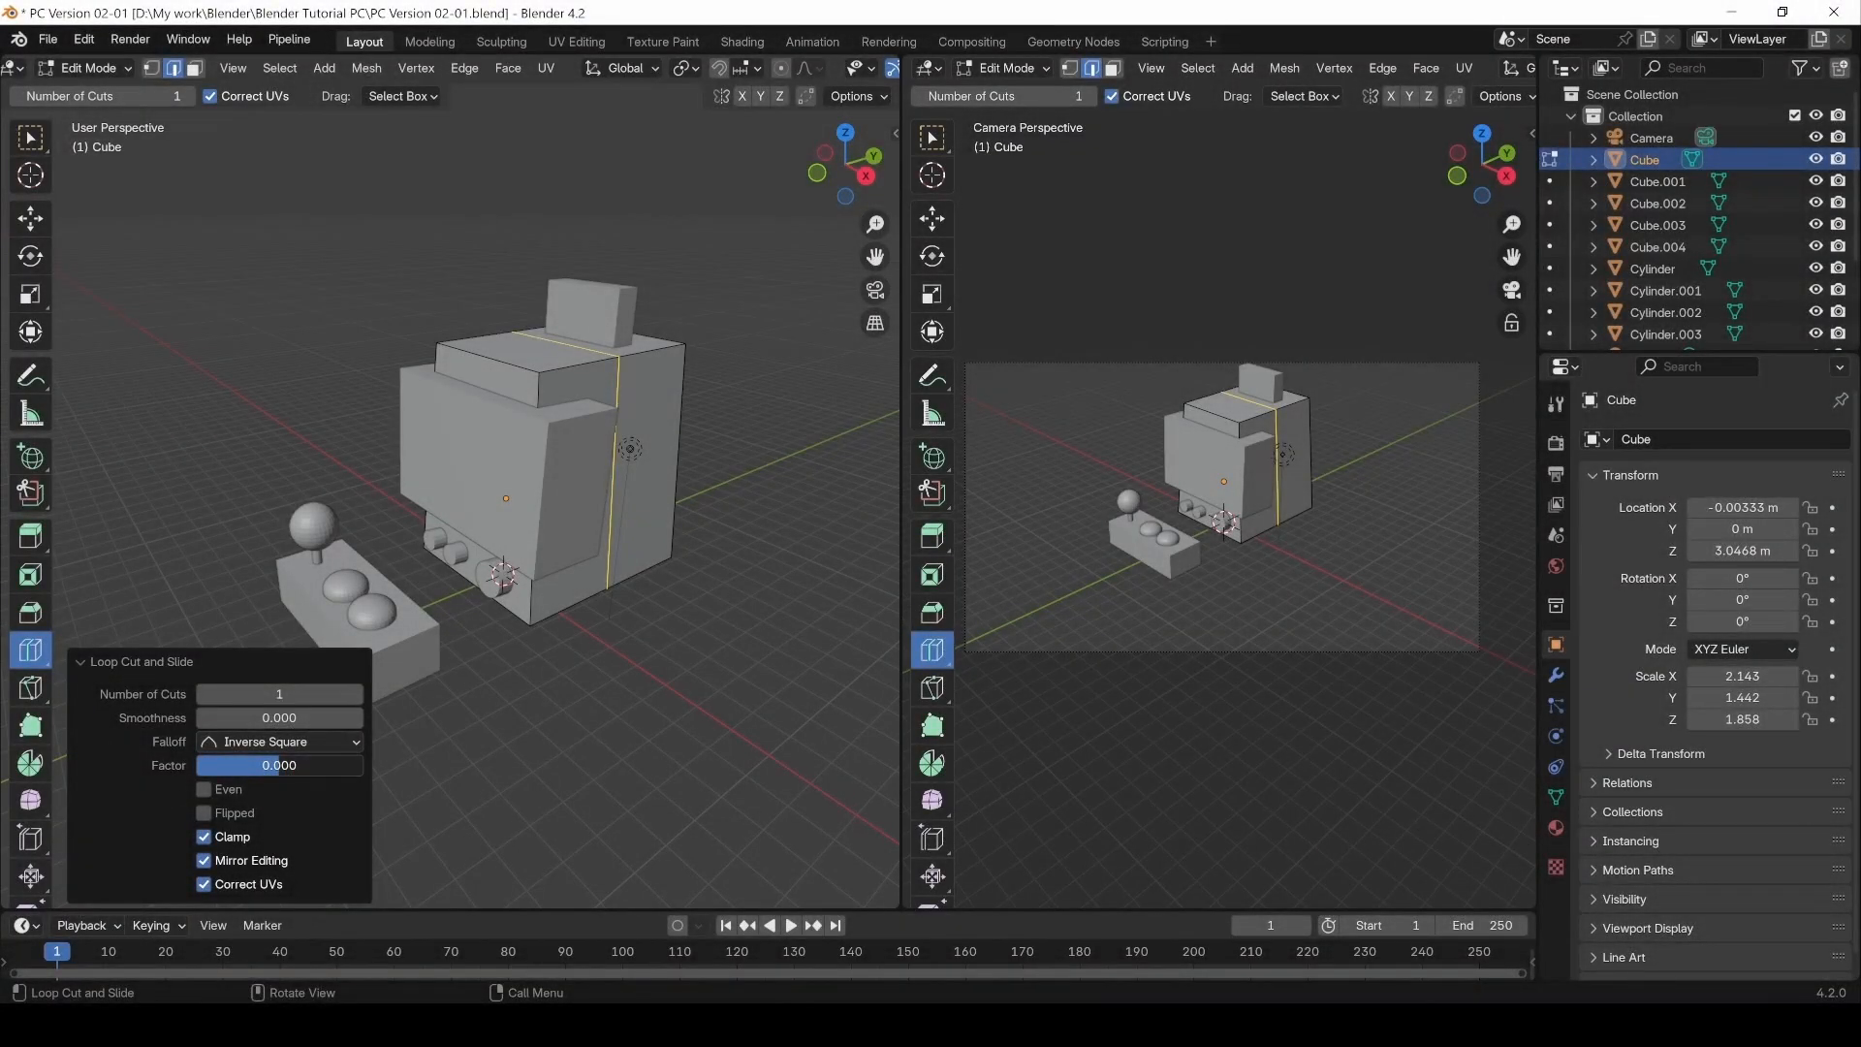
Step: Select the large cube body of the cabinet in Object Mode
{"action": "left_click_drag", "start_coordinate": [281, 771], "coordinate": [310, 770]}
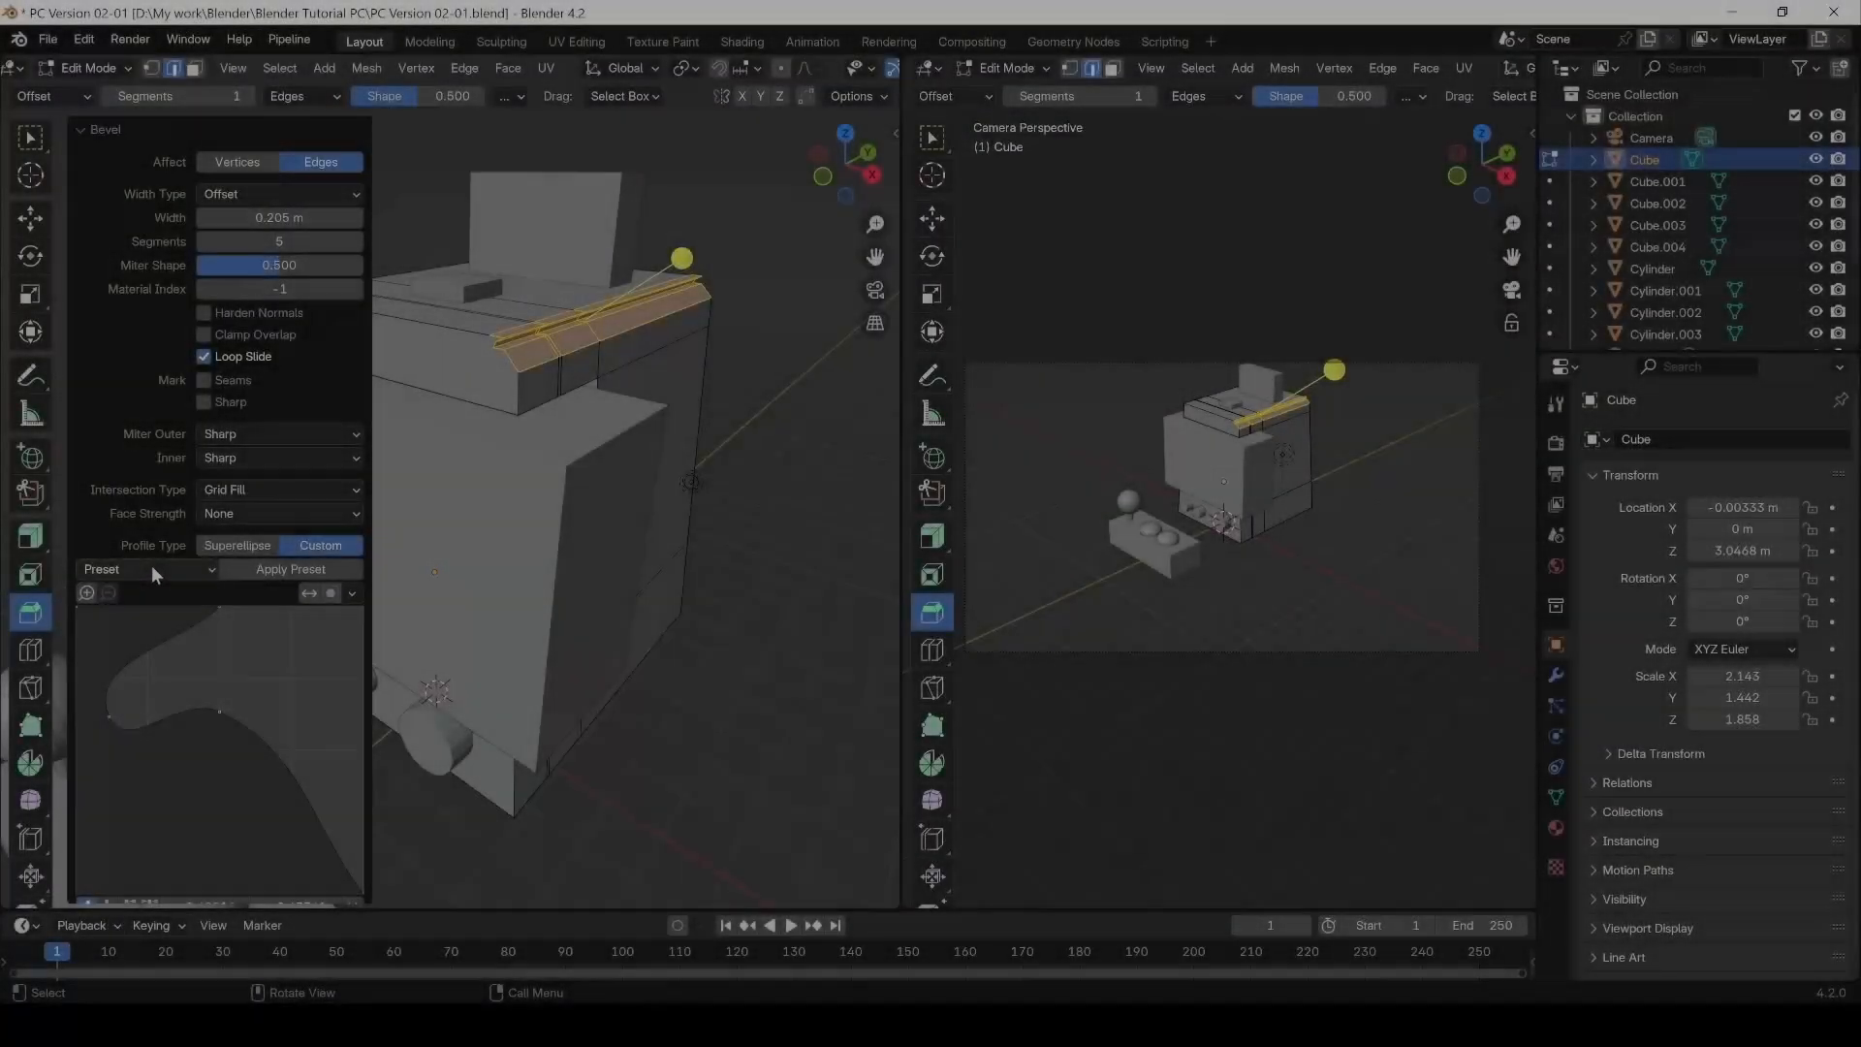
{"action": "left_click", "coordinate": [151, 569]}
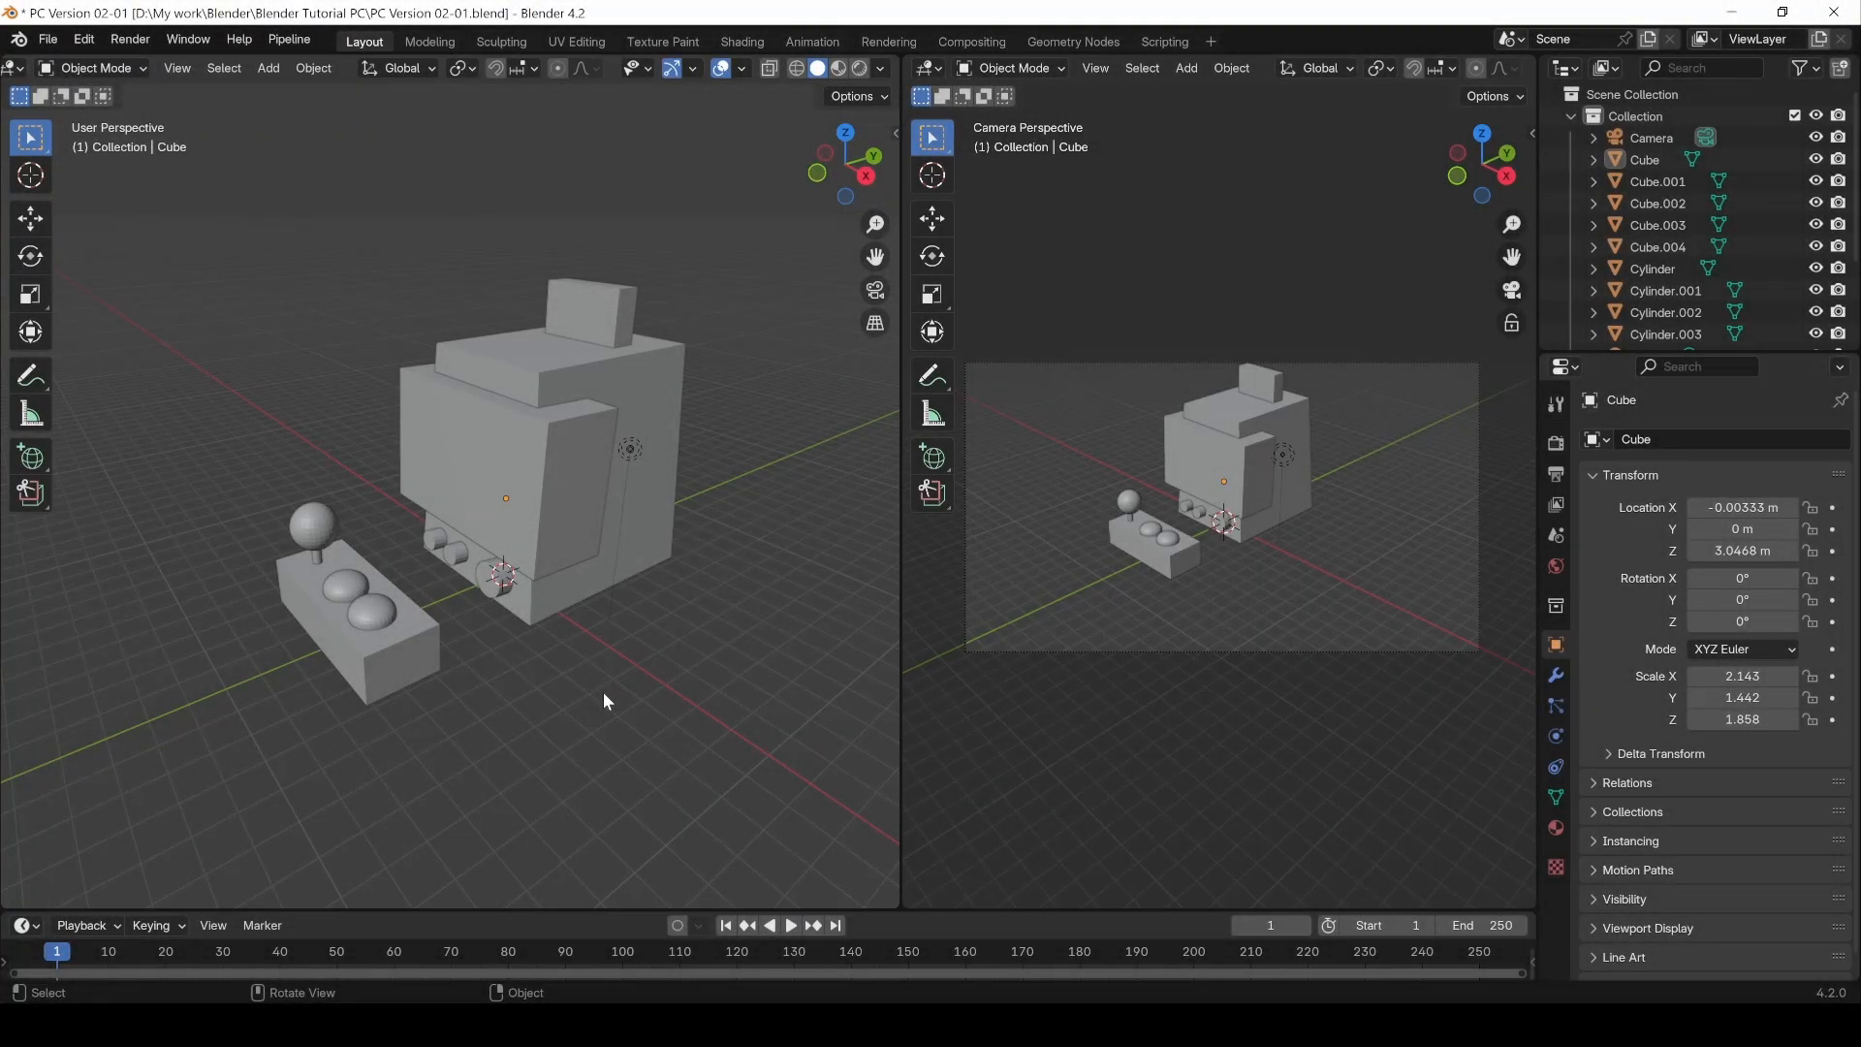
{"action": "left_click", "coordinate": [567, 375]}
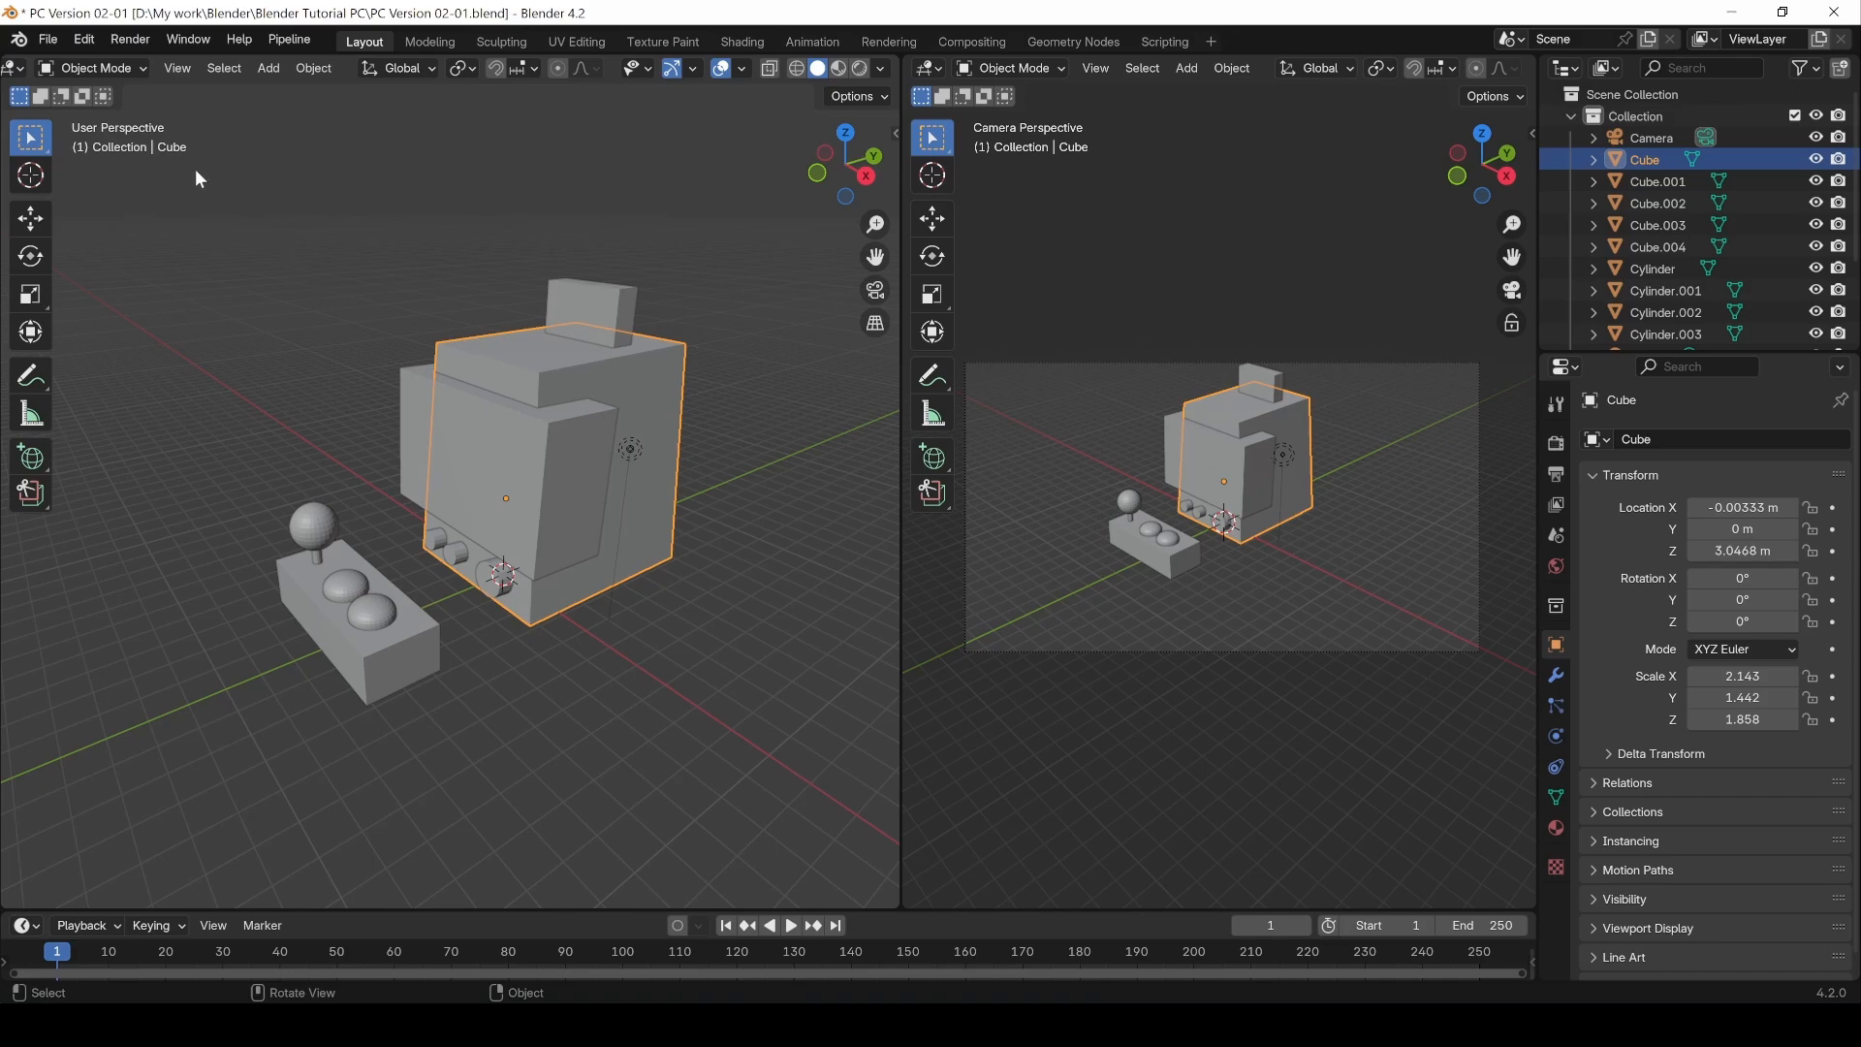
Step: Toggle the cube between Object Mode and Edit Mode several times, ending in Edit Mode
{"action": "left_click", "coordinate": [92, 68]}
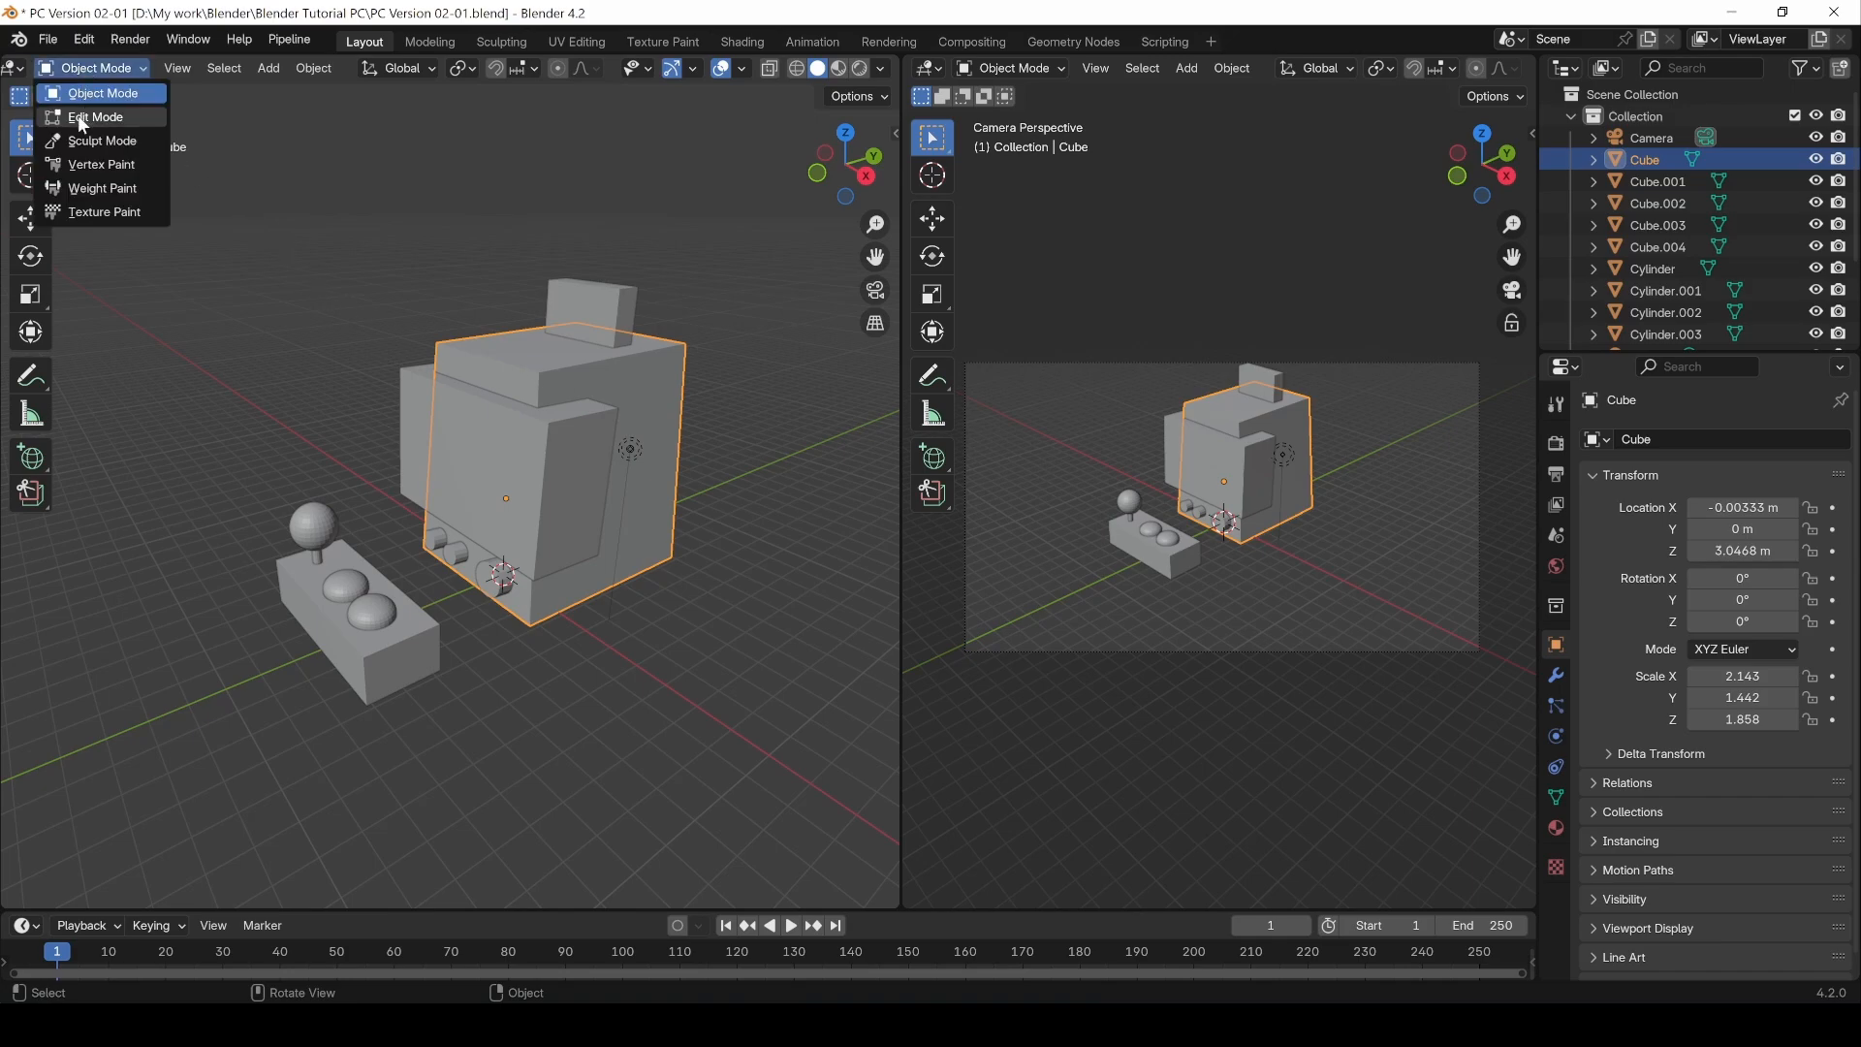
{"action": "left_click", "coordinate": [80, 118]}
{"action": "left_click", "coordinate": [66, 71]}
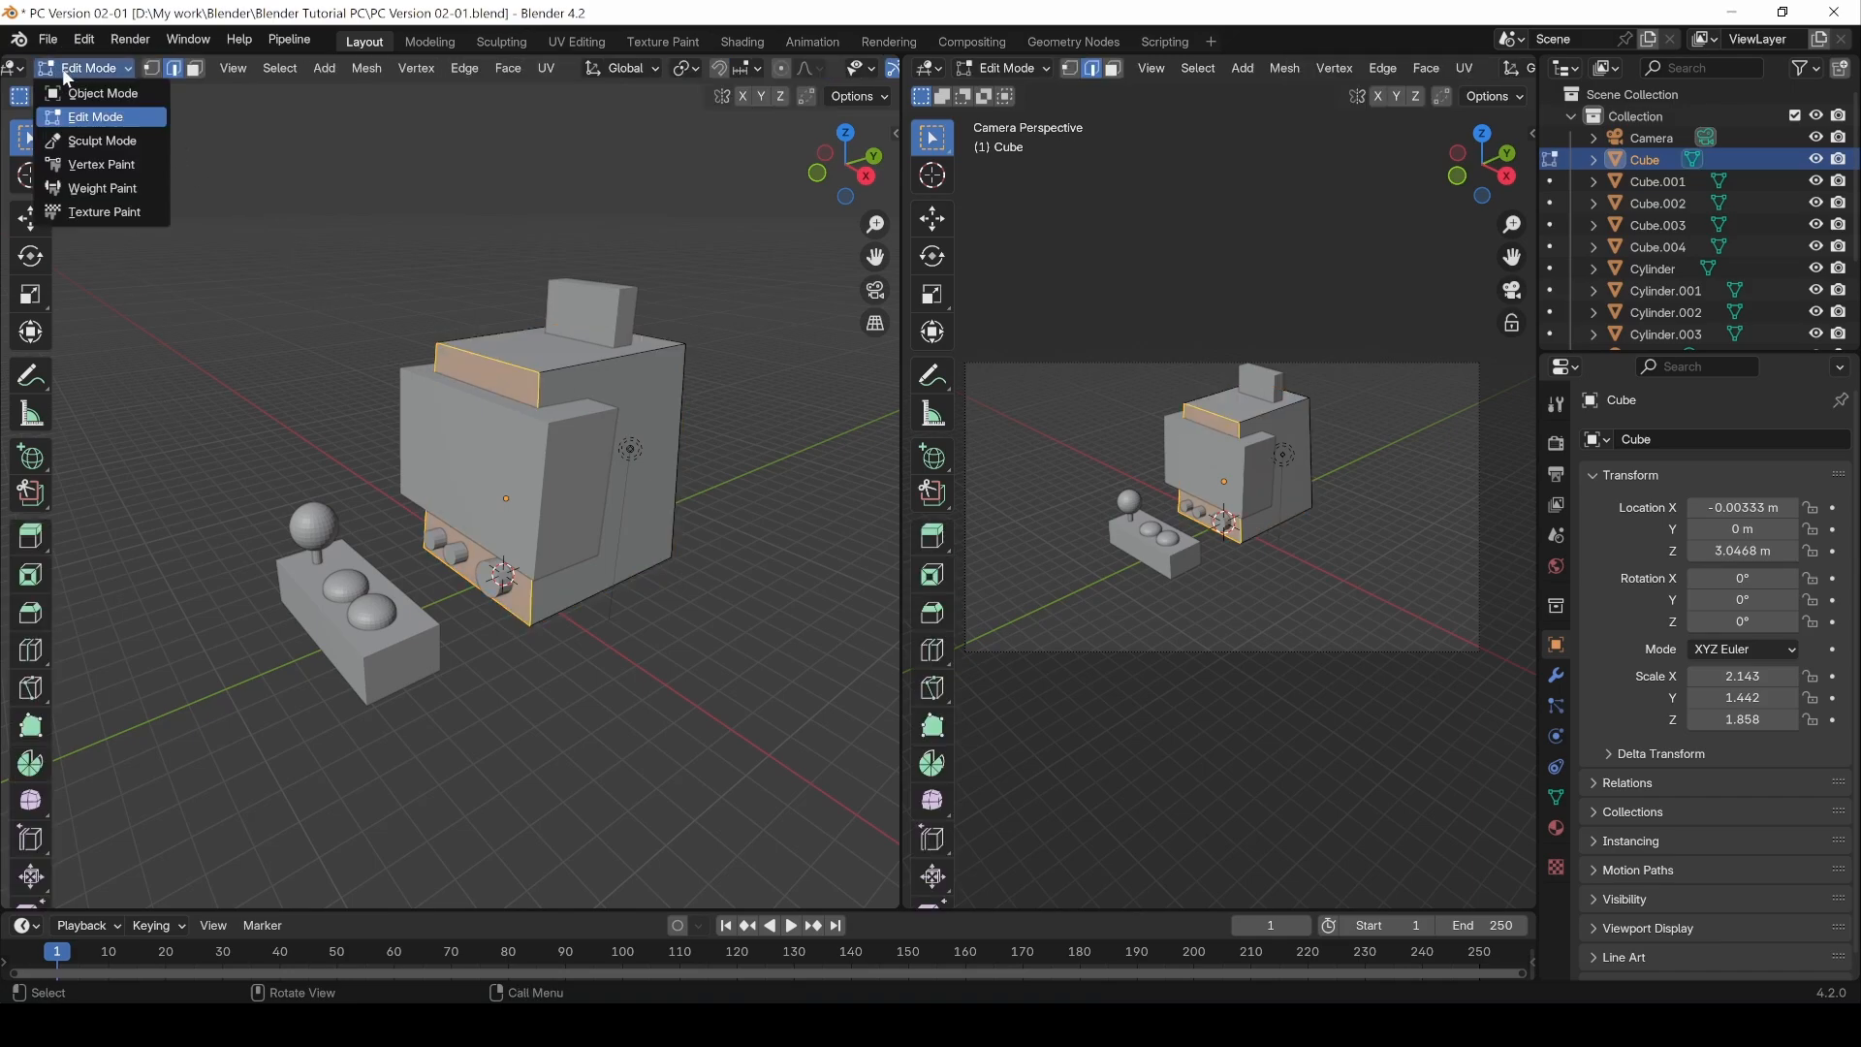
{"action": "left_click", "coordinate": [72, 94]}
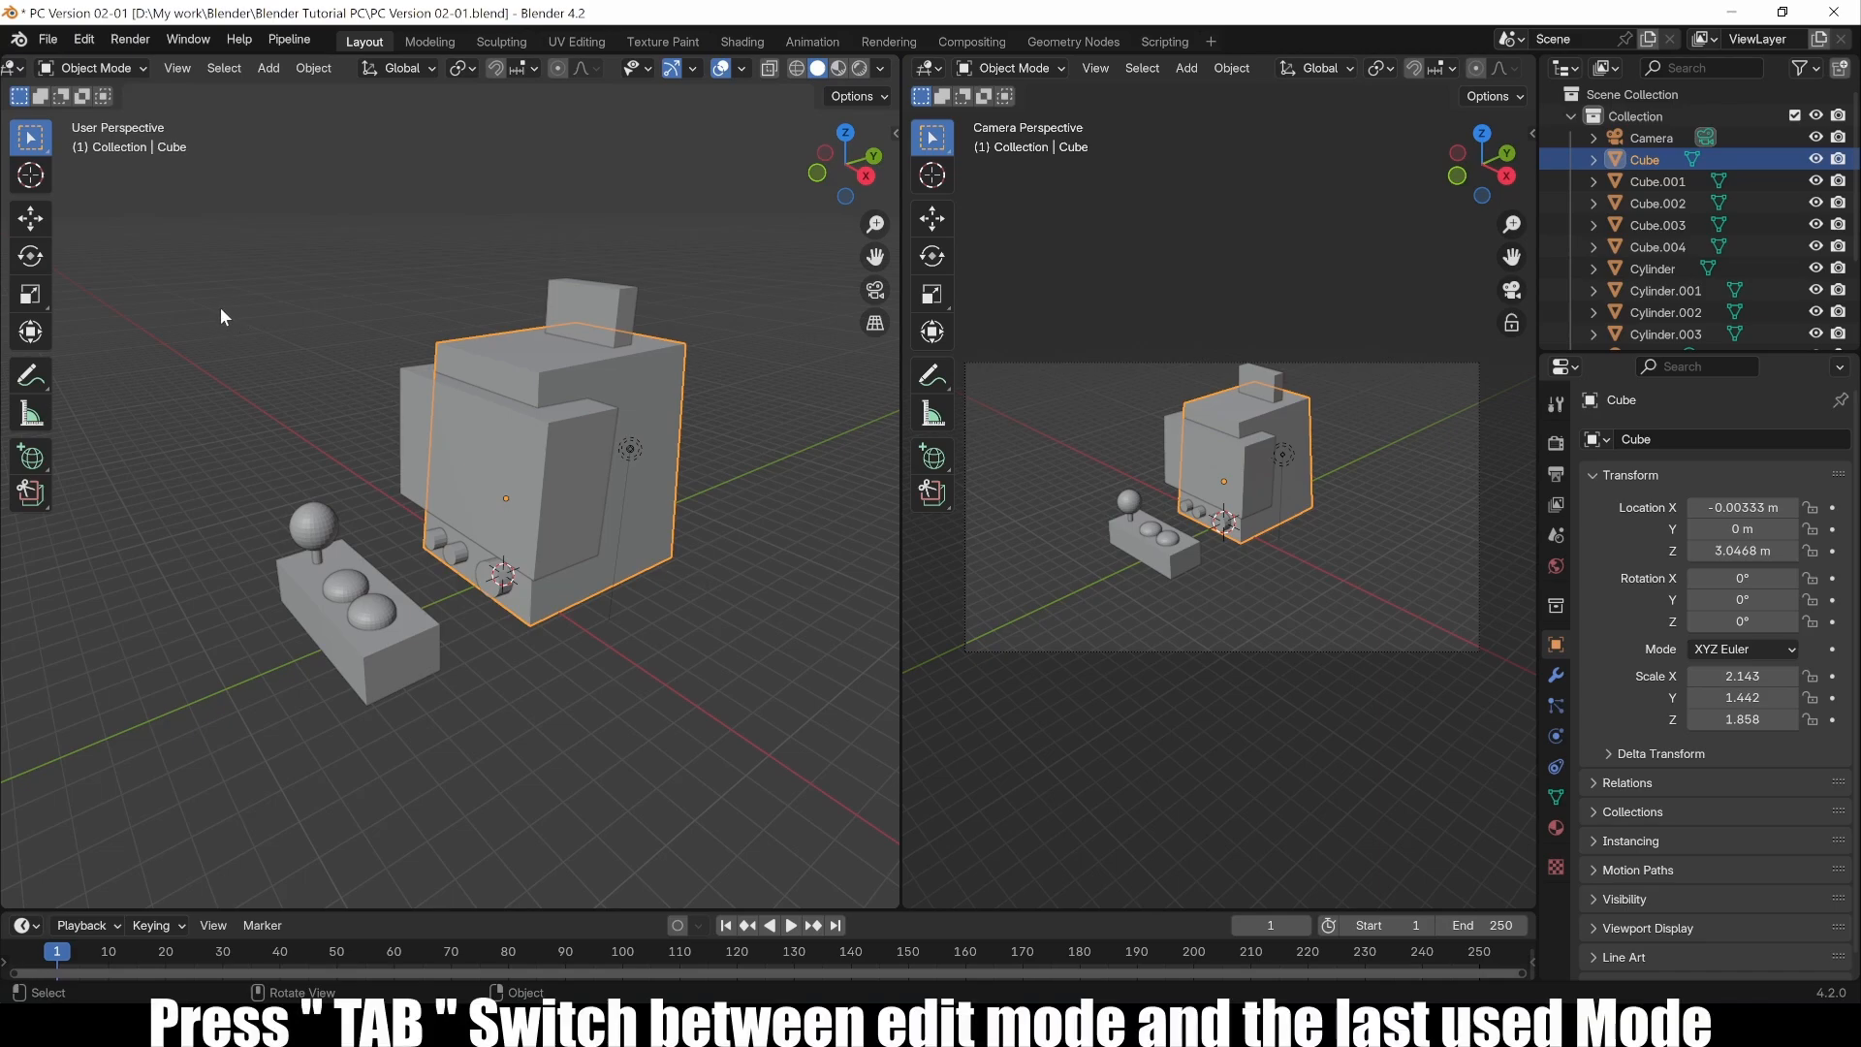
{"action": "key", "text": "Tab"}
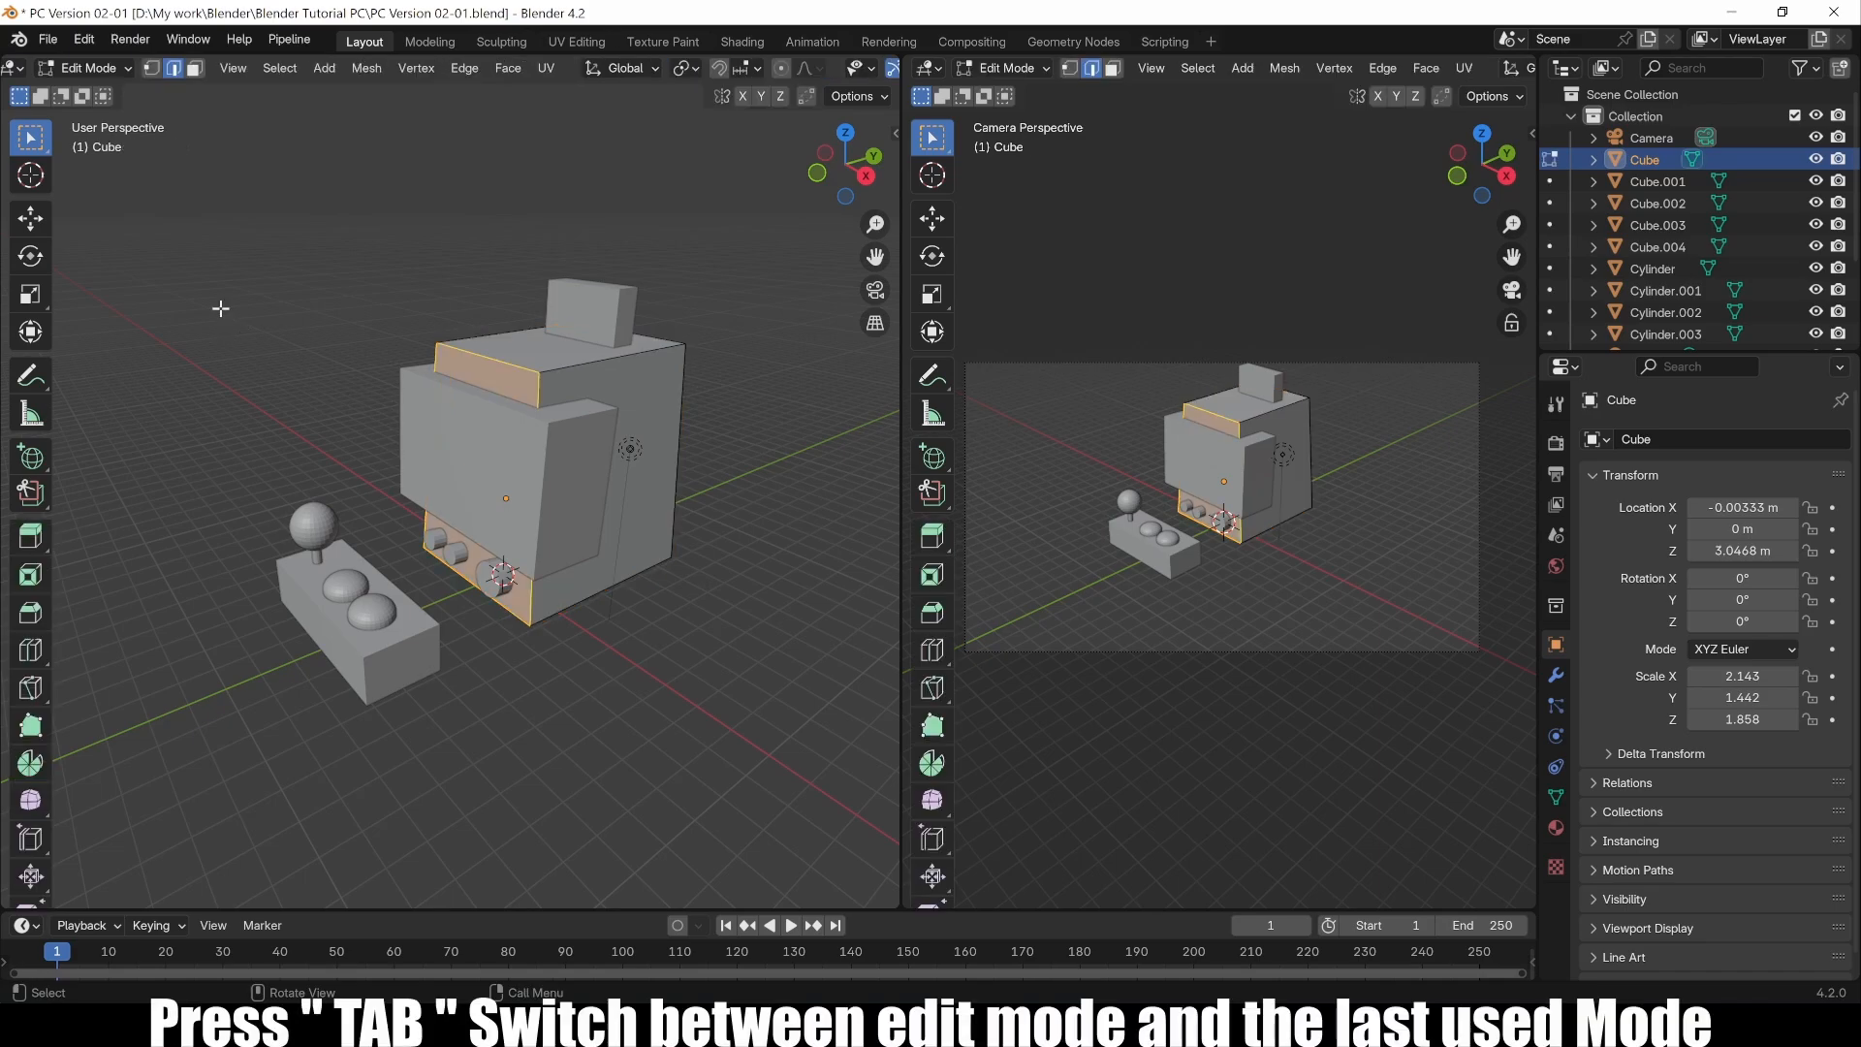
{"action": "key", "text": "Tab"}
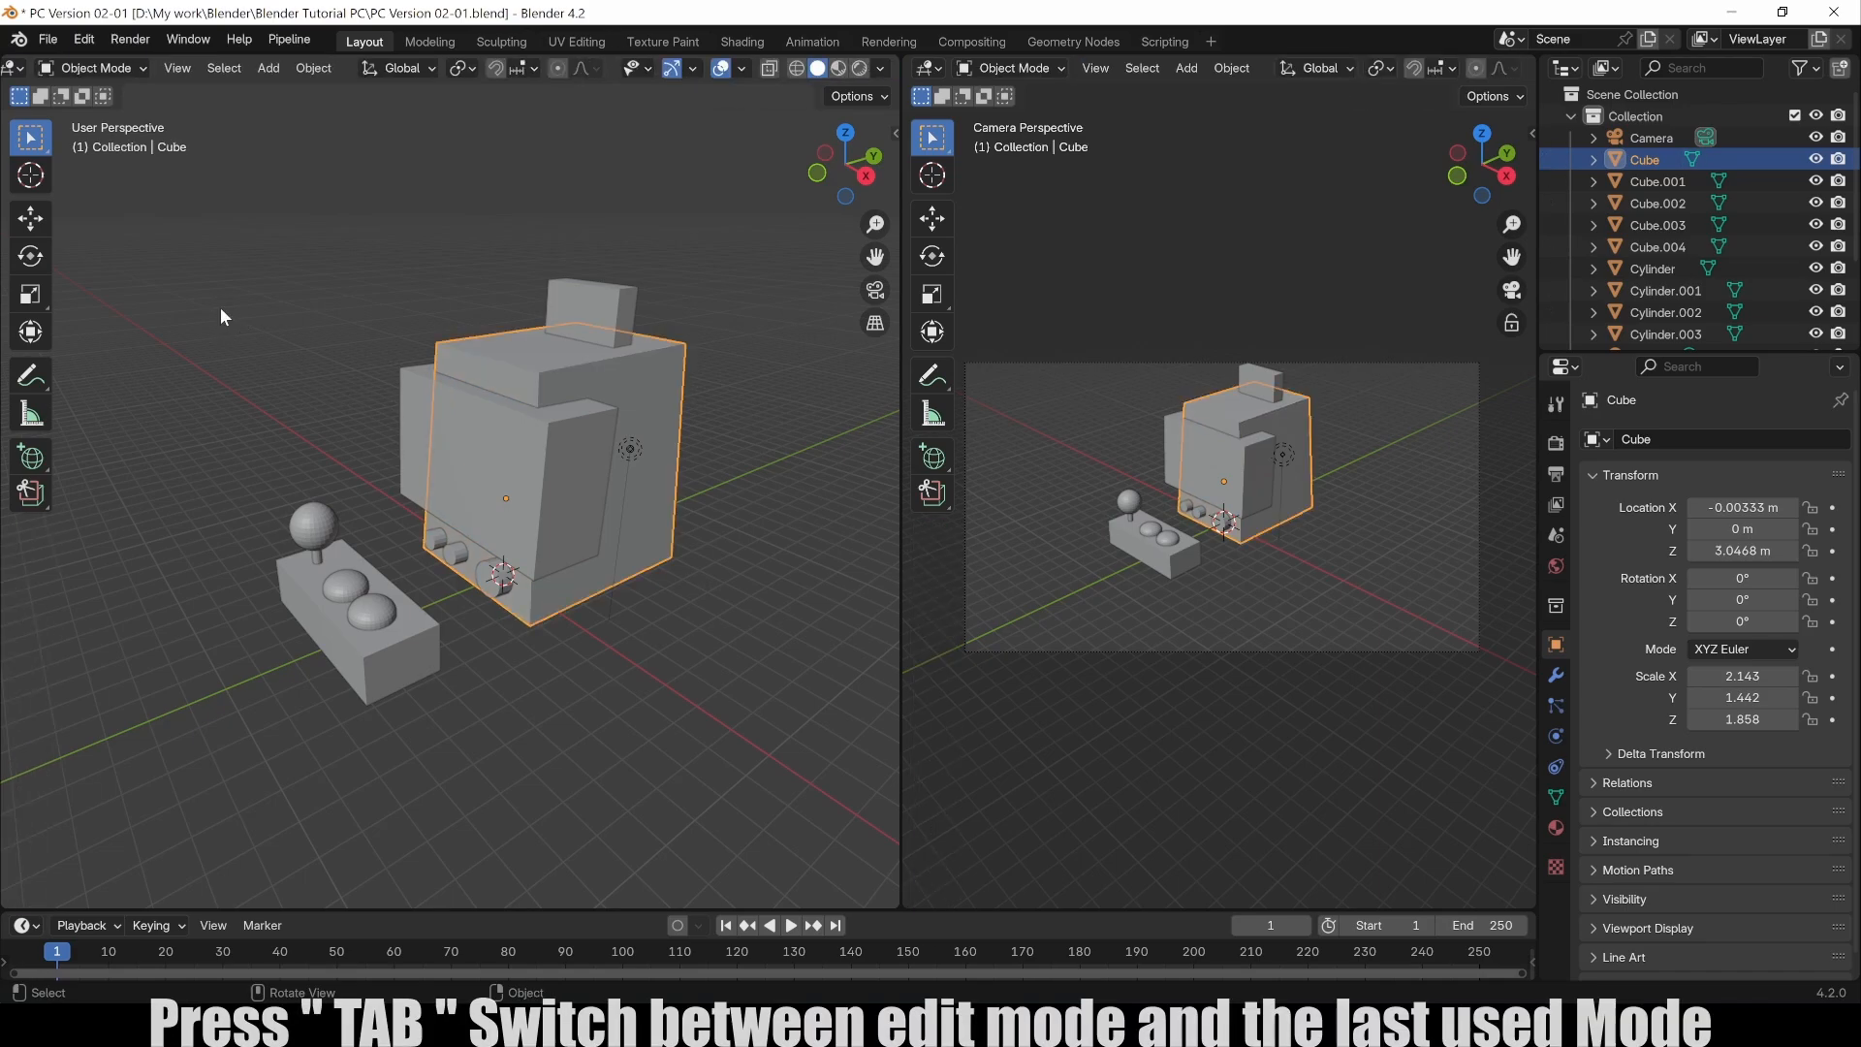
{"action": "key", "text": "Tab"}
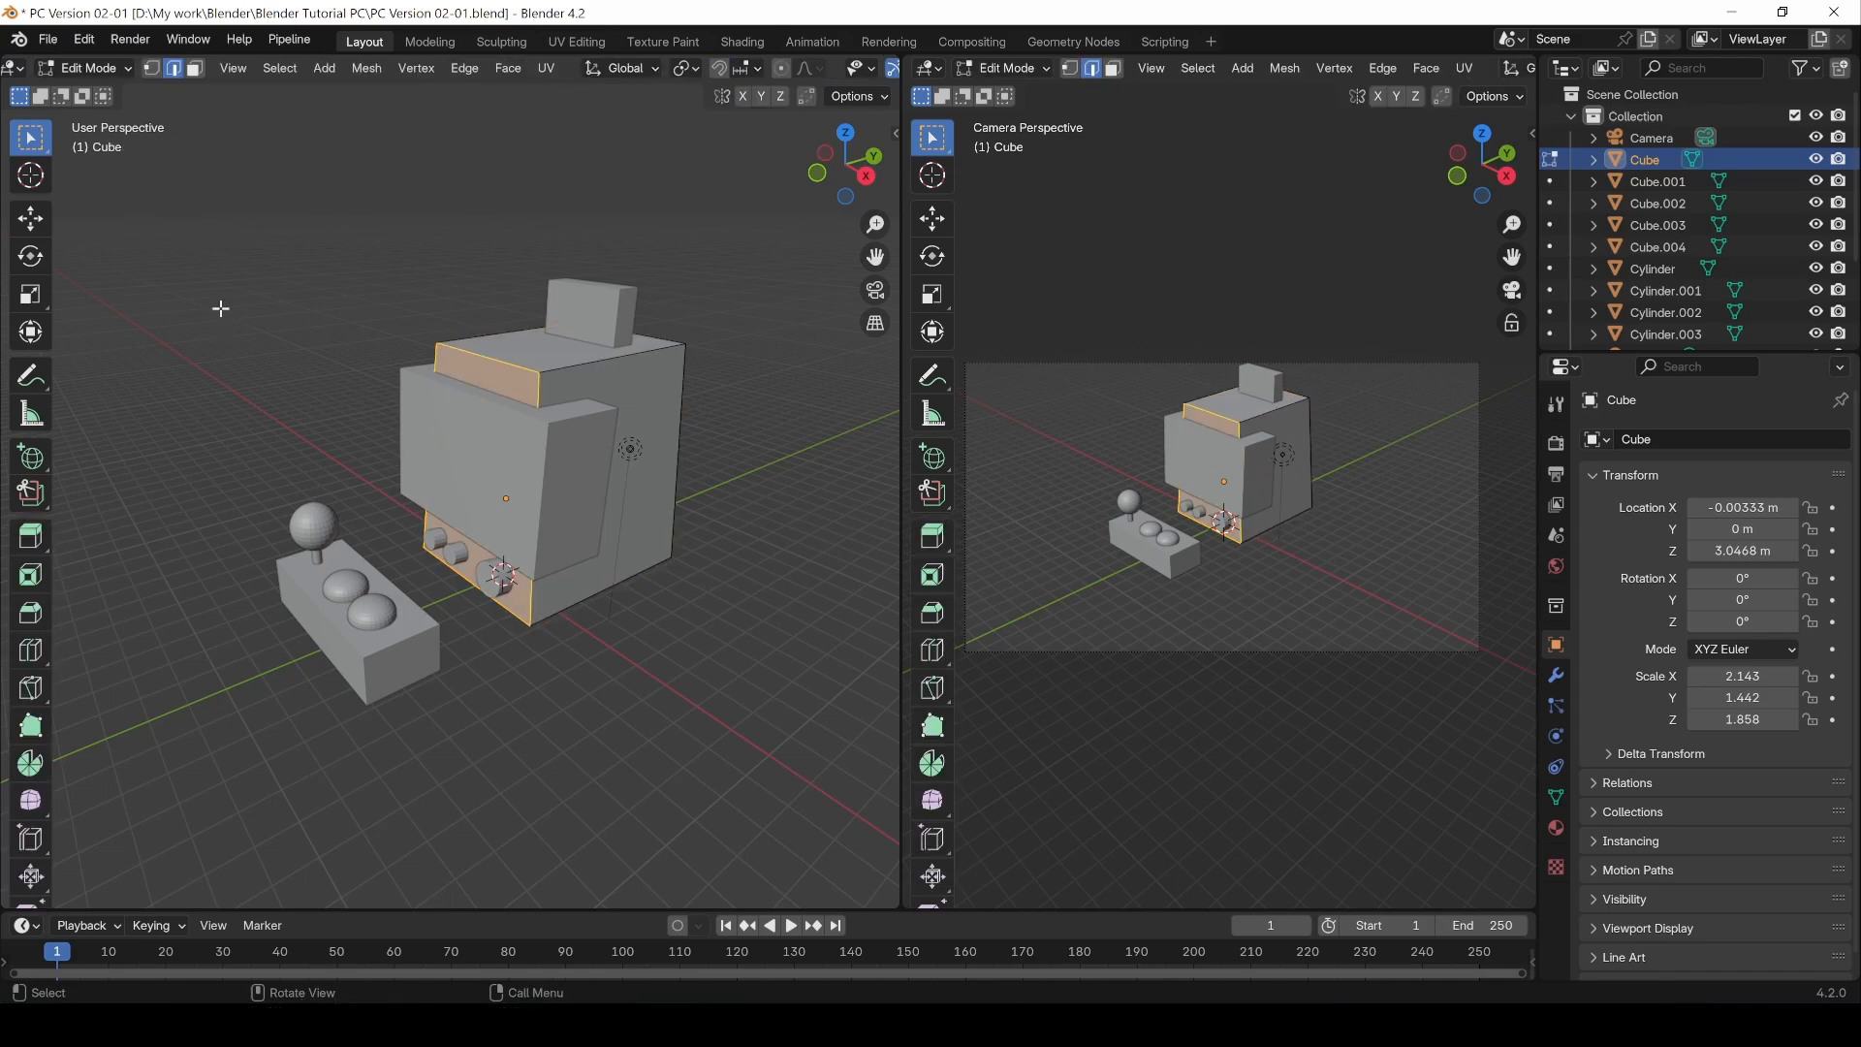
Step: Deselect everything and add a vertical loop cut across the cube with Loop Cut, sliding it to factor -0.680
{"action": "left_click", "coordinate": [546, 696]}
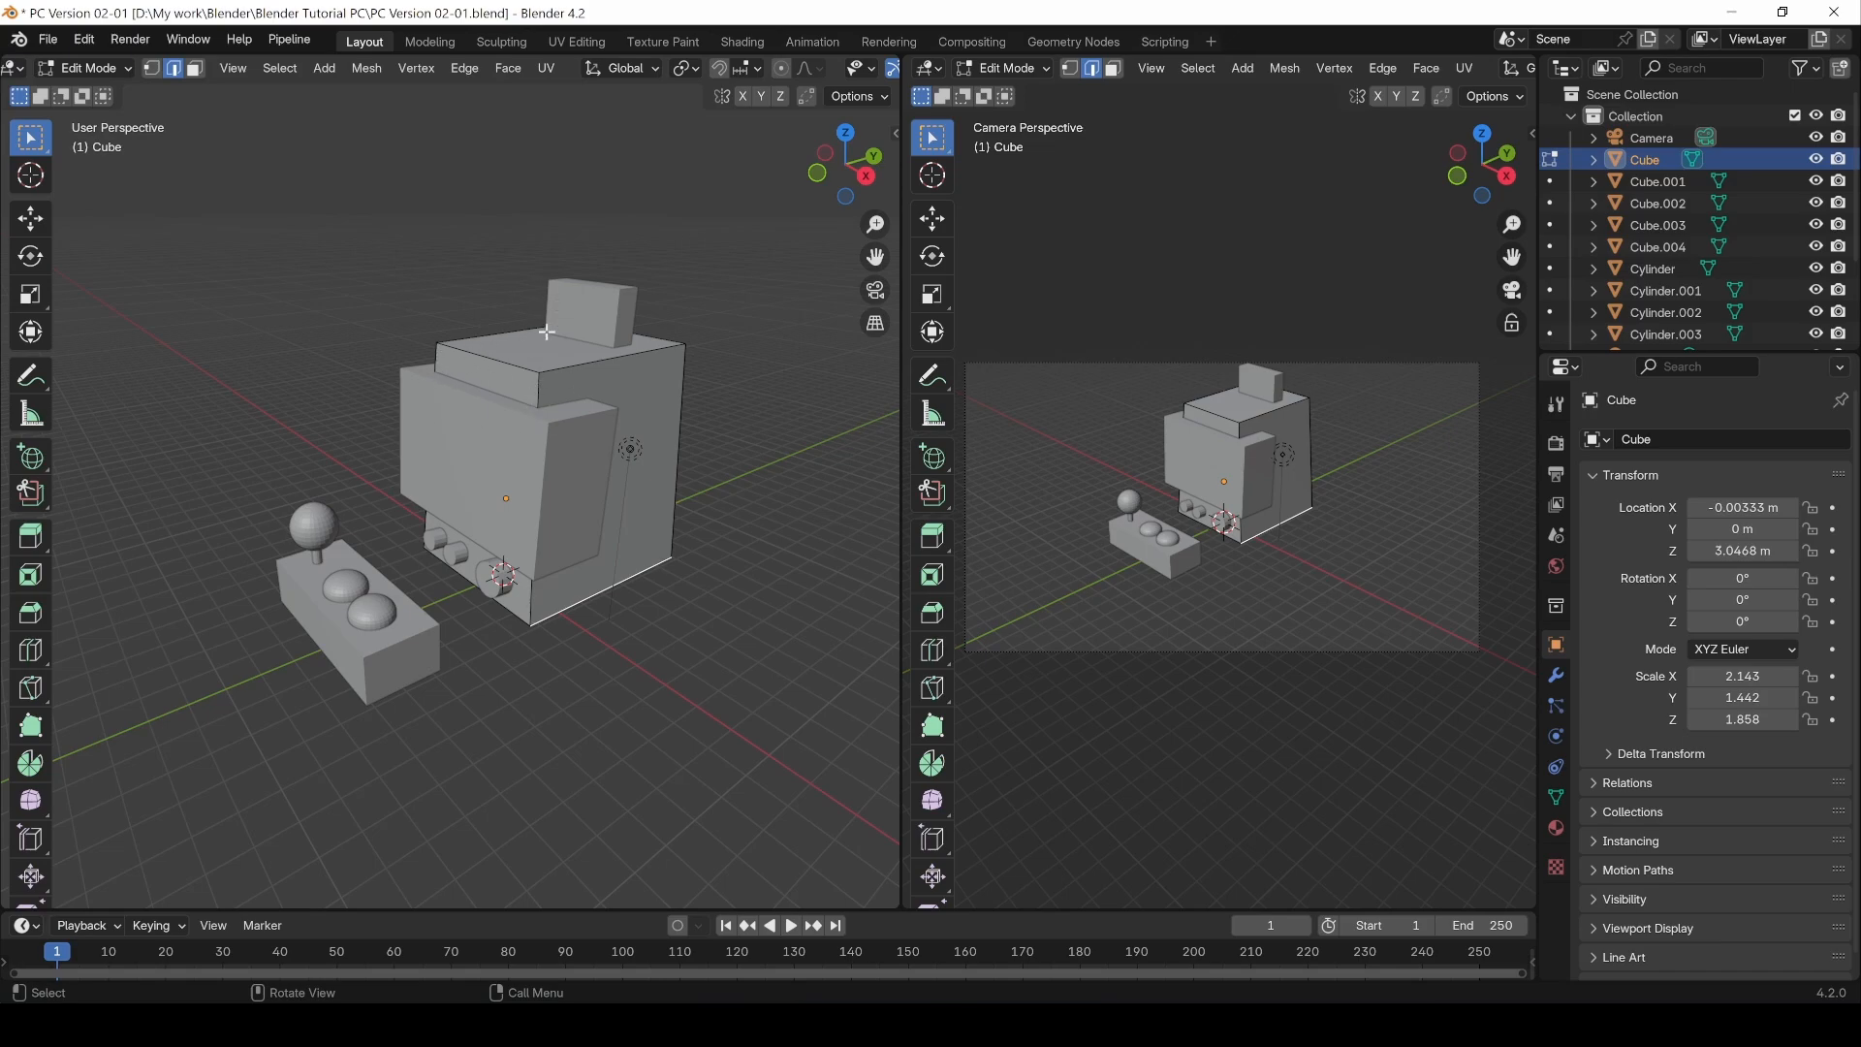
{"action": "left_click", "coordinate": [31, 652]}
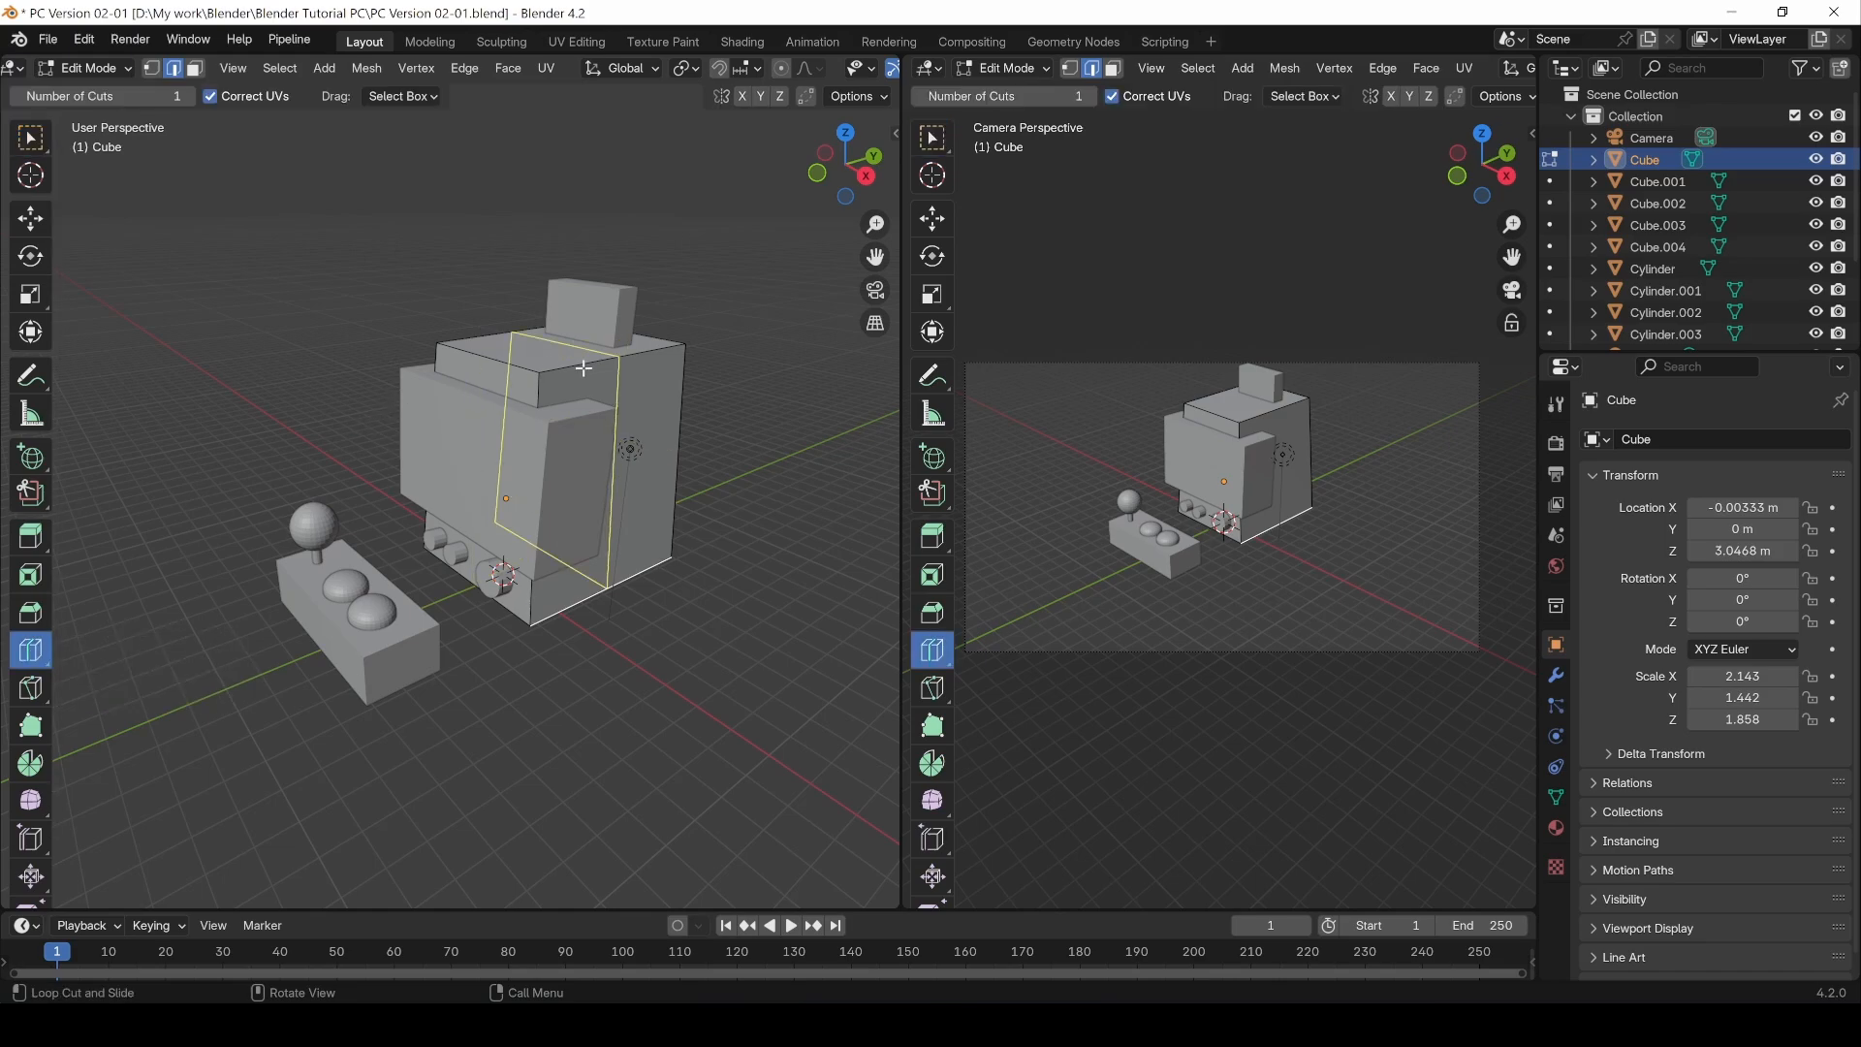
{"action": "left_click", "coordinate": [503, 369]}
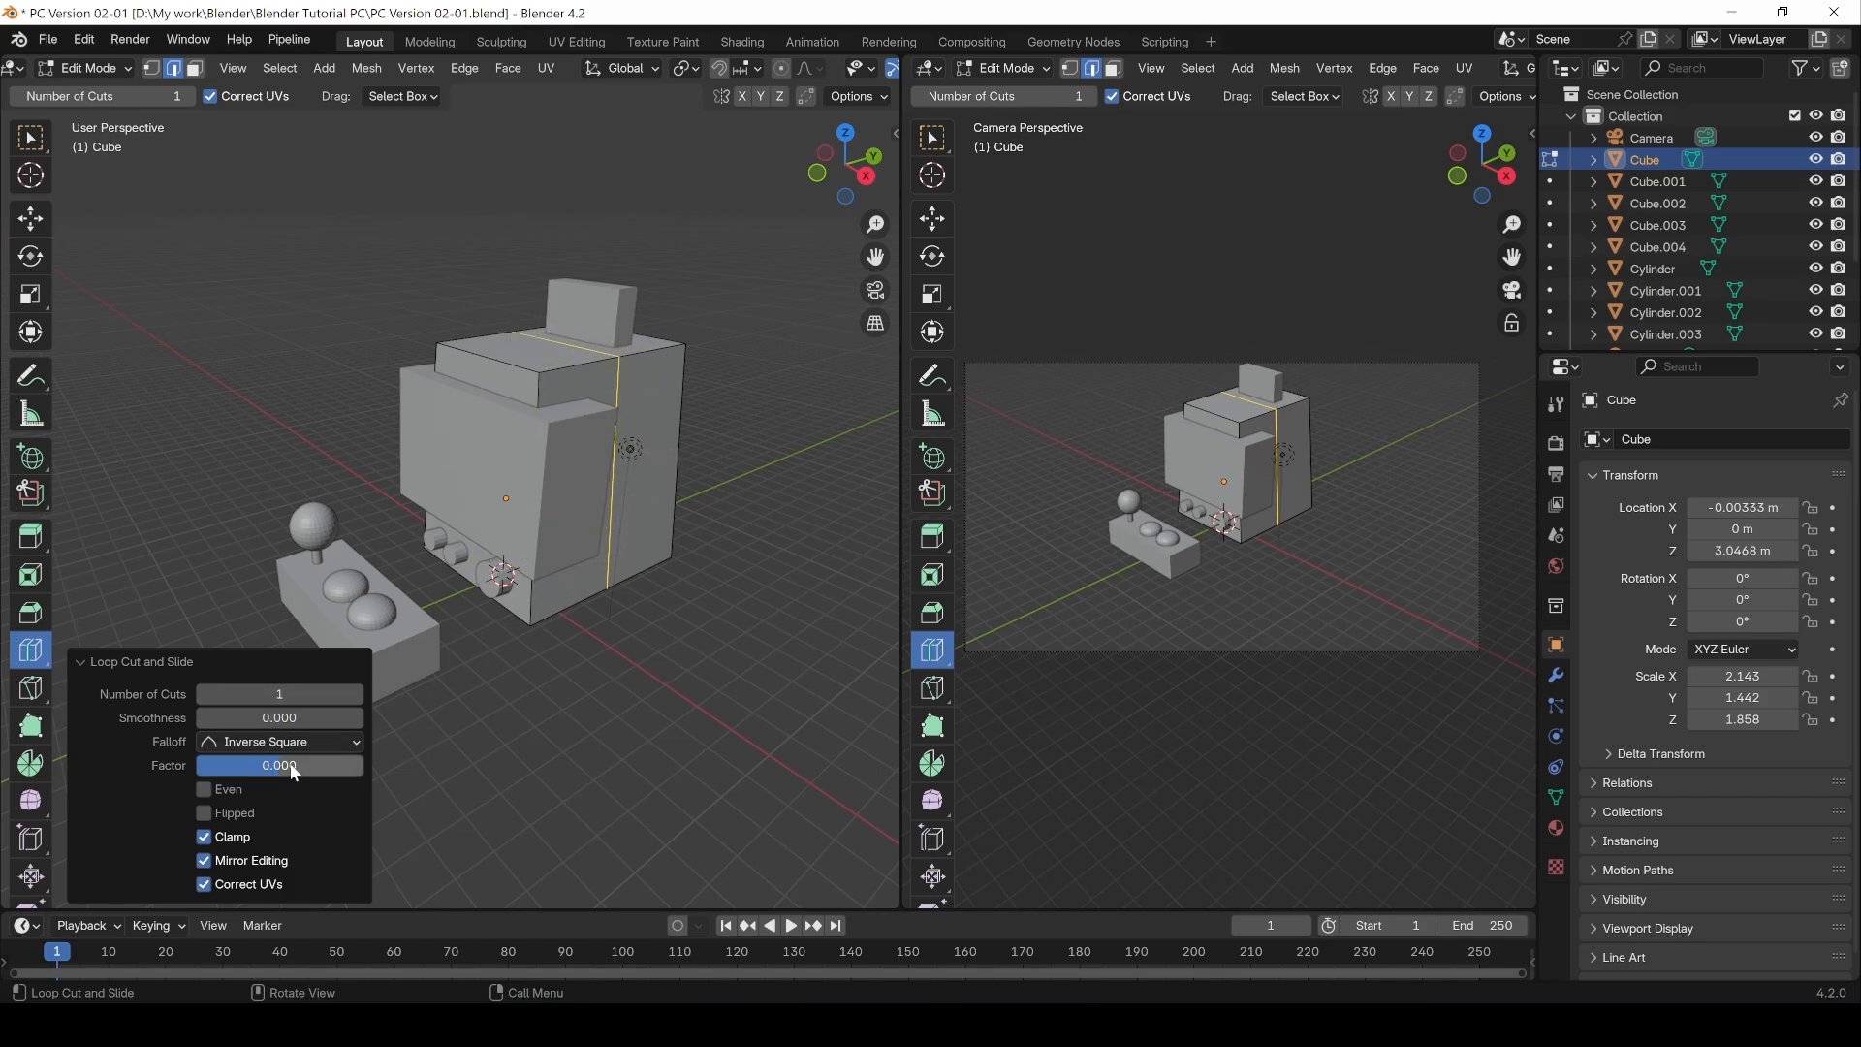
{"action": "left_click_drag", "start_coordinate": [295, 770], "coordinate": [238, 771]}
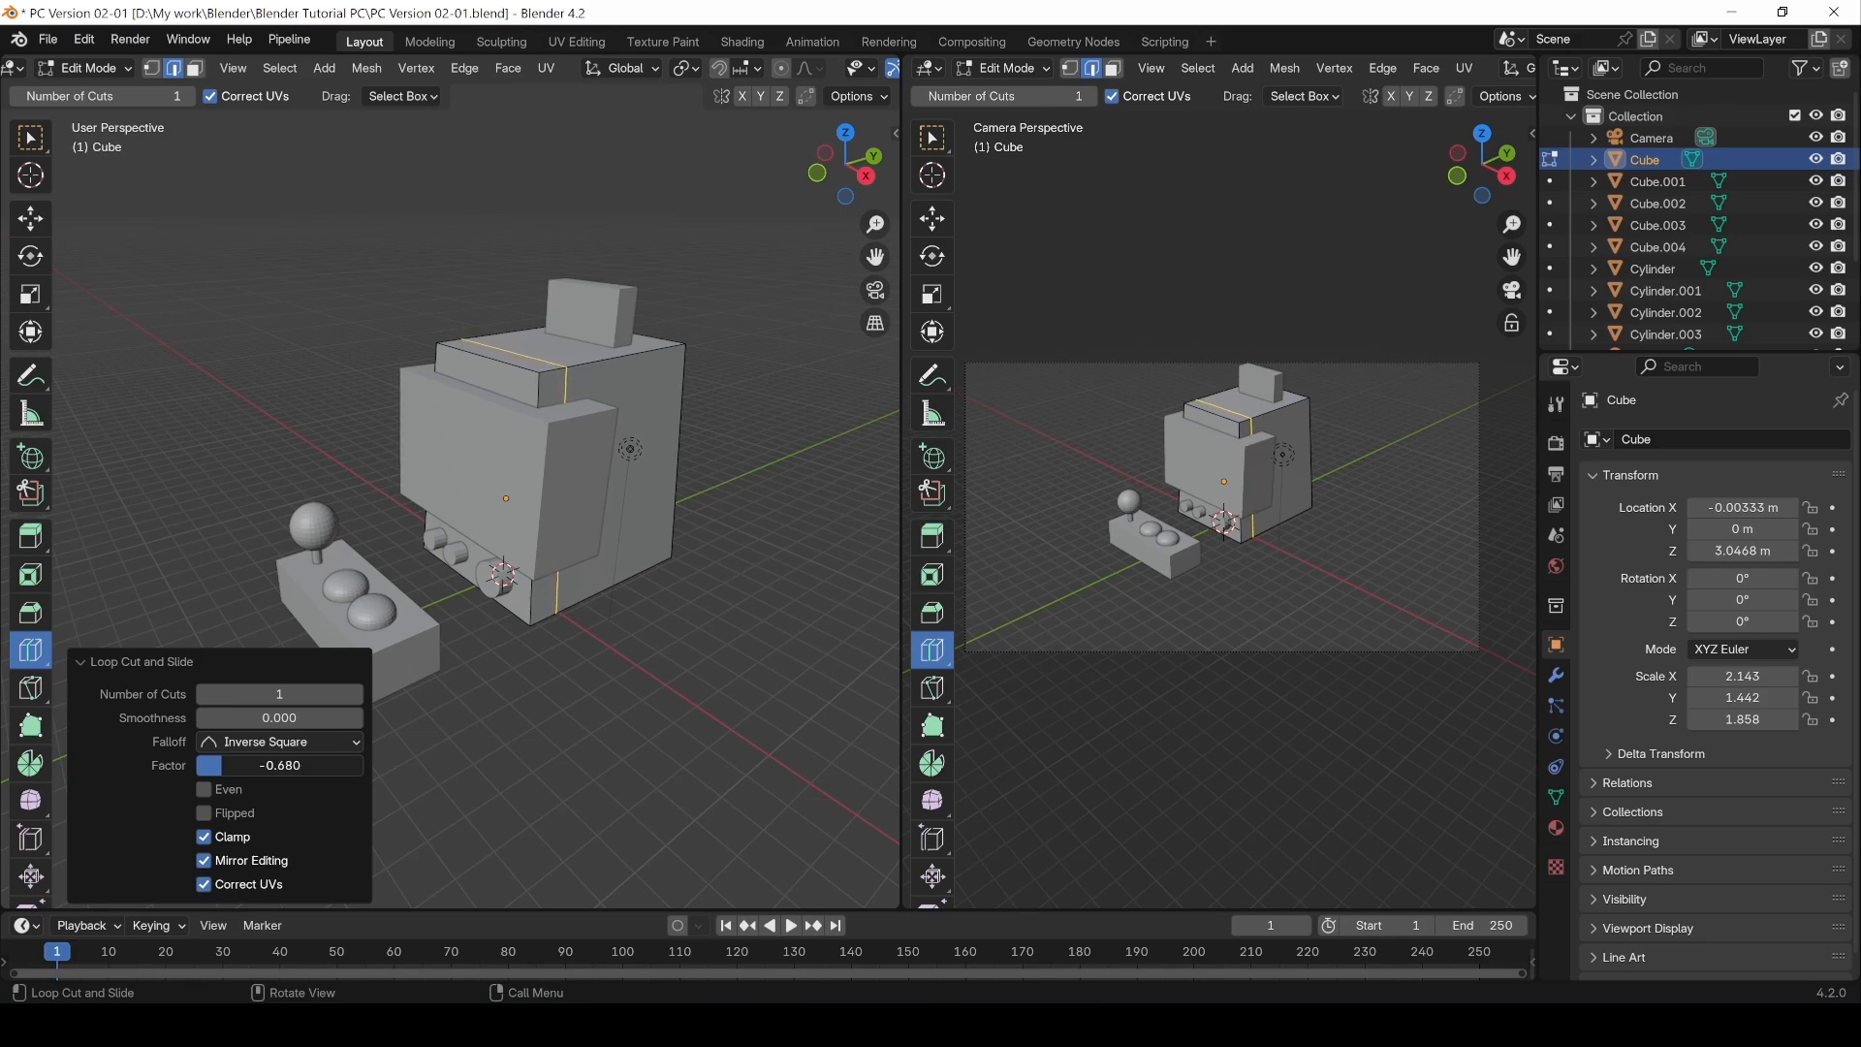
Step: Slide the loop cut's factor to about -0.138
{"action": "middle_click_drag", "start_coordinate": [544, 652], "coordinate": [565, 656]}
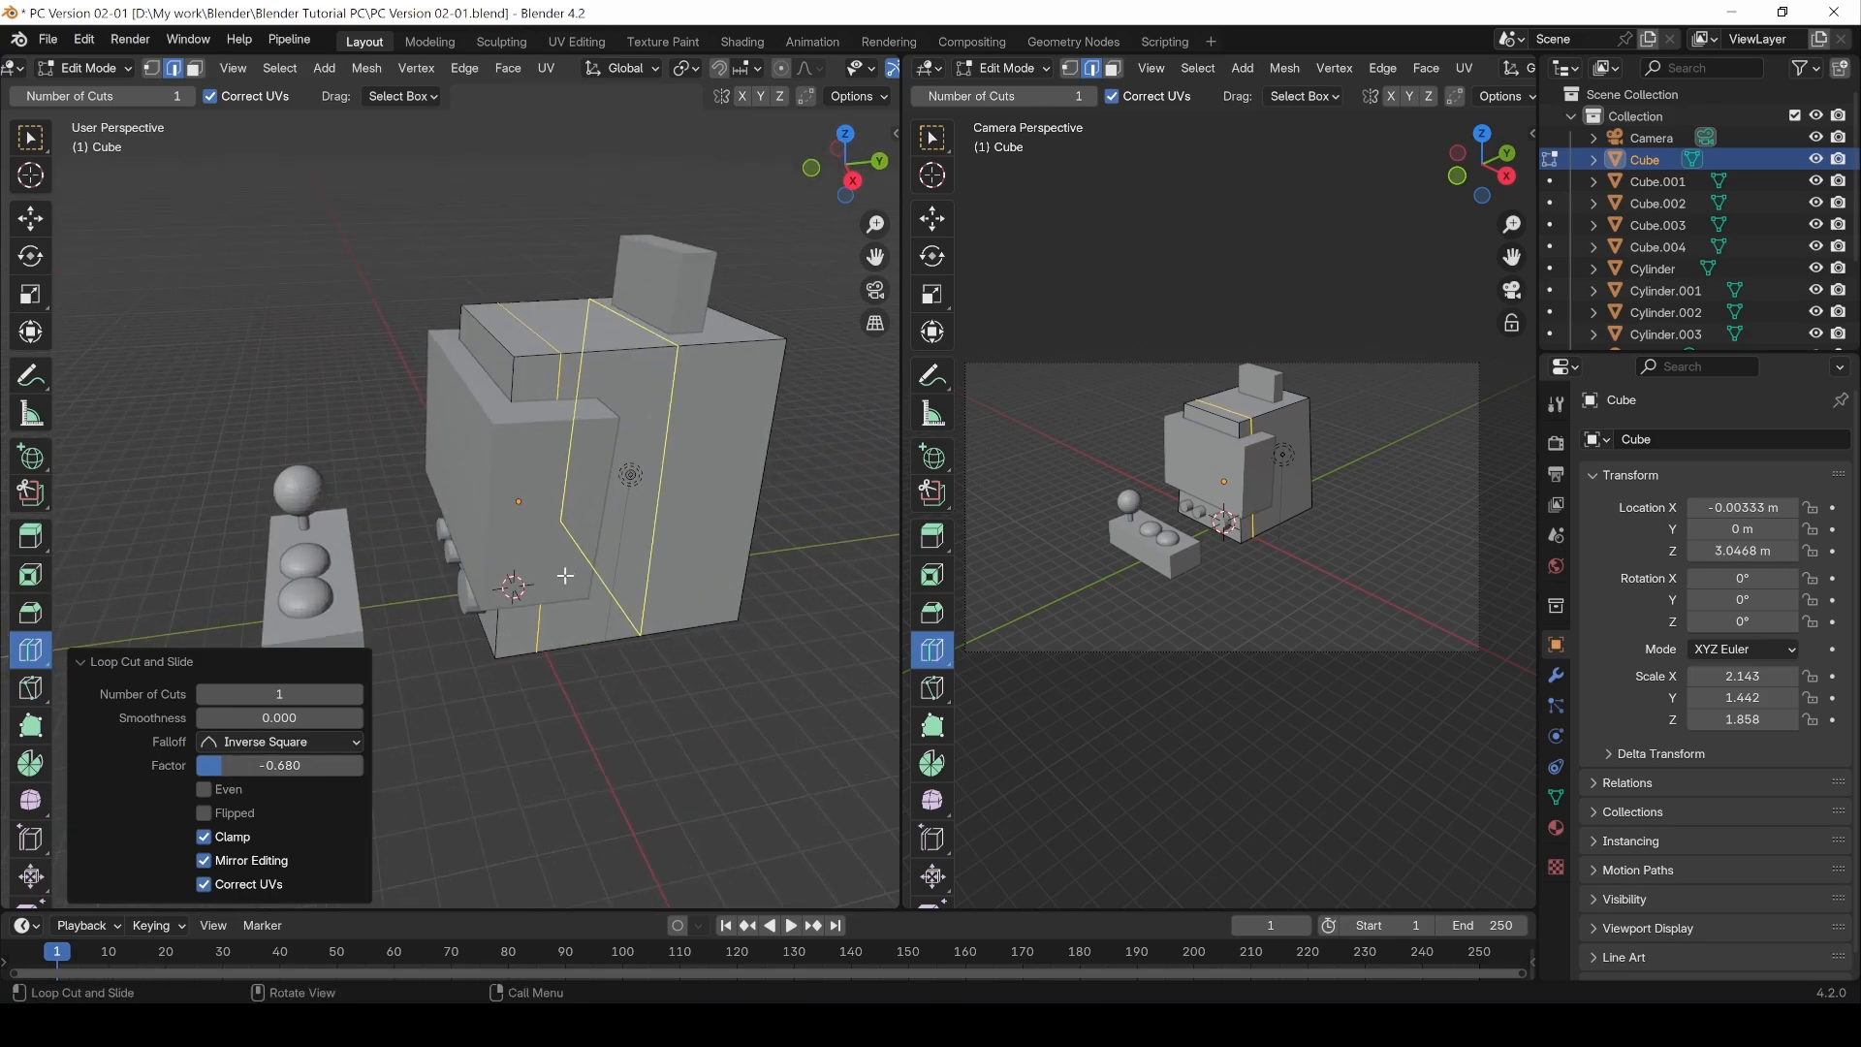
{"action": "scroll", "coordinate": [565, 576], "scroll_direction": "up", "scroll_amount": 2}
{"action": "left_click_drag", "start_coordinate": [270, 763], "coordinate": [267, 763]}
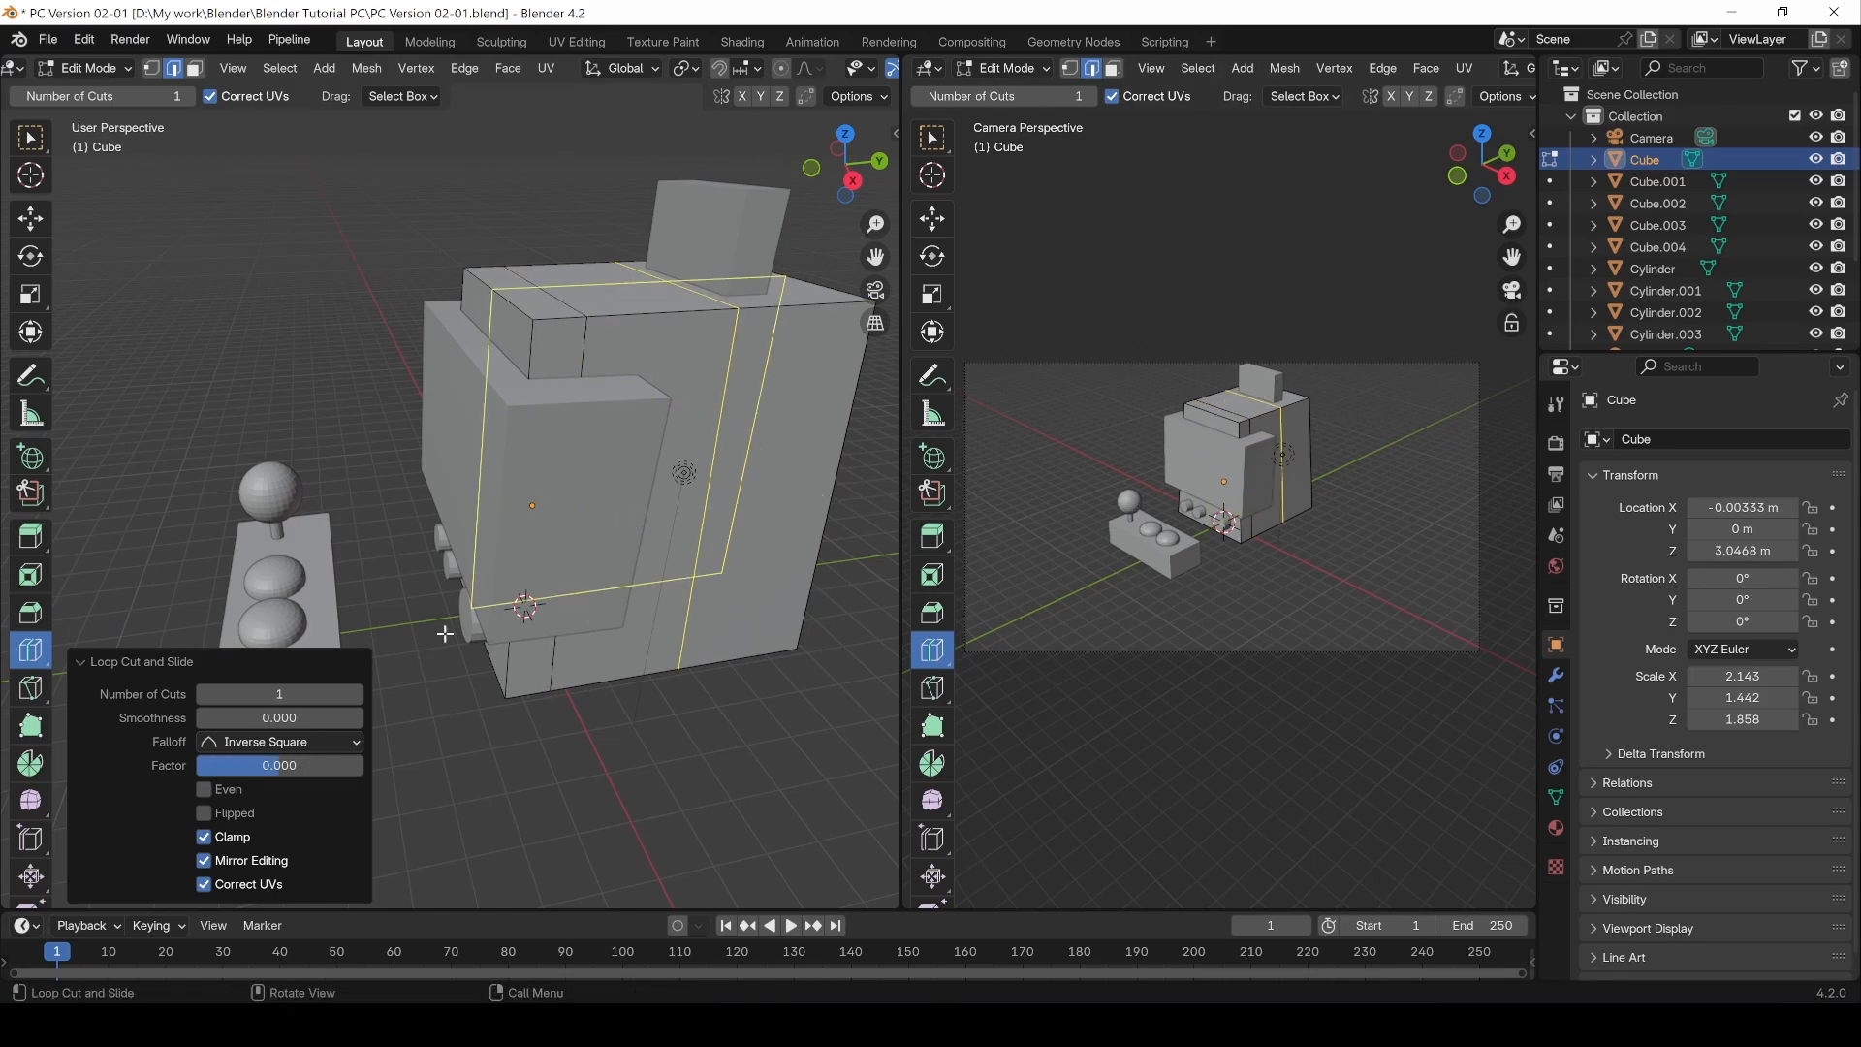
{"action": "left_click_drag", "start_coordinate": [282, 766], "coordinate": [332, 766]}
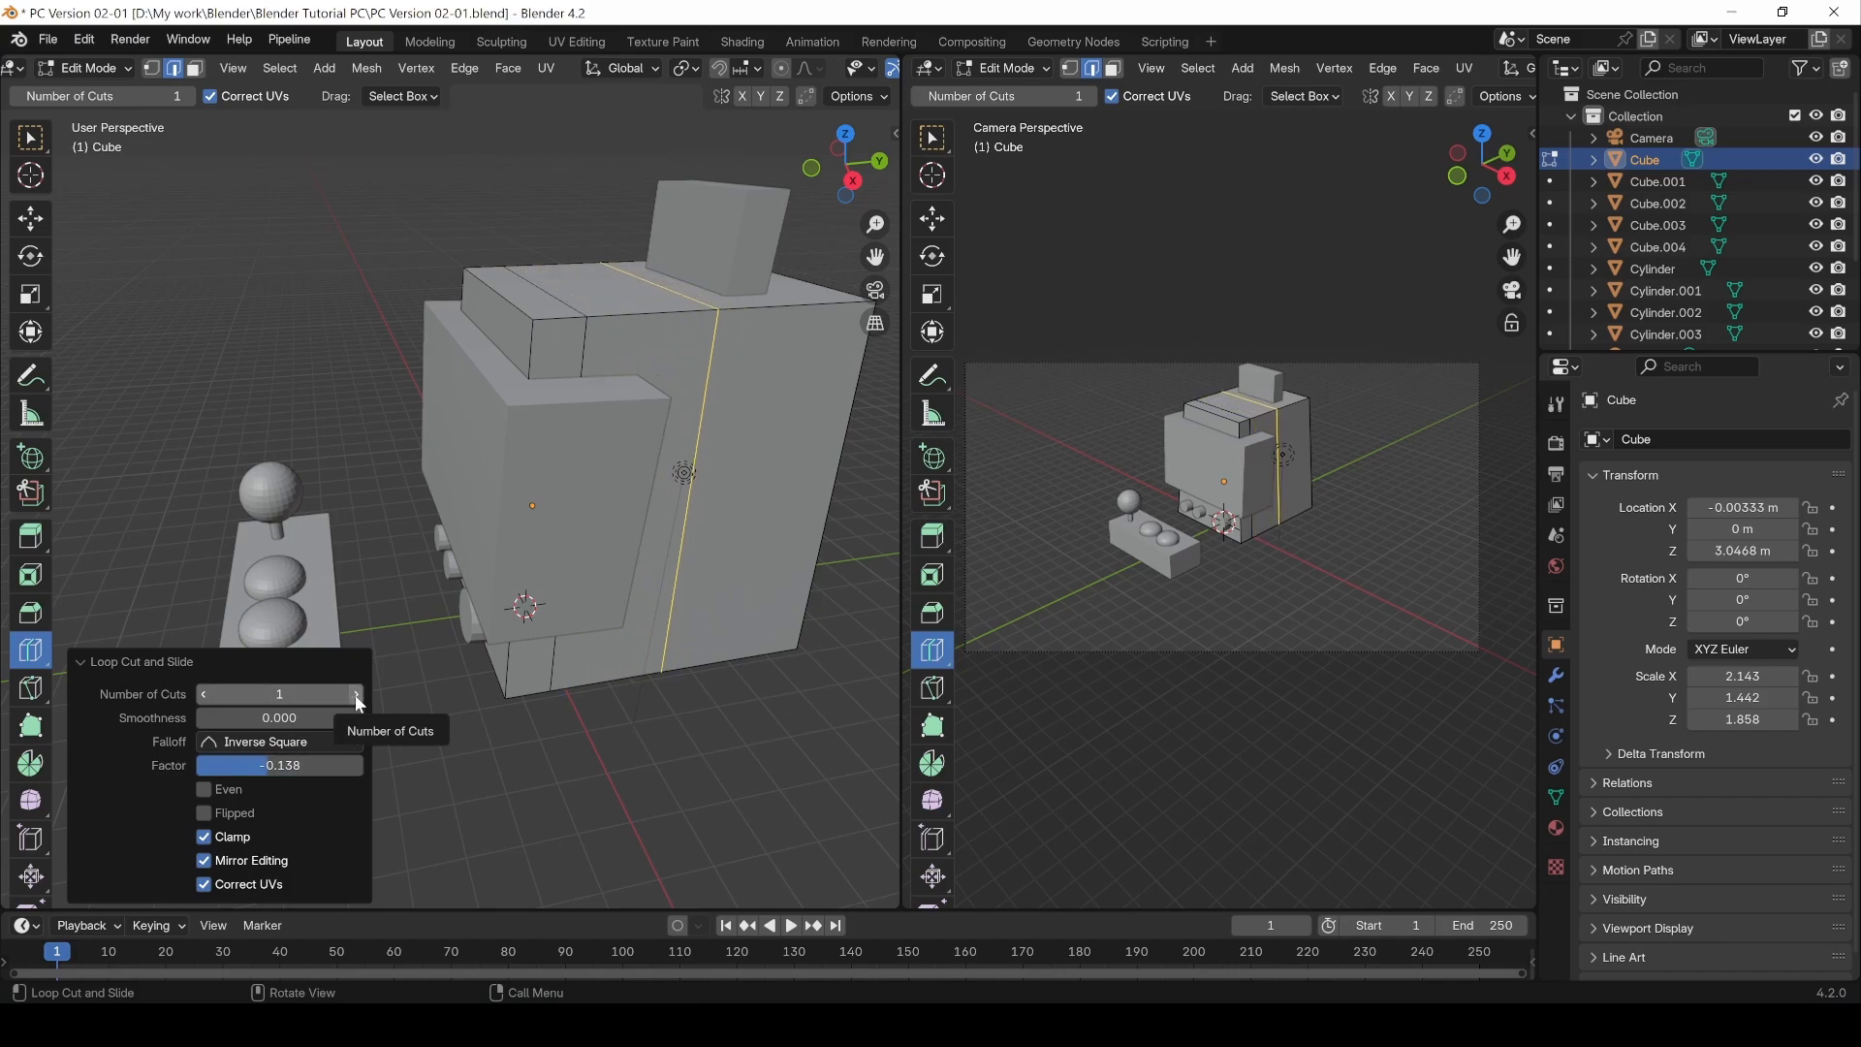
Step: Raise the loop cut's number of cuts to 4, then lower it again
{"action": "left_click", "coordinate": [356, 696]}
{"action": "left_click", "coordinate": [355, 695]}
{"action": "left_click", "coordinate": [356, 696]}
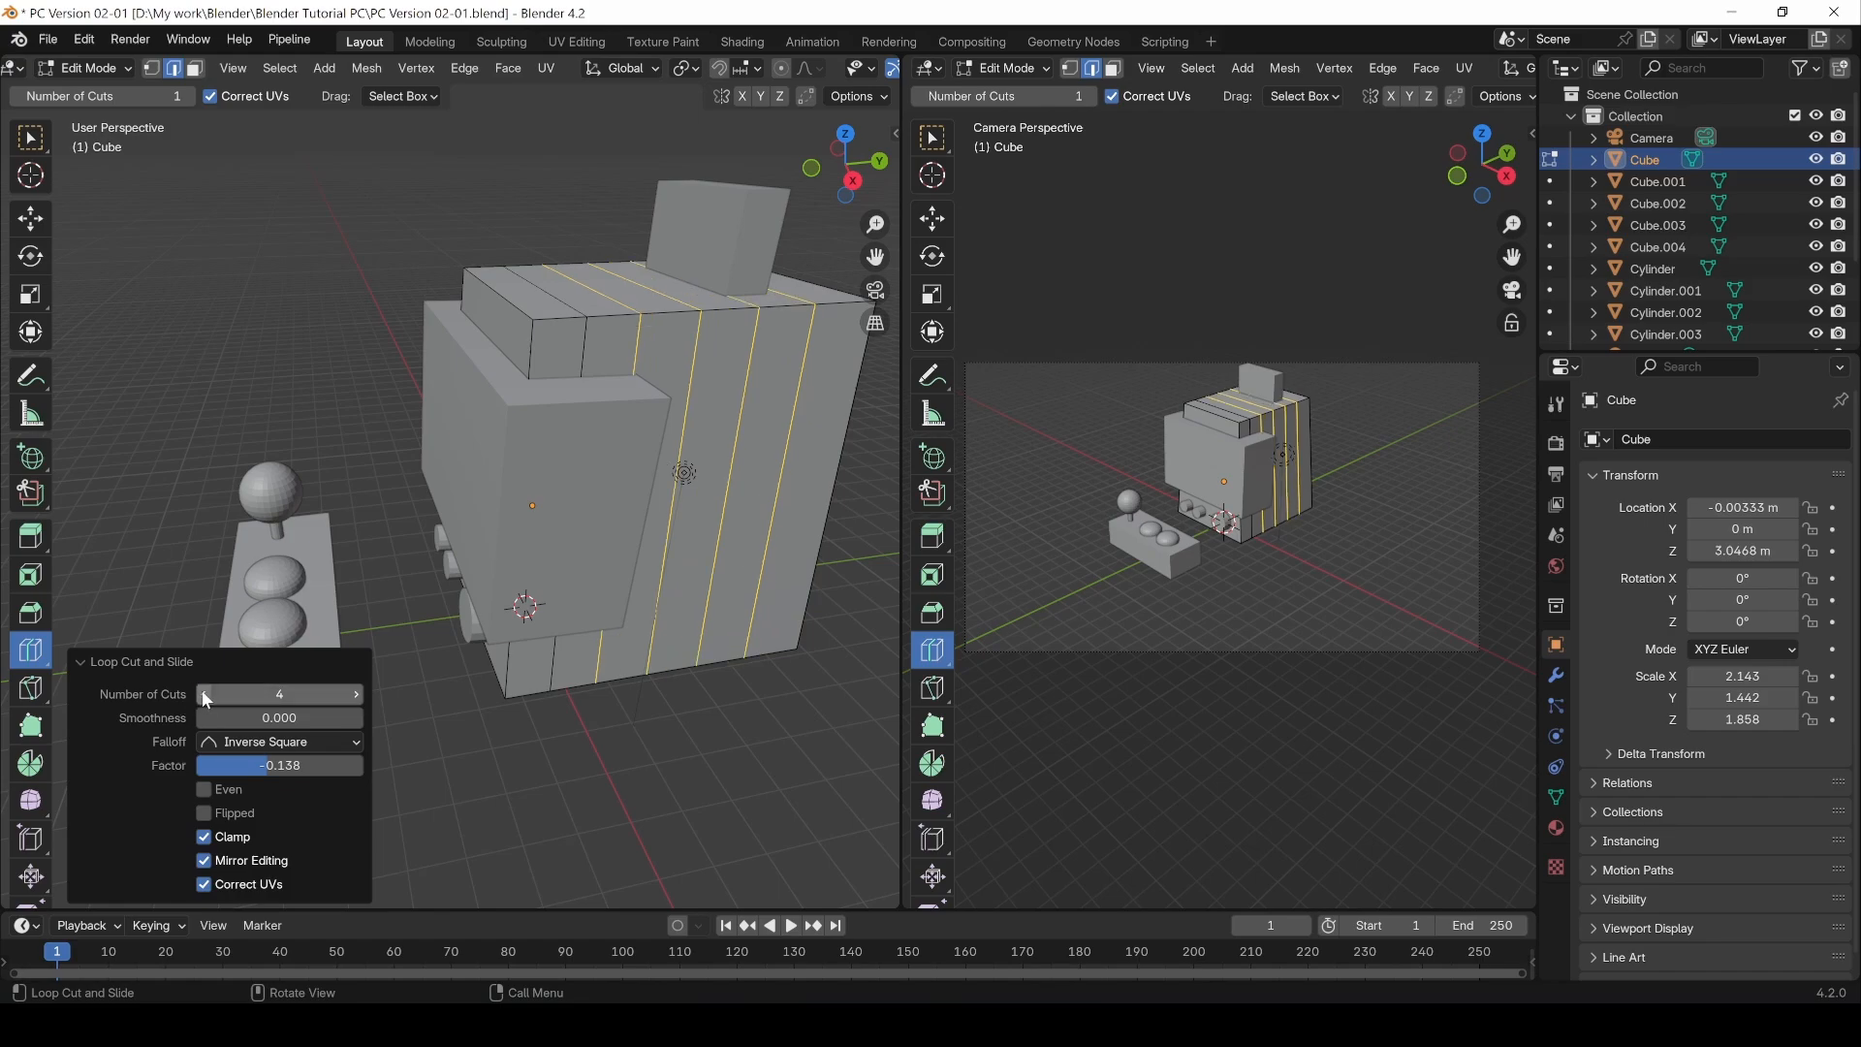
{"action": "left_click", "coordinate": [203, 694]}
{"action": "left_click", "coordinate": [204, 694]}
{"action": "left_click", "coordinate": [204, 694]}
Step: Set the loop cut's smoothness to 0
{"action": "left_click_drag", "start_coordinate": [276, 769], "coordinate": [291, 717]}
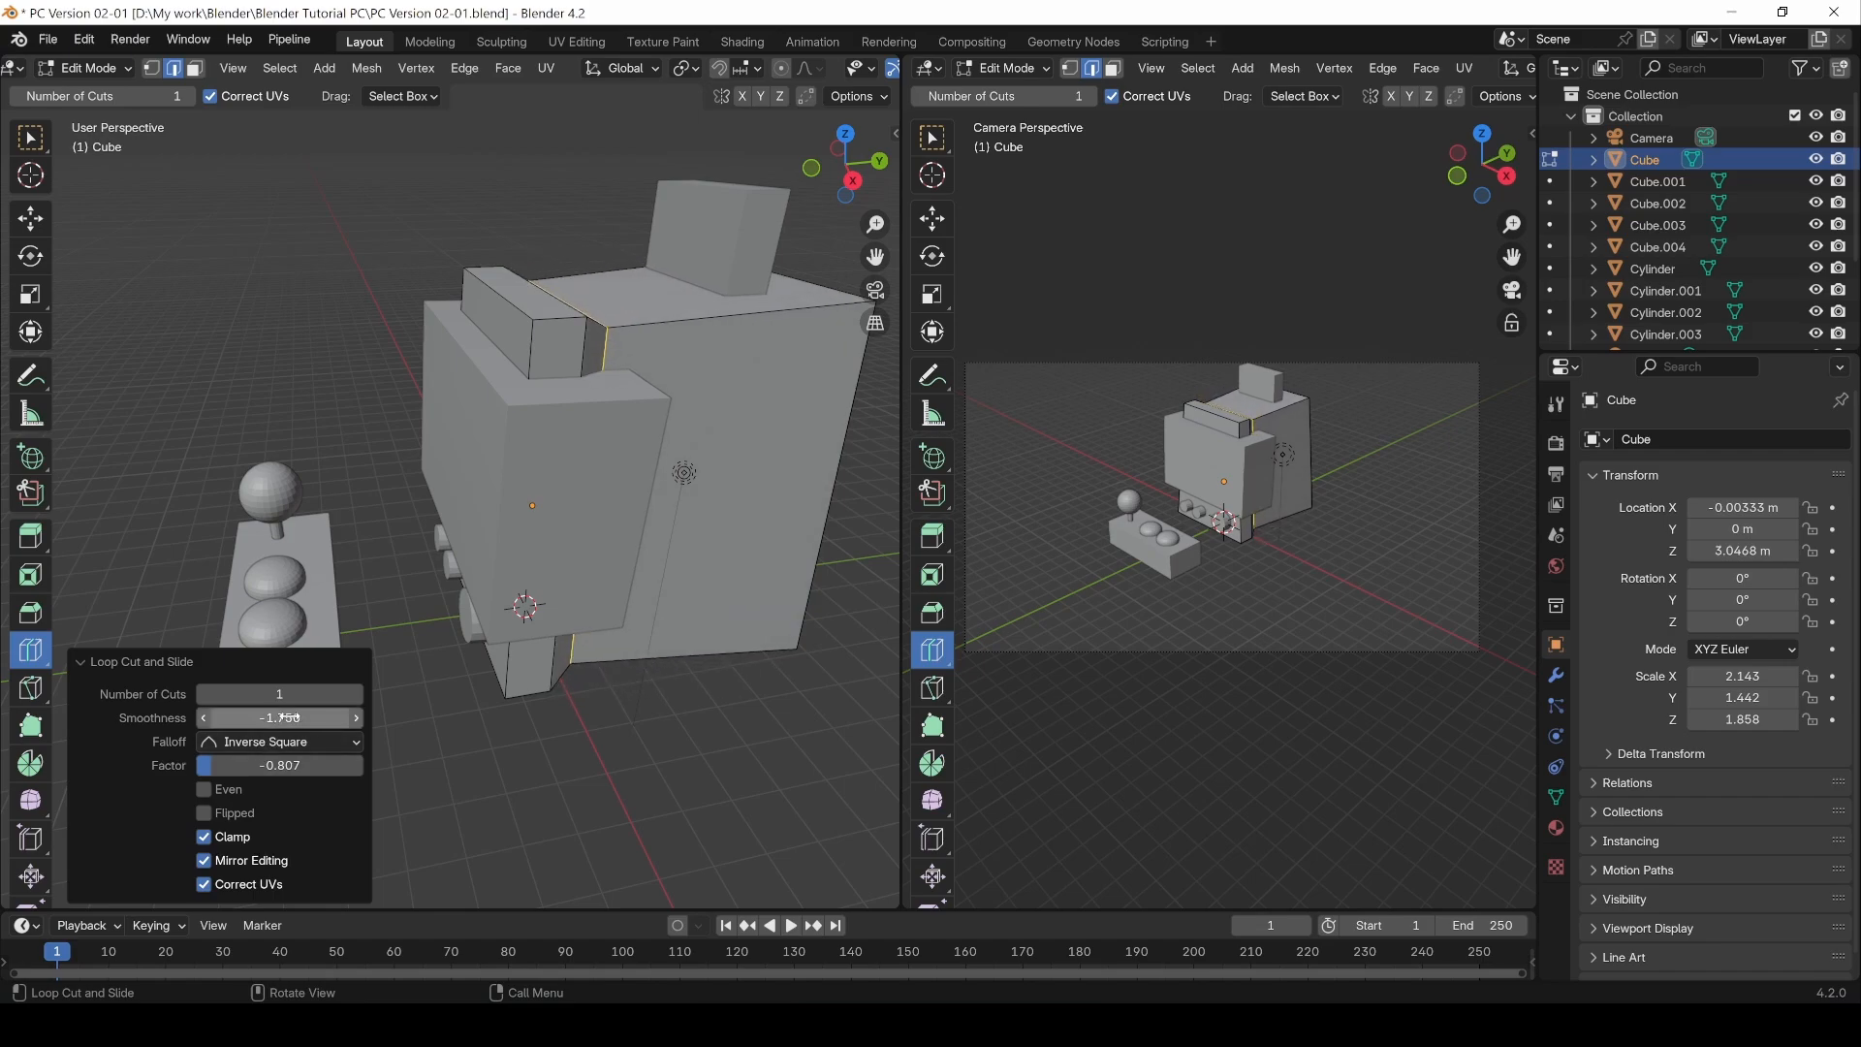
{"action": "left_click", "coordinate": [290, 717]}
{"action": "type", "text": "0"}
{"action": "key", "text": "Return"}
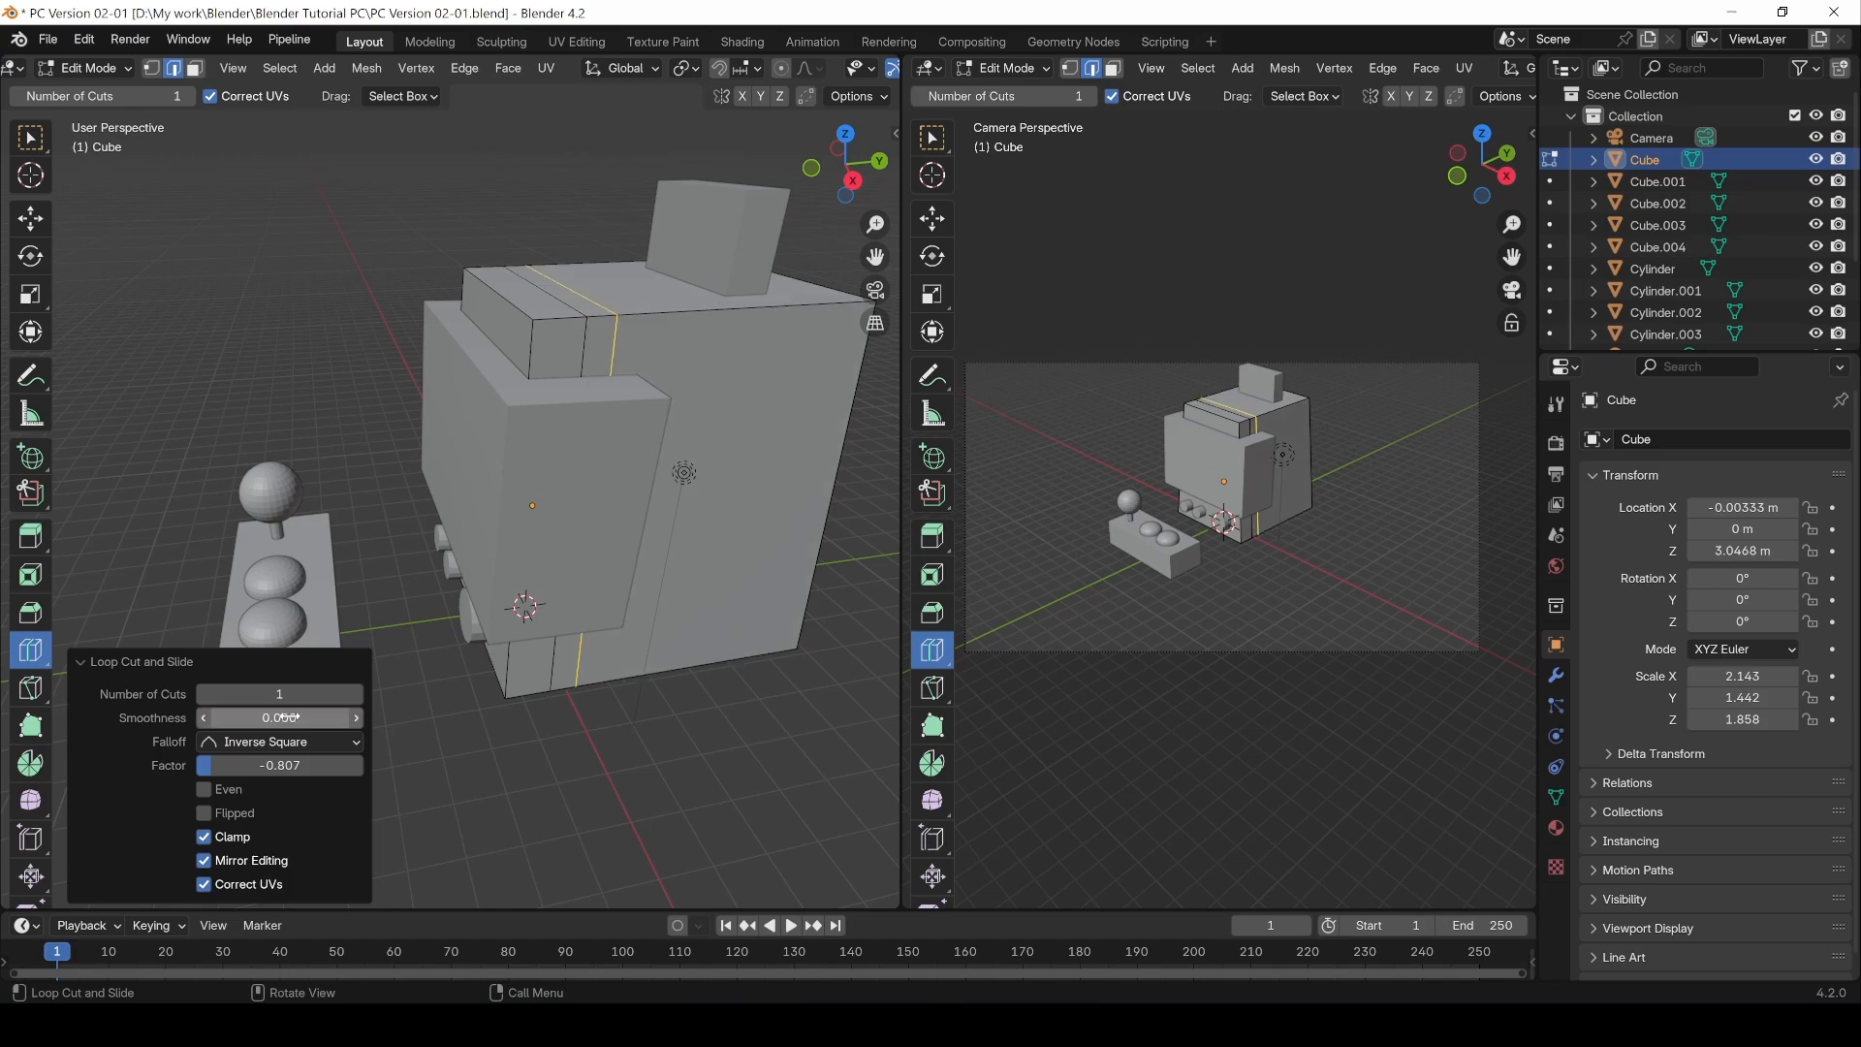
Step: Toggle the Even option on and off and slide the loop cut's factor to -0.939
{"action": "left_click", "coordinate": [205, 791]}
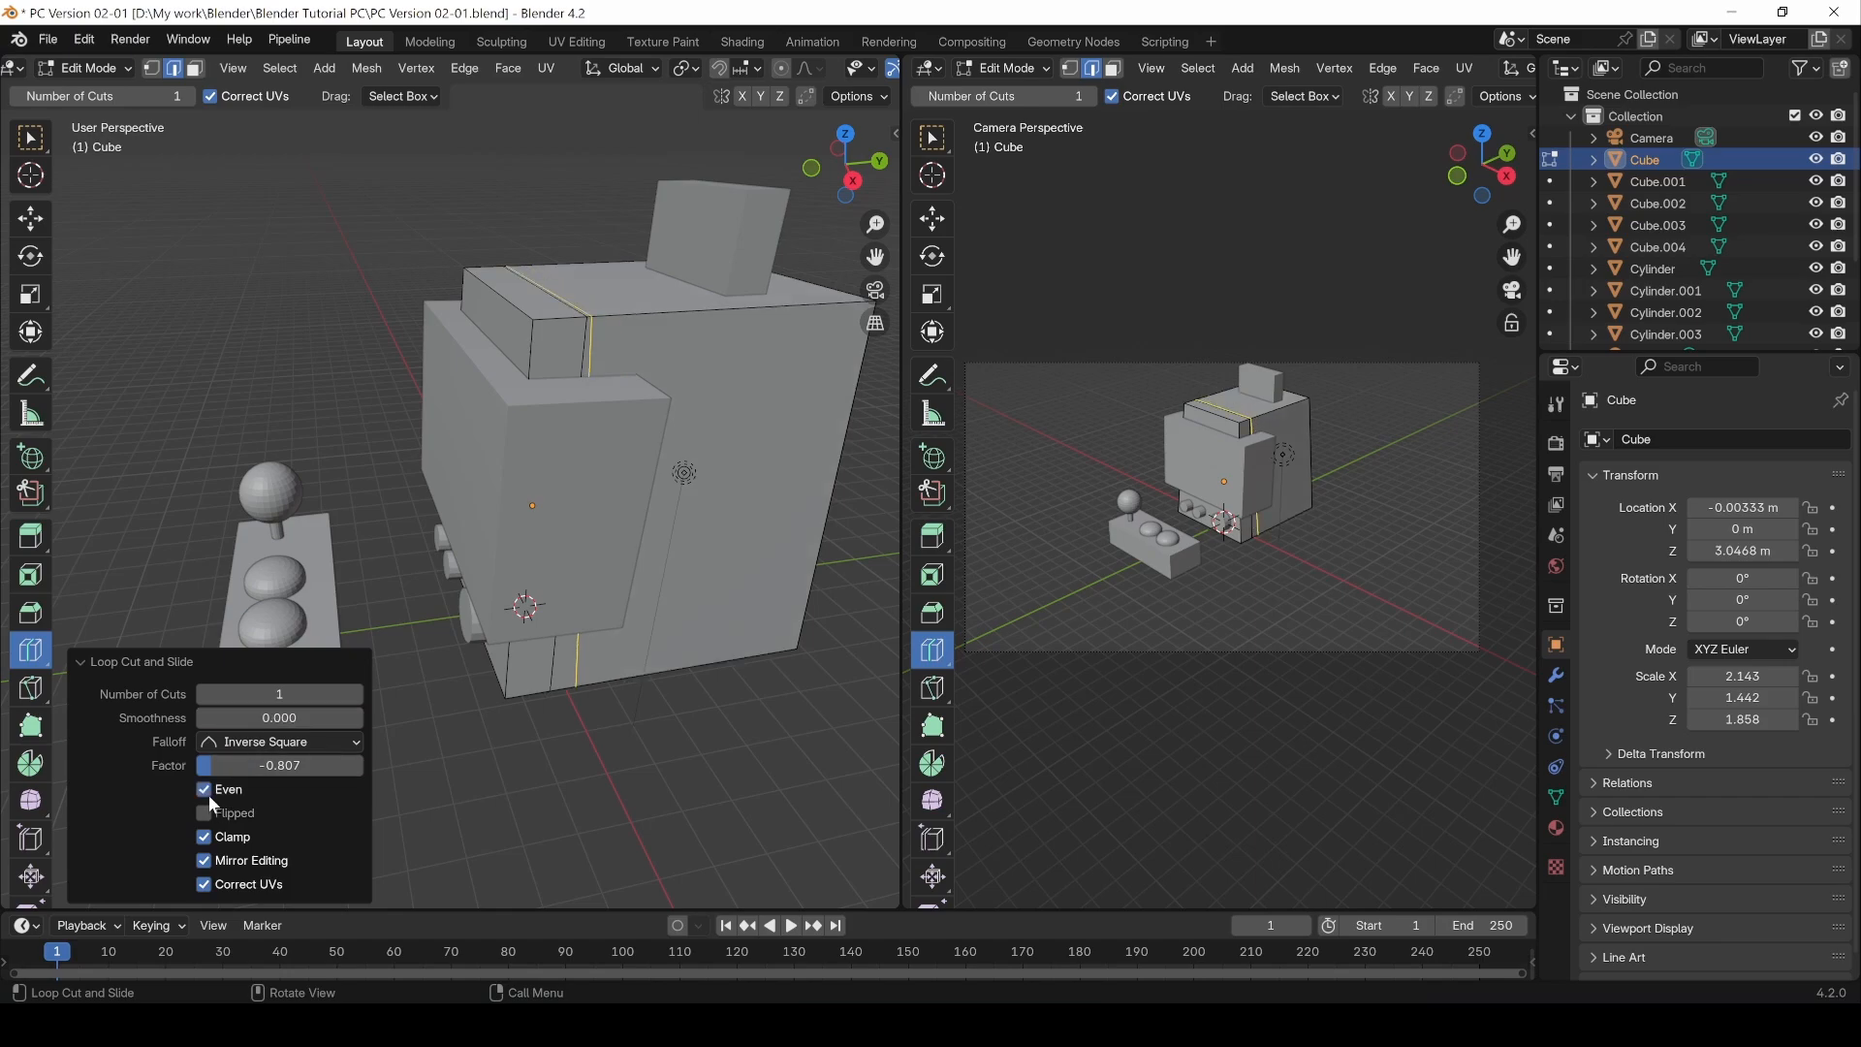
{"action": "left_click", "coordinate": [205, 790]}
{"action": "left_click_drag", "start_coordinate": [225, 765], "coordinate": [199, 764]}
Step: Return to the selection tool and deselect the mesh
{"action": "middle_click_drag", "start_coordinate": [667, 798], "coordinate": [556, 776]}
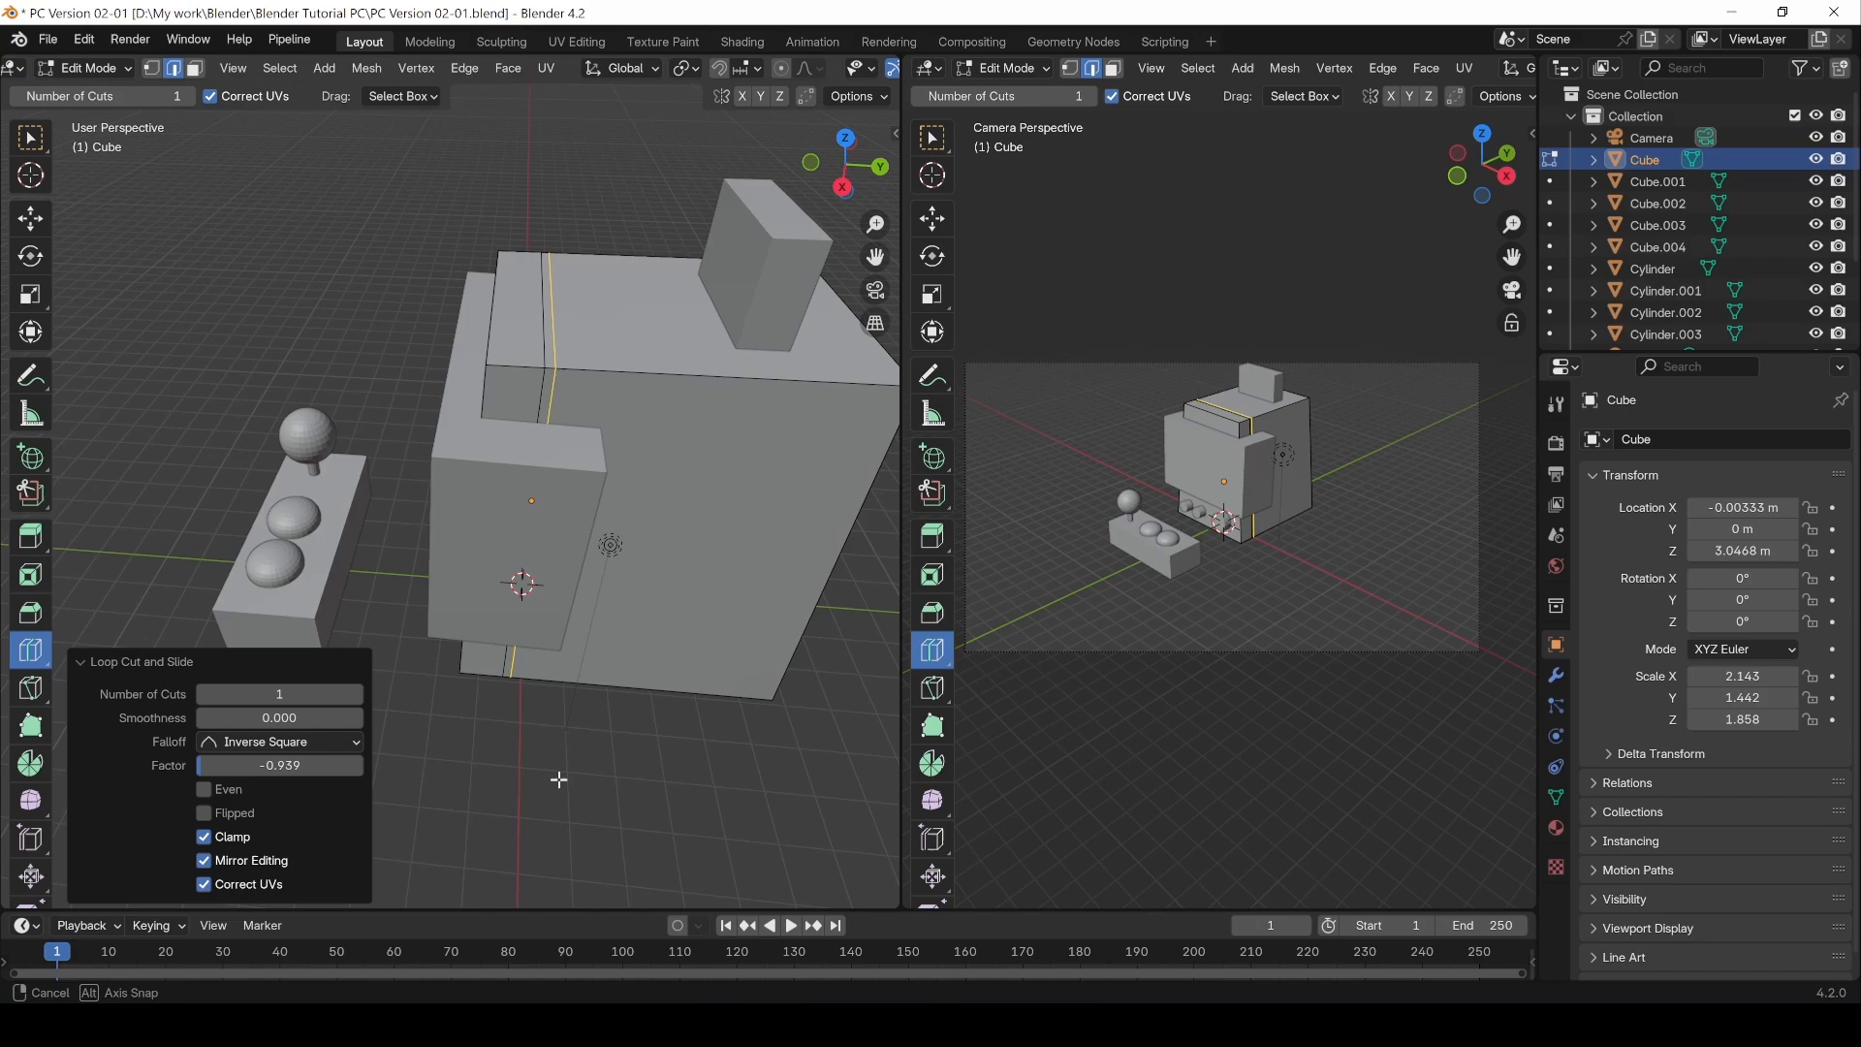
{"action": "left_click", "coordinate": [30, 138]}
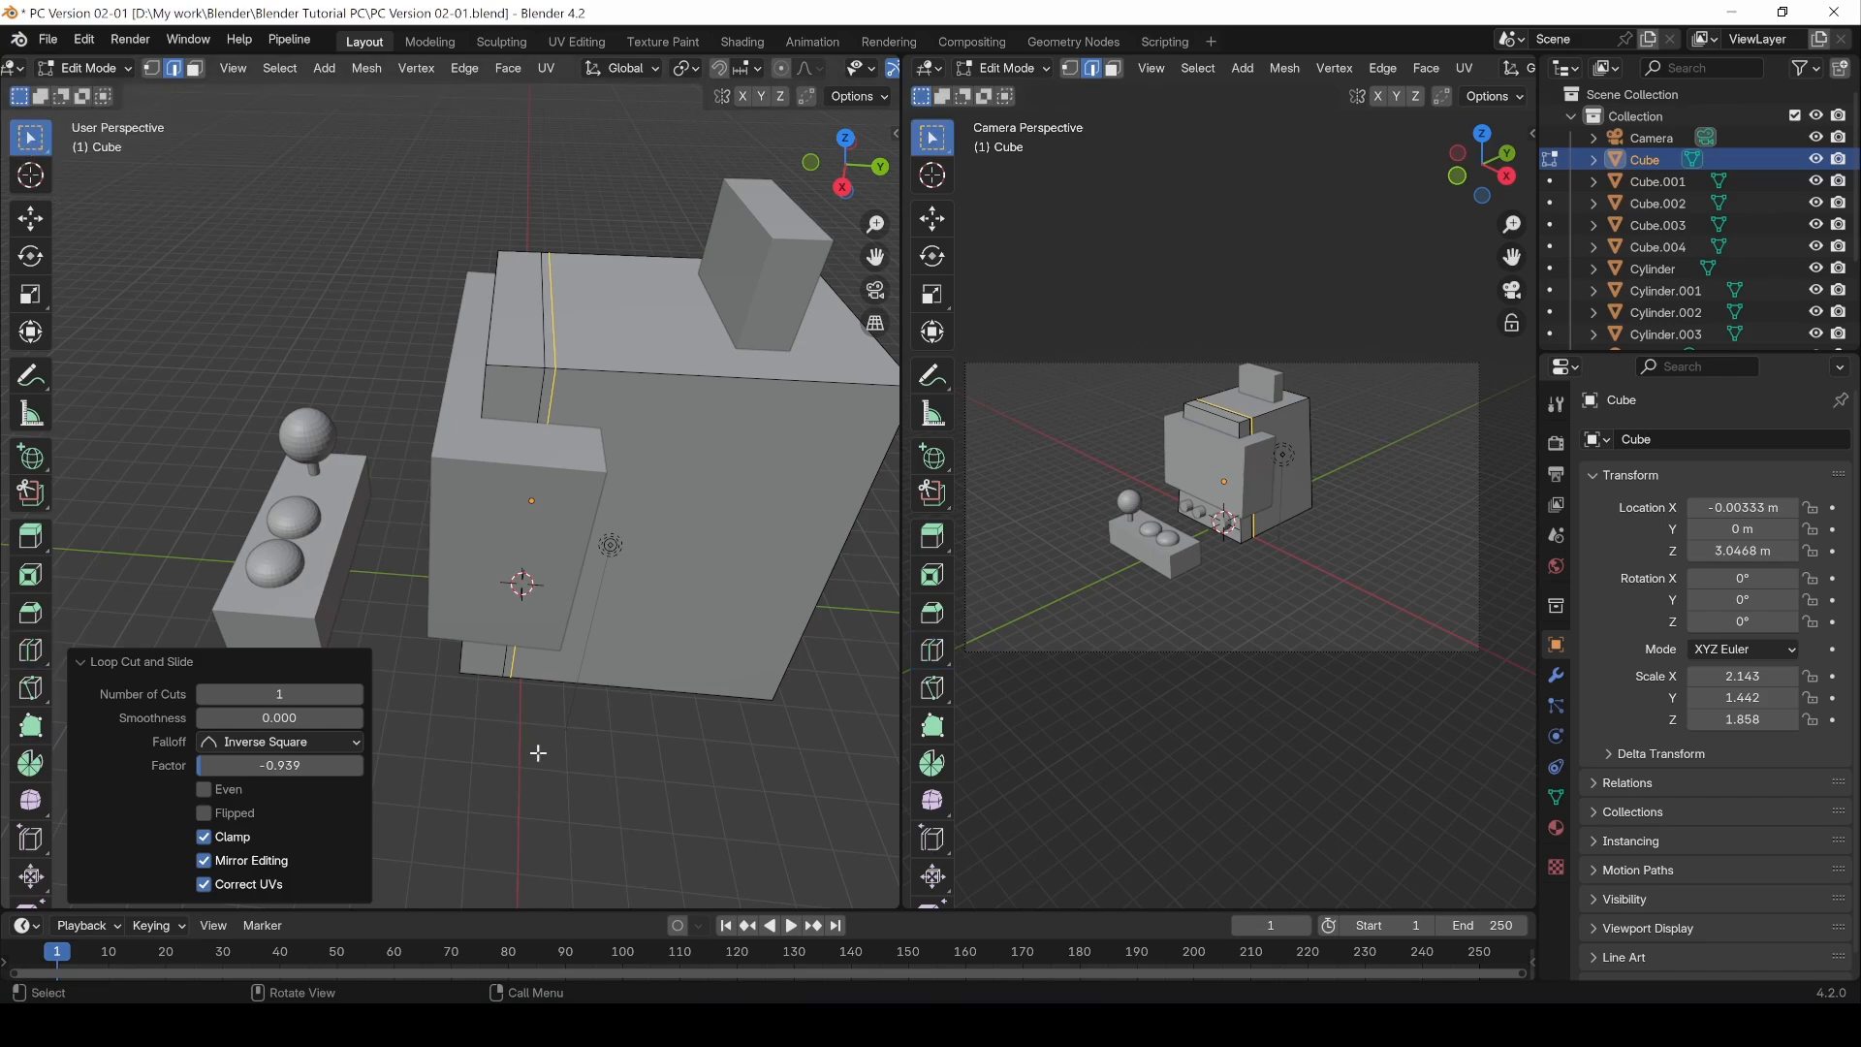
{"action": "left_click", "coordinate": [558, 788]}
{"action": "middle_click_drag", "start_coordinate": [509, 798], "coordinate": [317, 793]}
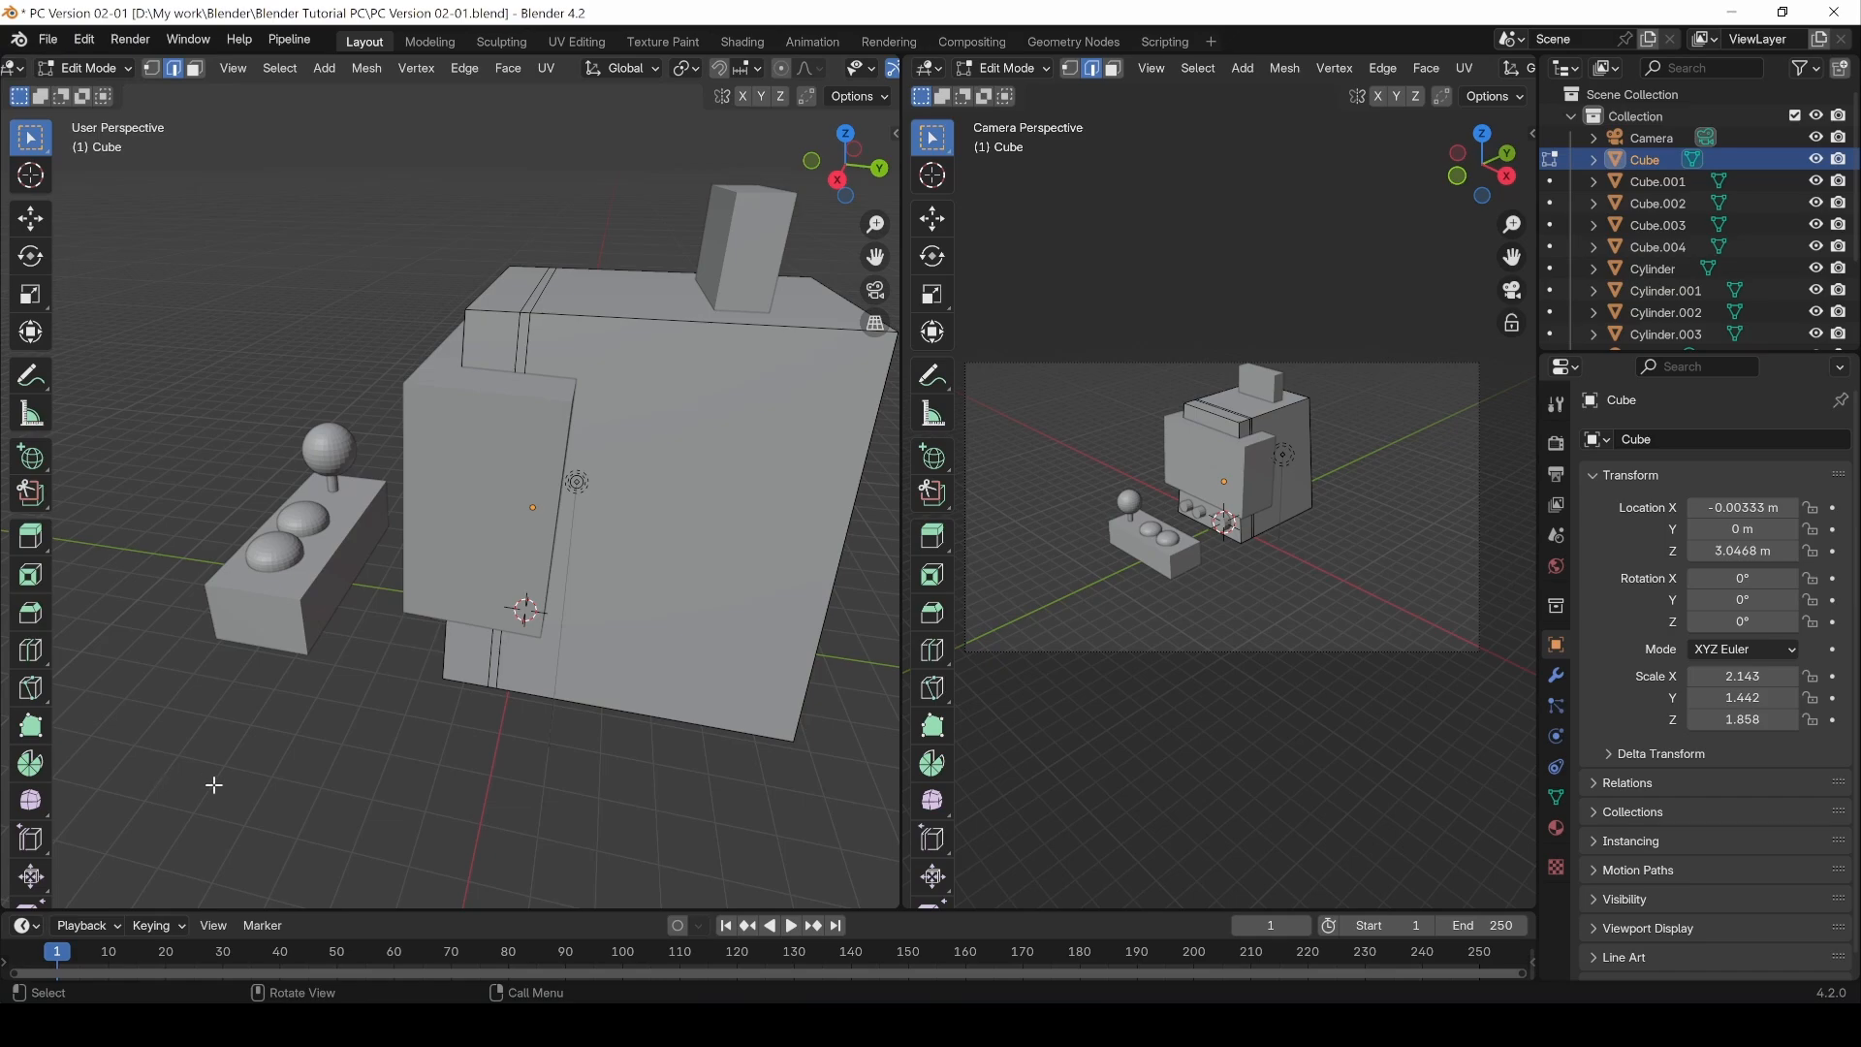
Step: Reopen the last Loop Cut and Slide options panel and move it
{"action": "key", "text": "F9"}
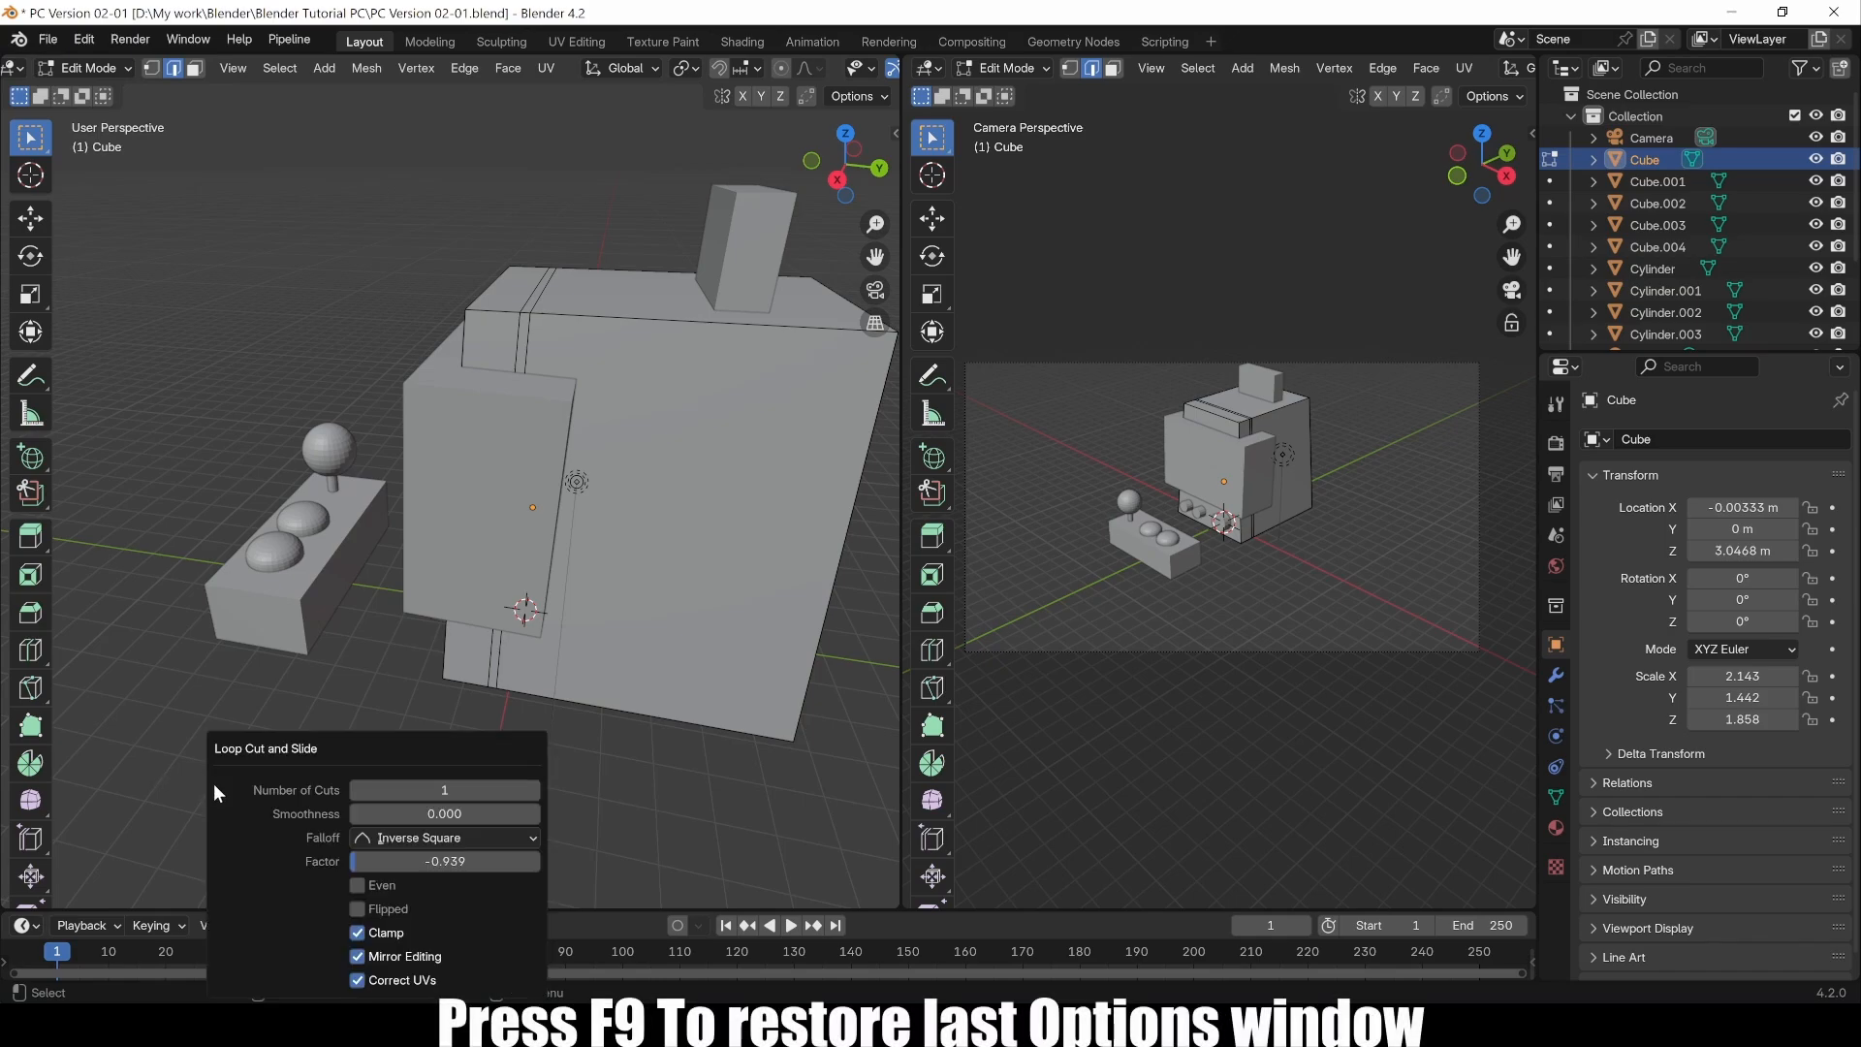
{"action": "left_click_drag", "start_coordinate": [311, 752], "coordinate": [148, 660]}
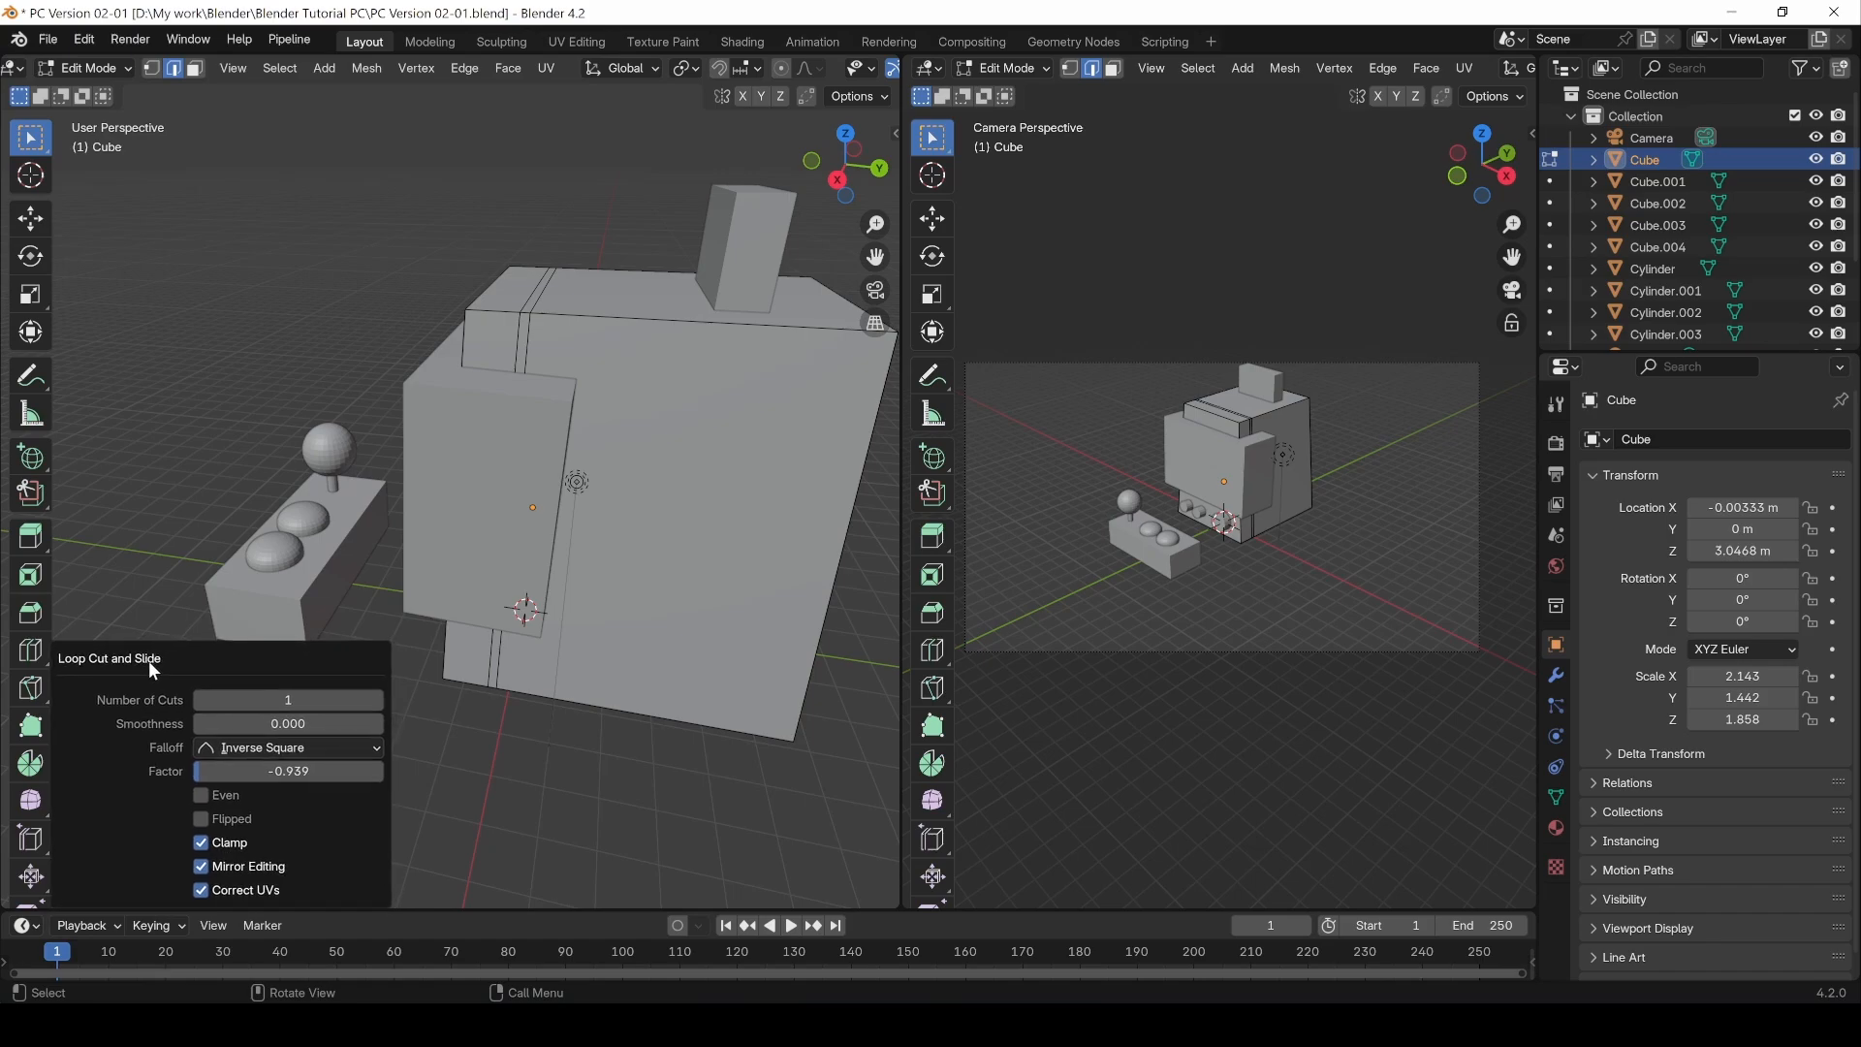
{"action": "left_click_drag", "start_coordinate": [265, 762], "coordinate": [247, 763]}
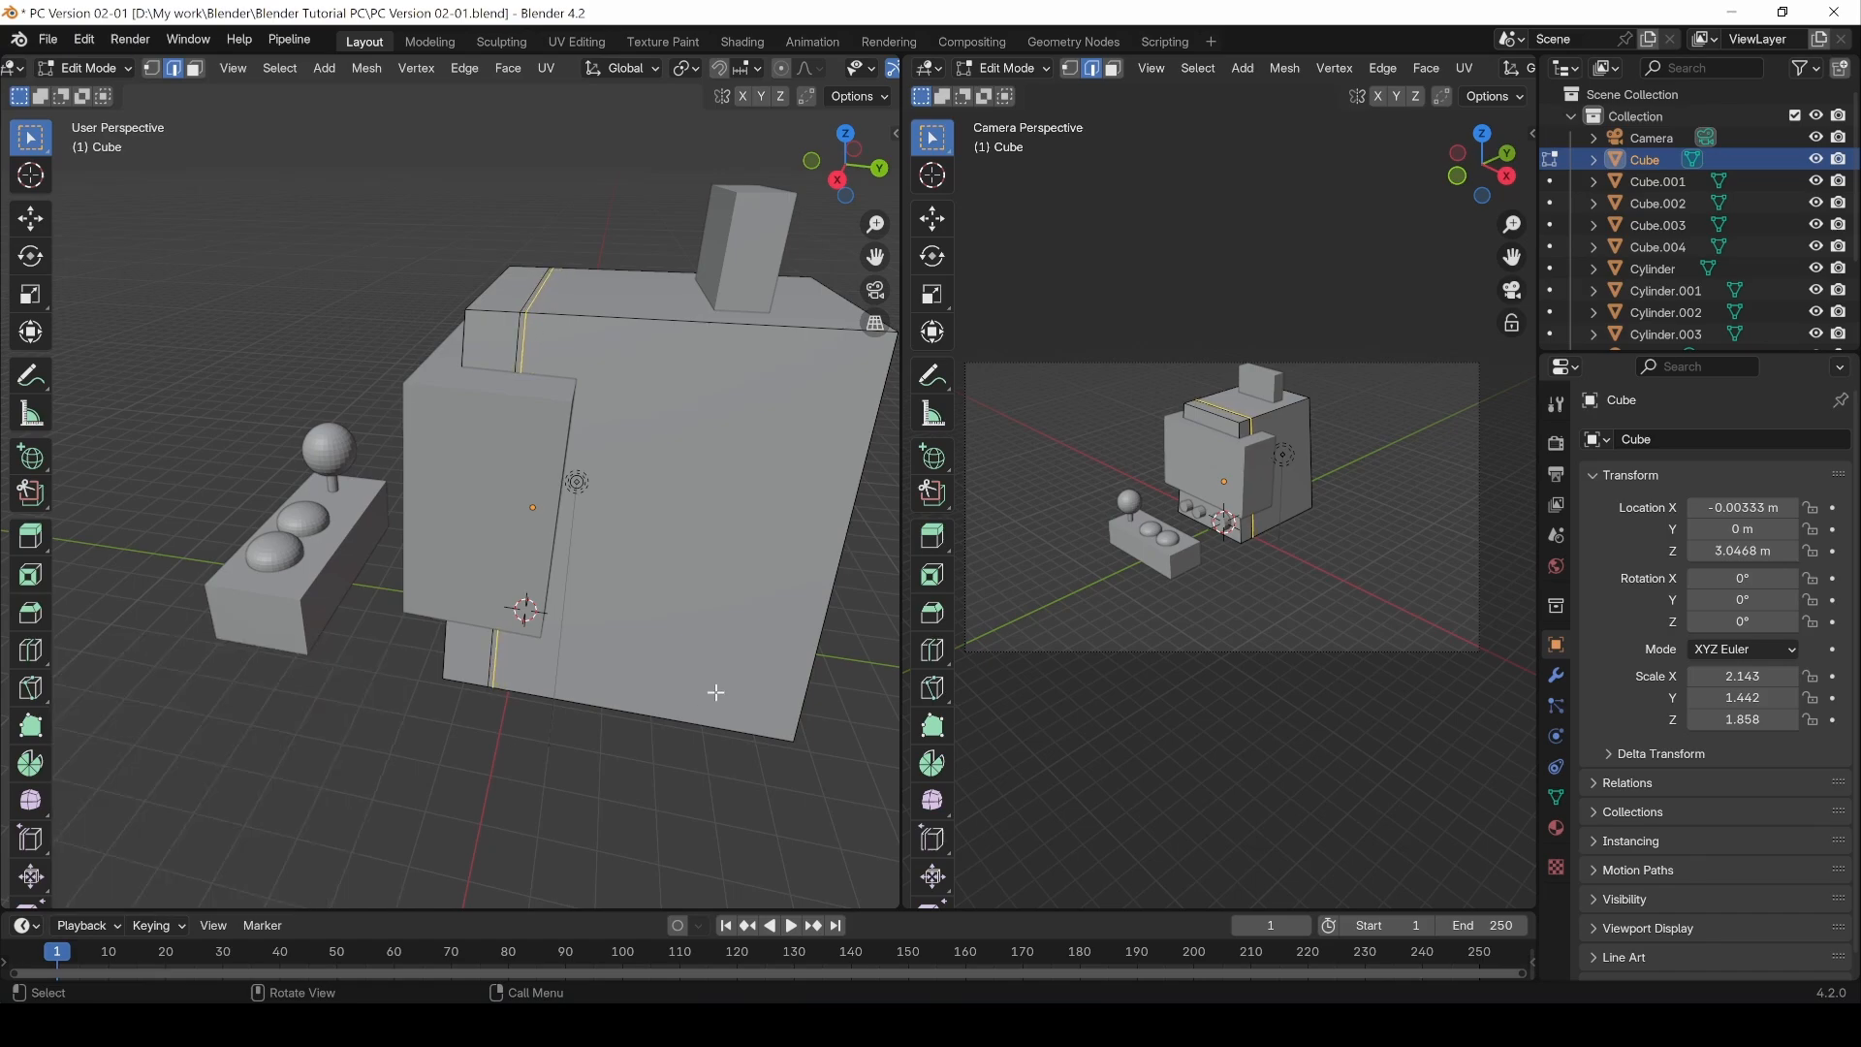
{"action": "left_click", "coordinate": [519, 785]}
Step: Add a horizontal loop cut around the cube's upper part and slide it to factor -0.767
{"action": "middle_click_drag", "start_coordinate": [318, 616], "coordinate": [345, 638]}
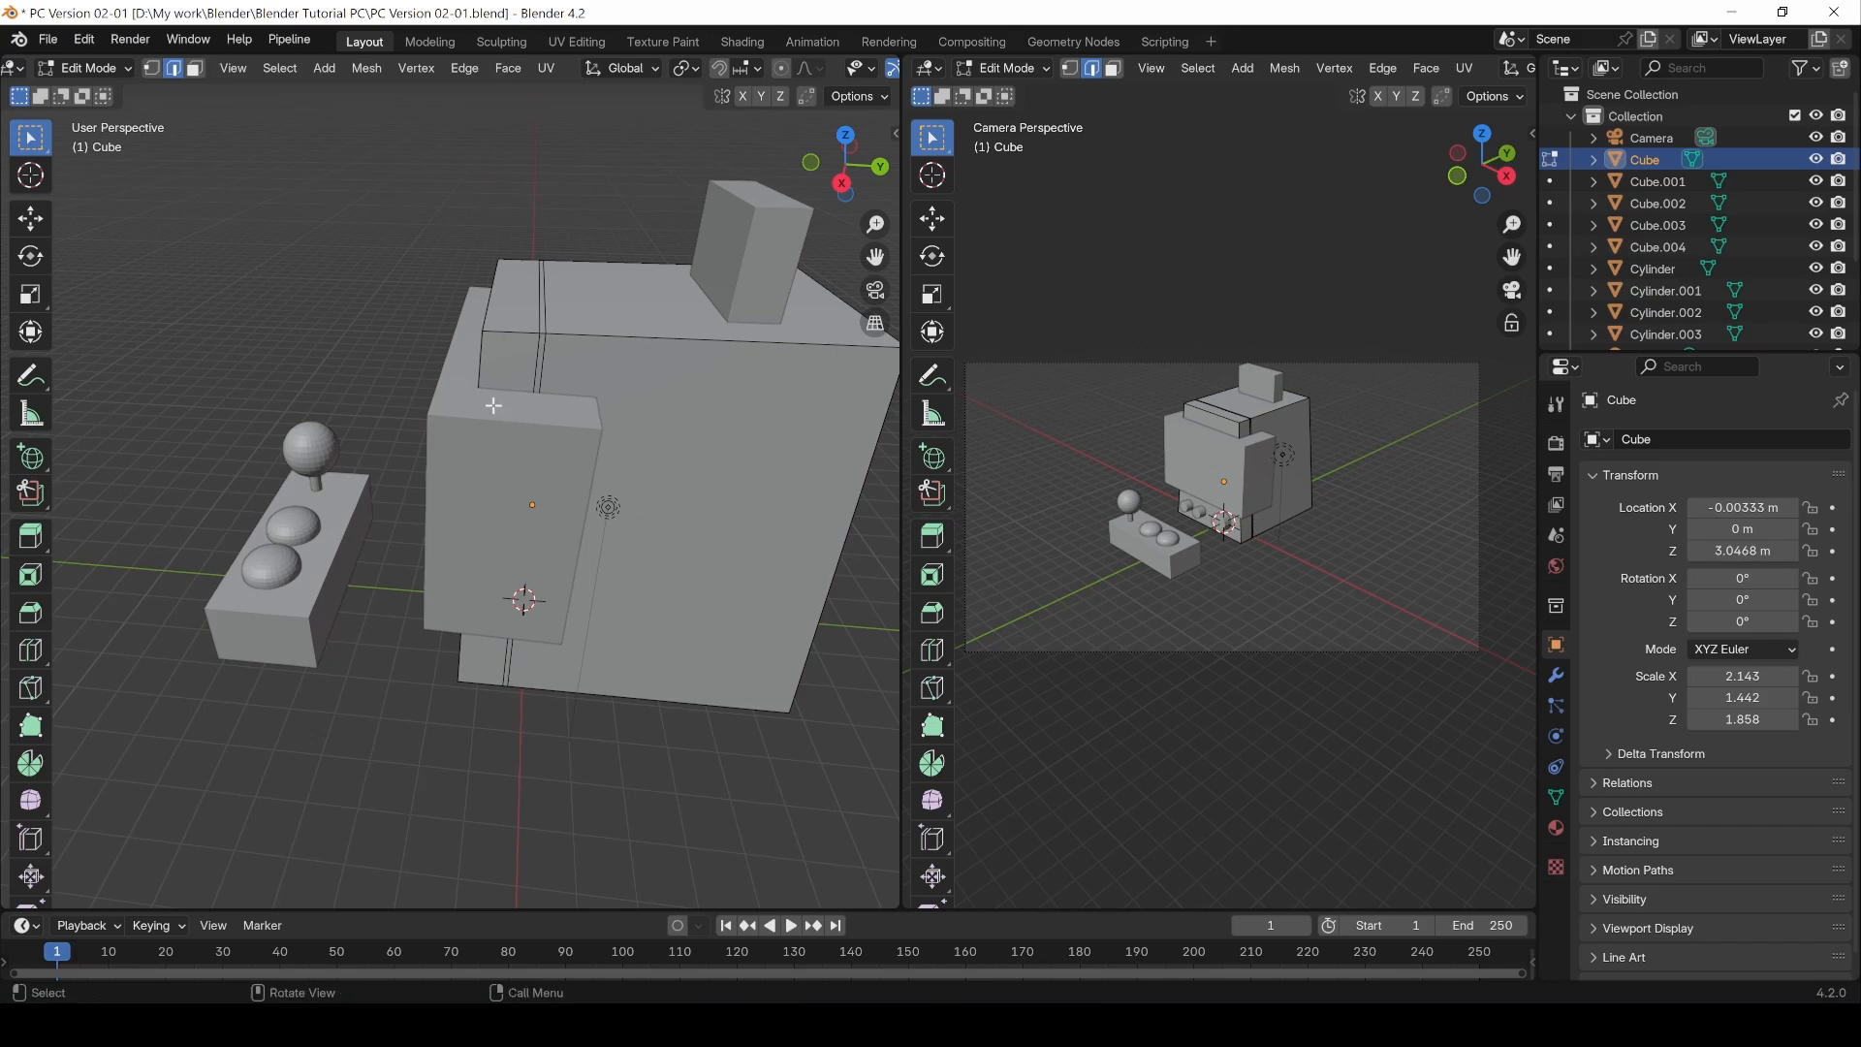
{"action": "left_click", "coordinate": [31, 651]}
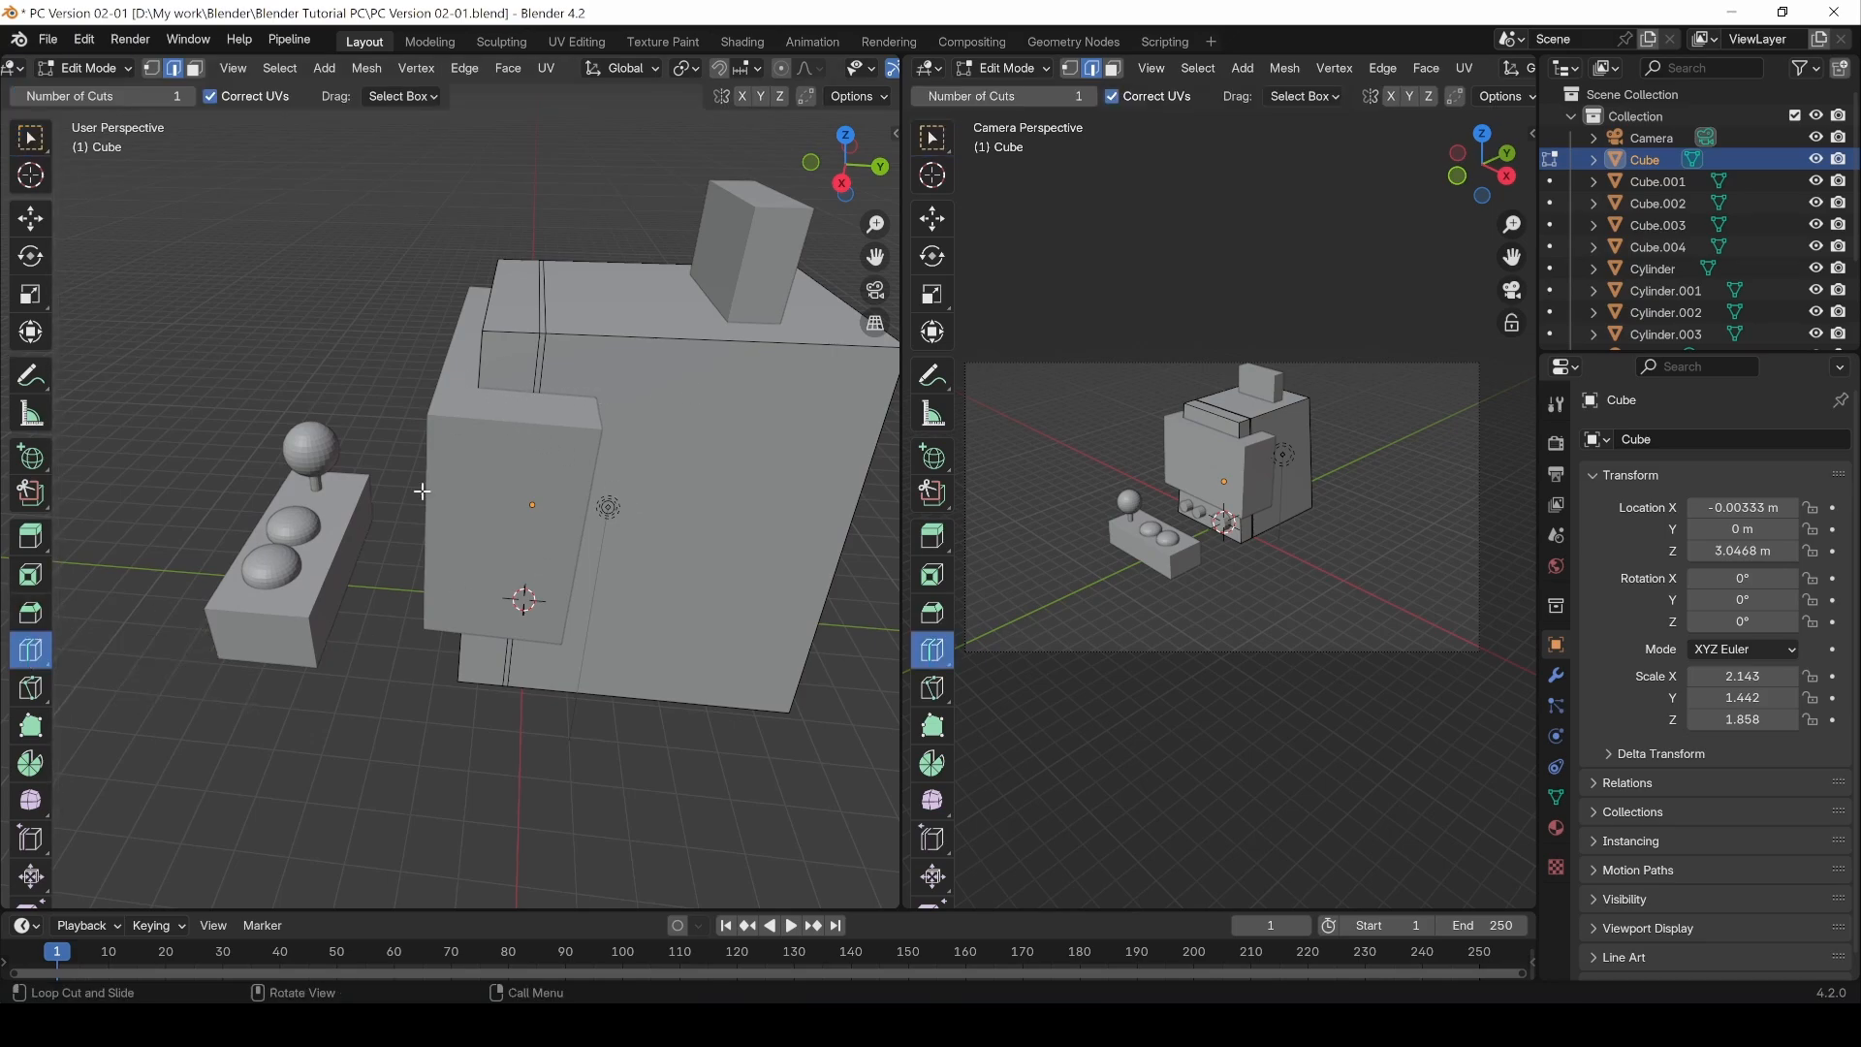
{"action": "left_click", "coordinate": [608, 506]}
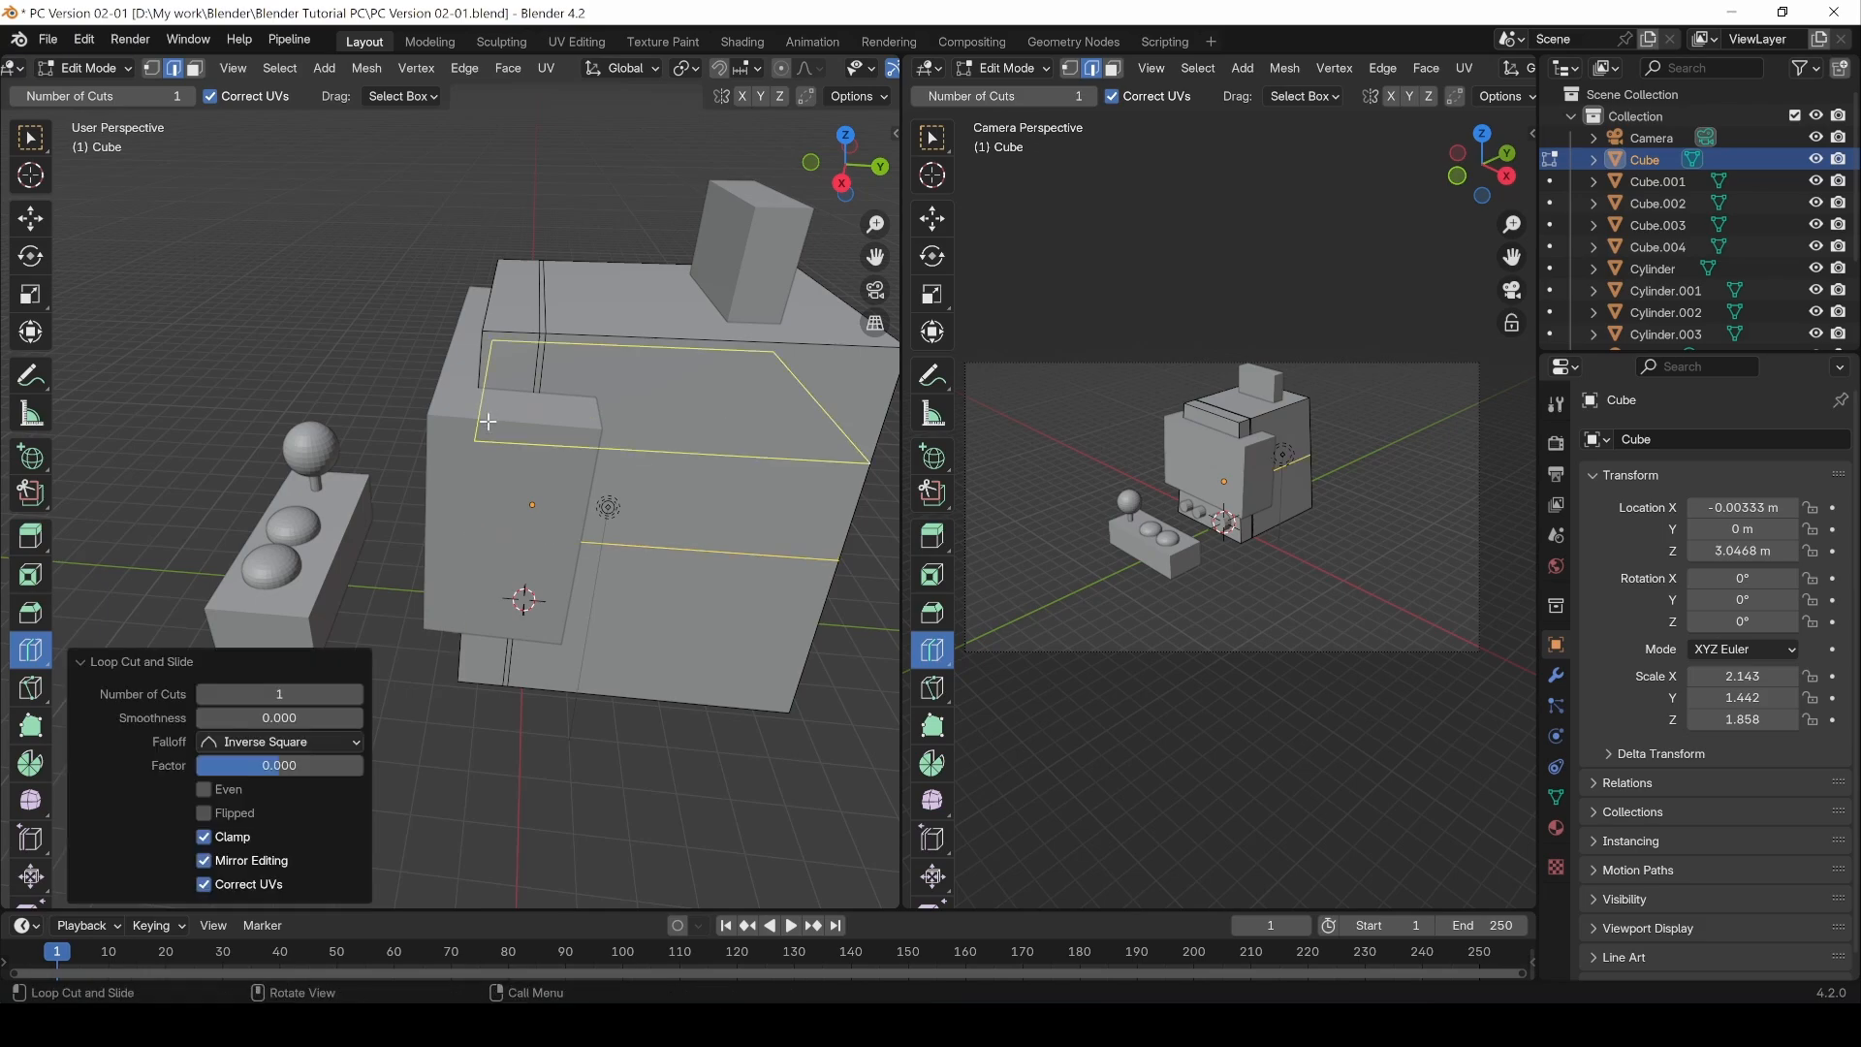
{"action": "left_click_drag", "start_coordinate": [274, 773], "coordinate": [210, 774]}
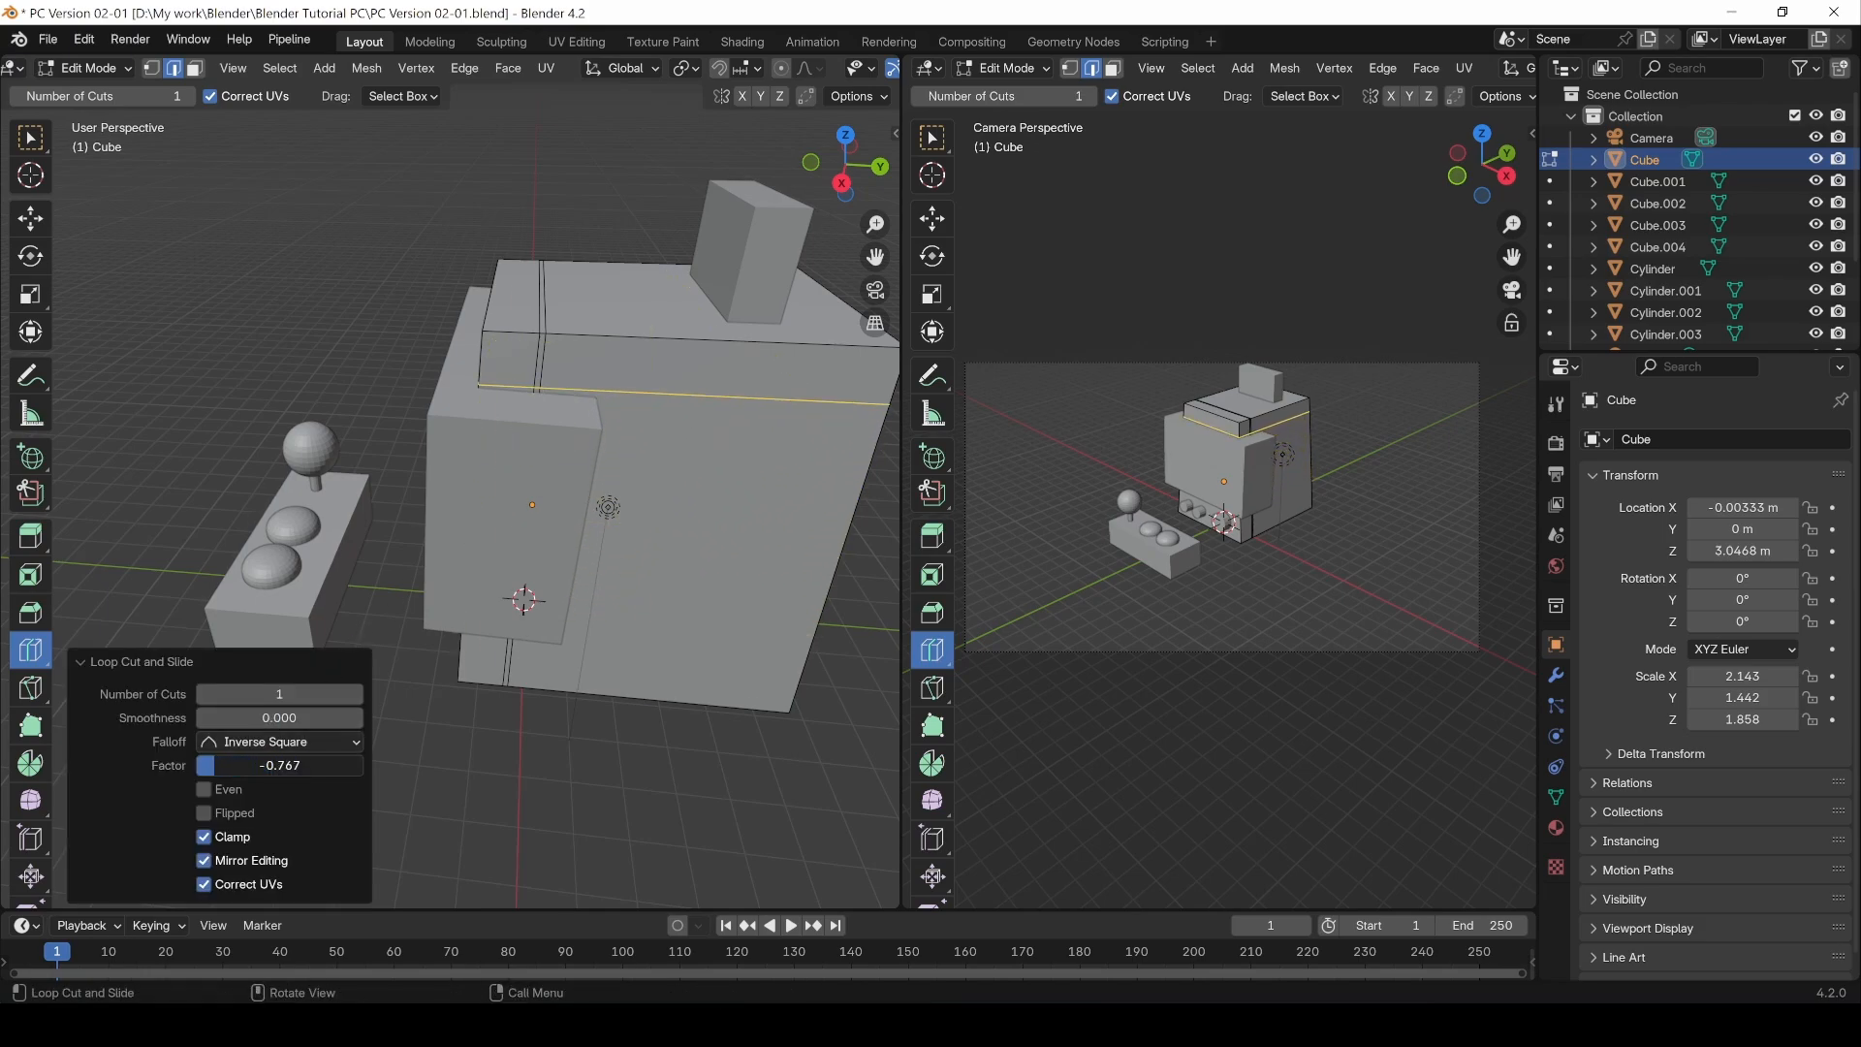
Step: Add another loop cut lower on the cube, slide it to factor 0.444, and return to the selection tool
{"action": "left_click", "coordinate": [473, 628]}
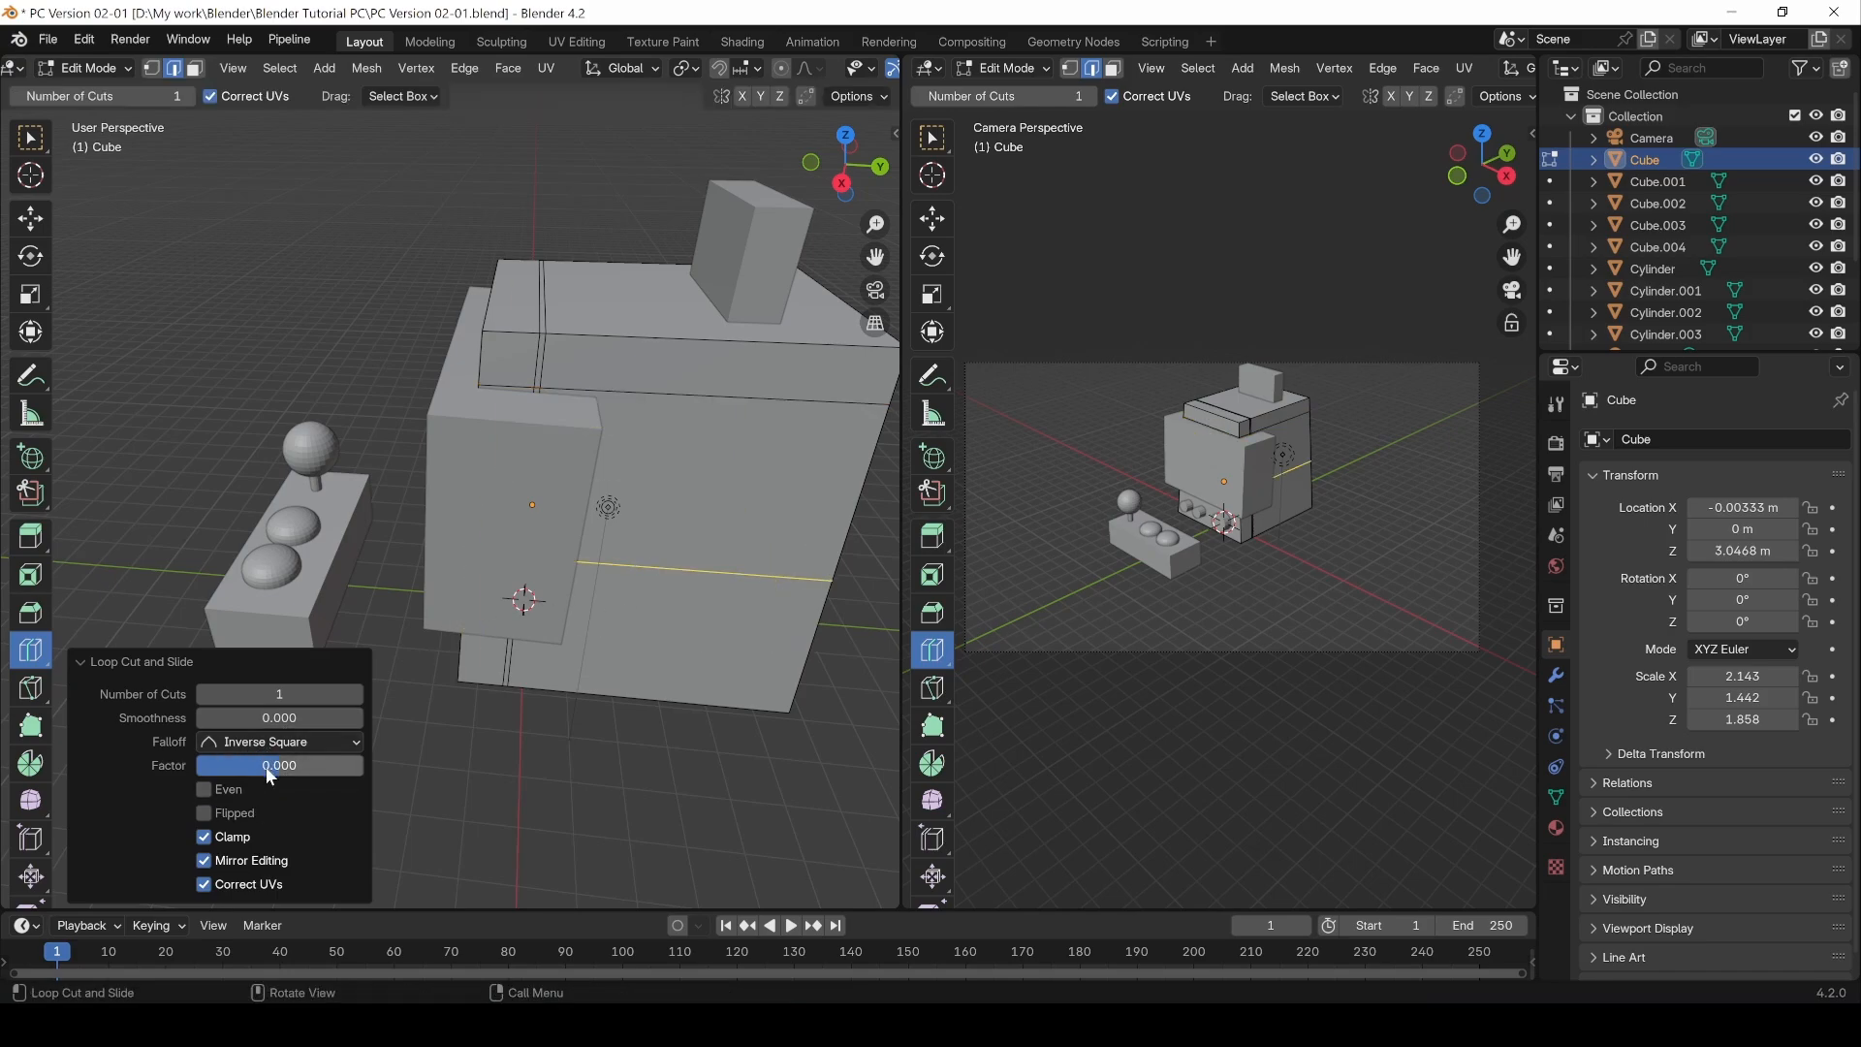
{"action": "left_click_drag", "start_coordinate": [270, 769], "coordinate": [315, 769]}
{"action": "middle_click_drag", "start_coordinate": [627, 735], "coordinate": [590, 671]}
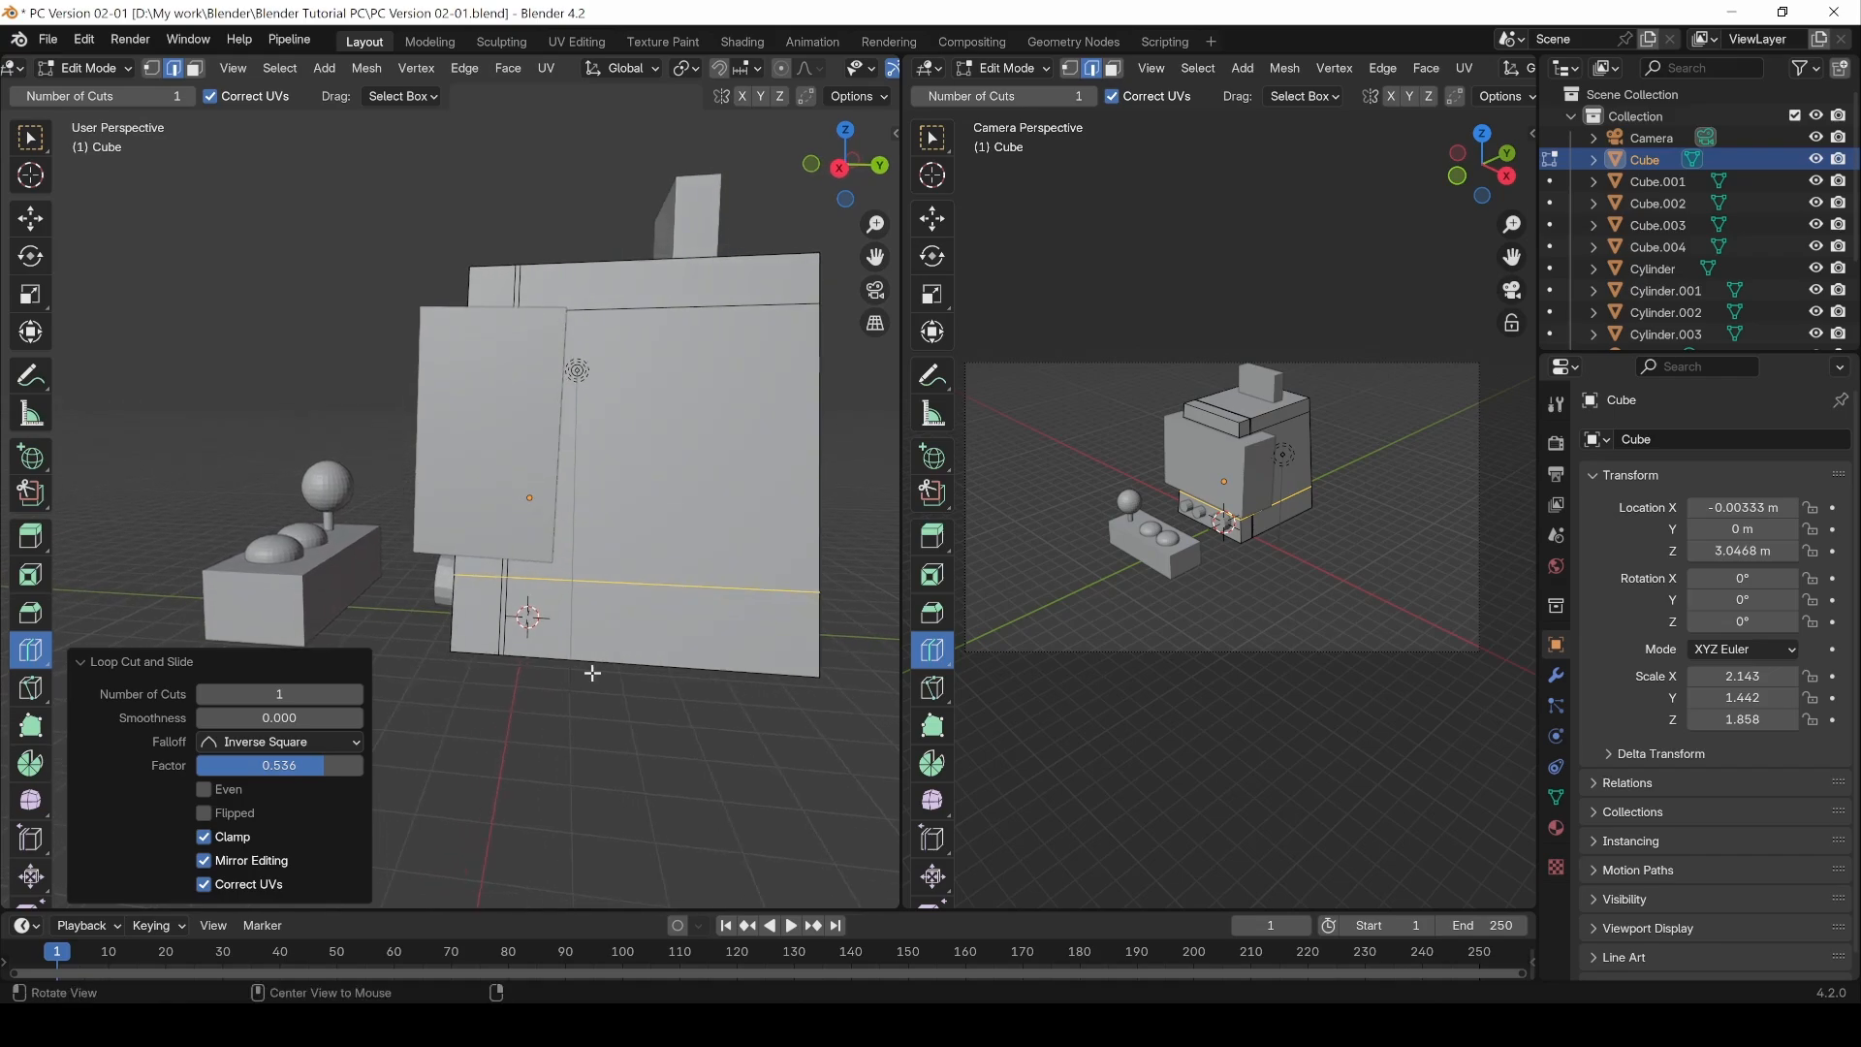
{"action": "left_click_drag", "start_coordinate": [297, 760], "coordinate": [281, 766]}
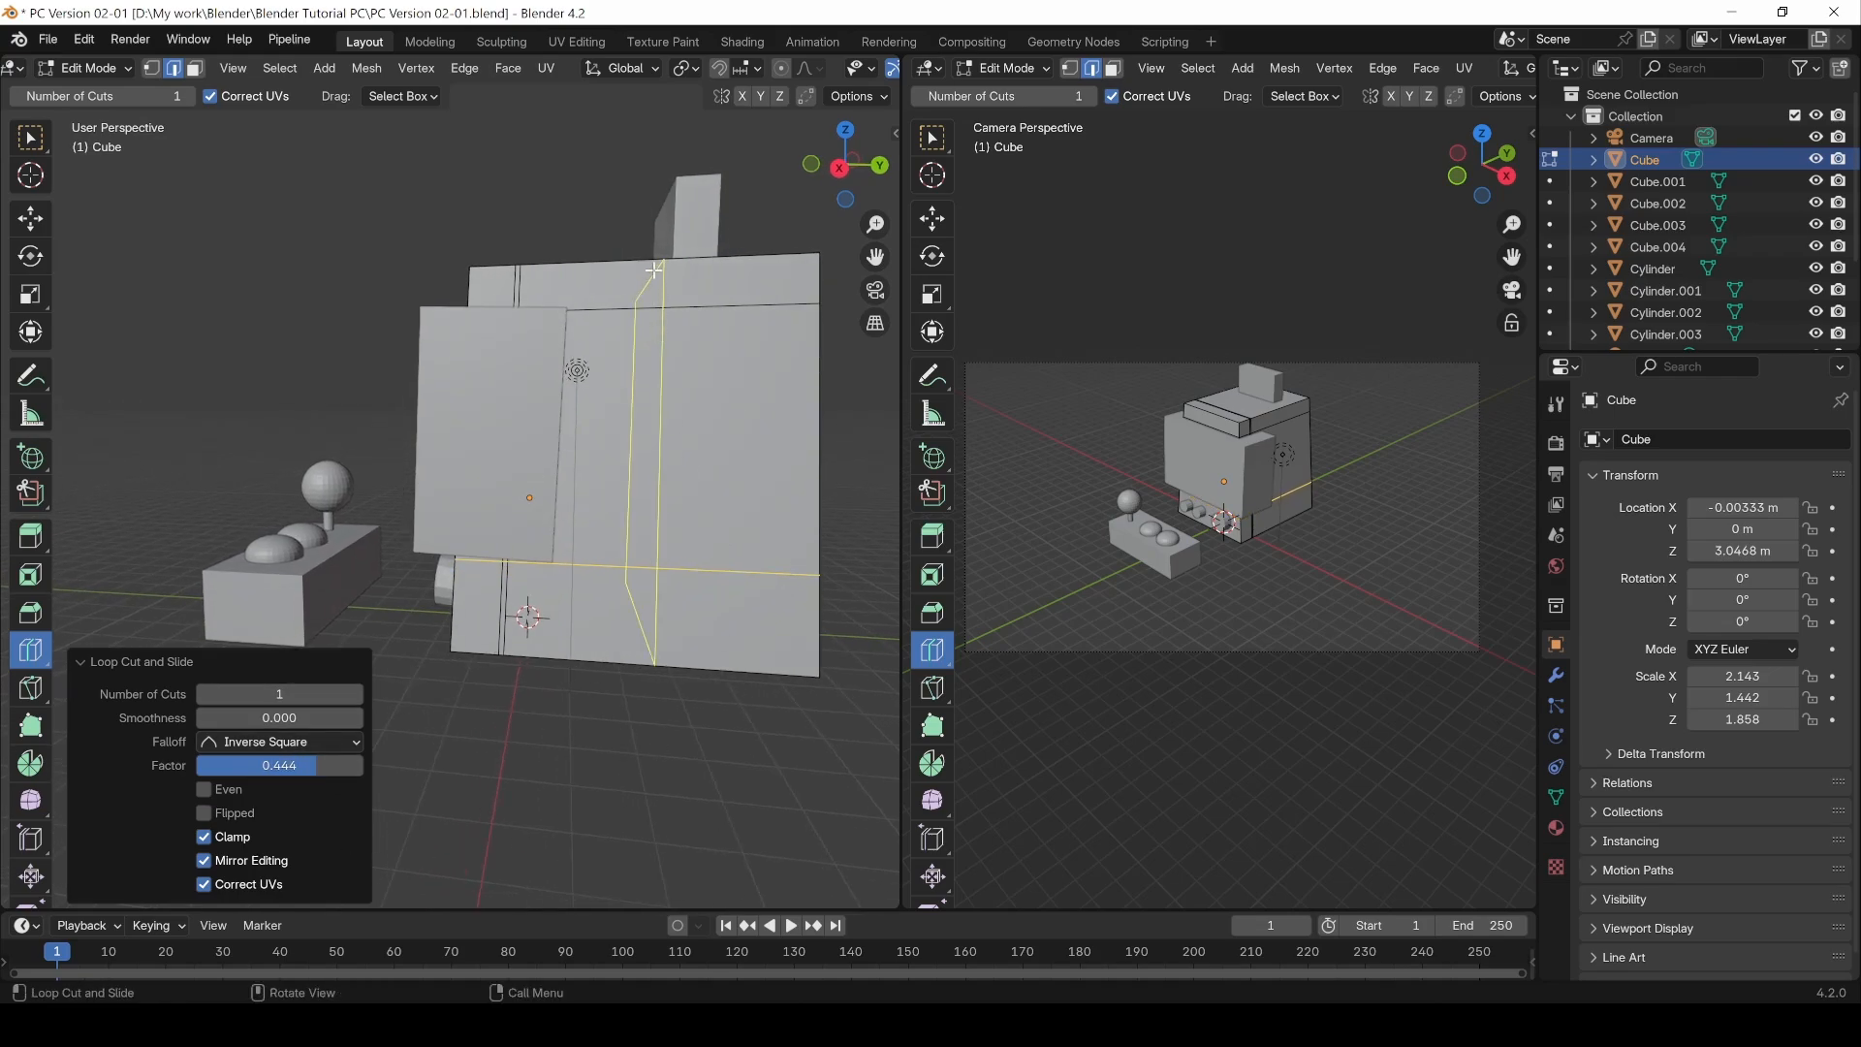
{"action": "left_click", "coordinate": [30, 138]}
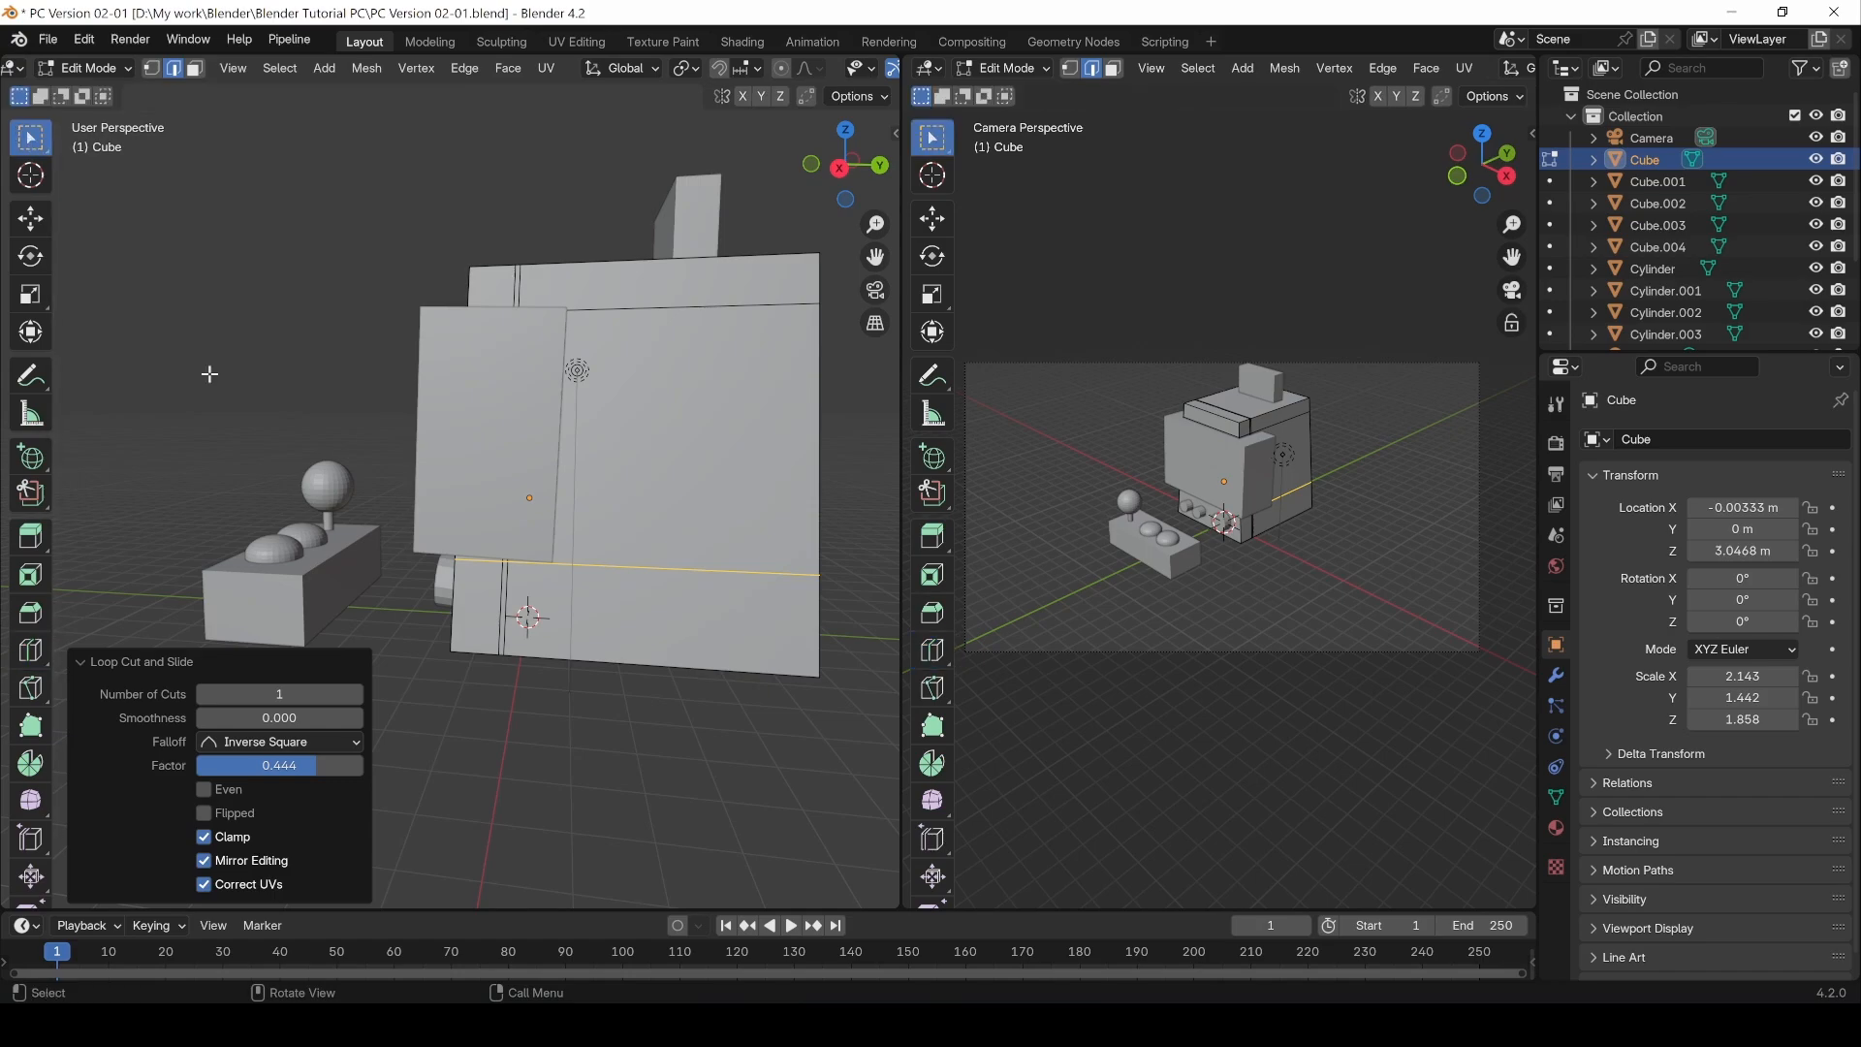
{"action": "middle_click_drag", "start_coordinate": [481, 685], "coordinate": [465, 764]}
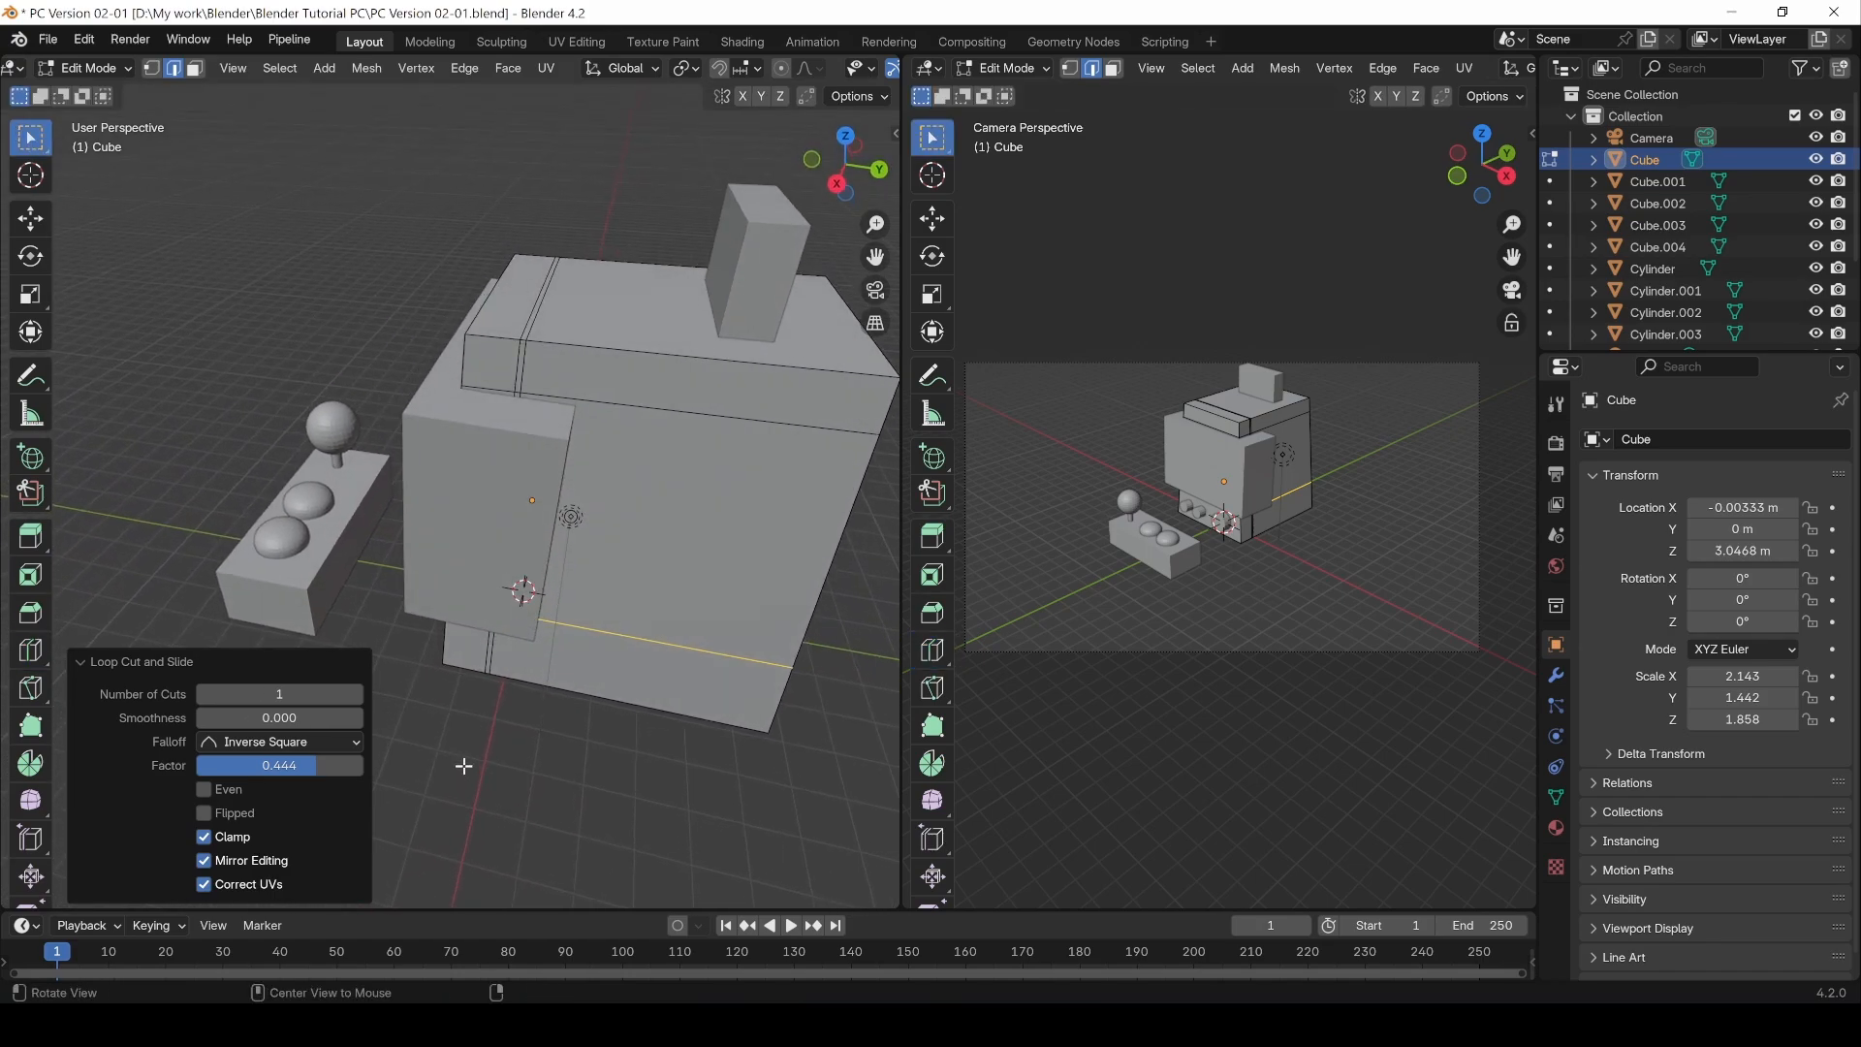
Step: Add a single vertical loop cut through the cube's front and slide it to factor -0.632
{"action": "key", "text": "ctrl+r"}
{"action": "key", "text": "ctrl+r"}
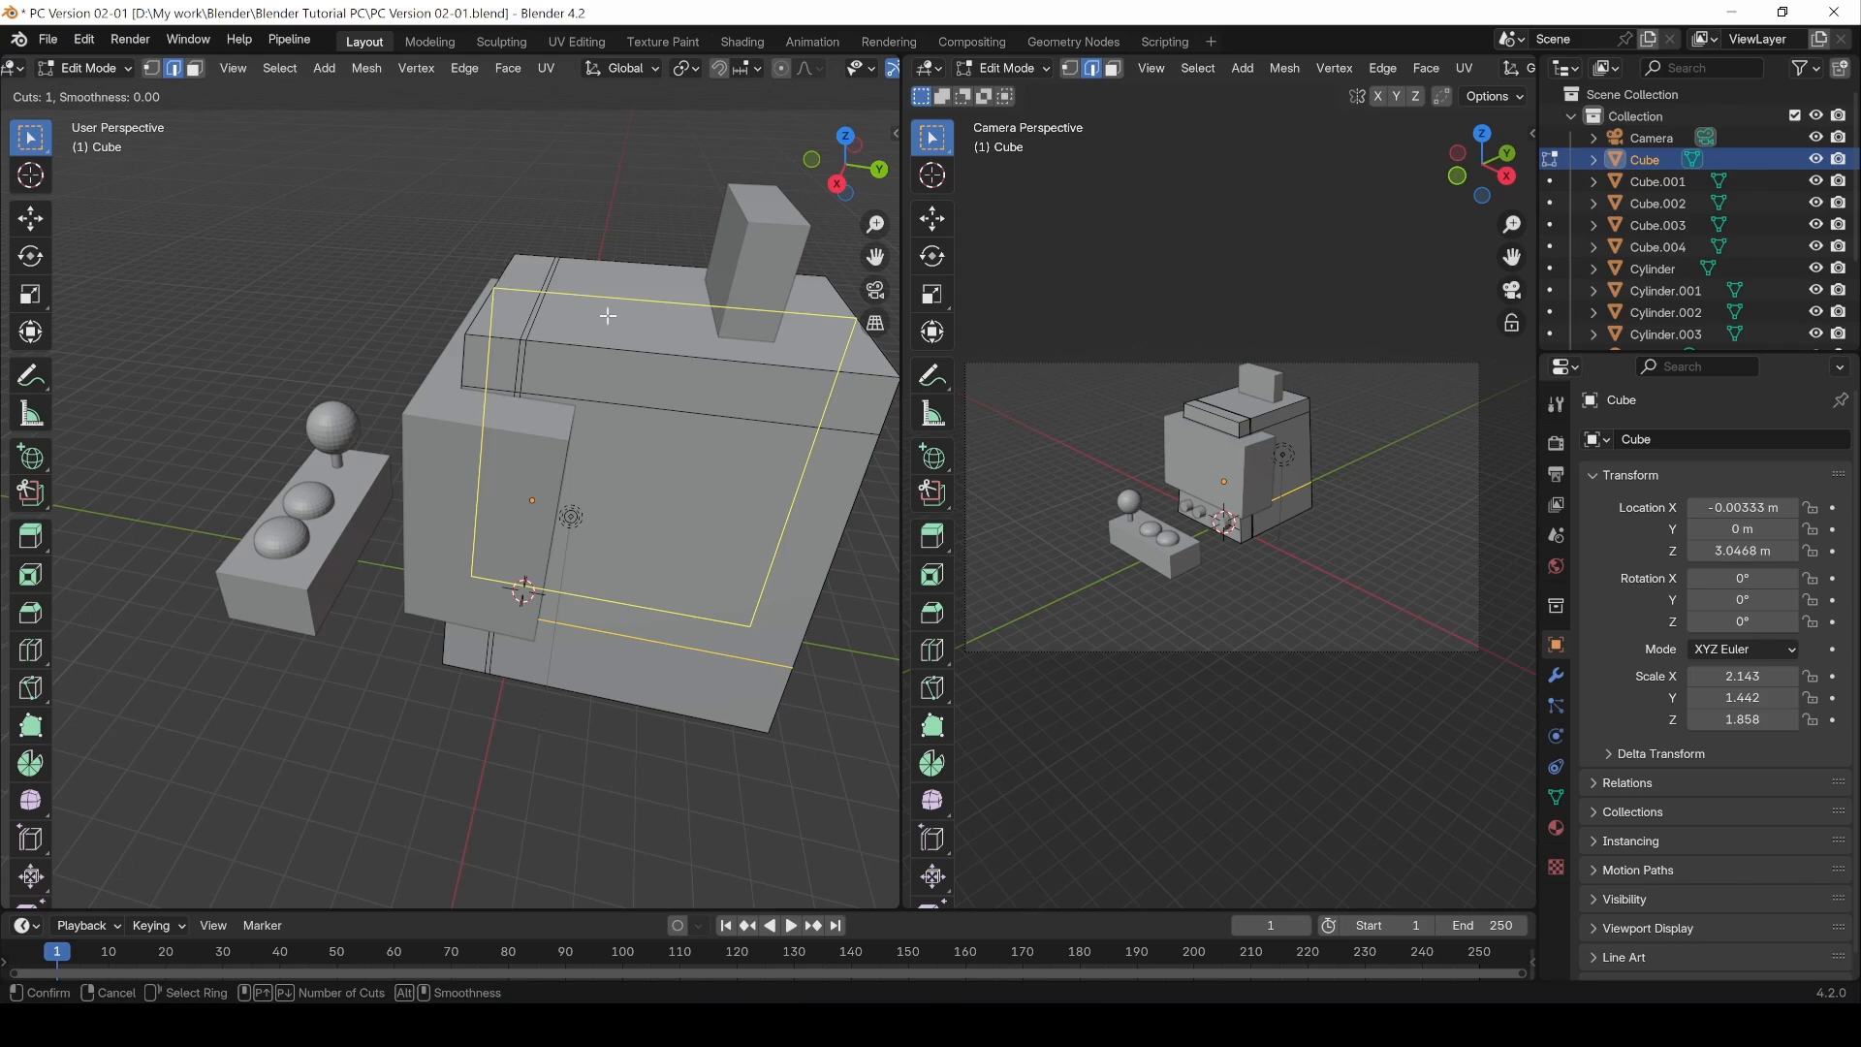
{"action": "scroll", "coordinate": [689, 343], "scroll_direction": "up", "scroll_amount": 4}
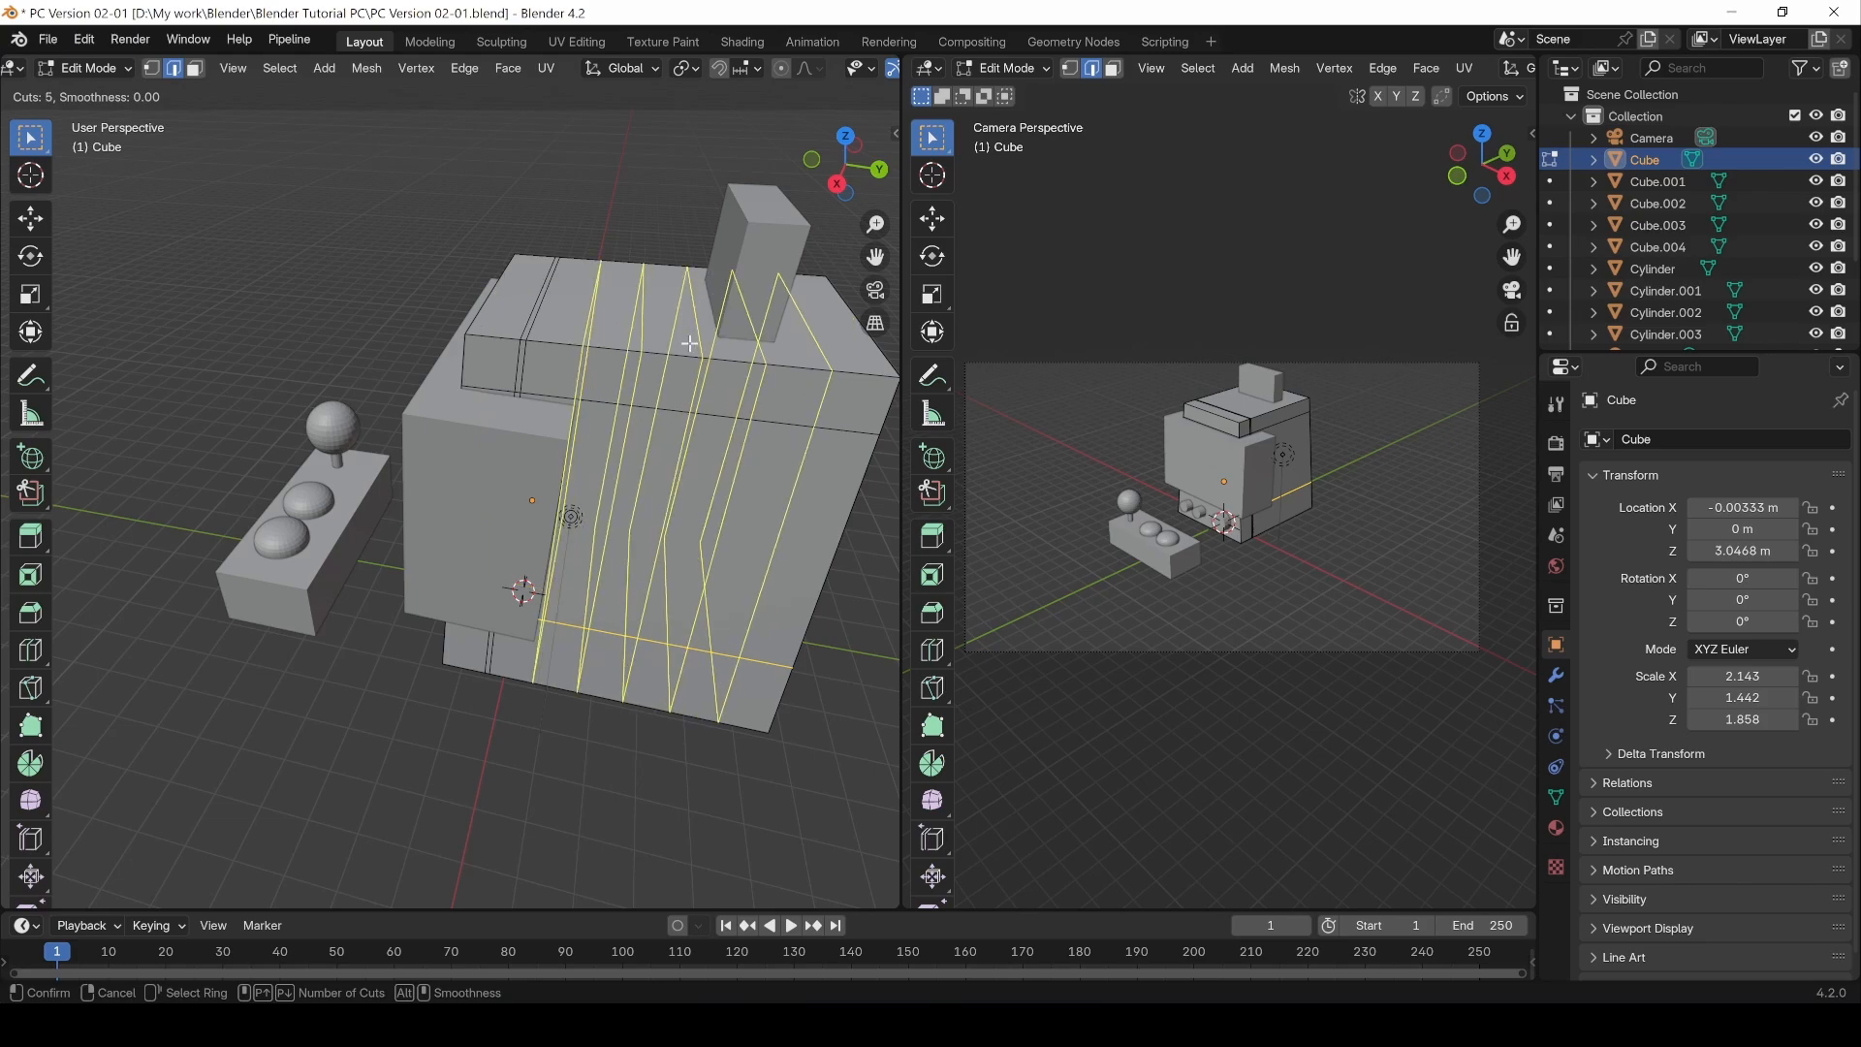
{"action": "scroll", "coordinate": [689, 343], "scroll_direction": "down", "scroll_amount": 3}
{"action": "scroll", "coordinate": [689, 343], "scroll_direction": "down", "scroll_amount": 1}
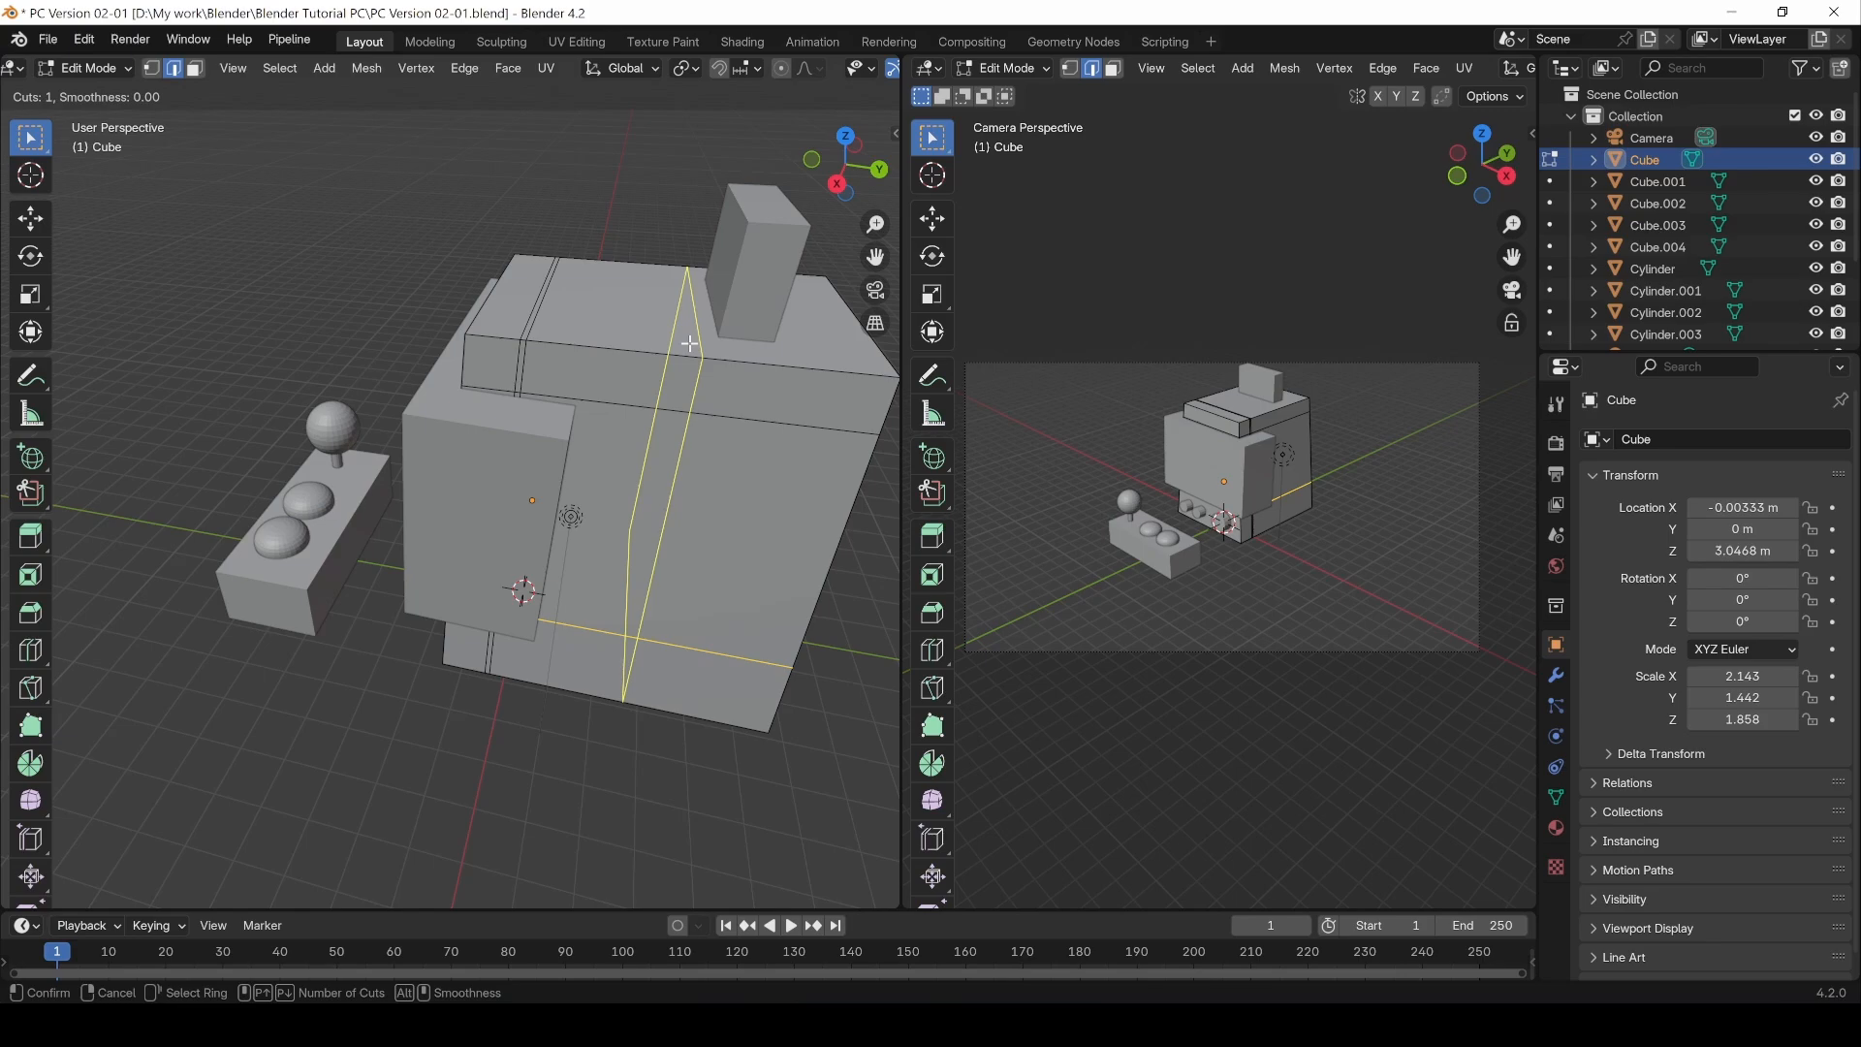
{"action": "left_click", "coordinate": [689, 343]}
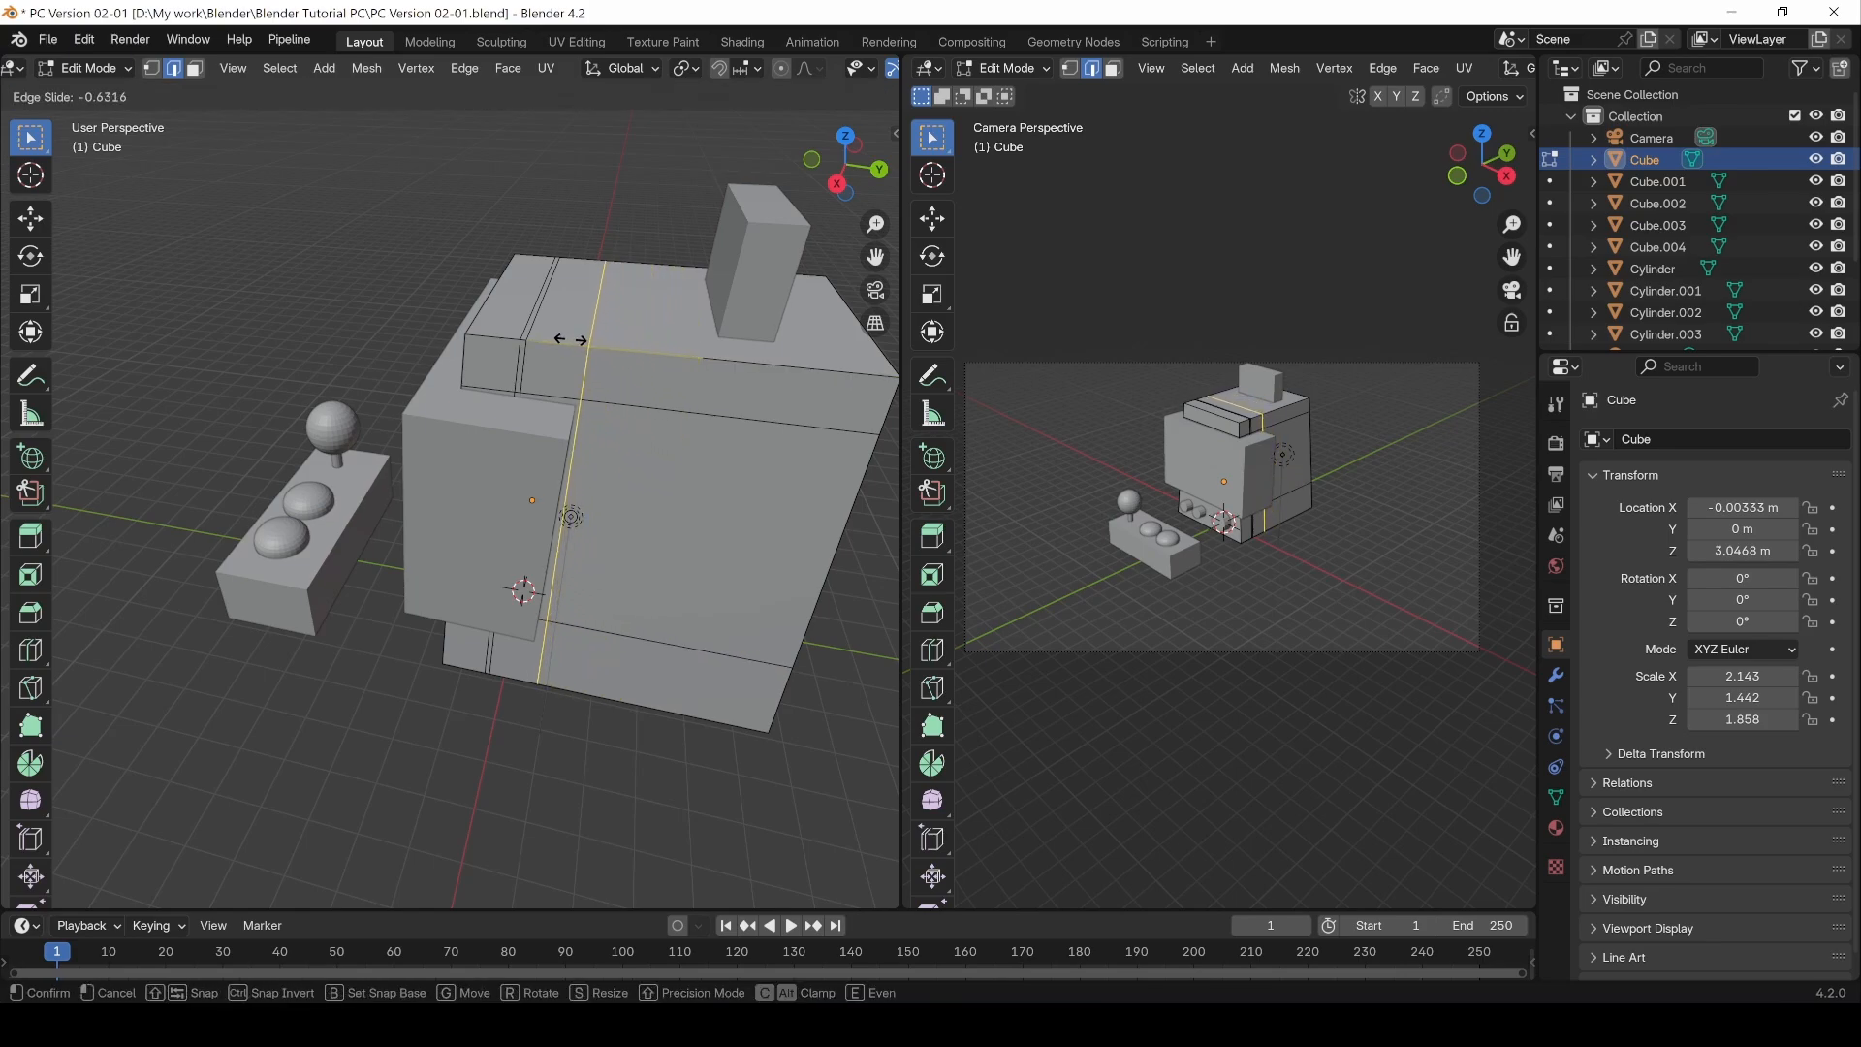
{"action": "left_click", "coordinate": [570, 339]}
Step: Select the horizontal edge loop near the bottom of the cube
{"action": "middle_click_drag", "start_coordinate": [436, 772], "coordinate": [457, 677]}
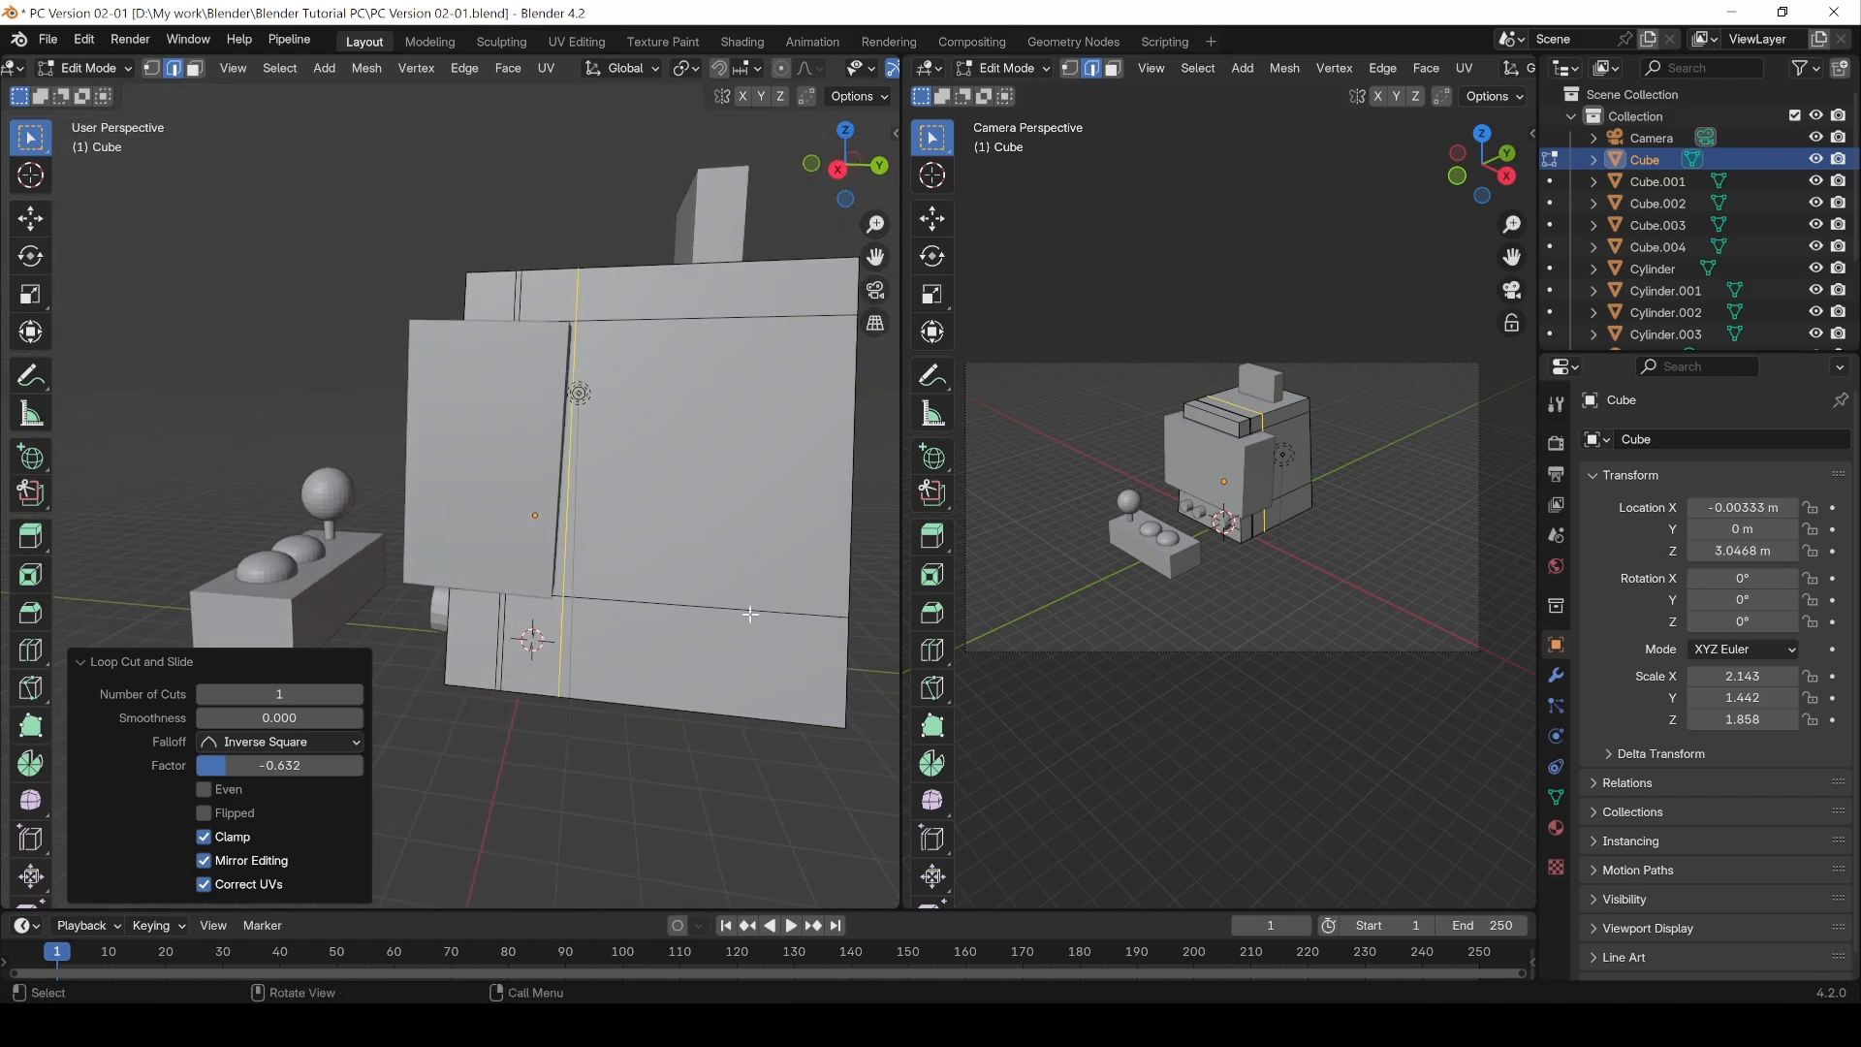
{"action": "middle_click_drag", "start_coordinate": [750, 614], "coordinate": [515, 735]}
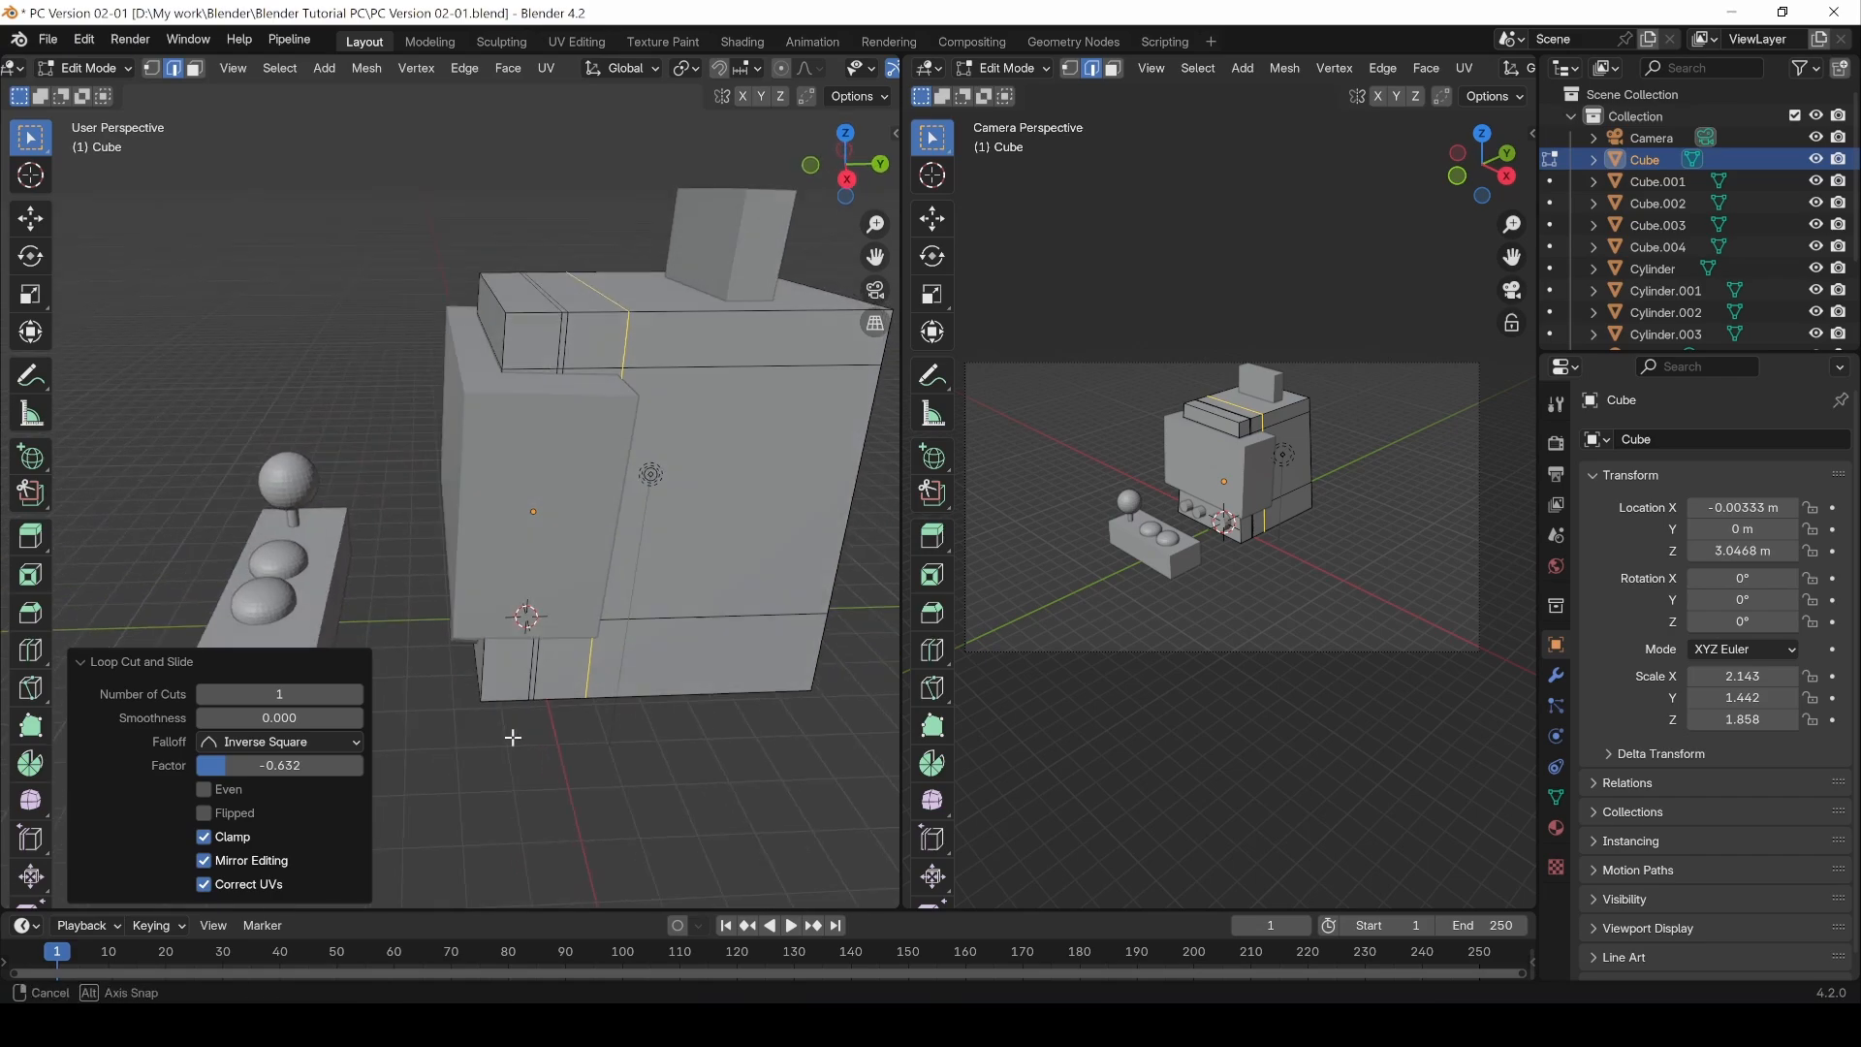
{"action": "double_click", "coordinate": [723, 612]}
{"action": "middle_click_drag", "start_coordinate": [718, 681], "coordinate": [770, 636]}
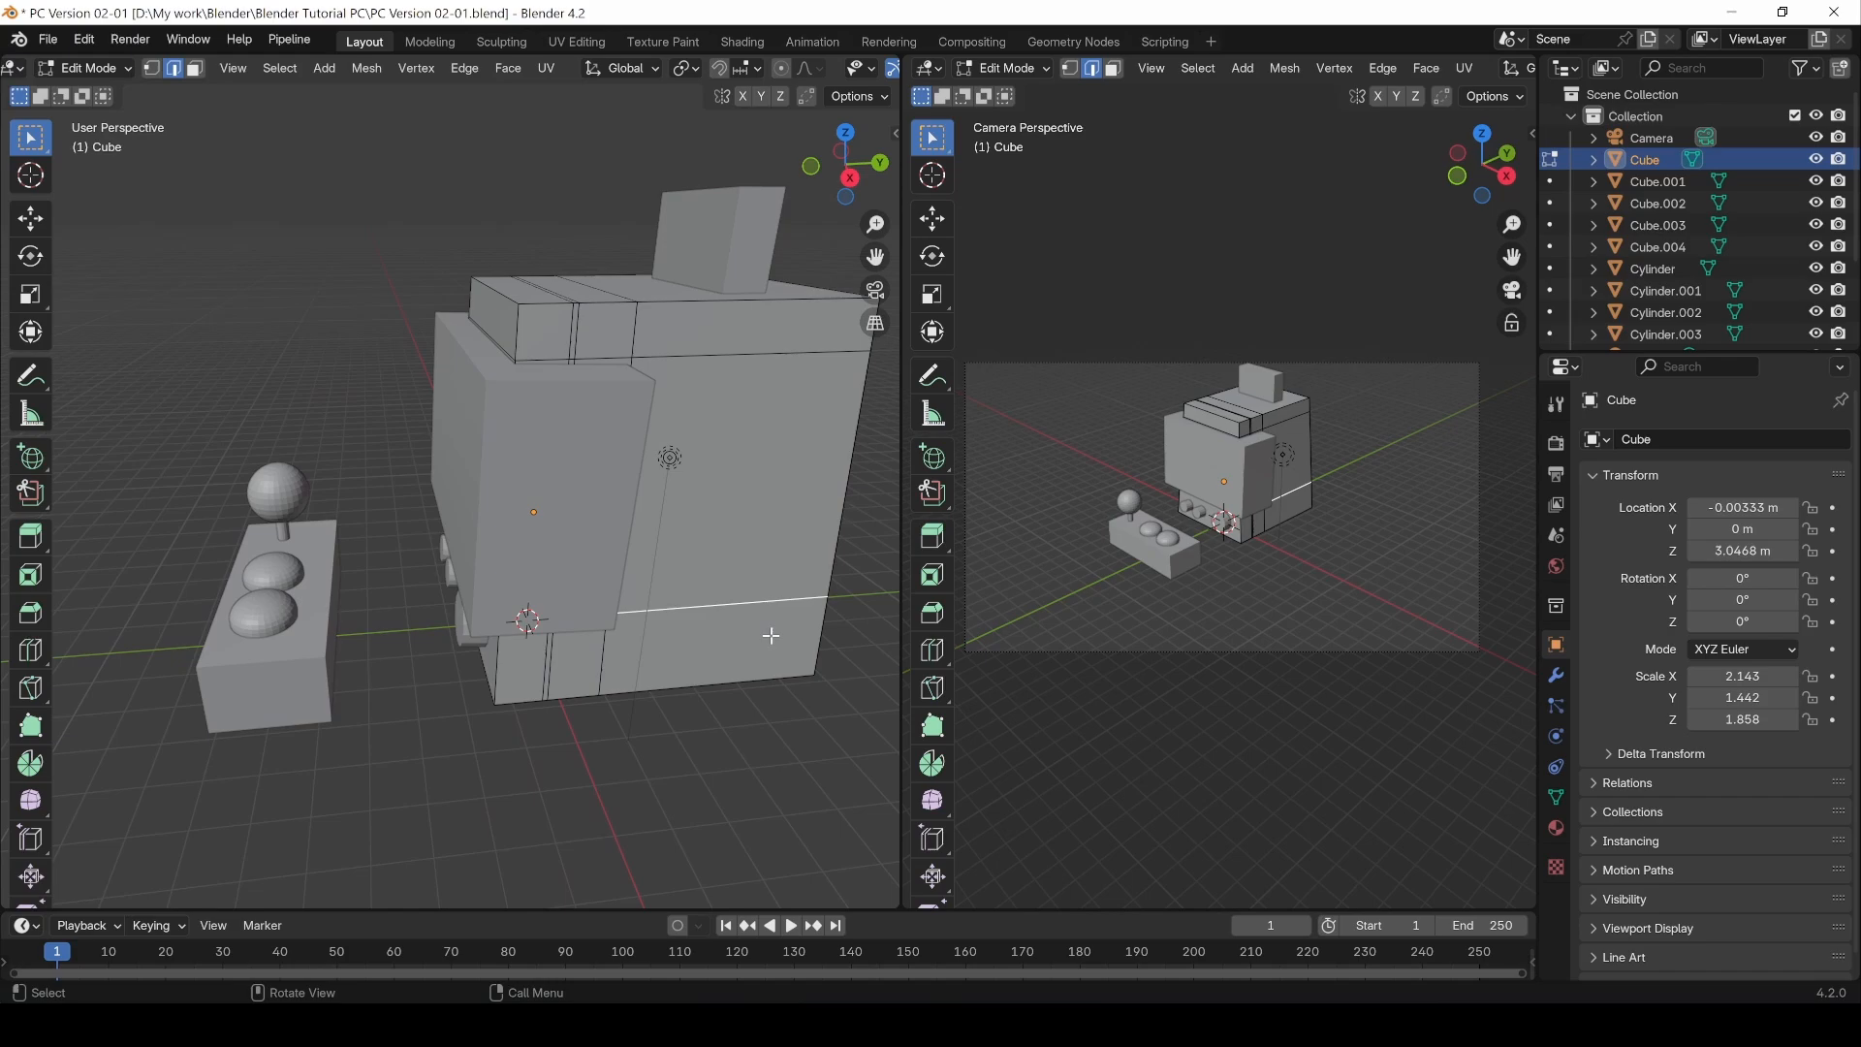
{"action": "key", "text": "g"}
{"action": "key", "text": "z"}
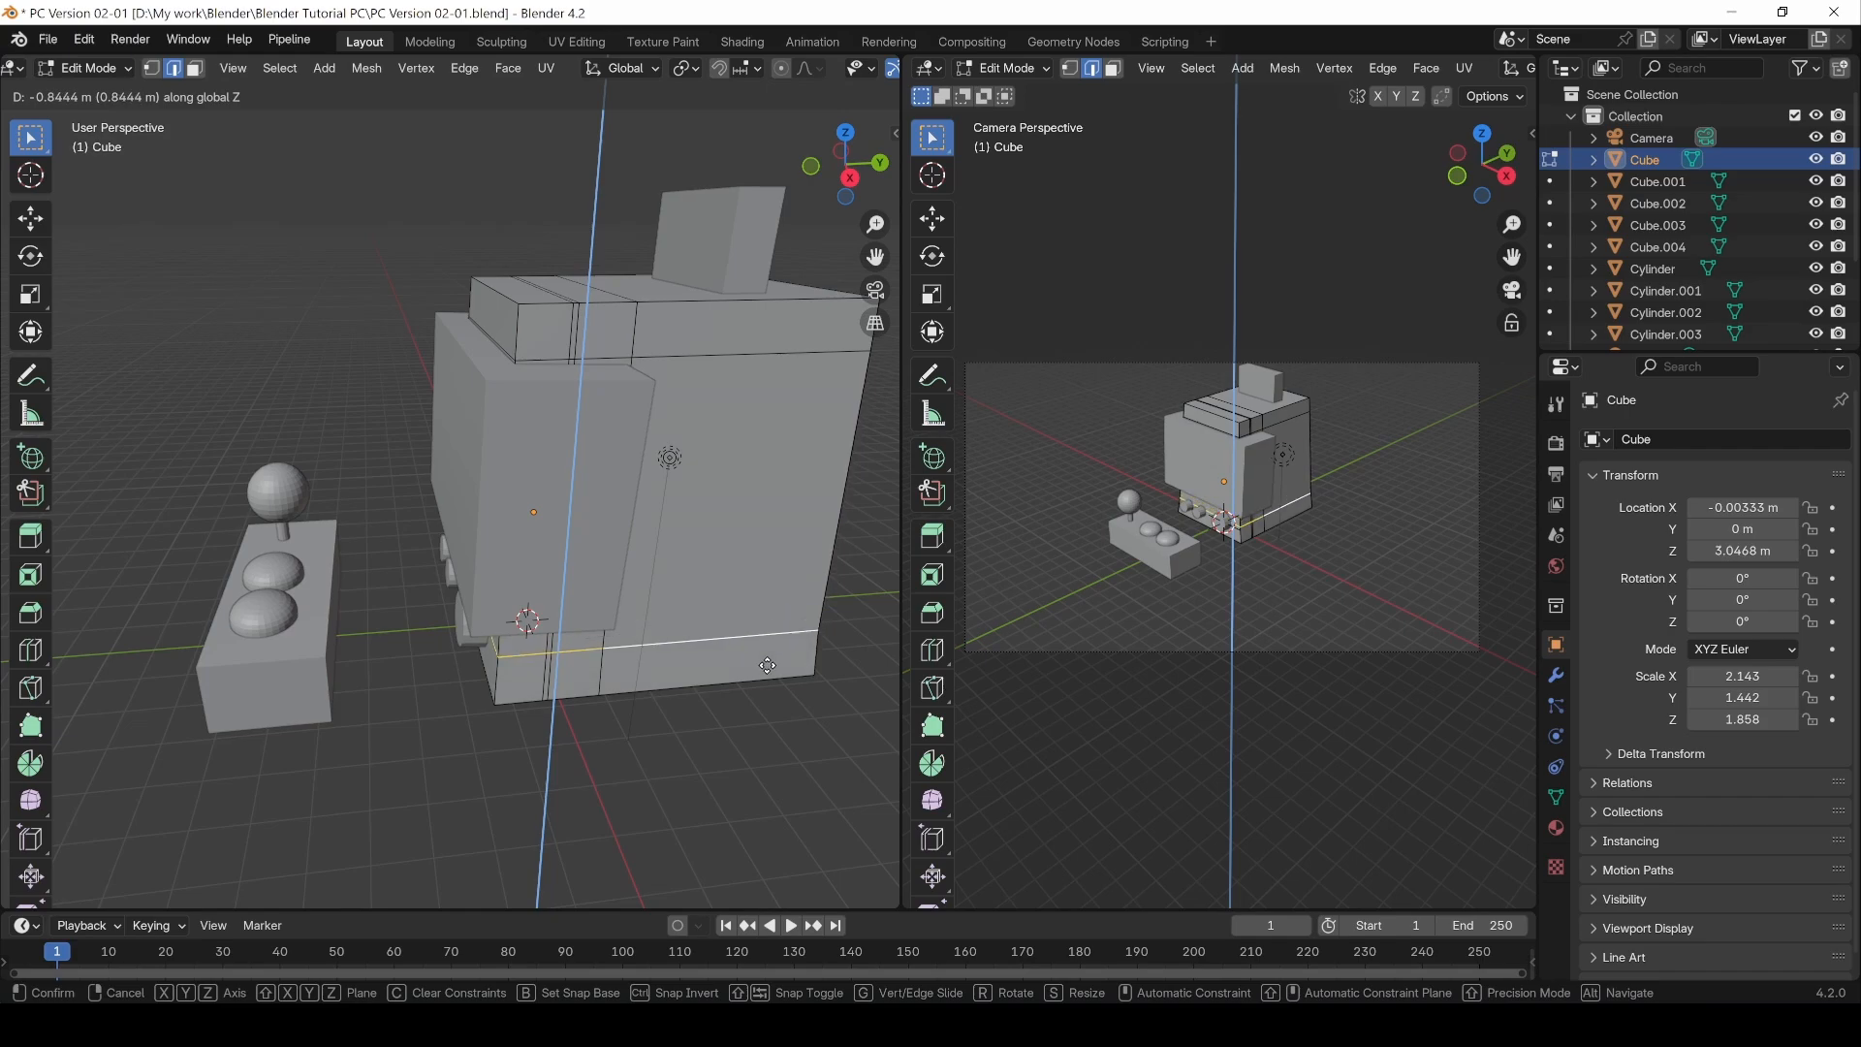
{"action": "left_click", "coordinate": [774, 698]}
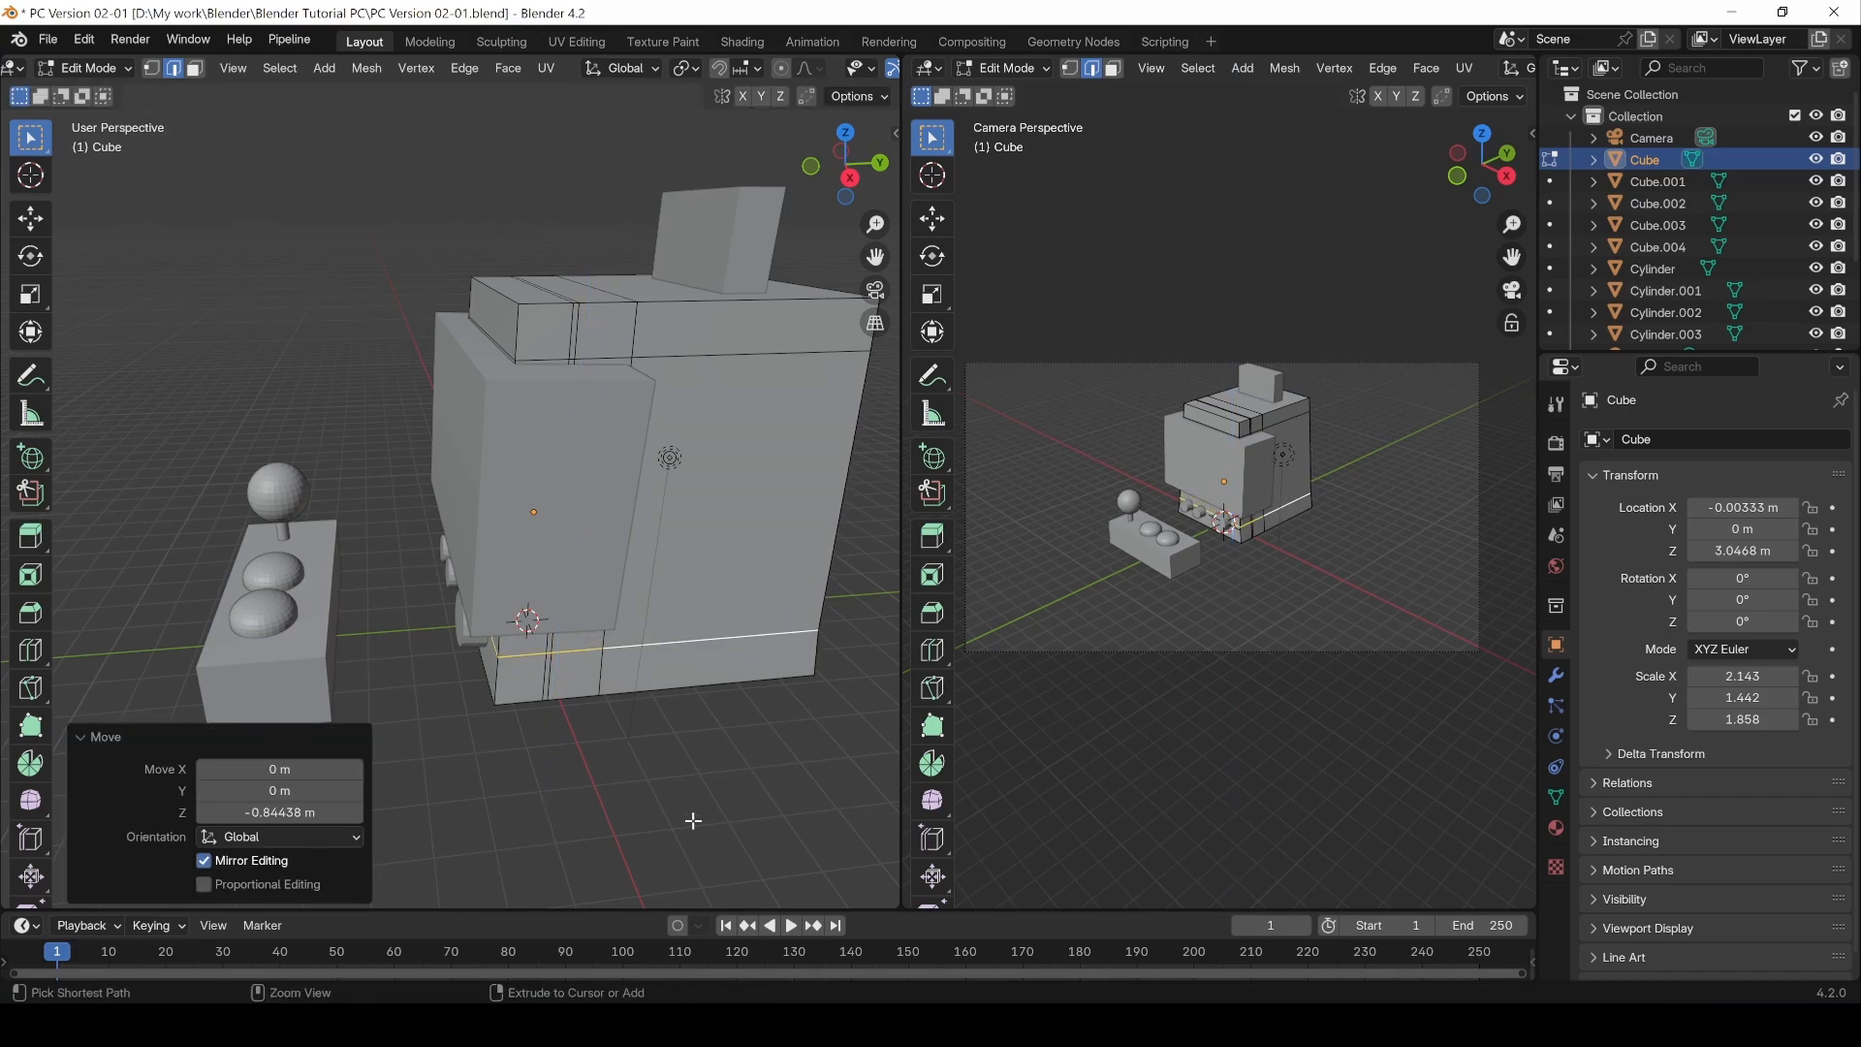
{"action": "key", "text": "ctrl+z"}
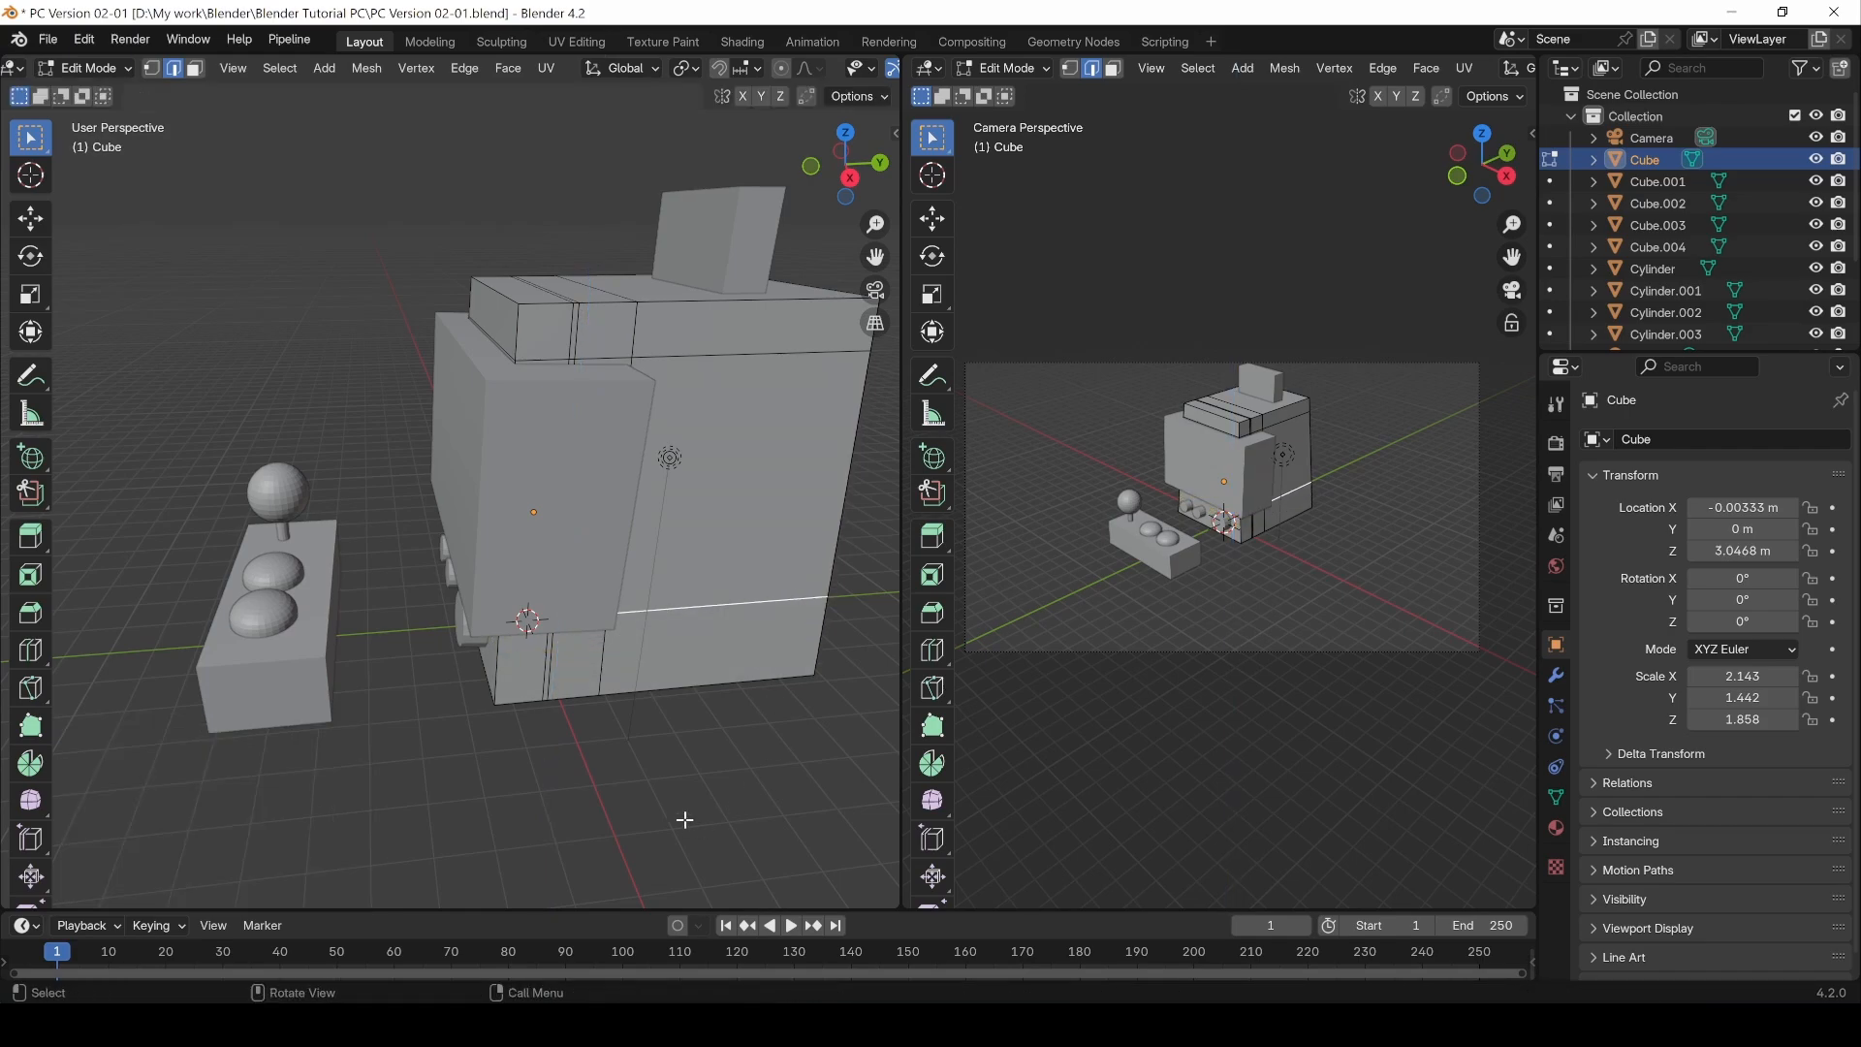
Step: Slide the selected lower edge loop along the cube's faces with Edge Slide
{"action": "middle_click_drag", "start_coordinate": [685, 820], "coordinate": [658, 759]}
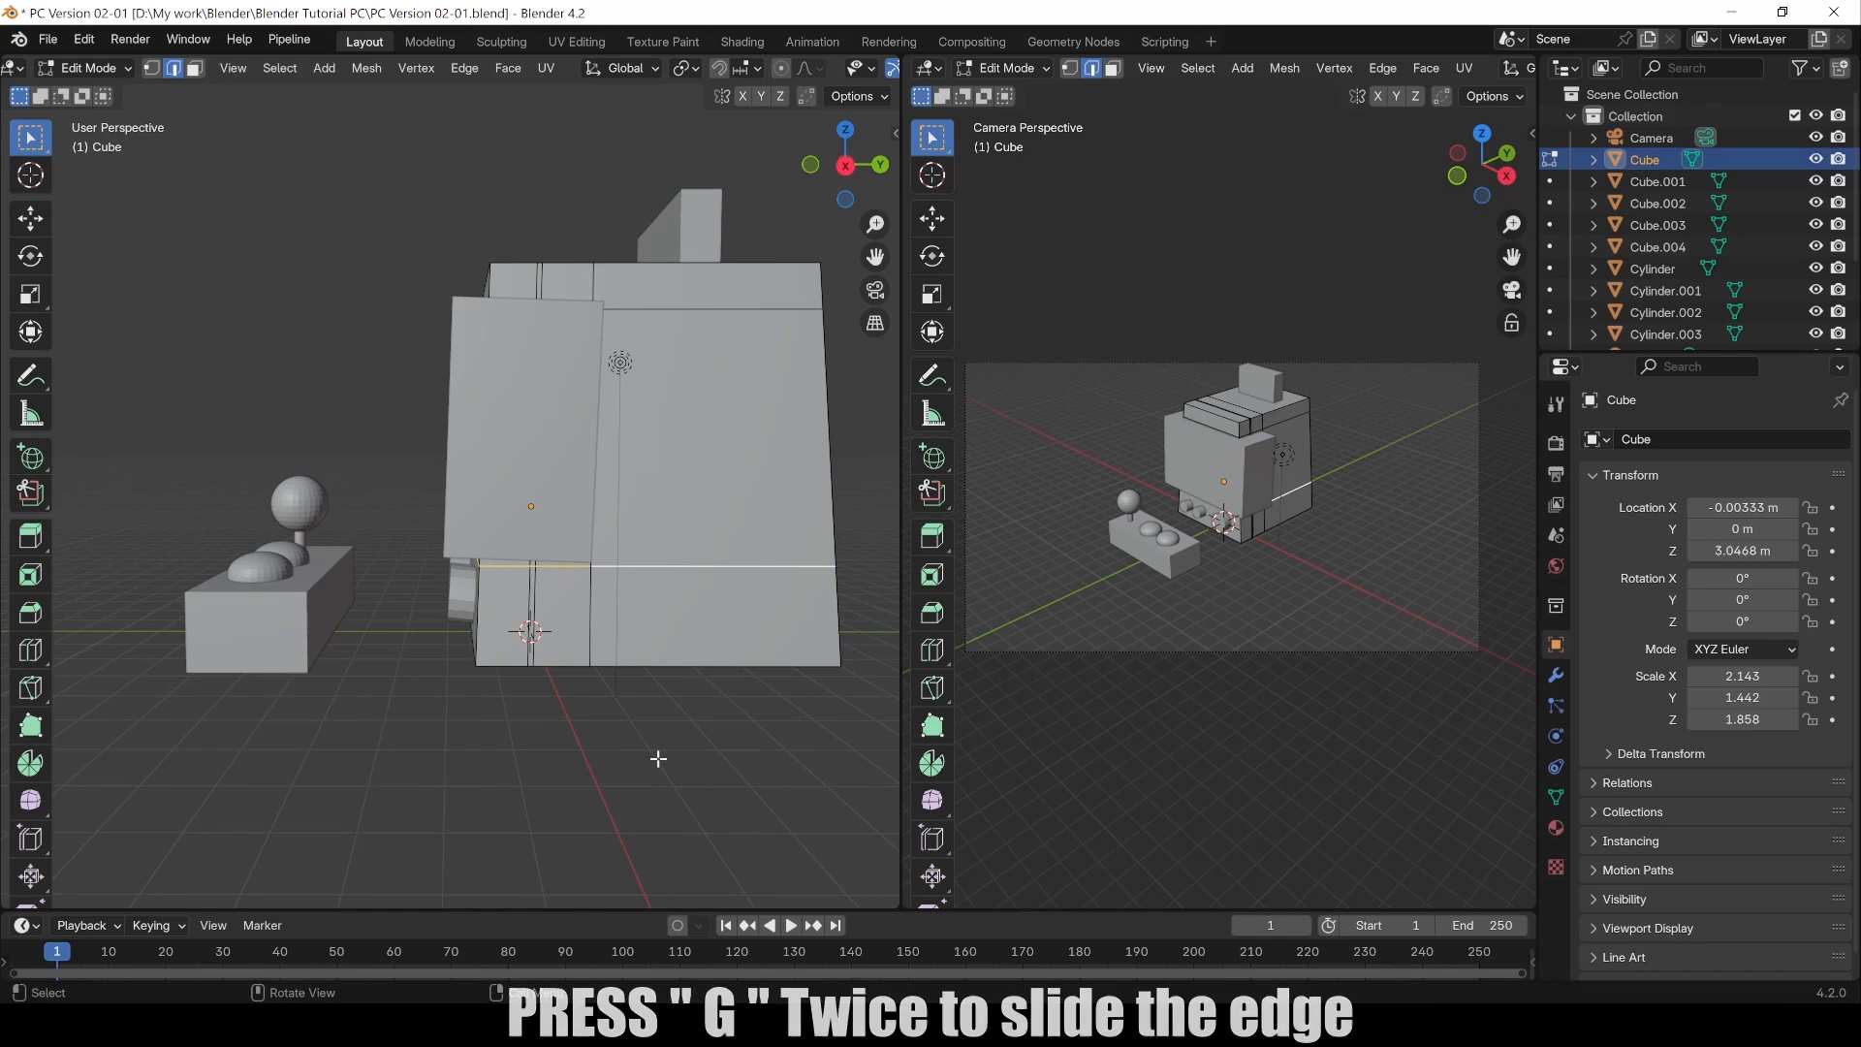
{"action": "key", "text": "g"}
{"action": "key", "text": "g"}
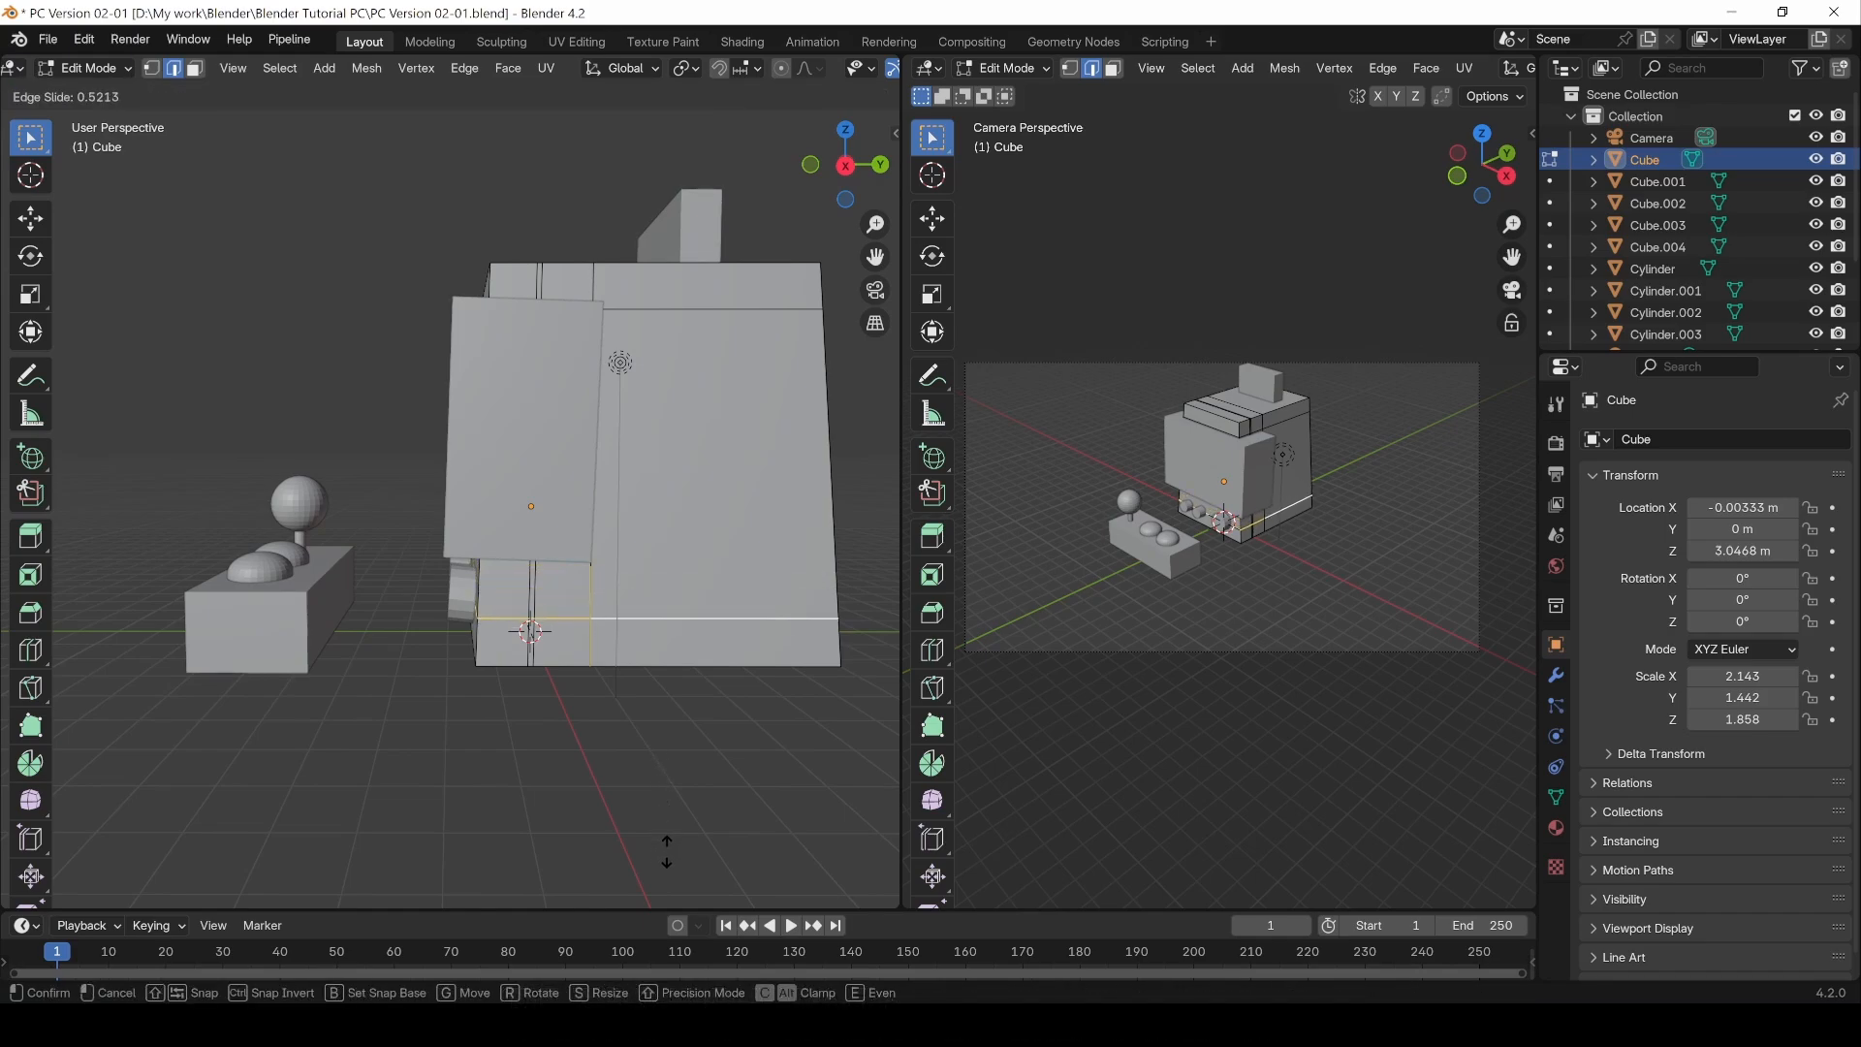
{"action": "left_click", "coordinate": [672, 757]}
Step: Select the horizontal edge loop at the middle of the cube and edge-slide it to factor -0.021
{"action": "middle_click_drag", "start_coordinate": [579, 811], "coordinate": [566, 550]}
{"action": "left_click", "coordinate": [568, 550]}
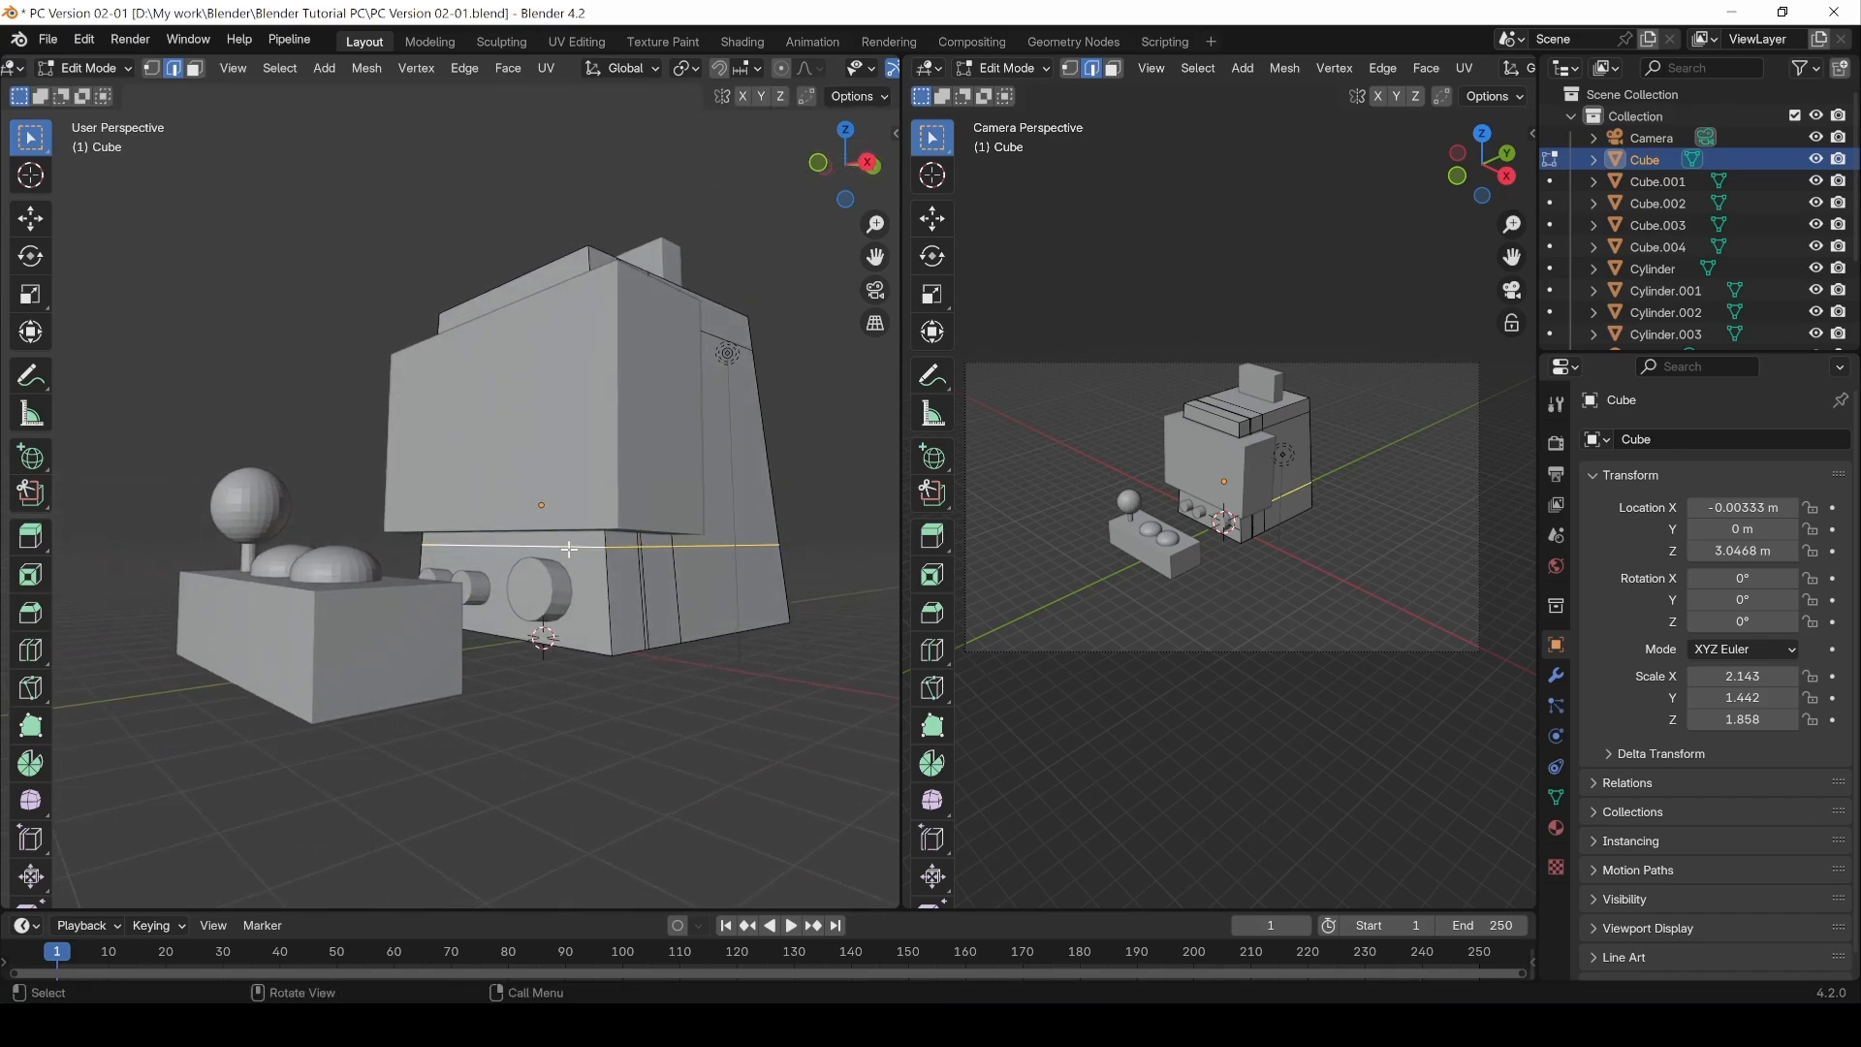
{"action": "key", "text": "g"}
{"action": "key", "text": "g"}
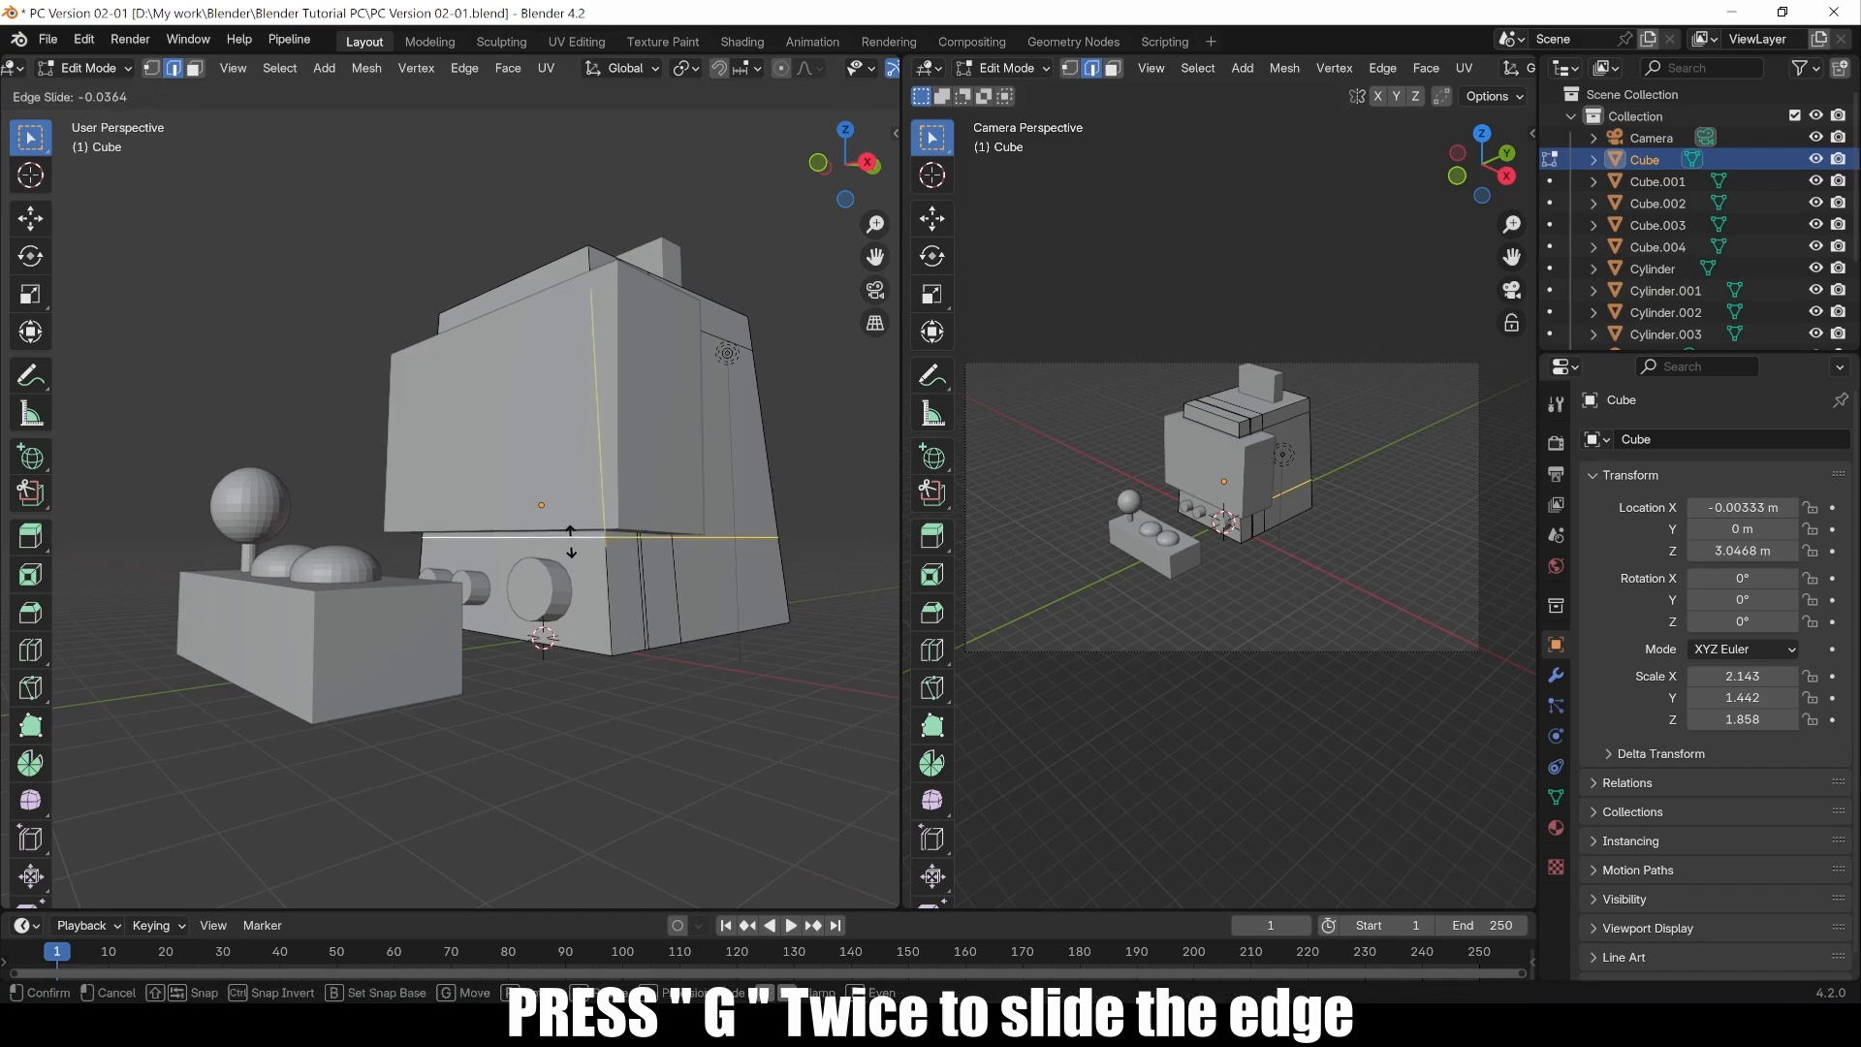
{"action": "left_click", "coordinate": [569, 544]}
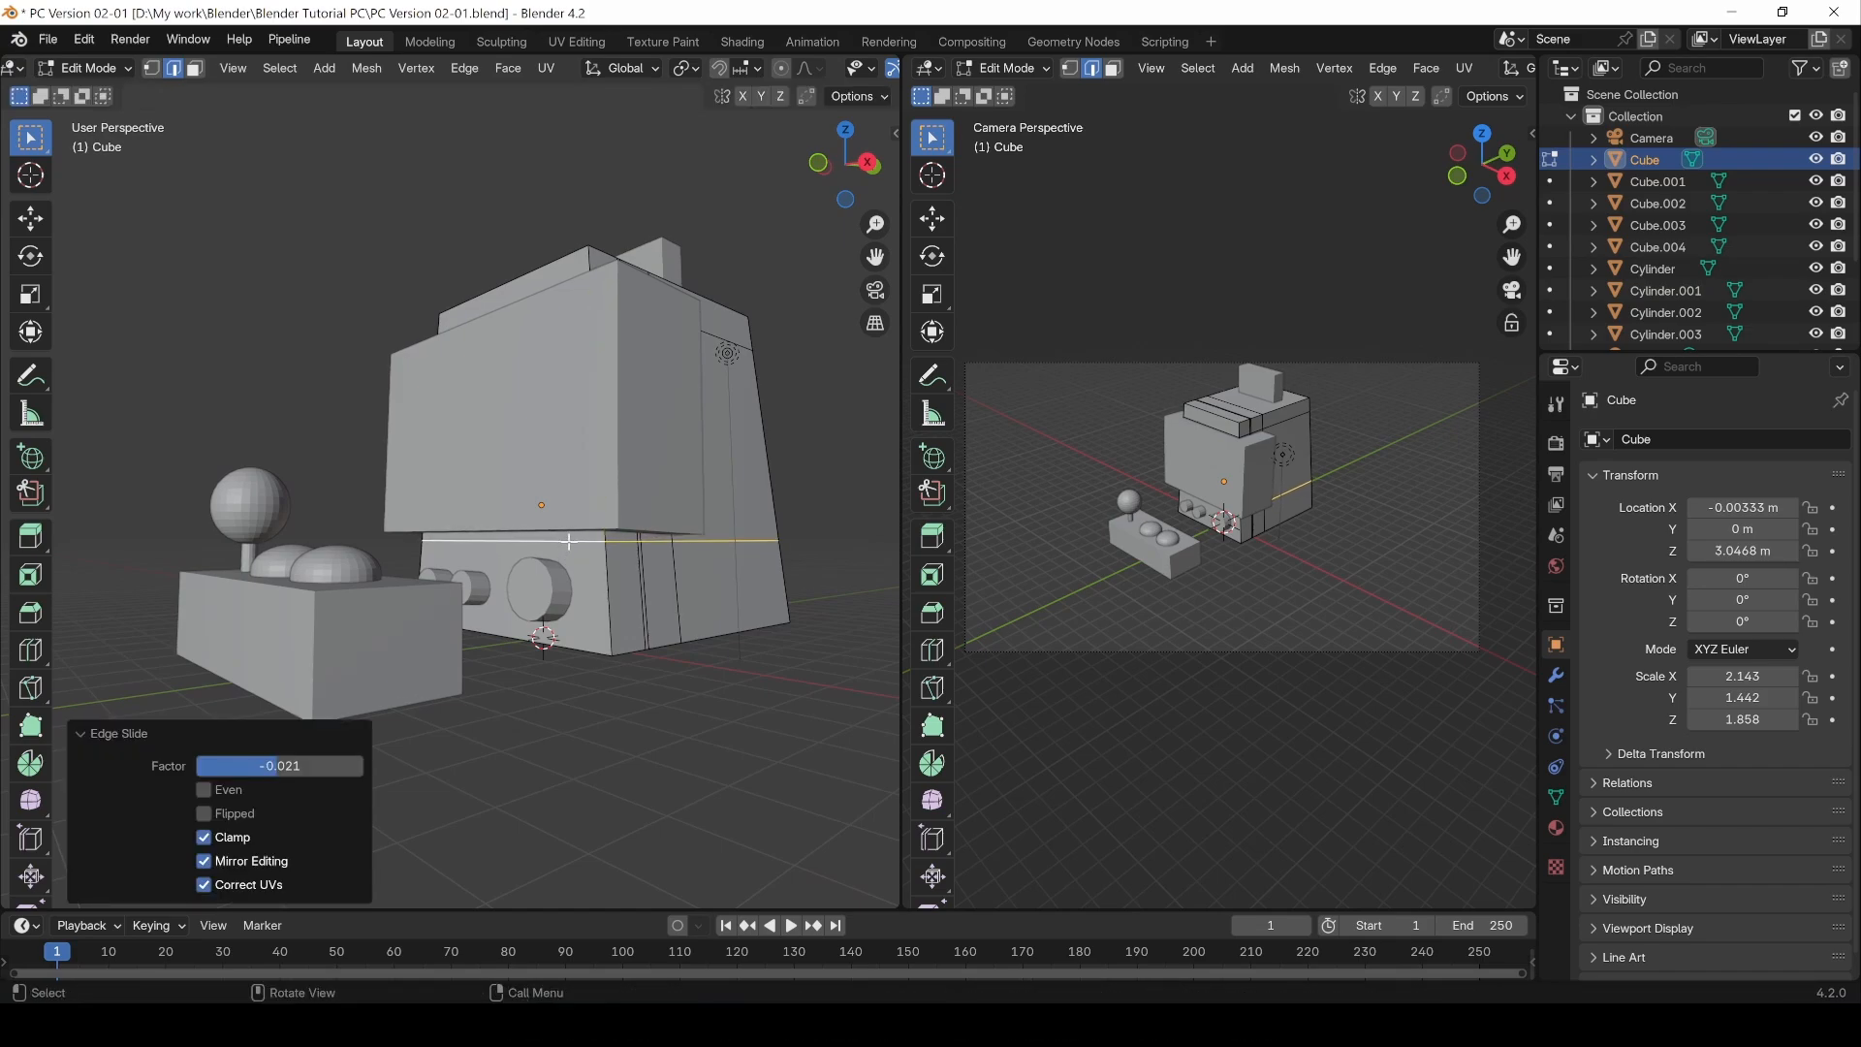
Step: Move that middle edge loop about 0.11 m upward along the Z axis
{"action": "left_click", "coordinate": [570, 541]}
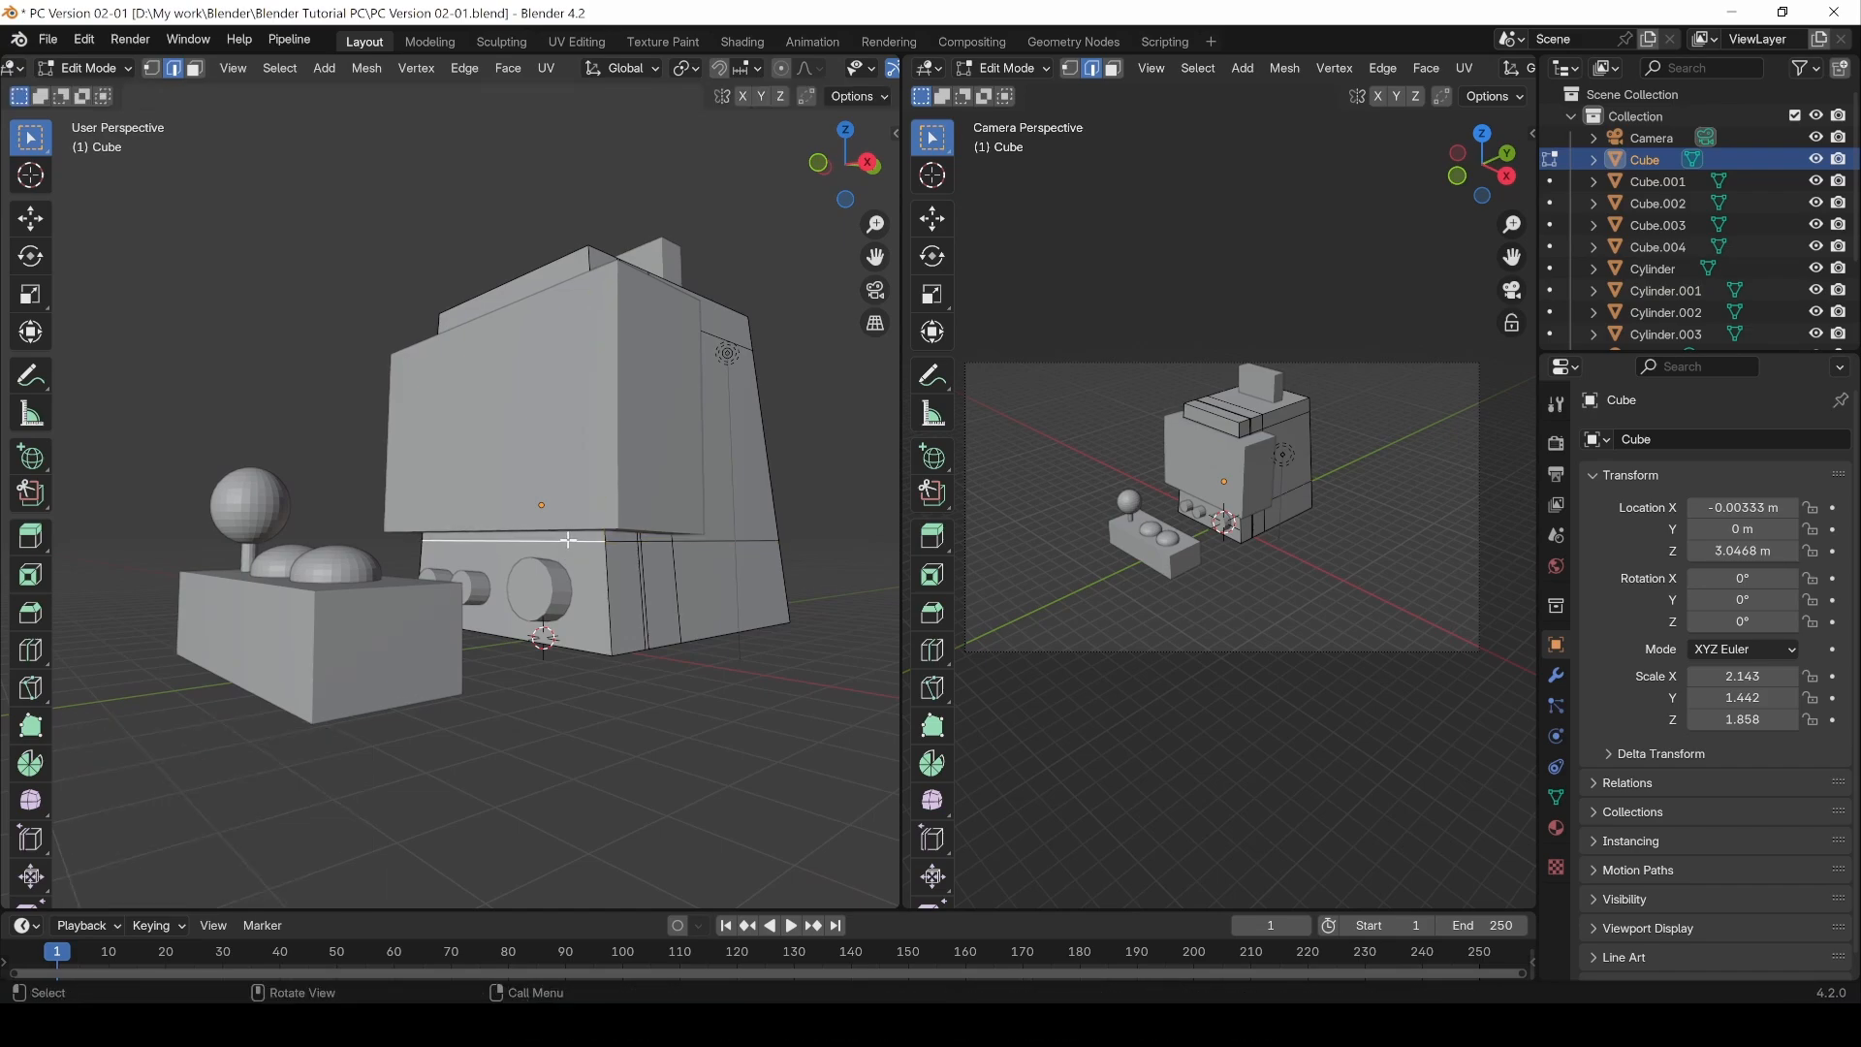
{"action": "key", "text": "g"}
{"action": "key", "text": "z"}
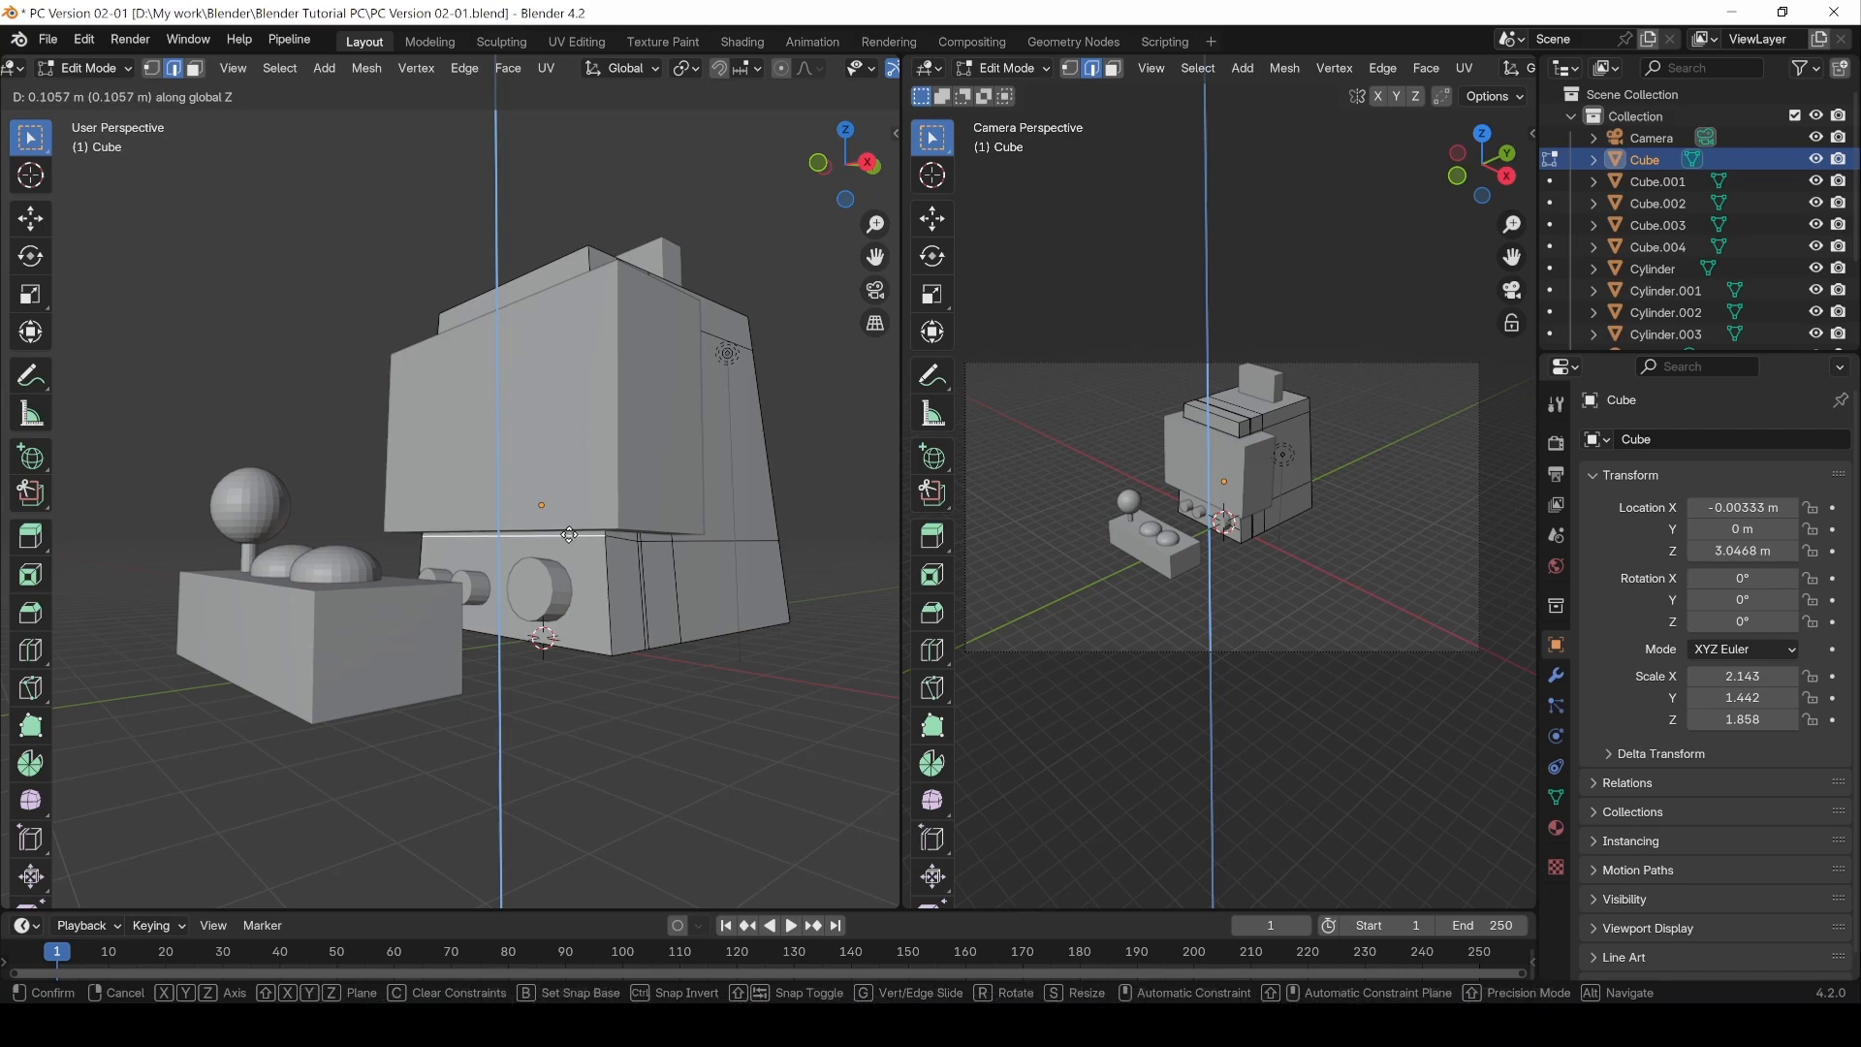
{"action": "left_click", "coordinate": [569, 534]}
{"action": "middle_click_drag", "start_coordinate": [719, 553], "coordinate": [545, 686]}
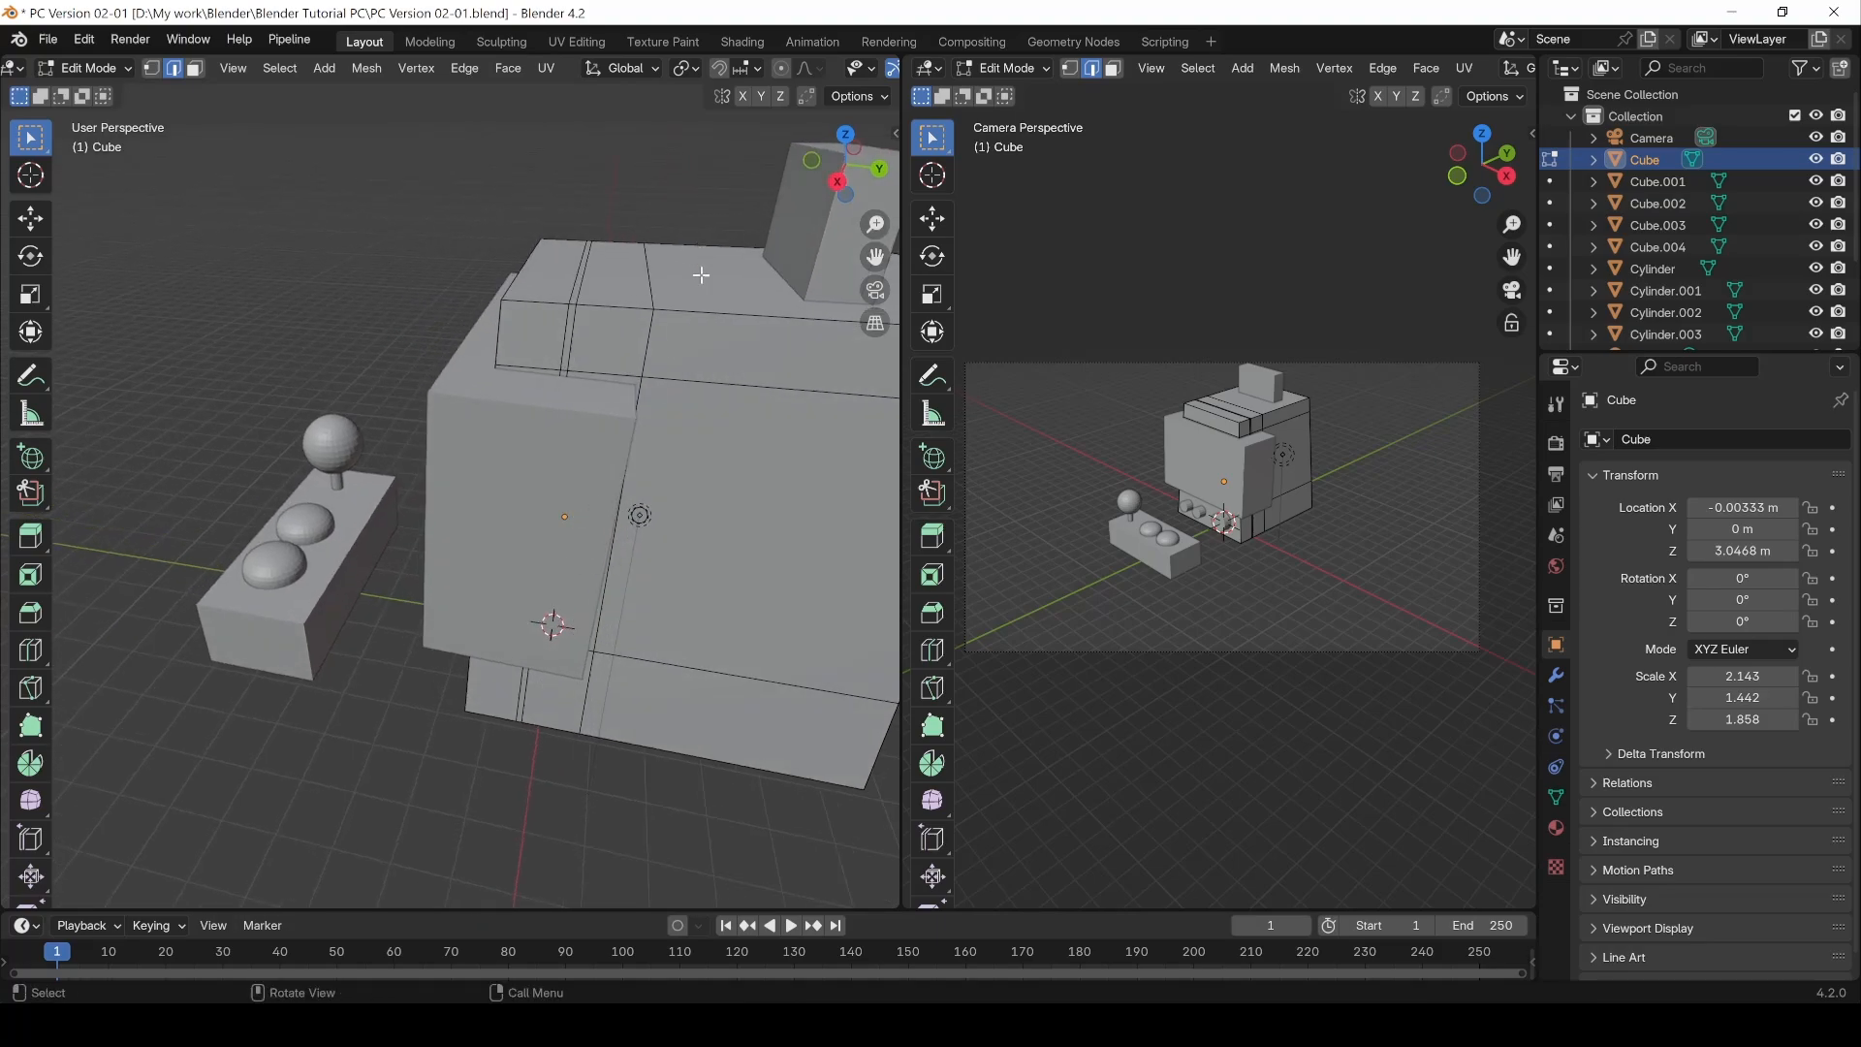
Step: Add a vertical loop cut across the cube's top, slide it to factor -0.511, and adjust its number of cuts
{"action": "key", "text": "ctrl+r"}
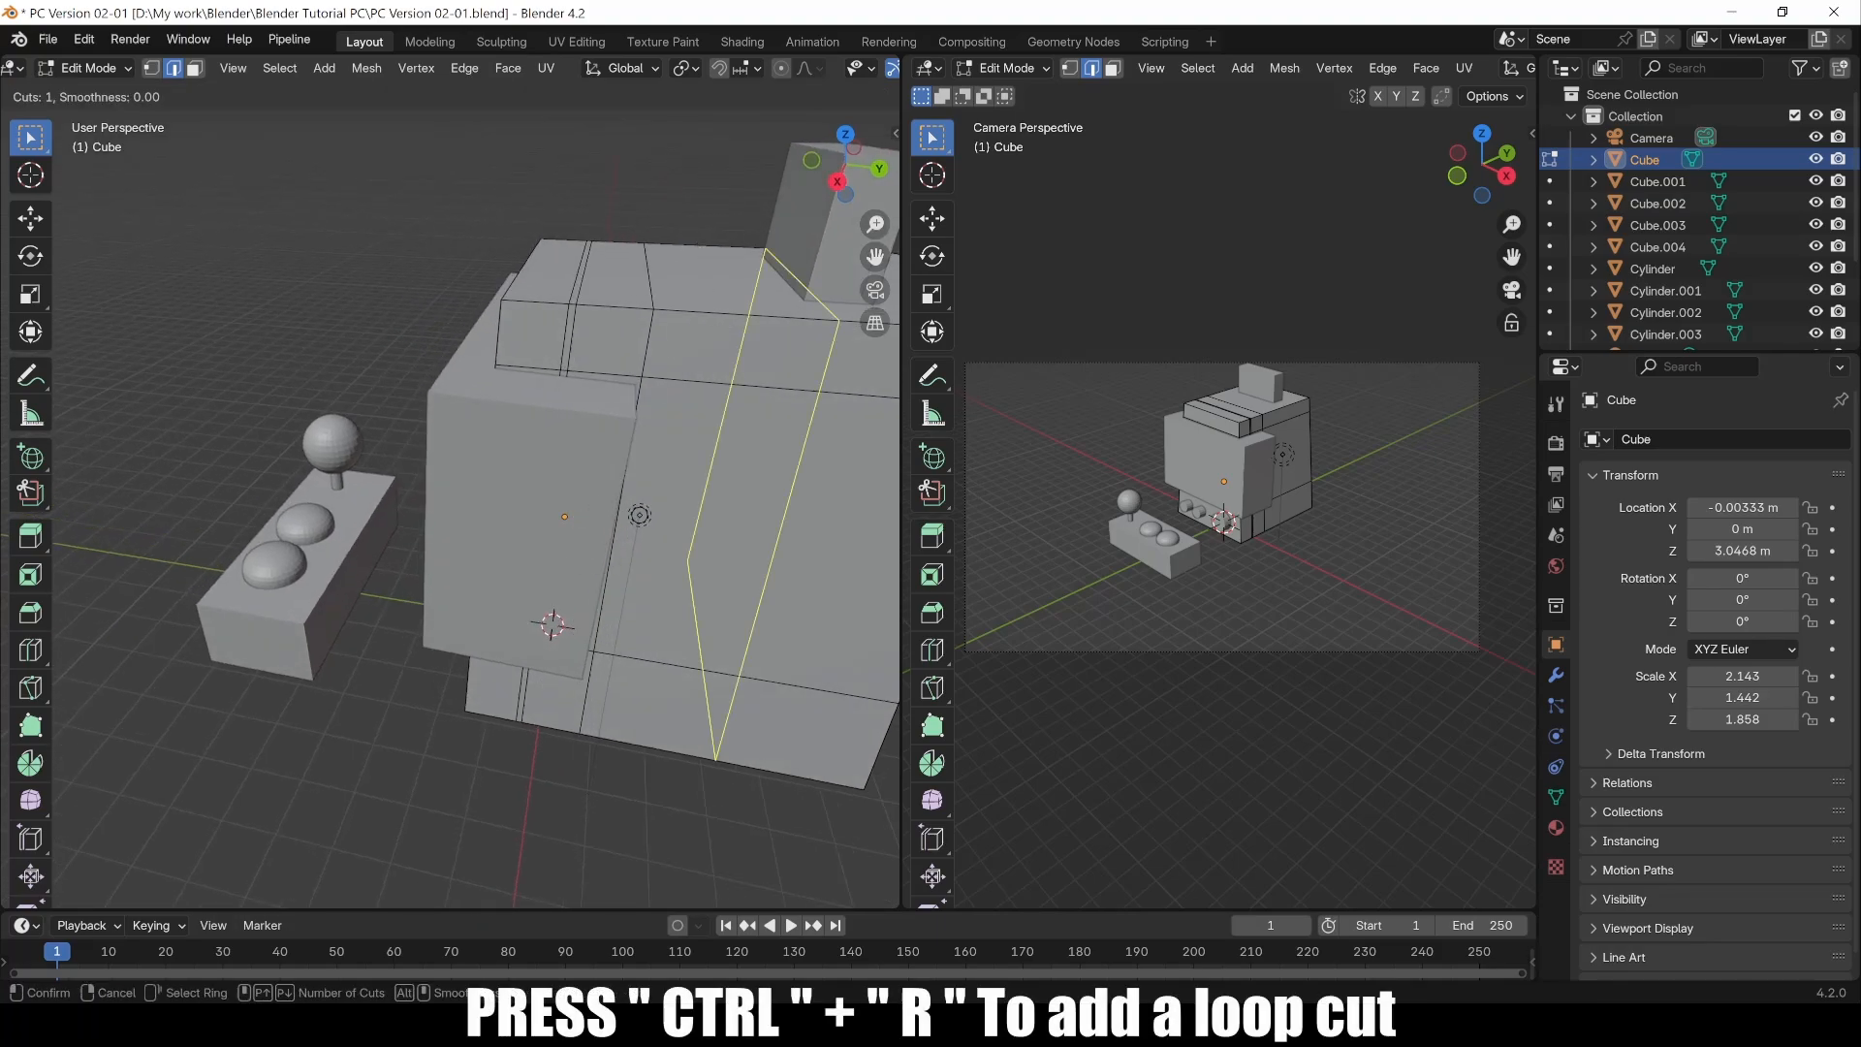
{"action": "left_click", "coordinate": [719, 320]}
{"action": "left_click", "coordinate": [625, 321]}
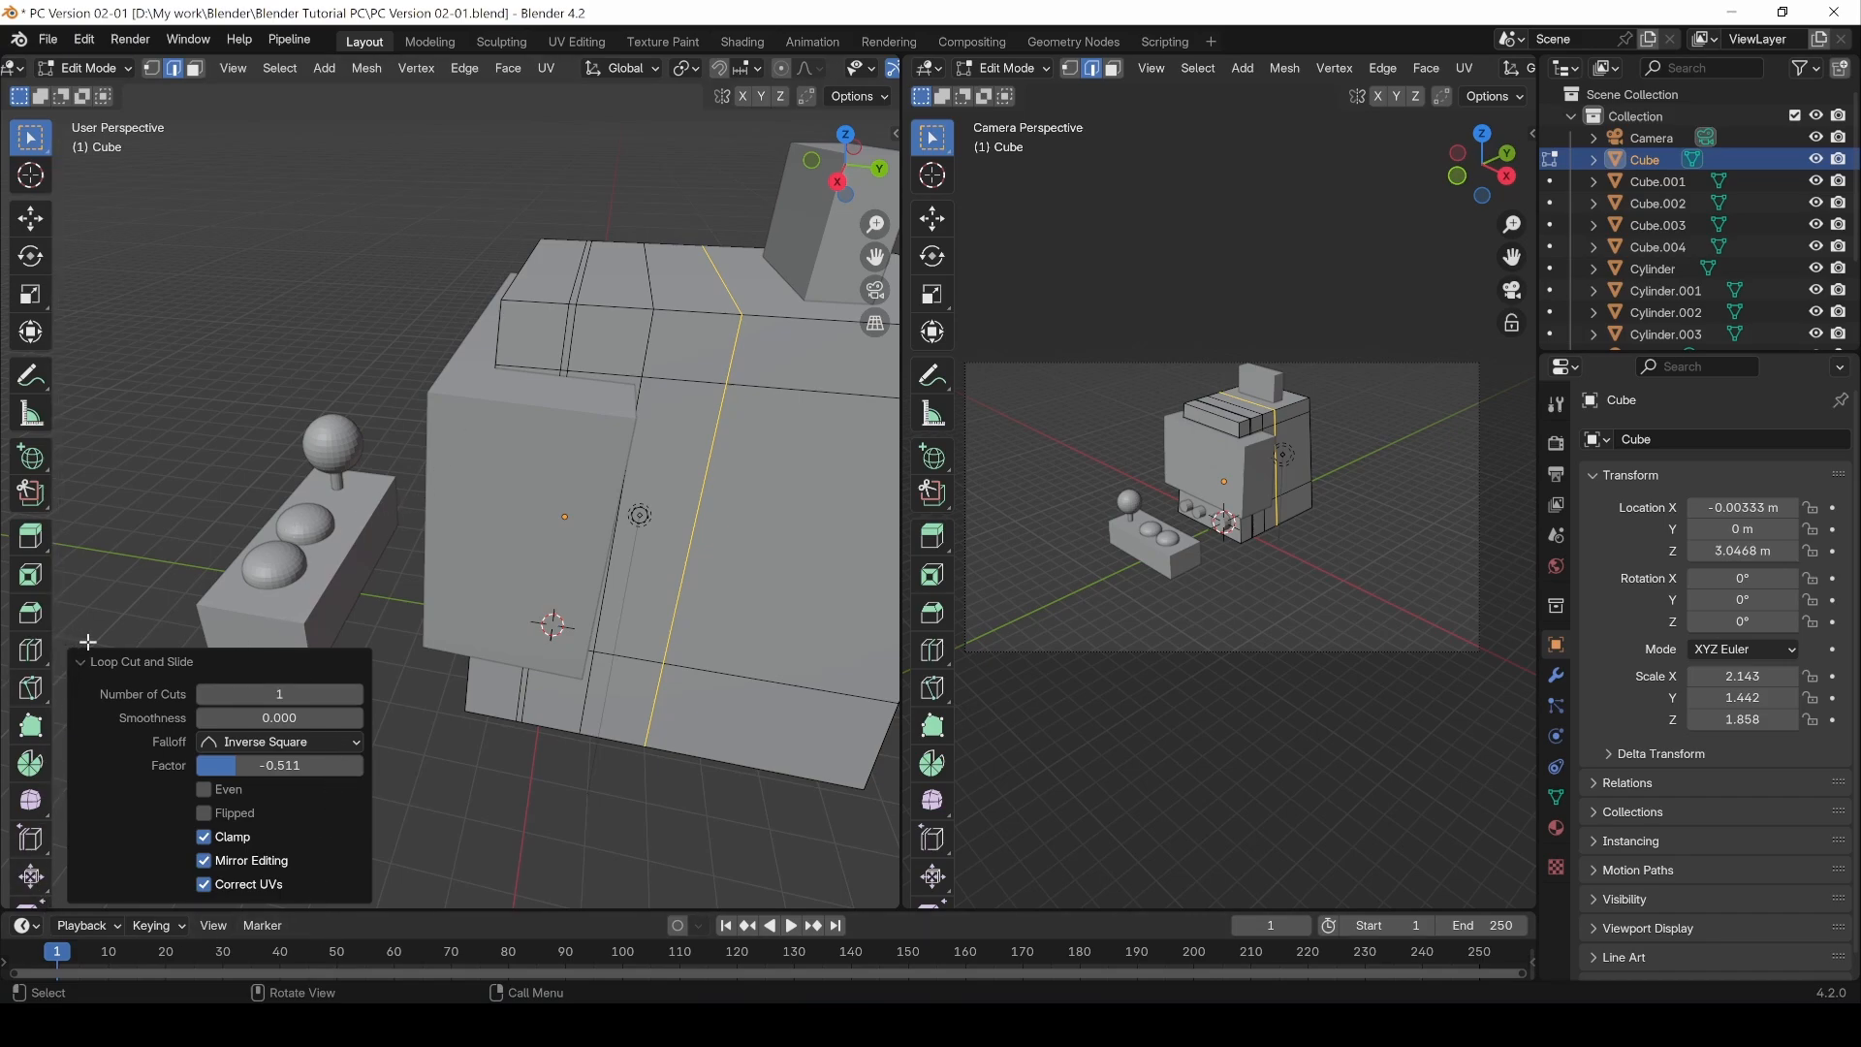
{"action": "left_click", "coordinate": [353, 693]}
{"action": "left_click", "coordinate": [352, 693]}
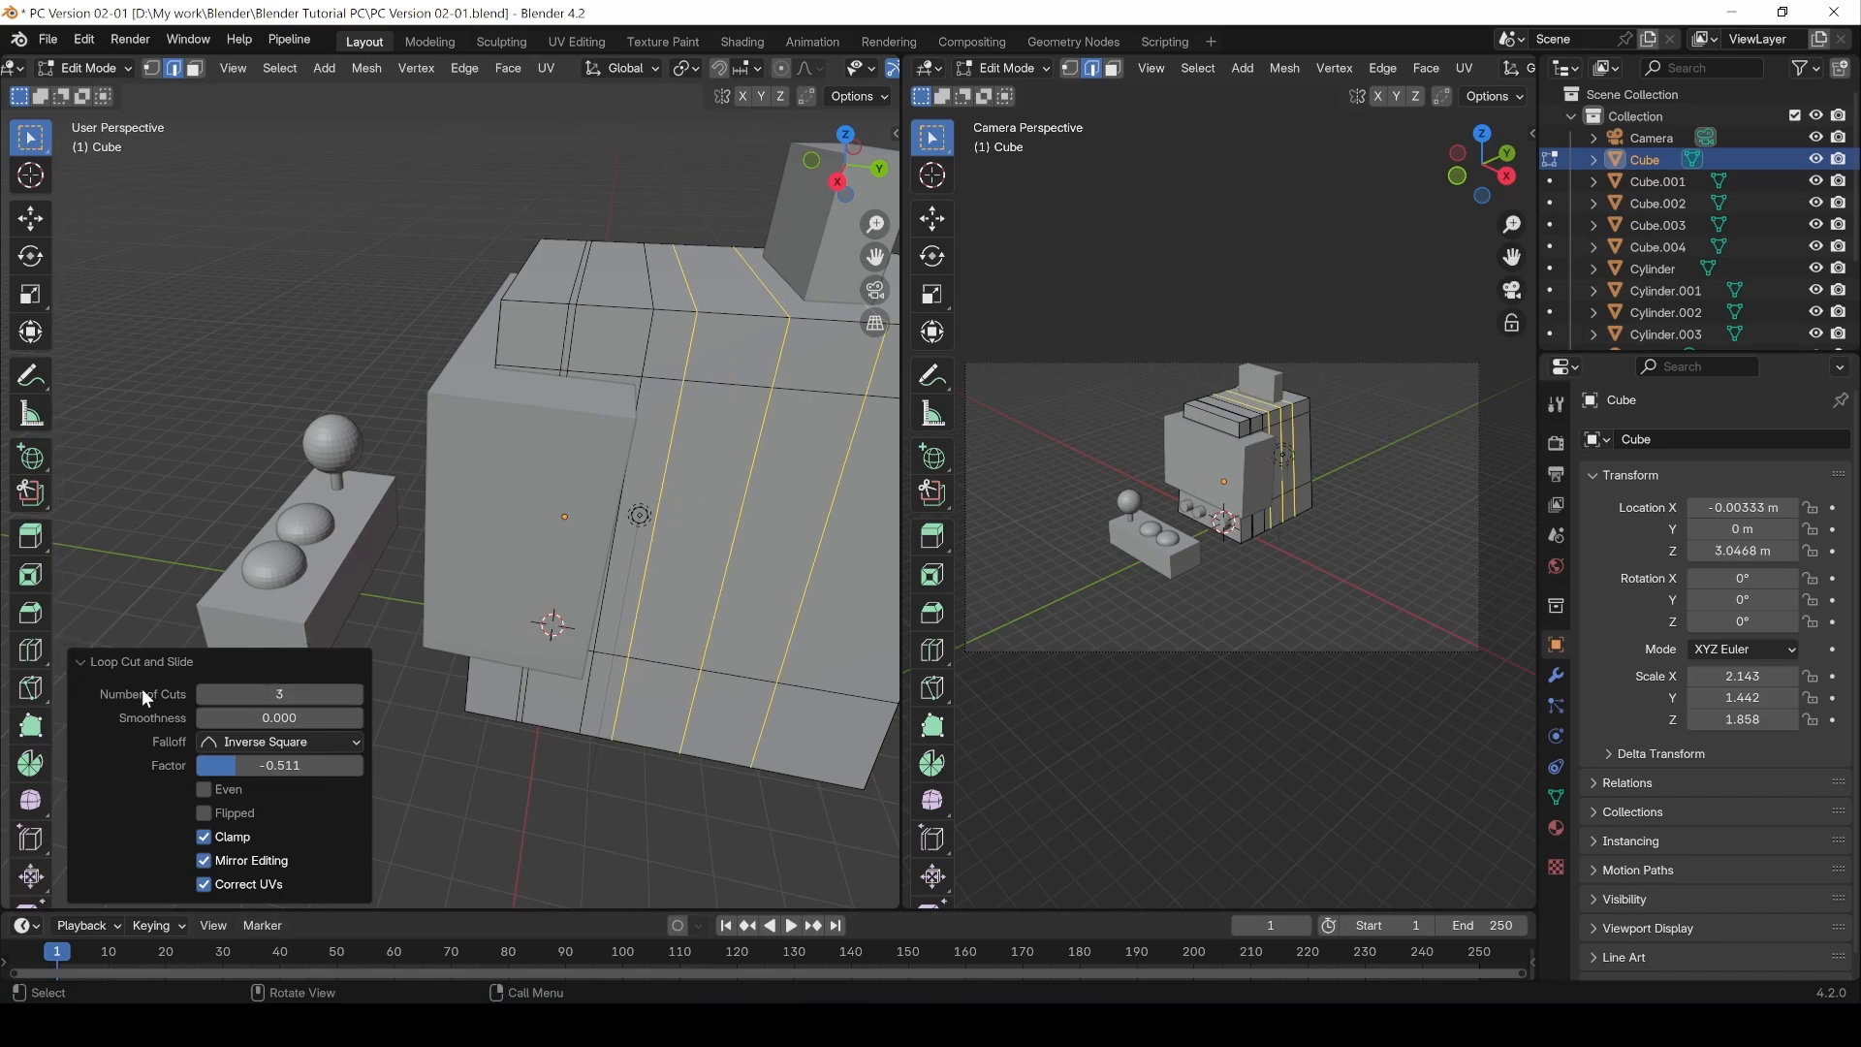
{"action": "left_click", "coordinate": [207, 695]}
{"action": "left_click", "coordinate": [206, 695]}
{"action": "mouse_move", "coordinate": [293, 767]}
{"action": "left_mouse_down"}
{"action": "mouse_move", "coordinate": [271, 767]}
{"action": "mouse_move", "coordinate": [312, 768]}
{"action": "mouse_move", "coordinate": [291, 767]}
{"action": "left_mouse_up"}
{"action": "left_click", "coordinate": [582, 827]}
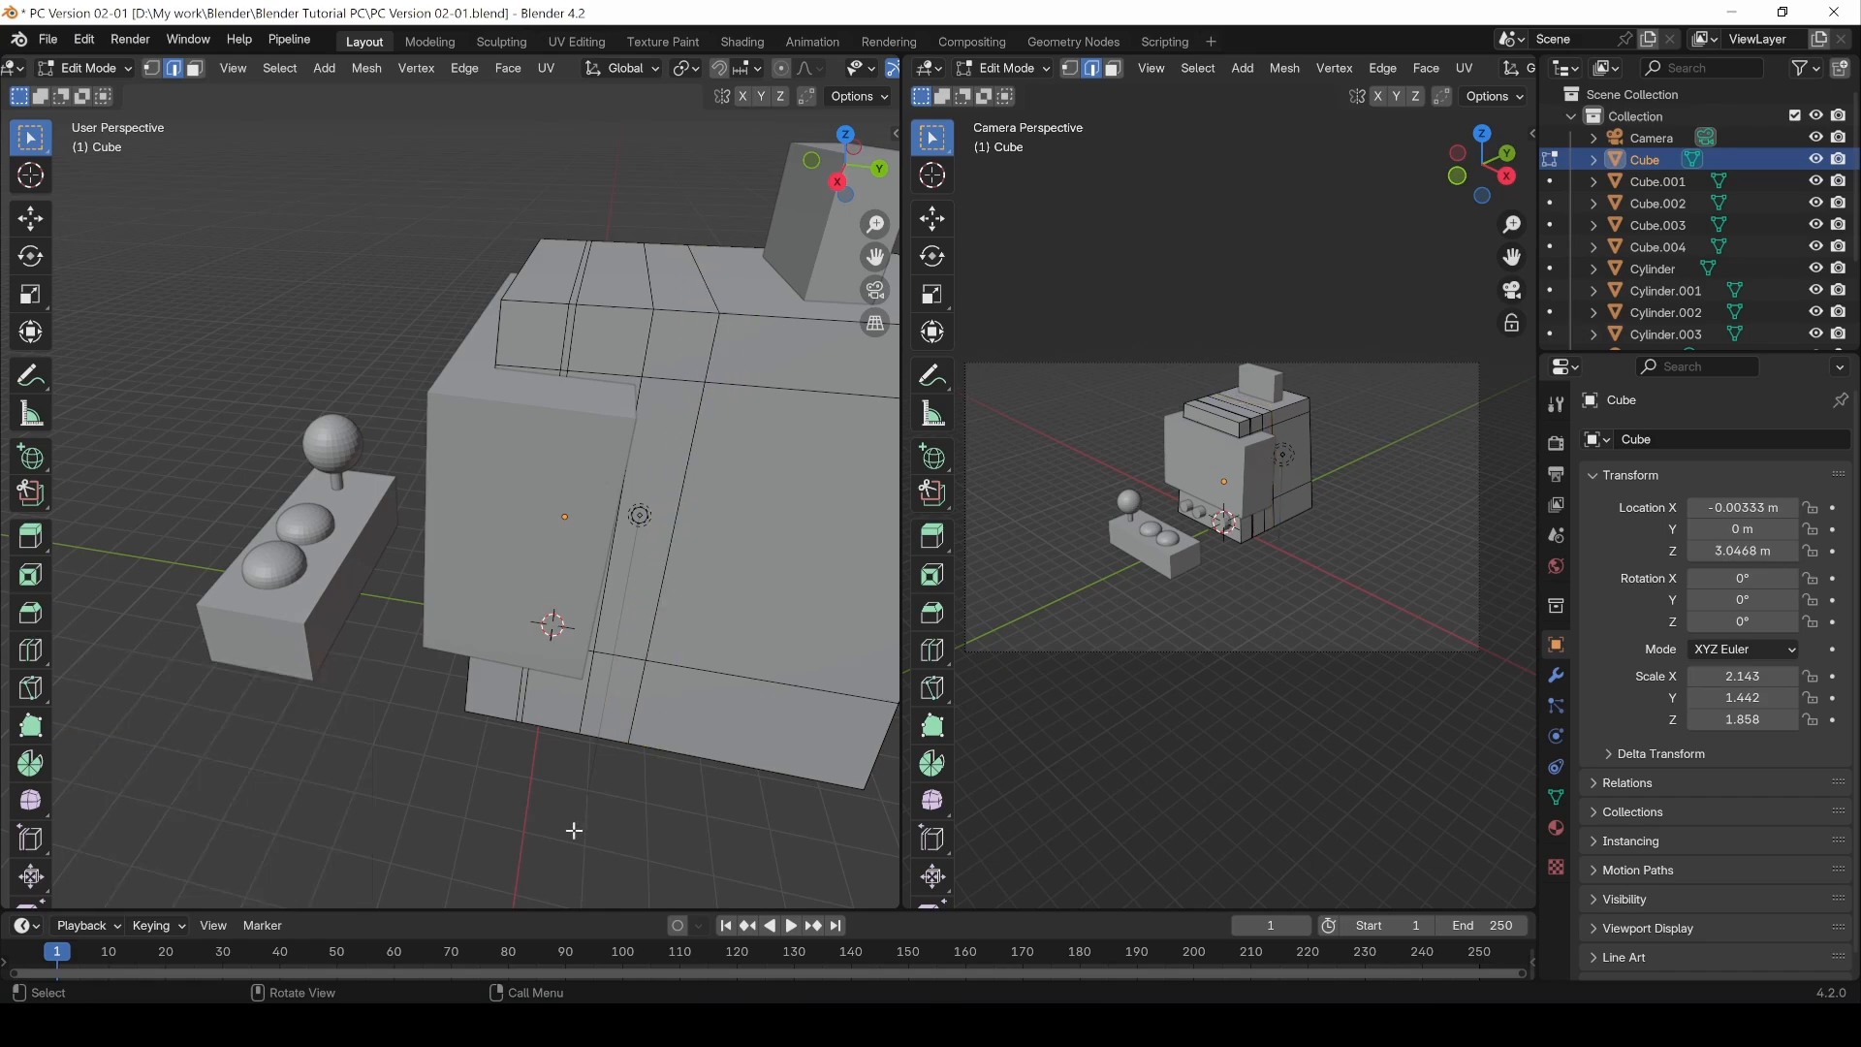
Step: Switch to Object Mode and select the front panel object Cube.001
{"action": "left_click_drag", "start_coordinate": [469, 798], "coordinate": [540, 781], "text": "alt"}
{"action": "key", "text": "Tab"}
{"action": "left_click_drag", "start_coordinate": [414, 761], "coordinate": [451, 783], "text": "alt"}
{"action": "left_click", "coordinate": [658, 445]}
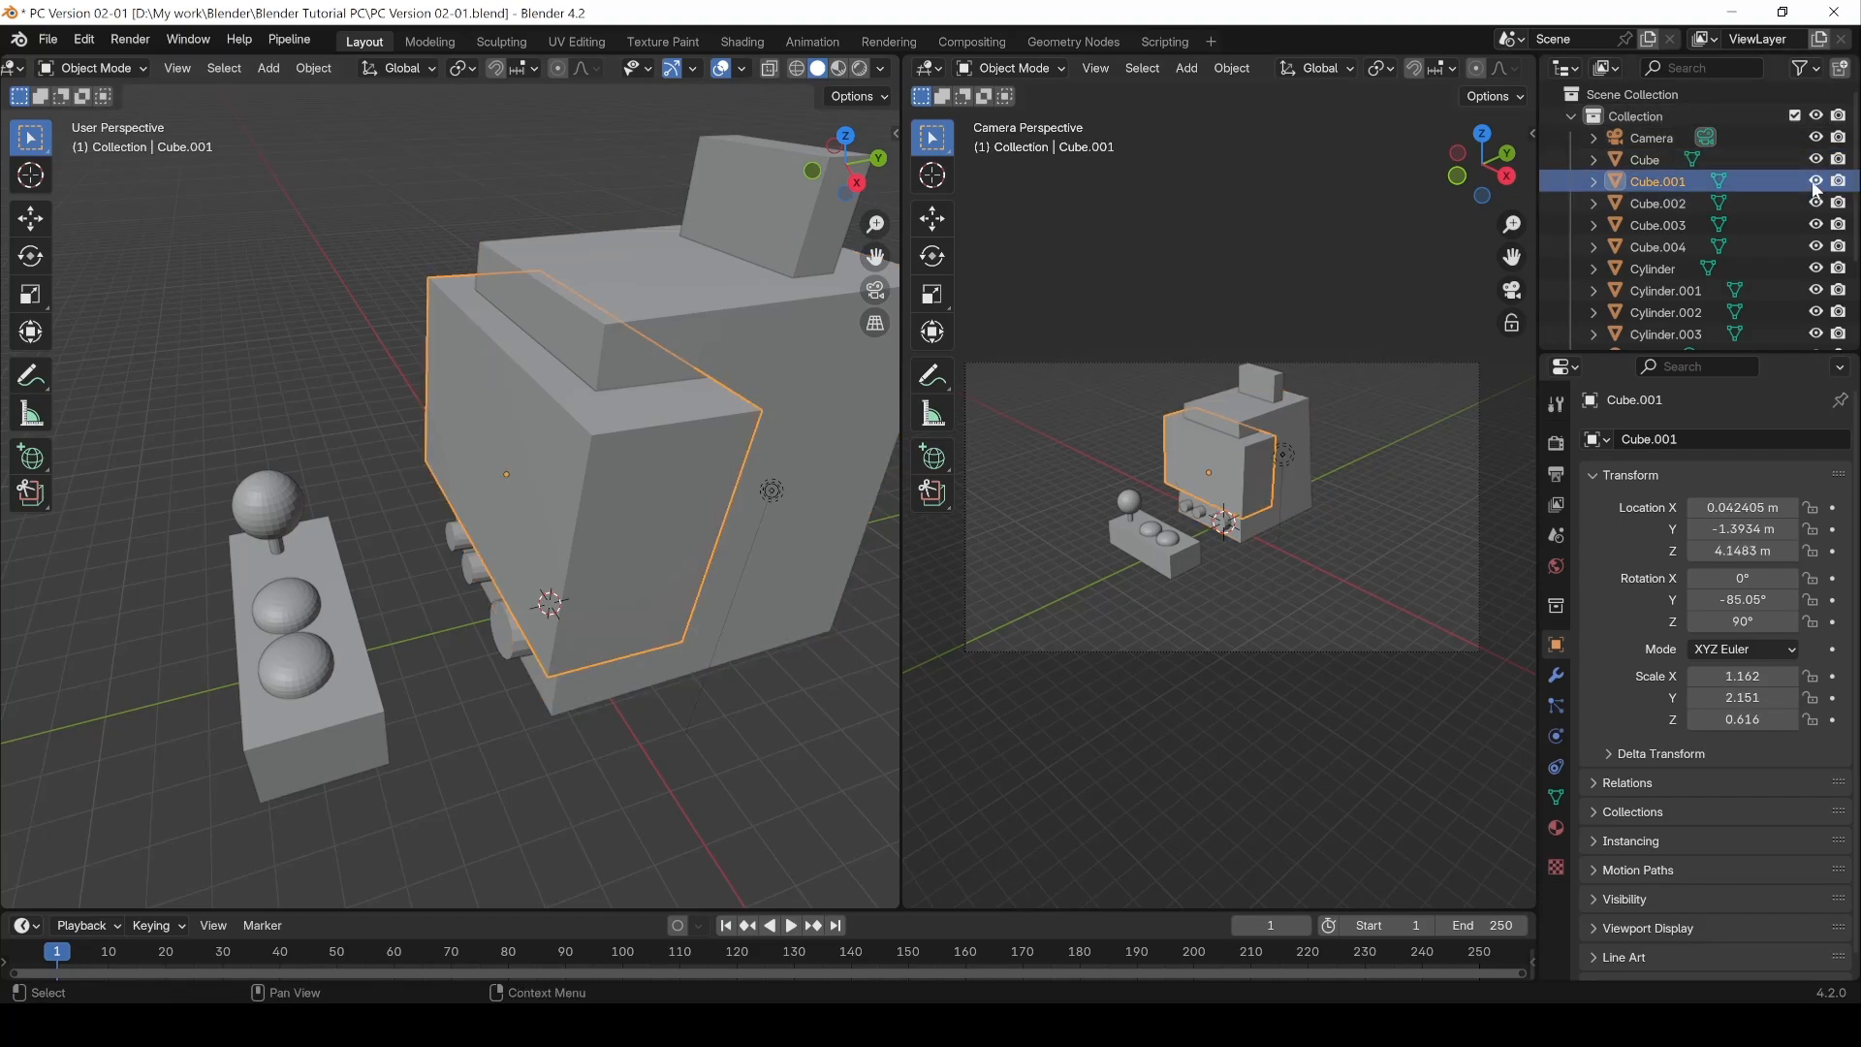
Step: Toggle Cube.001's visibility off and back on in the outliner
{"action": "left_click", "coordinate": [1815, 182]}
{"action": "left_click", "coordinate": [1815, 182]}
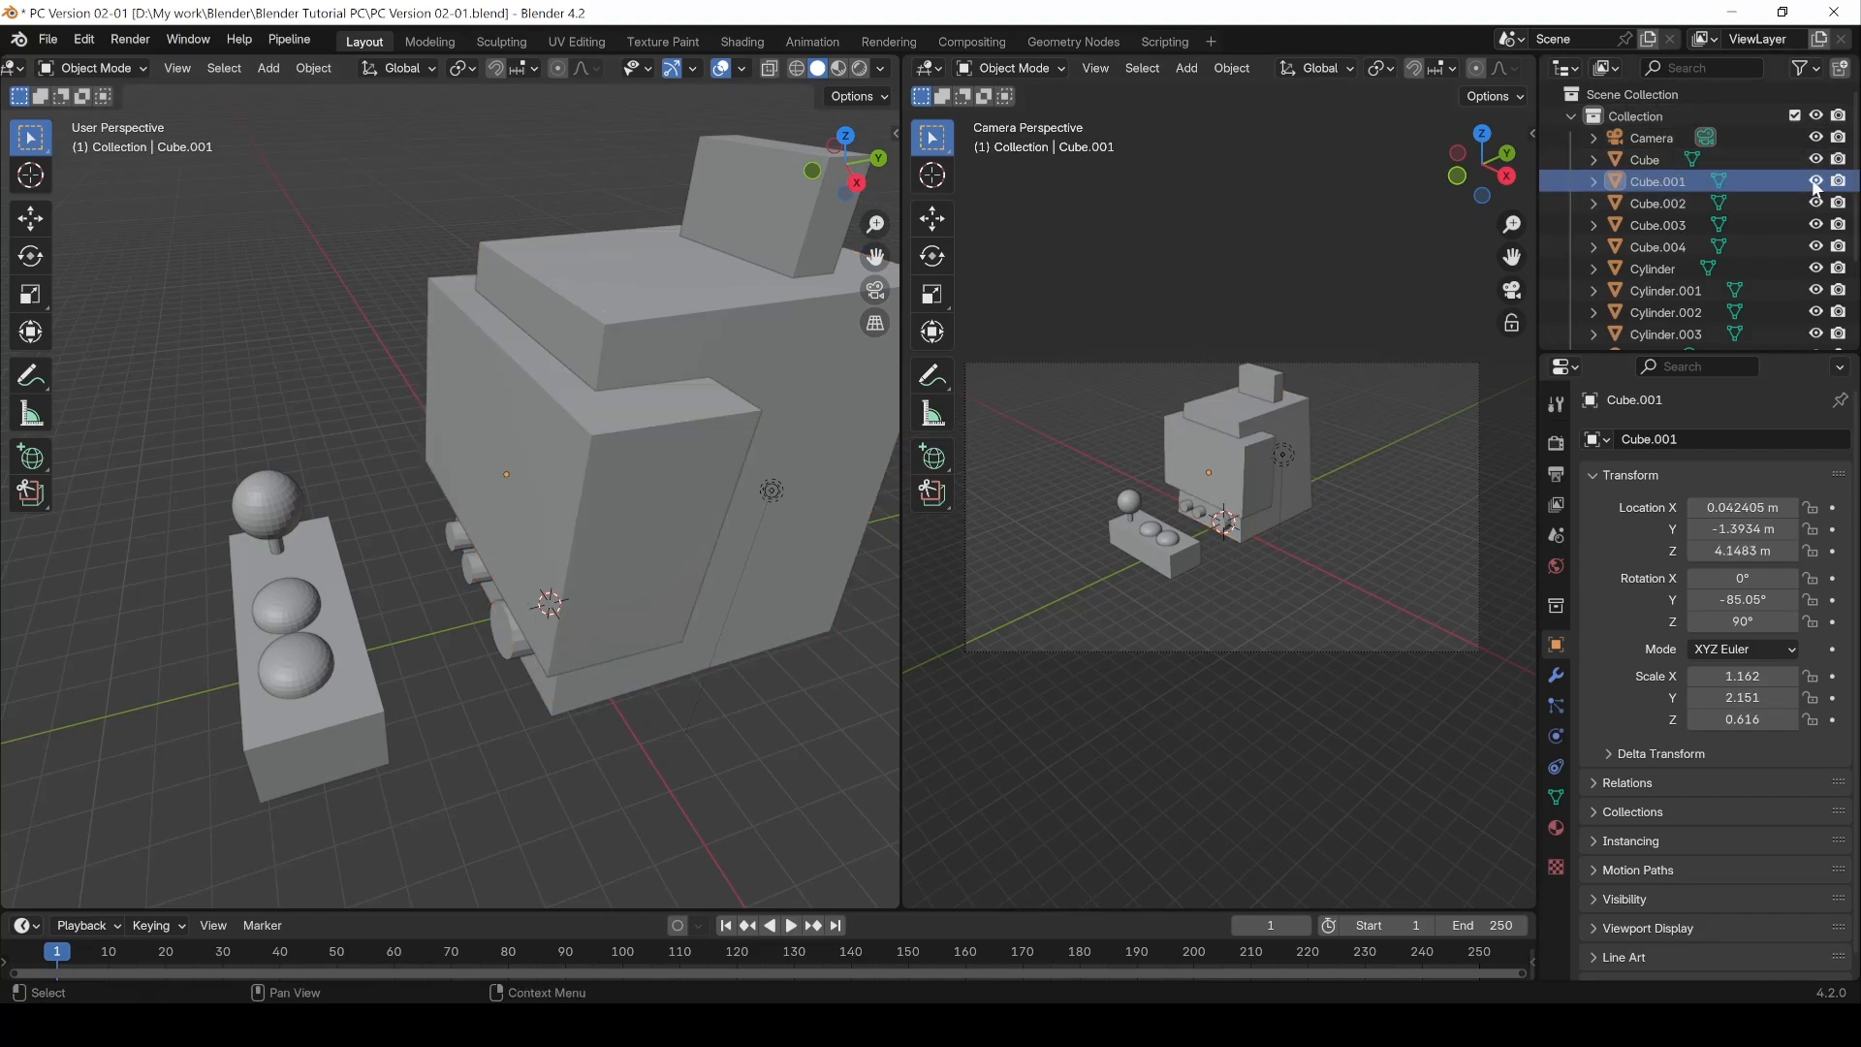
{"action": "left_click", "coordinate": [1815, 182]}
{"action": "left_click", "coordinate": [1815, 182]}
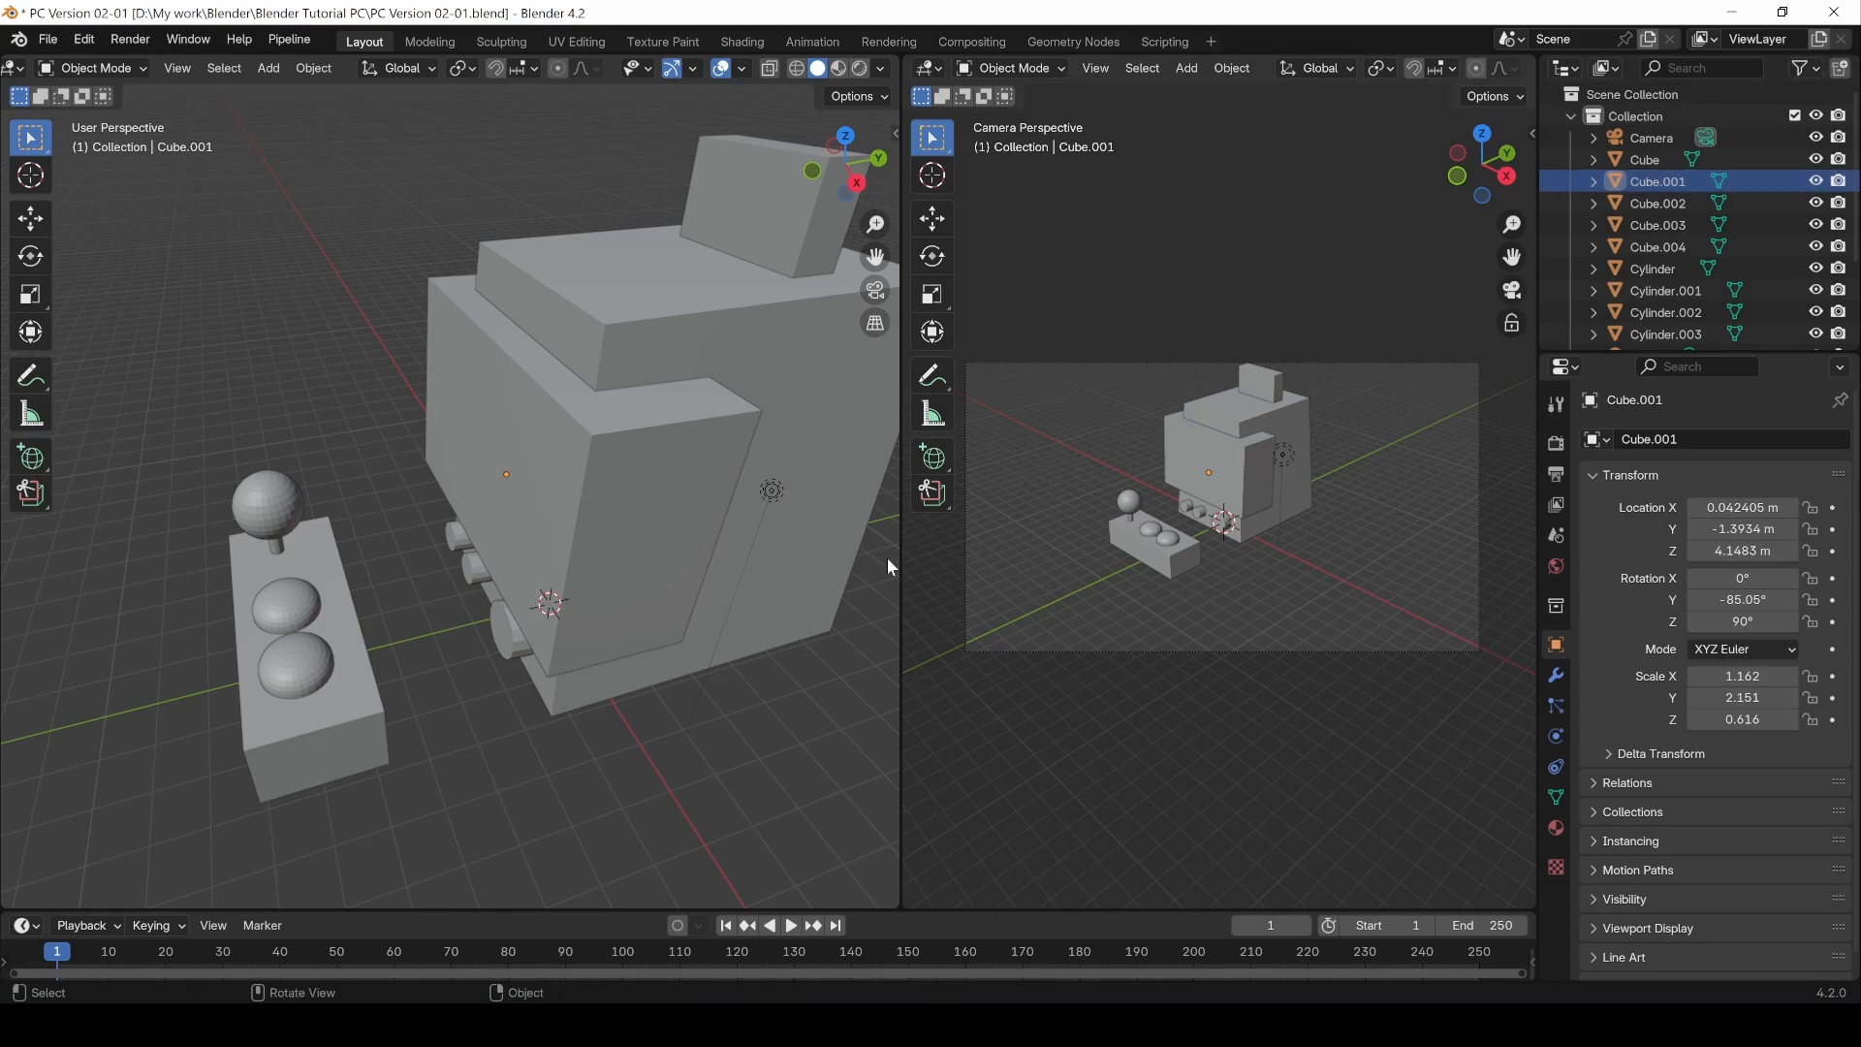
Step: Hide Cube.001 in the viewport, then reveal all hidden objects again
{"action": "left_click", "coordinate": [569, 551]}
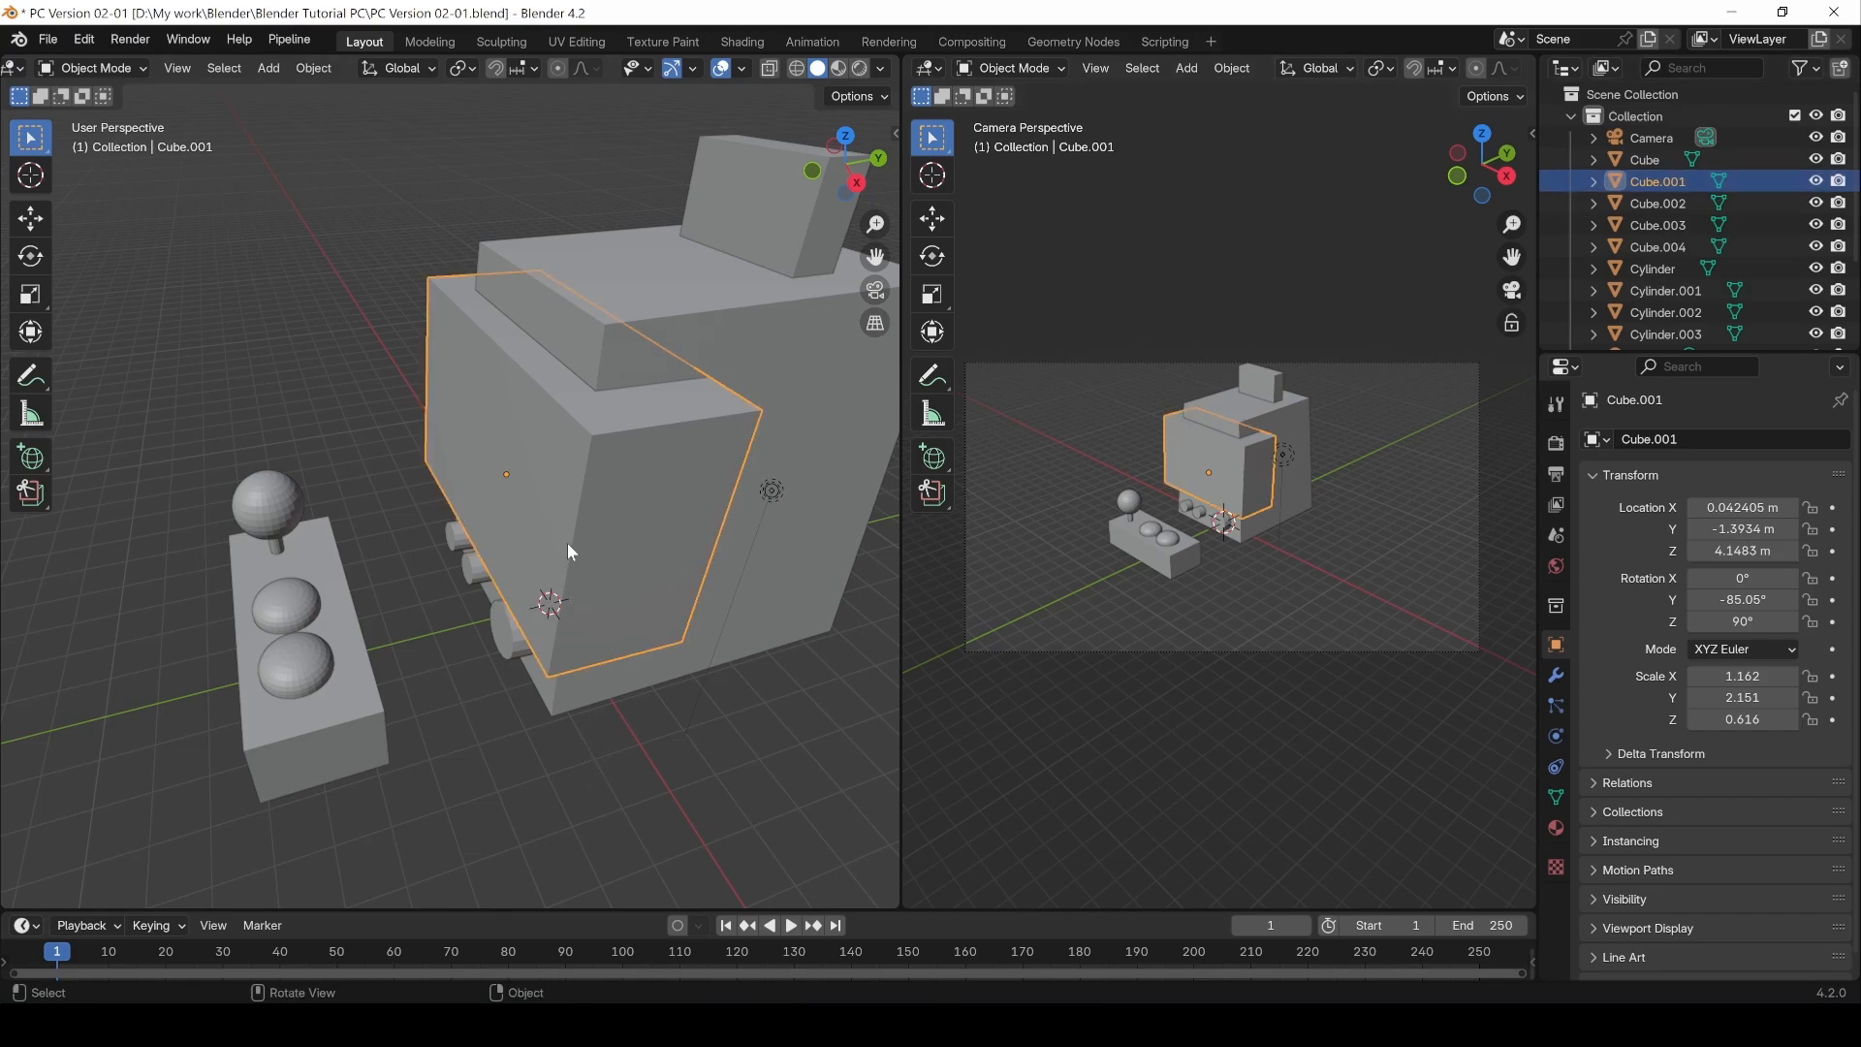
{"action": "key", "text": "h"}
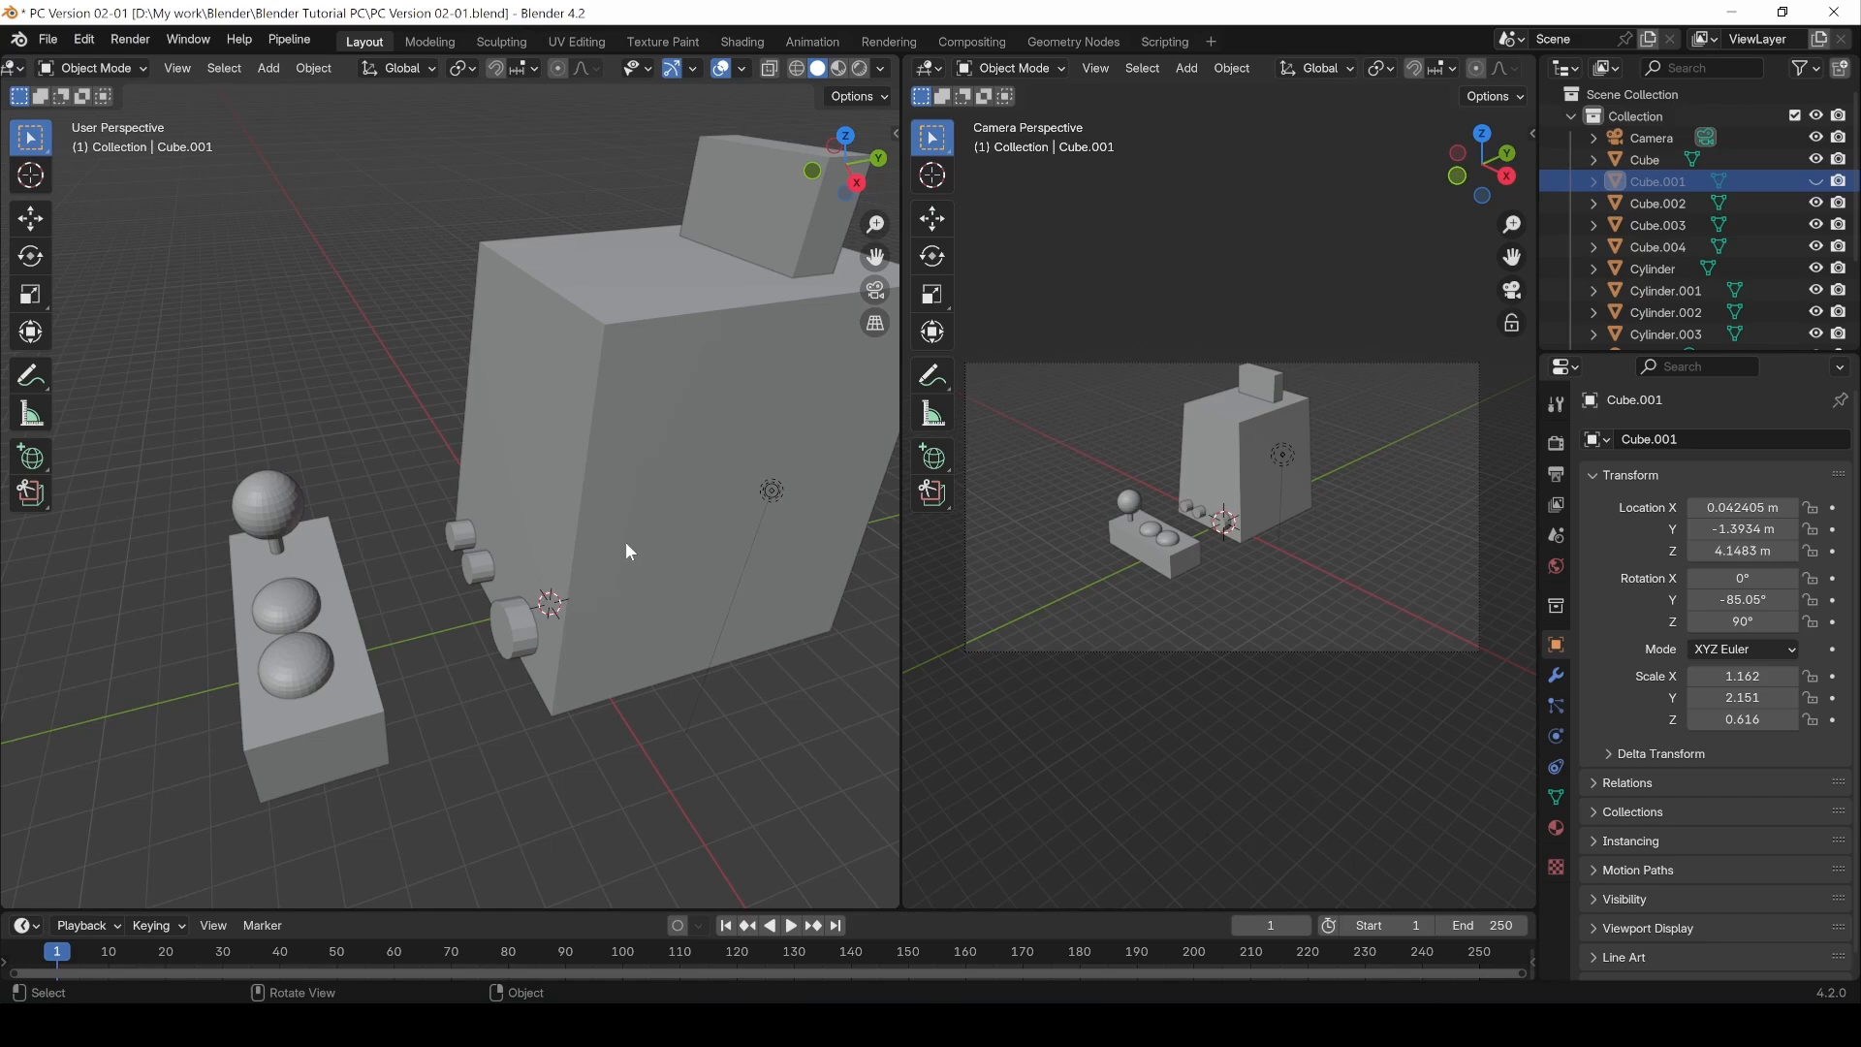
{"action": "key", "text": "alt+h"}
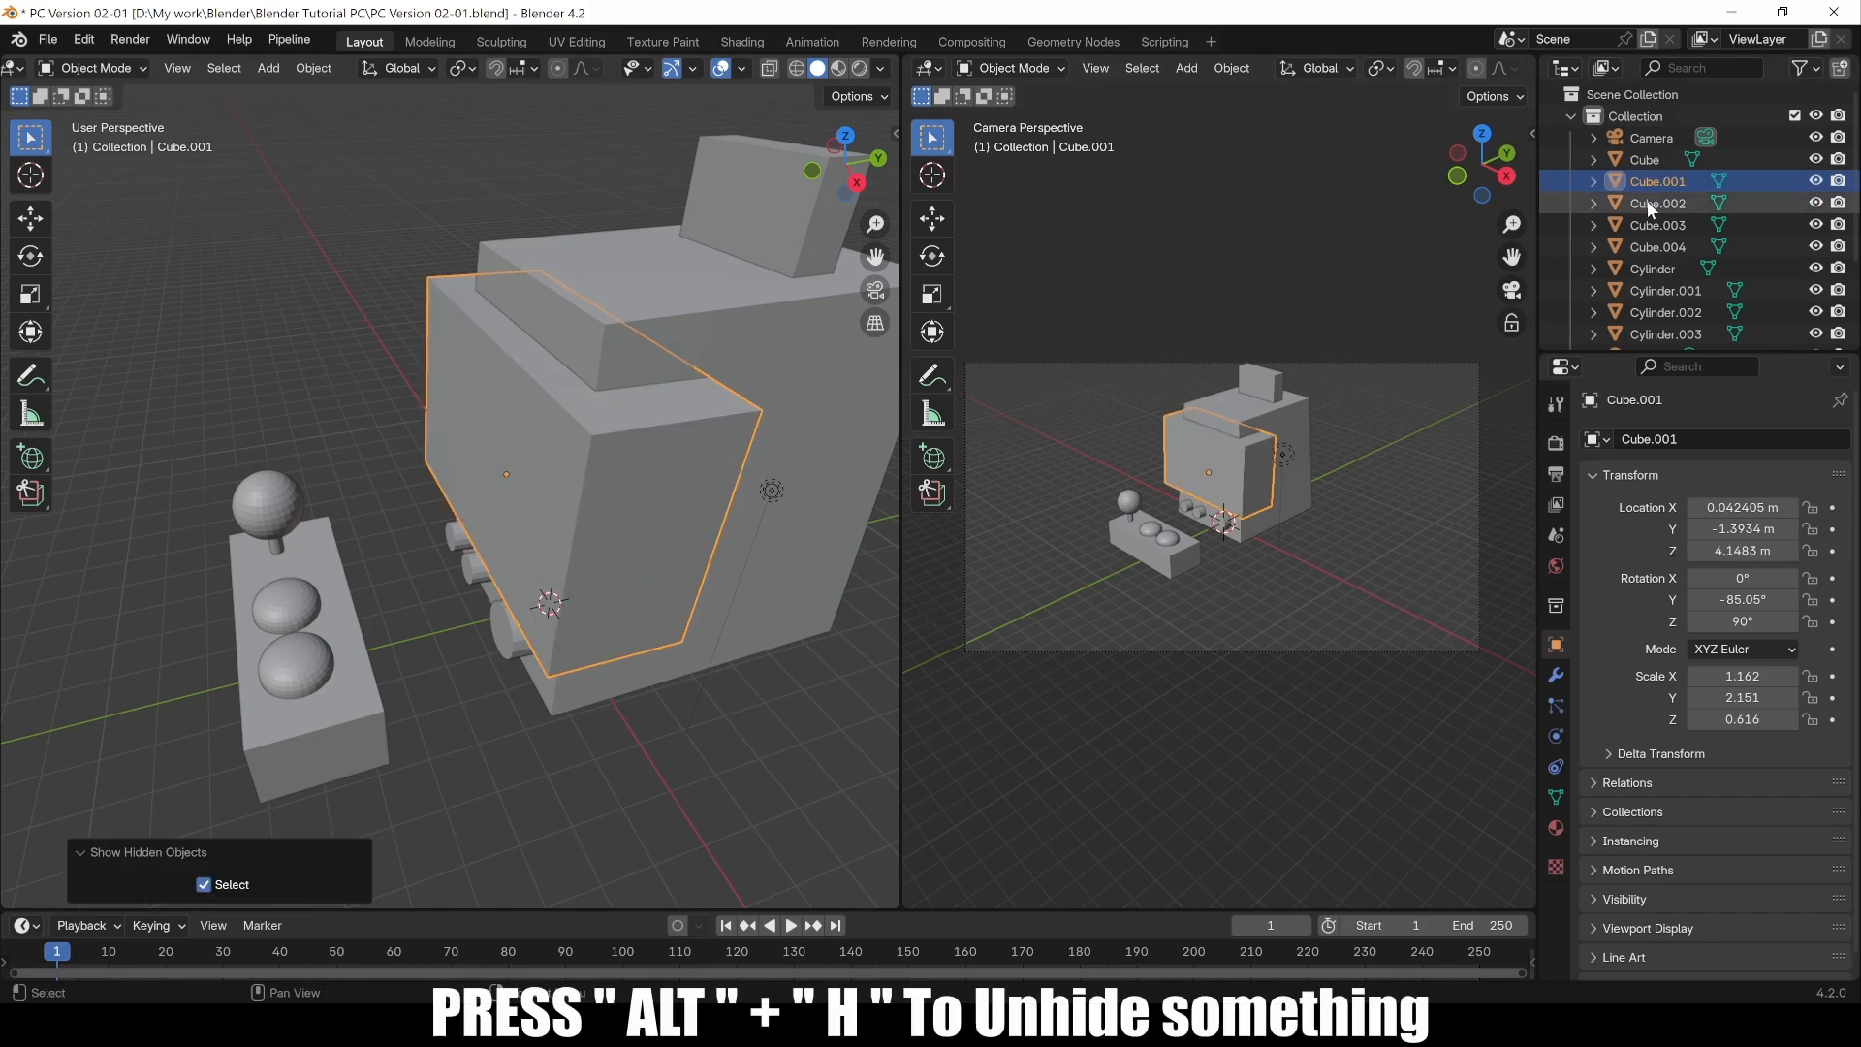
{"action": "left_click", "coordinate": [596, 805]}
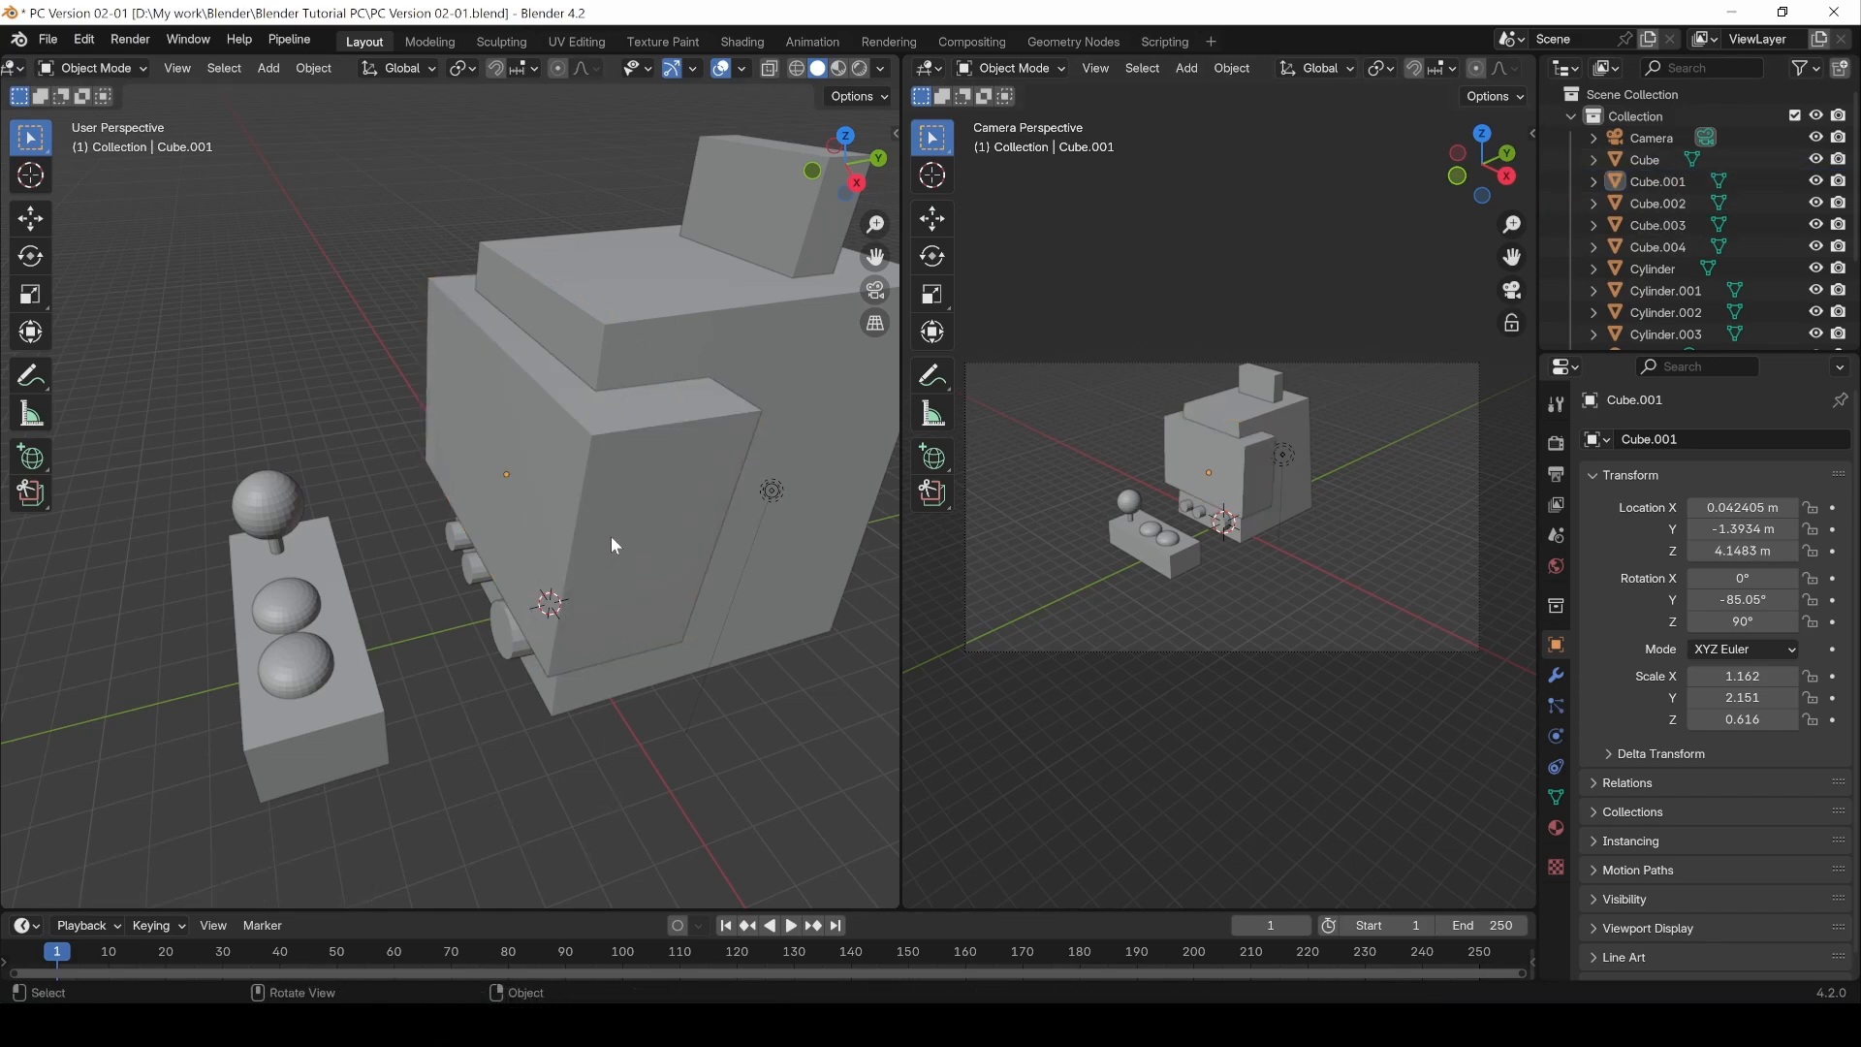
Step: Hide the front panel Cube.001, then select the Cube and enter Edit Mode
{"action": "left_click", "coordinate": [613, 524]}
{"action": "key", "text": "h"}
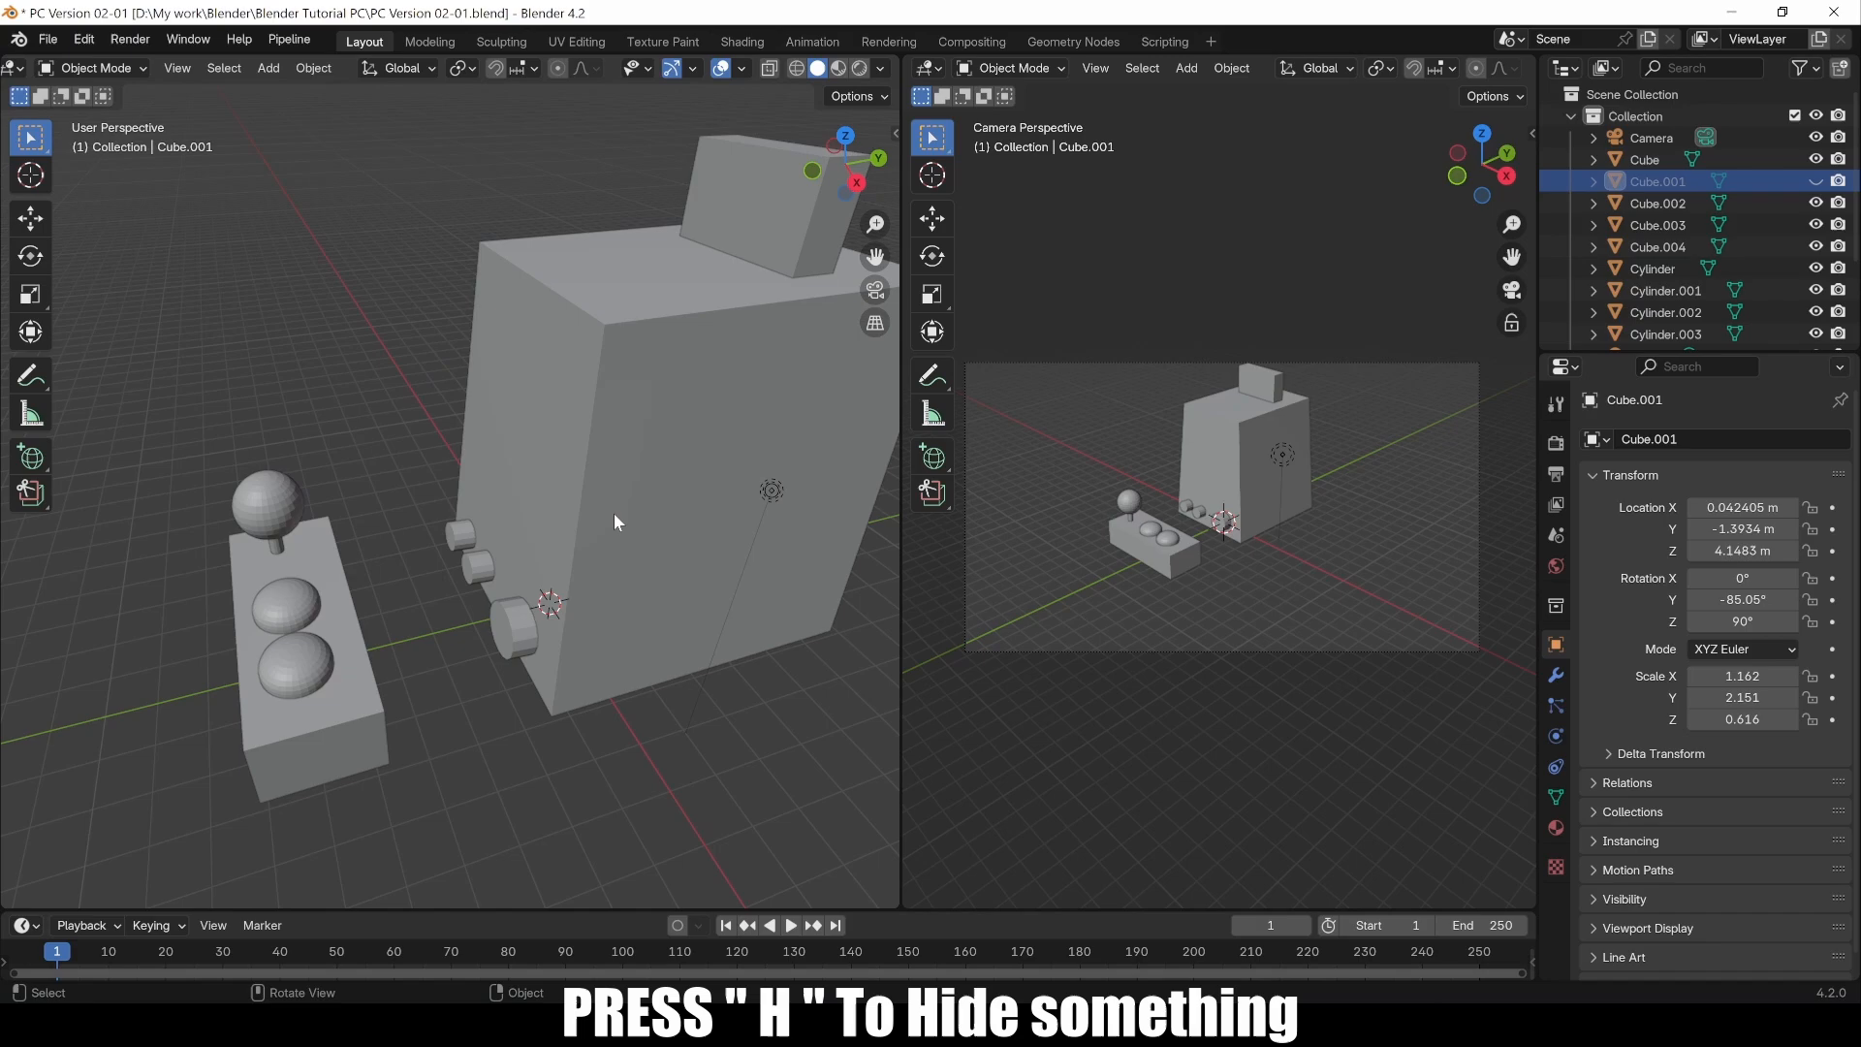
{"action": "left_click", "coordinate": [636, 441]}
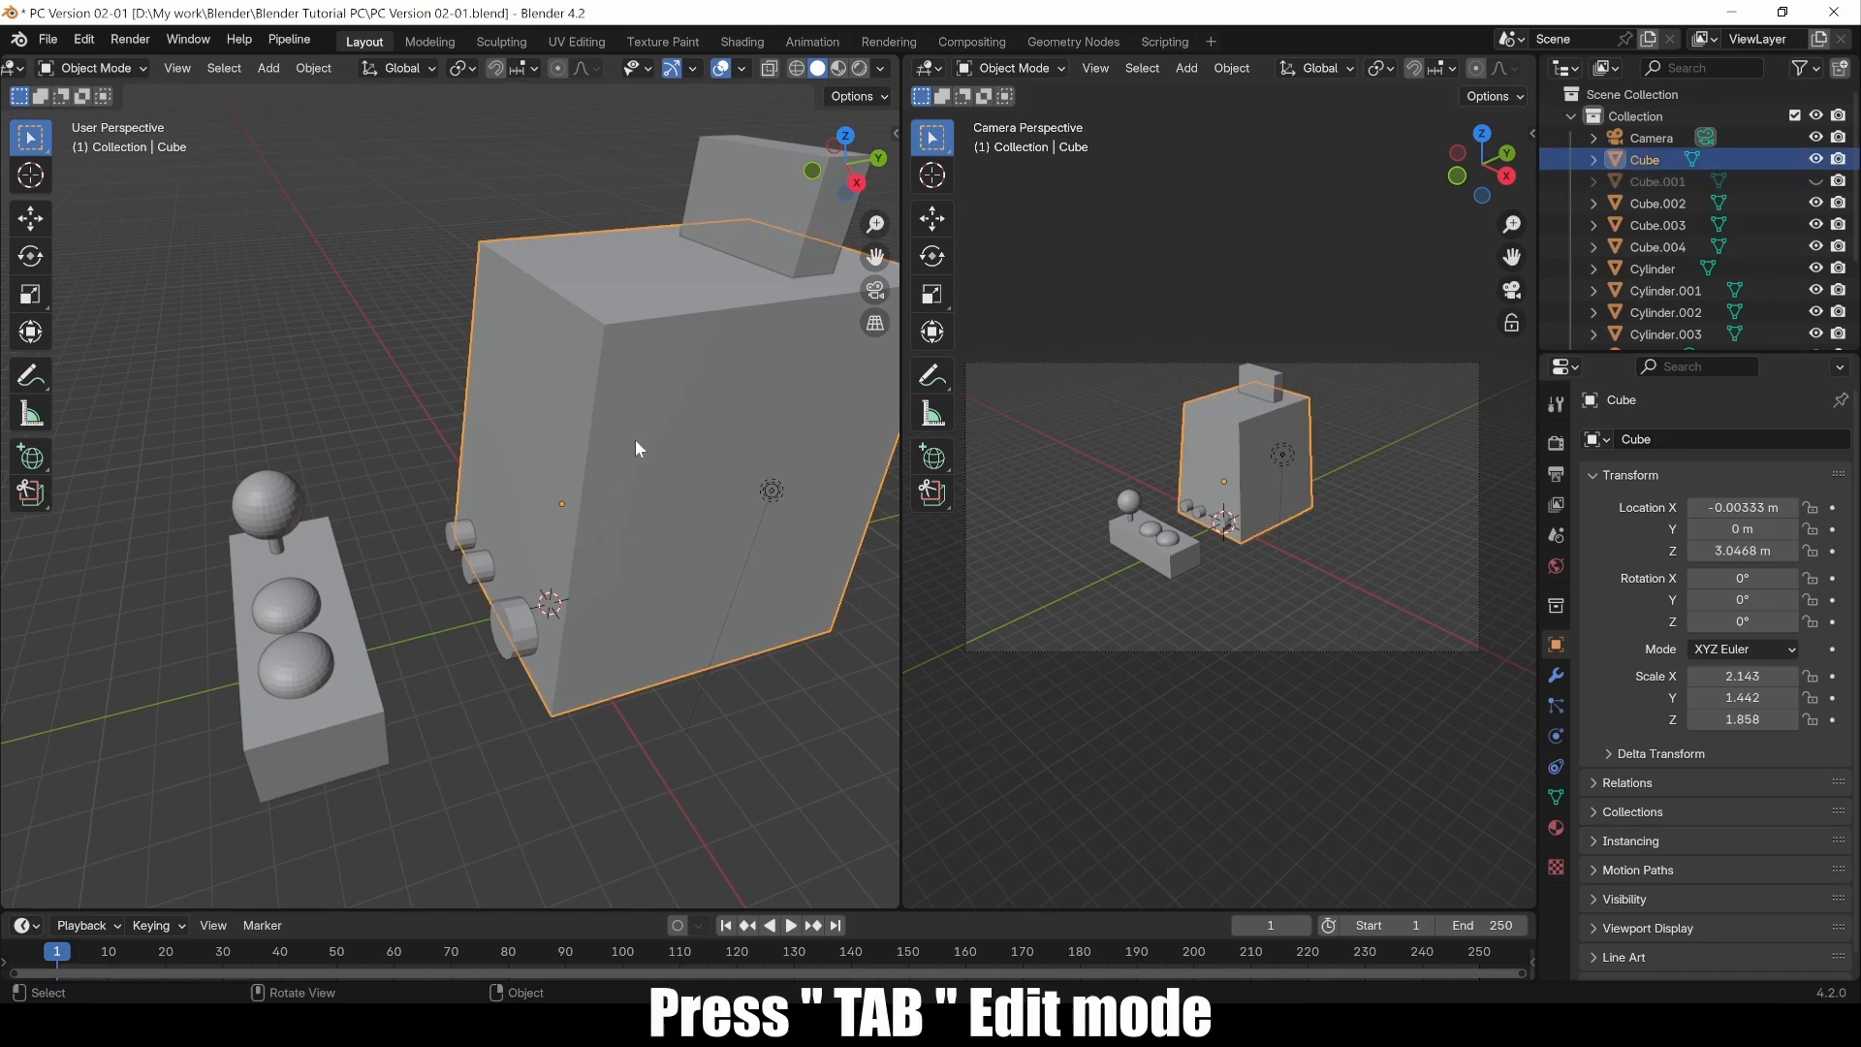
{"action": "key", "text": "Tab"}
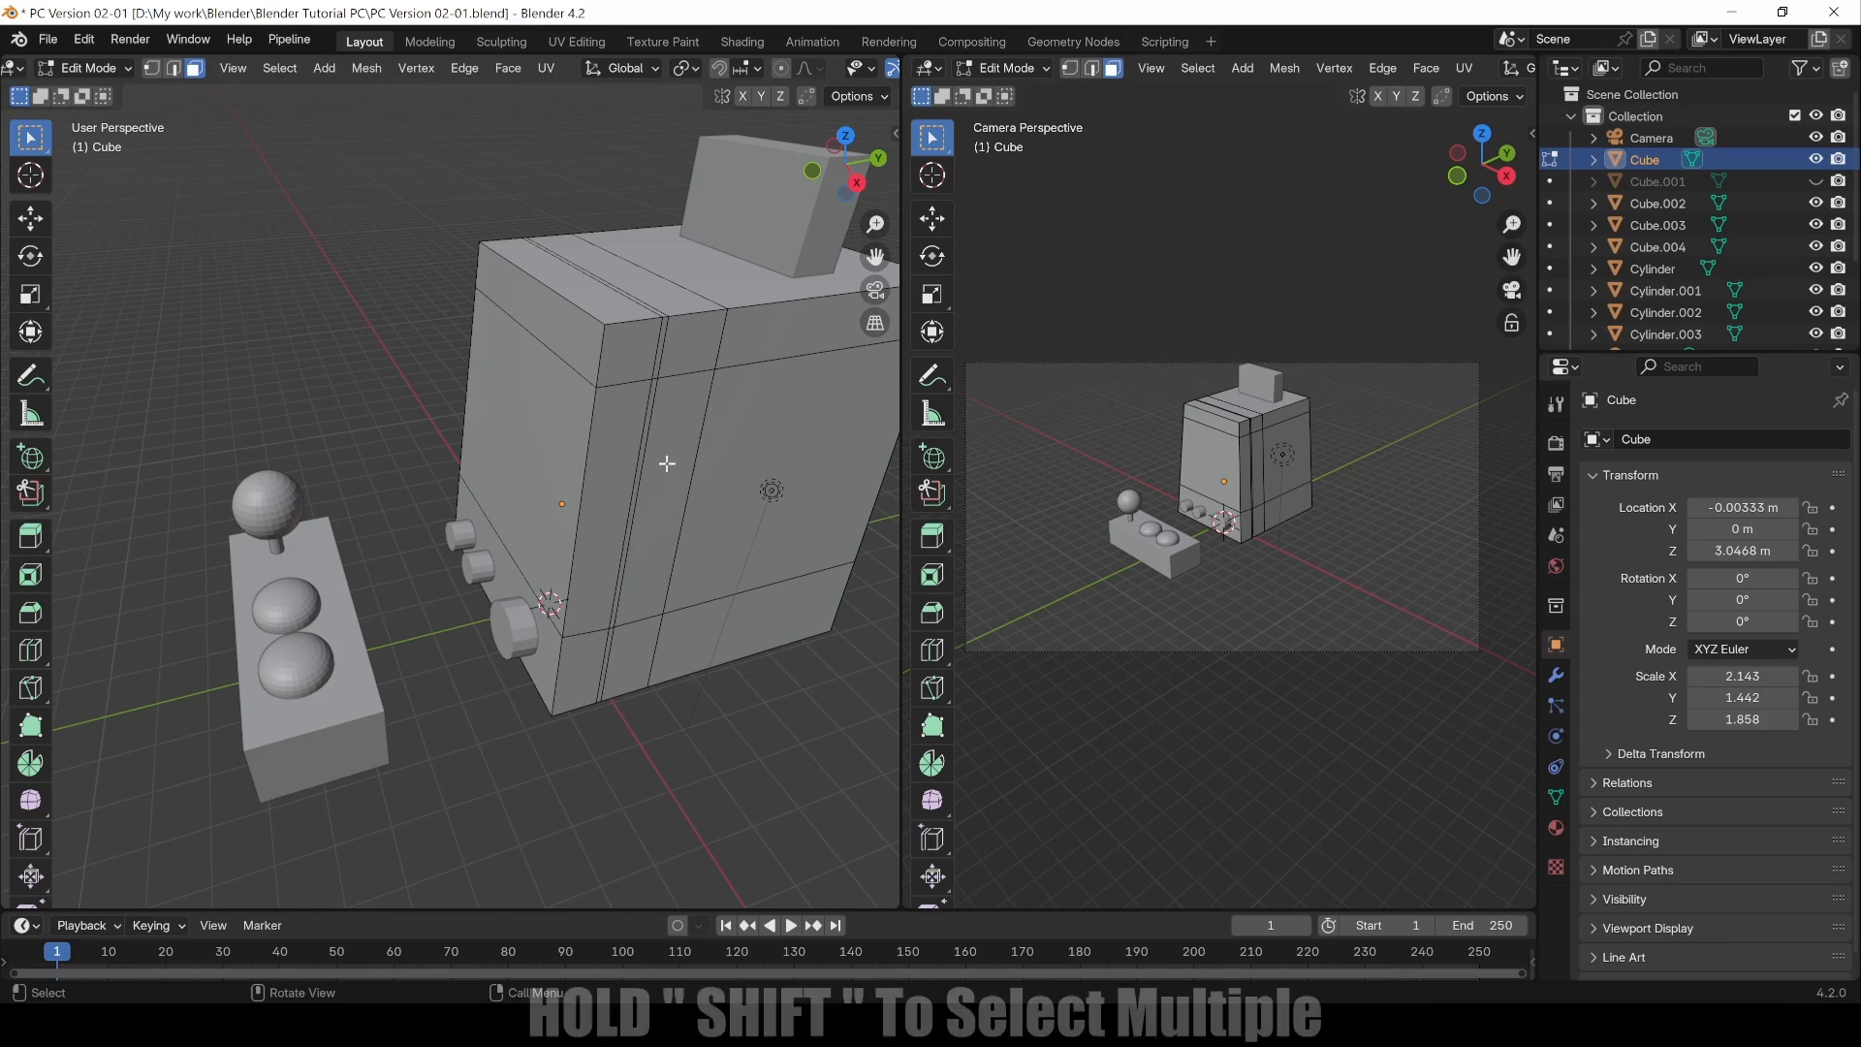
Step: Select the faces across the front of the cabinet body and delete them as faces
{"action": "left_click", "coordinate": [636, 481]}
{"action": "left_click", "coordinate": [635, 482], "text": "shift"}
{"action": "left_click", "coordinate": [595, 483], "text": "shift"}
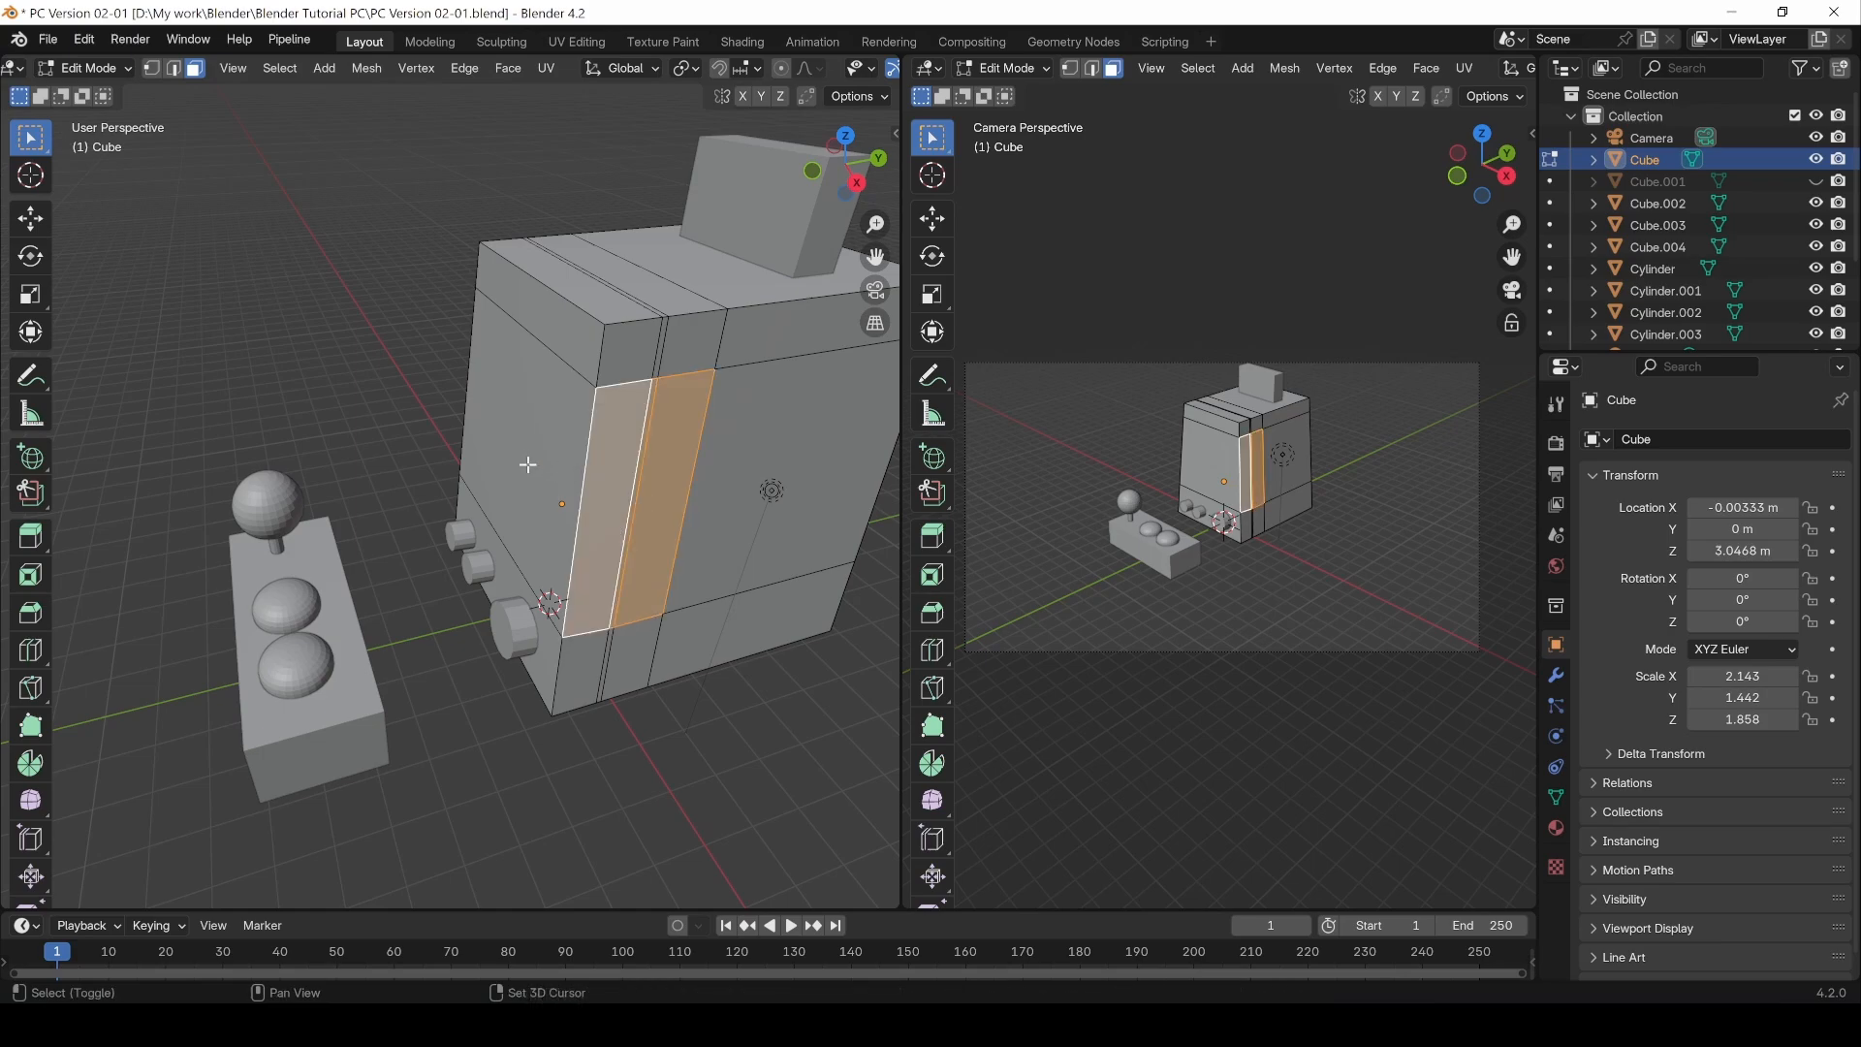
{"action": "left_click", "coordinate": [527, 465], "text": "shift"}
{"action": "key", "text": "alt+shift"}
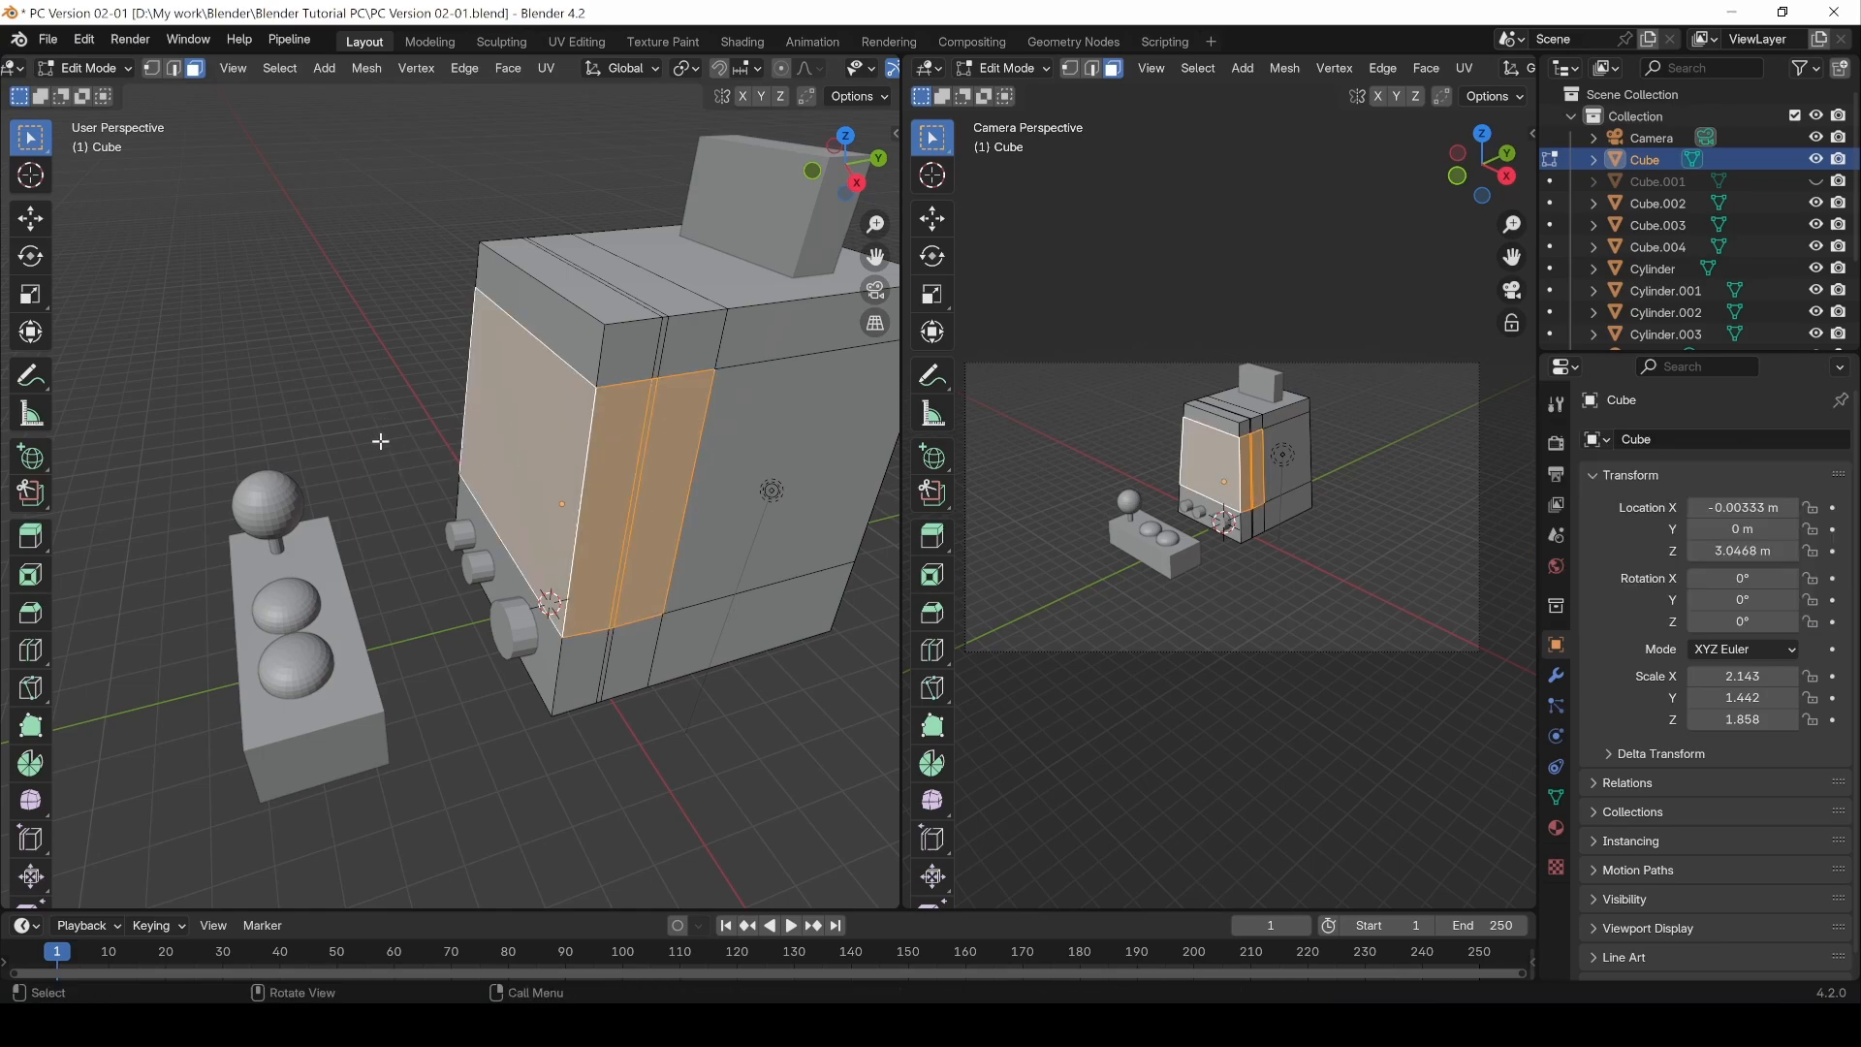
{"action": "middle_click_drag", "start_coordinate": [378, 436], "coordinate": [418, 547]}
{"action": "left_click", "coordinate": [392, 521], "text": "shift"}
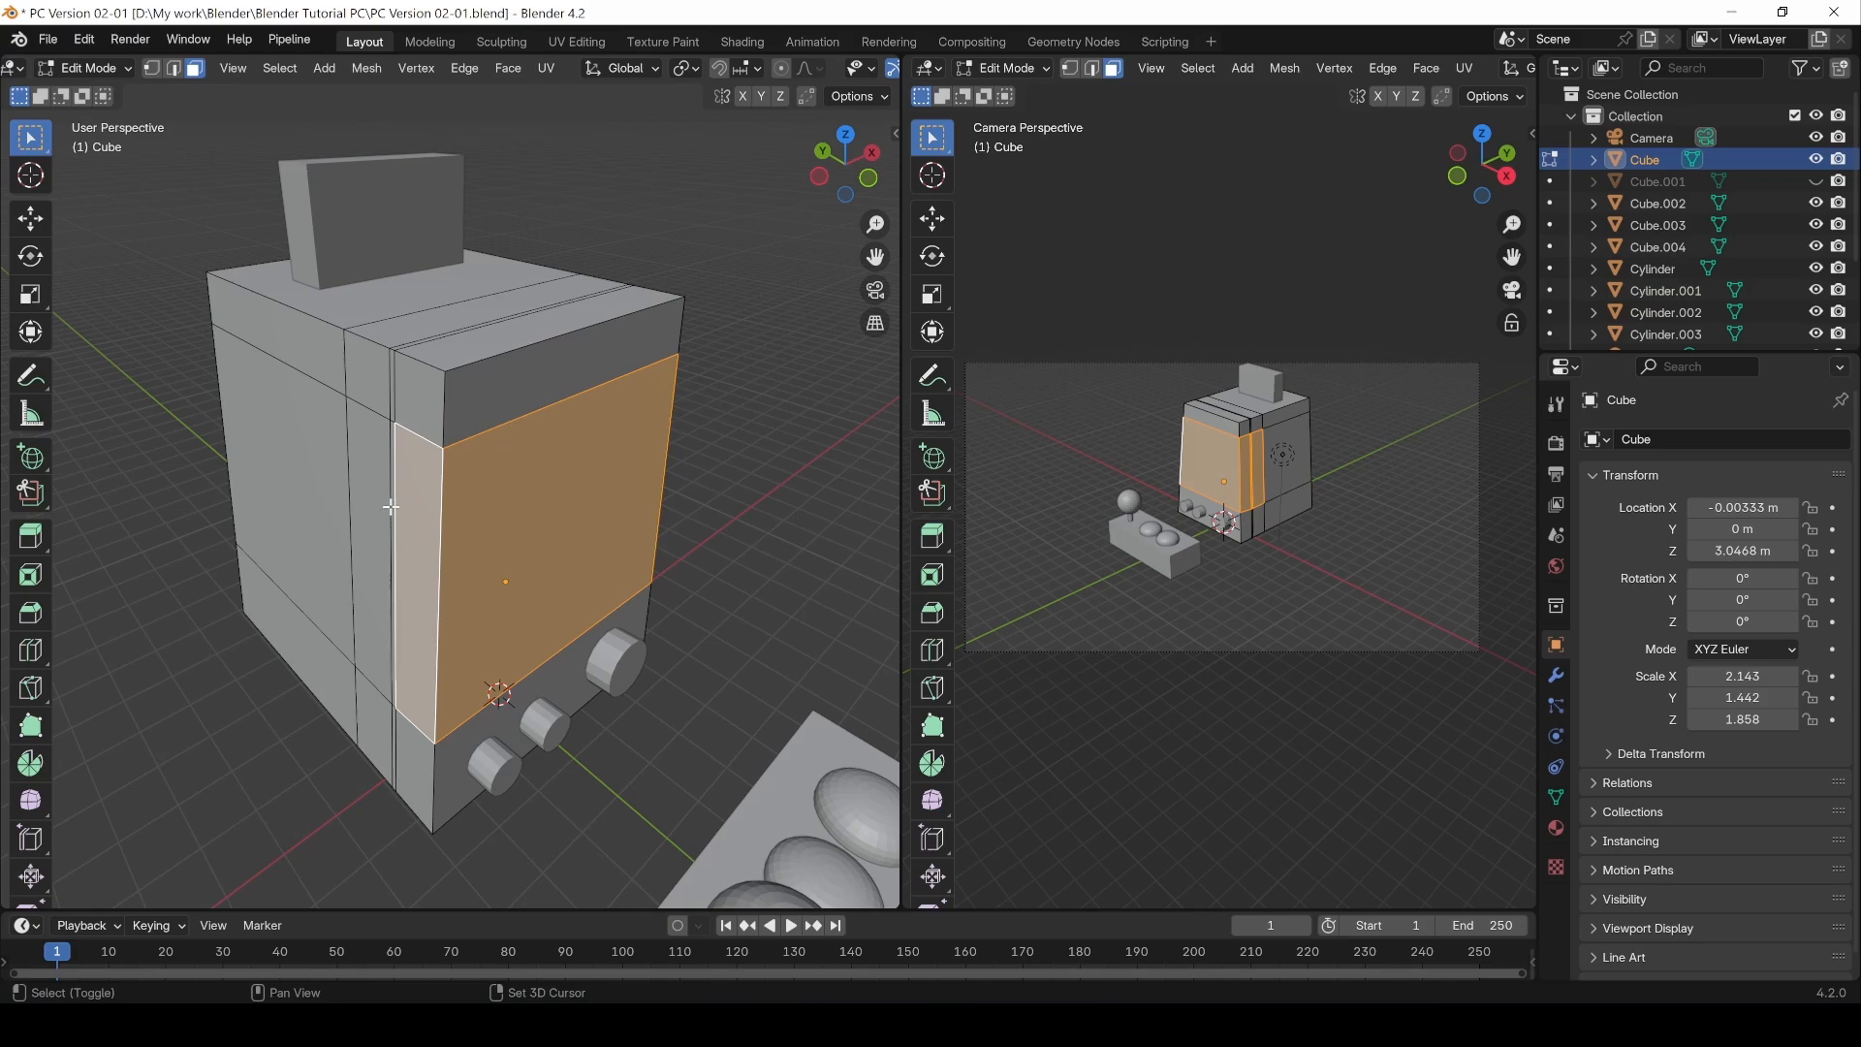
{"action": "left_click", "coordinate": [390, 507], "text": "shift"}
{"action": "left_click", "coordinate": [370, 500], "text": "shift"}
{"action": "middle_click_drag", "start_coordinate": [700, 469], "coordinate": [409, 463]}
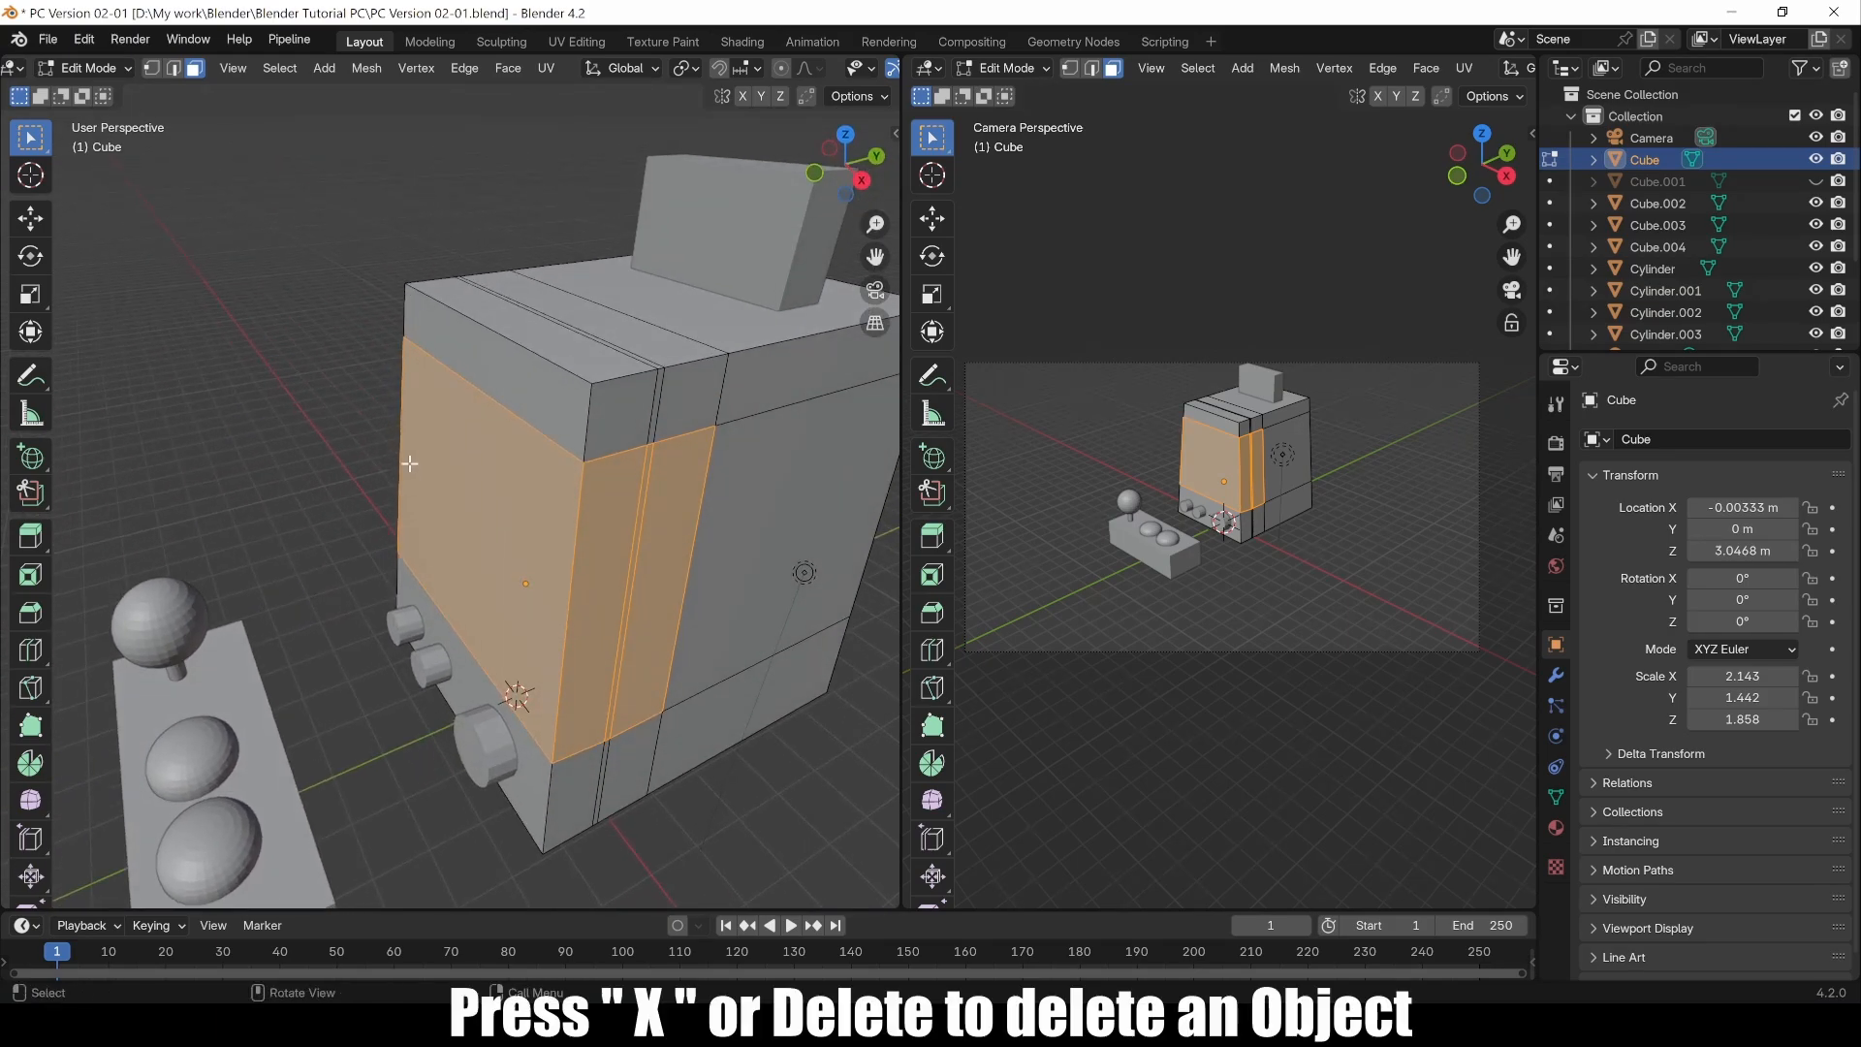
{"action": "key", "text": "x"}
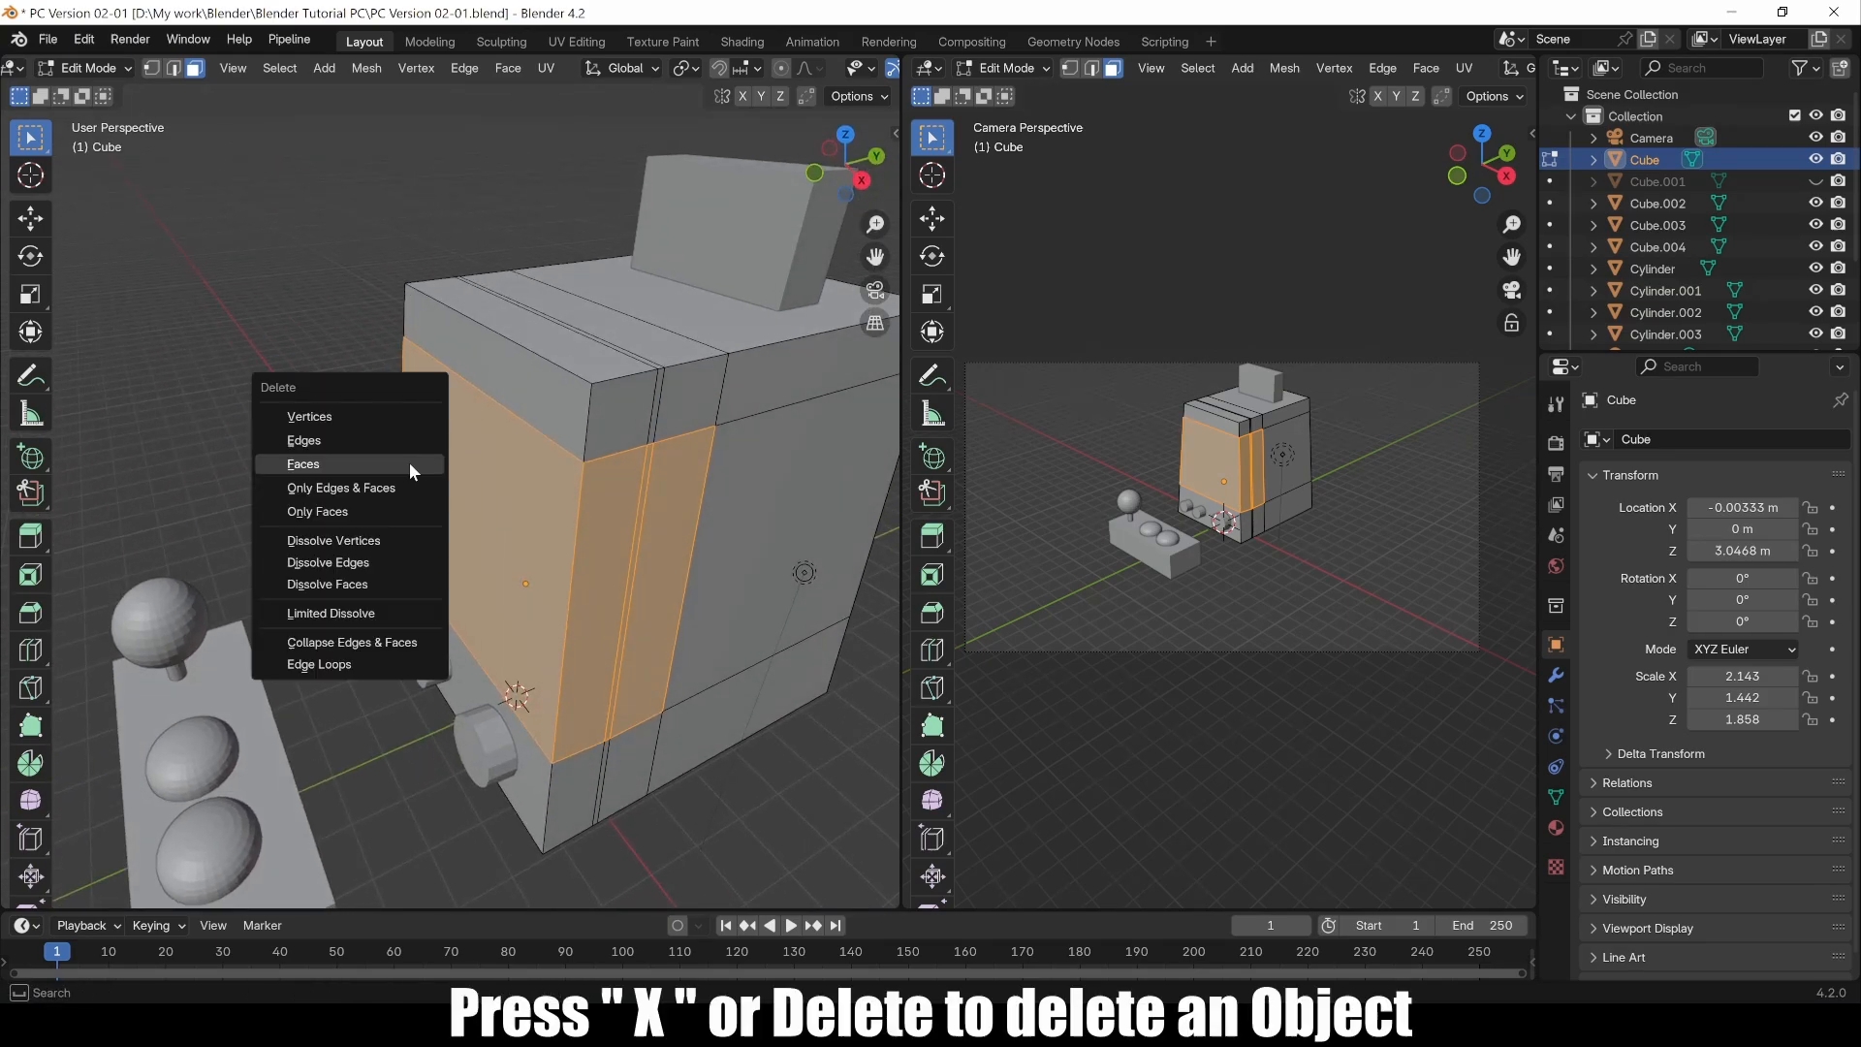
{"action": "left_click", "coordinate": [327, 463]}
Step: In Object Mode, move the small panel Cube.003 up along Z about 3.18 m onto the cabinet top
{"action": "middle_click_drag", "start_coordinate": [546, 559], "coordinate": [558, 473]}
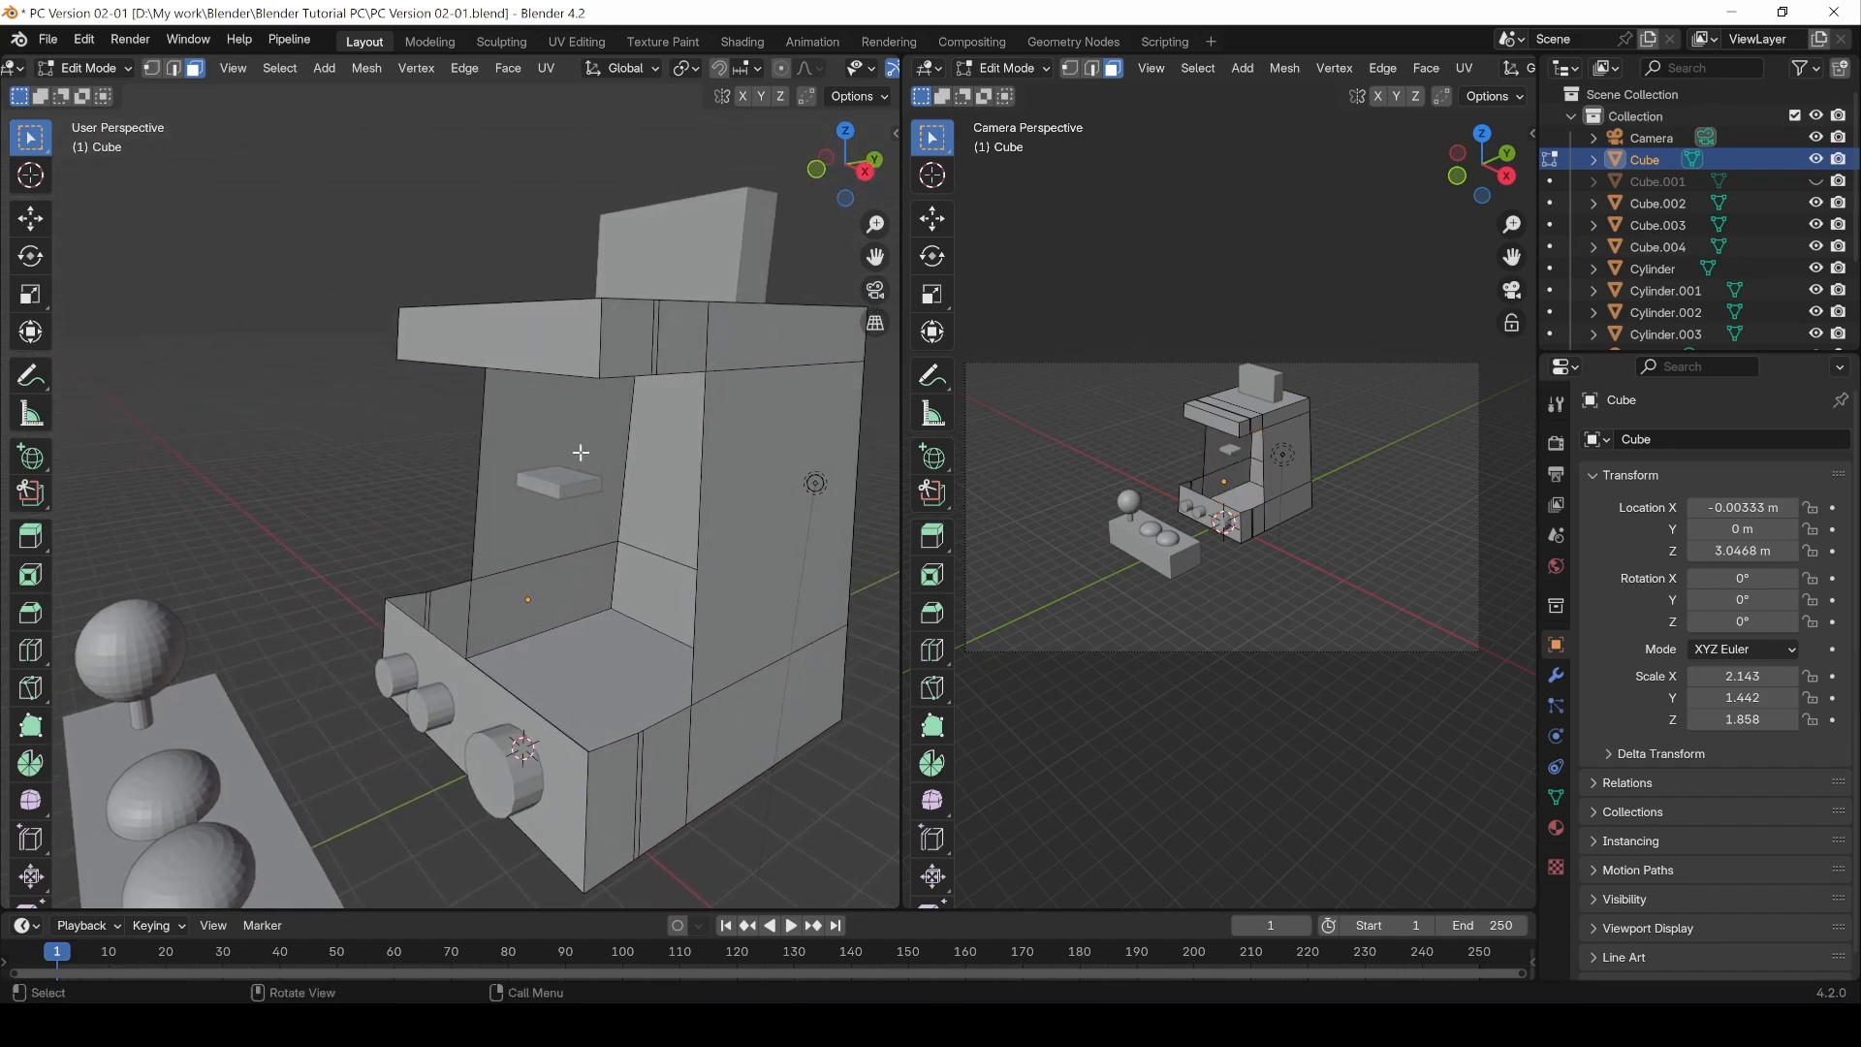
{"action": "key", "text": "Tab"}
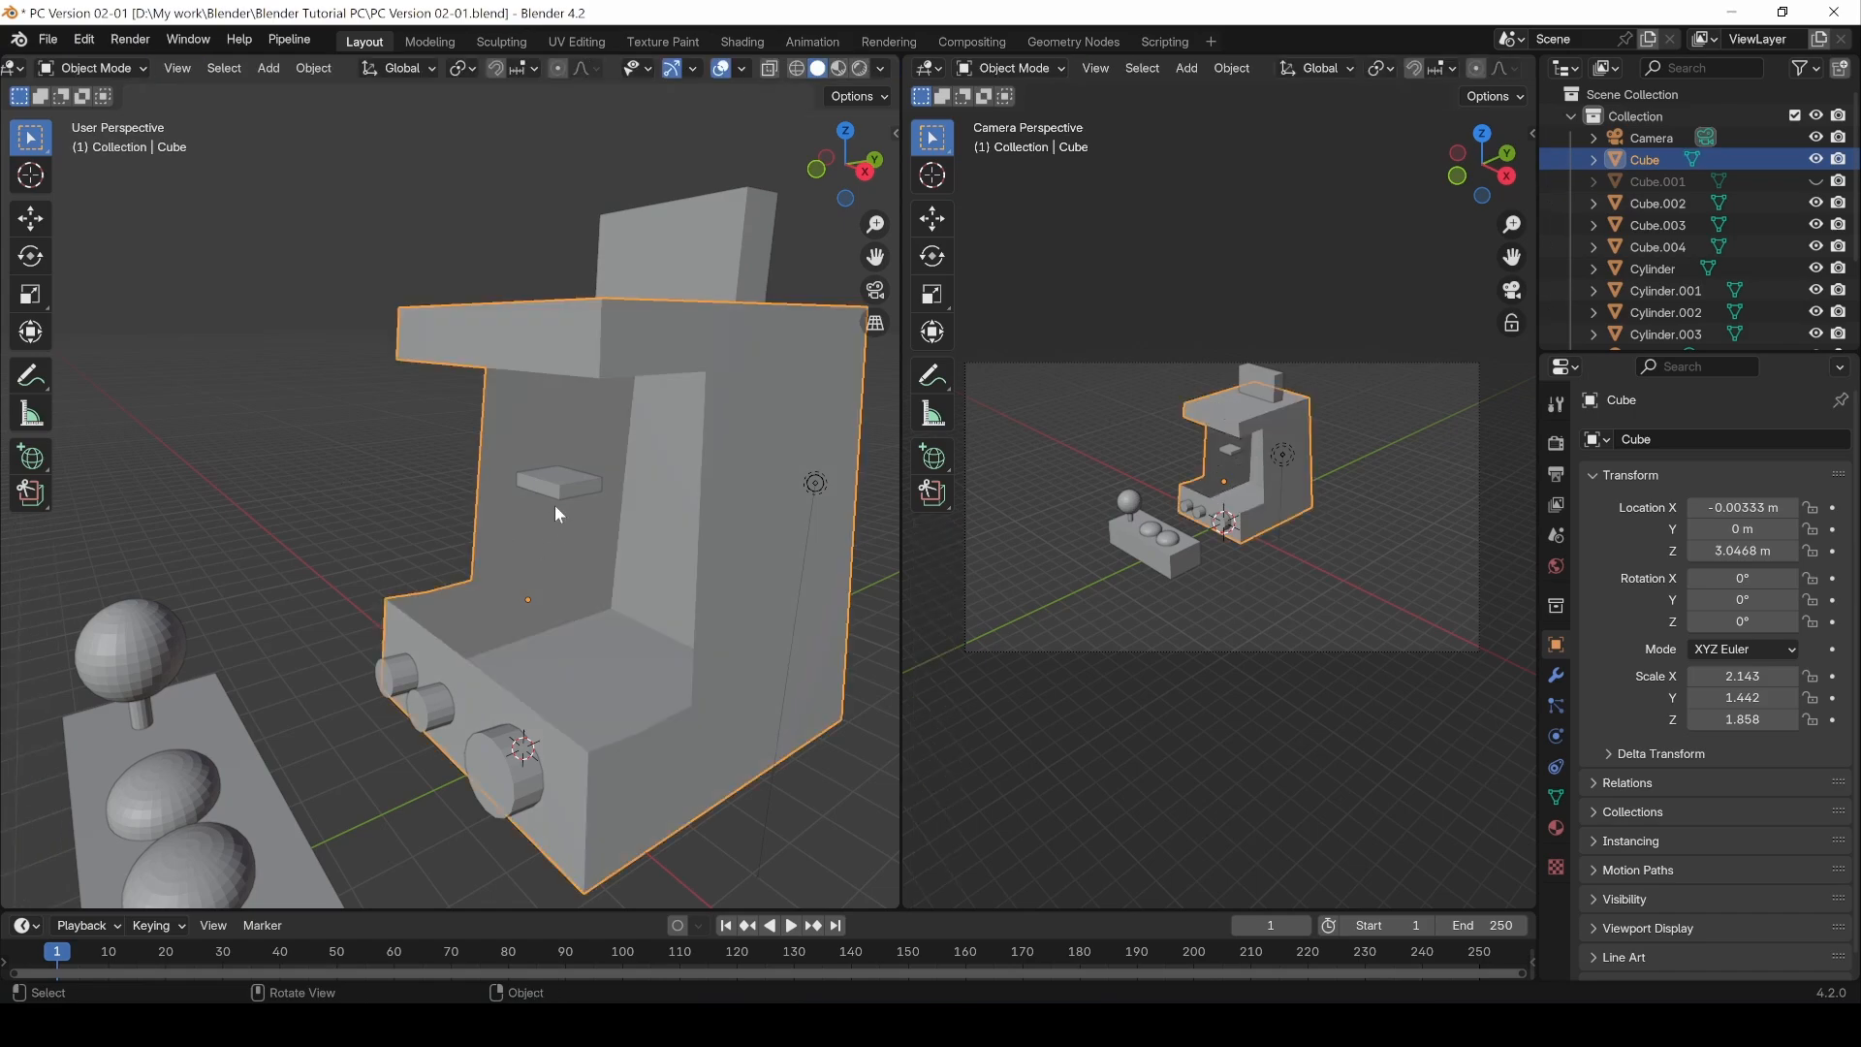
{"action": "left_click", "coordinate": [555, 485]}
{"action": "key", "text": "g"}
{"action": "key", "text": "z"}
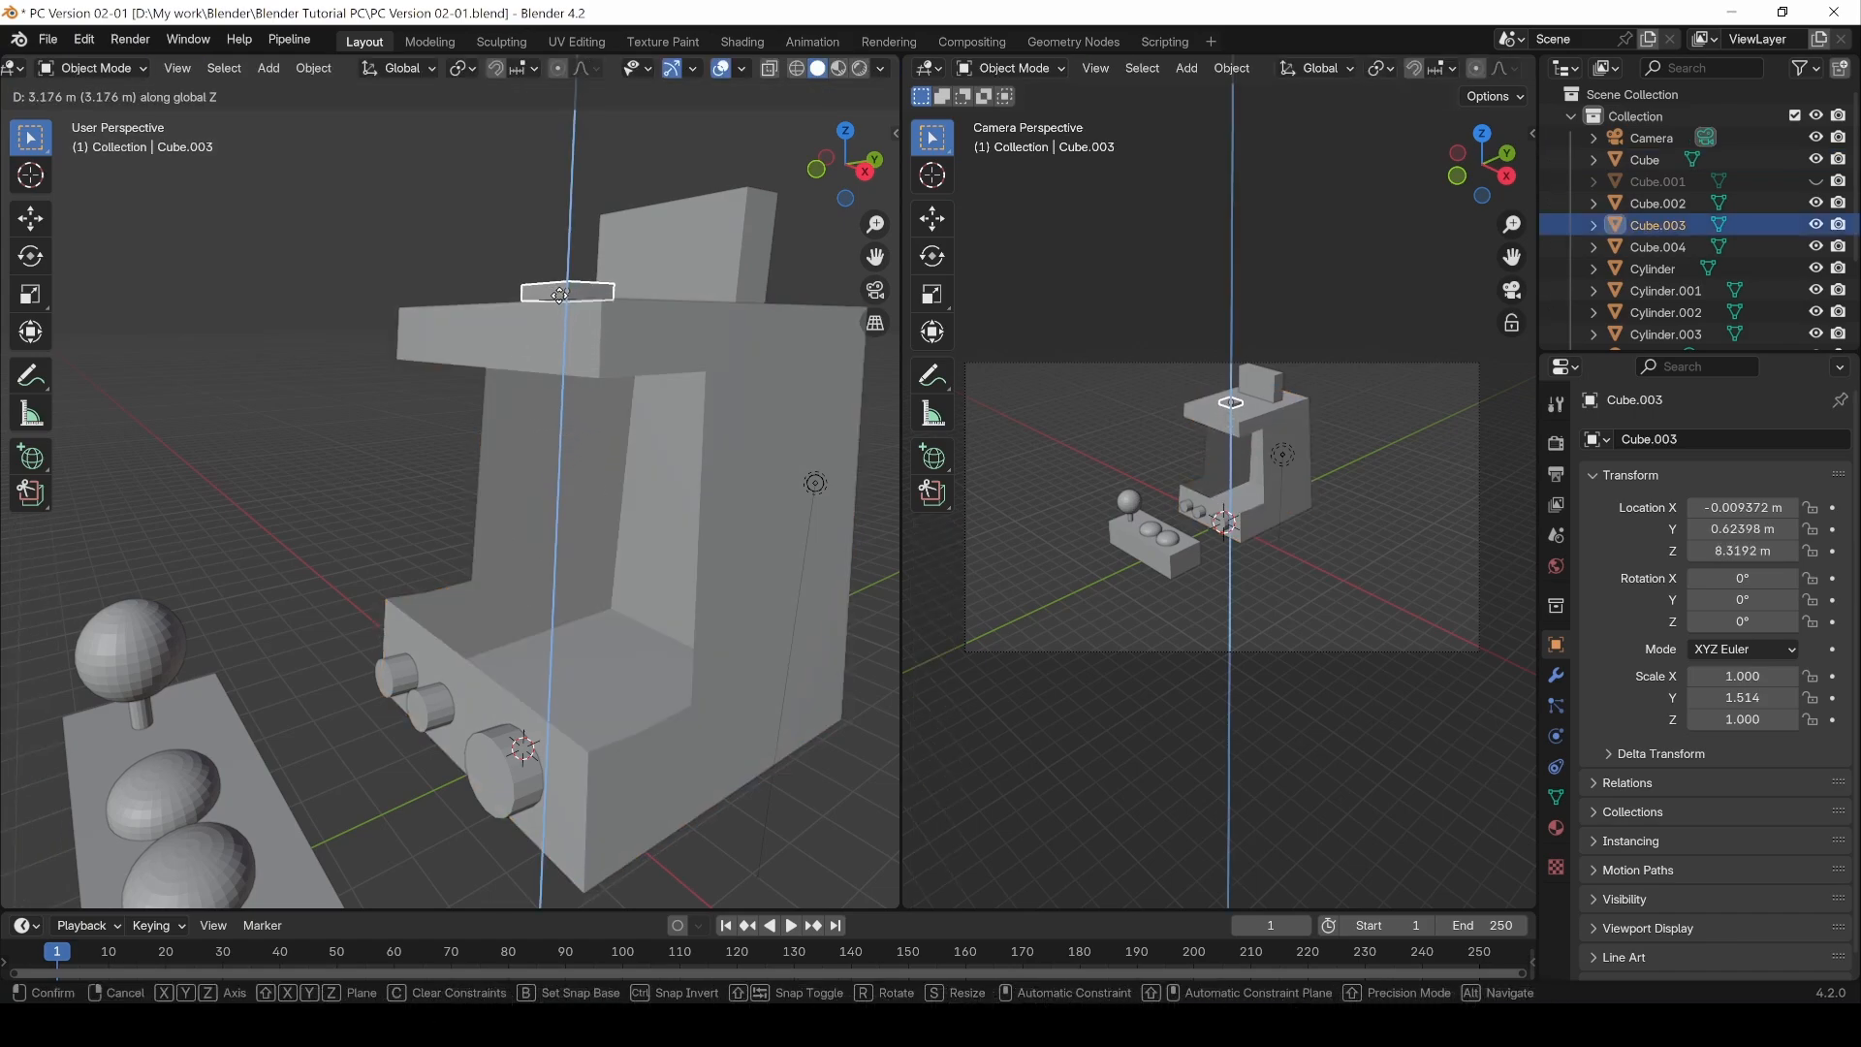
{"action": "left_click", "coordinate": [562, 296]}
Step: Select the Cube in Edit Mode and create a face from the two vertical edges of the front opening
{"action": "key", "text": "alt+a"}
{"action": "left_click", "coordinate": [500, 580]}
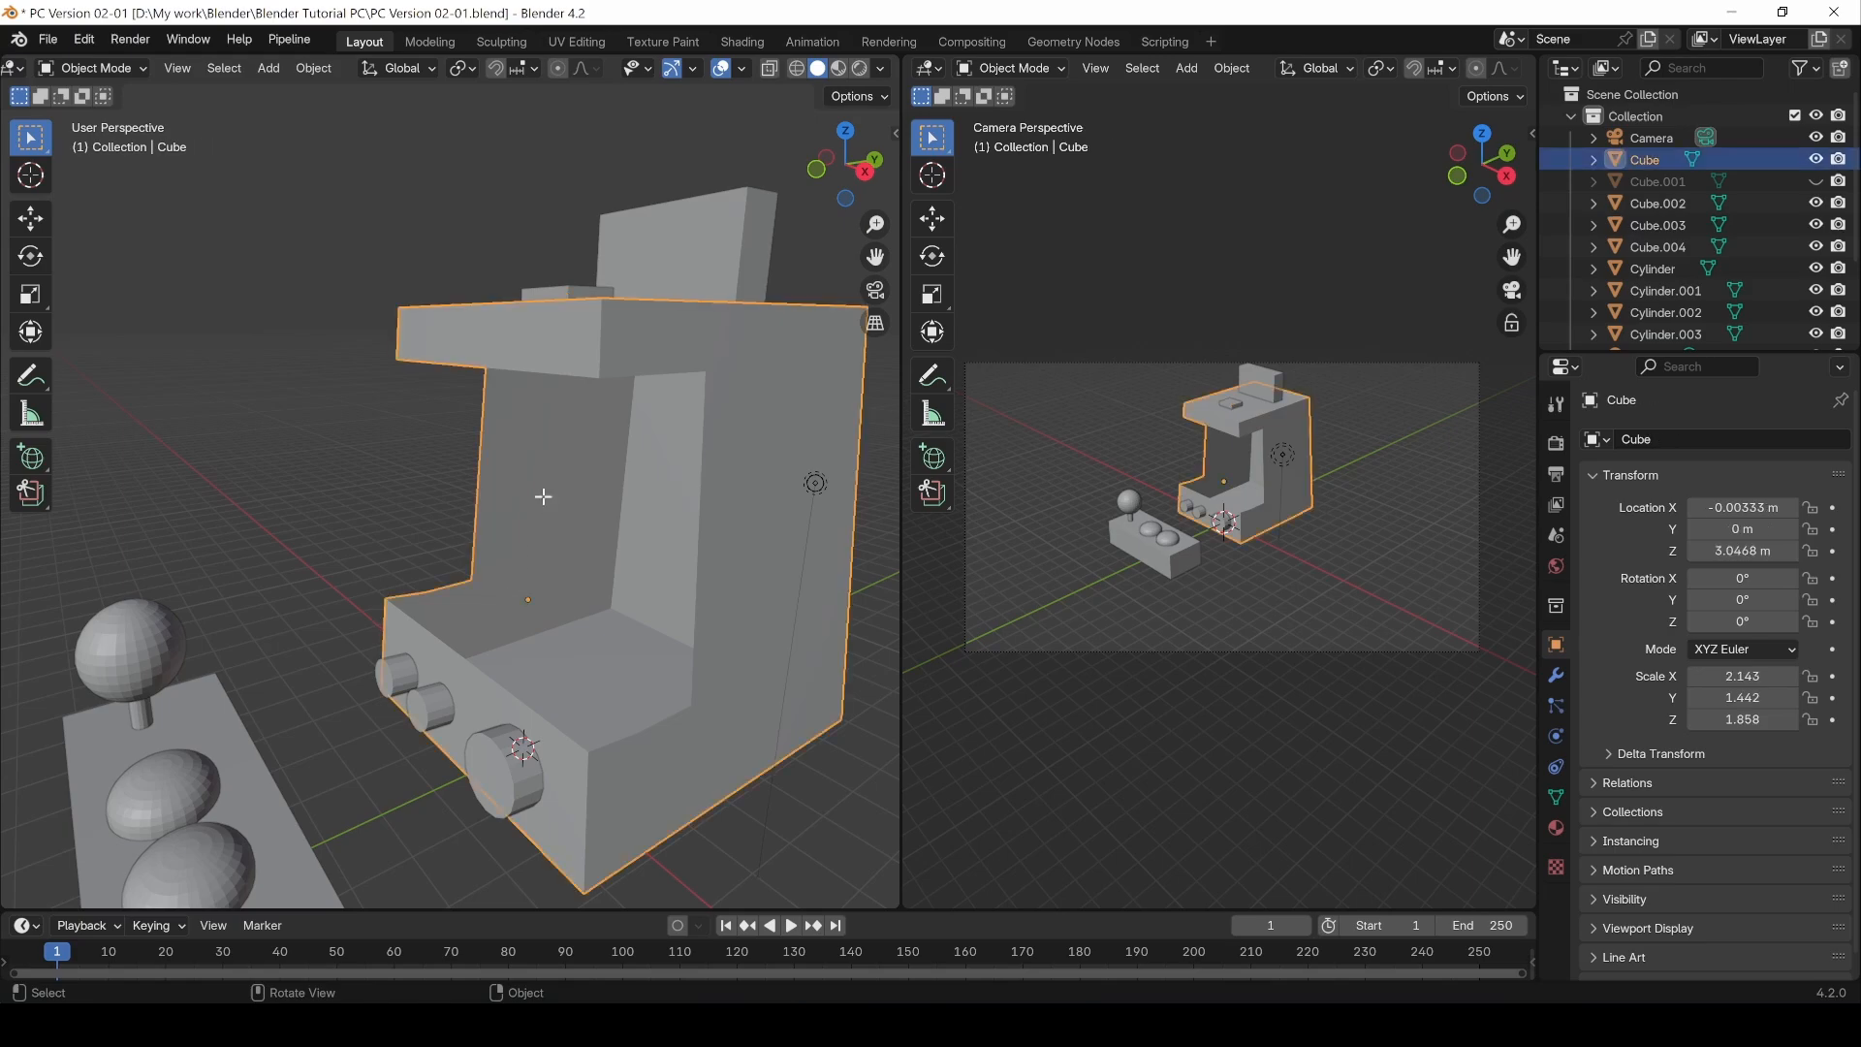
{"action": "key", "text": "Tab"}
{"action": "middle_click_drag", "start_coordinate": [594, 665], "coordinate": [539, 528]}
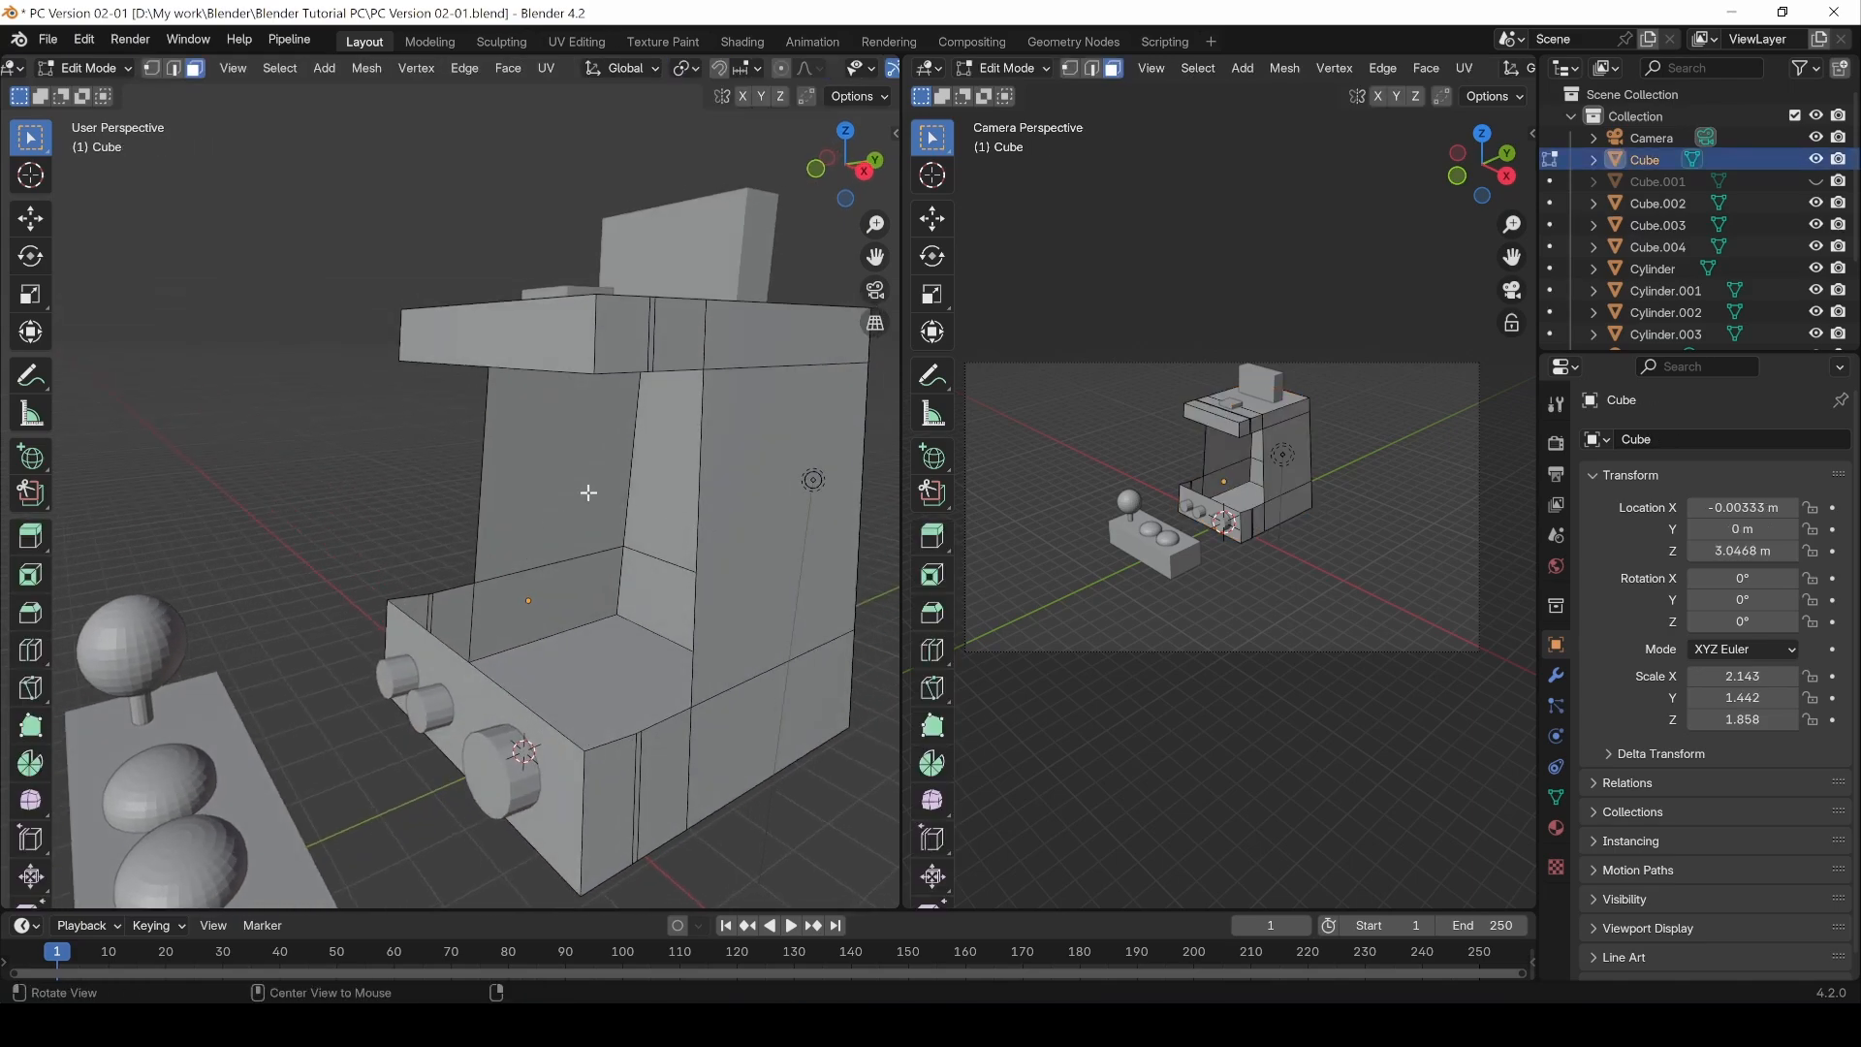
{"action": "mouse_move", "coordinate": [434, 495]}
{"action": "middle_mouse_down"}
{"action": "mouse_move", "coordinate": [427, 415]}
{"action": "mouse_move", "coordinate": [452, 498]}
{"action": "middle_mouse_up"}
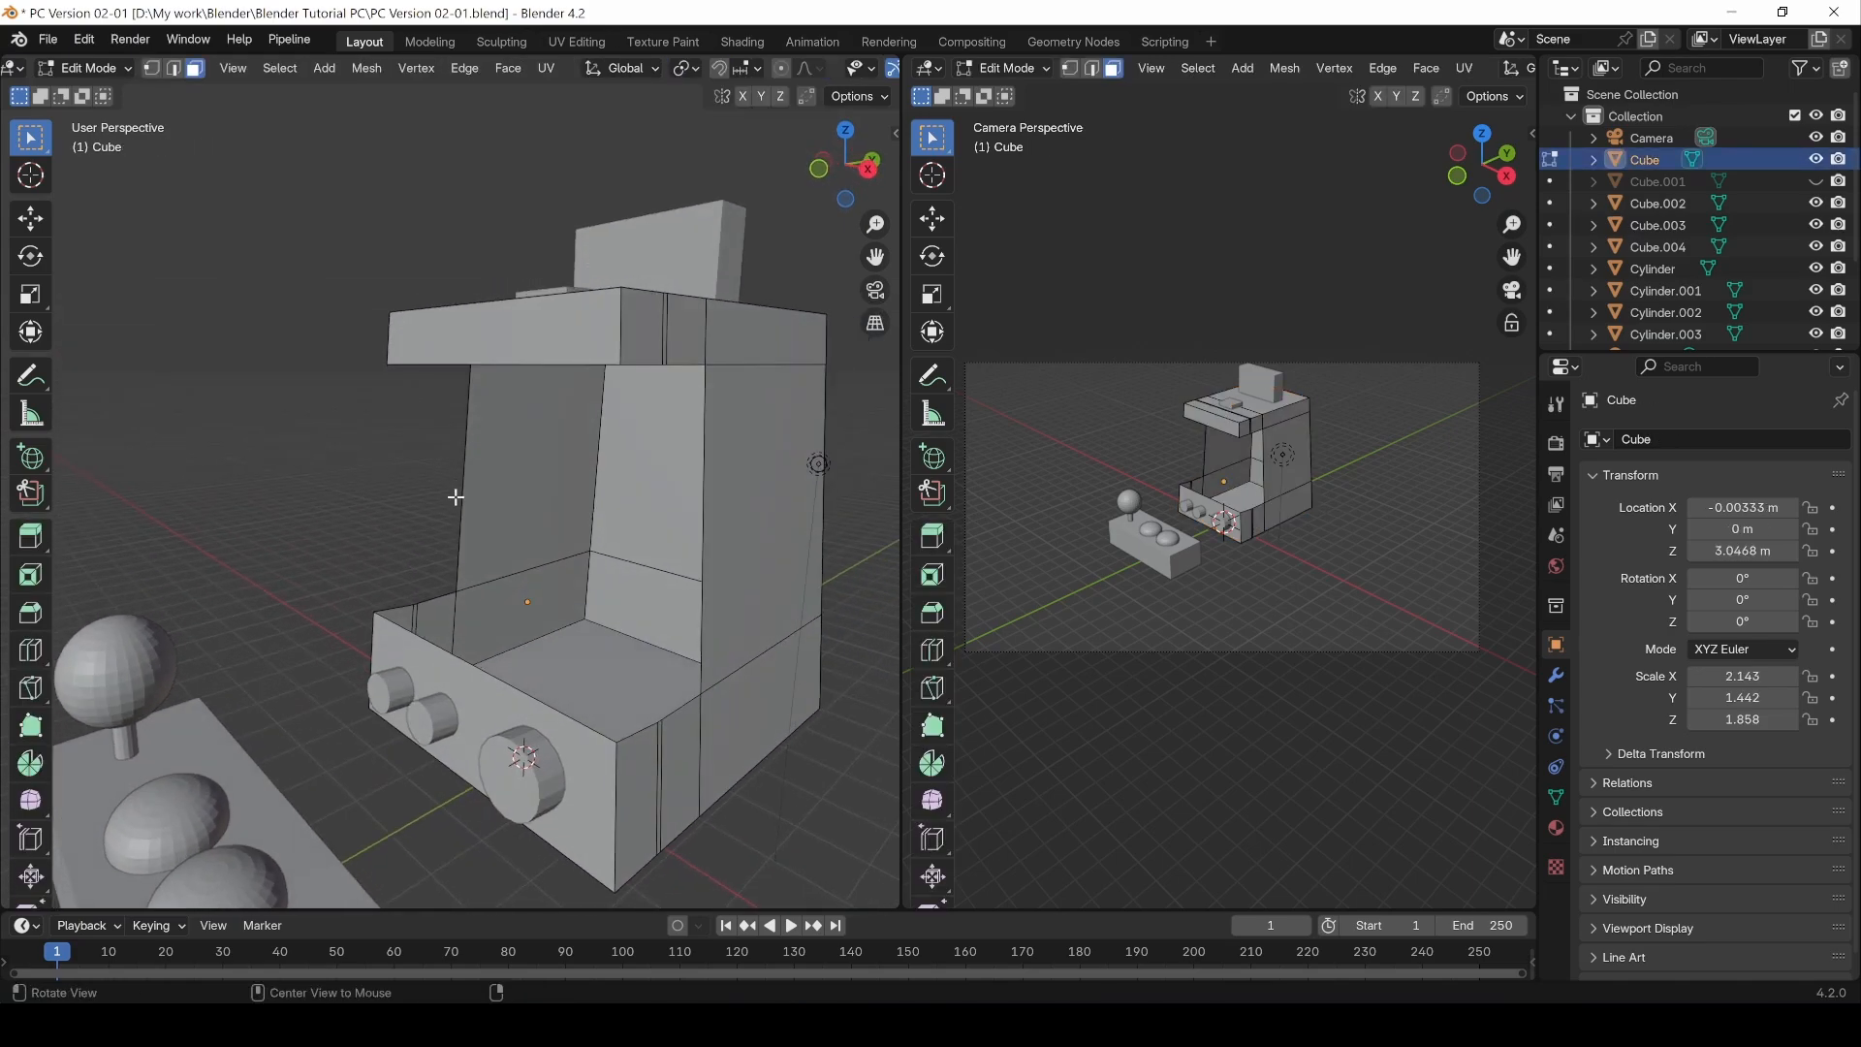
{"action": "left_click", "coordinate": [173, 69]}
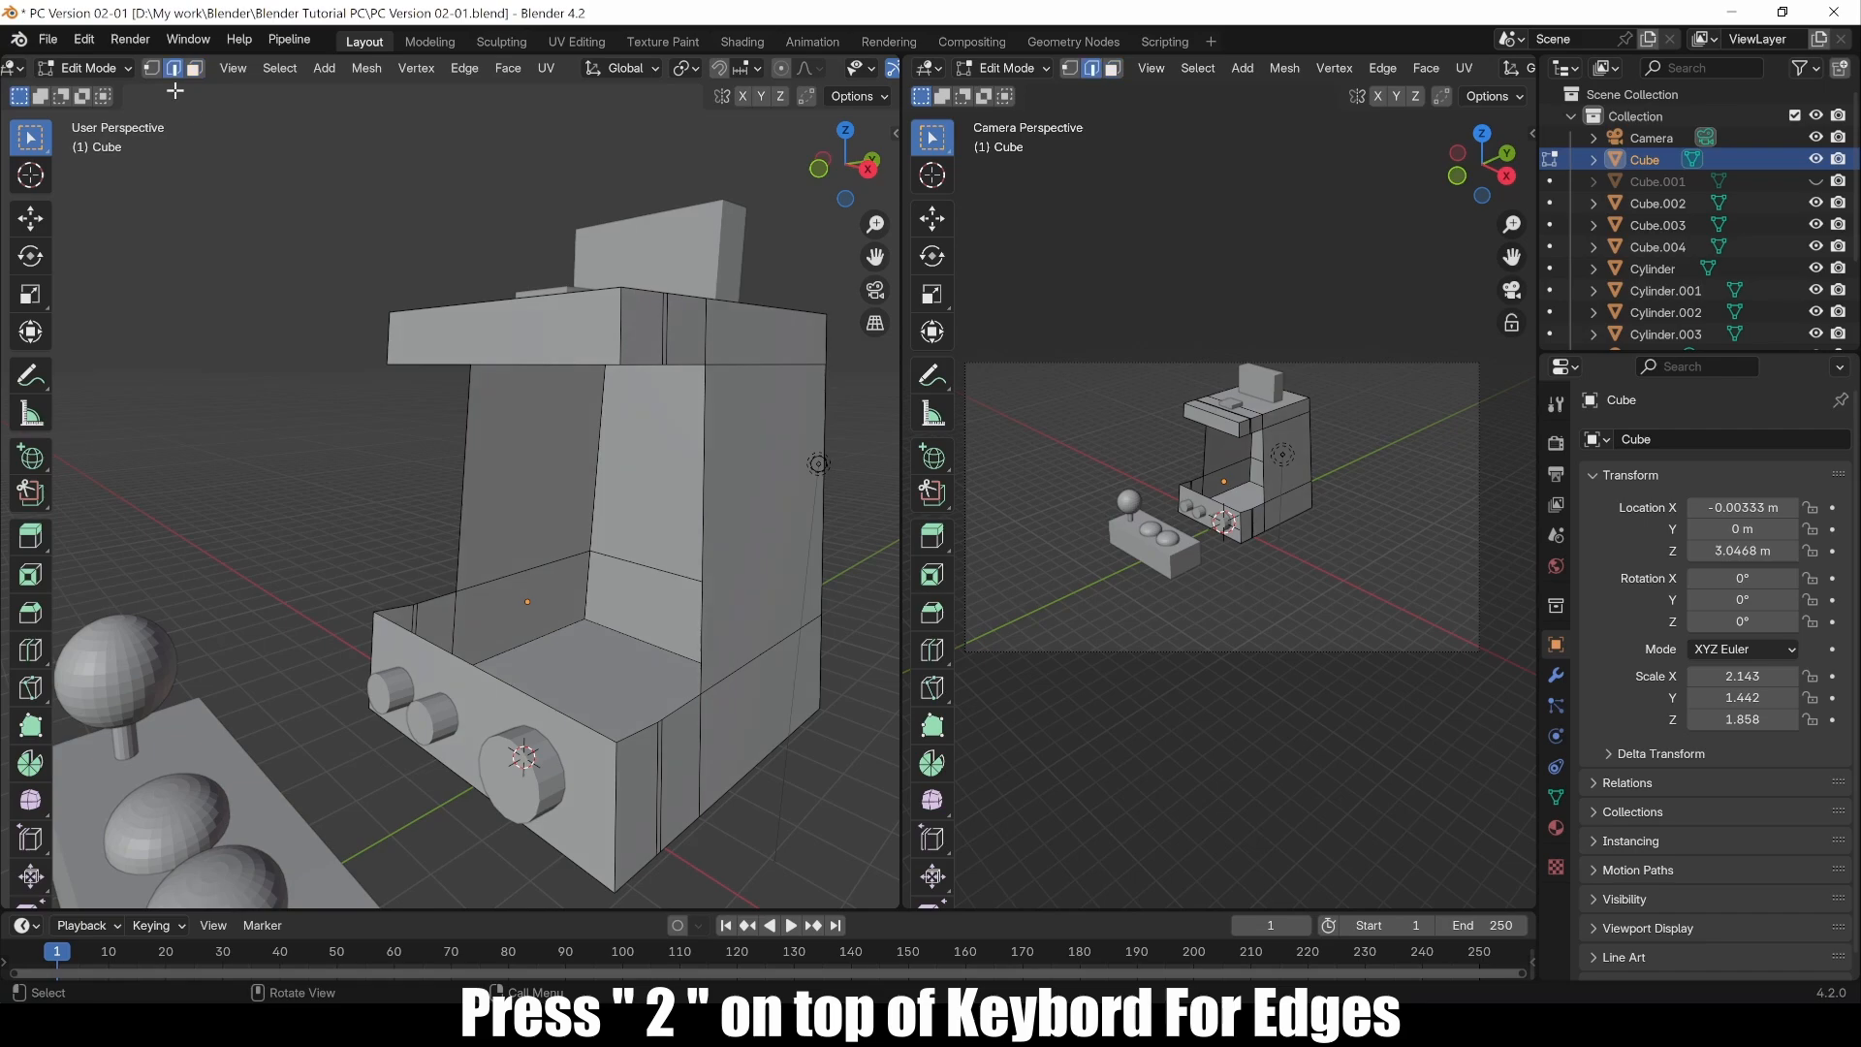
{"action": "left_click", "coordinate": [463, 480], "text": "shift"}
{"action": "left_click", "coordinate": [697, 536], "text": "shift"}
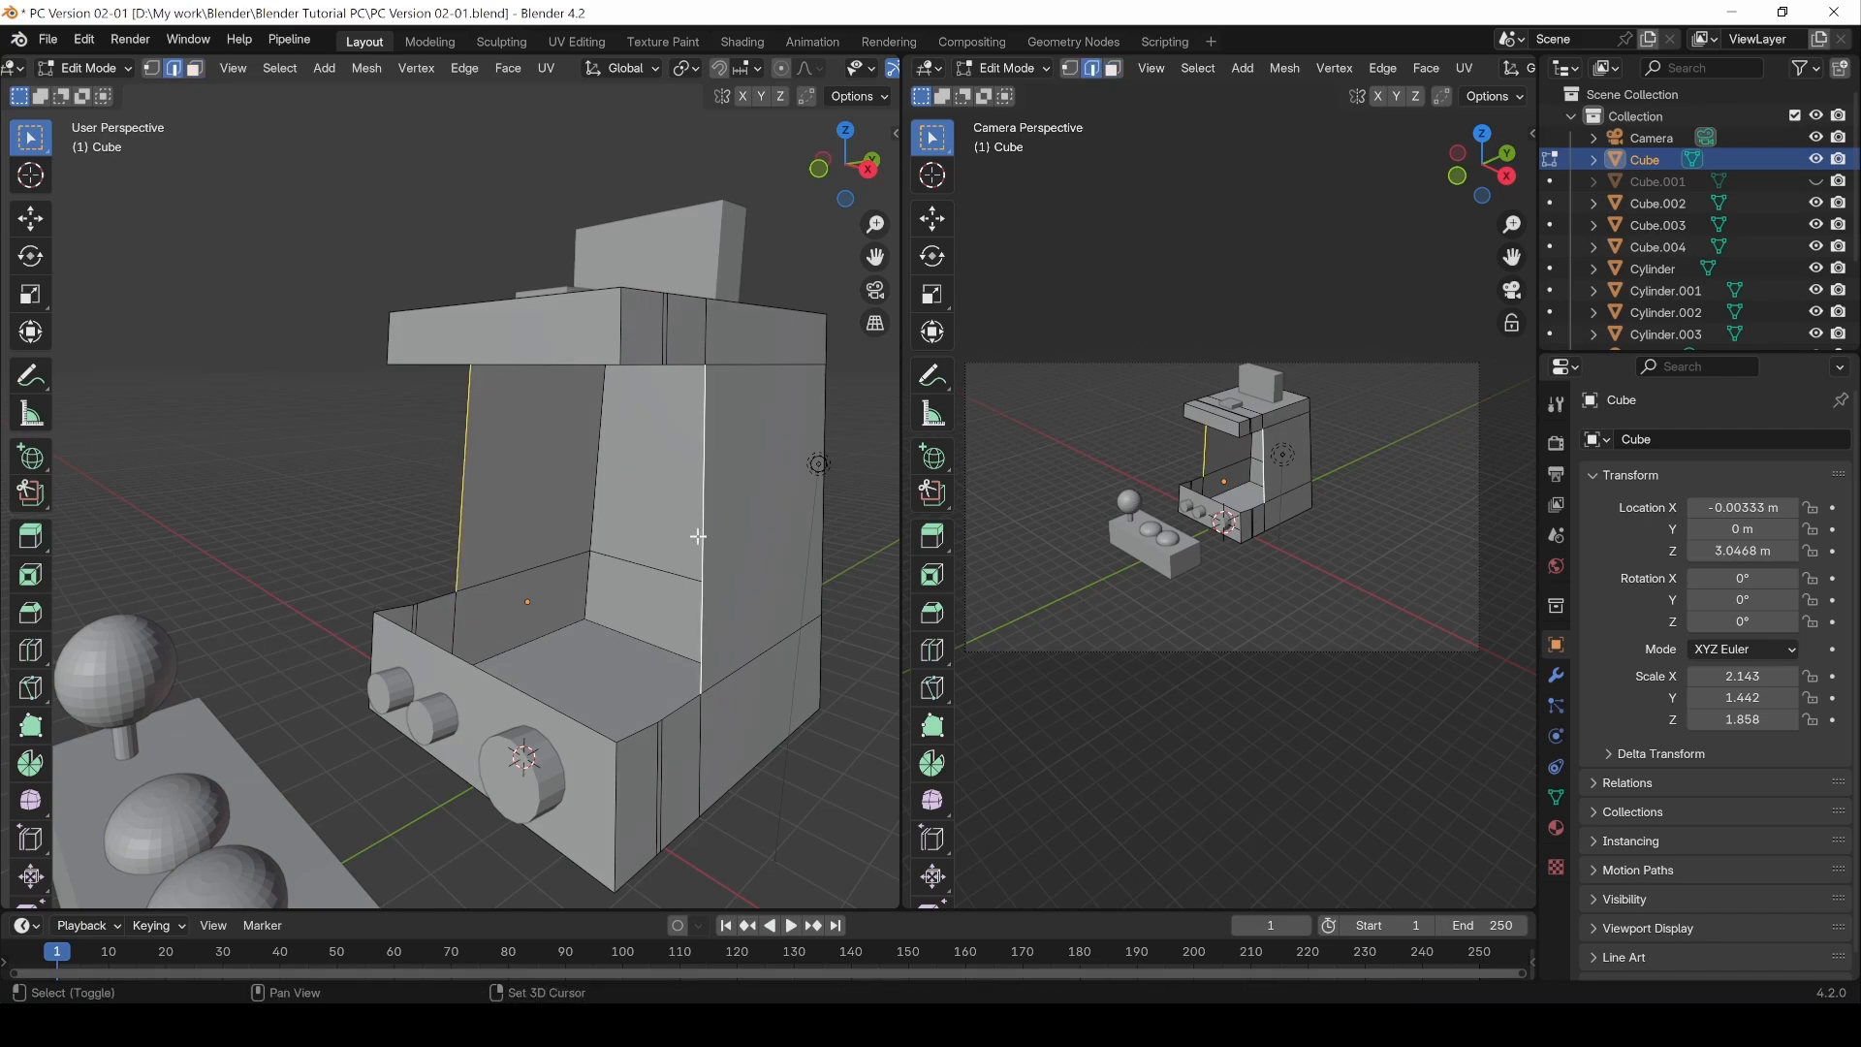
{"action": "right_click", "coordinate": [461, 497]}
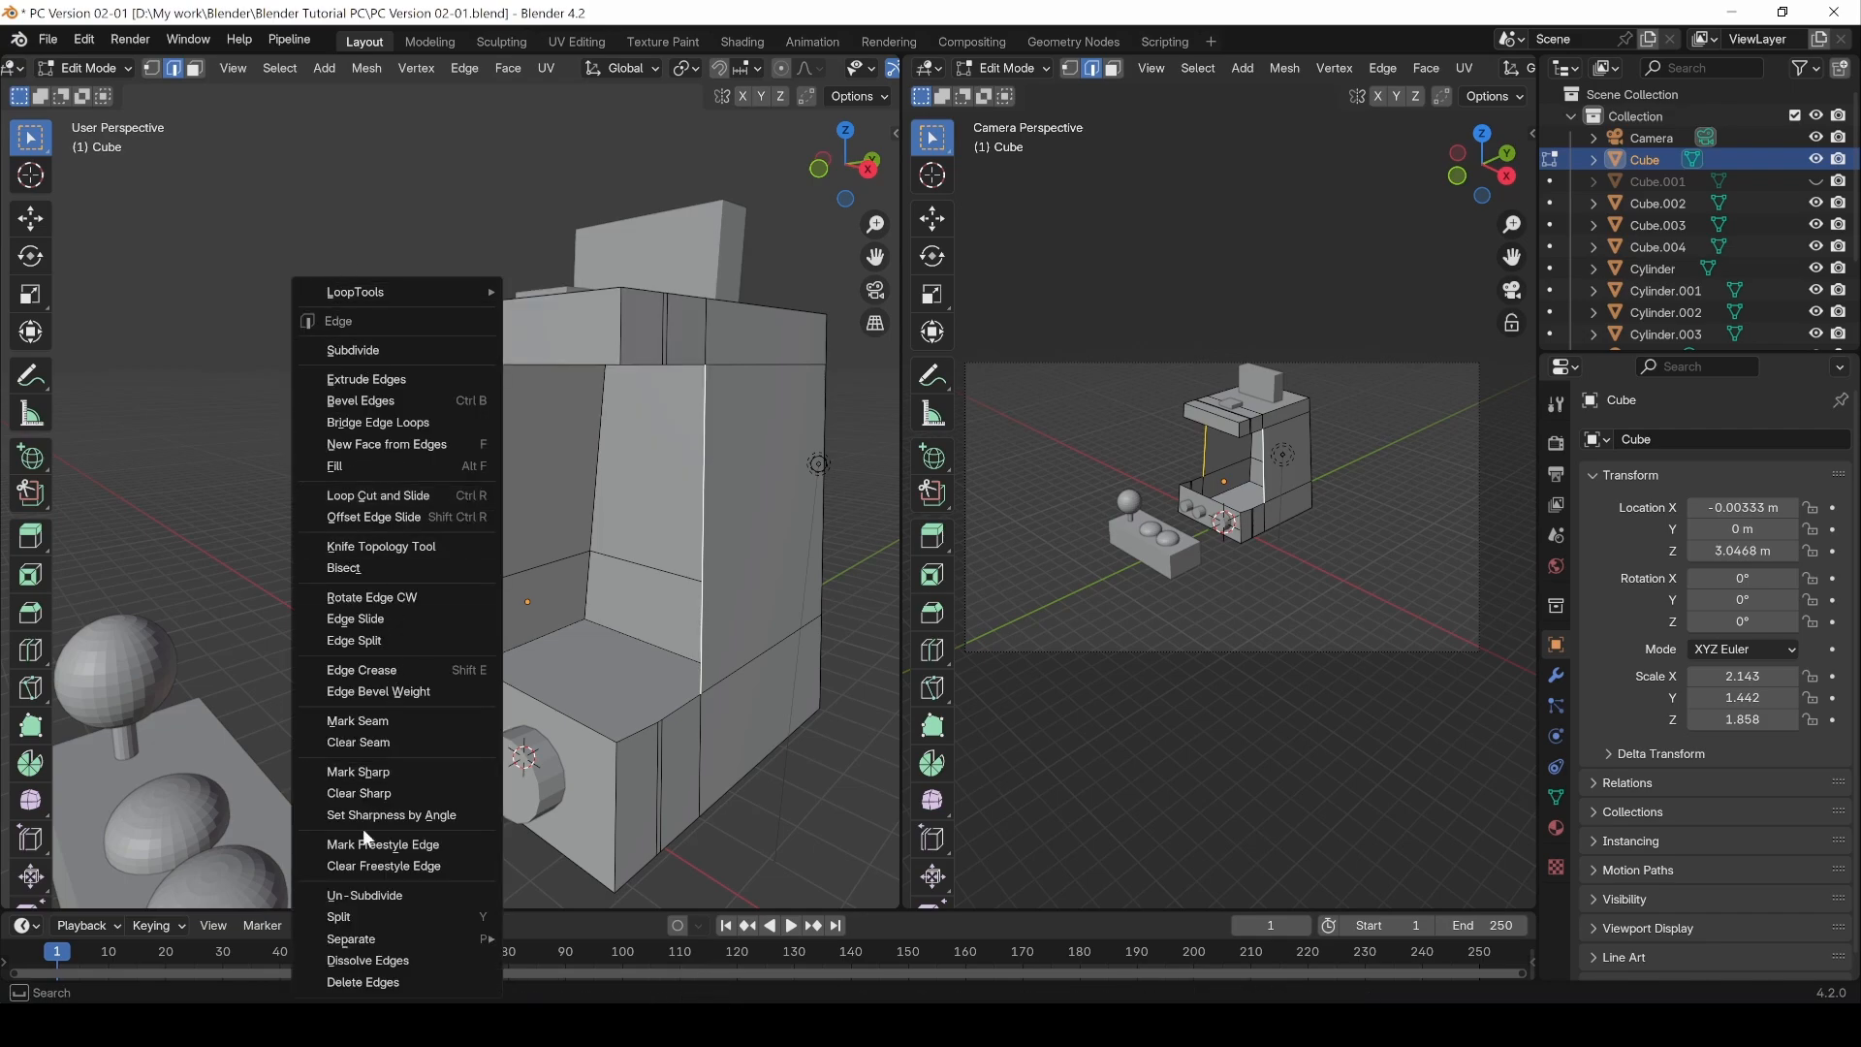
{"action": "left_click", "coordinate": [469, 77]}
{"action": "mouse_move", "coordinate": [502, 77]}
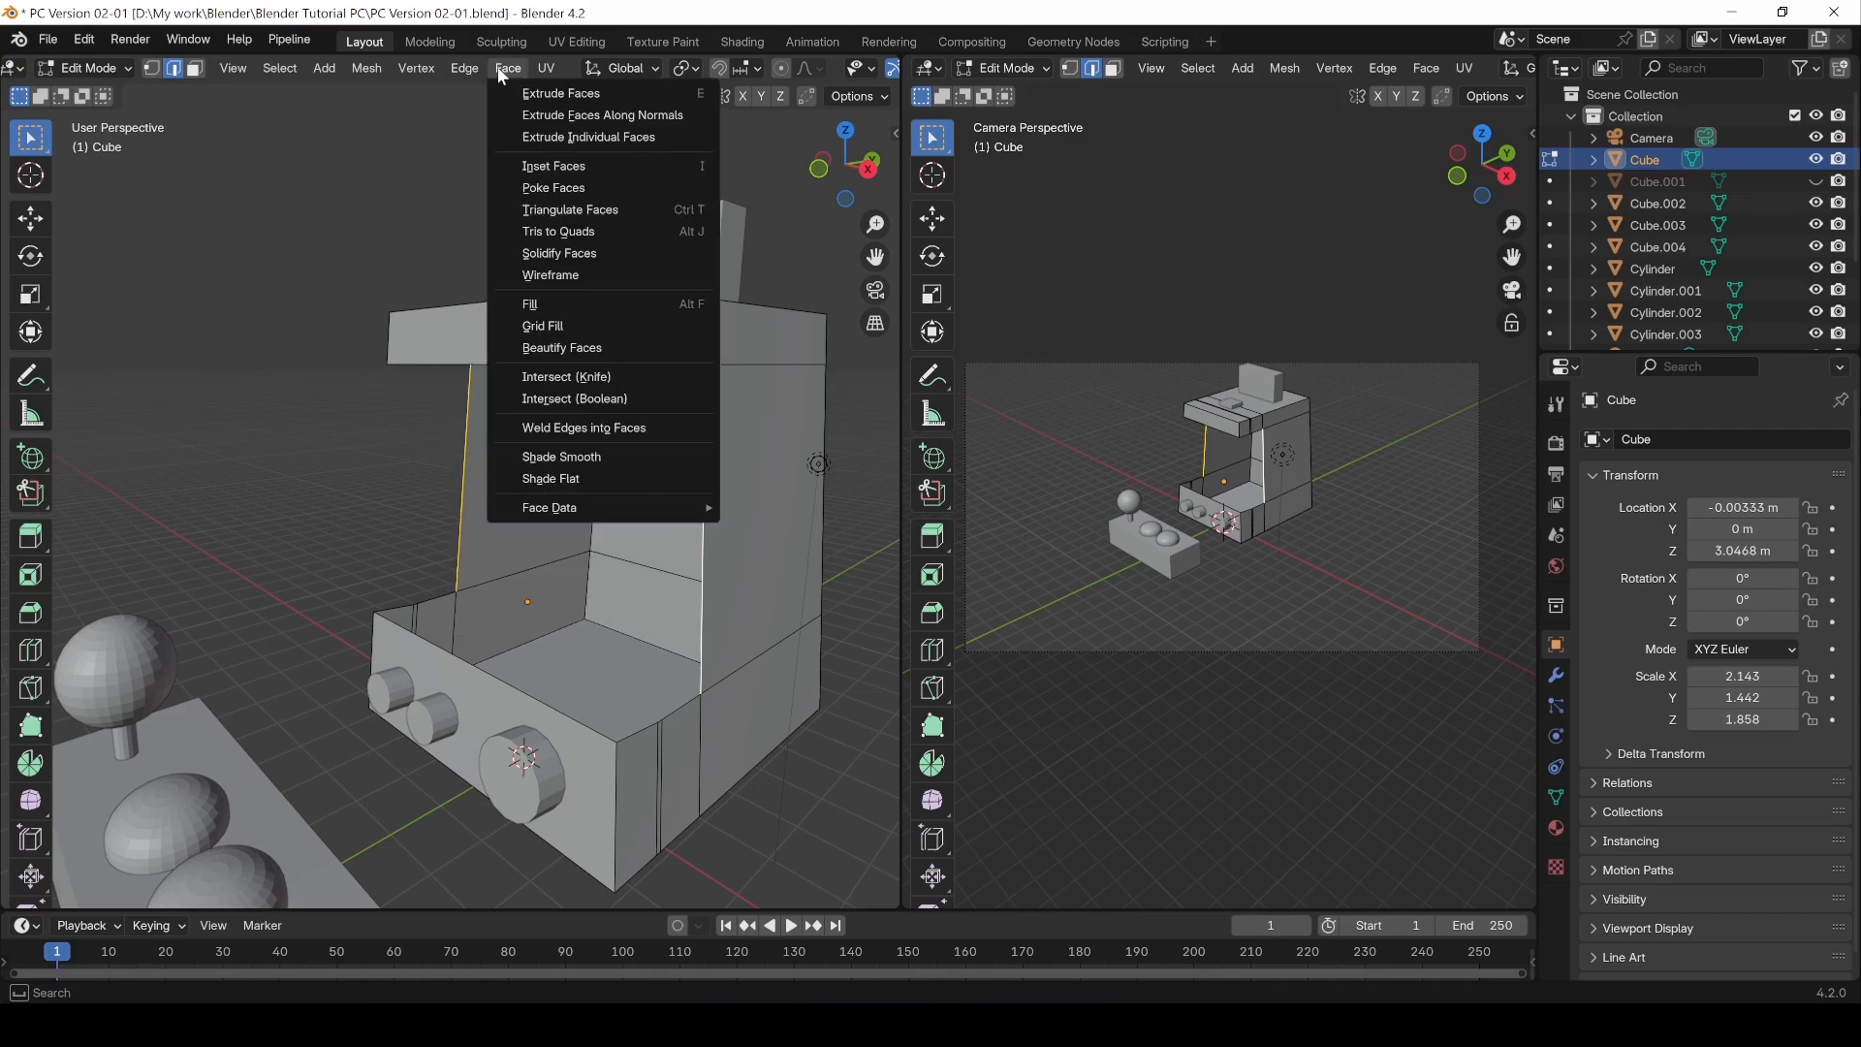
{"action": "mouse_move", "coordinate": [430, 77]}
{"action": "right_click", "coordinate": [329, 458]}
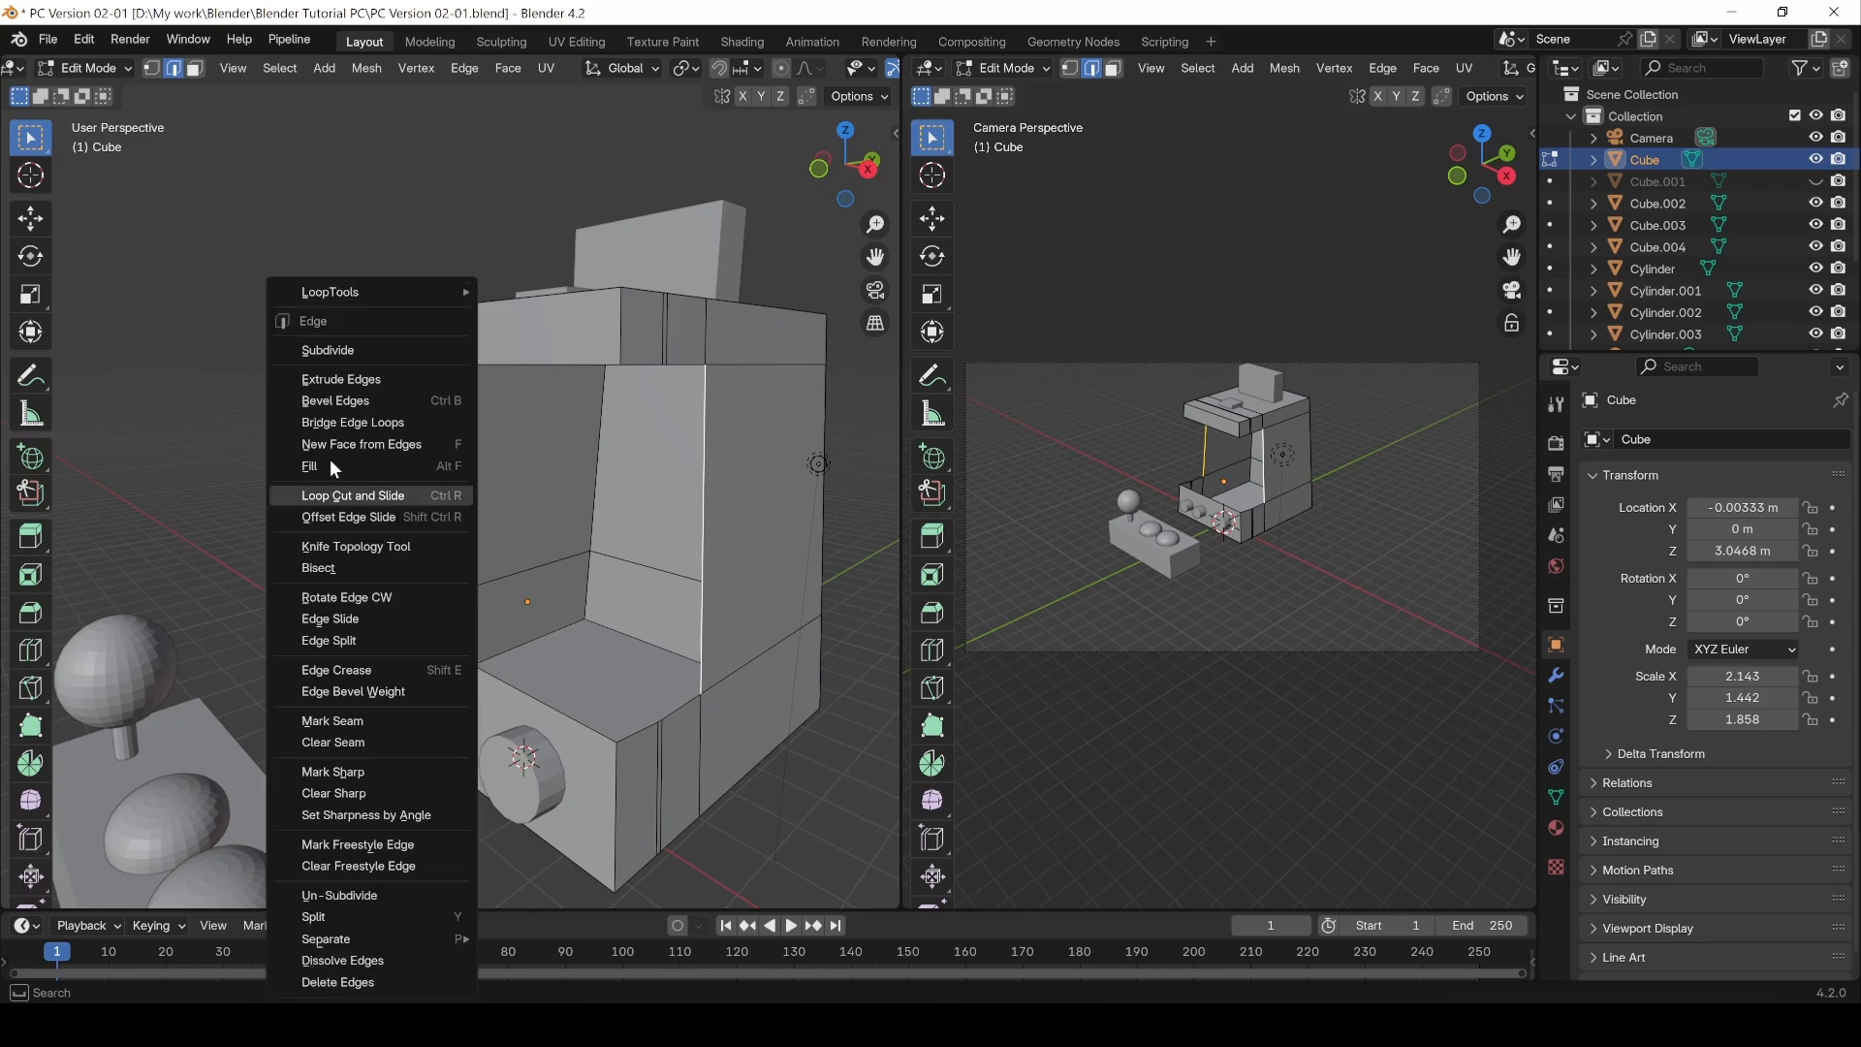
{"action": "right_click", "coordinate": [467, 521]}
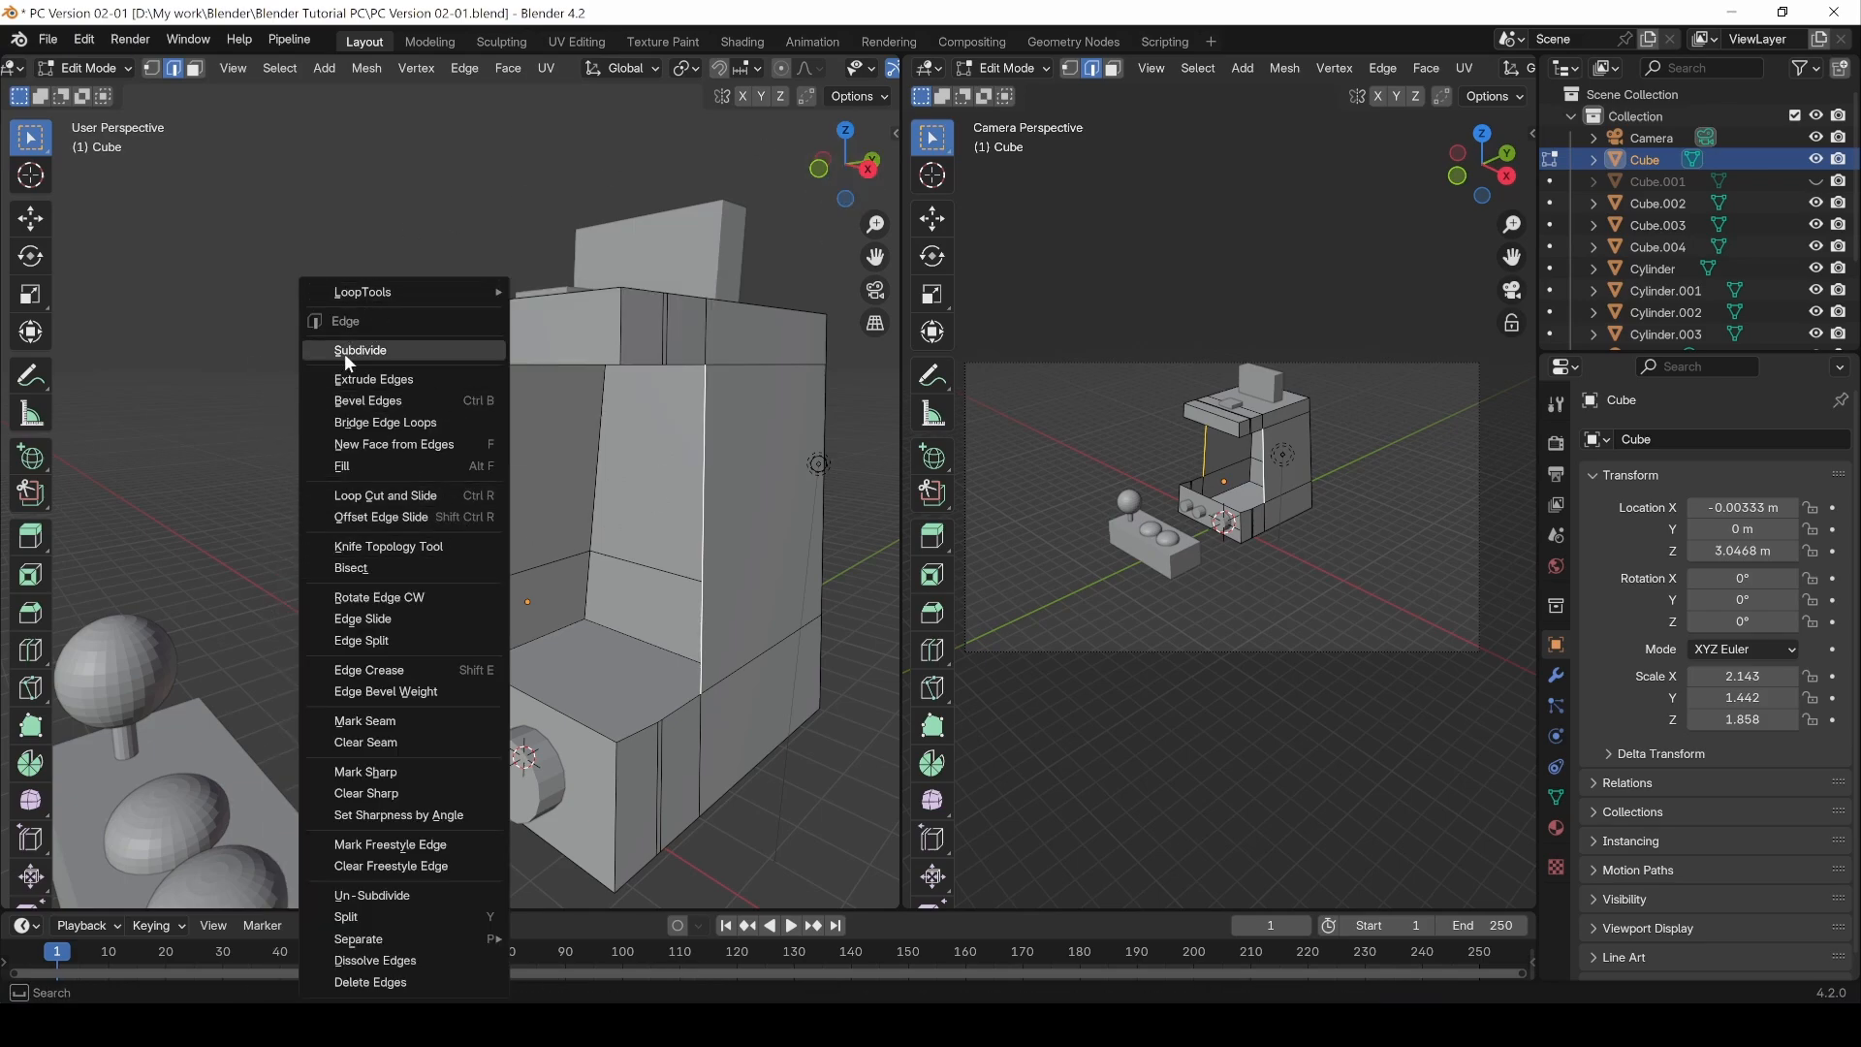
{"action": "left_click", "coordinate": [417, 448]}
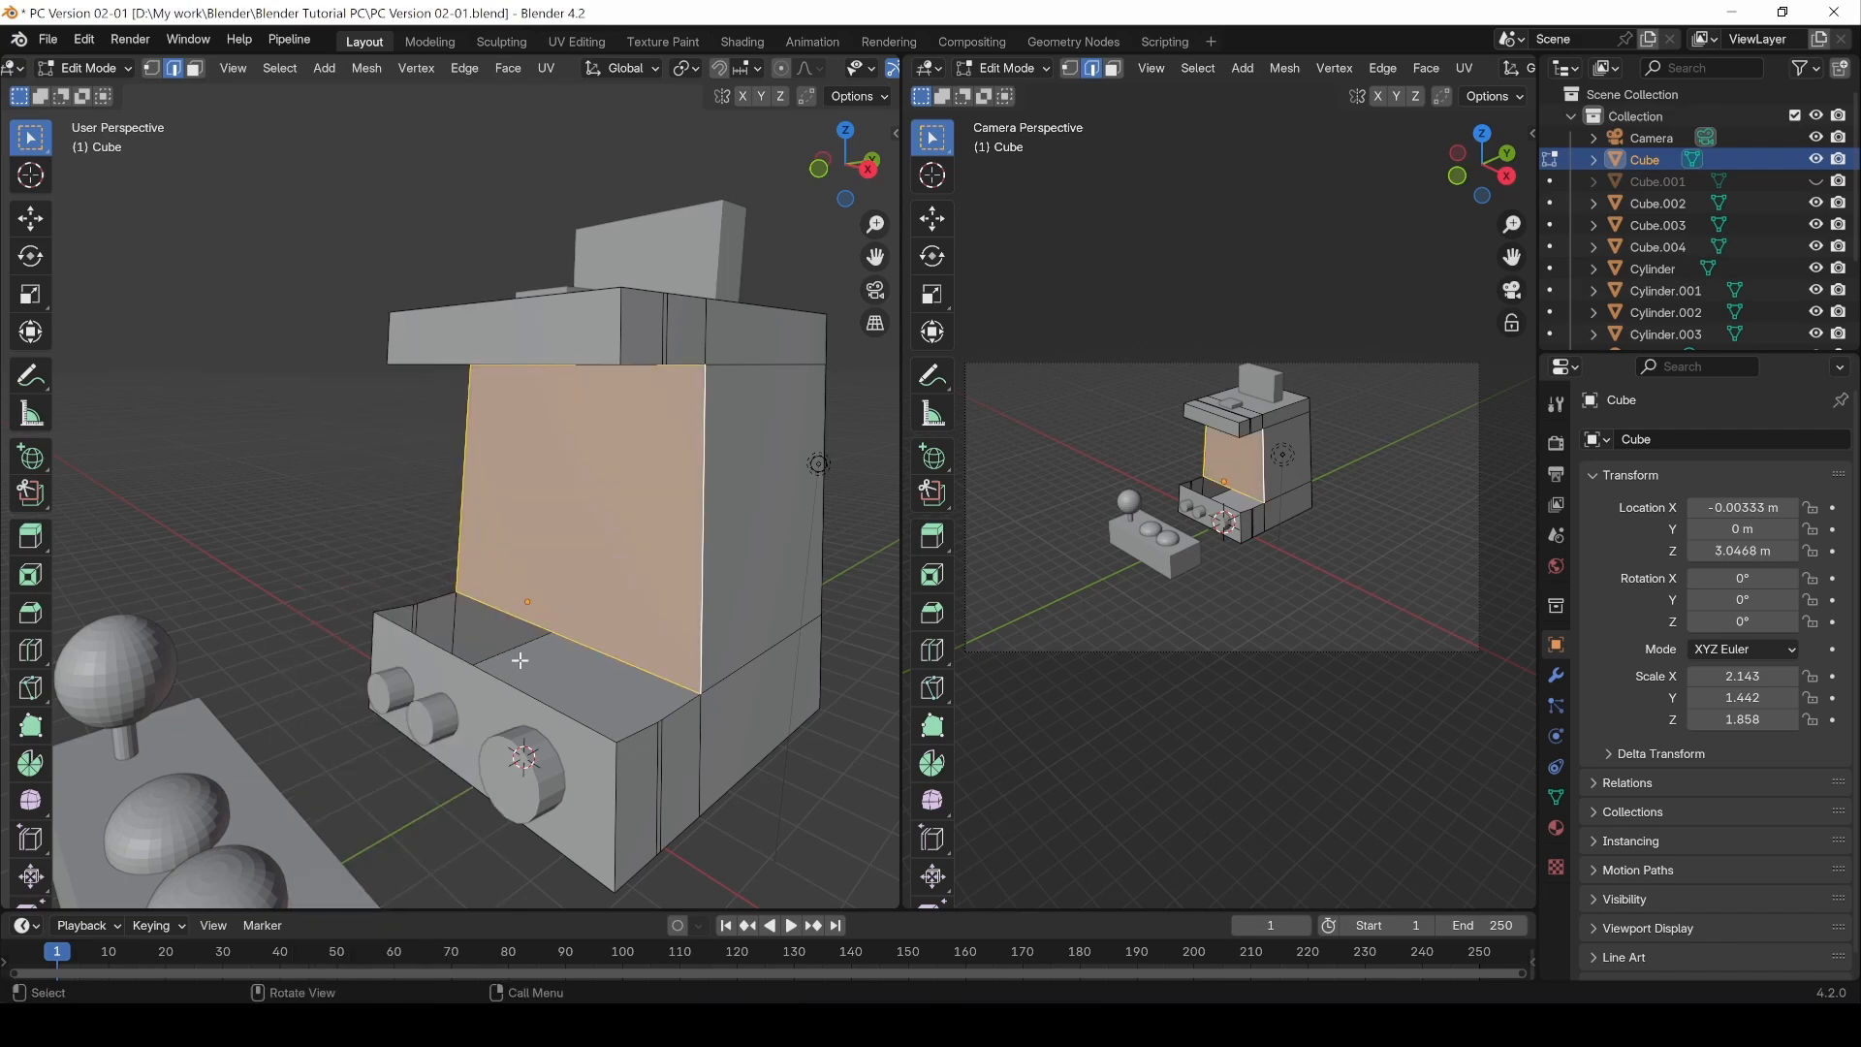
Step: Select the two lower edges of the control-panel opening and create a new face between them
{"action": "left_click", "coordinate": [677, 706]}
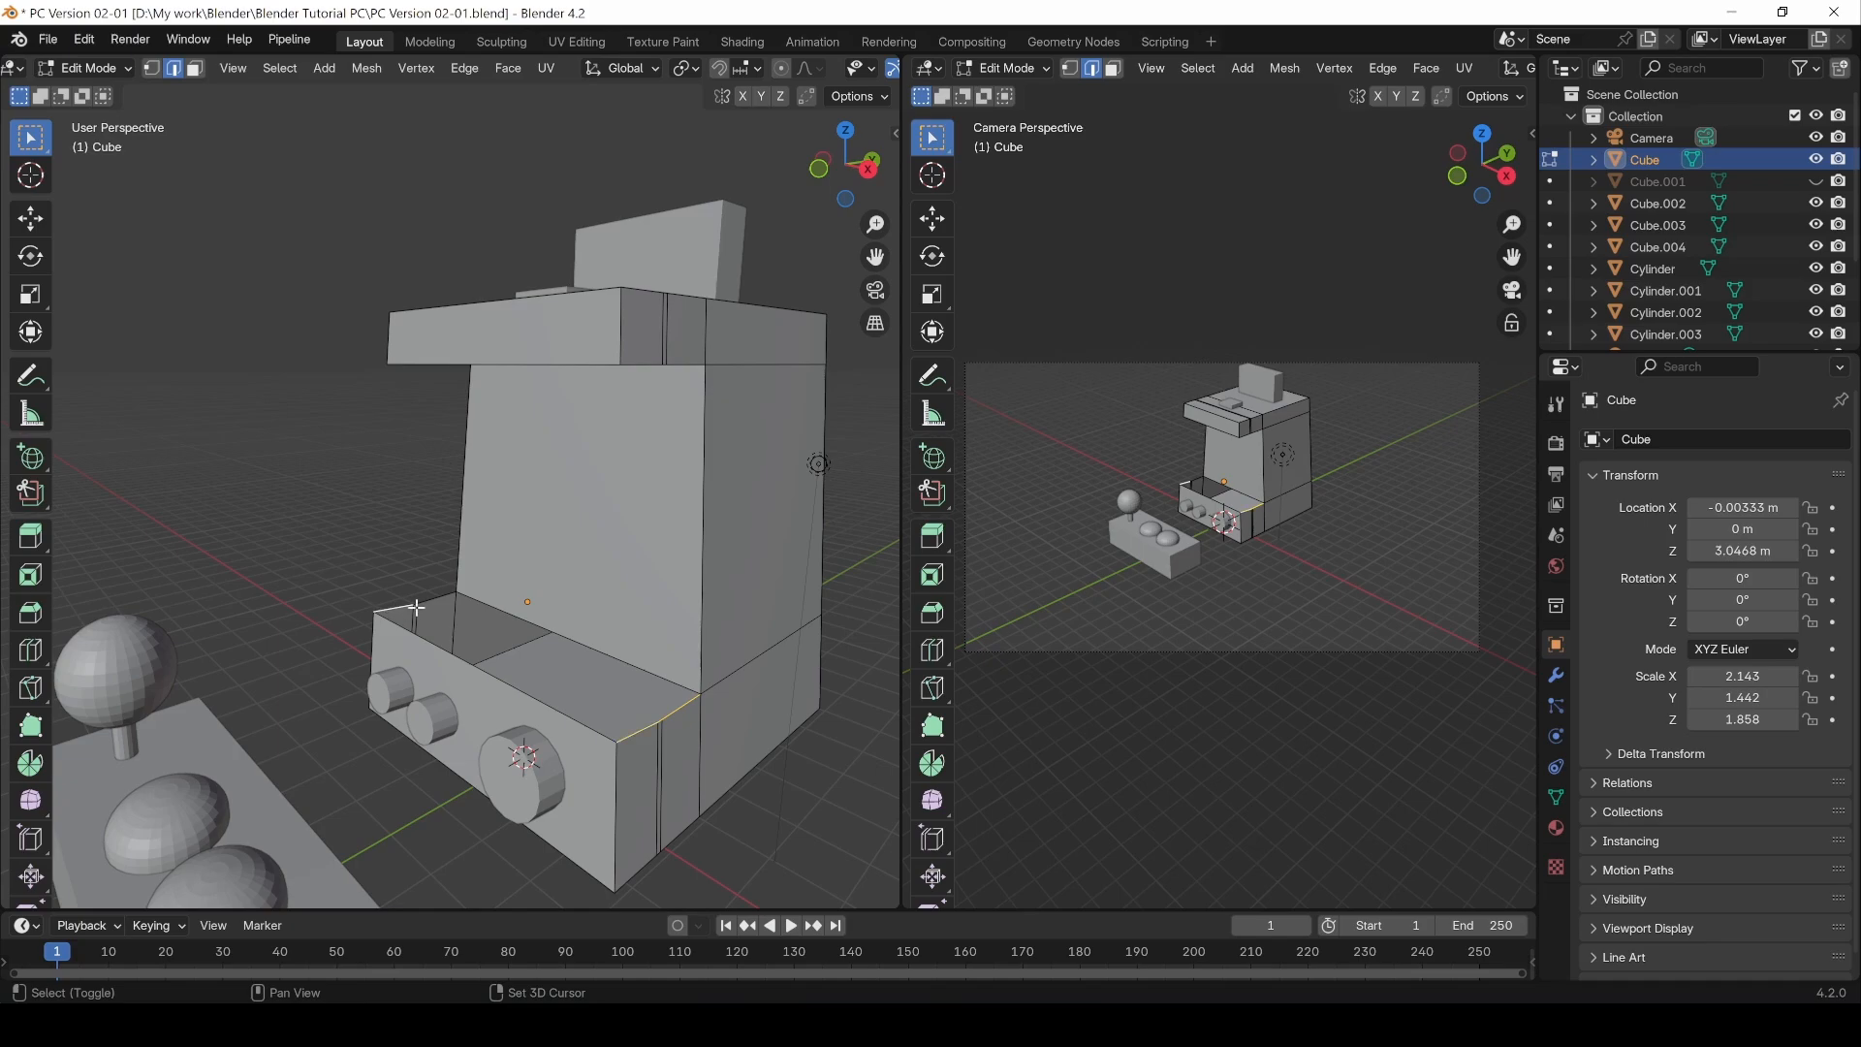
{"action": "scroll", "coordinate": [416, 608], "scroll_direction": "up", "scroll_amount": 3}
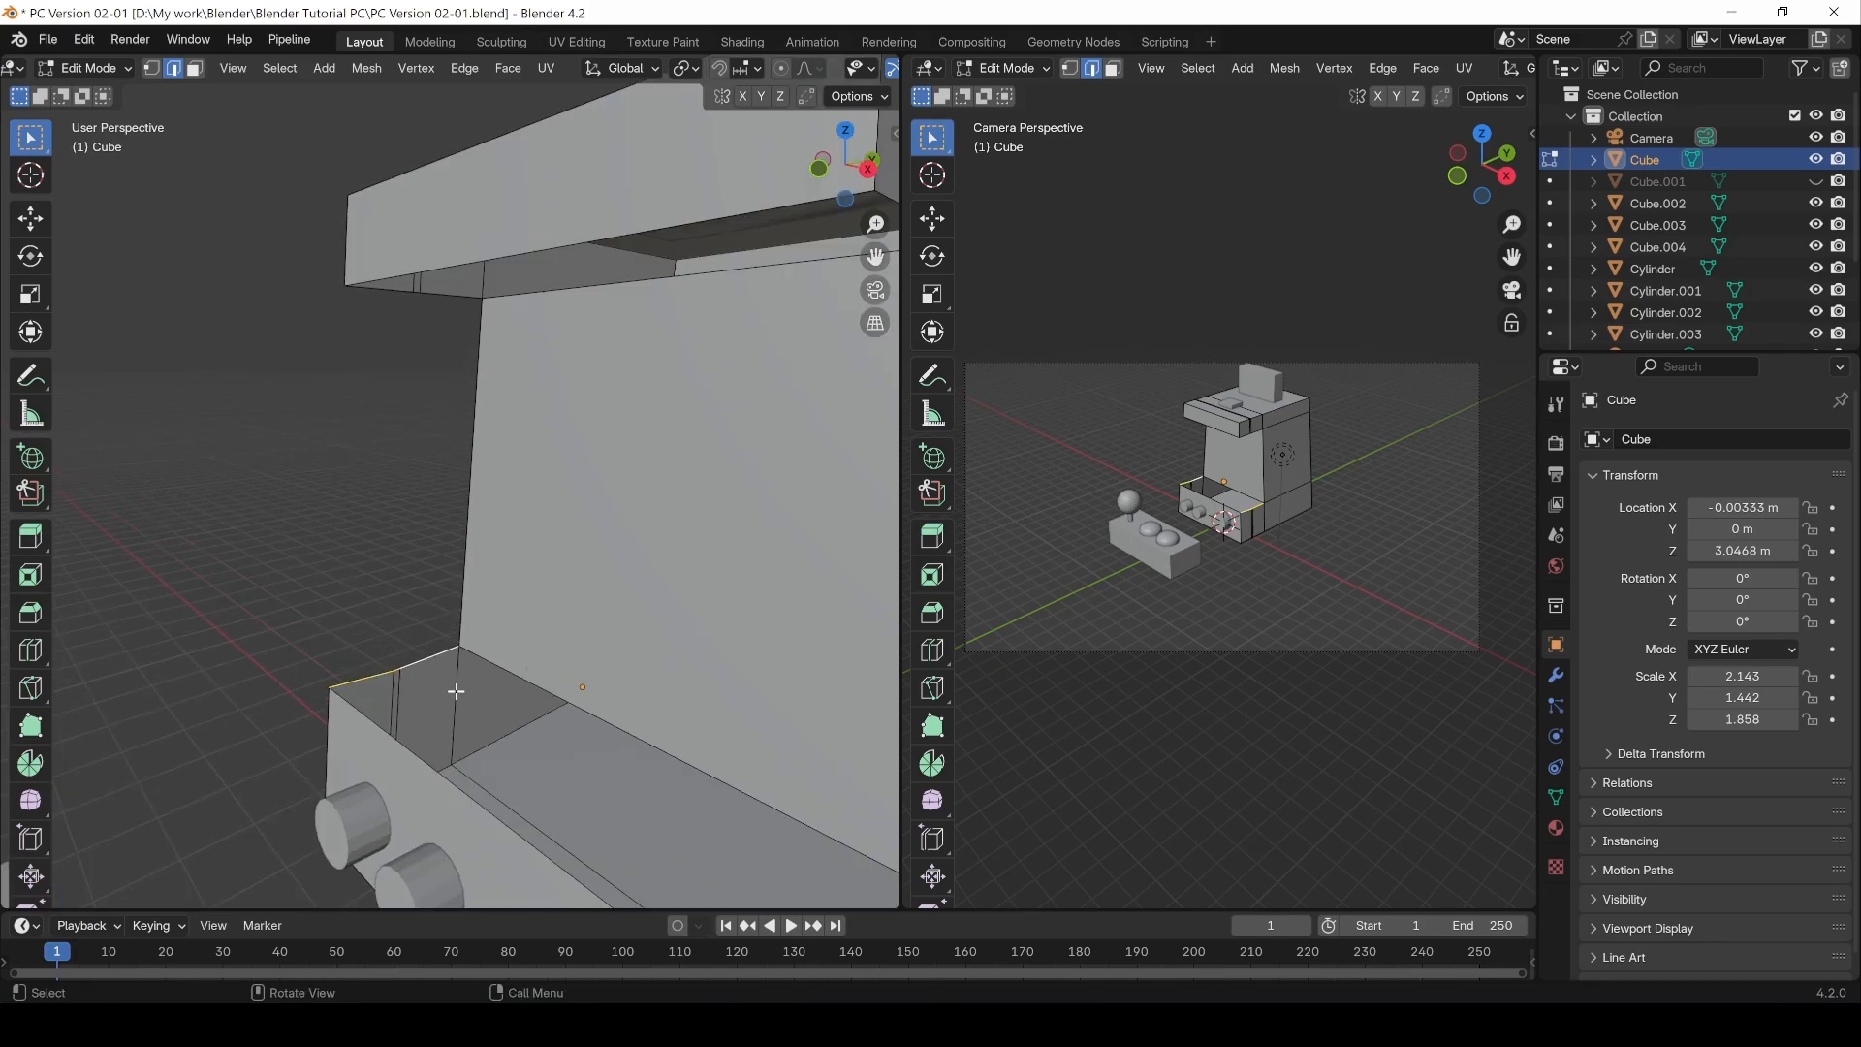
{"action": "scroll", "coordinate": [455, 690], "scroll_direction": "down", "scroll_amount": 4}
{"action": "right_click", "coordinate": [535, 647]}
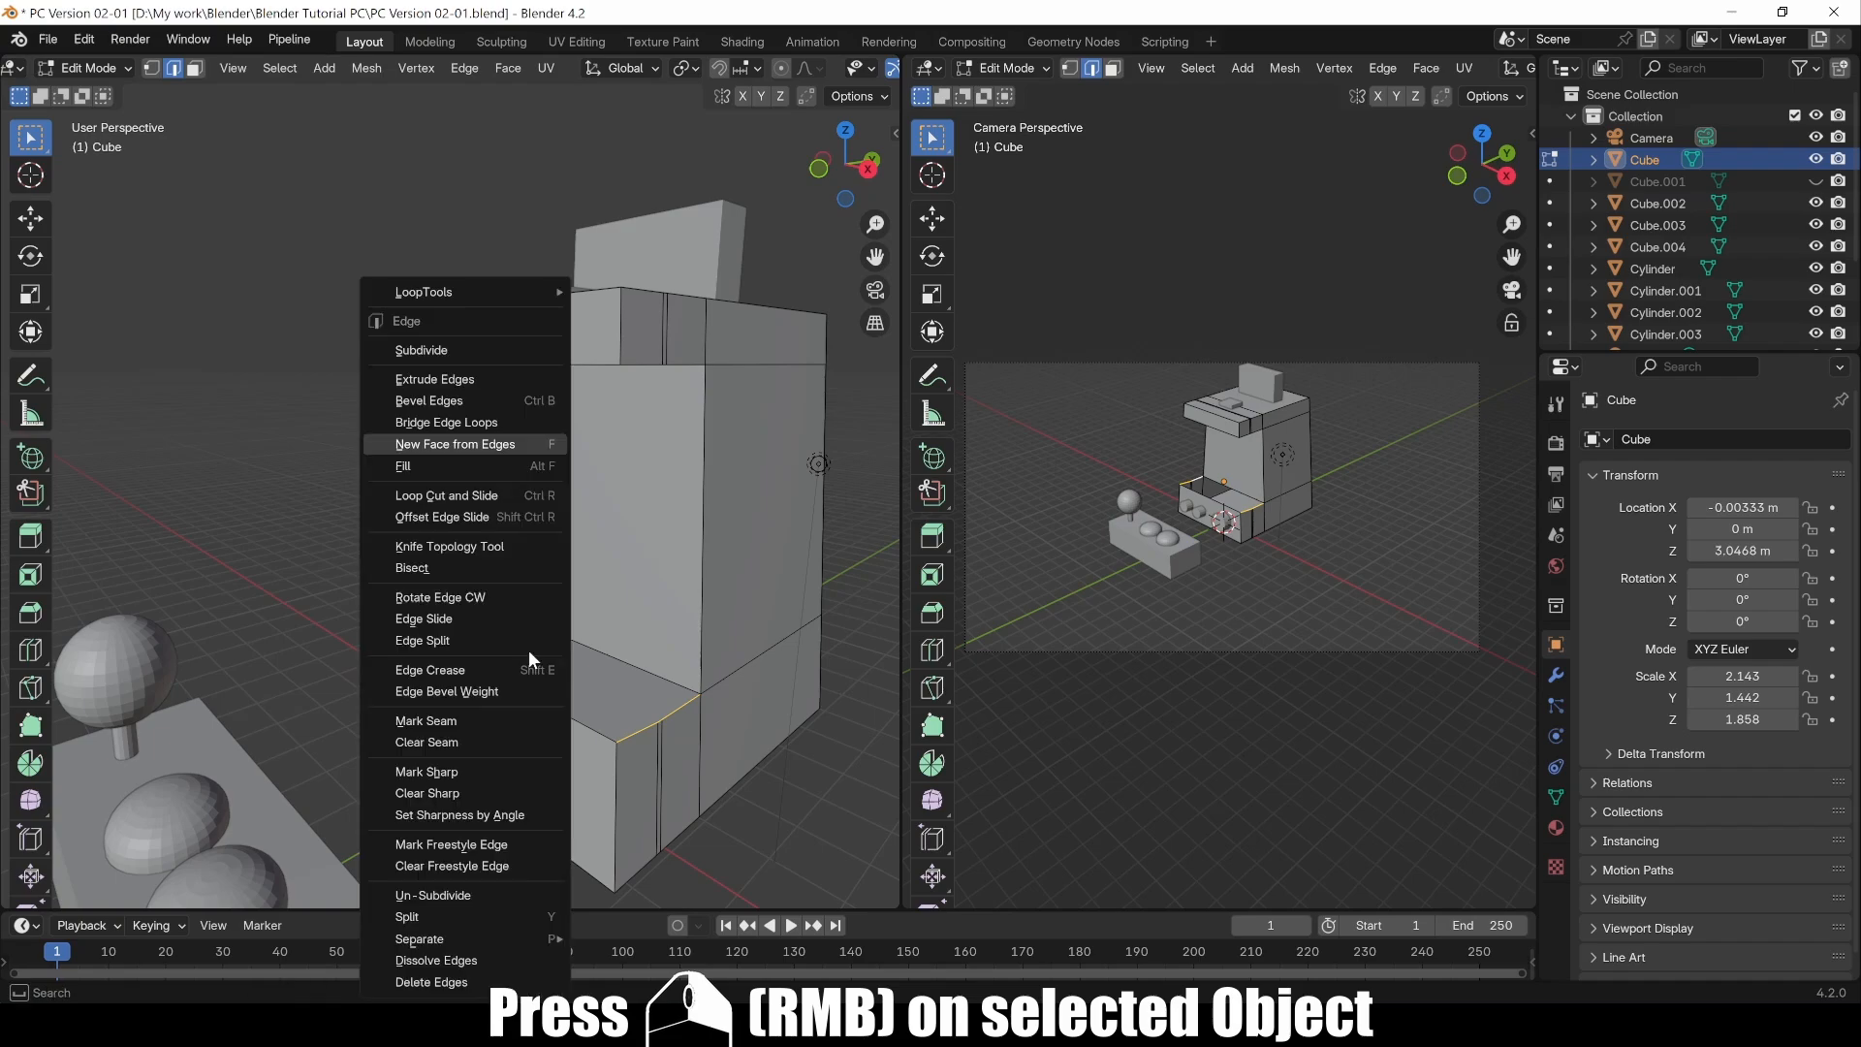
{"action": "left_click", "coordinate": [486, 446]}
Step: Select the top and bottom edges of the upper recess, try Bridge Edge Loops, and fill a face between them
{"action": "middle_click_drag", "start_coordinate": [578, 656], "coordinate": [444, 531]}
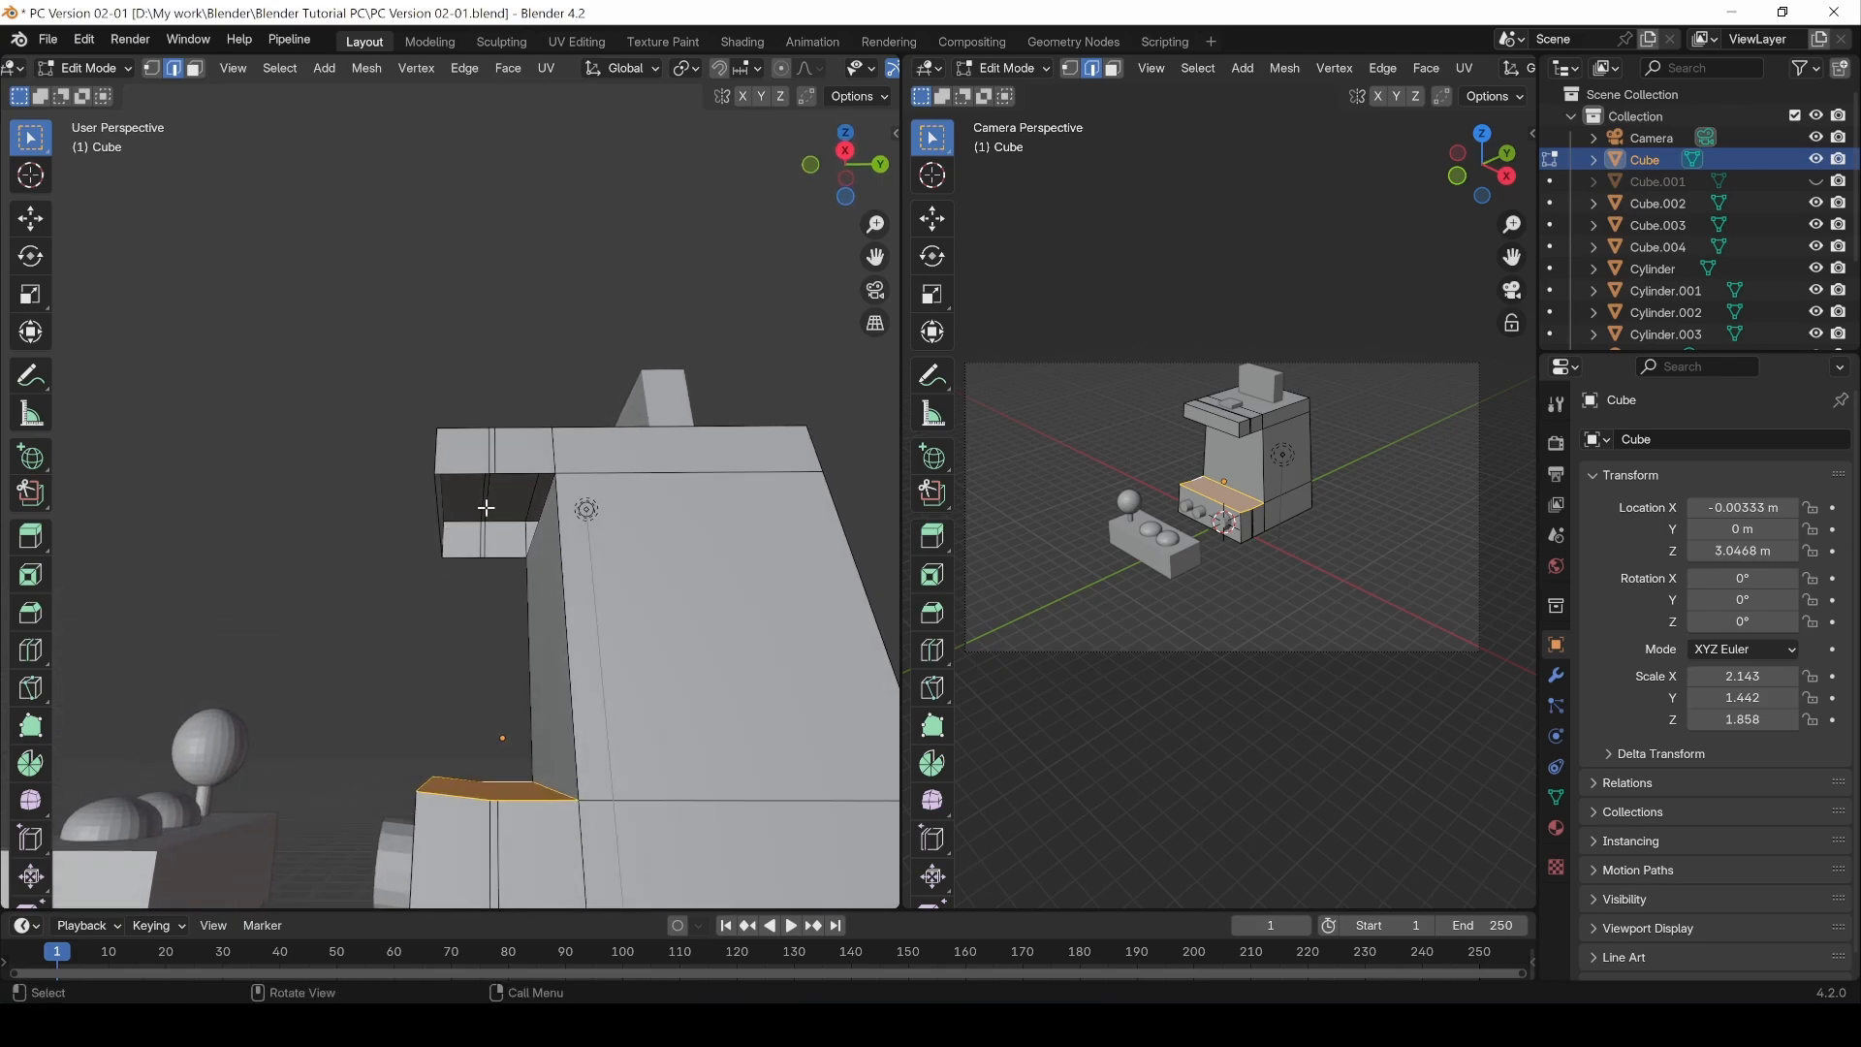
{"action": "left_click", "coordinate": [459, 478]}
{"action": "scroll", "coordinate": [478, 472], "scroll_direction": "up", "scroll_amount": 1}
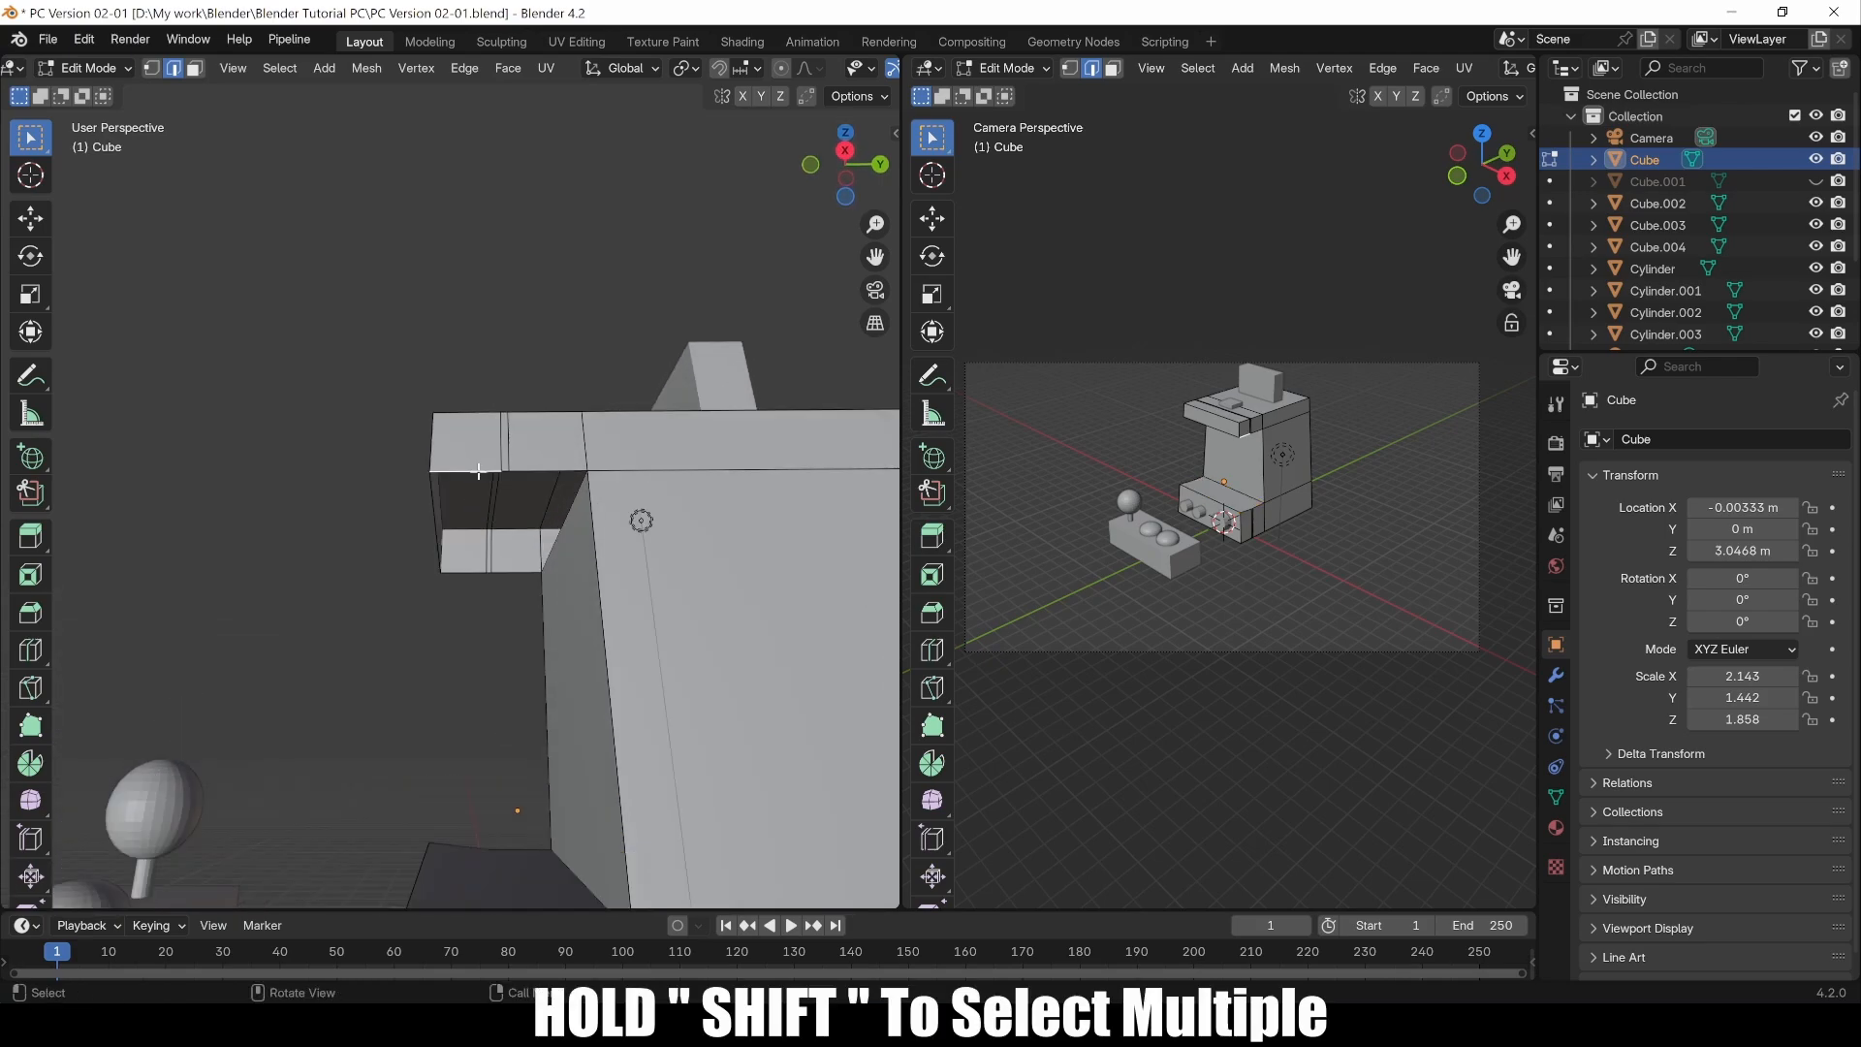
{"action": "left_click", "coordinate": [505, 471], "text": "shift"}
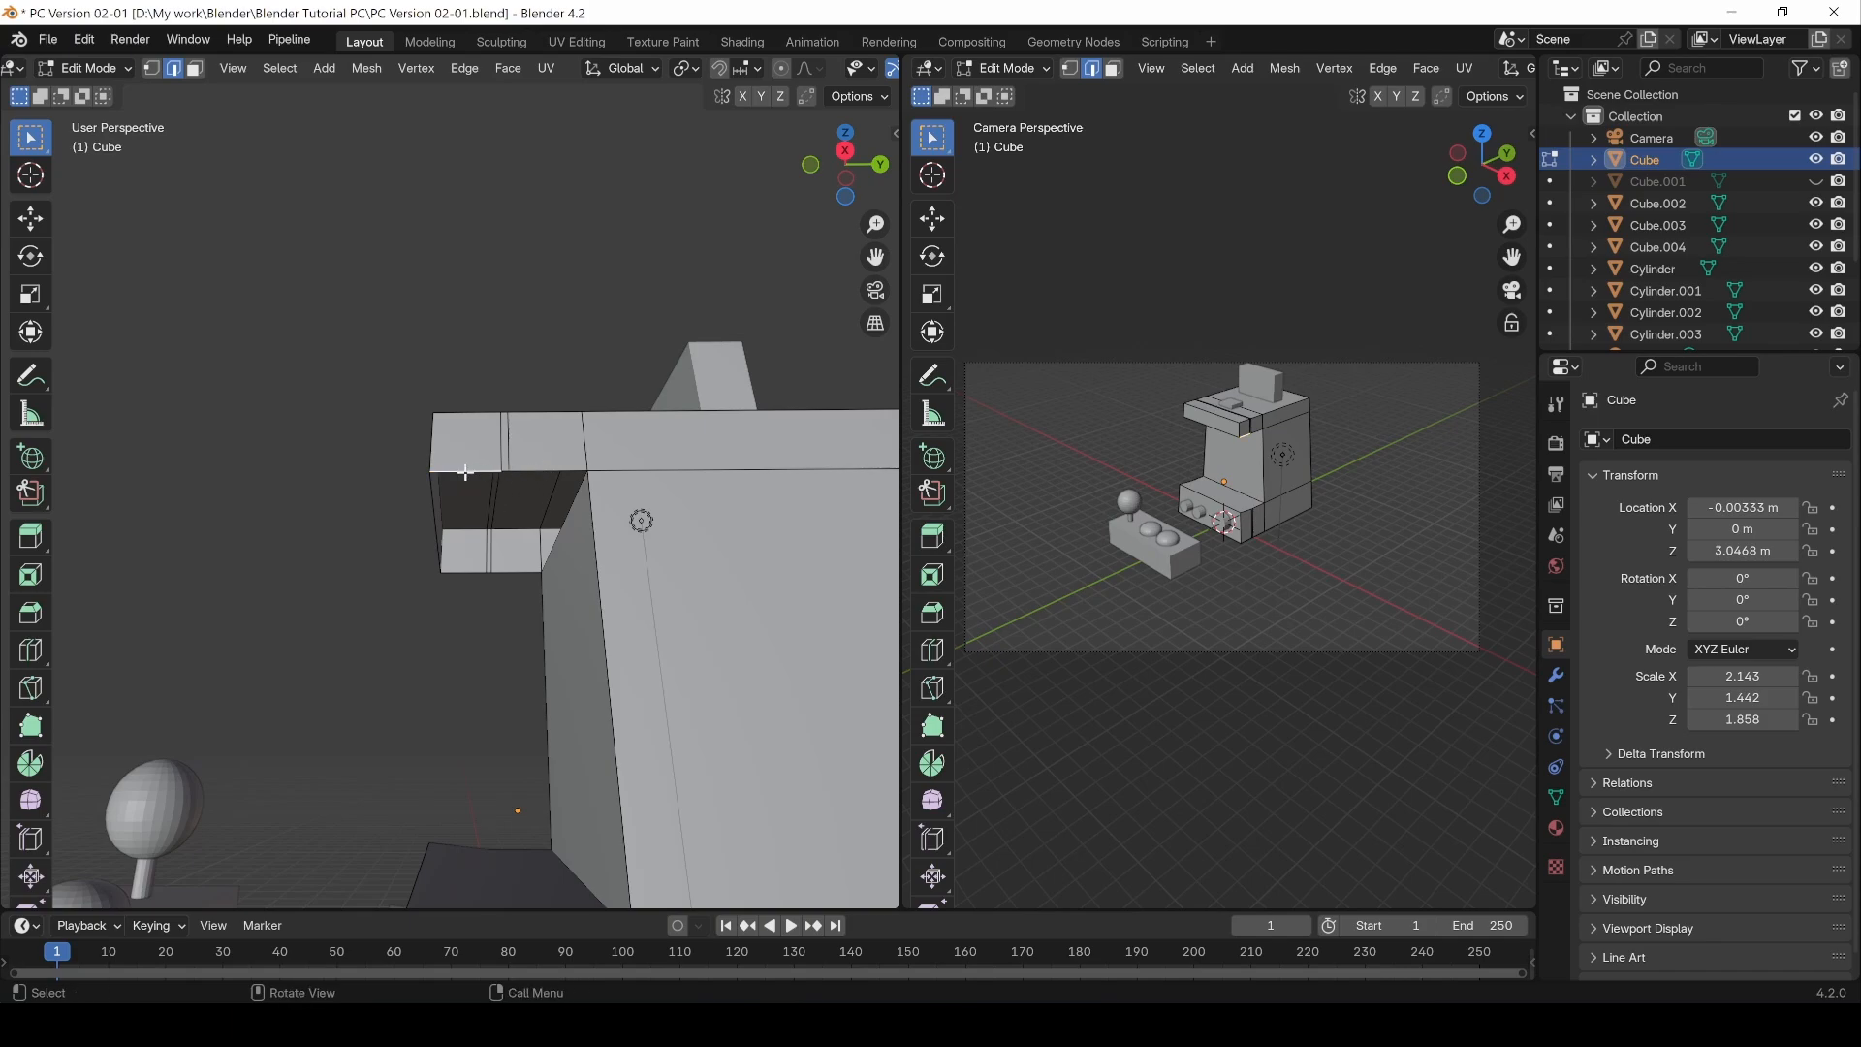
{"action": "left_click", "coordinate": [506, 471], "text": "shift"}
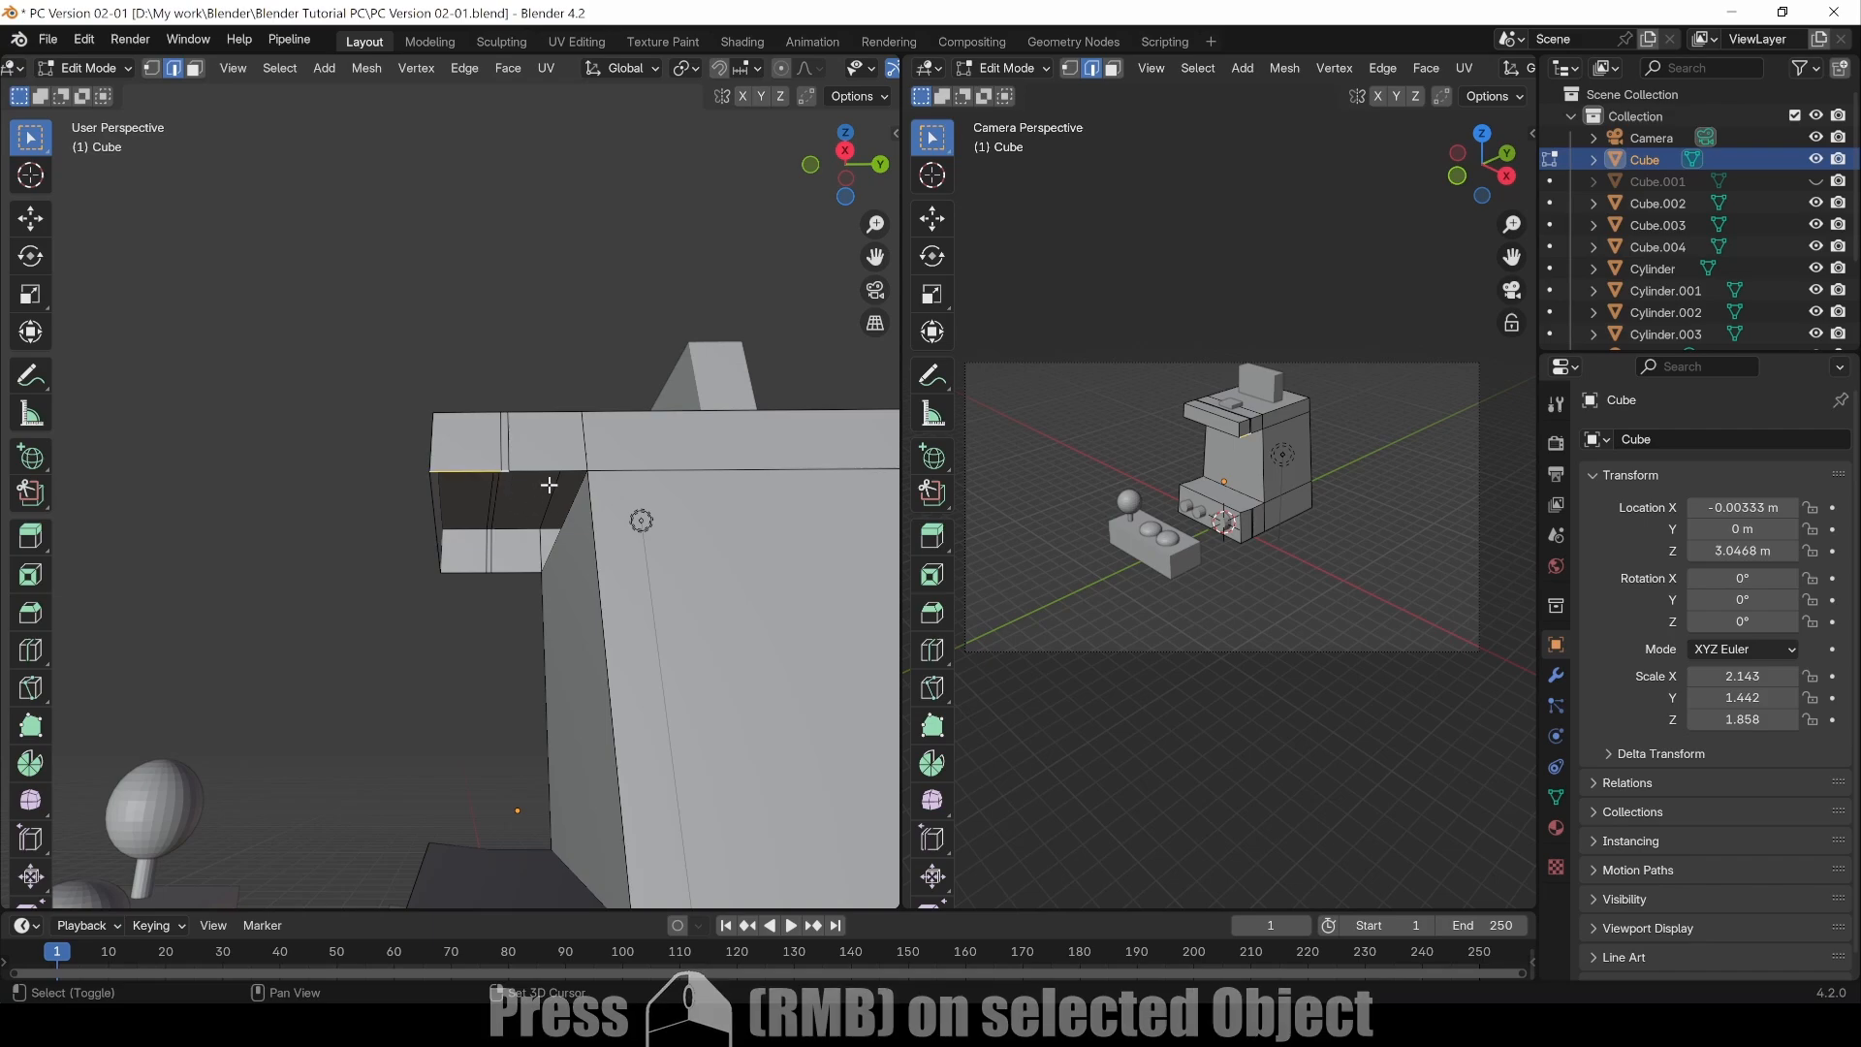
{"action": "left_click", "coordinate": [551, 472], "text": "shift"}
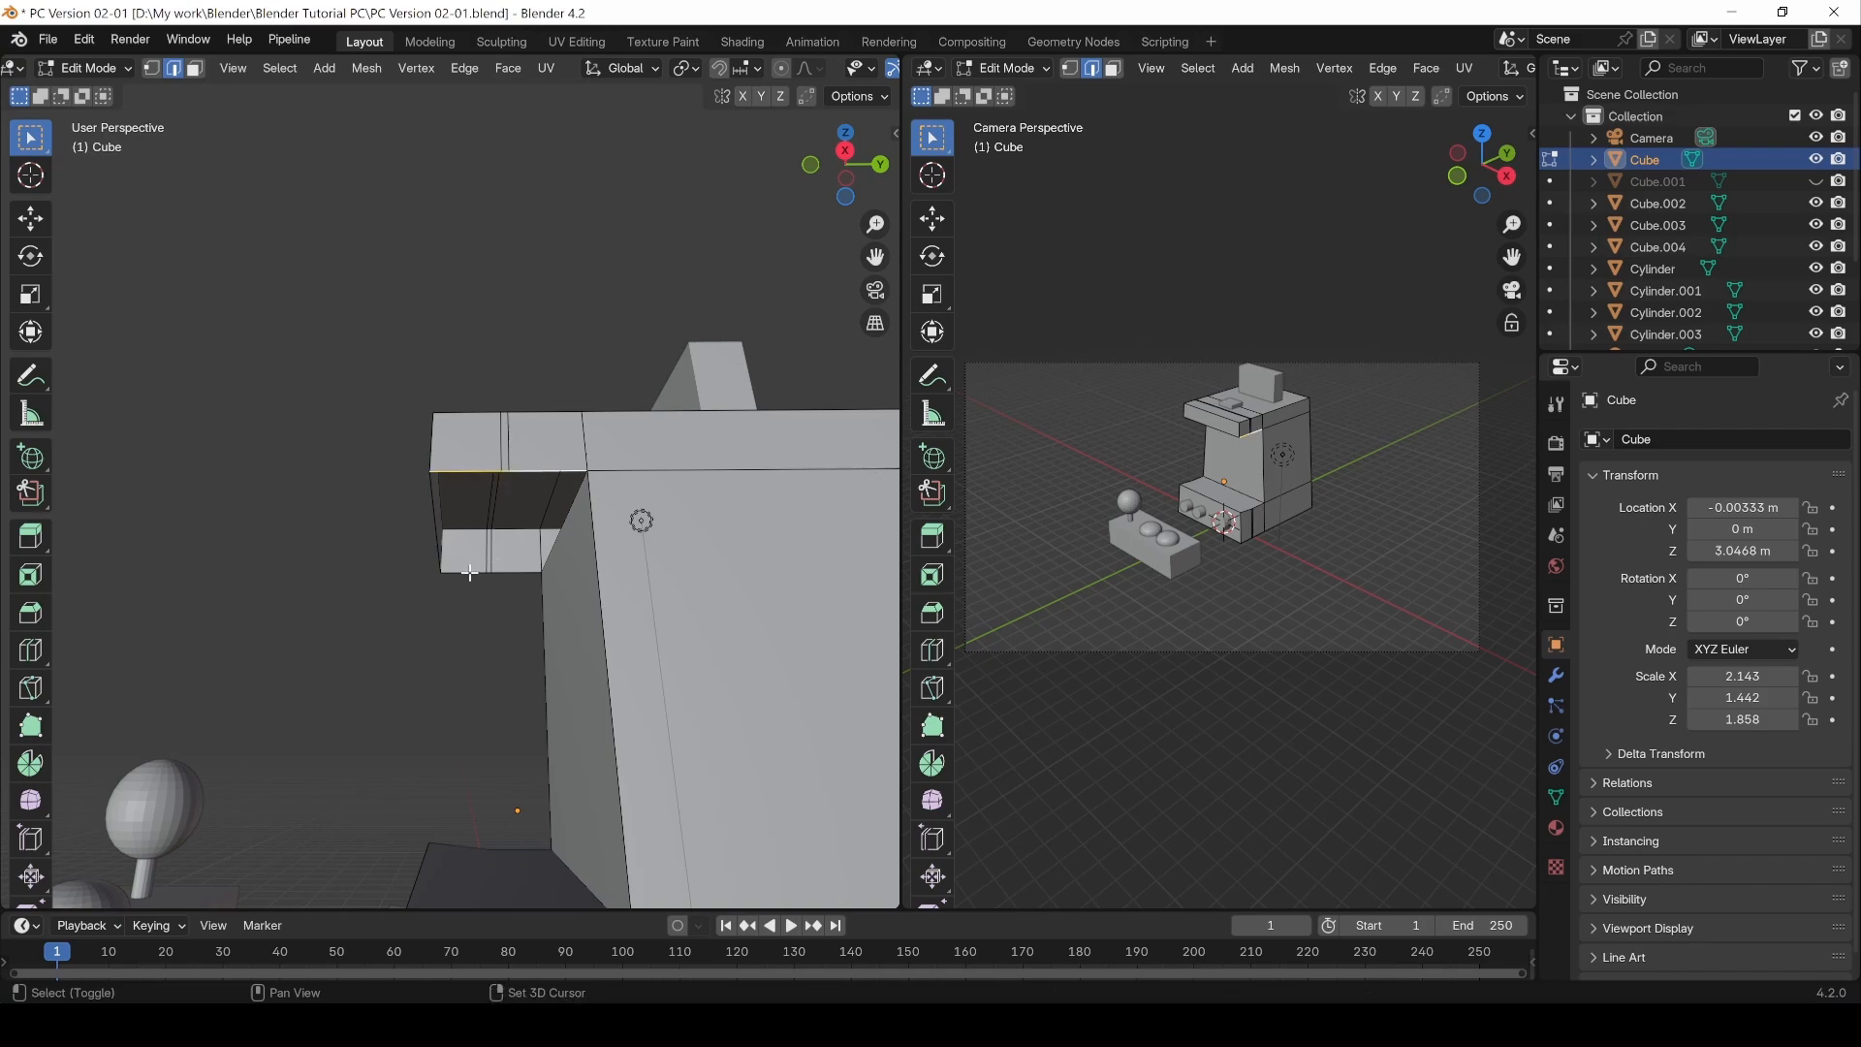
{"action": "left_click", "coordinate": [552, 471], "text": "shift"}
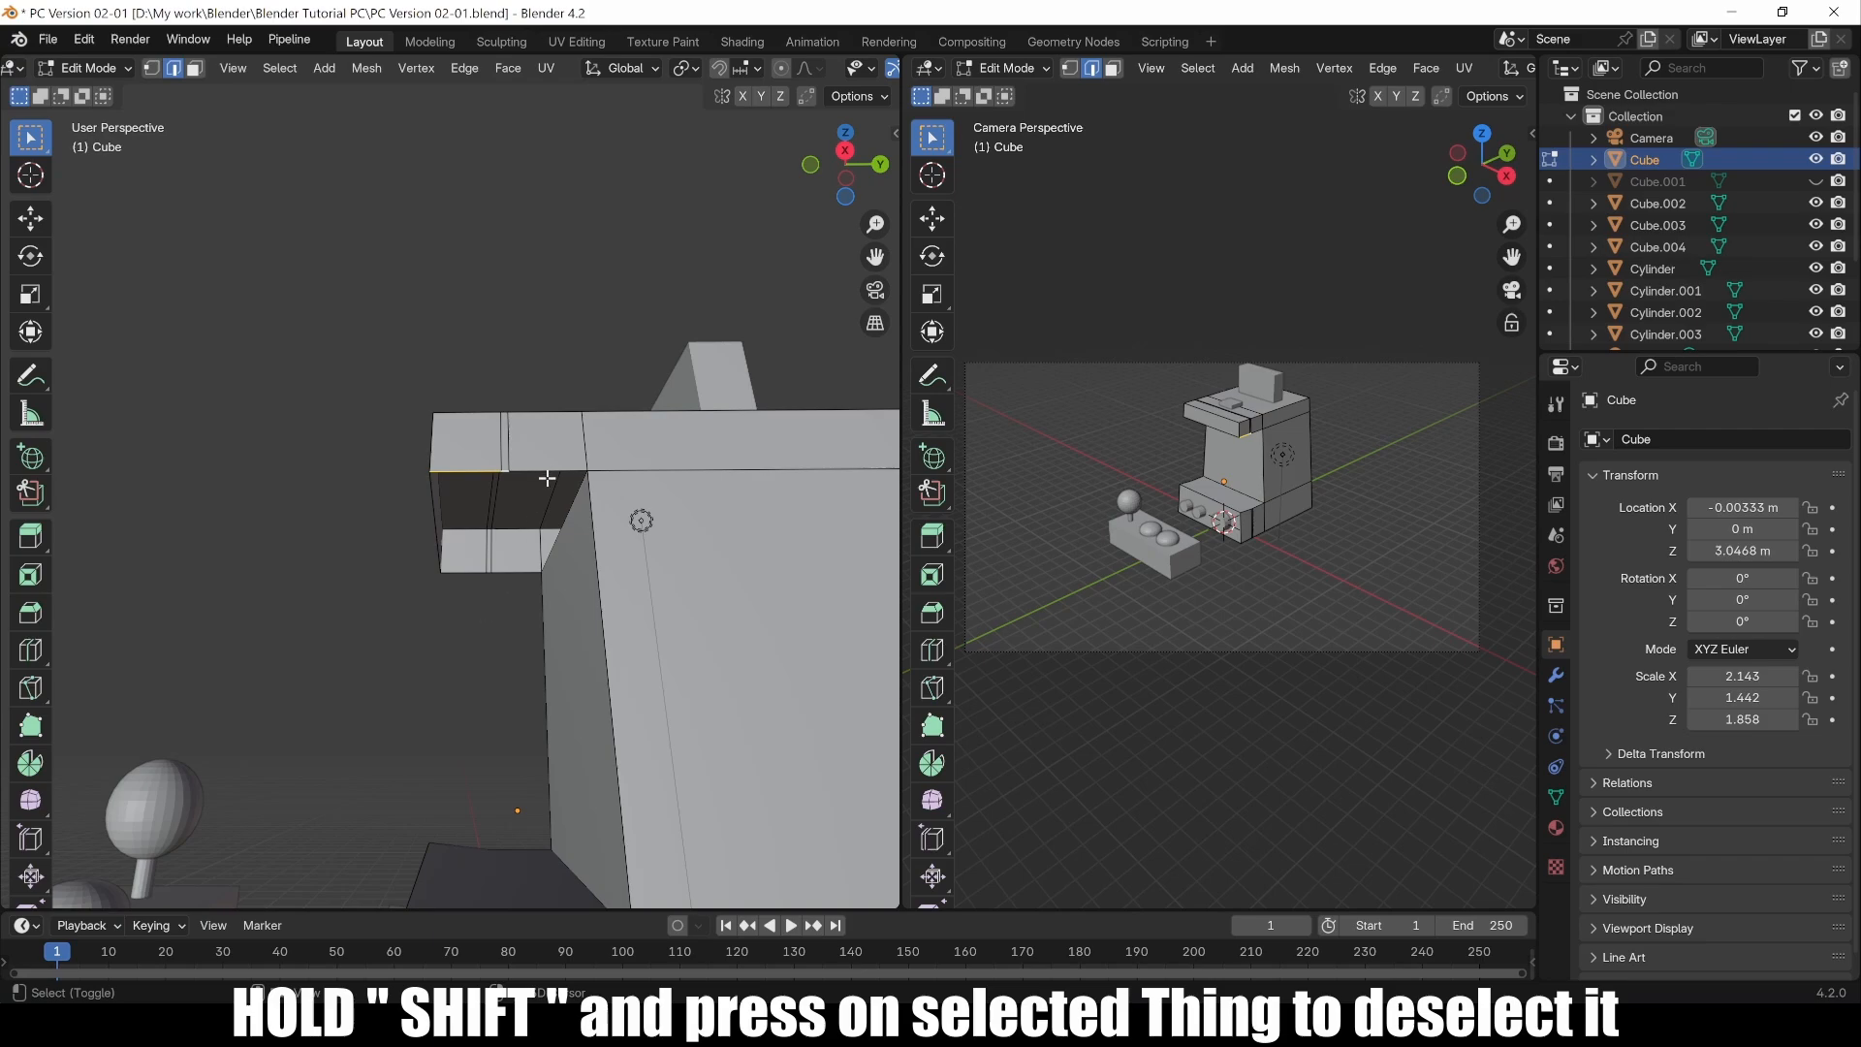
{"action": "left_click", "coordinate": [491, 573], "text": "shift"}
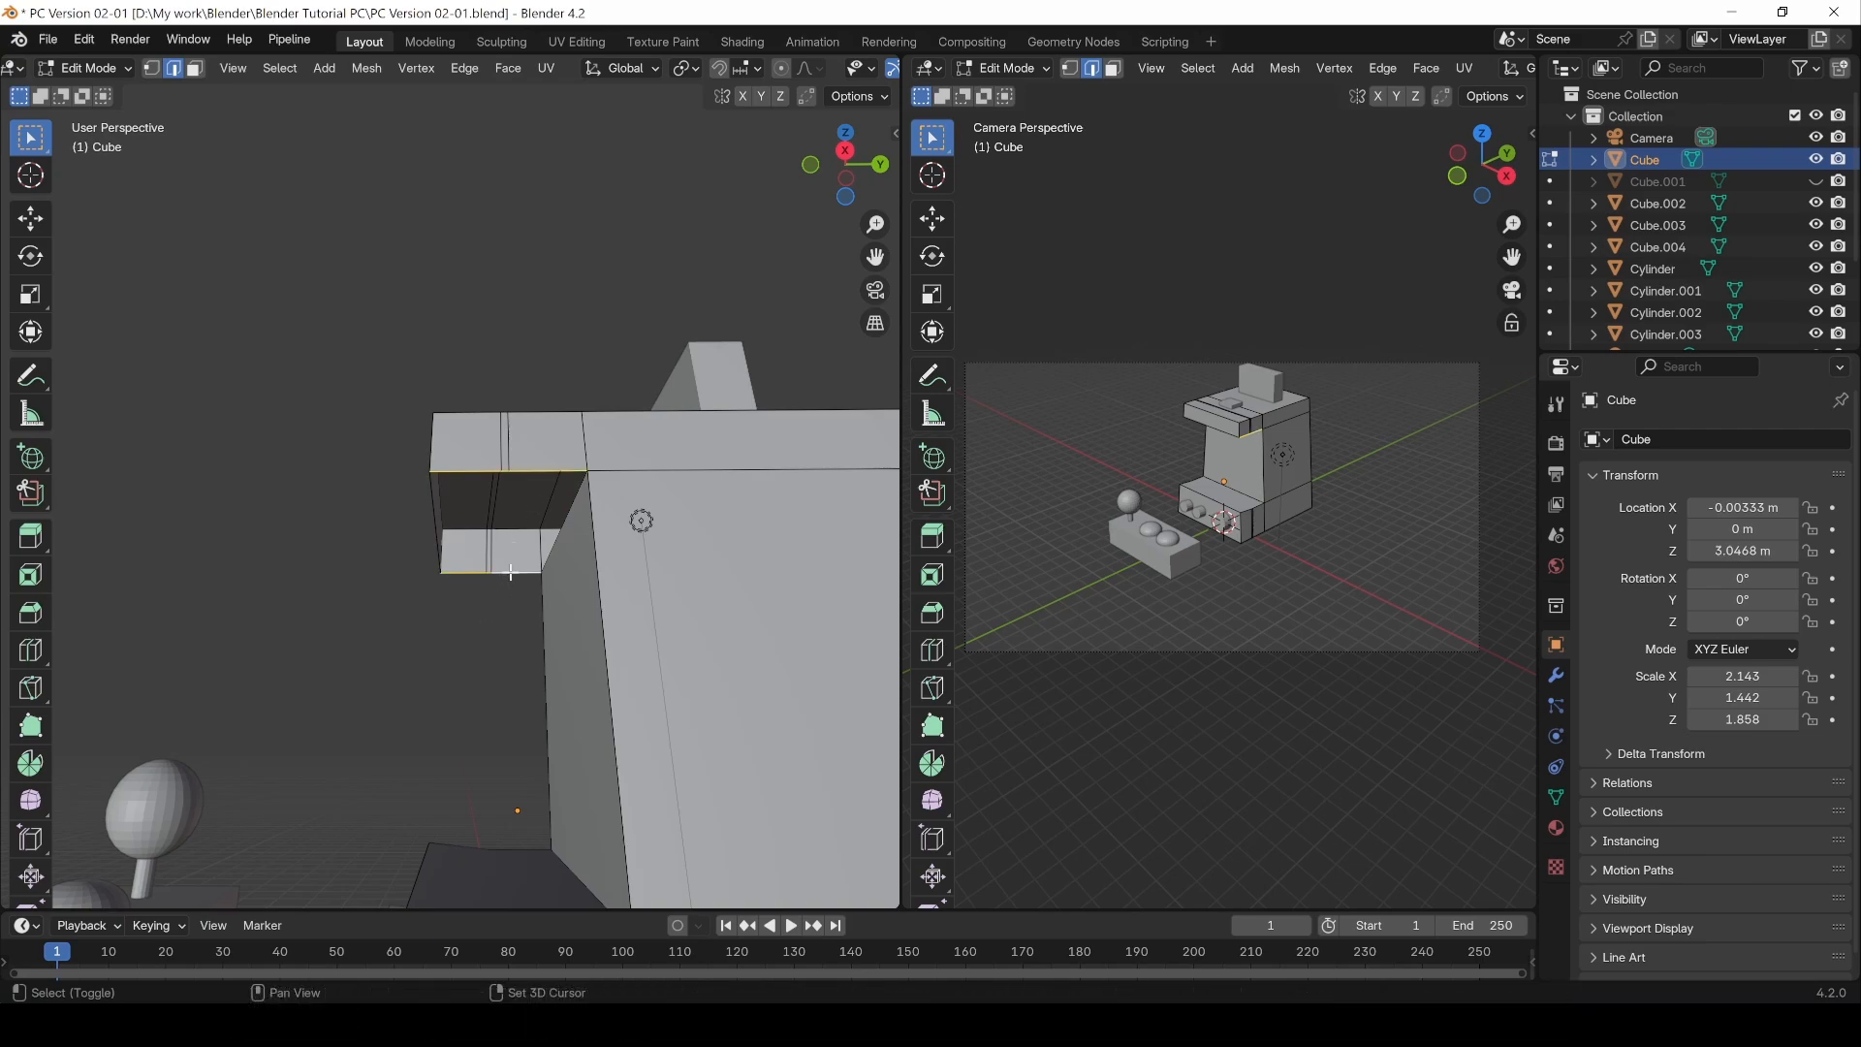
{"action": "key", "text": "ctrl+e"}
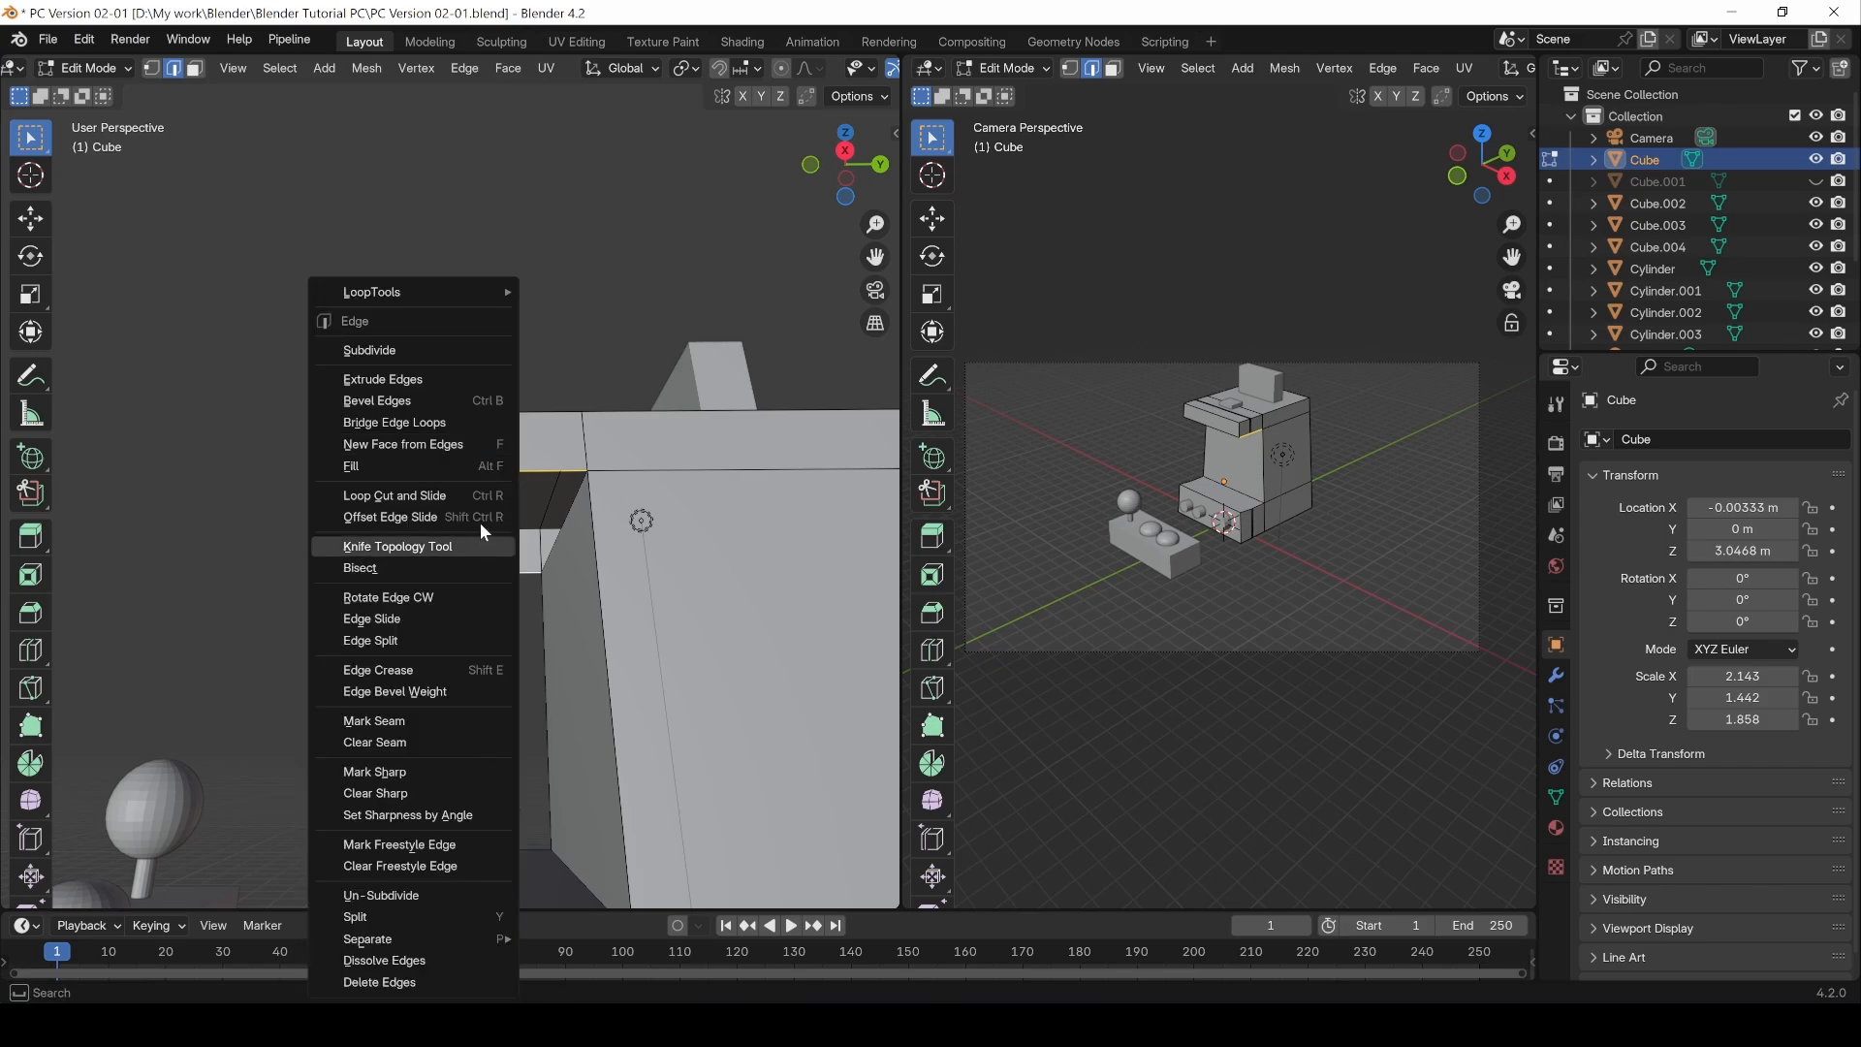
{"action": "left_click", "coordinate": [475, 424]}
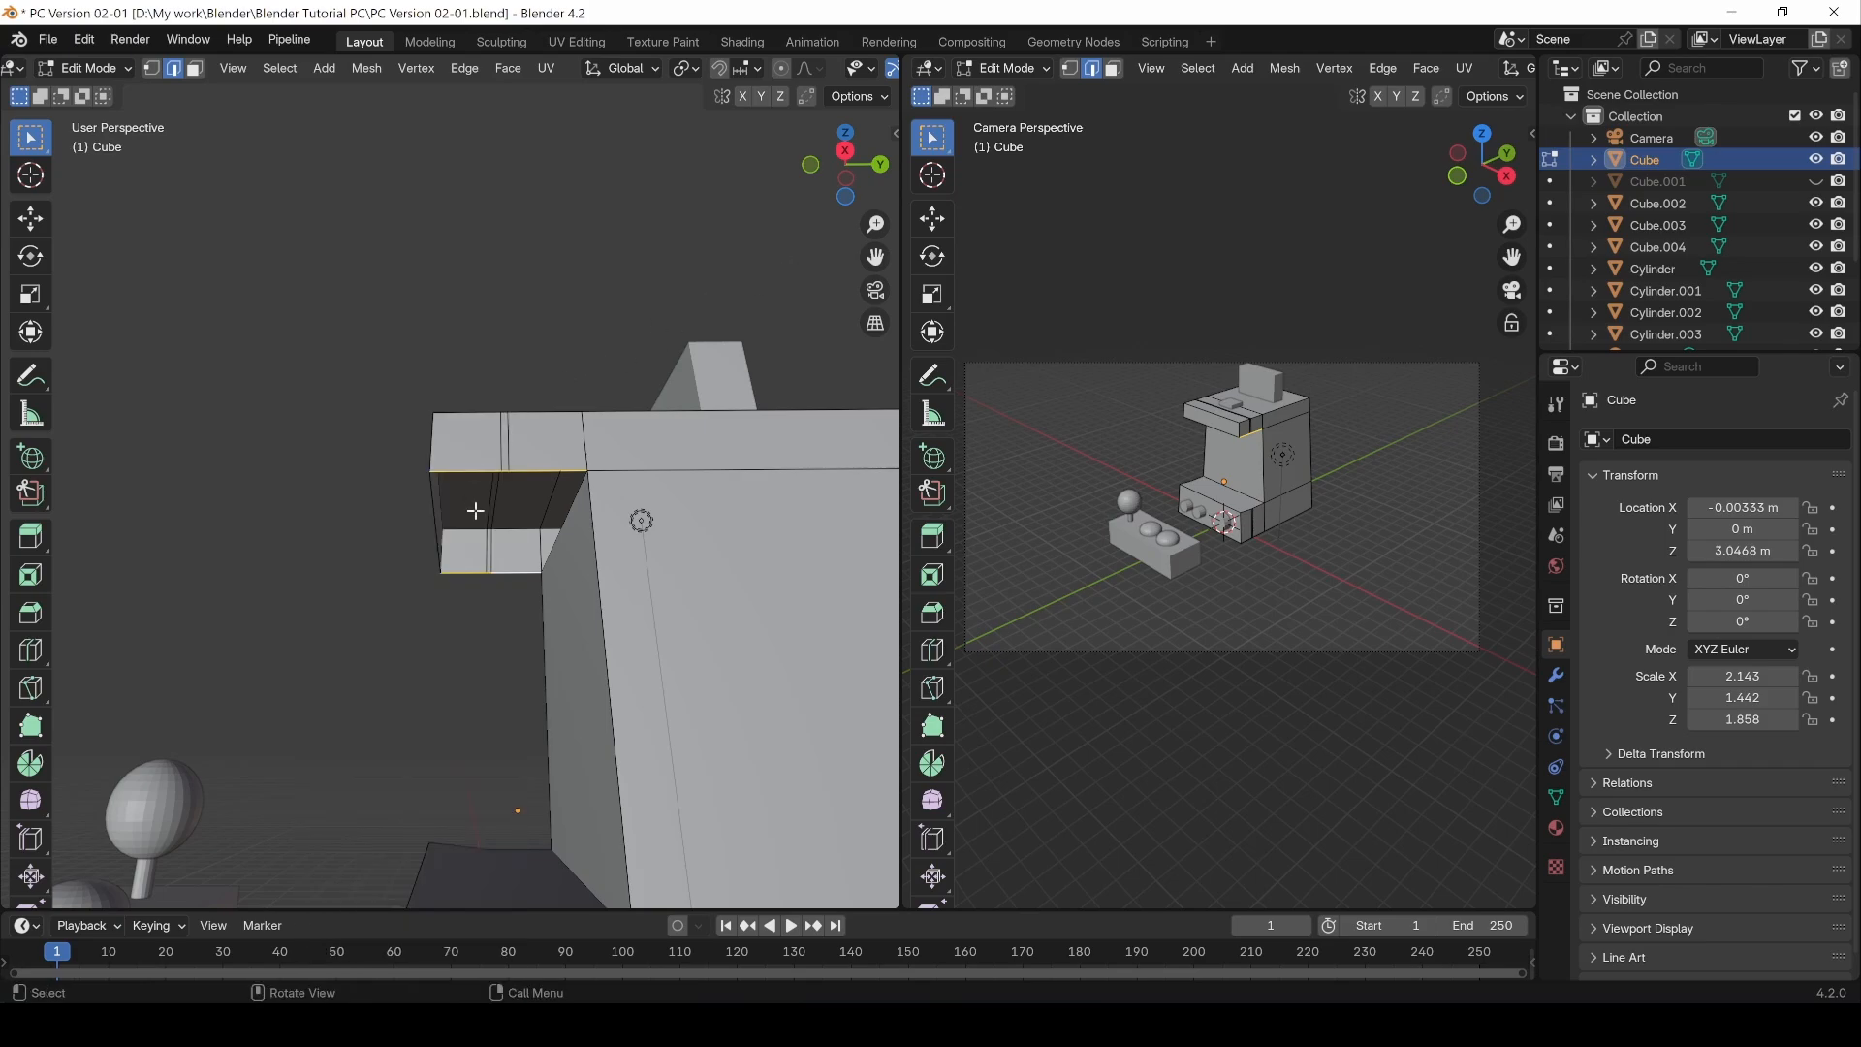
{"action": "key", "text": "f"}
{"action": "middle_click_drag", "start_coordinate": [407, 577], "coordinate": [436, 664]}
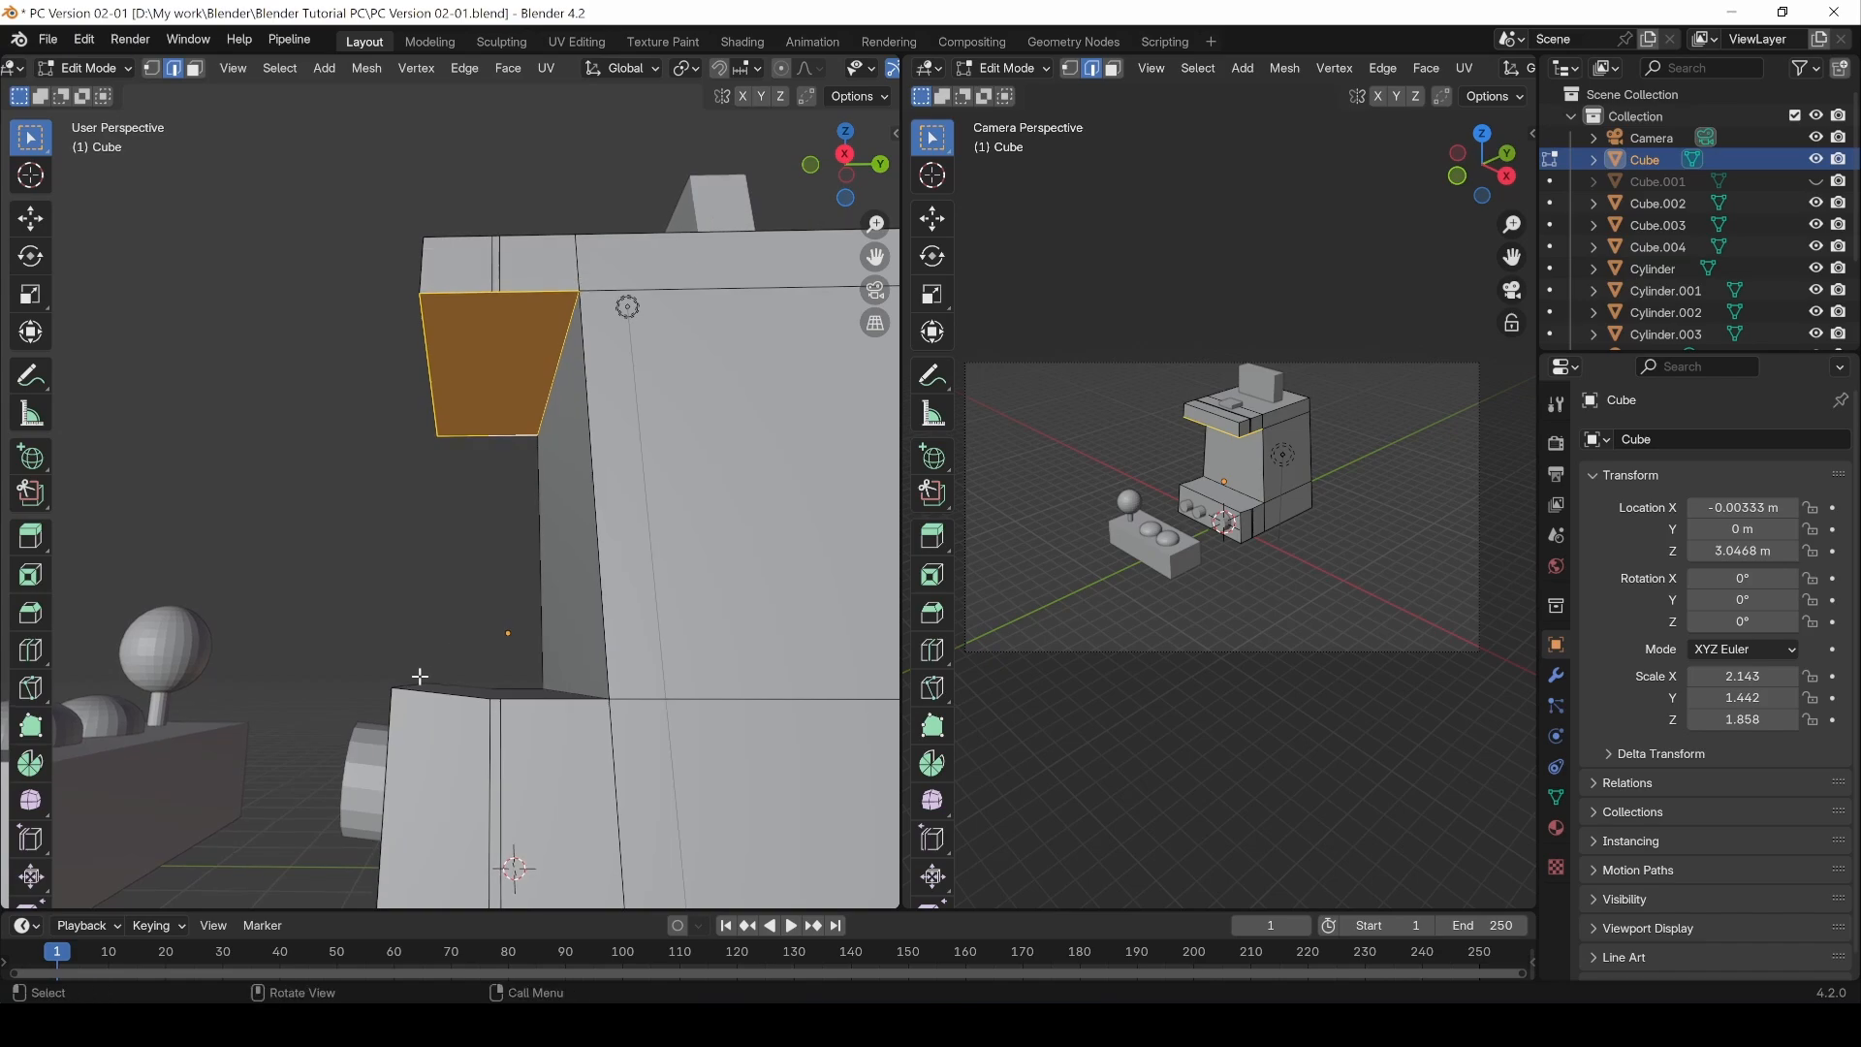
Step: Try moving the lower ledge's front edge along Z, then undo the move
{"action": "key", "text": "1"}
{"action": "left_click", "coordinate": [403, 681]}
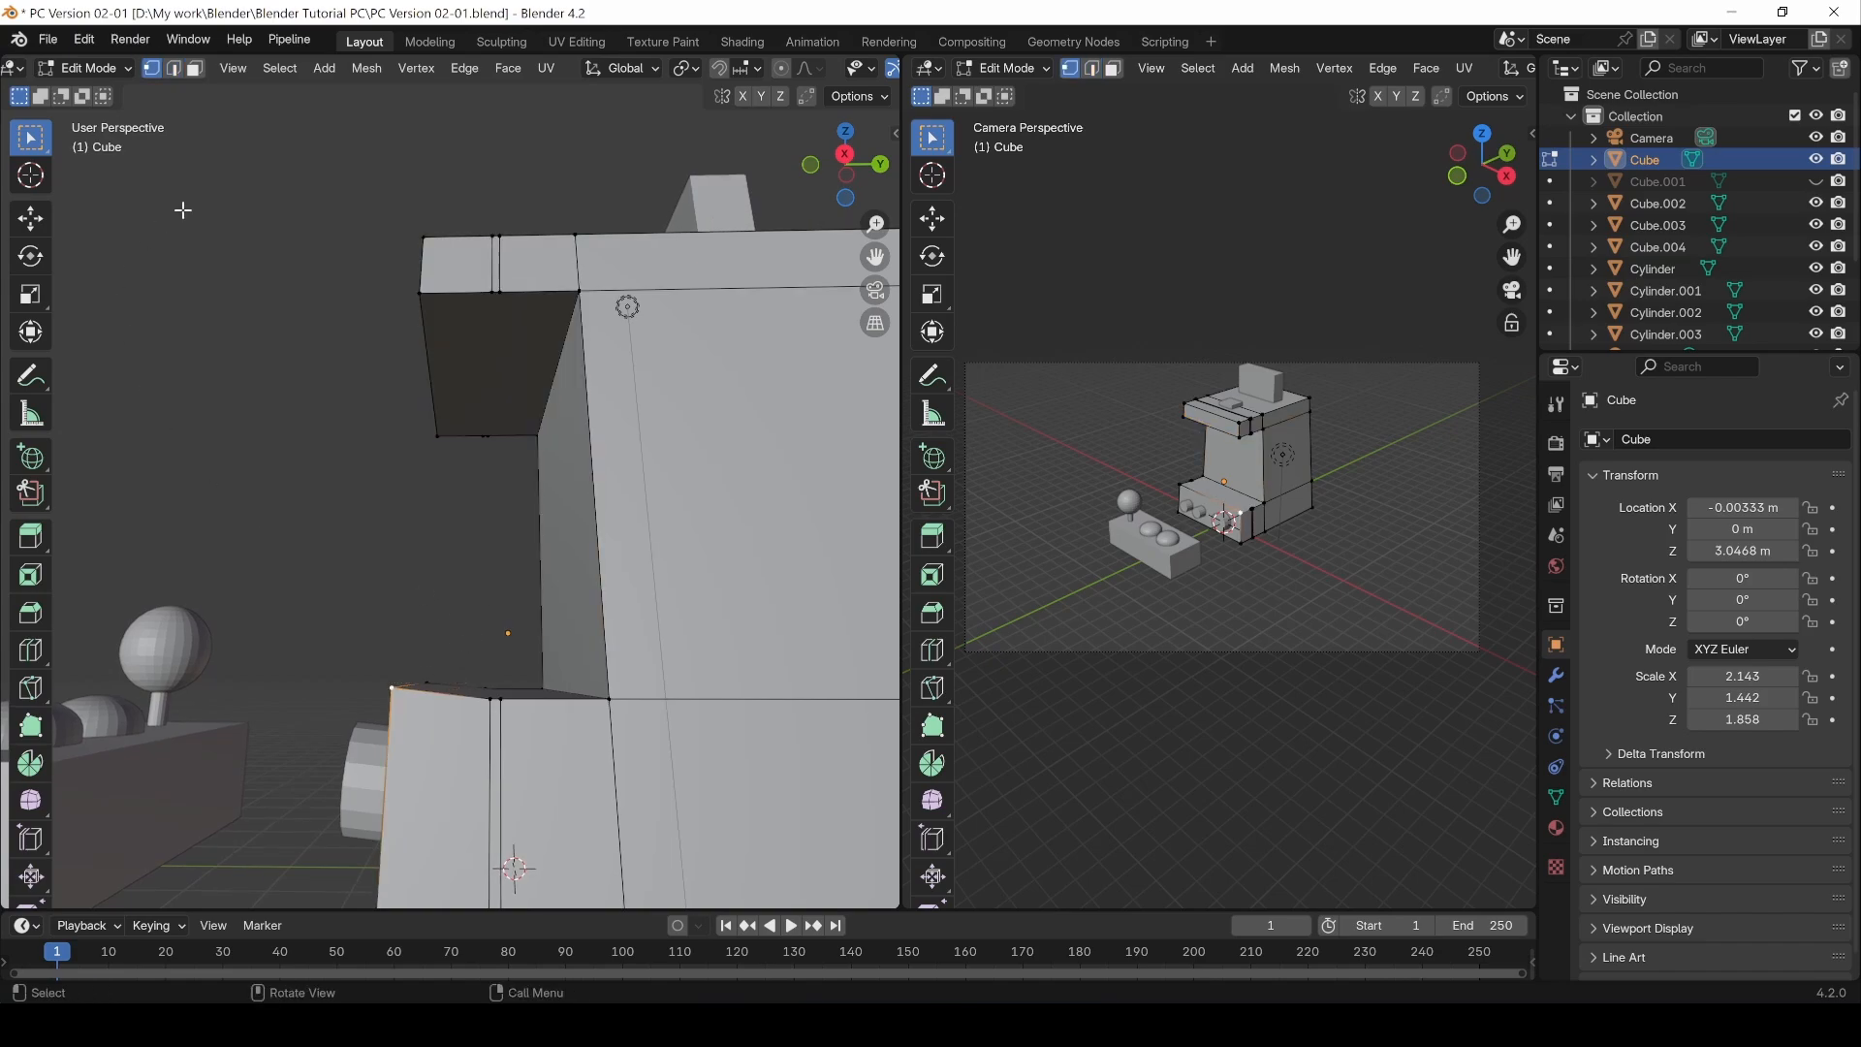
{"action": "left_click", "coordinate": [174, 69]}
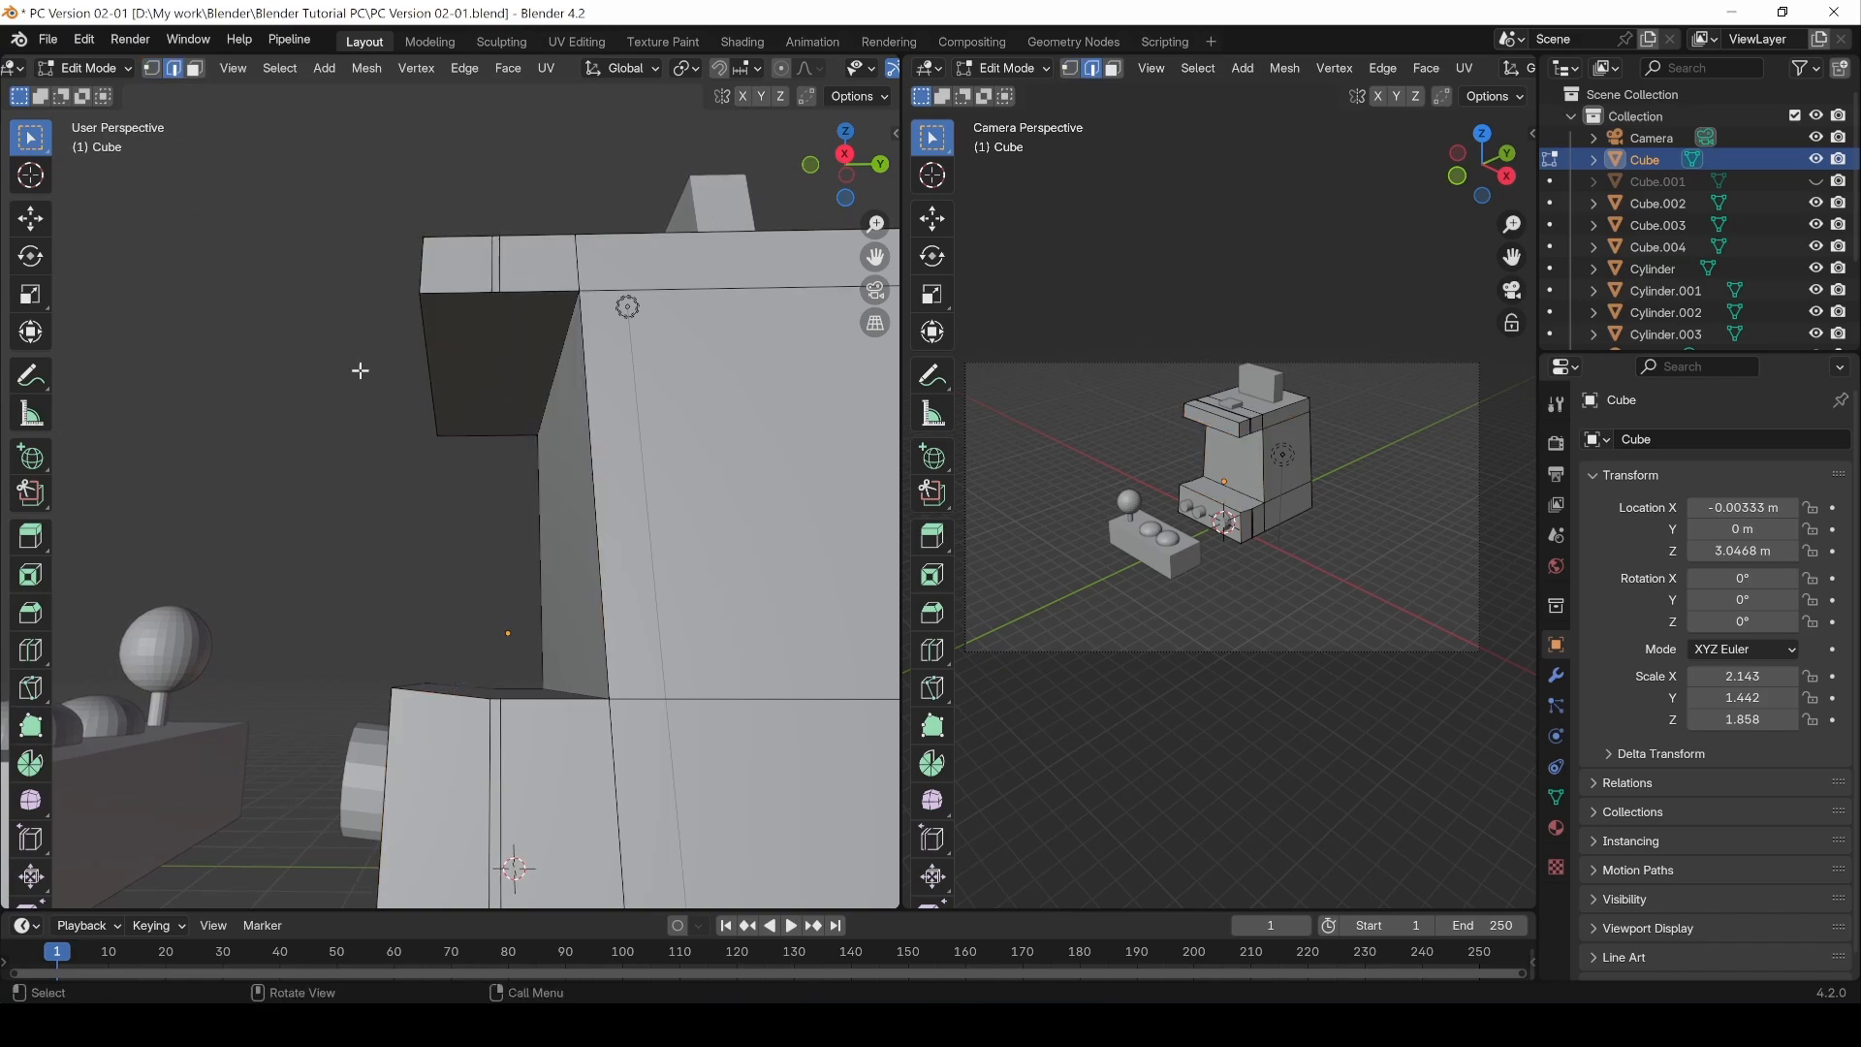
{"action": "middle_click_drag", "start_coordinate": [360, 372], "coordinate": [382, 527]}
{"action": "left_click", "coordinate": [414, 686]}
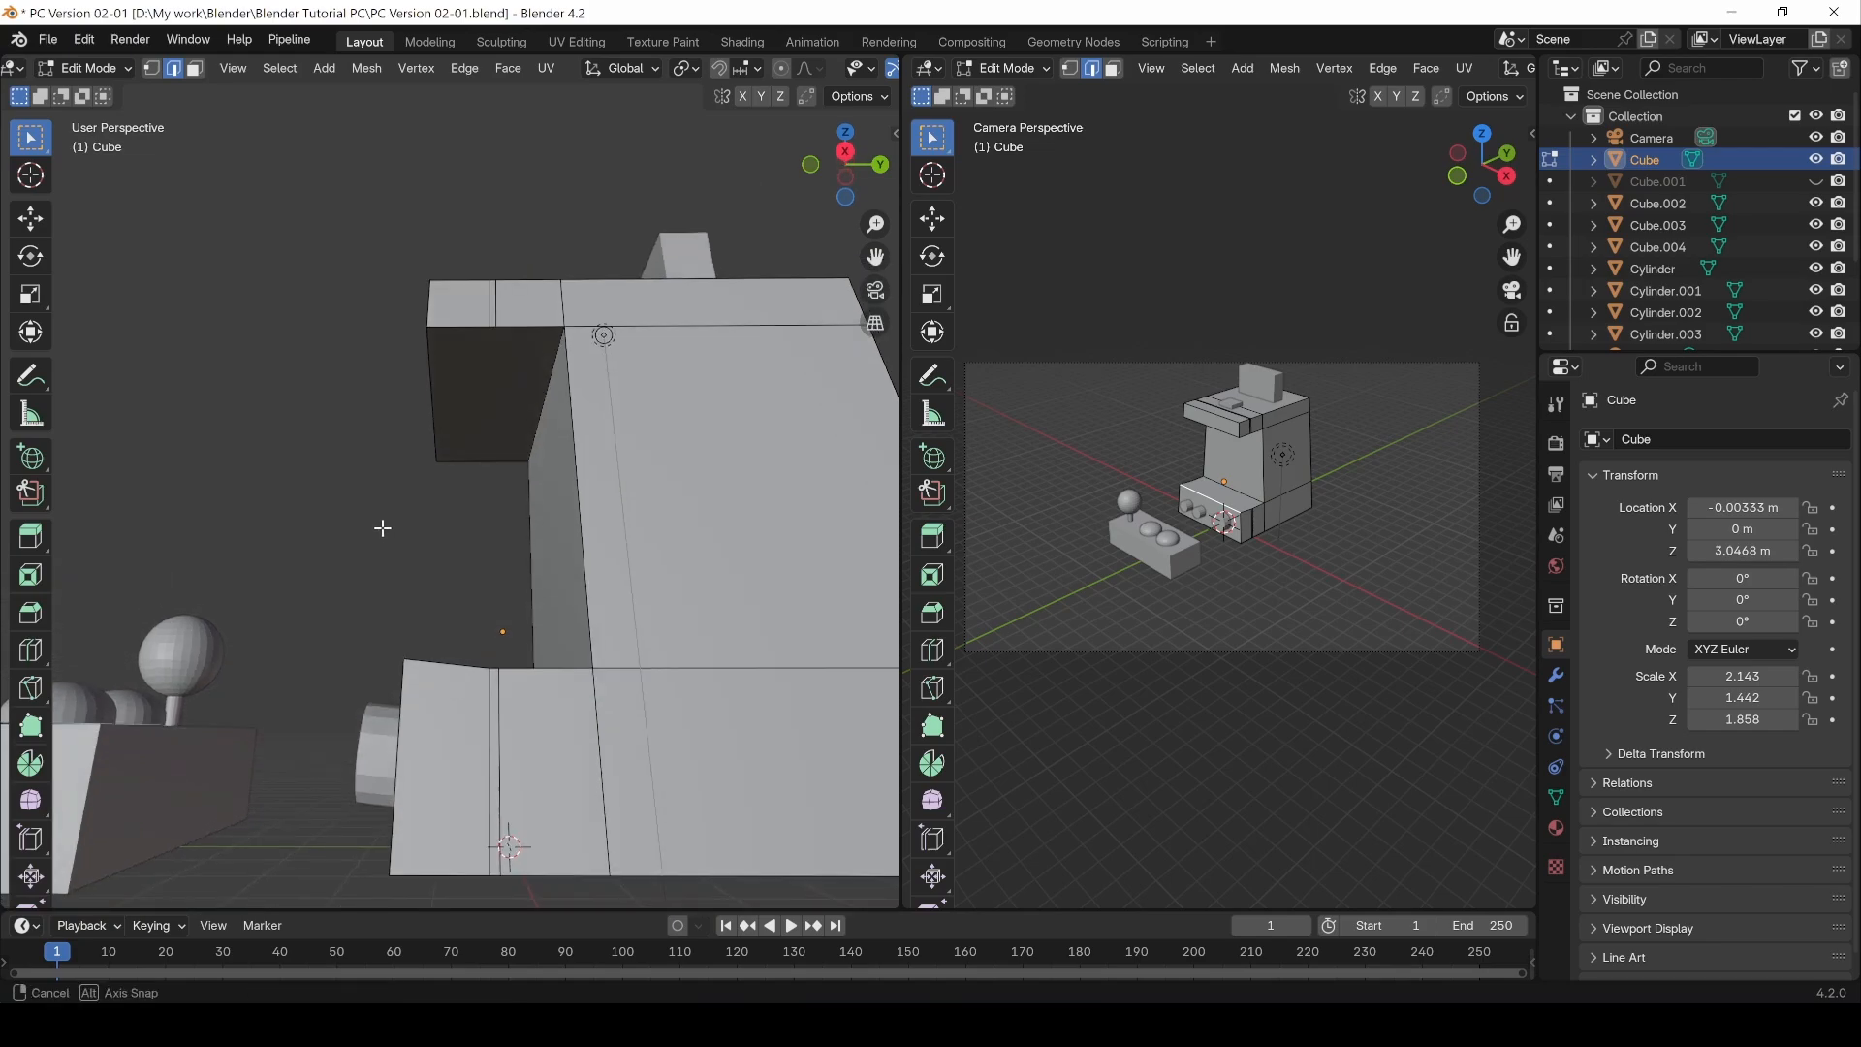
{"action": "key", "text": "g"}
{"action": "key", "text": "z"}
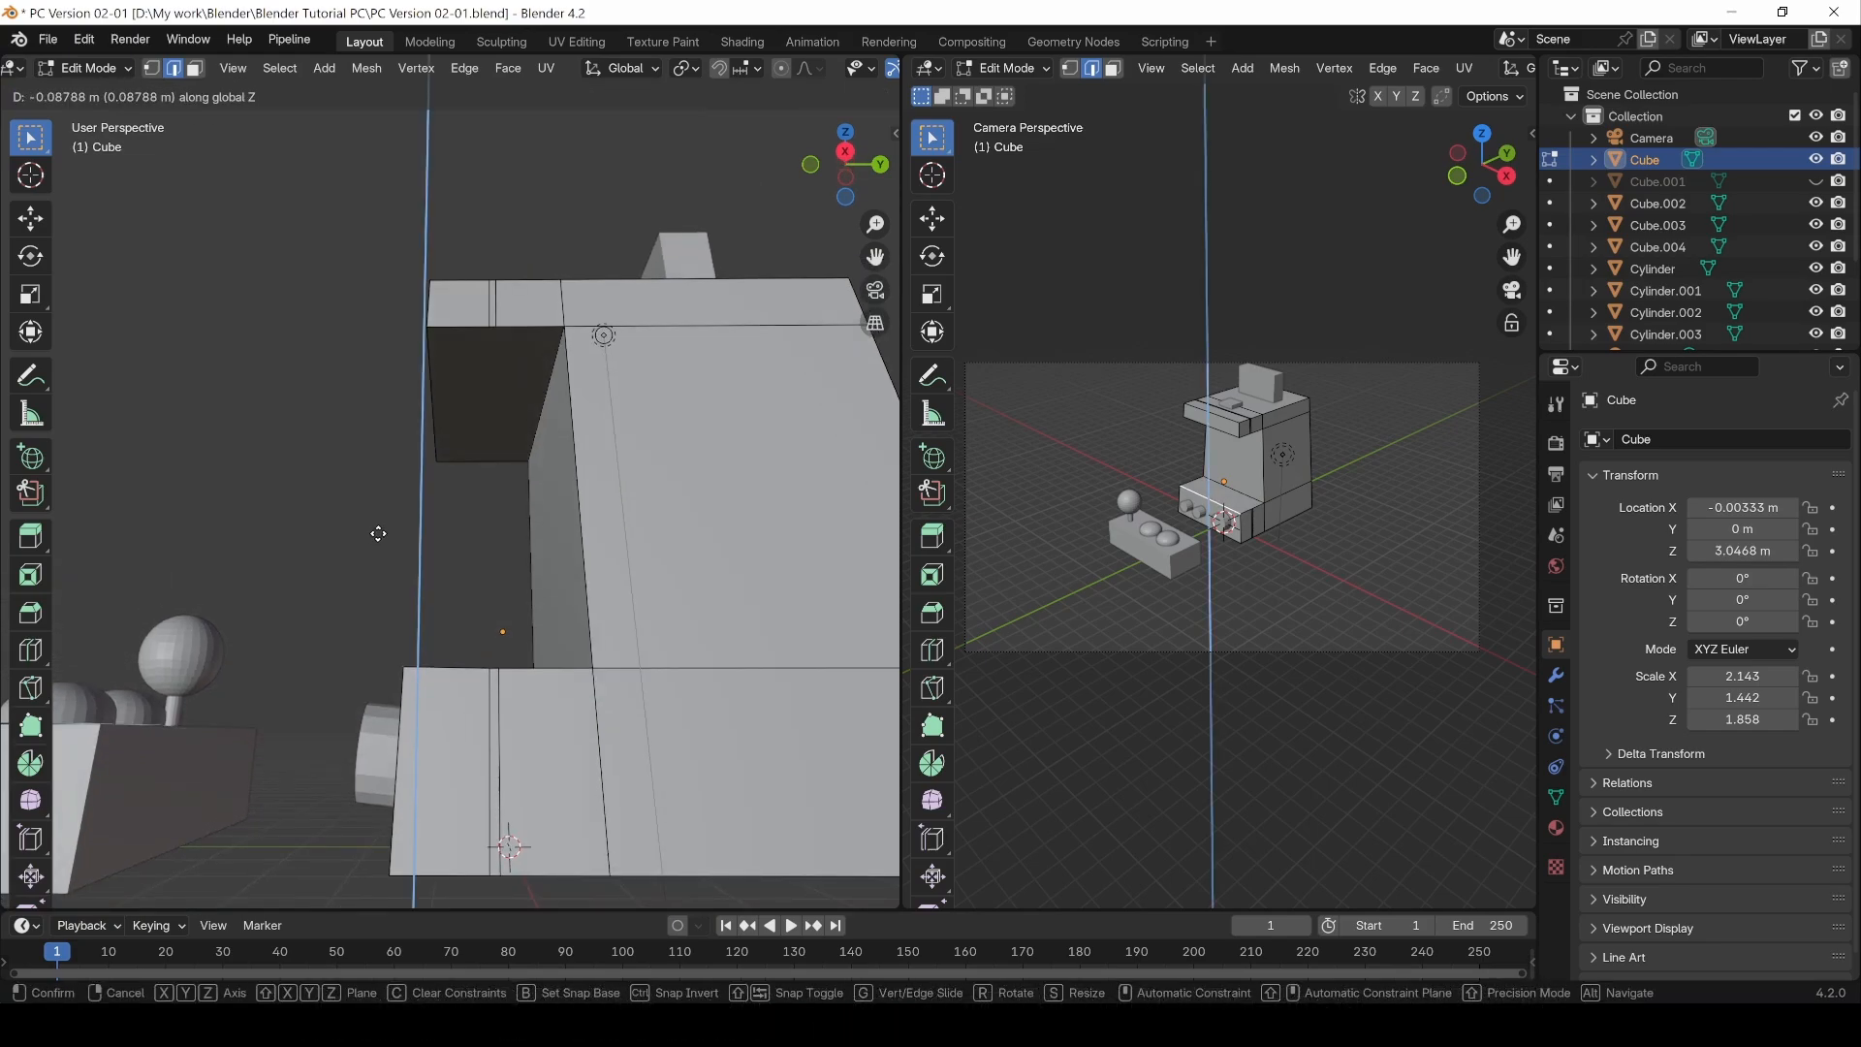
{"action": "left_click", "coordinate": [377, 533]}
{"action": "key", "text": "ctrl+z"}
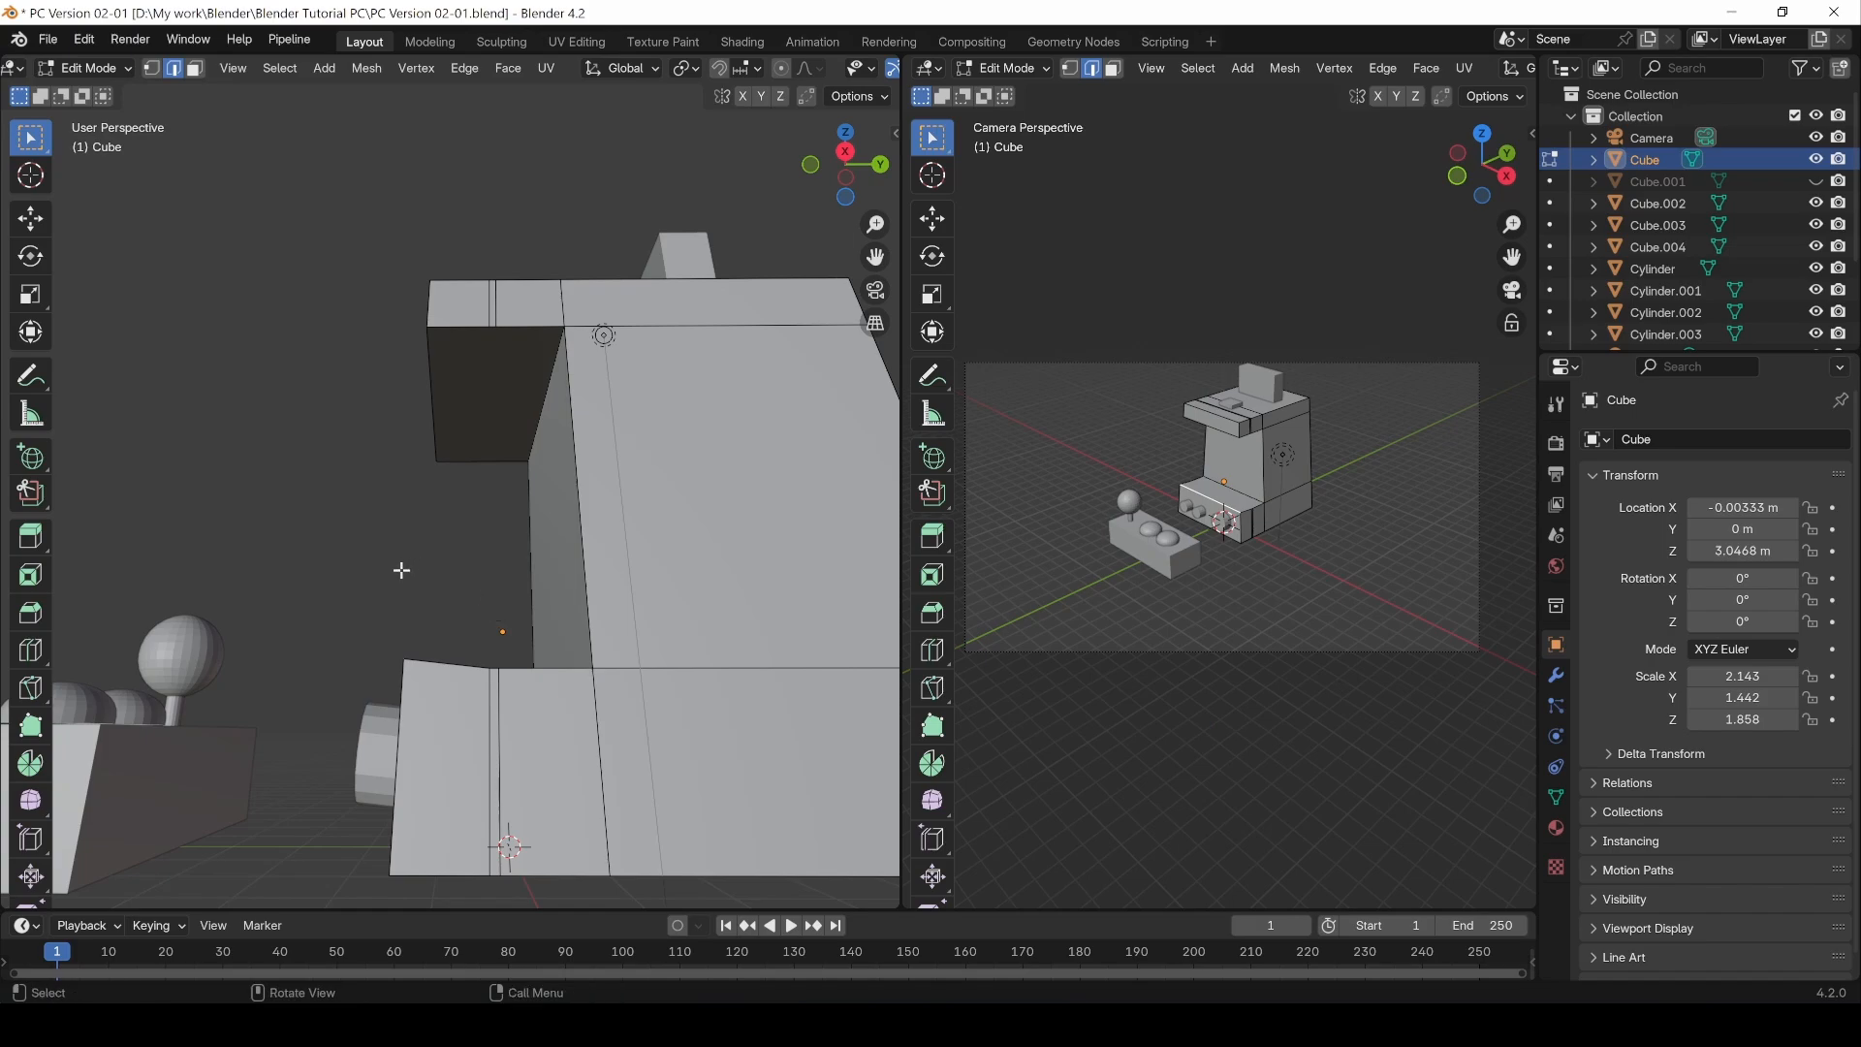
Step: Lower the selected front edge about 0.11 m along Z with the Move tool, then return to Object Mode
{"action": "left_click", "coordinate": [31, 221]}
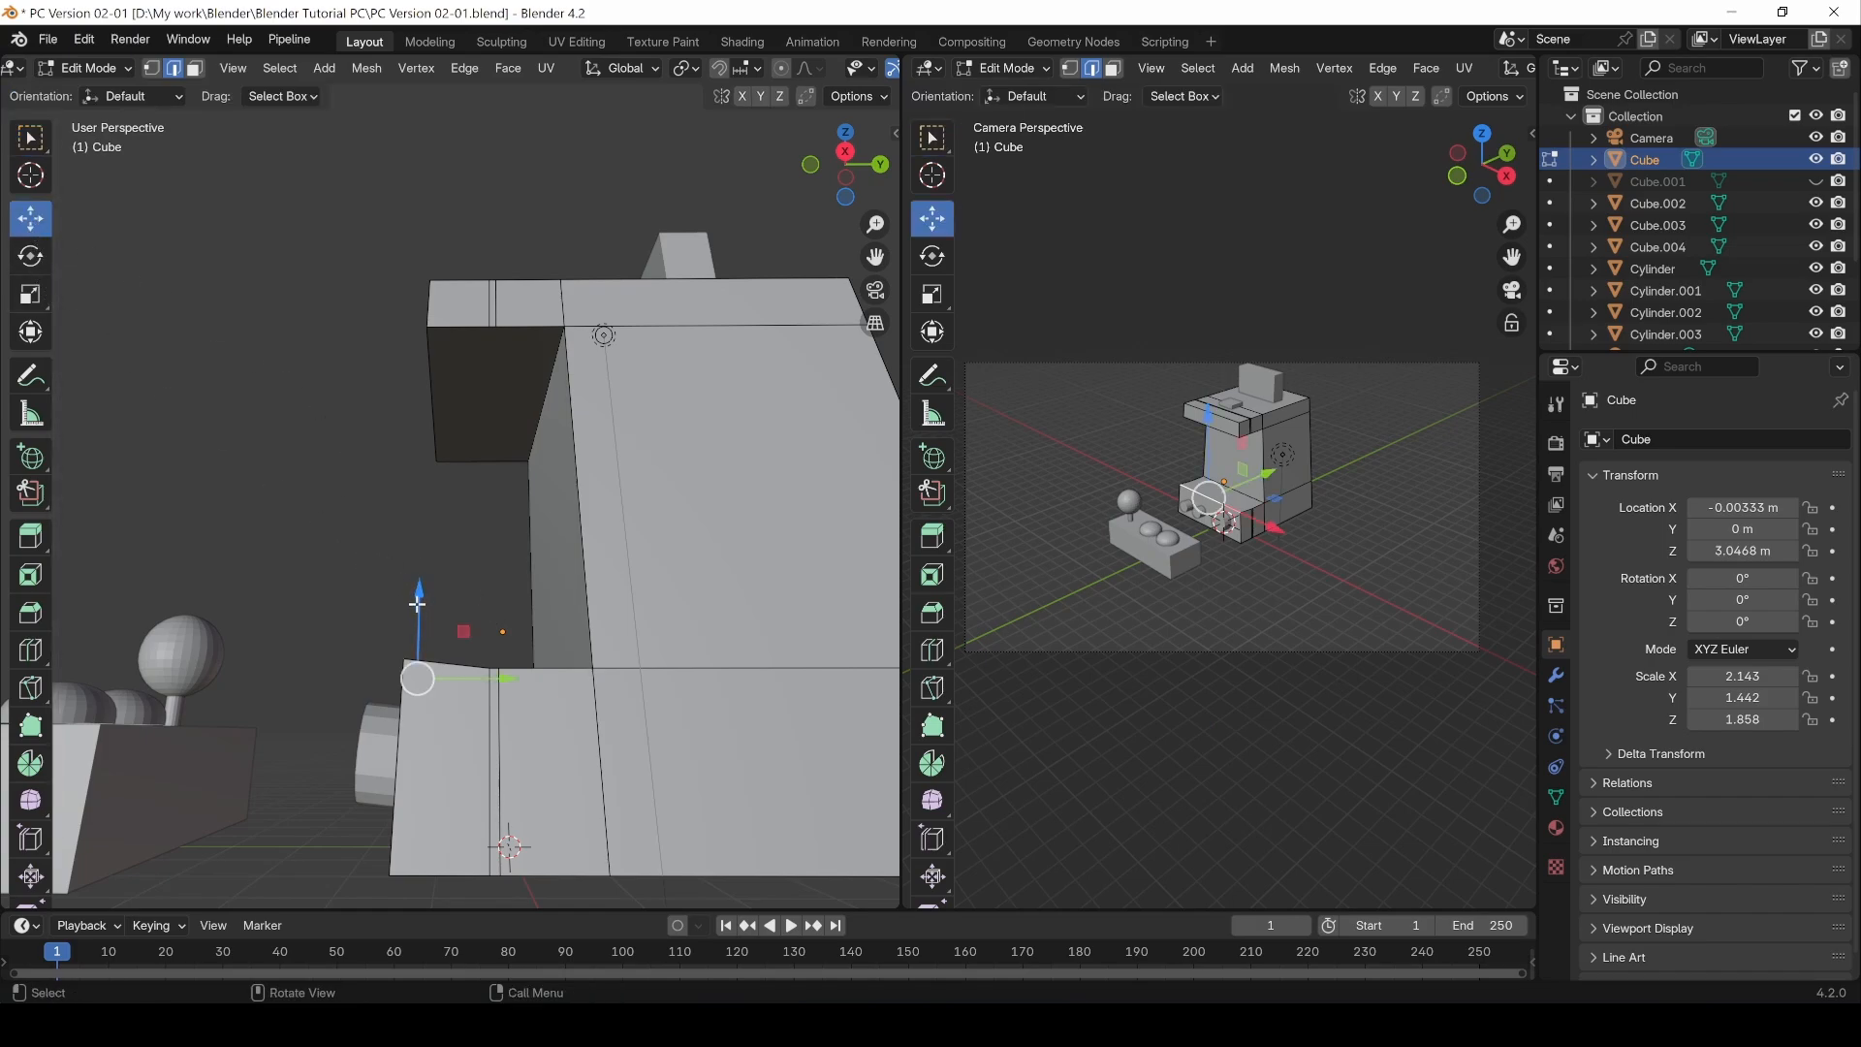
{"action": "left_click_drag", "start_coordinate": [418, 594], "coordinate": [419, 600]}
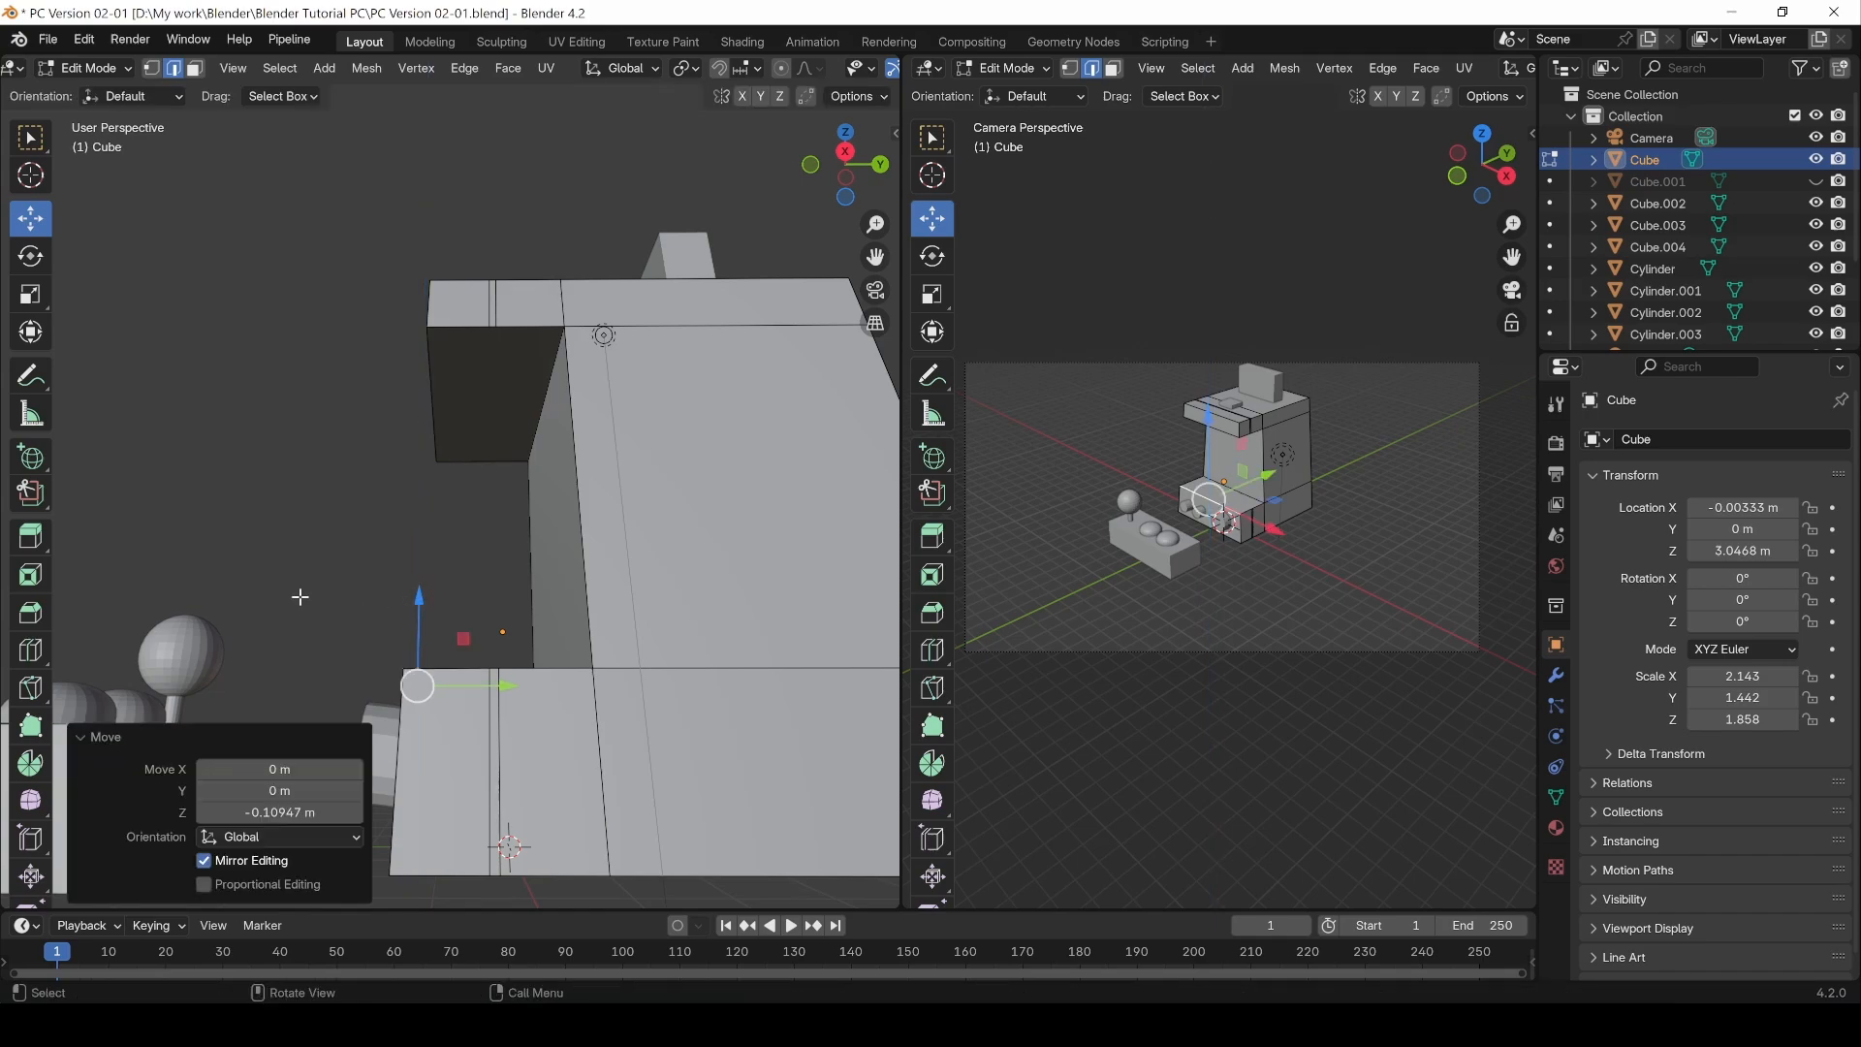
{"action": "middle_click_drag", "start_coordinate": [345, 506], "coordinate": [372, 554]}
{"action": "left_click", "coordinate": [353, 572]}
{"action": "key", "text": "Tab"}
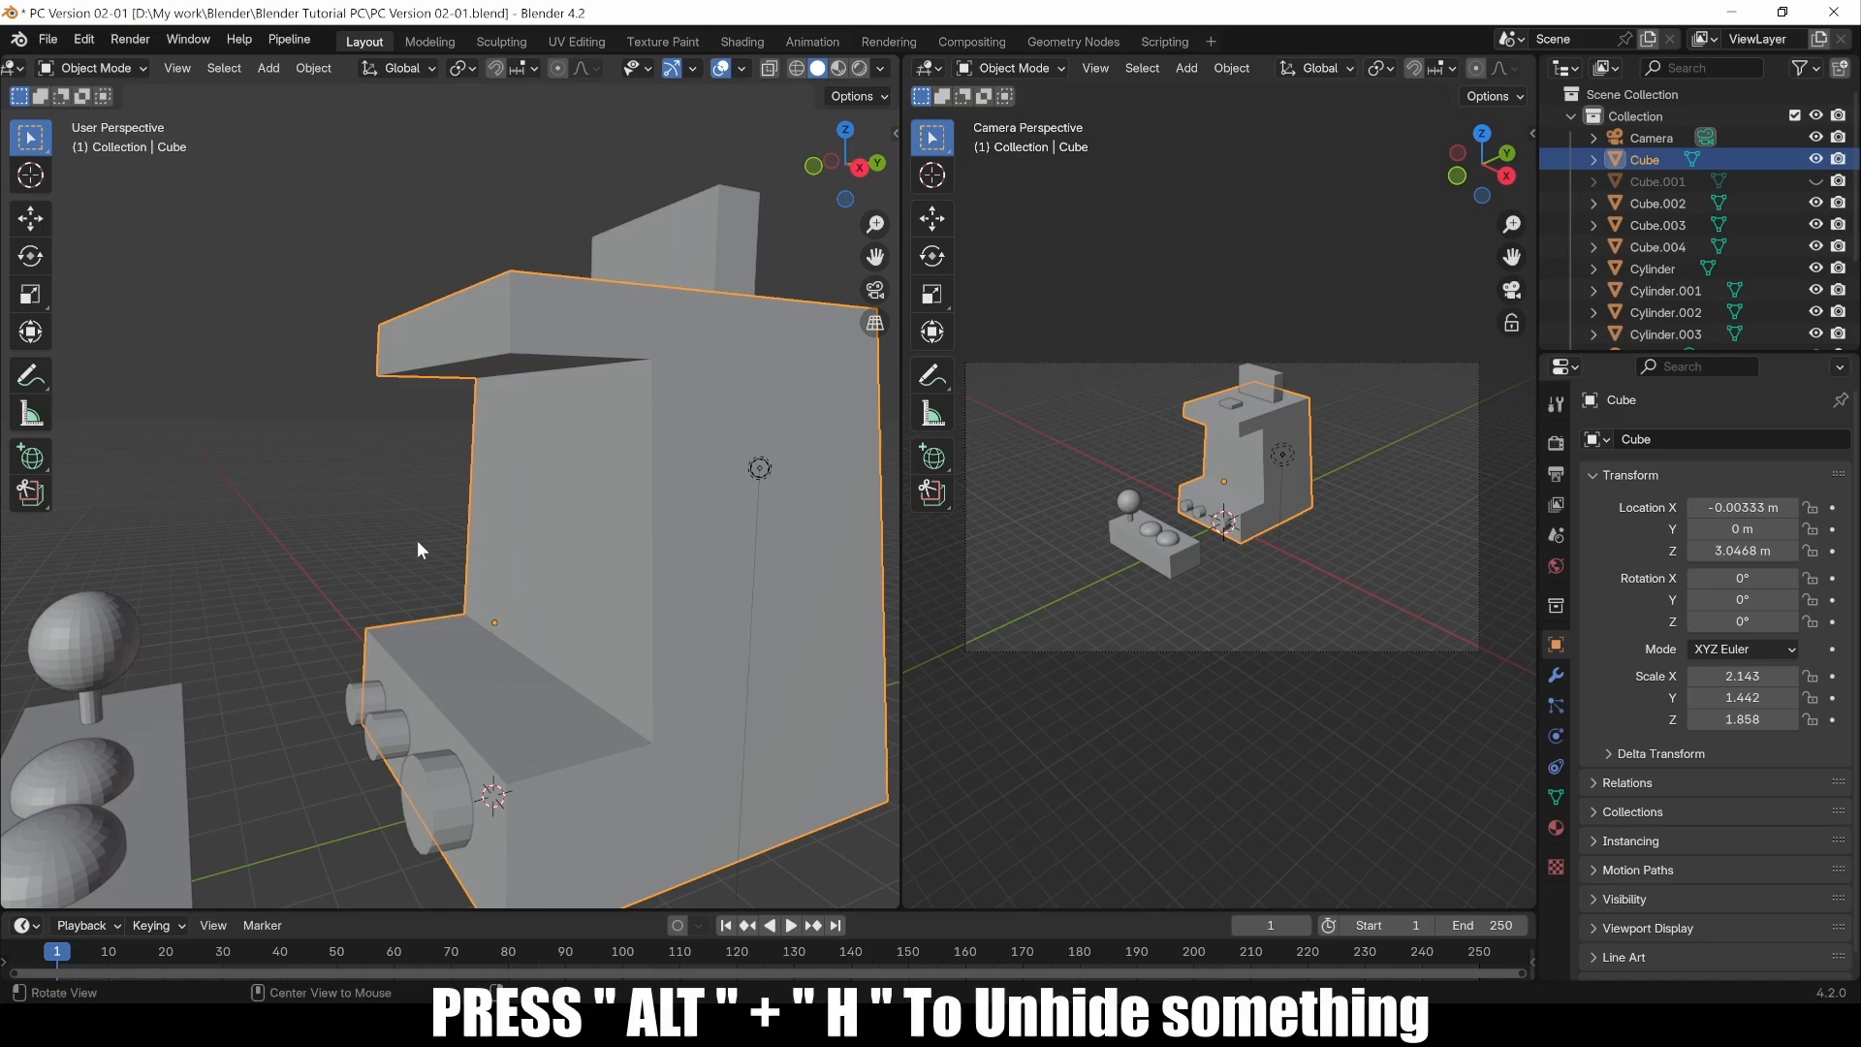
Step: Unhide all hidden objects and select the screen panel object Cube.001
{"action": "key", "text": "alt+h"}
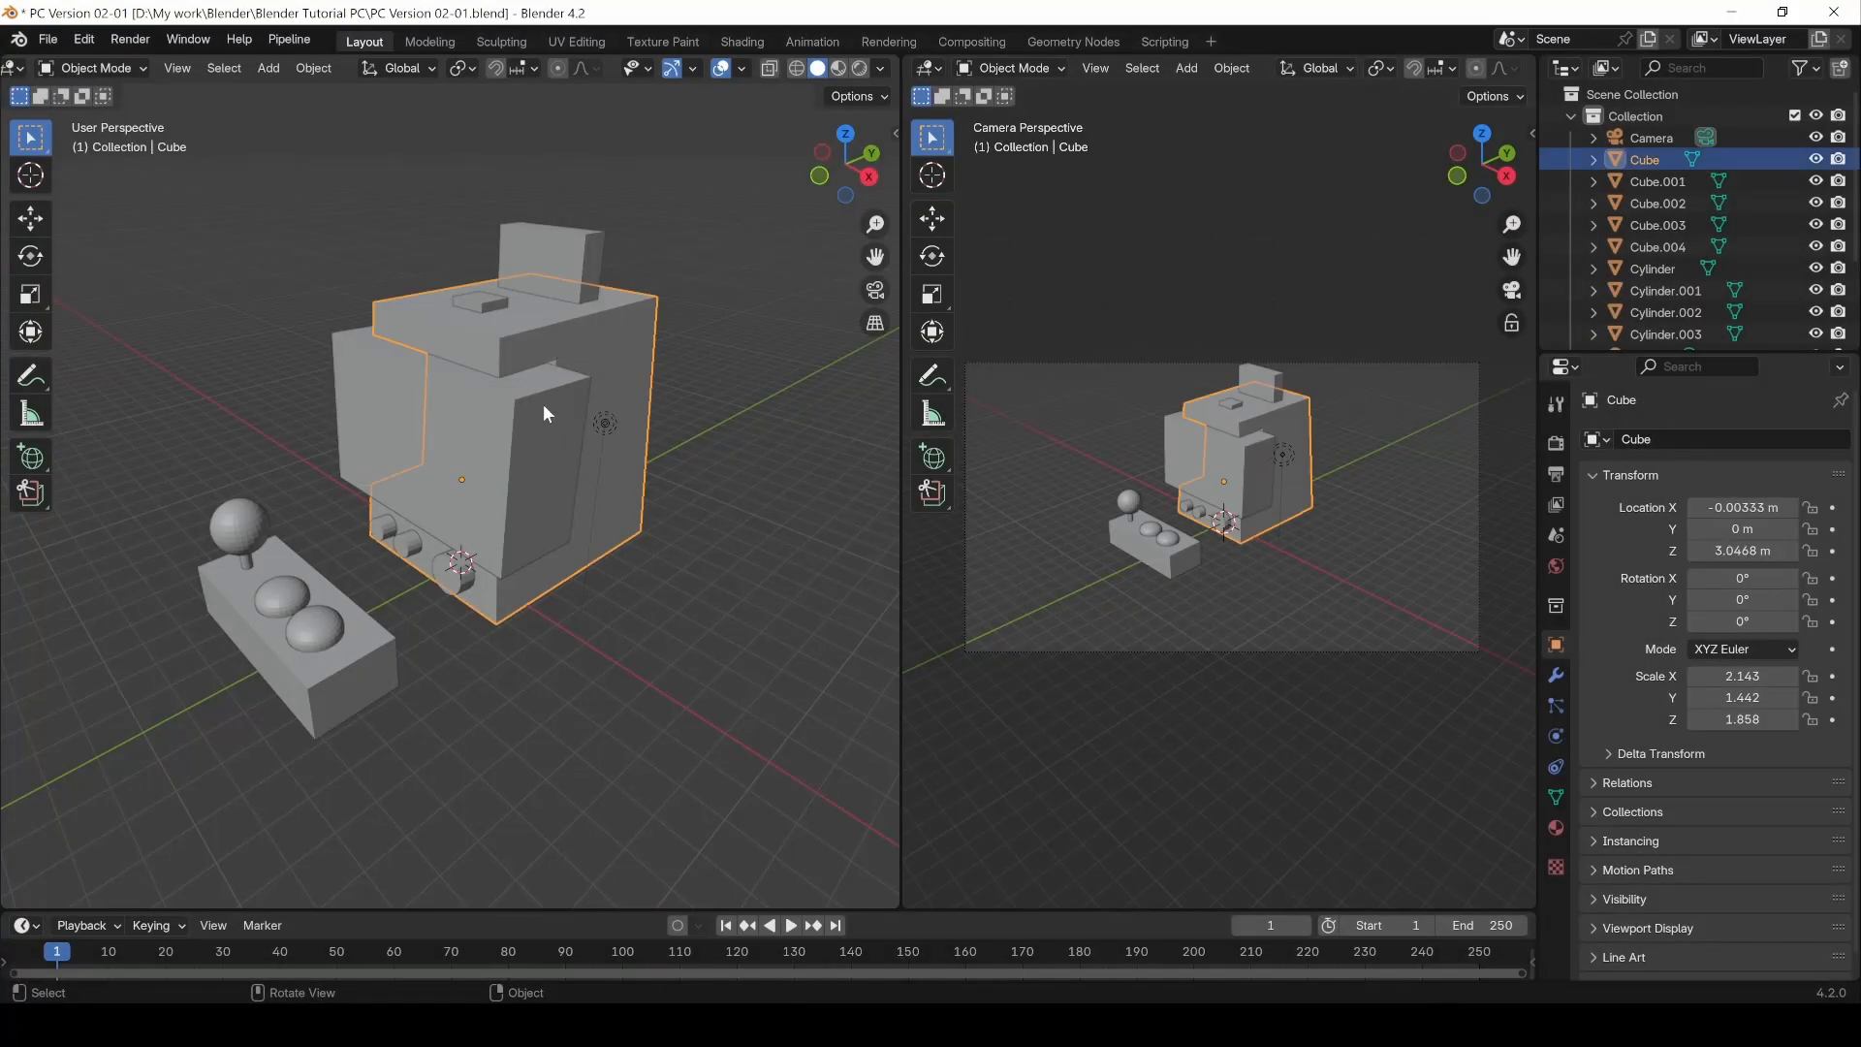
{"action": "left_click", "coordinate": [511, 444]}
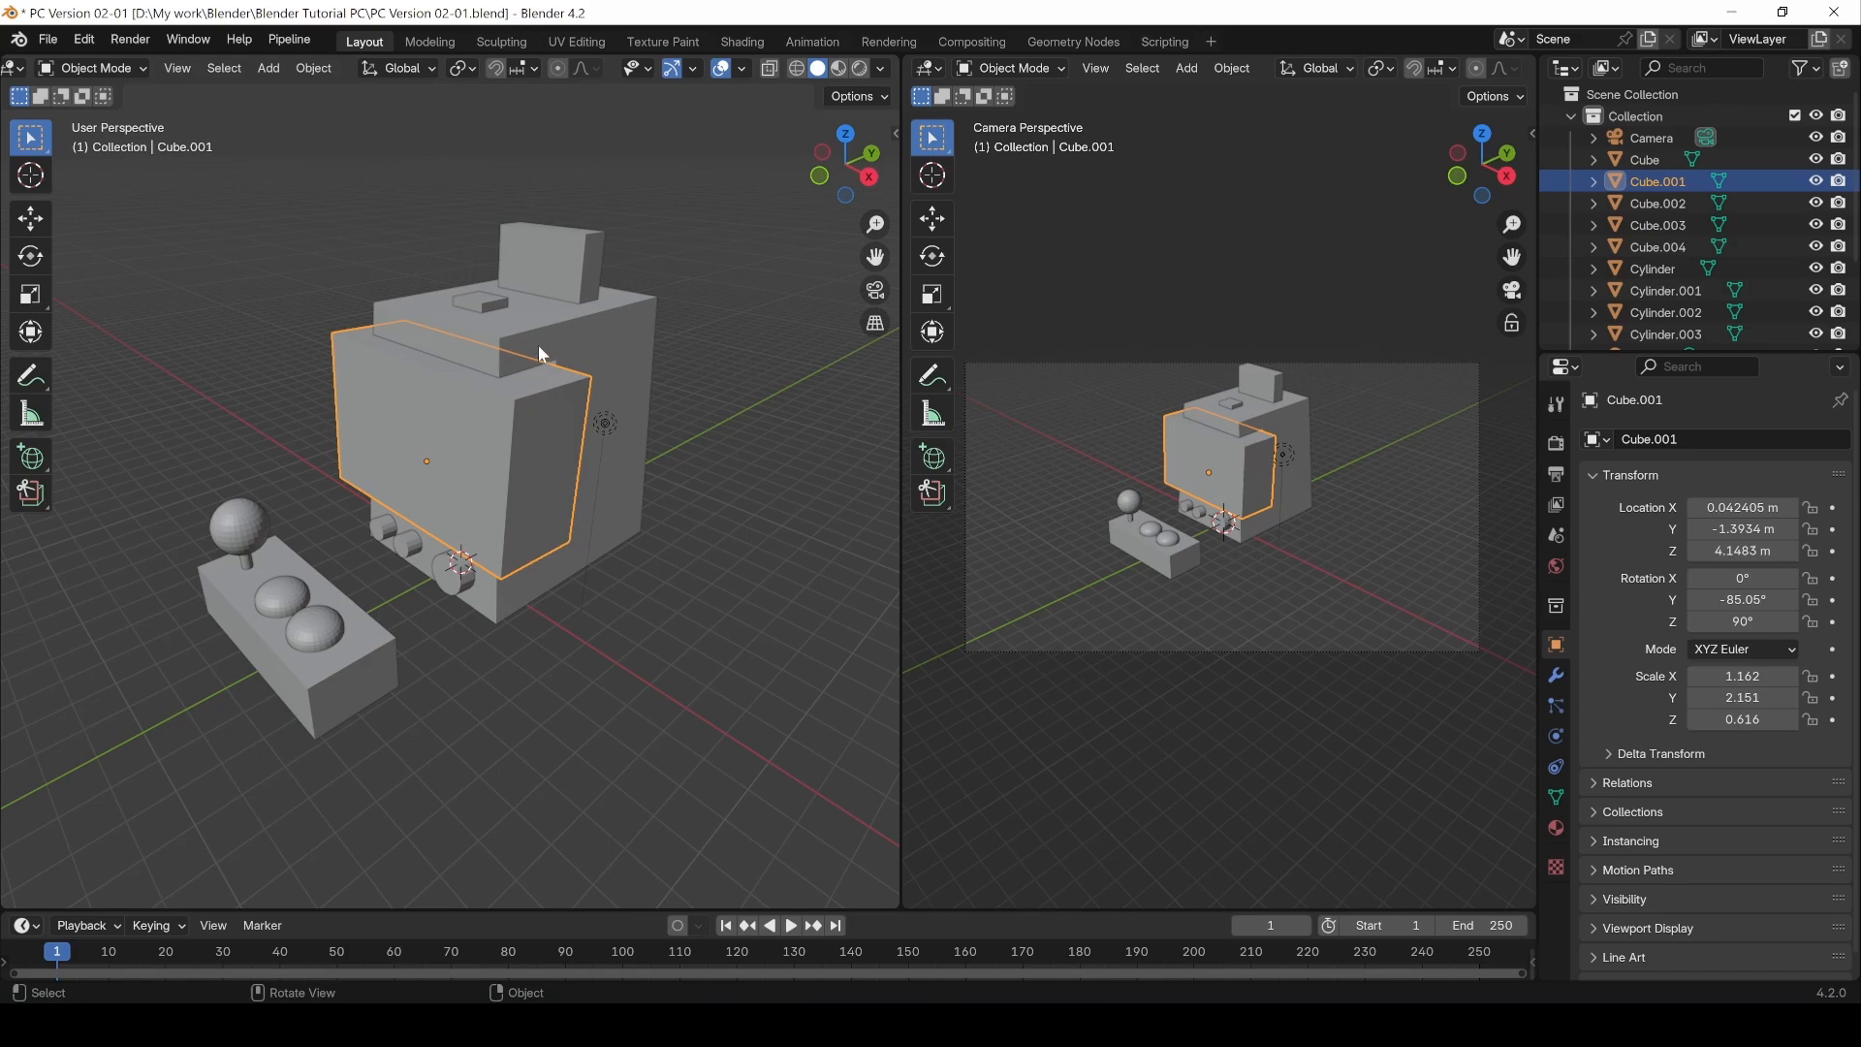
{"action": "key", "text": "Tab"}
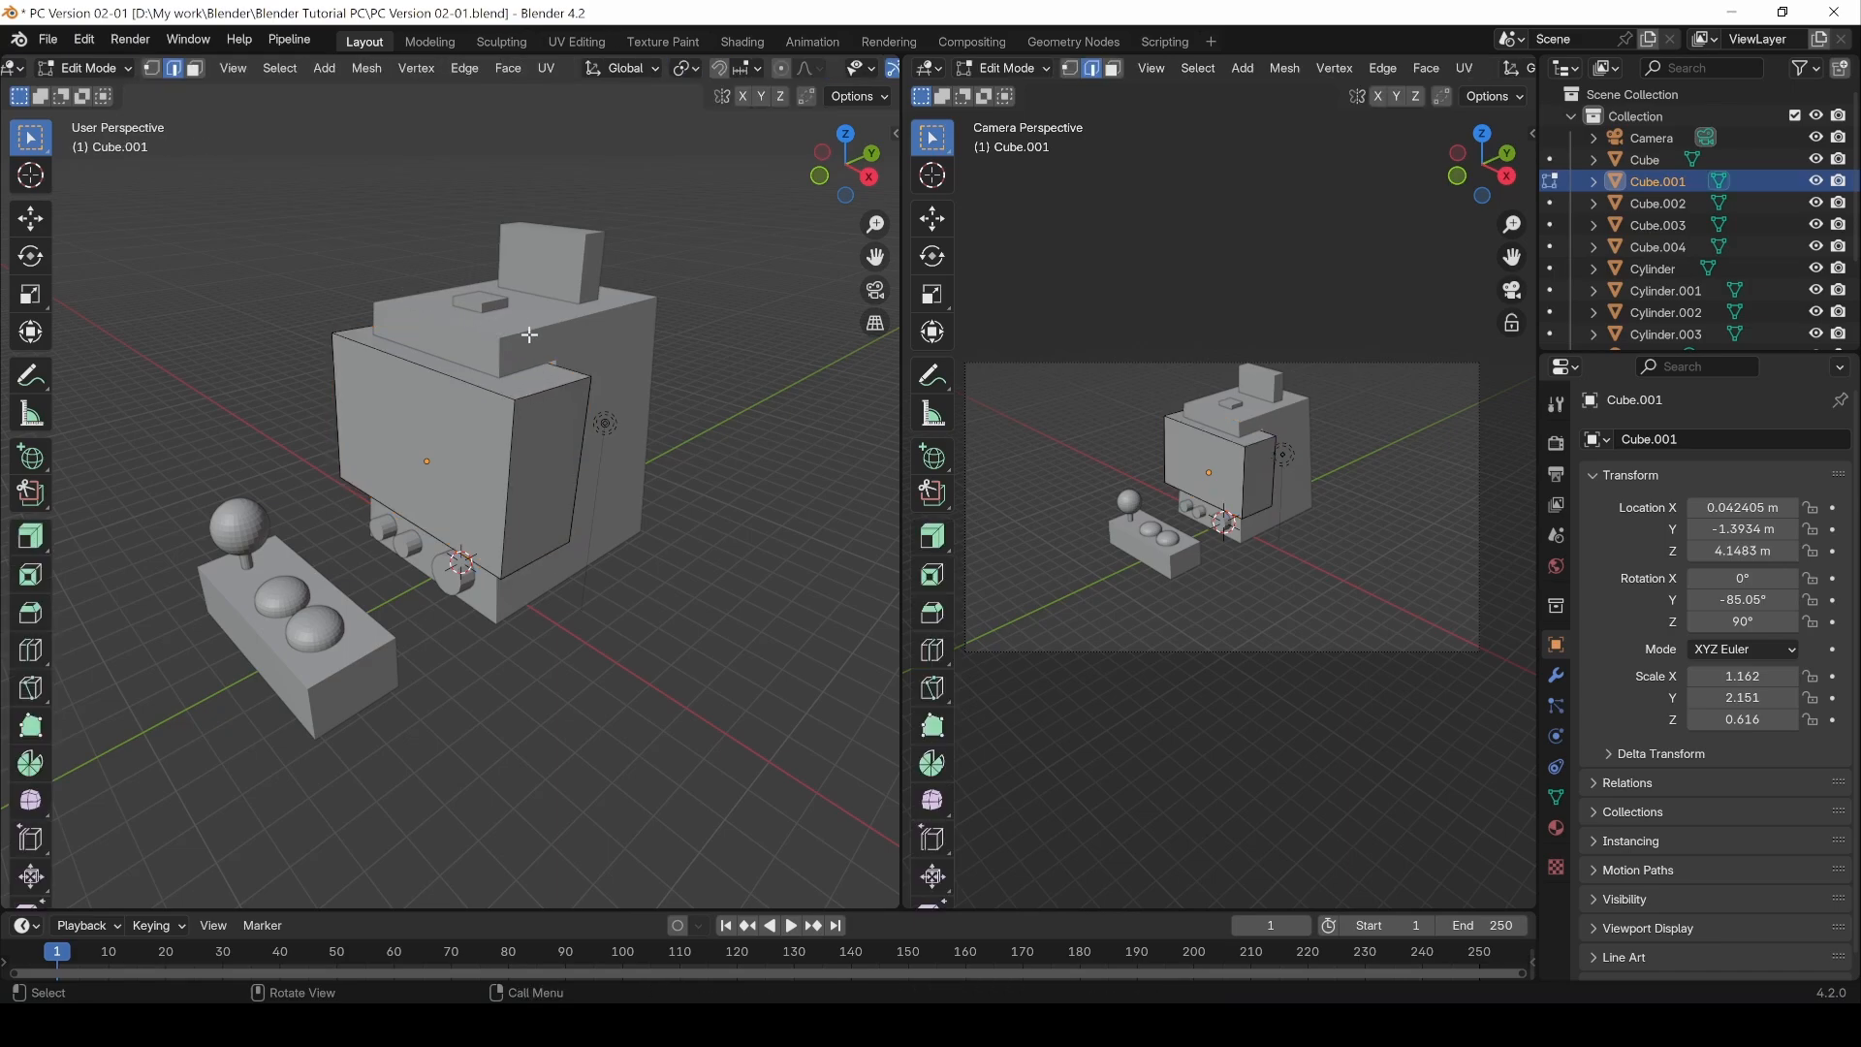
{"action": "key", "text": "Tab"}
{"action": "left_click", "coordinate": [651, 638]}
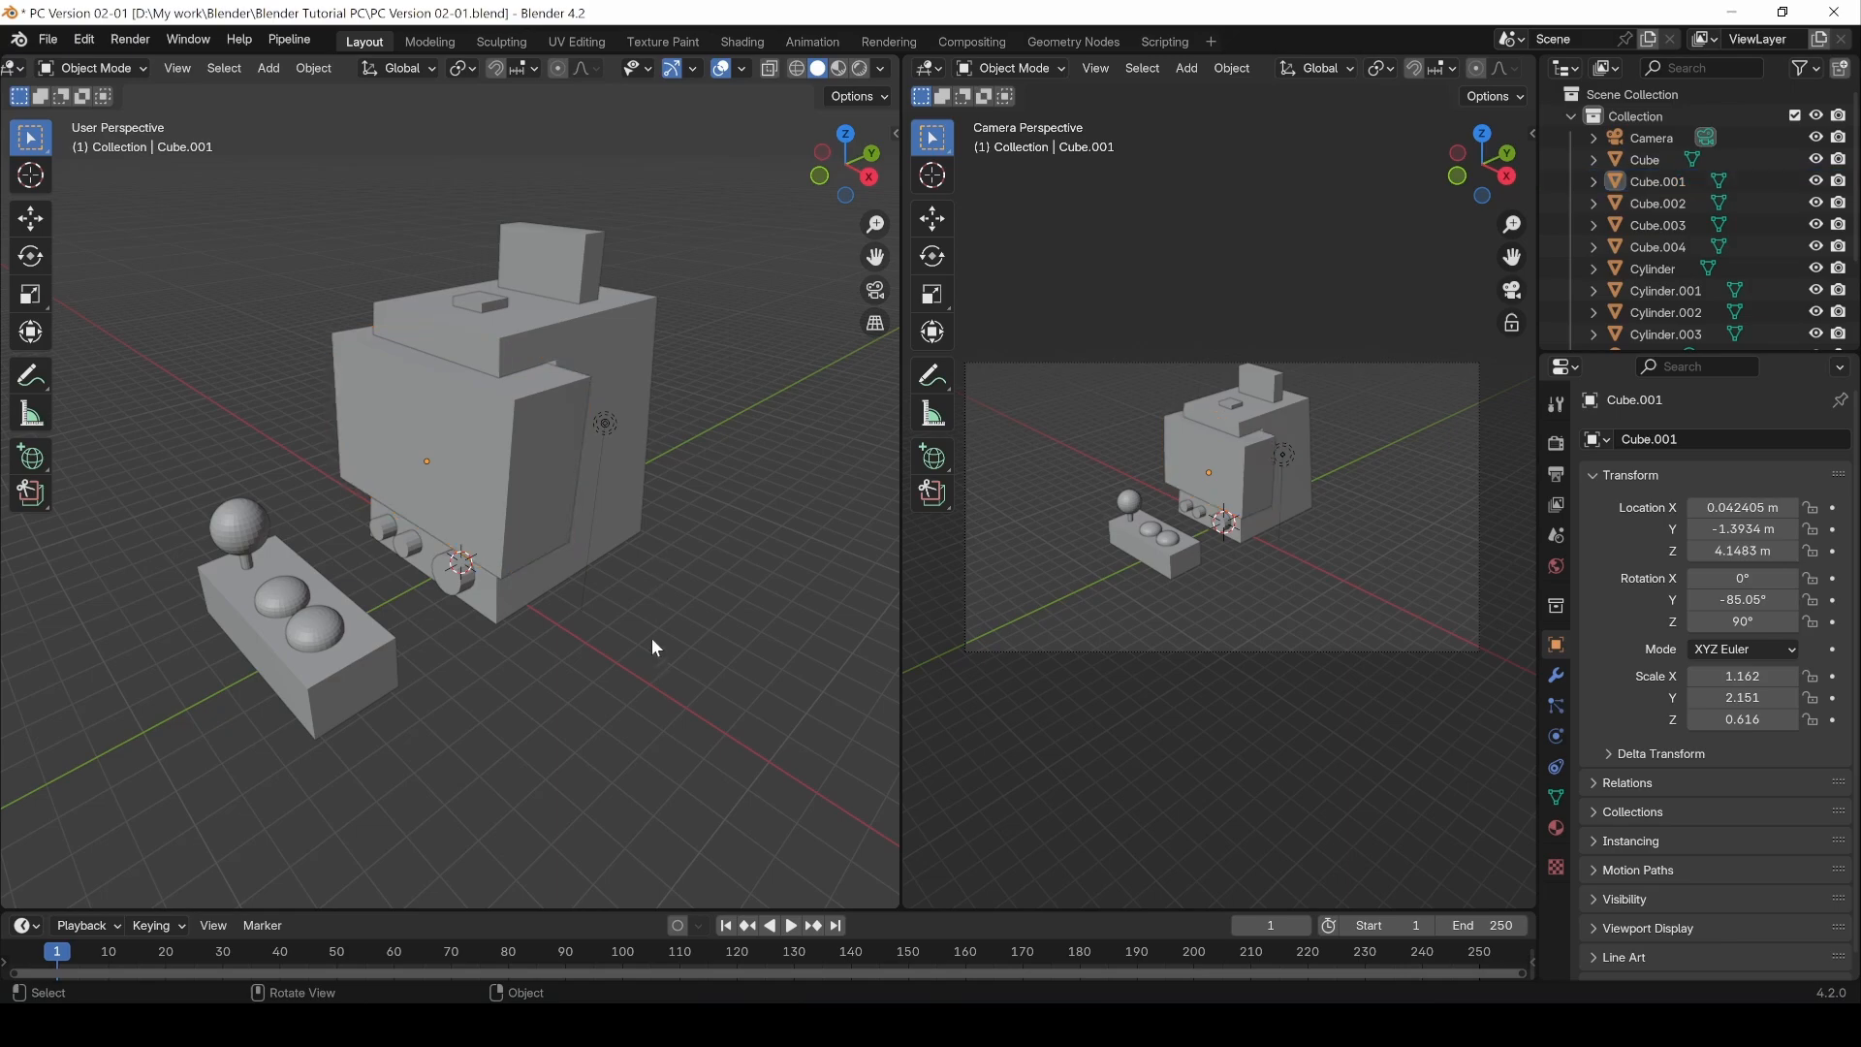
Step: Select the cabinet and screen panel together, enter Edit Mode in face select mode, and select the screen panel's front face
{"action": "left_click", "coordinate": [527, 399]}
{"action": "left_click", "coordinate": [521, 427], "text": "shift"}
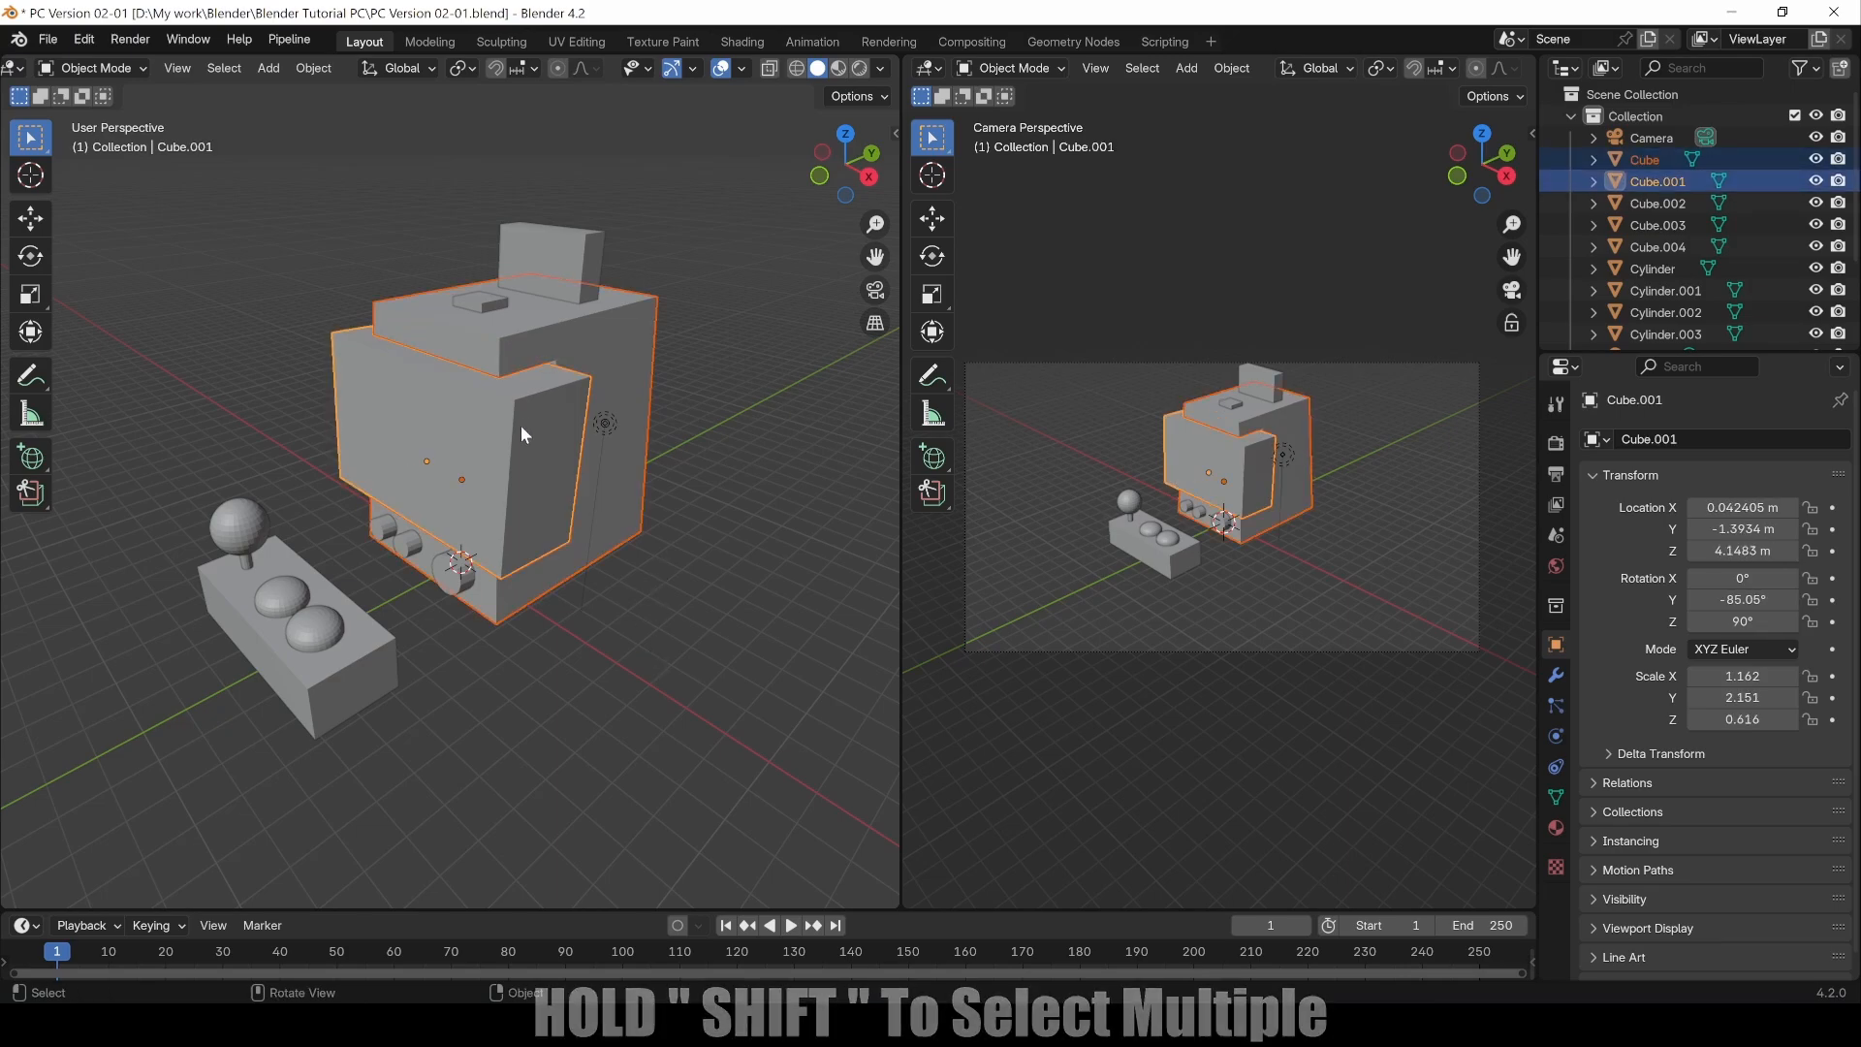
{"action": "key", "text": "Tab"}
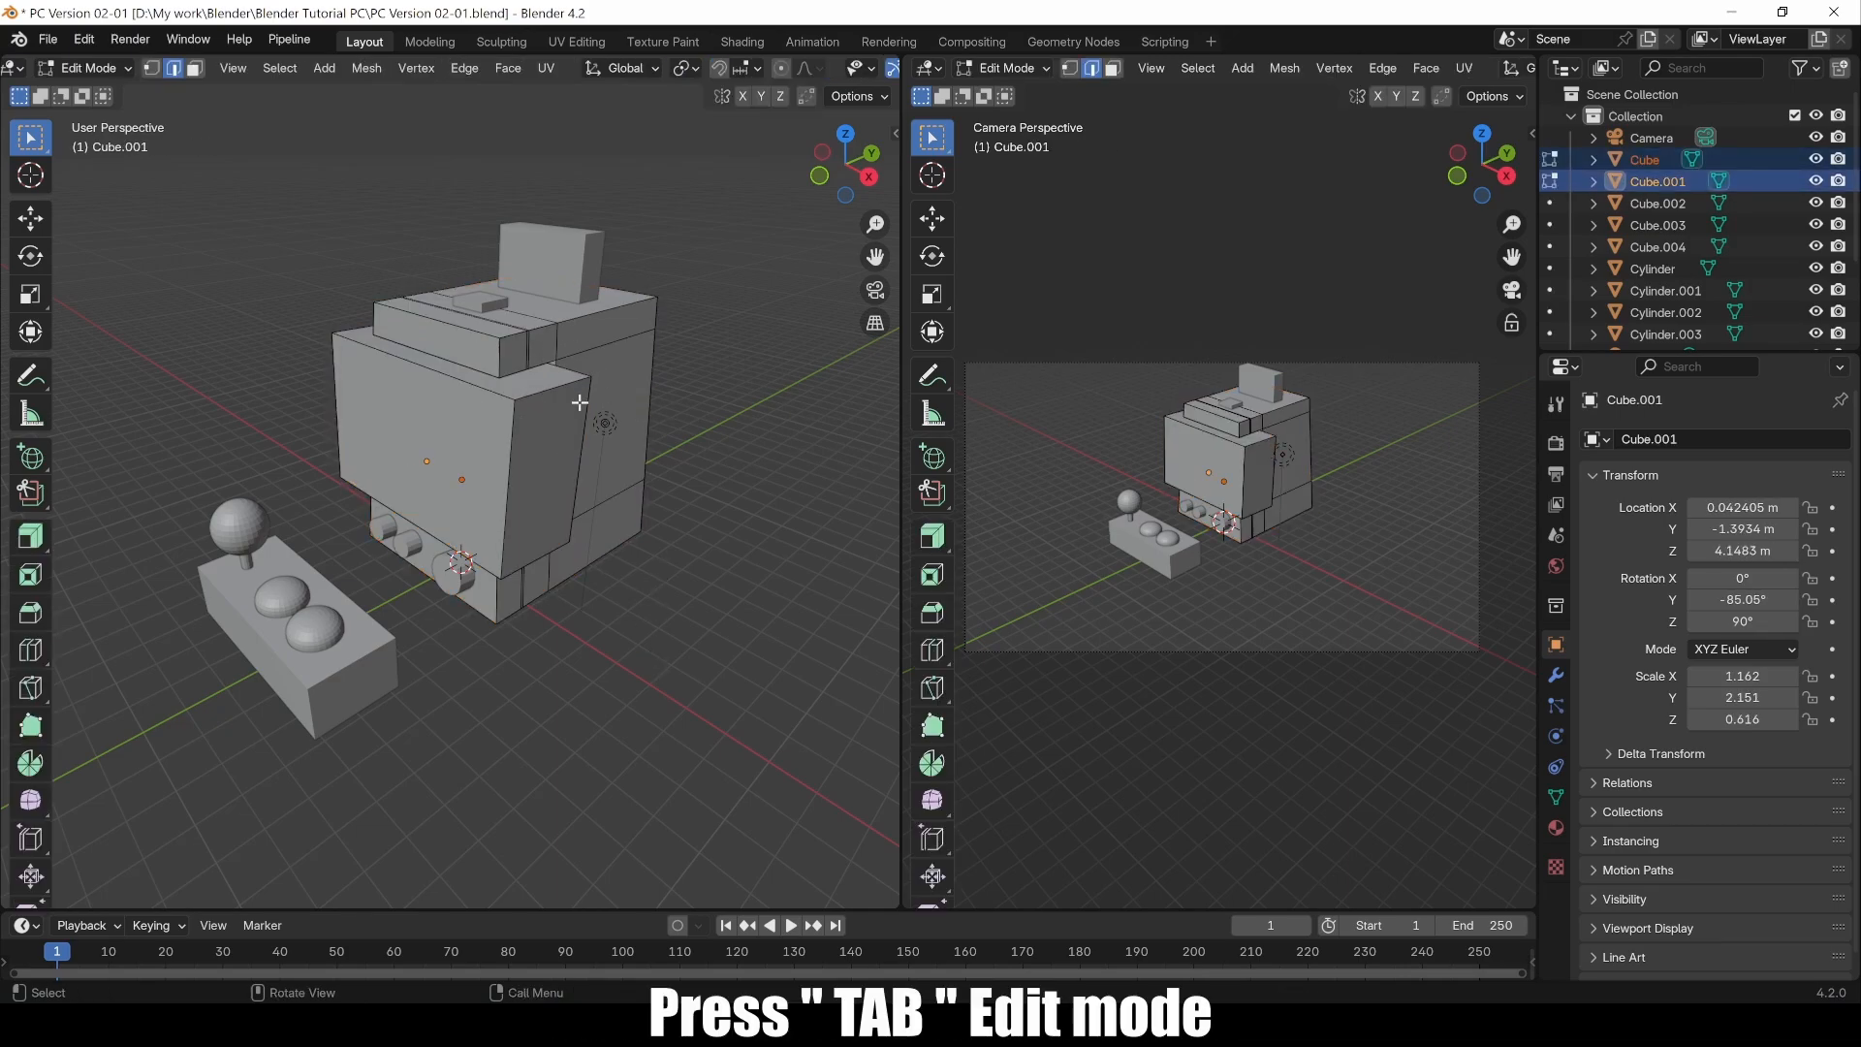
{"action": "scroll", "coordinate": [567, 415], "scroll_direction": "up", "scroll_amount": 4}
{"action": "key", "text": "3"}
{"action": "left_click", "coordinate": [588, 203]}
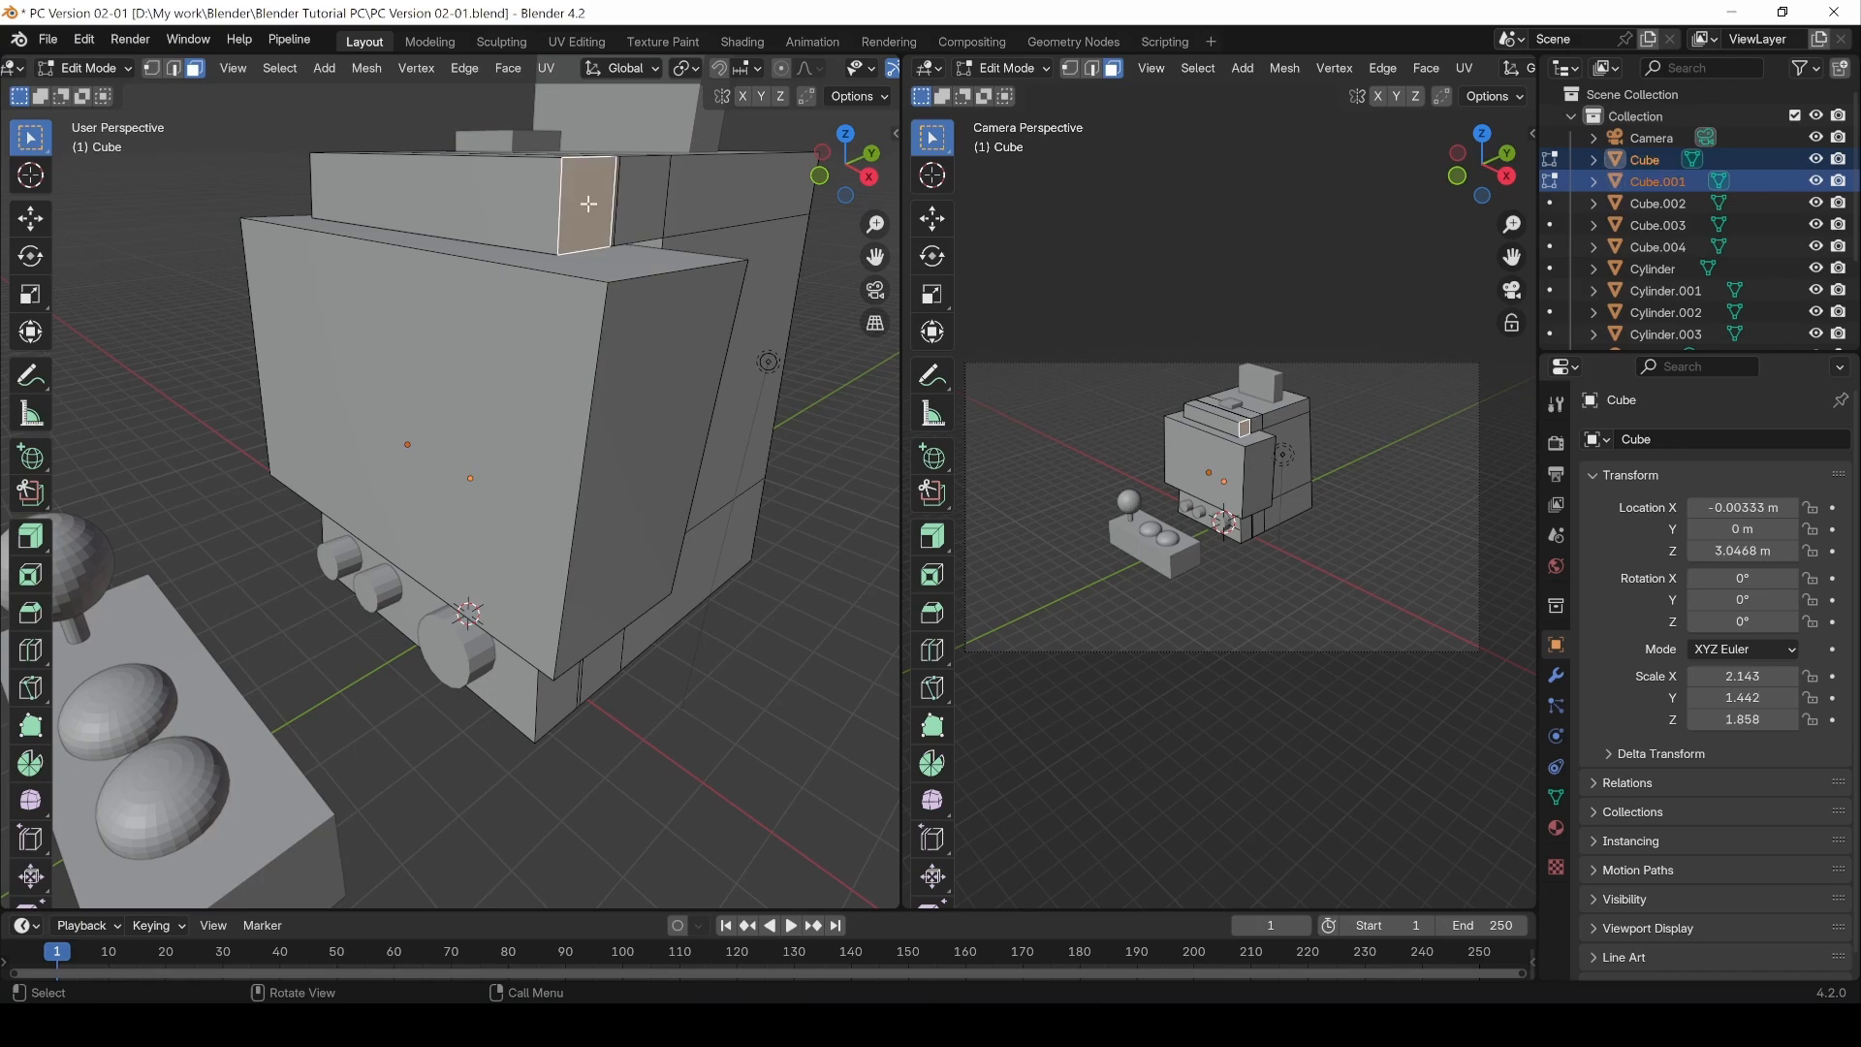
{"action": "left_click", "coordinate": [637, 405]}
{"action": "middle_click_drag", "start_coordinate": [574, 326], "coordinate": [675, 164]}
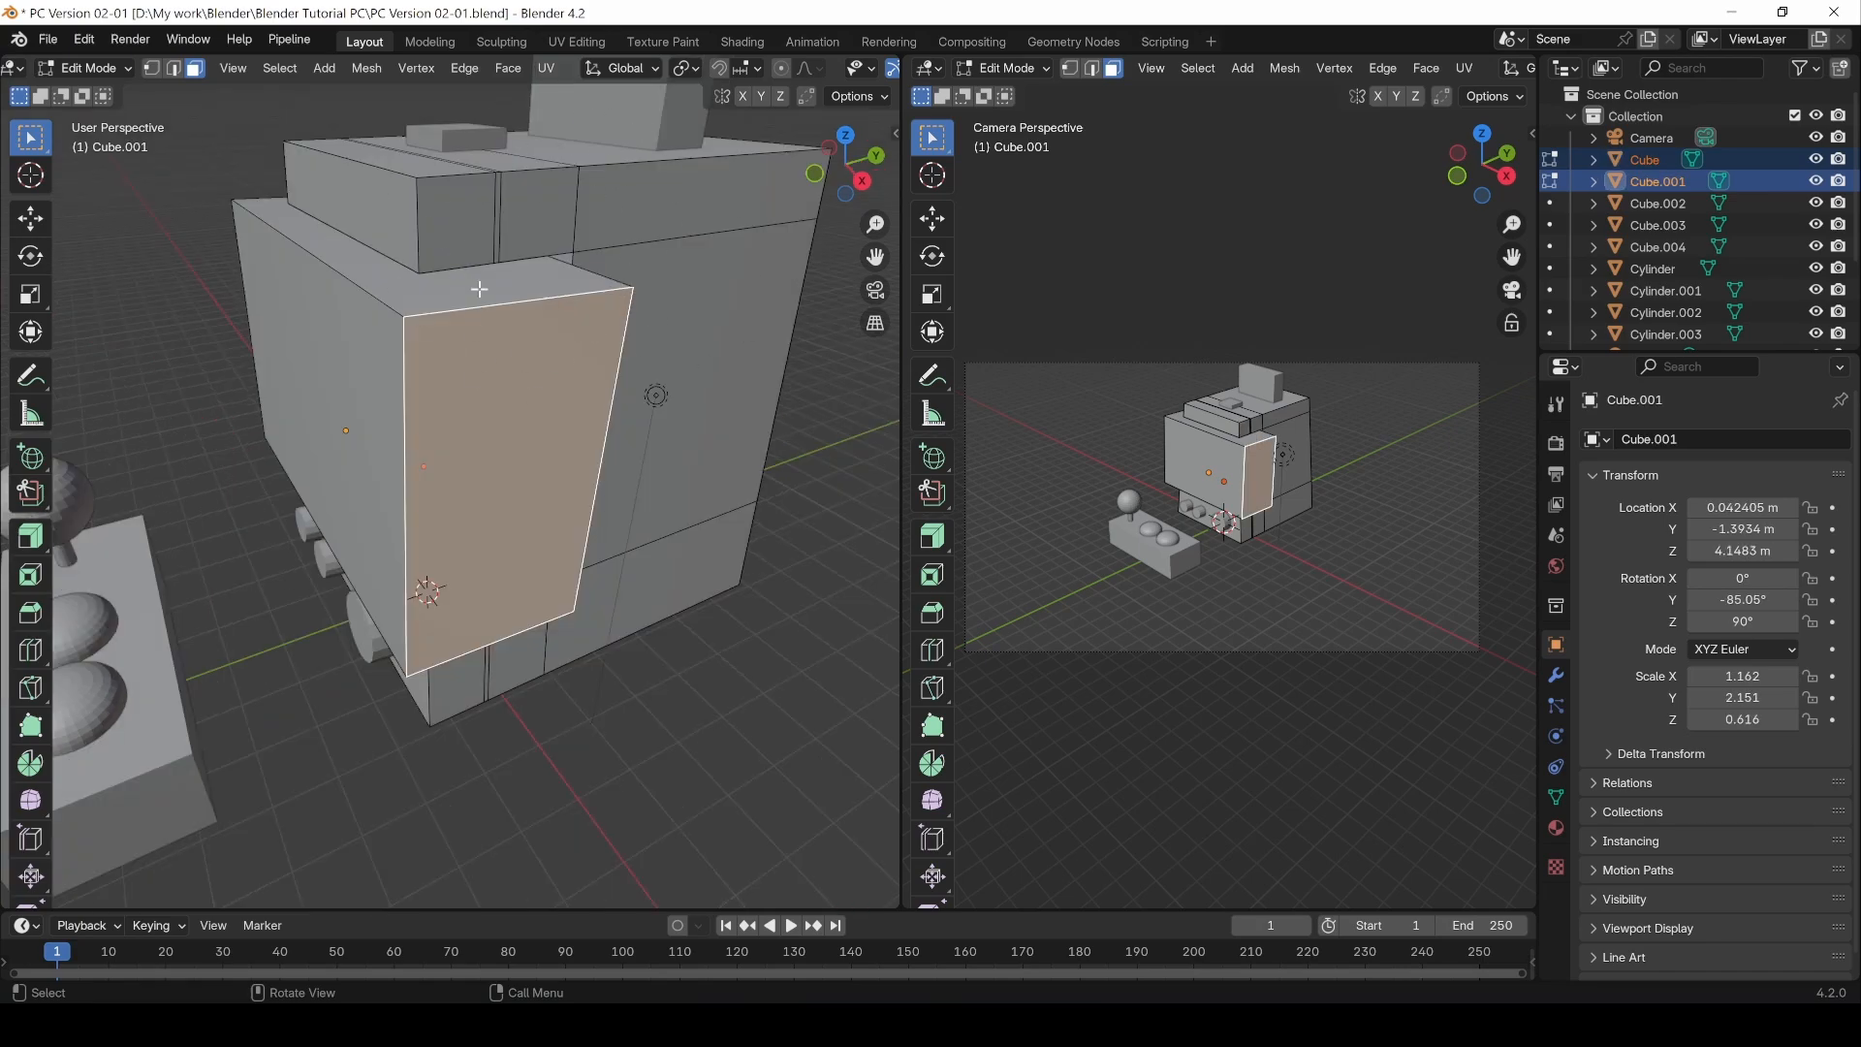
Step: Switch to Object Mode and back to Edit Mode through the mode selector, then deselect all faces
{"action": "key", "text": "Tab"}
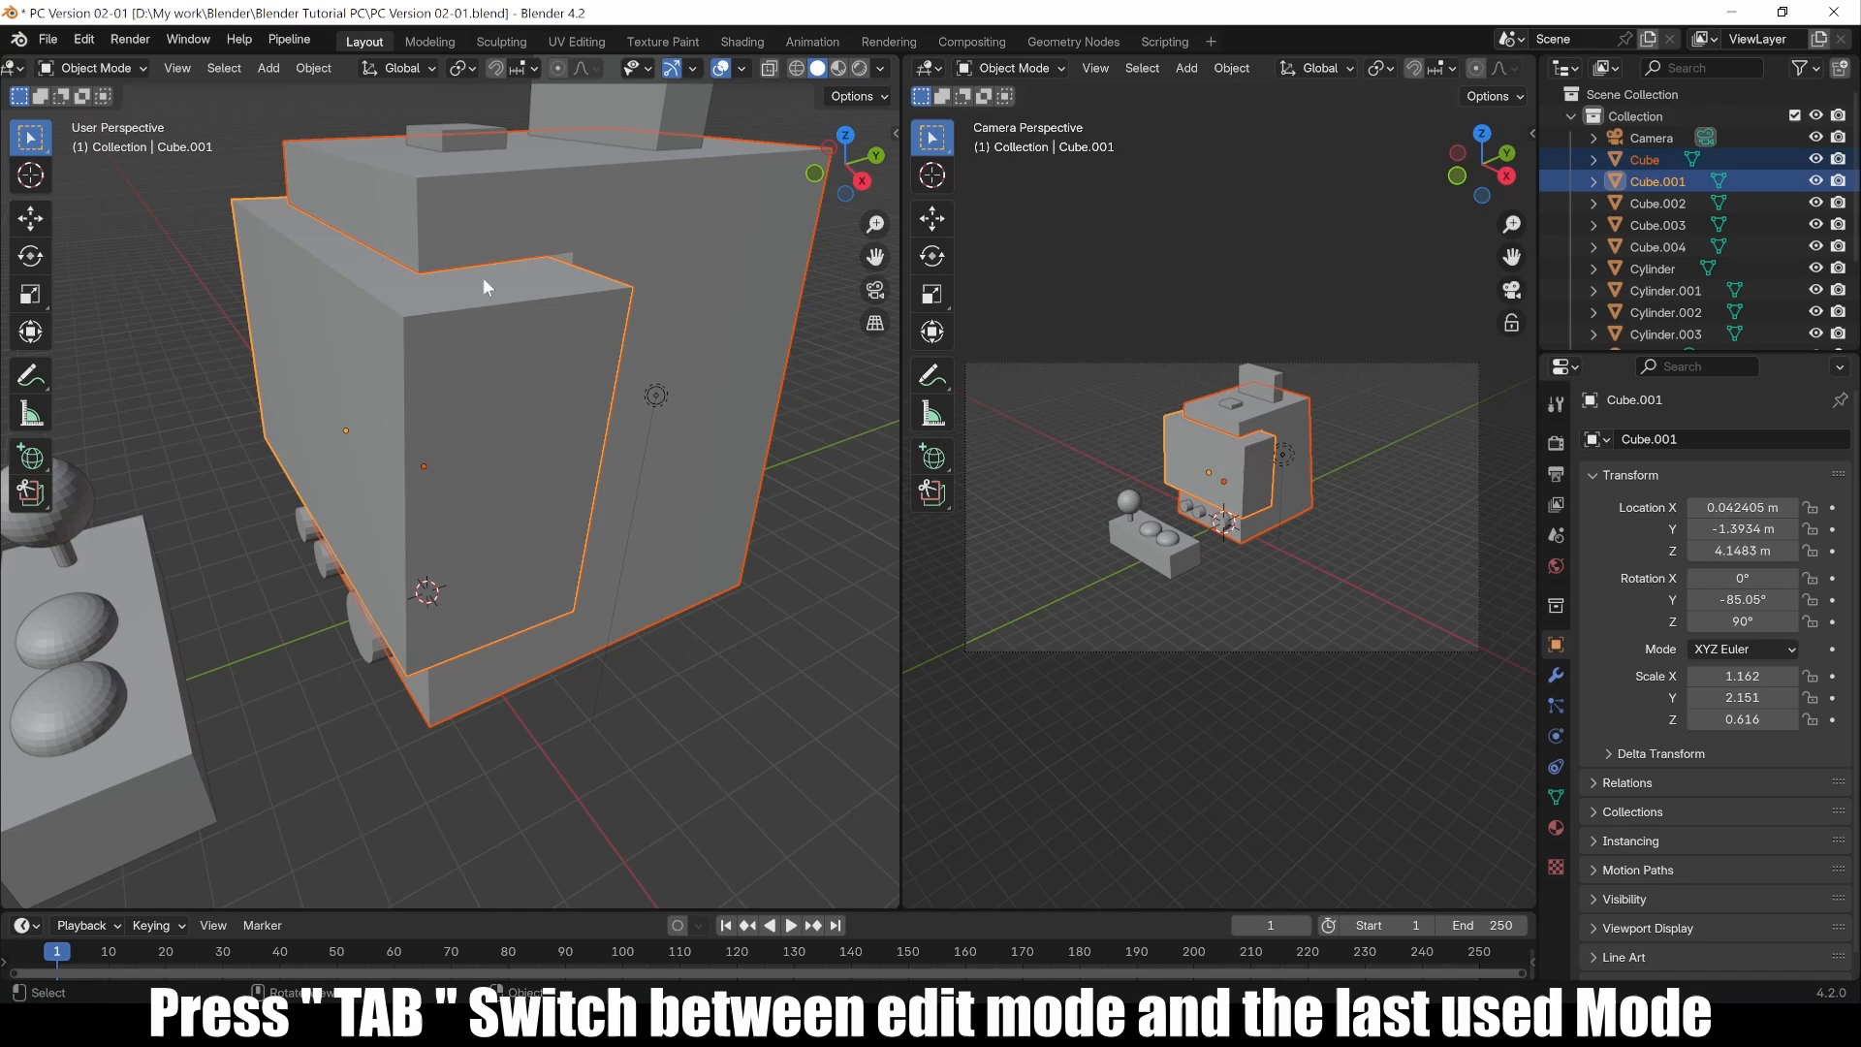
{"action": "left_click", "coordinate": [127, 70]}
{"action": "left_click", "coordinate": [137, 116]}
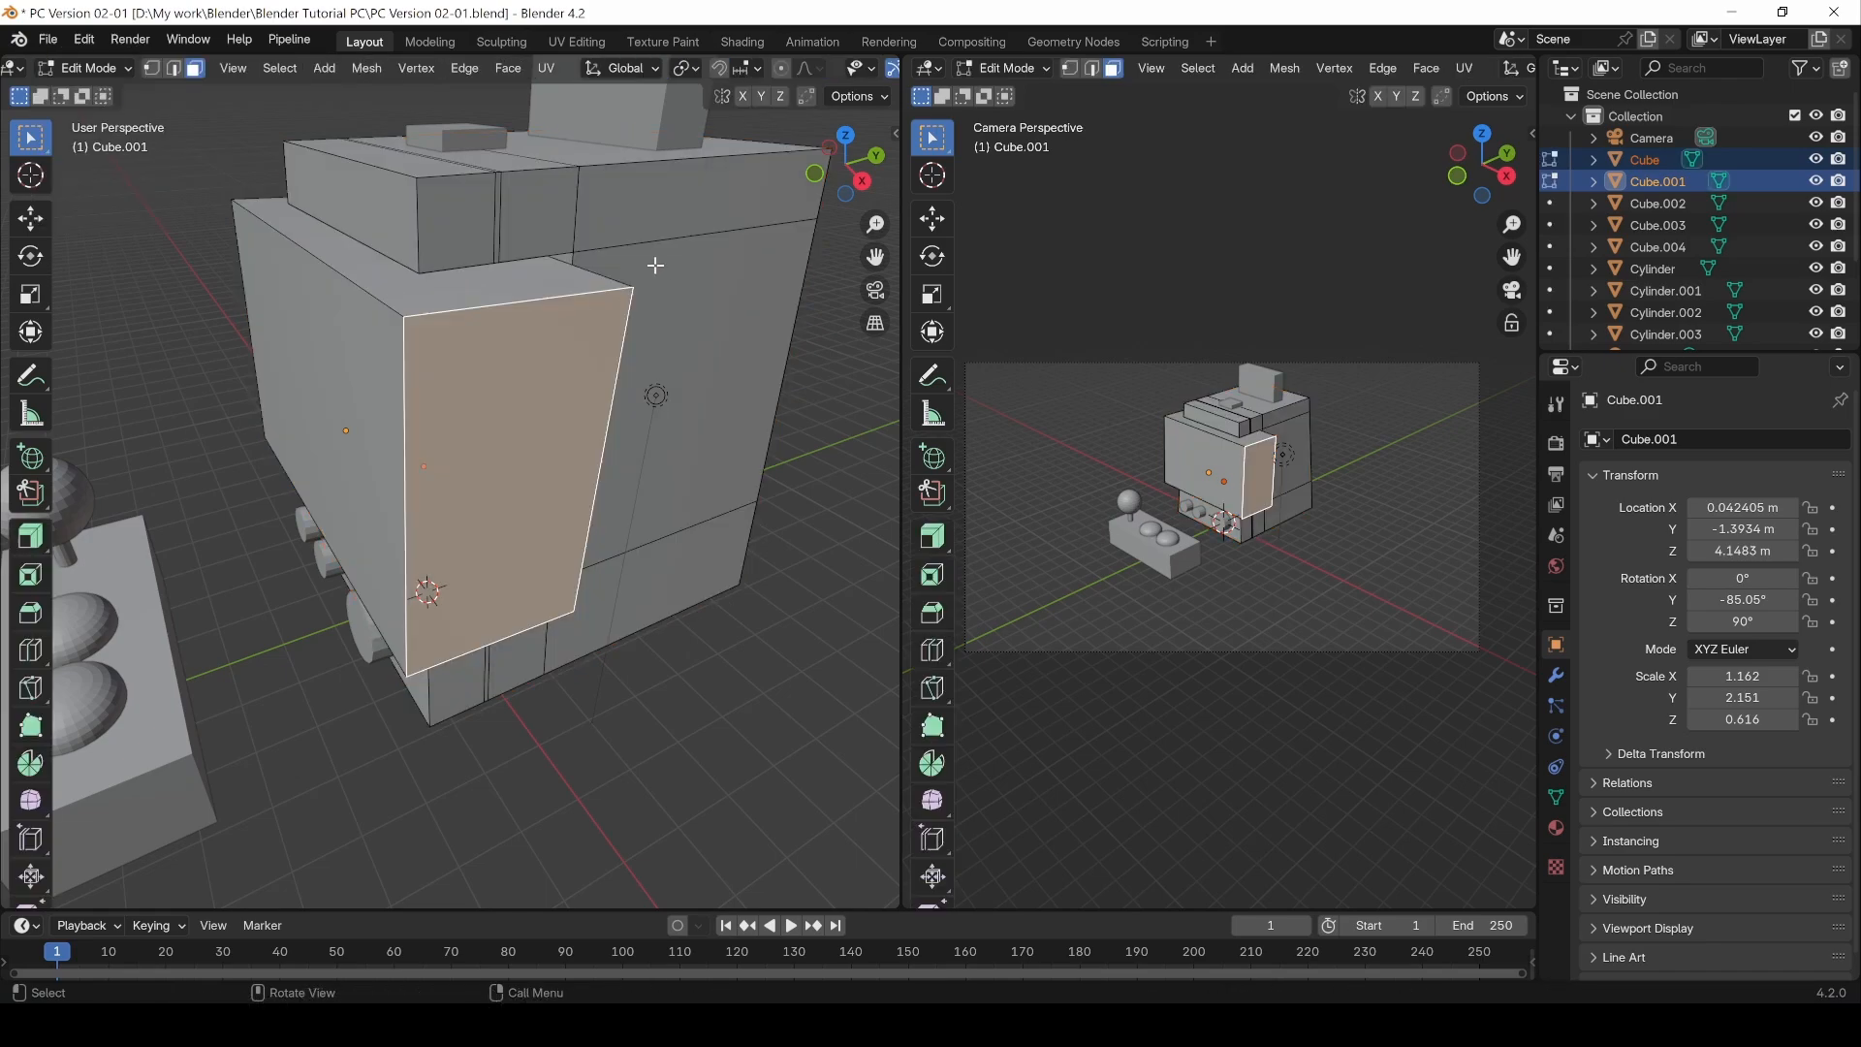
{"action": "middle_click_drag", "start_coordinate": [485, 212], "coordinate": [475, 170]}
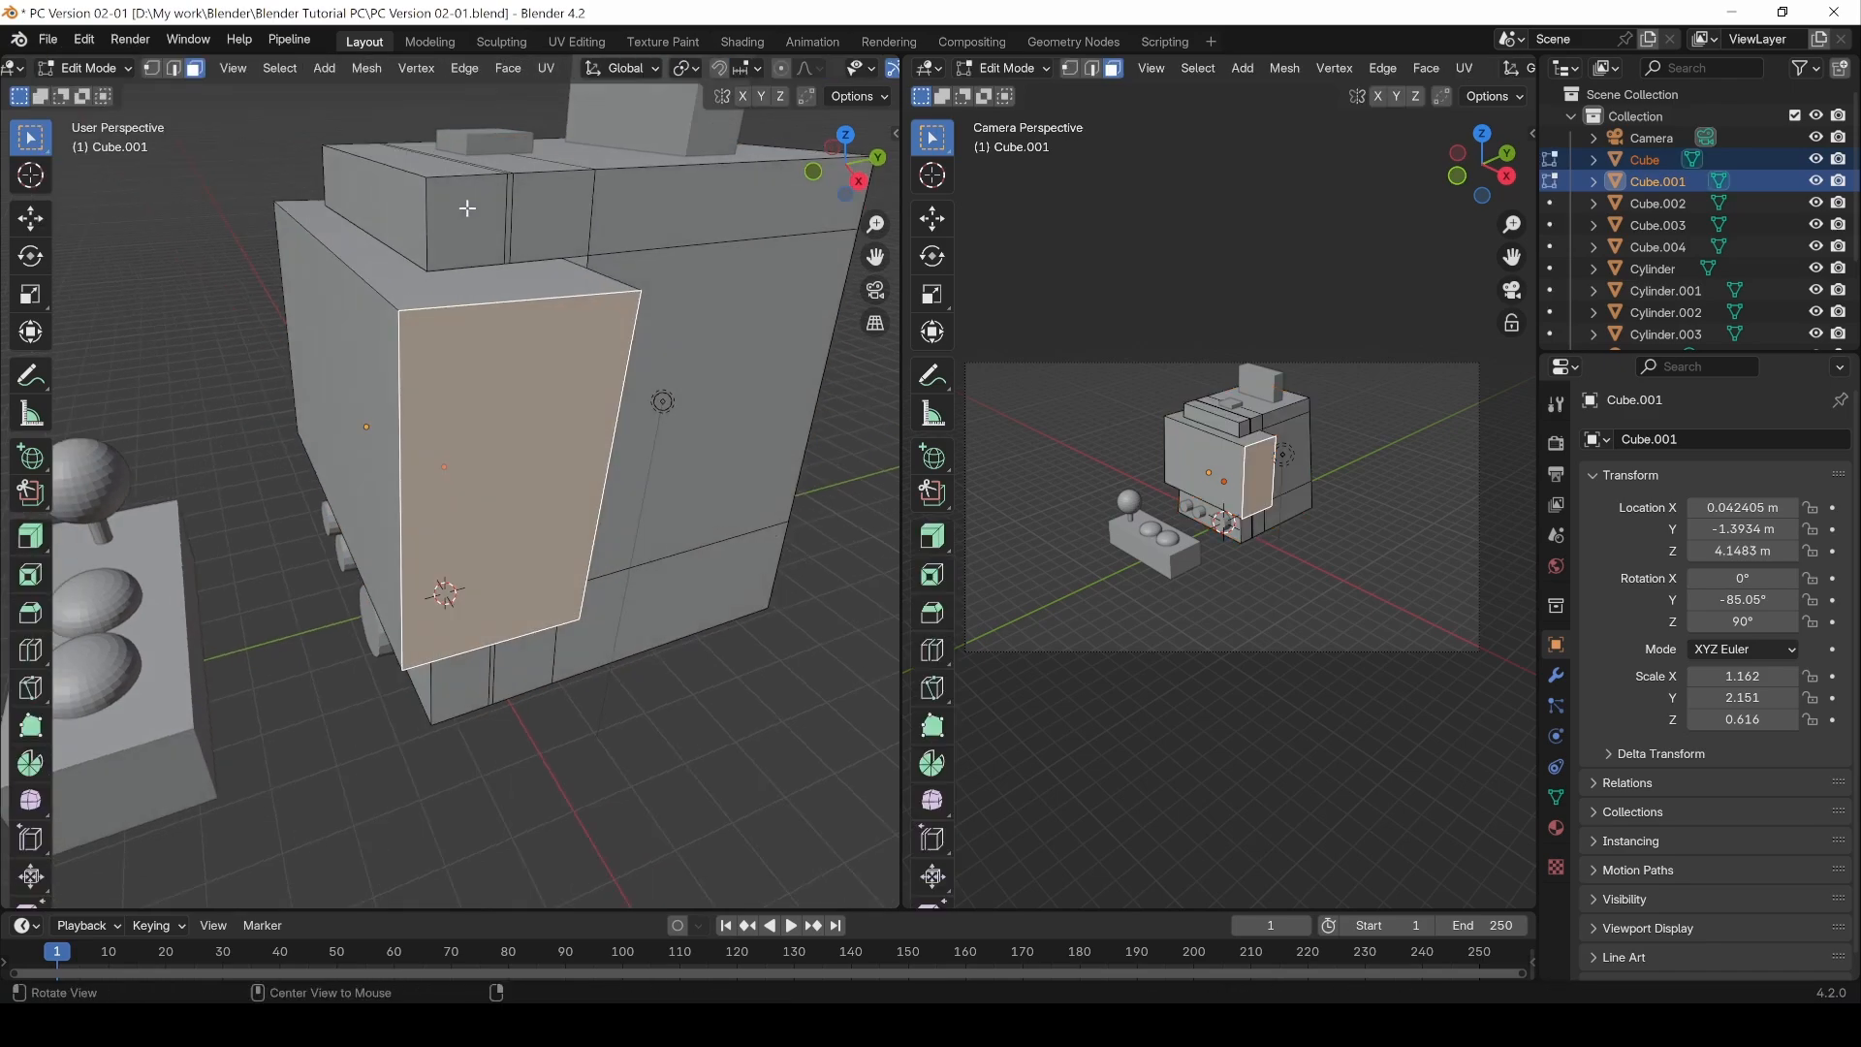
{"action": "left_click", "coordinate": [524, 696]}
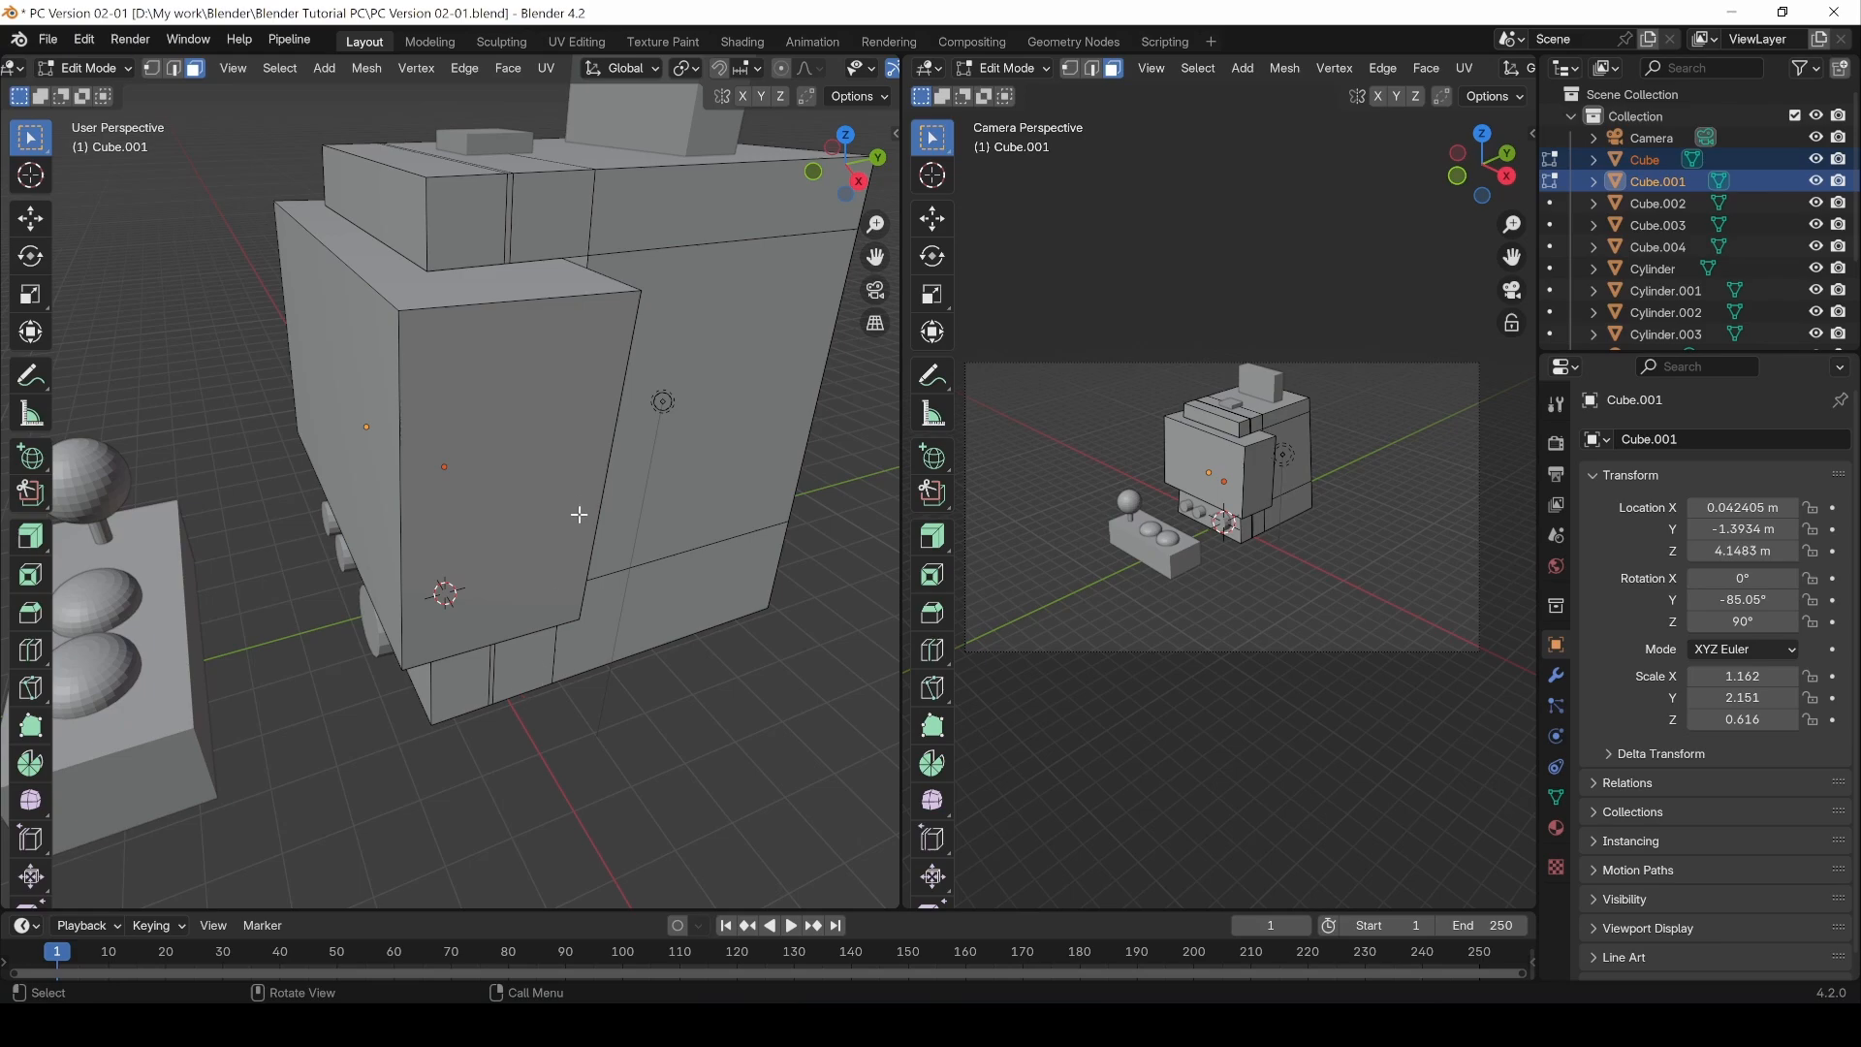
Step: In right side view, add a vertical loop cut to the screen panel with a factor of 0.225
{"action": "key", "text": "KP_1"}
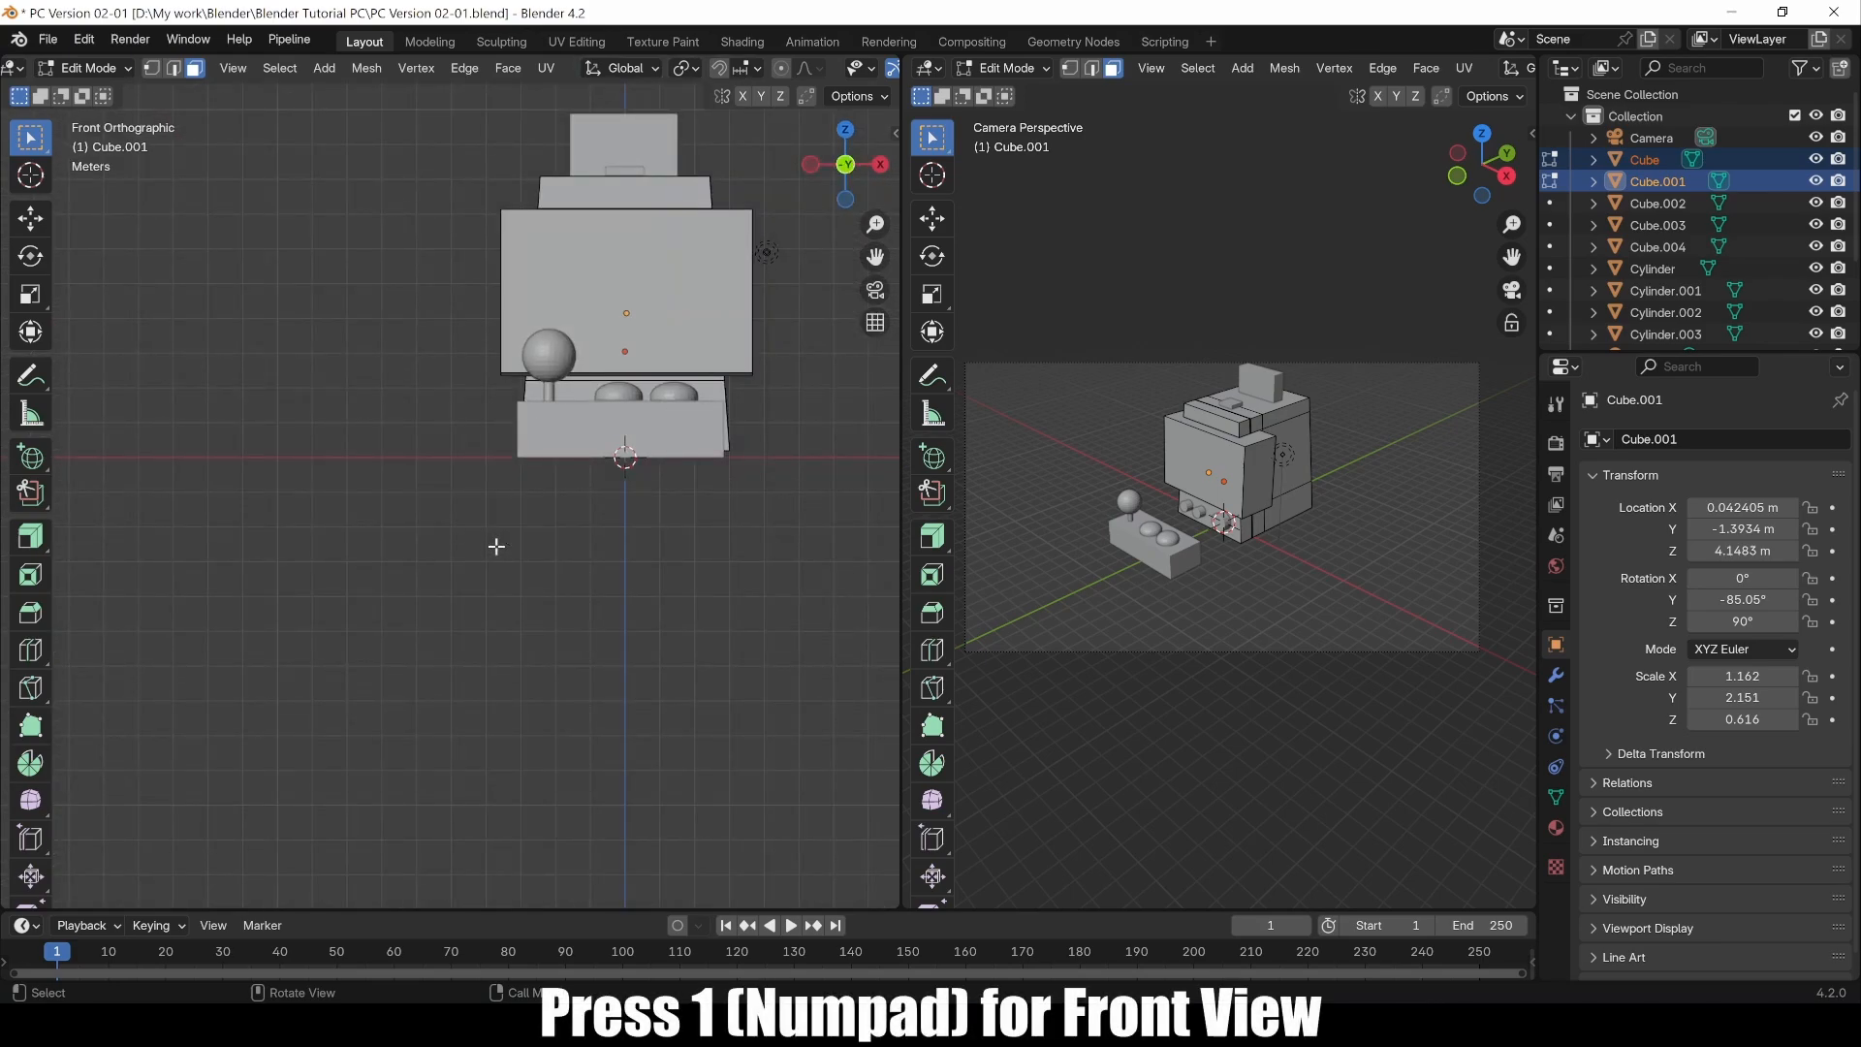
{"action": "key", "text": "KP_3"}
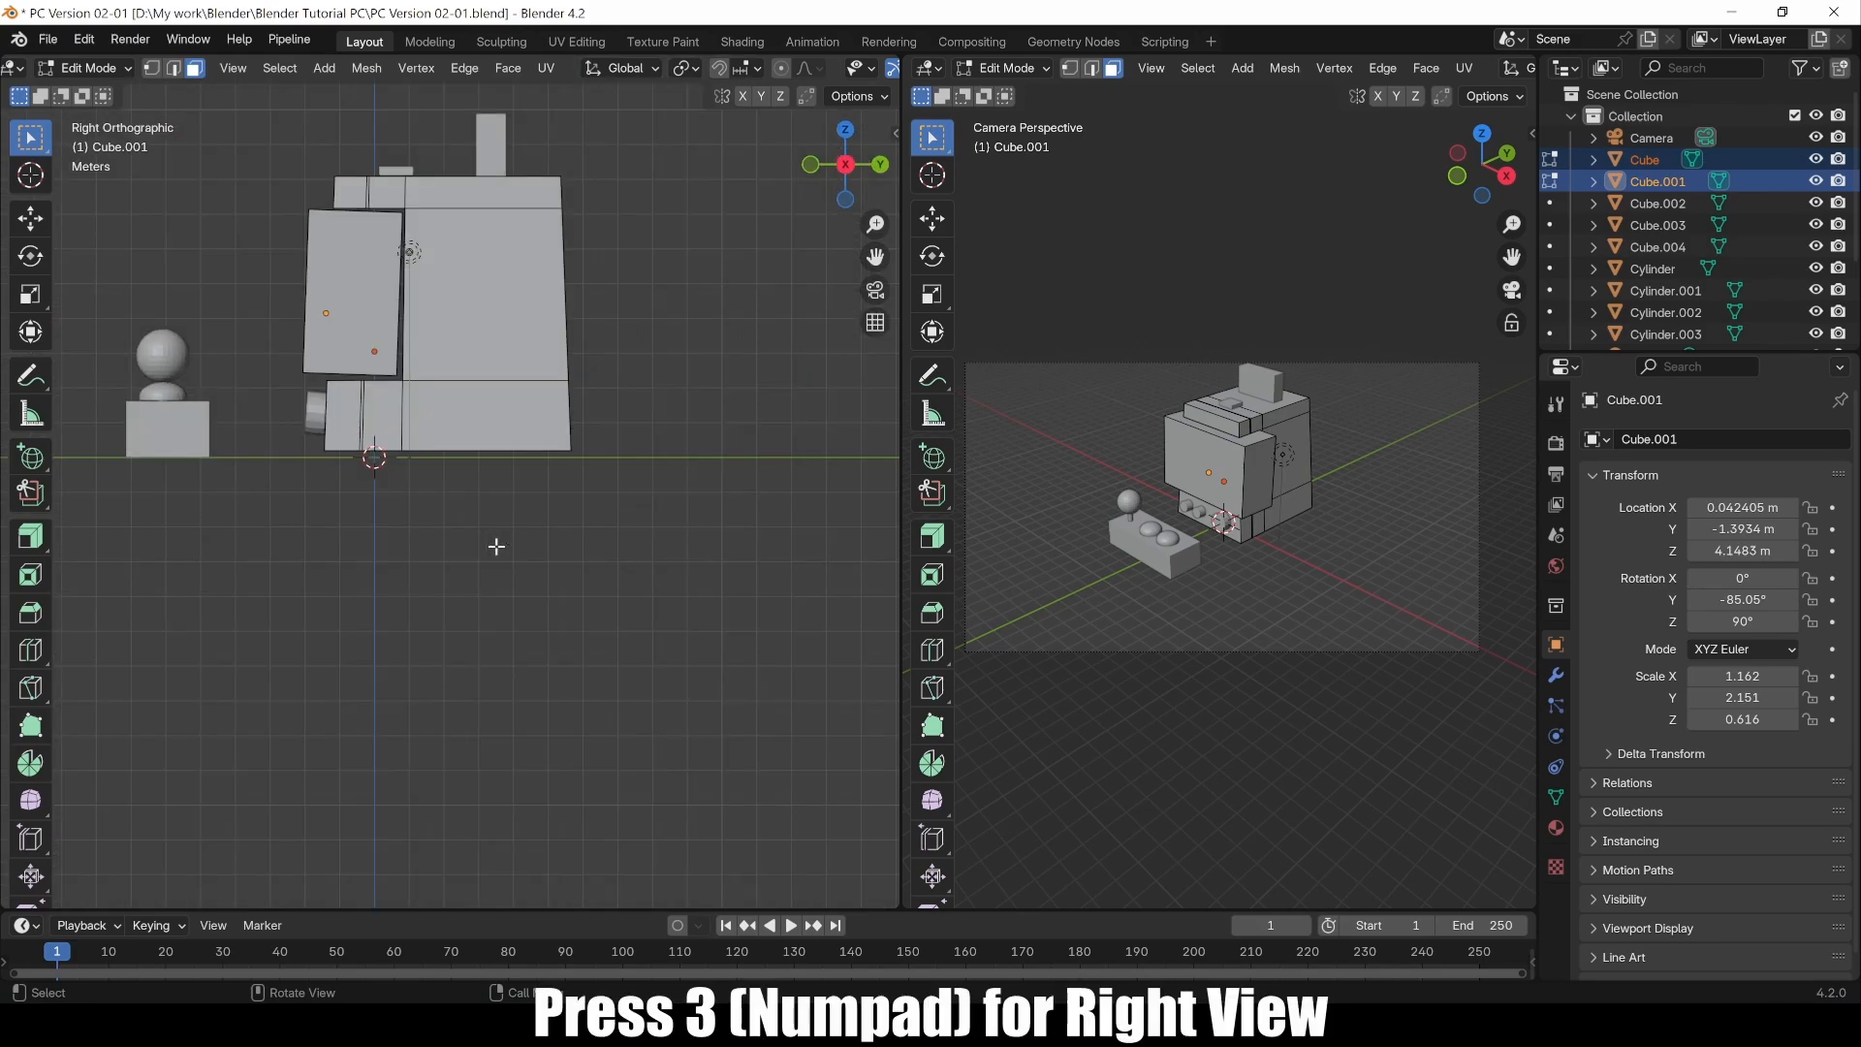
{"action": "scroll", "coordinate": [174, 116], "scroll_direction": "up", "scroll_amount": 2}
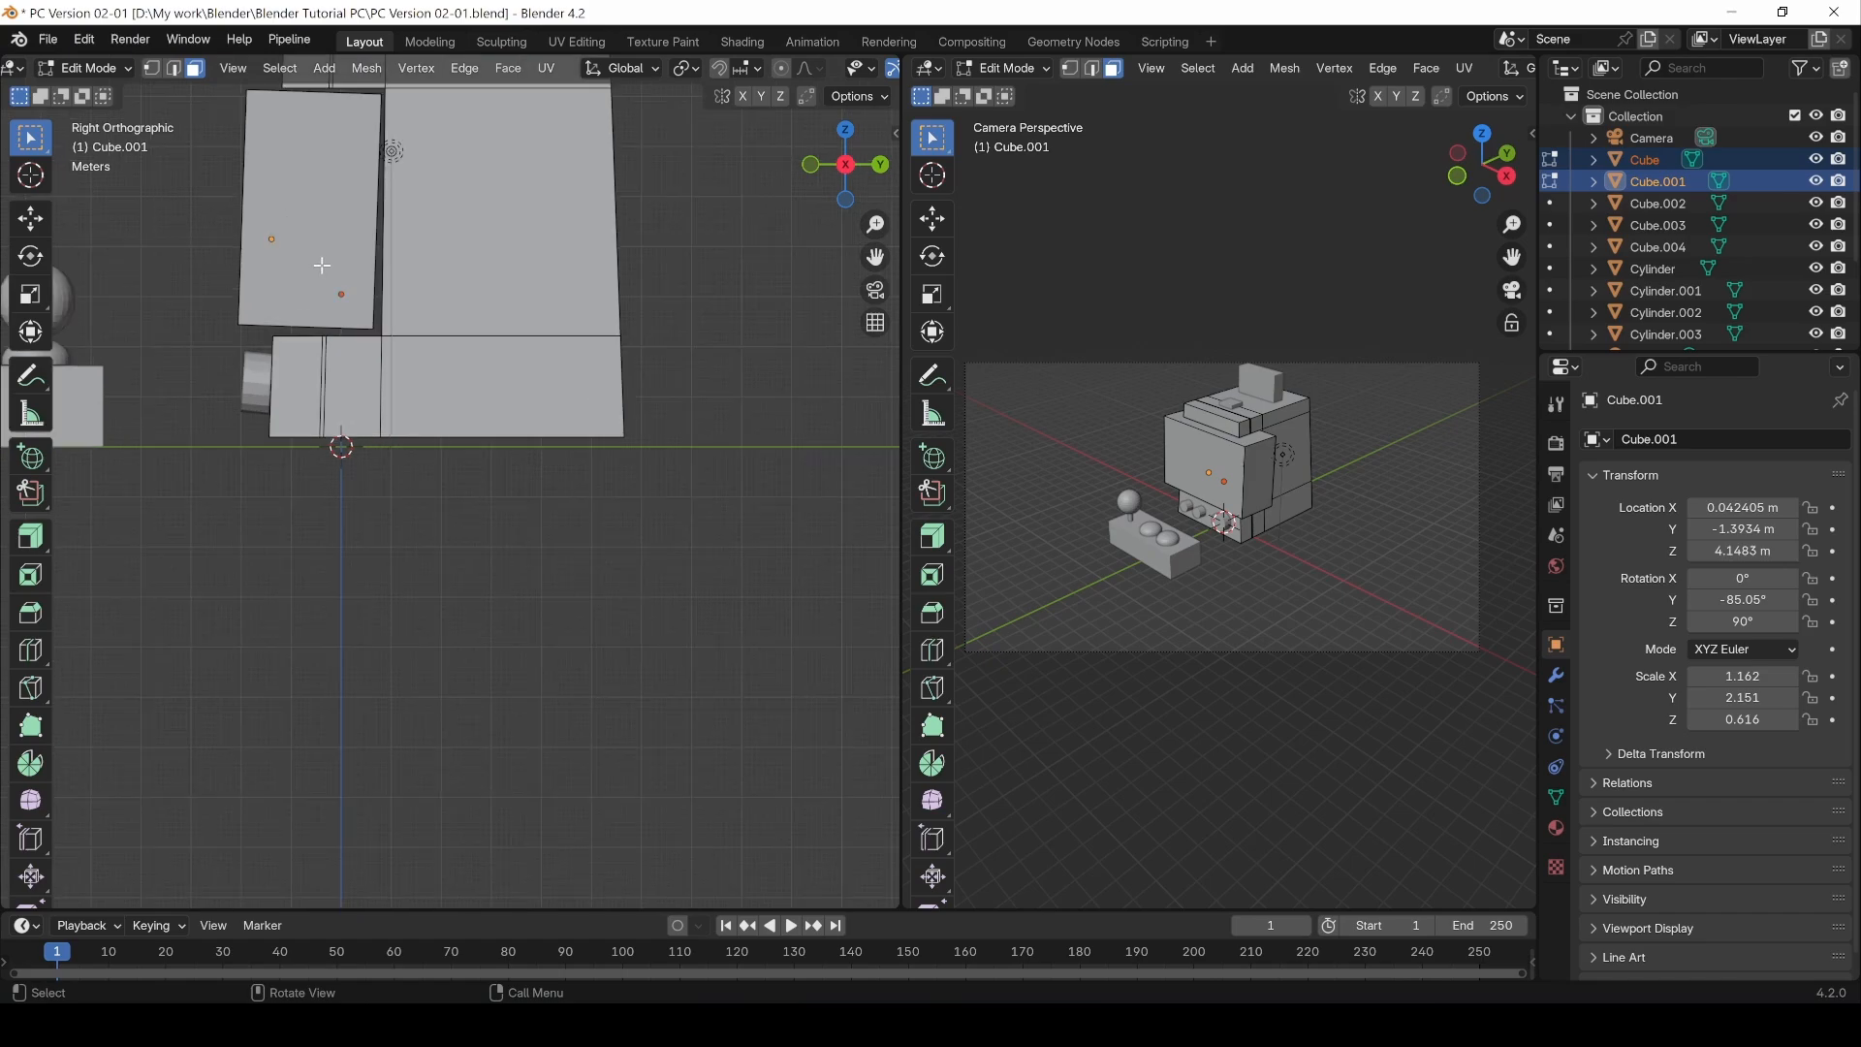
{"action": "middle_click_drag", "start_coordinate": [194, 268], "coordinate": [393, 580], "text": "shift"}
{"action": "scroll", "coordinate": [334, 465], "scroll_direction": "up", "scroll_amount": 3}
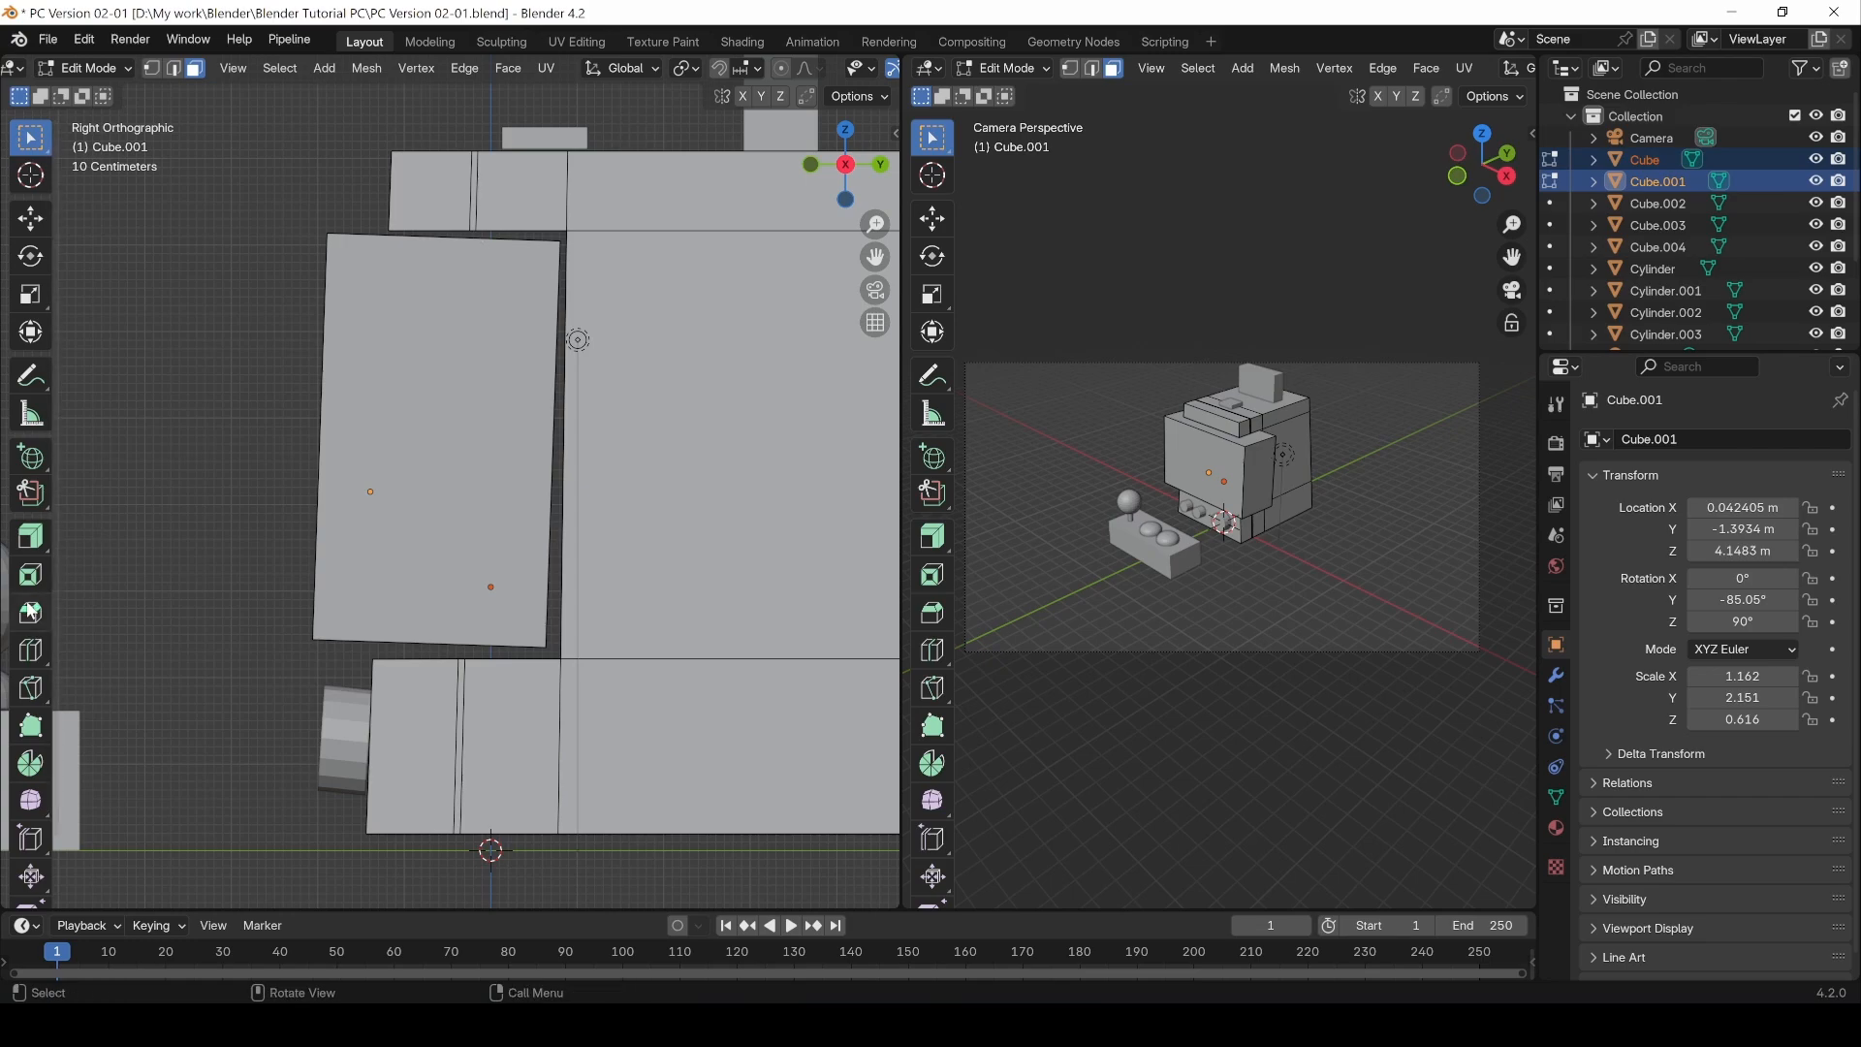
{"action": "left_click", "coordinate": [30, 650]}
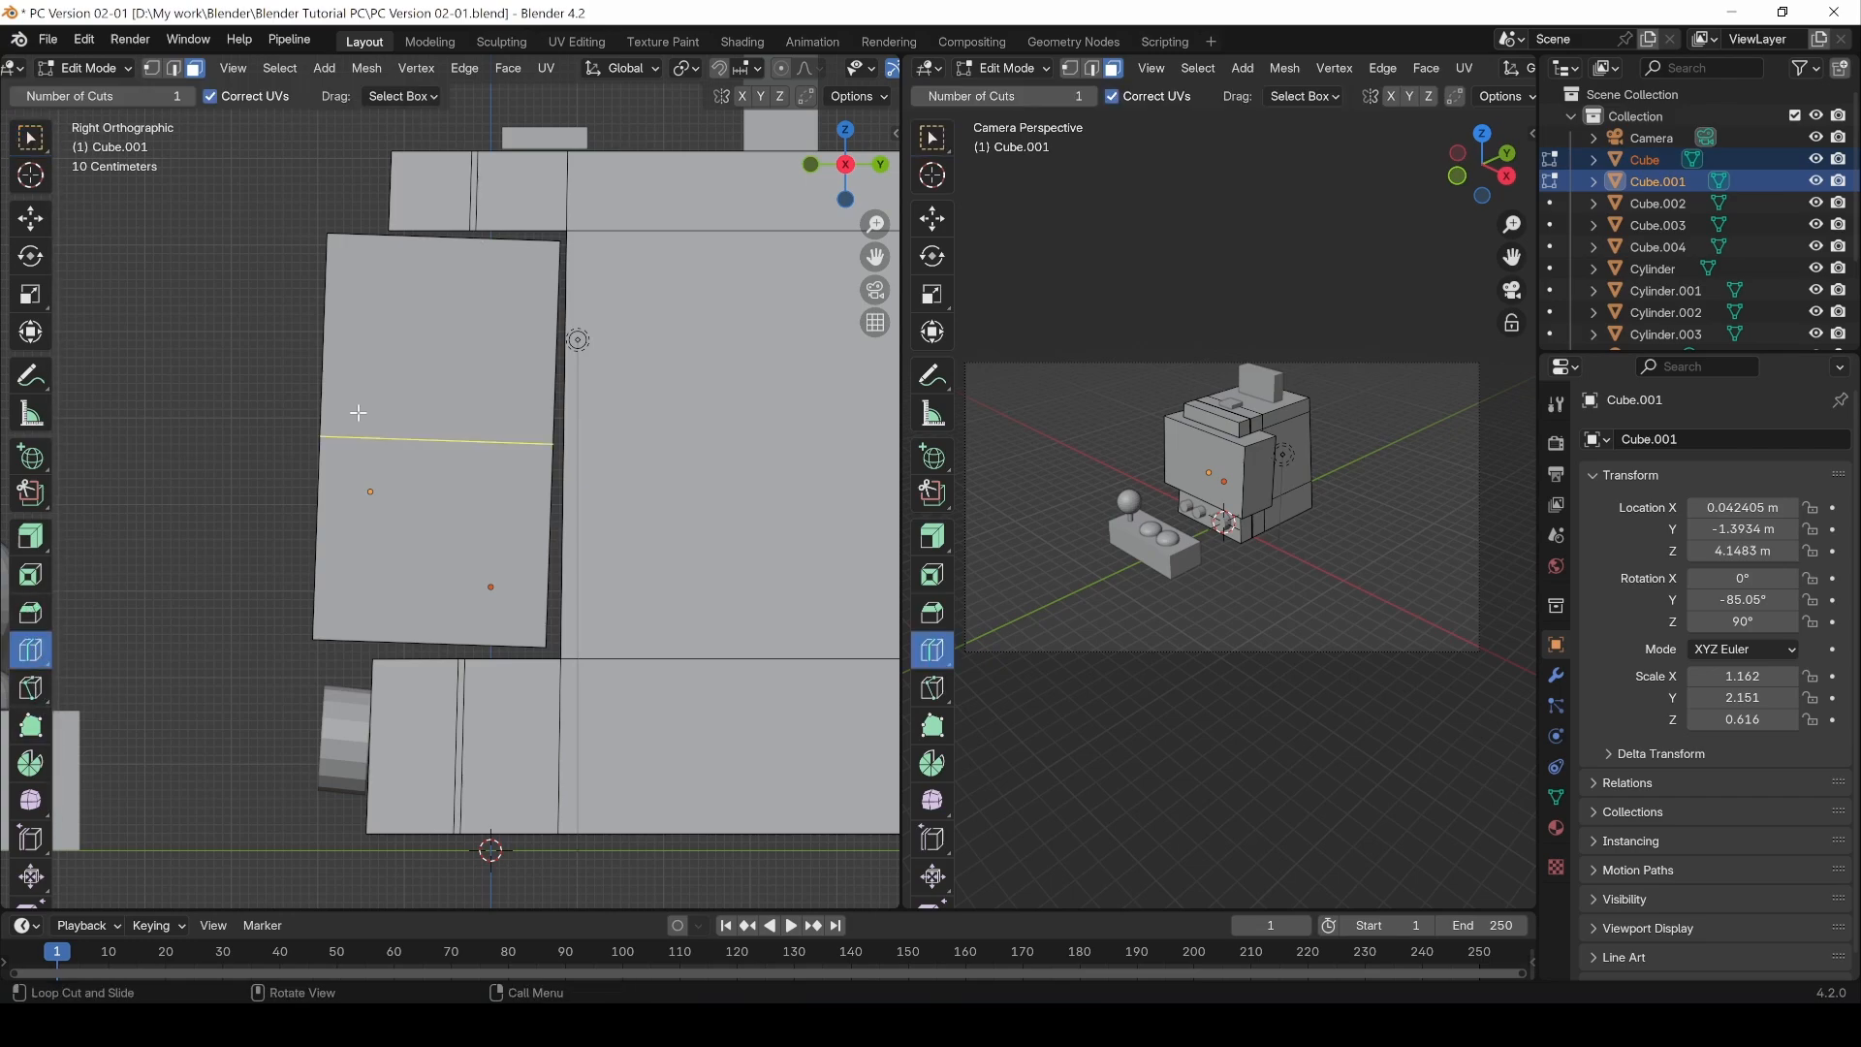
{"action": "left_click", "coordinate": [445, 246]}
{"action": "left_click_drag", "start_coordinate": [251, 770], "coordinate": [287, 771]}
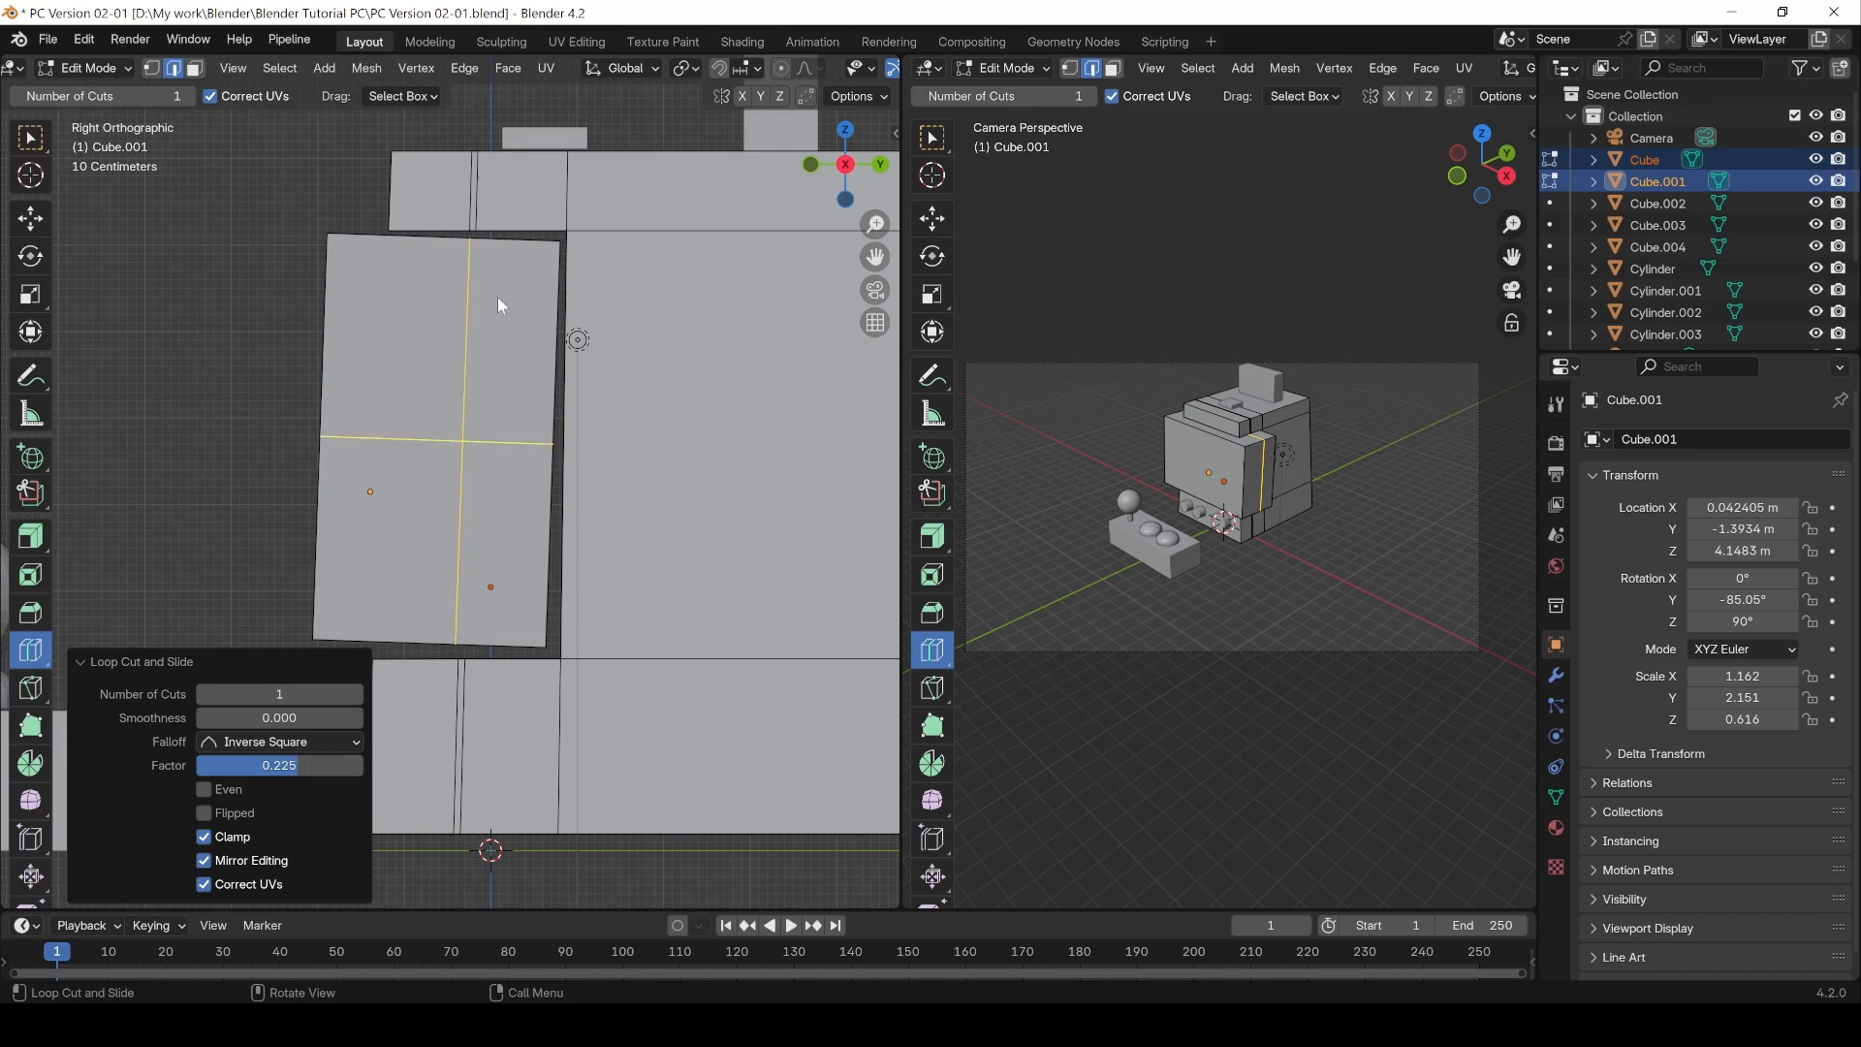
Step: Add another vertical loop cut to the screen panel and slide it to a factor of -0.857
{"action": "key", "text": "ctrl+r"}
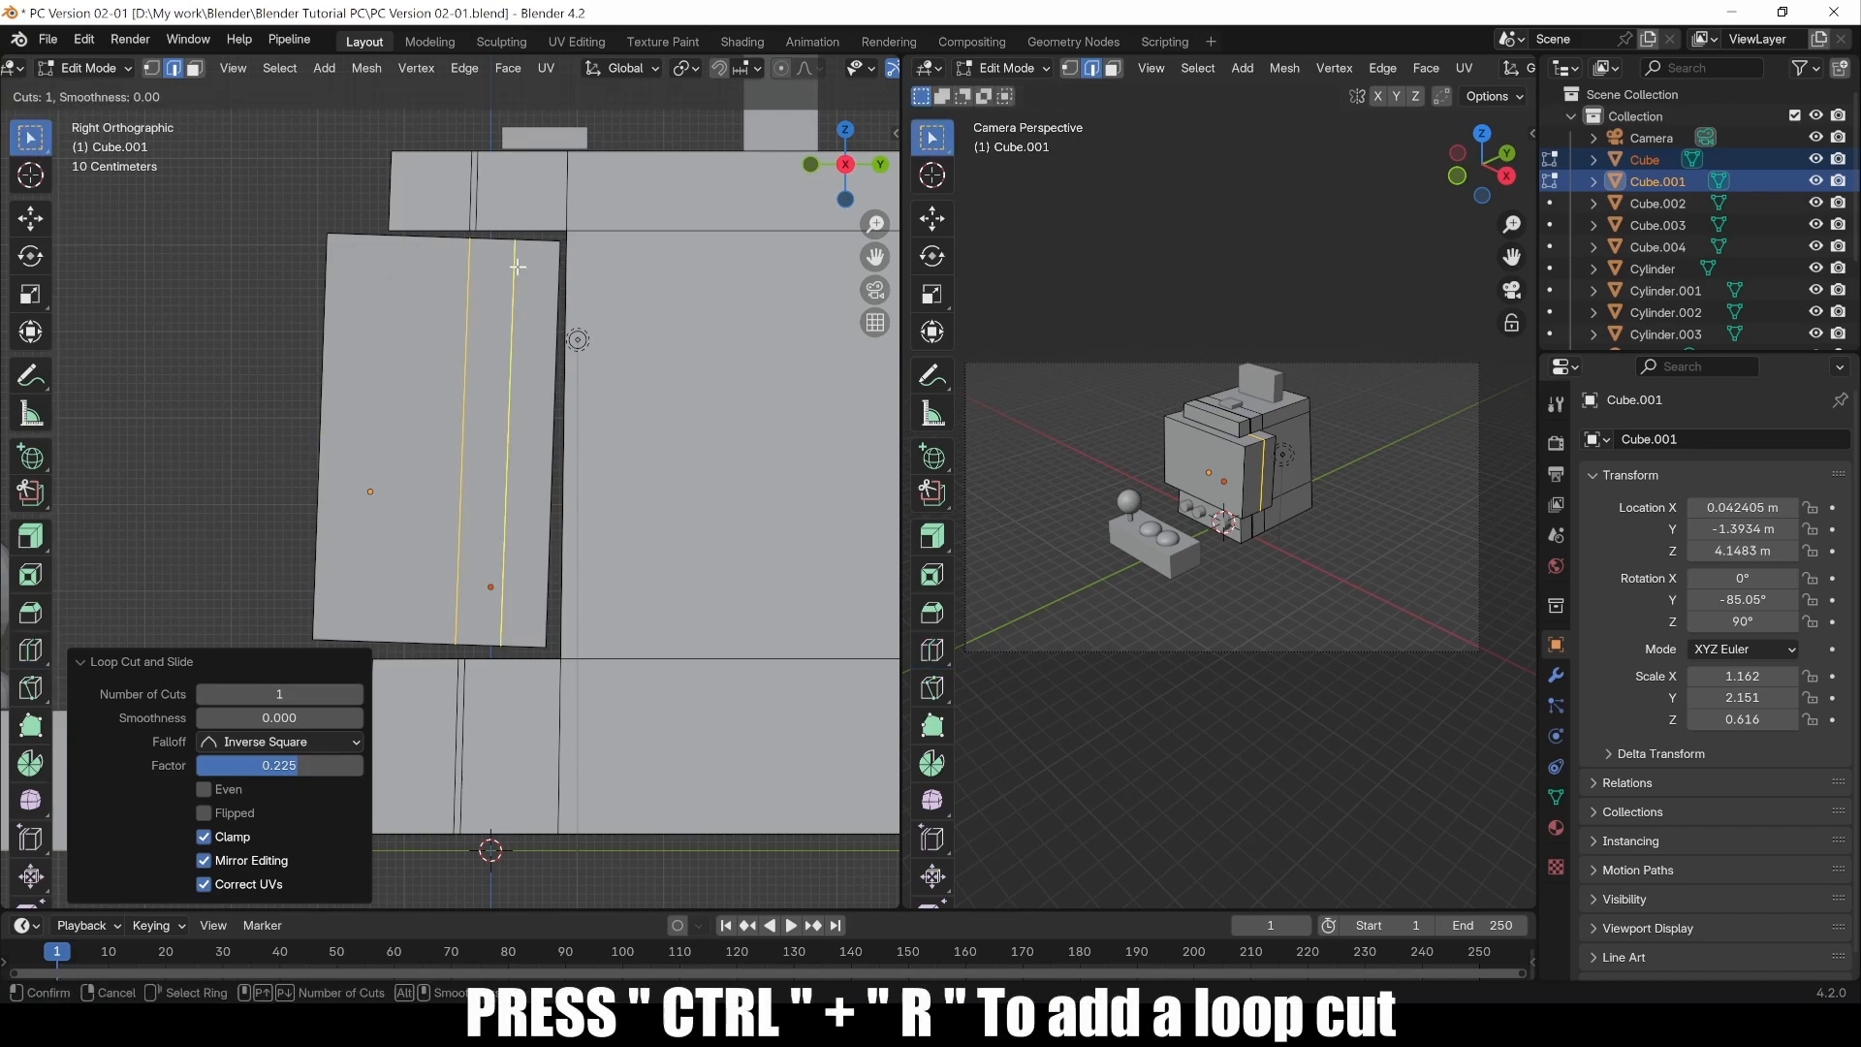
{"action": "left_click", "coordinate": [517, 266]}
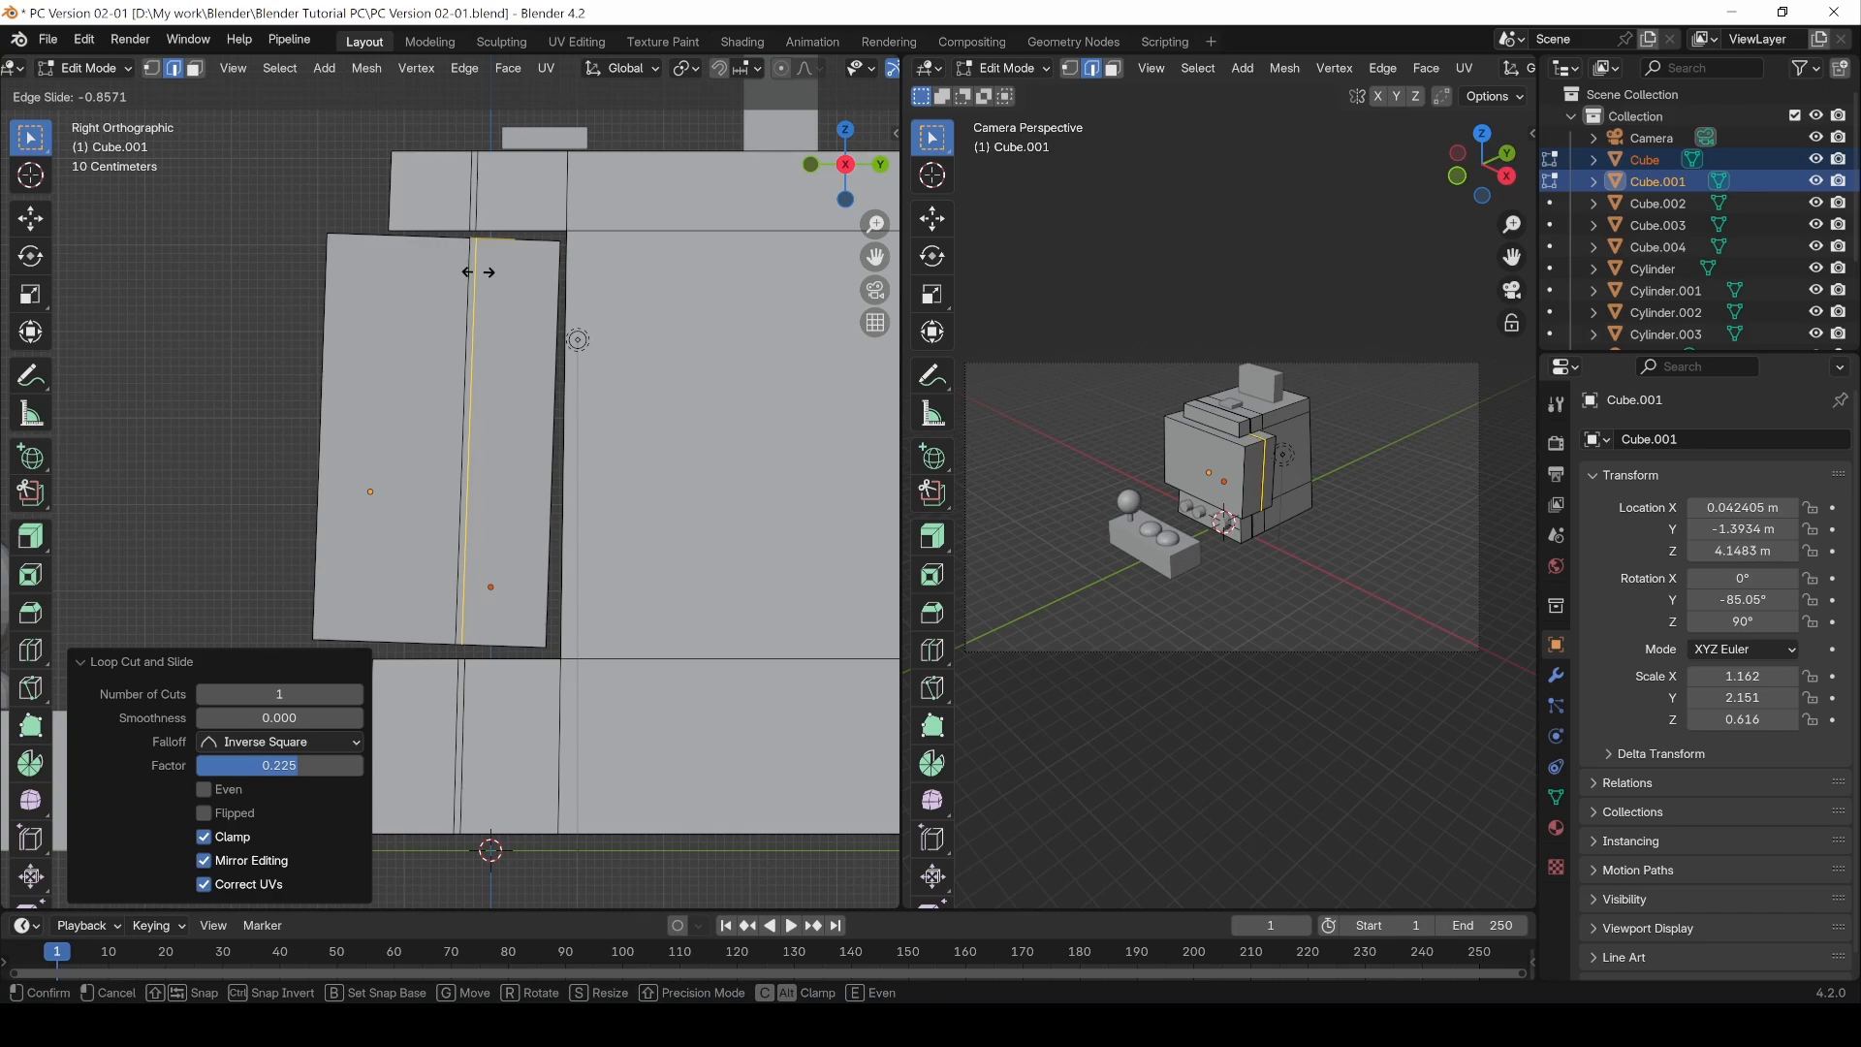
{"action": "left_click", "coordinate": [478, 272]}
Step: Orbit, zoom and return to right view to inspect the new loop cut on the screen panel
{"action": "middle_click_drag", "start_coordinate": [361, 336], "coordinate": [420, 417]}
{"action": "scroll", "coordinate": [421, 417], "scroll_direction": "up", "scroll_amount": 1}
{"action": "scroll", "coordinate": [420, 418], "scroll_direction": "down", "scroll_amount": 1}
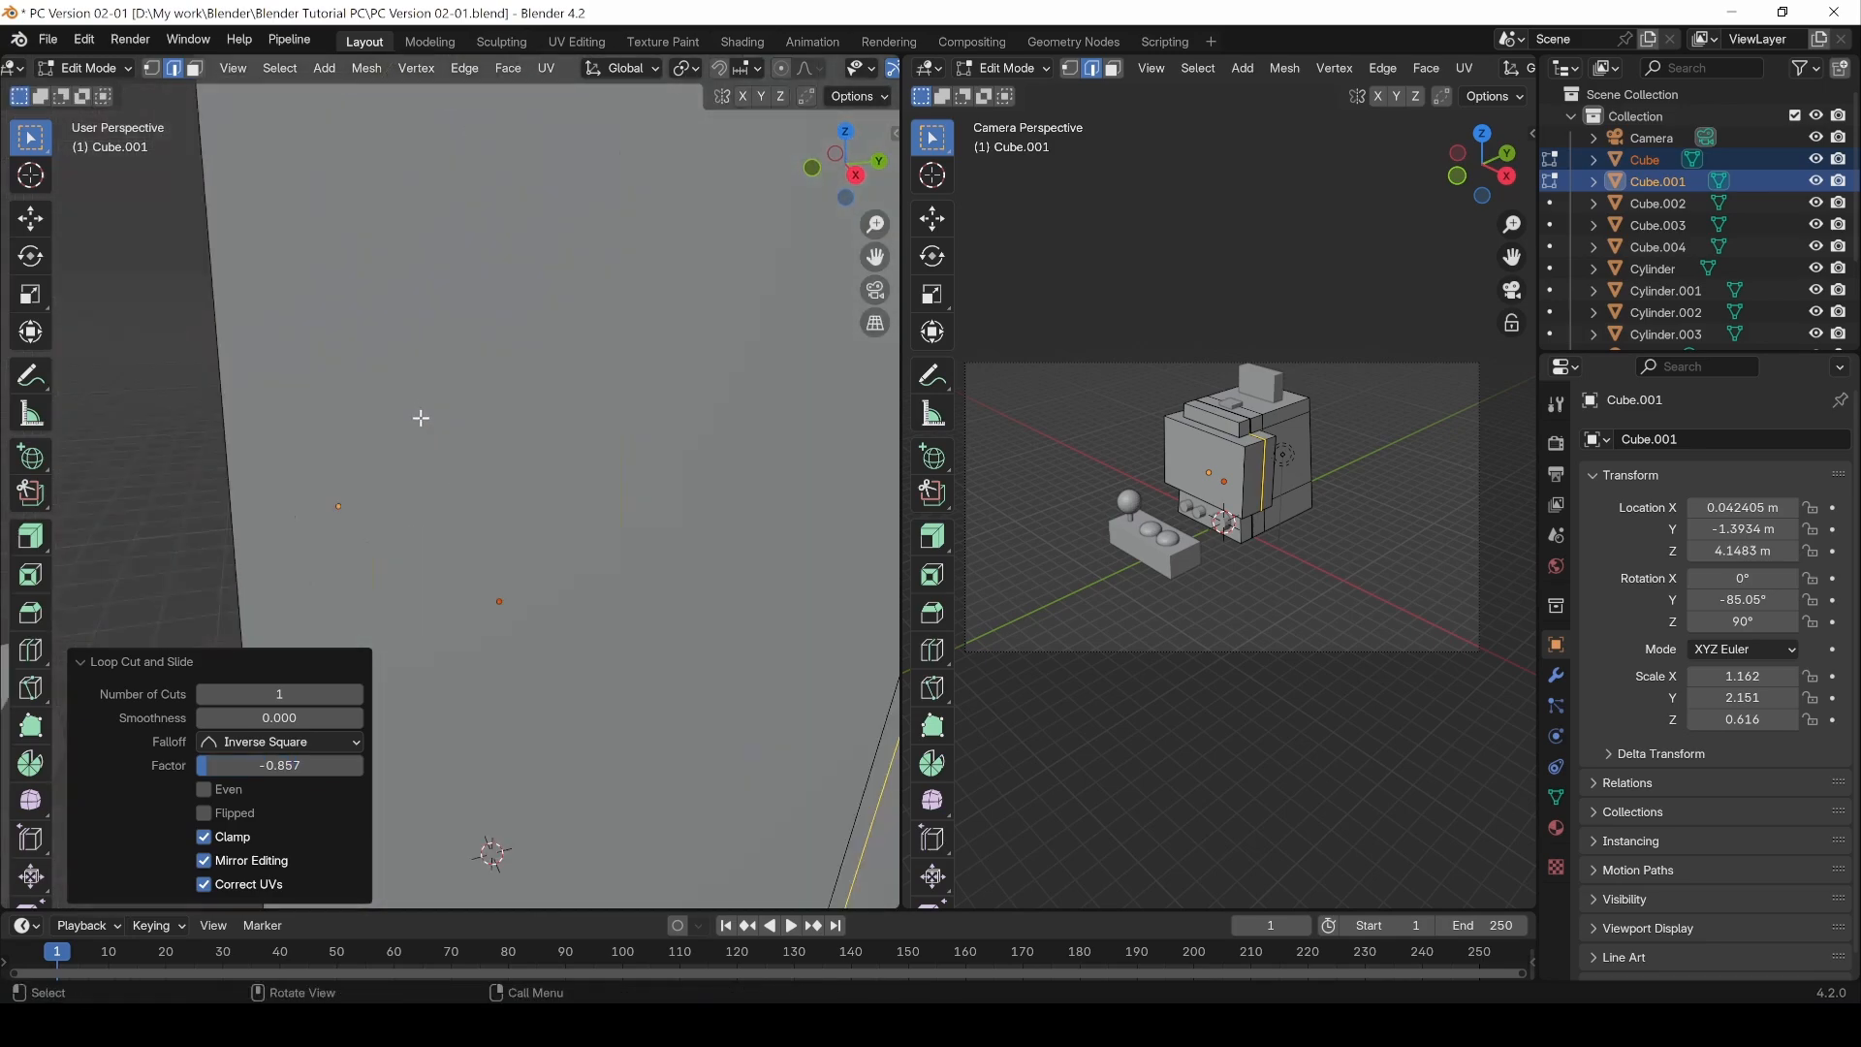
{"action": "scroll", "coordinate": [420, 418], "scroll_direction": "down", "scroll_amount": 3}
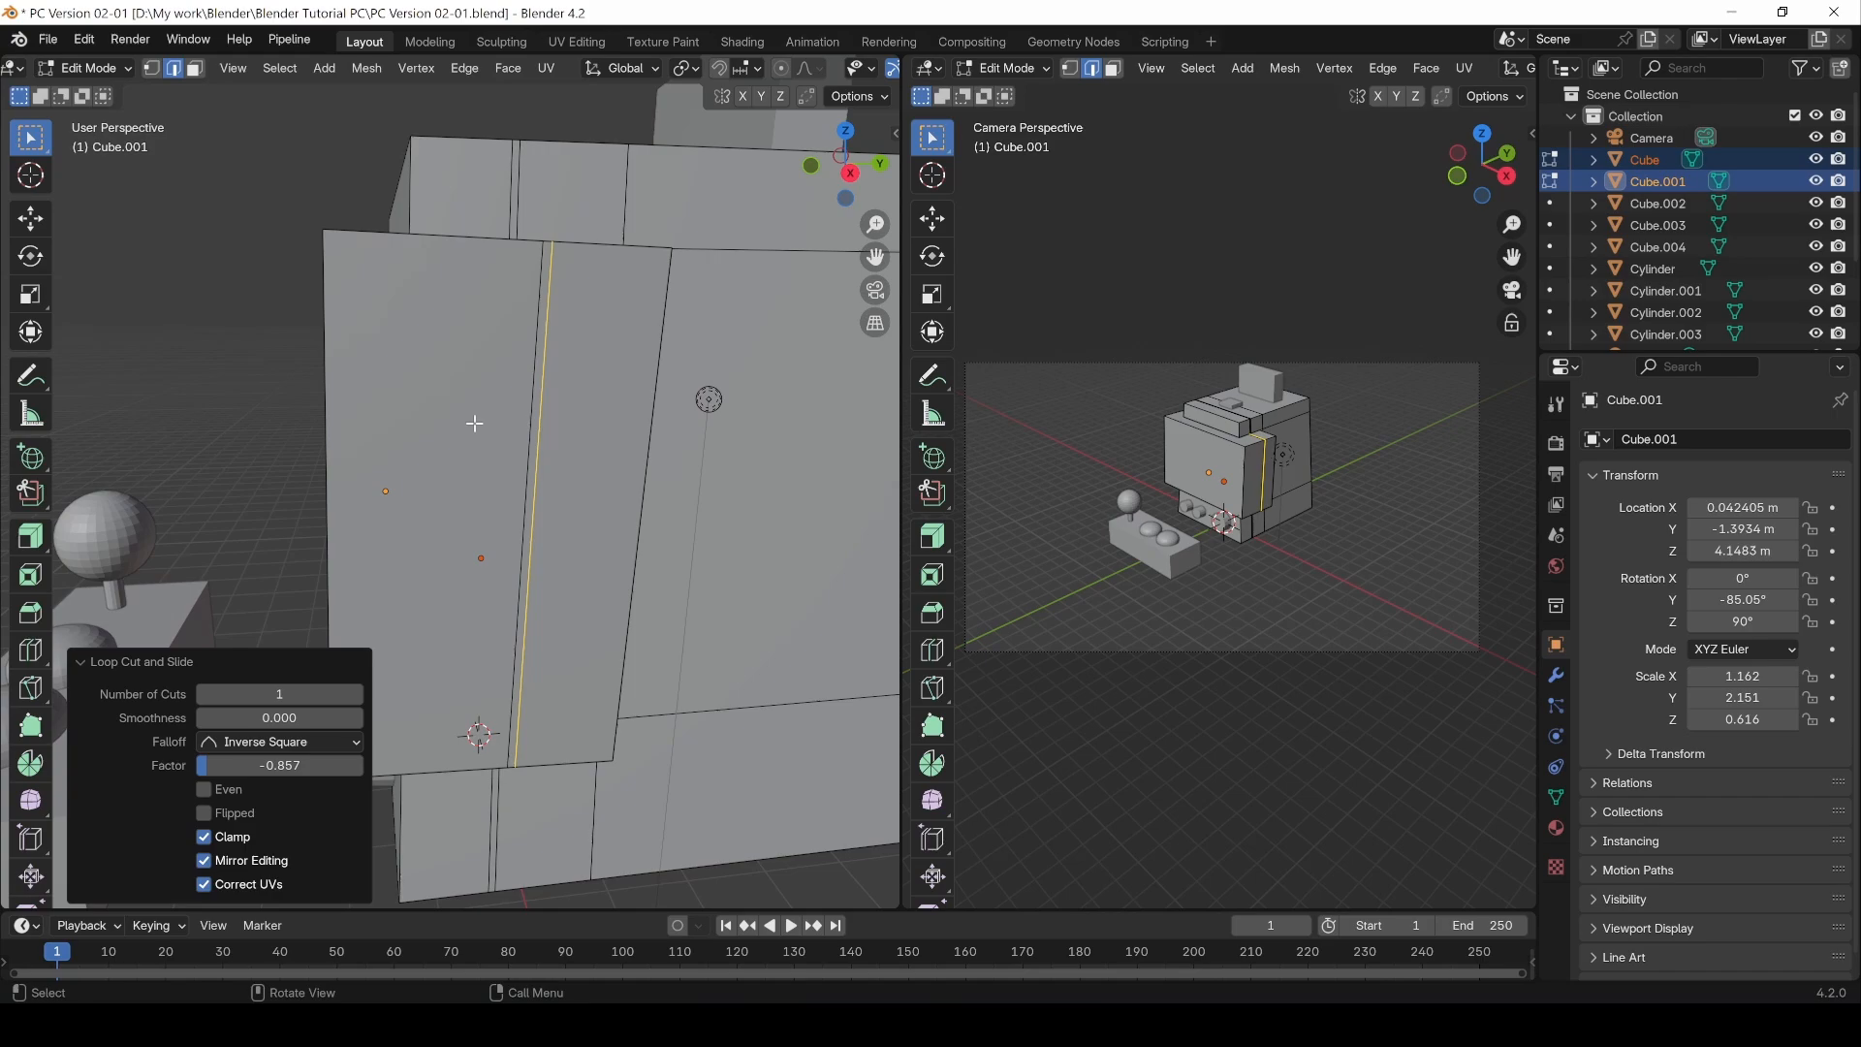
{"action": "key", "text": "KP_3"}
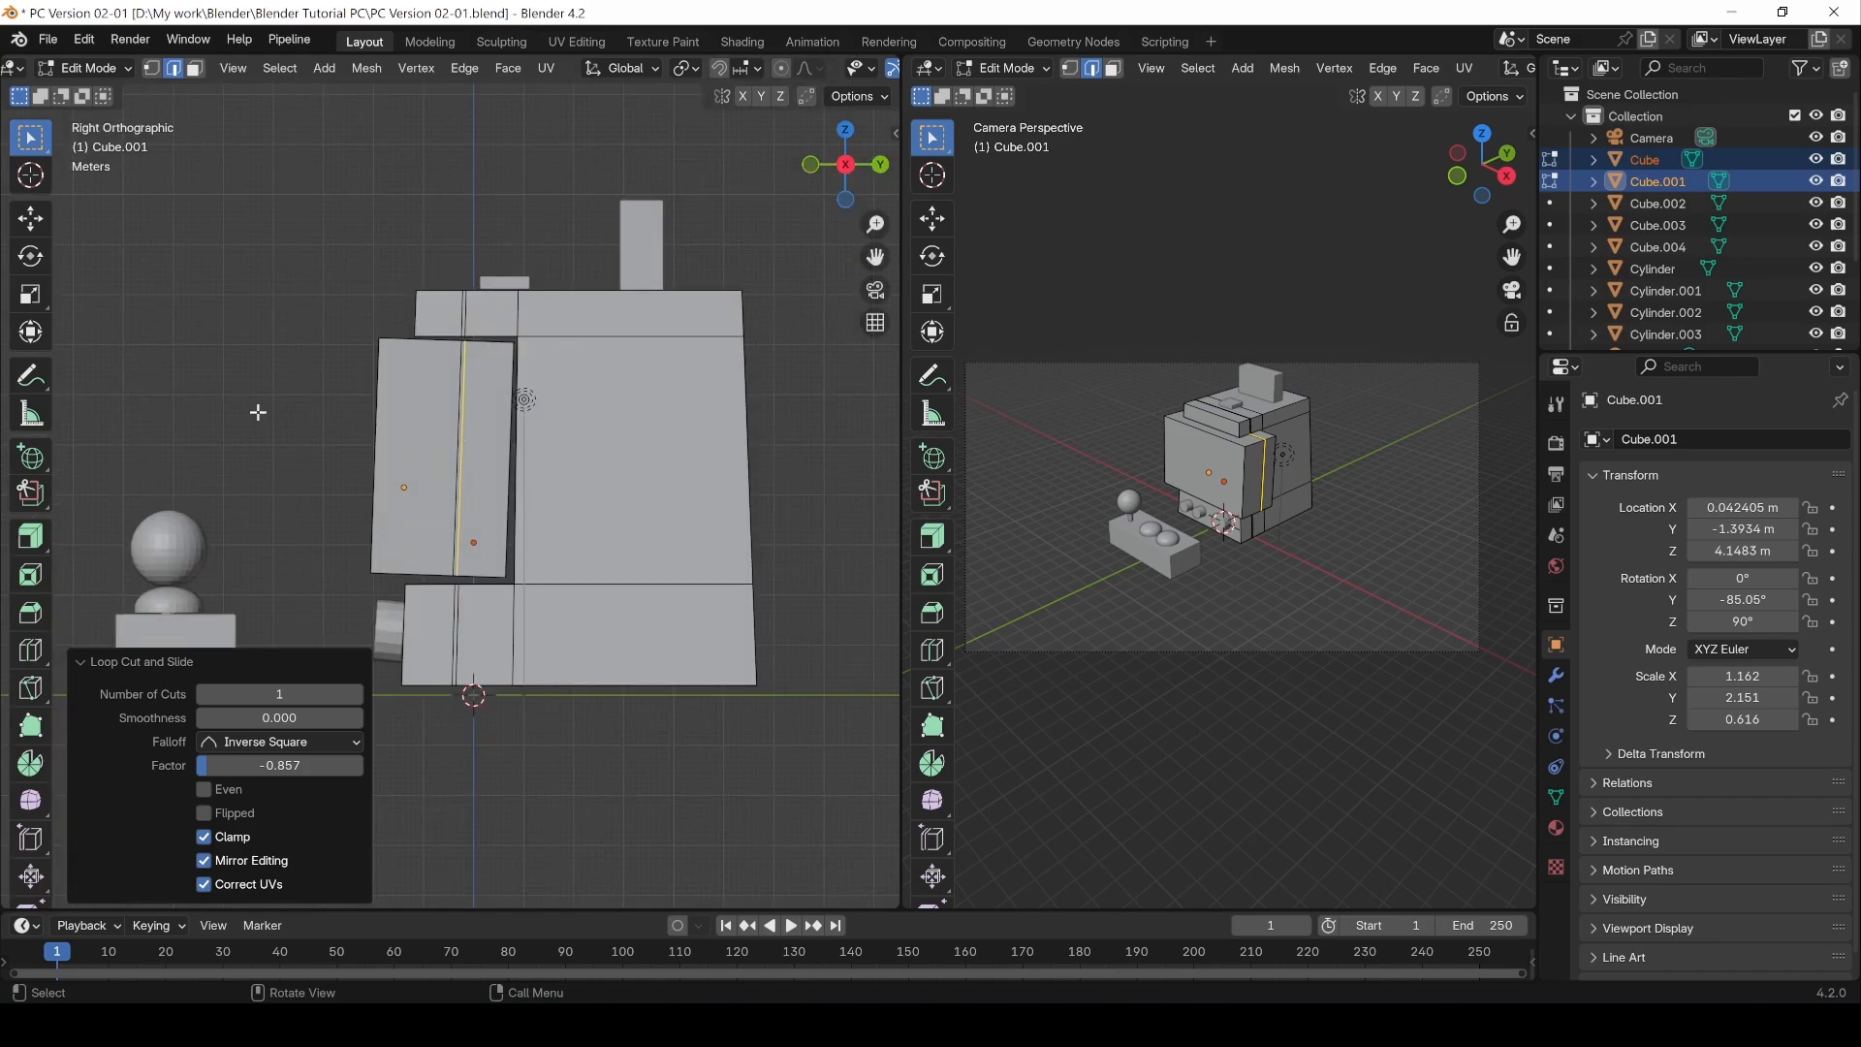
{"action": "scroll", "coordinate": [292, 496], "scroll_direction": "up", "scroll_amount": 1}
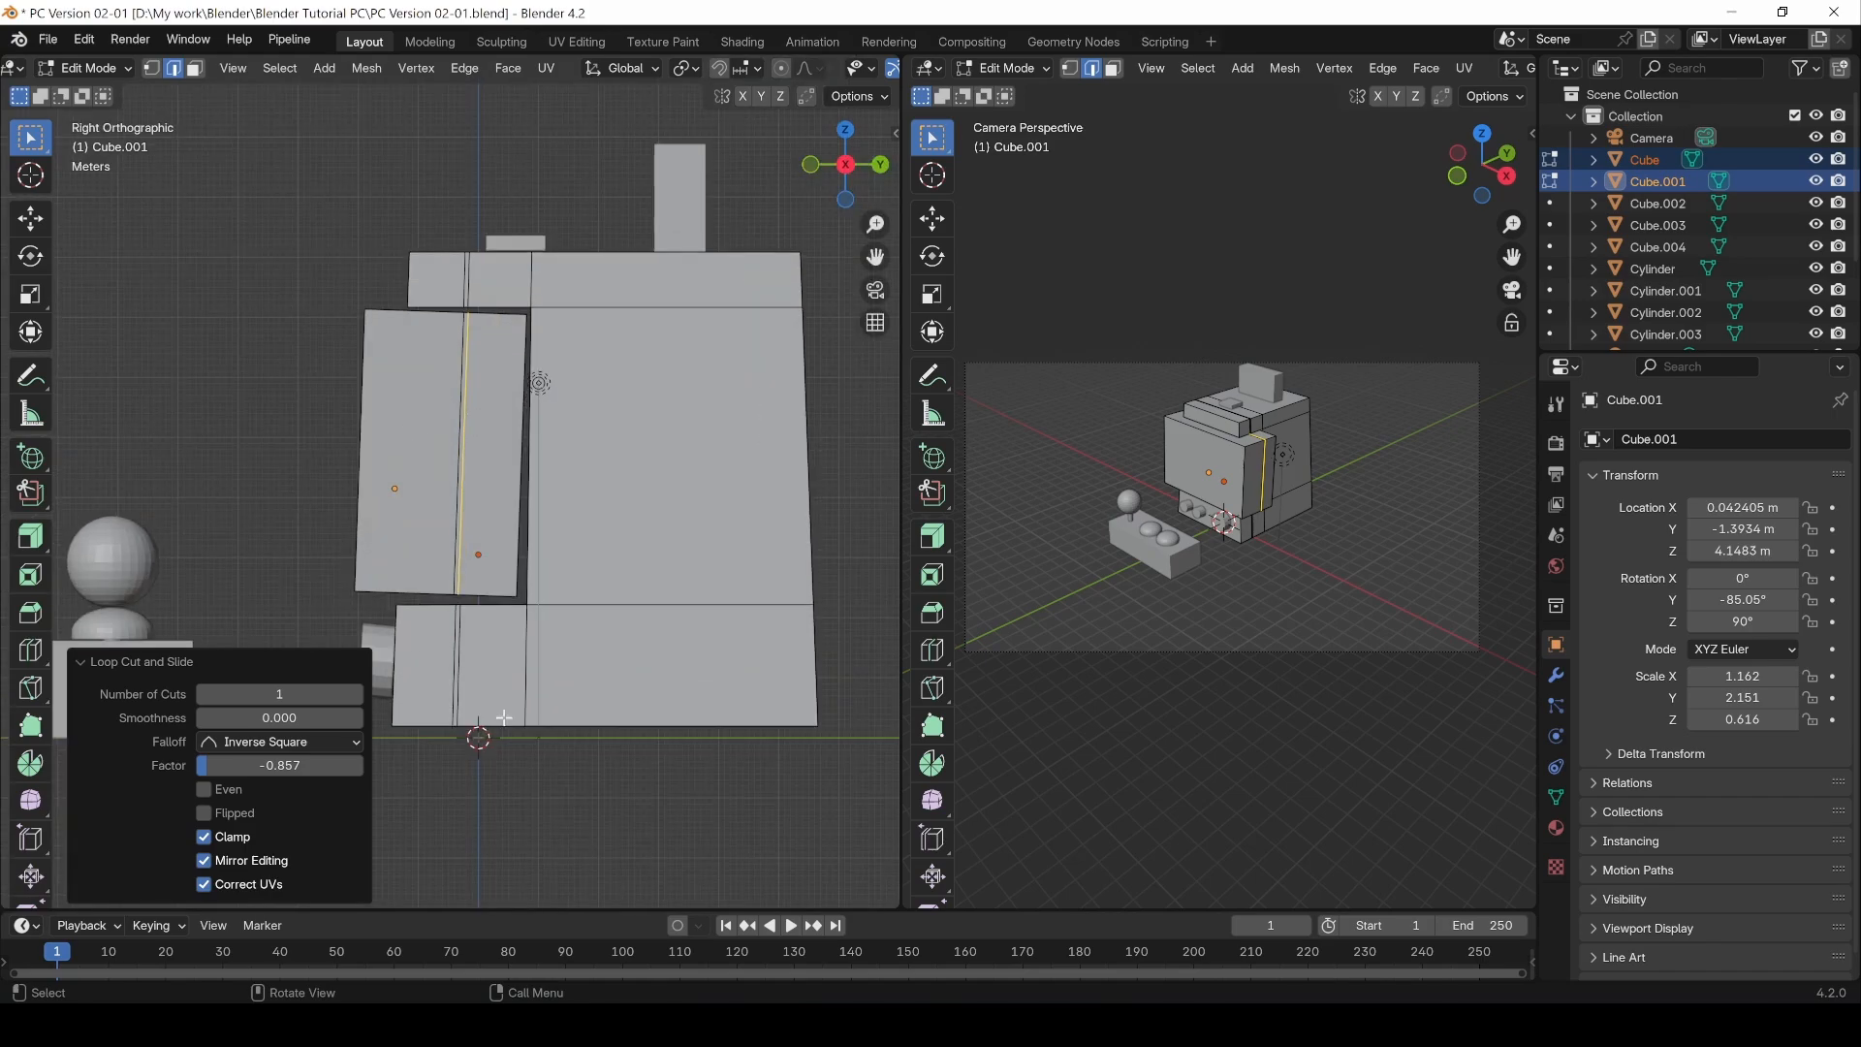
{"action": "left_click", "coordinate": [80, 660]}
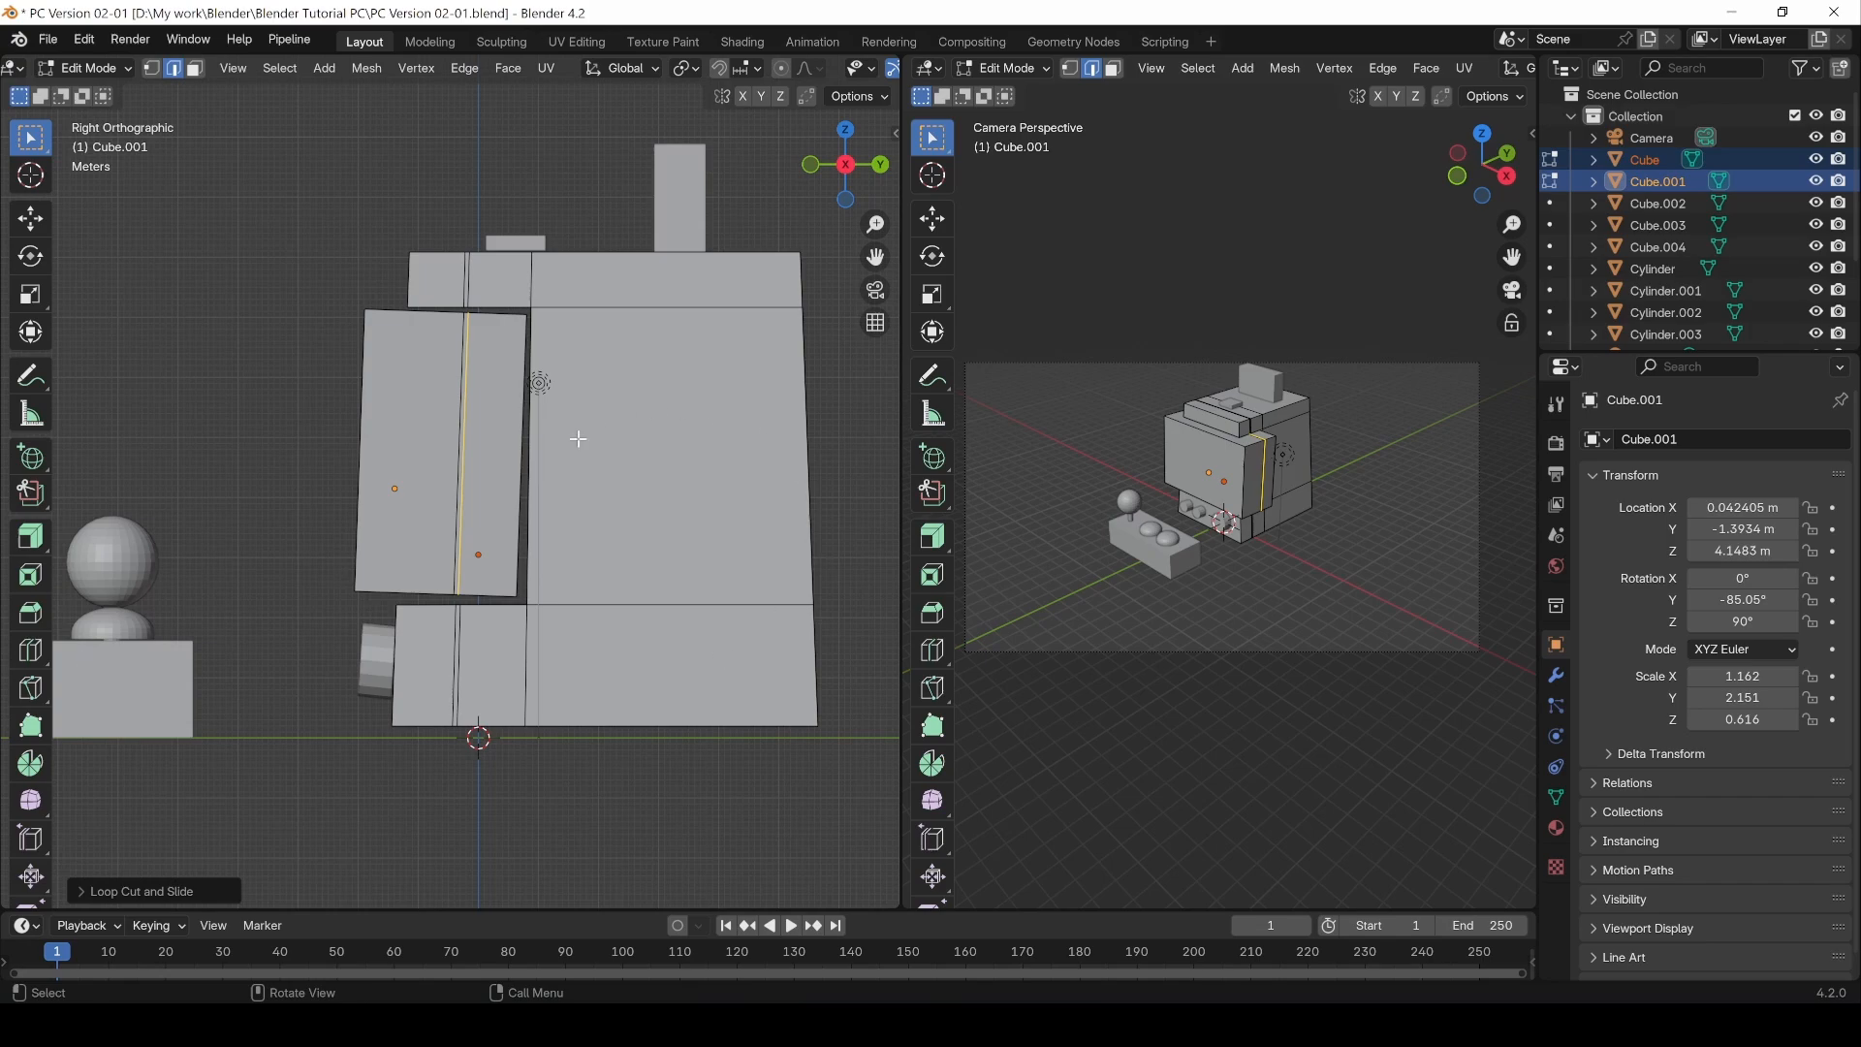
{"action": "scroll", "coordinate": [505, 582], "scroll_direction": "up", "scroll_amount": 1}
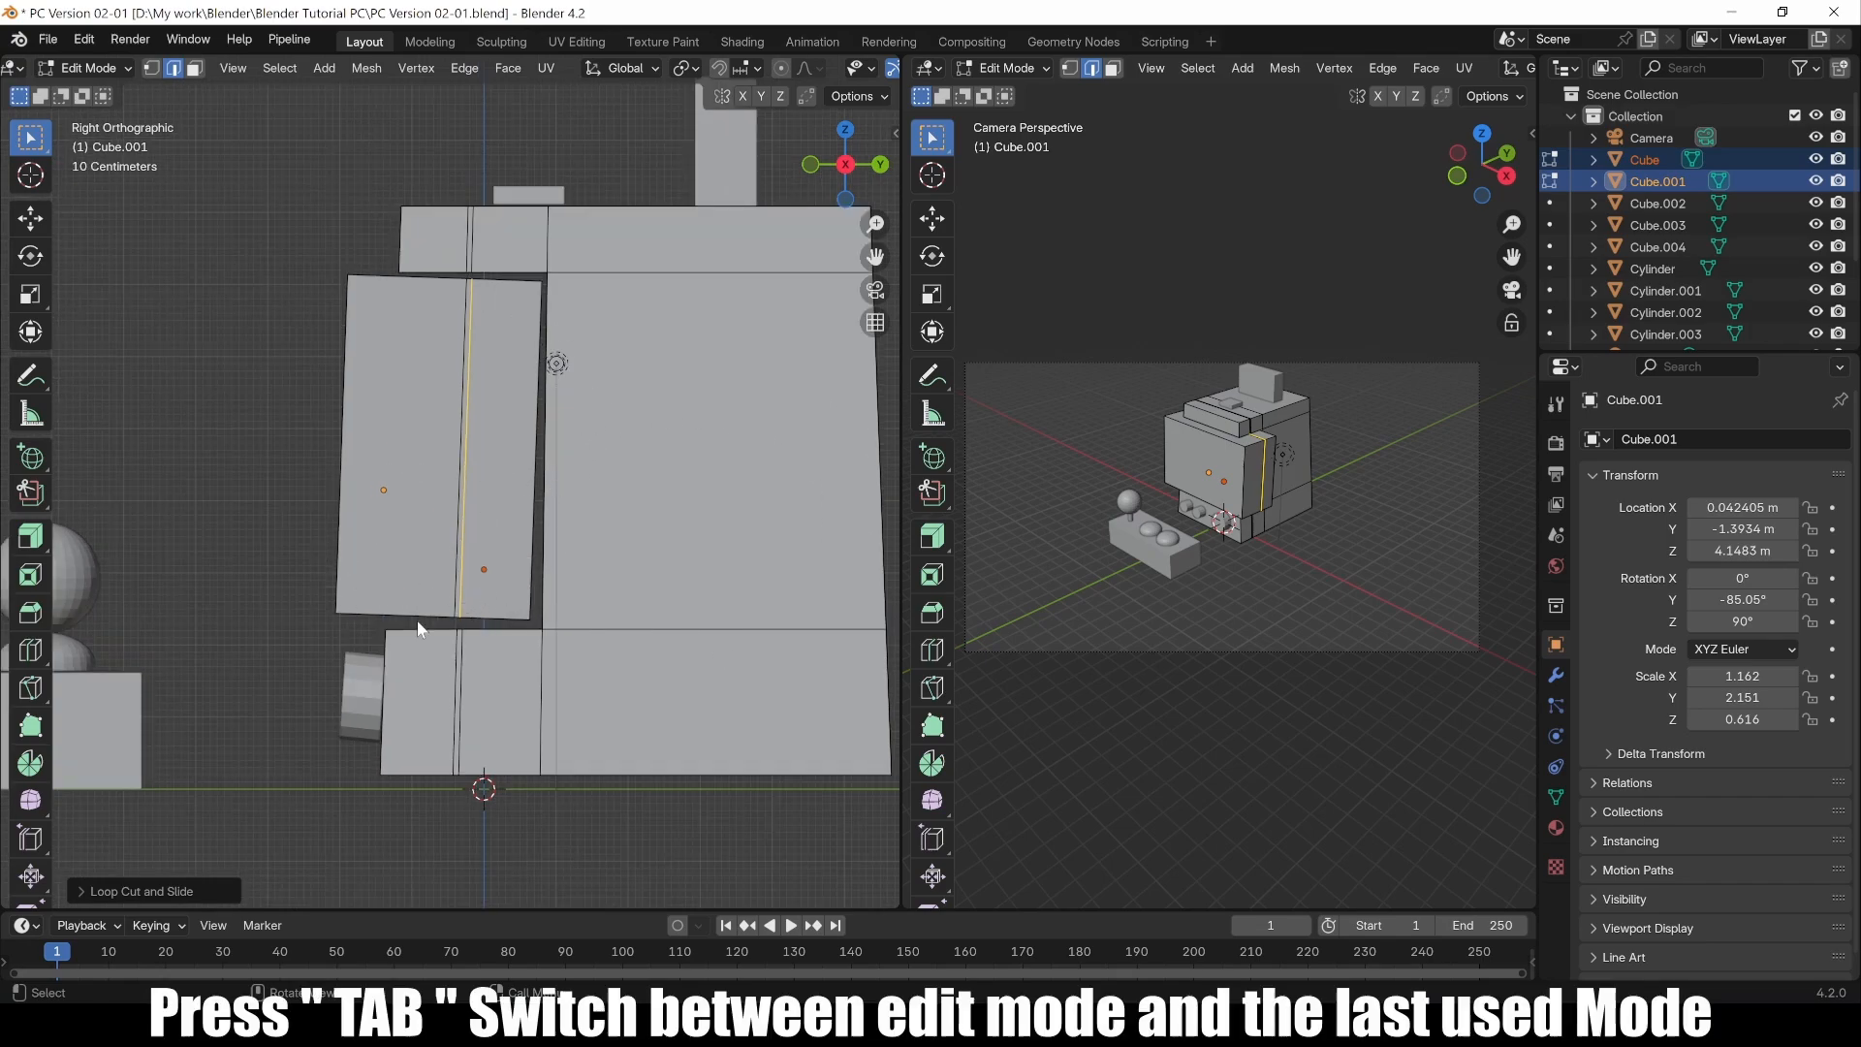
Step: In Object Mode, try rotating the screen panel about 30° around the X axis, then undo the rotation
{"action": "key", "text": "Tab"}
{"action": "left_click", "coordinate": [407, 496]}
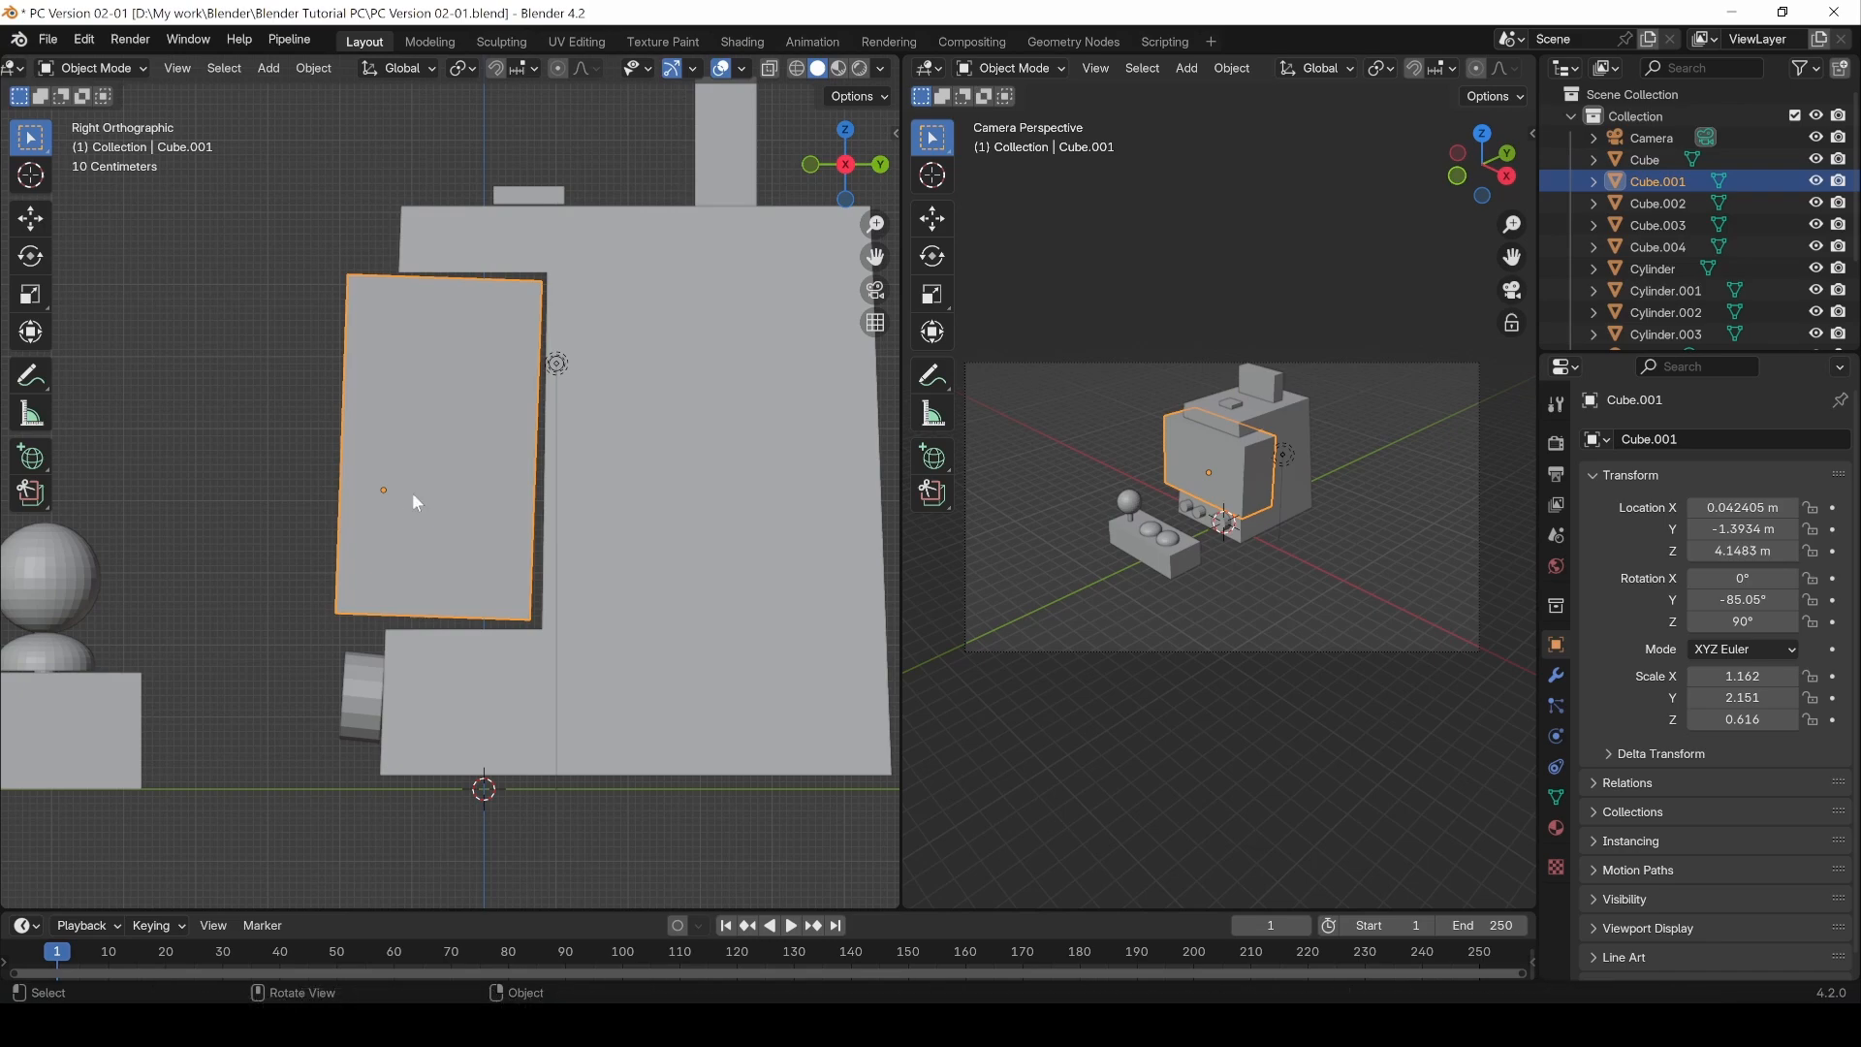
{"action": "key", "text": "r"}
{"action": "key", "text": "x"}
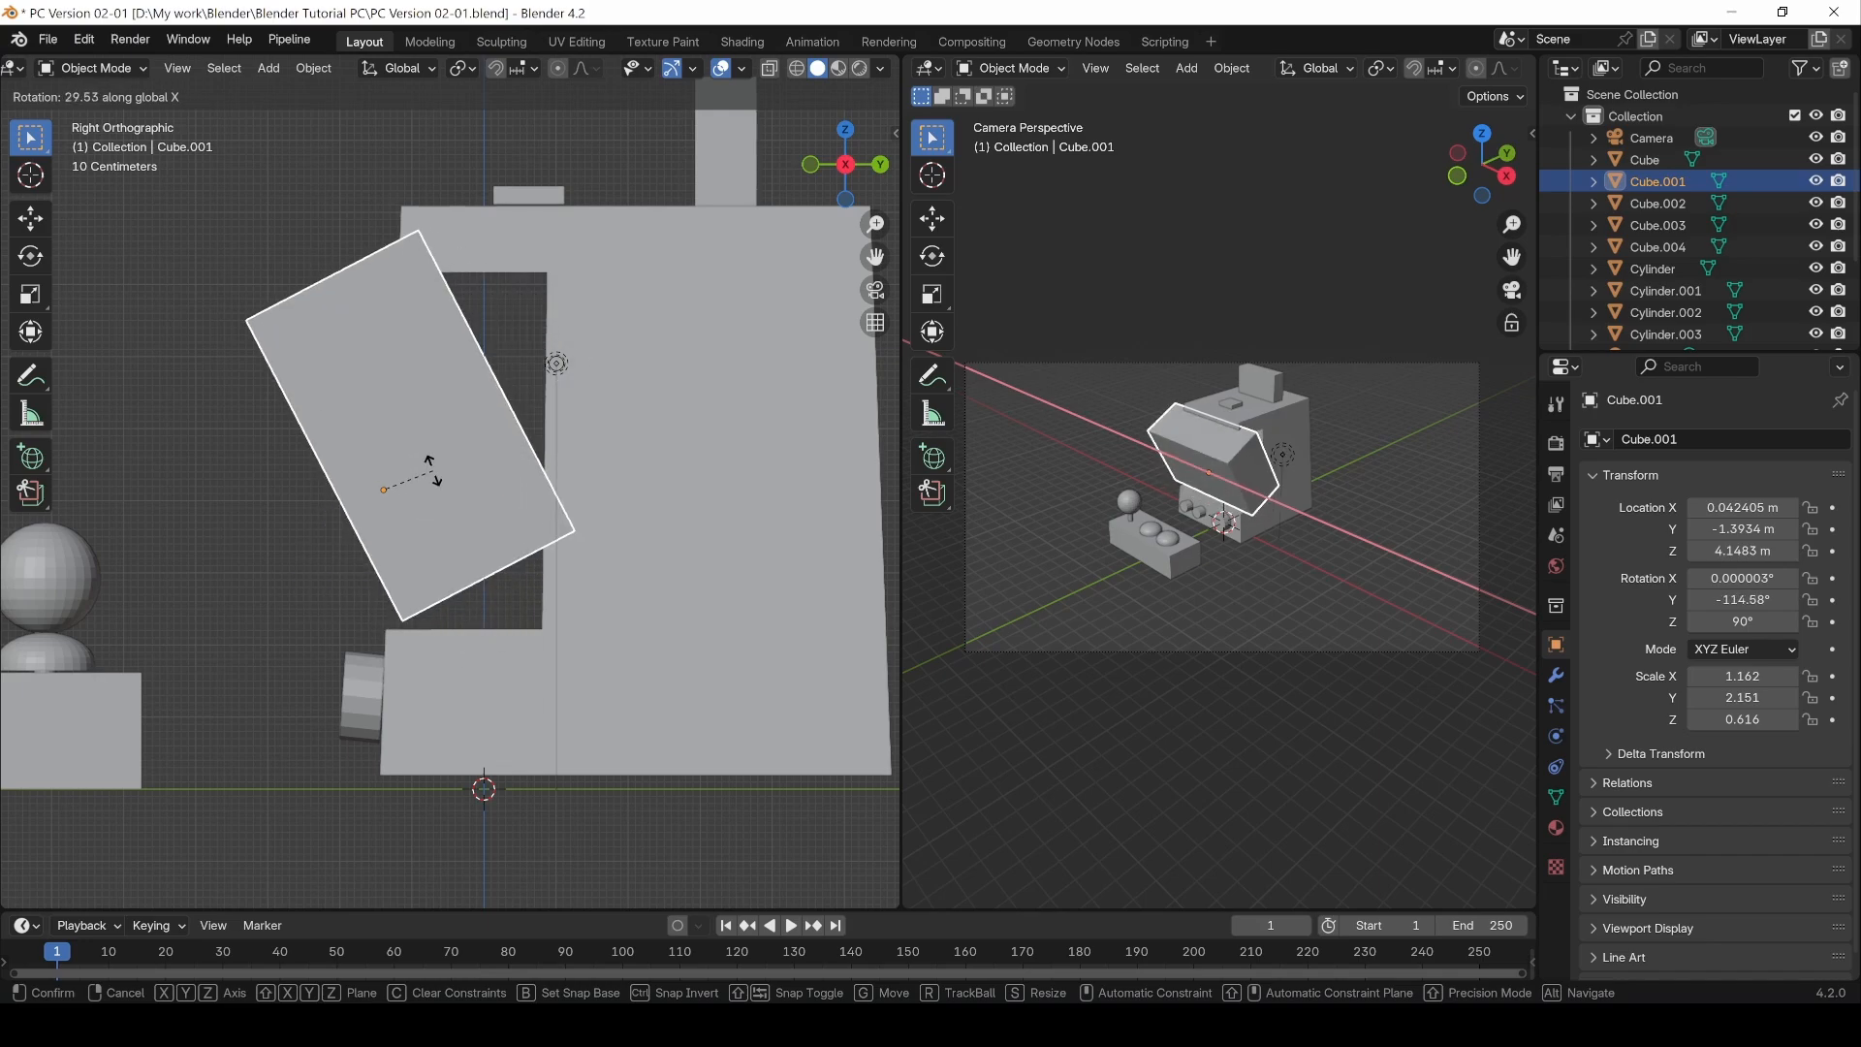
{"action": "left_click", "coordinate": [432, 470]}
{"action": "key", "text": "ctrl+z"}
Step: Rotate the screen panel about 1° around the X axis
{"action": "key", "text": "r"}
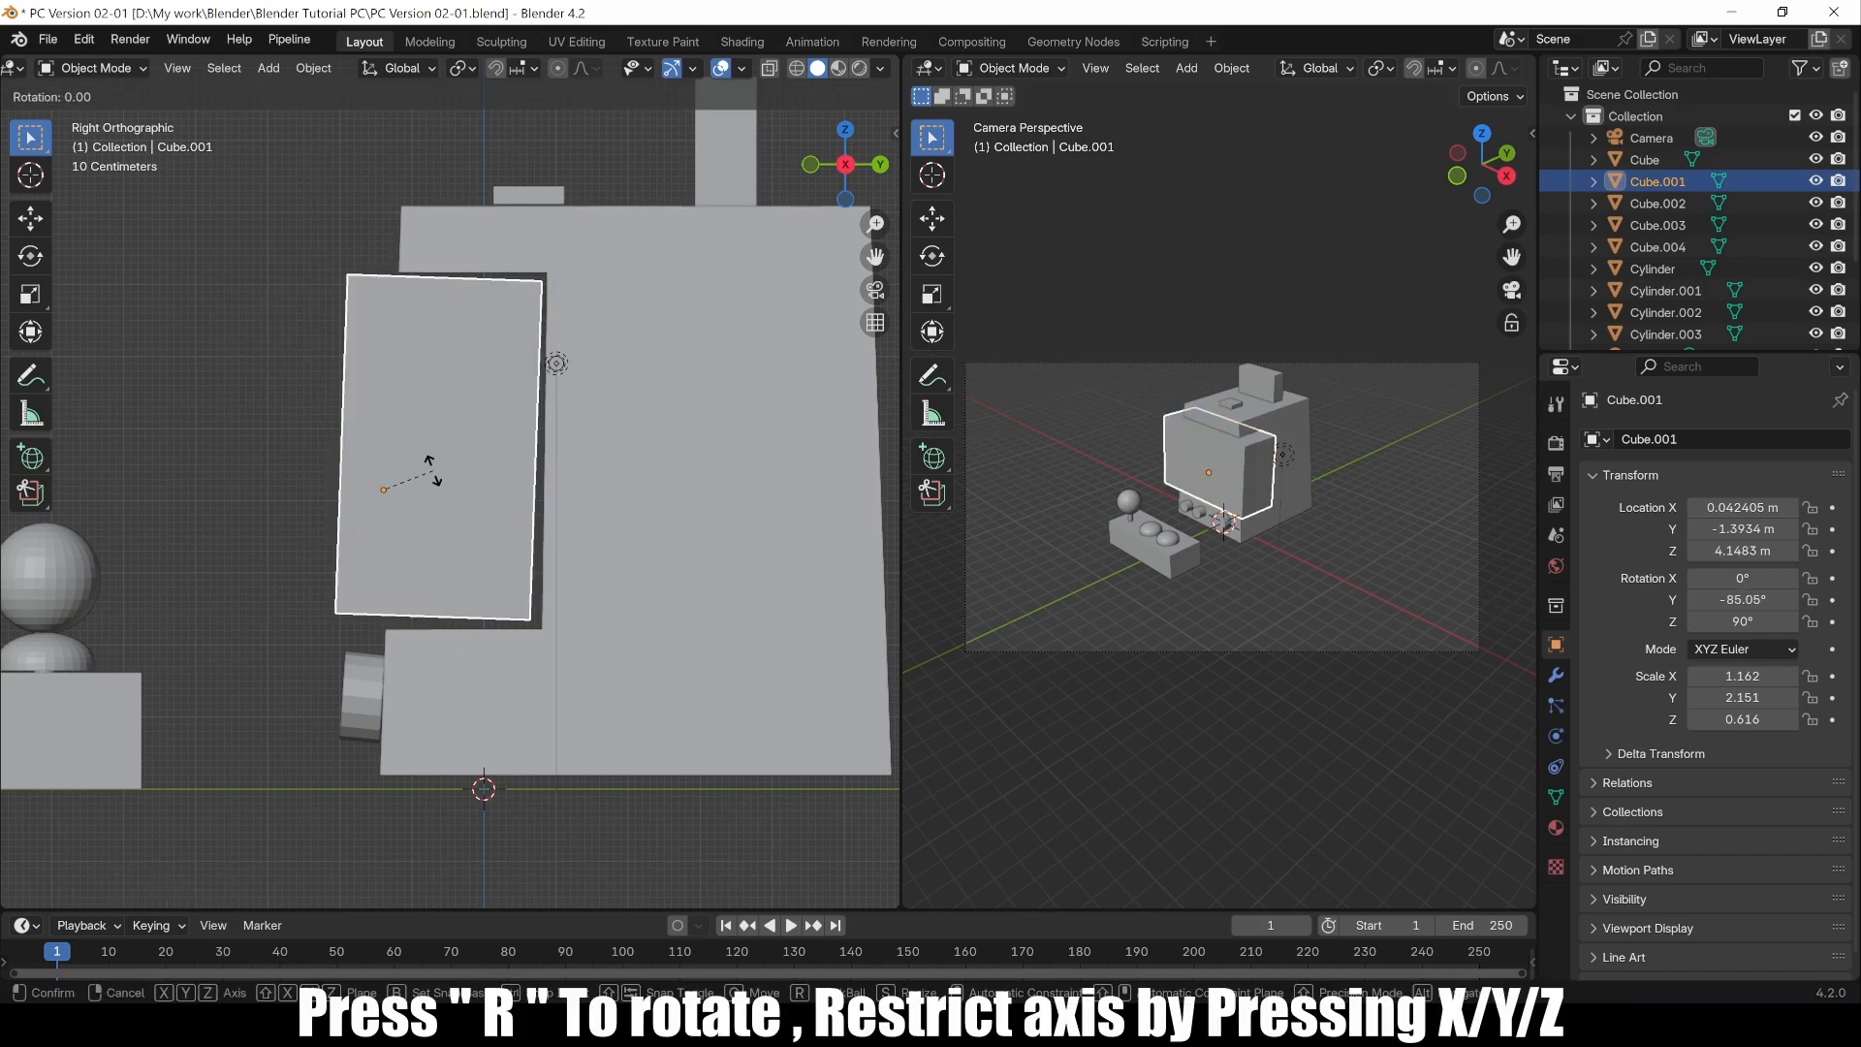
{"action": "key", "text": "x"}
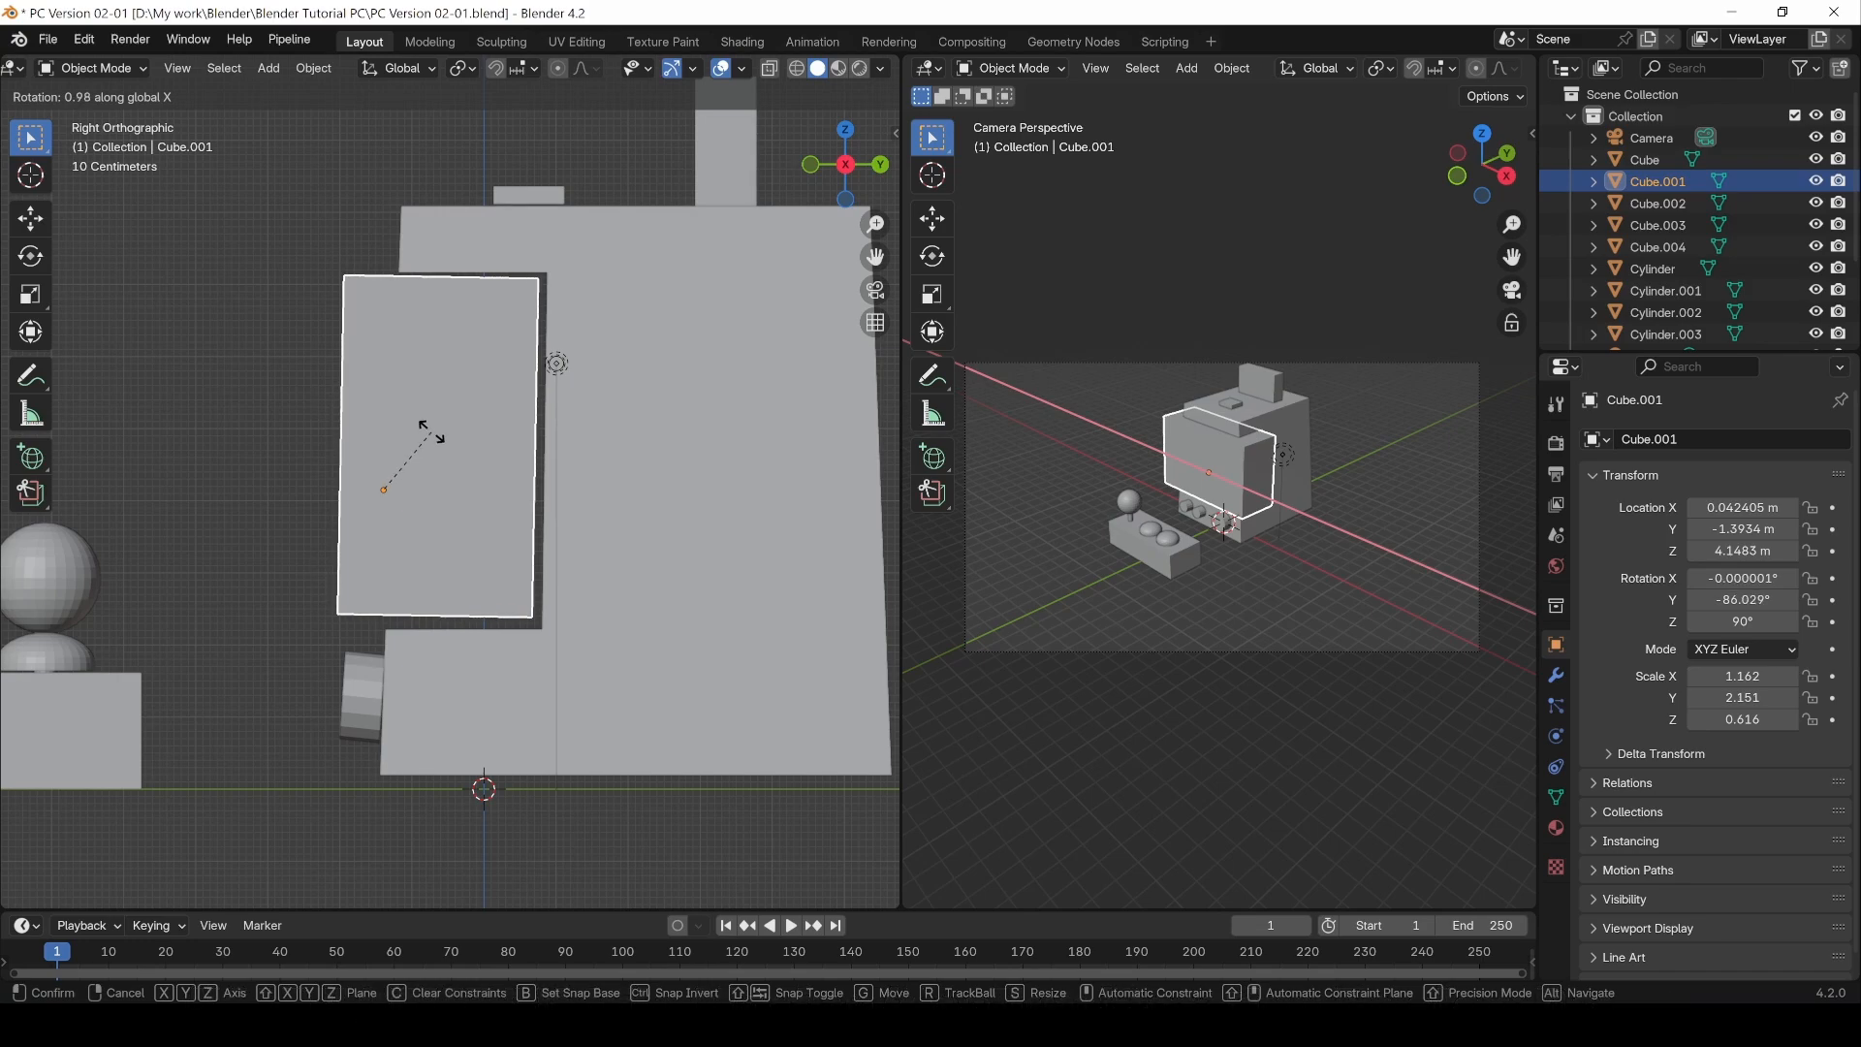
{"action": "left_click", "coordinate": [430, 423]}
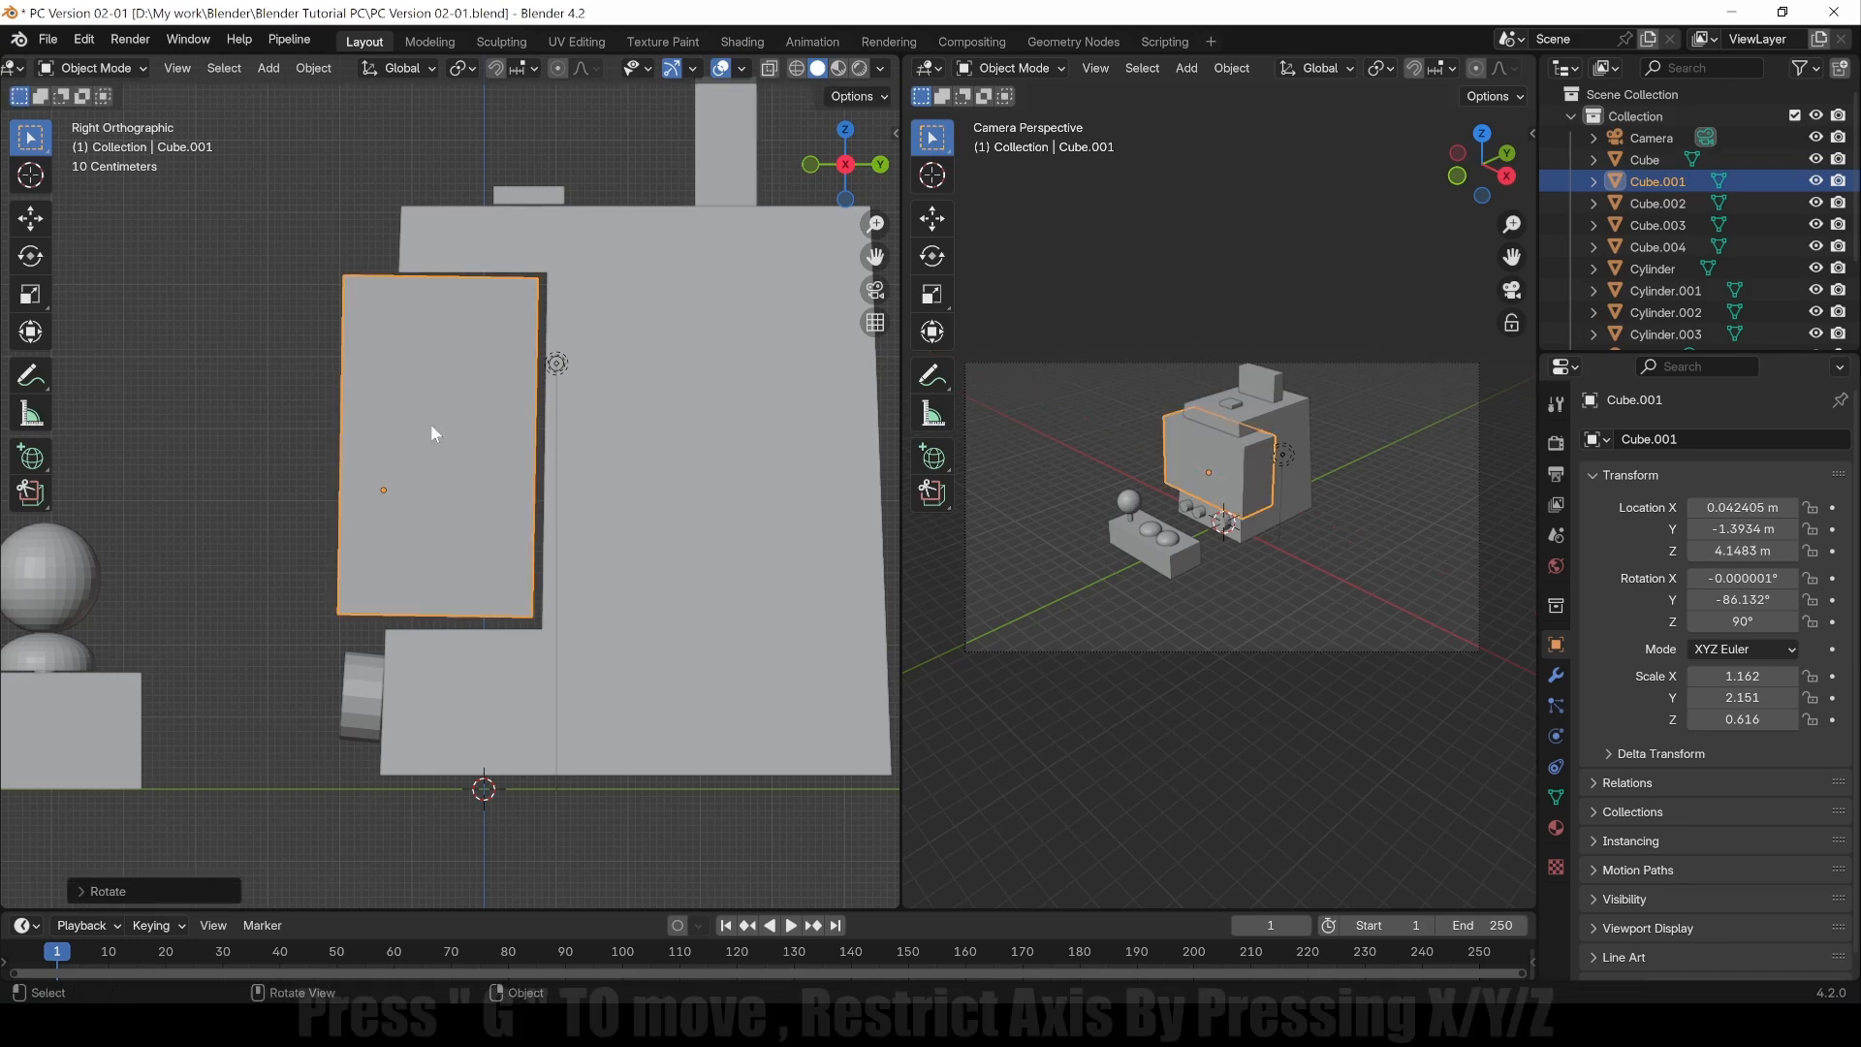
Step: Move the screen panel down about 0.04 m along the Z axis
{"action": "key", "text": "g"}
{"action": "key", "text": "z"}
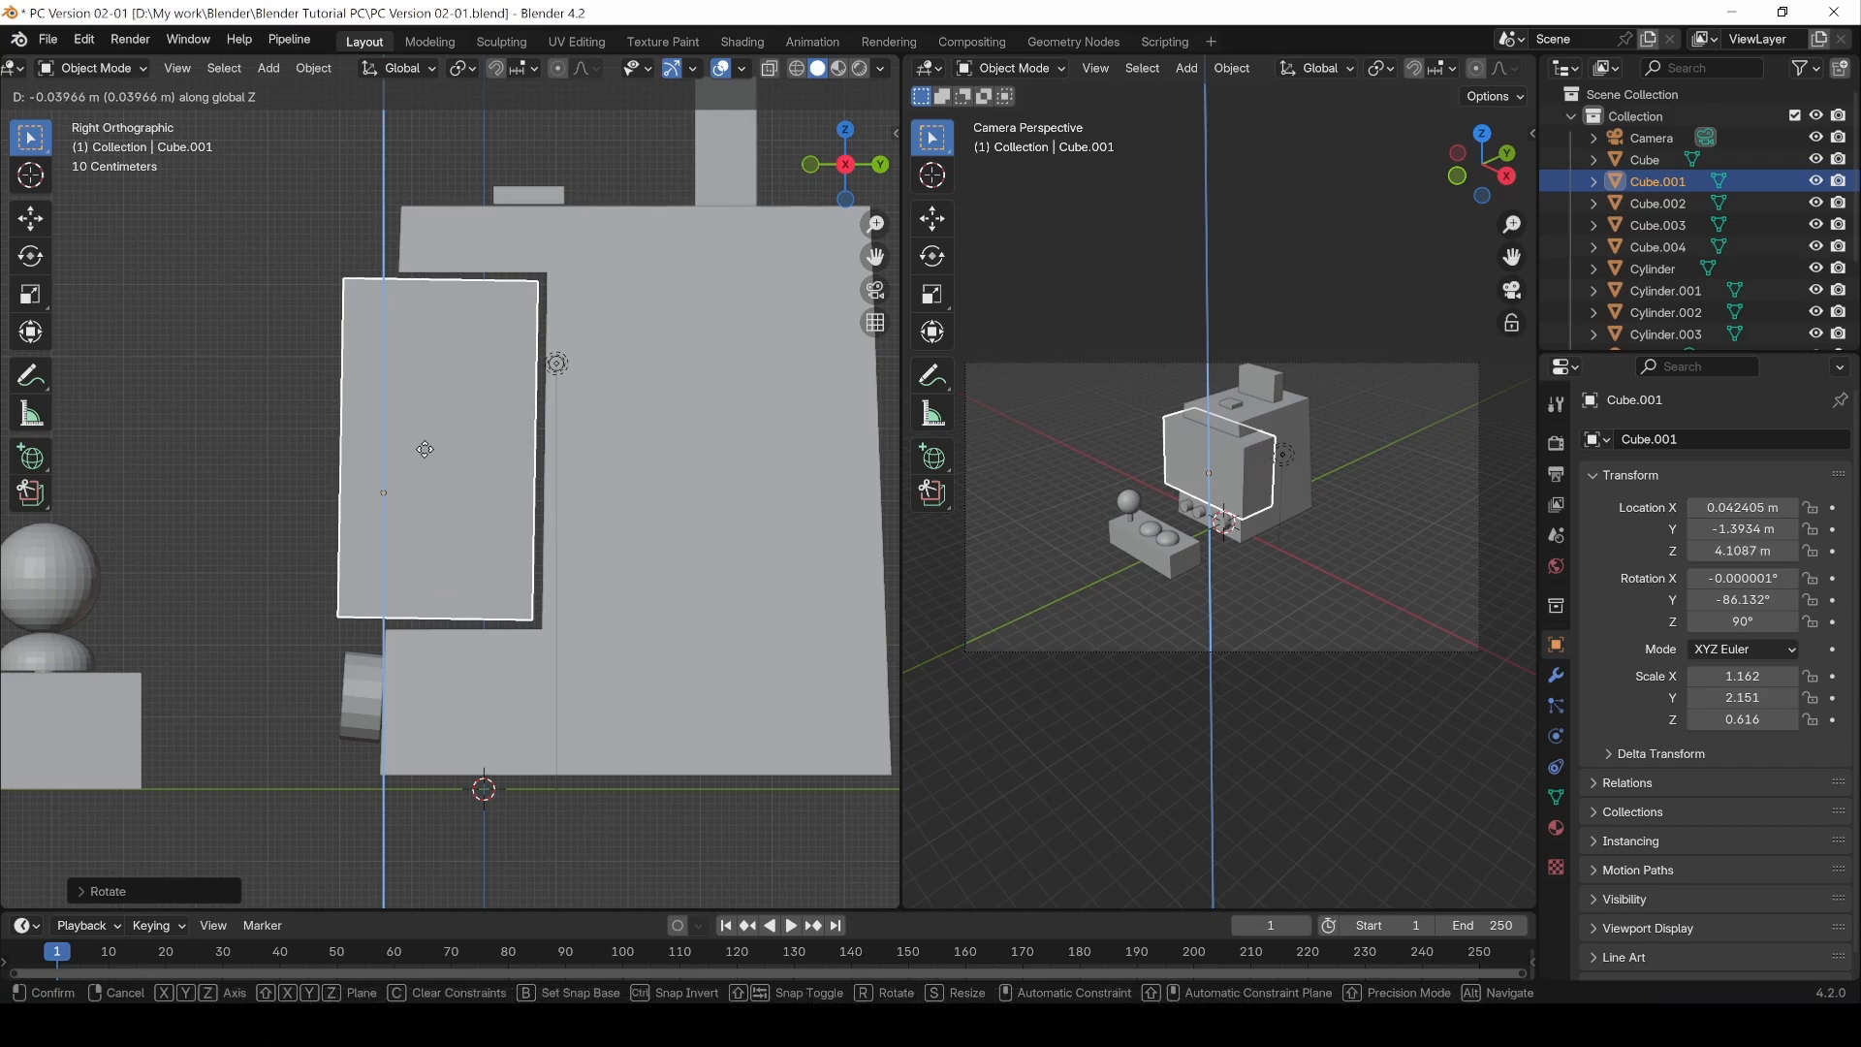
{"action": "left_click", "coordinate": [425, 449]}
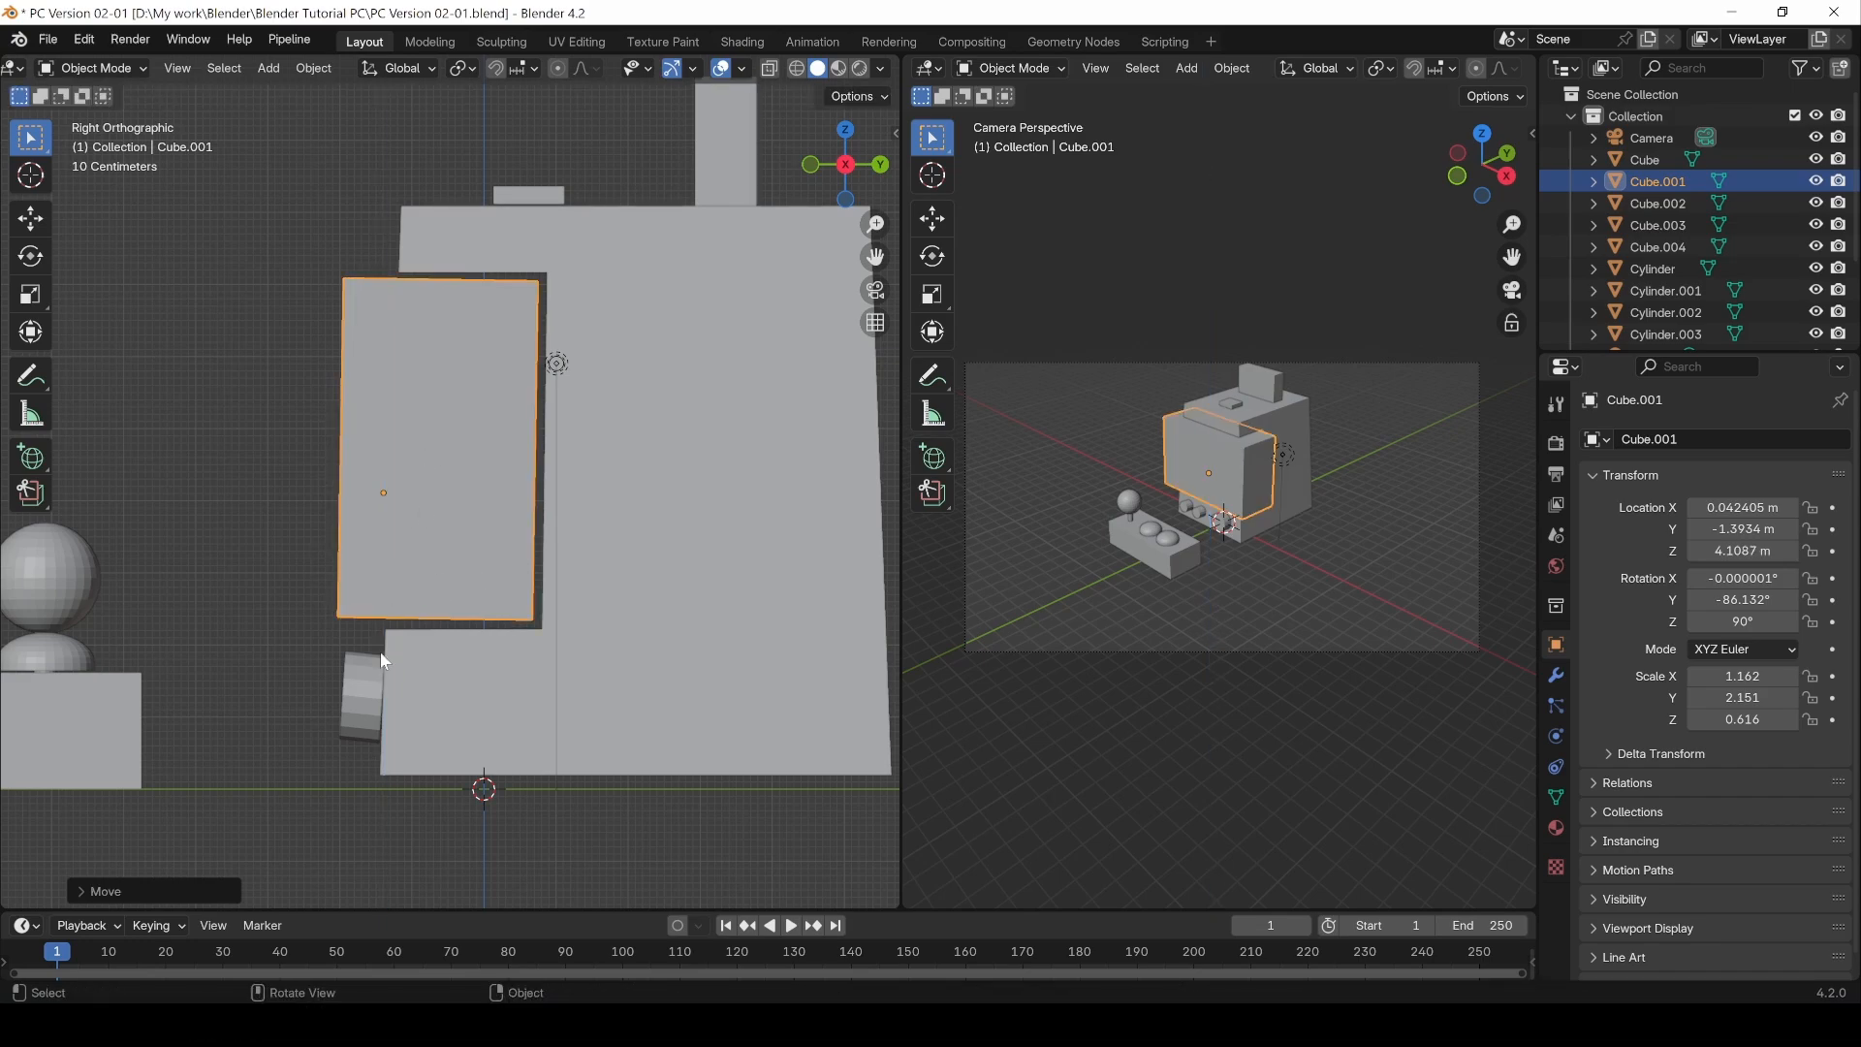
Step: Select the main cabinet body and enter Edit Mode
{"action": "middle_click_drag", "start_coordinate": [279, 635], "coordinate": [477, 636]}
{"action": "key", "text": "Tab"}
{"action": "key", "text": "ctrl+r"}
{"action": "key", "text": "Tab"}
{"action": "left_click", "coordinate": [597, 293]}
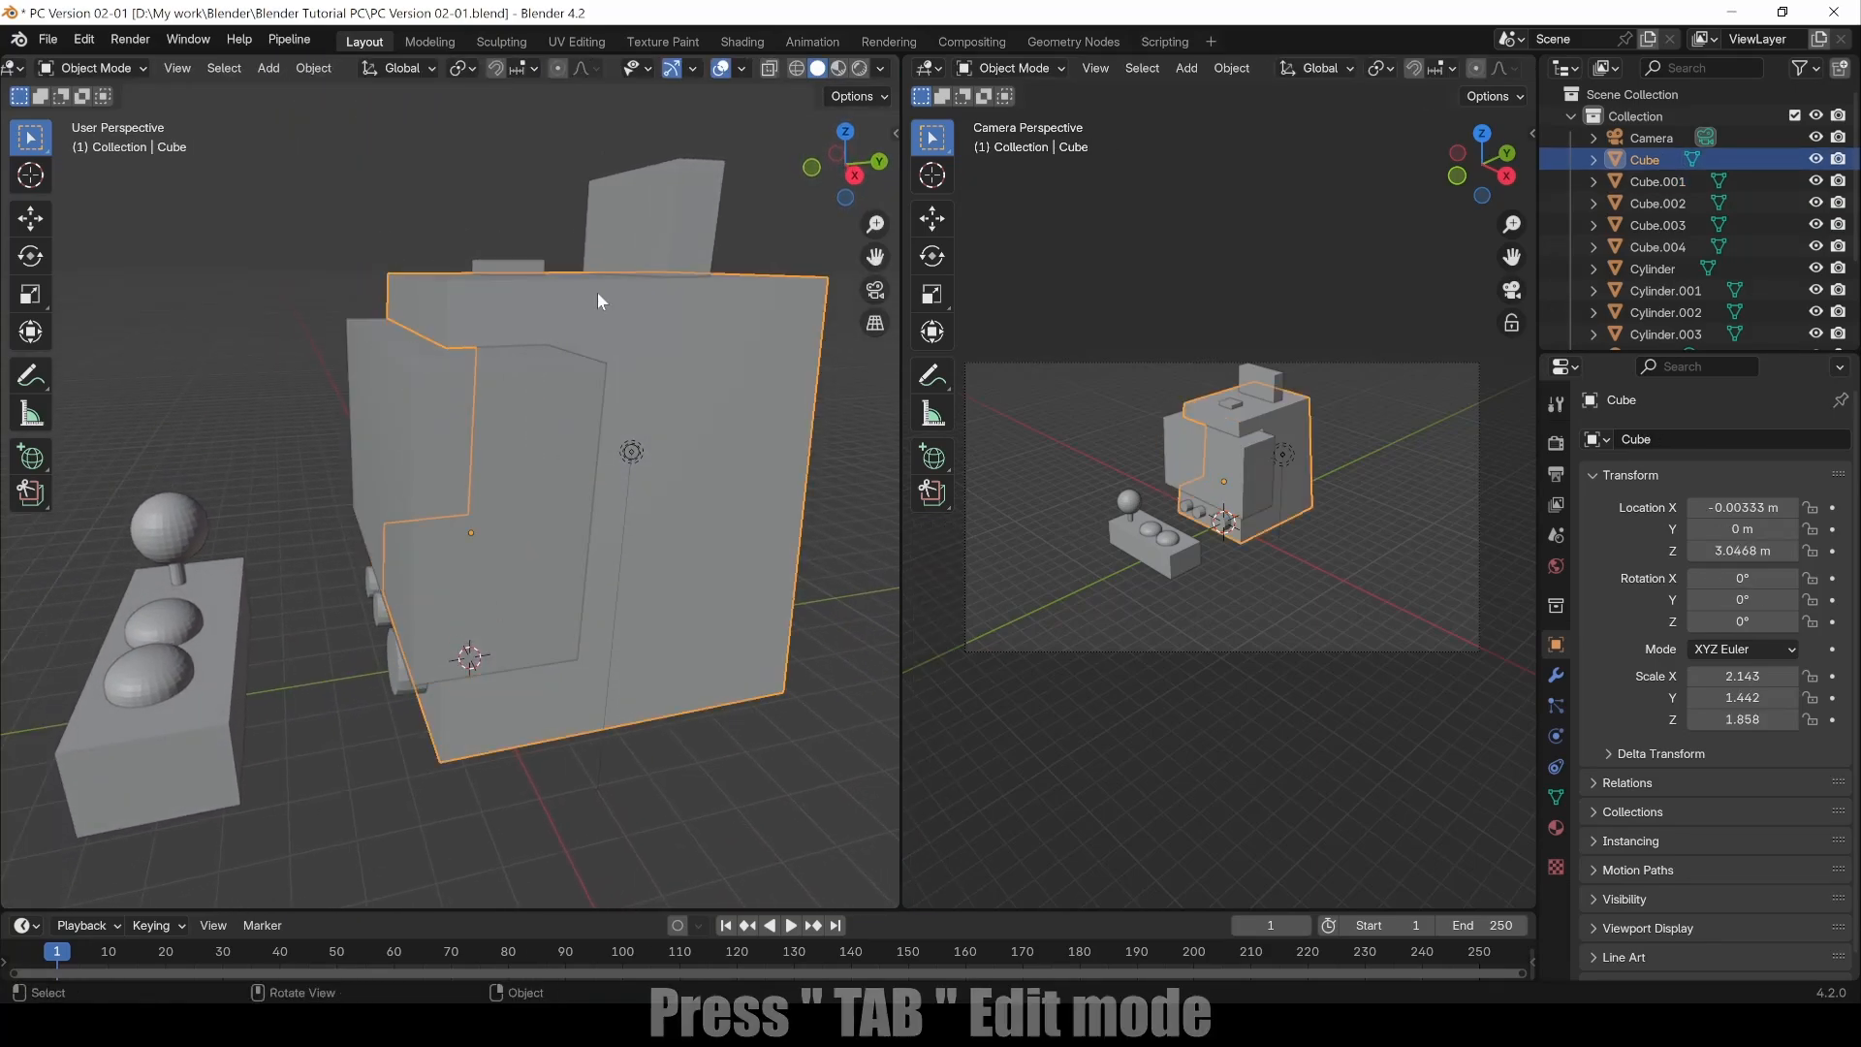
{"action": "key", "text": "Tab"}
{"action": "middle_click_drag", "start_coordinate": [777, 752], "coordinate": [635, 694]}
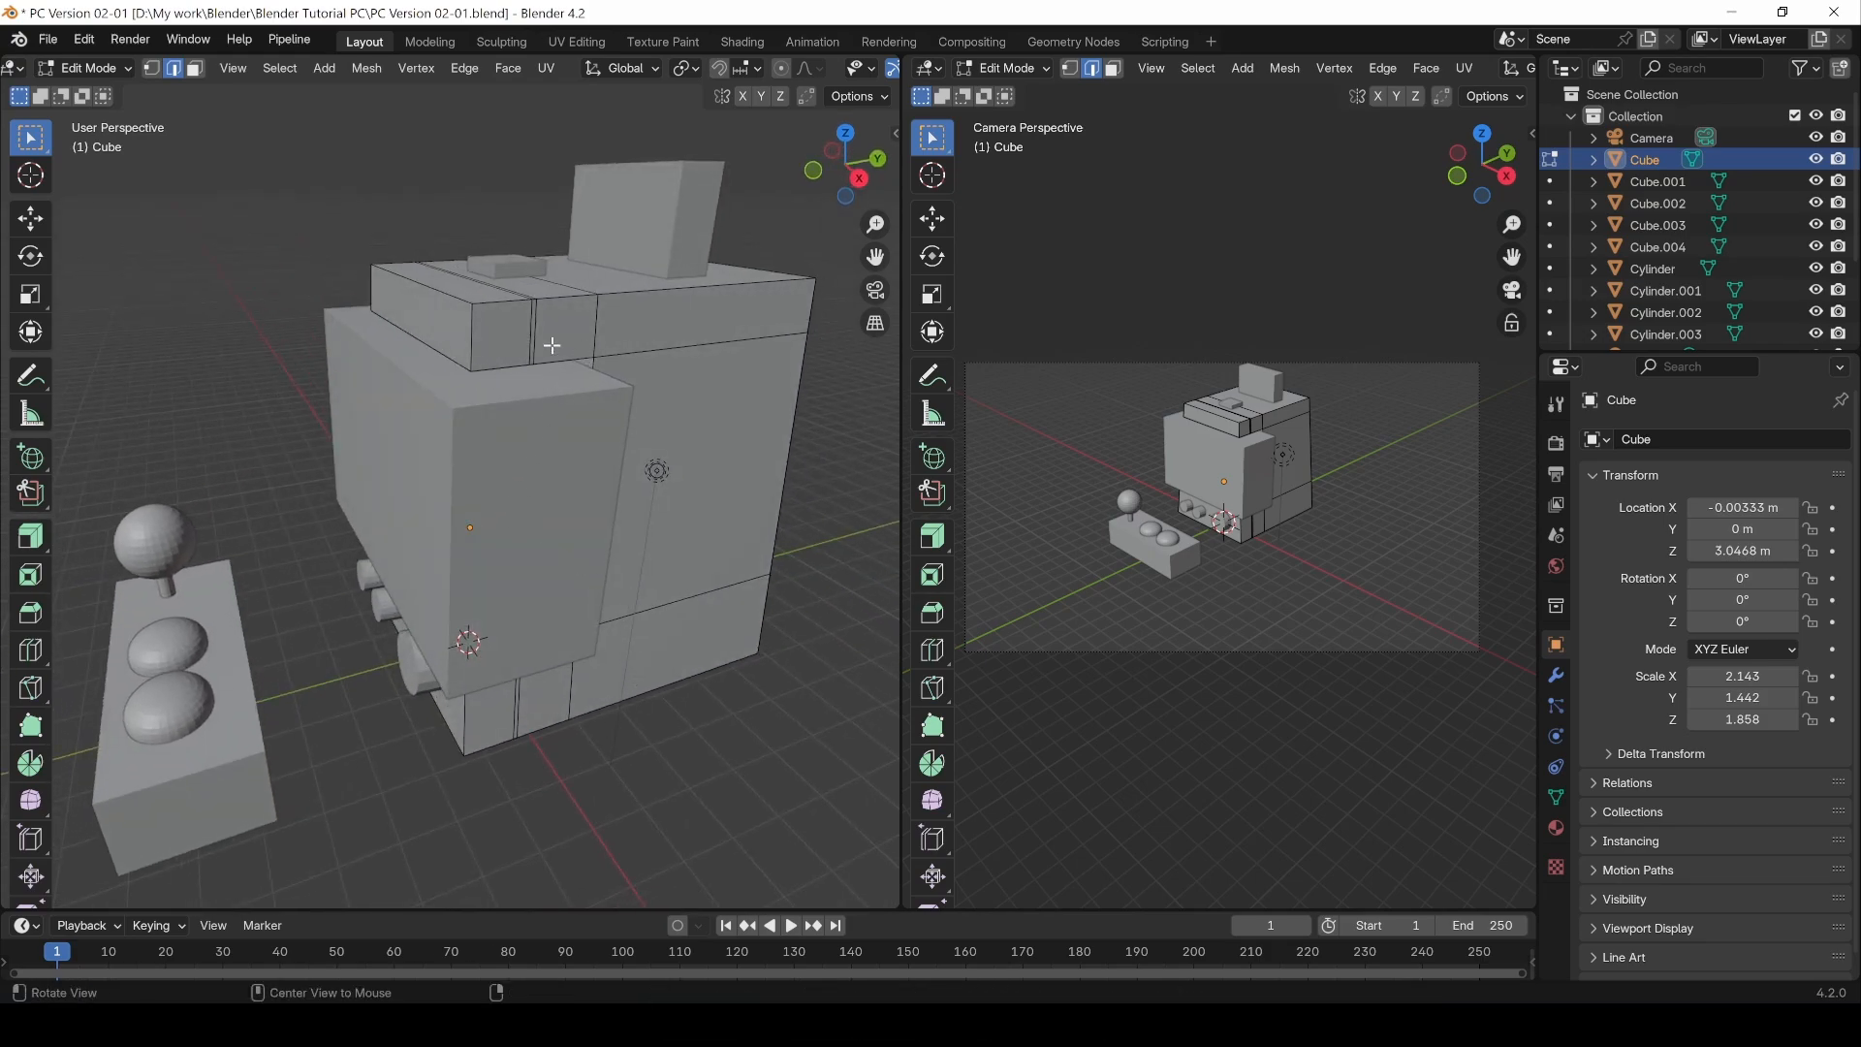
{"action": "middle_click_drag", "start_coordinate": [552, 346], "coordinate": [522, 318]}
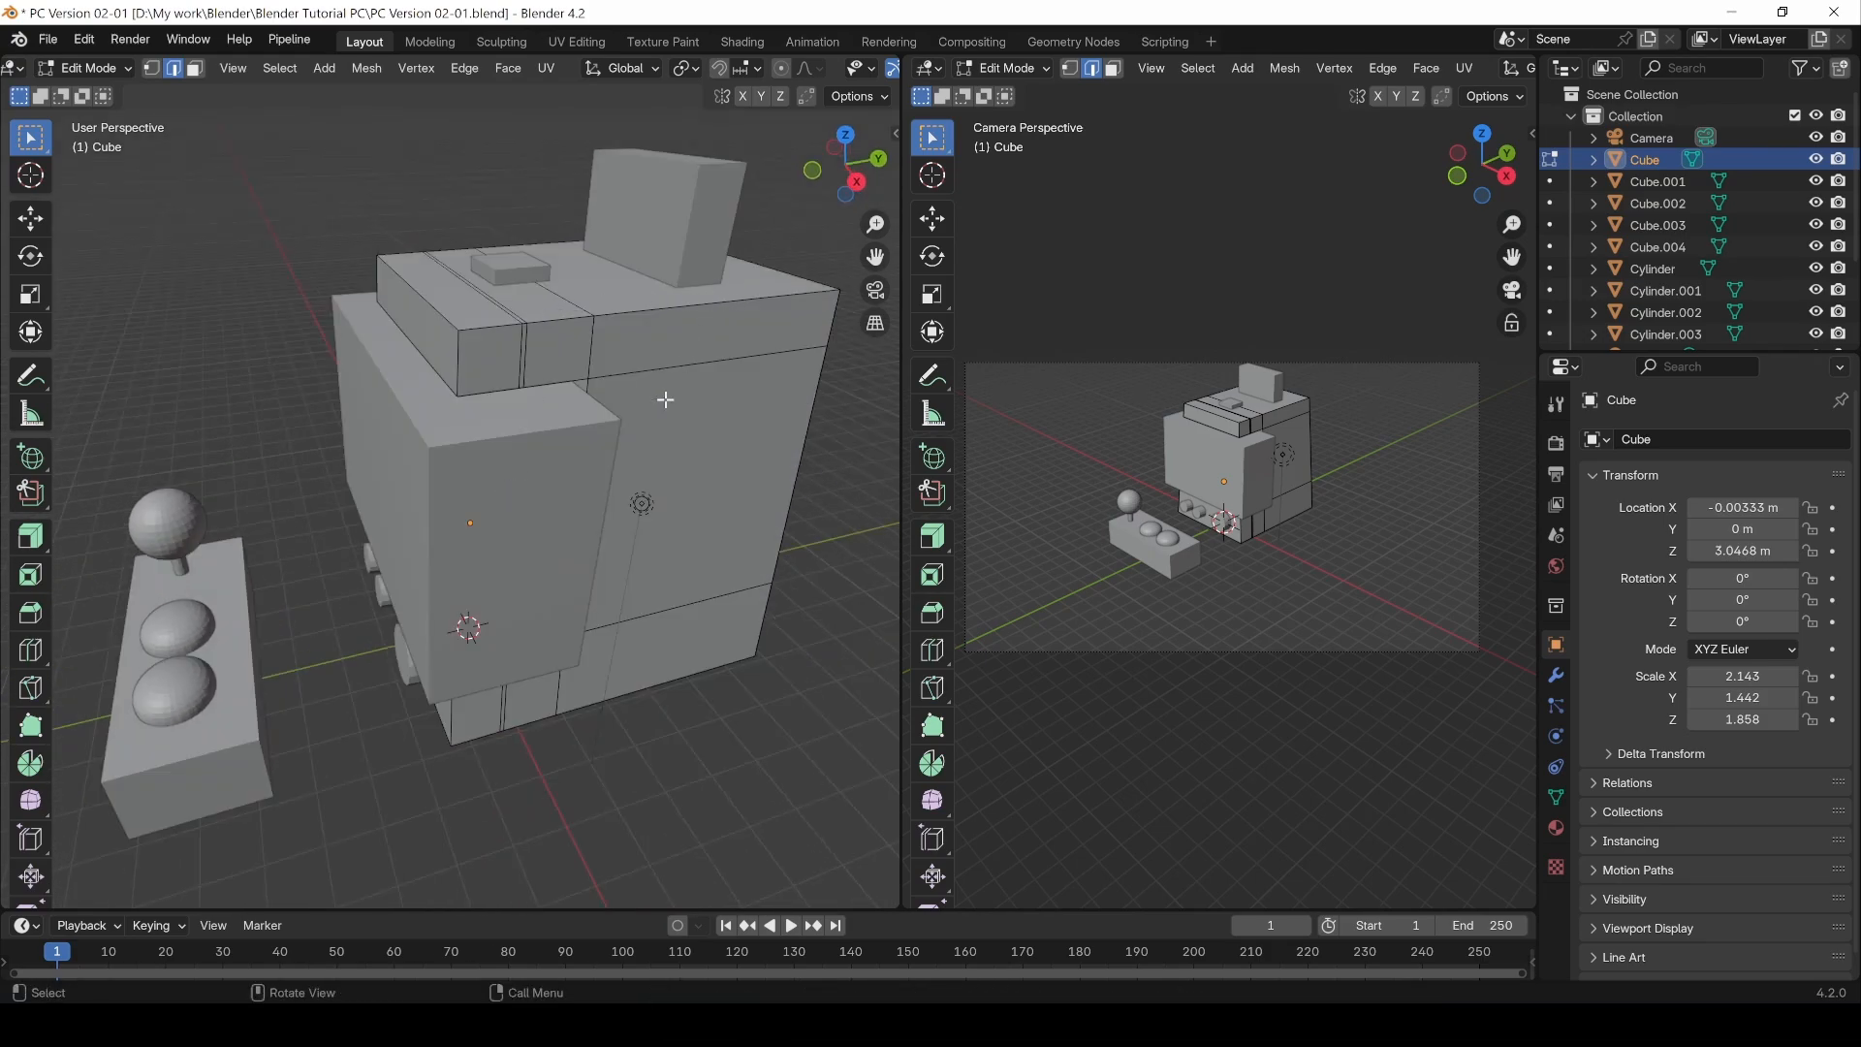
Step: Select the cabinet body's upper front edge loop, undoing a switch to a face loop selection
{"action": "left_click", "coordinate": [524, 346]}
{"action": "key", "text": "3"}
{"action": "left_click", "coordinate": [523, 336], "text": "alt"}
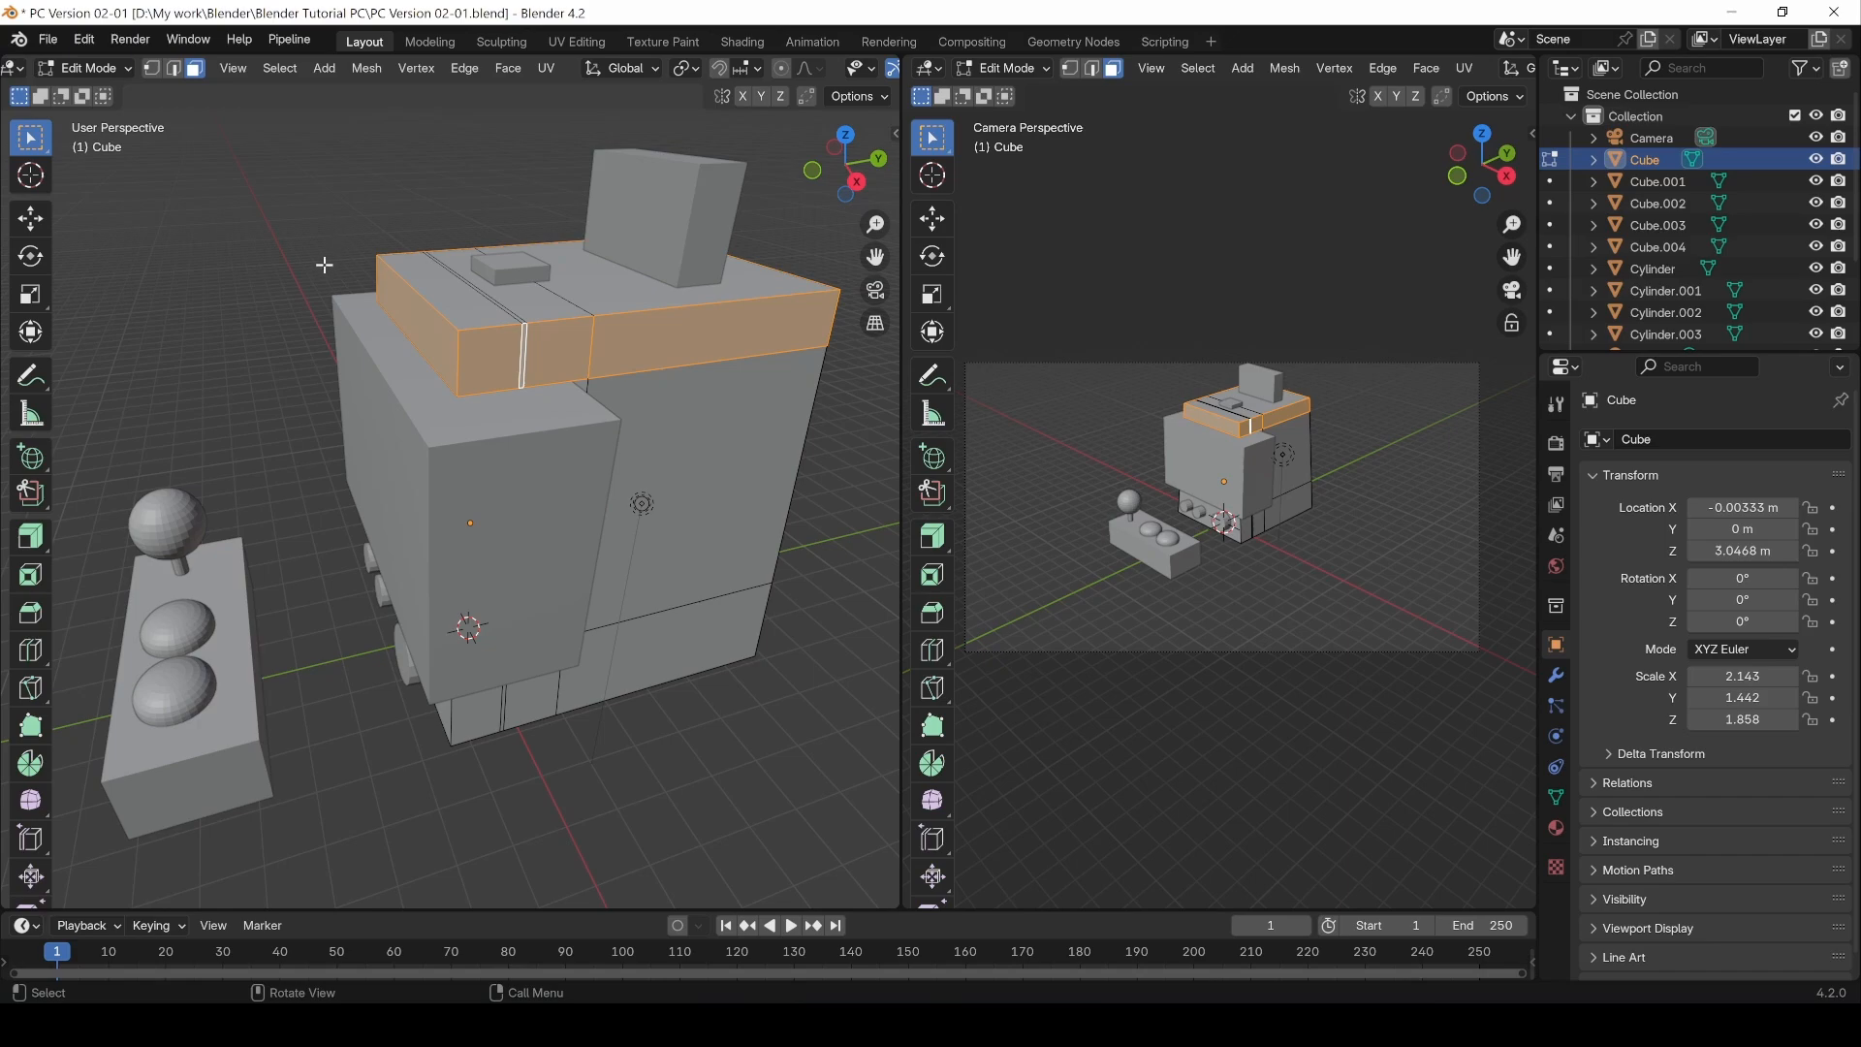
{"action": "key", "text": "ctrl+z"}
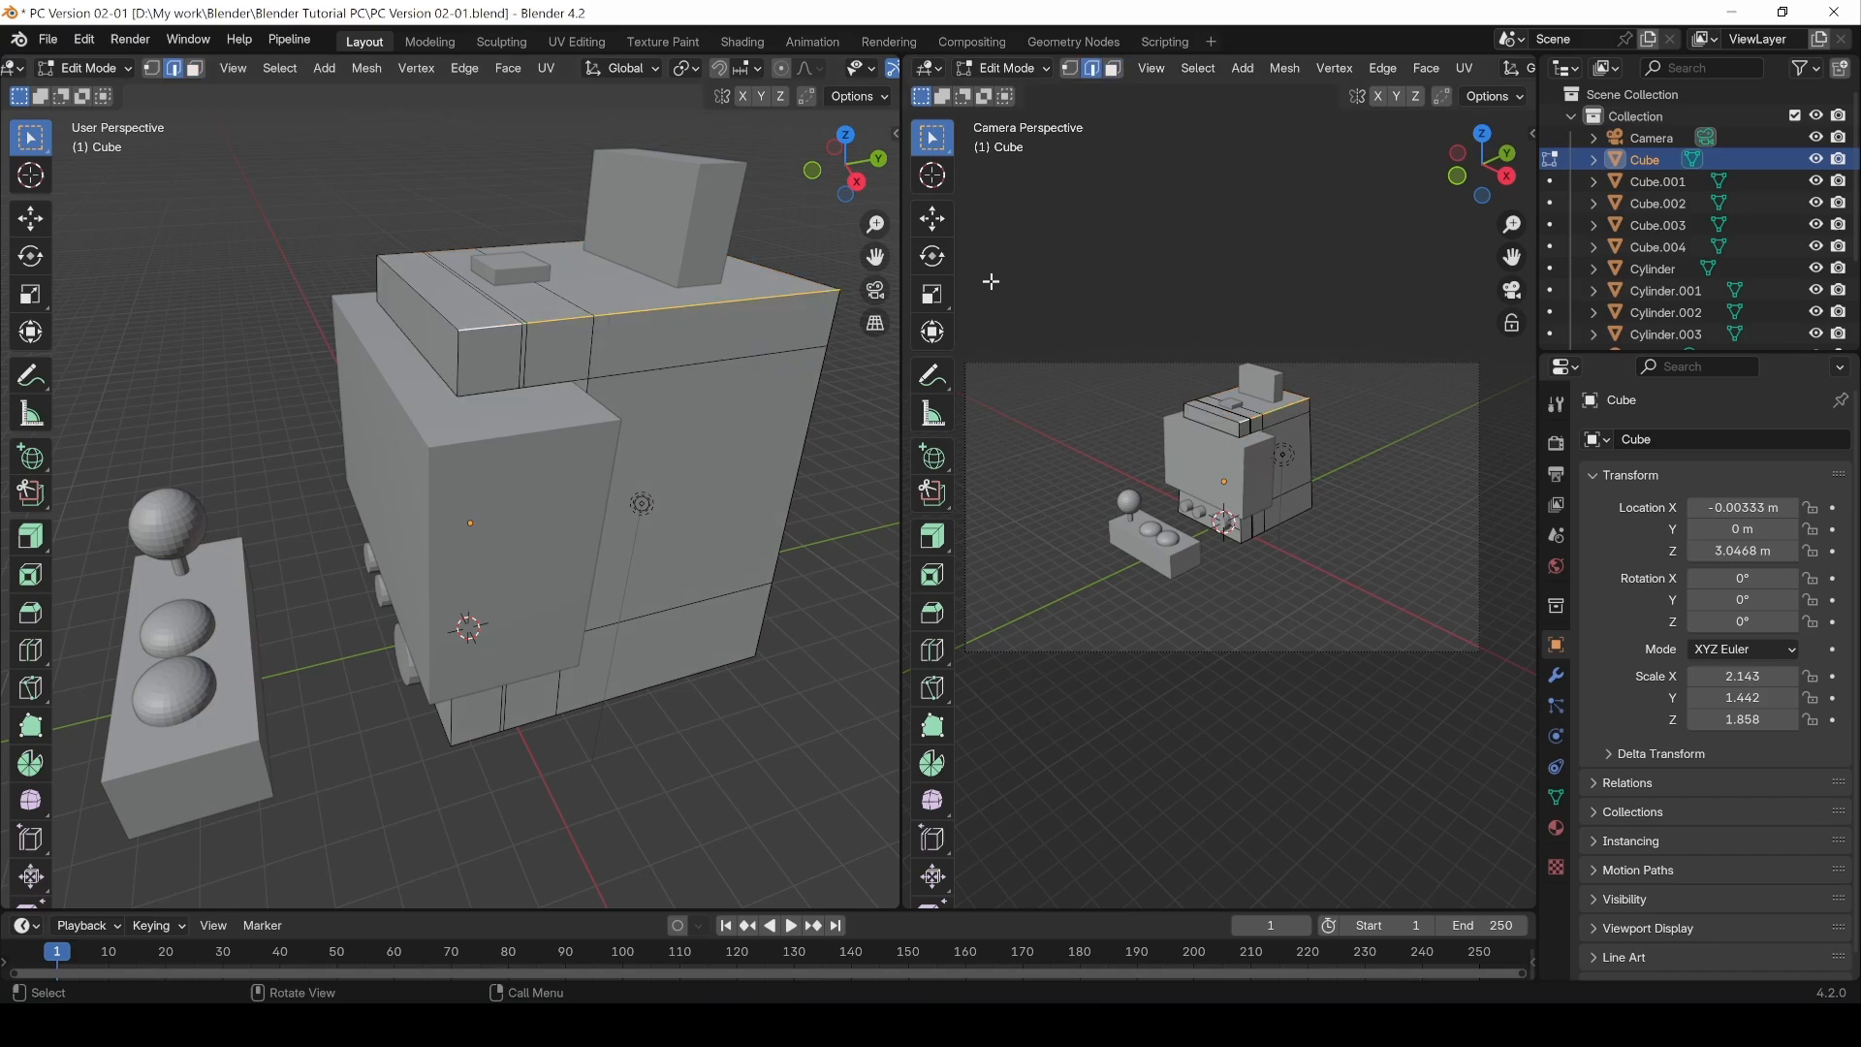
Step: Try beveling the upper front edge with the Bevel tool, width 0.205 m and 4 segments
{"action": "left_click", "coordinate": [32, 617]}
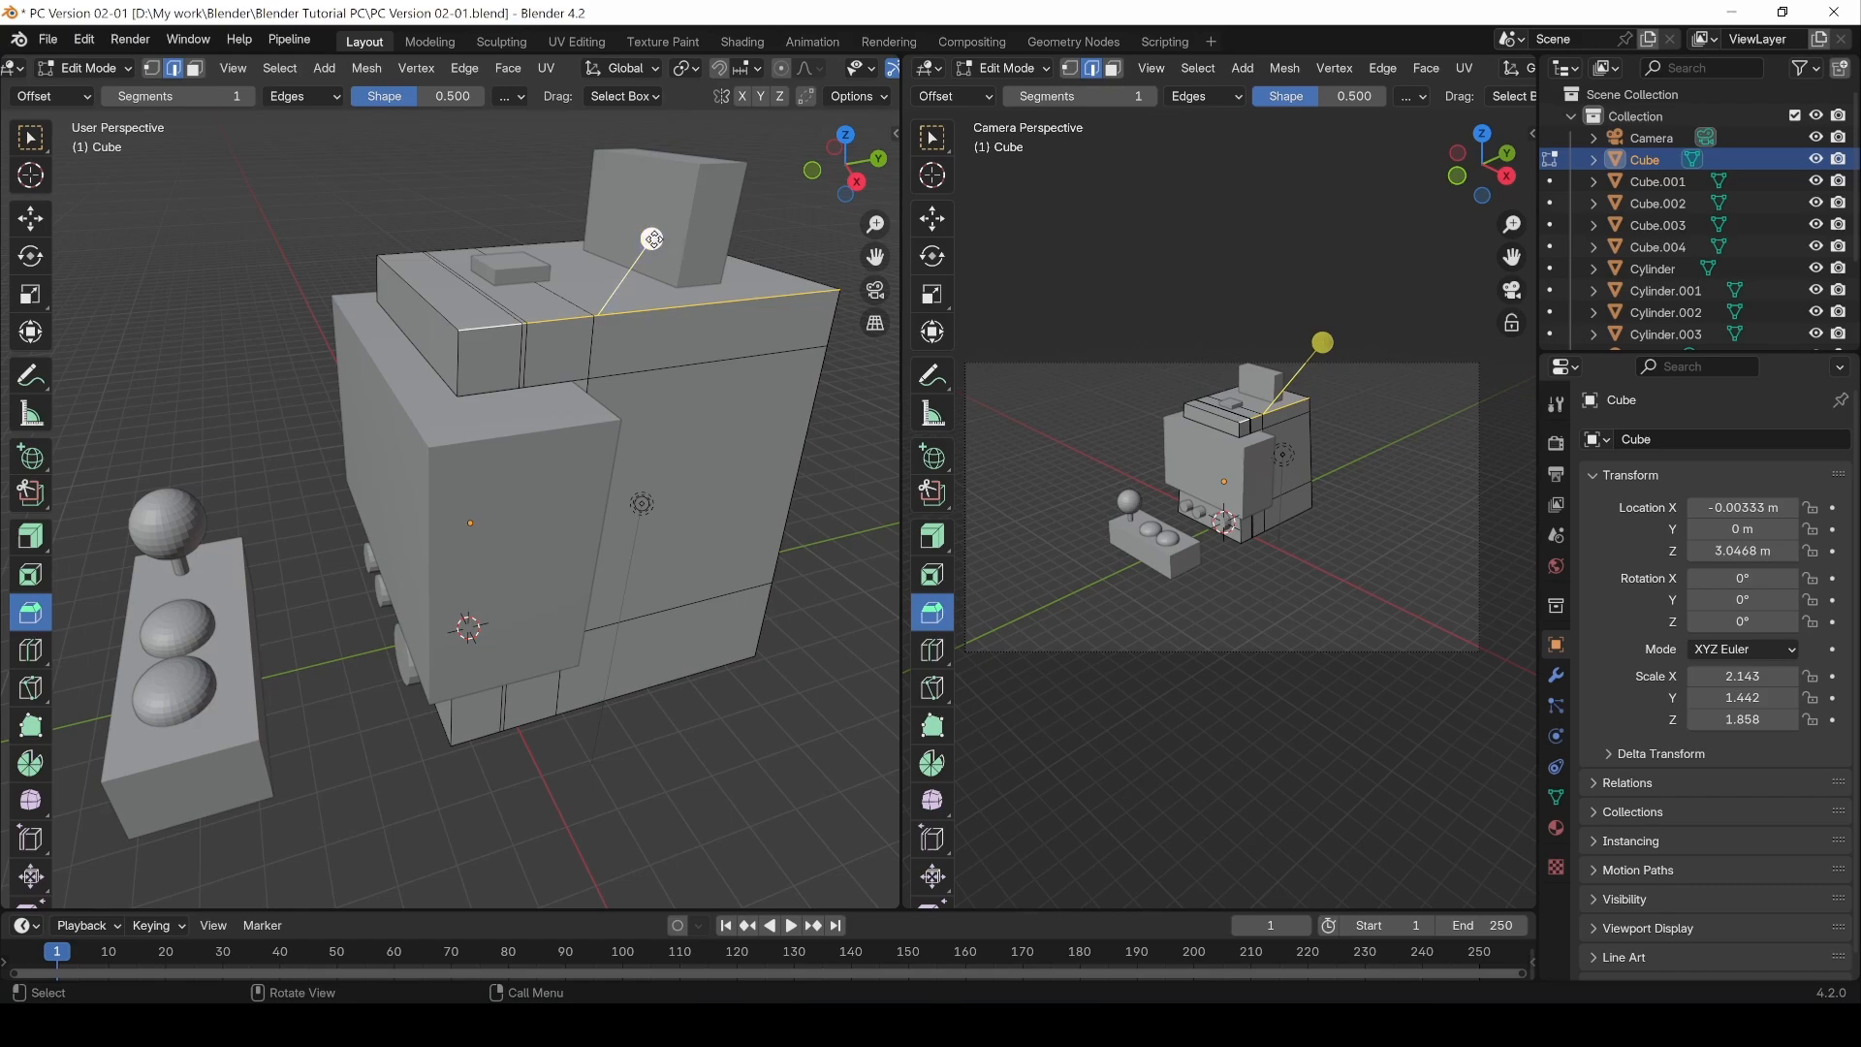
{"action": "left_click_drag", "start_coordinate": [653, 238], "coordinate": [680, 234]}
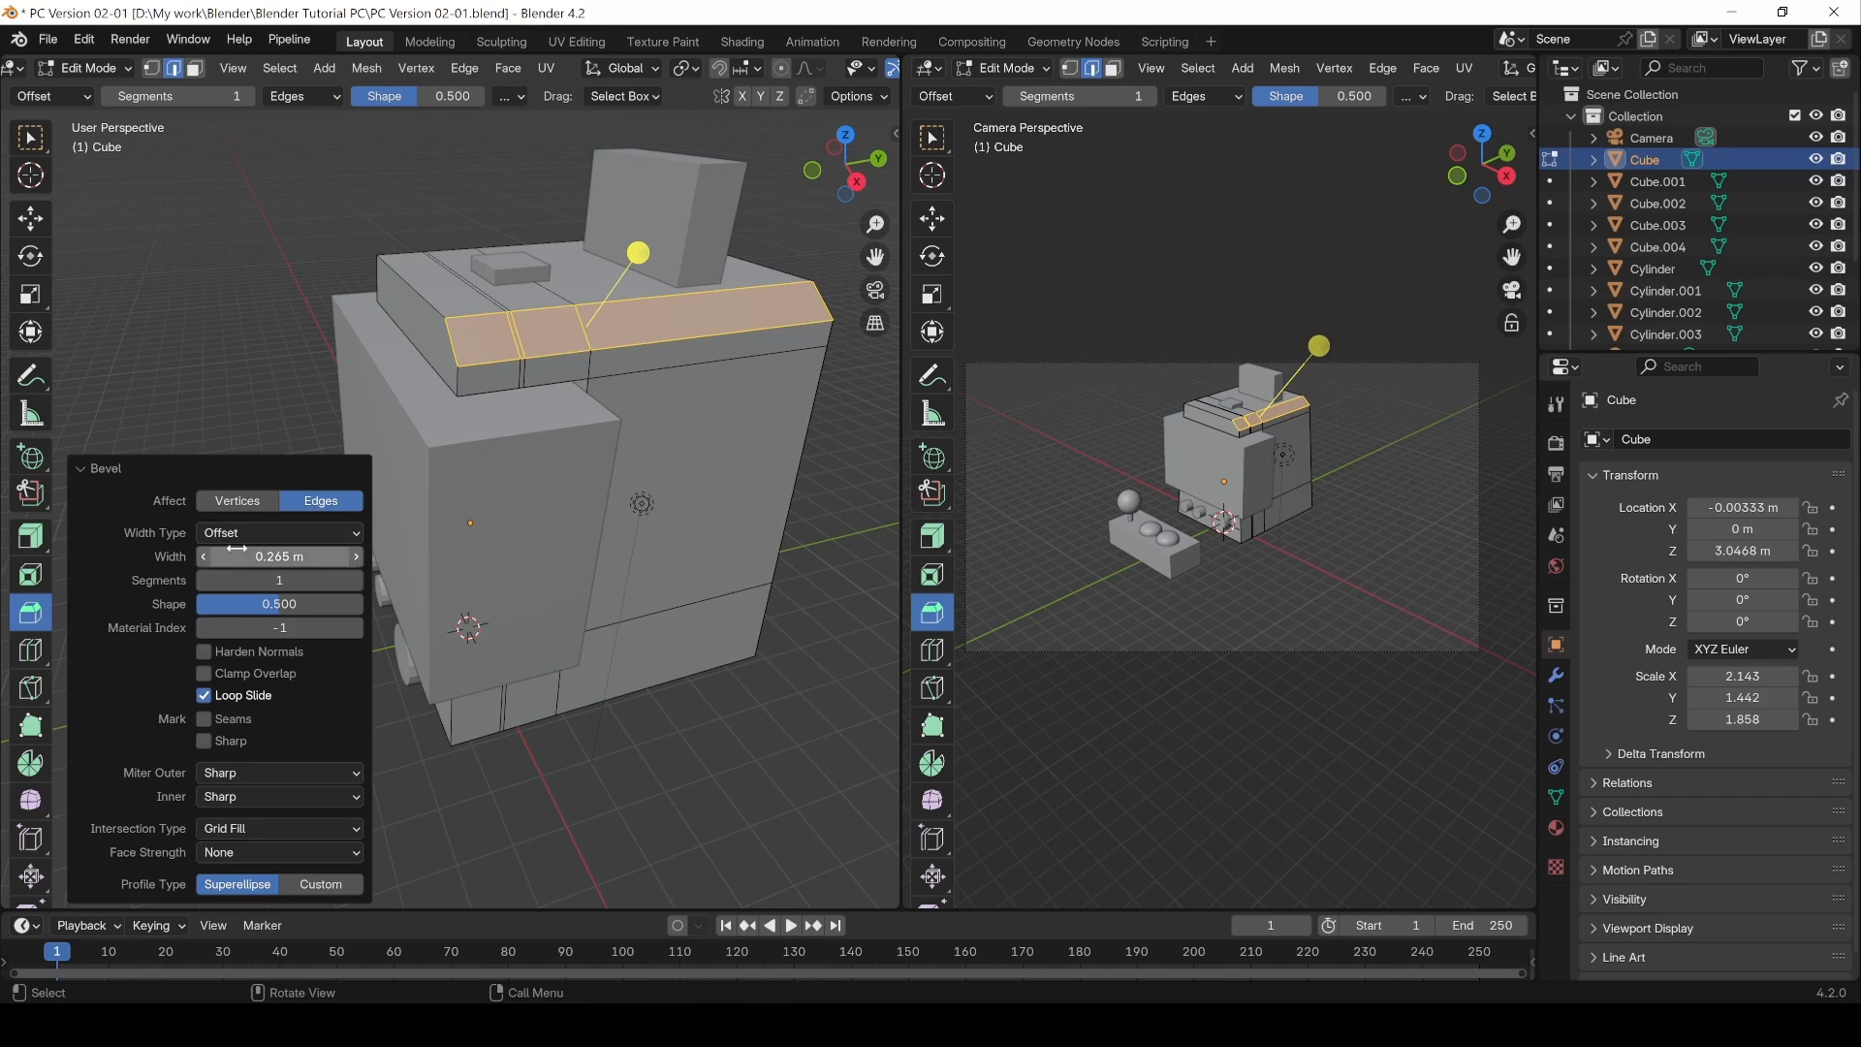
{"action": "left_click", "coordinate": [247, 498]}
{"action": "left_click", "coordinate": [323, 501]}
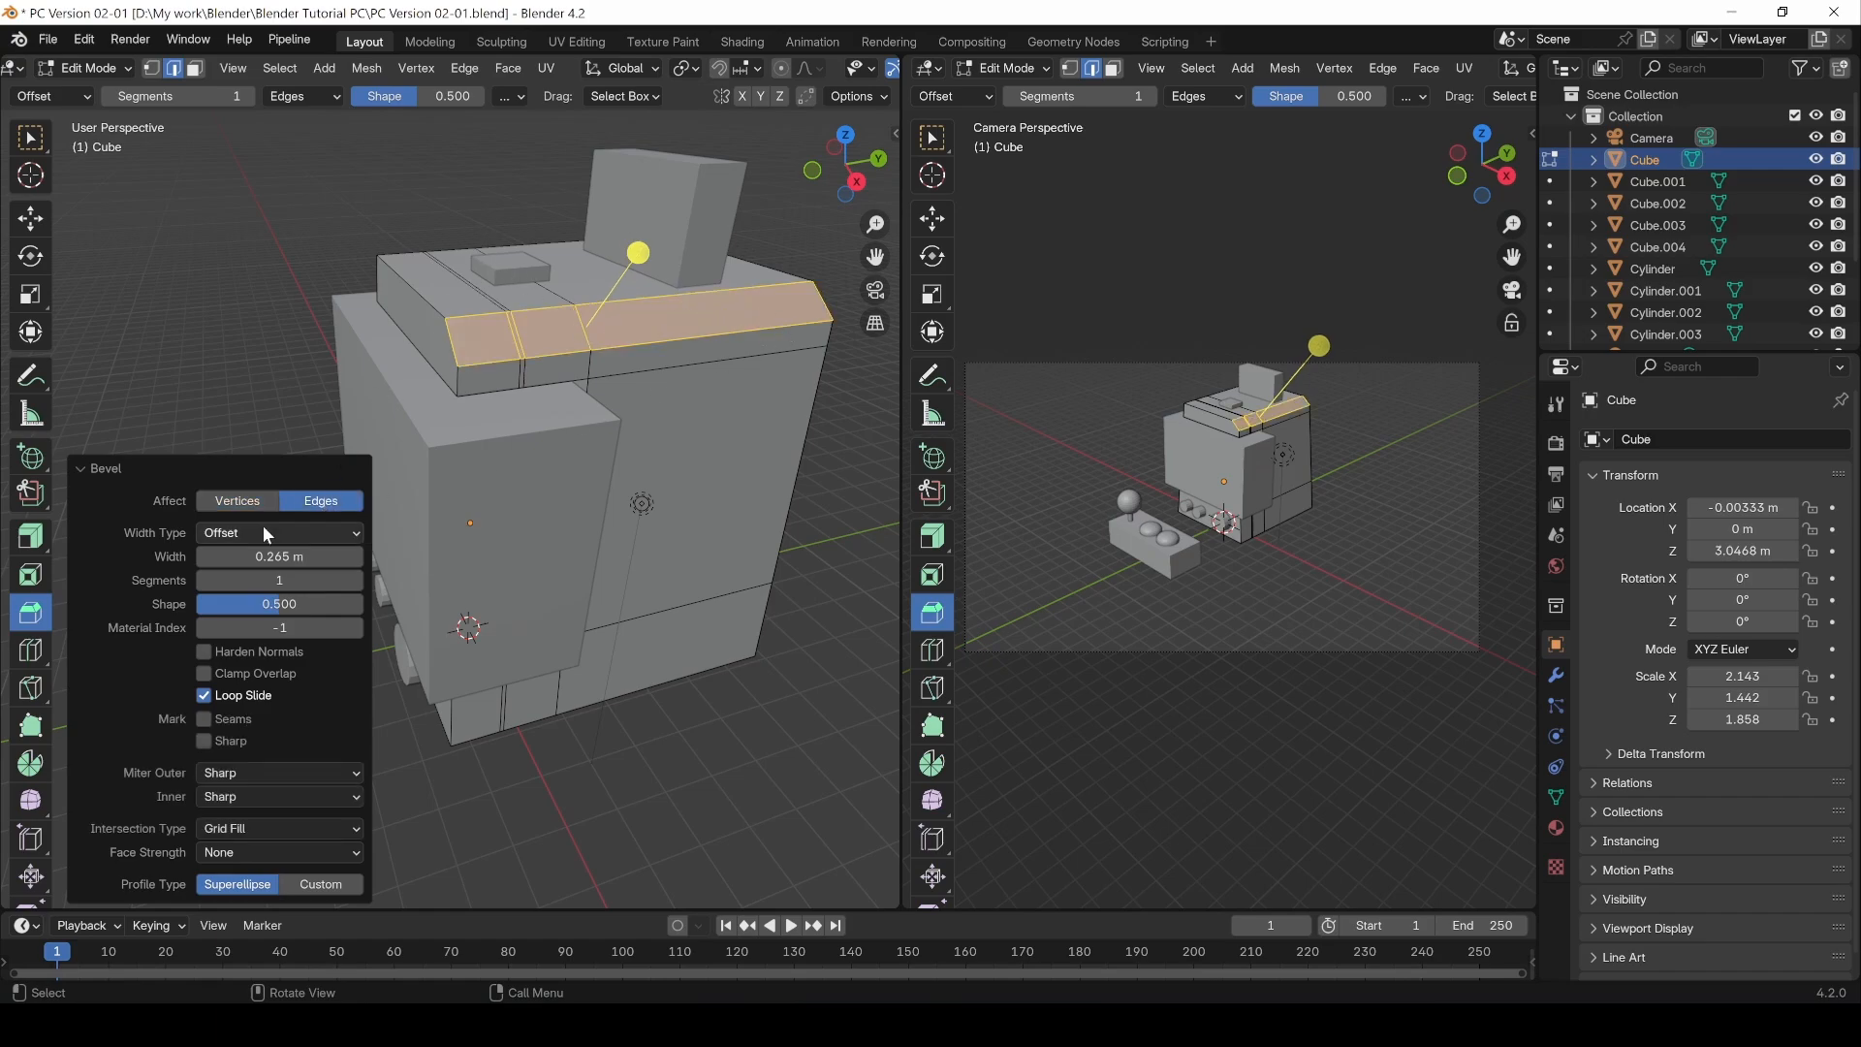
{"action": "mouse_move", "coordinate": [279, 556]}
{"action": "left_mouse_down"}
{"action": "mouse_move", "coordinate": [232, 556]}
{"action": "mouse_move", "coordinate": [258, 556]}
{"action": "left_mouse_up"}
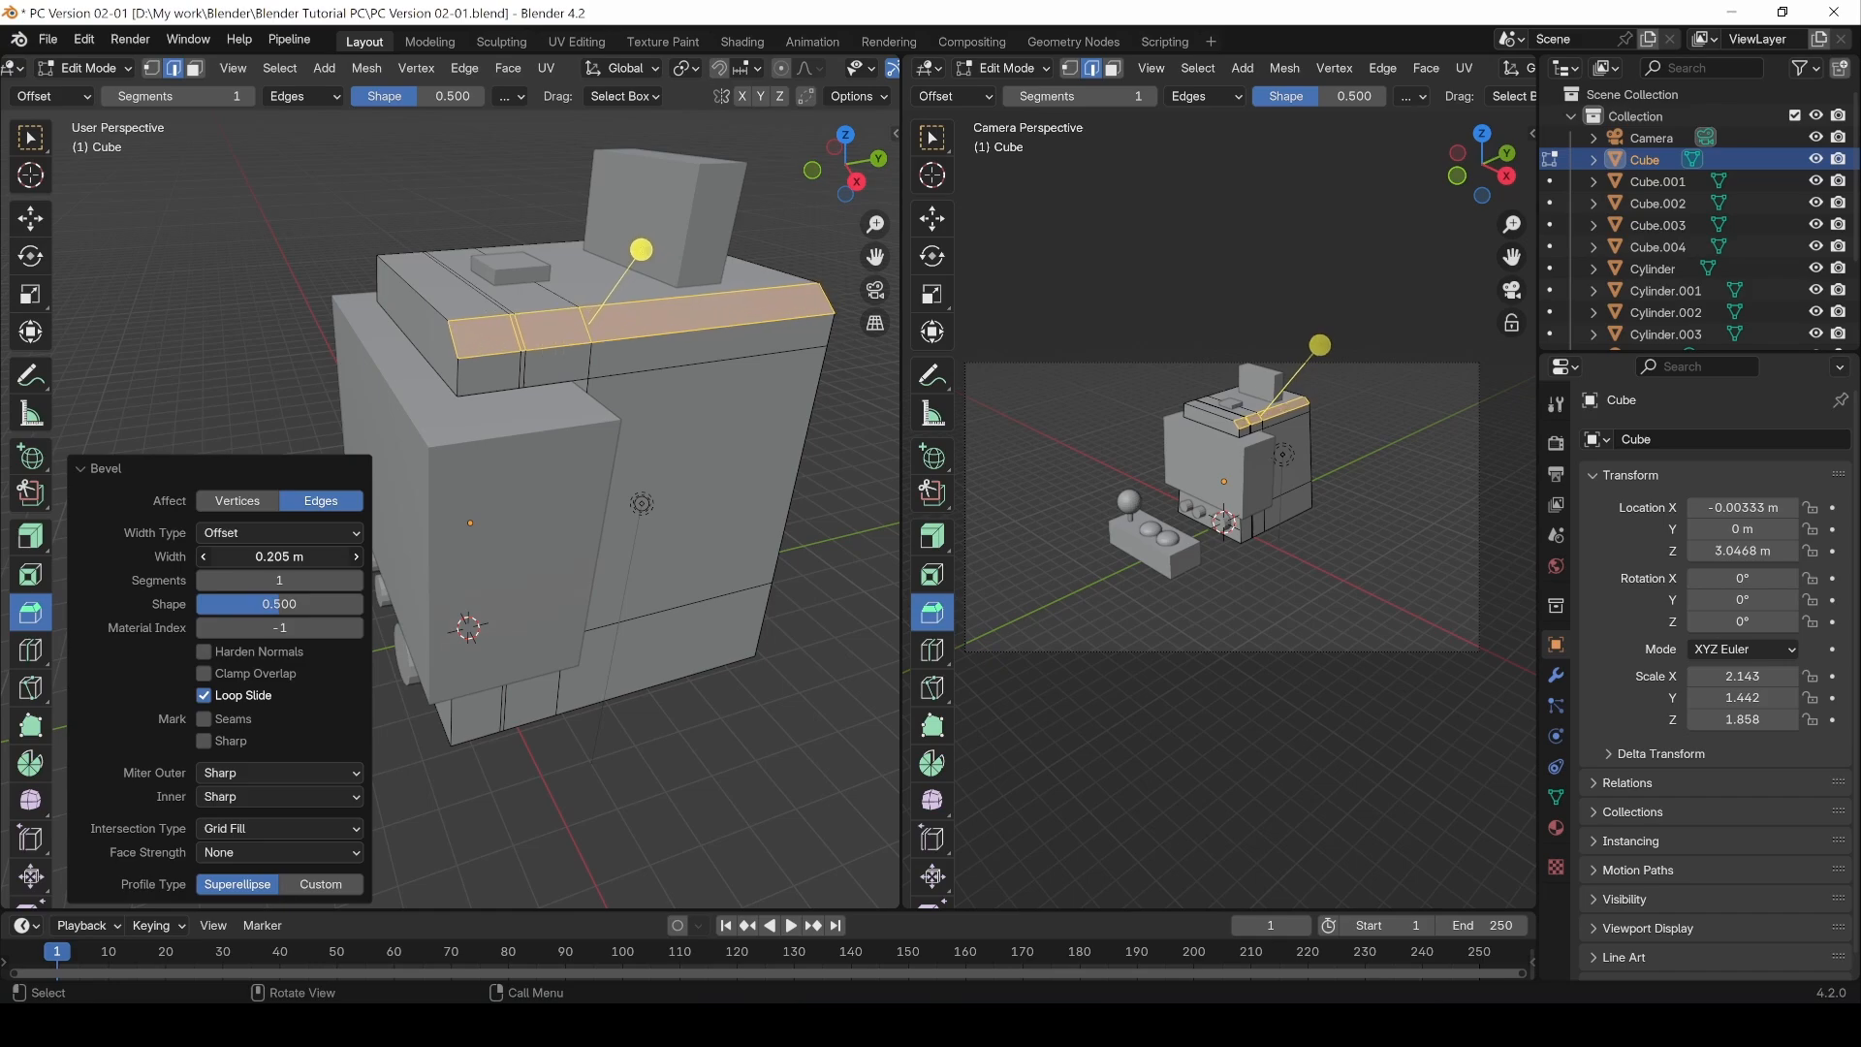
{"action": "left_click", "coordinate": [356, 580]}
{"action": "left_click", "coordinate": [357, 580]}
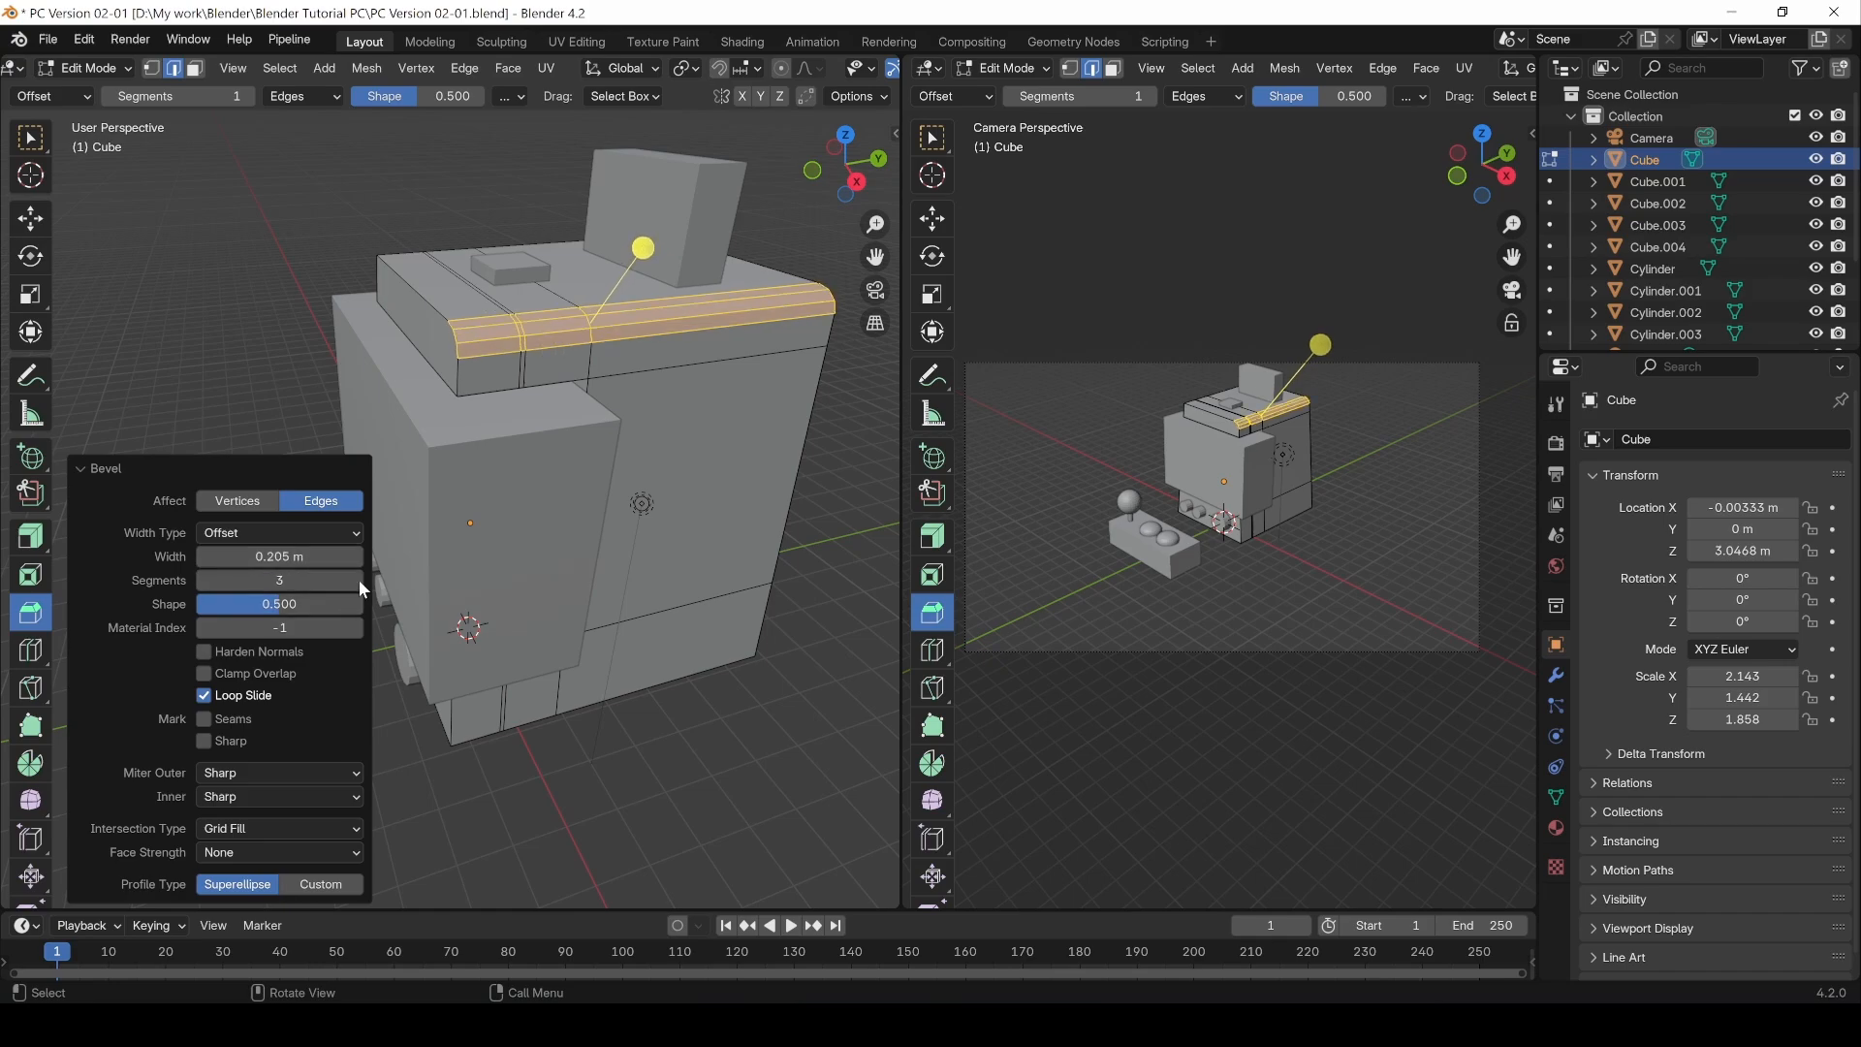
{"action": "left_click", "coordinate": [359, 581]}
{"action": "left_click", "coordinate": [201, 581]}
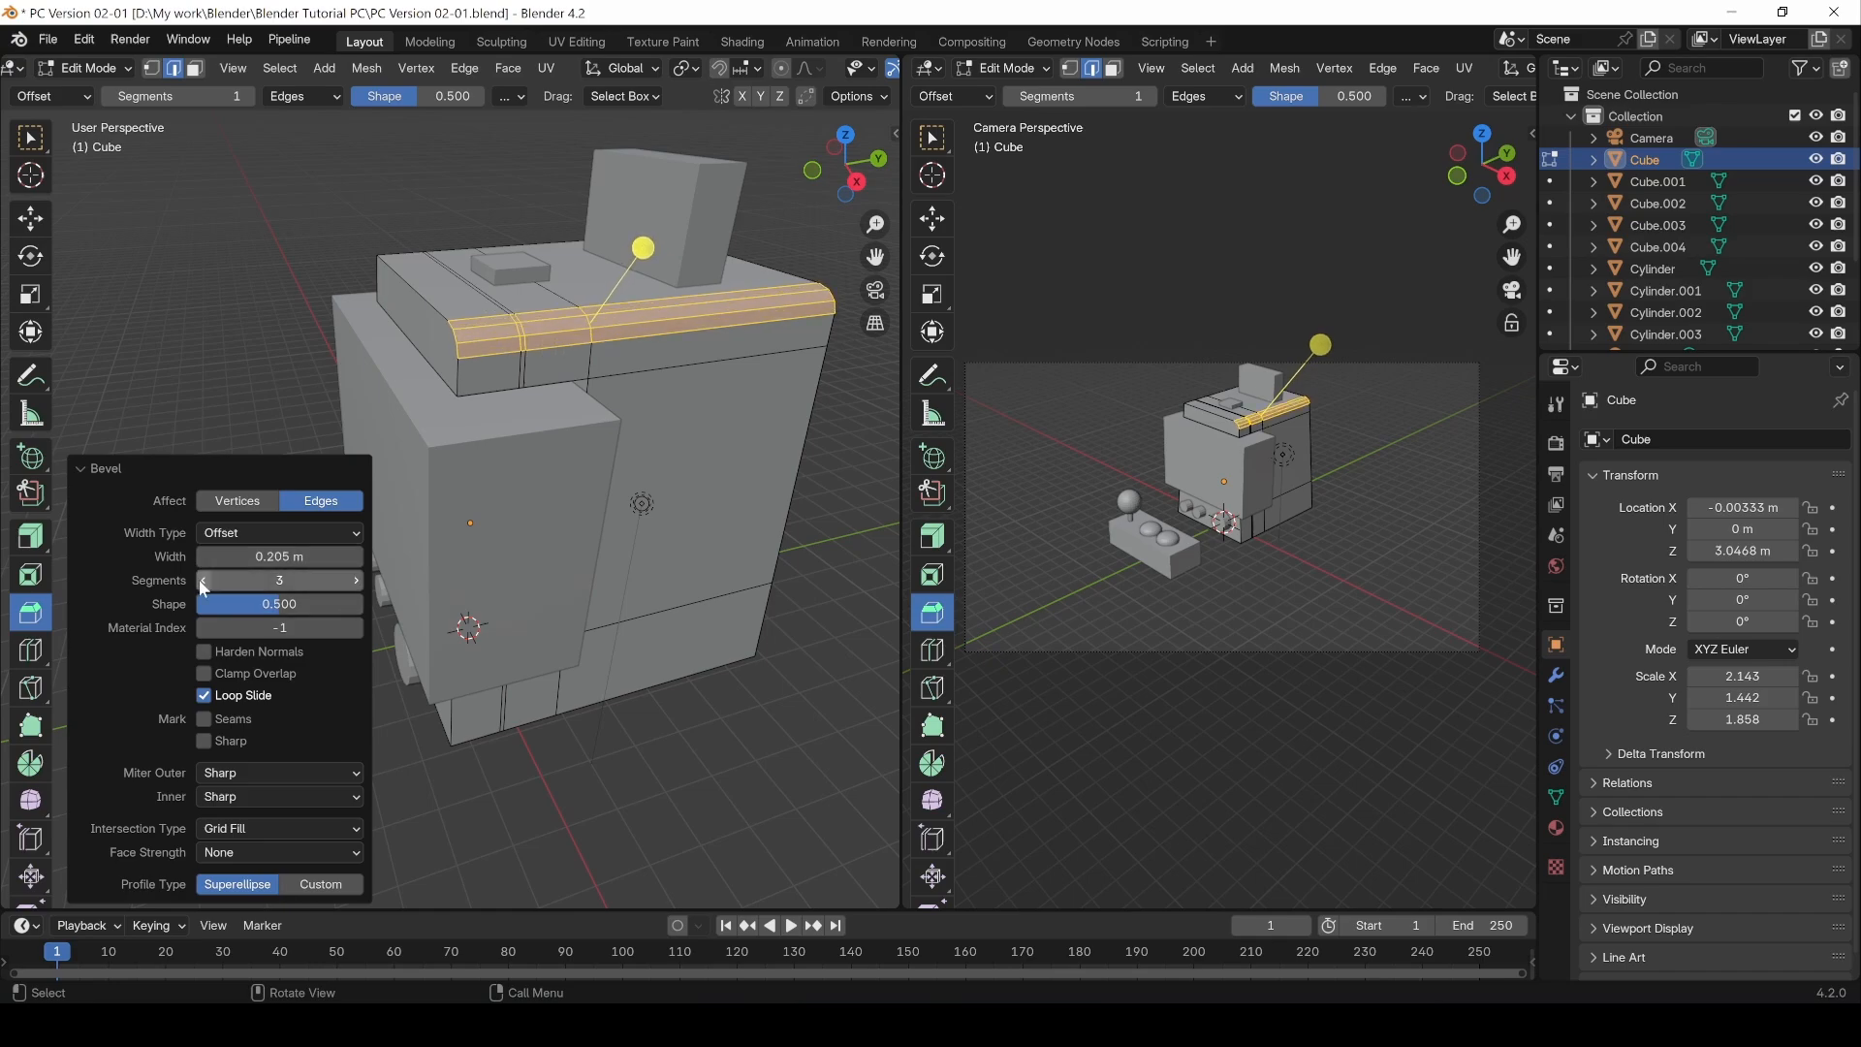
{"action": "left_click", "coordinate": [355, 581]}
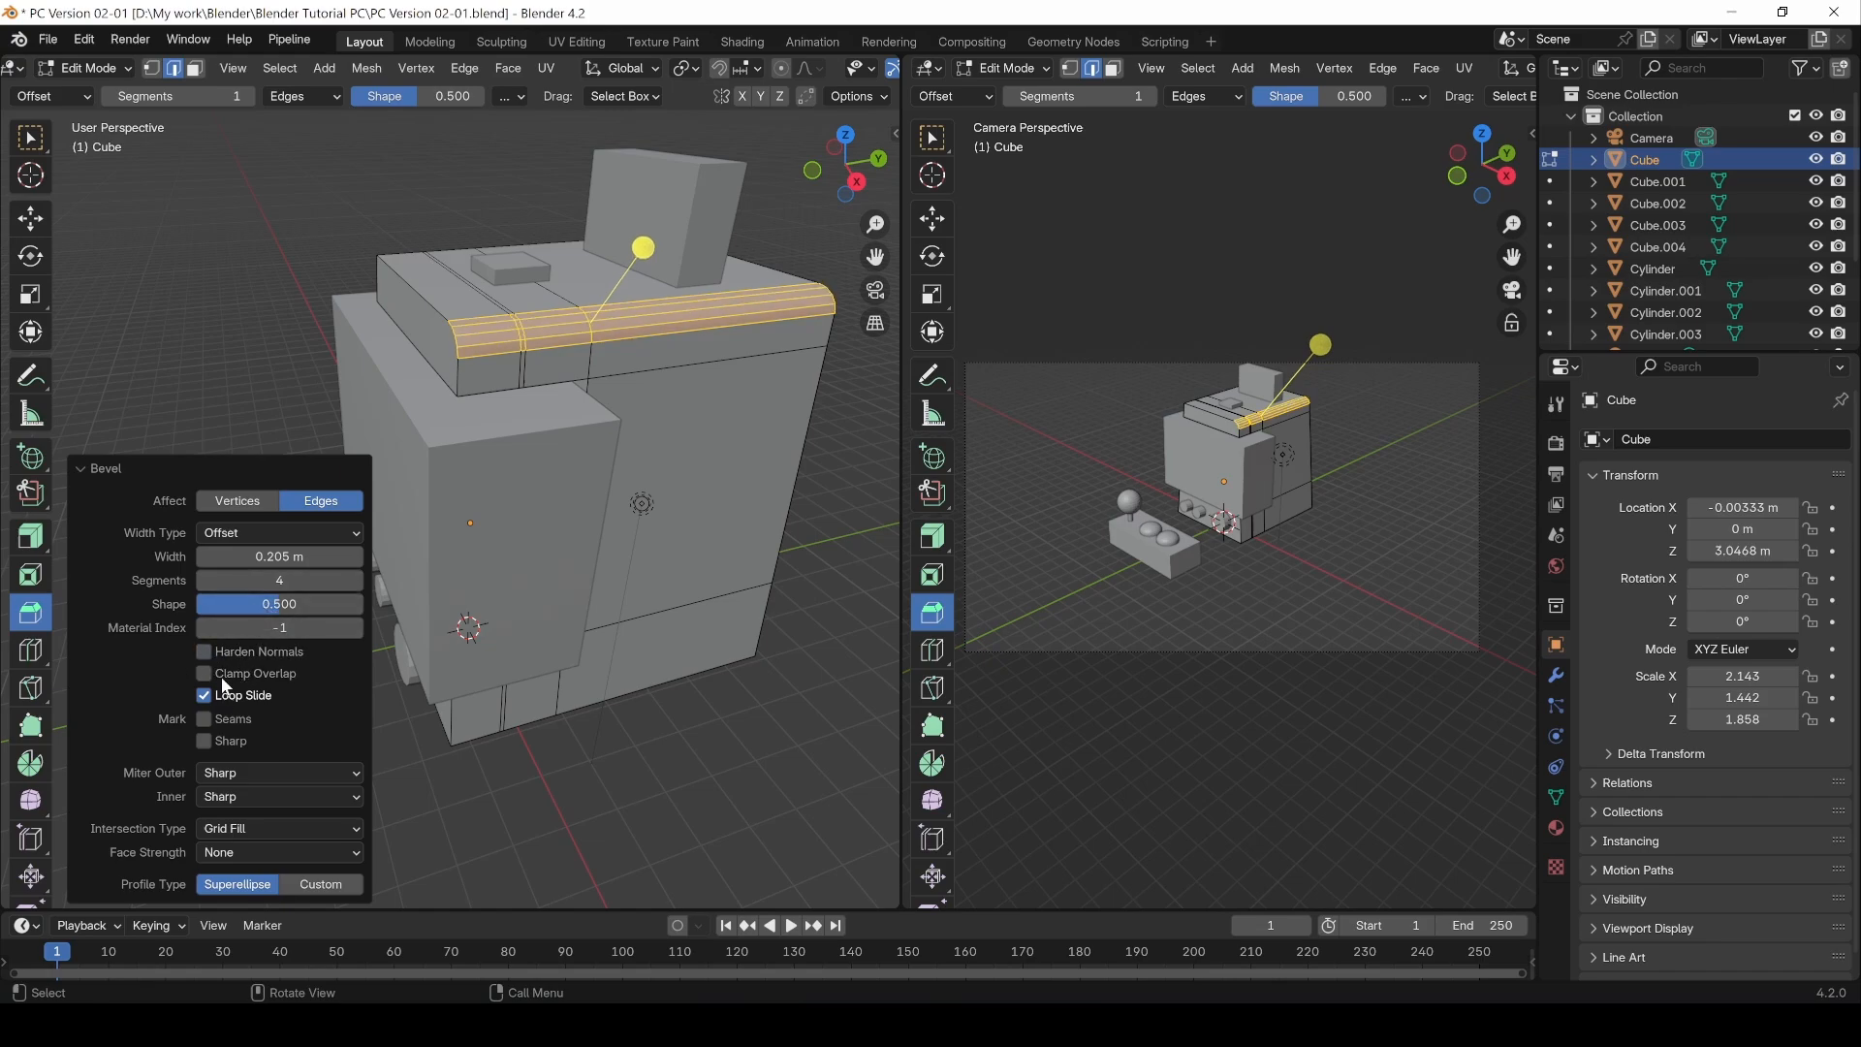
Step: Switch the bevel to a Custom profile and try the Steps, Default and Support Loops presets
{"action": "left_click", "coordinate": [320, 884]}
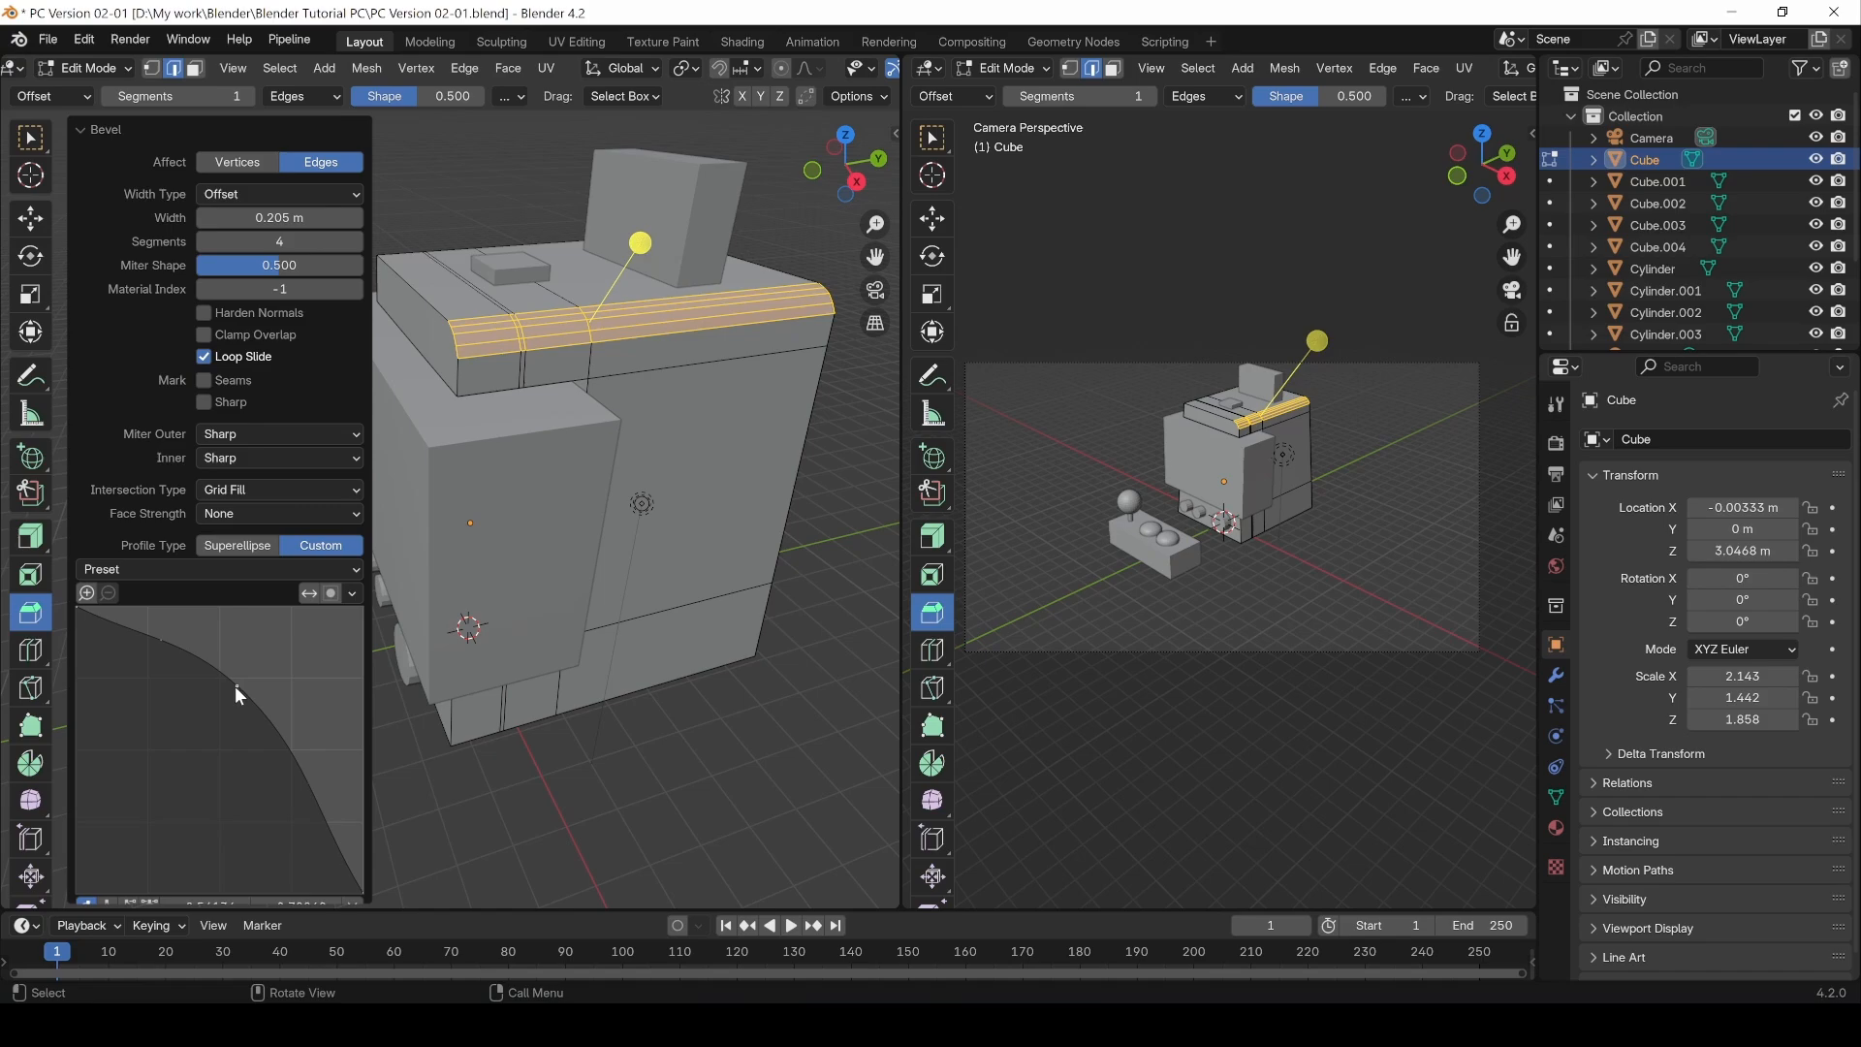
{"action": "left_click", "coordinate": [136, 572]}
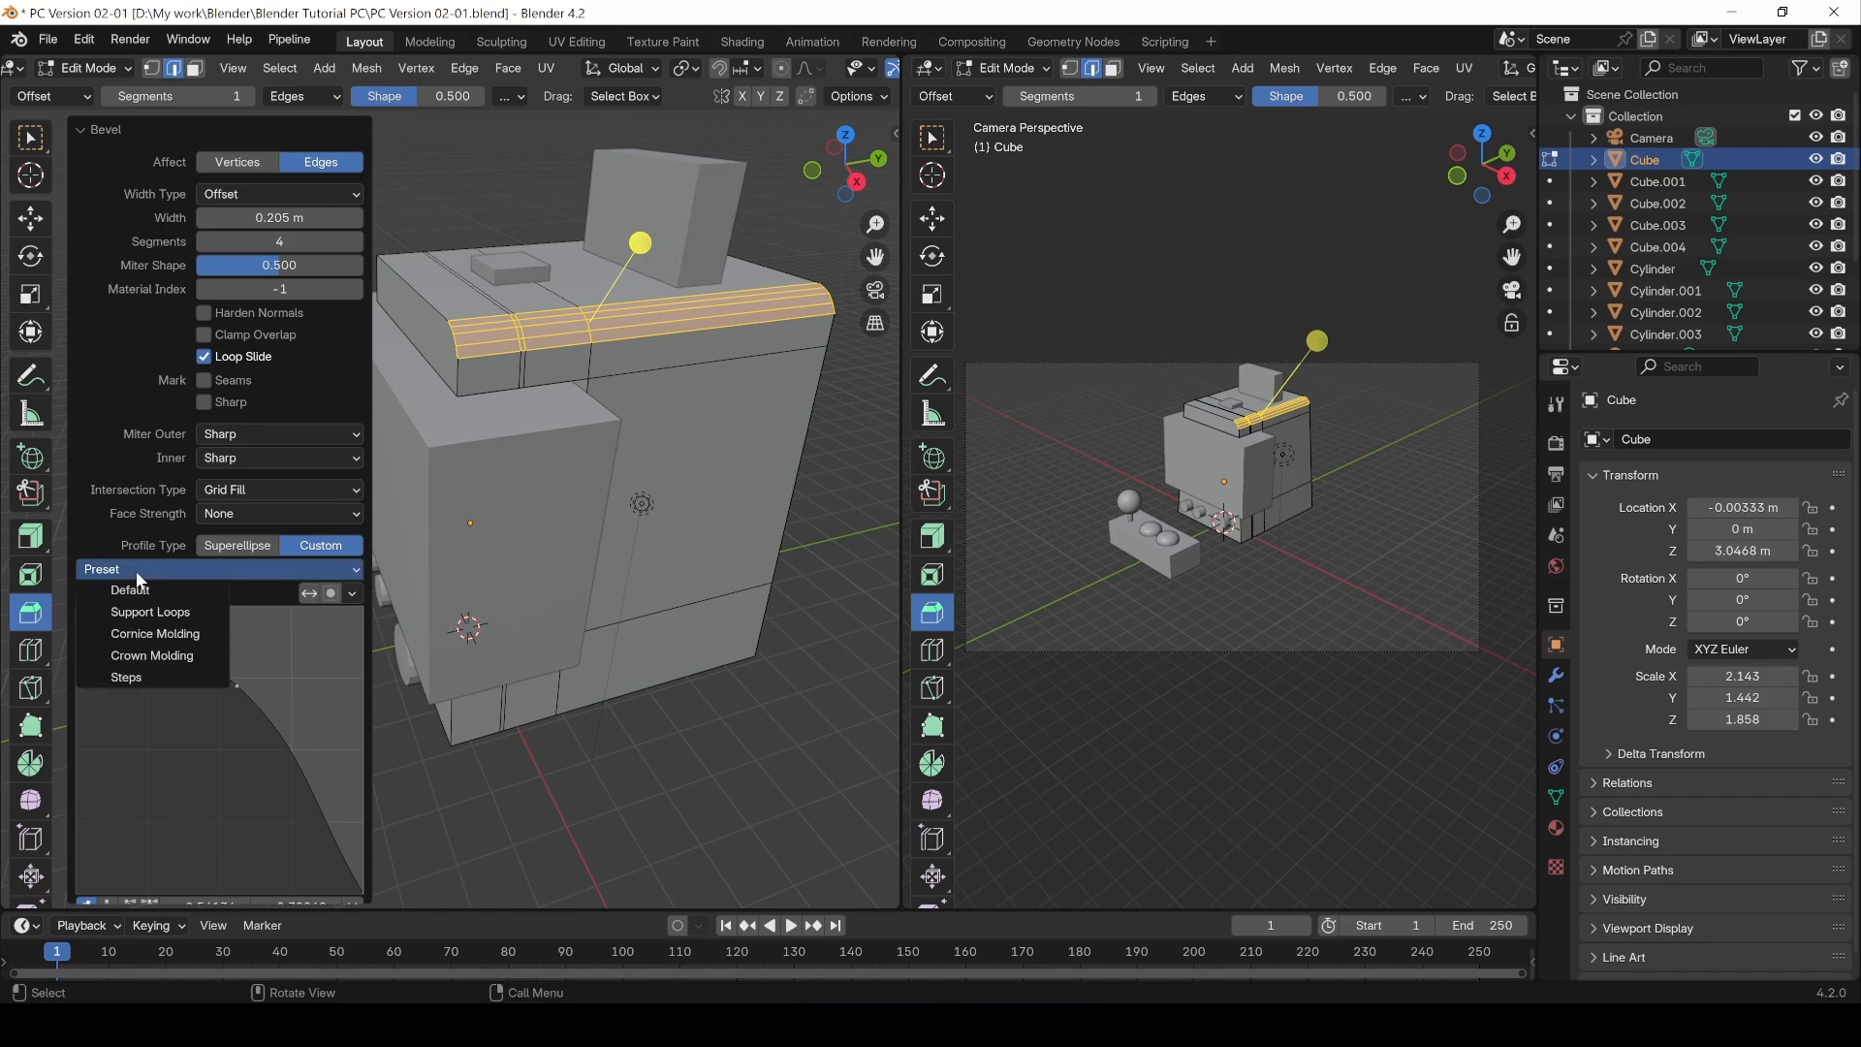
{"action": "left_click", "coordinate": [130, 677]}
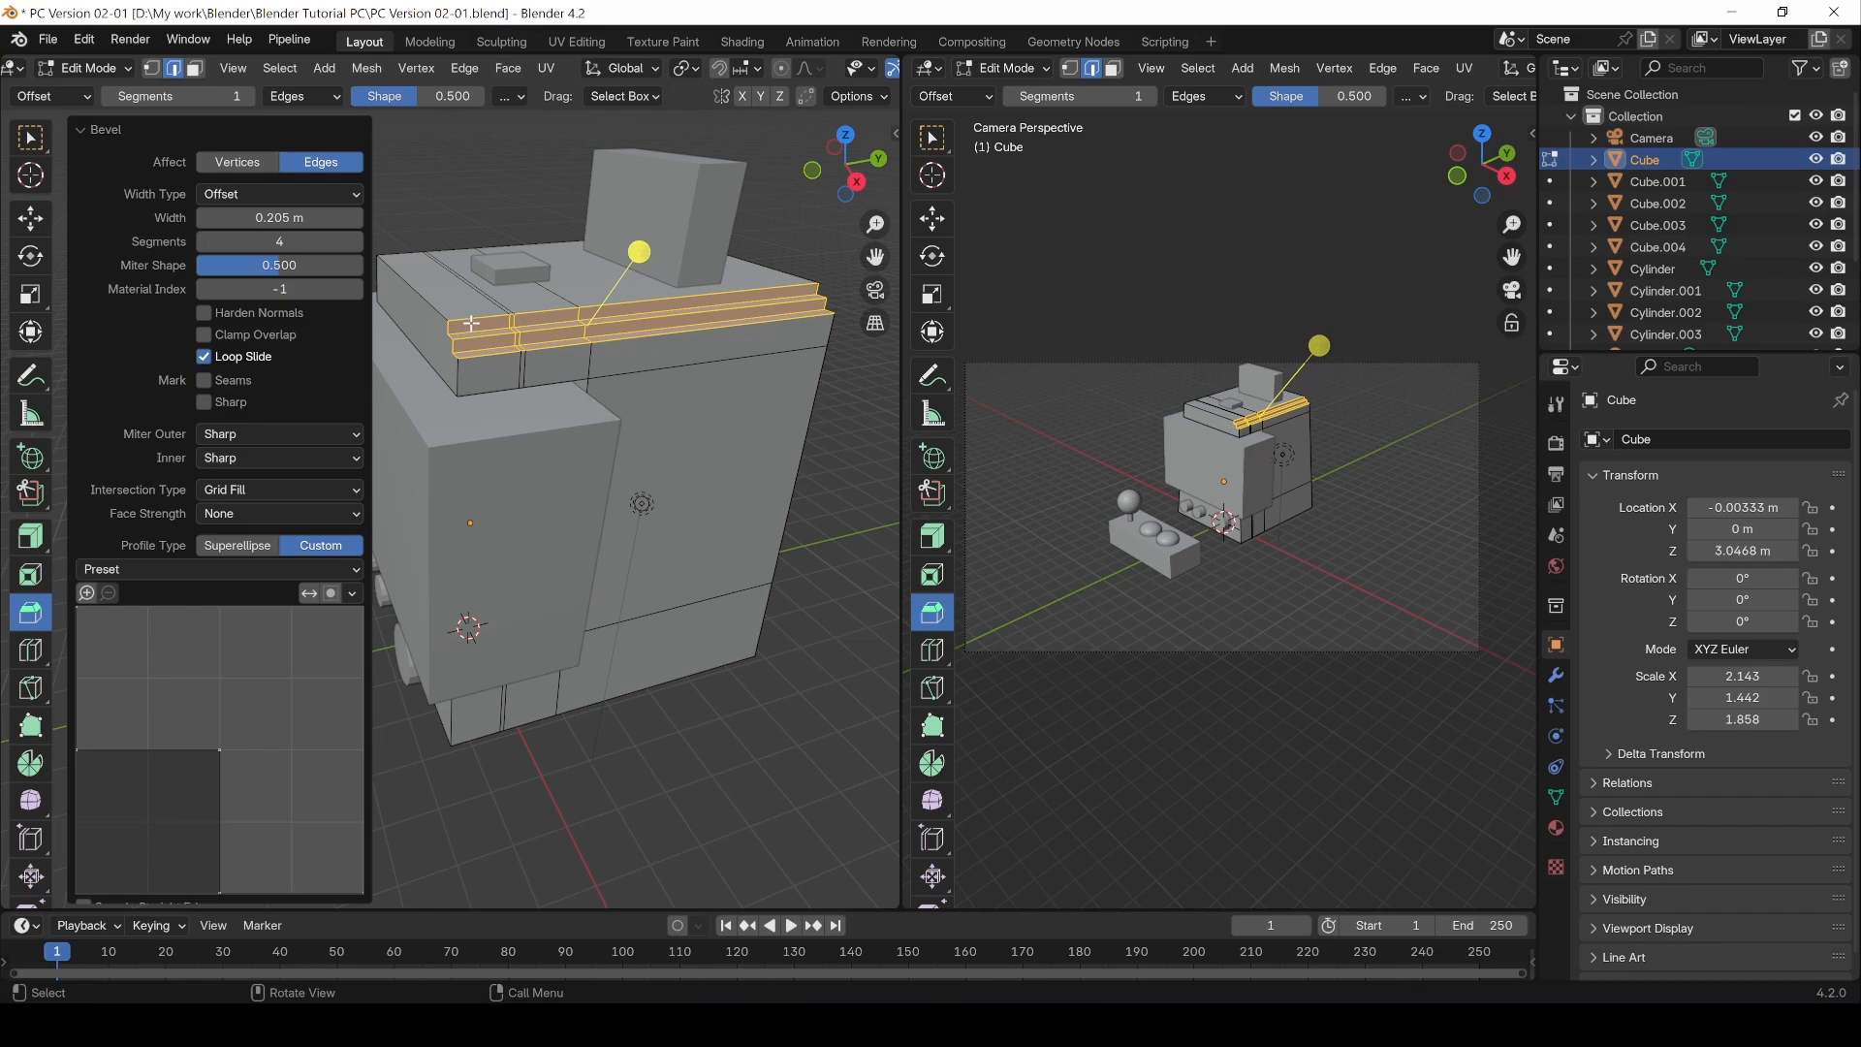
{"action": "left_click", "coordinate": [177, 570]}
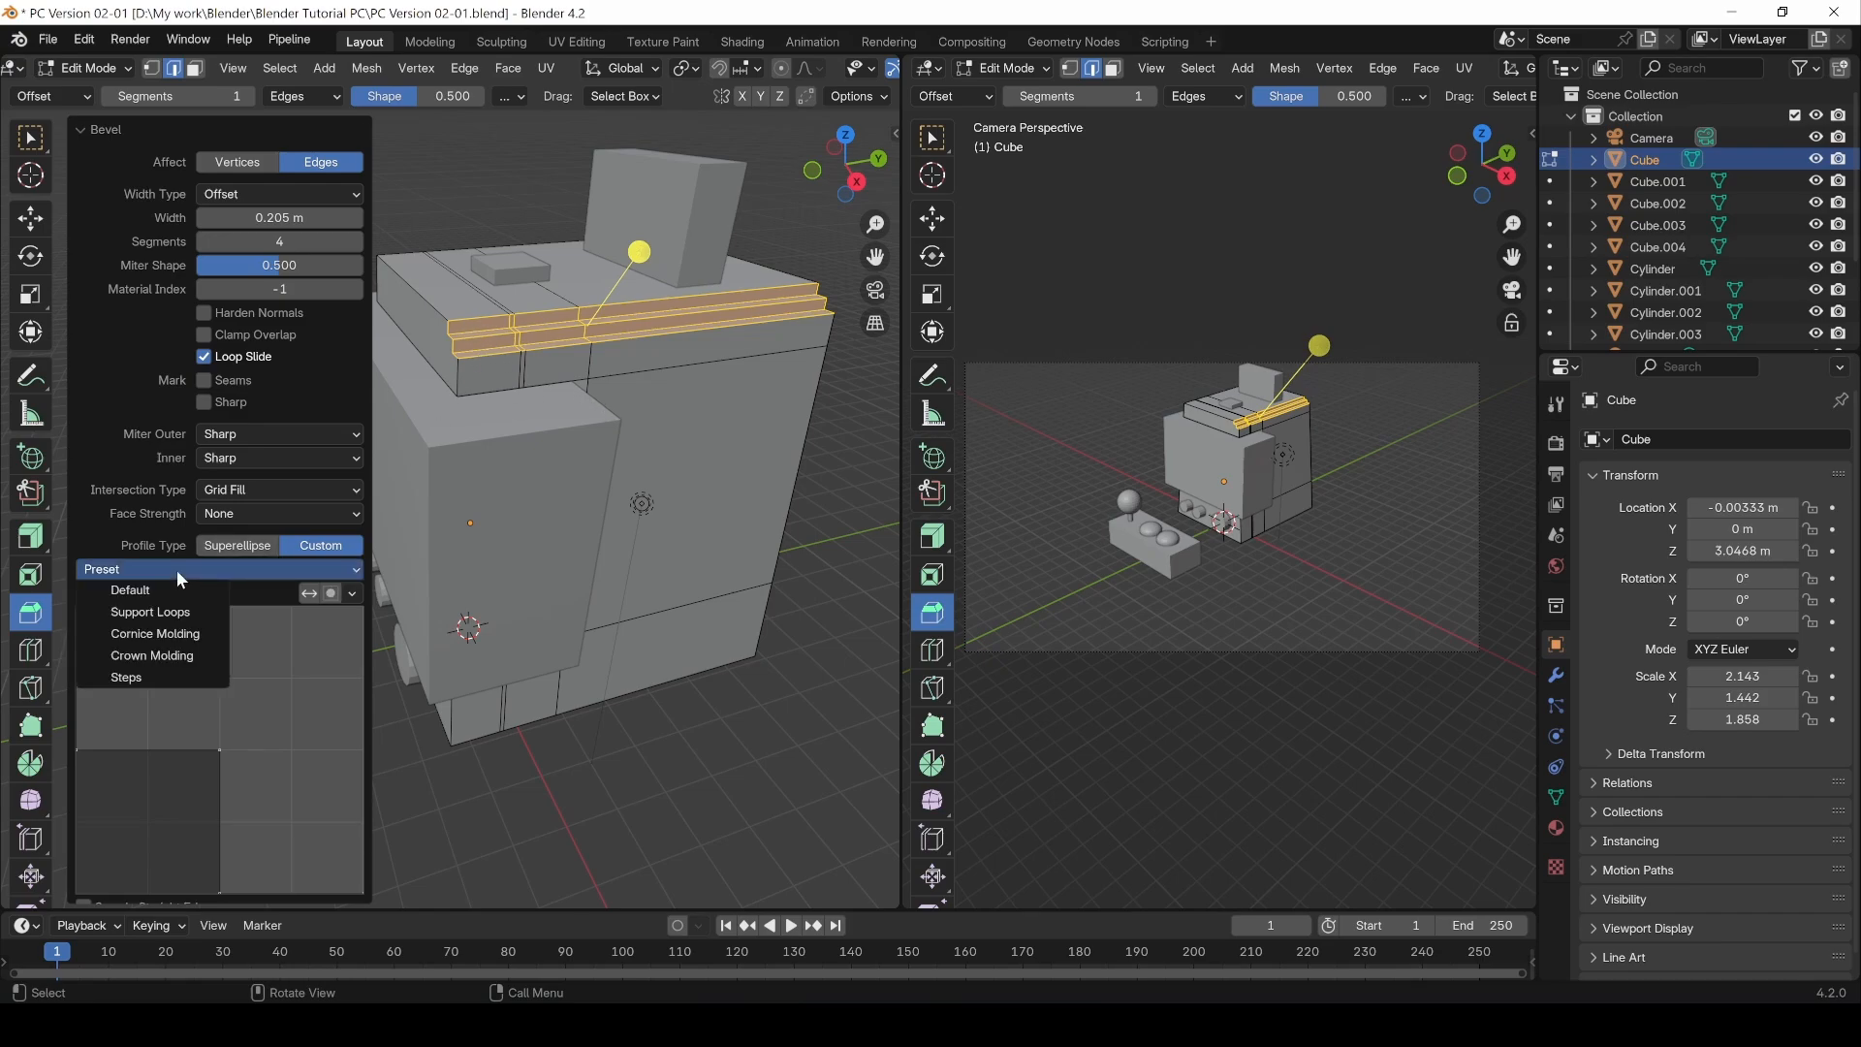
{"action": "left_click", "coordinate": [161, 590]}
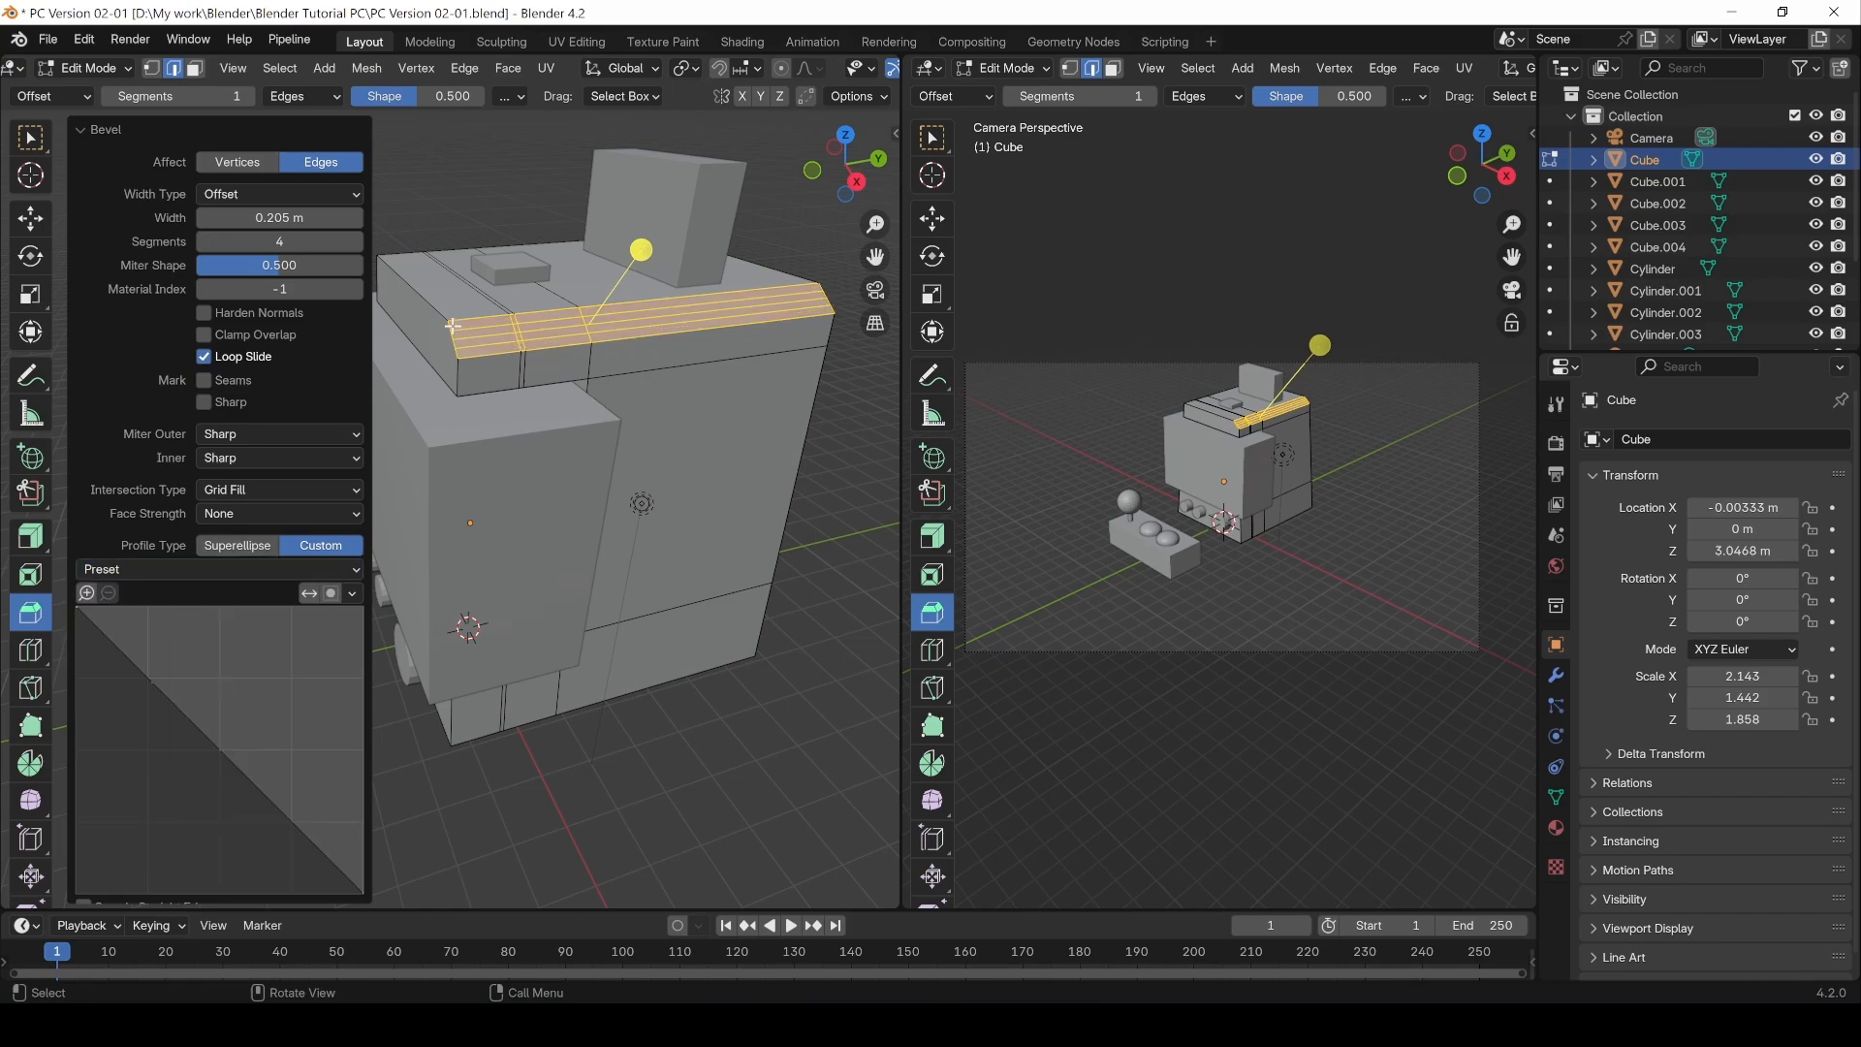
{"action": "left_click", "coordinate": [194, 568]}
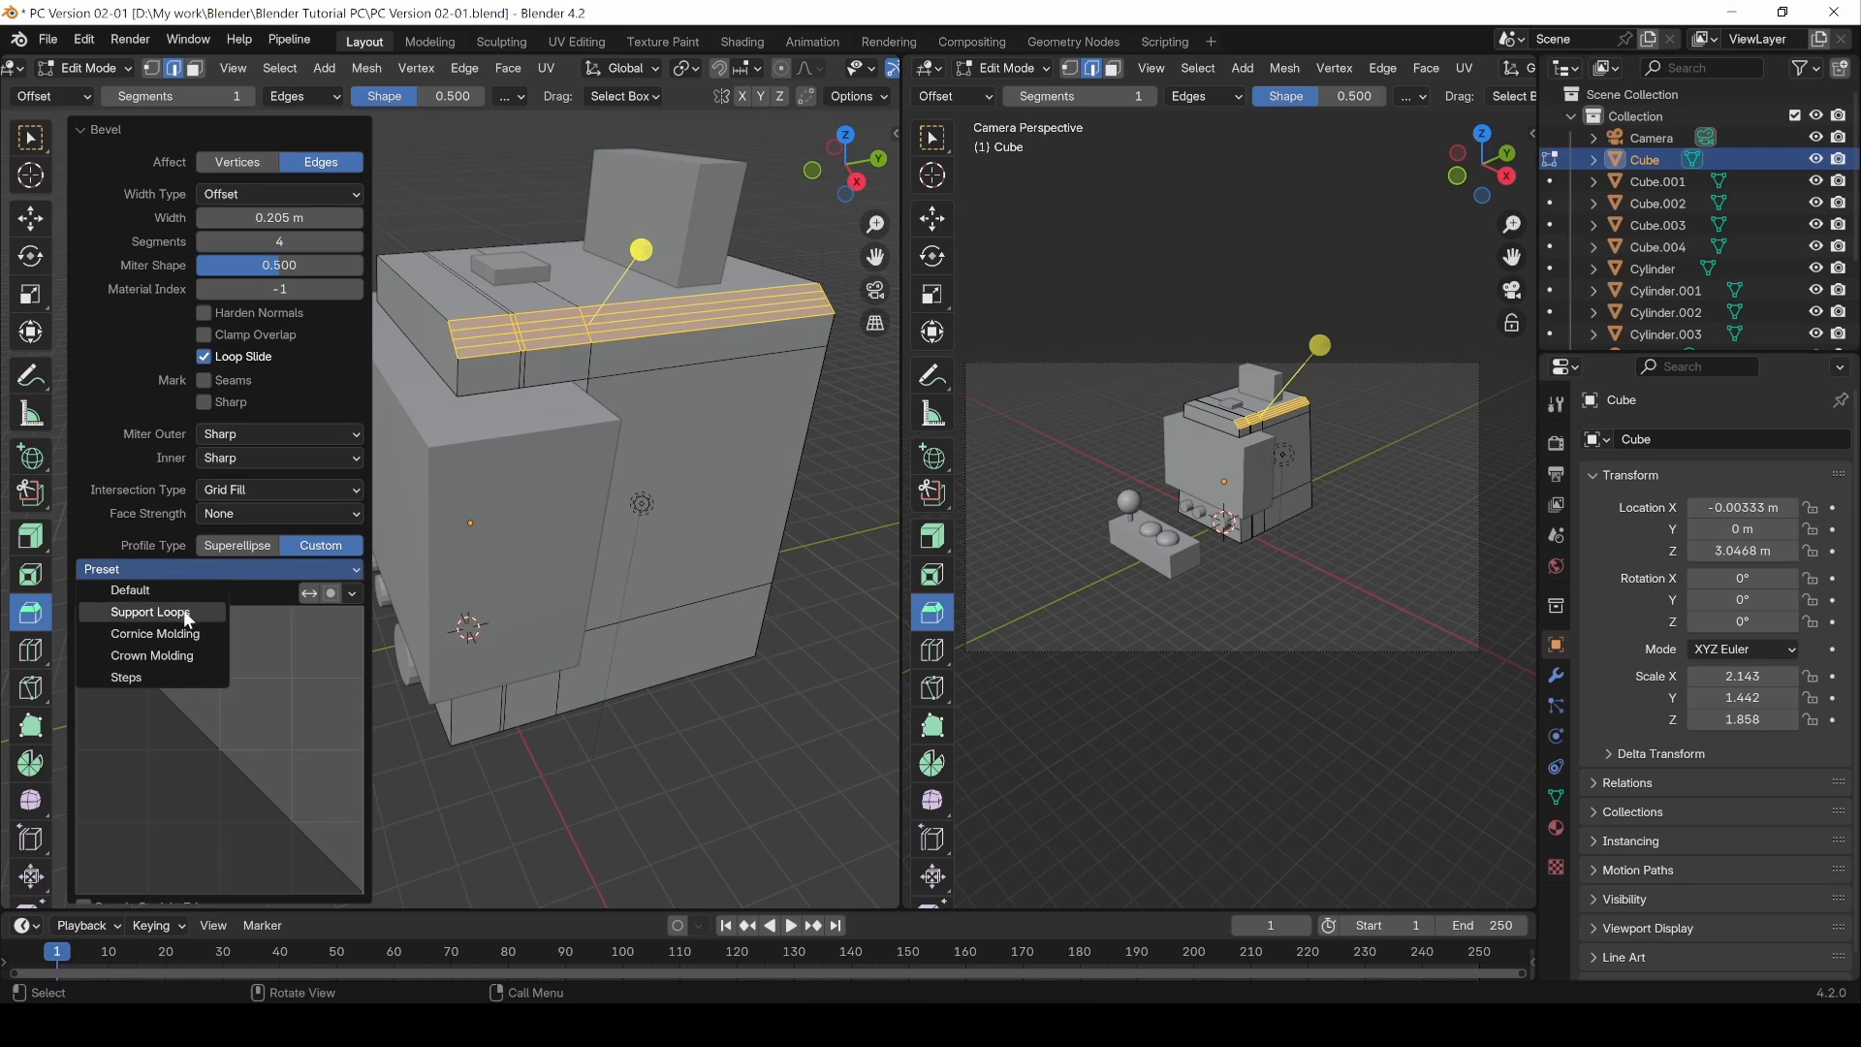
{"action": "left_click", "coordinate": [182, 611]}
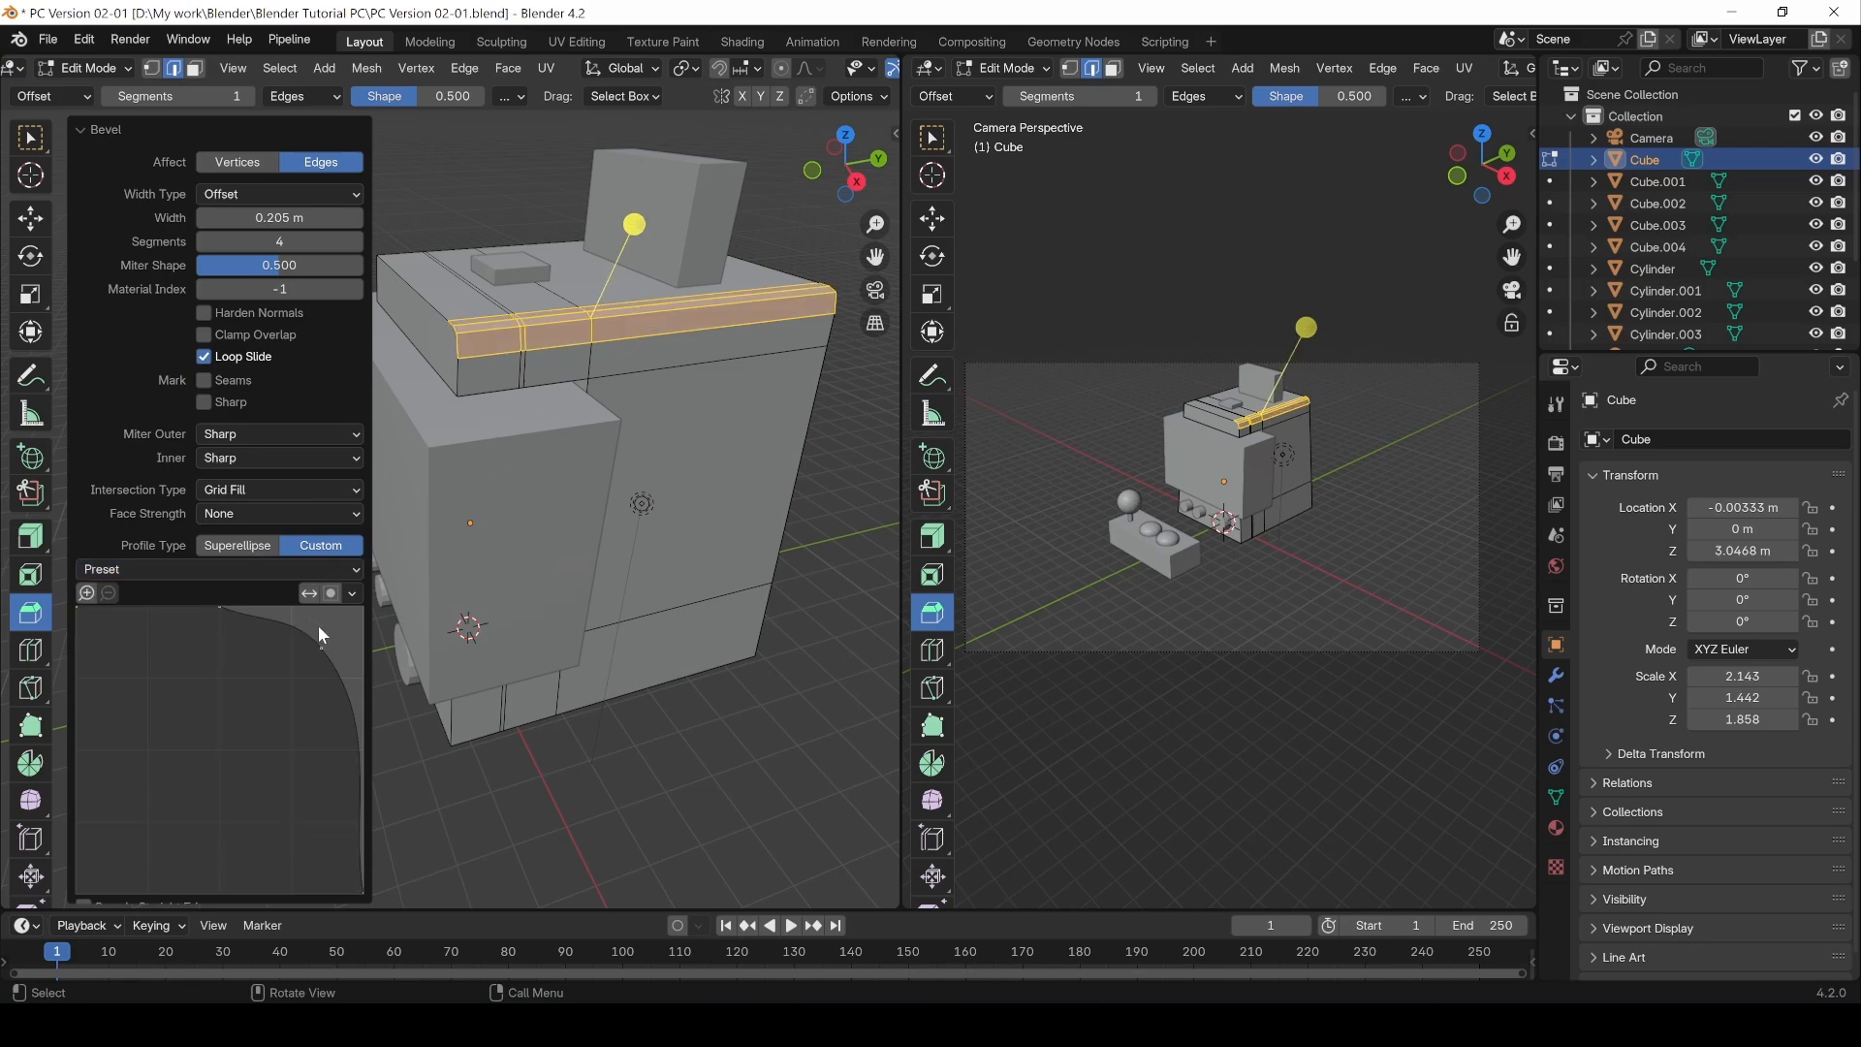
Step: Drag the custom profile curve's points into a new shape and raise the segments to 5
{"action": "middle_click_drag", "start_coordinate": [445, 324], "coordinate": [493, 336]}
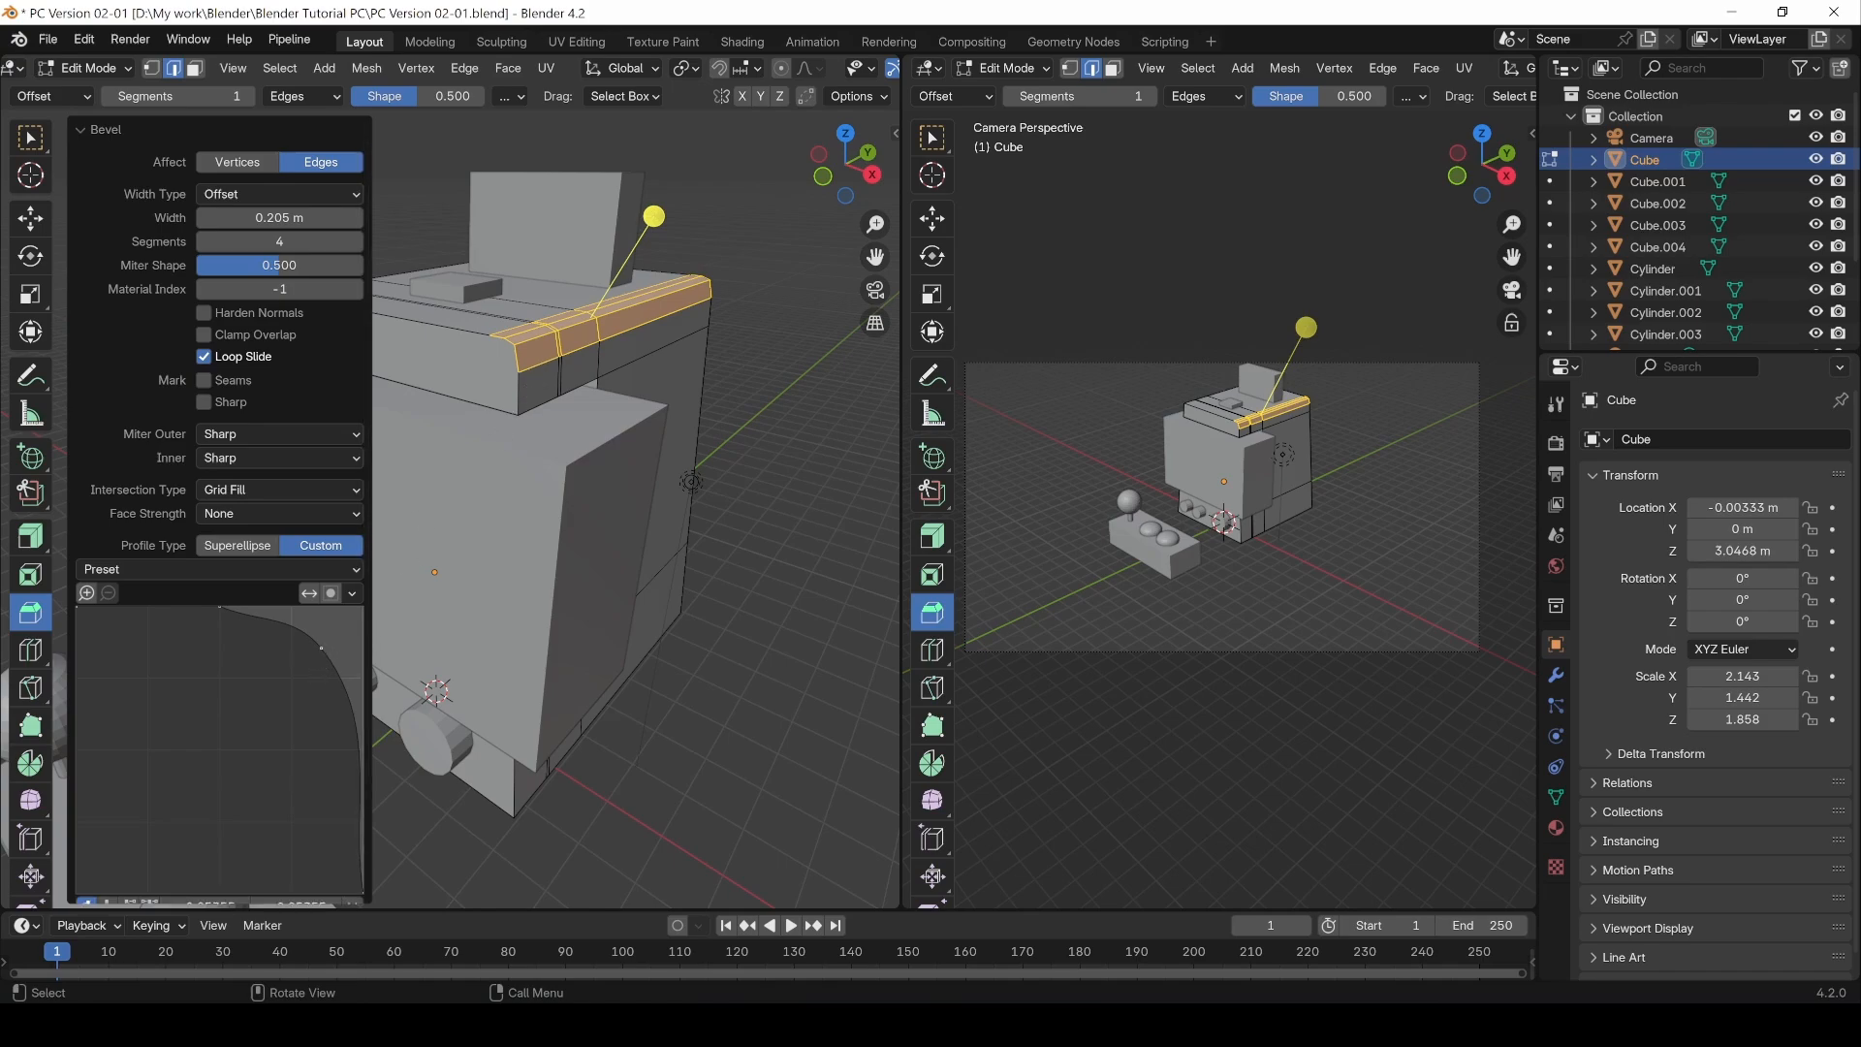
{"action": "left_click_drag", "start_coordinate": [321, 649], "coordinate": [107, 713]}
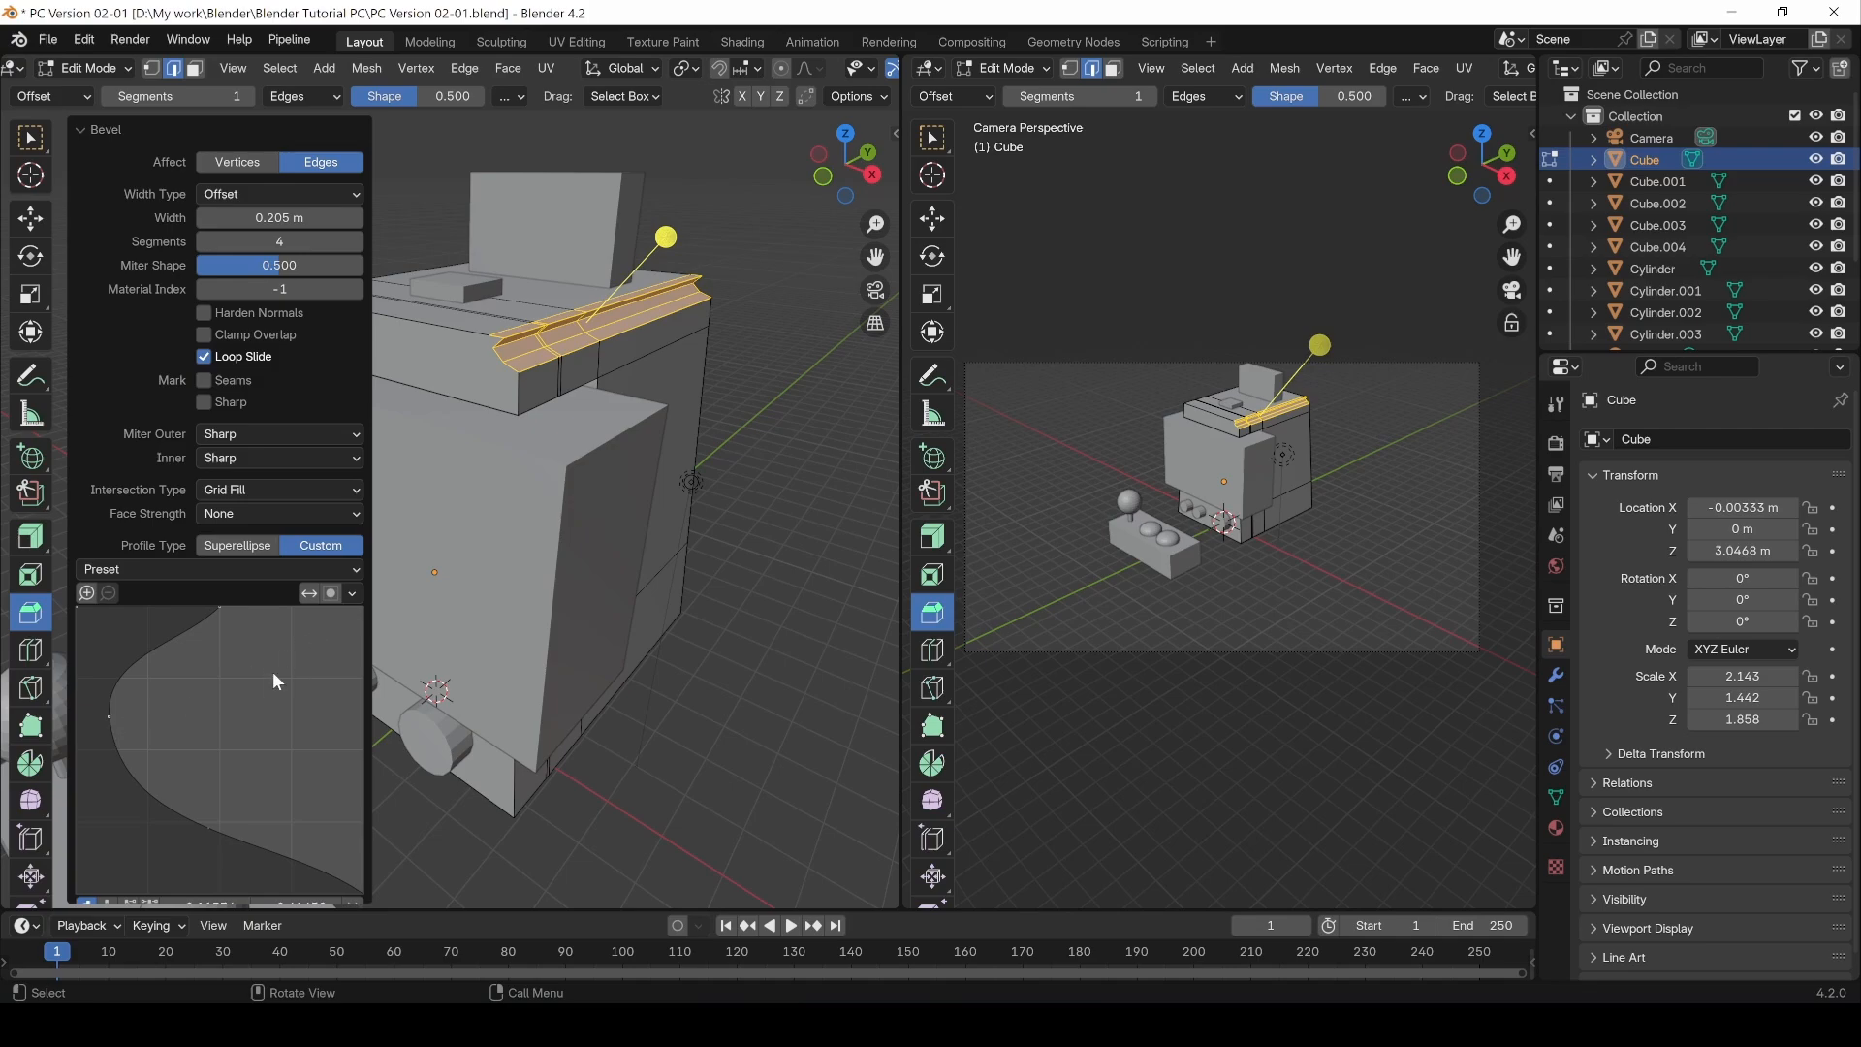
{"action": "left_click_drag", "start_coordinate": [202, 843], "coordinate": [220, 713]}
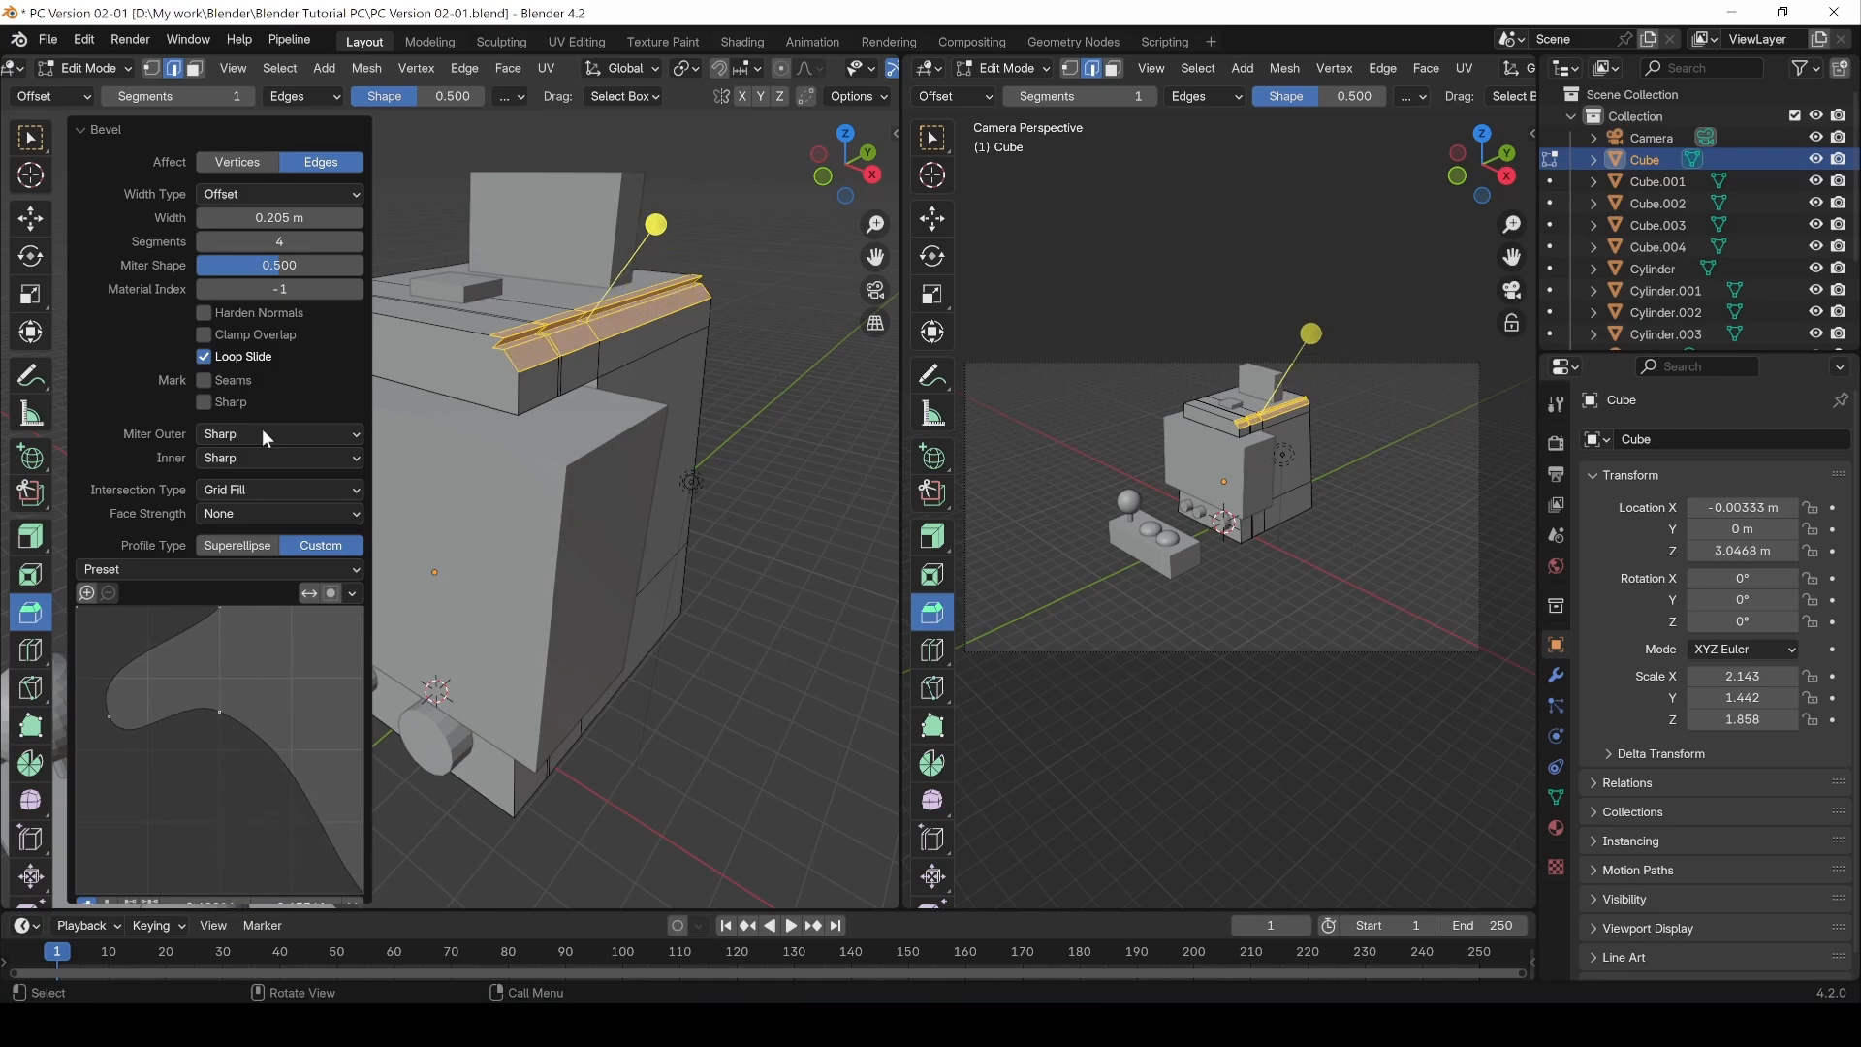
{"action": "left_click", "coordinate": [354, 241]}
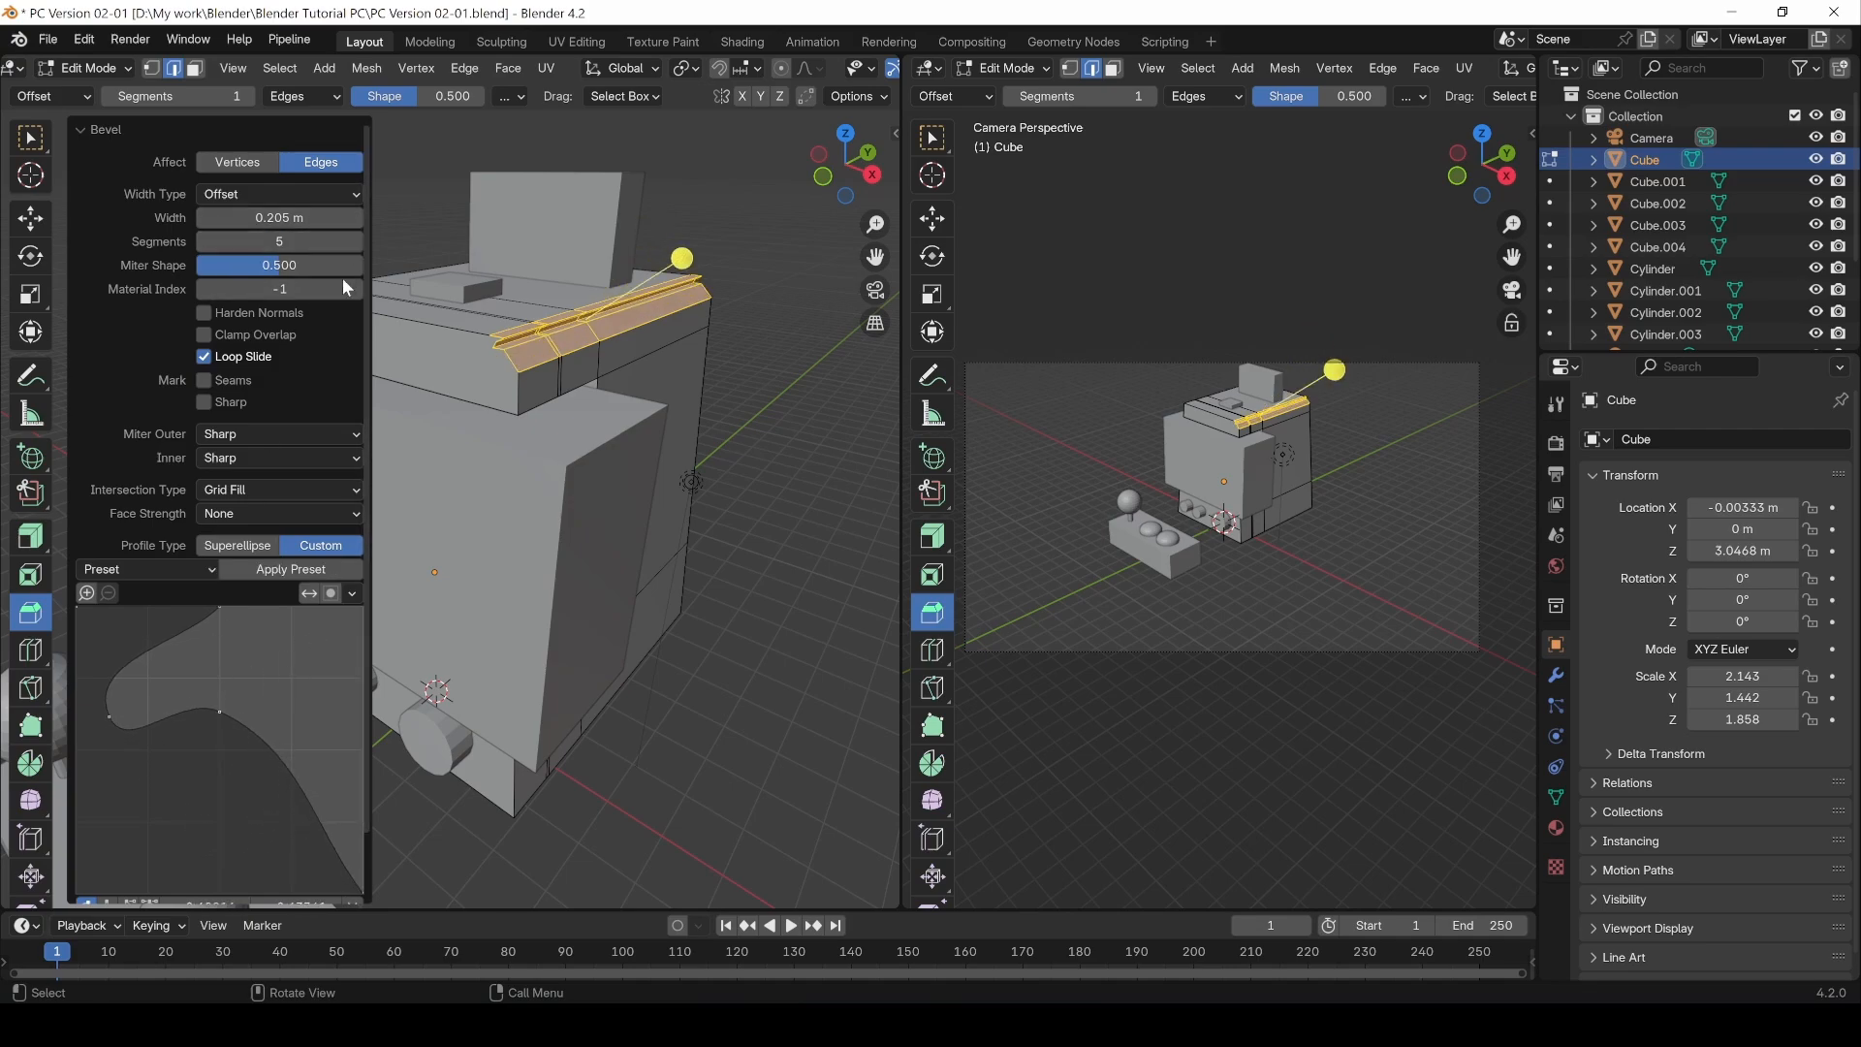
Step: Reset the custom profile to the Default preset and drag its middle point to curve the bevel
{"action": "left_click", "coordinate": [151, 569]}
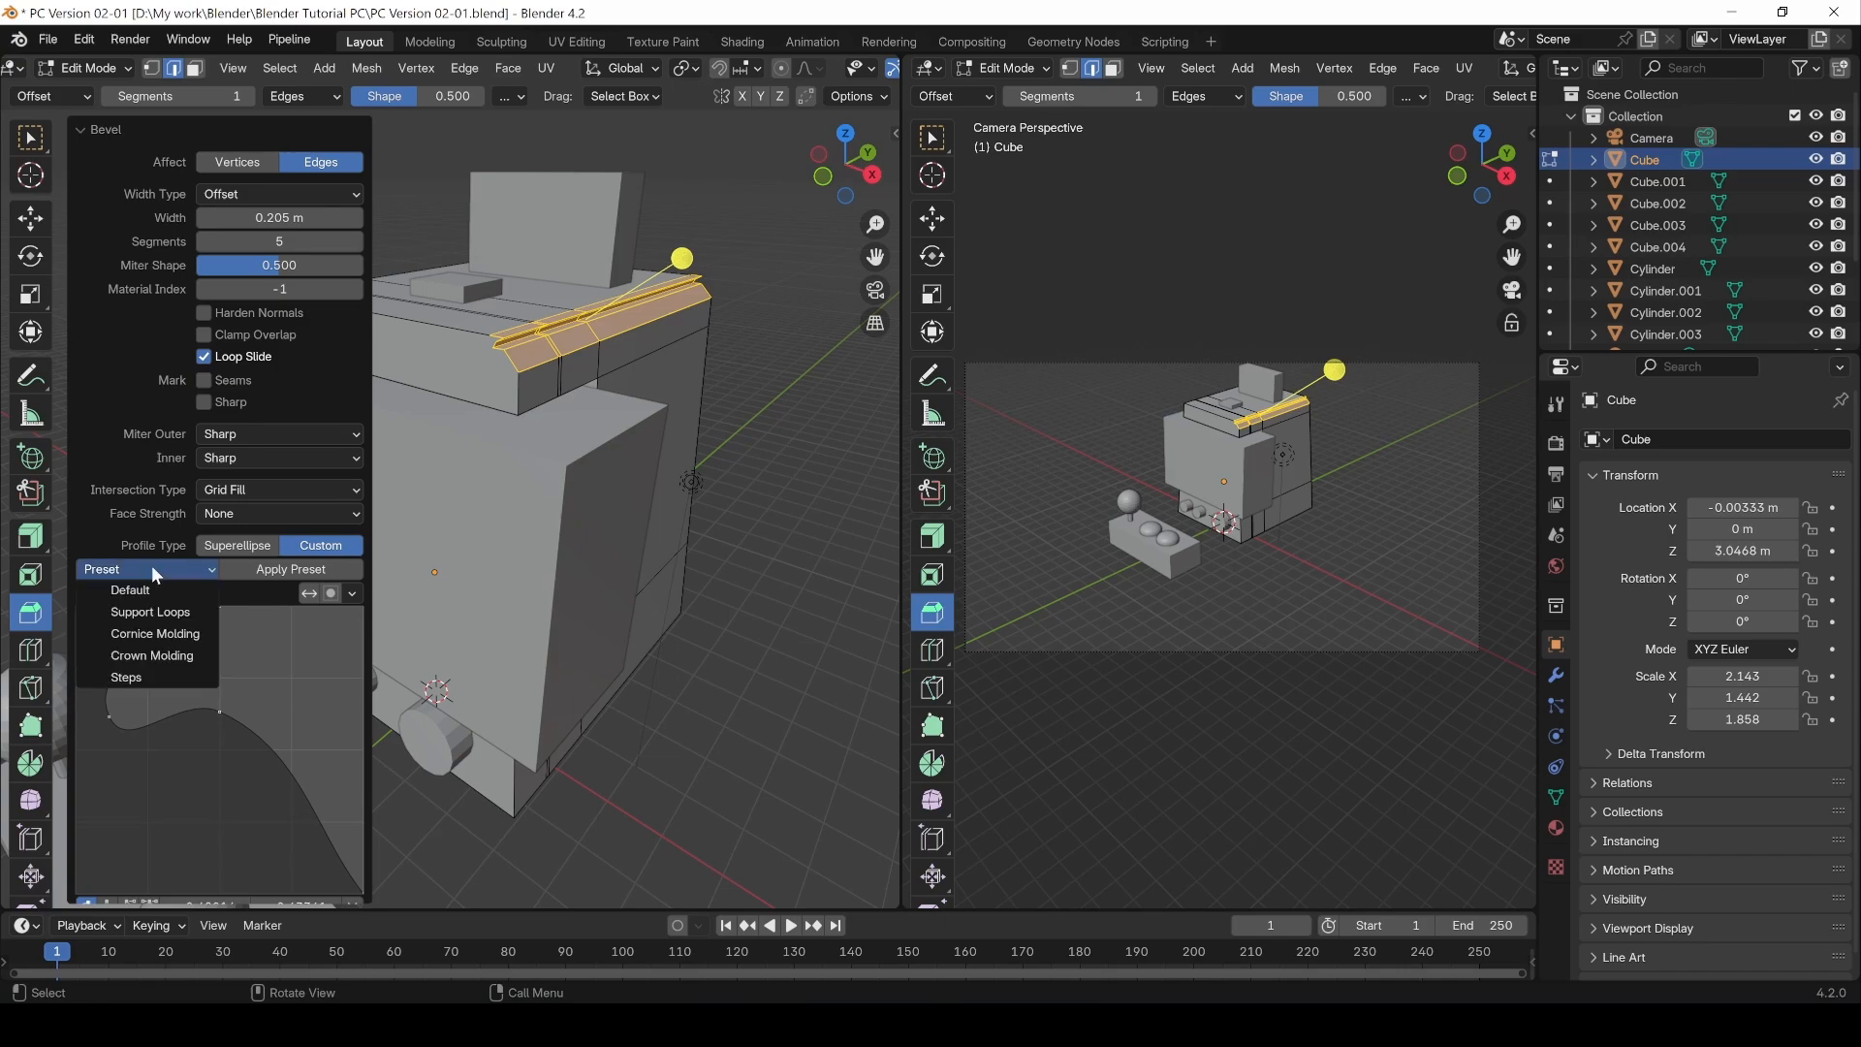
{"action": "left_click", "coordinate": [150, 588]}
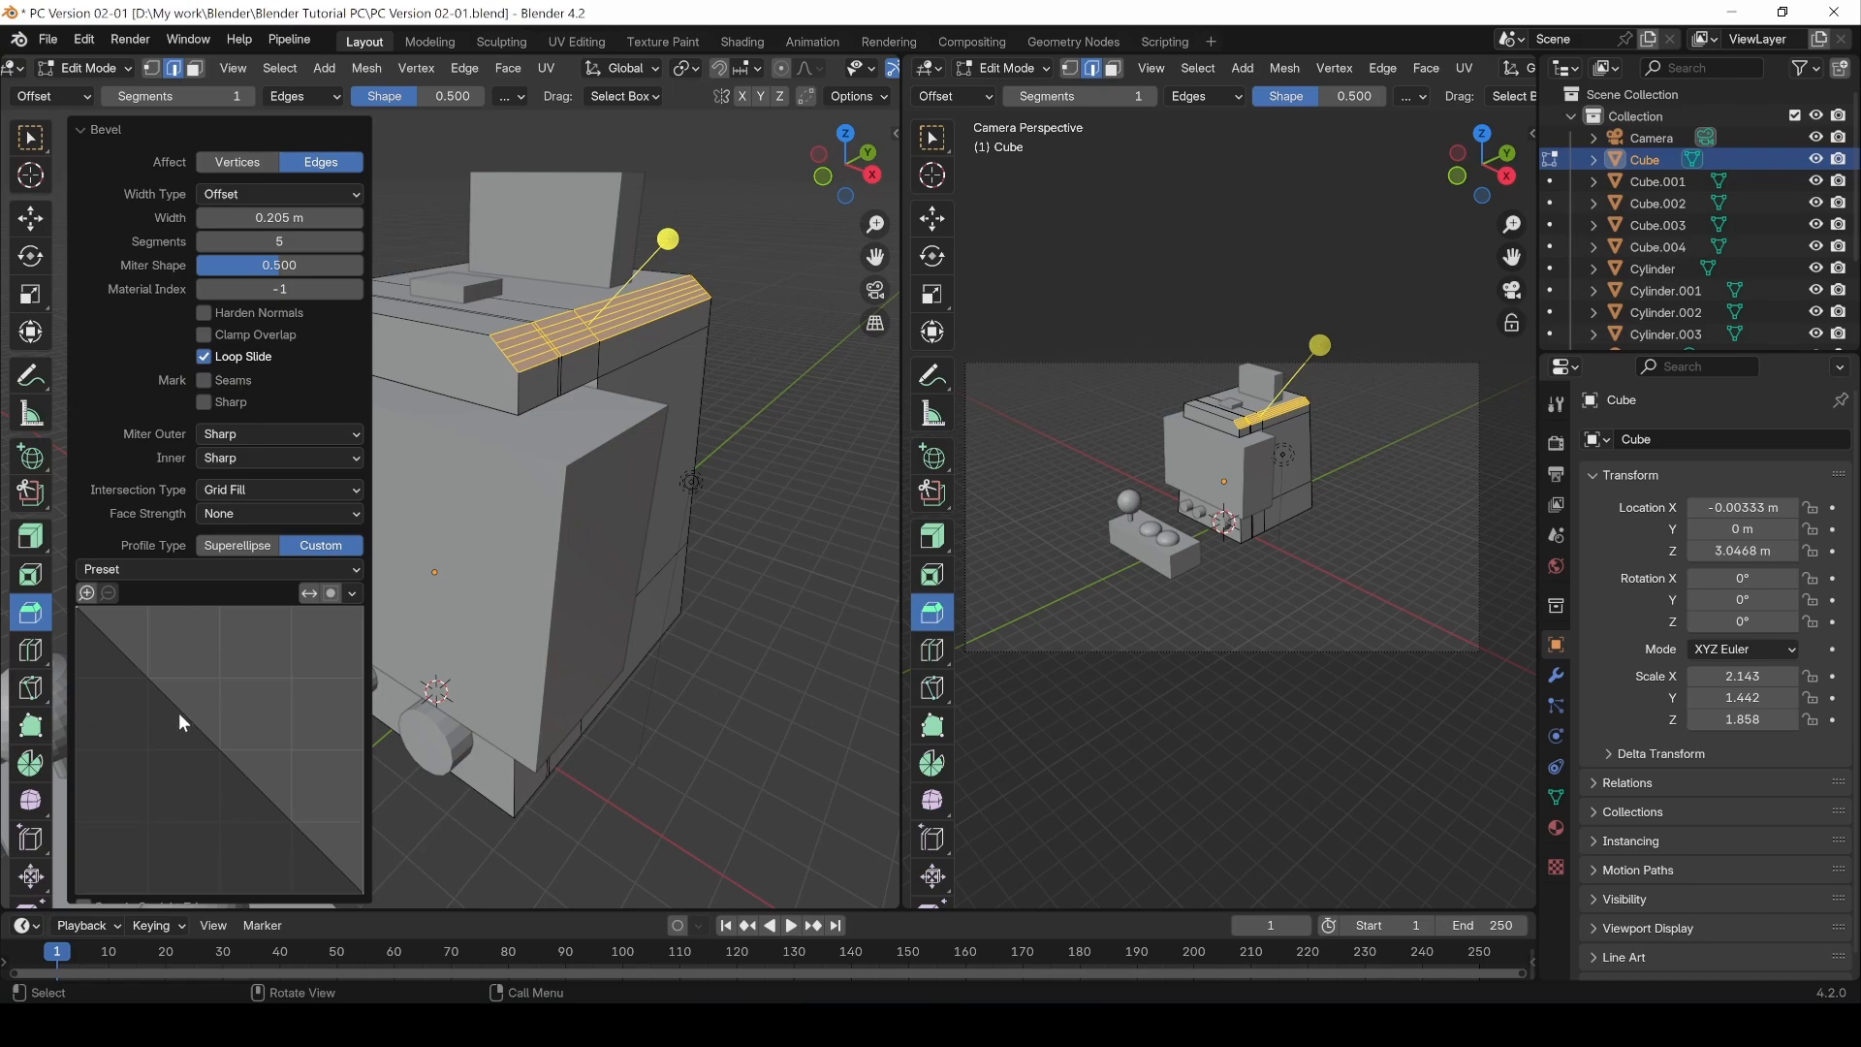
{"action": "left_click_drag", "start_coordinate": [178, 712], "coordinate": [250, 665]}
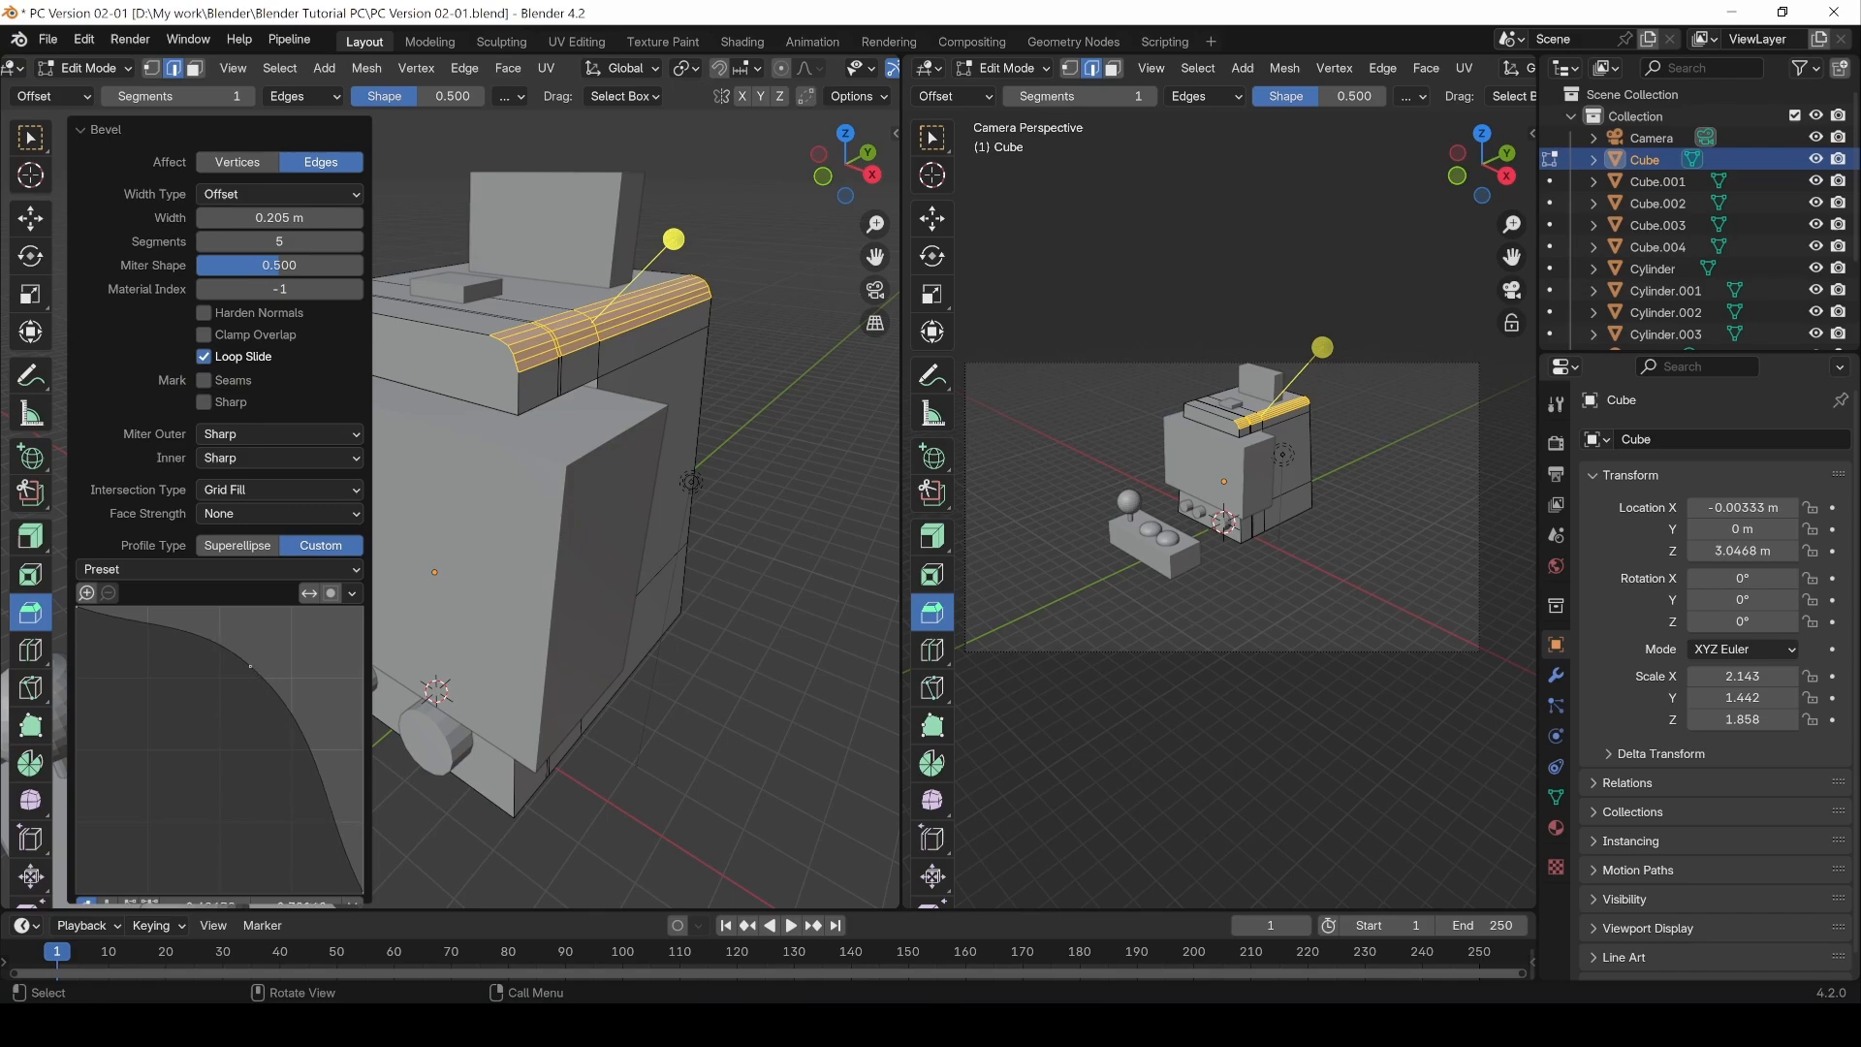
Step: Reopen the last bevel's options, then undo the bevel
{"action": "left_click", "coordinate": [736, 750]}
{"action": "middle_click_drag", "start_coordinate": [710, 714], "coordinate": [419, 712]}
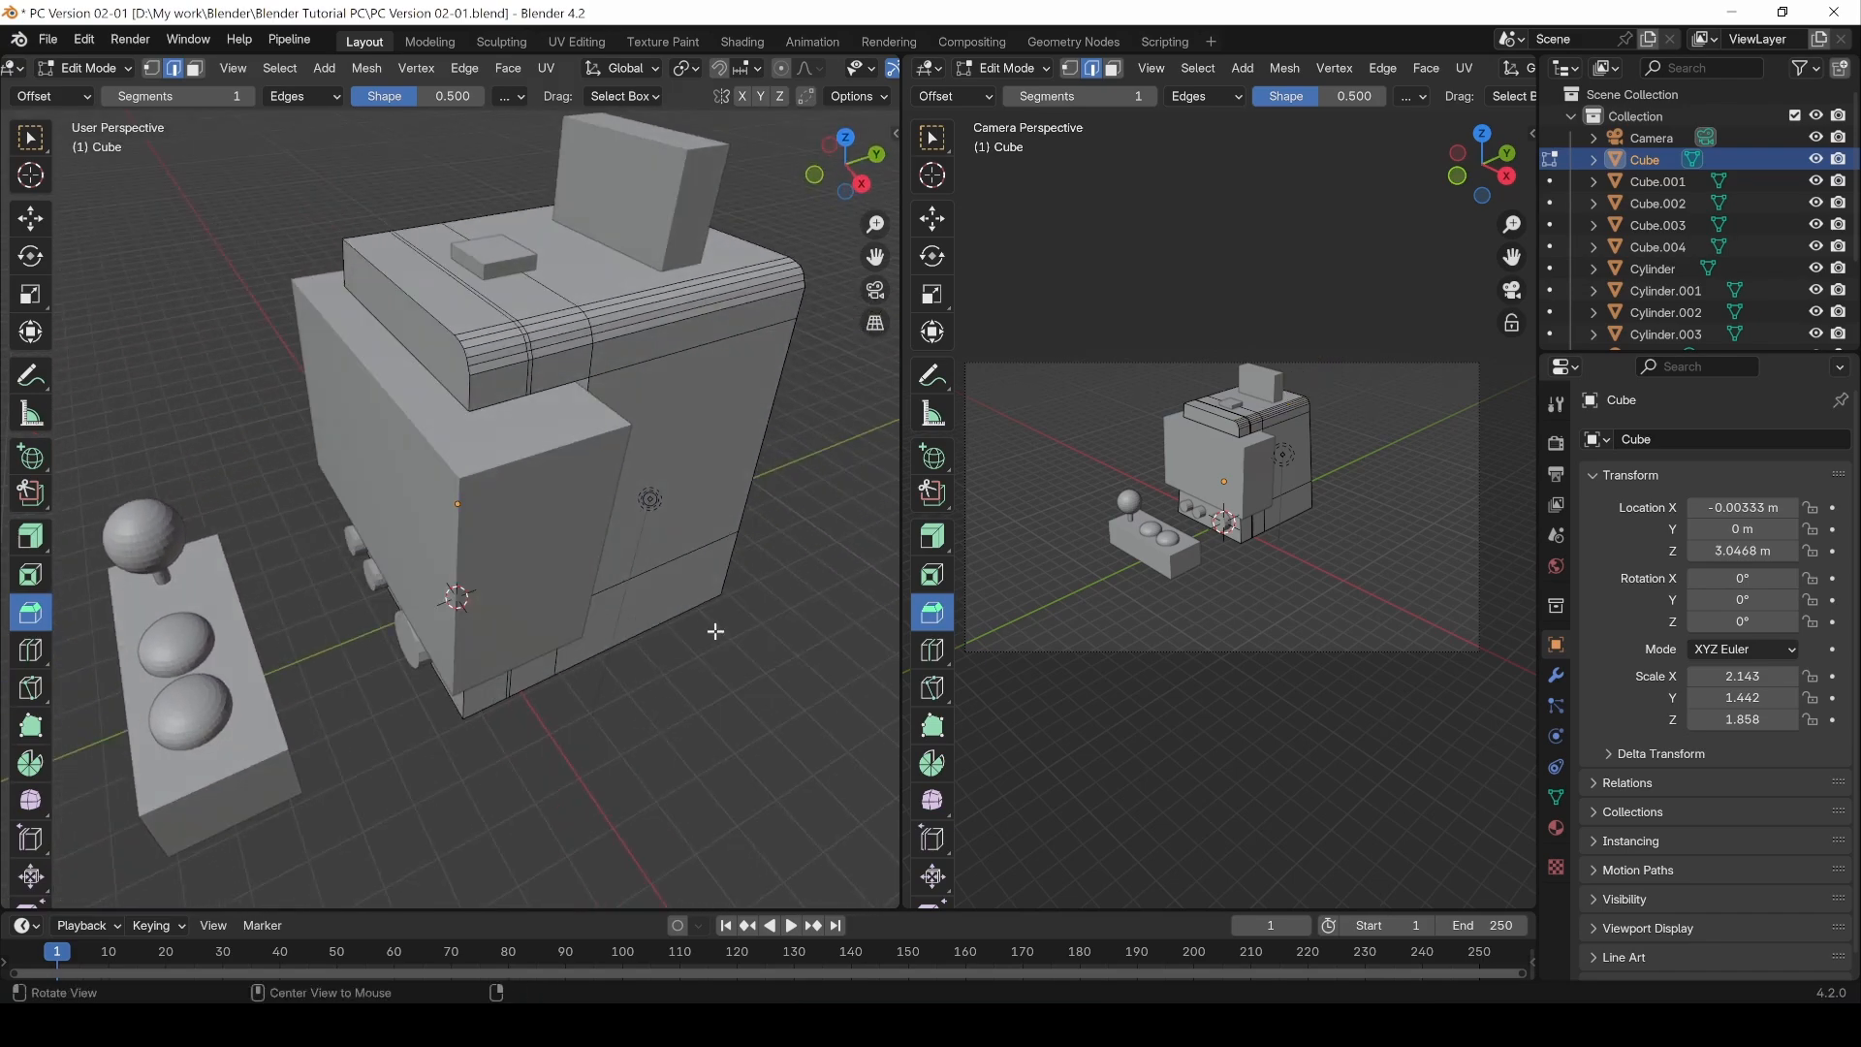
{"action": "key", "text": "F9"}
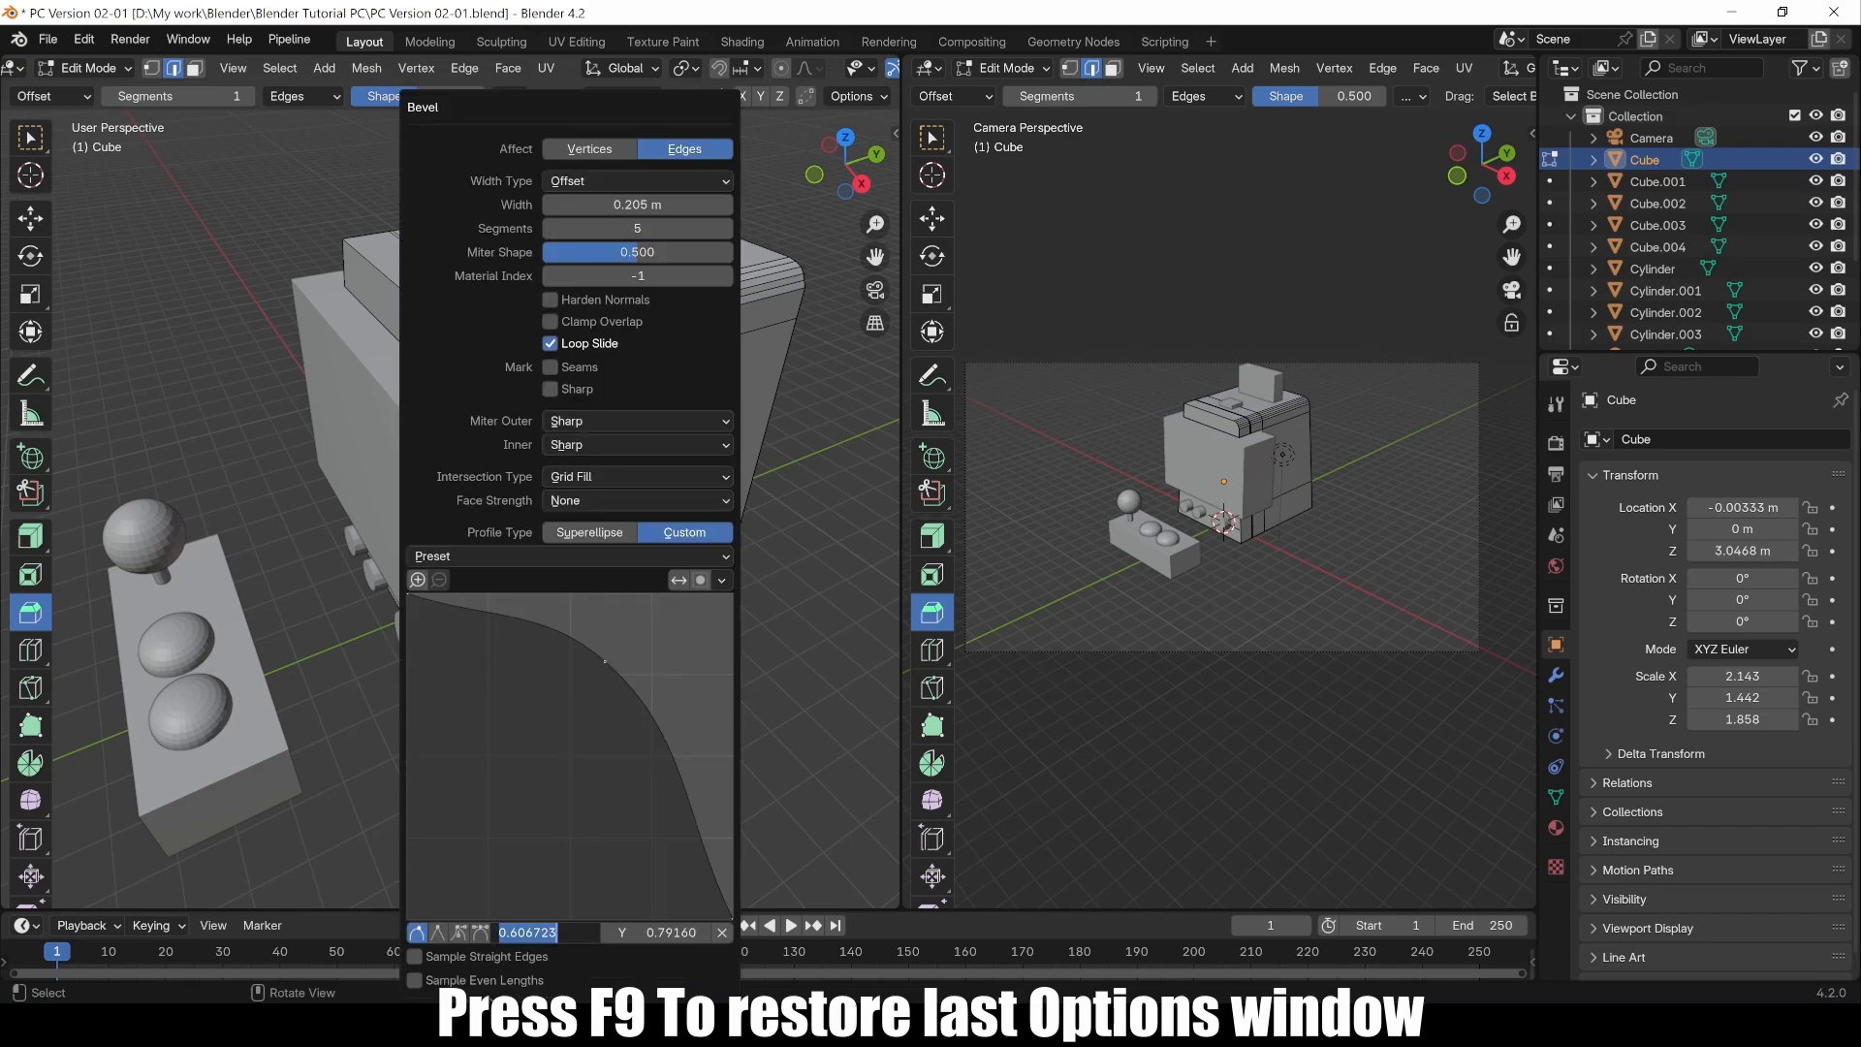
{"action": "mouse_move", "coordinate": [597, 773]}
{"action": "middle_mouse_down"}
{"action": "mouse_move", "coordinate": [456, 698]}
{"action": "mouse_move", "coordinate": [481, 721]}
{"action": "mouse_move", "coordinate": [644, 747]}
{"action": "mouse_move", "coordinate": [598, 752]}
{"action": "middle_mouse_up"}
{"action": "key", "text": "ctrl+z"}
Step: Bevel the upper front edge with an offset of about 0.237 m and 4 segments
{"action": "left_click", "coordinate": [31, 145]}
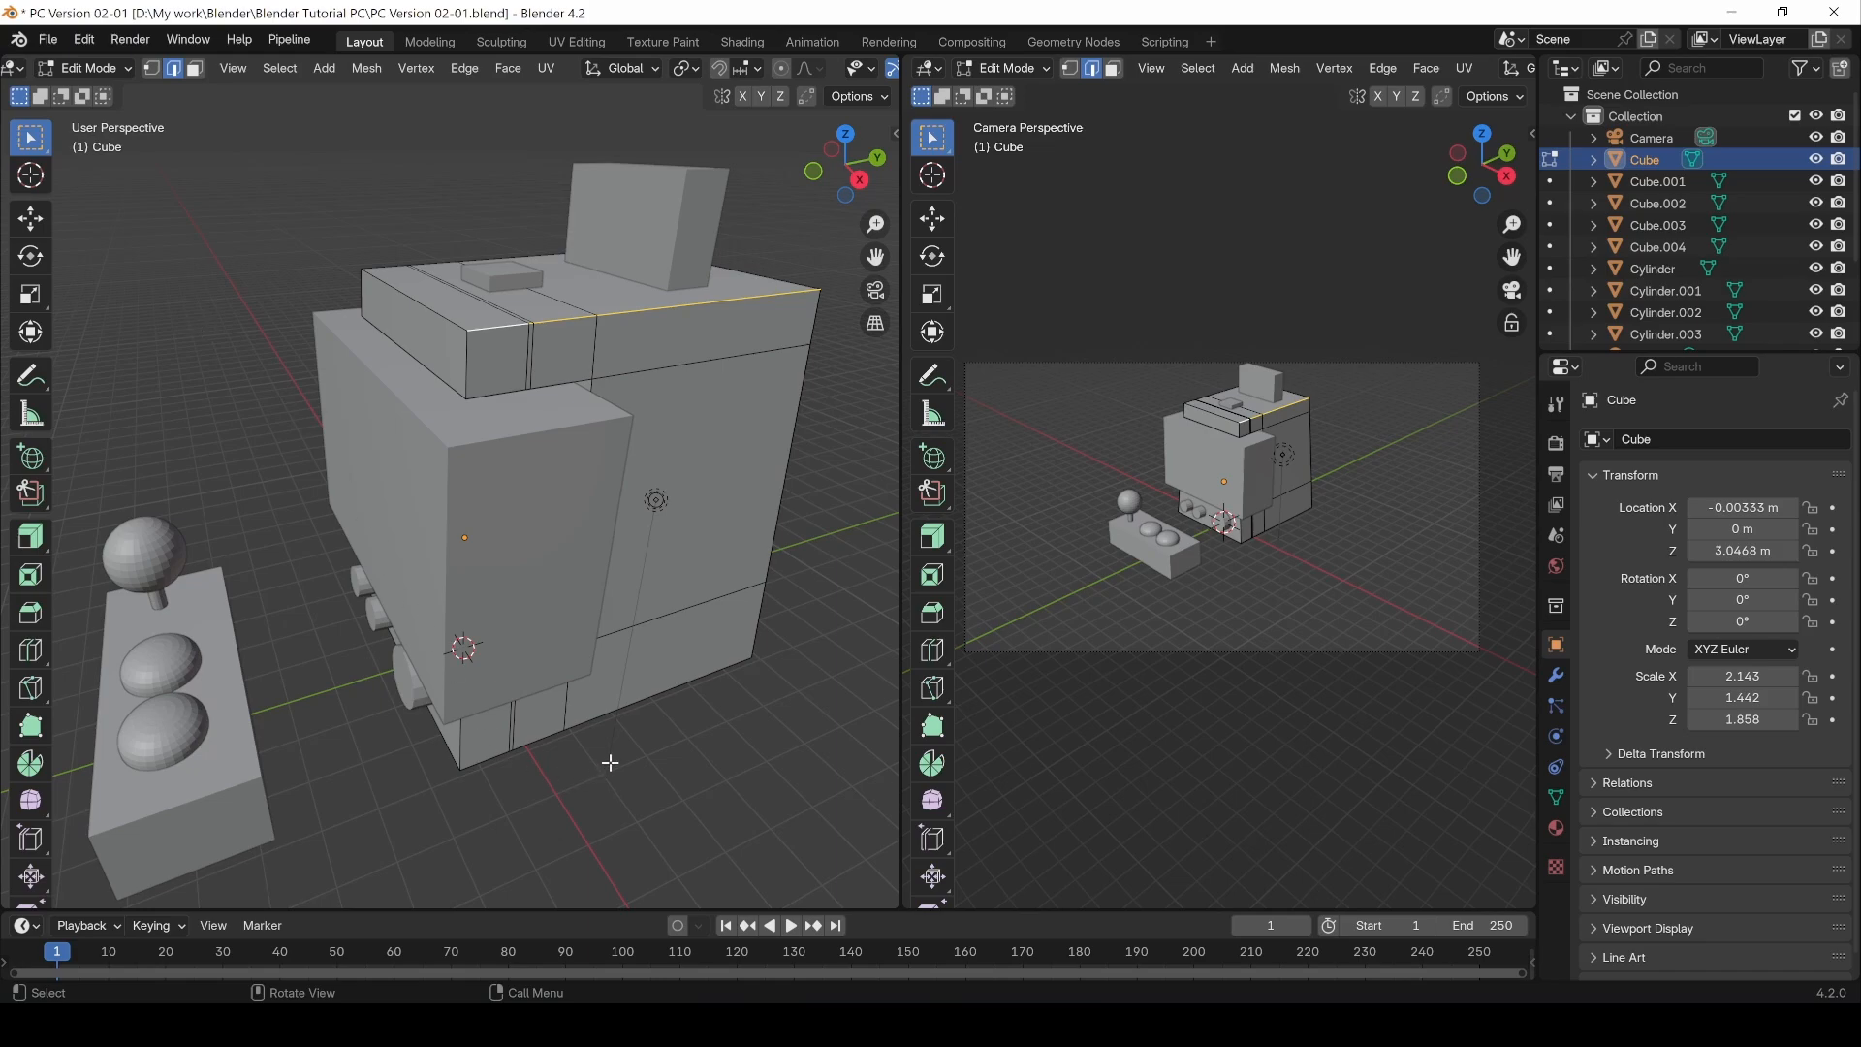
{"action": "middle_click_drag", "start_coordinate": [691, 474], "coordinate": [665, 490]}
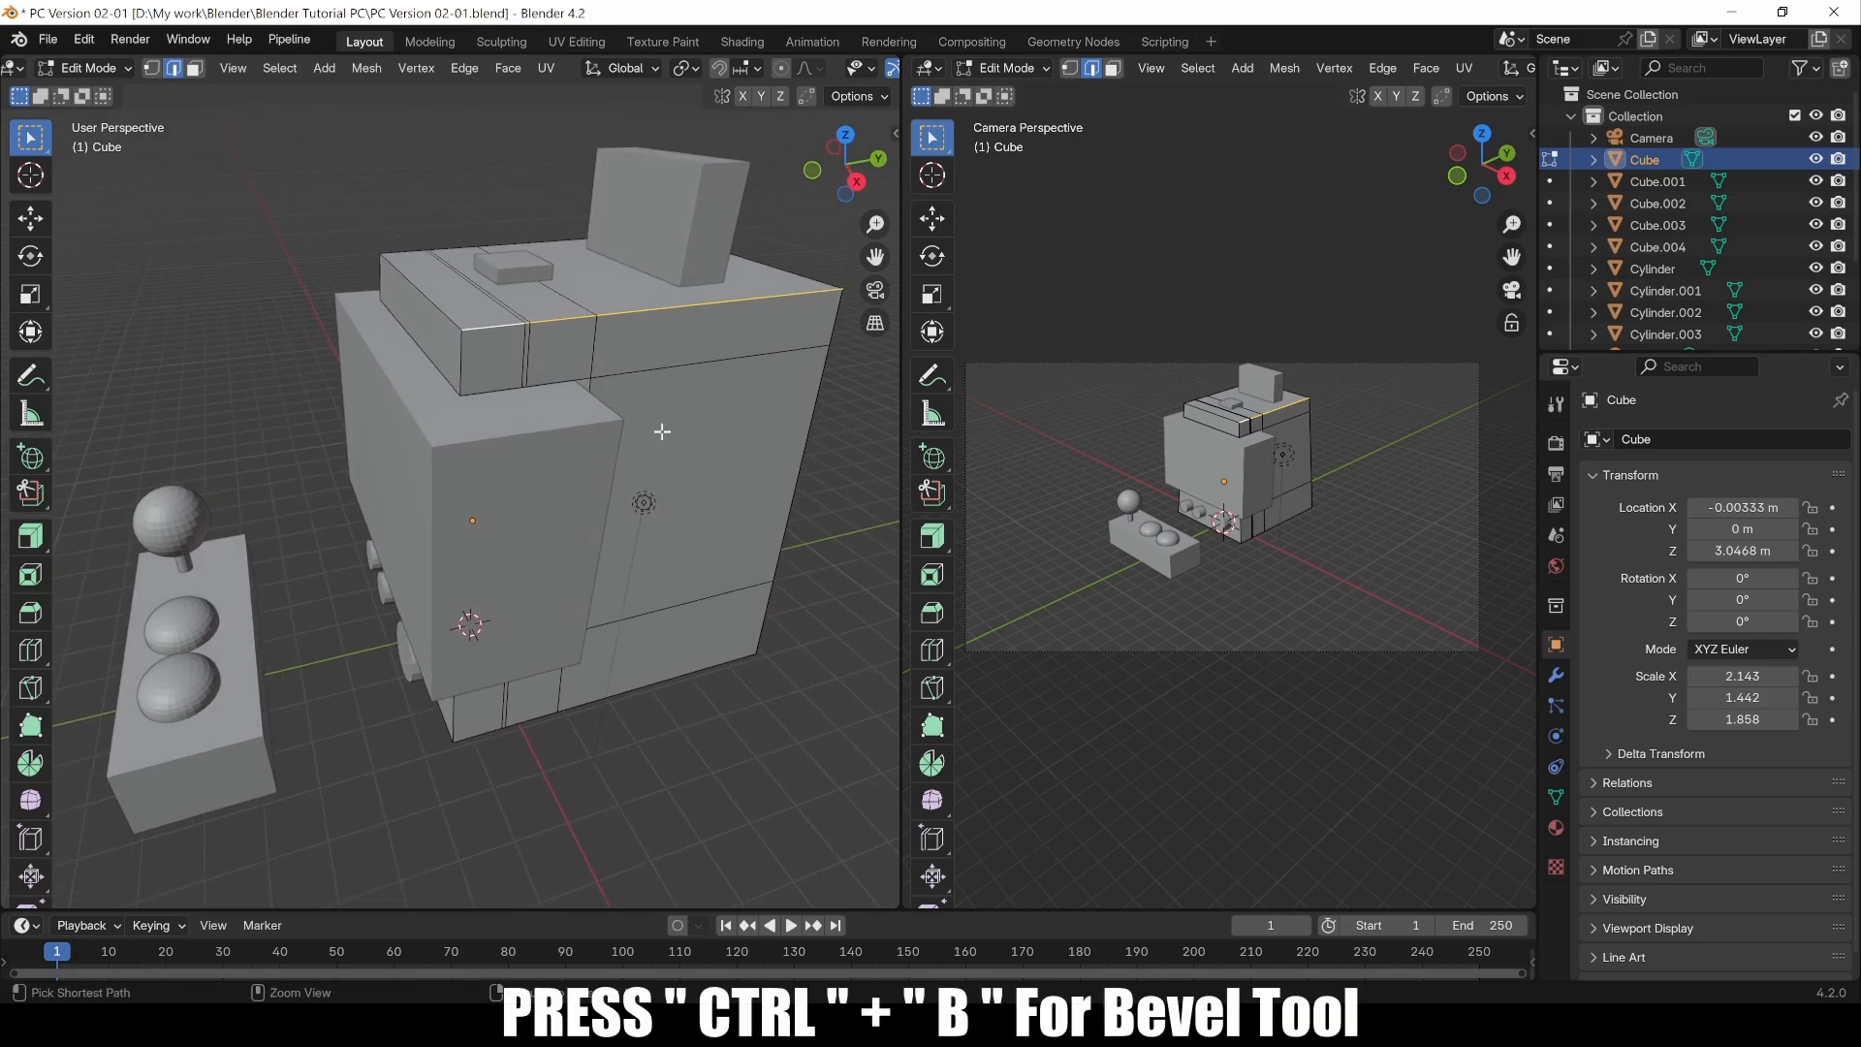
{"action": "key", "text": "ctrl+b"}
{"action": "scroll", "coordinate": [582, 388], "scroll_direction": "up", "scroll_amount": 4}
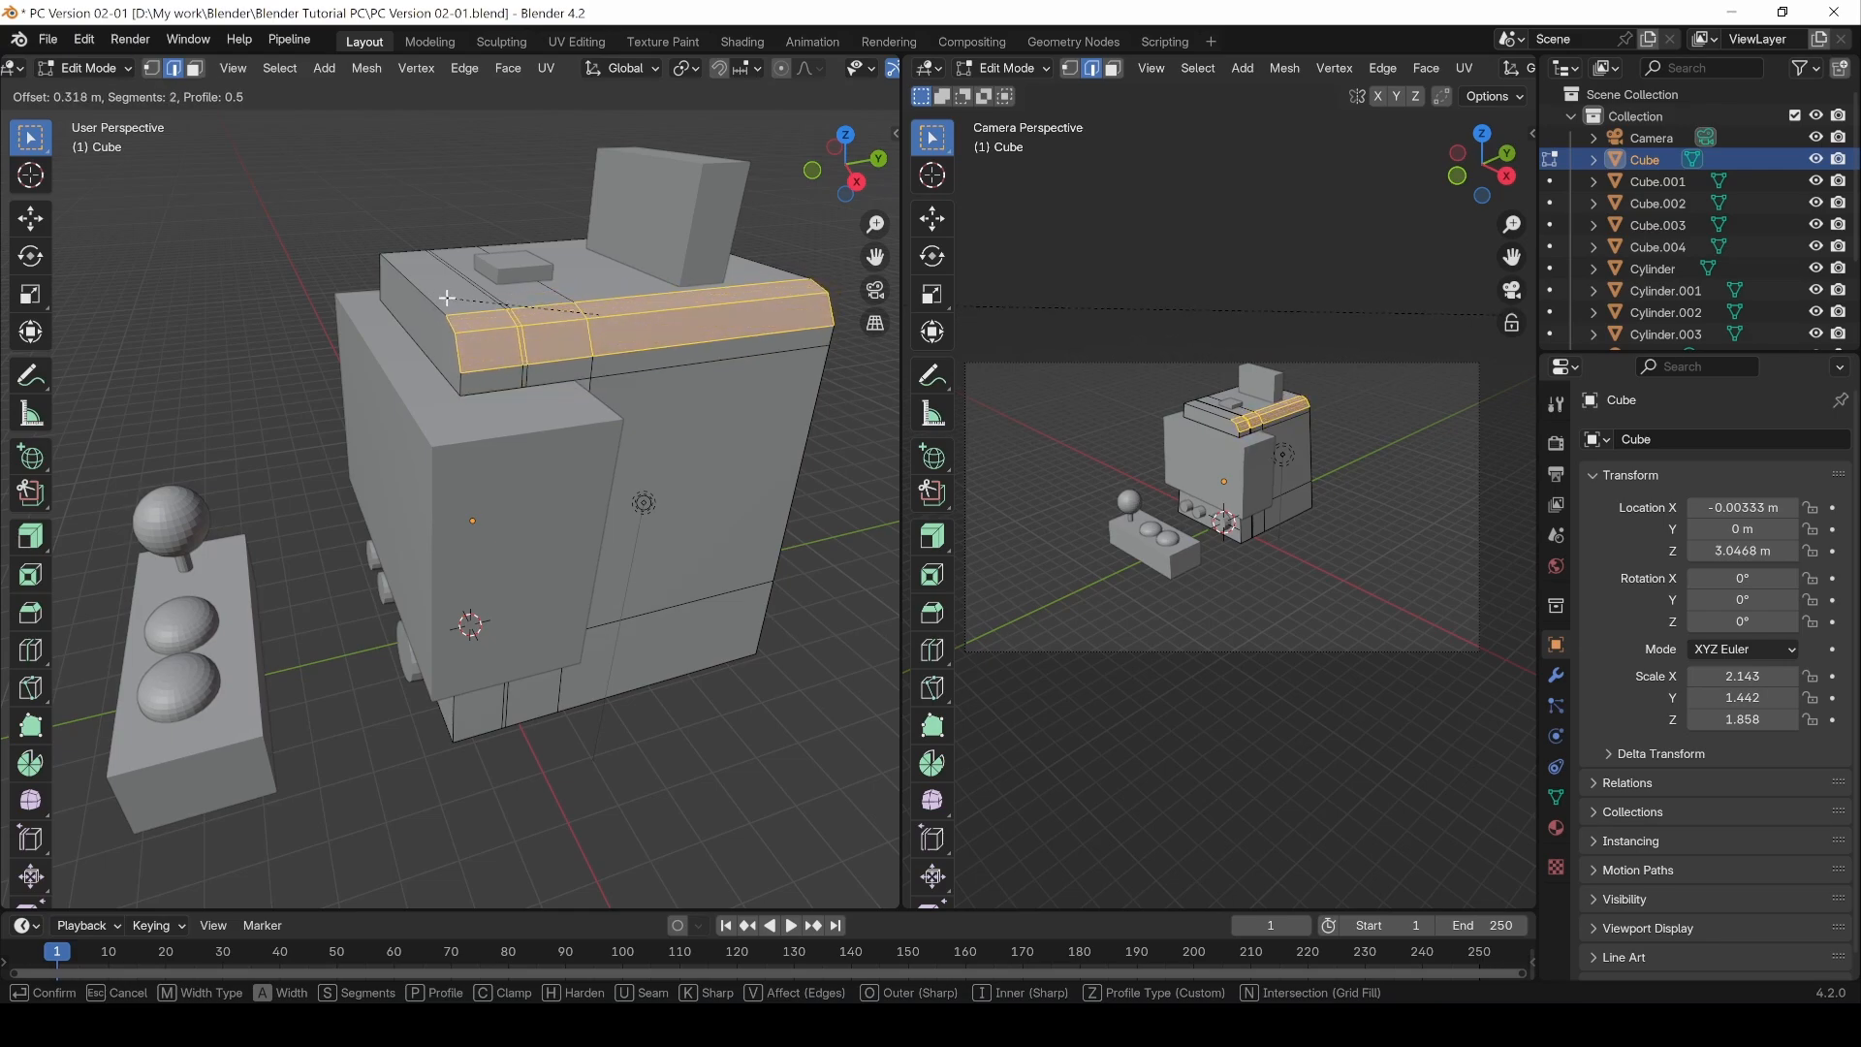
{"action": "scroll", "coordinate": [446, 298], "scroll_direction": "down", "scroll_amount": 1}
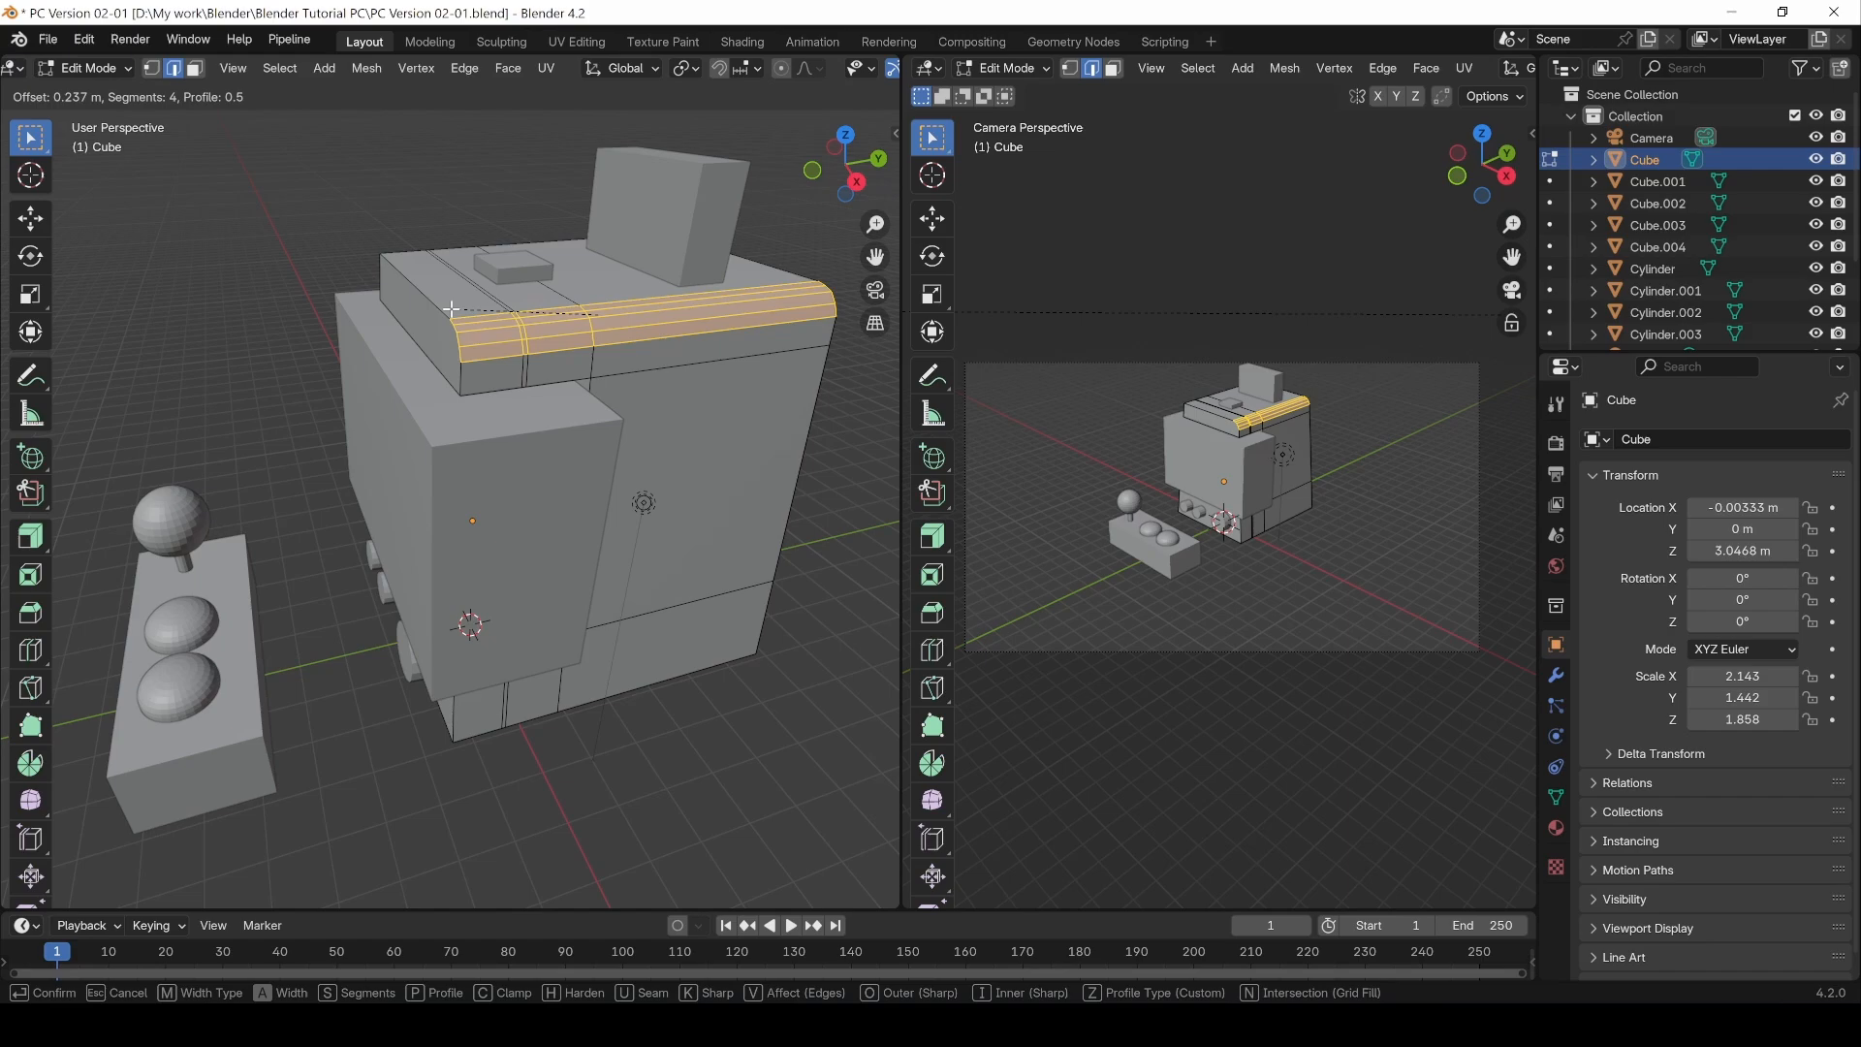
{"action": "left_click", "coordinate": [451, 309]}
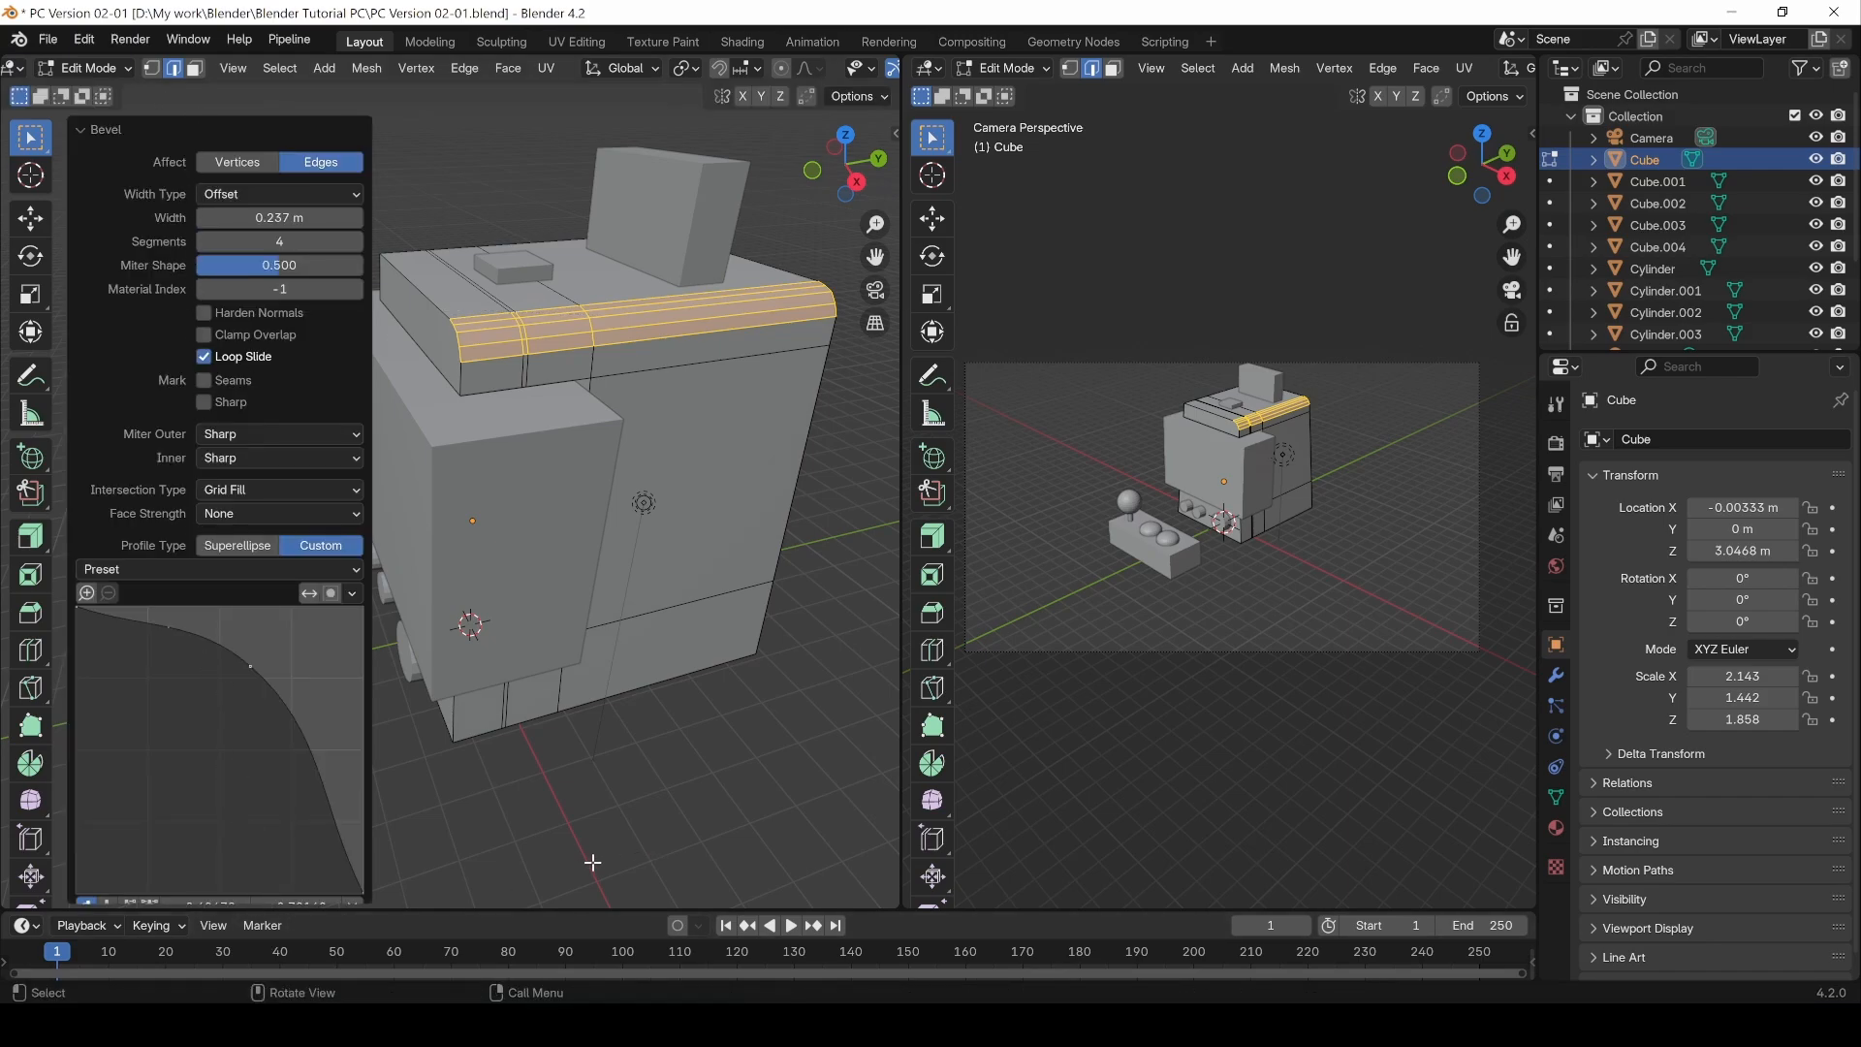
Step: Undo the bevel and add the cabinet's lower front edge loop to the selected upper edge loop
{"action": "key", "text": "ctrl+z"}
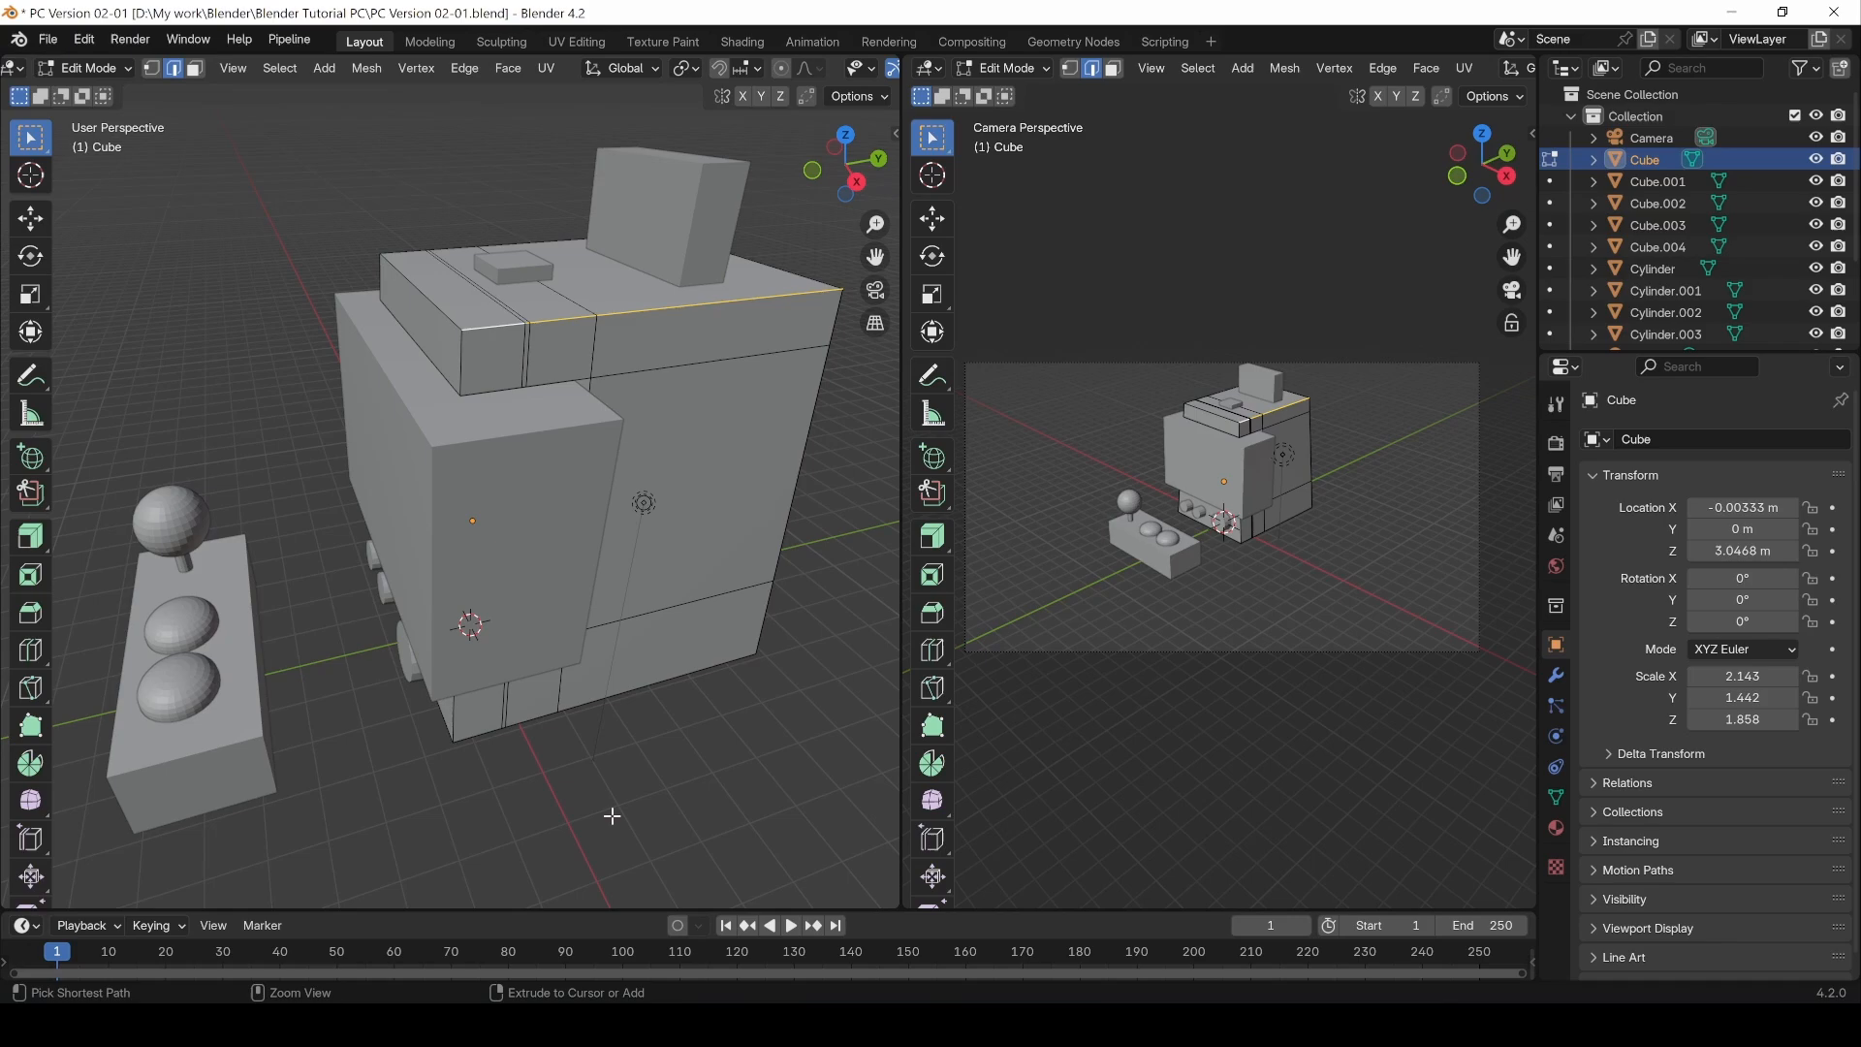
{"action": "left_click", "coordinate": [559, 788]}
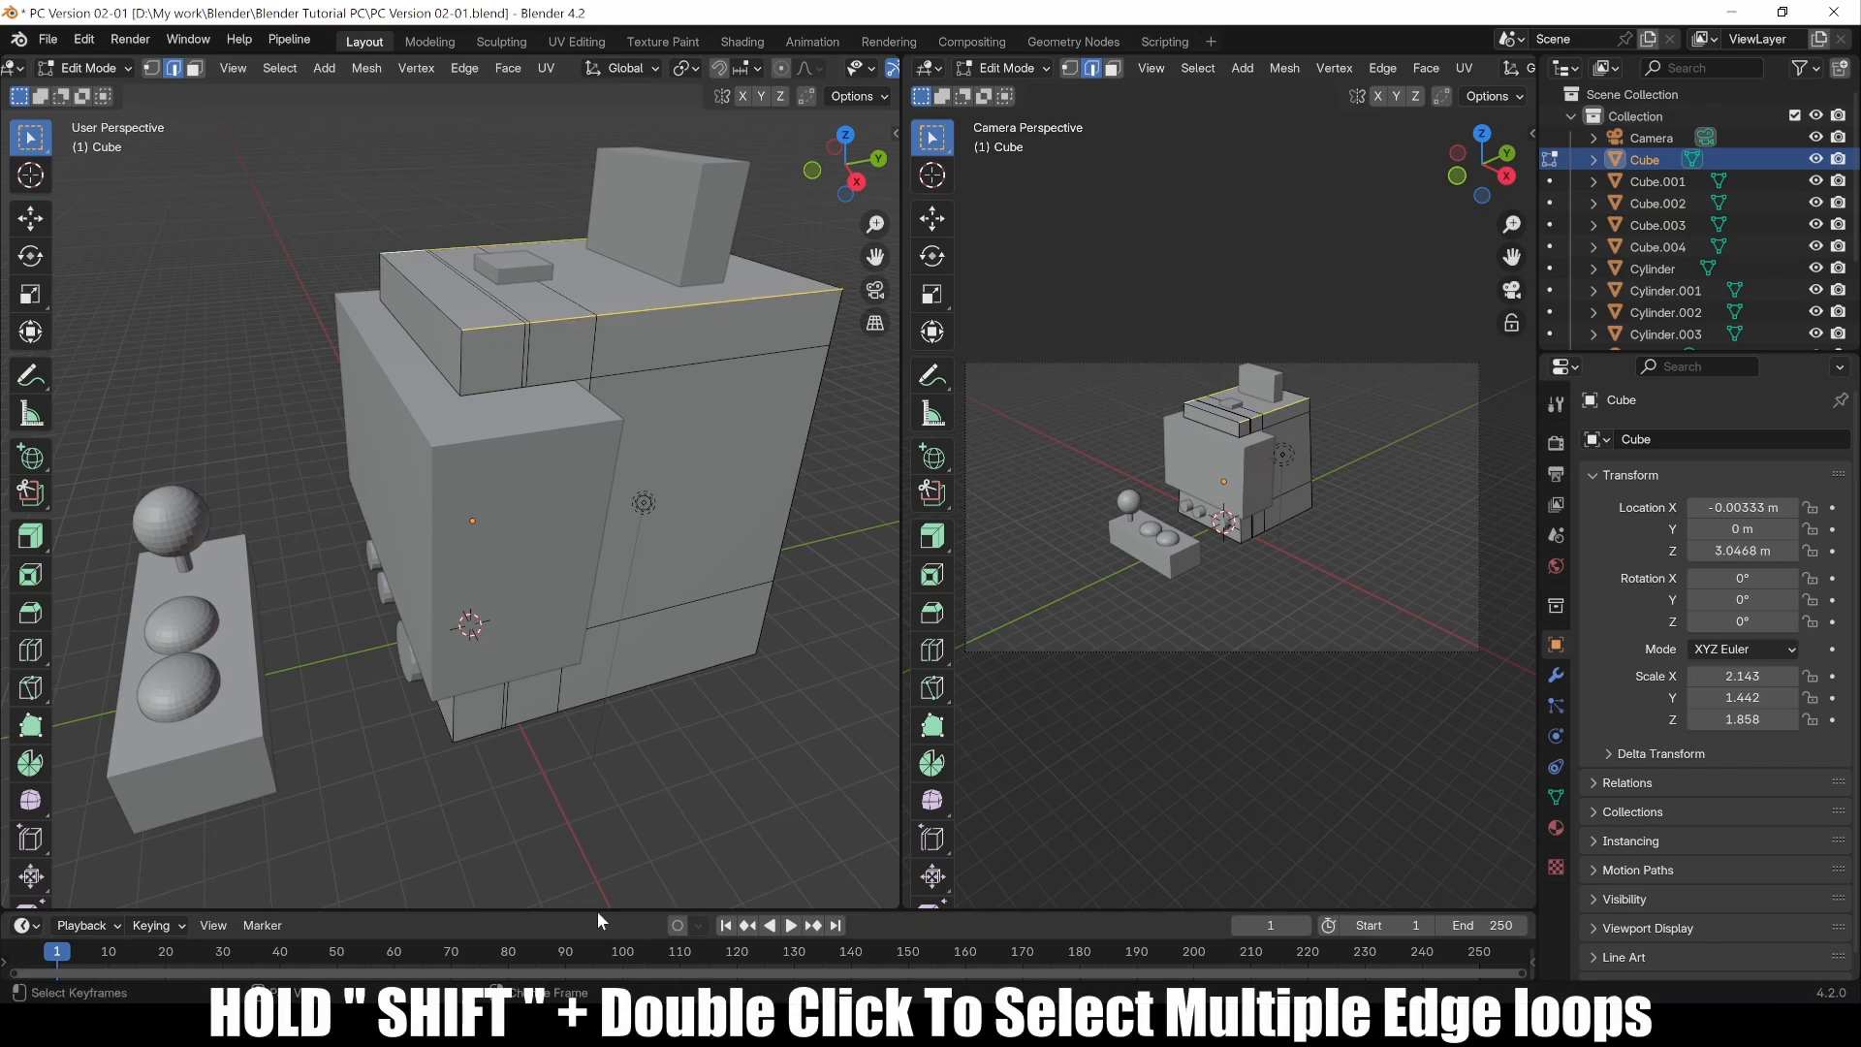
{"action": "double_click", "coordinate": [474, 736], "text": "shift"}
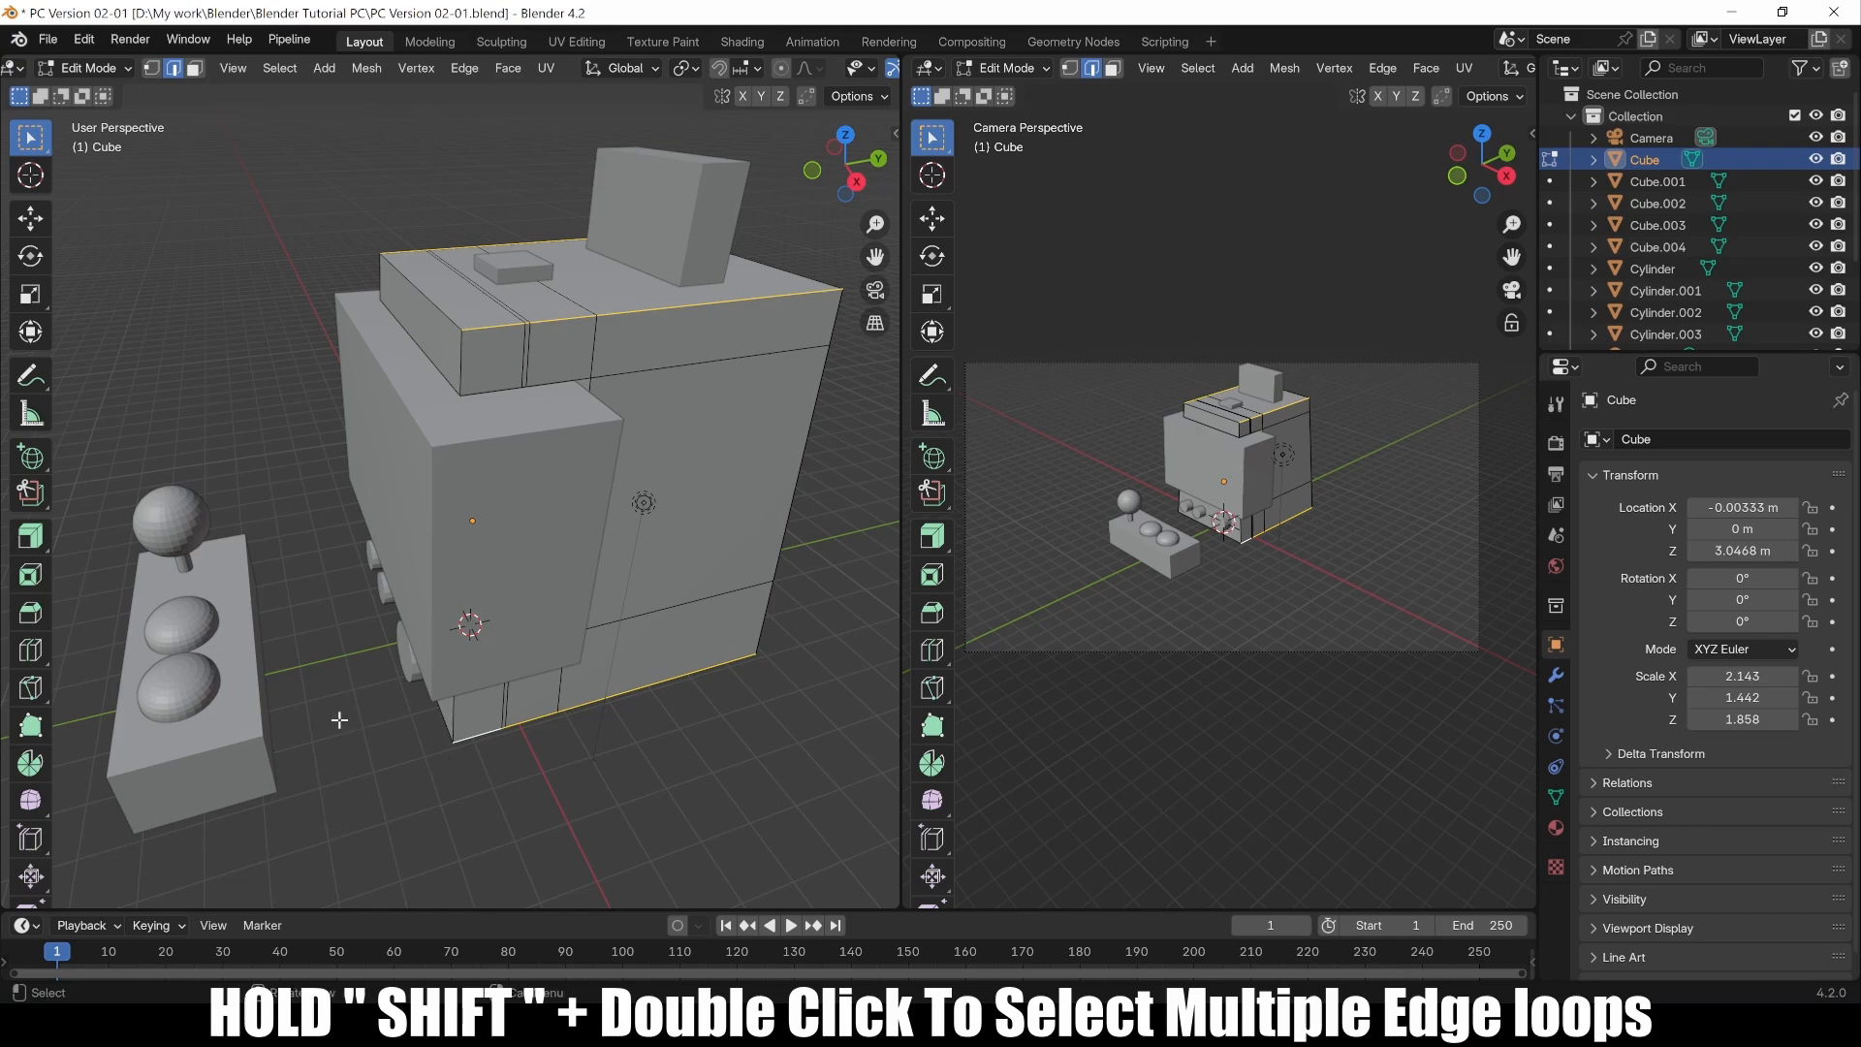
{"action": "middle_click_drag", "start_coordinate": [340, 719], "coordinate": [579, 877]}
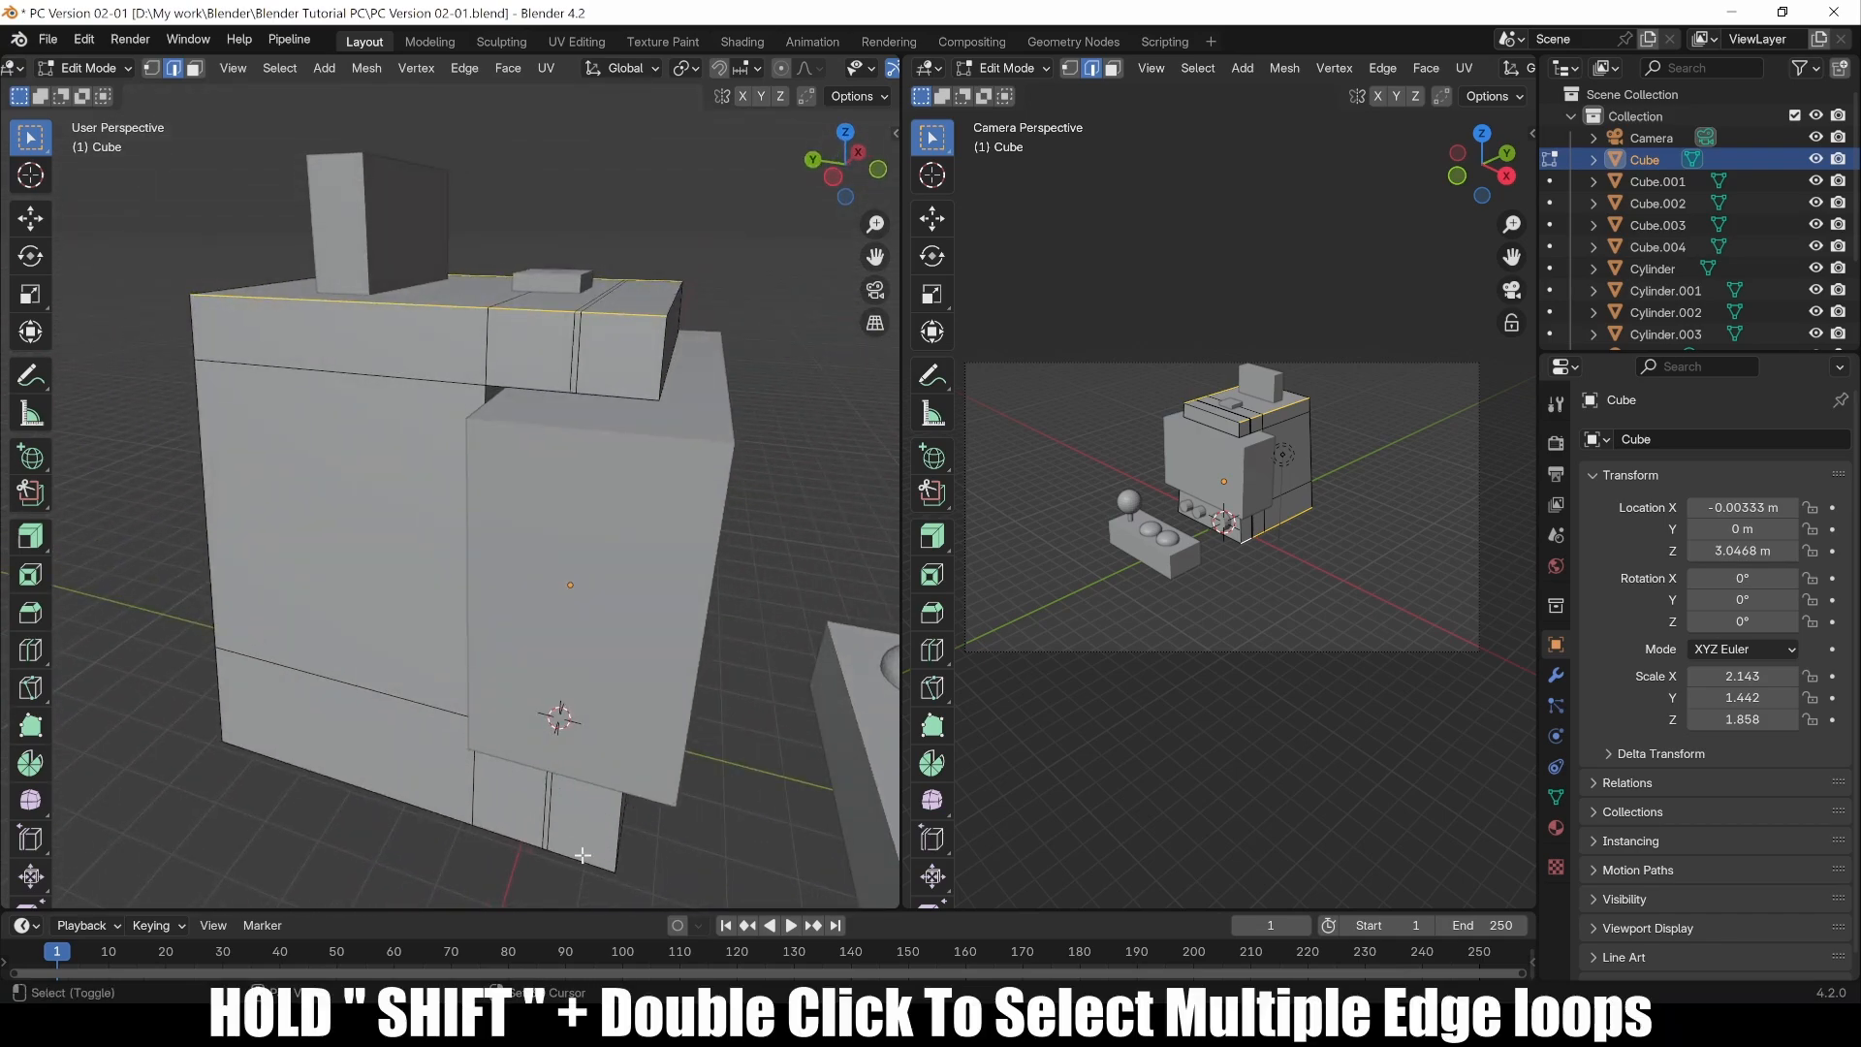
{"action": "middle_click_drag", "start_coordinate": [543, 703], "coordinate": [411, 665]}
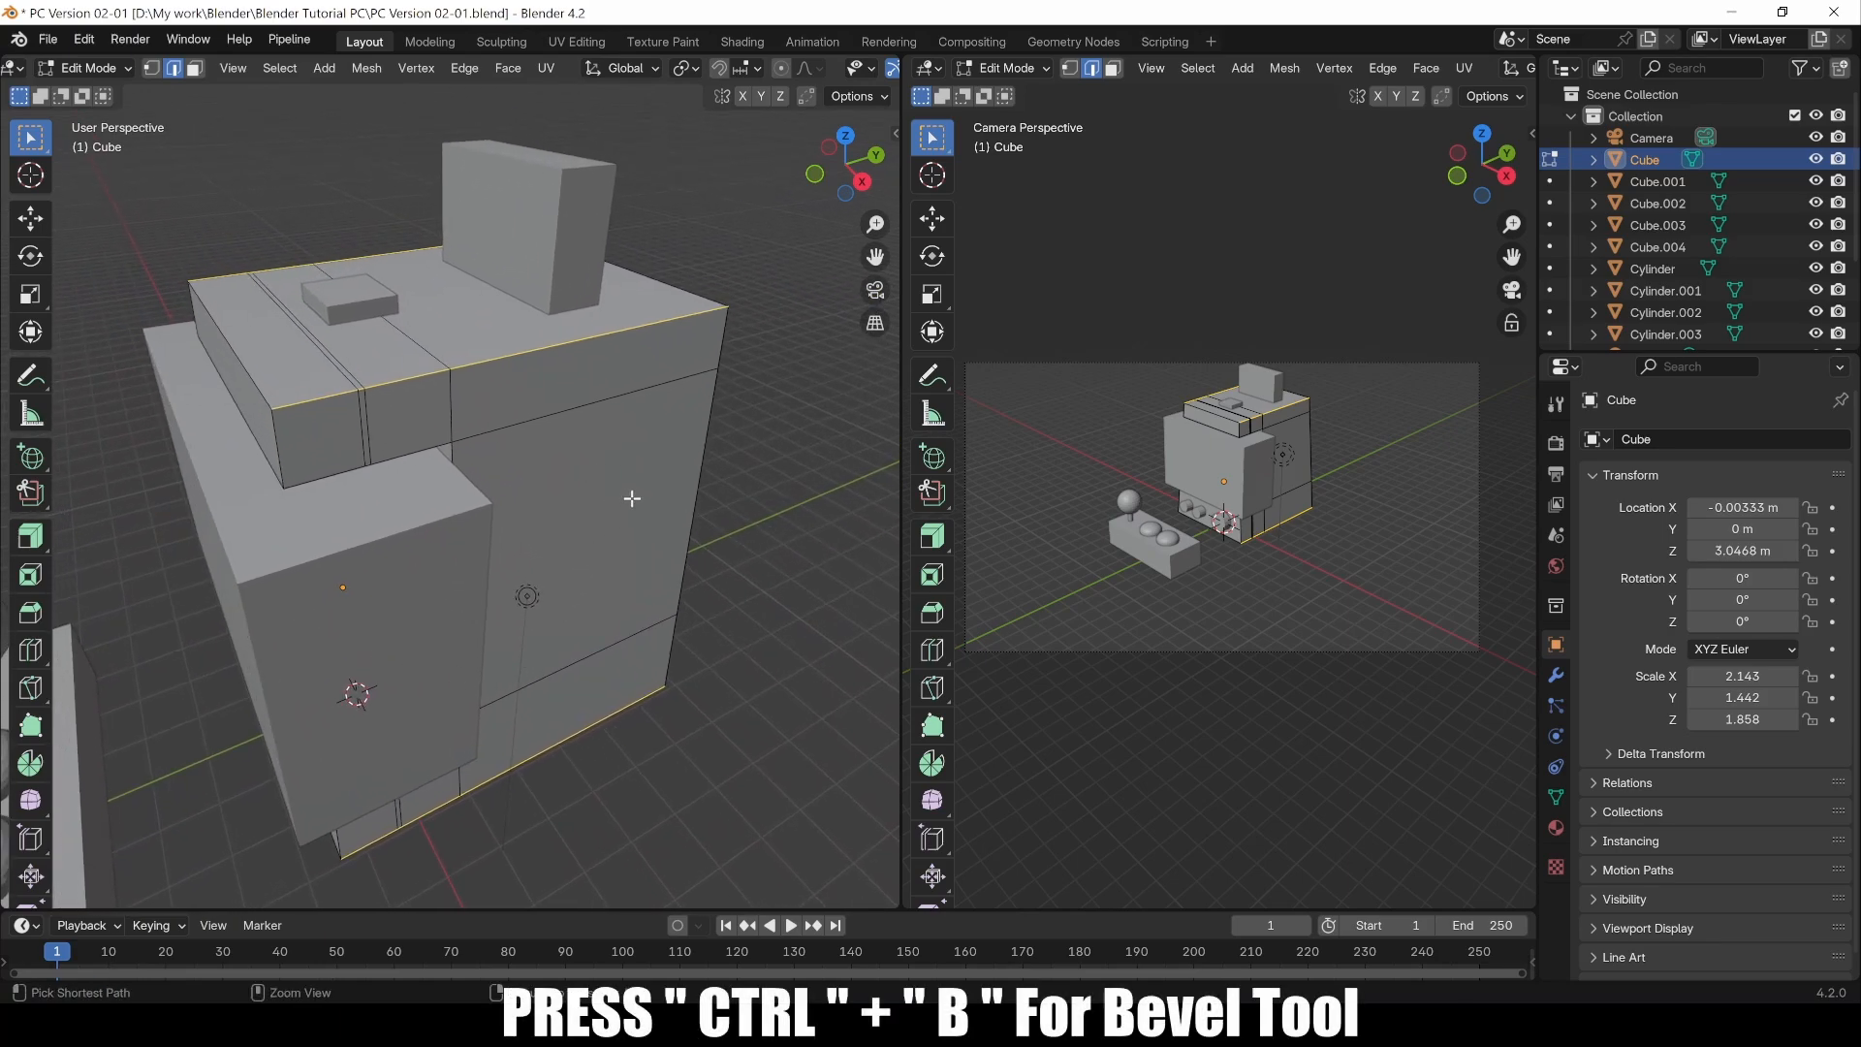
Step: Bevel the two selected edge loops with an offset of 0.178 m and 3 segments
{"action": "key", "text": "ctrl+b"}
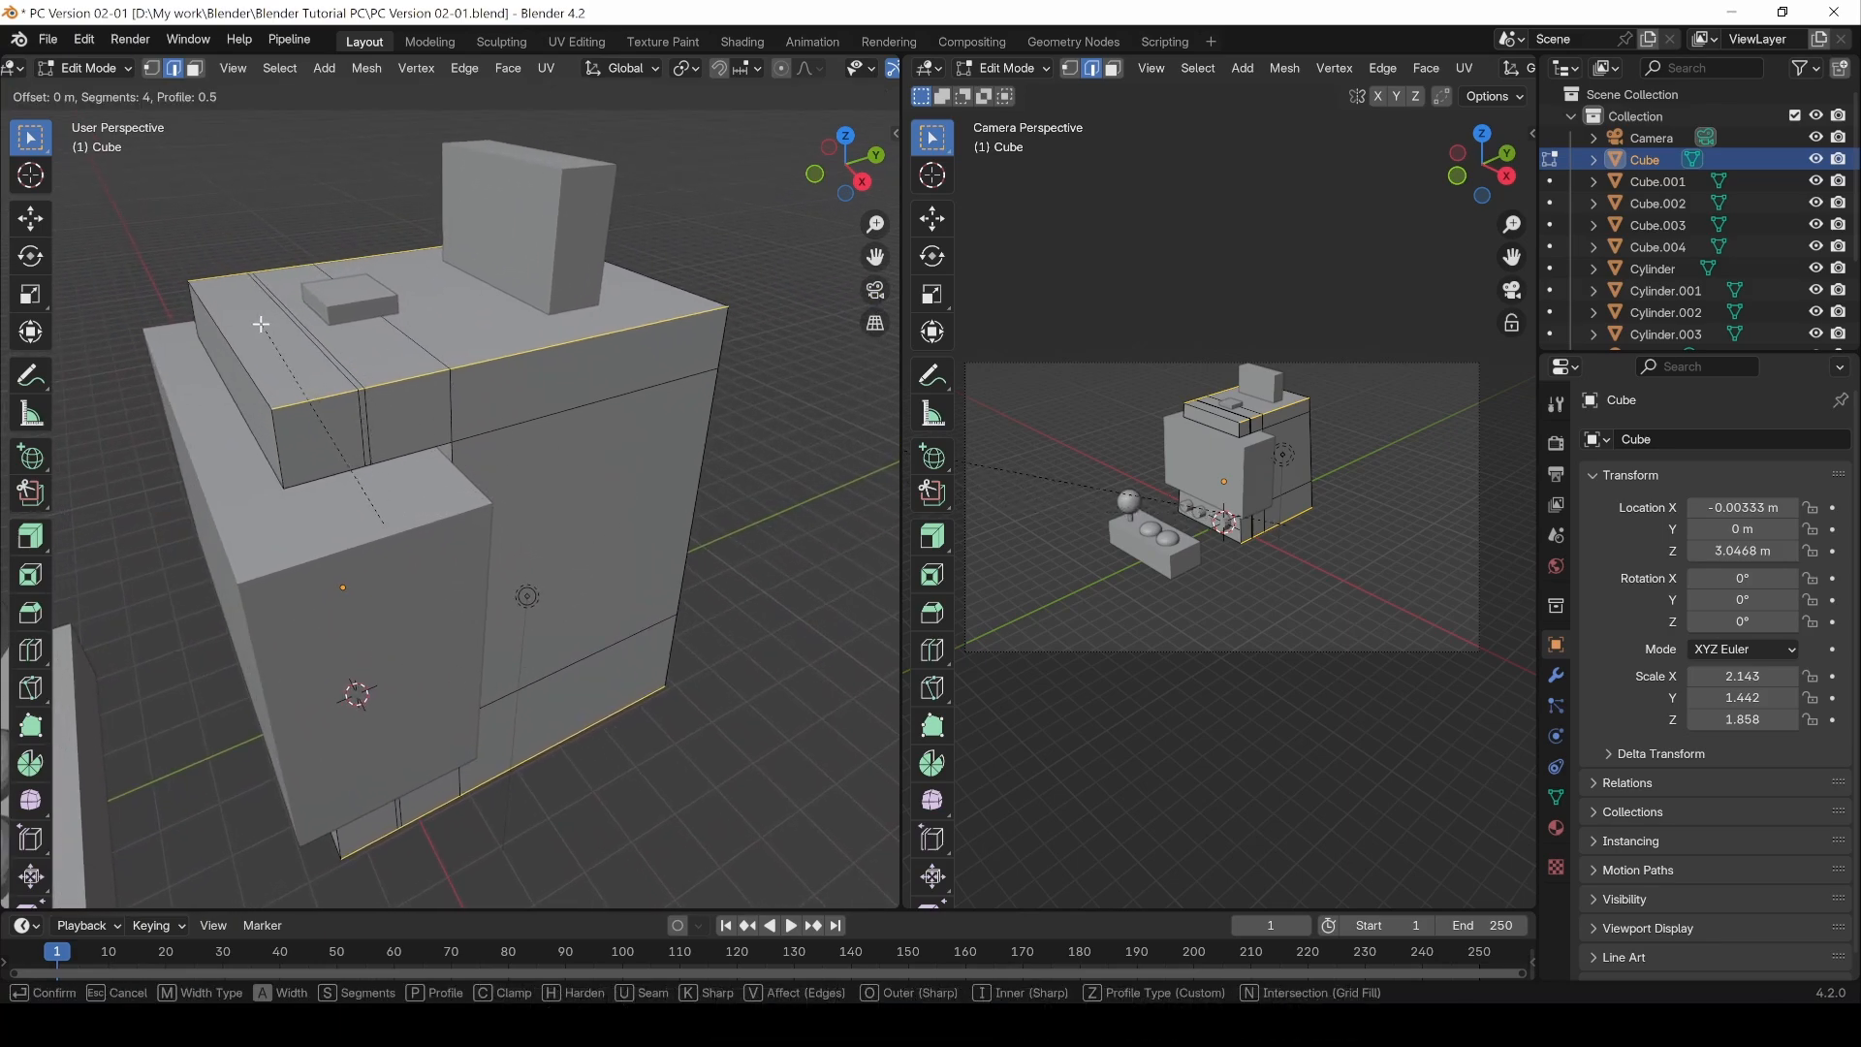
{"action": "scroll", "coordinate": [236, 314], "scroll_direction": "down", "scroll_amount": 2}
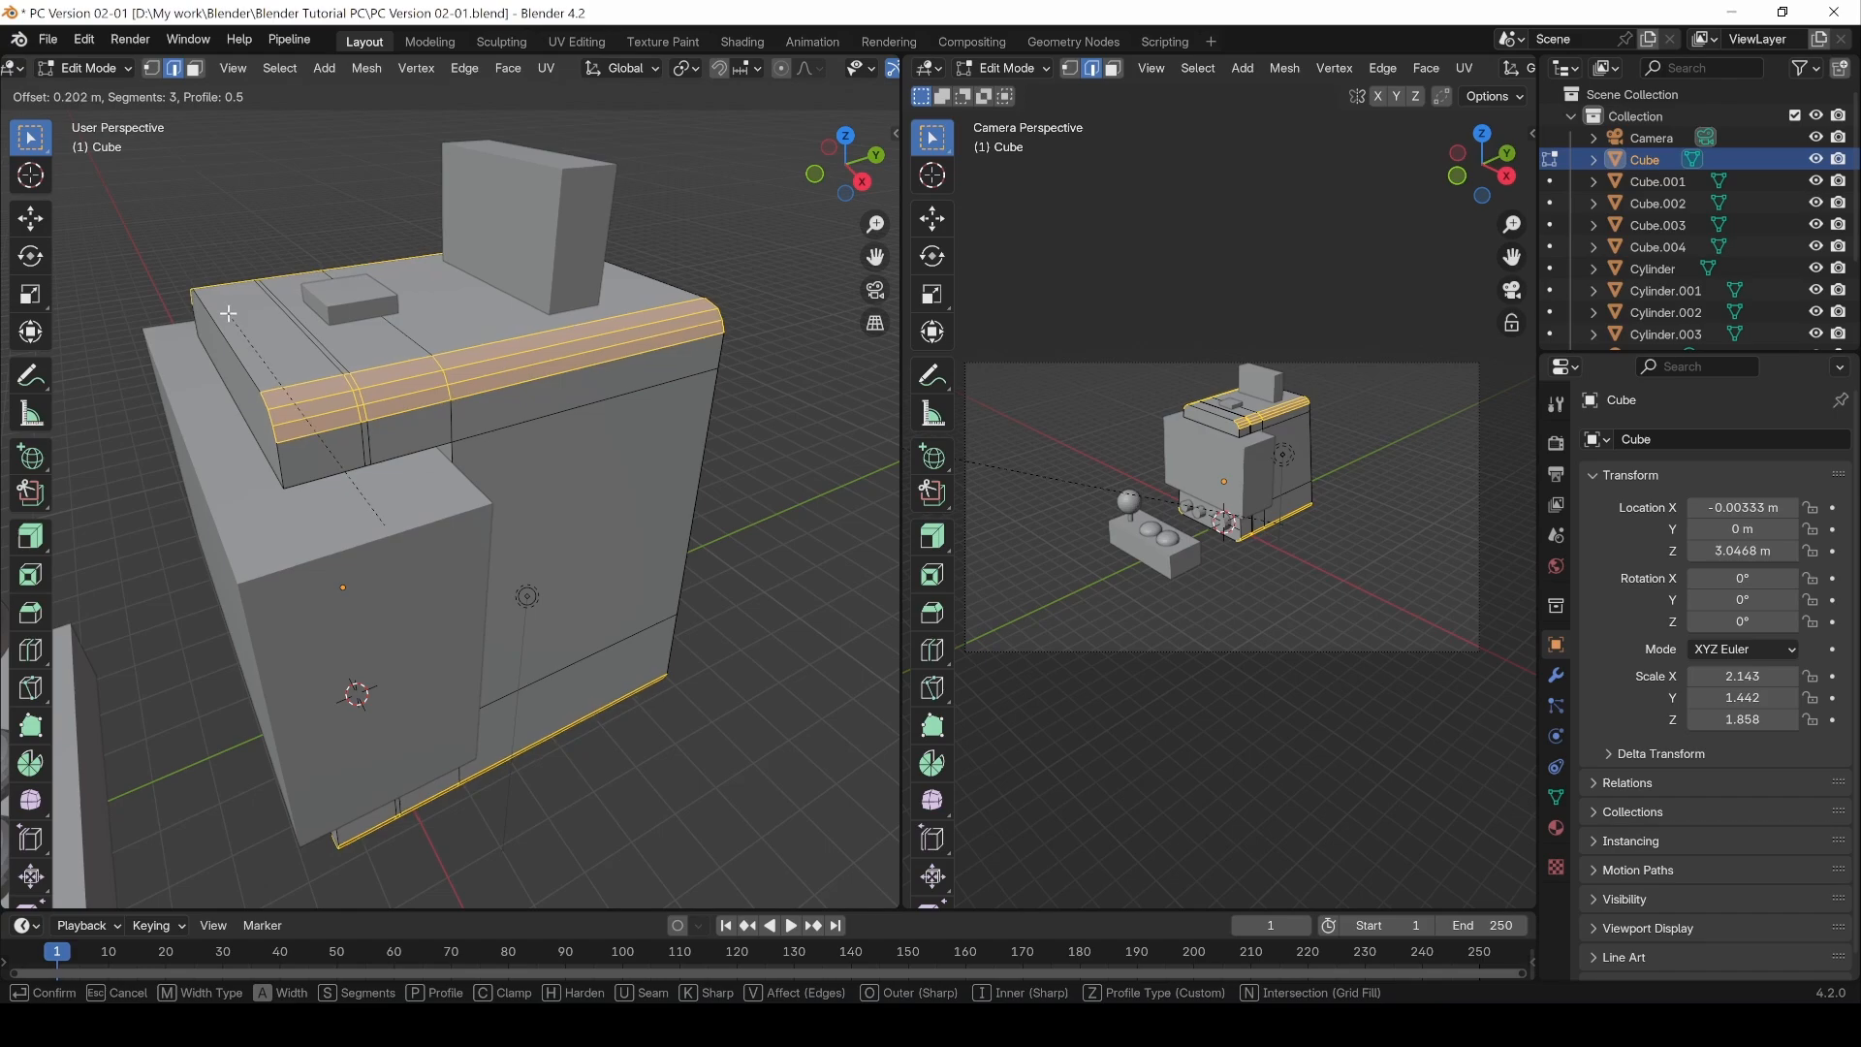
{"action": "left_click", "coordinate": [230, 313]}
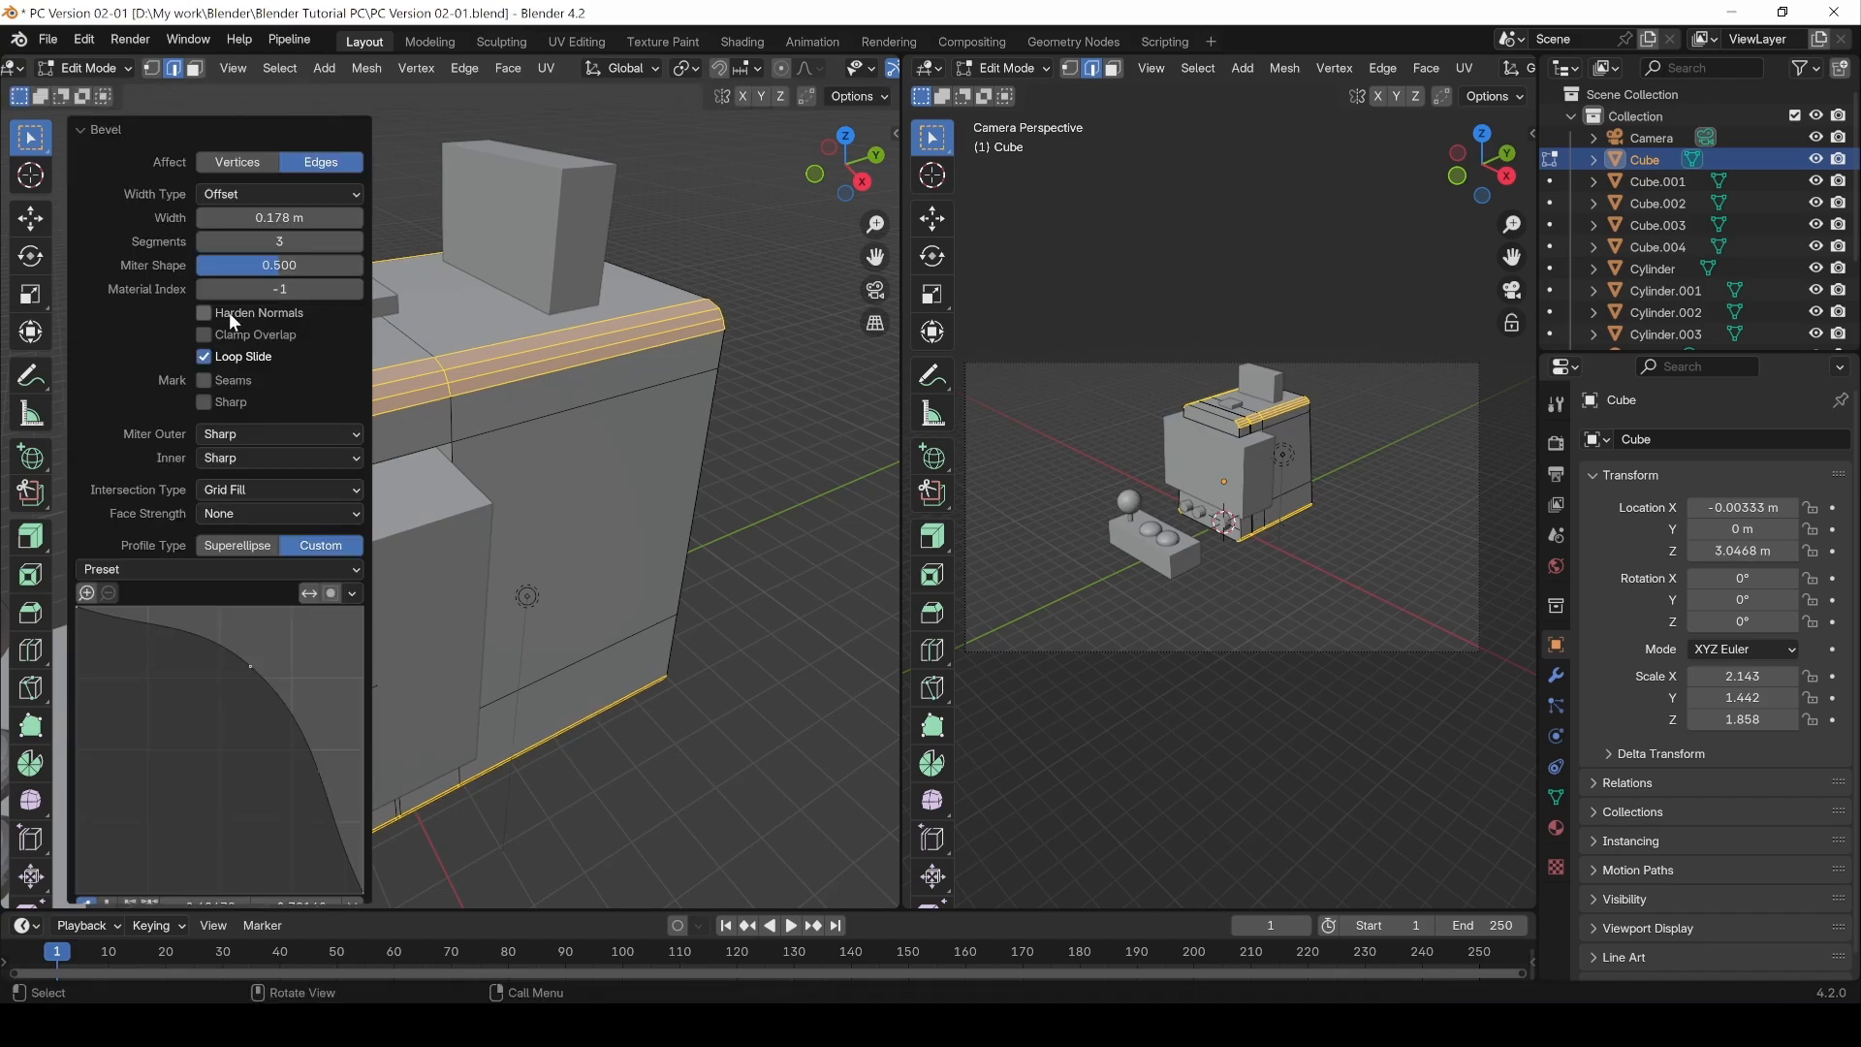
Step: Leave Edit Mode, select the front panel object Cube.001, and enter its Edit Mode
{"action": "middle_click_drag", "start_coordinate": [570, 752], "coordinate": [737, 775]}
{"action": "key", "text": "Tab"}
{"action": "left_click", "coordinate": [784, 680]}
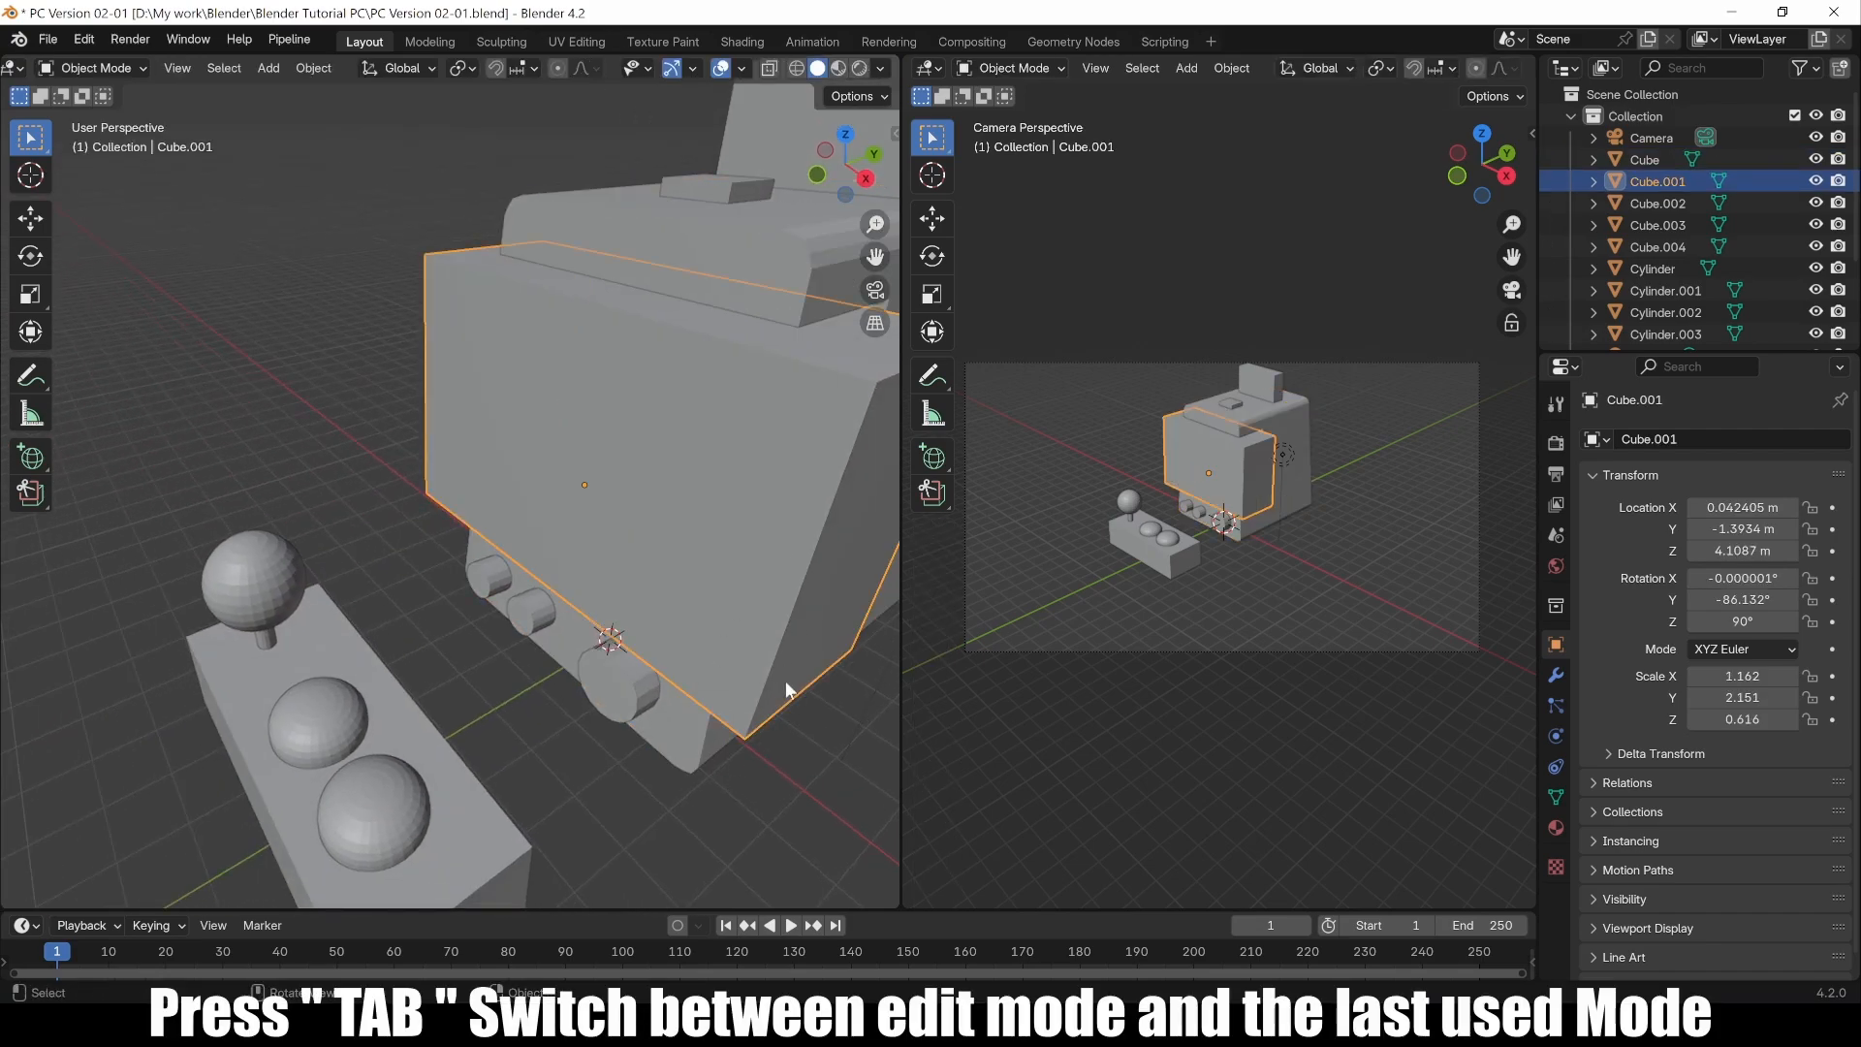
{"action": "middle_click_drag", "start_coordinate": [785, 680], "coordinate": [473, 532]}
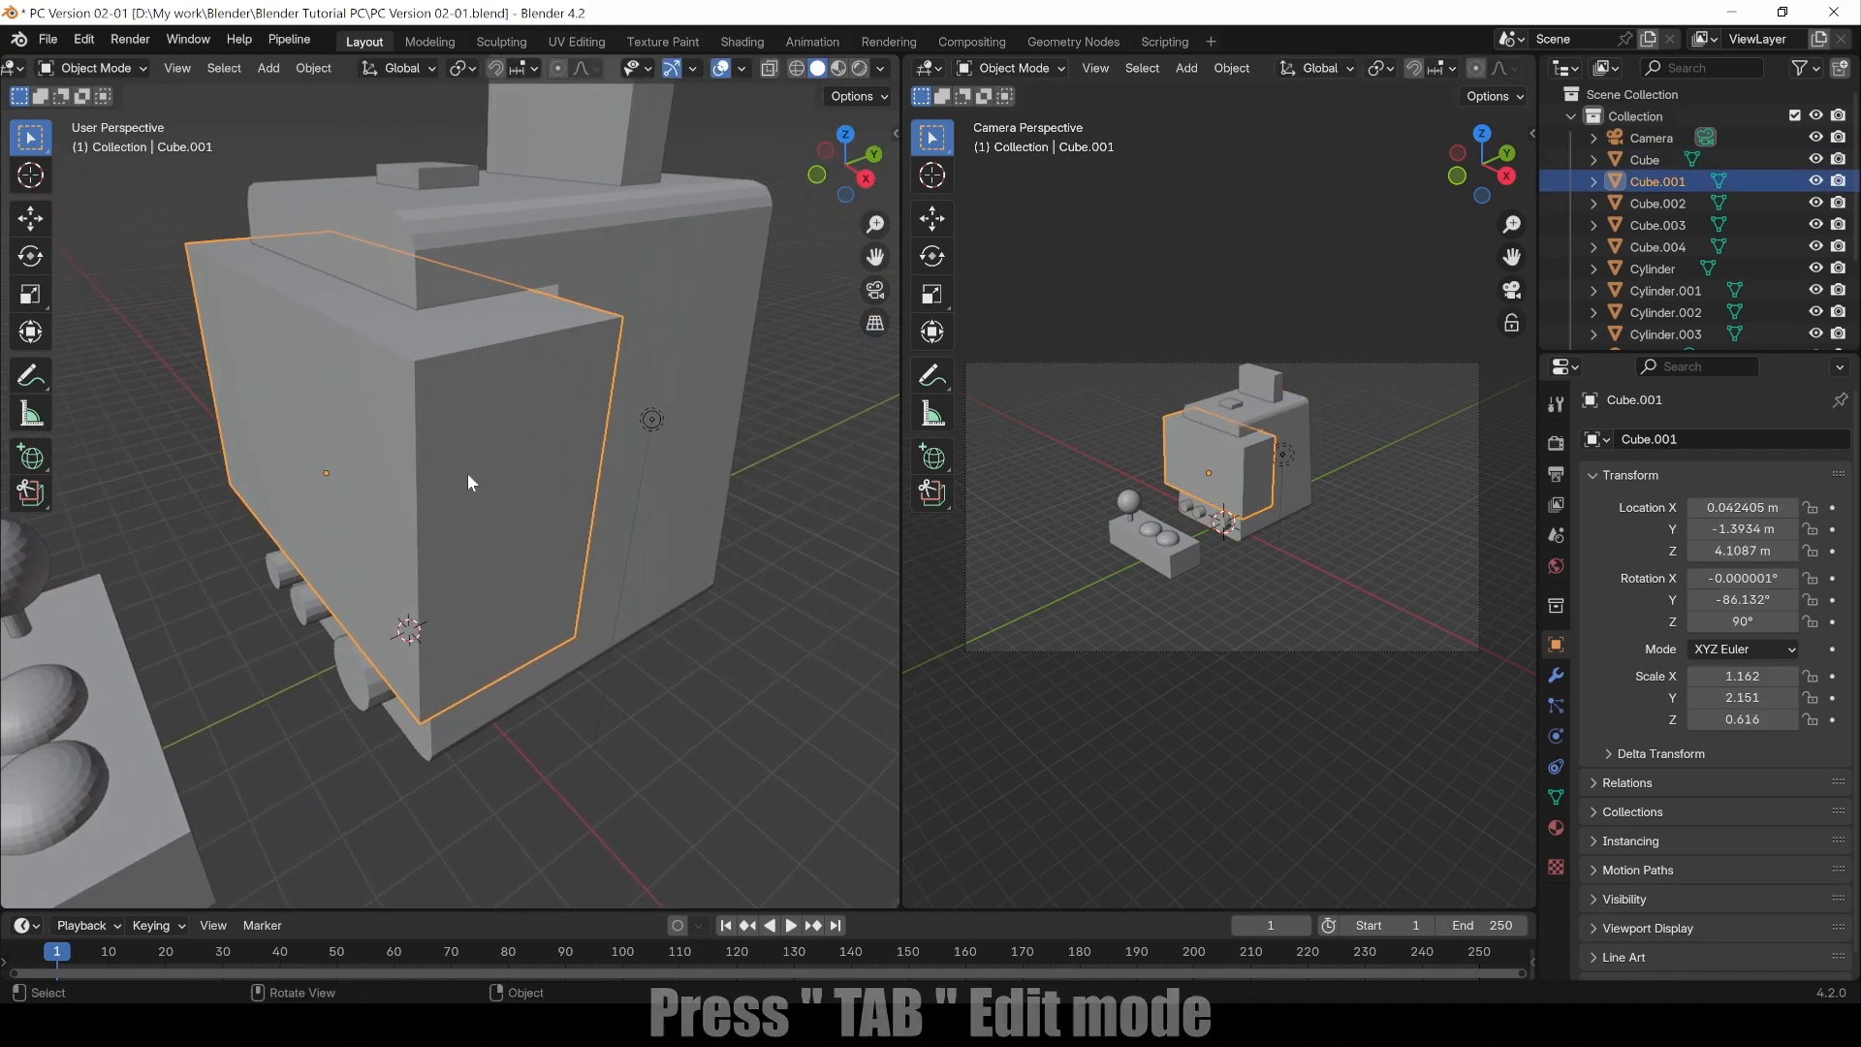
{"action": "key", "text": "Tab"}
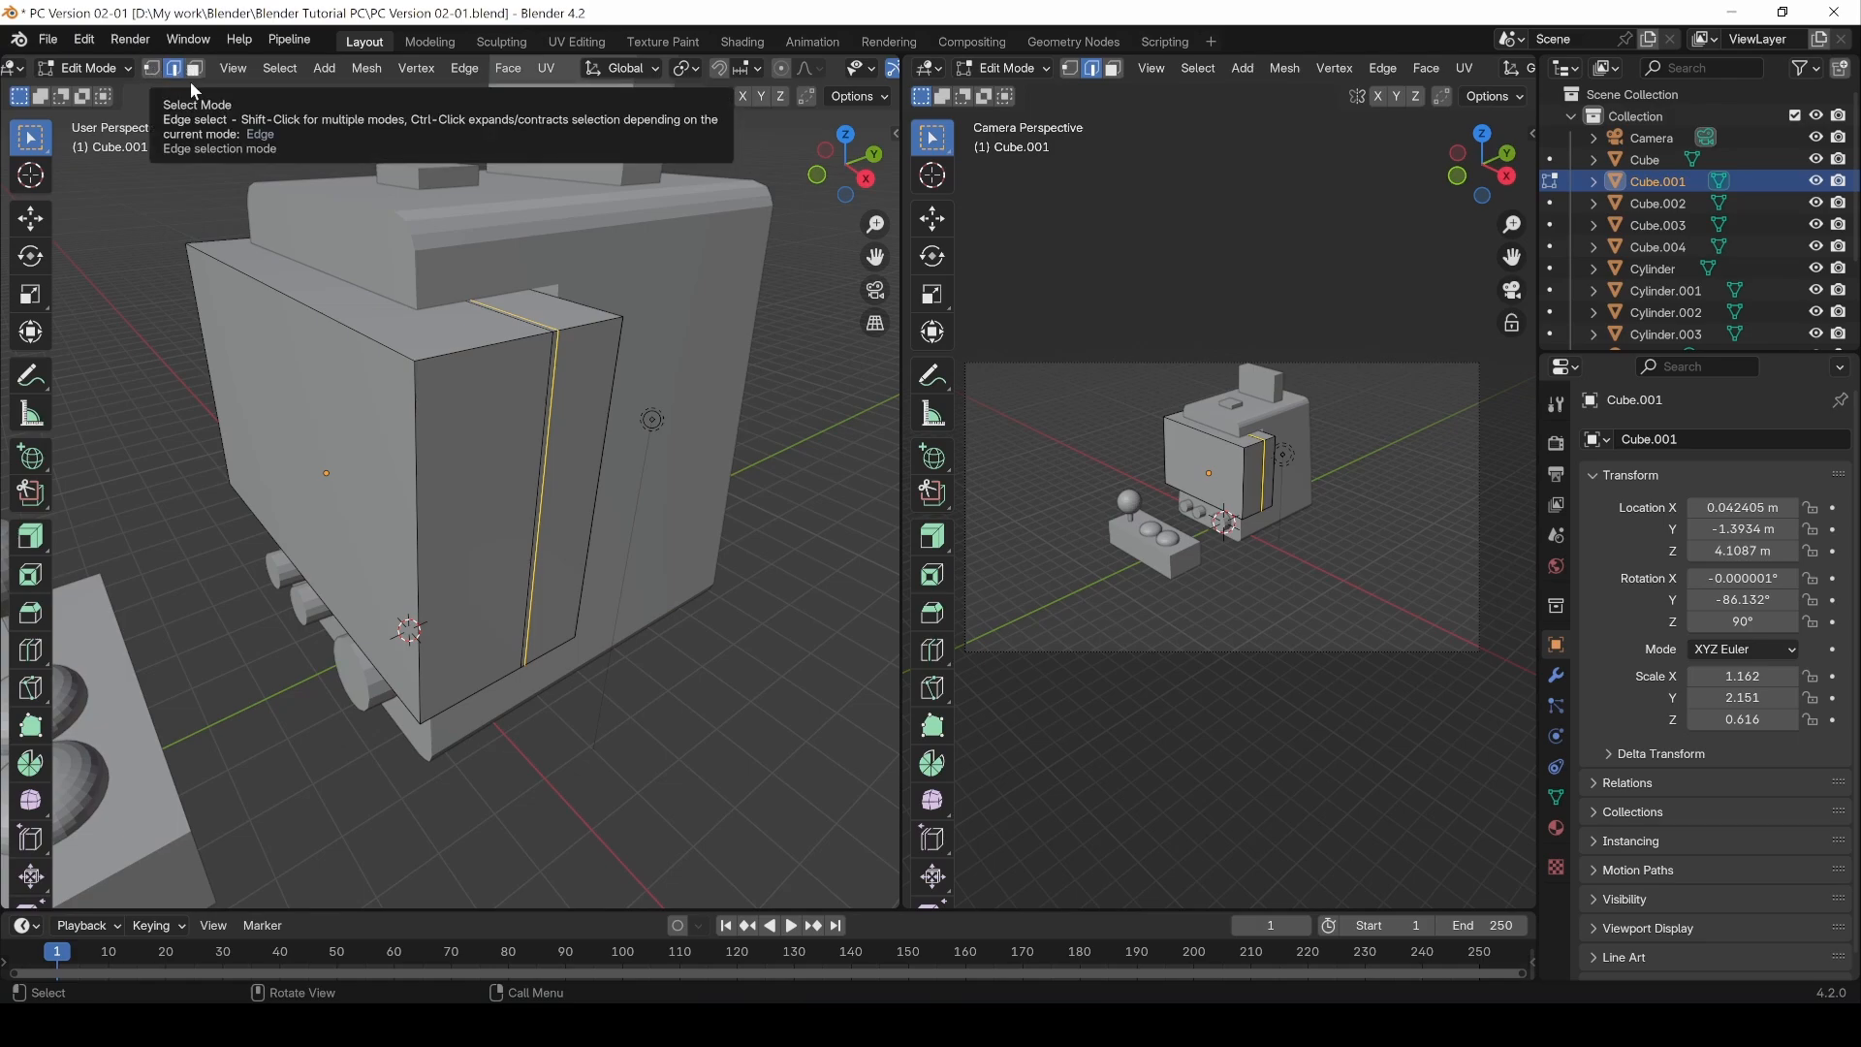
Step: Select the front panel's top front edge and add its bottom front edge loop to the selection
{"action": "left_click", "coordinate": [453, 358]}
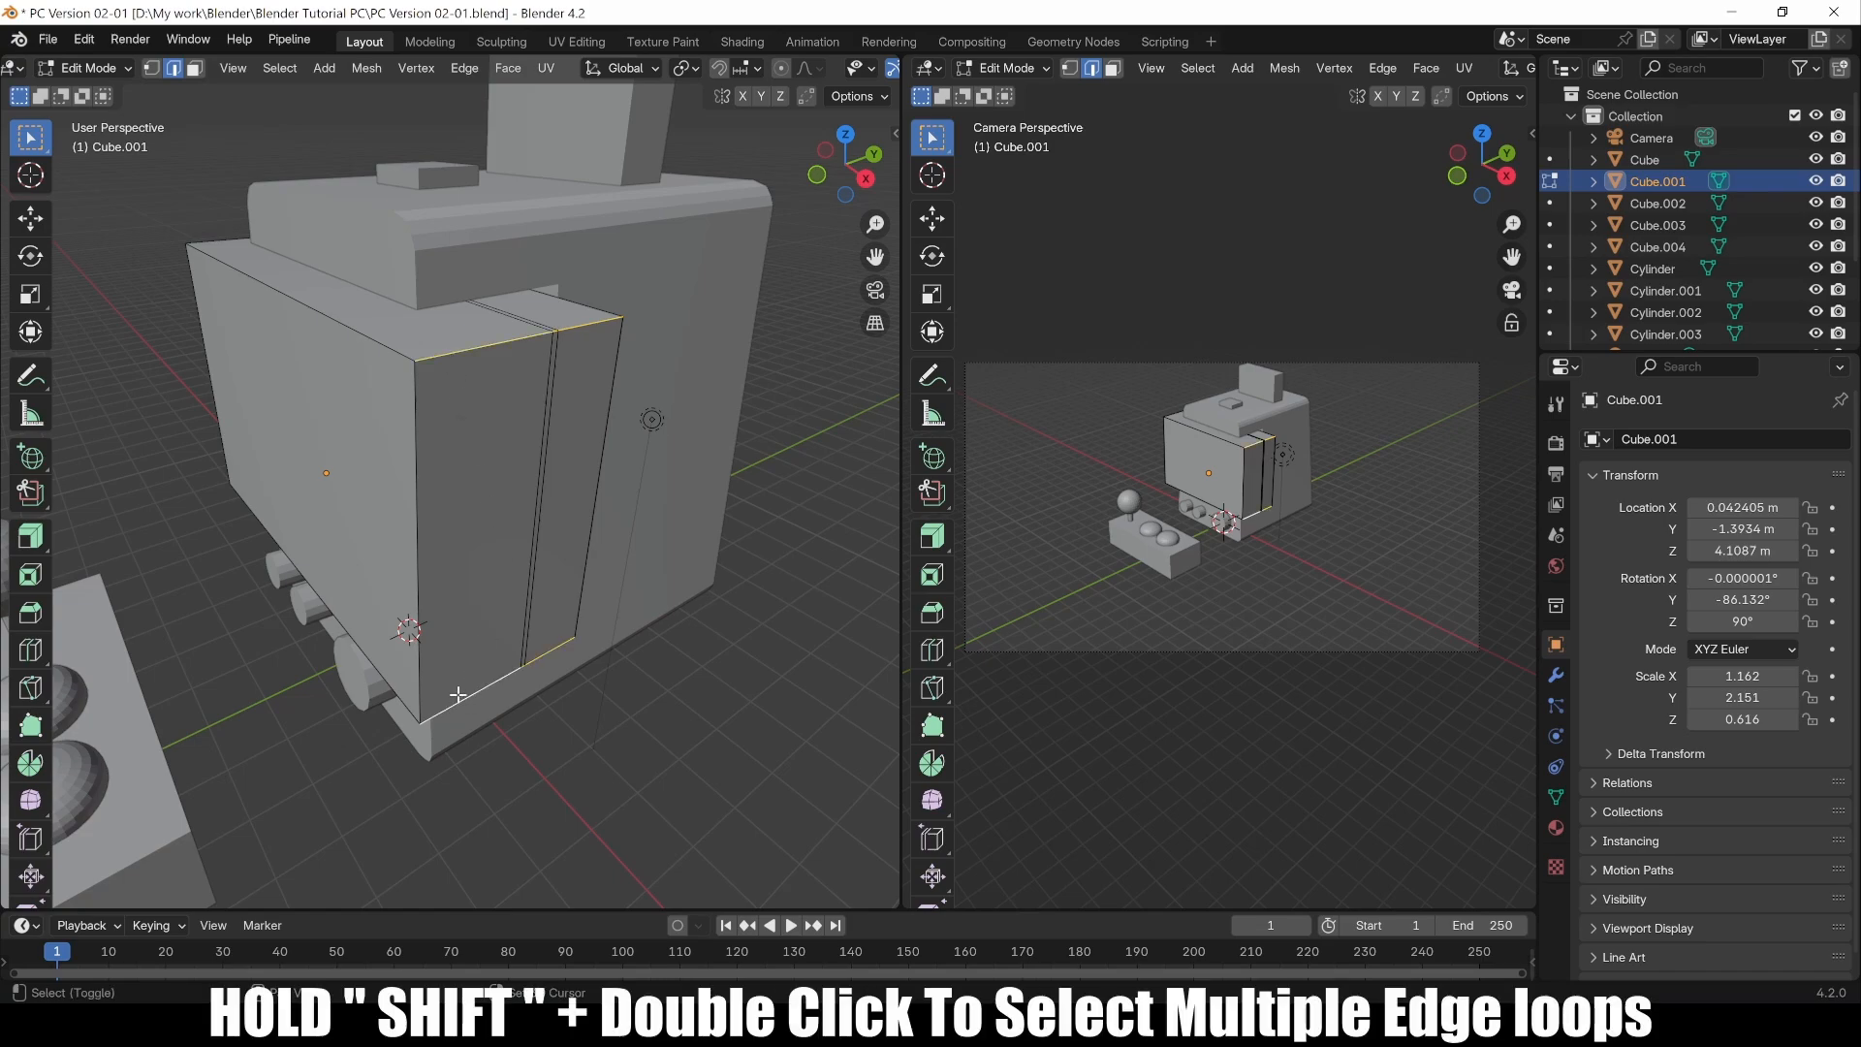
{"action": "middle_click_drag", "start_coordinate": [251, 674], "coordinate": [436, 698]}
{"action": "middle_click_drag", "start_coordinate": [290, 703], "coordinate": [552, 693]}
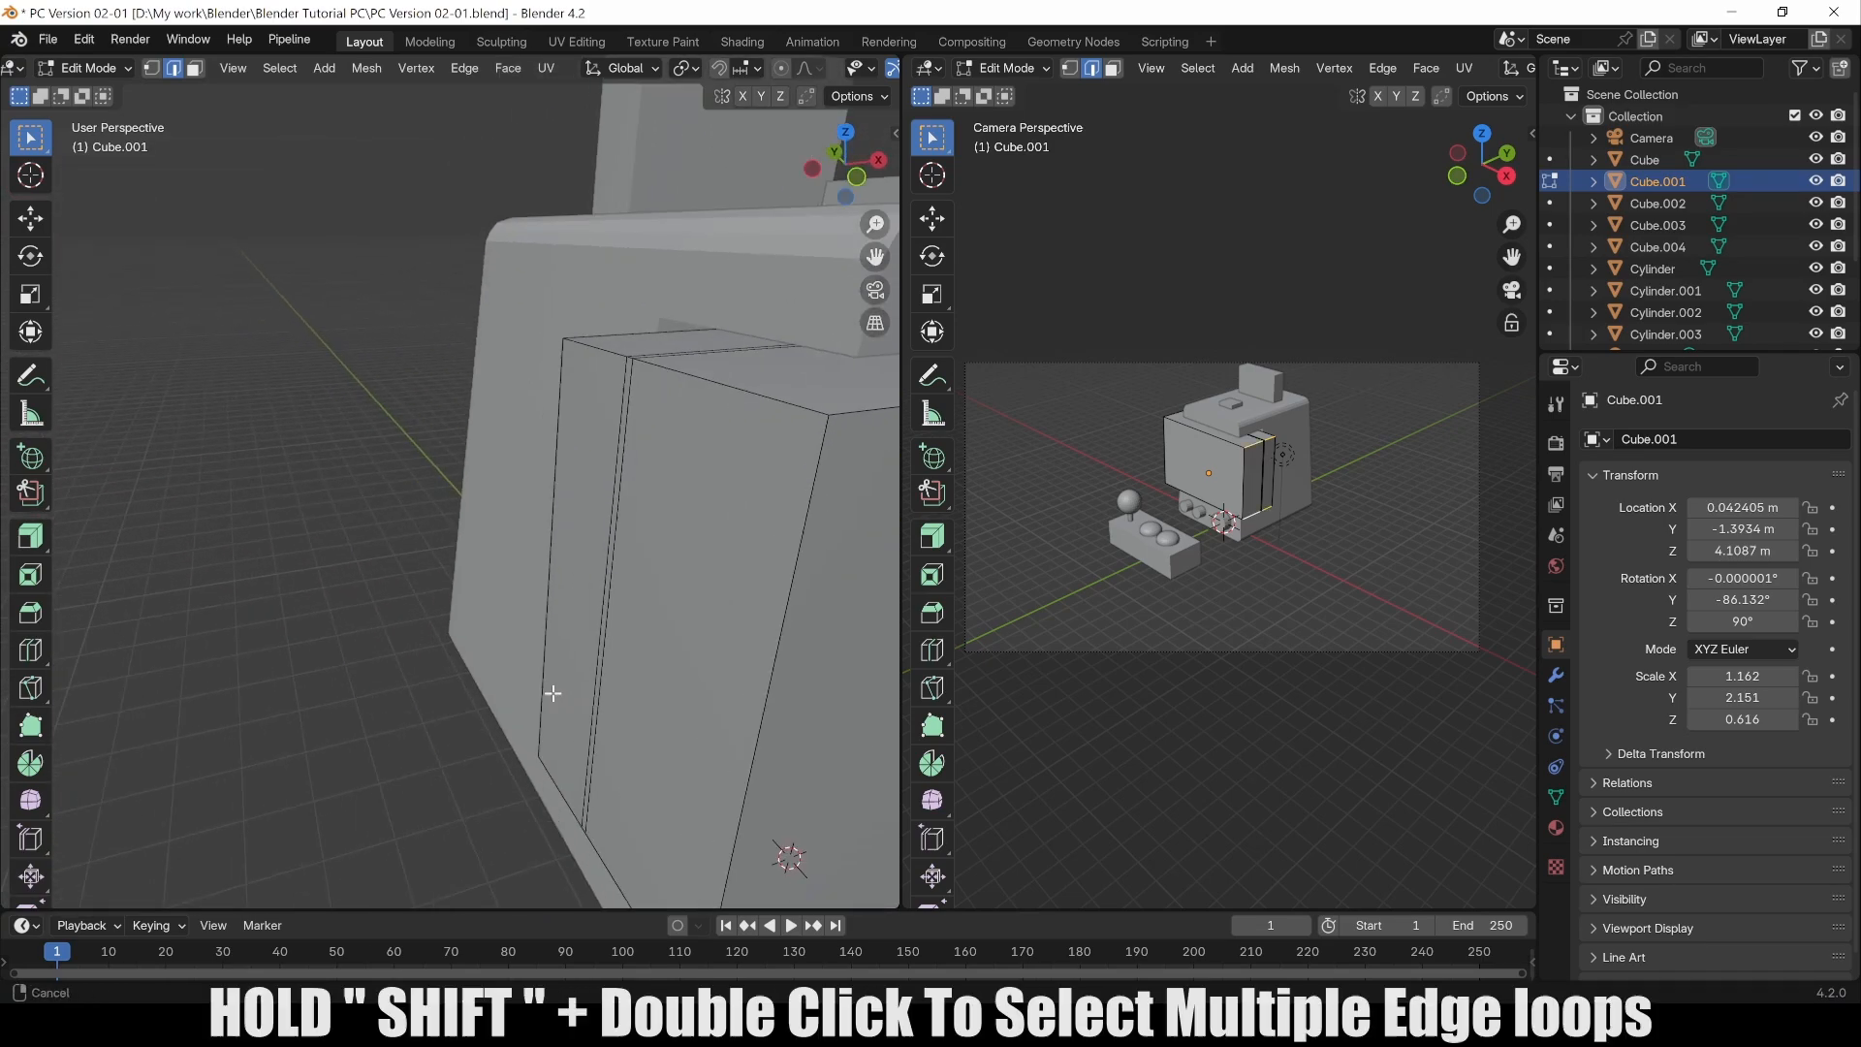
{"action": "middle_click_drag", "start_coordinate": [591, 787], "coordinate": [591, 689], "text": "shift"}
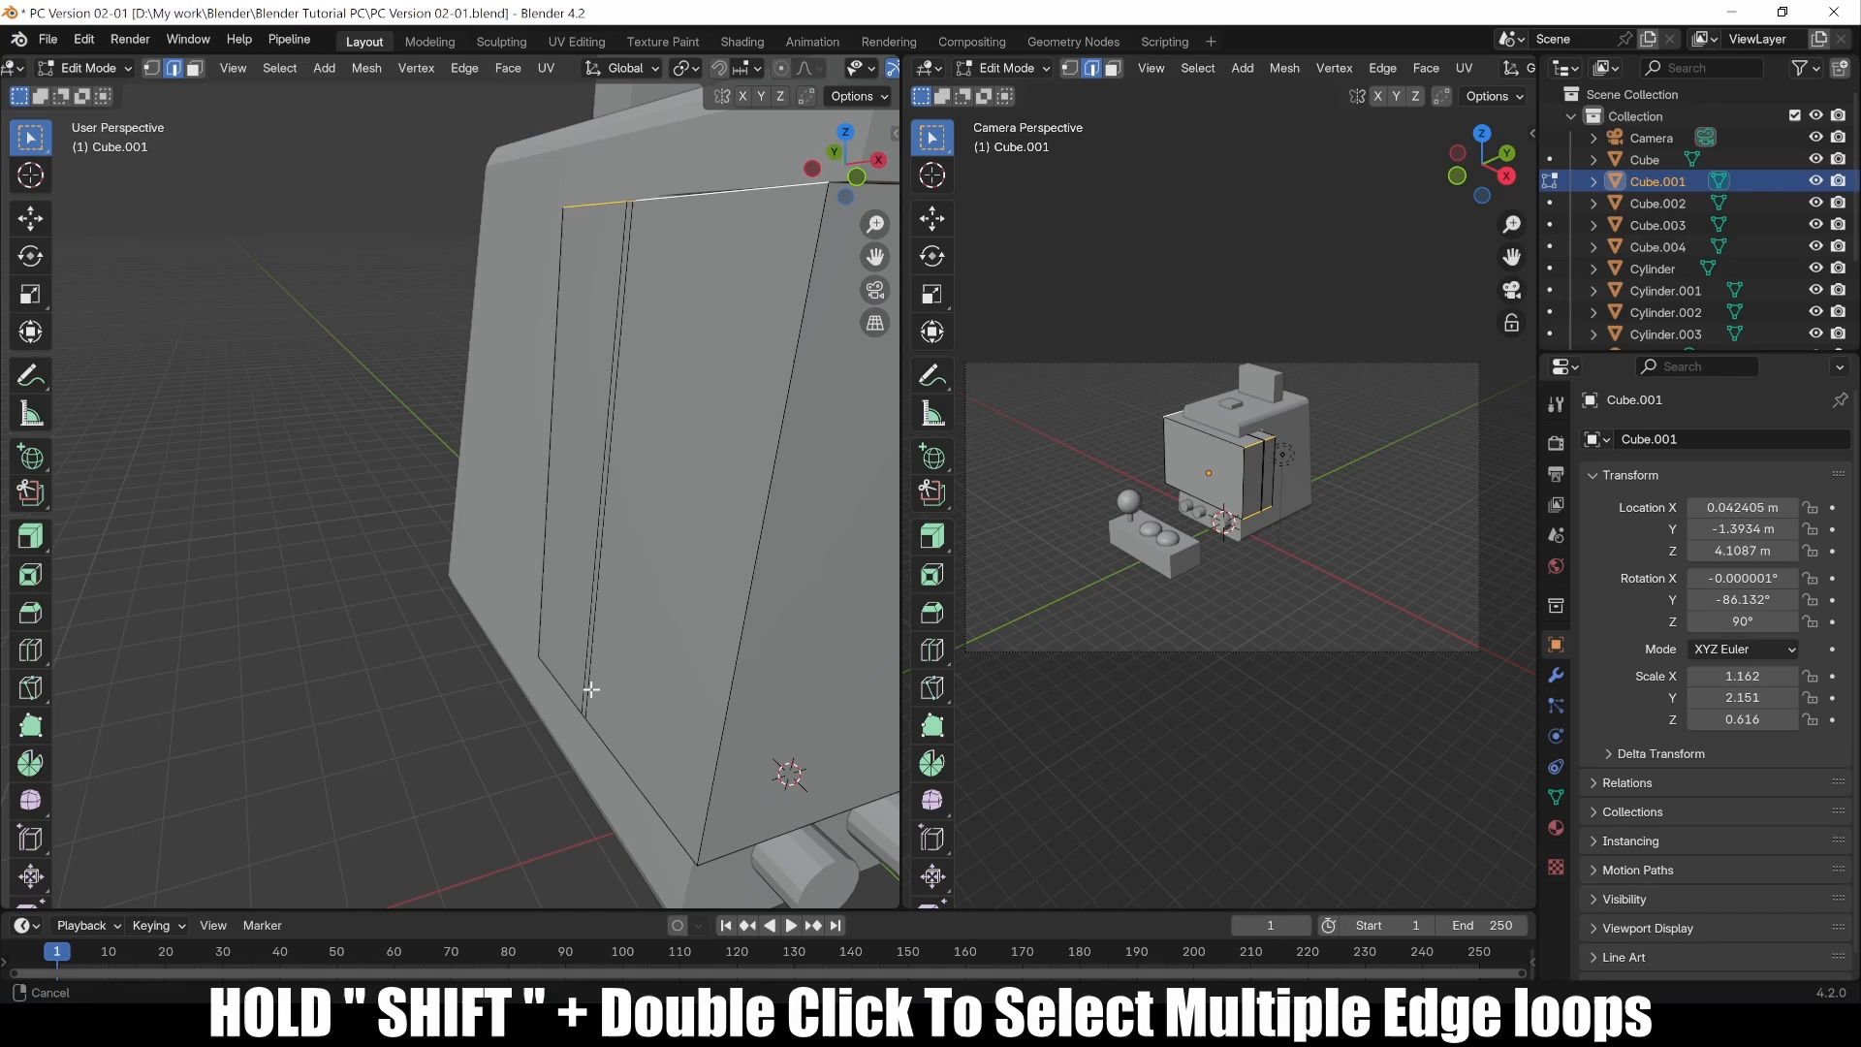
{"action": "double_click", "coordinate": [625, 770], "text": "shift"}
{"action": "middle_click_drag", "start_coordinate": [742, 763], "coordinate": [571, 786]}
{"action": "middle_click_drag", "start_coordinate": [694, 673], "coordinate": [569, 694]}
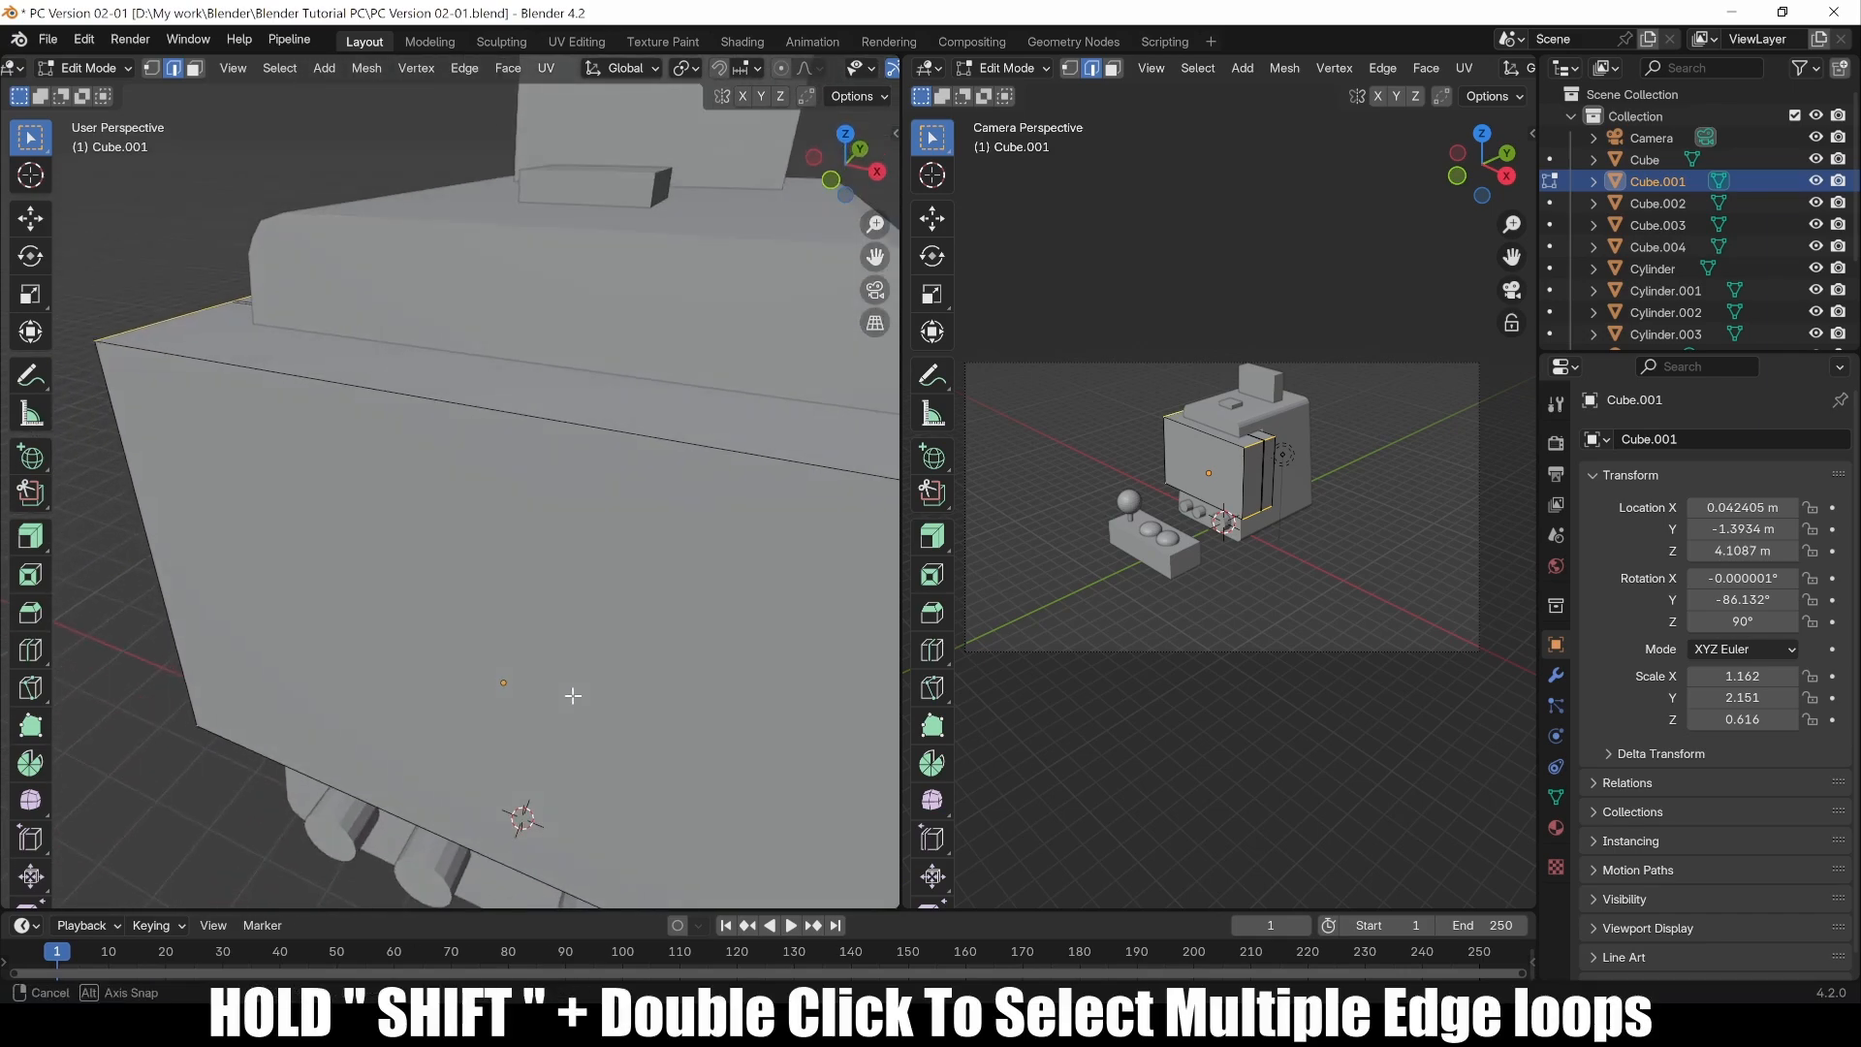
{"action": "scroll", "coordinate": [698, 737], "scroll_direction": "down", "scroll_amount": 2}
{"action": "middle_click_drag", "start_coordinate": [725, 727], "coordinate": [427, 640]}
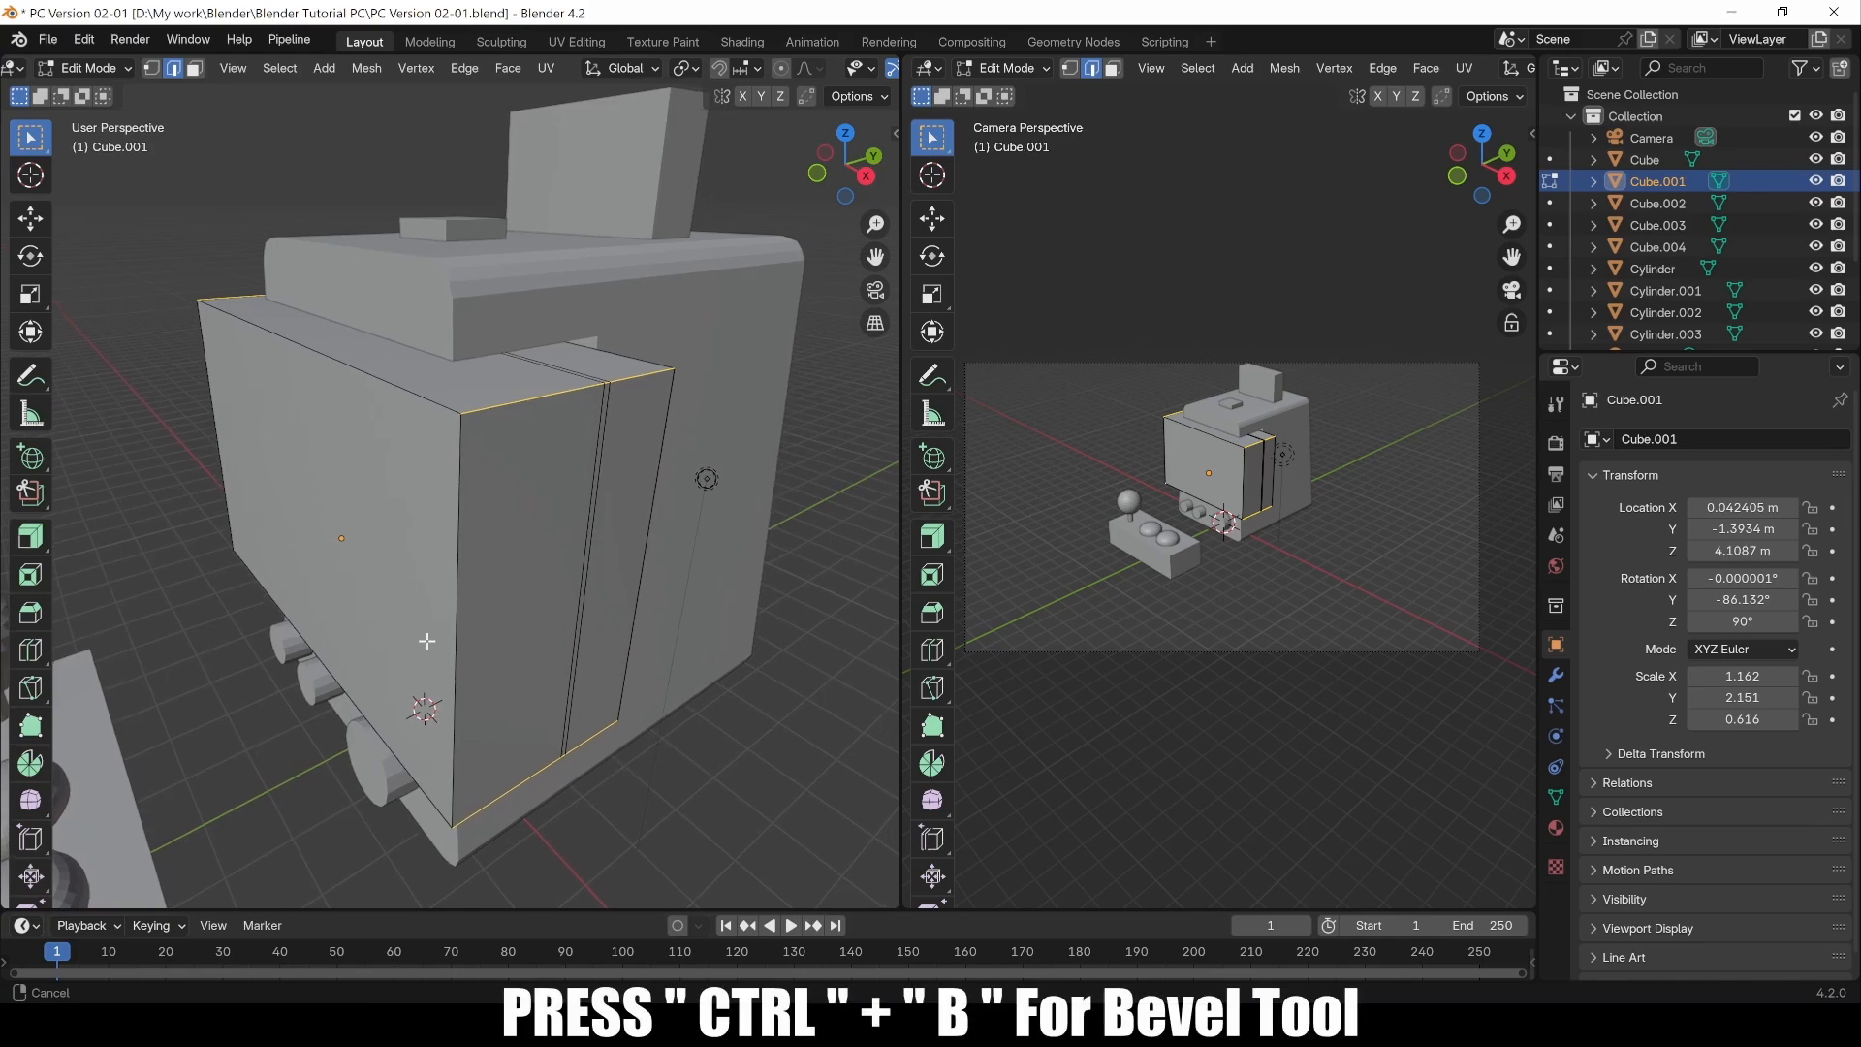
Step: Bevel the front panel's selected edges with an offset of 0.473 m and 4 segments
{"action": "key", "text": "ctrl+b"}
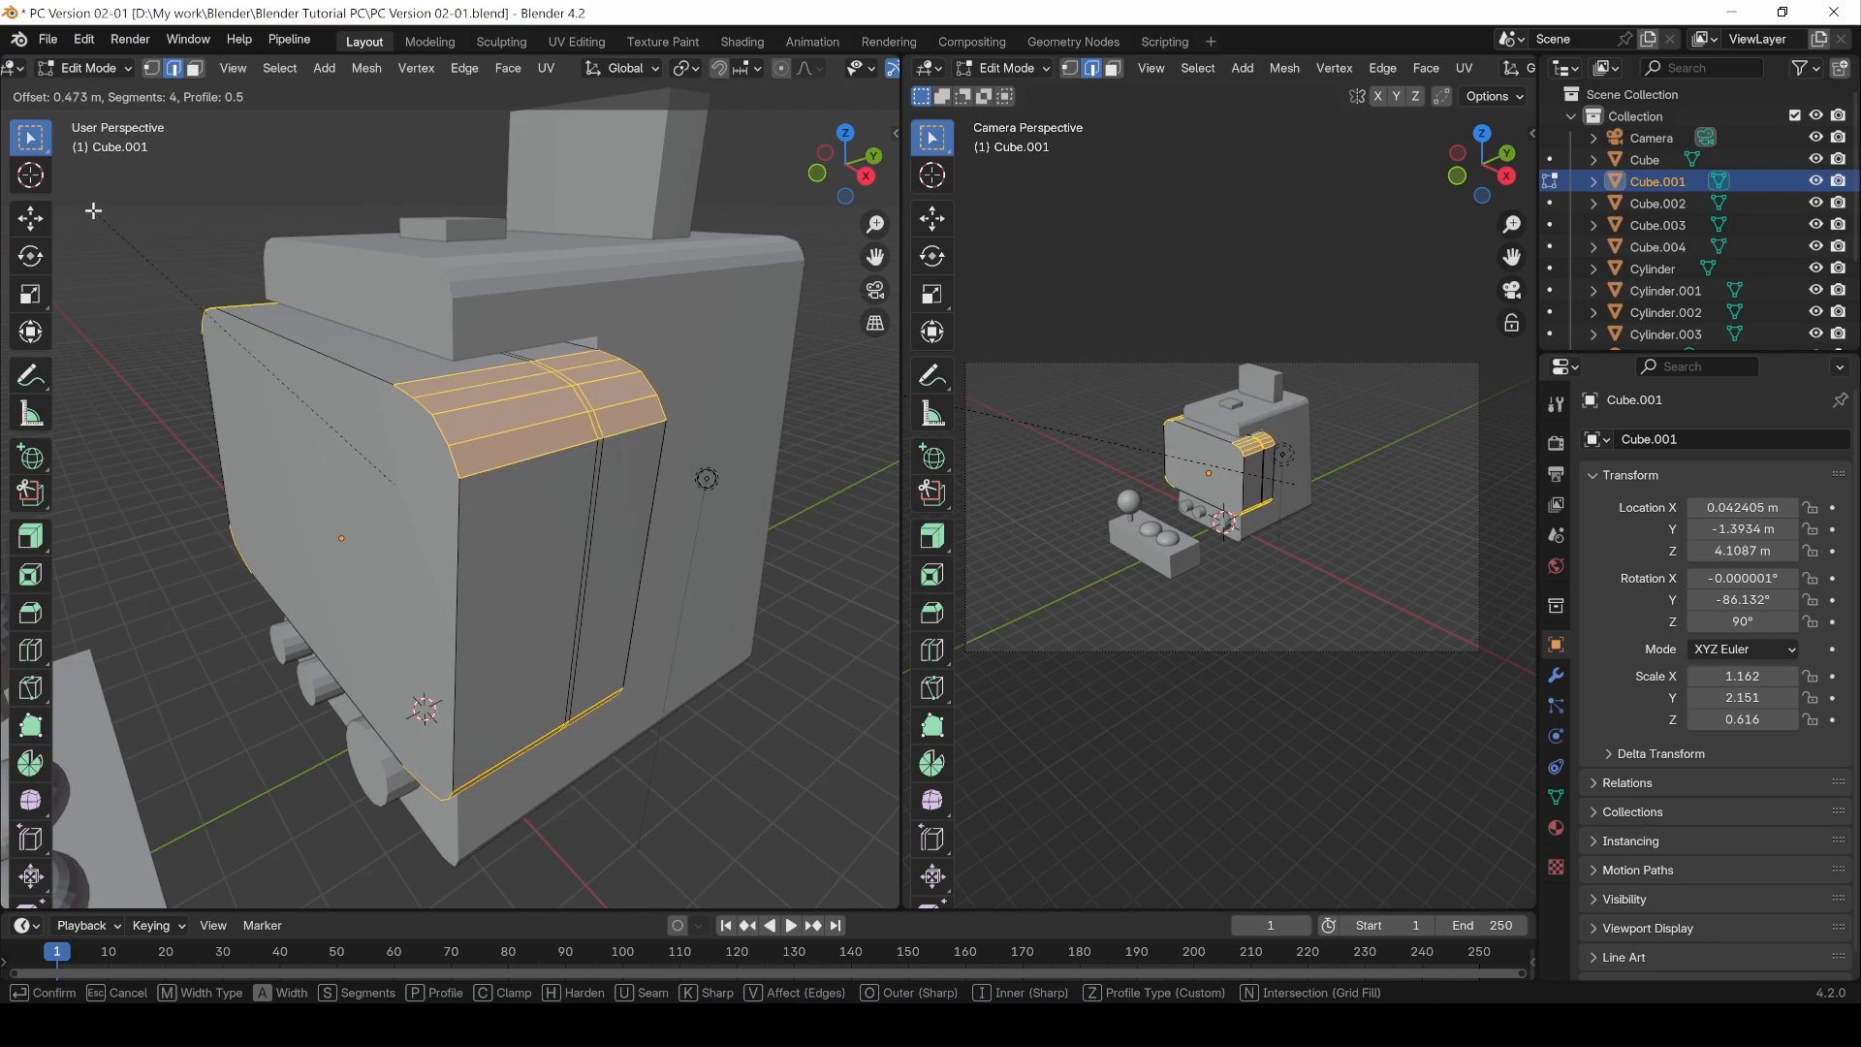
{"action": "left_click", "coordinate": [93, 210]}
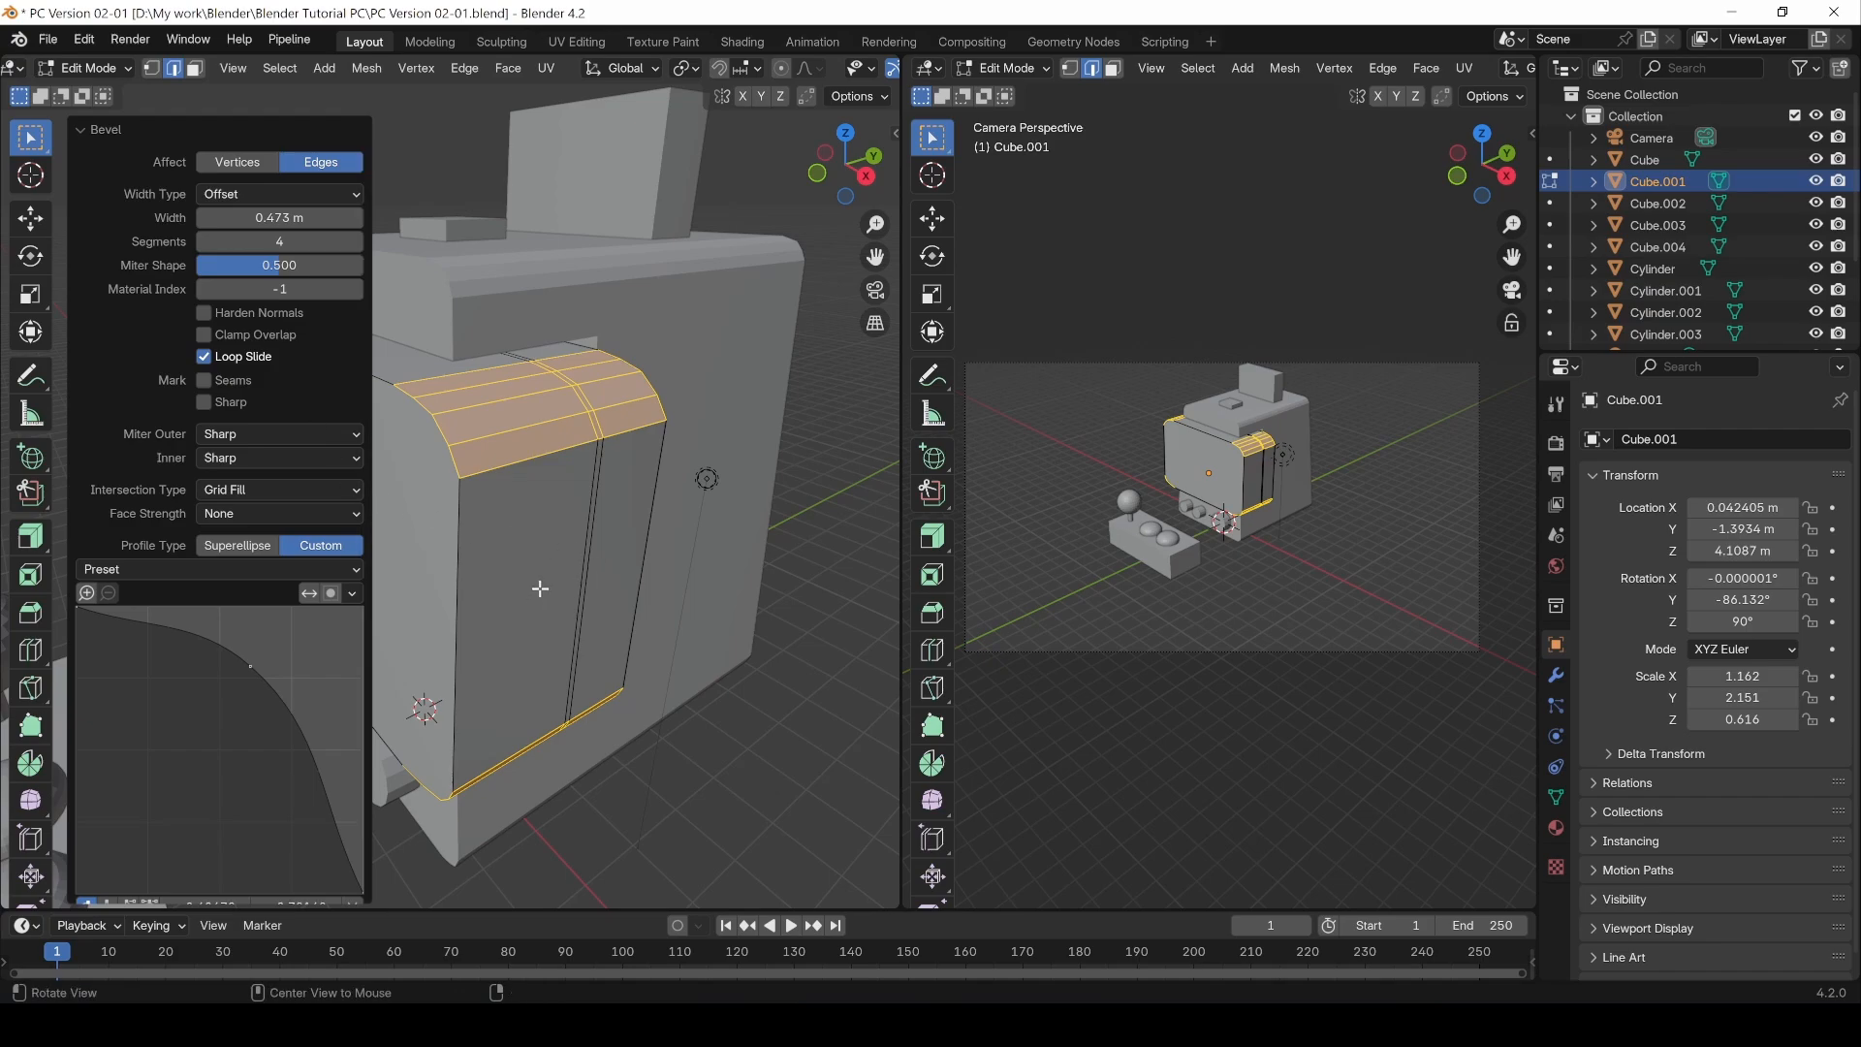
{"action": "middle_click_drag", "start_coordinate": [539, 588], "coordinate": [585, 614]}
{"action": "left_click", "coordinate": [607, 817]}
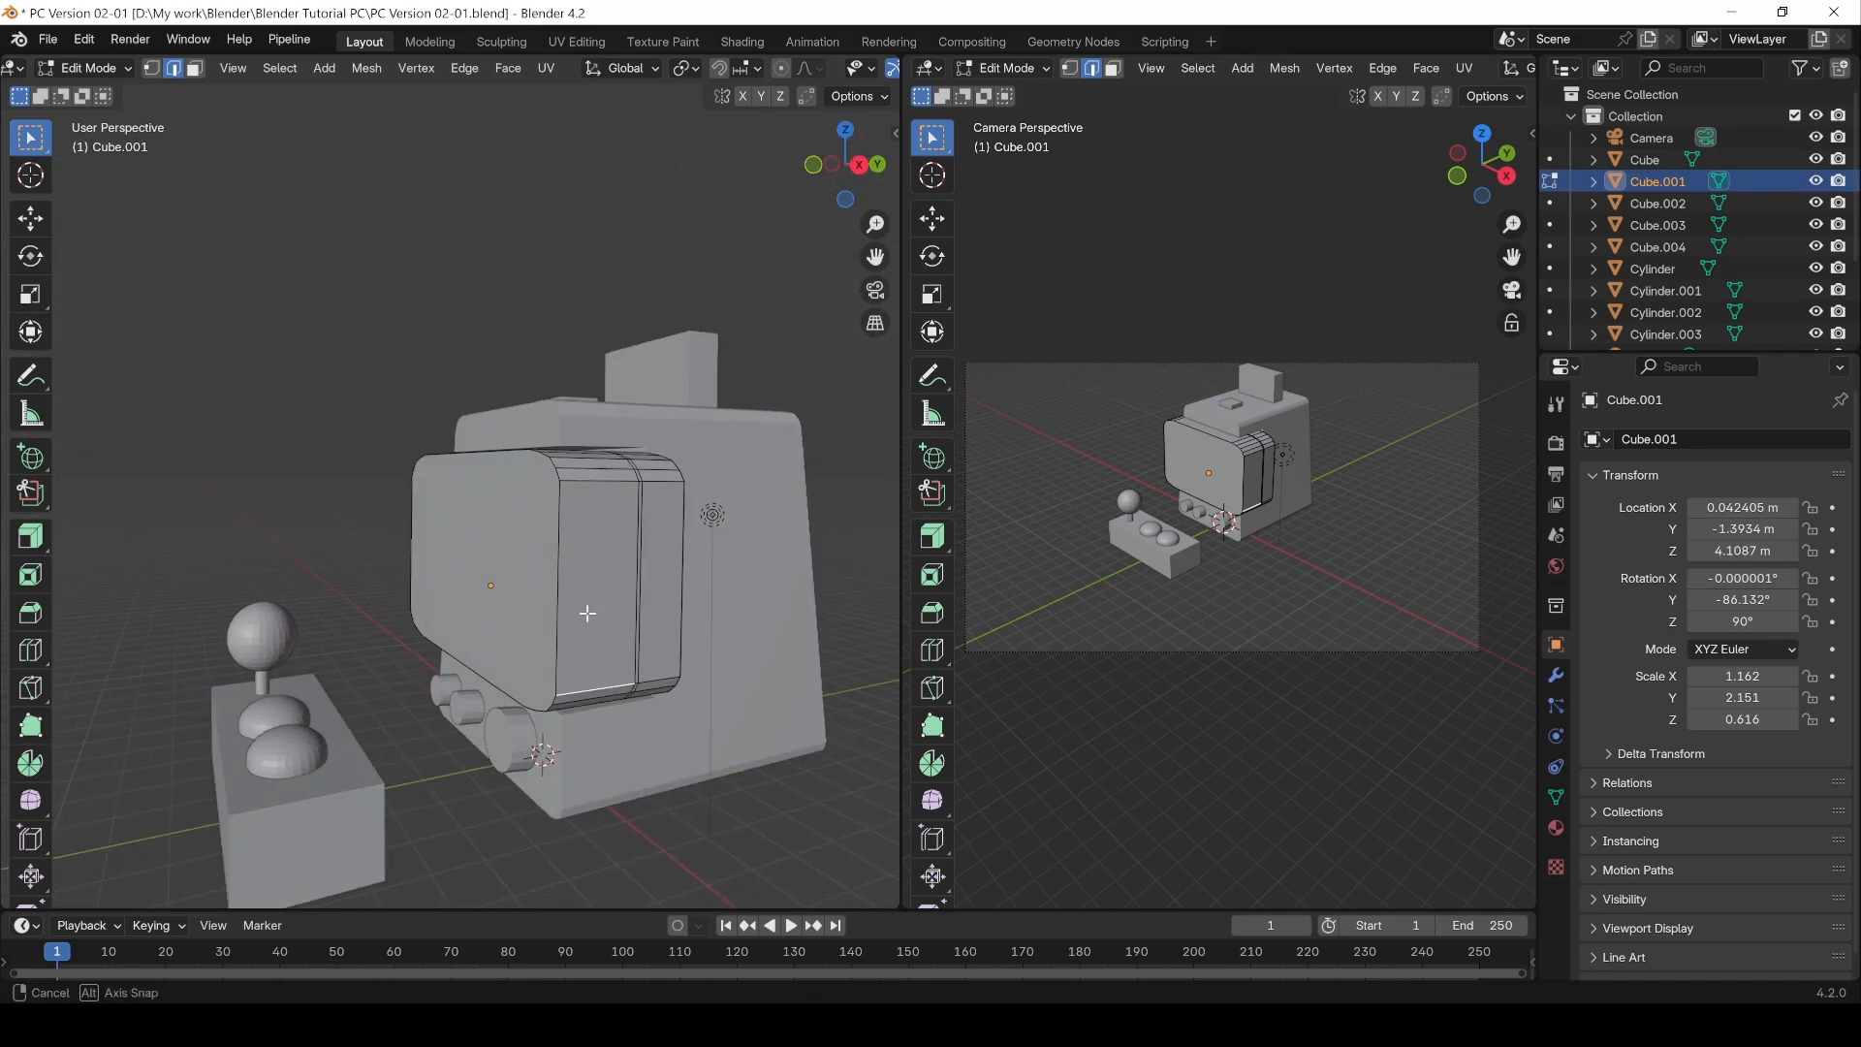
Step: Save the blend file
{"action": "left_click", "coordinate": [48, 40]}
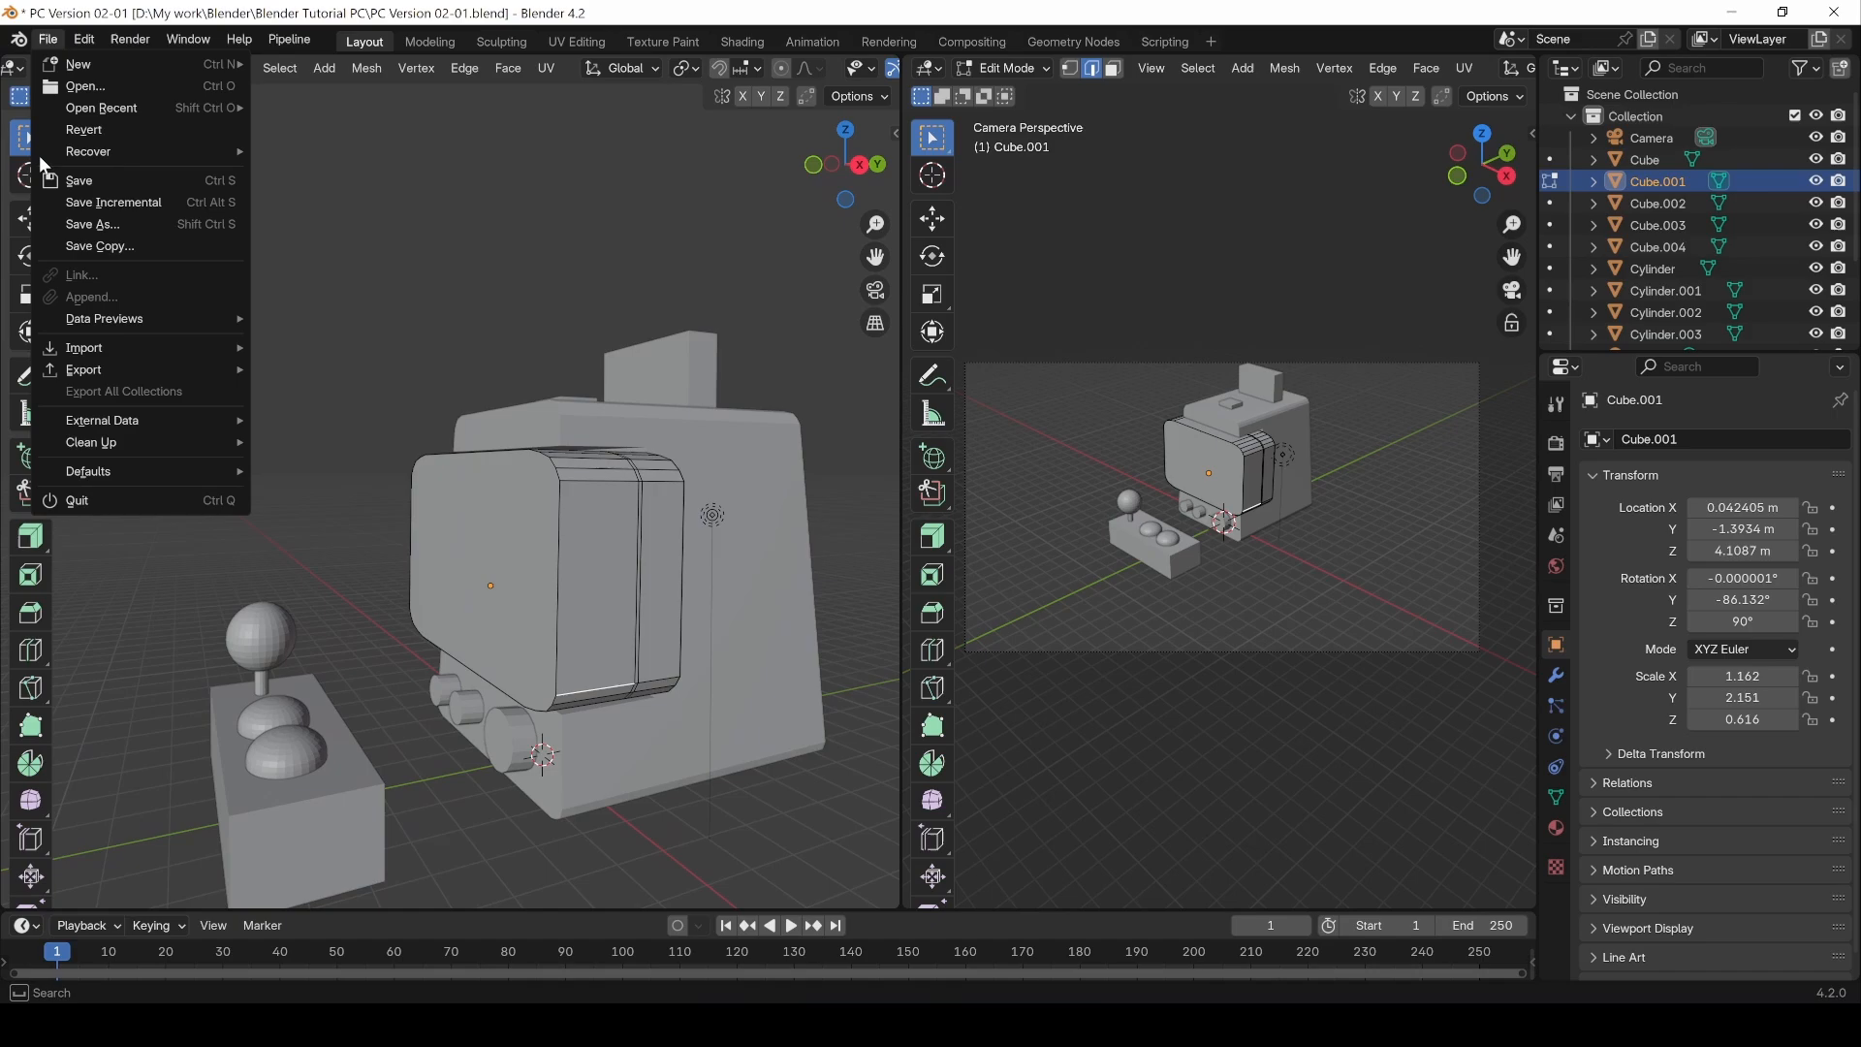
{"action": "left_click", "coordinate": [83, 183]}
Step: Select both Cube and Cube.001 and enter Edit Mode on them together
{"action": "middle_click_drag", "start_coordinate": [341, 532], "coordinate": [596, 654]}
{"action": "key", "text": "Tab"}
{"action": "left_click", "coordinate": [521, 325]}
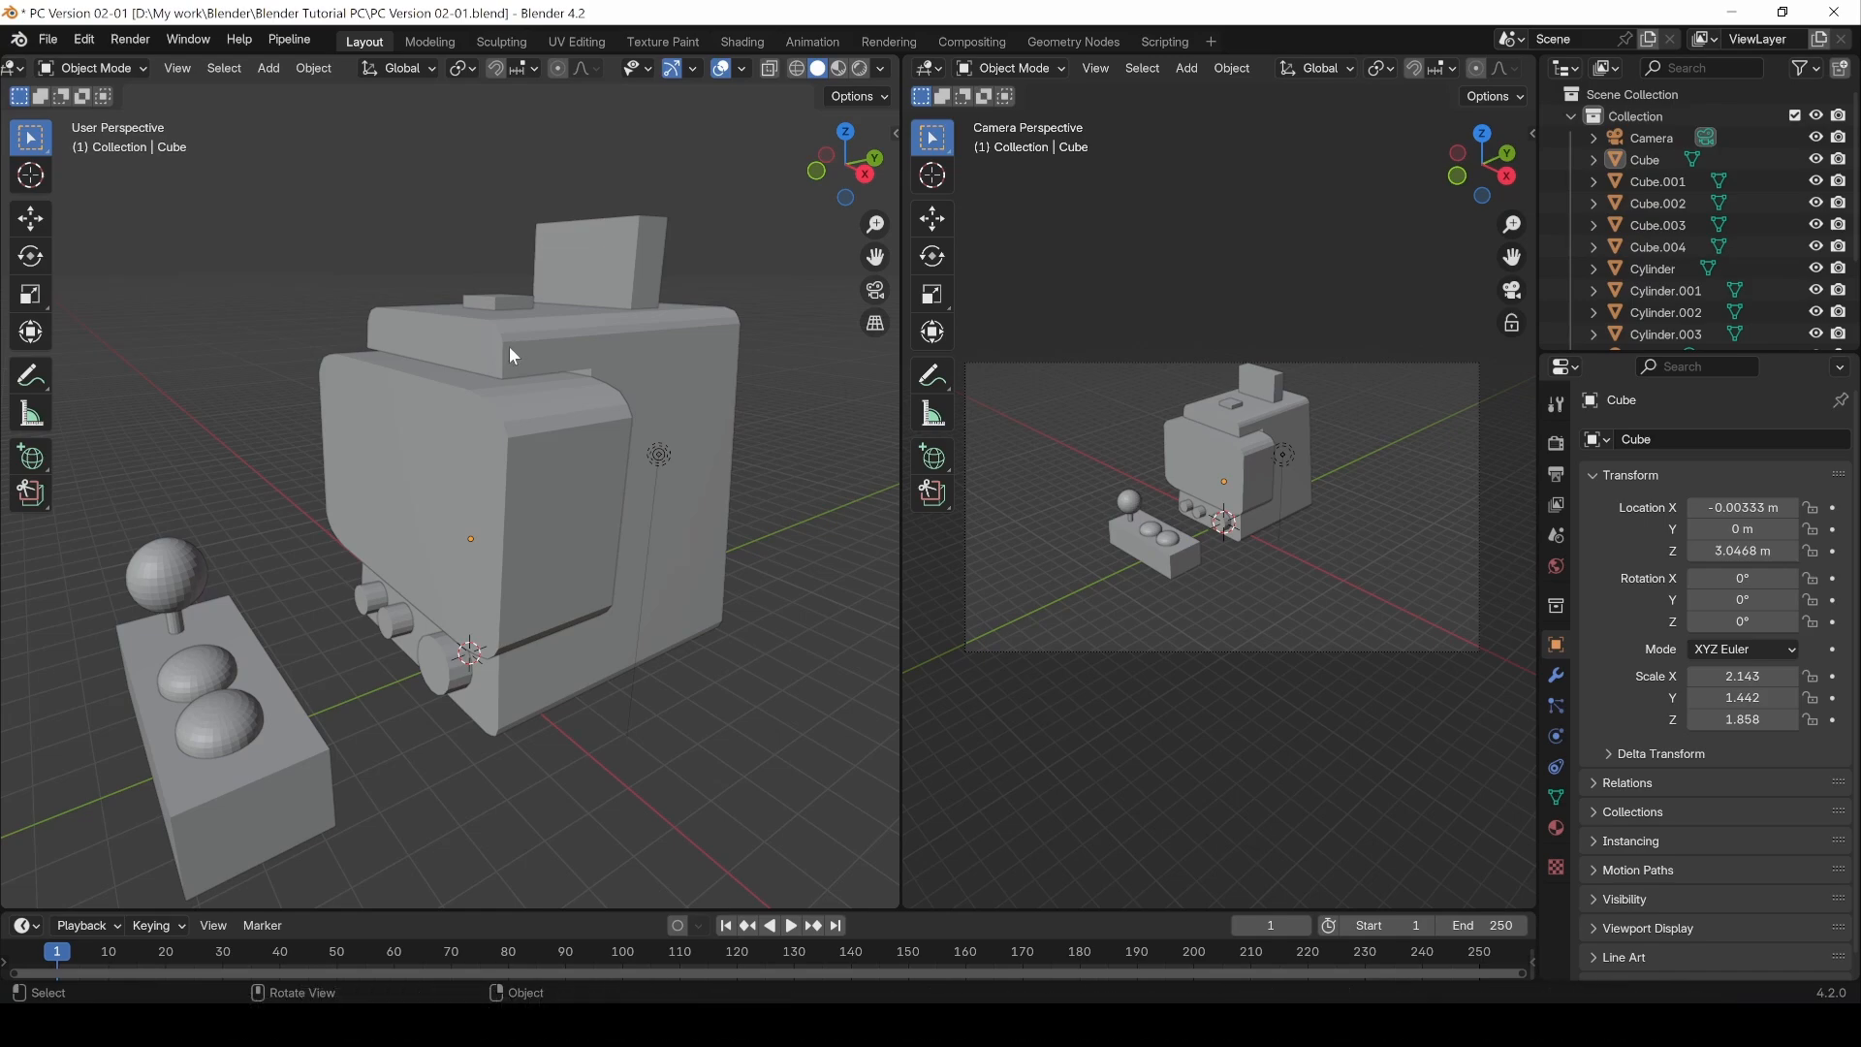
{"action": "left_click", "coordinate": [507, 357]}
{"action": "left_click", "coordinate": [533, 461], "text": "shift"}
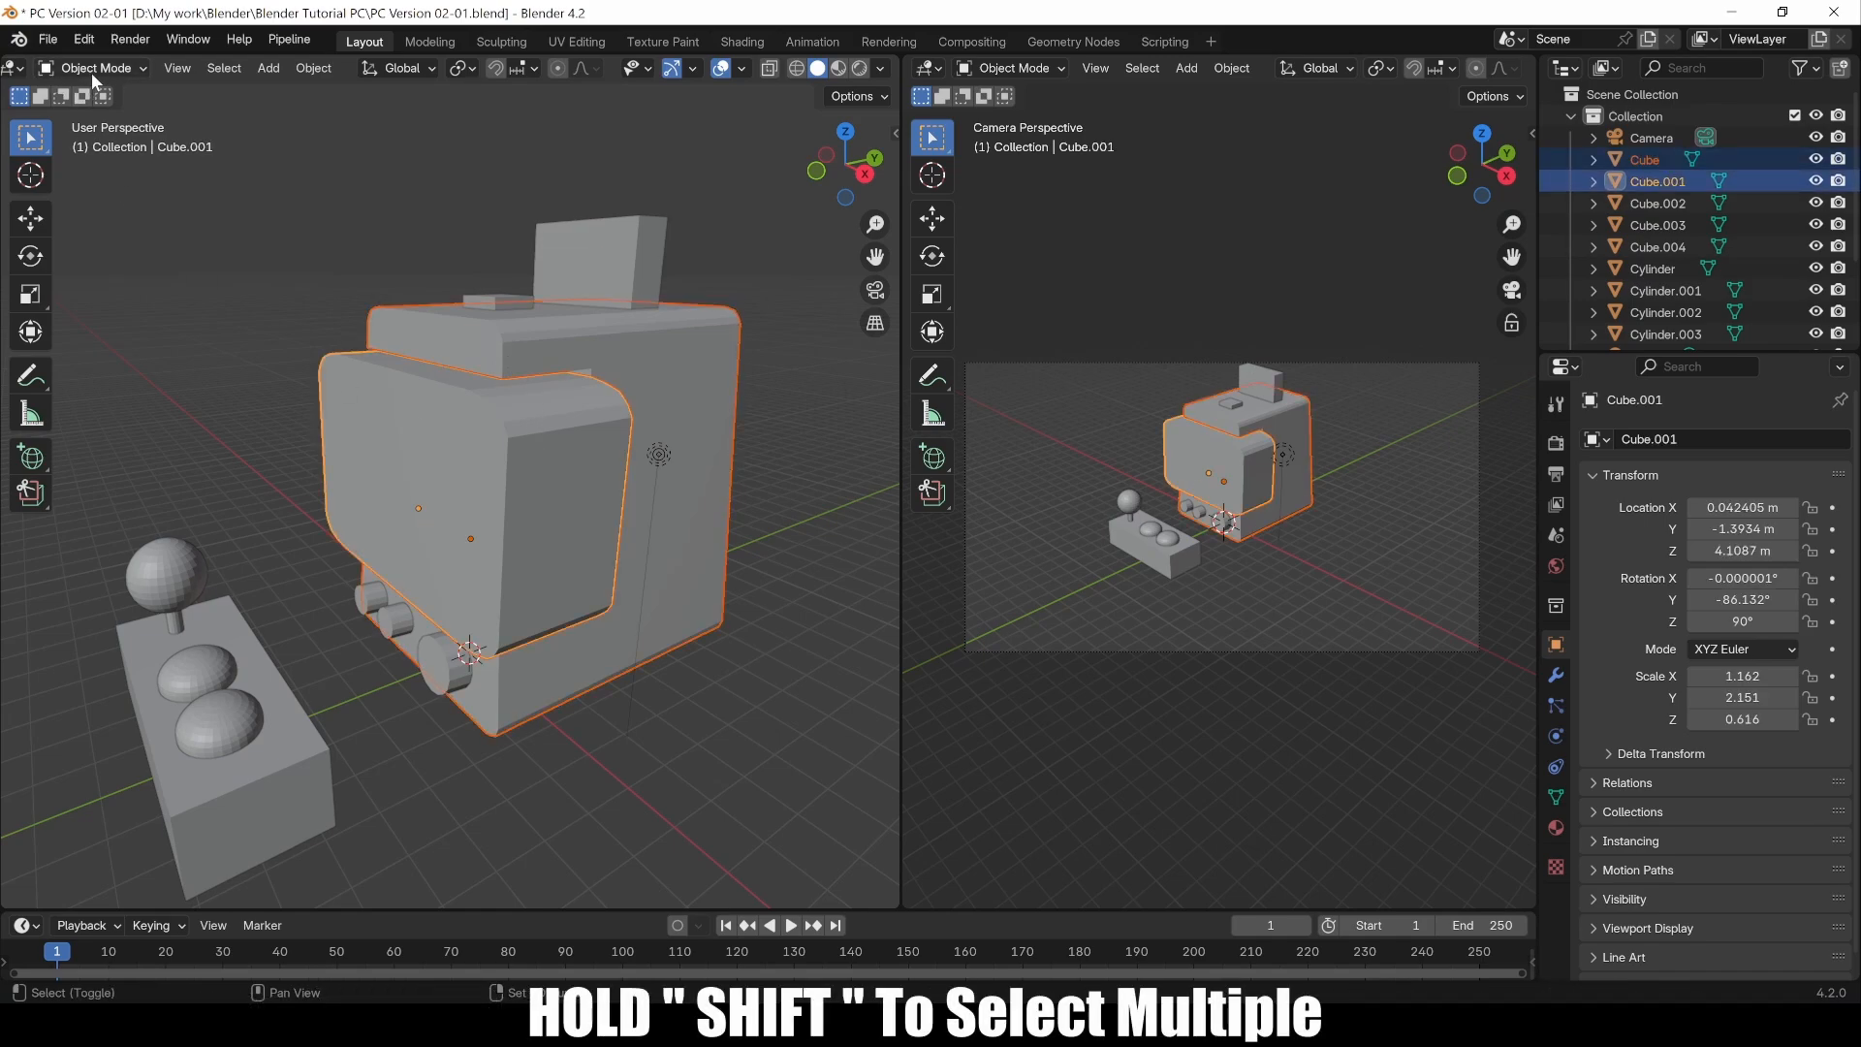
{"action": "left_click", "coordinate": [92, 73]}
{"action": "left_click", "coordinate": [97, 116]}
Step: Switch to face selection and select the vertical face loops running down the middle of both bodies
{"action": "middle_click_drag", "start_coordinate": [417, 426], "coordinate": [456, 411]}
{"action": "key", "text": "3"}
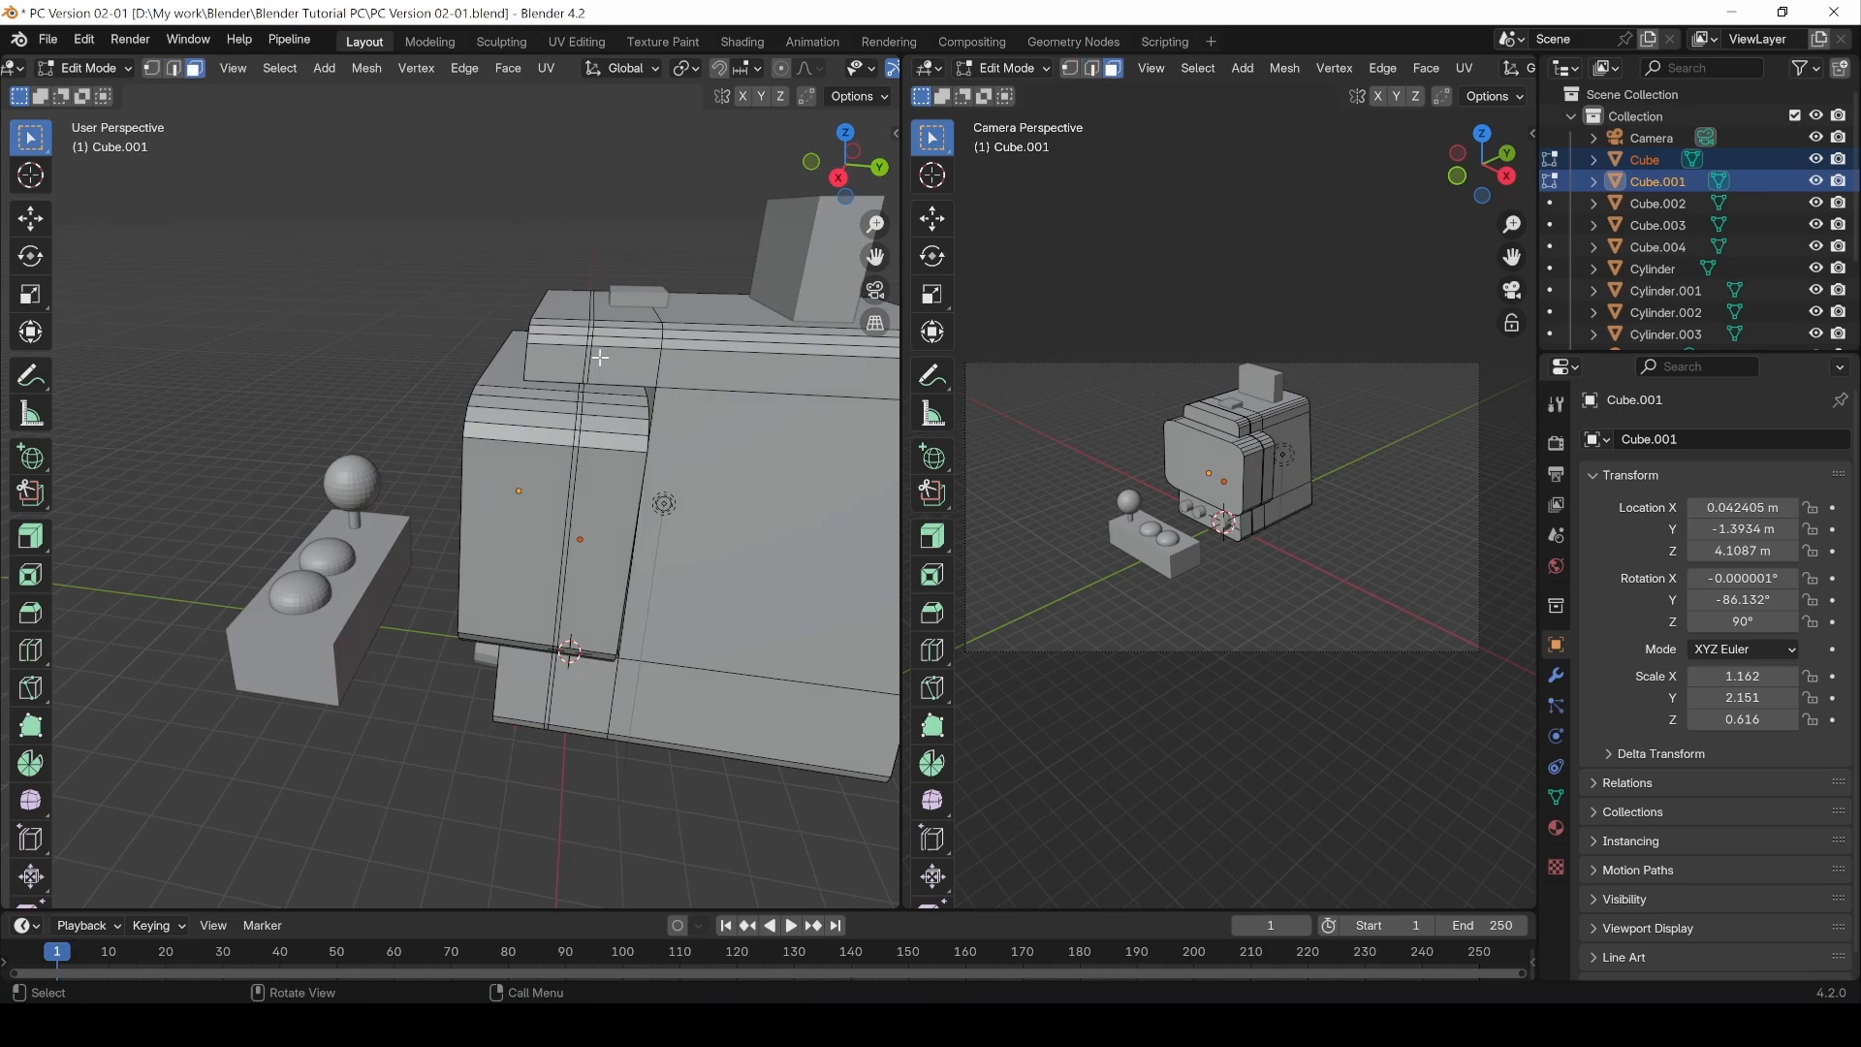
{"action": "middle_click_drag", "start_coordinate": [600, 358], "coordinate": [546, 454], "text": "shift"}
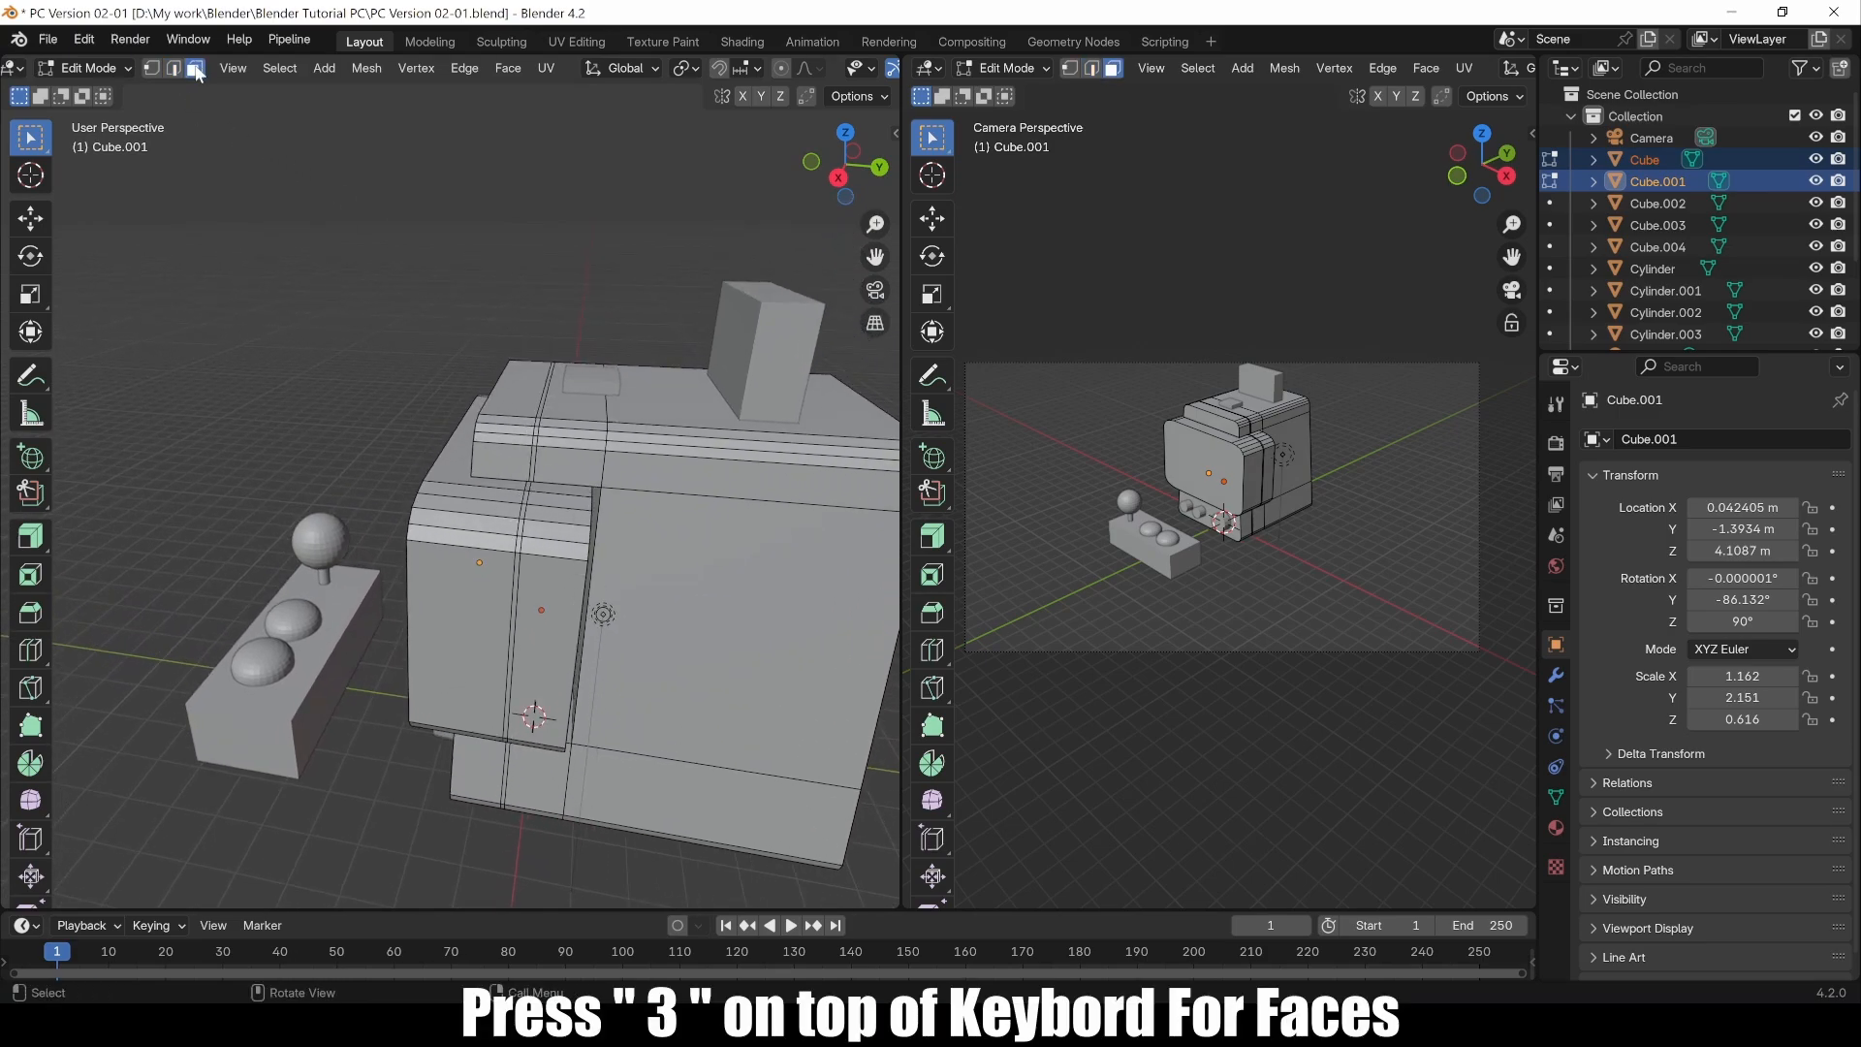
{"action": "scroll", "coordinate": [528, 498], "scroll_direction": "up", "scroll_amount": 6}
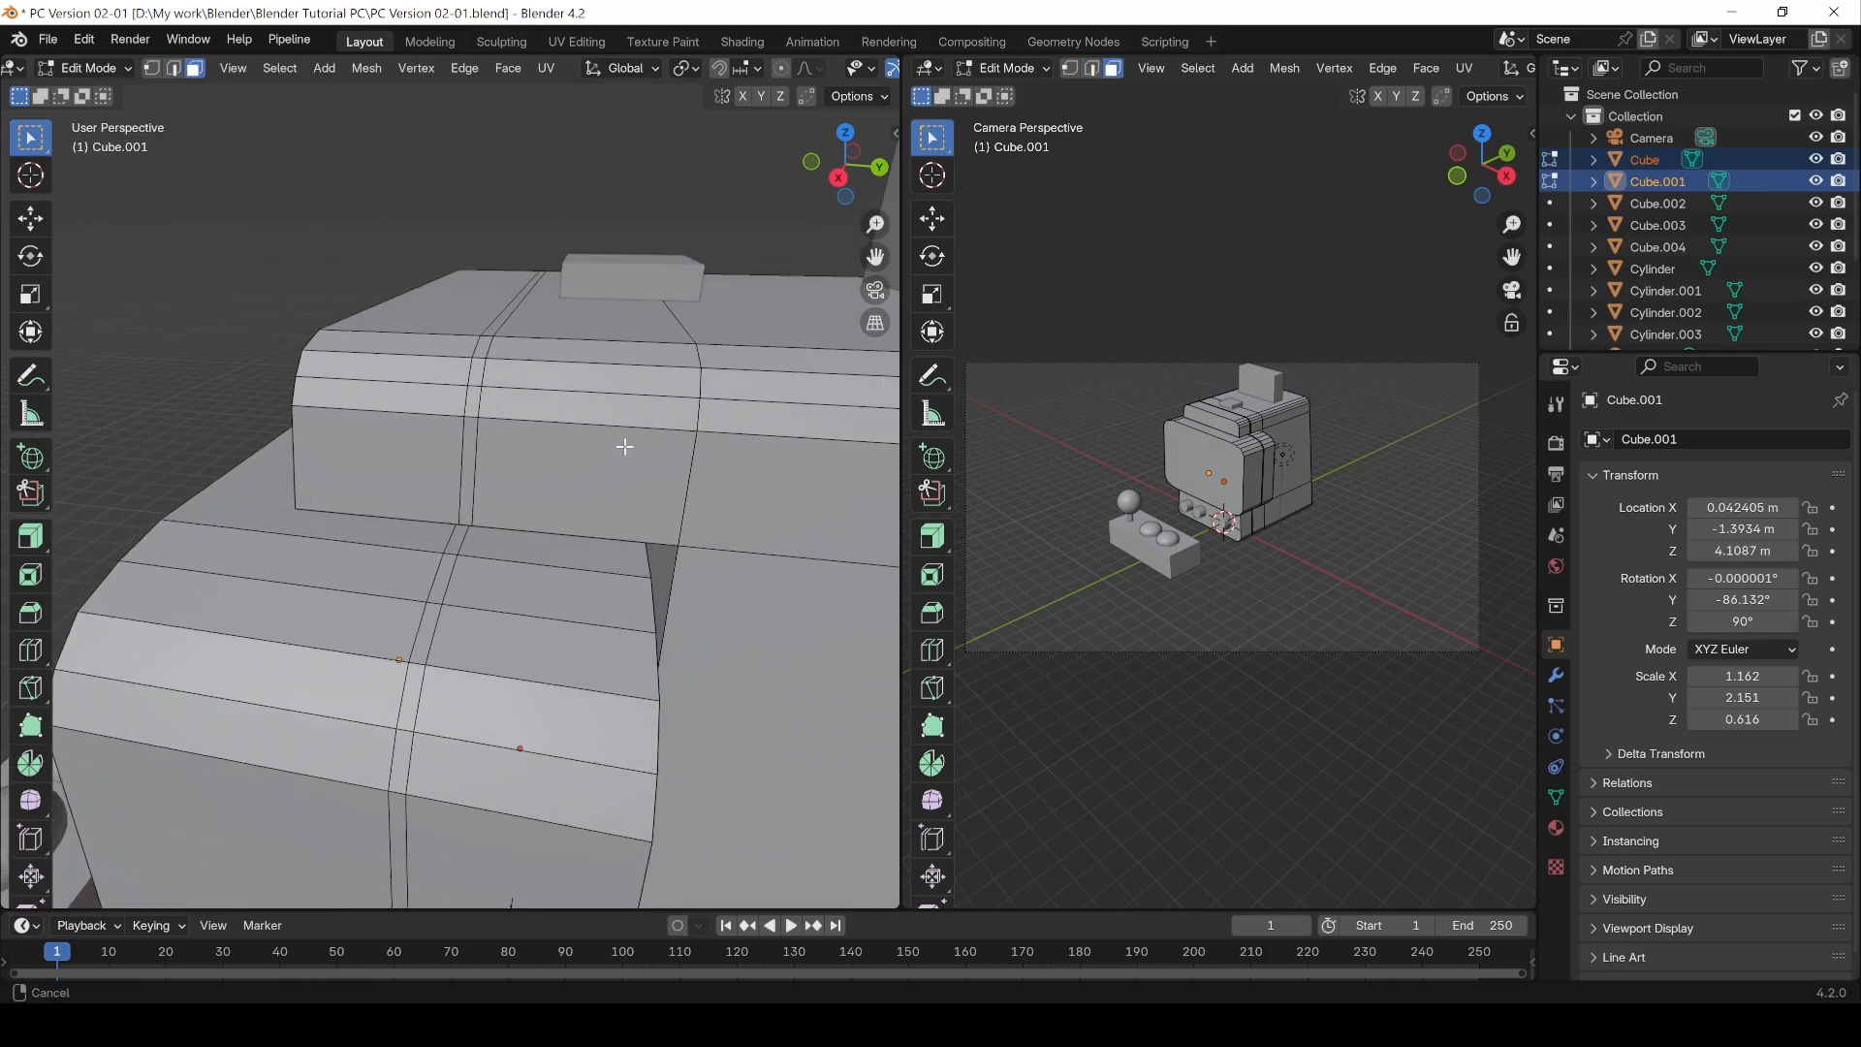
{"action": "double_click", "coordinate": [452, 428]}
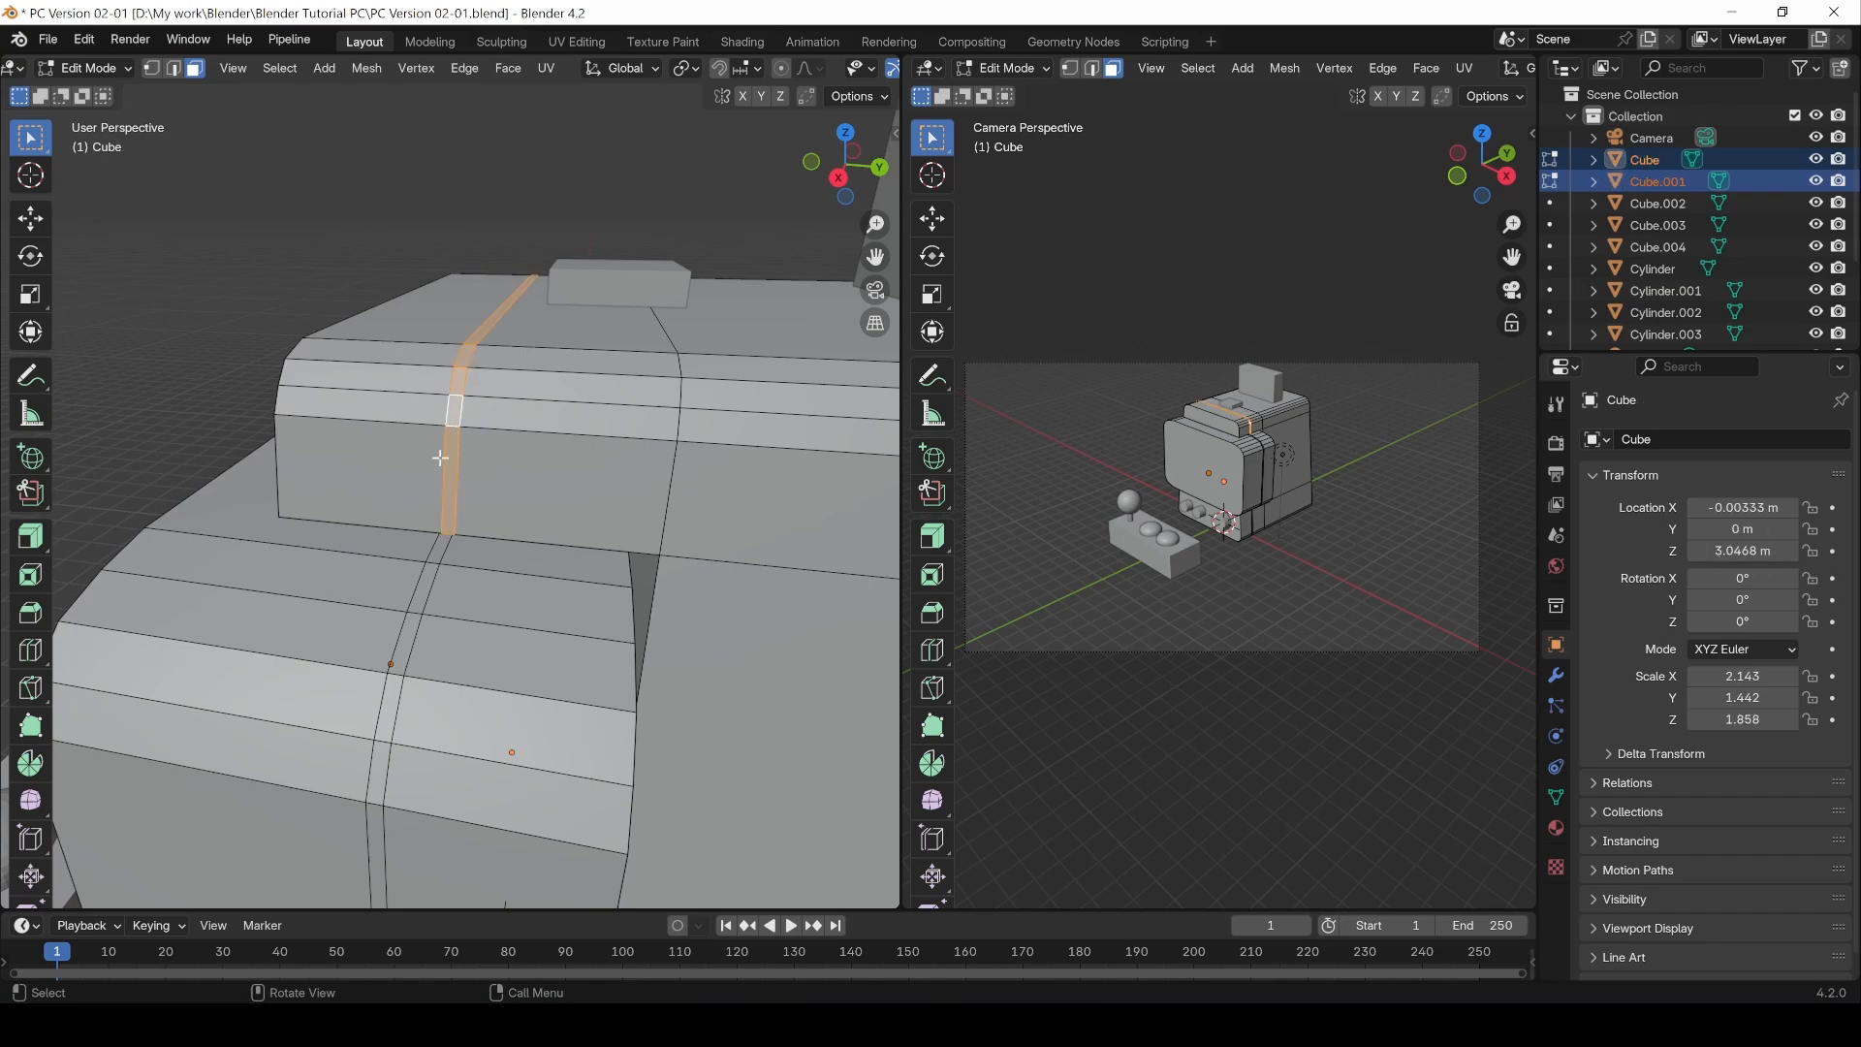
{"action": "scroll", "coordinate": [475, 484], "scroll_direction": "up", "scroll_amount": 5}
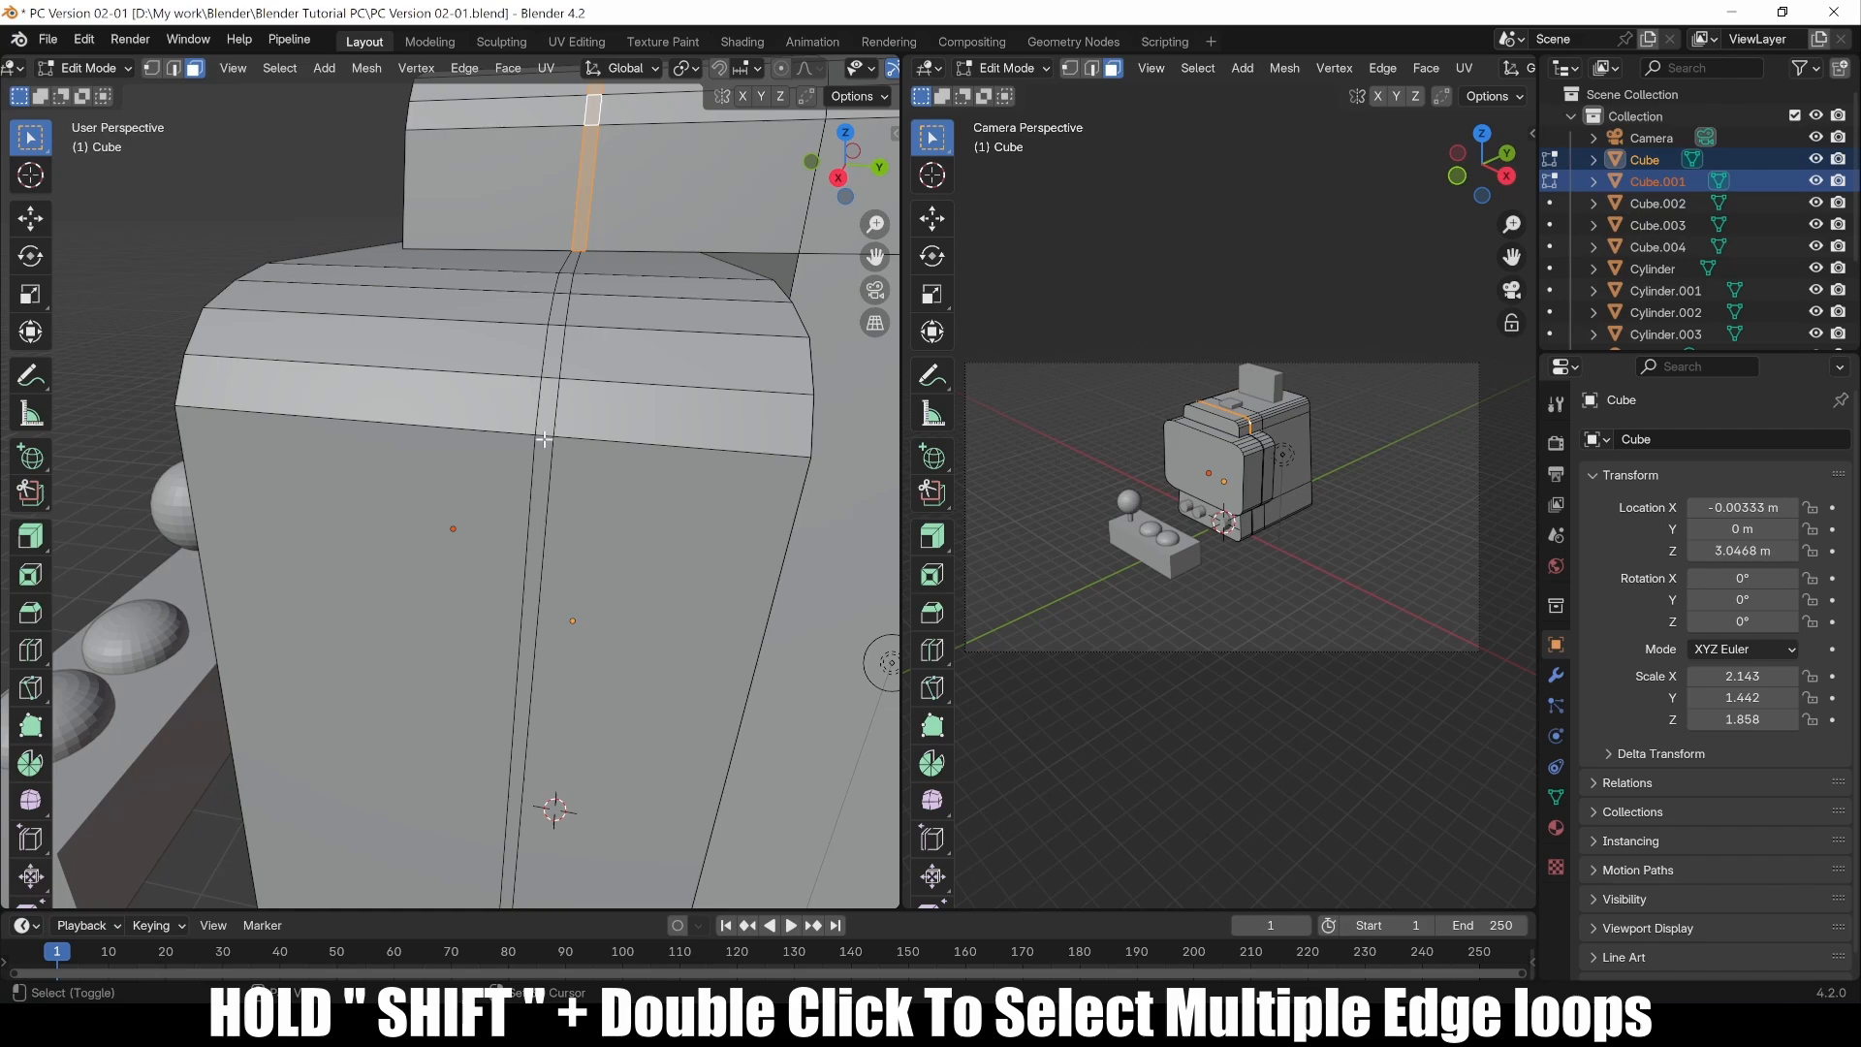
{"action": "double_click", "coordinate": [544, 439], "text": "shift"}
{"action": "middle_click_drag", "start_coordinate": [544, 439], "coordinate": [552, 472]}
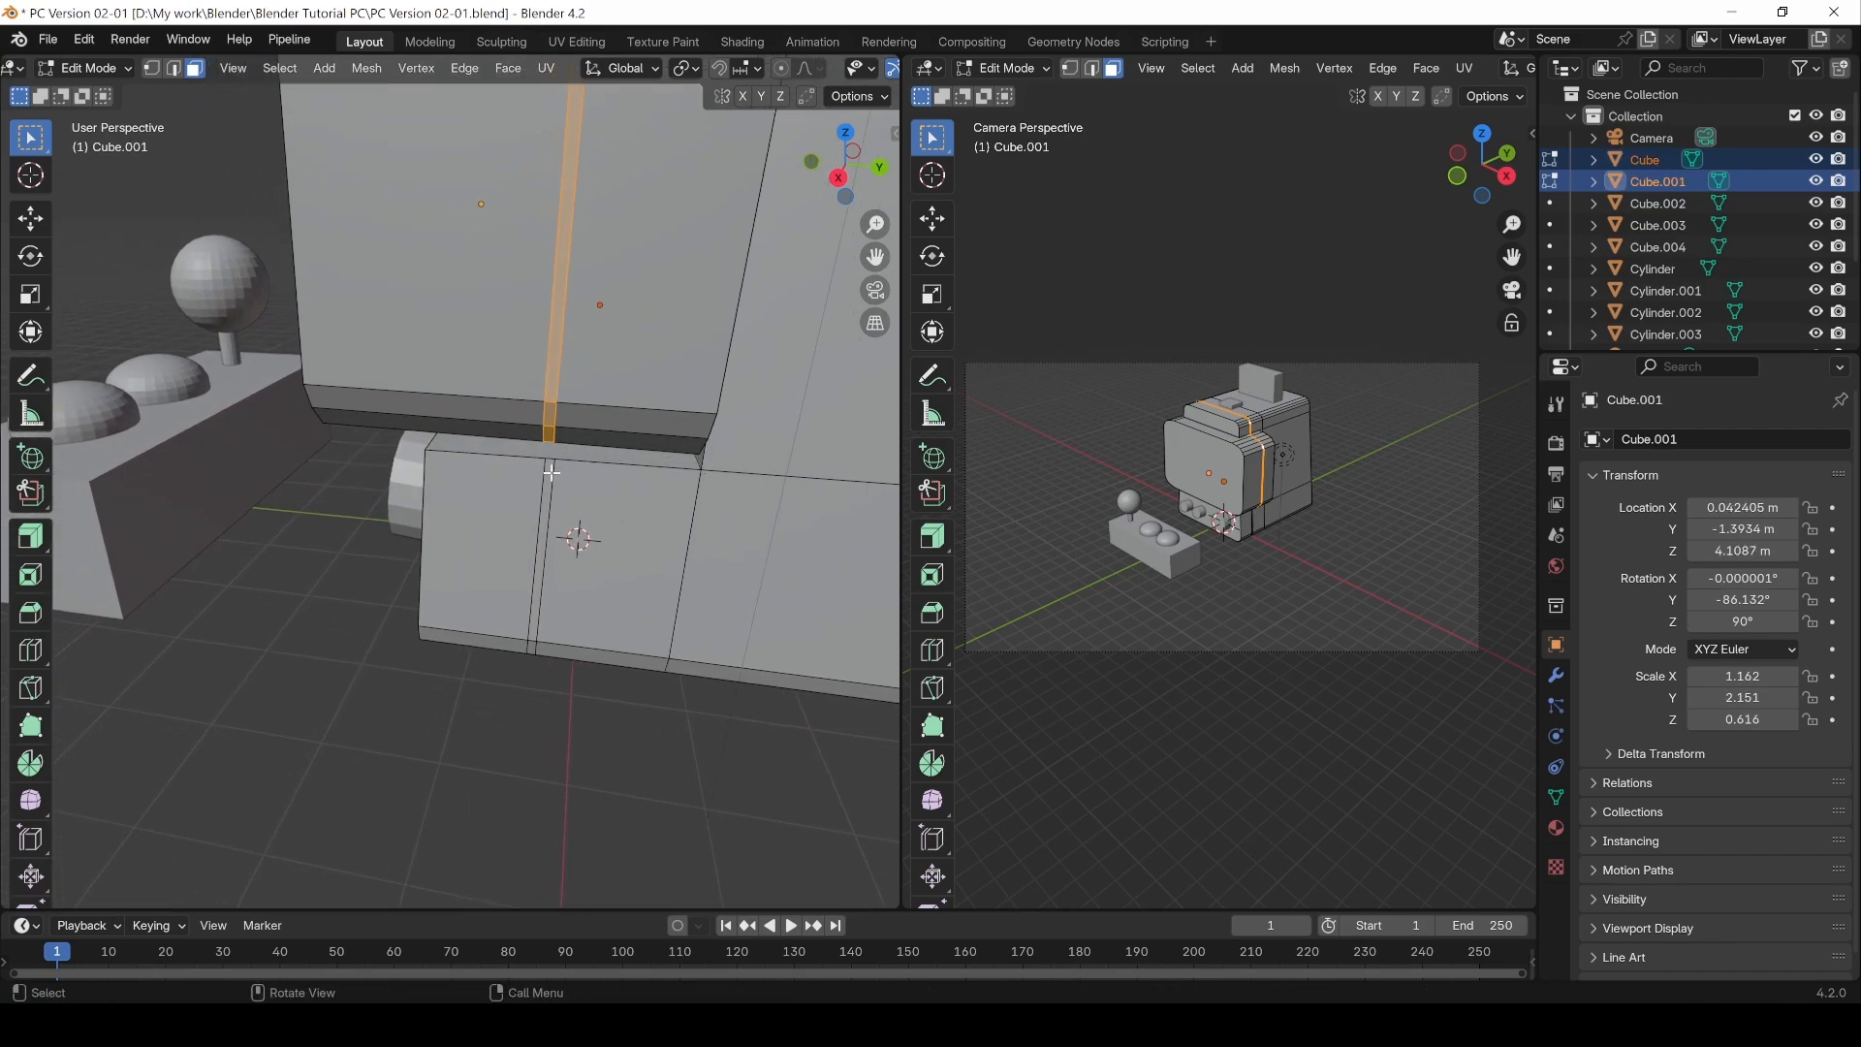
{"action": "double_click", "coordinate": [532, 644], "text": "shift"}
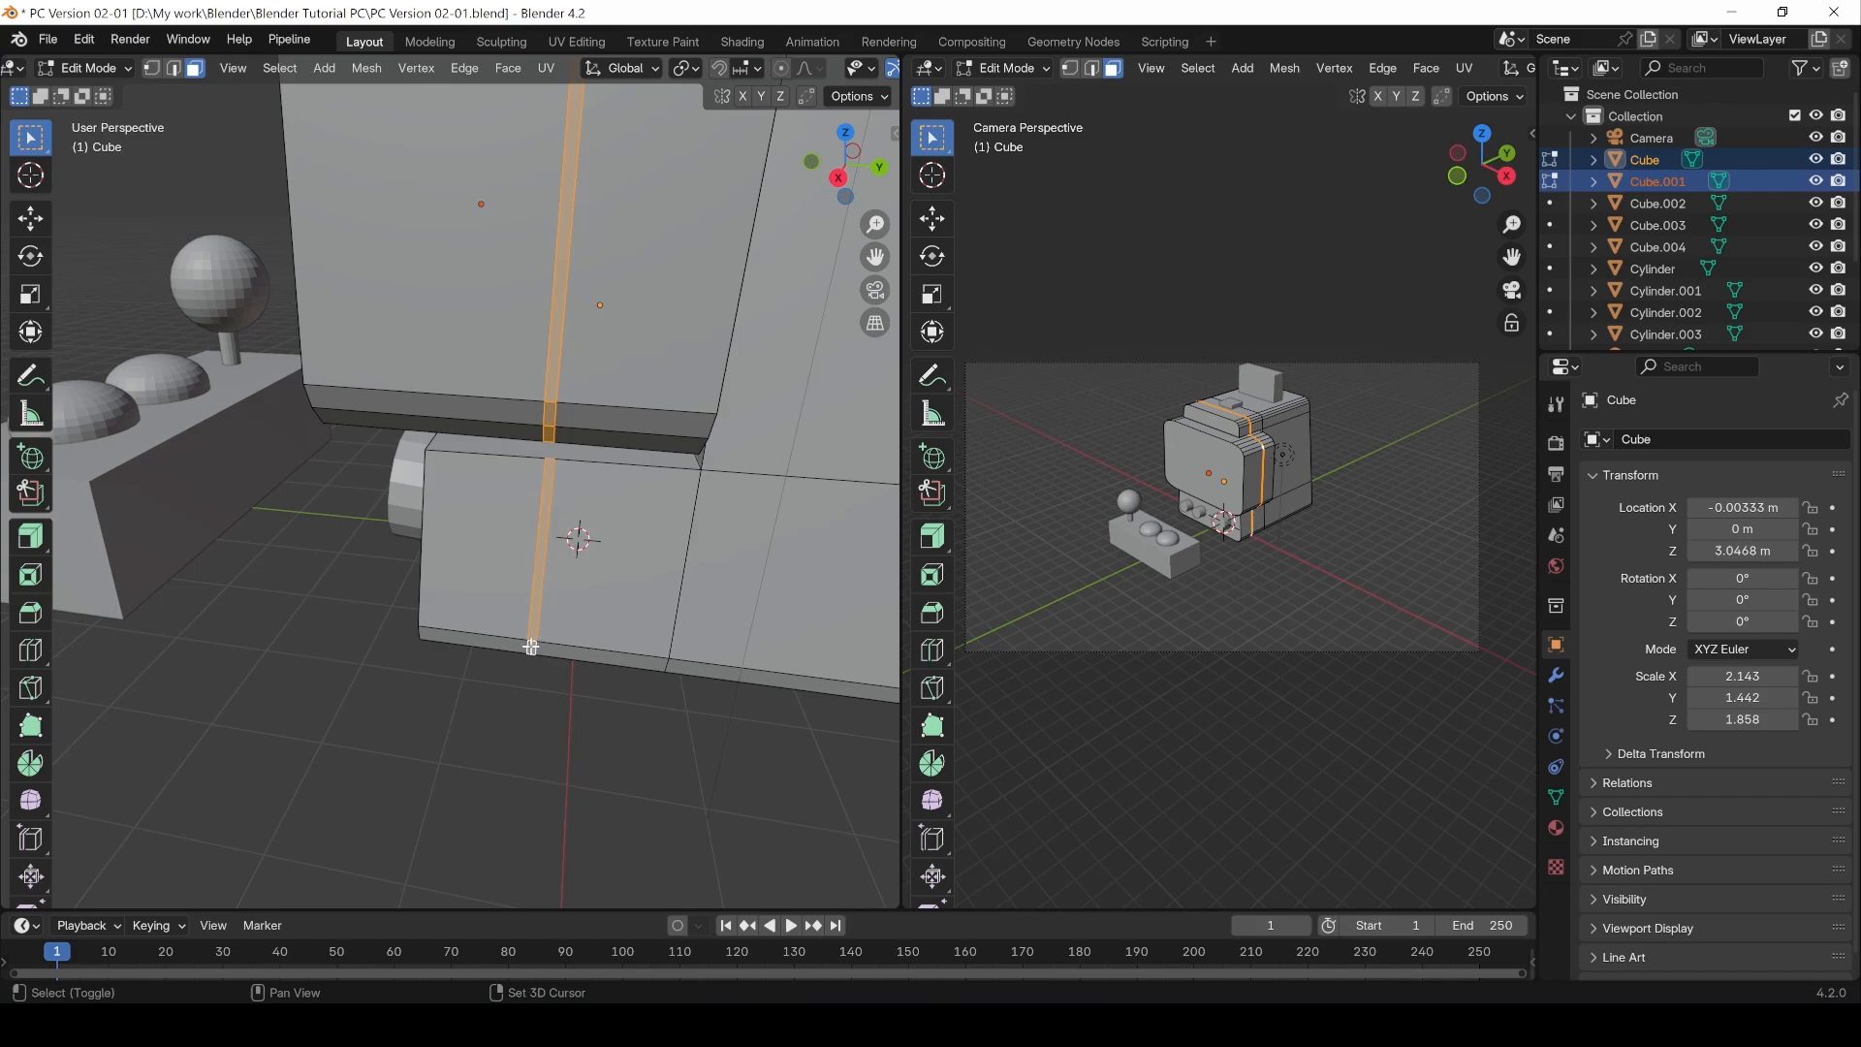
{"action": "middle_click_drag", "start_coordinate": [534, 594], "coordinate": [563, 320]}
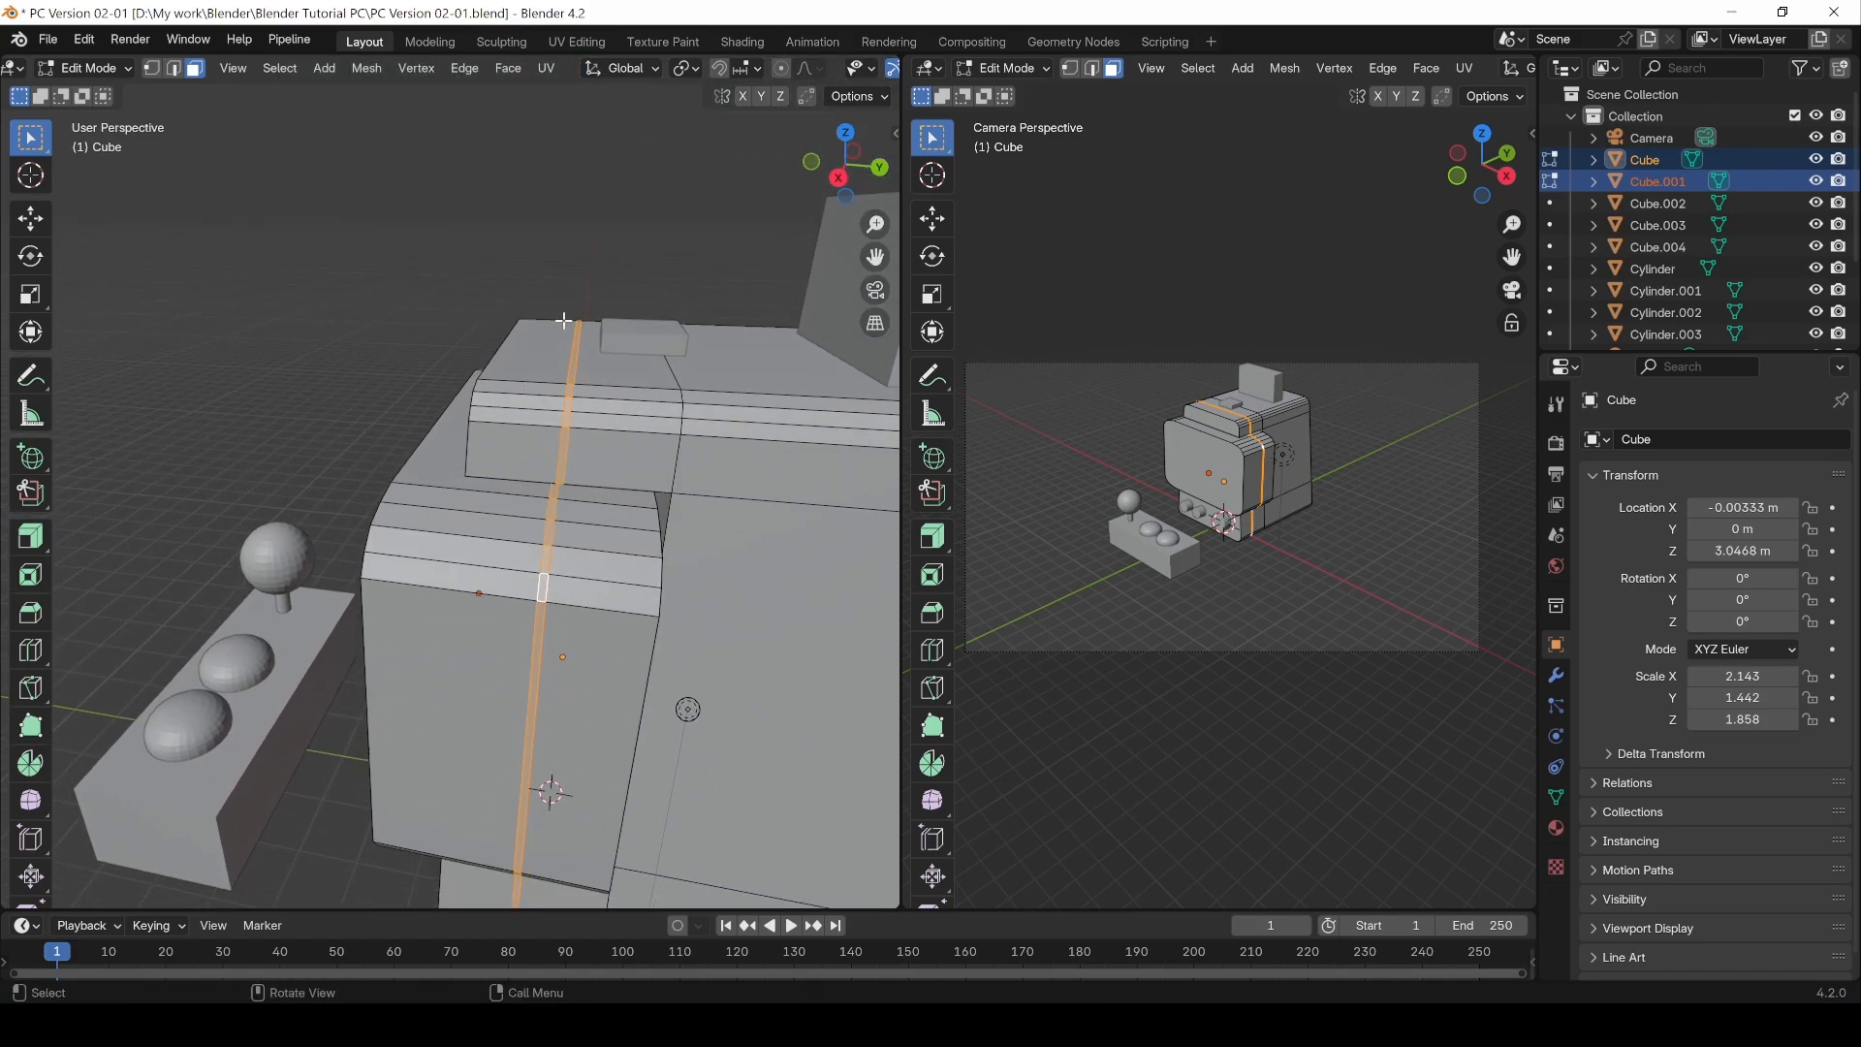
{"action": "middle_click_drag", "start_coordinate": [473, 595], "coordinate": [543, 664]}
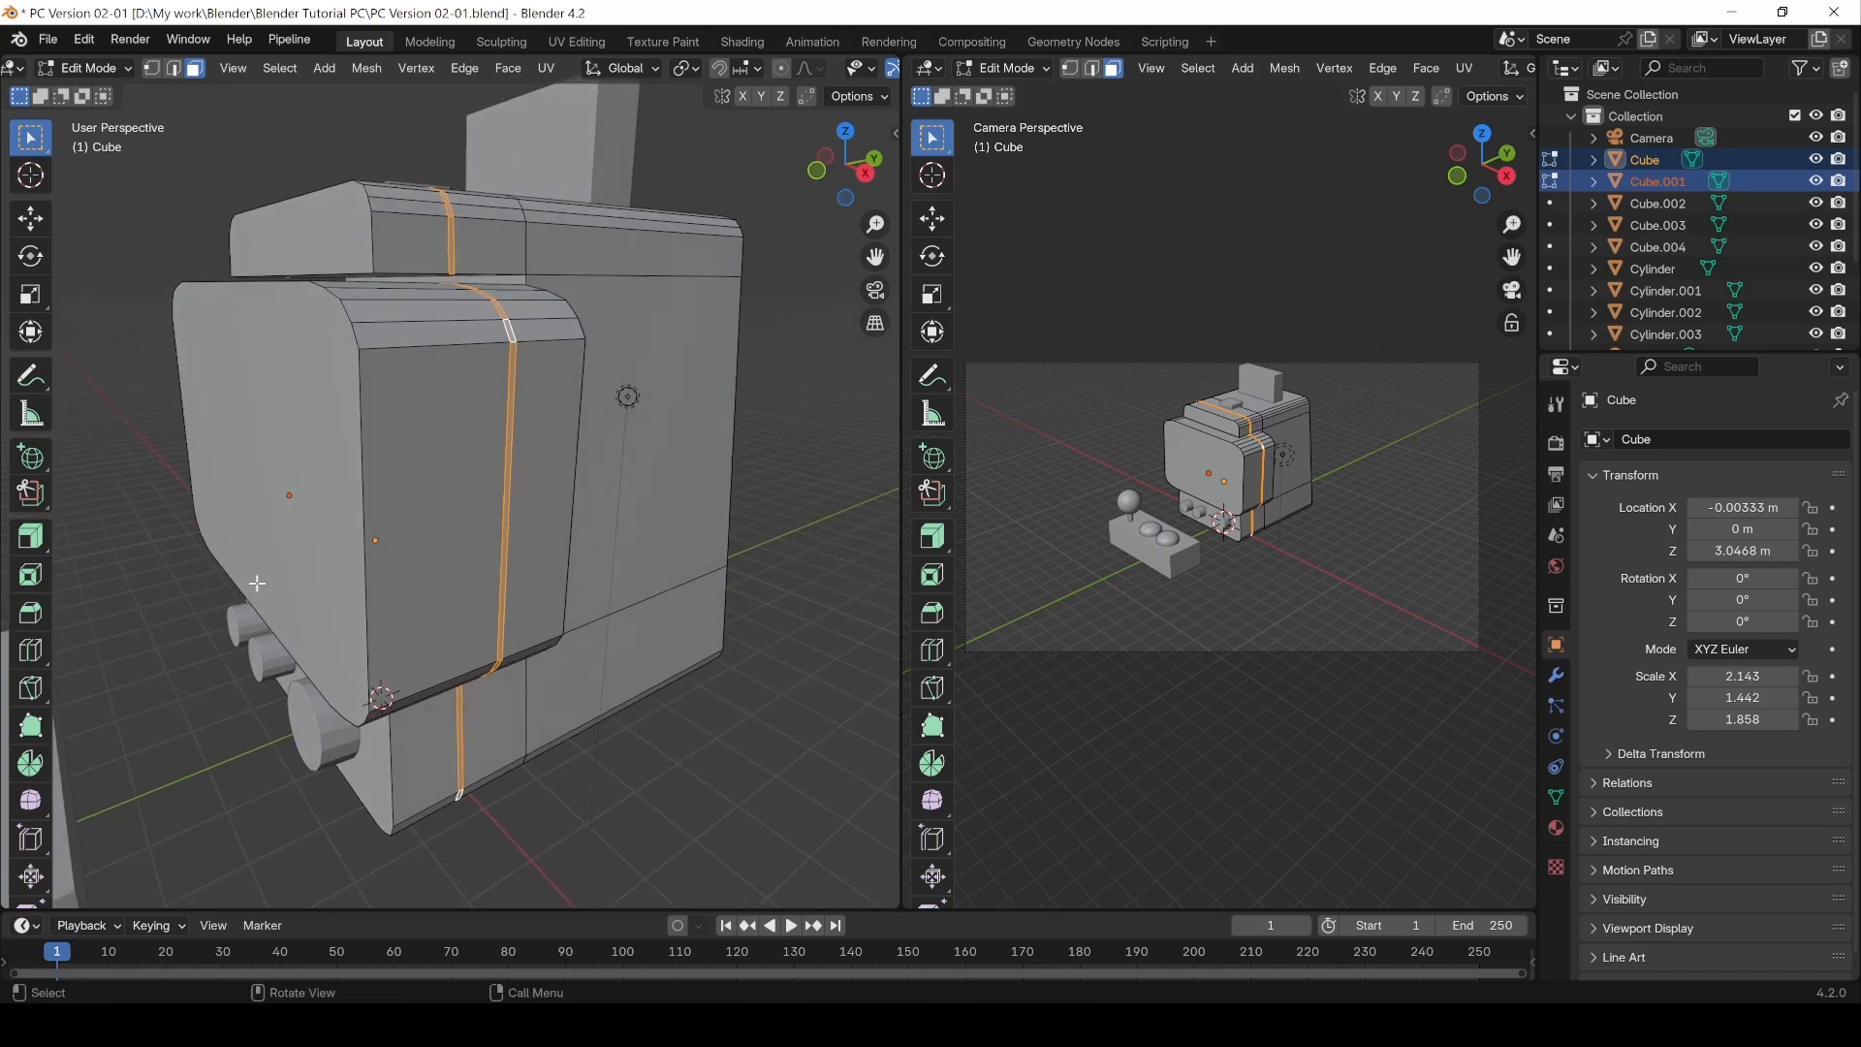
{"action": "left_click", "coordinate": [31, 540]}
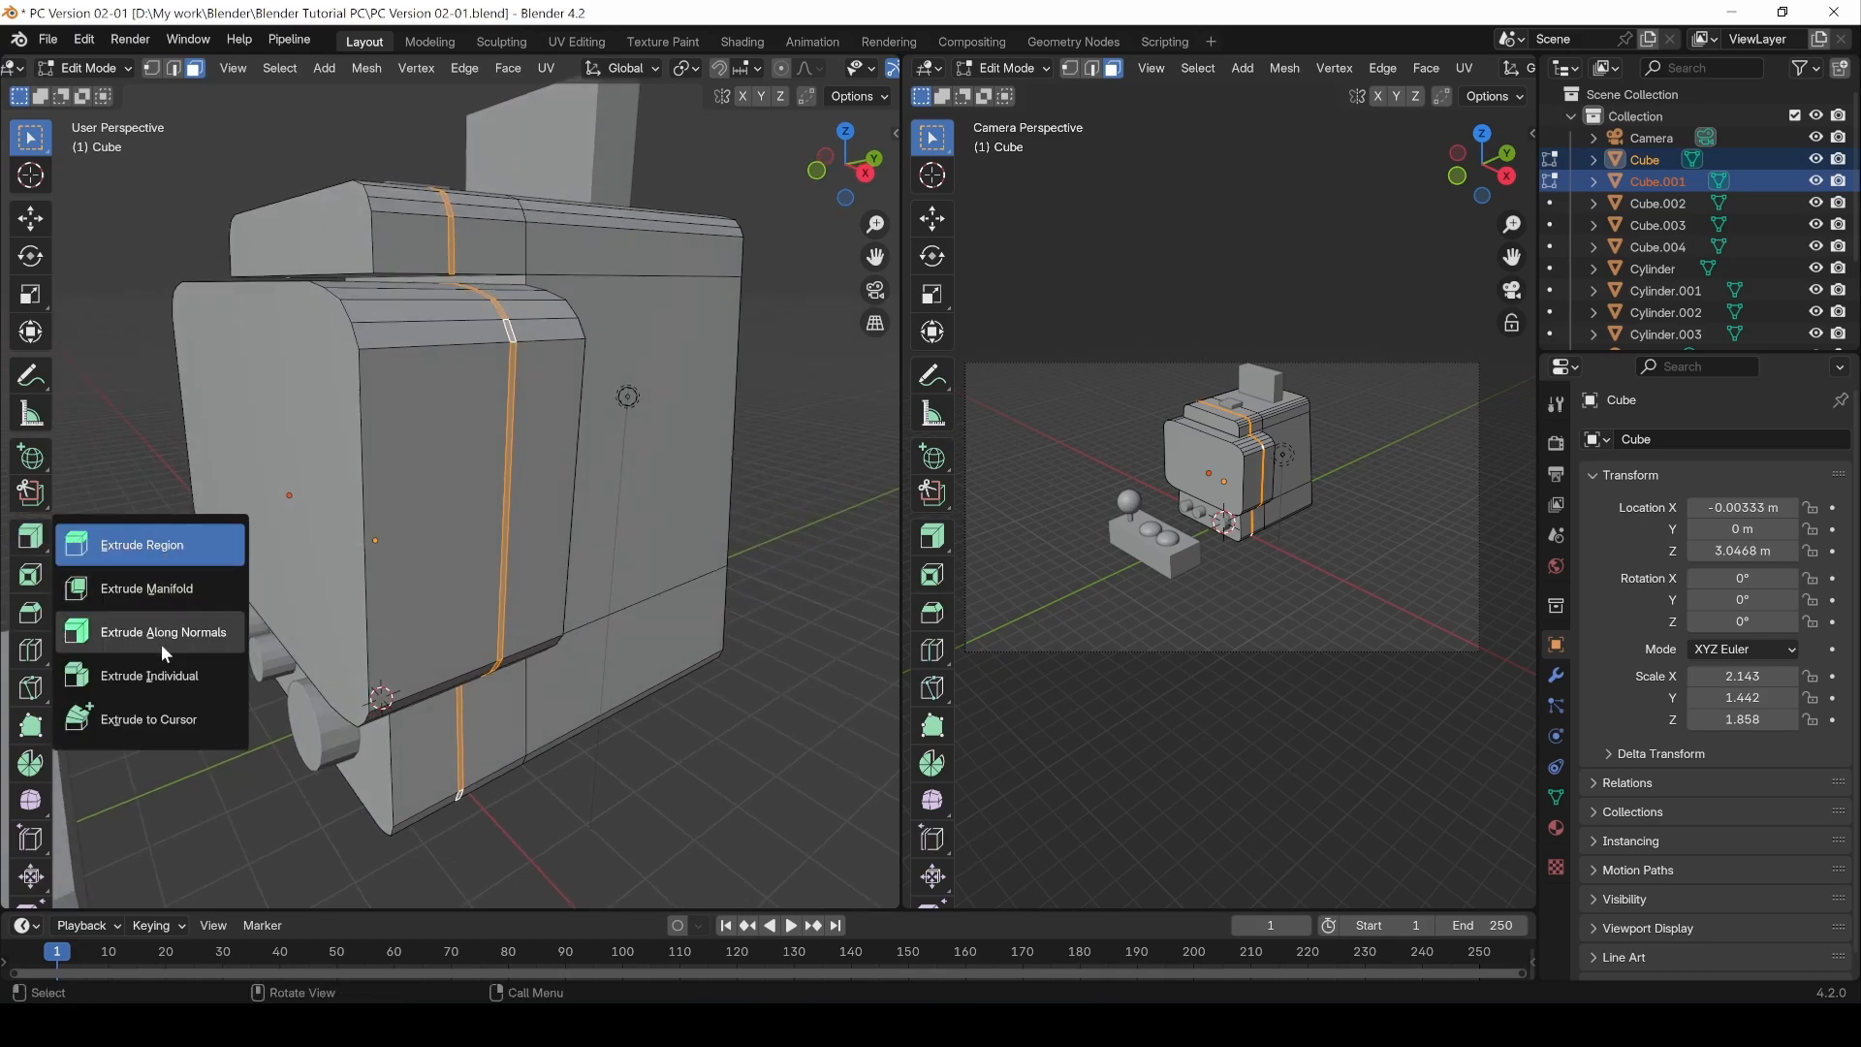
{"action": "left_click", "coordinate": [158, 545]}
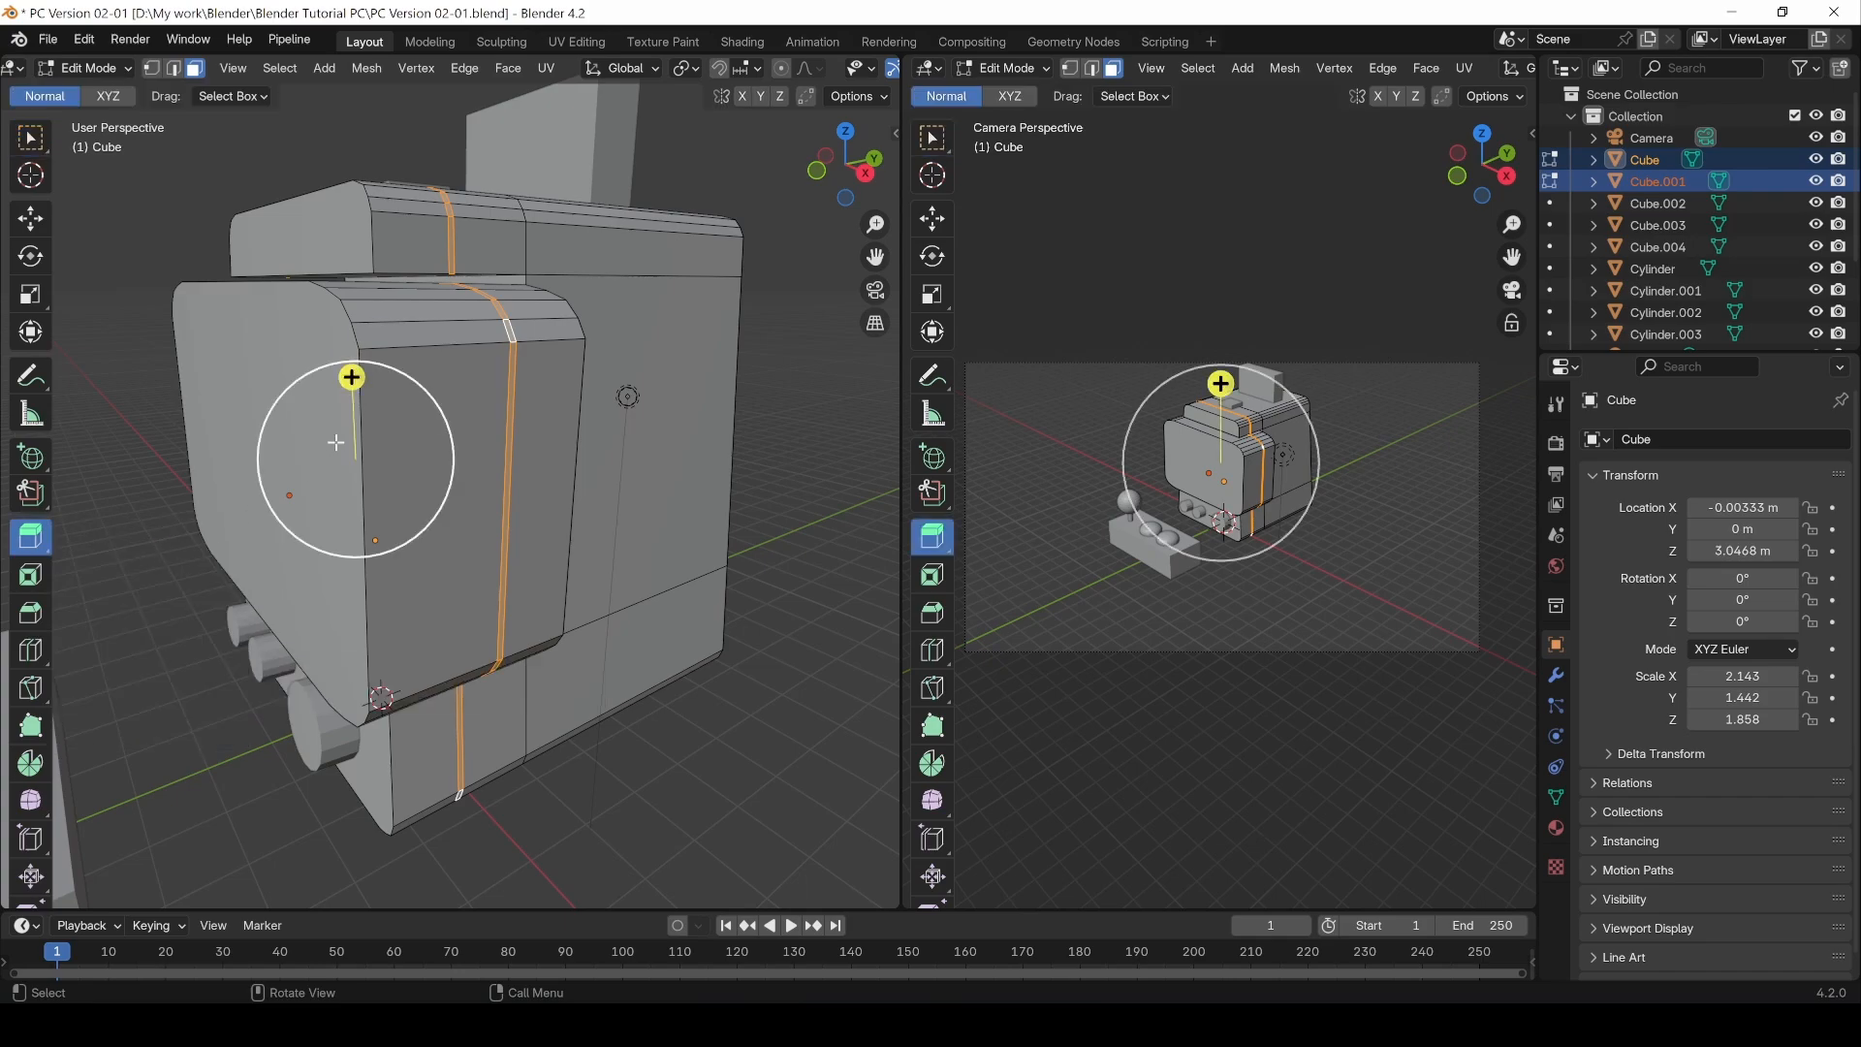
{"action": "left_click_drag", "start_coordinate": [357, 382], "coordinate": [332, 339]}
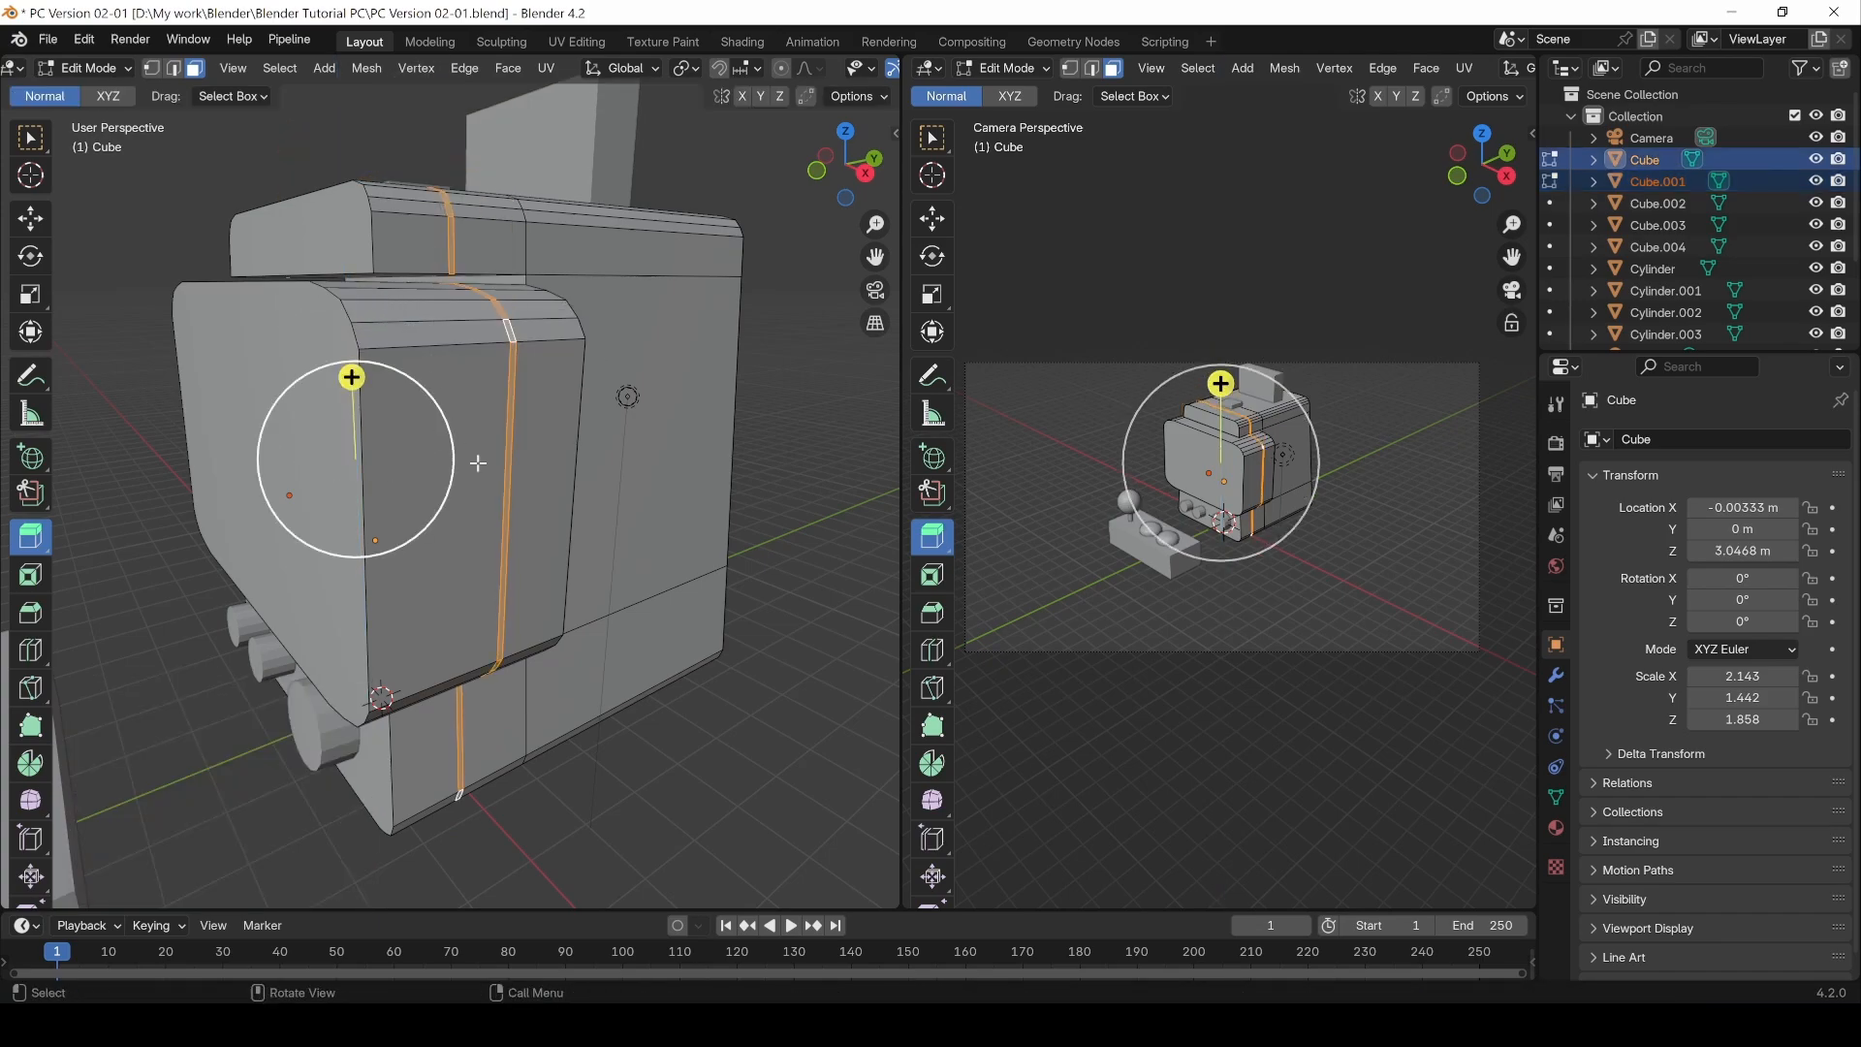
{"action": "left_click", "coordinate": [499, 315]}
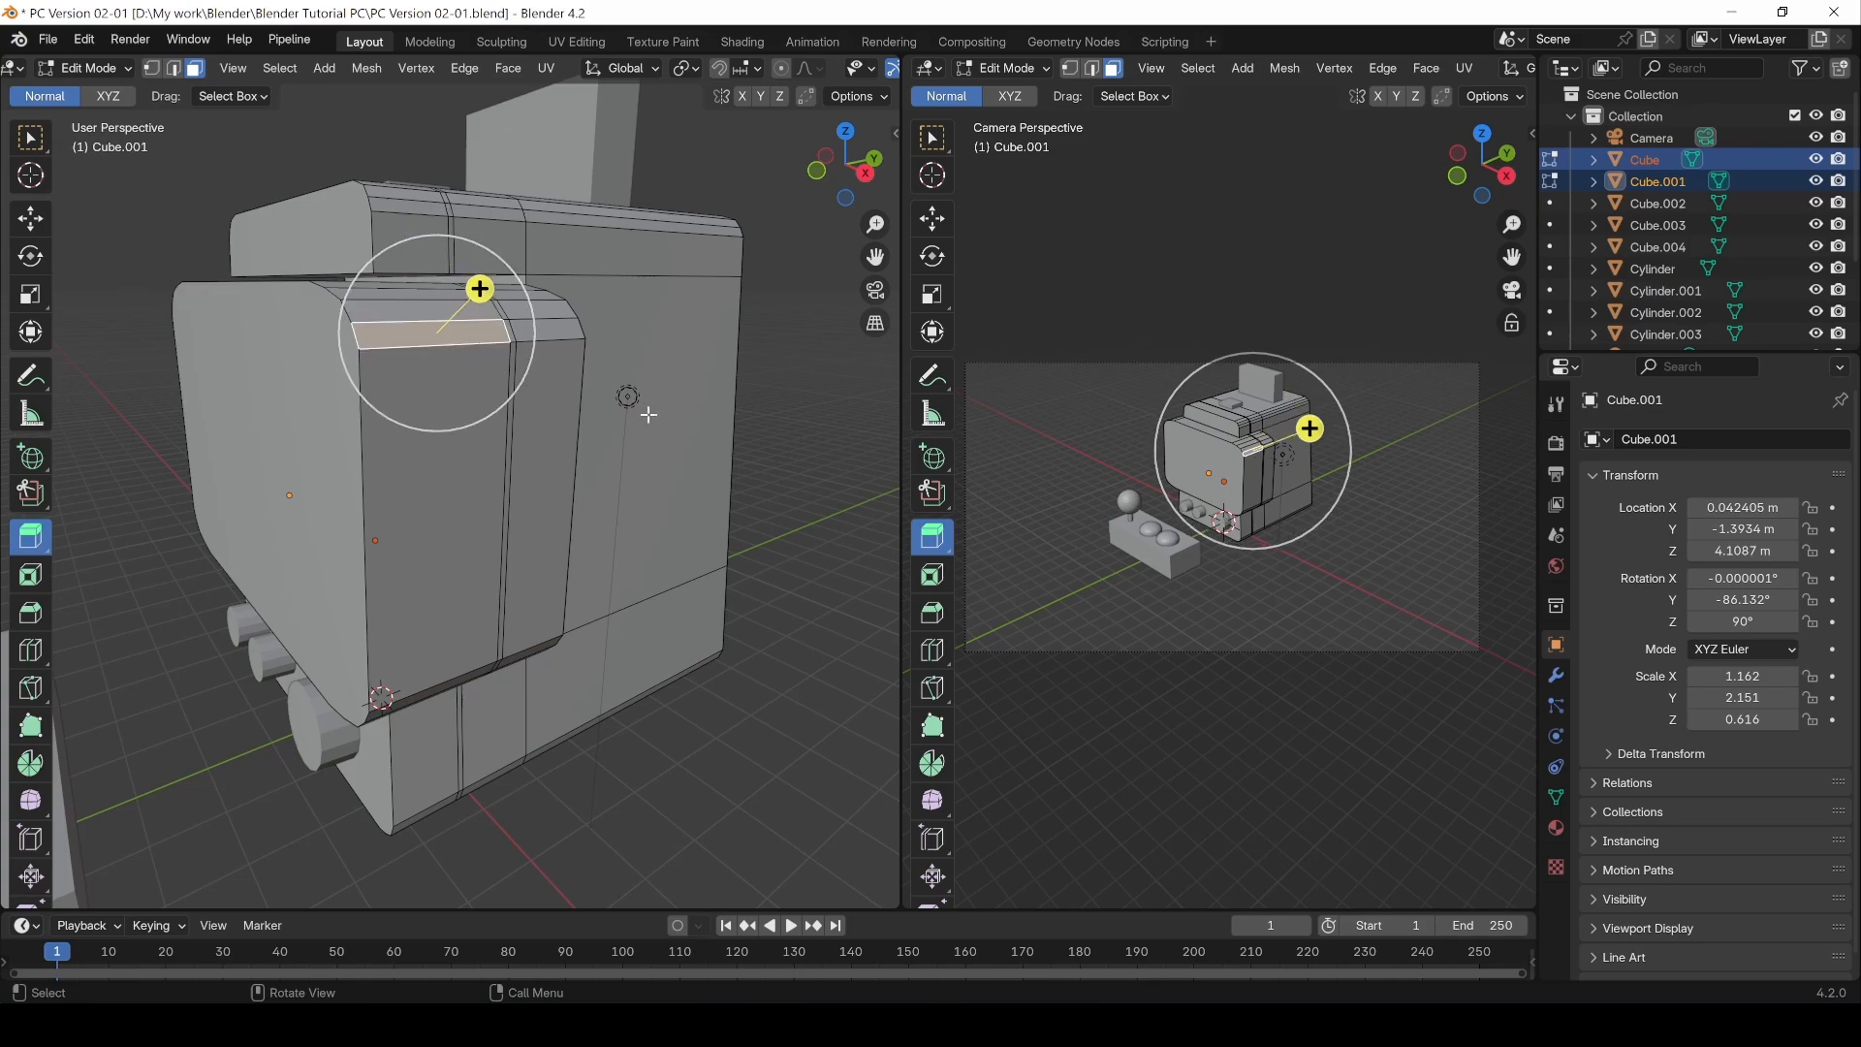
{"action": "left_click", "coordinate": [515, 339], "text": "alt"}
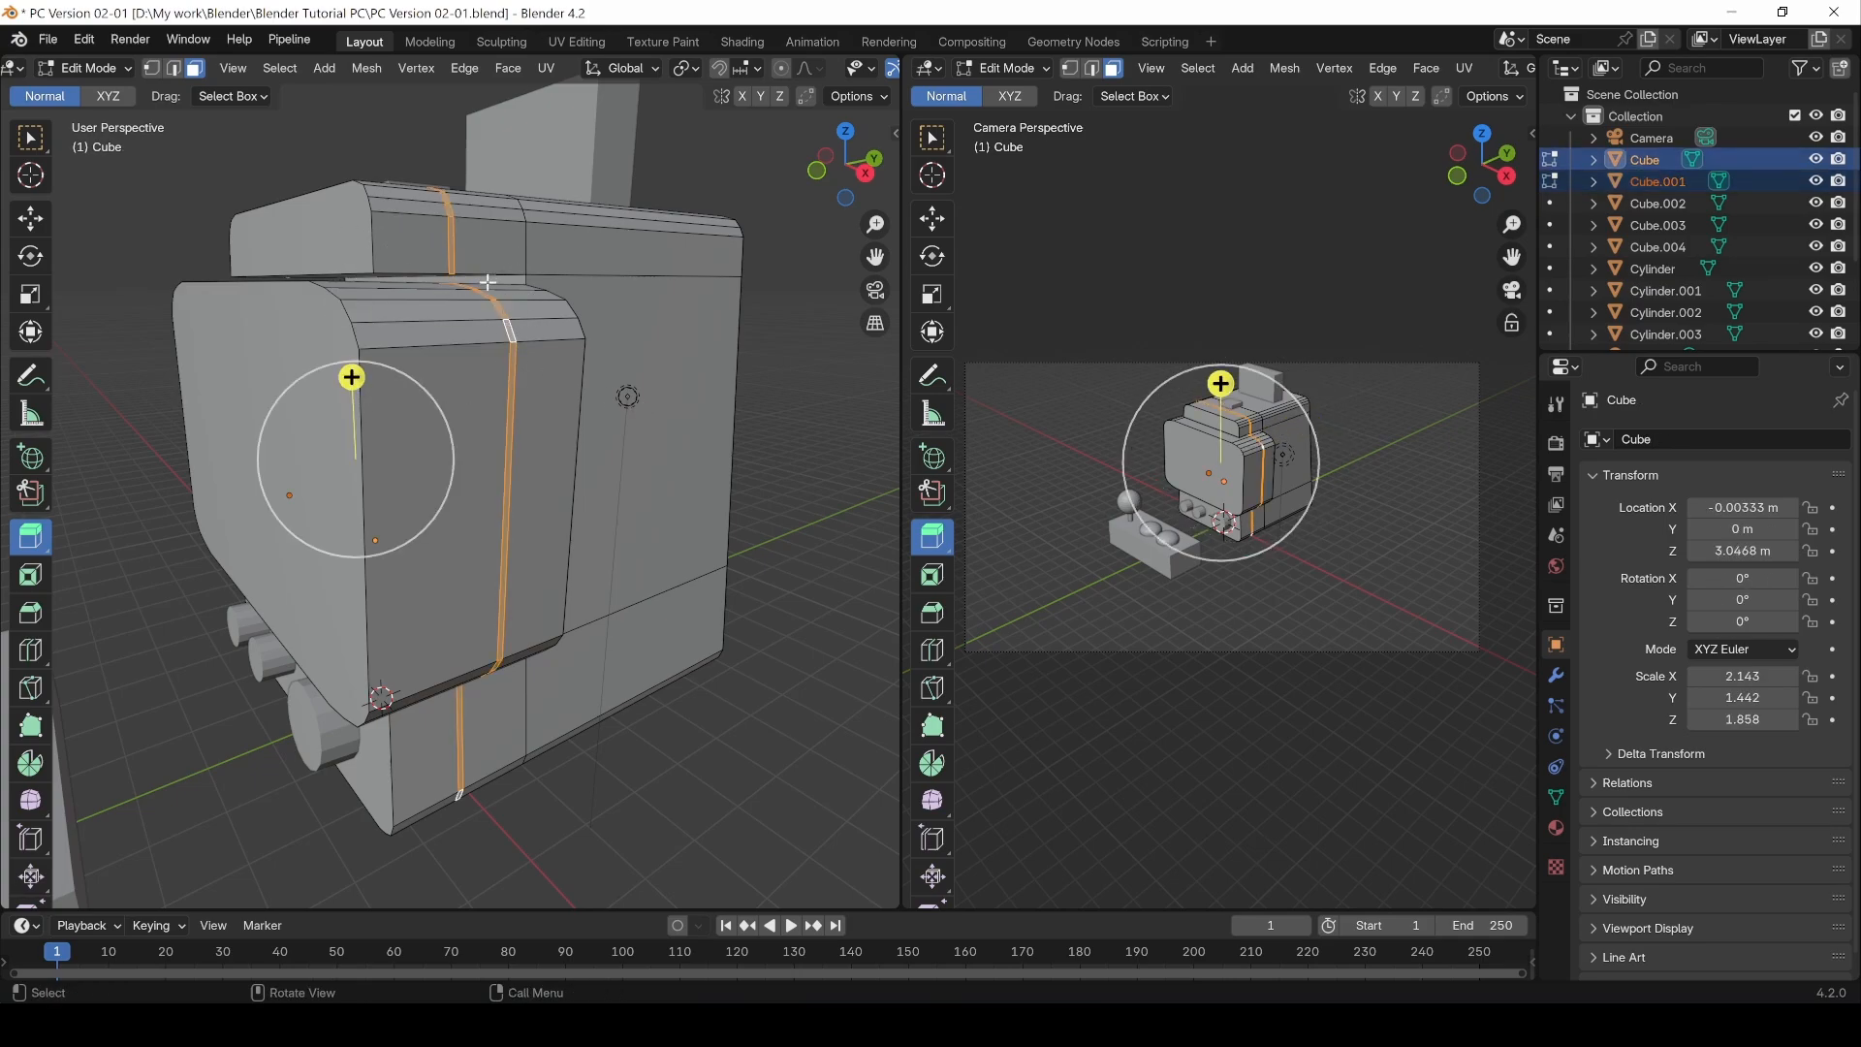
Step: Try extruding the selected face loops individually, then undo the extrusion
{"action": "left_click", "coordinate": [32, 542]}
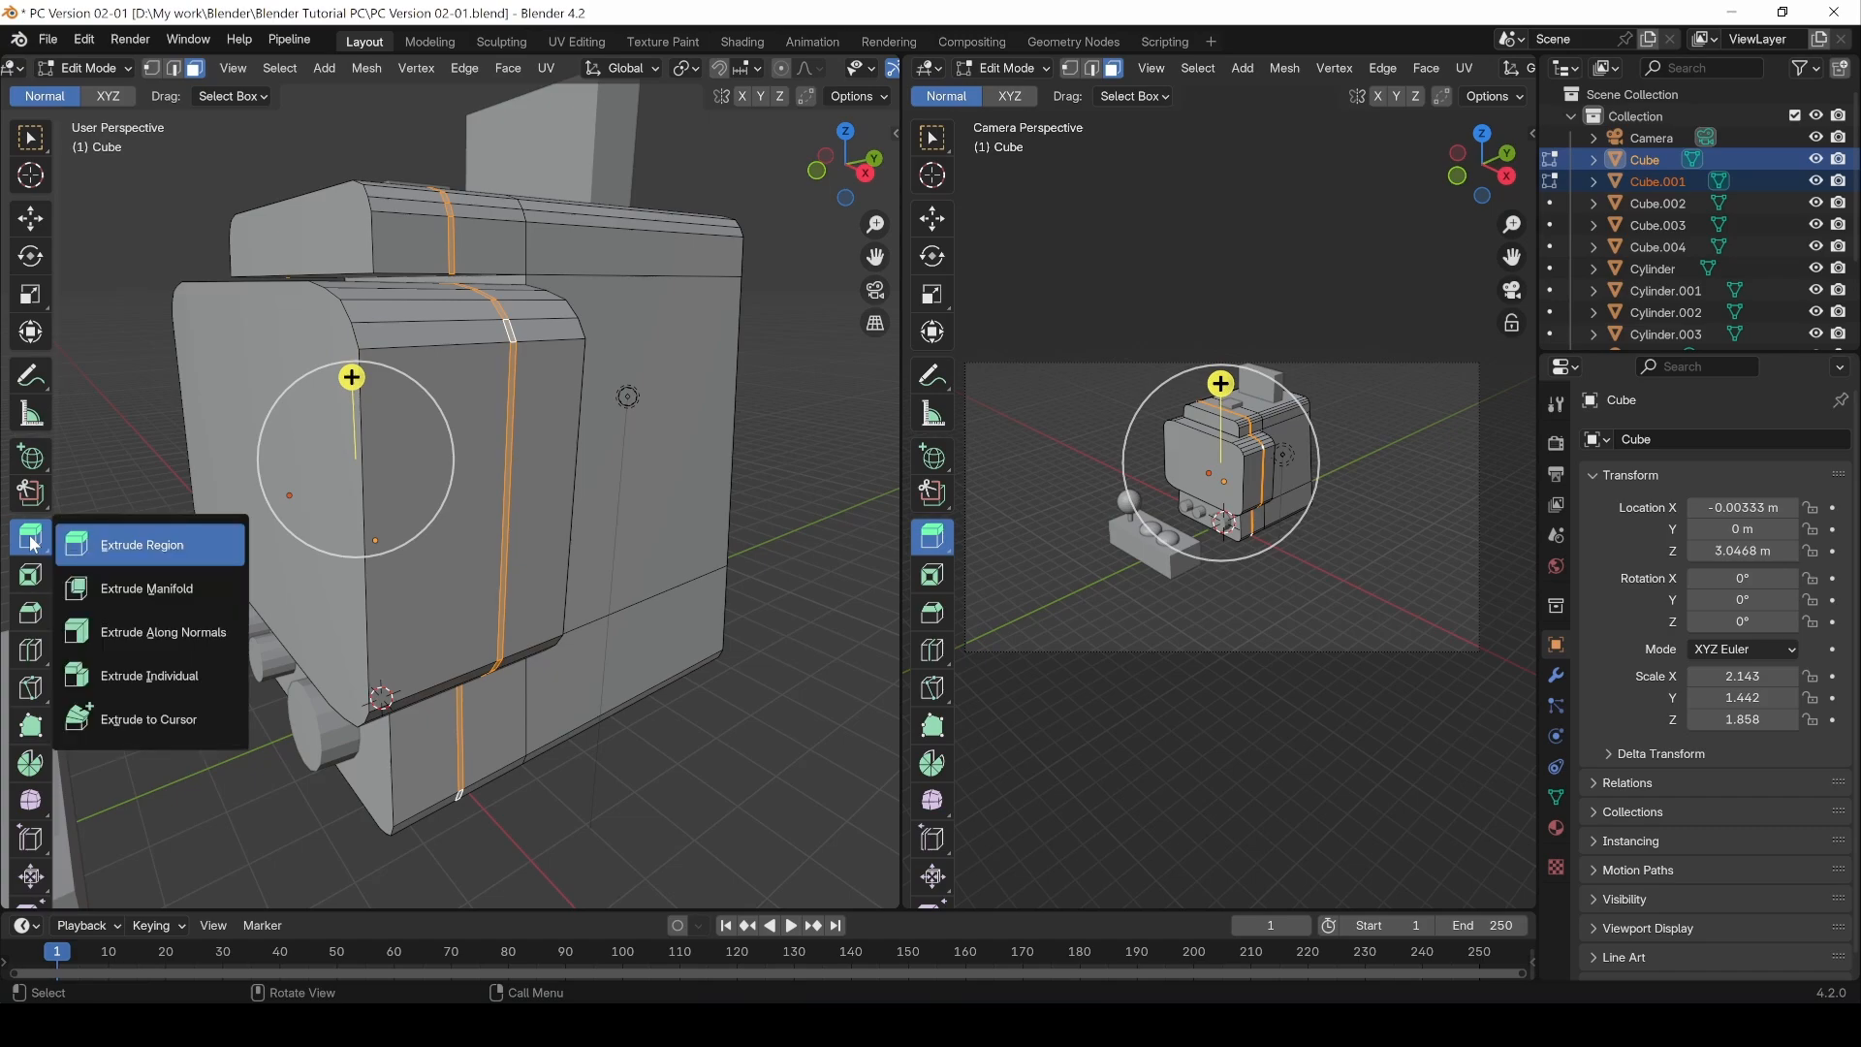
{"action": "left_click", "coordinate": [160, 675]}
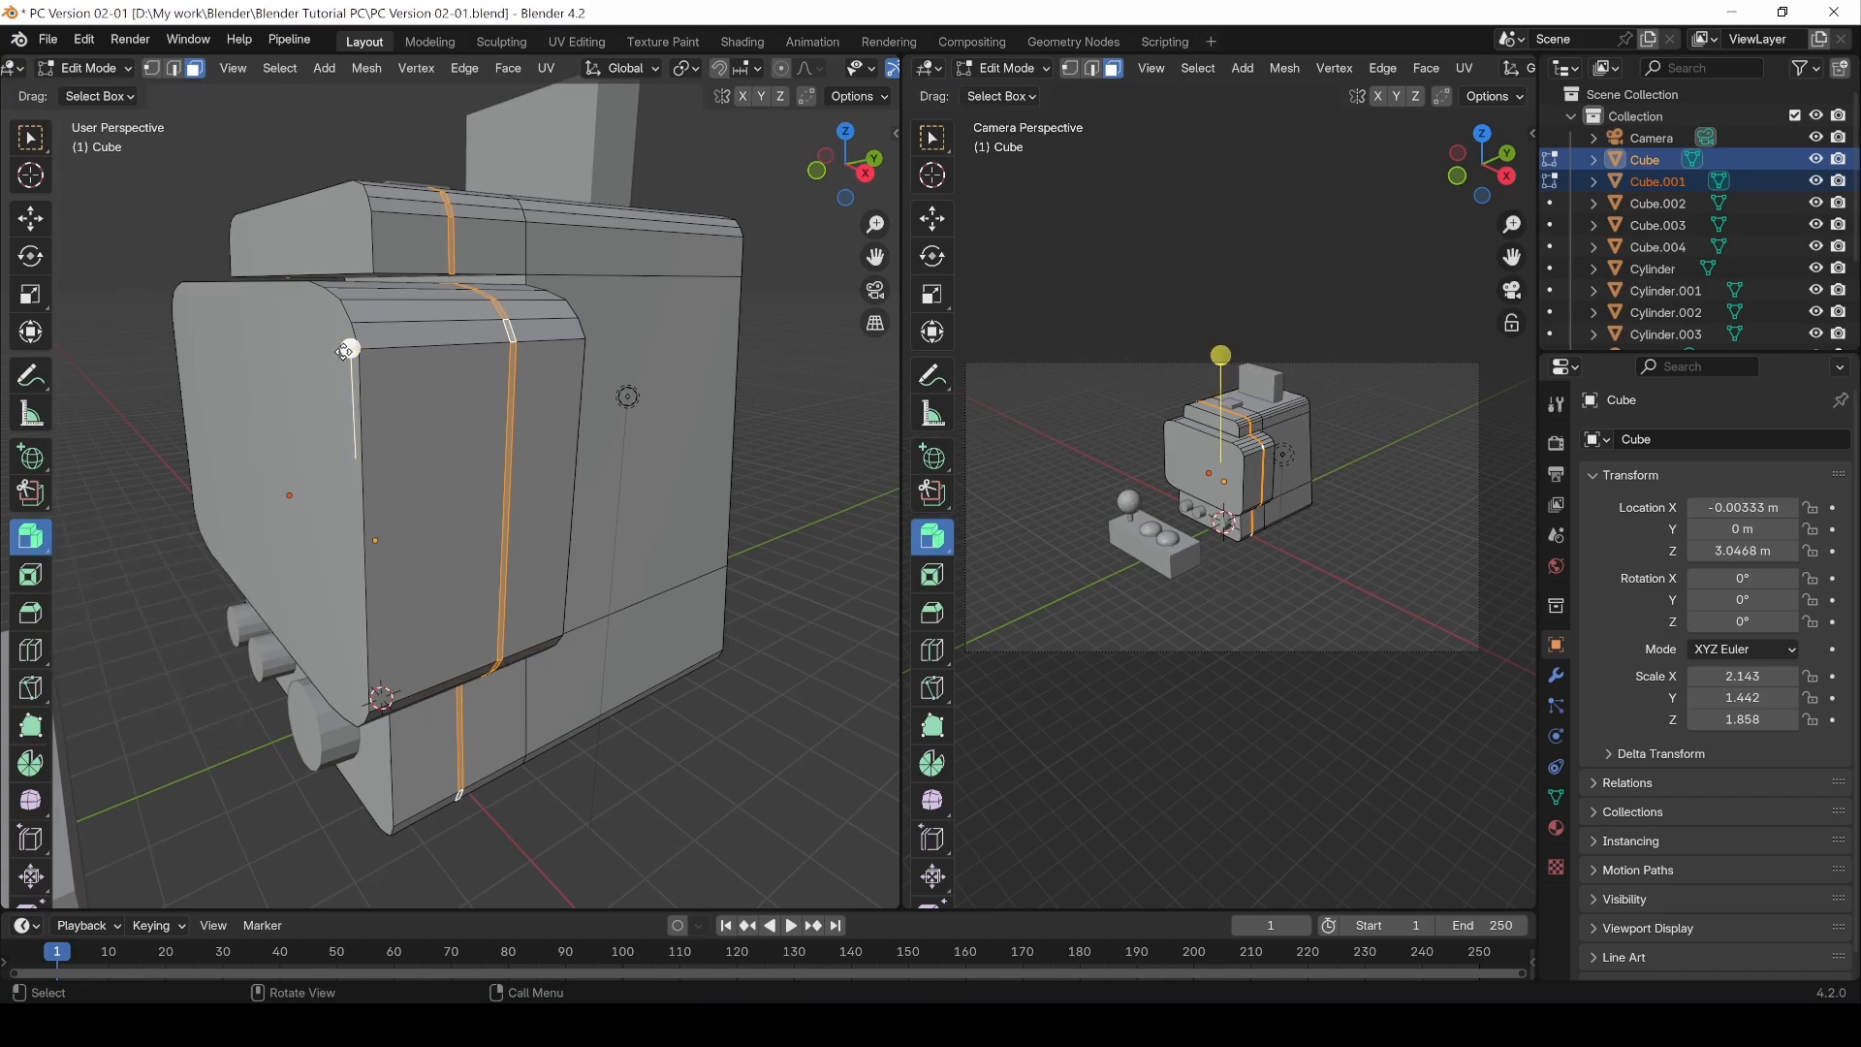
{"action": "left_click_drag", "start_coordinate": [345, 351], "coordinate": [339, 323]}
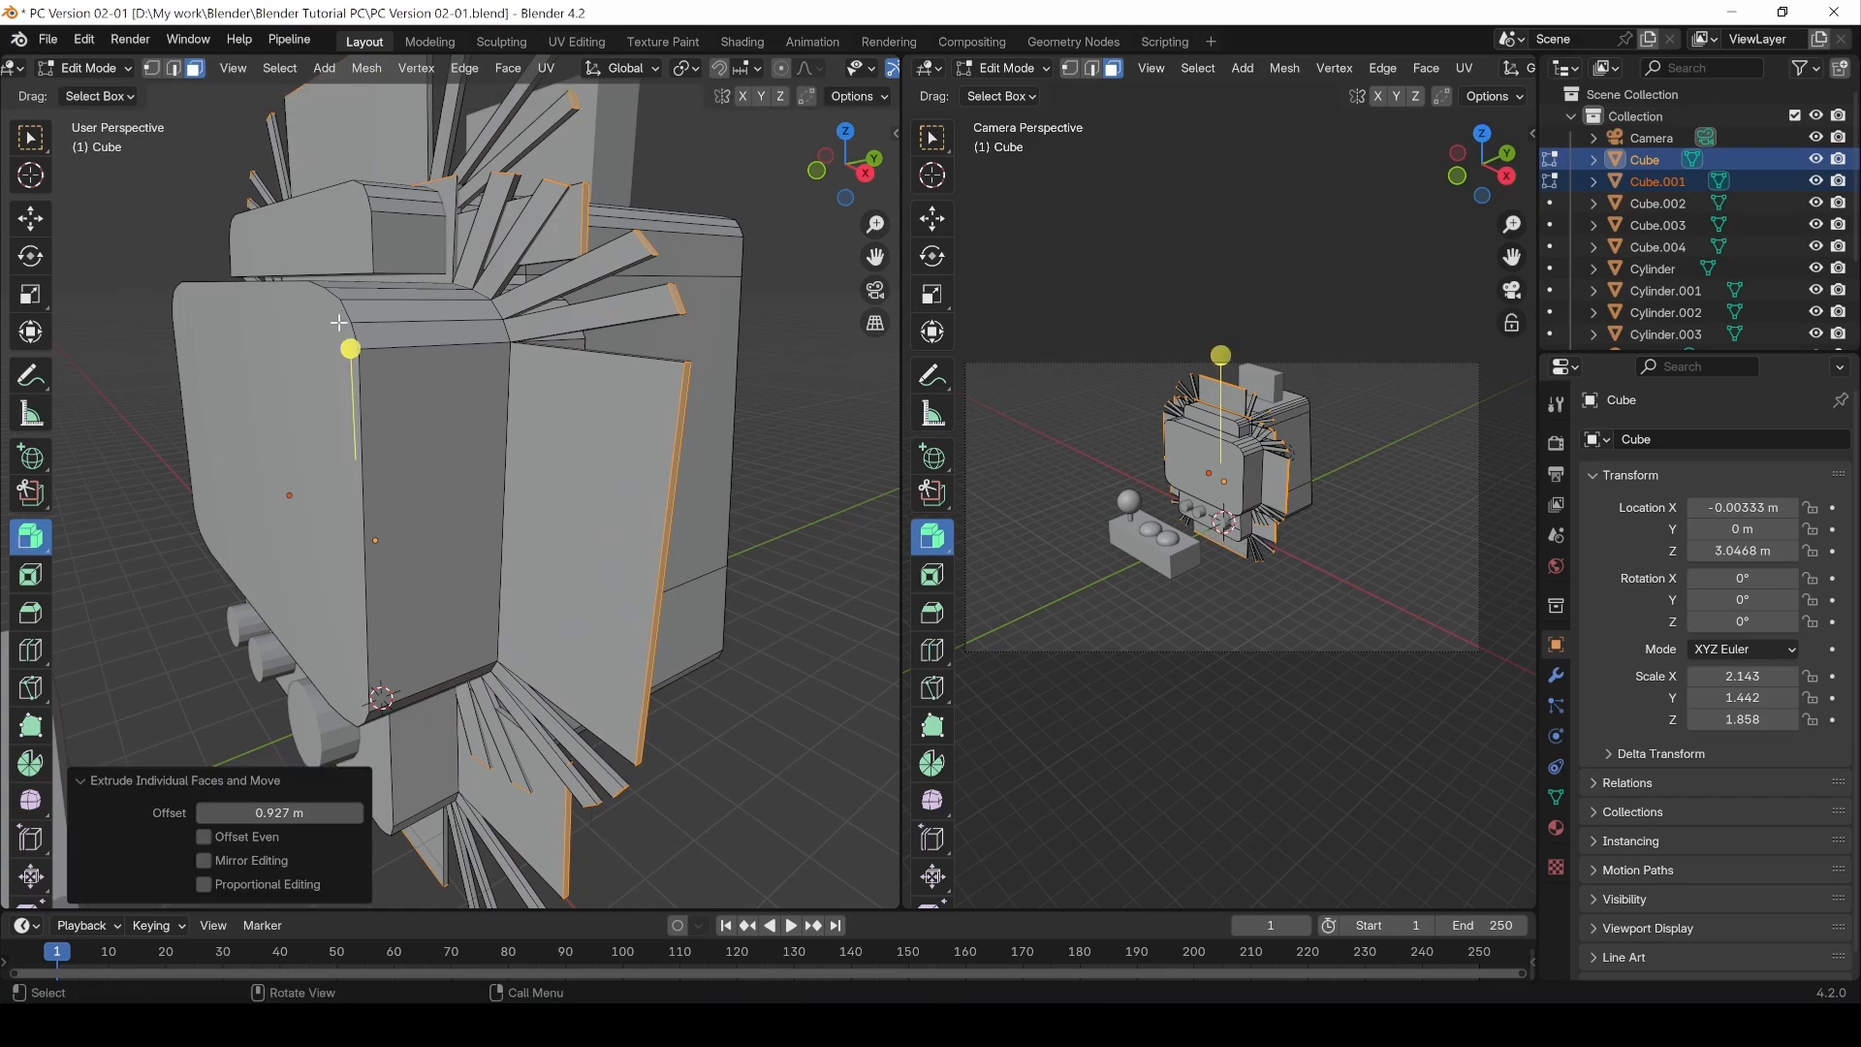
{"action": "key", "text": "ctrl+z"}
Step: Extrude the selected face loops along their normals inward by -0.0493 m to form a groove
{"action": "left_click", "coordinate": [35, 544]}
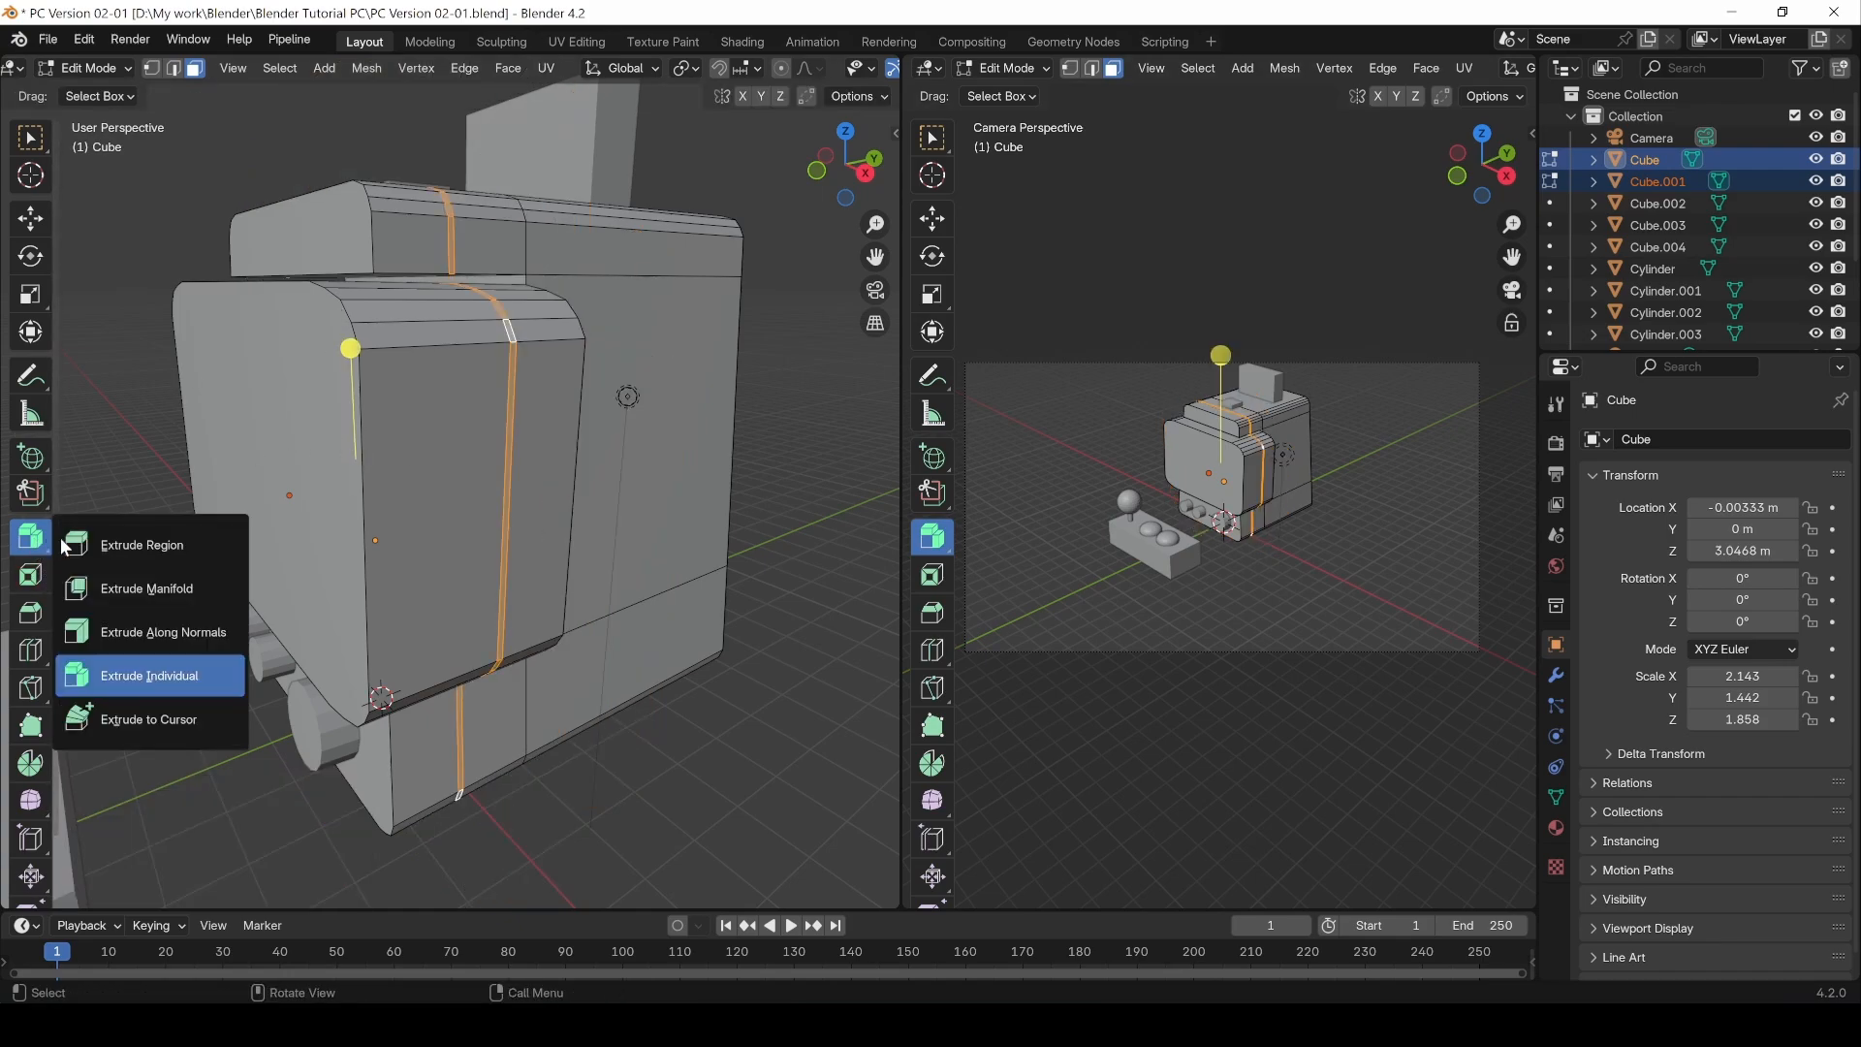
{"action": "left_click", "coordinate": [179, 631]}
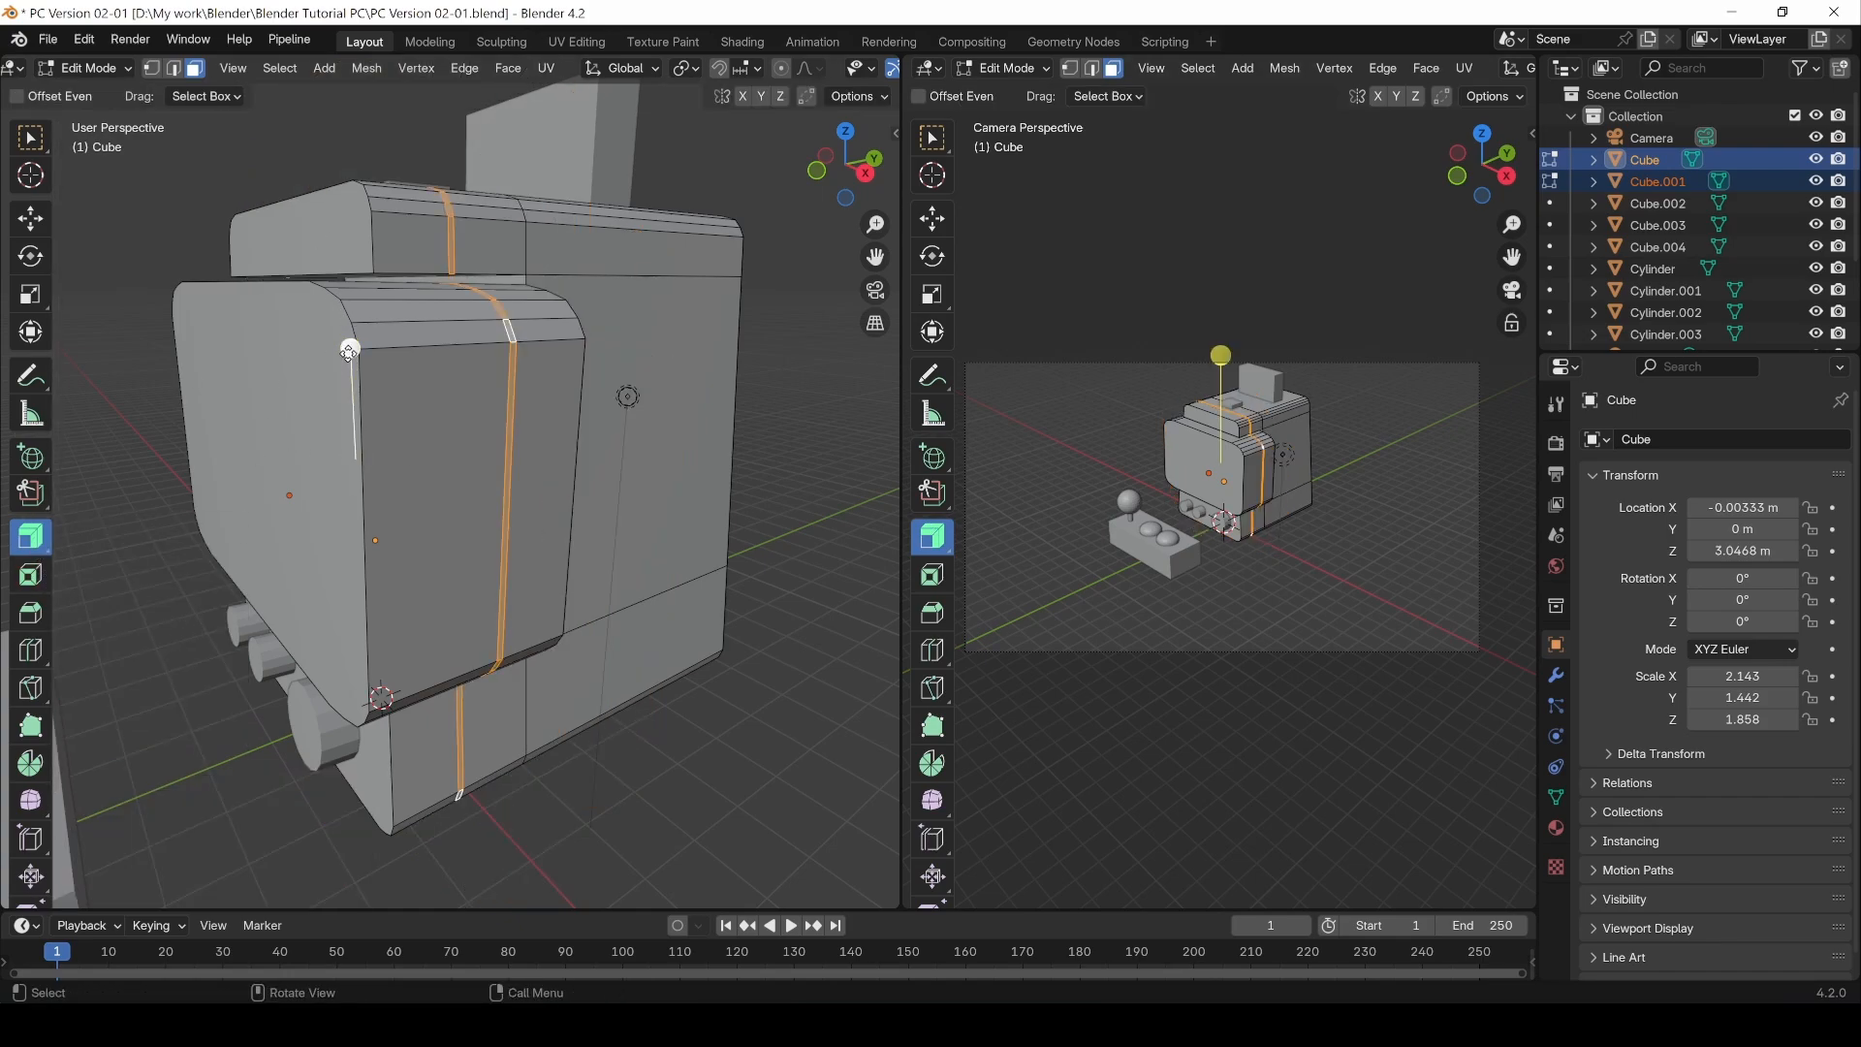
{"action": "left_click_drag", "start_coordinate": [349, 351], "coordinate": [354, 362]}
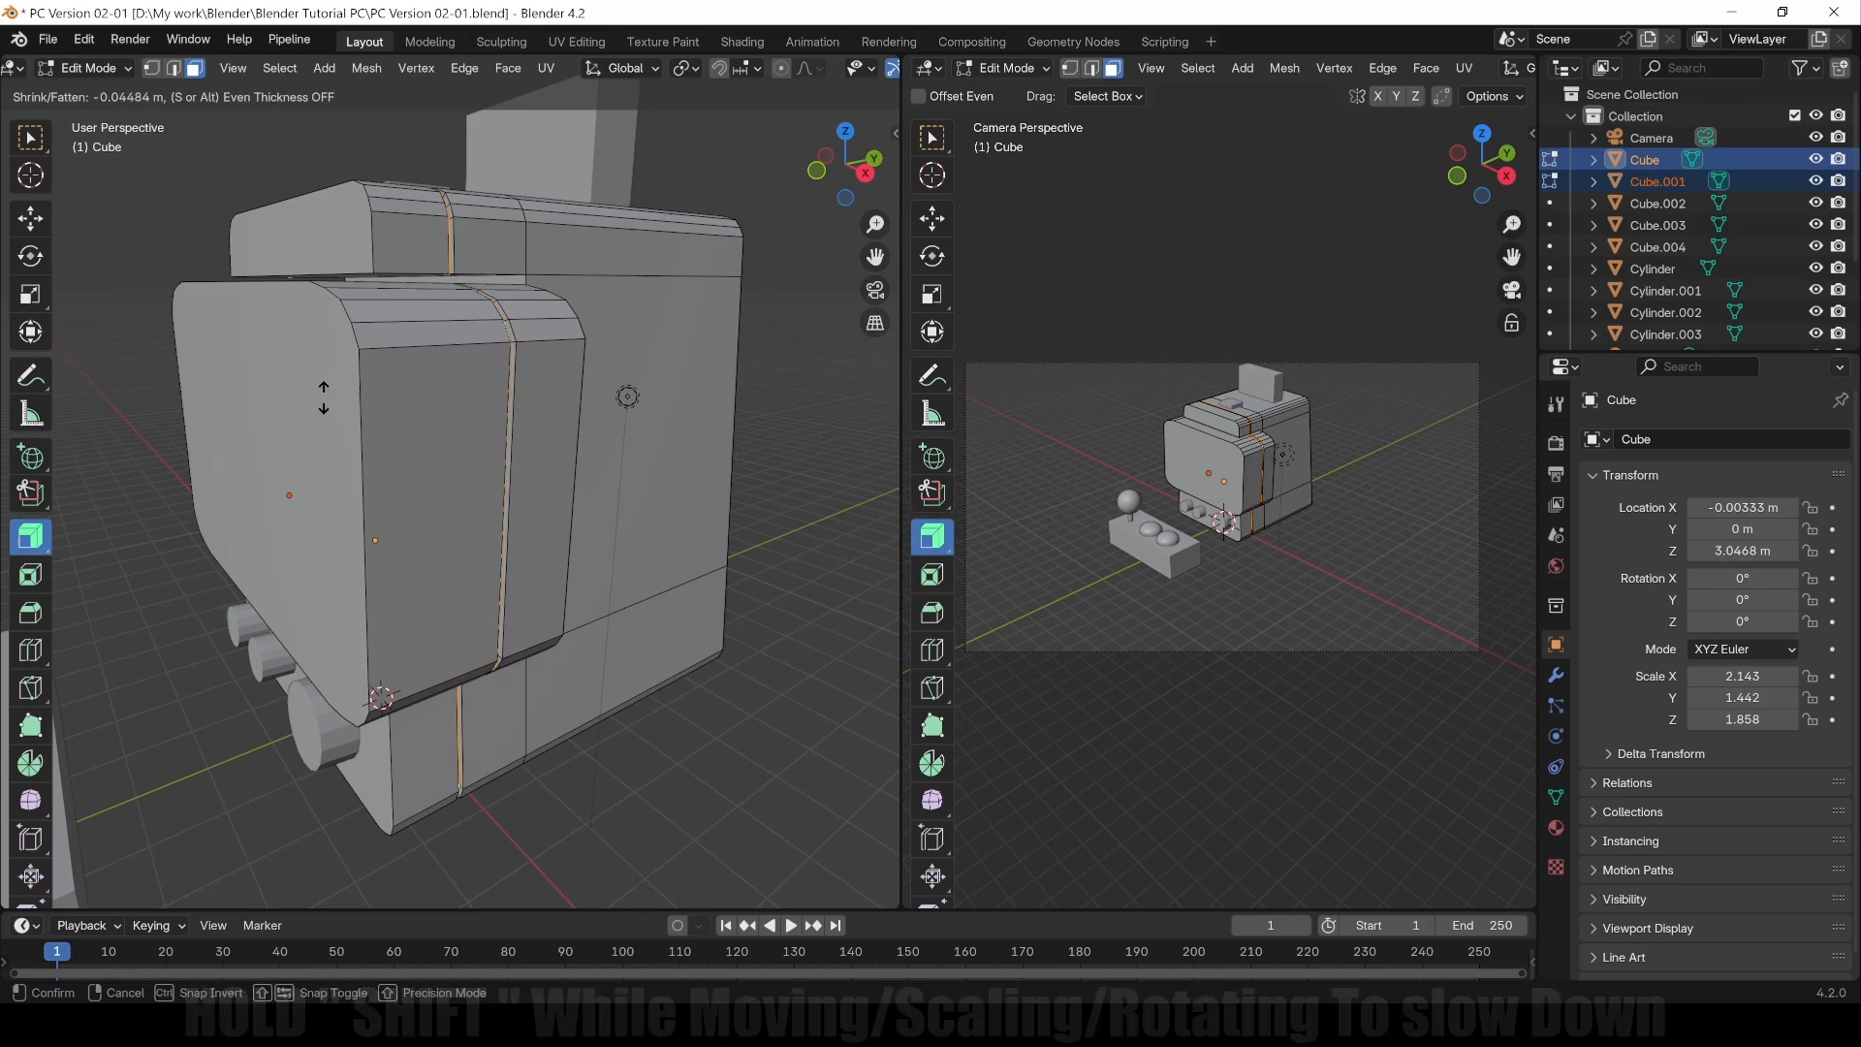
{"action": "left_click", "coordinate": [322, 398]}
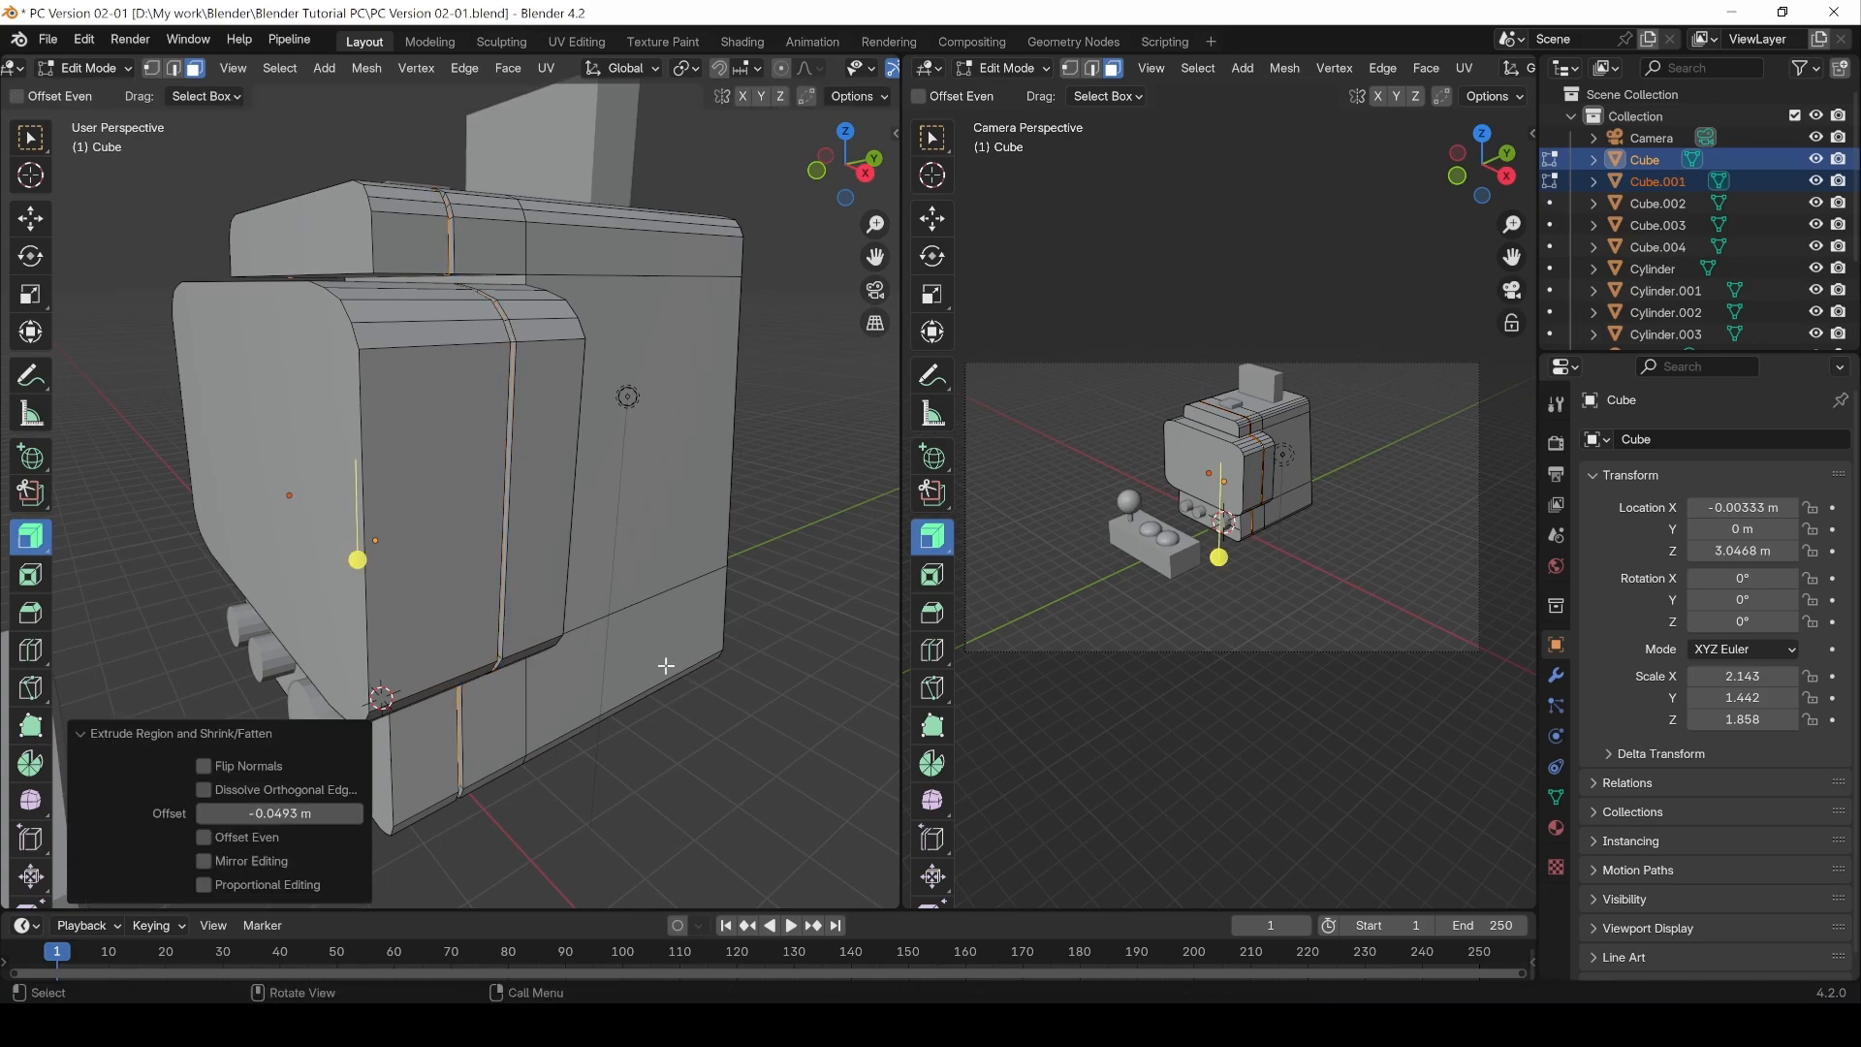
Step: Extrude the groove faces along their normals again, inward by -0.0795 m
{"action": "middle_click_drag", "start_coordinate": [664, 665], "coordinate": [614, 644]}
{"action": "key", "text": "Tab"}
{"action": "mouse_move", "coordinate": [606, 727]}
{"action": "middle_mouse_down"}
{"action": "mouse_move", "coordinate": [509, 705]}
{"action": "mouse_move", "coordinate": [581, 714]}
{"action": "middle_mouse_up"}
{"action": "key", "text": "Tab"}
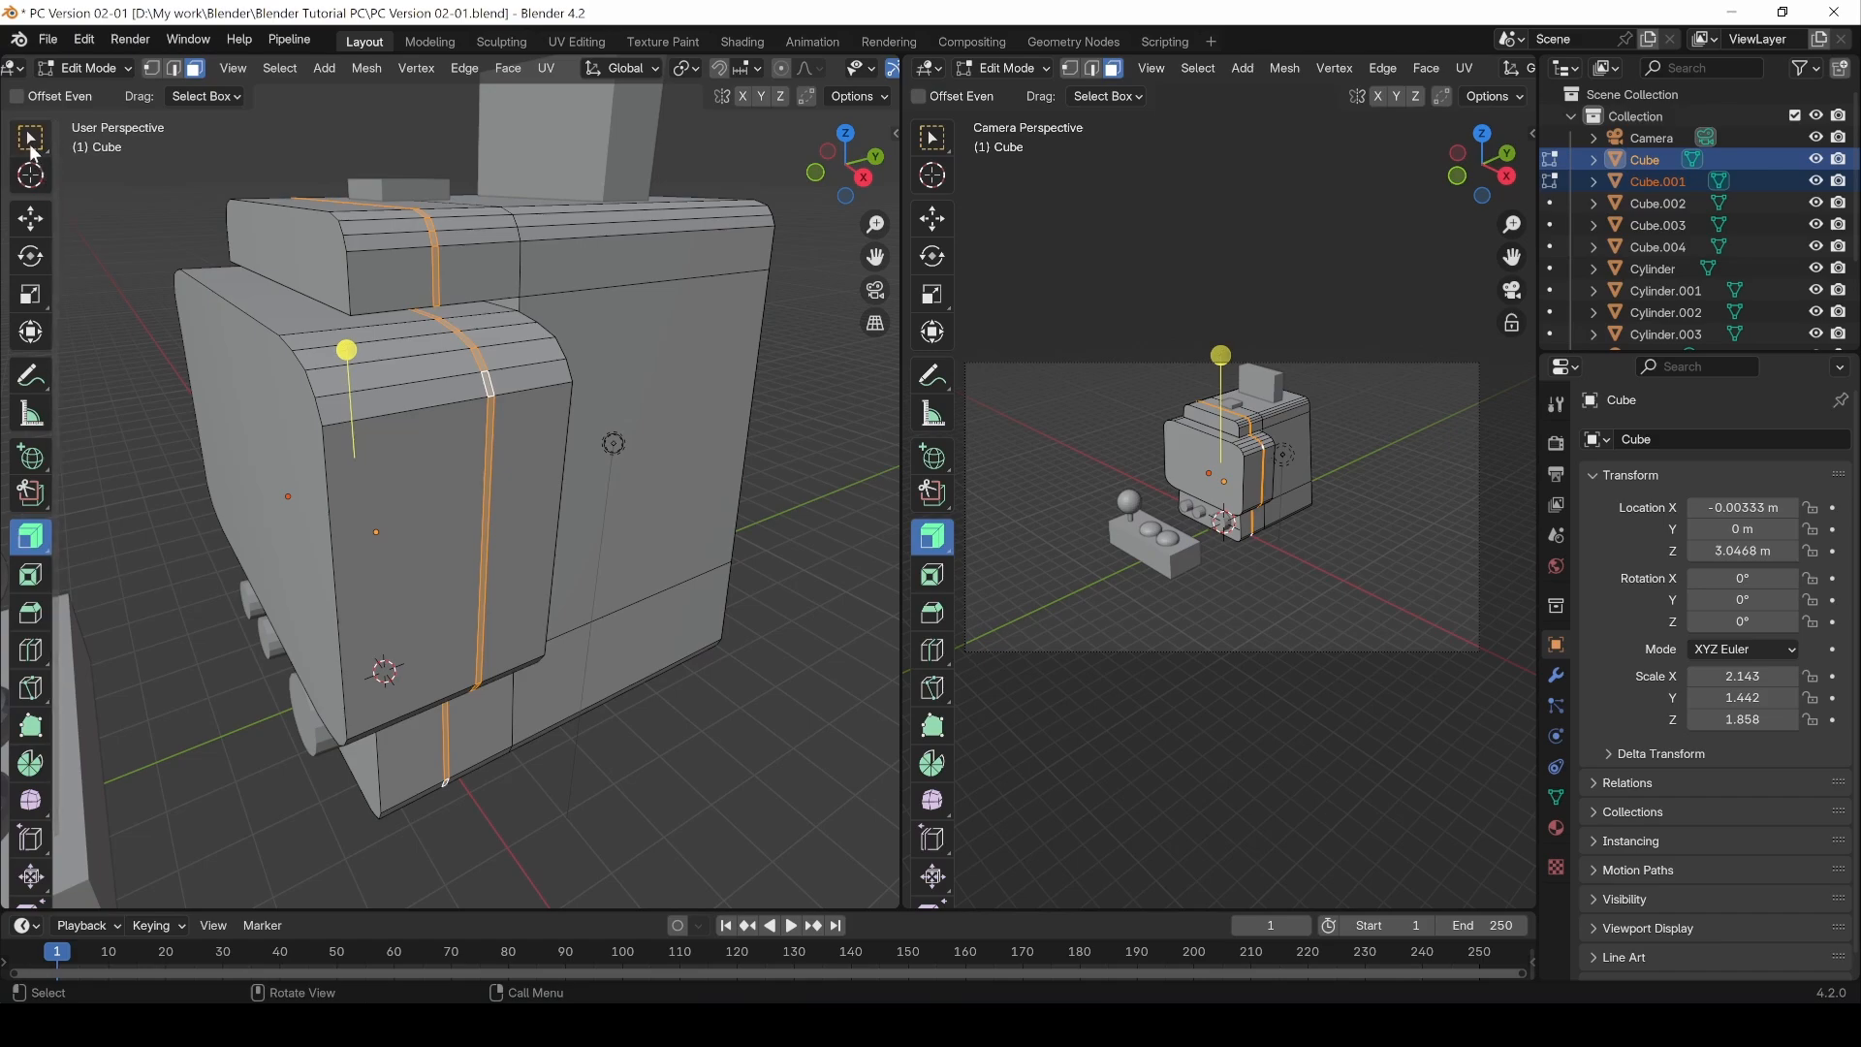
{"action": "key", "text": "w"}
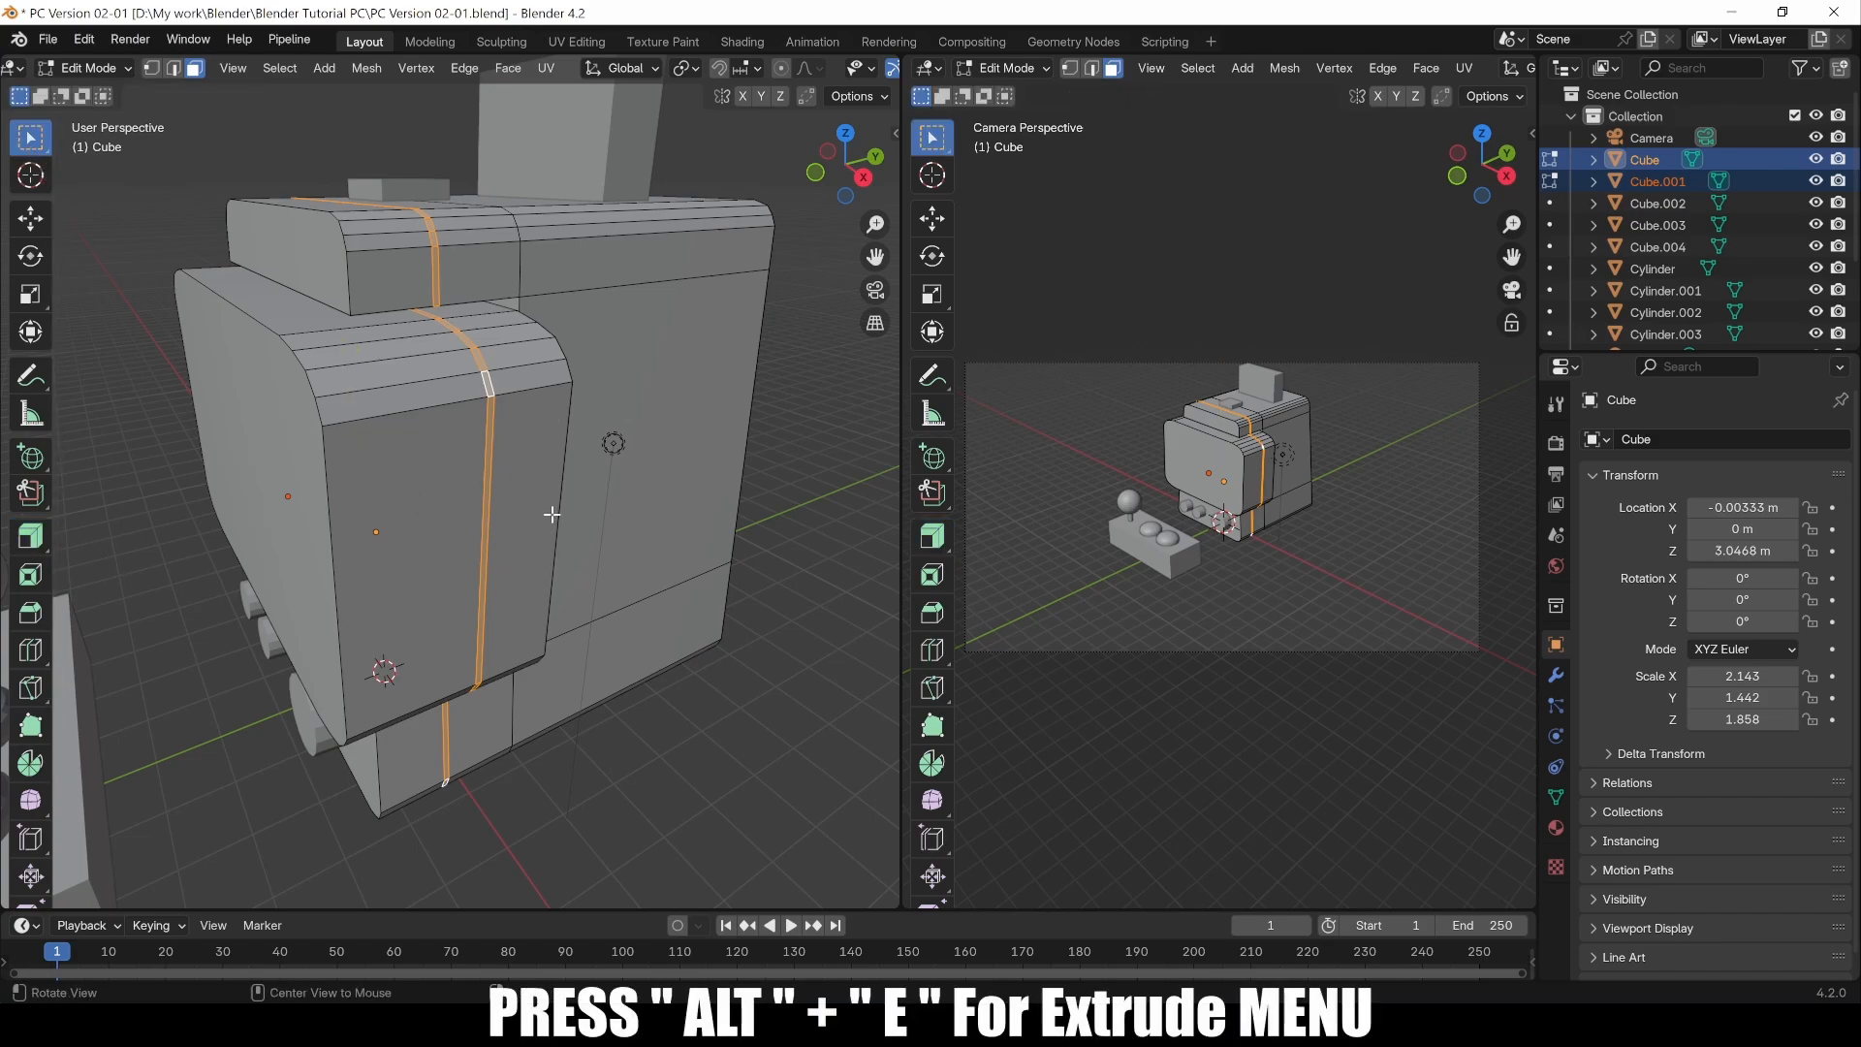
{"action": "key", "text": "alt+e"}
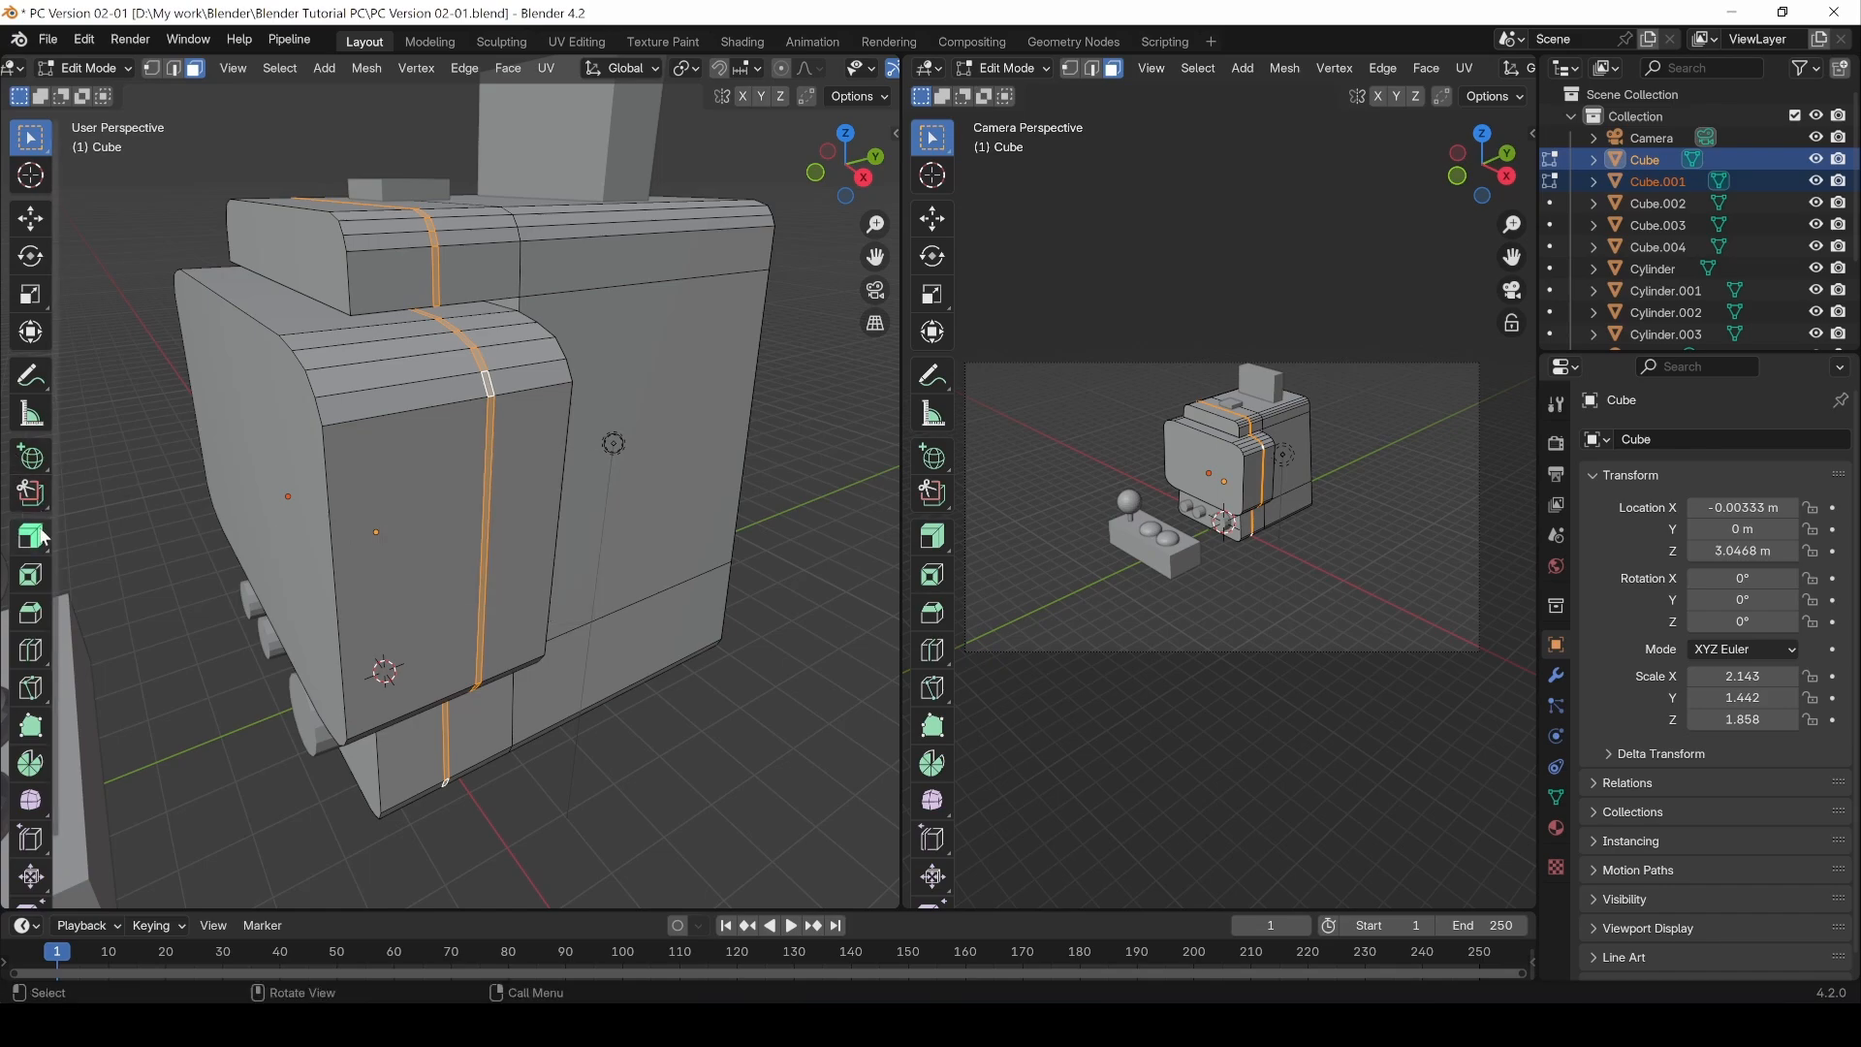
{"action": "key", "text": "alt+e"}
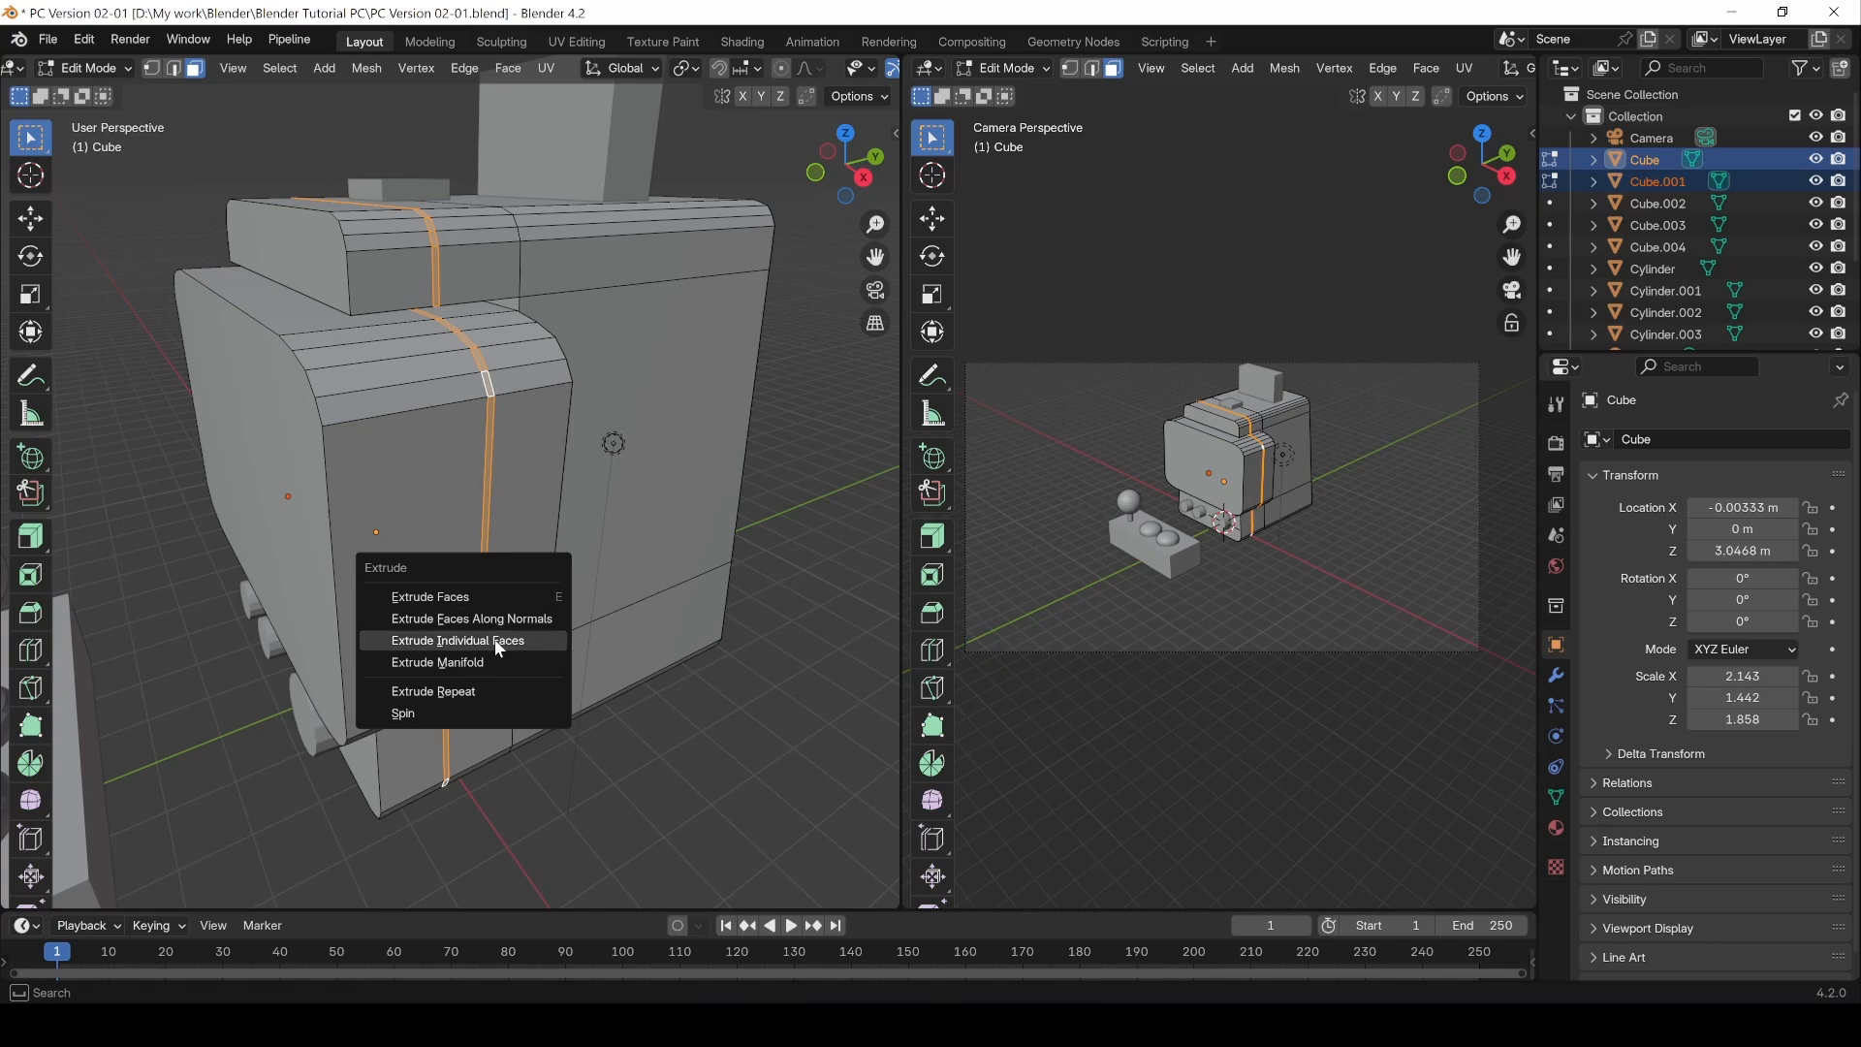
{"action": "left_click", "coordinate": [501, 618]}
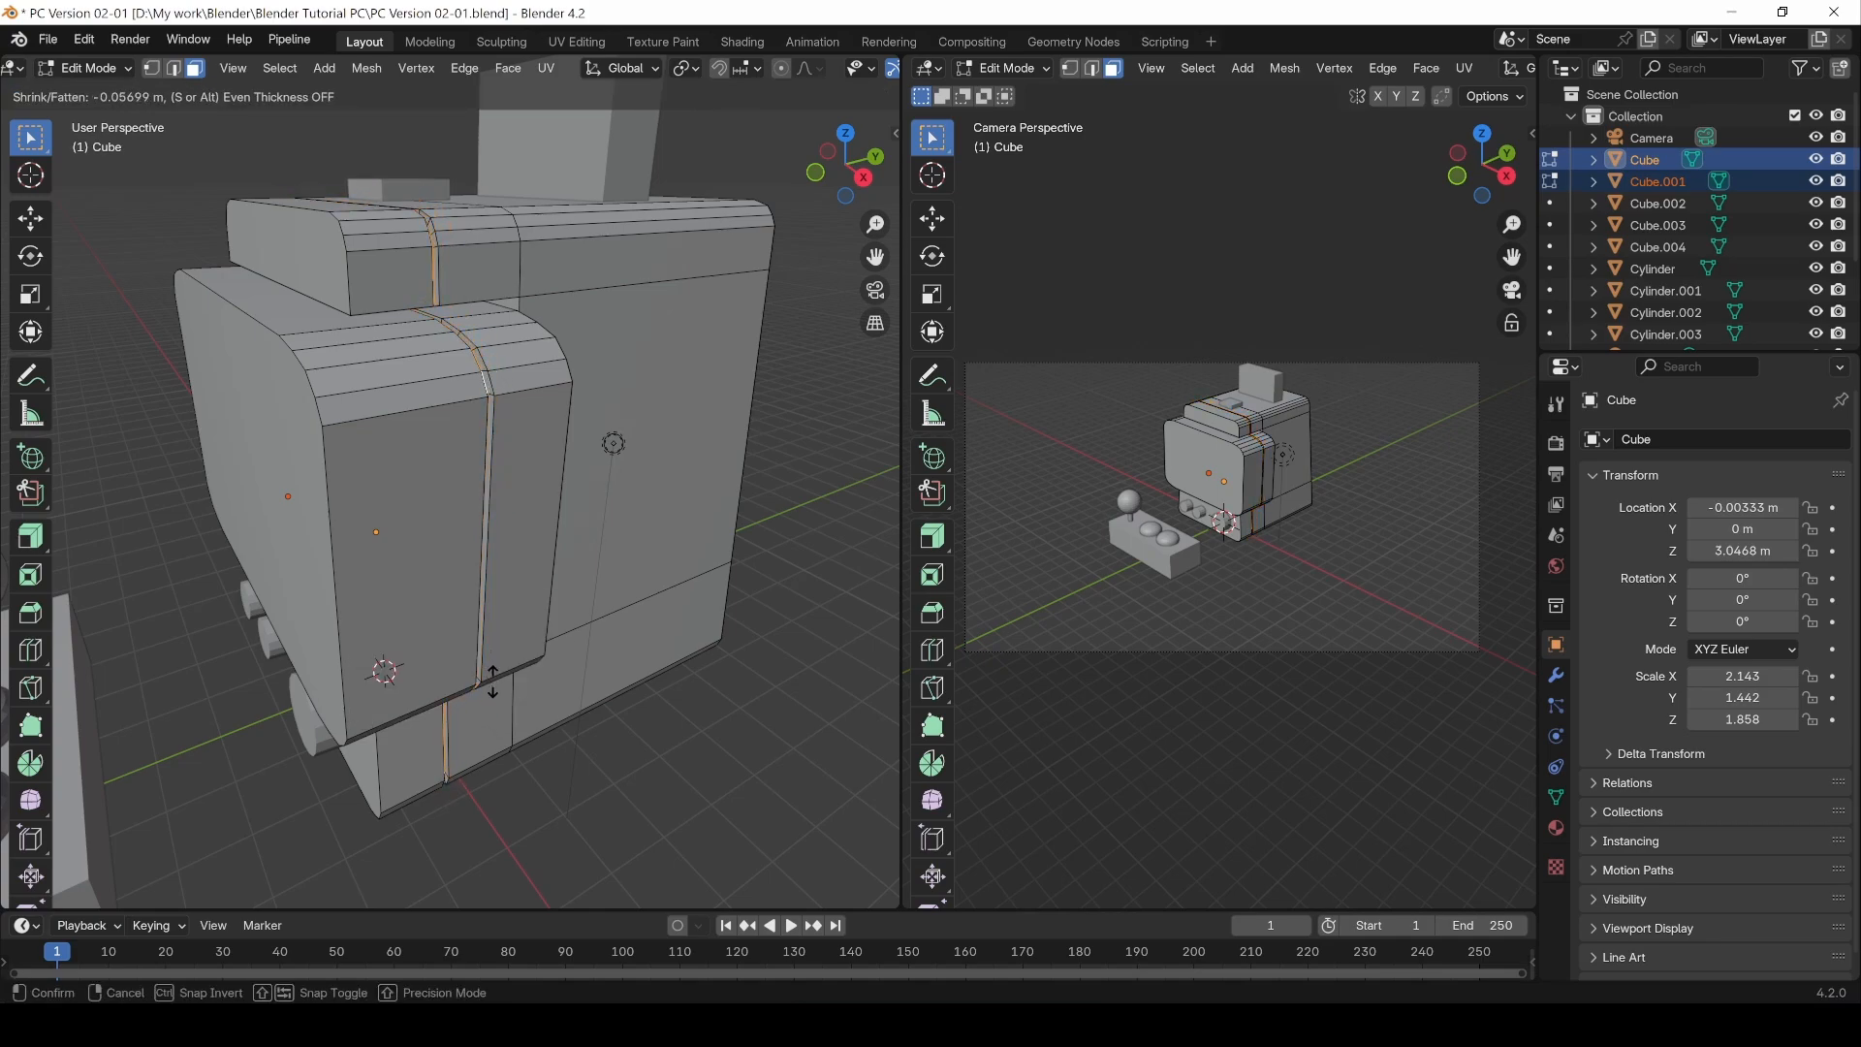
{"action": "left_click", "coordinate": [487, 688]}
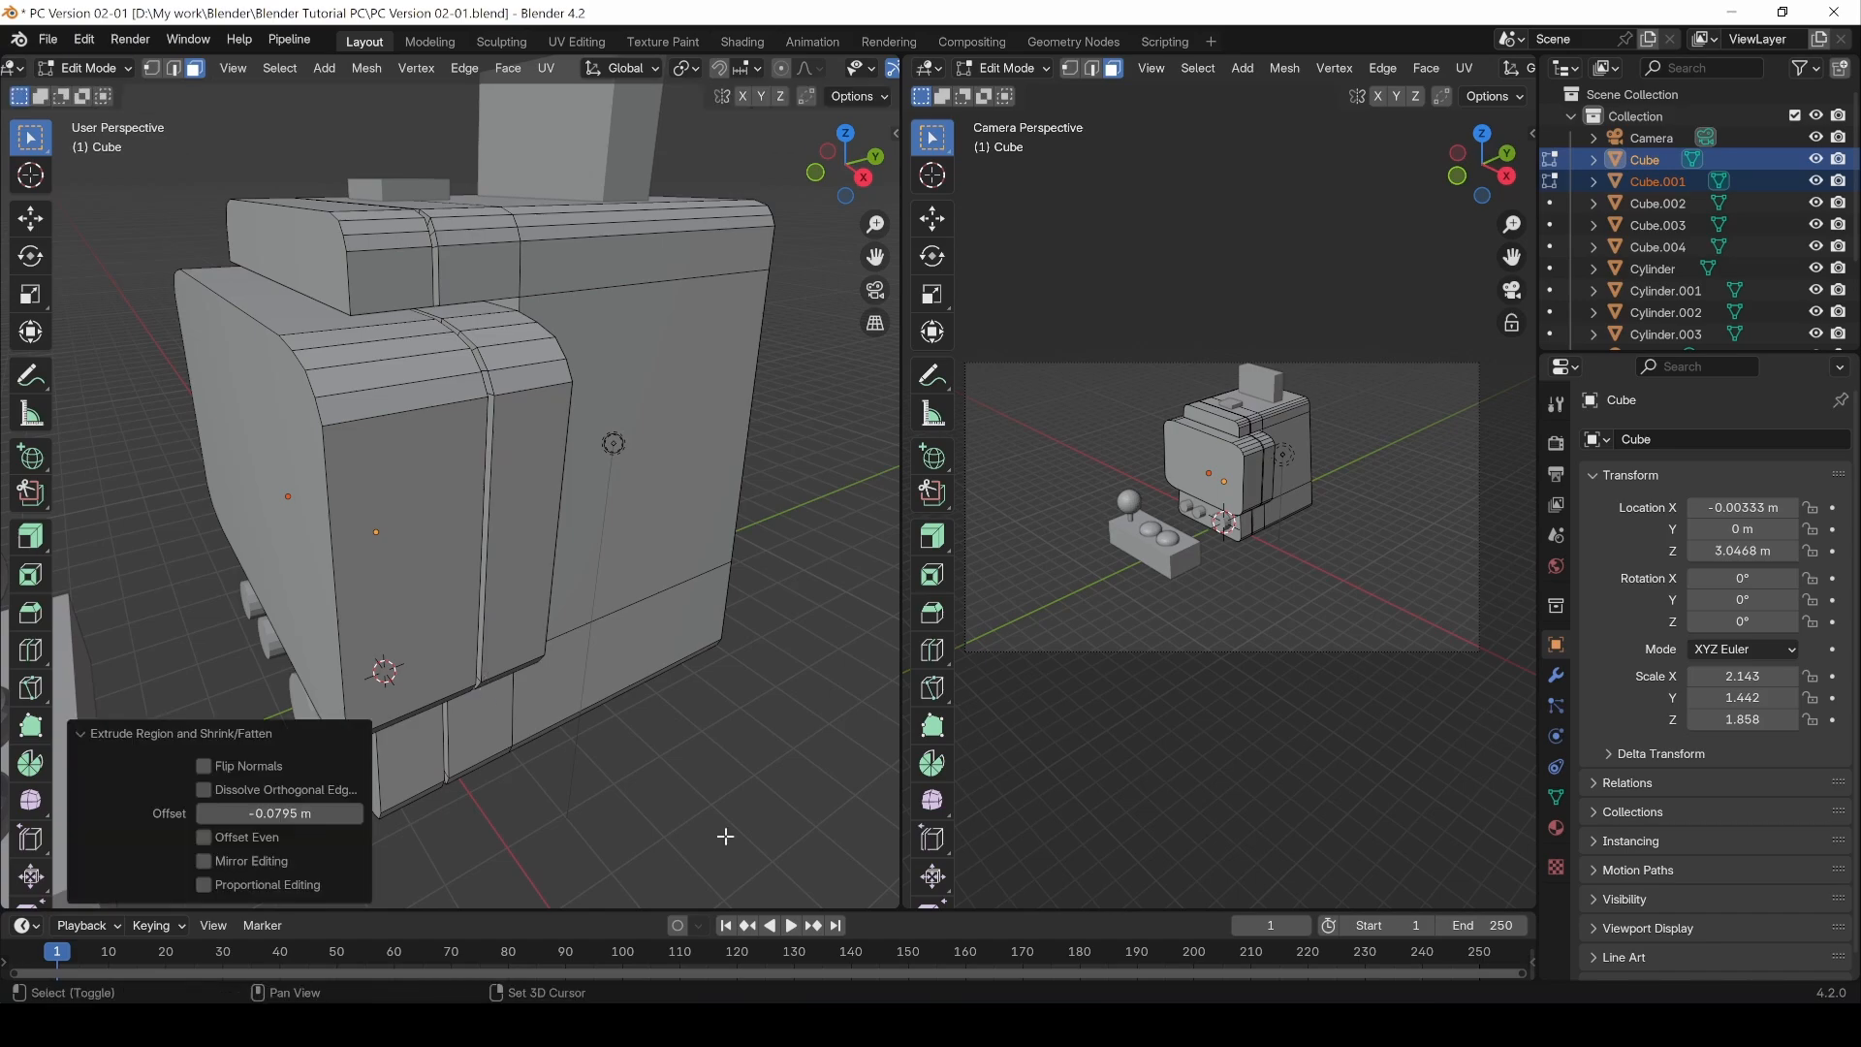
Step: Return to Object Mode and apply Shade Auto Smooth at 30° to both selected cabinet bodies
{"action": "key", "text": "Tab"}
{"action": "middle_click_drag", "start_coordinate": [415, 735], "coordinate": [512, 444]}
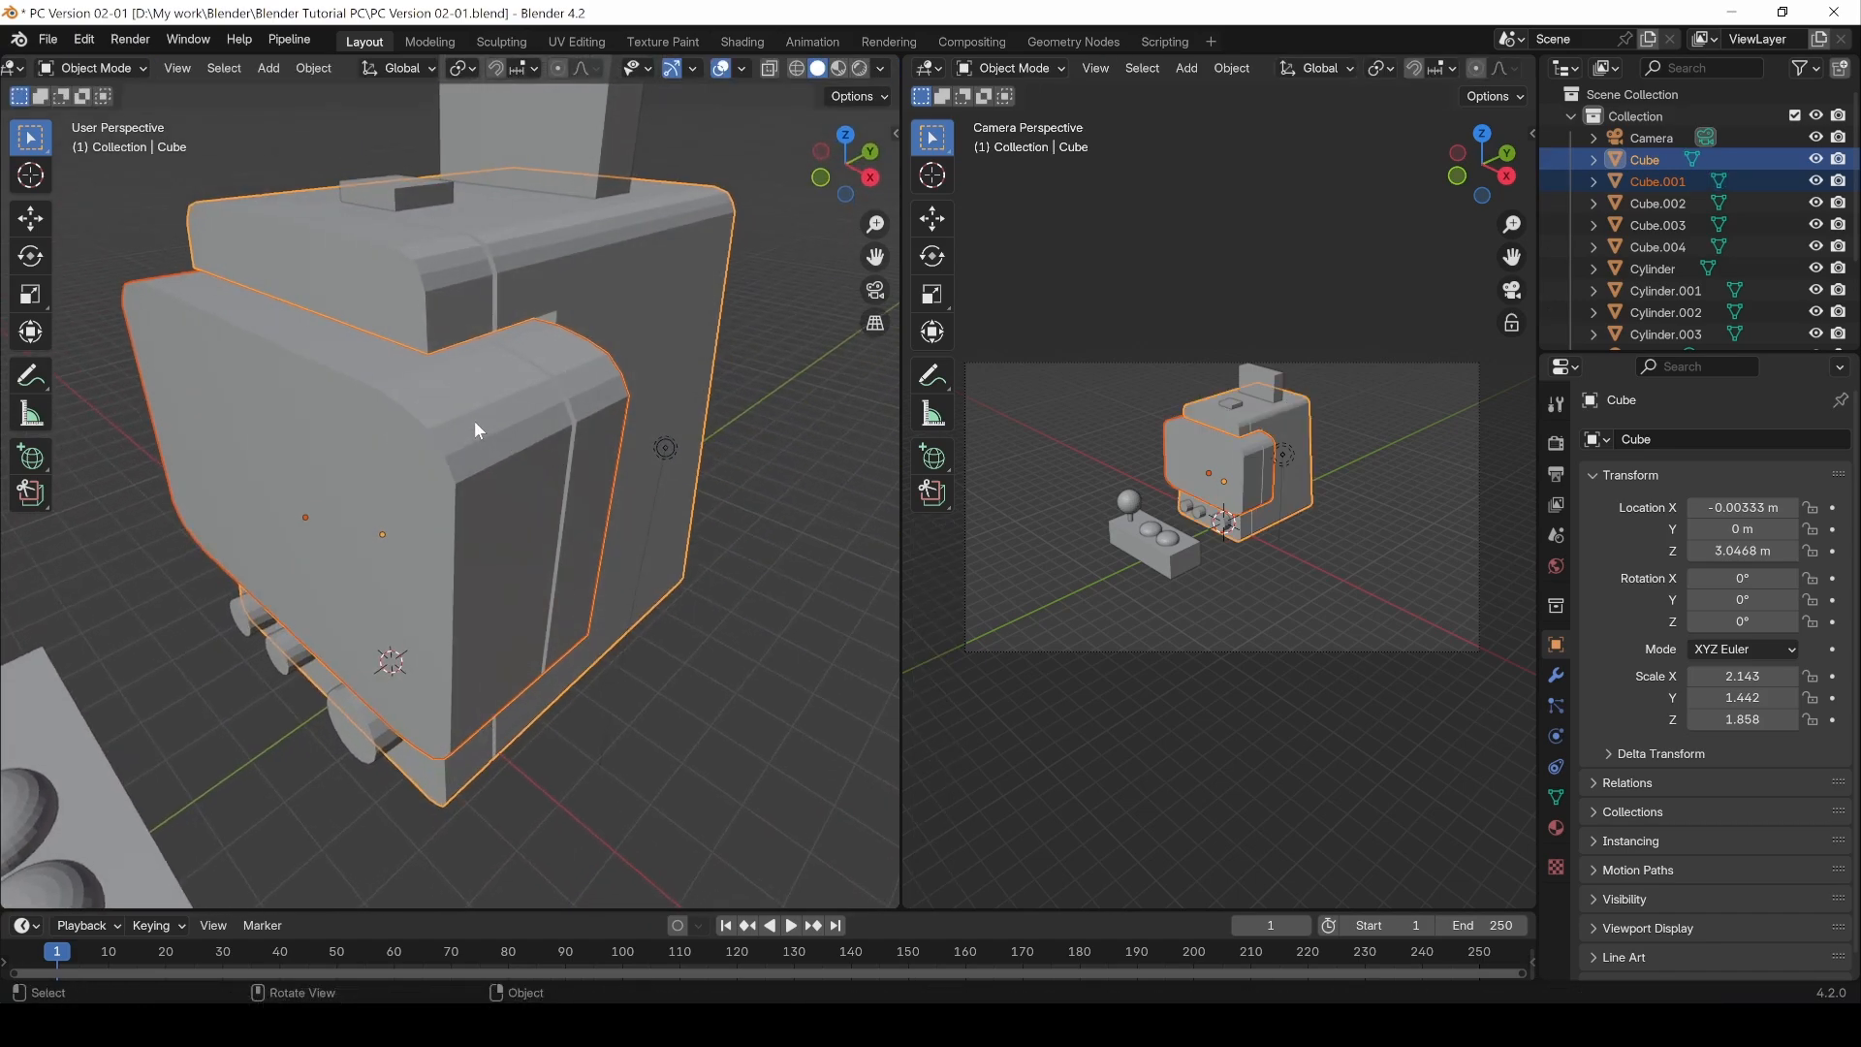
{"action": "right_click", "coordinate": [474, 413]}
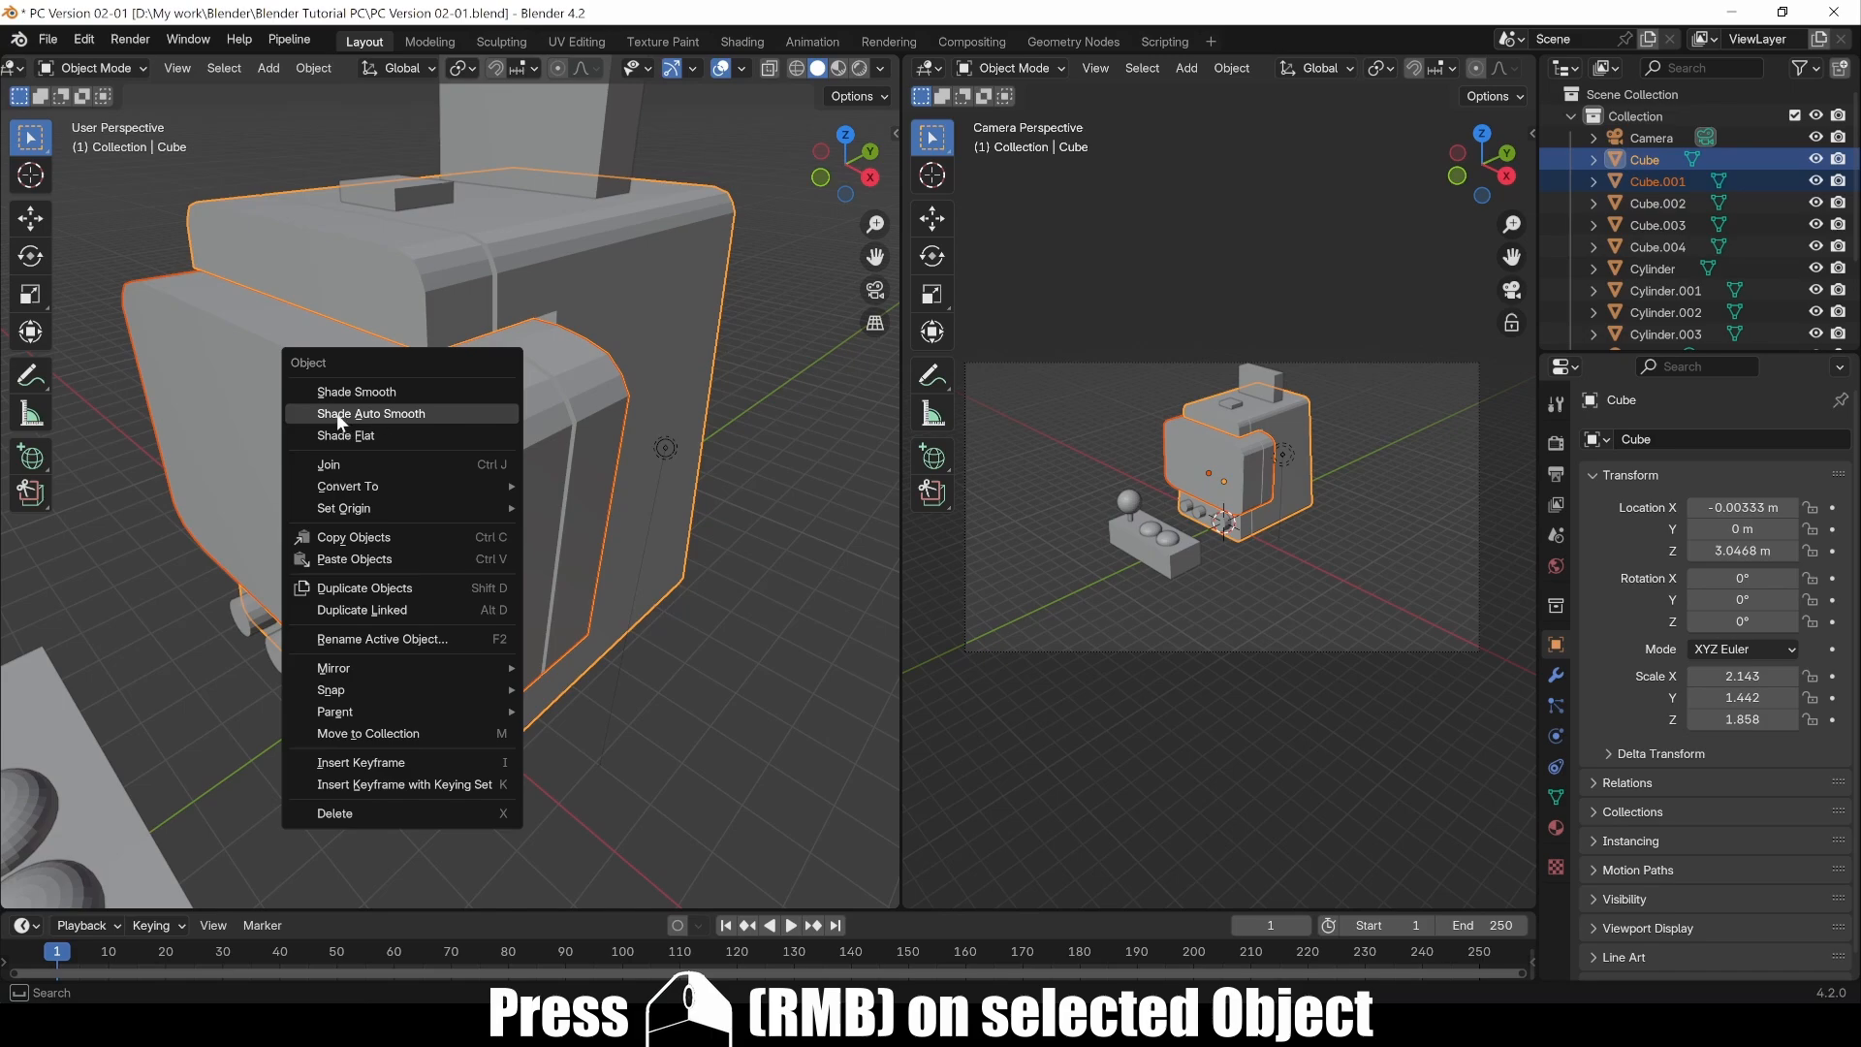
{"action": "left_click", "coordinate": [368, 413]}
{"action": "middle_click_drag", "start_coordinate": [368, 413], "coordinate": [528, 614]}
{"action": "scroll", "coordinate": [394, 636], "scroll_direction": "down", "scroll_amount": 5}
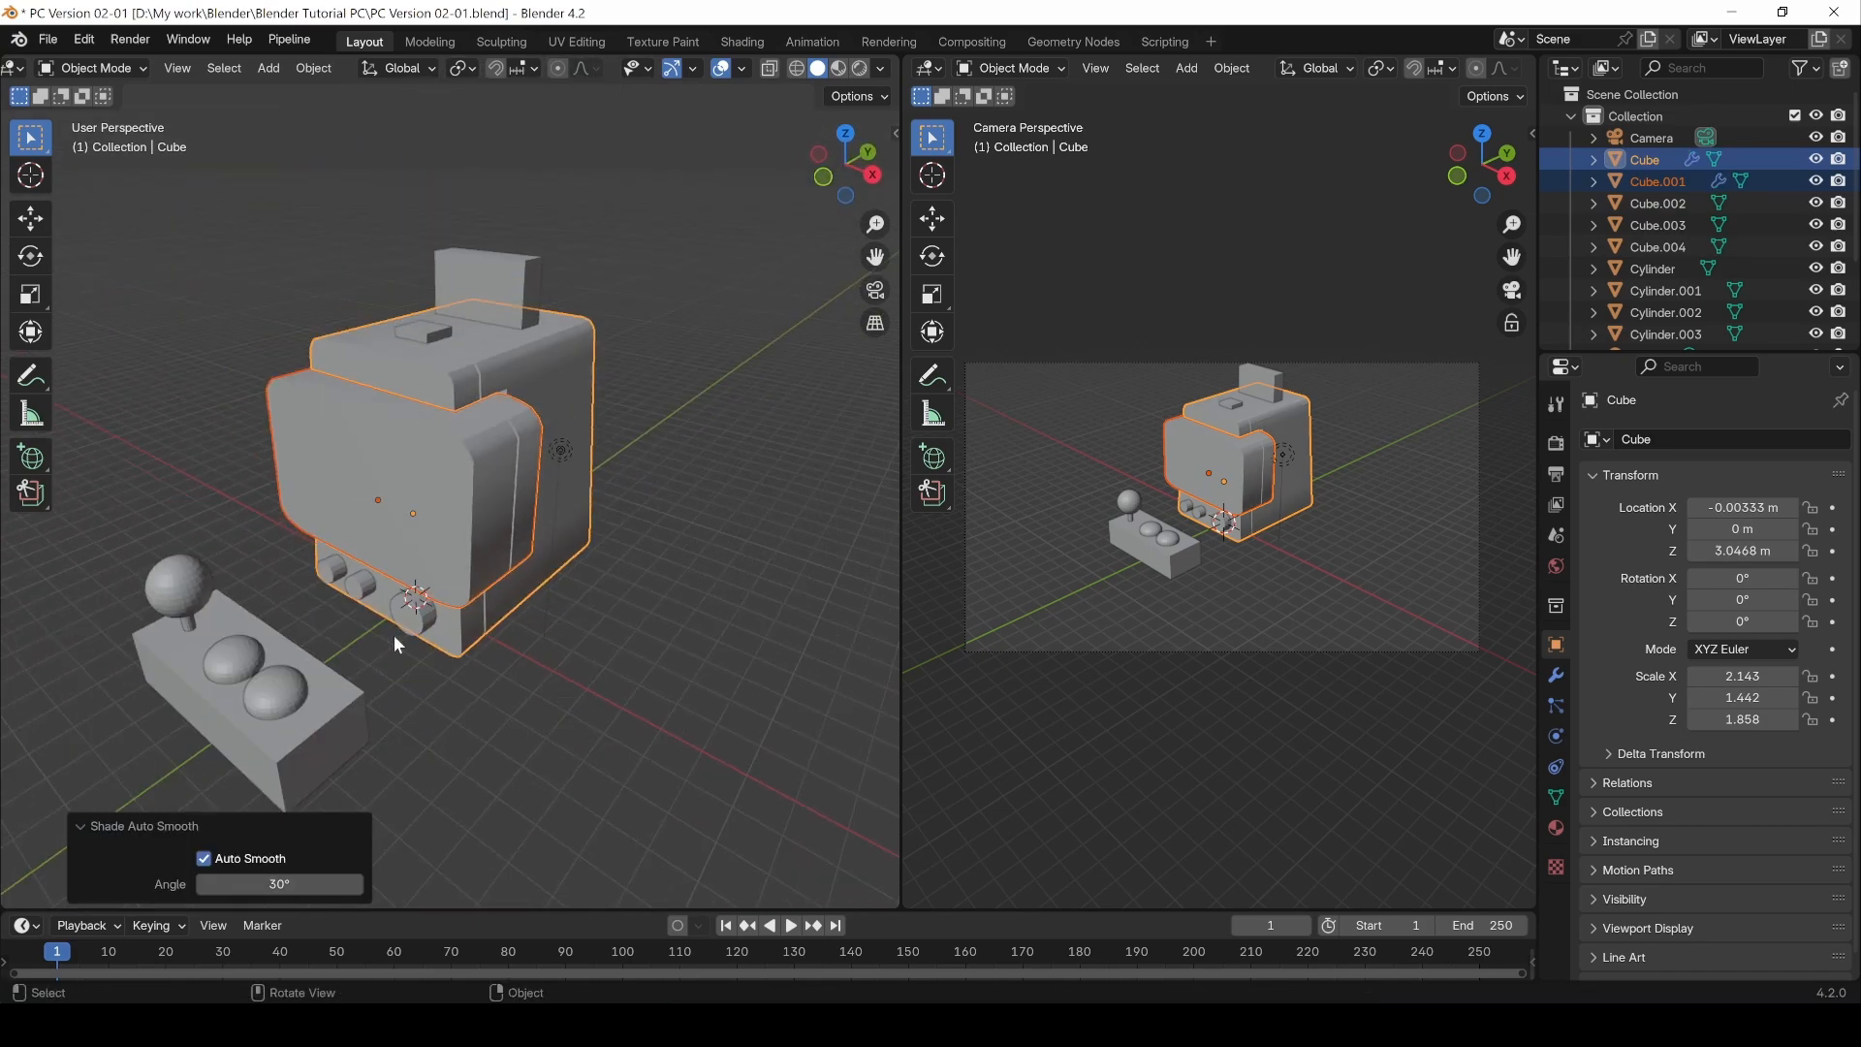
Step: Reselect Cube.001 and Cube and reapply shading to them from the object context menu
{"action": "left_click", "coordinate": [562, 694]}
{"action": "middle_click_drag", "start_coordinate": [562, 694], "coordinate": [551, 580]}
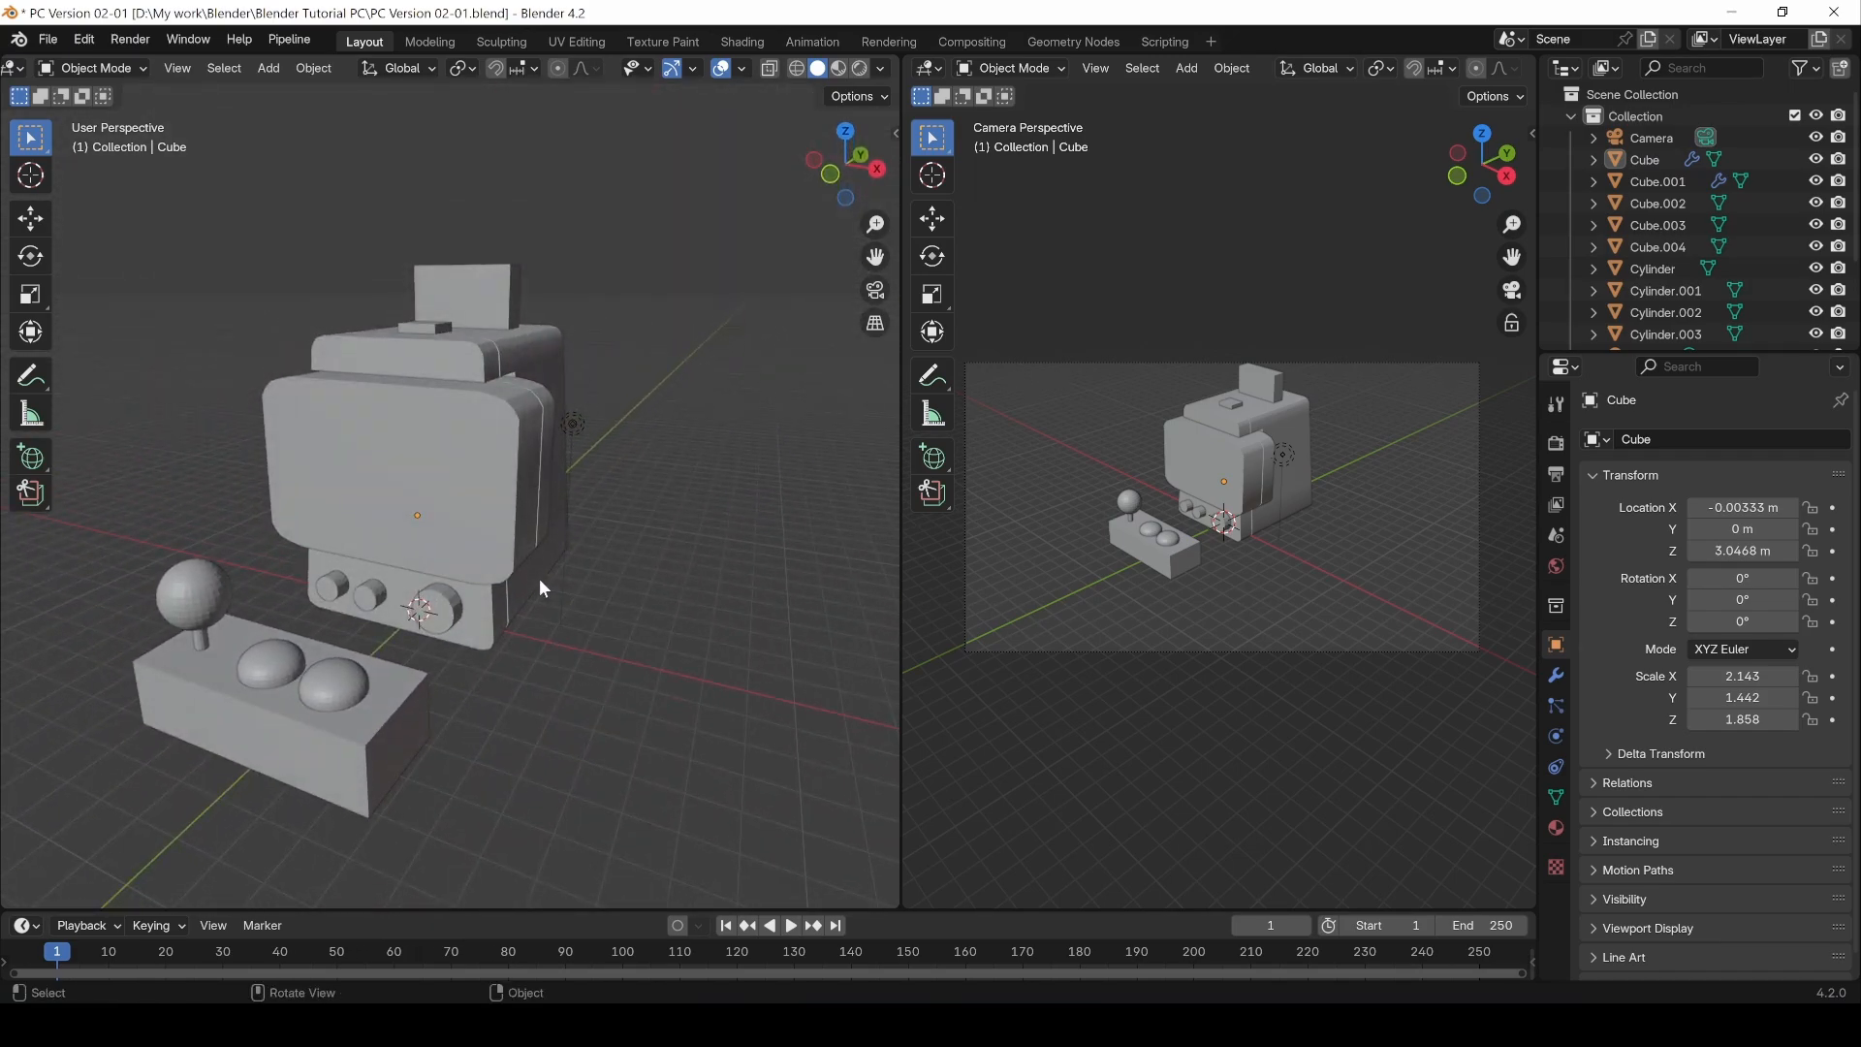
{"action": "right_click", "coordinate": [504, 405]}
{"action": "left_click", "coordinate": [491, 417]}
{"action": "right_click", "coordinate": [551, 417]}
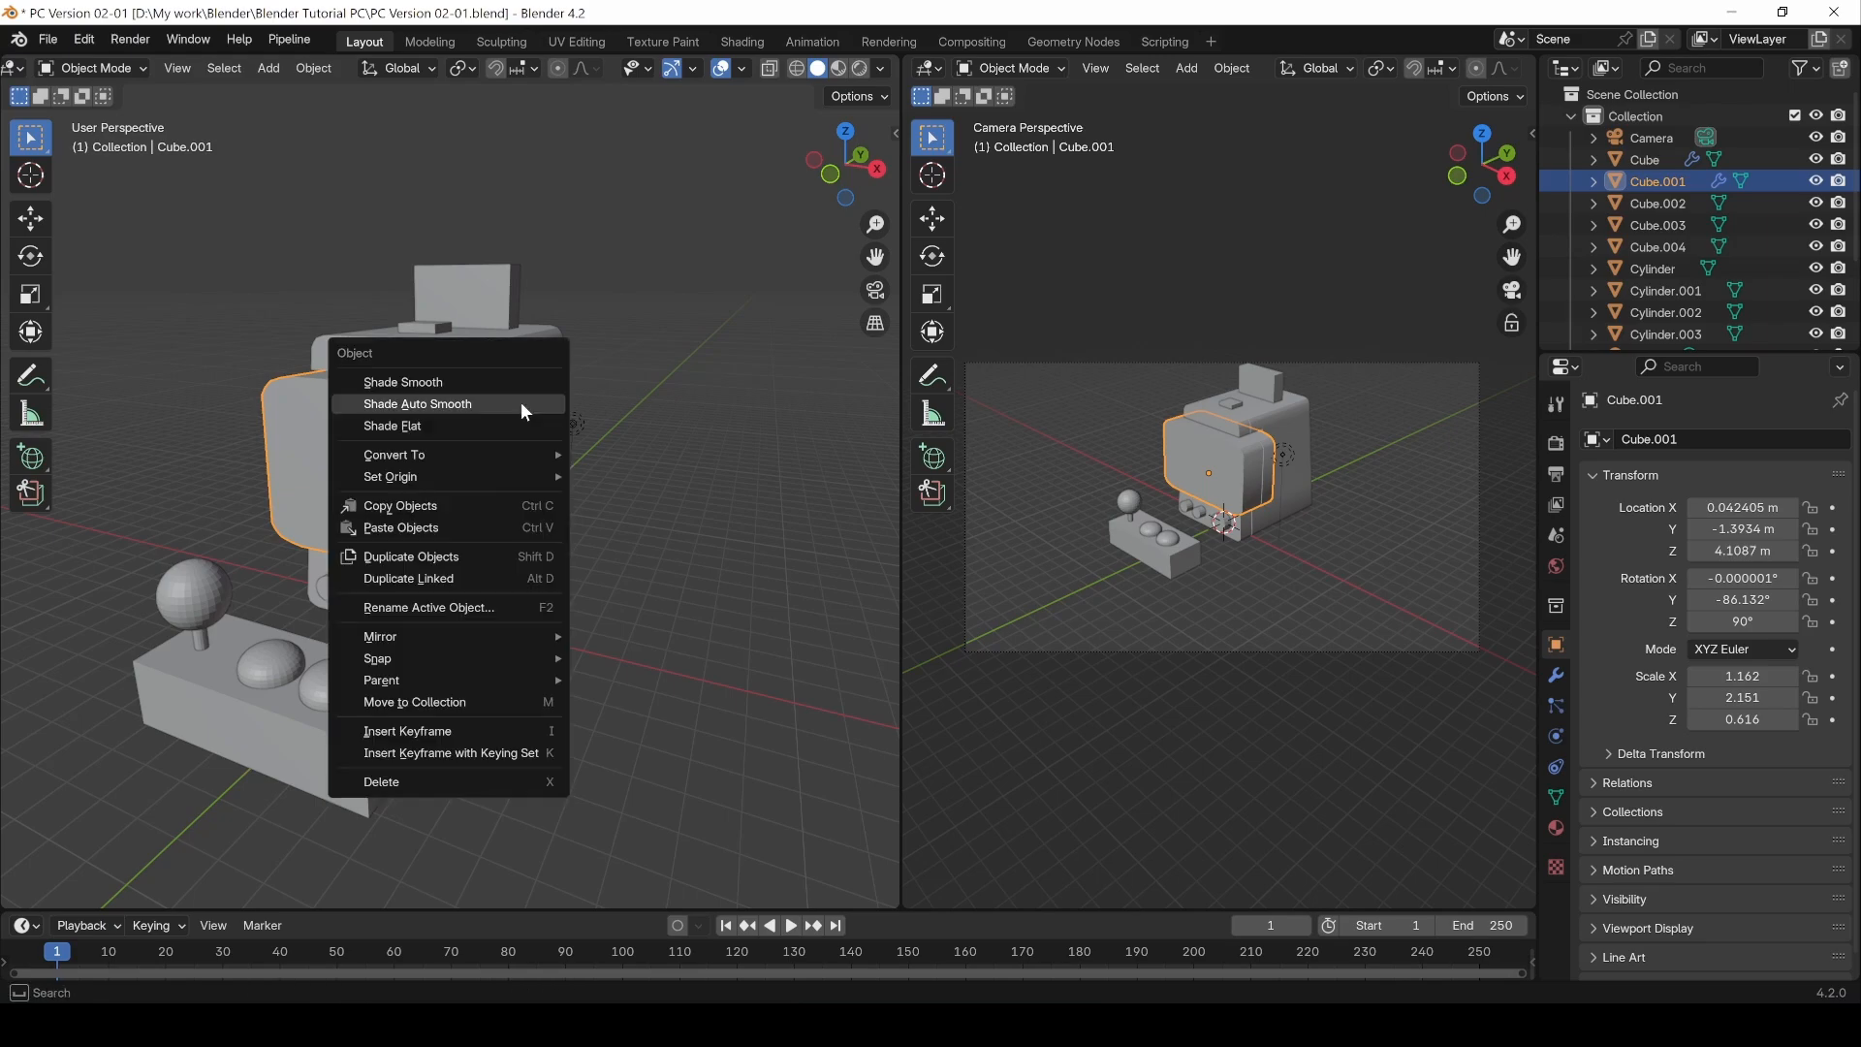
{"action": "left_click", "coordinate": [520, 356], "text": "shift"}
{"action": "right_click", "coordinate": [515, 347]}
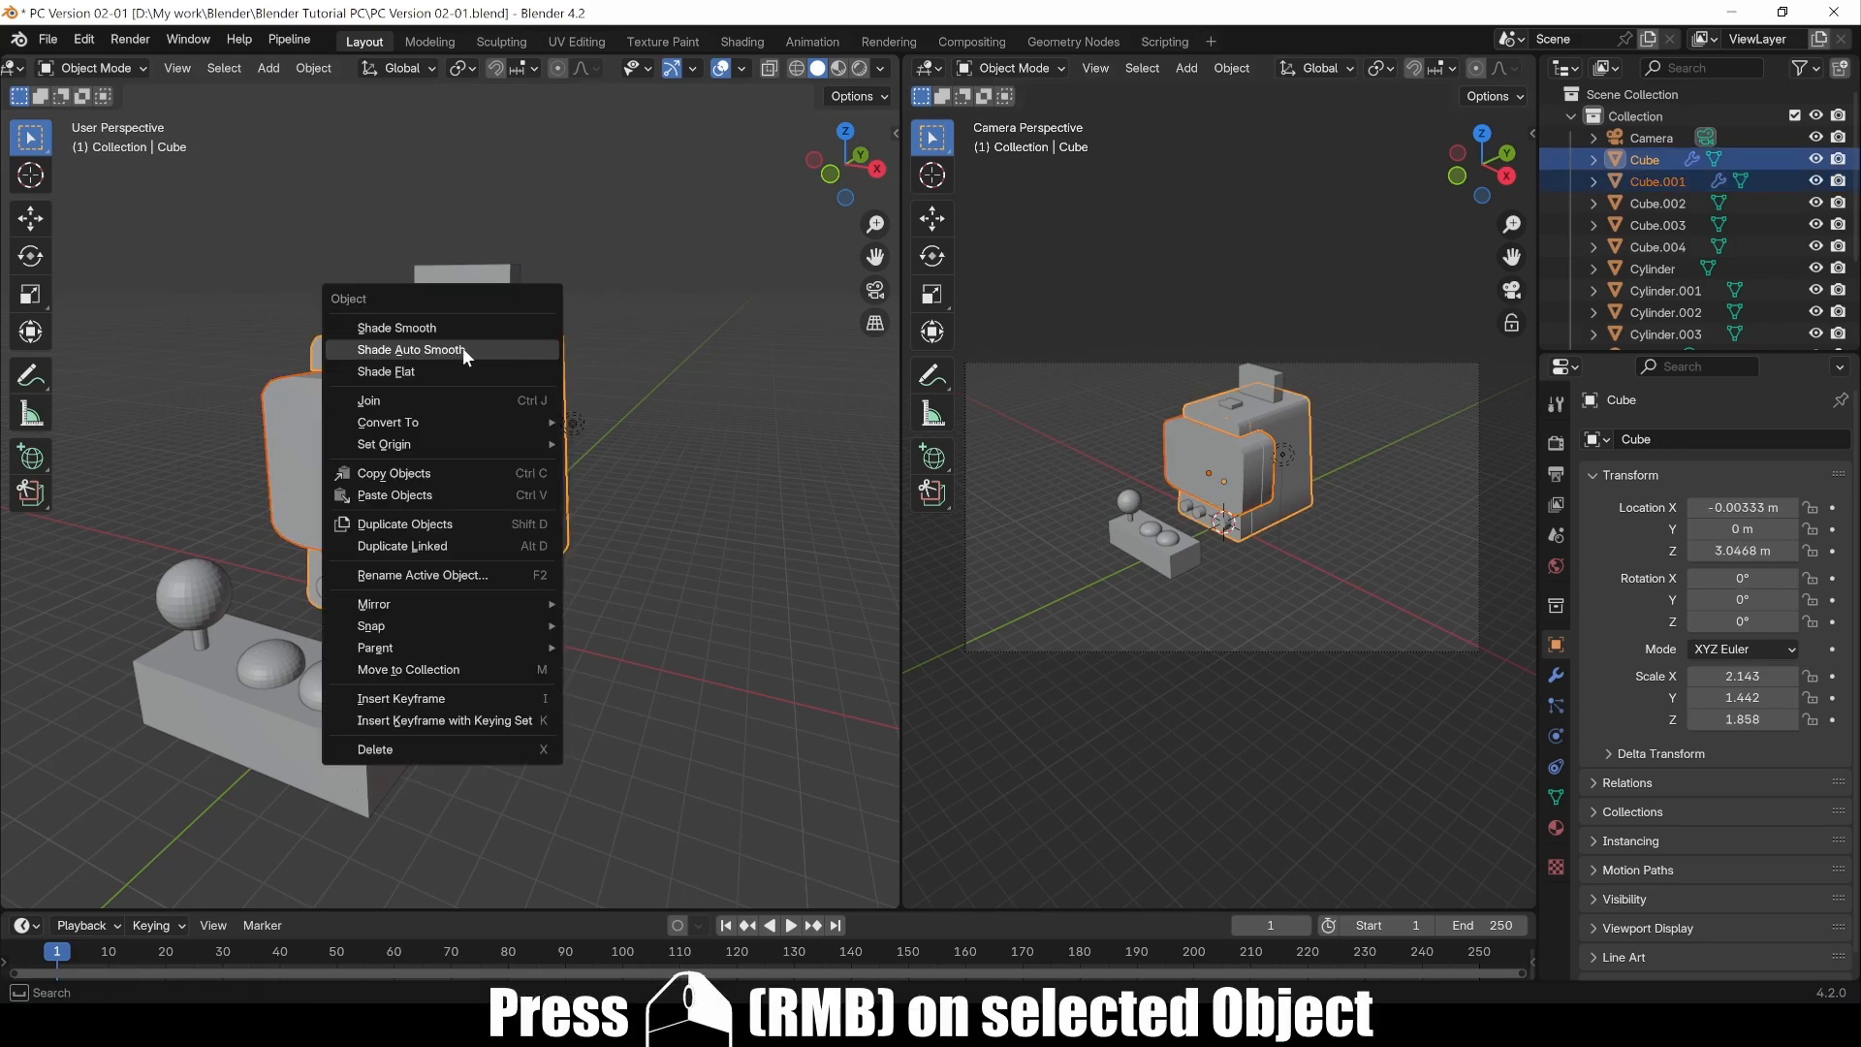
{"action": "left_click", "coordinate": [428, 368]}
{"action": "middle_click_drag", "start_coordinate": [594, 547], "coordinate": [554, 493]}
{"action": "left_click", "coordinate": [543, 661]}
Step: Enter Edit Mode on Cube.001 alone and select its front screen face in face selection mode
{"action": "left_click", "coordinate": [420, 514]}
{"action": "key", "text": "Tab"}
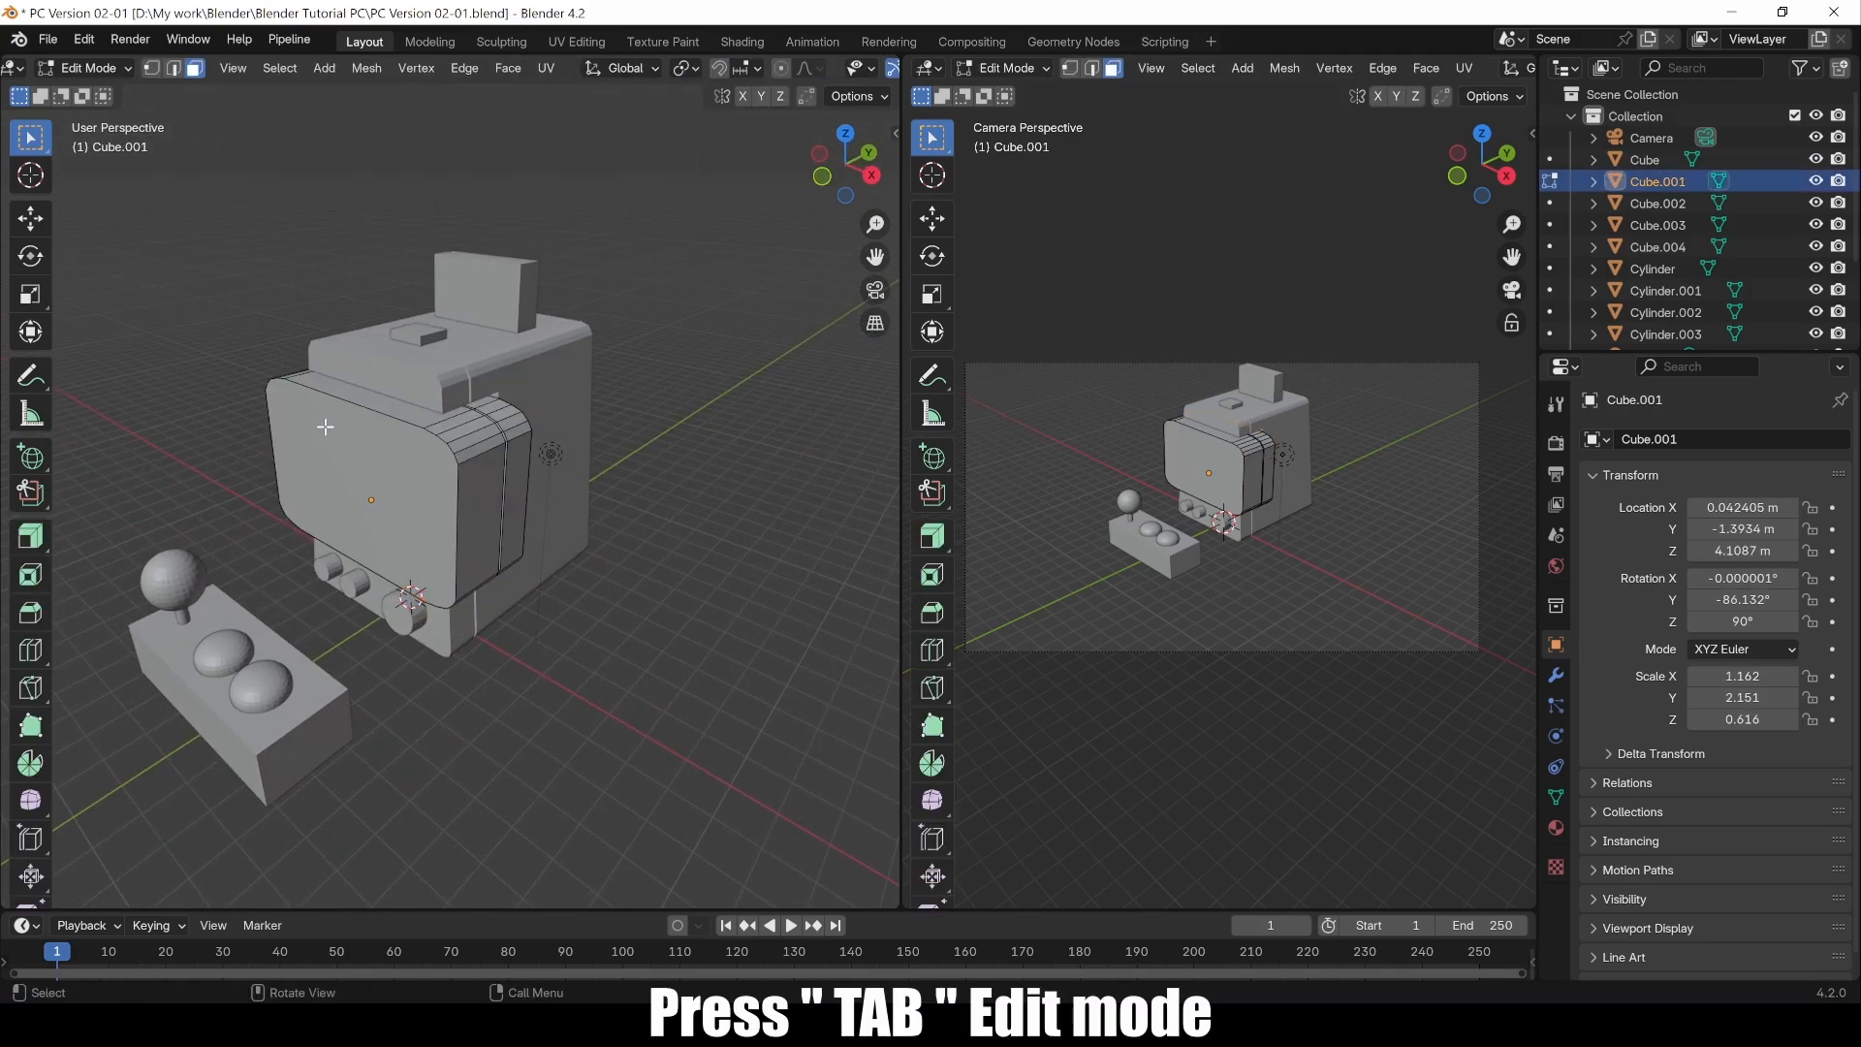
{"action": "left_click", "coordinate": [276, 494]}
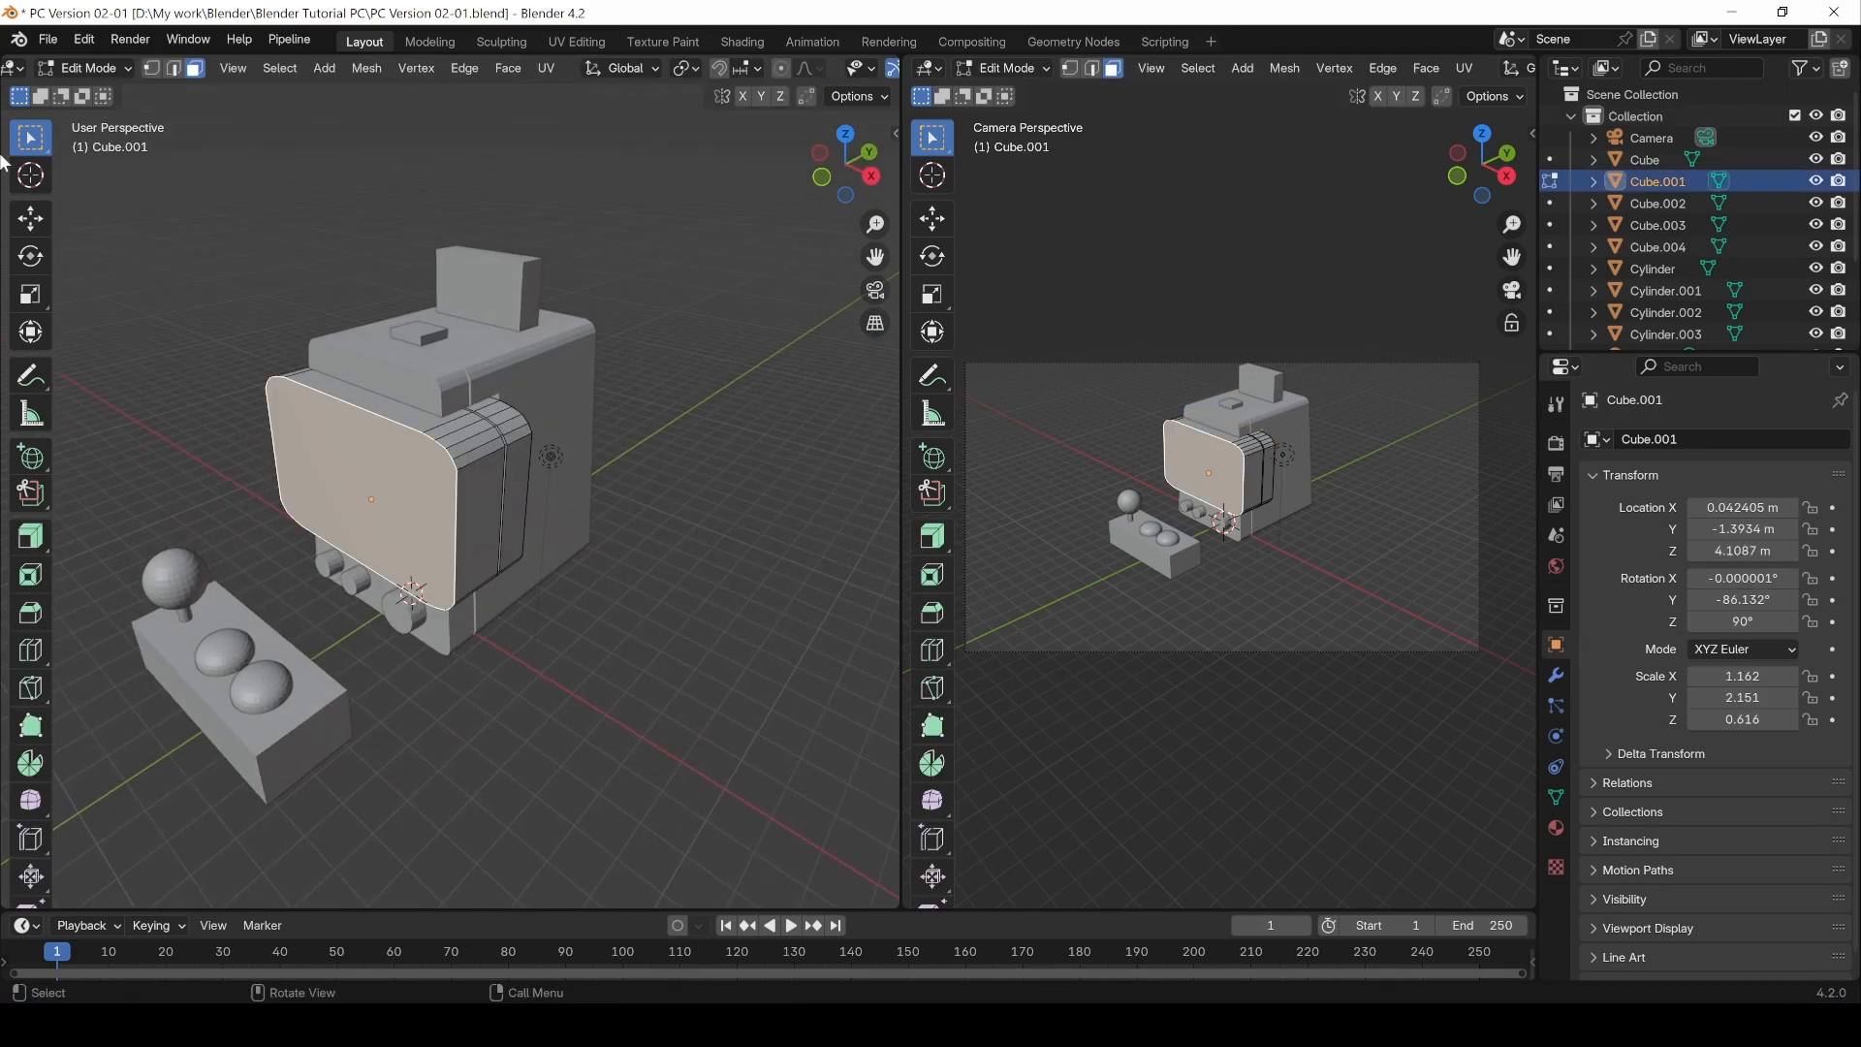
{"action": "left_click", "coordinate": [173, 69]}
{"action": "left_click", "coordinate": [354, 556]}
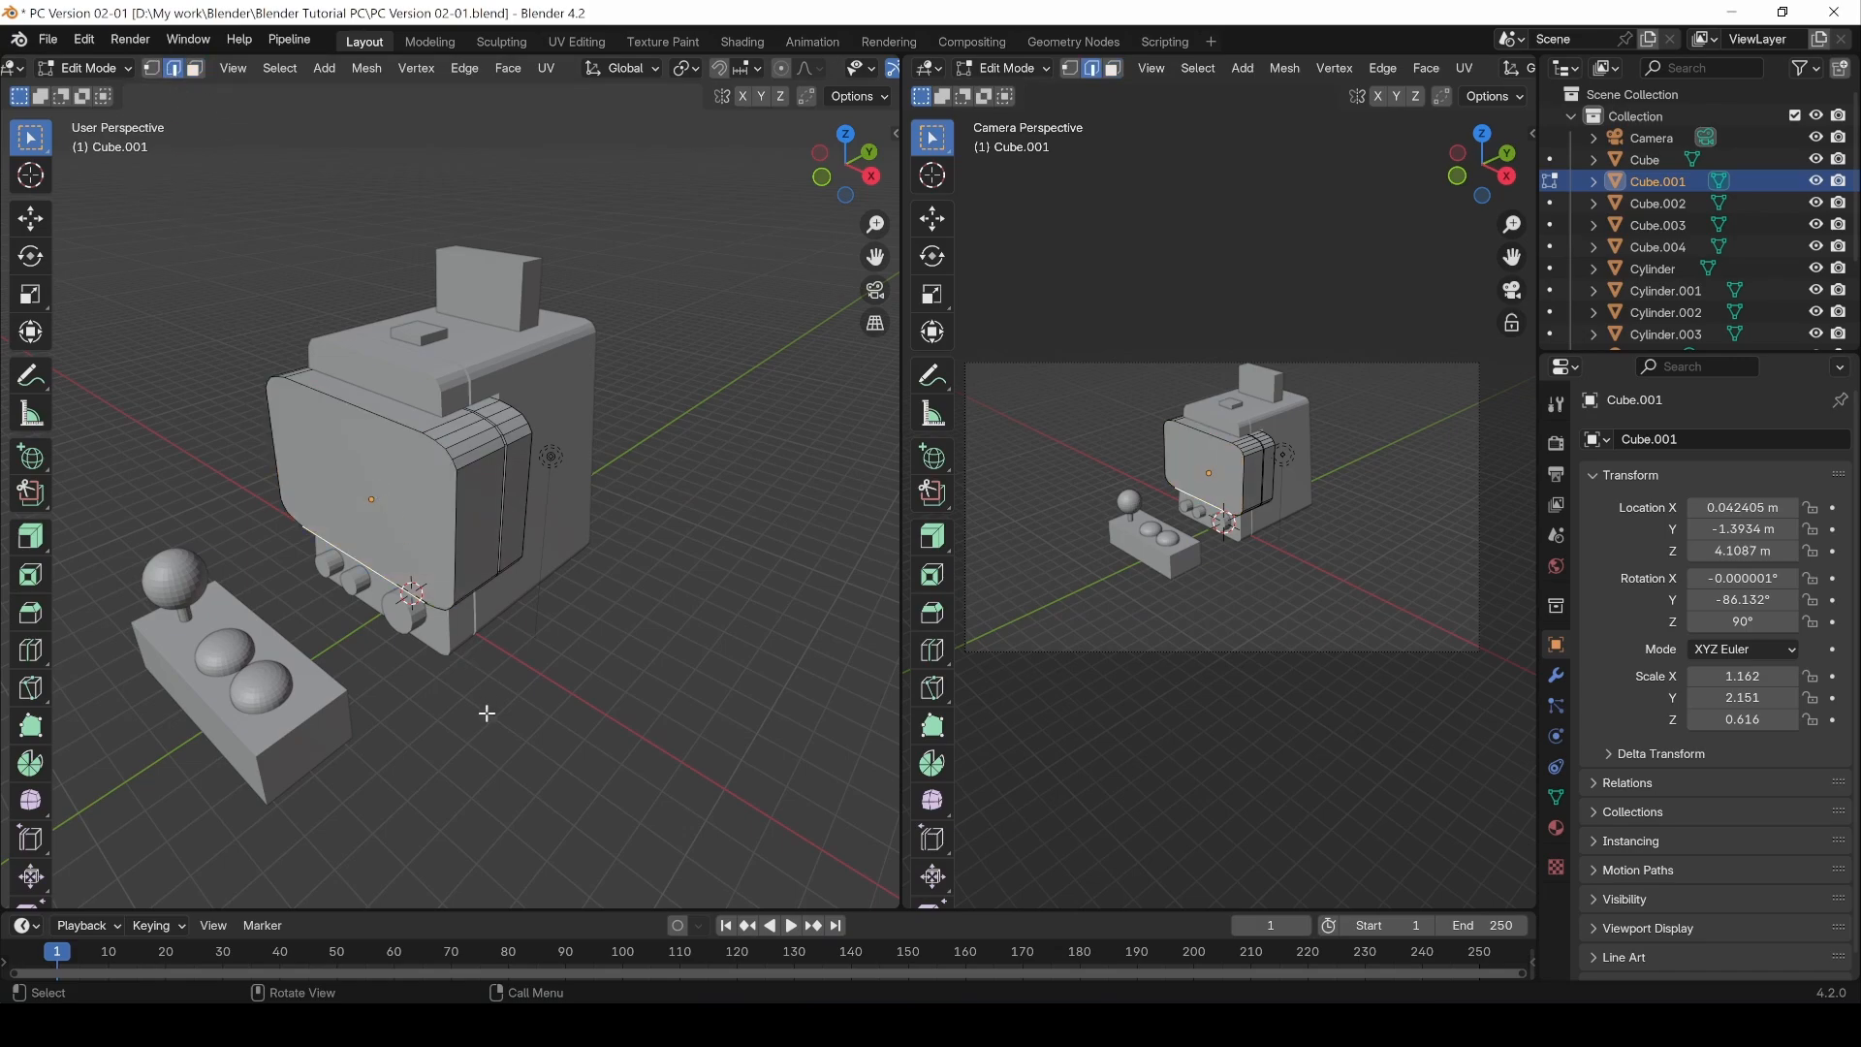
{"action": "key", "text": "3"}
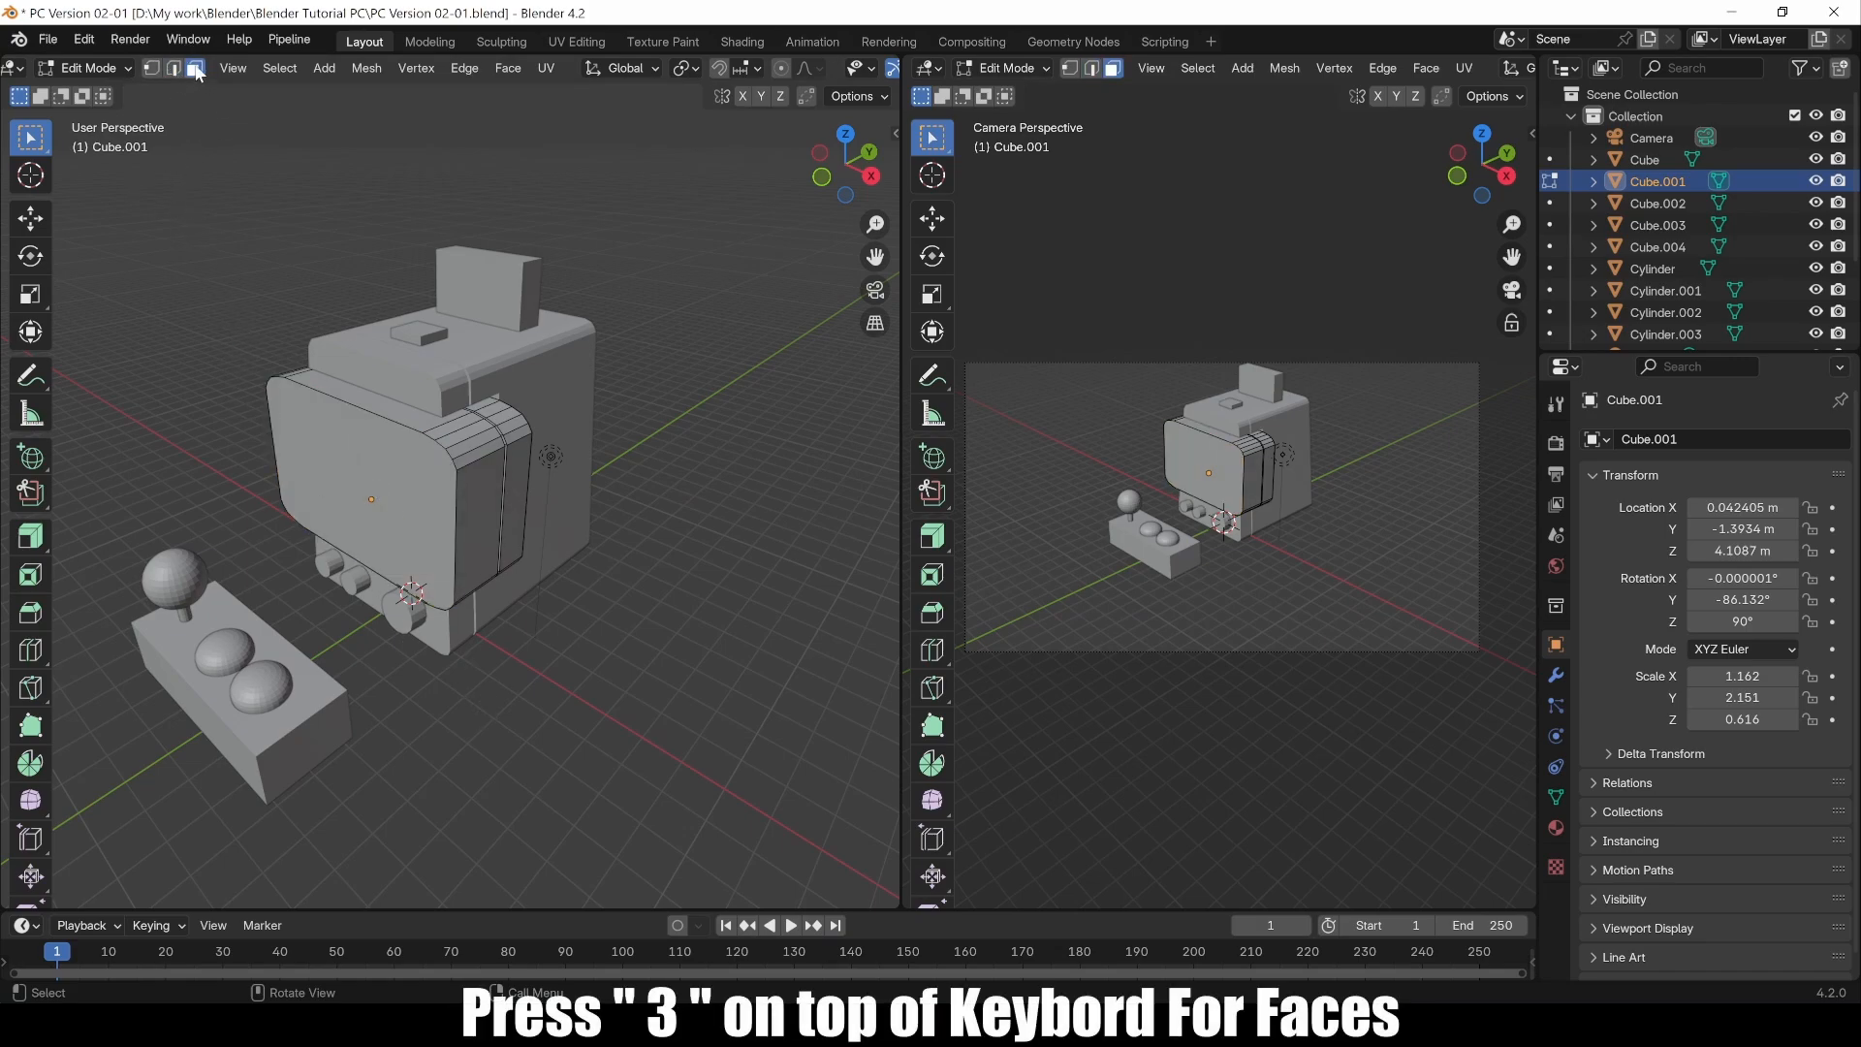
{"action": "left_click", "coordinate": [376, 490]}
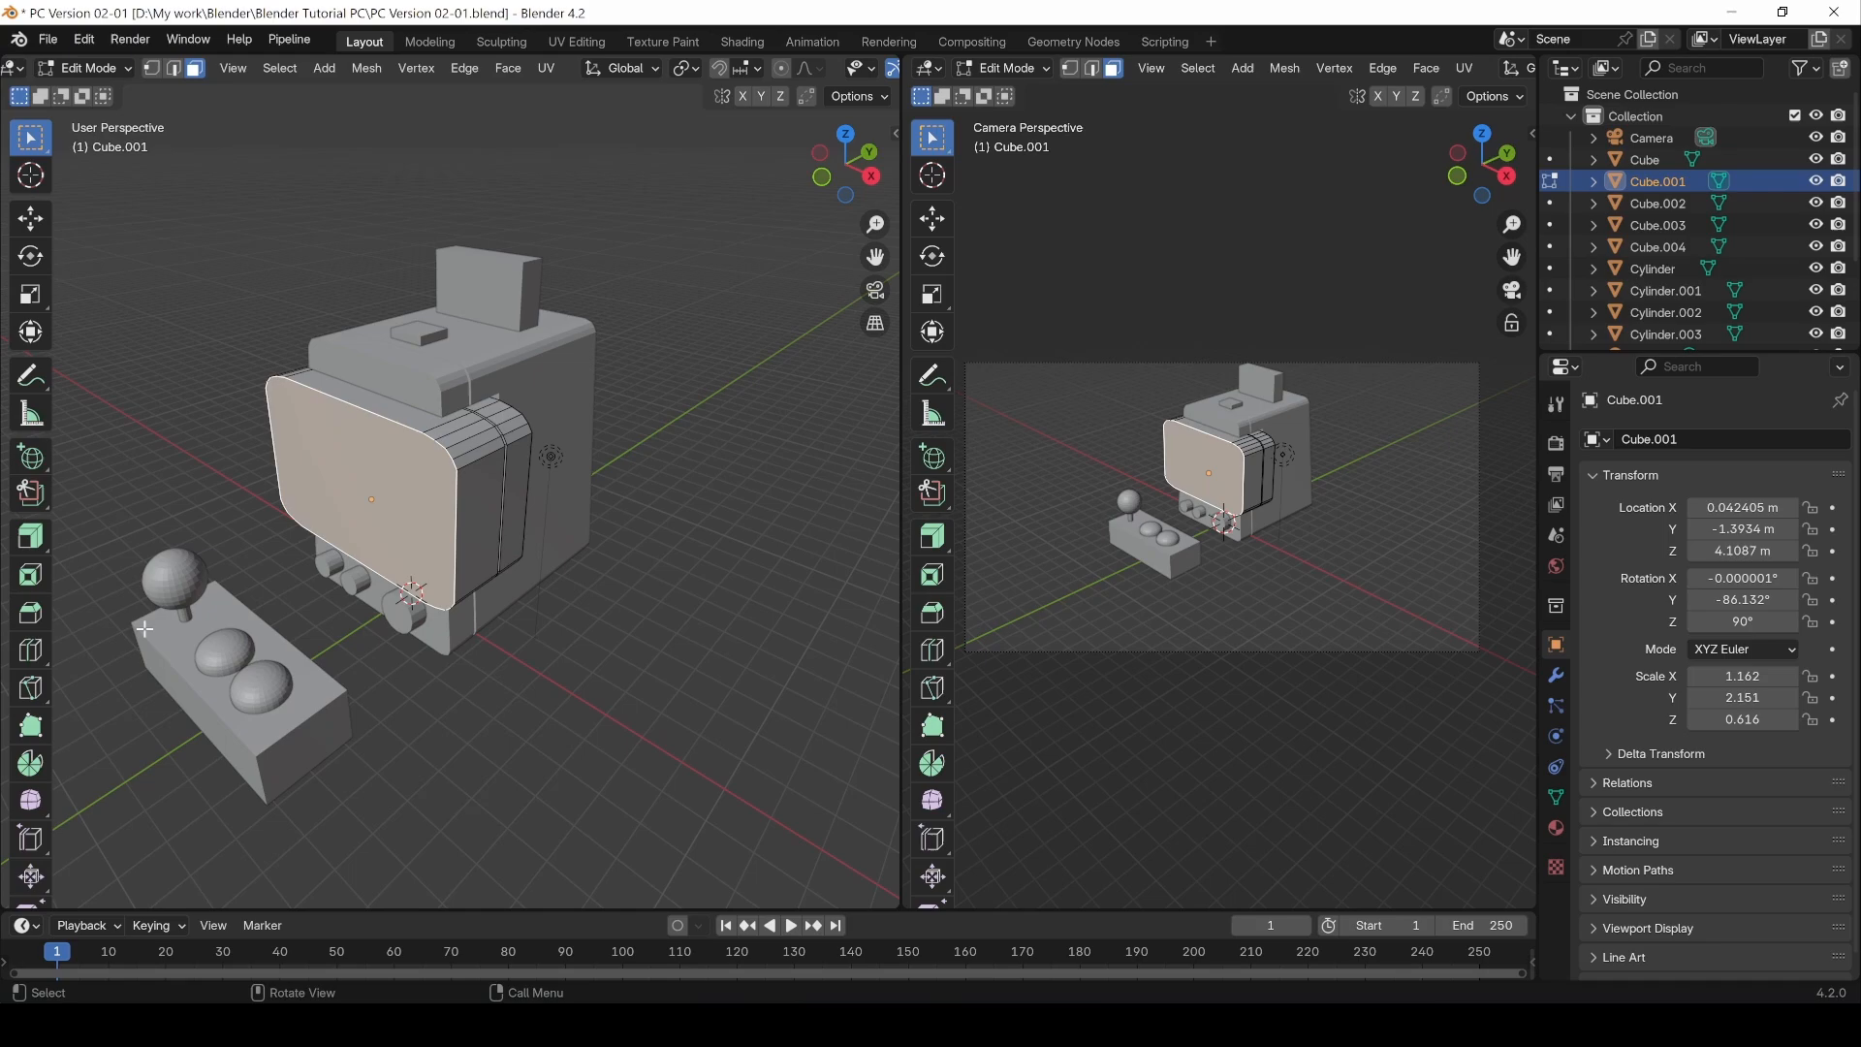
Step: Try insetting the front screen face with thickness 0.2767 m and depth -0.226 m, then undo the inset
{"action": "left_click", "coordinate": [31, 577]}
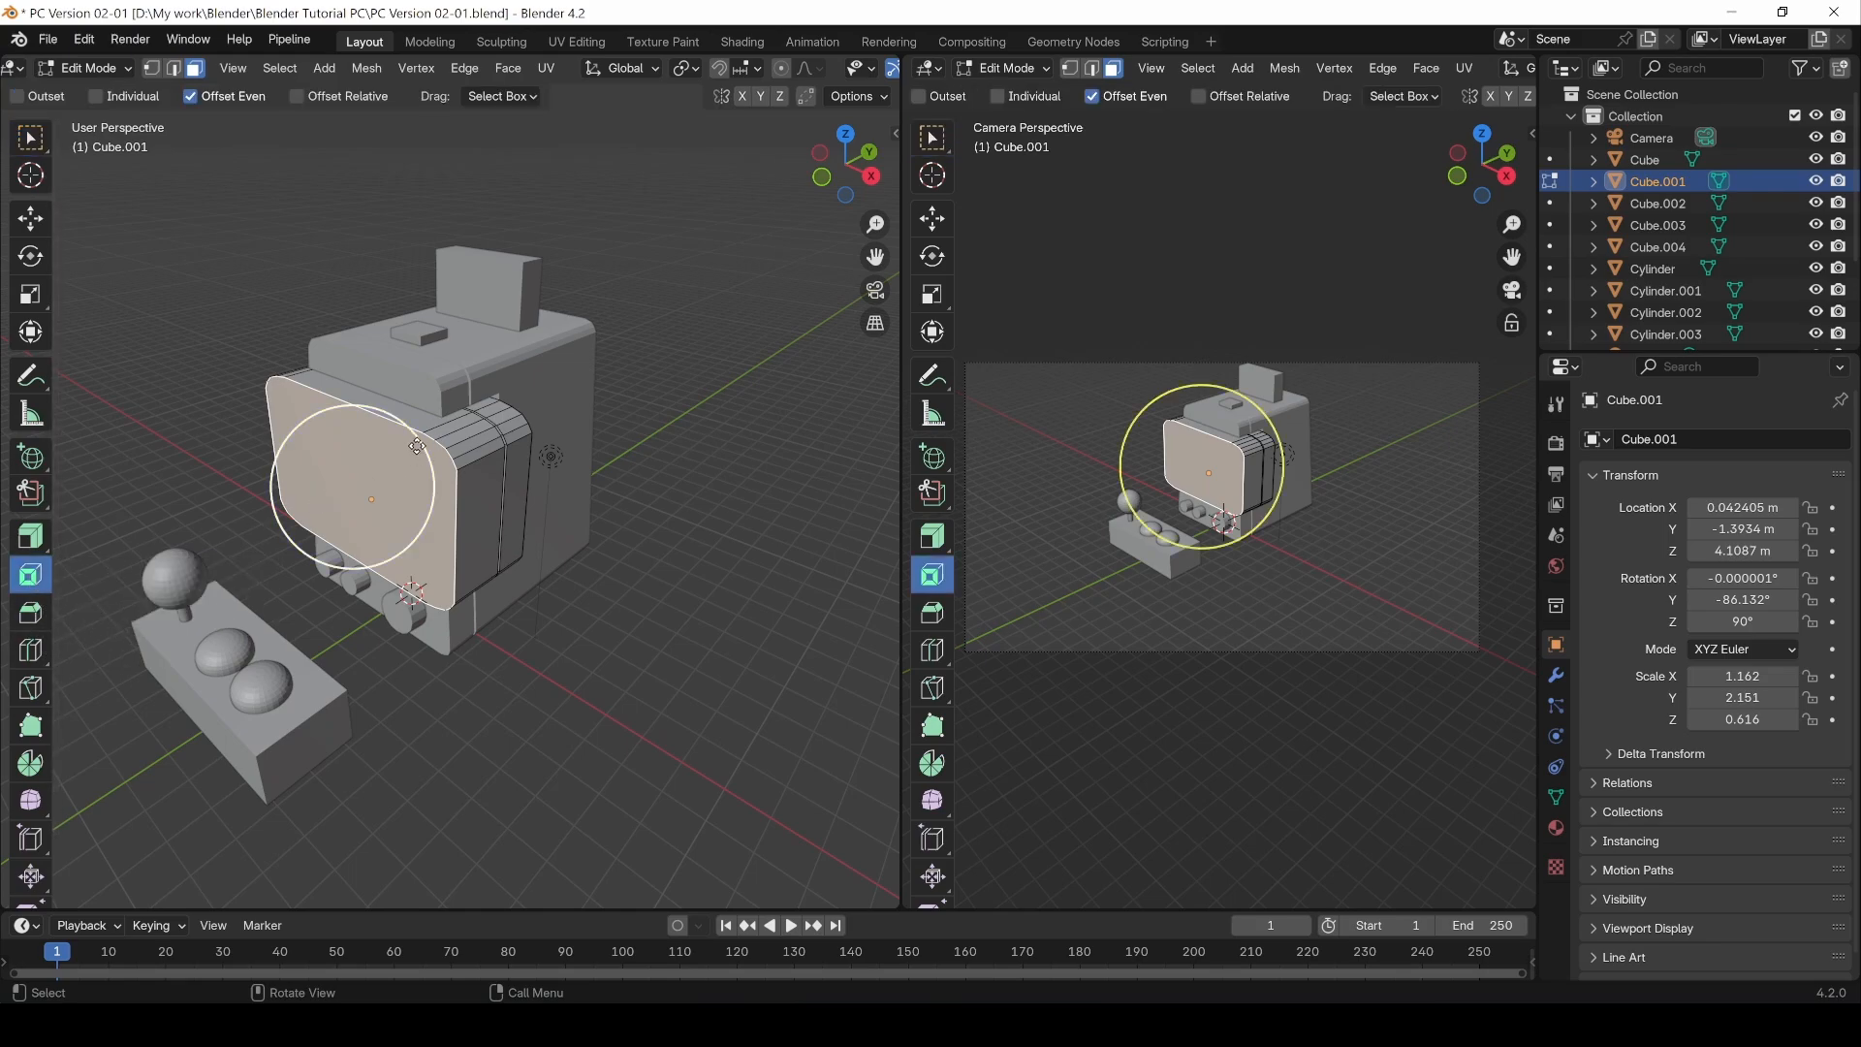
{"action": "left_click_drag", "start_coordinate": [414, 437], "coordinate": [402, 438]}
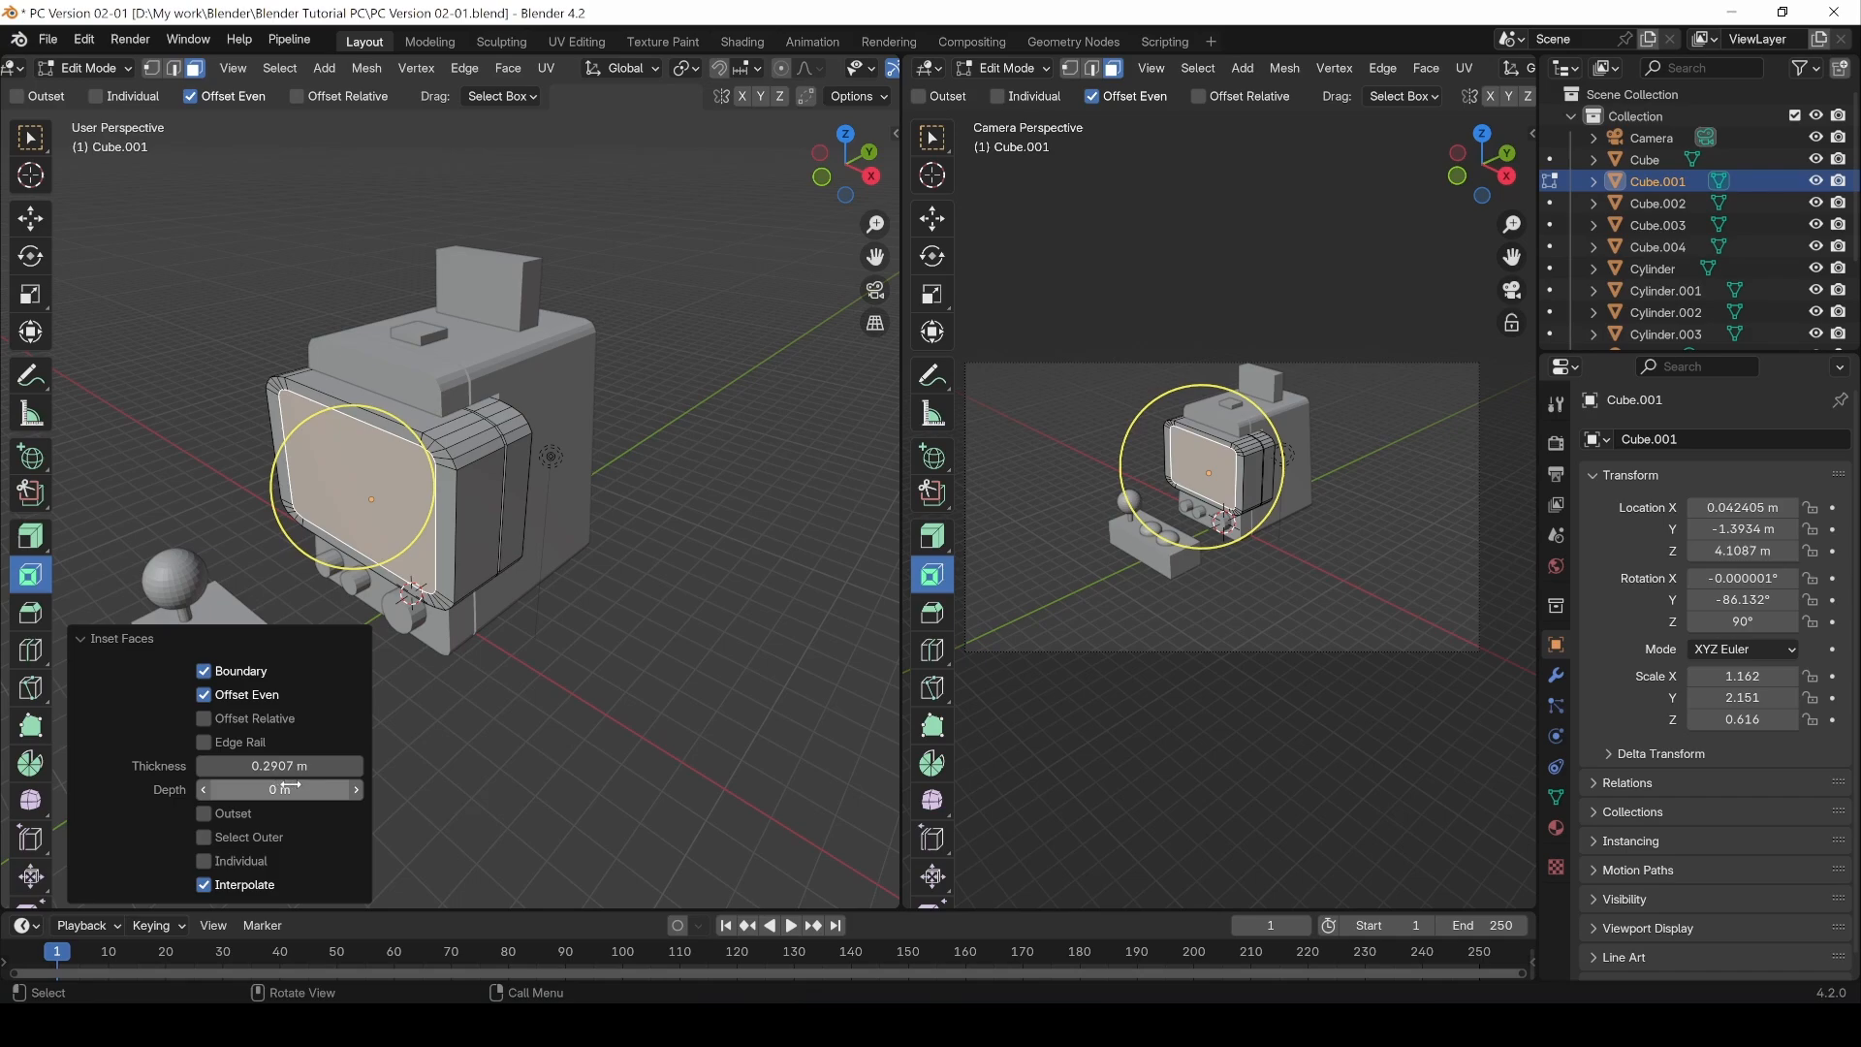
{"action": "mouse_move", "coordinate": [289, 786]}
{"action": "left_mouse_down"}
{"action": "mouse_move", "coordinate": [247, 786]}
{"action": "mouse_move", "coordinate": [277, 764]}
{"action": "left_mouse_up"}
{"action": "left_click", "coordinate": [217, 676]}
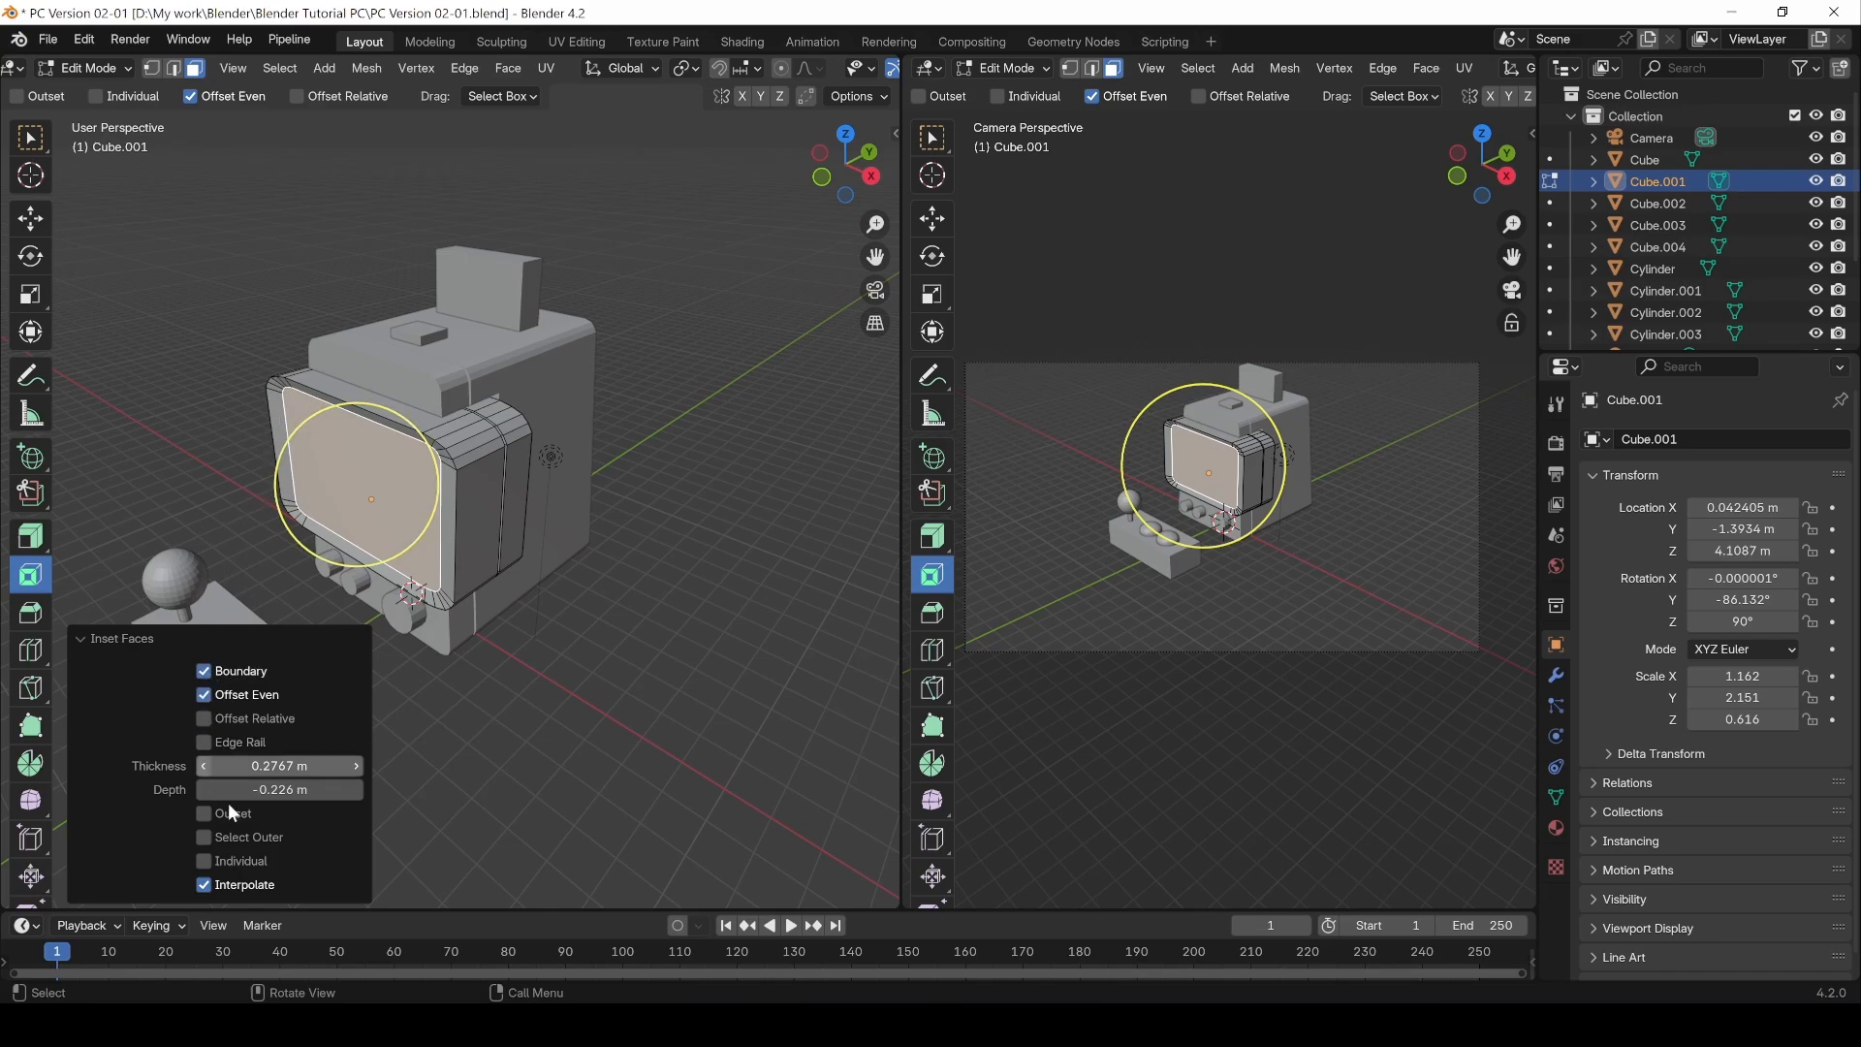
{"action": "left_click", "coordinate": [207, 717]}
{"action": "left_click", "coordinate": [207, 717]}
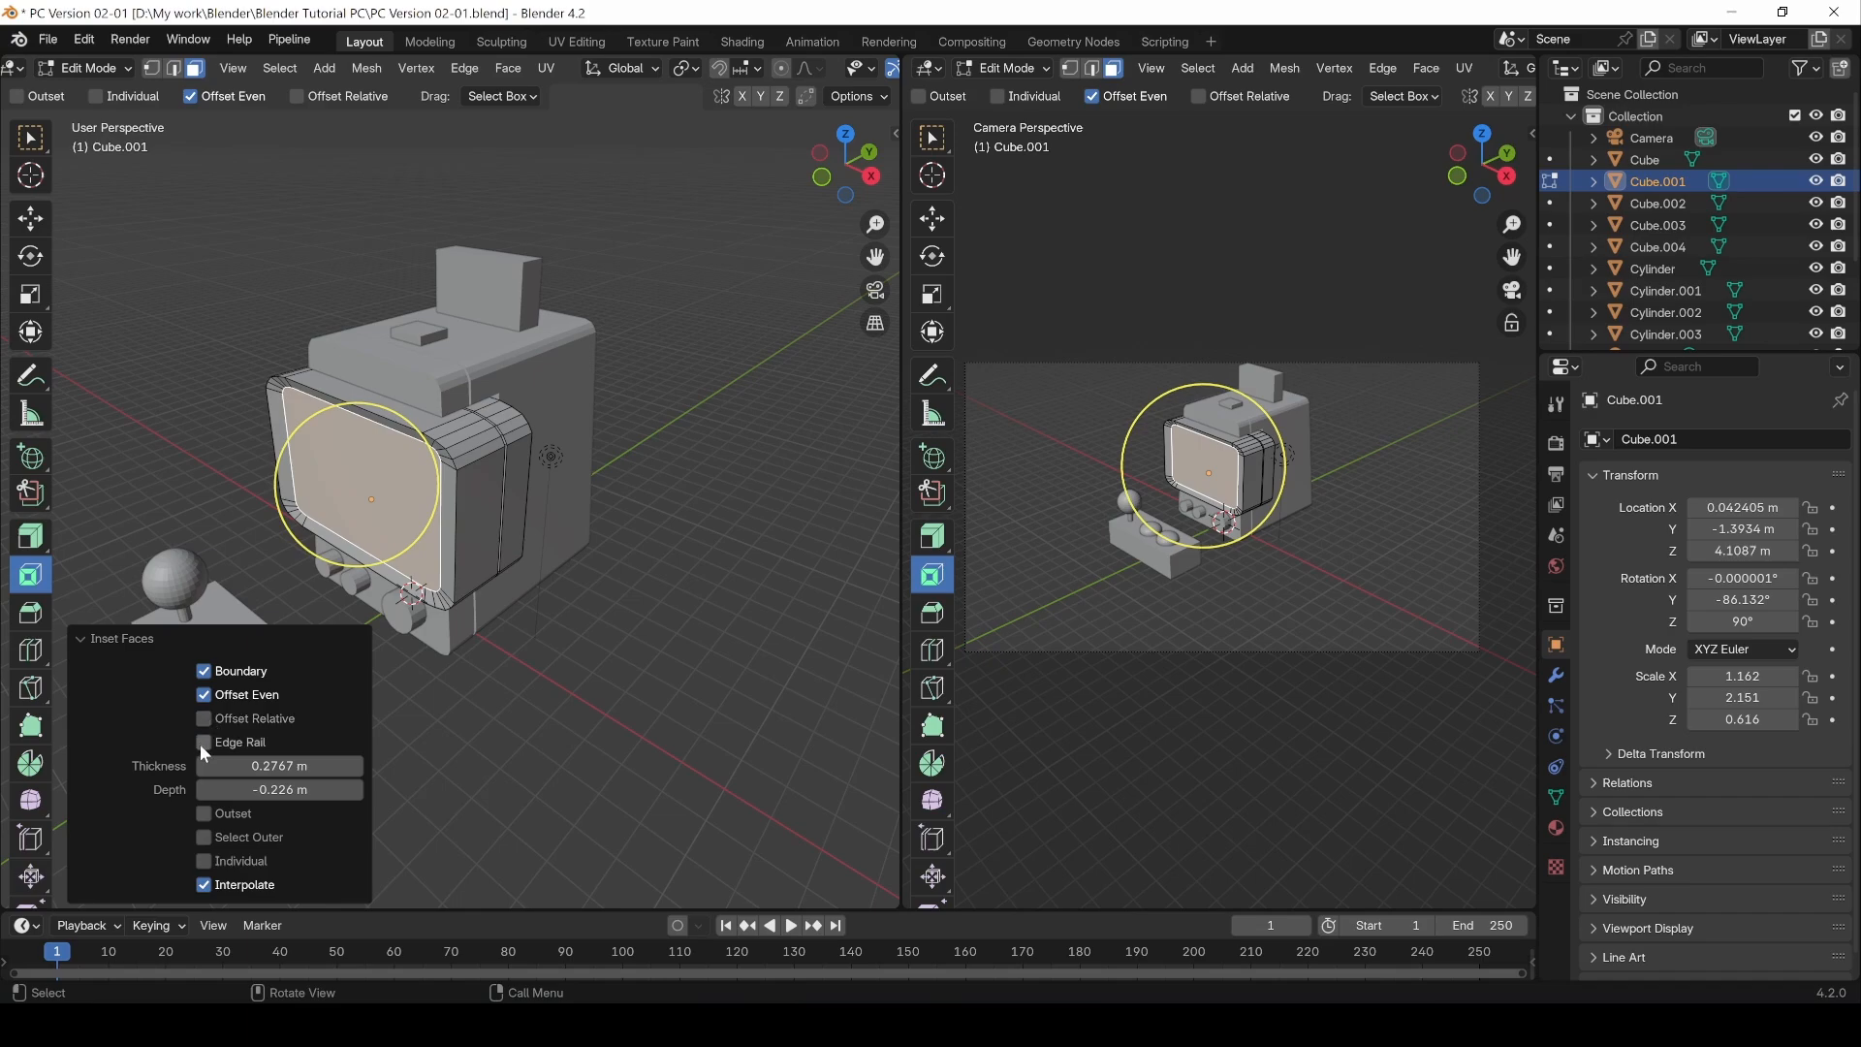
{"action": "left_click", "coordinate": [203, 742]}
{"action": "key", "text": "ctrl+z"}
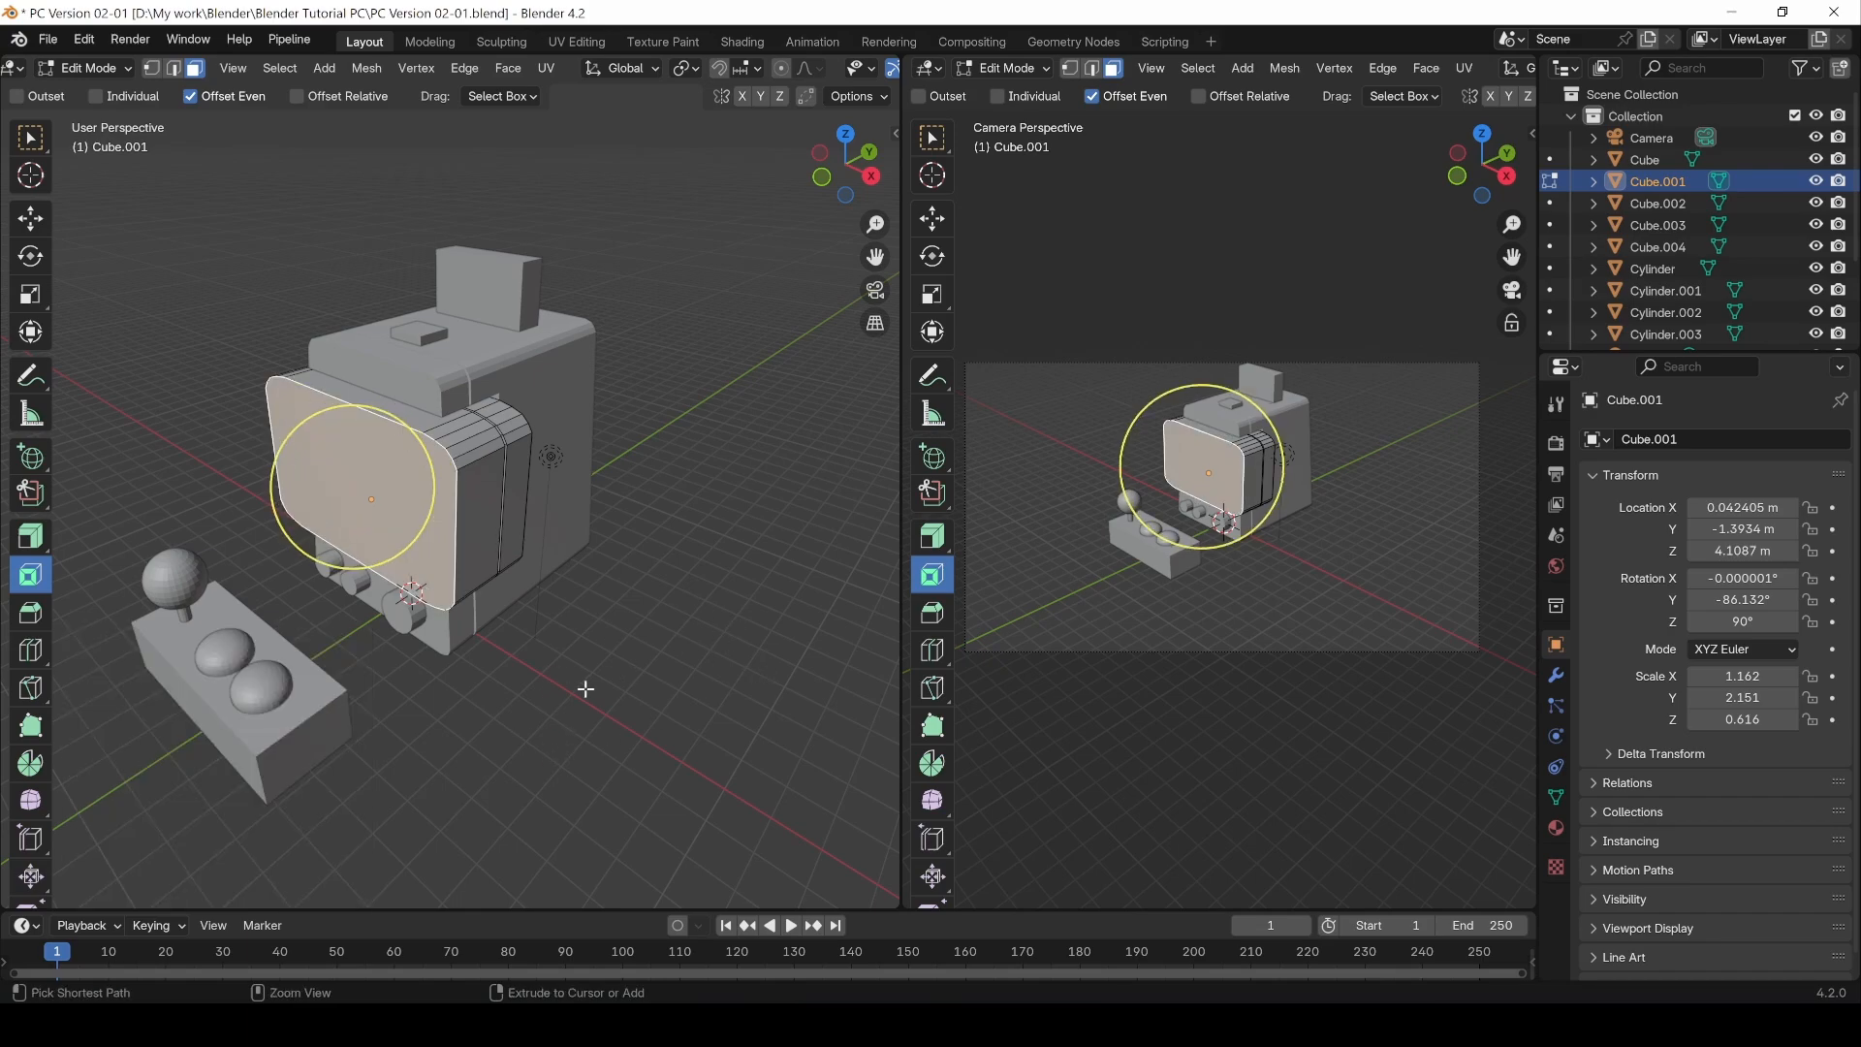
{"action": "left_click", "coordinate": [32, 144]}
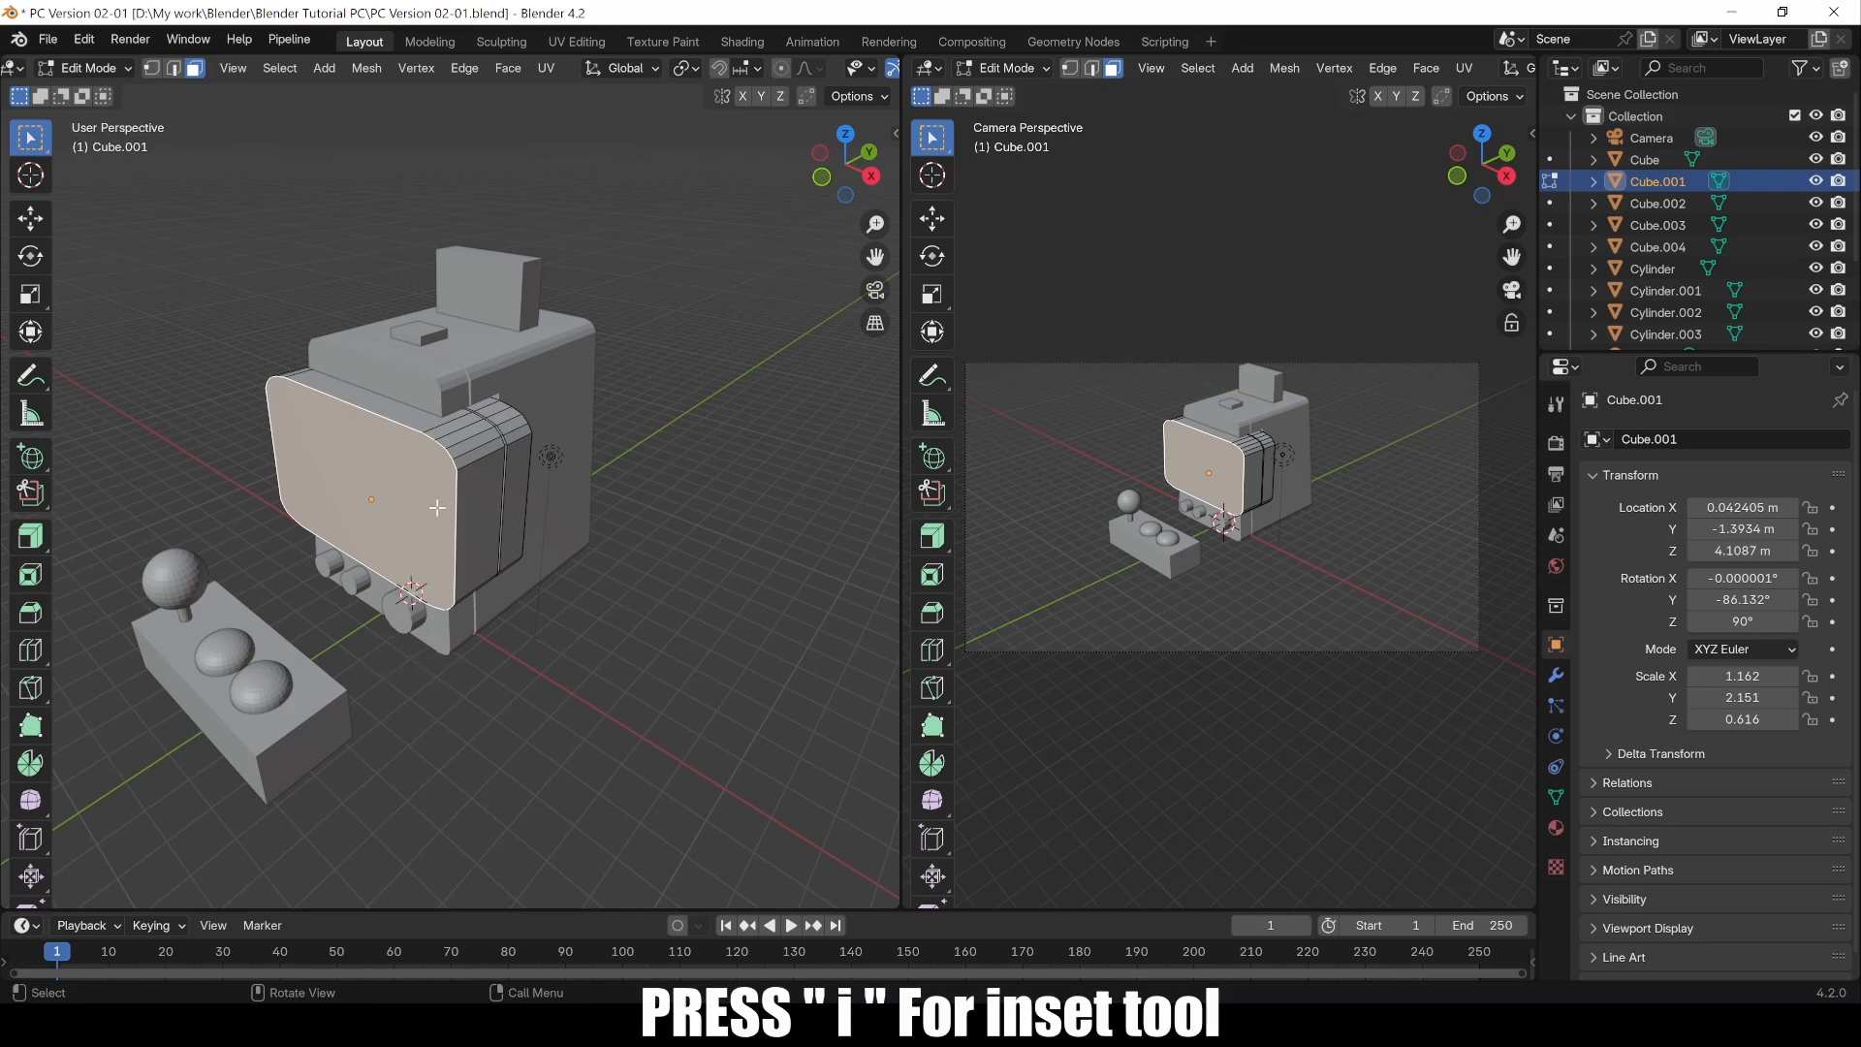
Step: Inset the front screen face with a thickness of 0.2939 m and no depth
{"action": "key", "text": "i"}
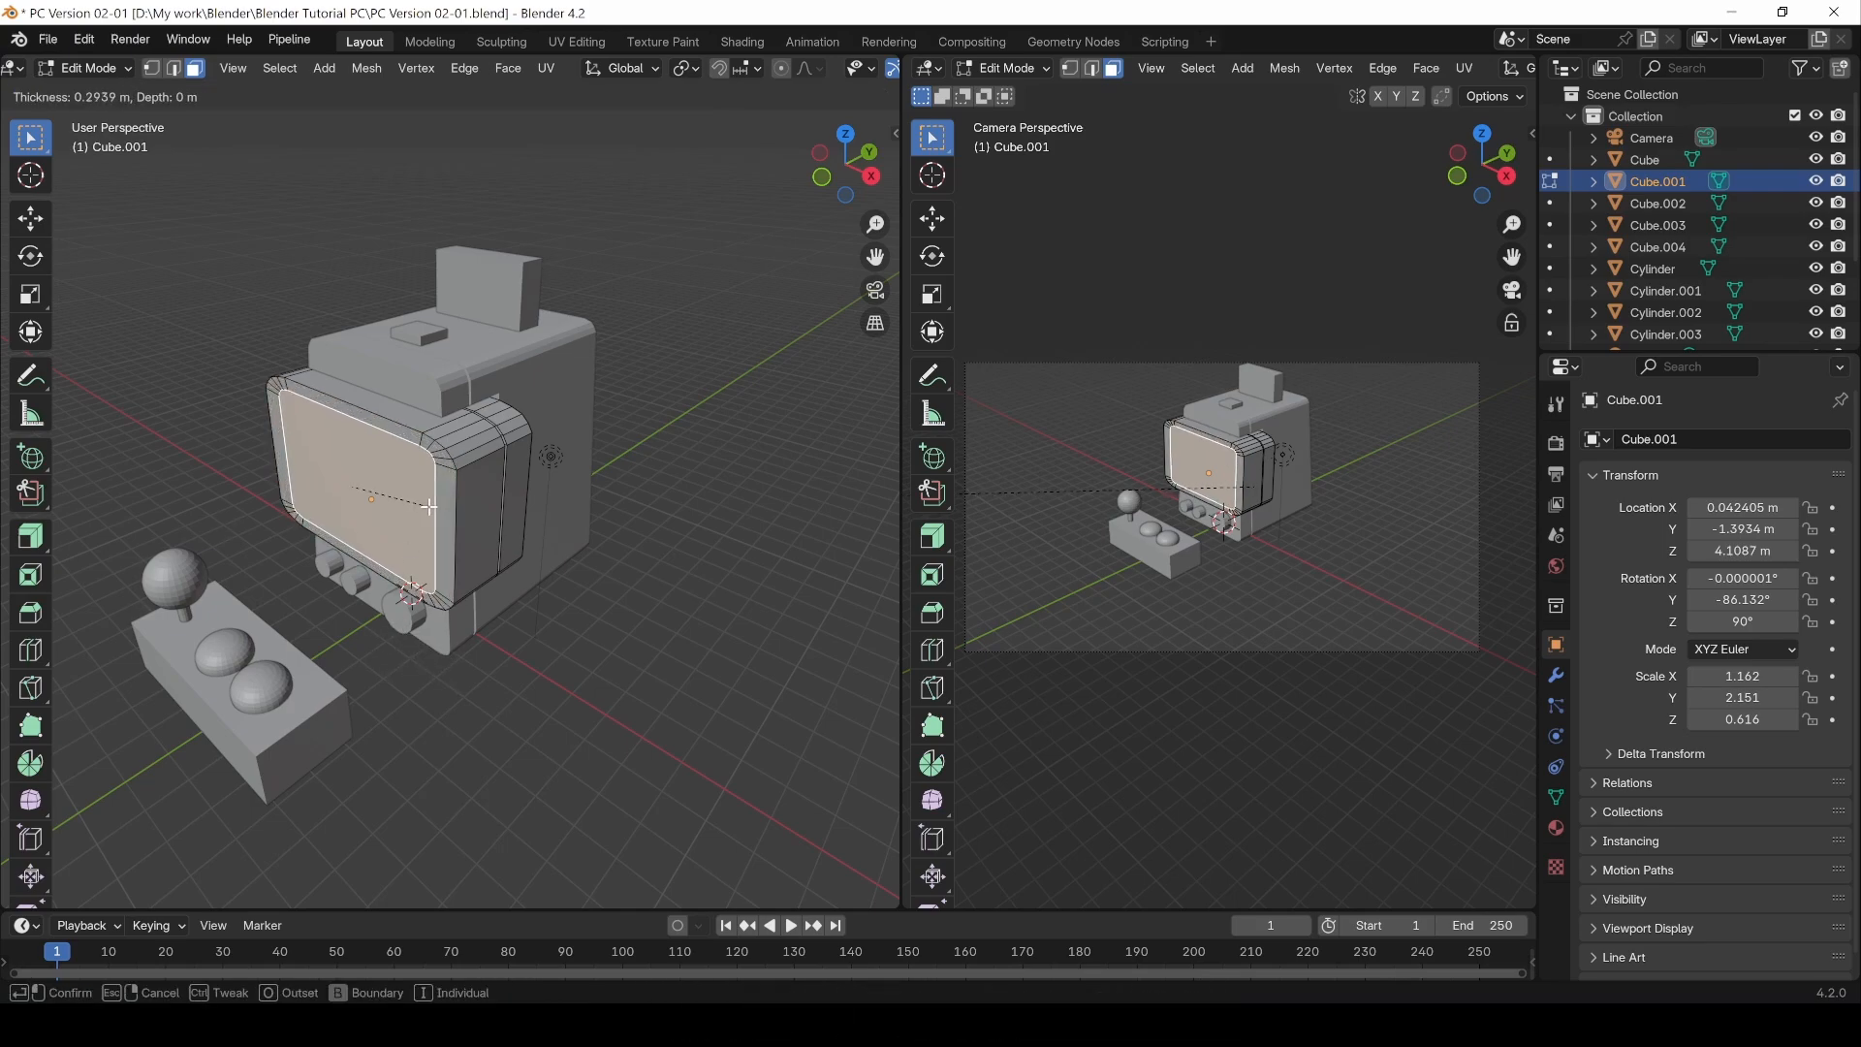
{"action": "left_click", "coordinate": [430, 506]}
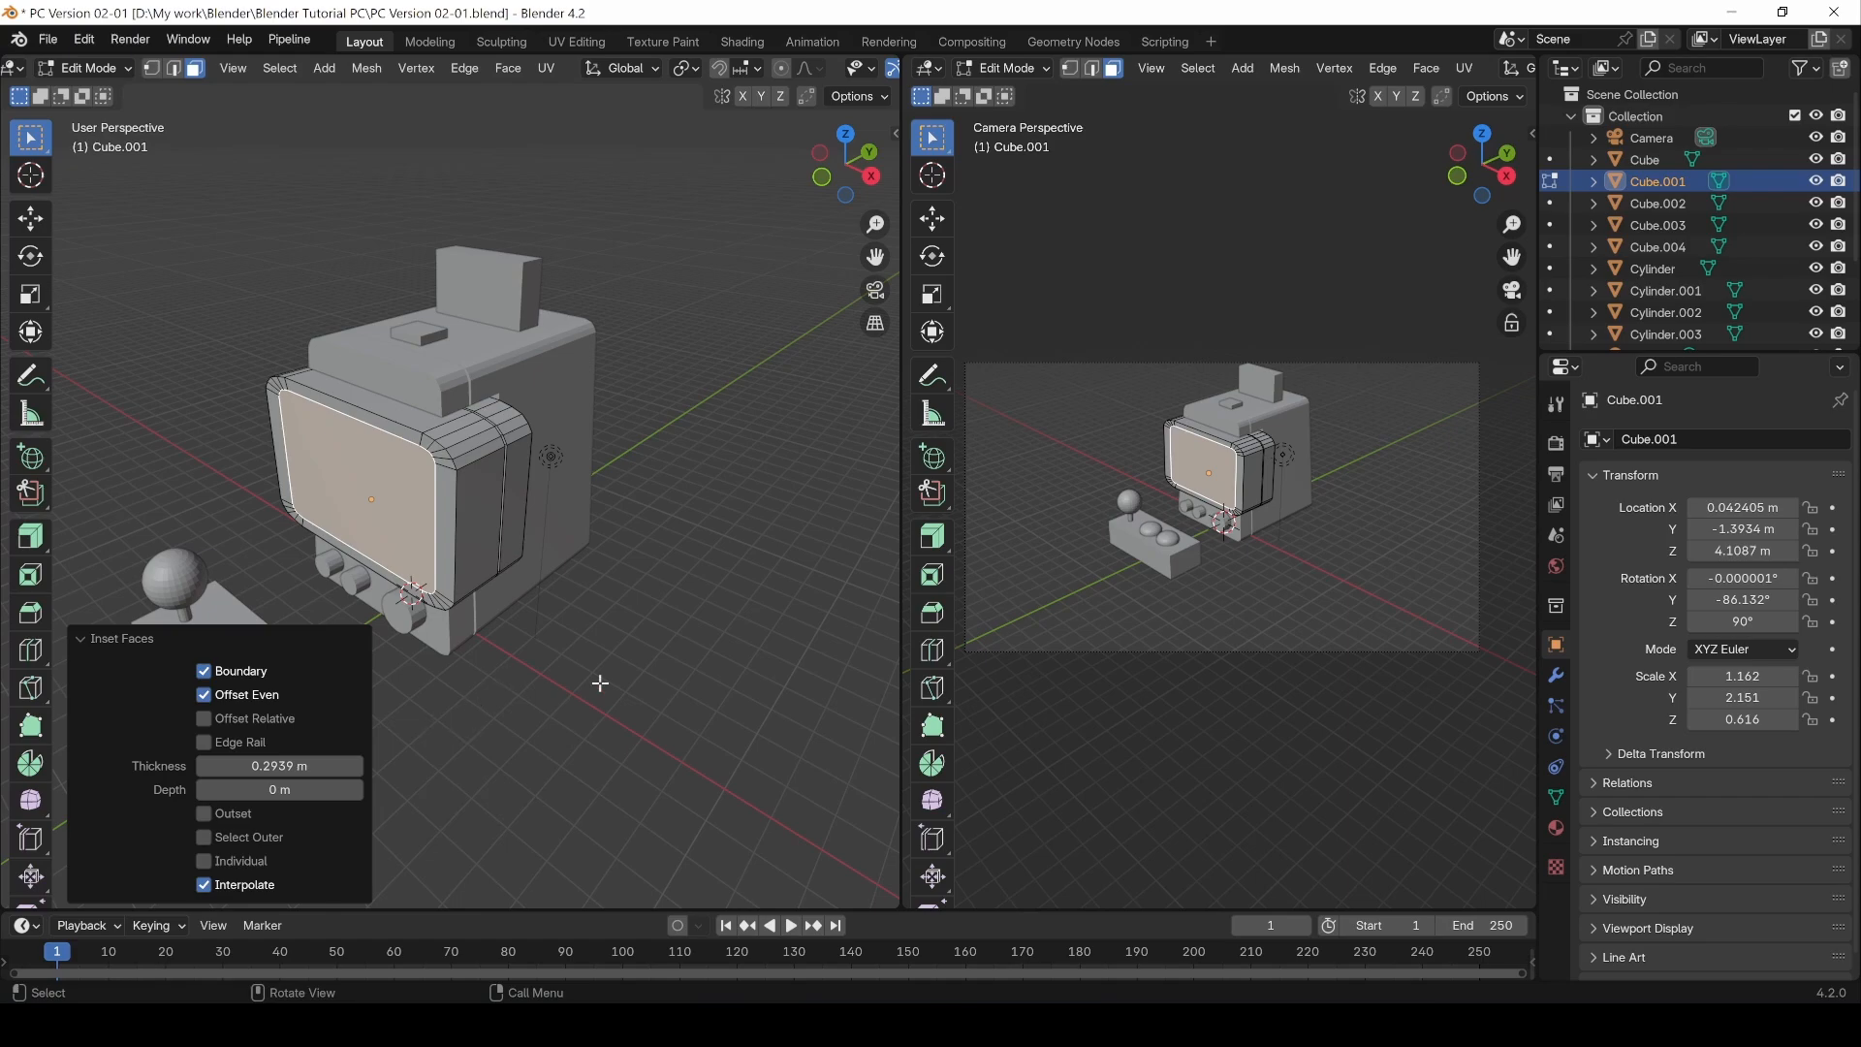
{"action": "scroll", "coordinate": [353, 476], "scroll_direction": "up", "scroll_amount": 2}
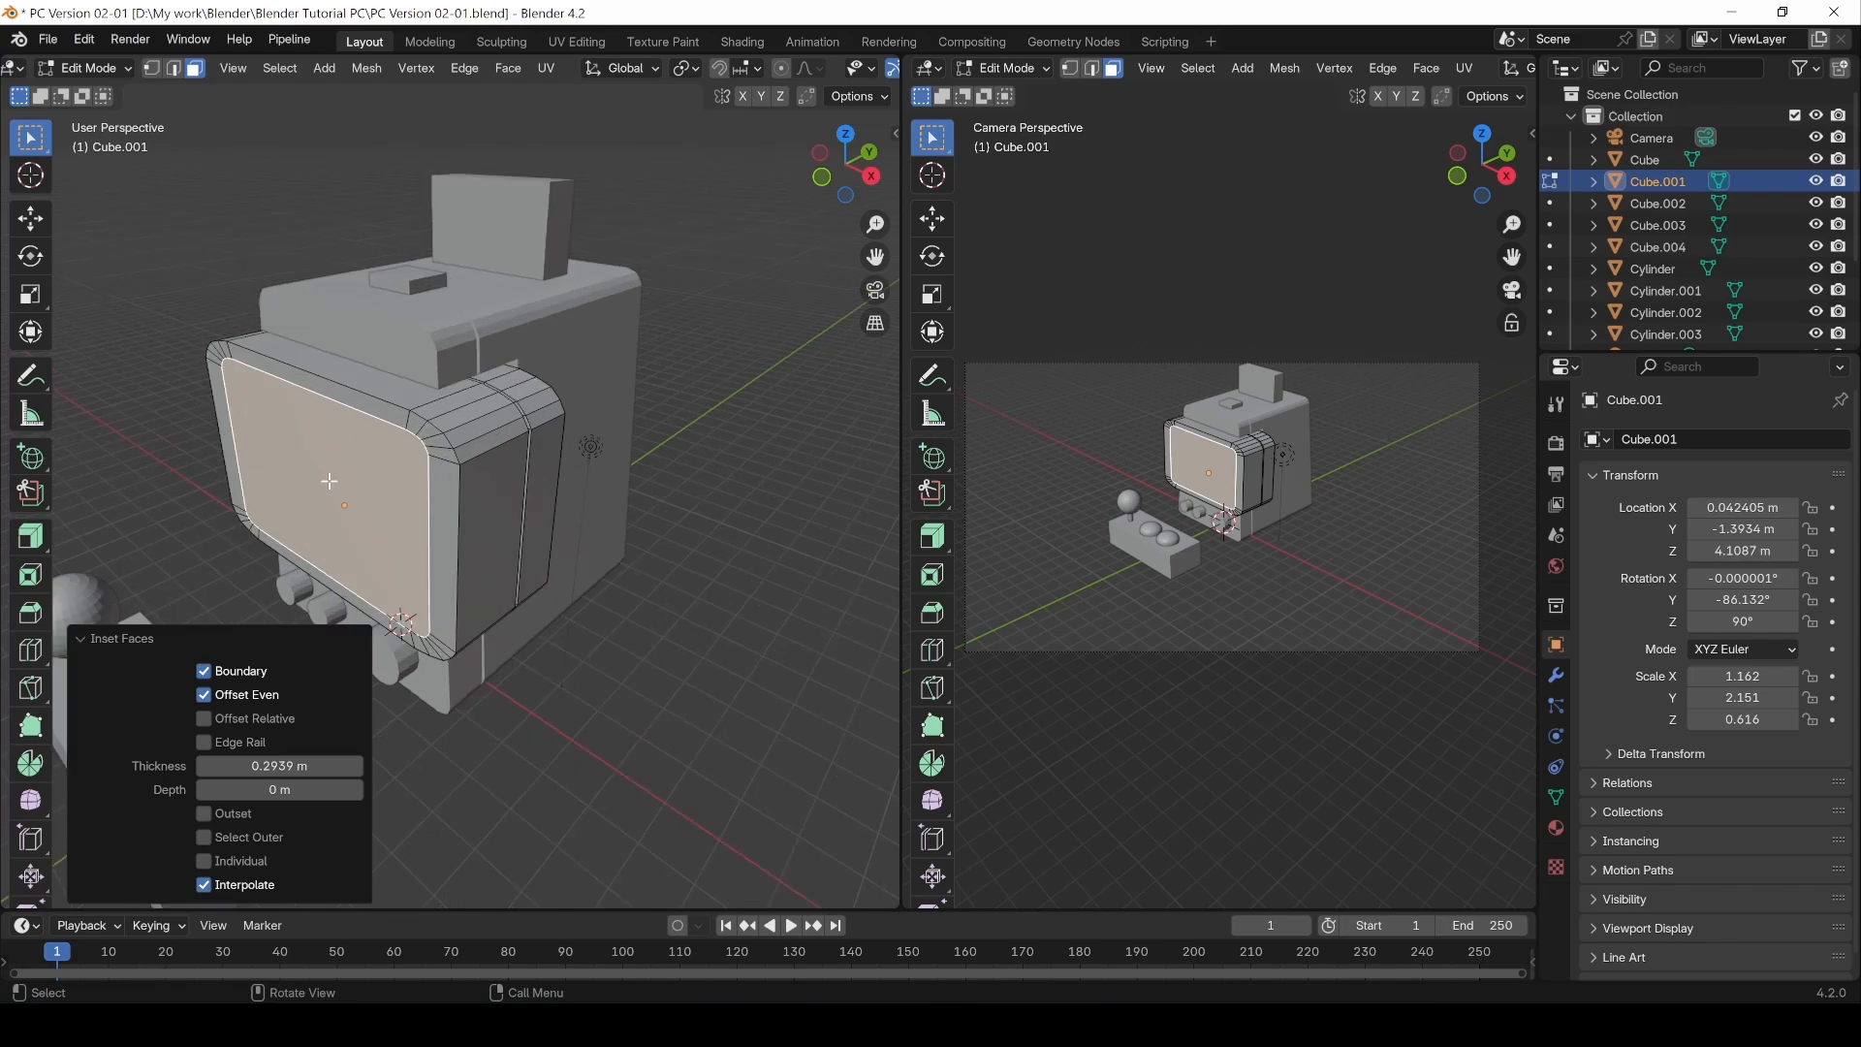
Step: Select the inset screen's inner edge loop in edge mode and scale it along Z to 0.731
{"action": "middle_click_drag", "start_coordinate": [329, 481], "coordinate": [485, 489]}
{"action": "scroll", "coordinate": [570, 487], "scroll_direction": "up", "scroll_amount": 2}
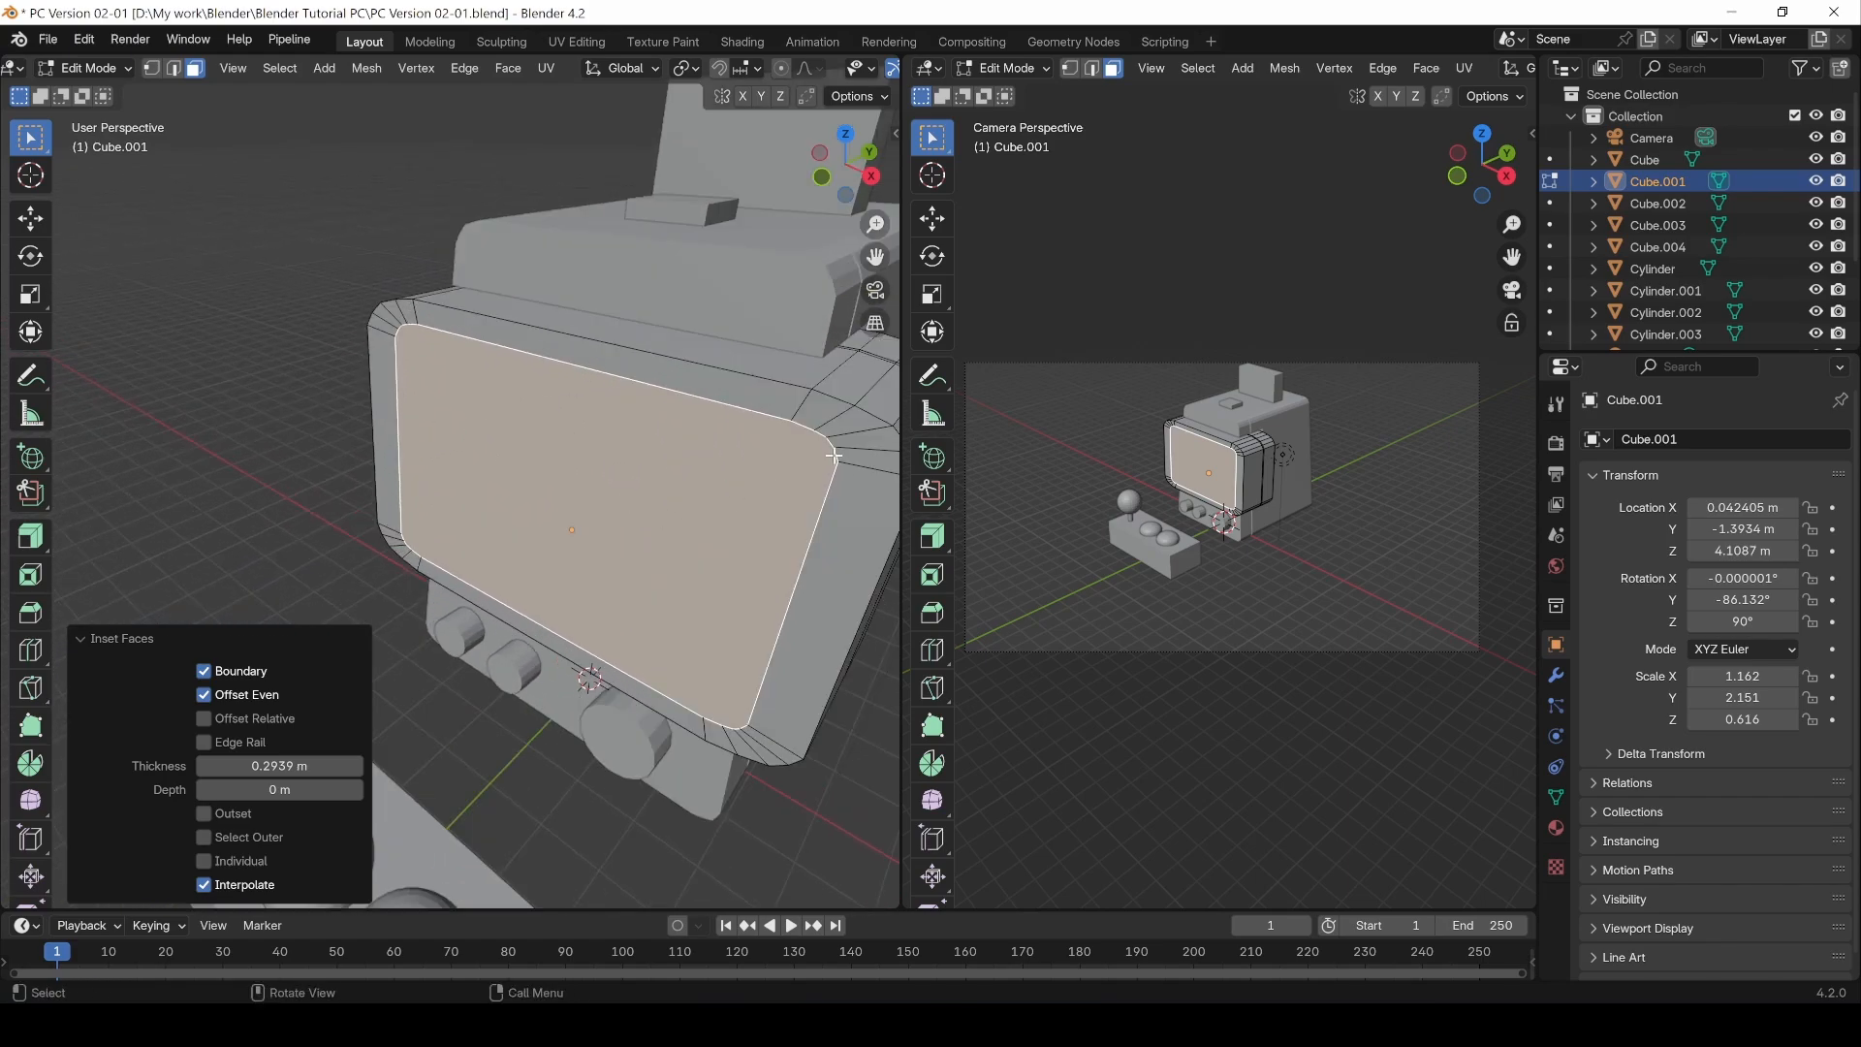
{"action": "key", "text": "2"}
{"action": "key", "text": "alt+a"}
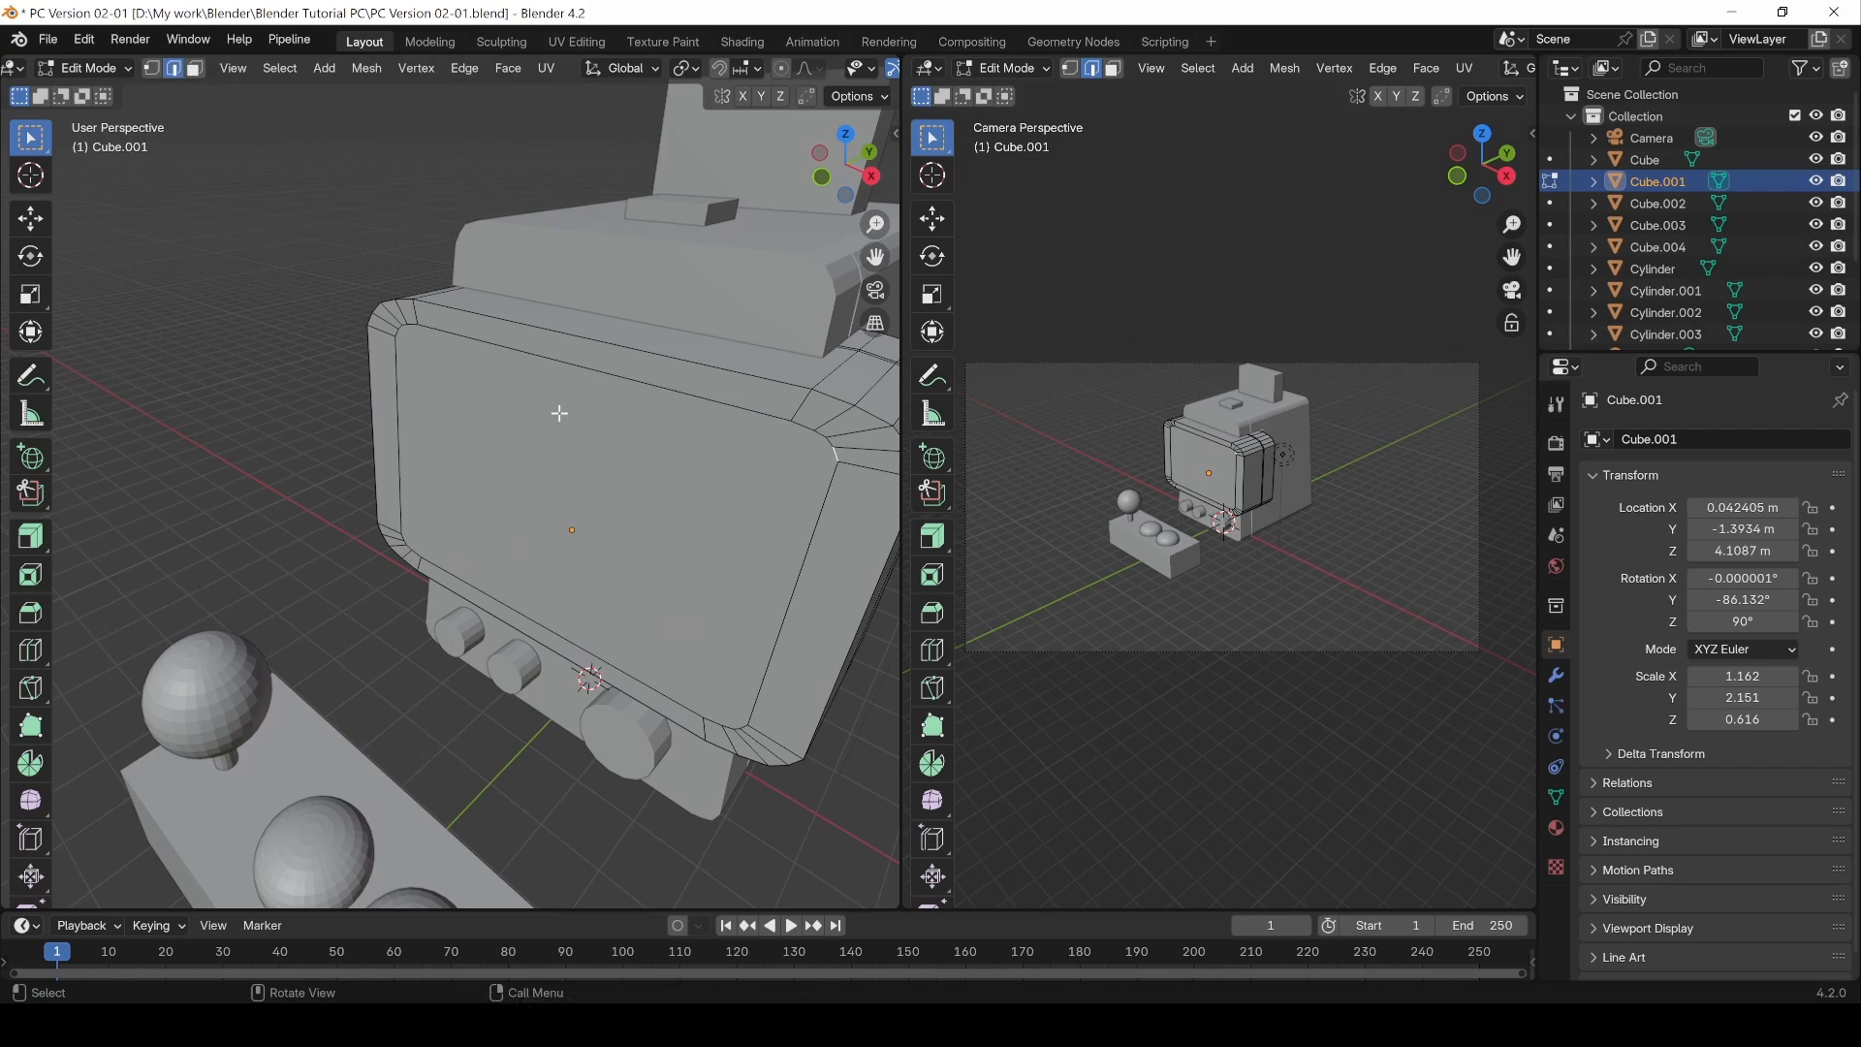
{"action": "middle_click_drag", "start_coordinate": [559, 413], "coordinate": [677, 410]}
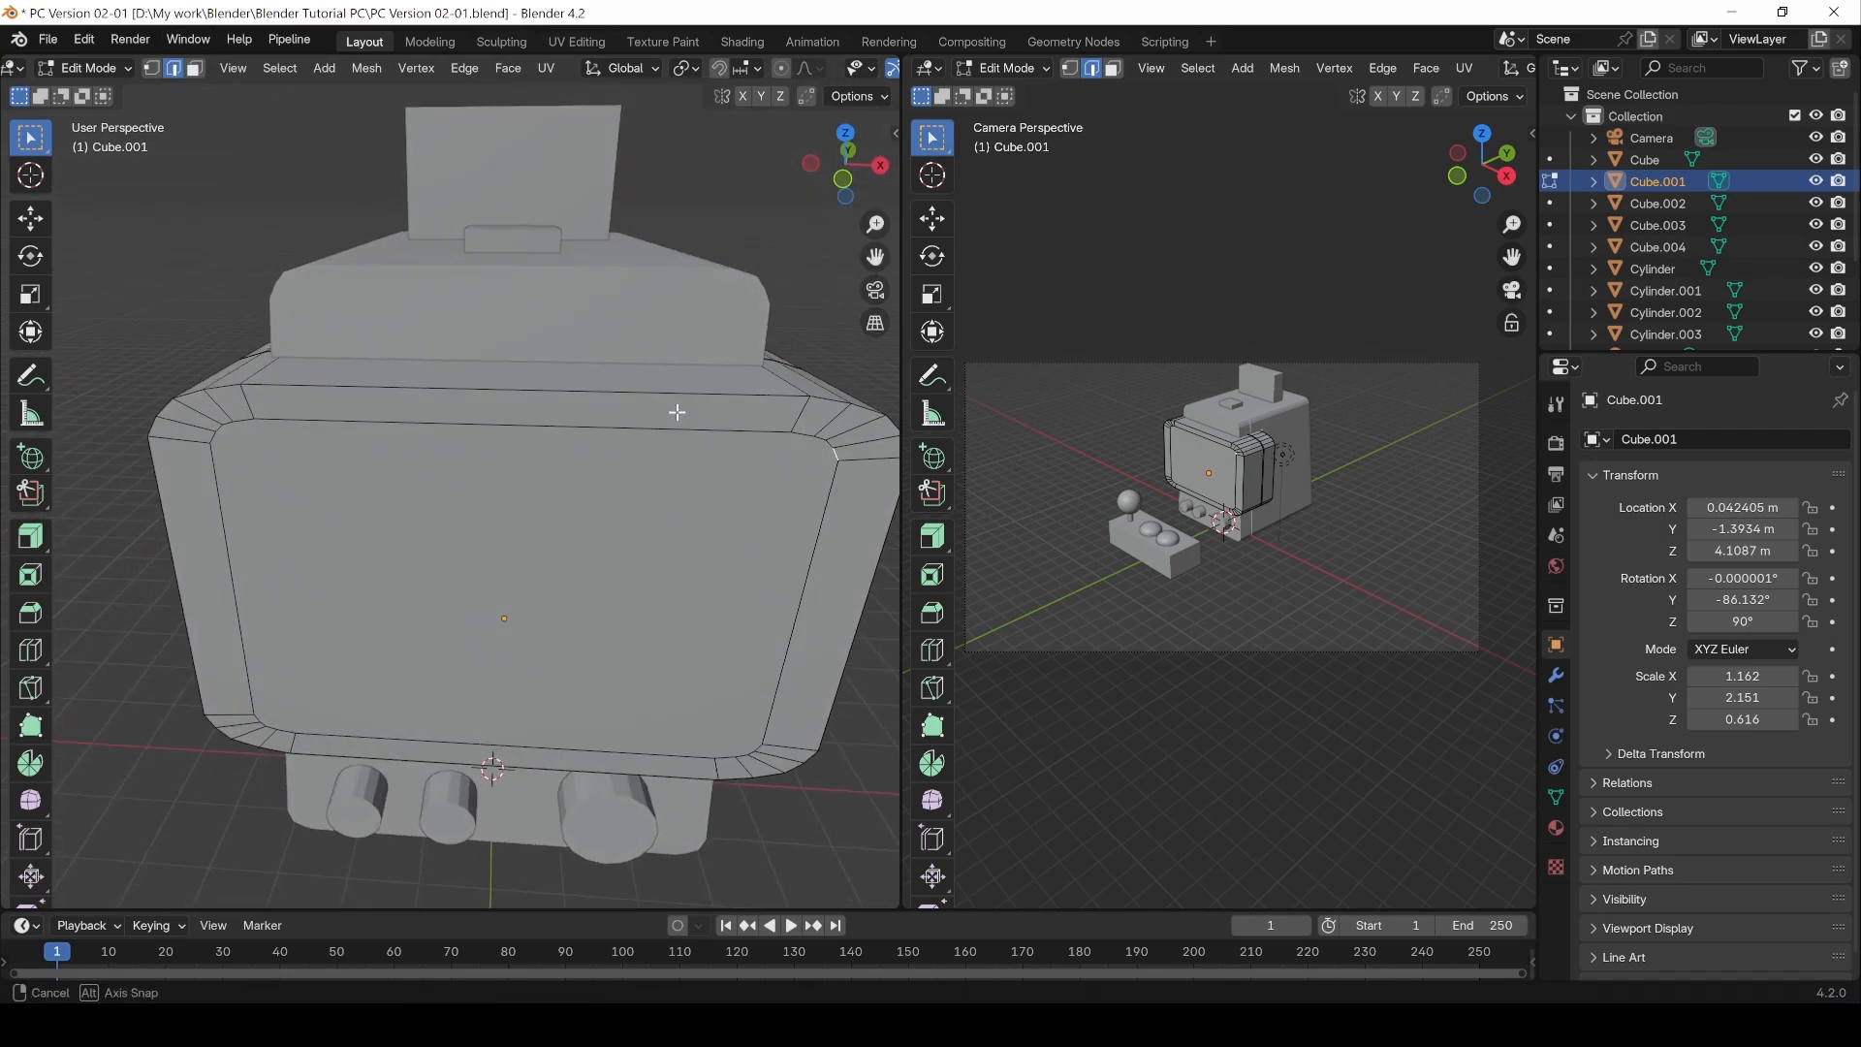
{"action": "left_click", "coordinate": [214, 440], "text": "ctrl"}
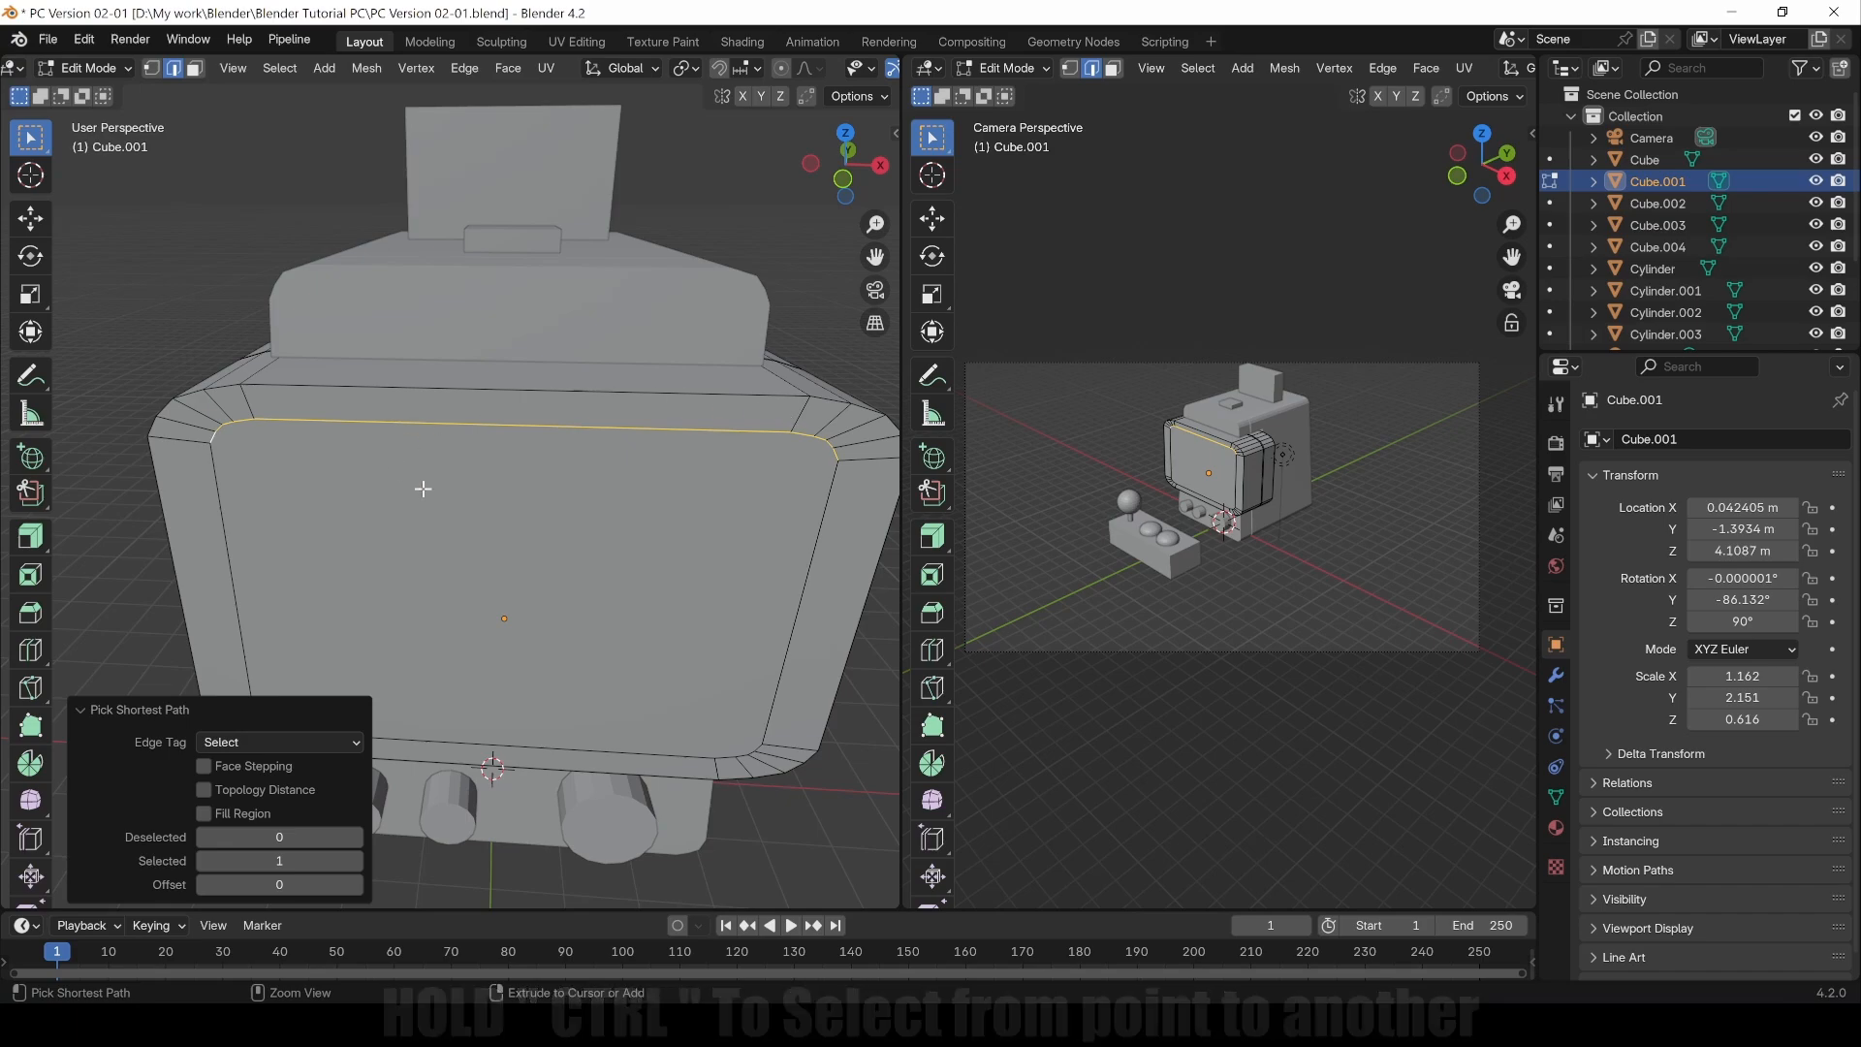
{"action": "middle_click_drag", "start_coordinate": [527, 611], "coordinate": [540, 532], "text": "shift"}
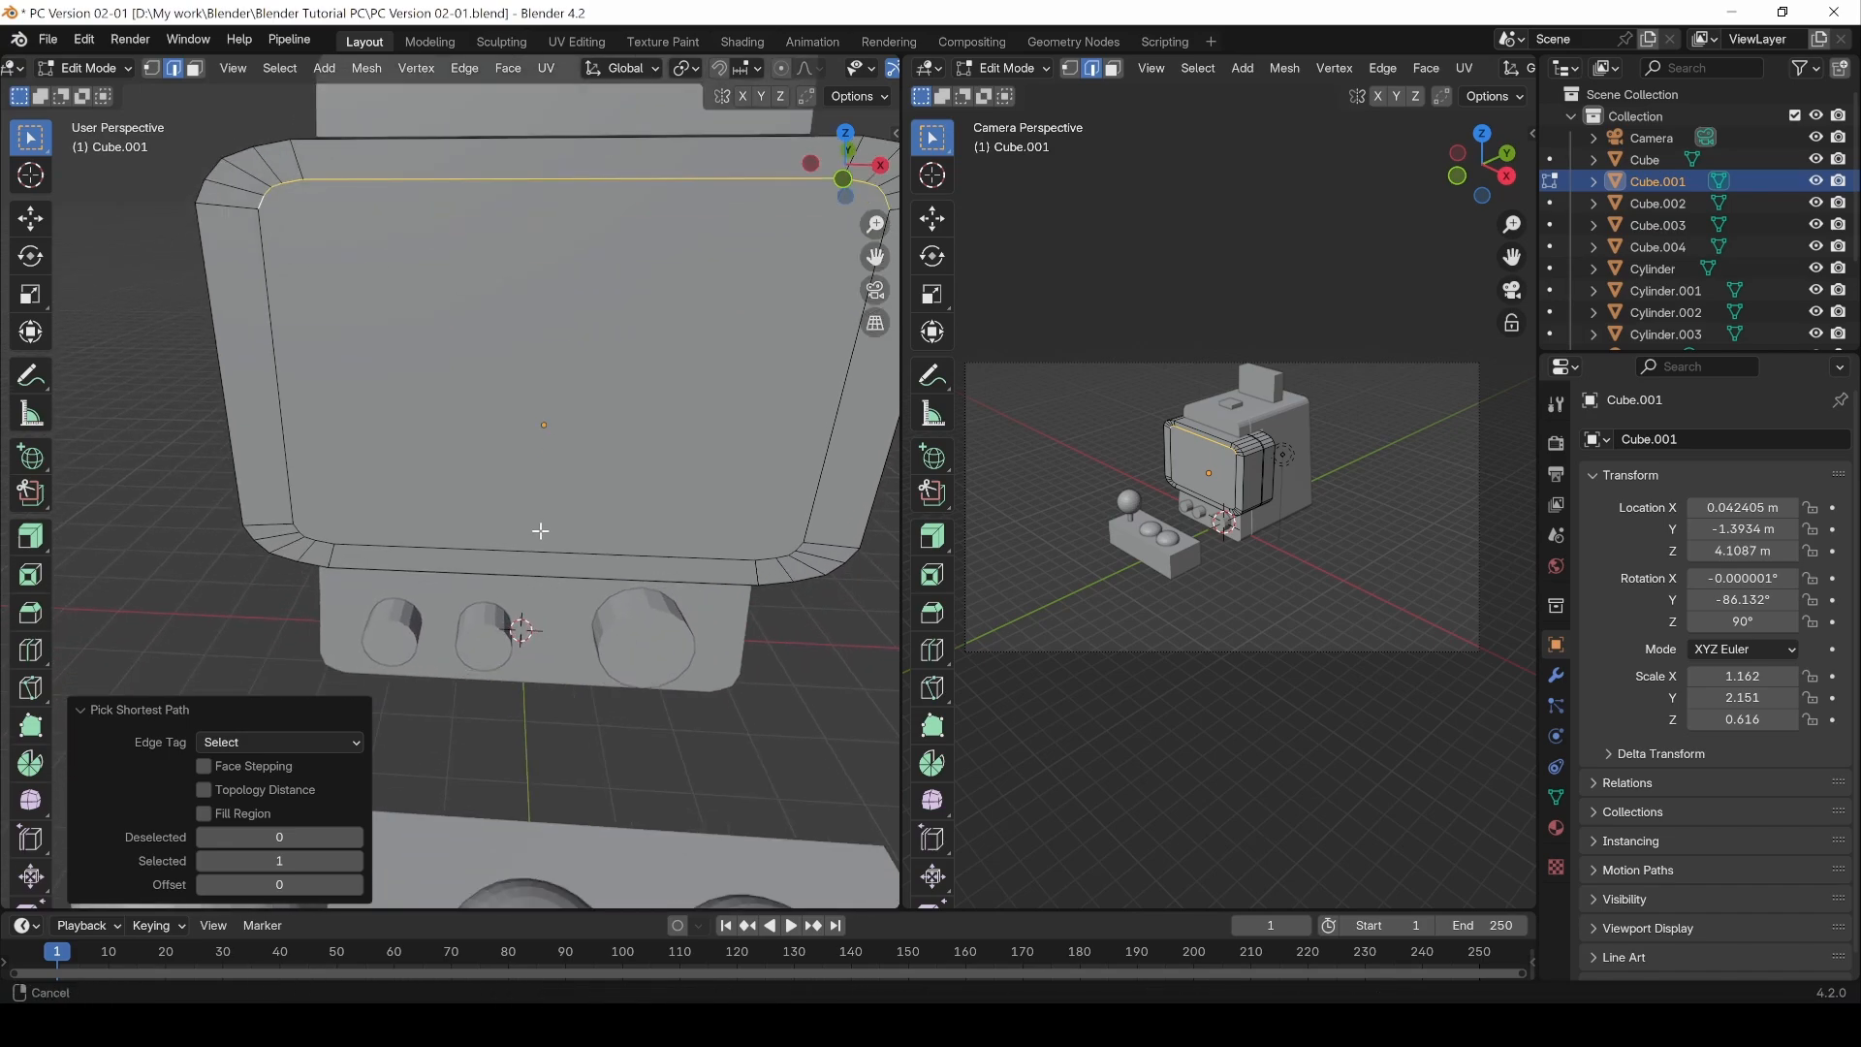
{"action": "left_click", "coordinate": [293, 532], "text": "shift"}
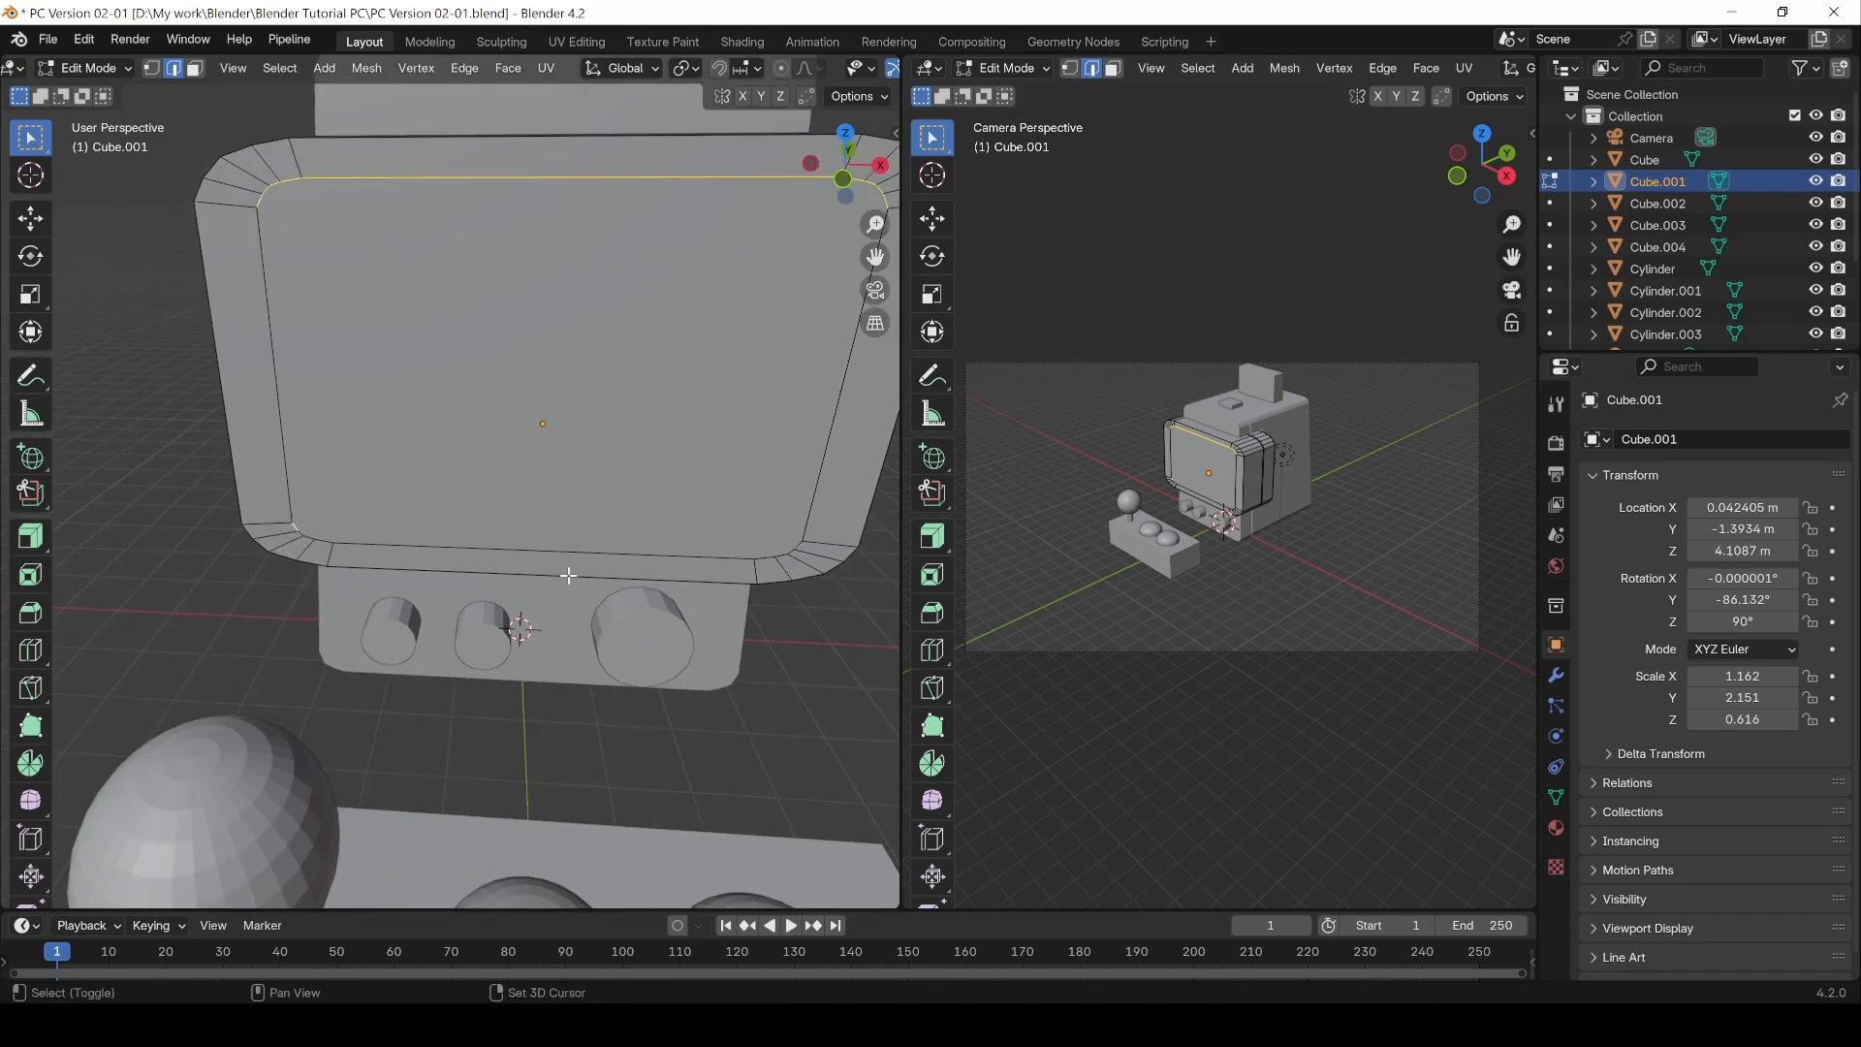
{"action": "left_click", "coordinate": [799, 547], "text": "ctrl"}
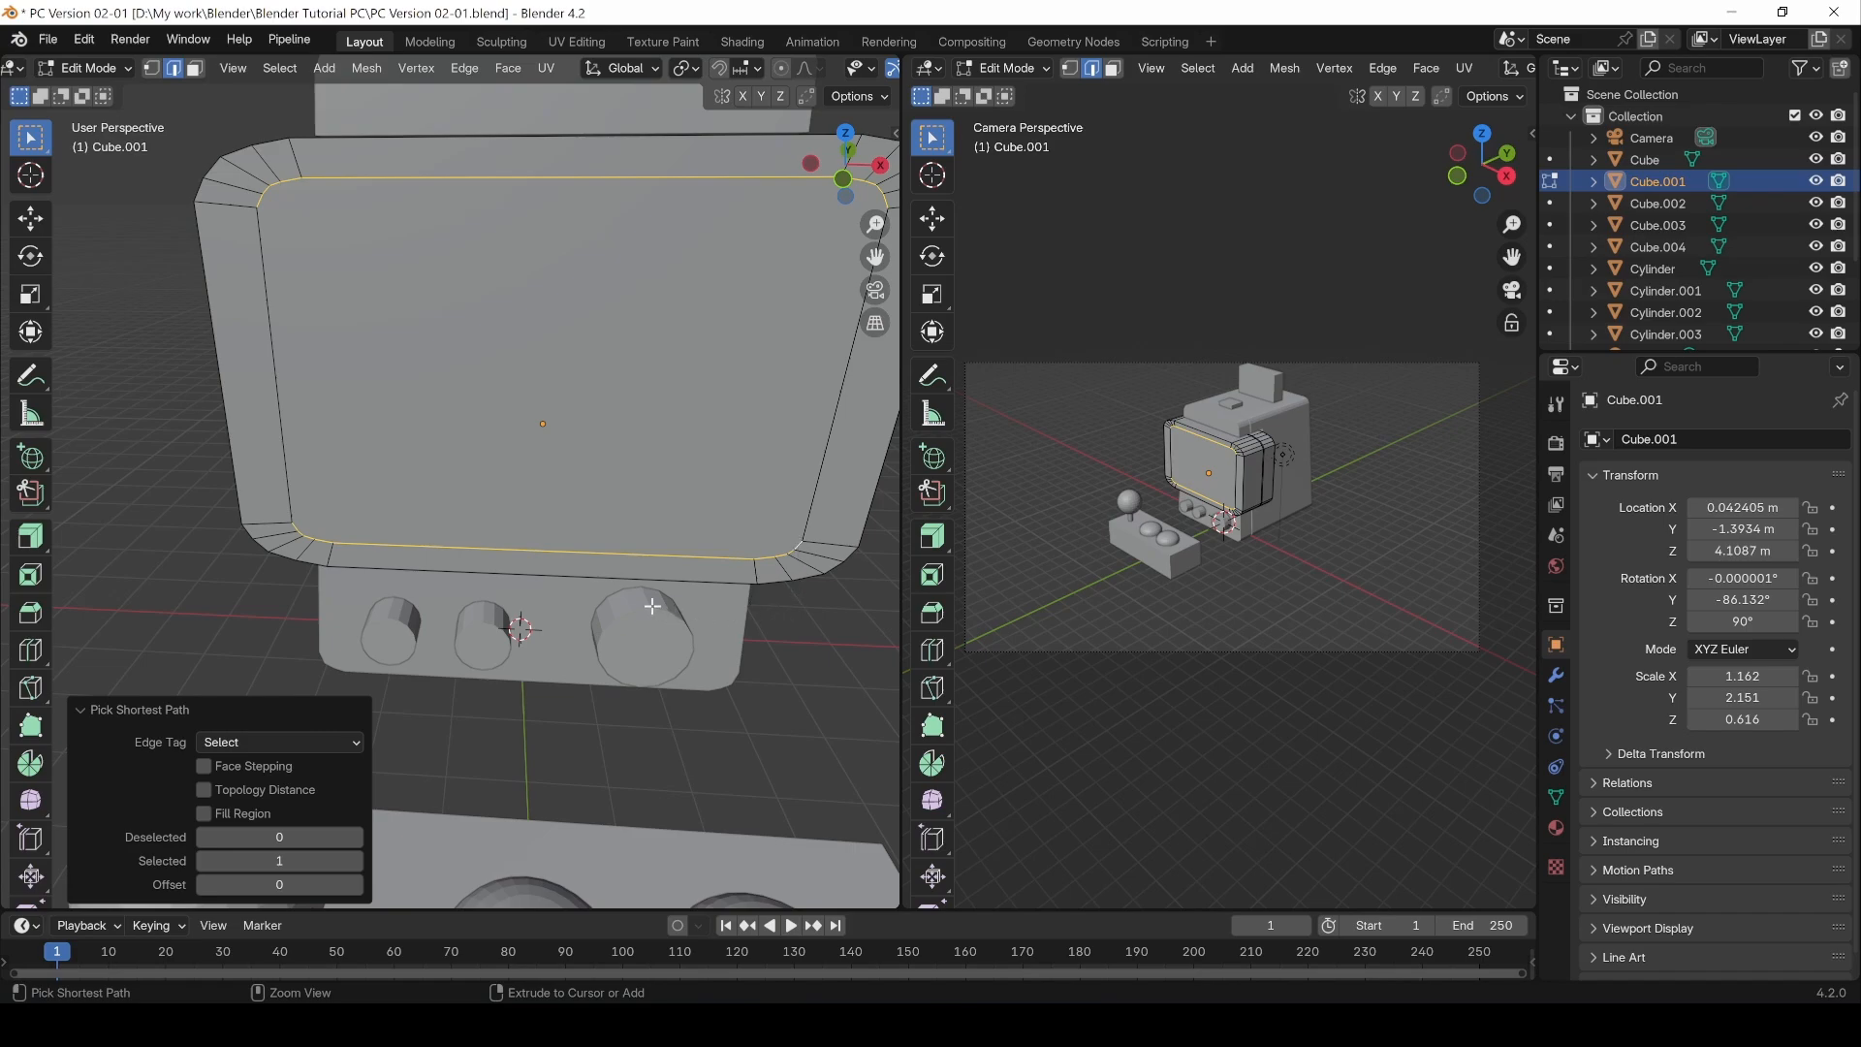
{"action": "scroll", "coordinate": [582, 524], "scroll_direction": "down", "scroll_amount": 2}
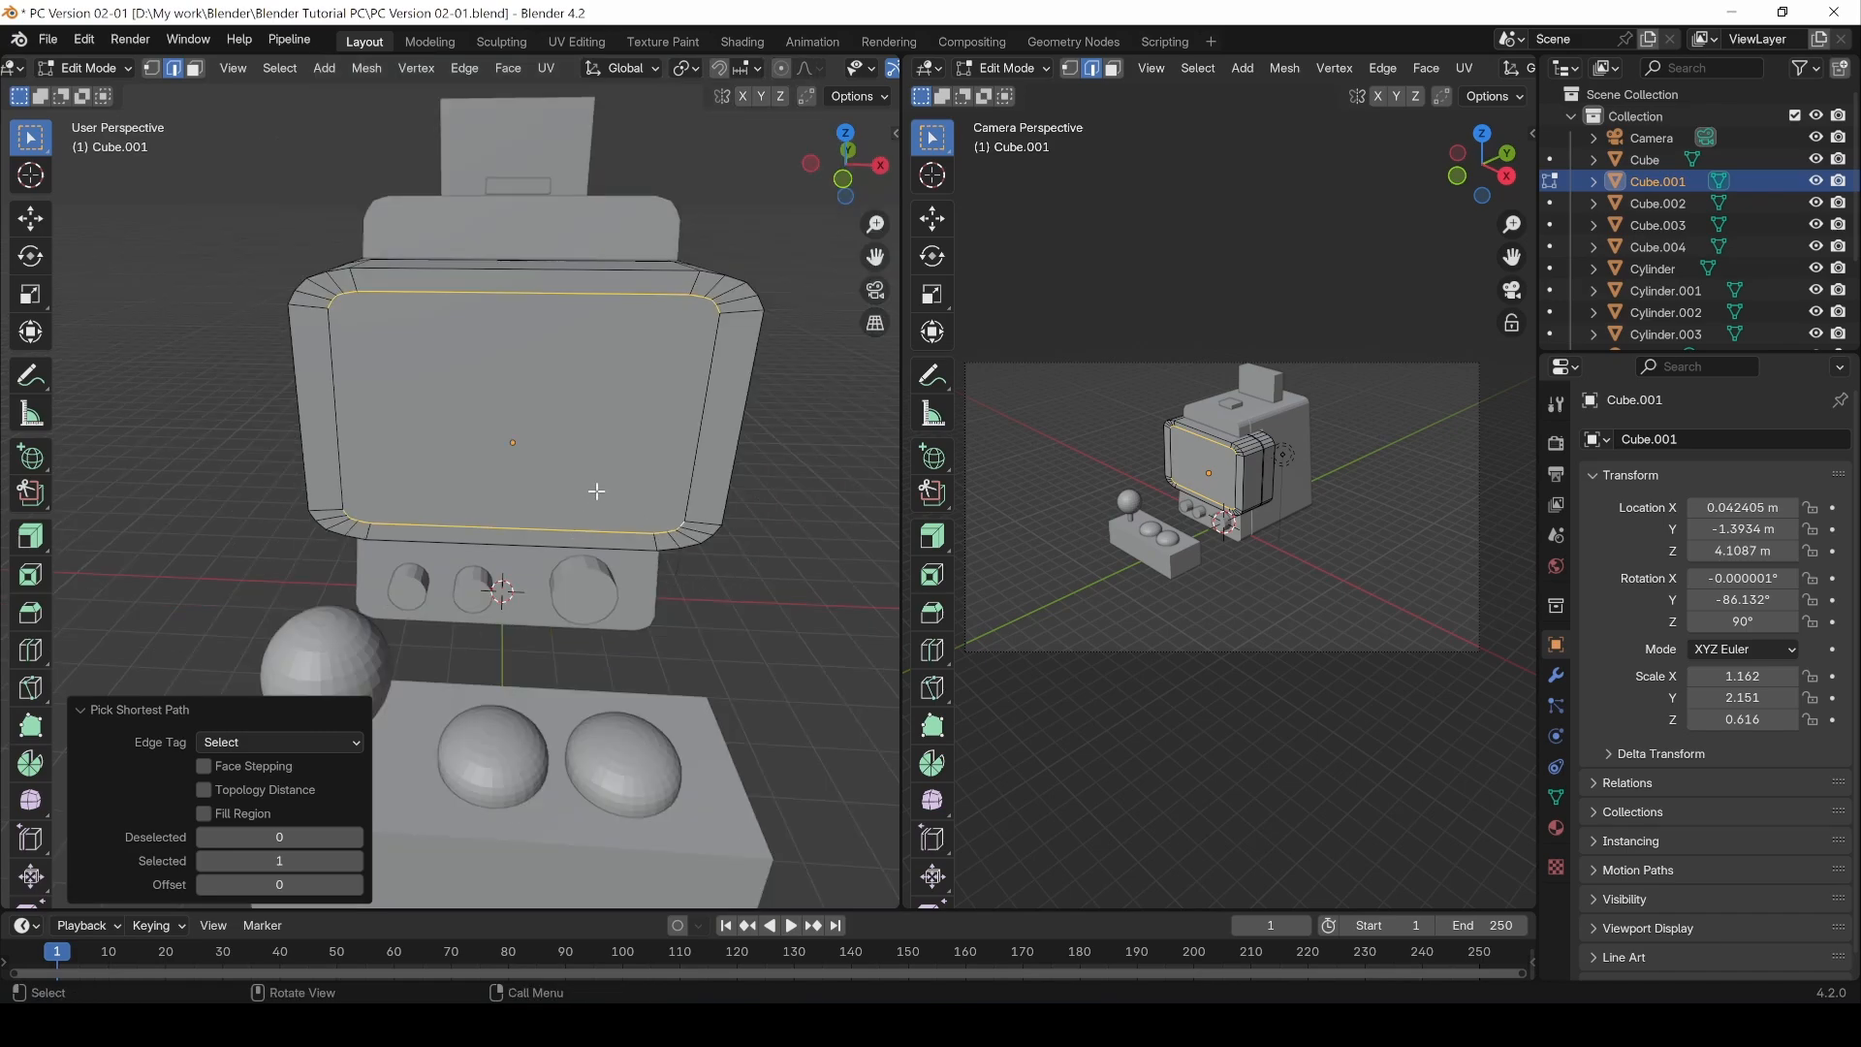
{"action": "key", "text": "s"}
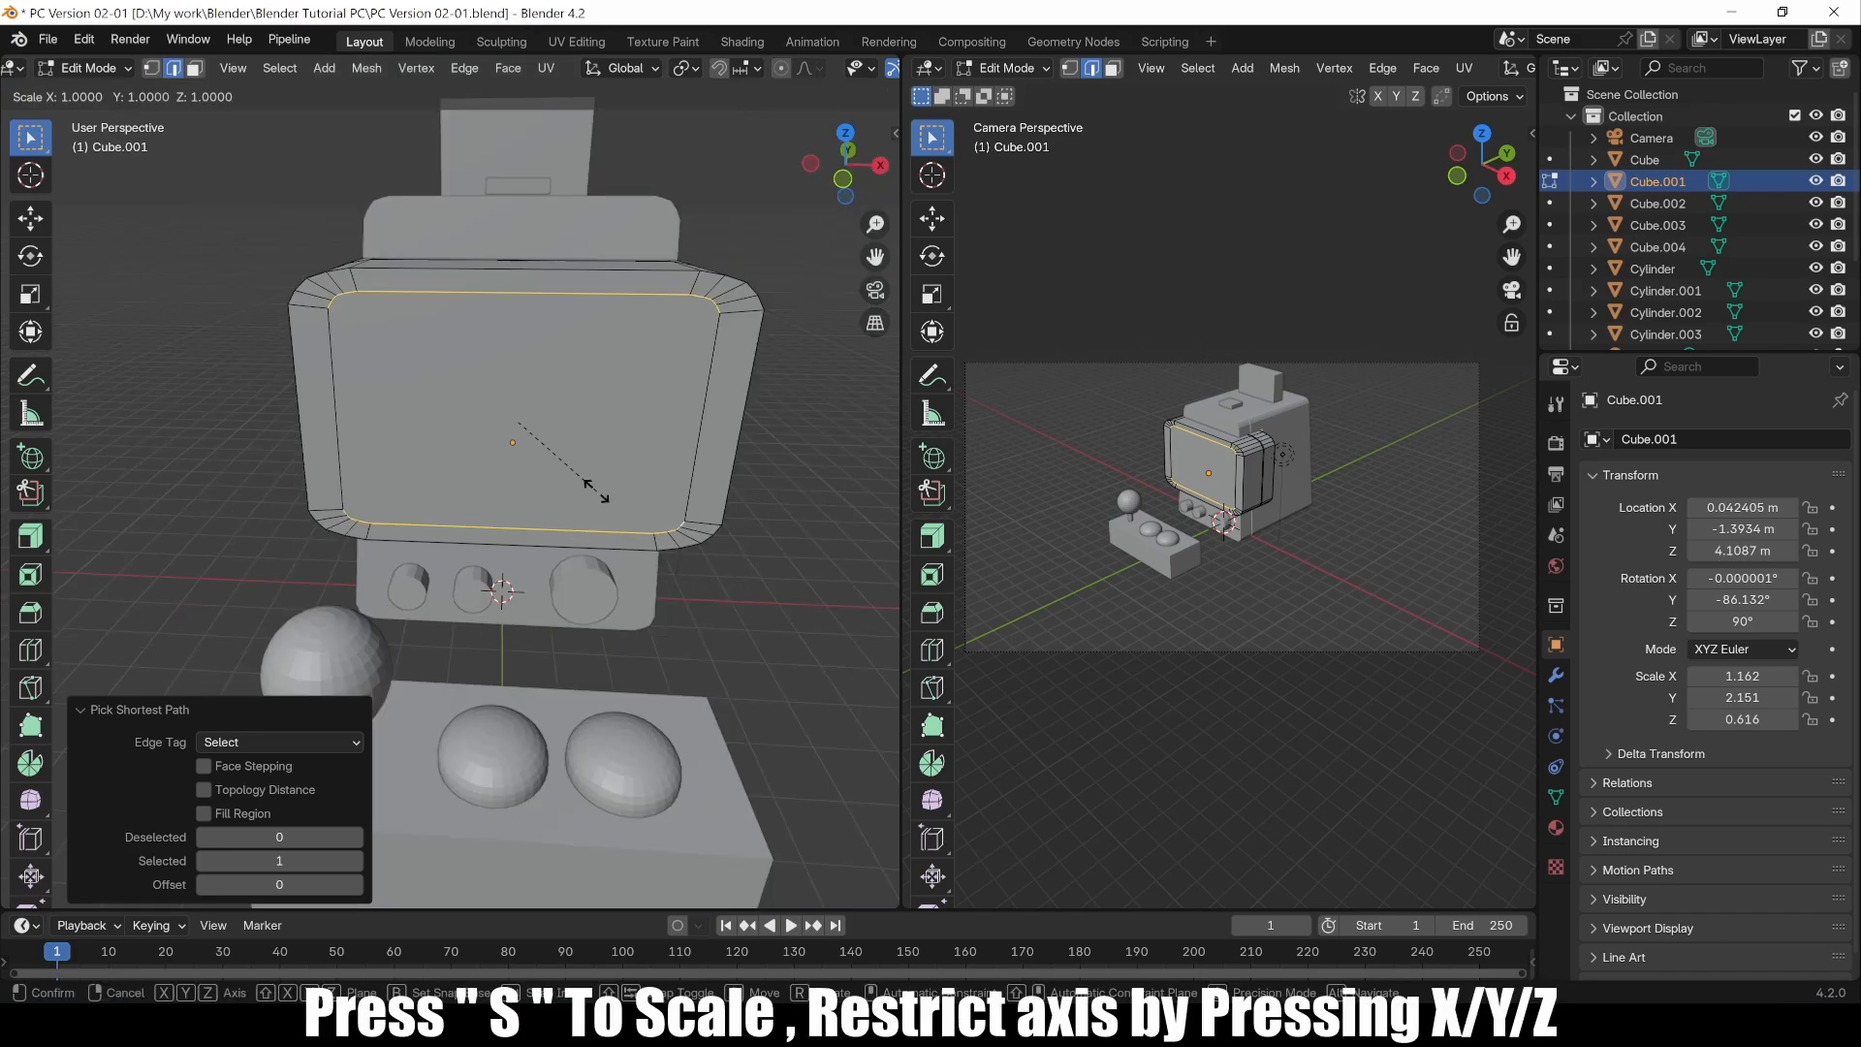
{"action": "key", "text": "z"}
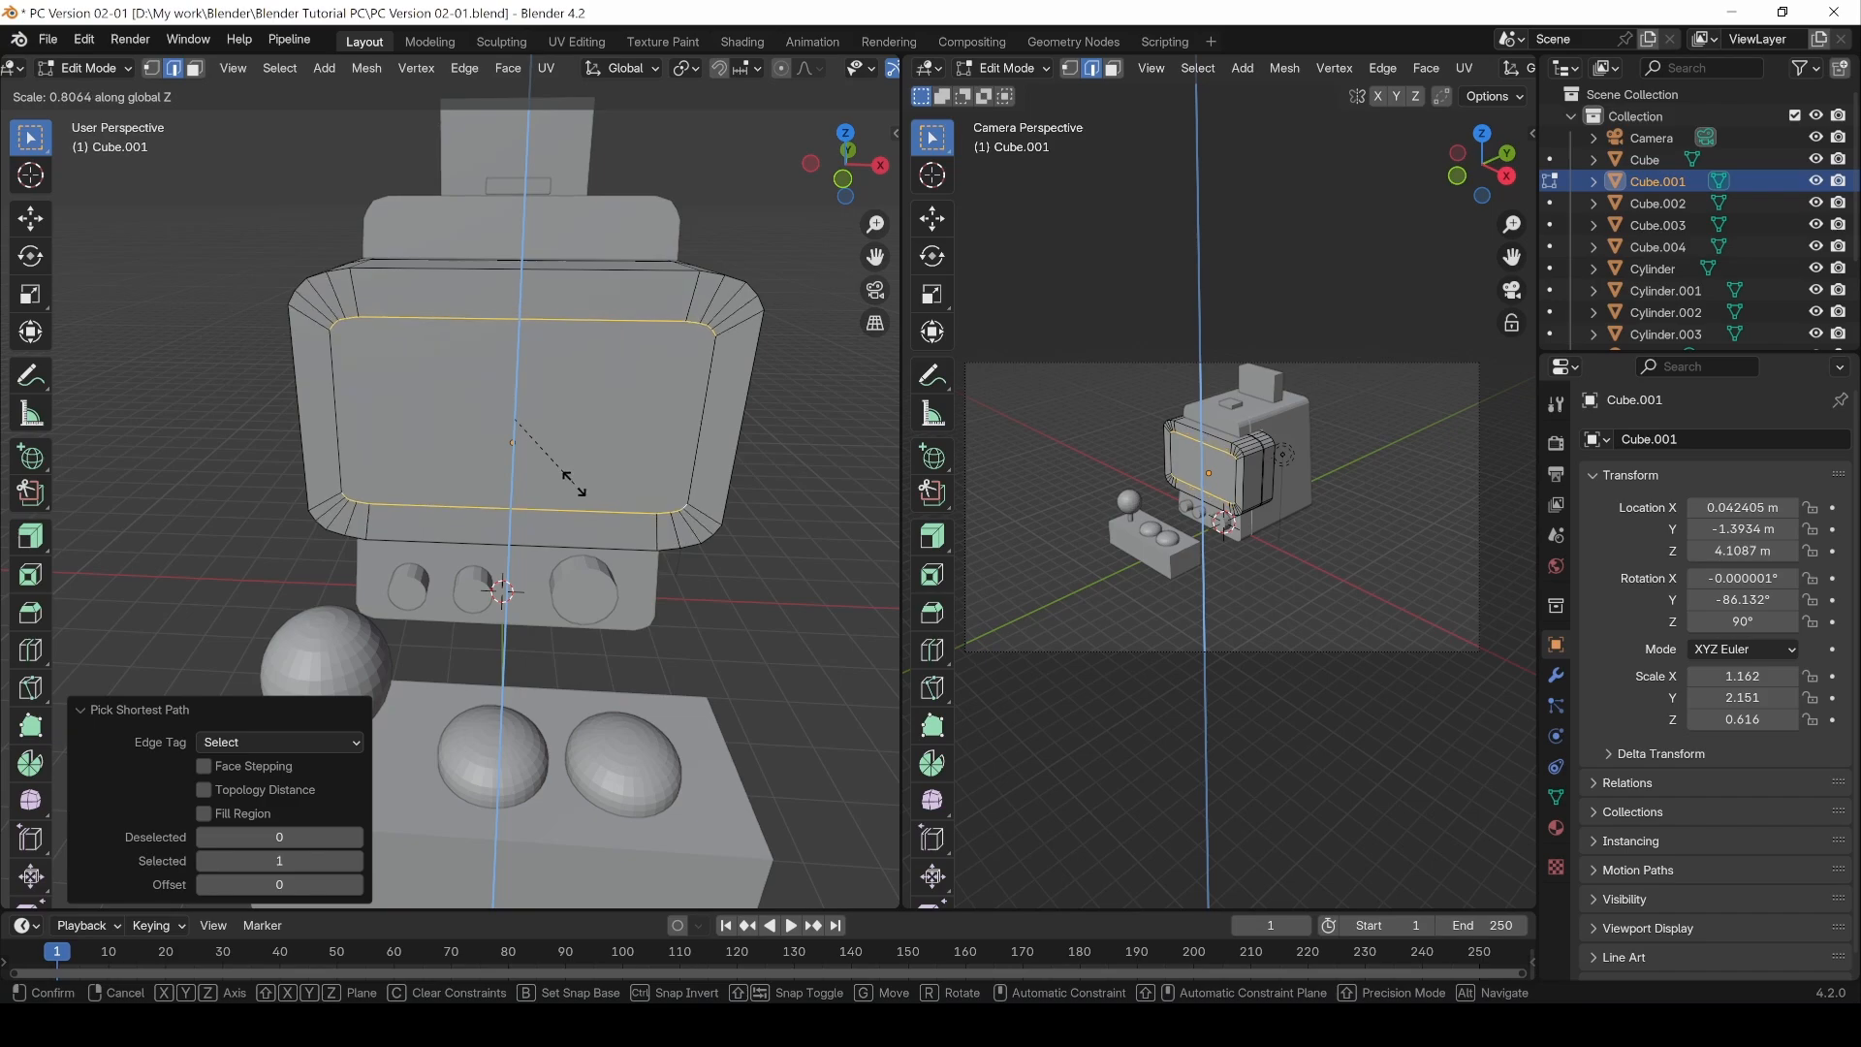
{"action": "left_click", "coordinate": [567, 479]}
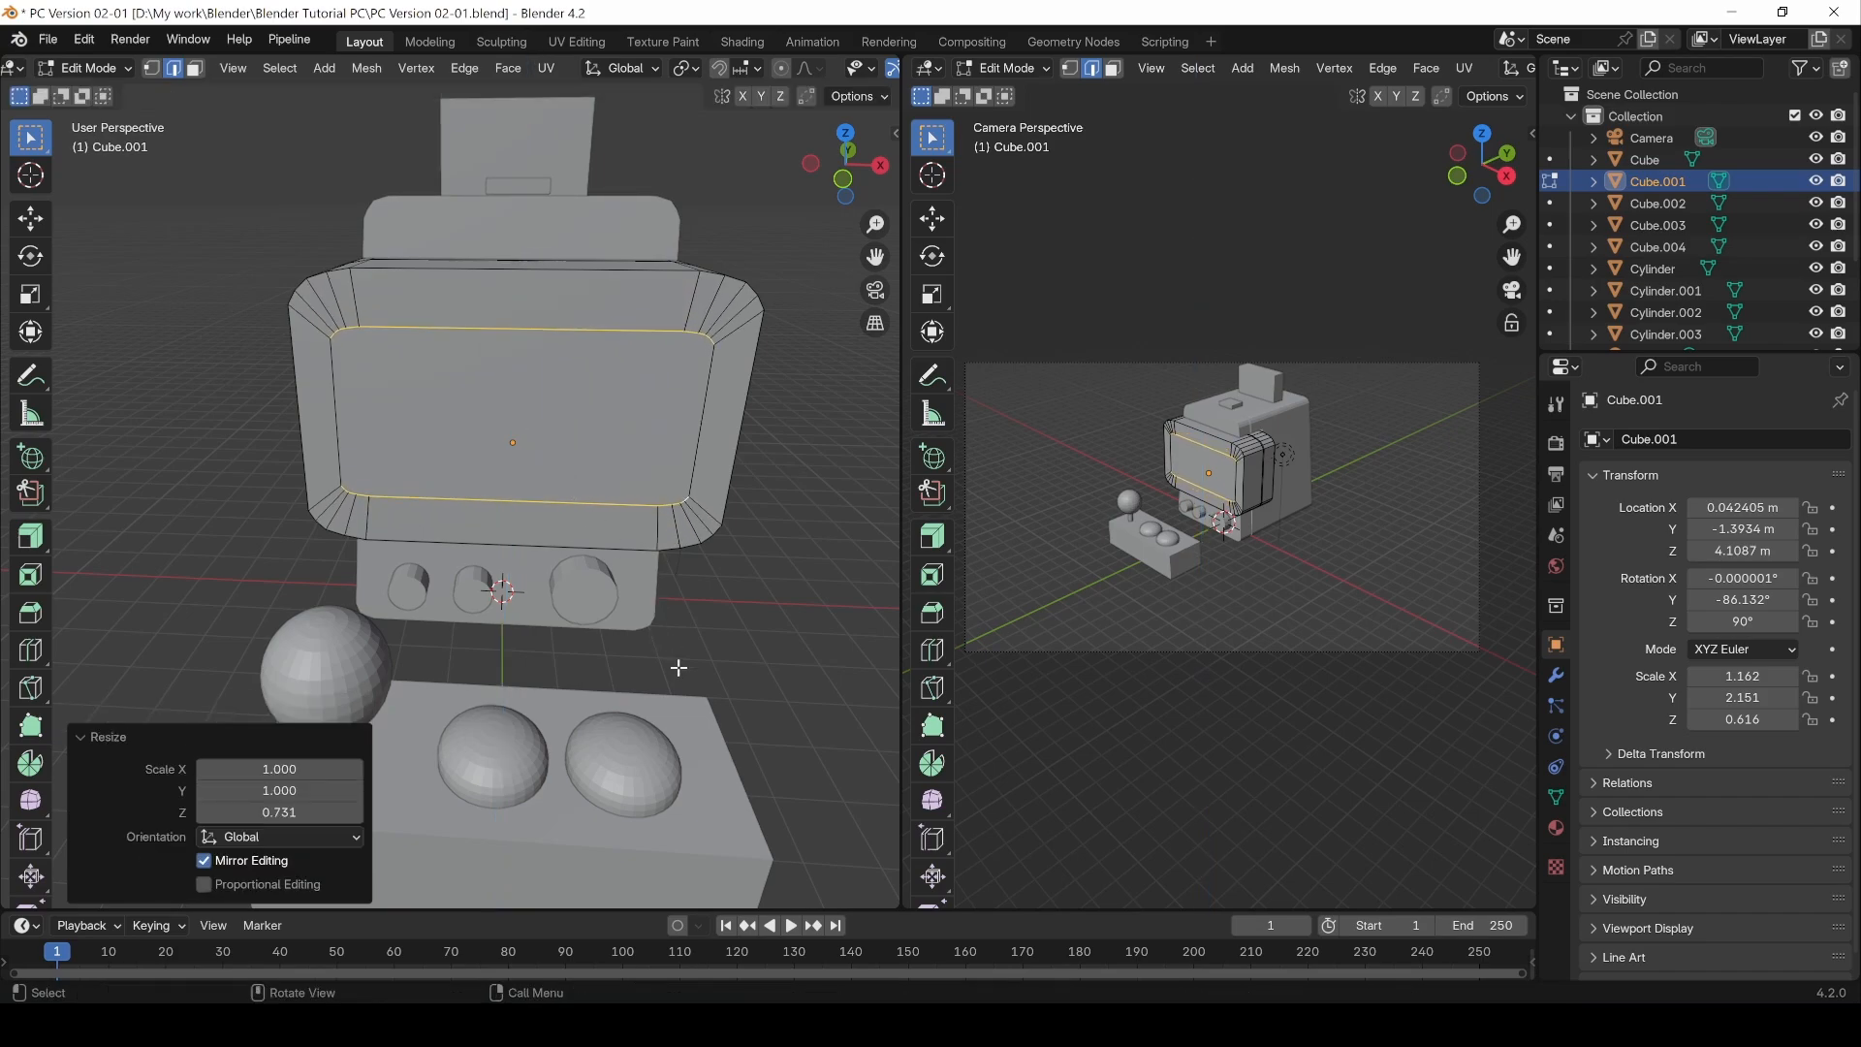
Step: Select the screen face in face mode and extrude it inward with the Extrude Region tool
{"action": "left_click", "coordinate": [757, 664]}
{"action": "middle_click_drag", "start_coordinate": [789, 615], "coordinate": [489, 457]}
{"action": "key", "text": "3"}
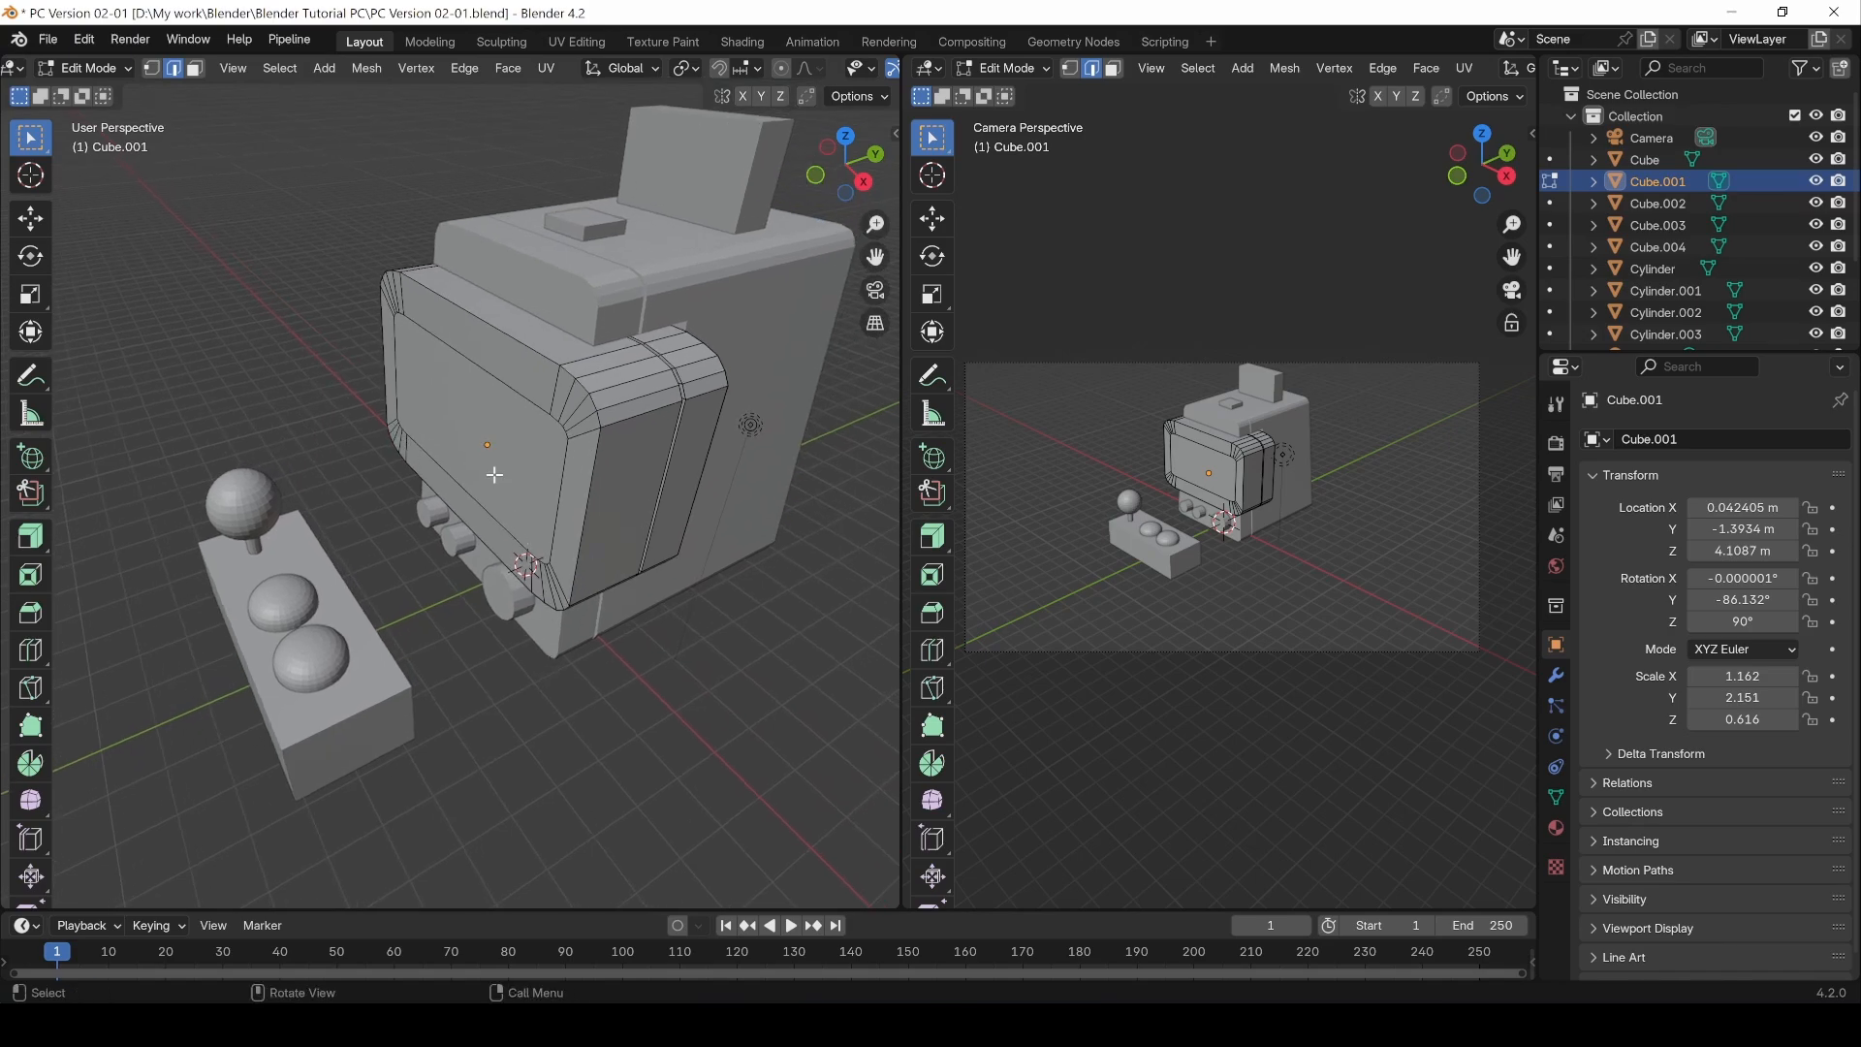
{"action": "left_click", "coordinate": [493, 433]}
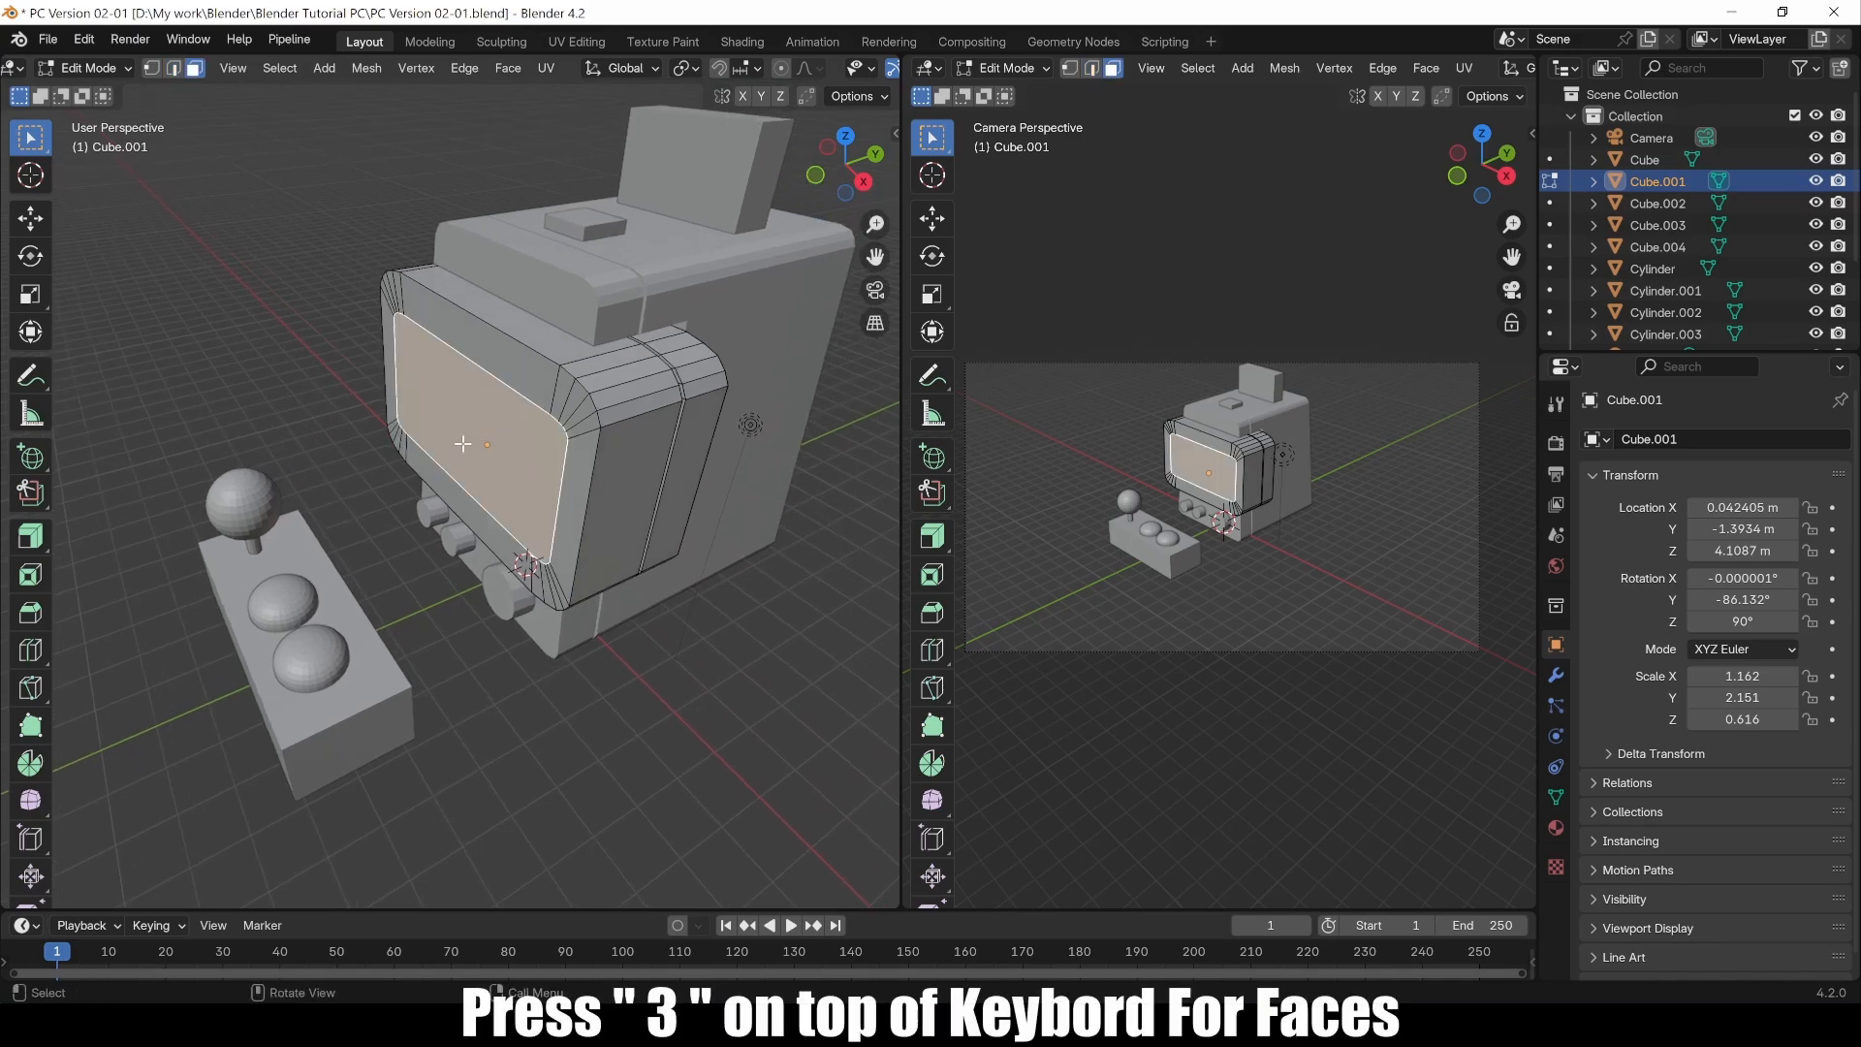
{"action": "left_click", "coordinate": [32, 535]}
{"action": "left_click", "coordinate": [30, 539]}
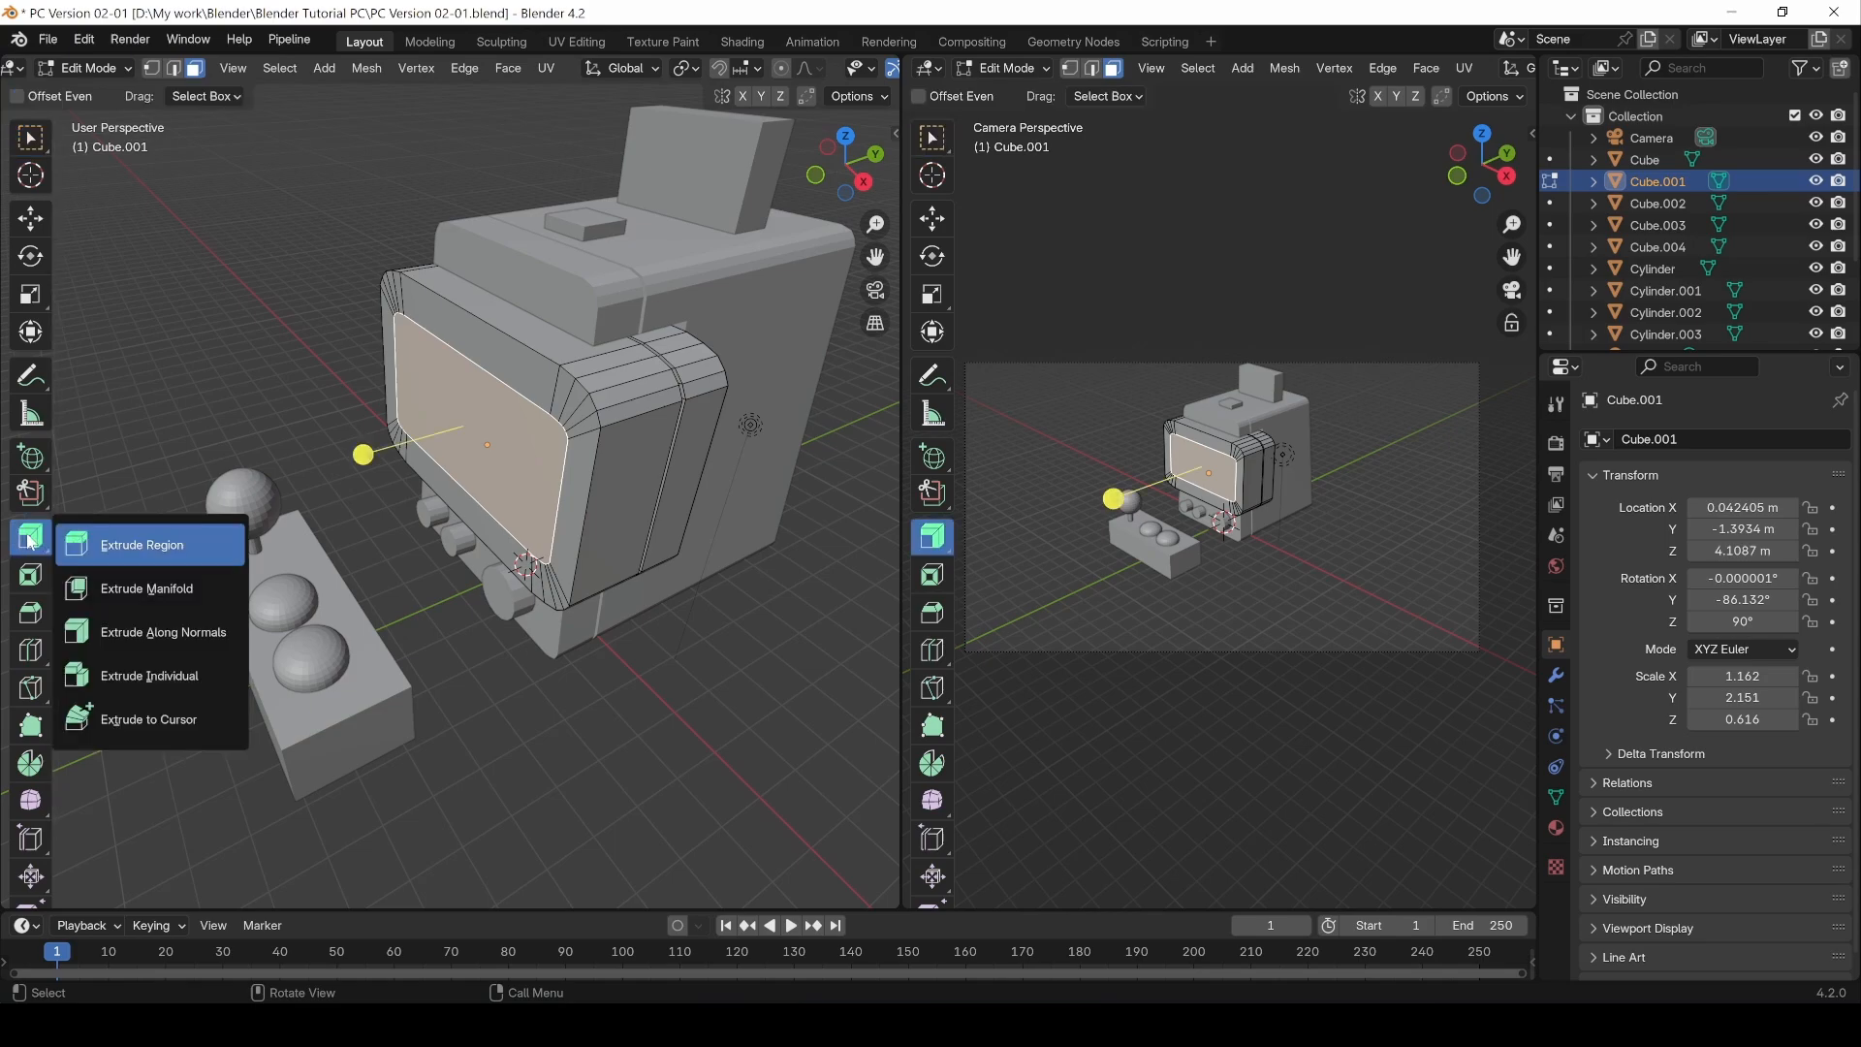
{"action": "left_click", "coordinate": [123, 543]}
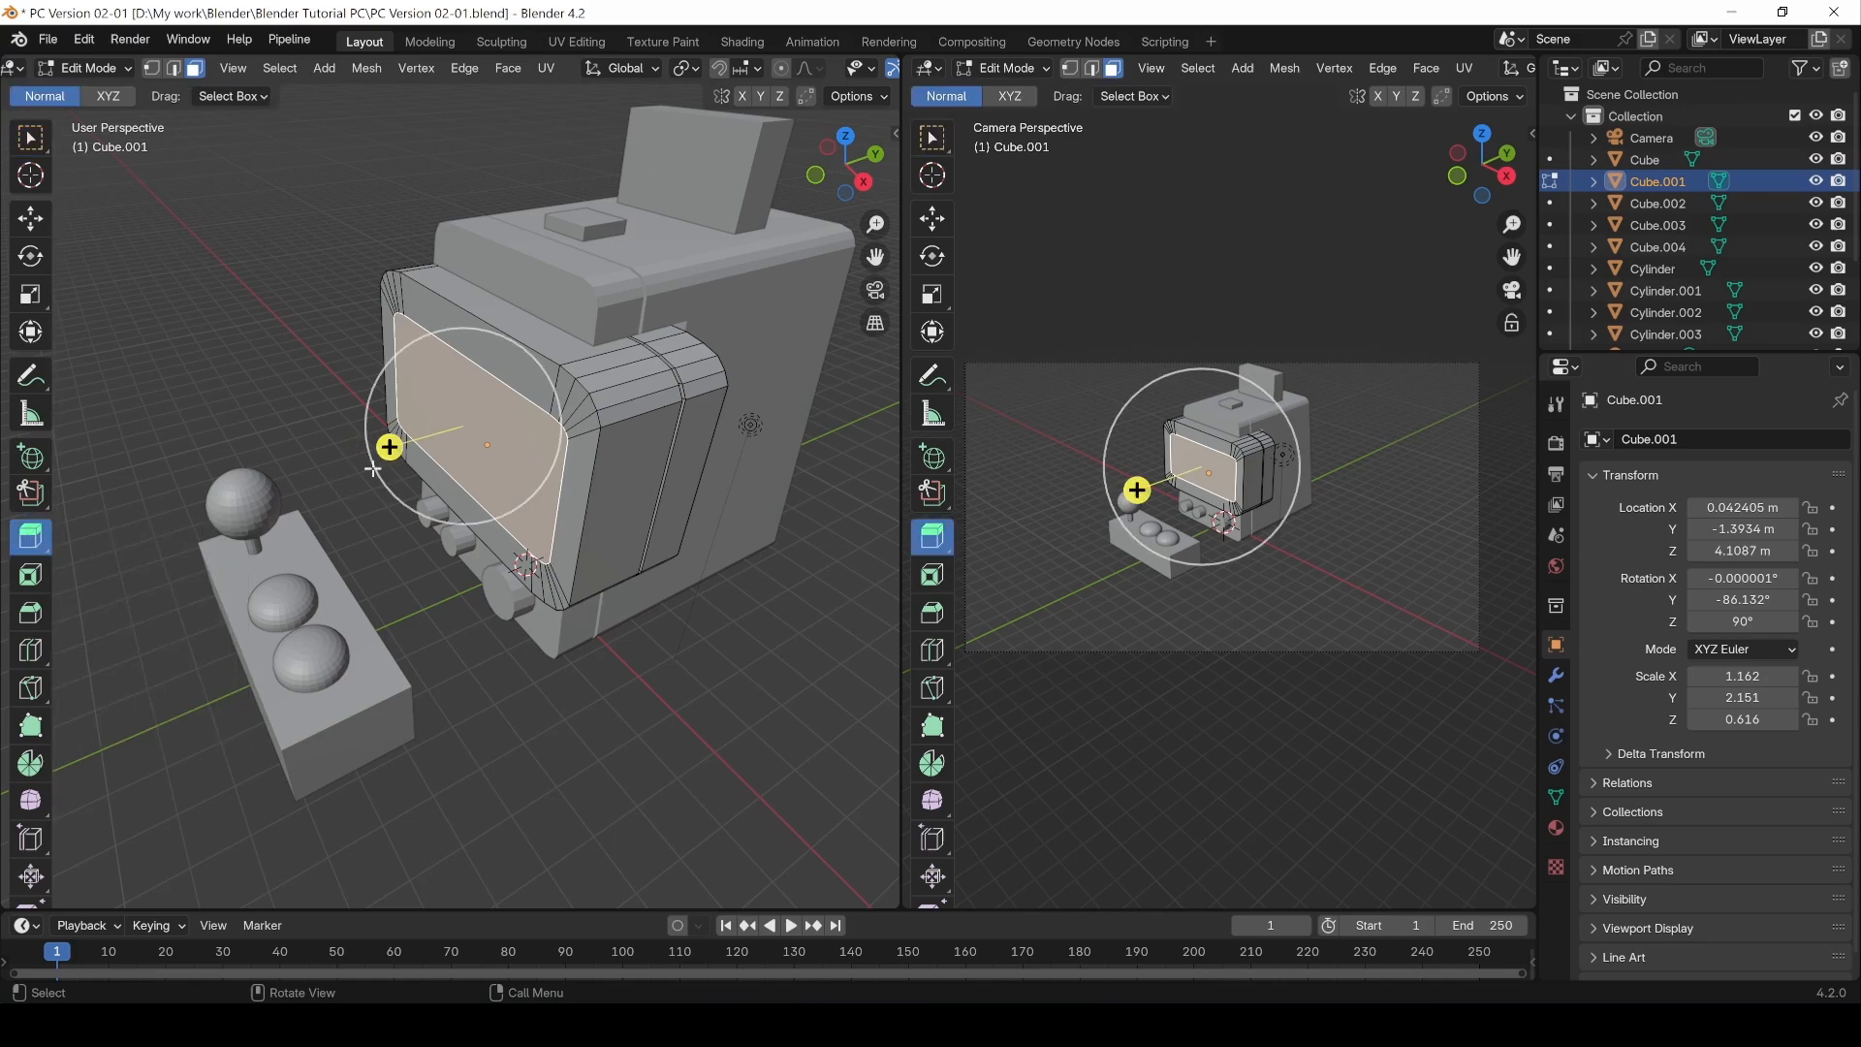
{"action": "left_click", "coordinate": [40, 550]}
{"action": "left_click", "coordinate": [121, 543]}
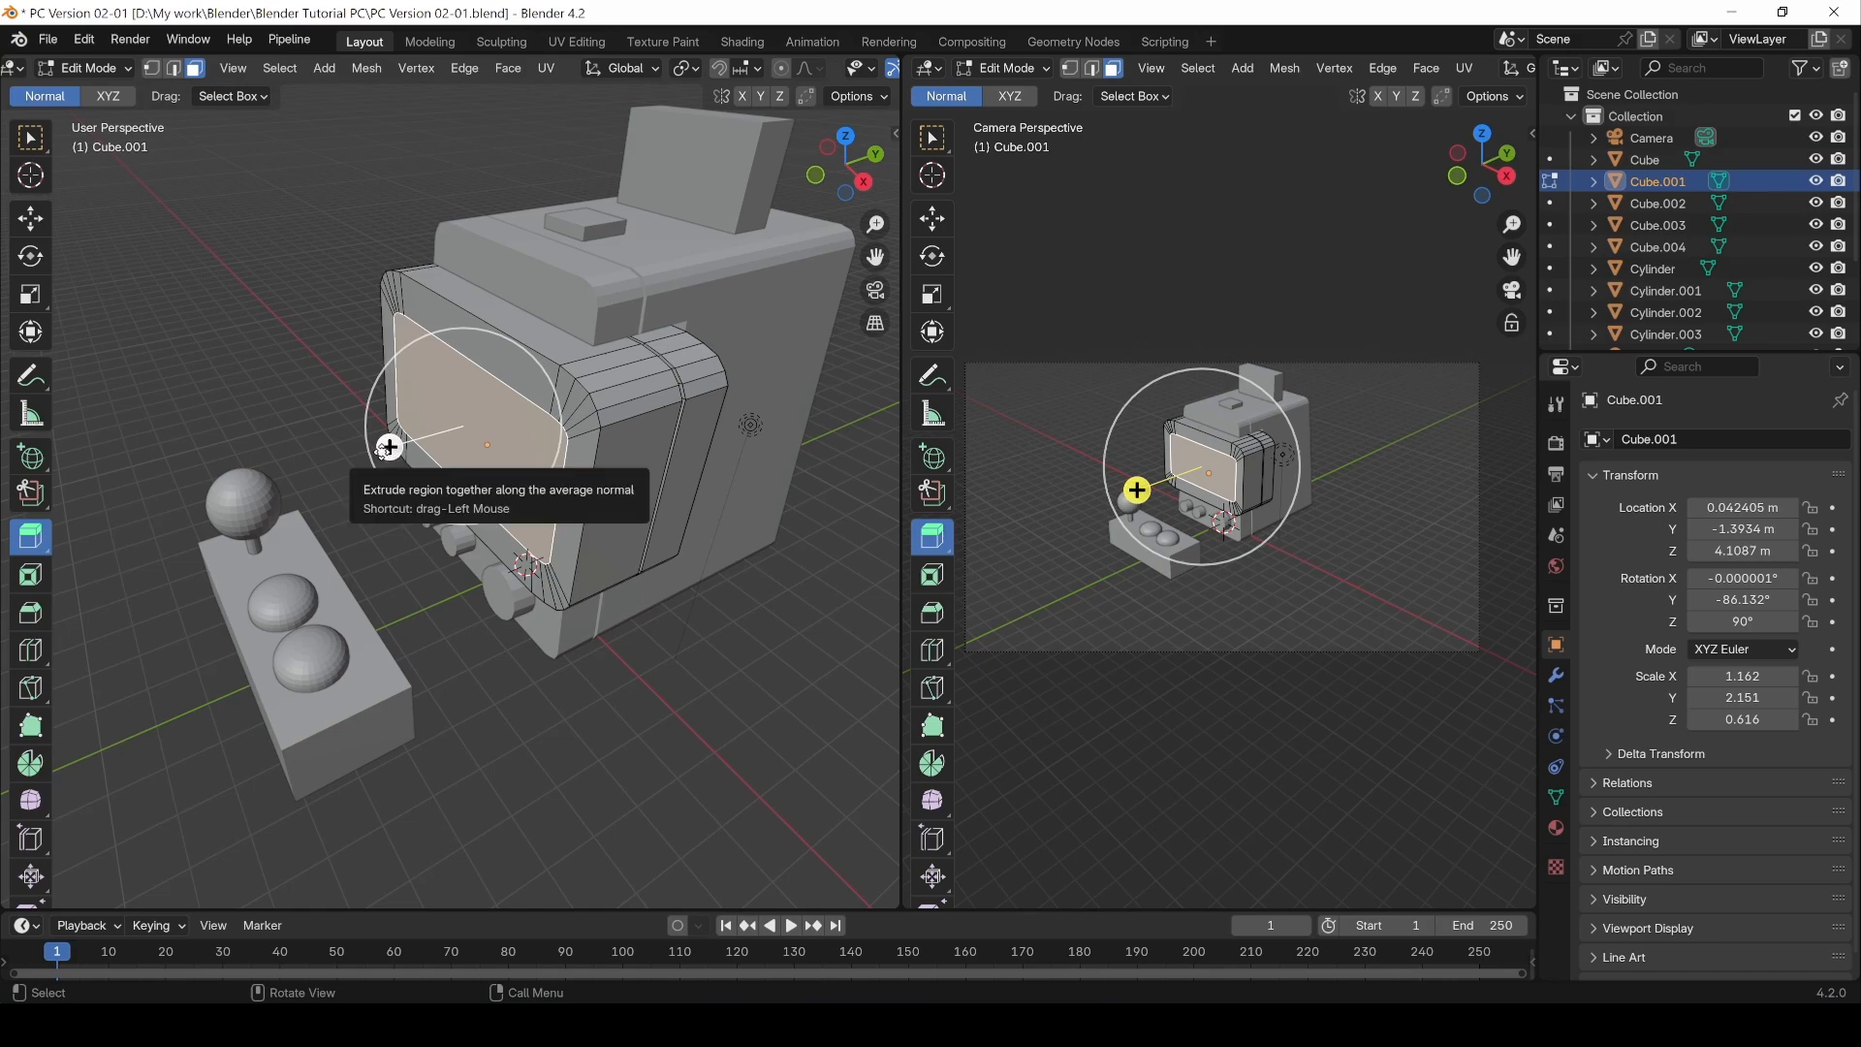
{"action": "left_click_drag", "start_coordinate": [388, 447], "coordinate": [405, 460]}
{"action": "middle_click_drag", "start_coordinate": [405, 460], "coordinate": [601, 624]}
{"action": "left_click", "coordinate": [519, 718]}
Step: Return to Object Mode, select Cube and enter its Edit Mode in top orthographic view
{"action": "key", "text": "Tab"}
{"action": "middle_click_drag", "start_coordinate": [612, 513], "coordinate": [502, 438]}
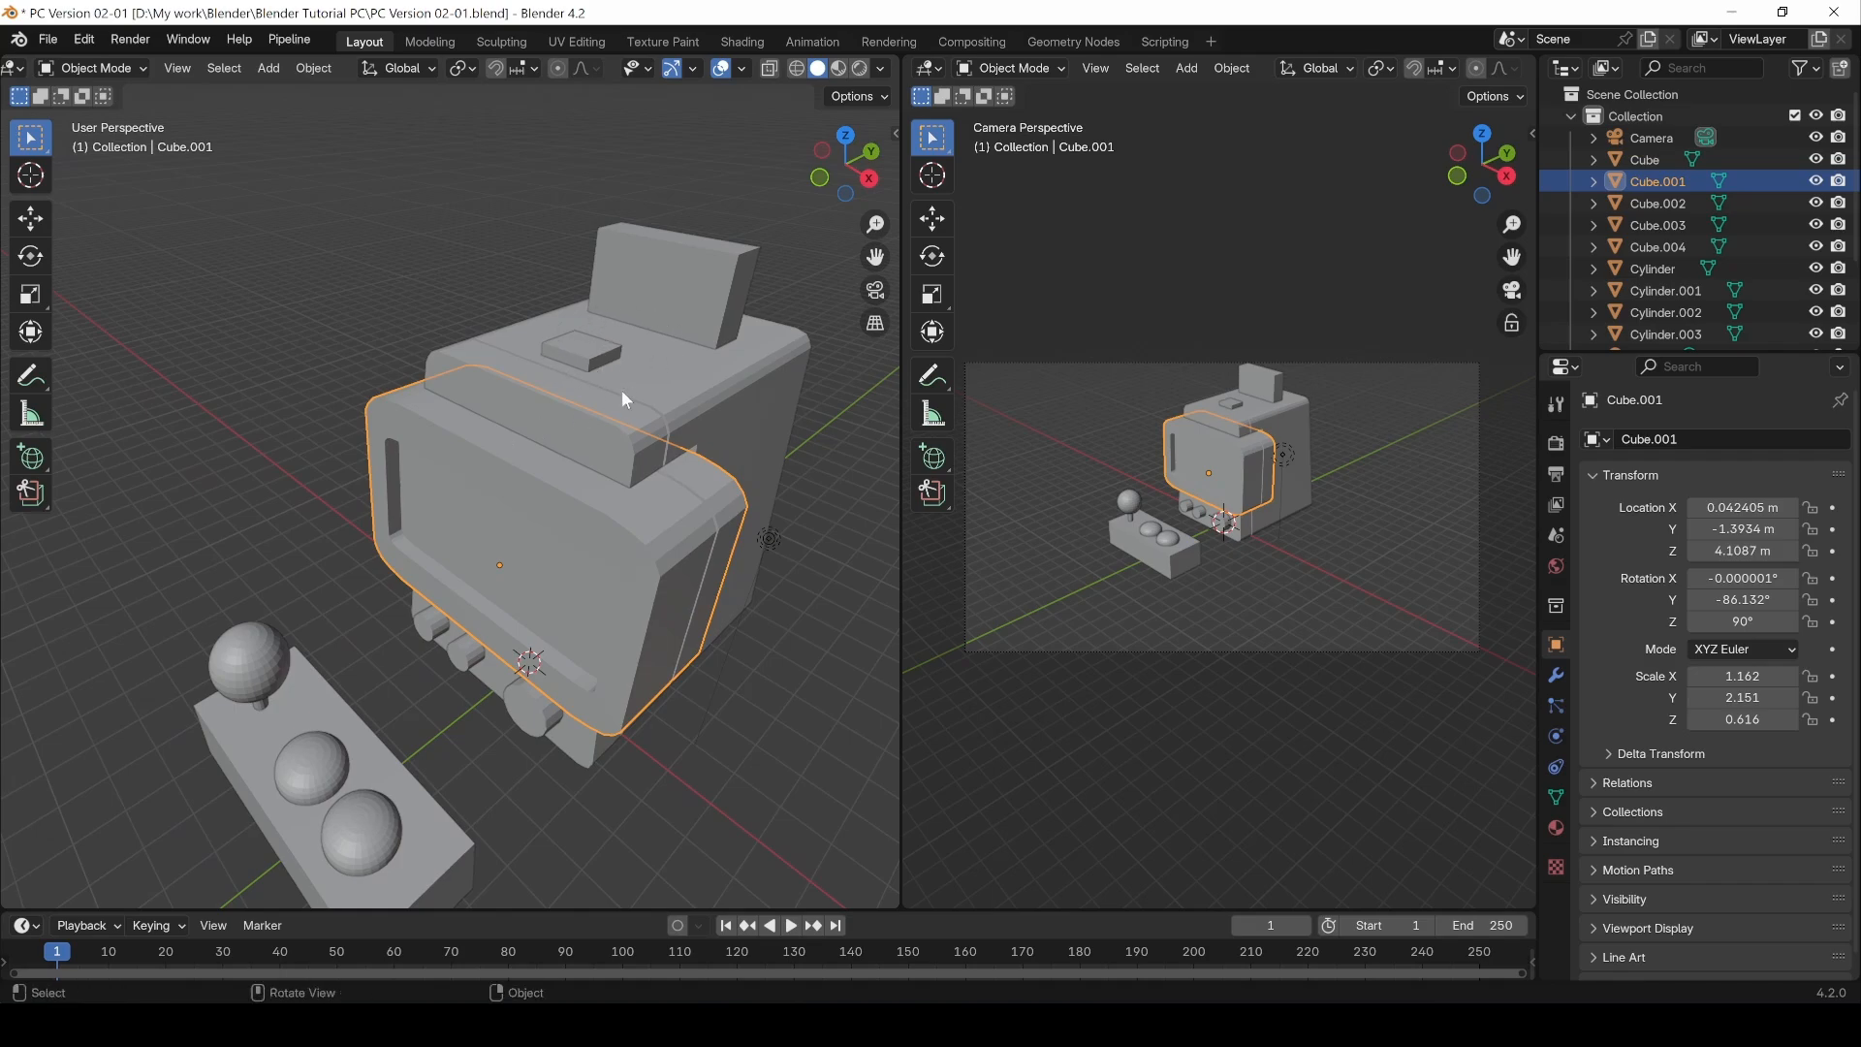
{"action": "left_click", "coordinate": [575, 369]}
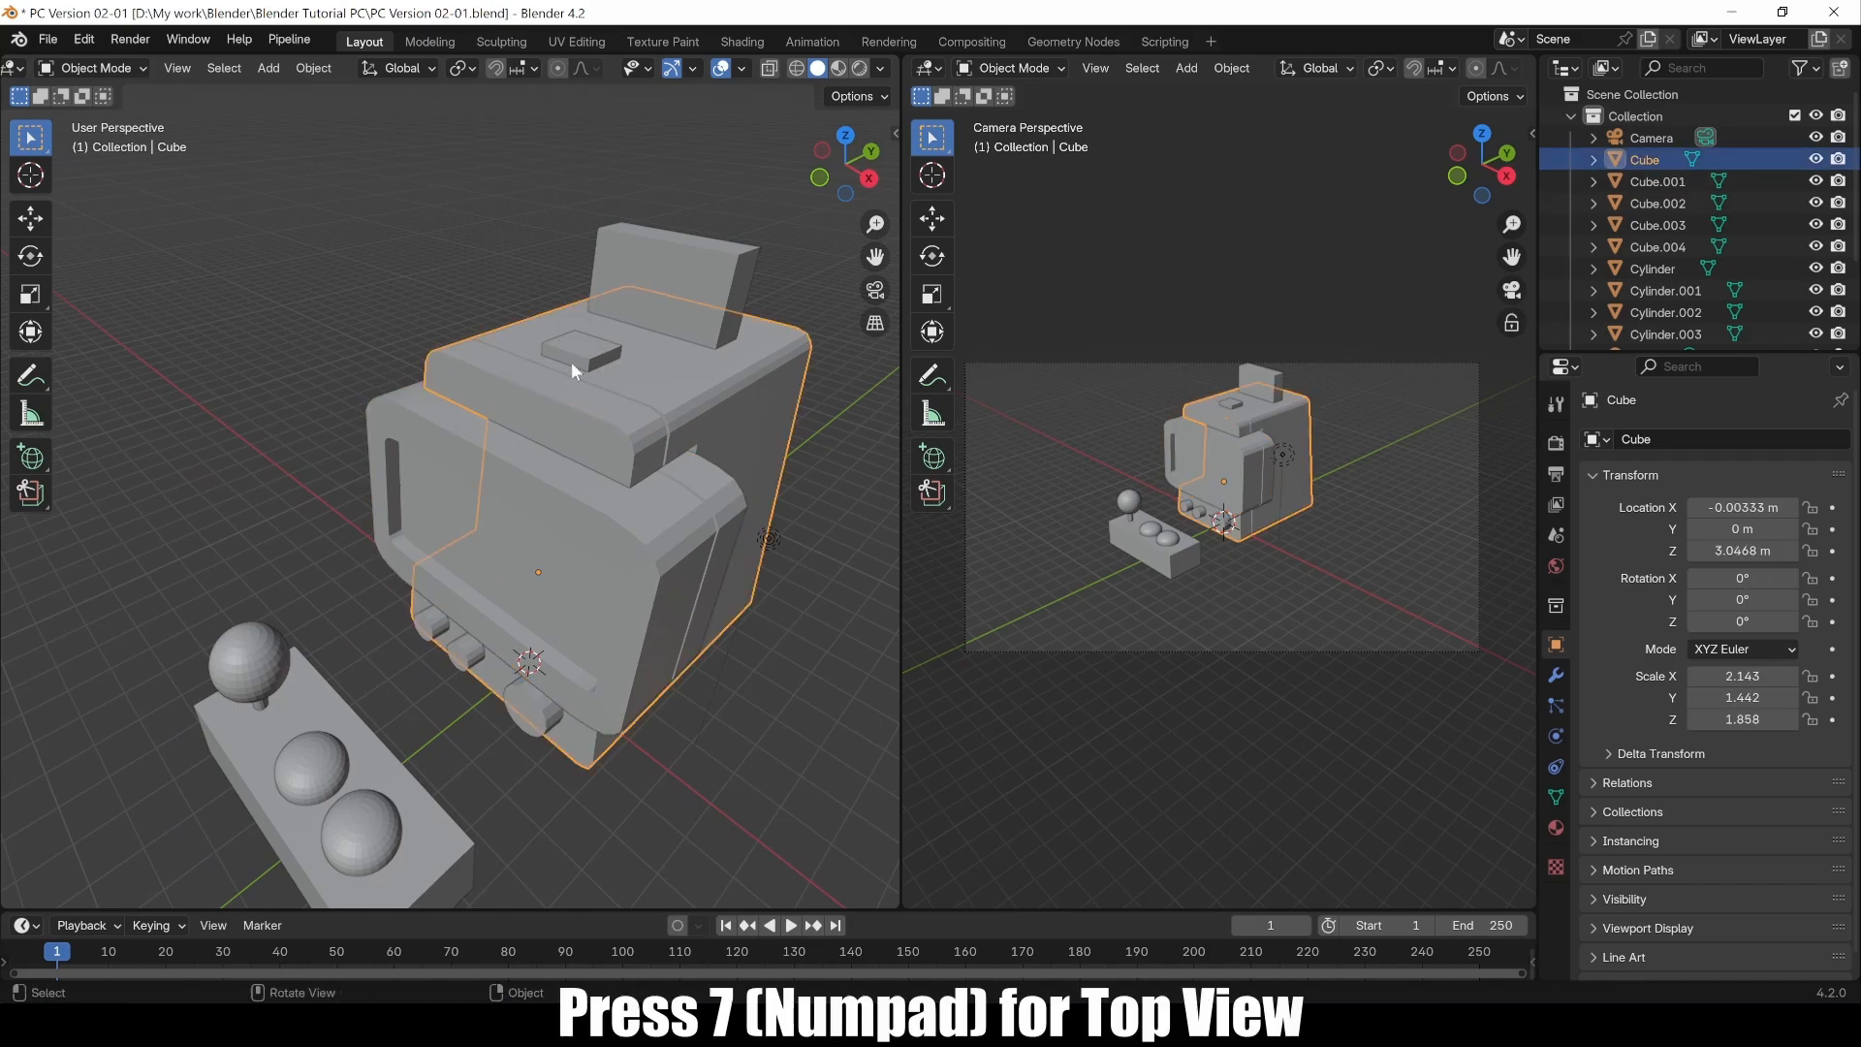
{"action": "key", "text": "KP_7"}
{"action": "scroll", "coordinate": [596, 608], "scroll_direction": "up", "scroll_amount": 4}
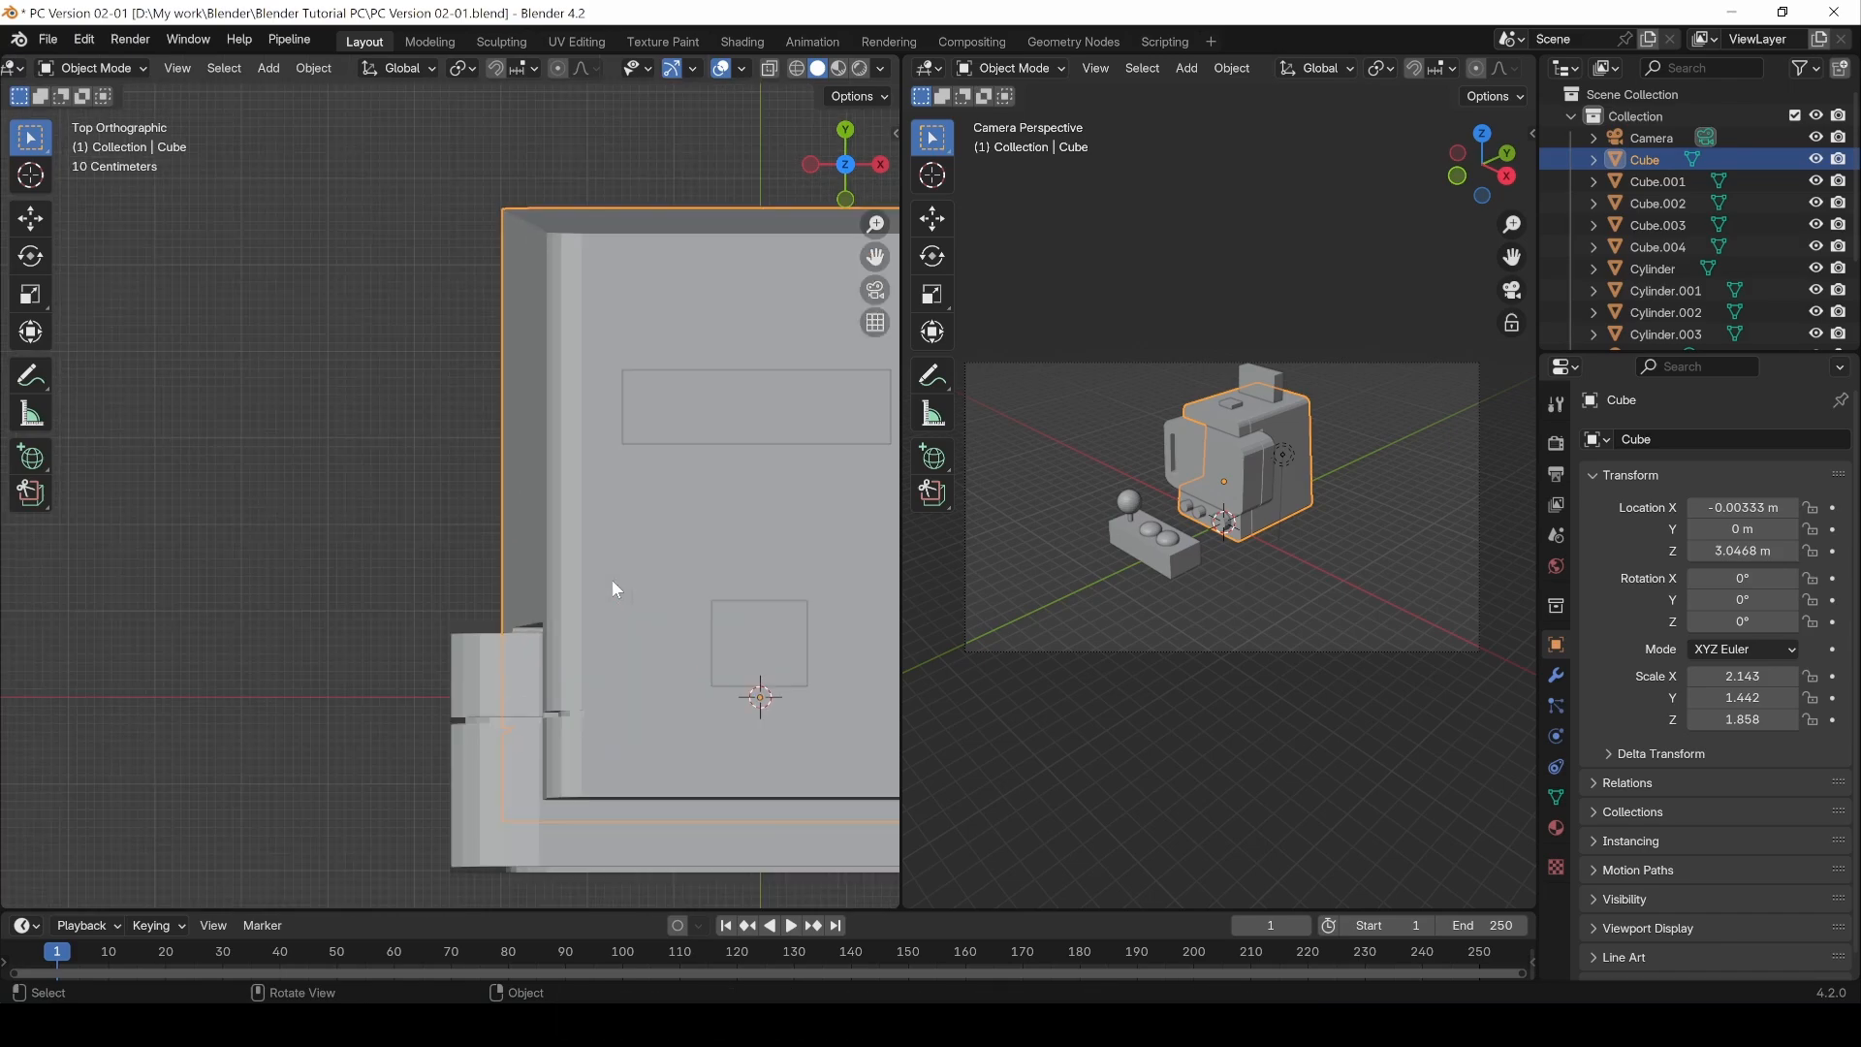
{"action": "middle_click_drag", "start_coordinate": [676, 555], "coordinate": [461, 452], "text": "shift"}
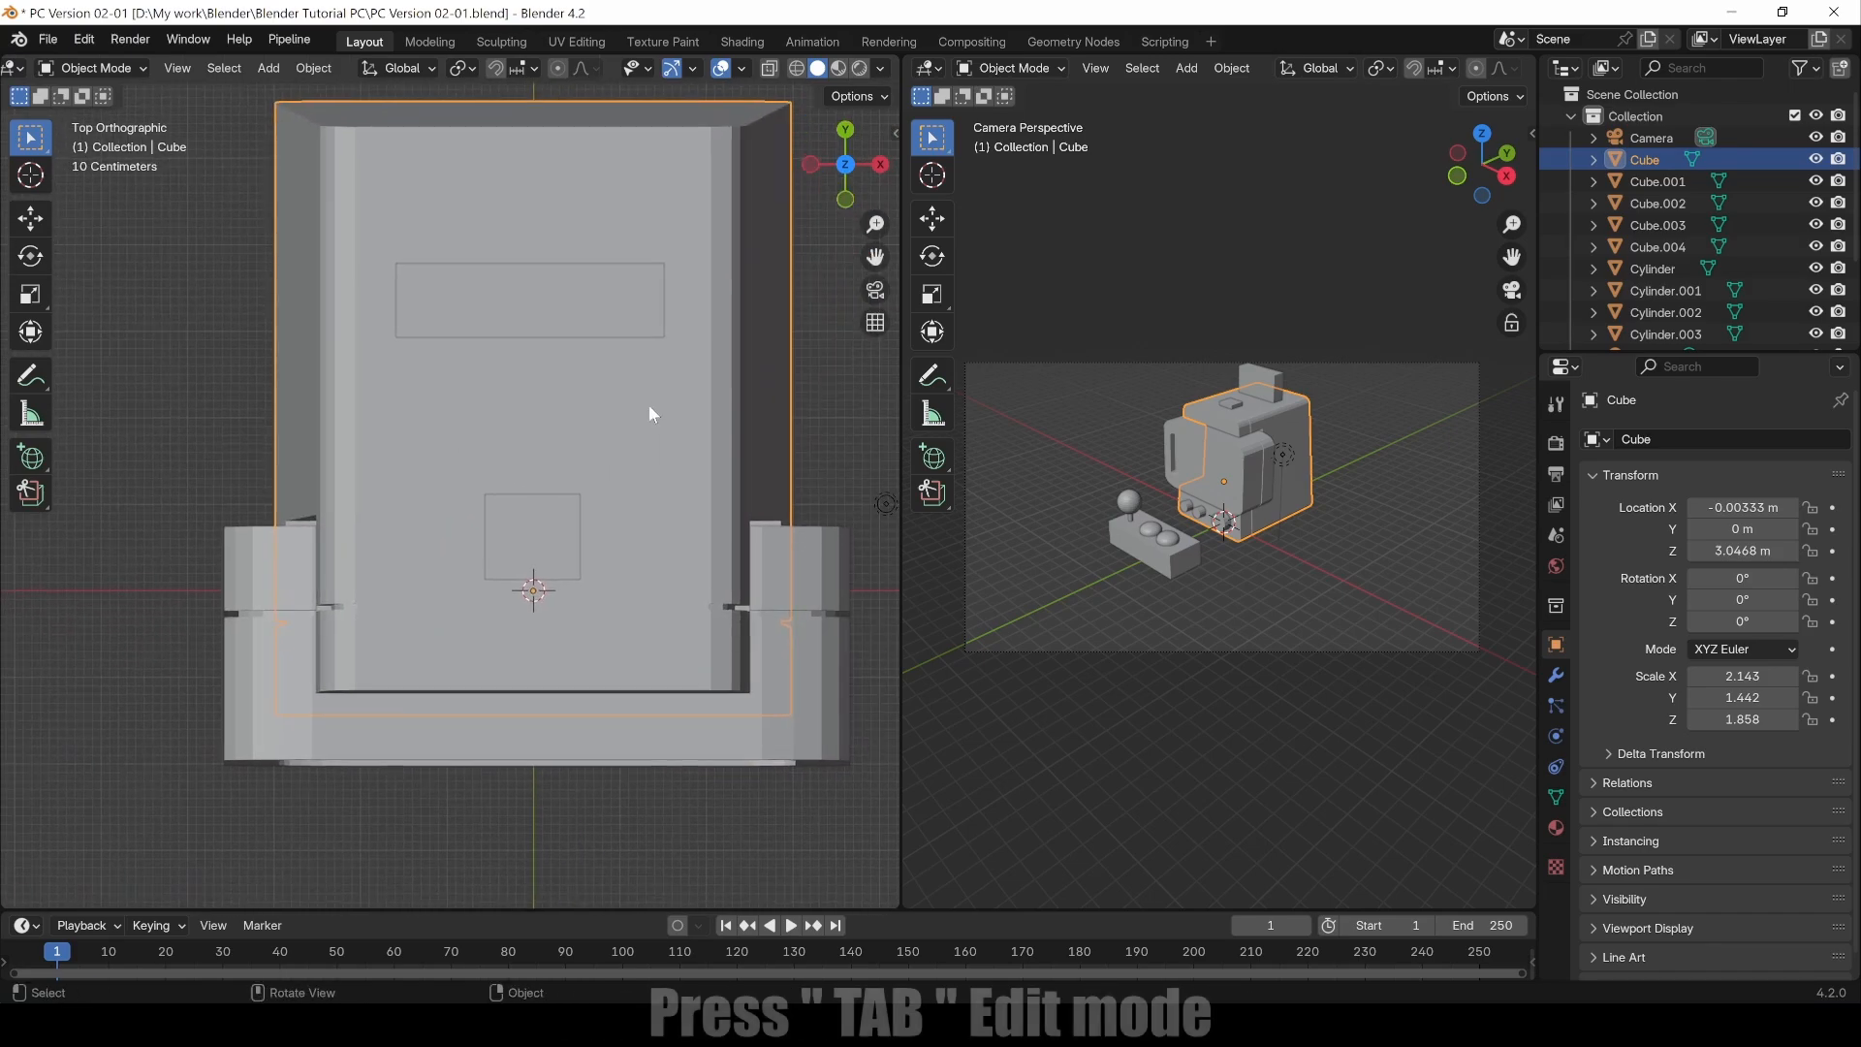
{"action": "key", "text": "Tab"}
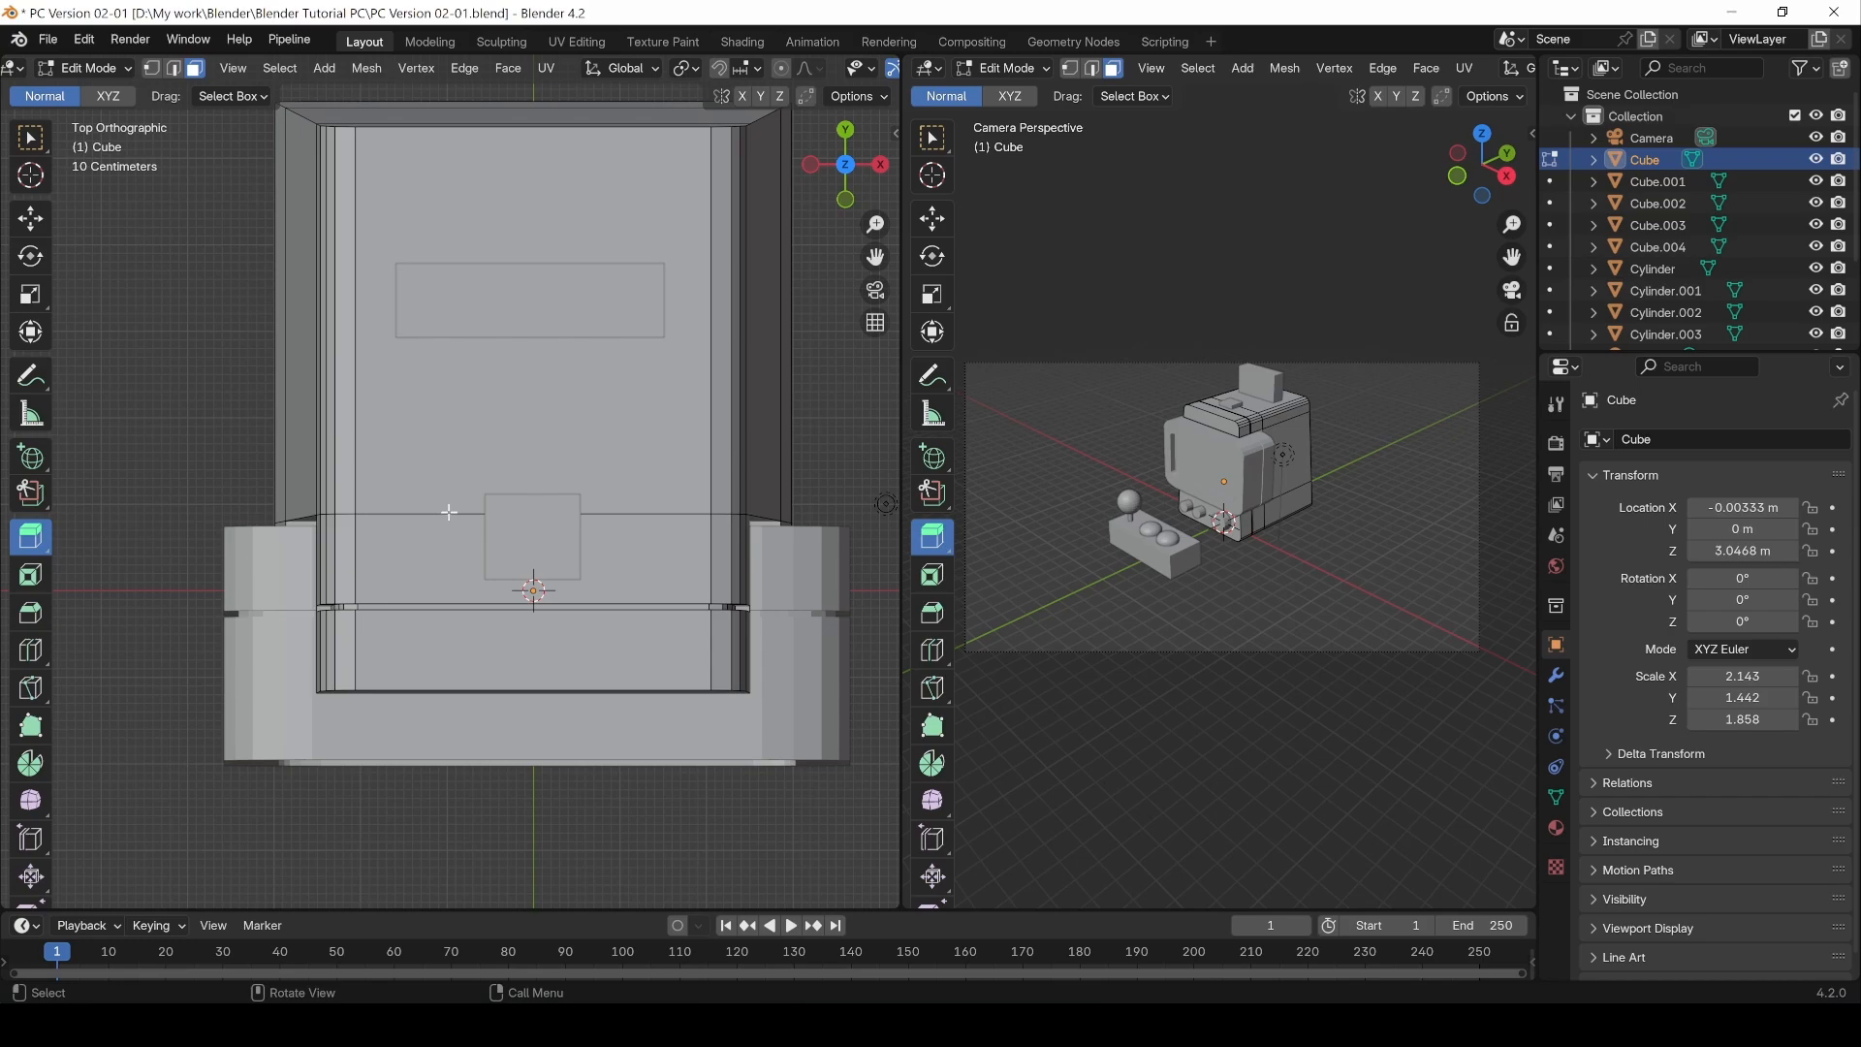
Step: Add a vertical loop cut across Cube's top with the Loop Cut tool, setting its factor to -0.069
{"action": "left_click", "coordinate": [31, 651]}
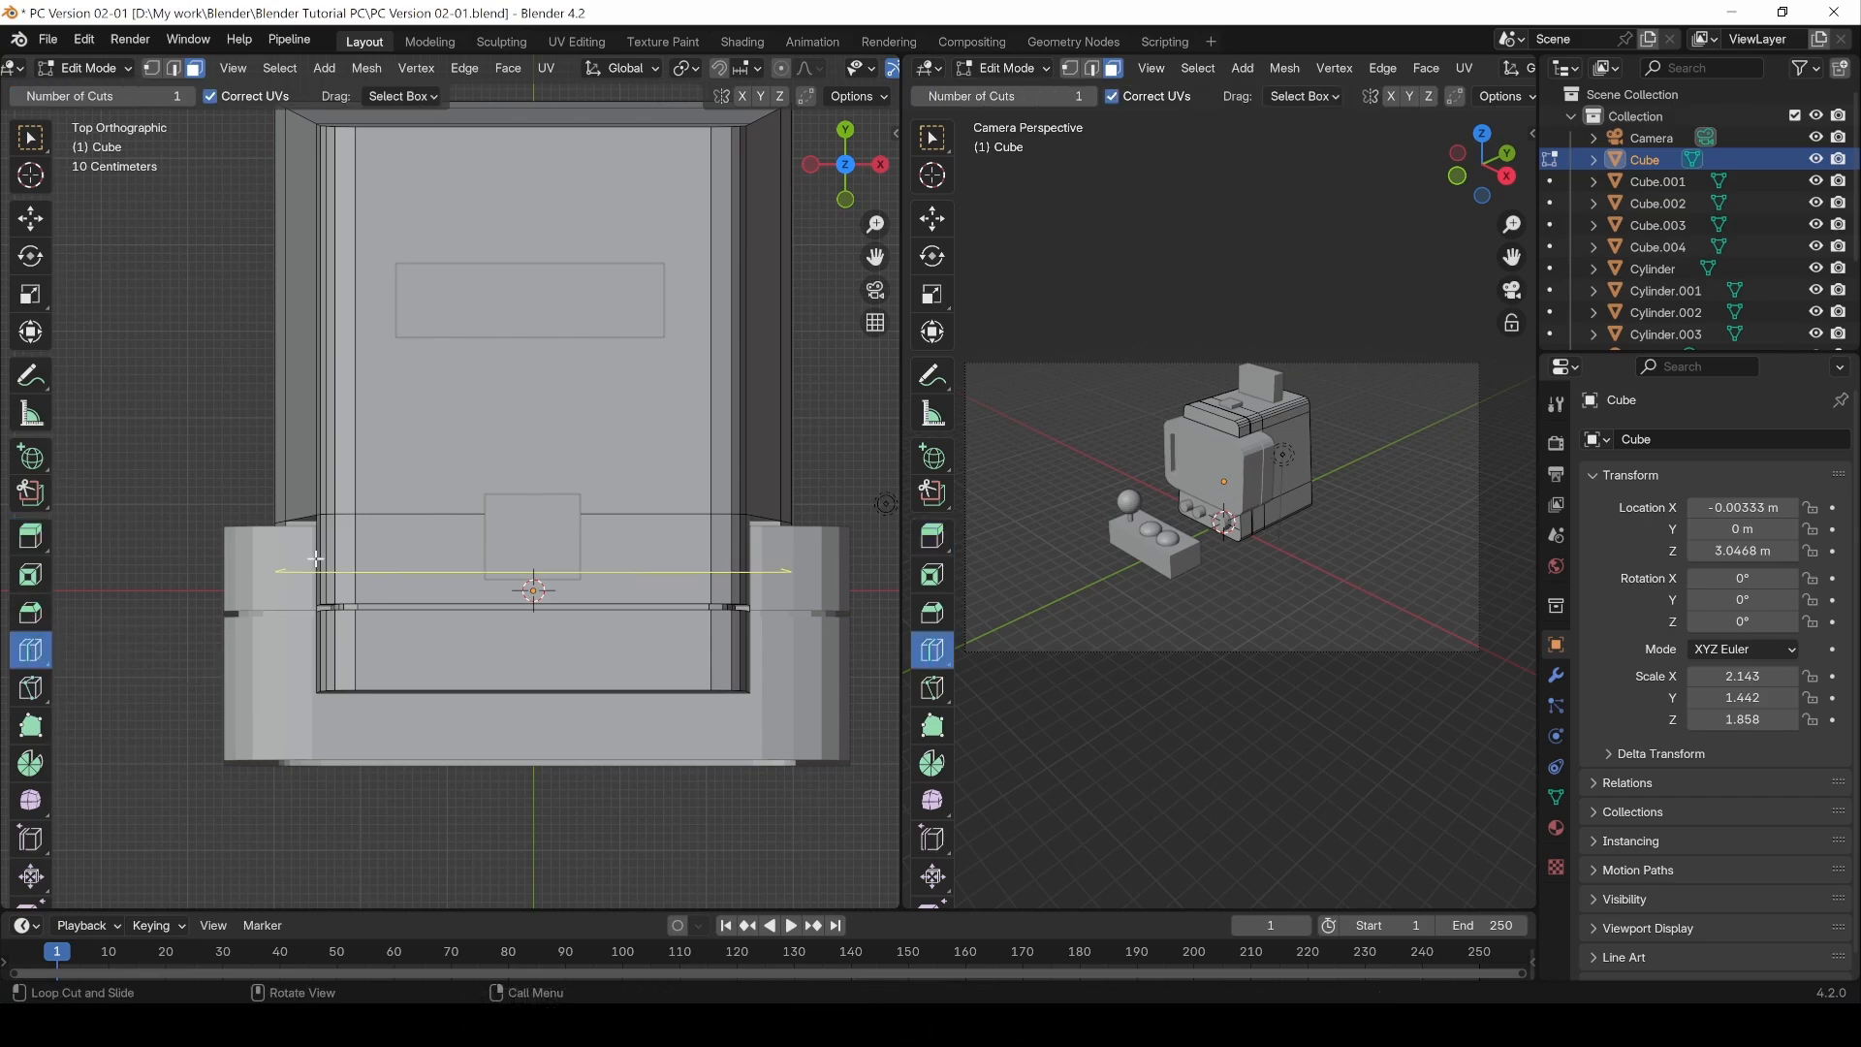
{"action": "left_click", "coordinate": [485, 501]}
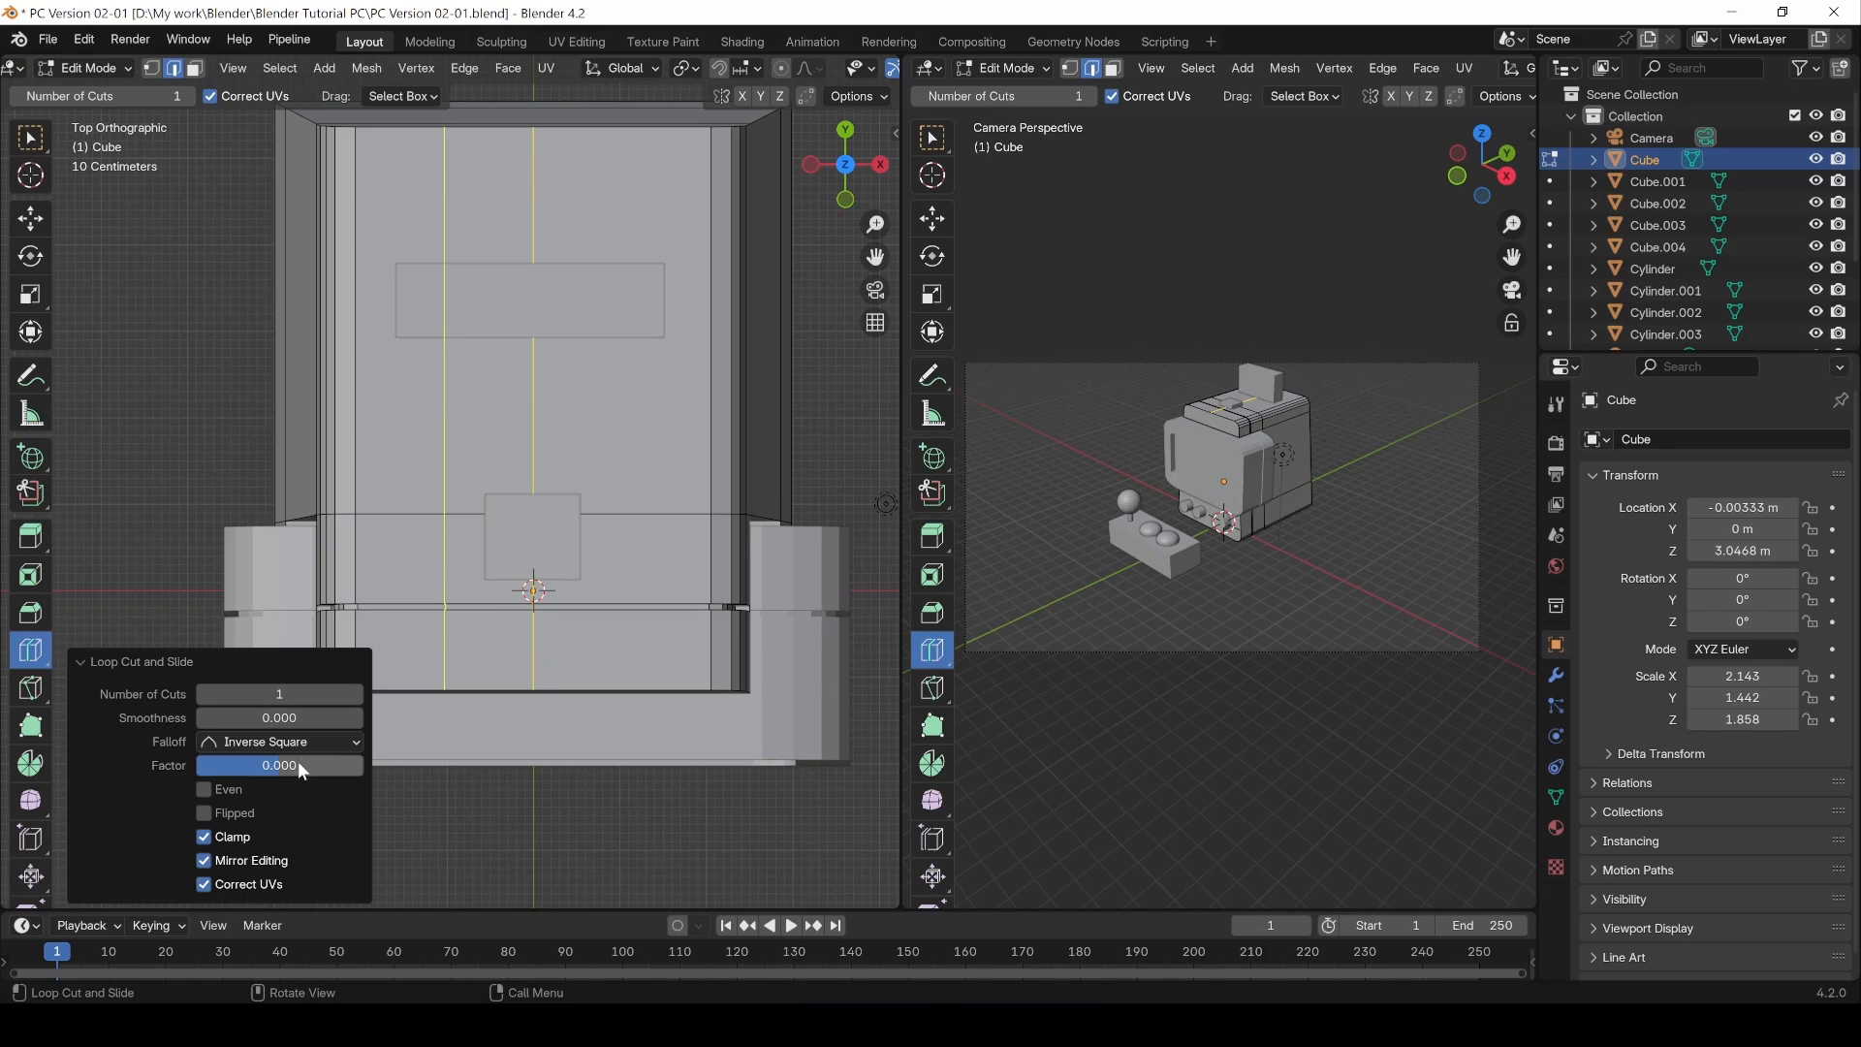
{"action": "left_click_drag", "start_coordinate": [298, 762], "coordinate": [252, 765]}
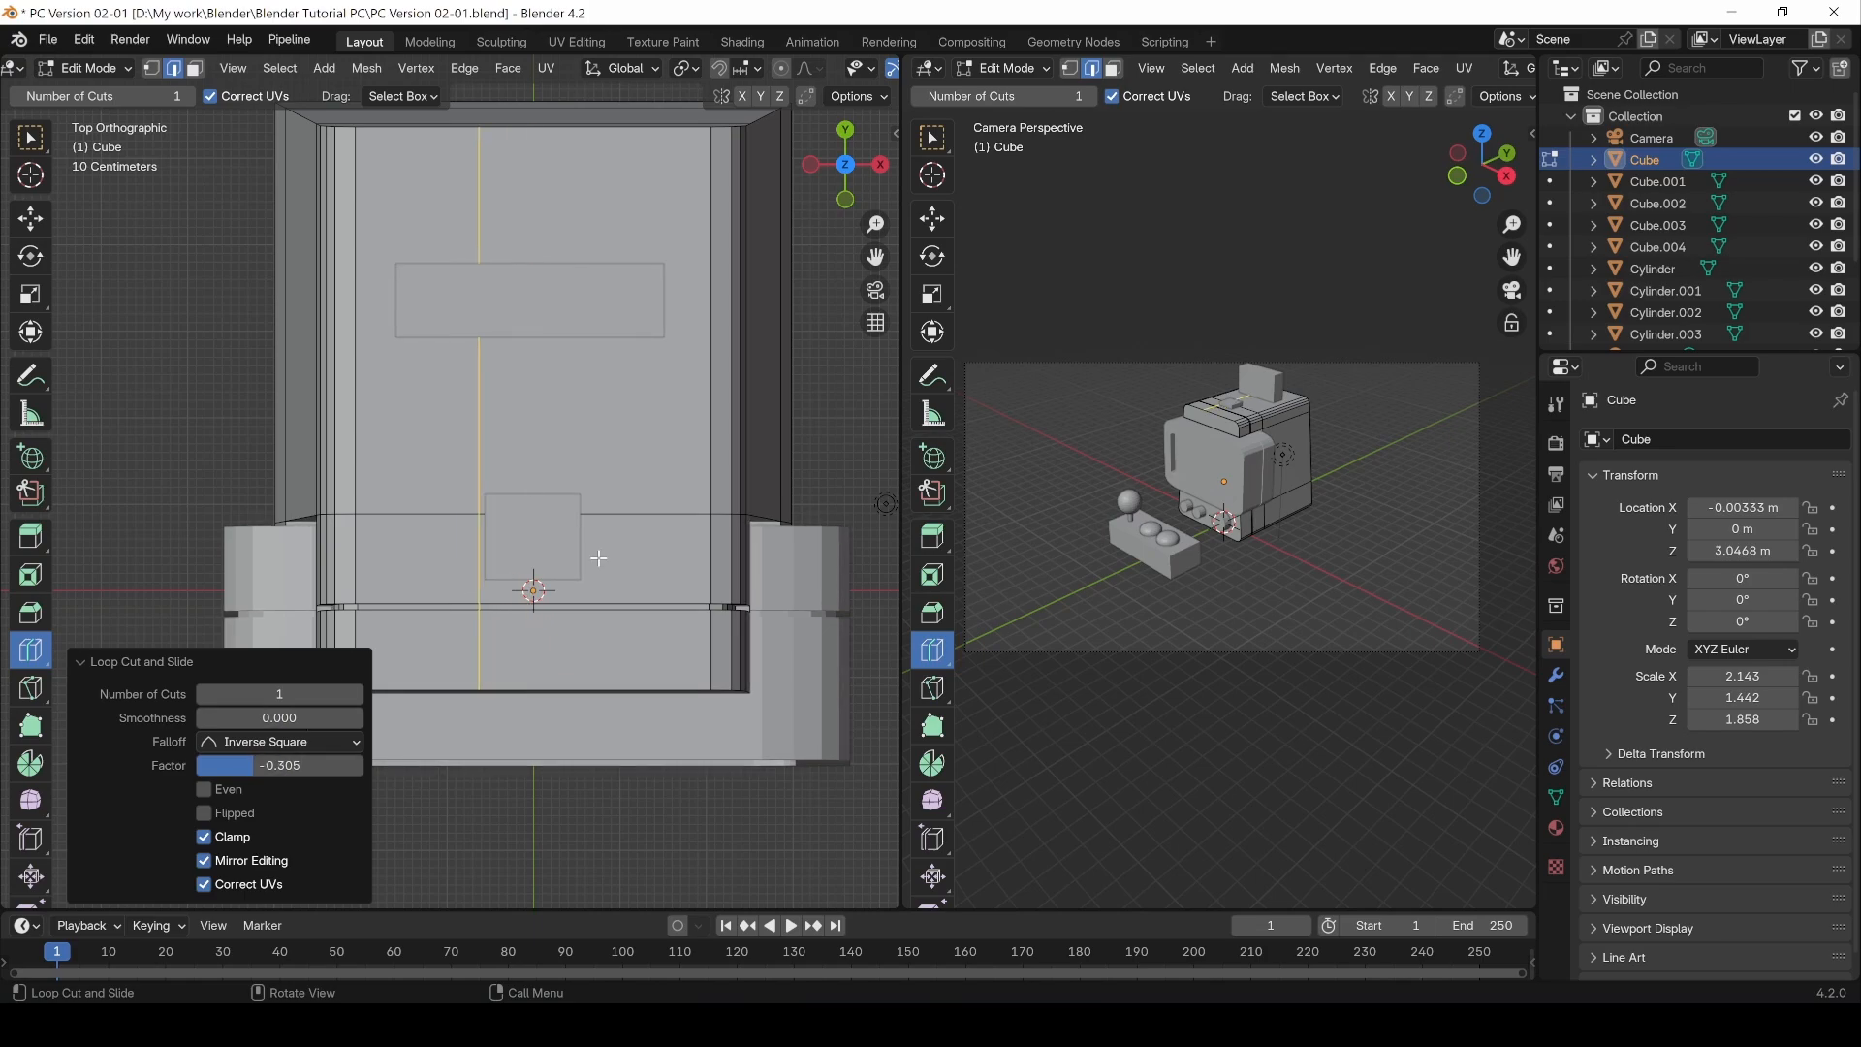
{"action": "key", "text": "BackSpace"}
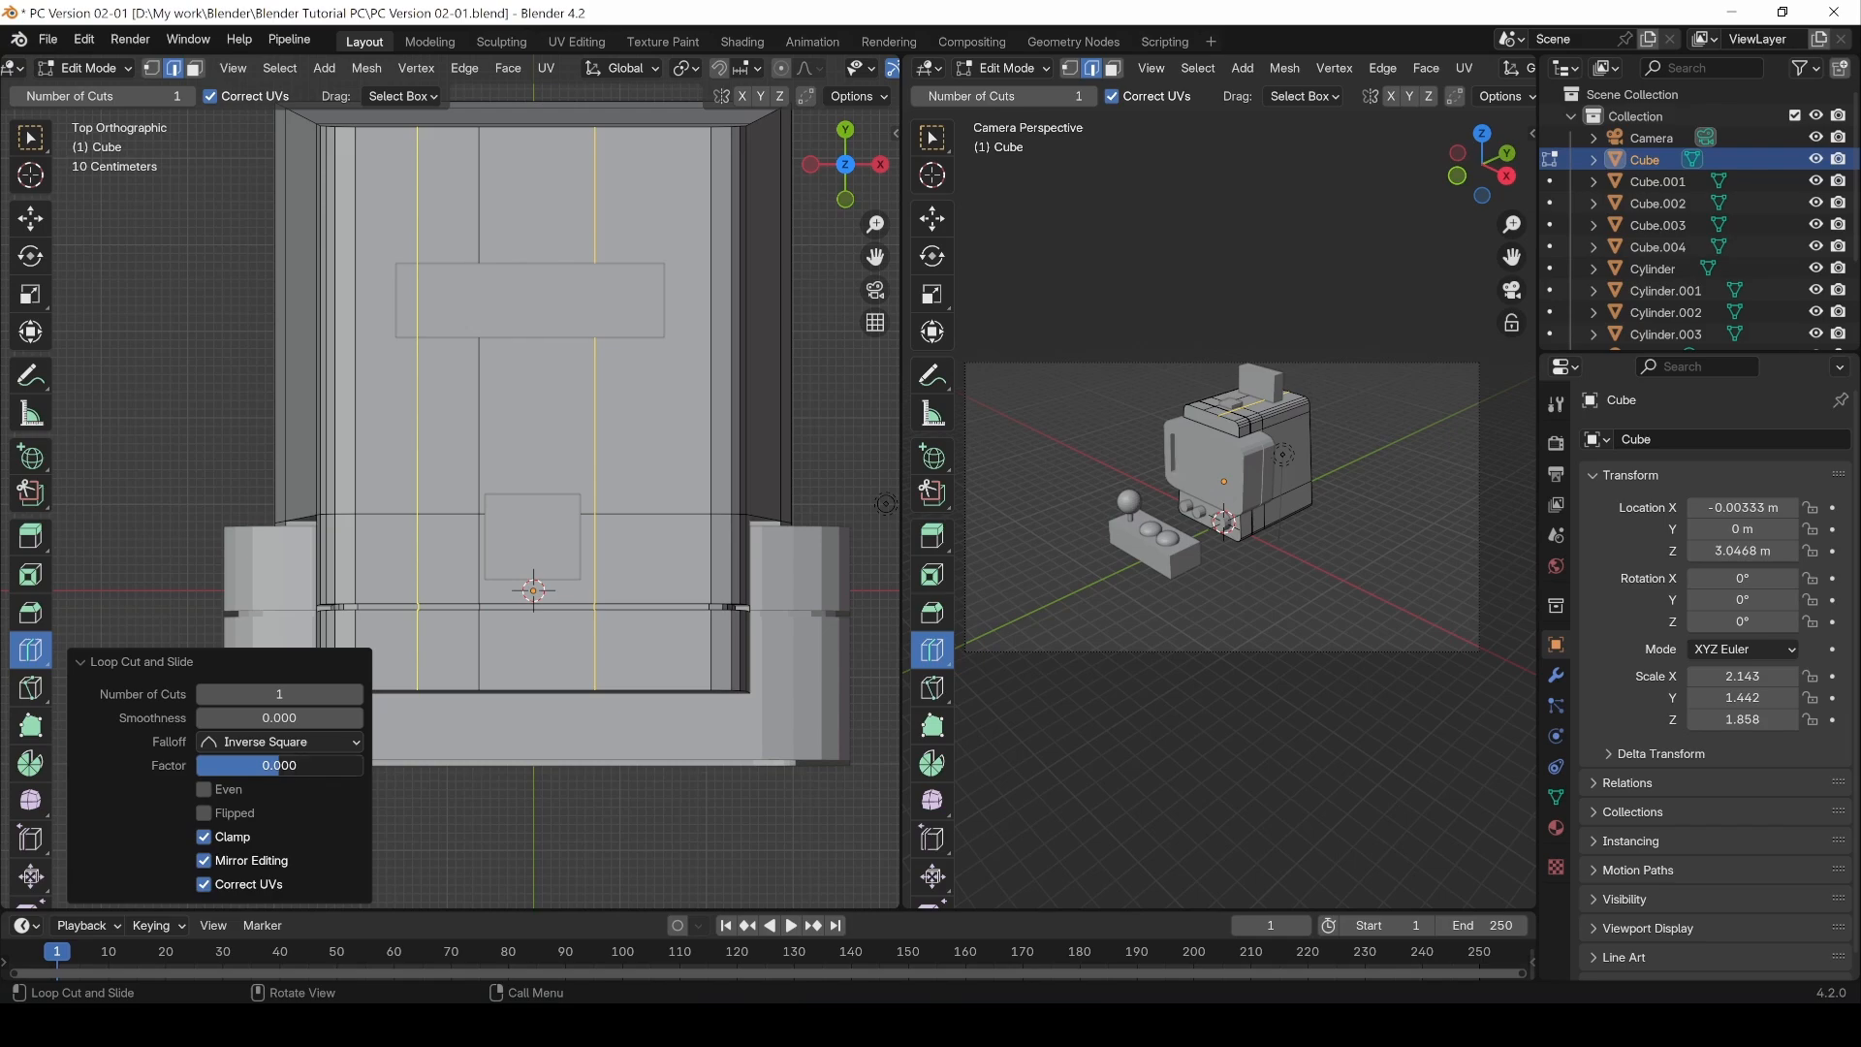
{"action": "left_click_drag", "start_coordinate": [281, 764], "coordinate": [274, 764]}
{"action": "left_click", "coordinate": [30, 137]}
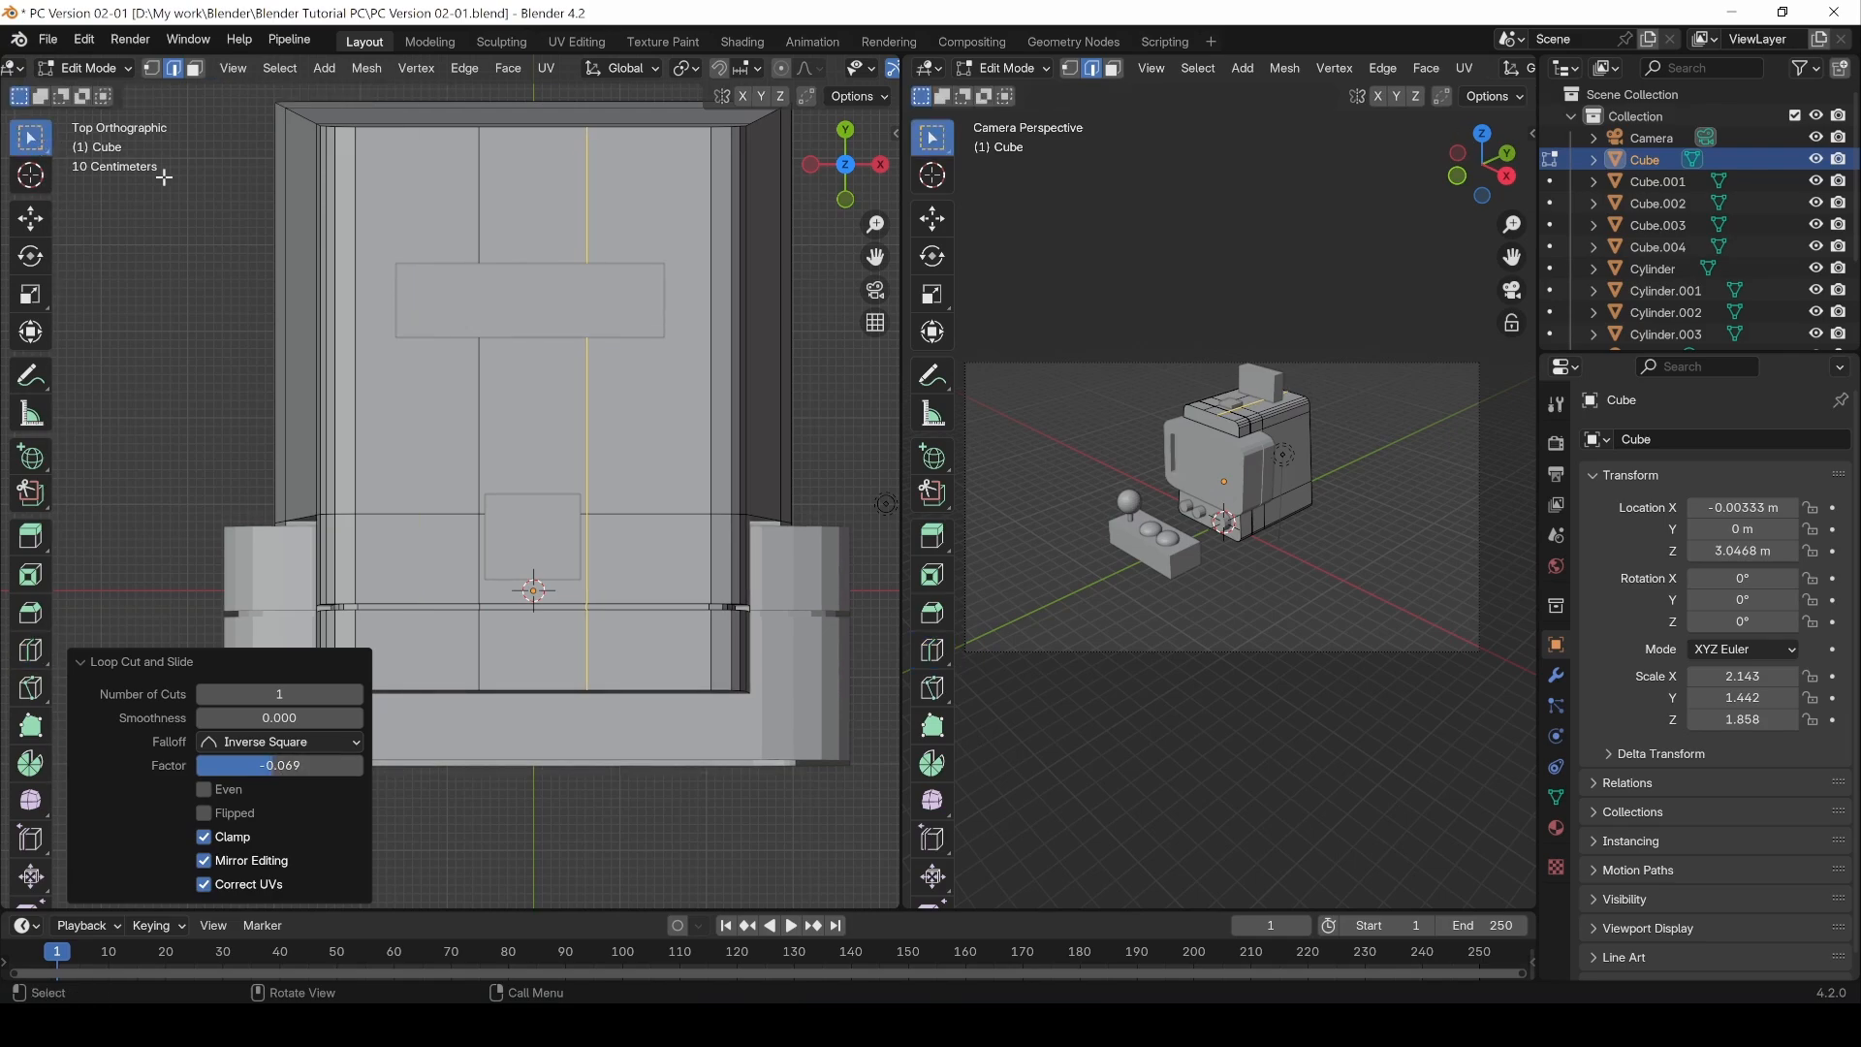
Step: Add a horizontal loop cut across Cube's top and slide it to factor 0.446
{"action": "key", "text": "ctrl+r"}
{"action": "left_click", "coordinate": [587, 354]}
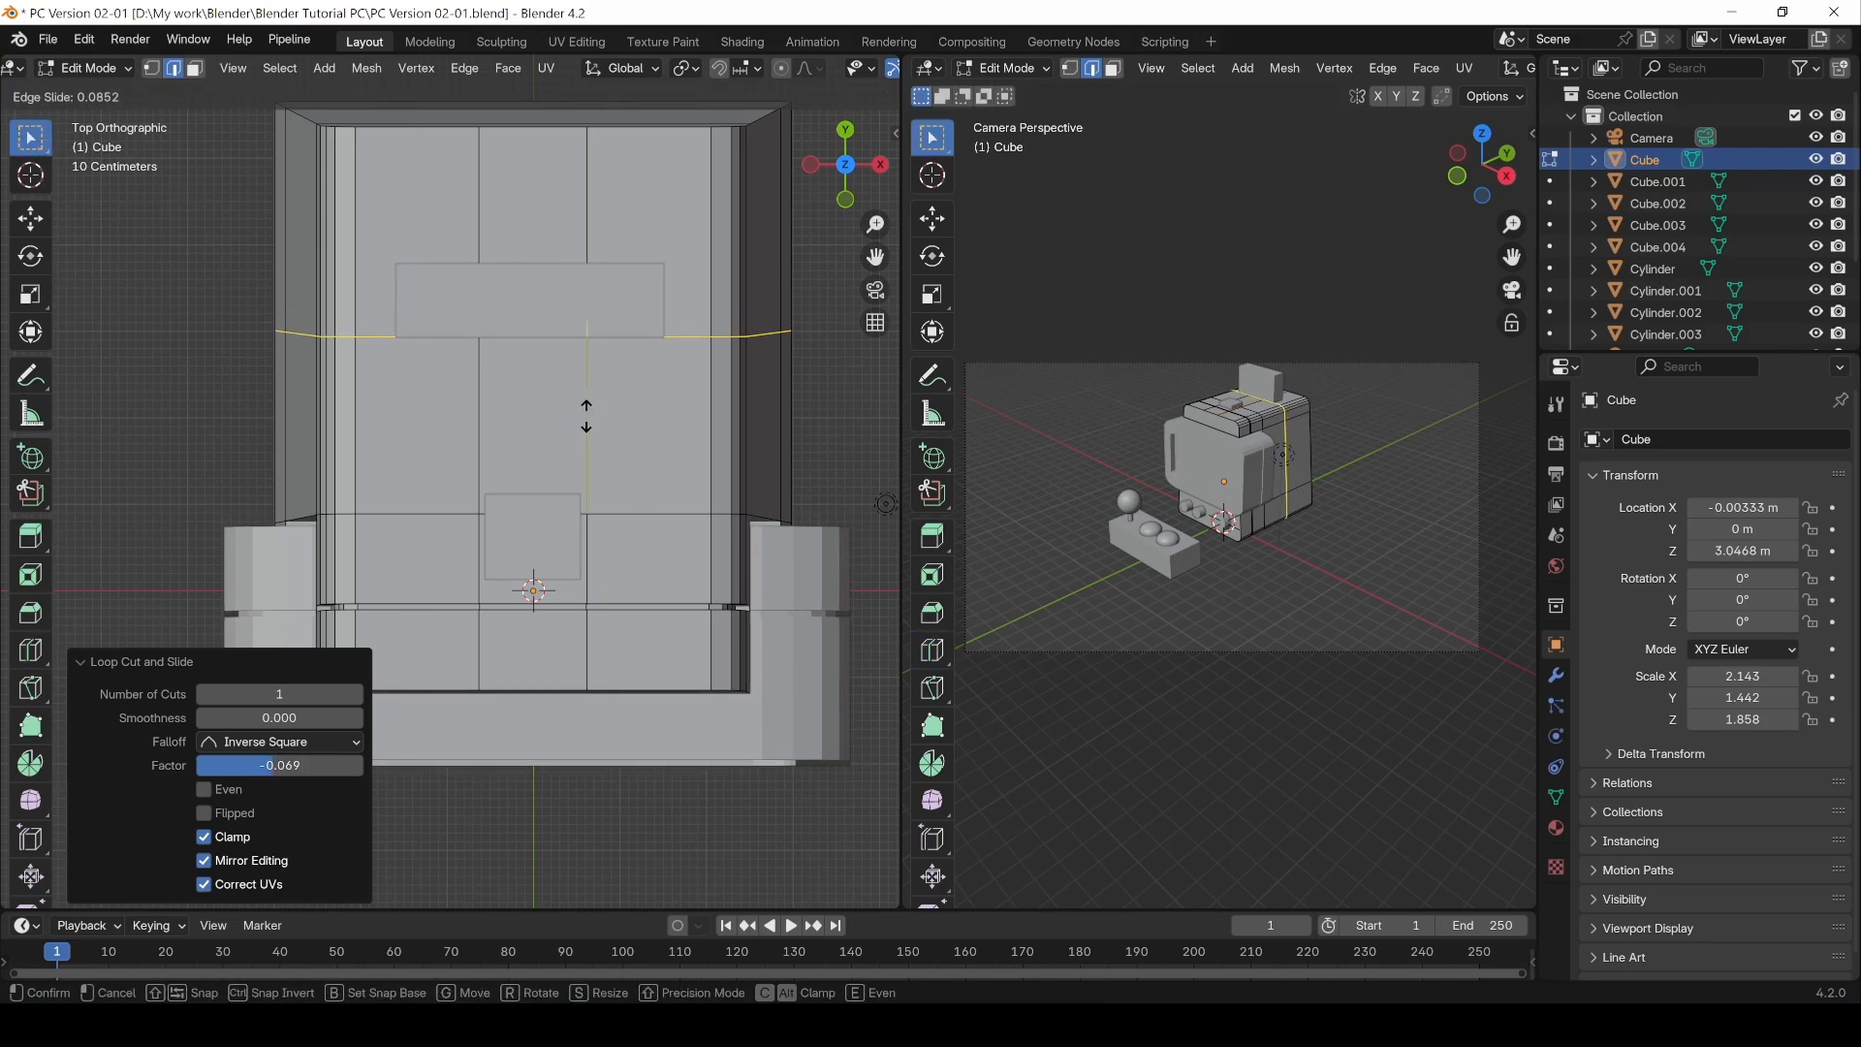
{"action": "left_click_drag", "start_coordinate": [589, 457], "coordinate": [595, 485]}
{"action": "left_click", "coordinate": [594, 485]}
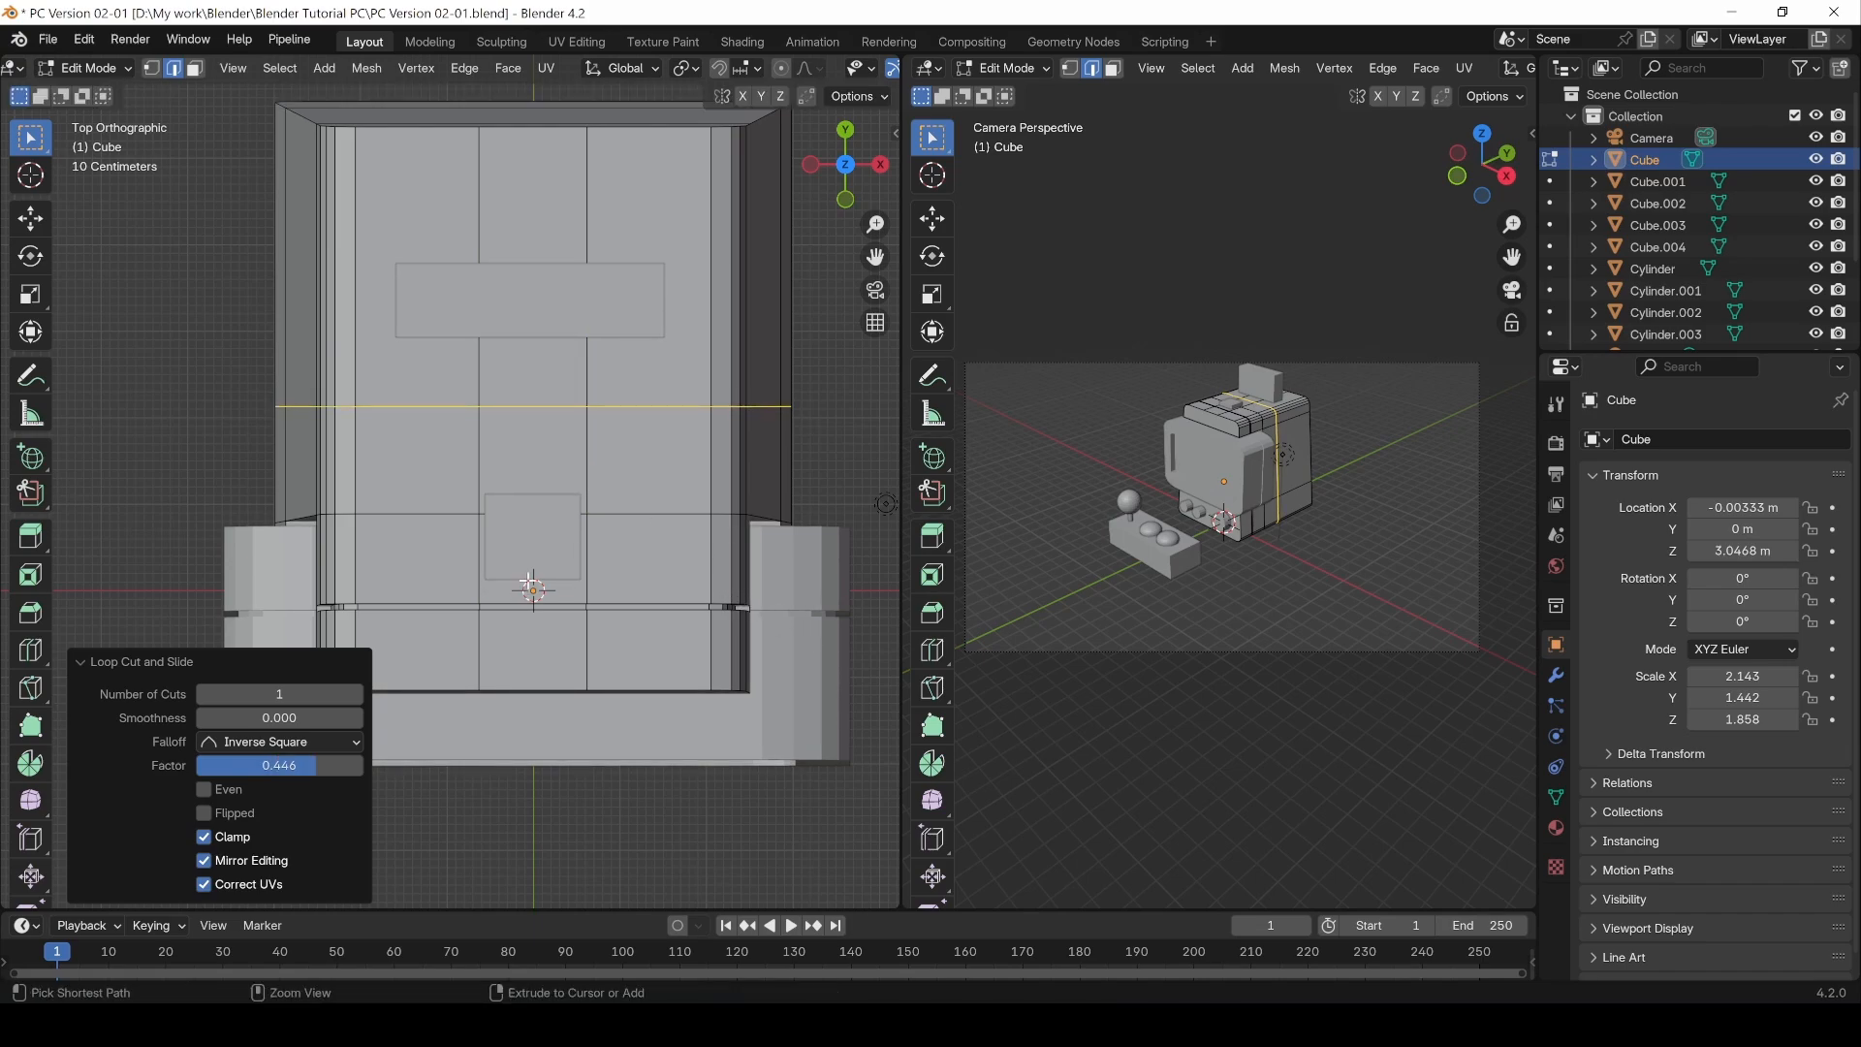
Step: Add another horizontal loop cut near the lower edge and slide it to factor 0.587
{"action": "key", "text": "ctrl+r"}
{"action": "left_click", "coordinate": [454, 562]}
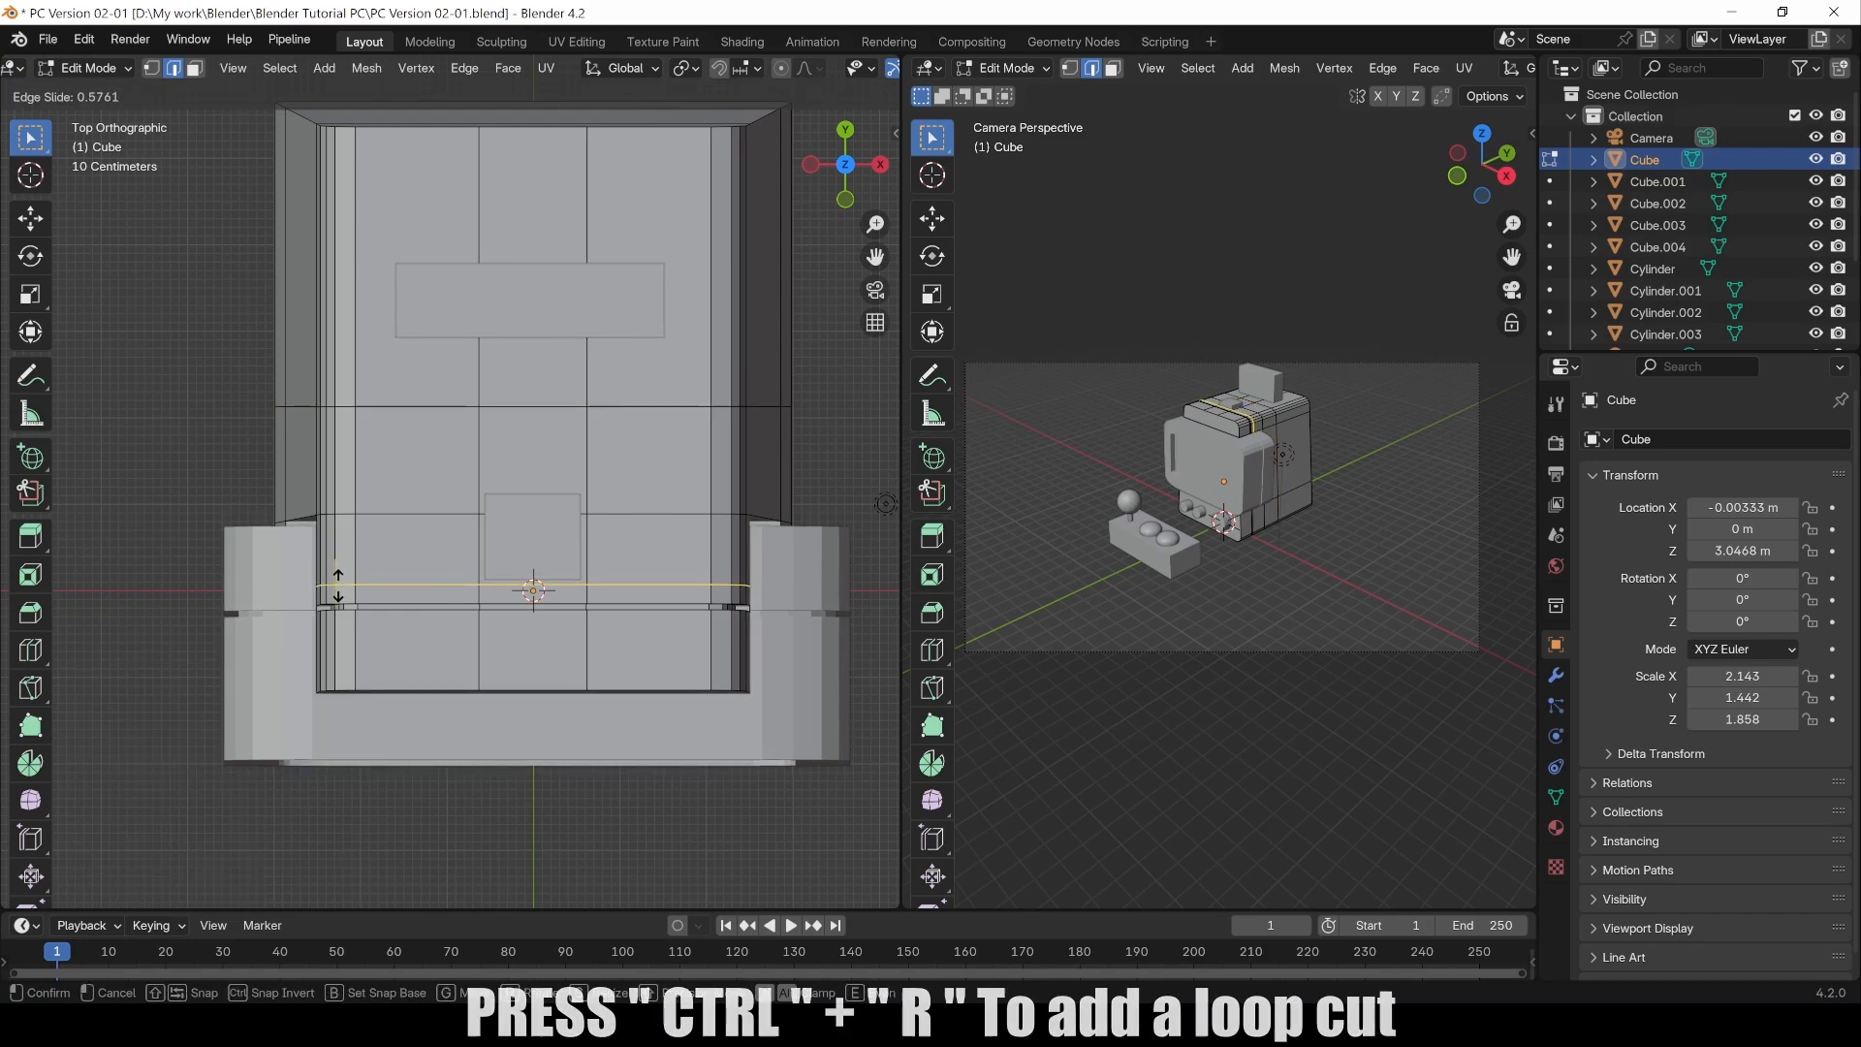
{"action": "left_click", "coordinate": [337, 586]}
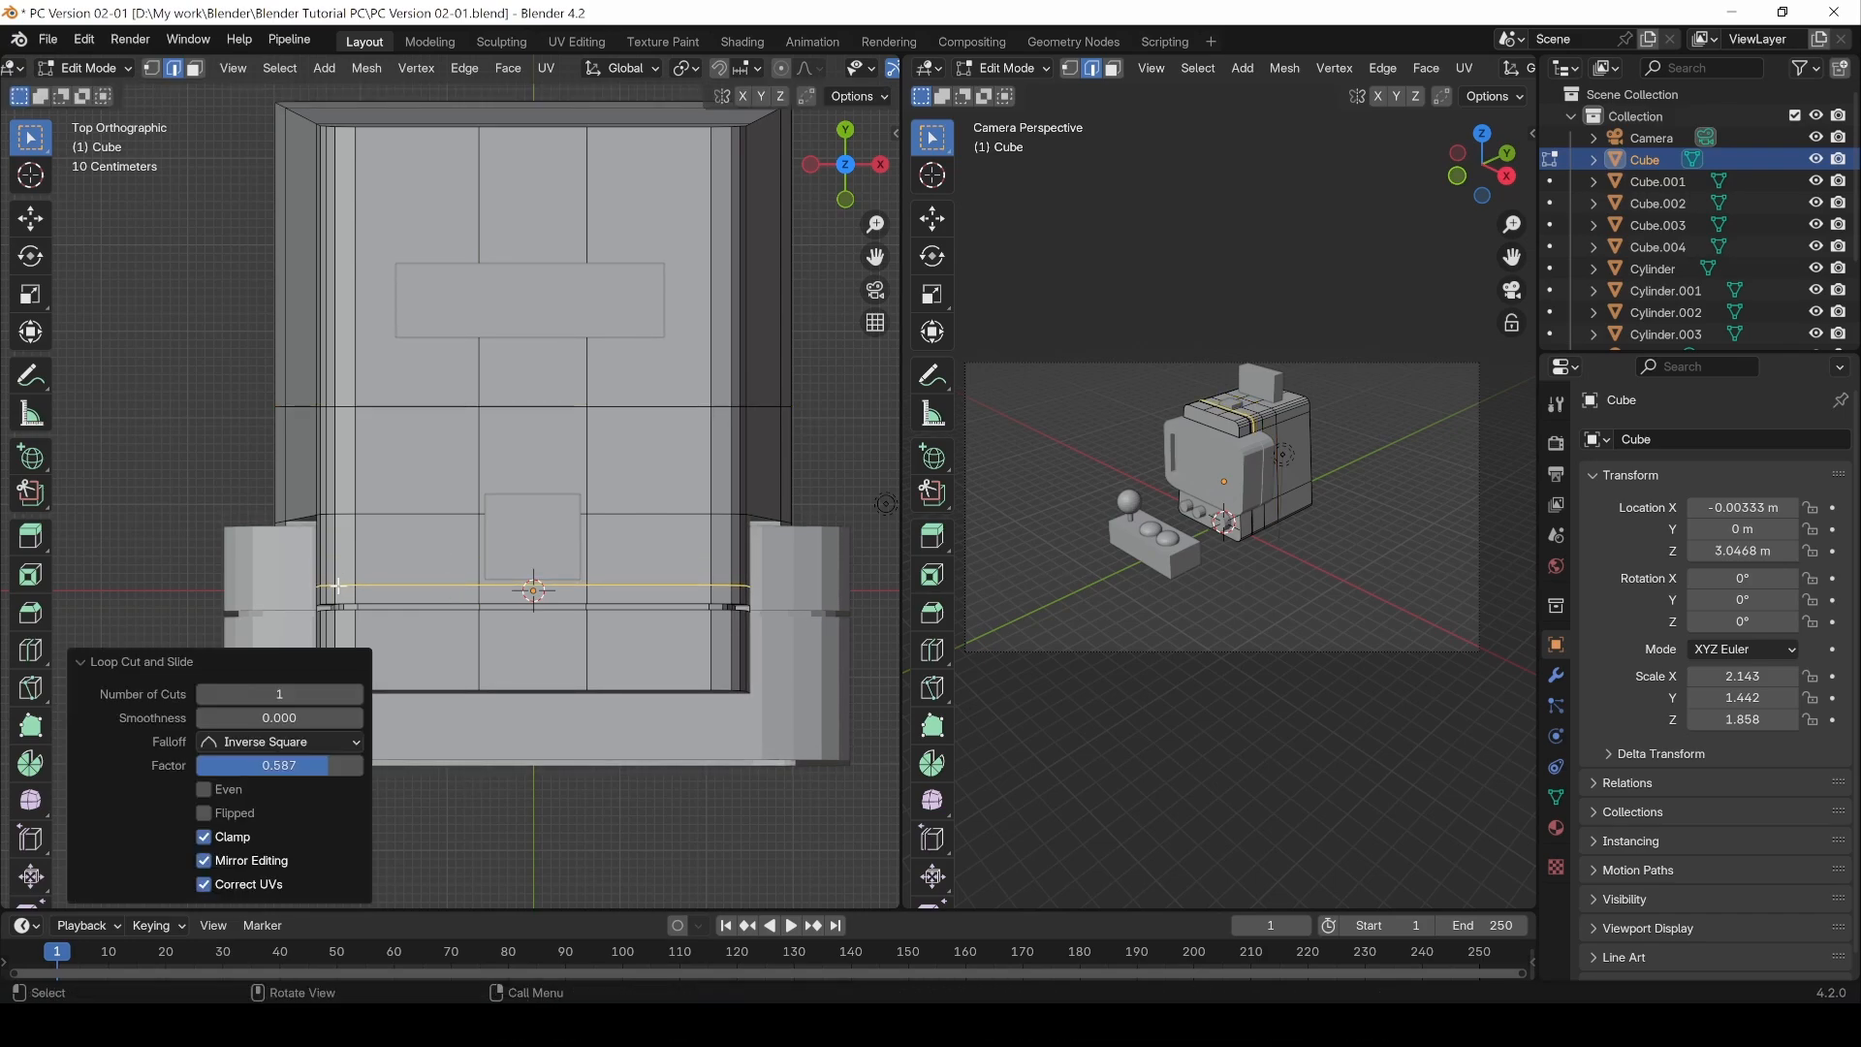
Step: In face select mode, select the two faces on Cube's top and extrude them down about 0.154 m along Z
{"action": "key", "text": "3"}
{"action": "left_click", "coordinate": [584, 550]}
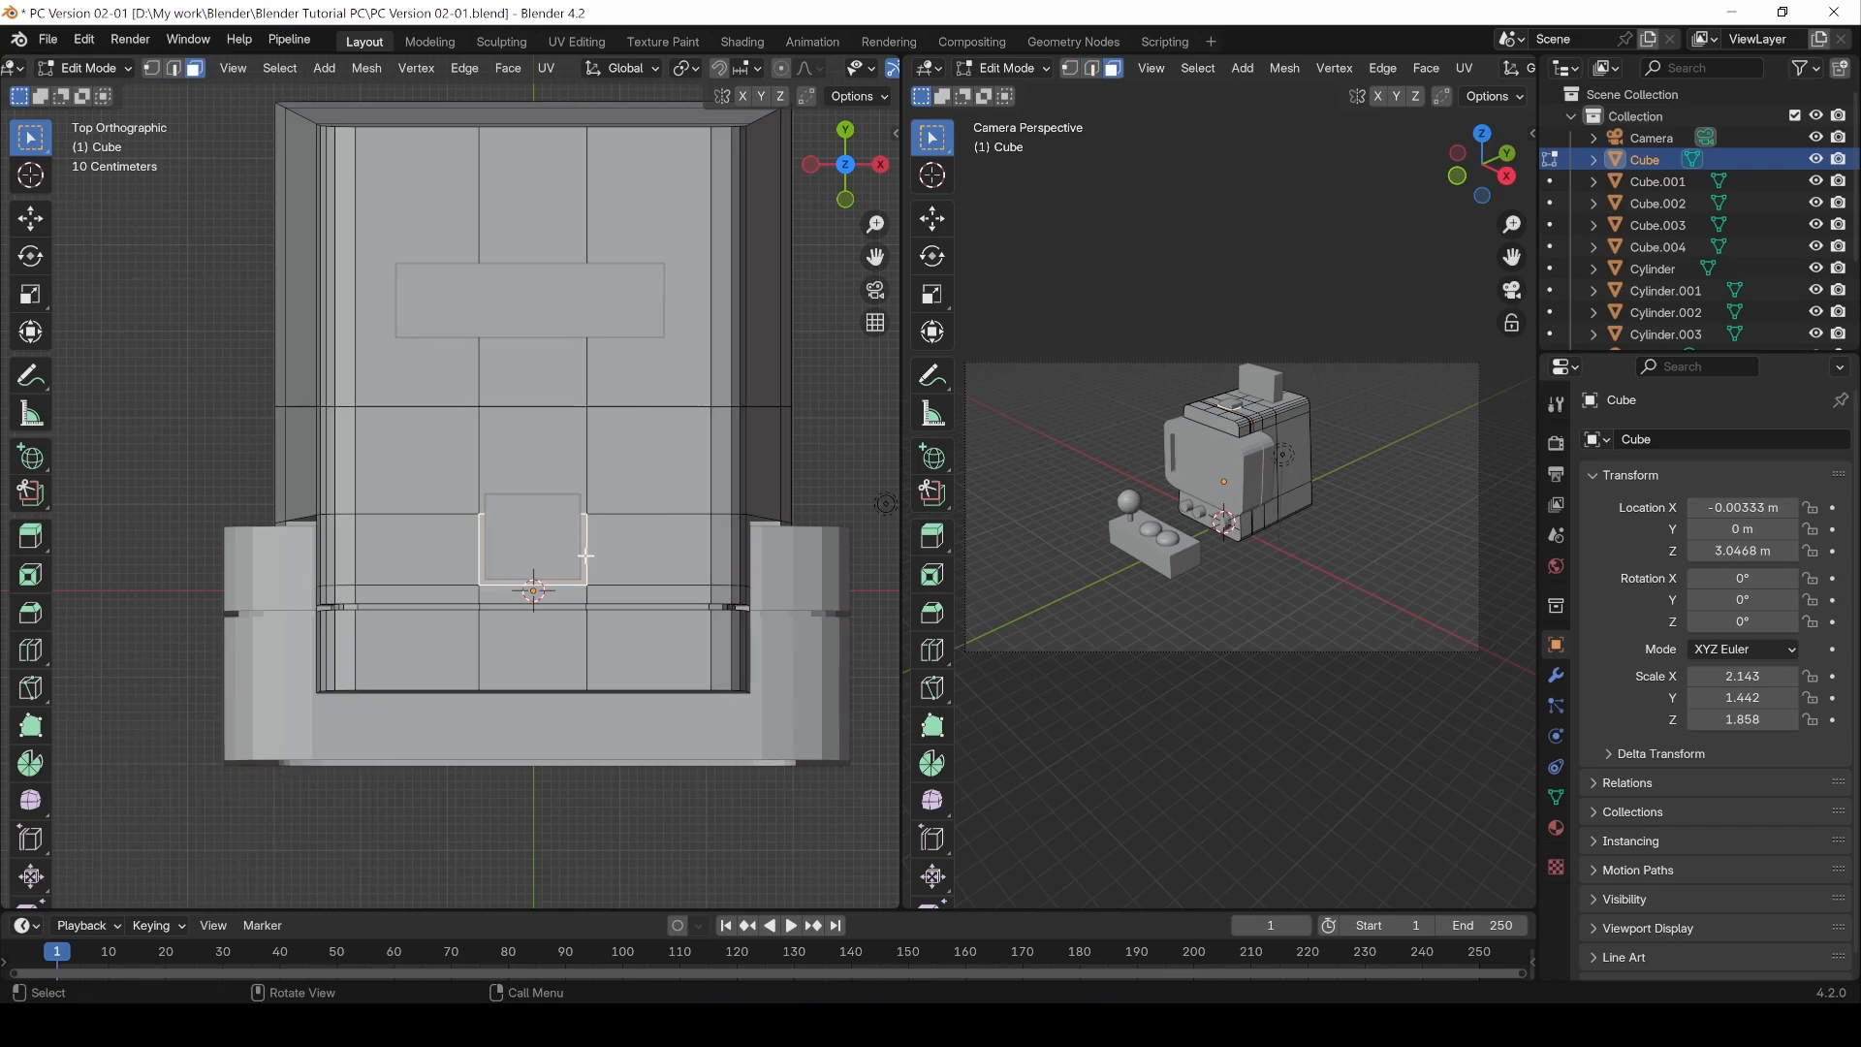
{"action": "left_click", "coordinate": [573, 481], "text": "shift"}
{"action": "left_click_drag", "start_coordinate": [759, 478], "coordinate": [610, 459], "text": "alt"}
{"action": "scroll", "coordinate": [655, 446], "scroll_direction": "down", "scroll_amount": 3}
{"action": "scroll", "coordinate": [613, 460], "scroll_direction": "down", "scroll_amount": 3}
{"action": "middle_click_drag", "start_coordinate": [613, 459], "coordinate": [553, 386]}
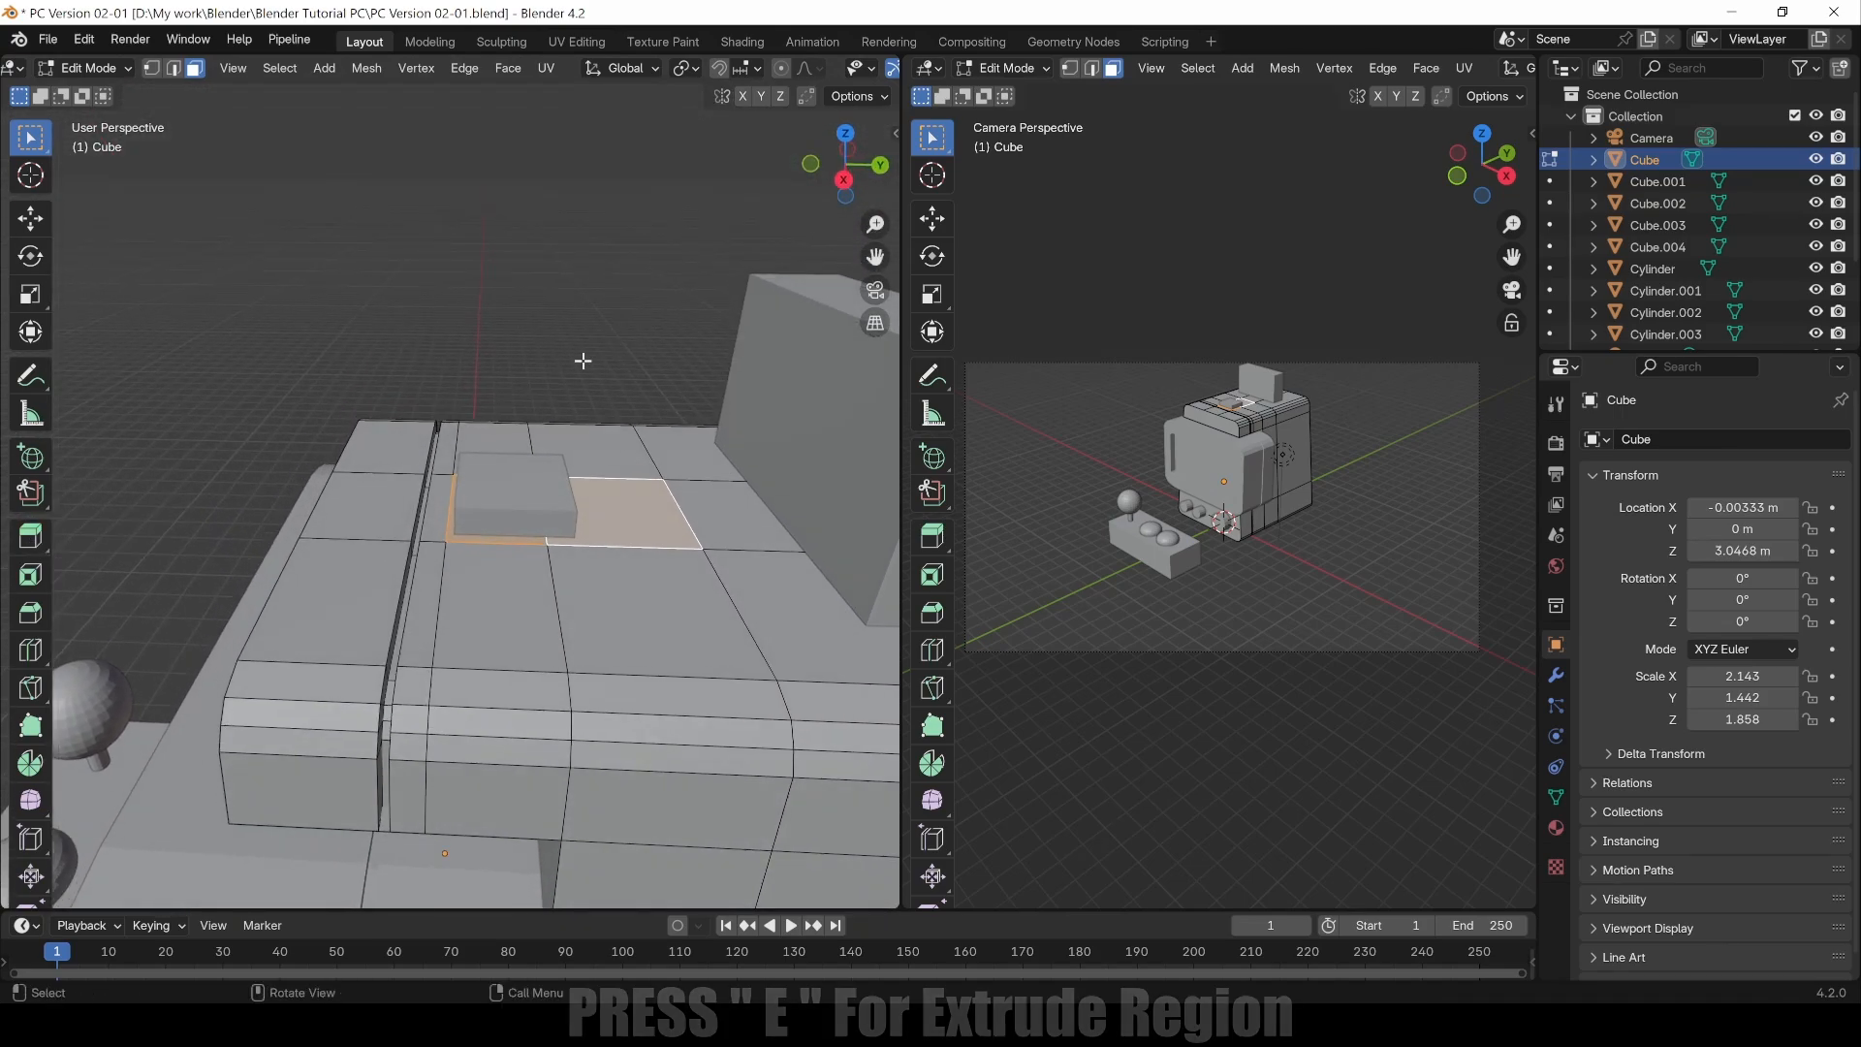
{"action": "key", "text": "e"}
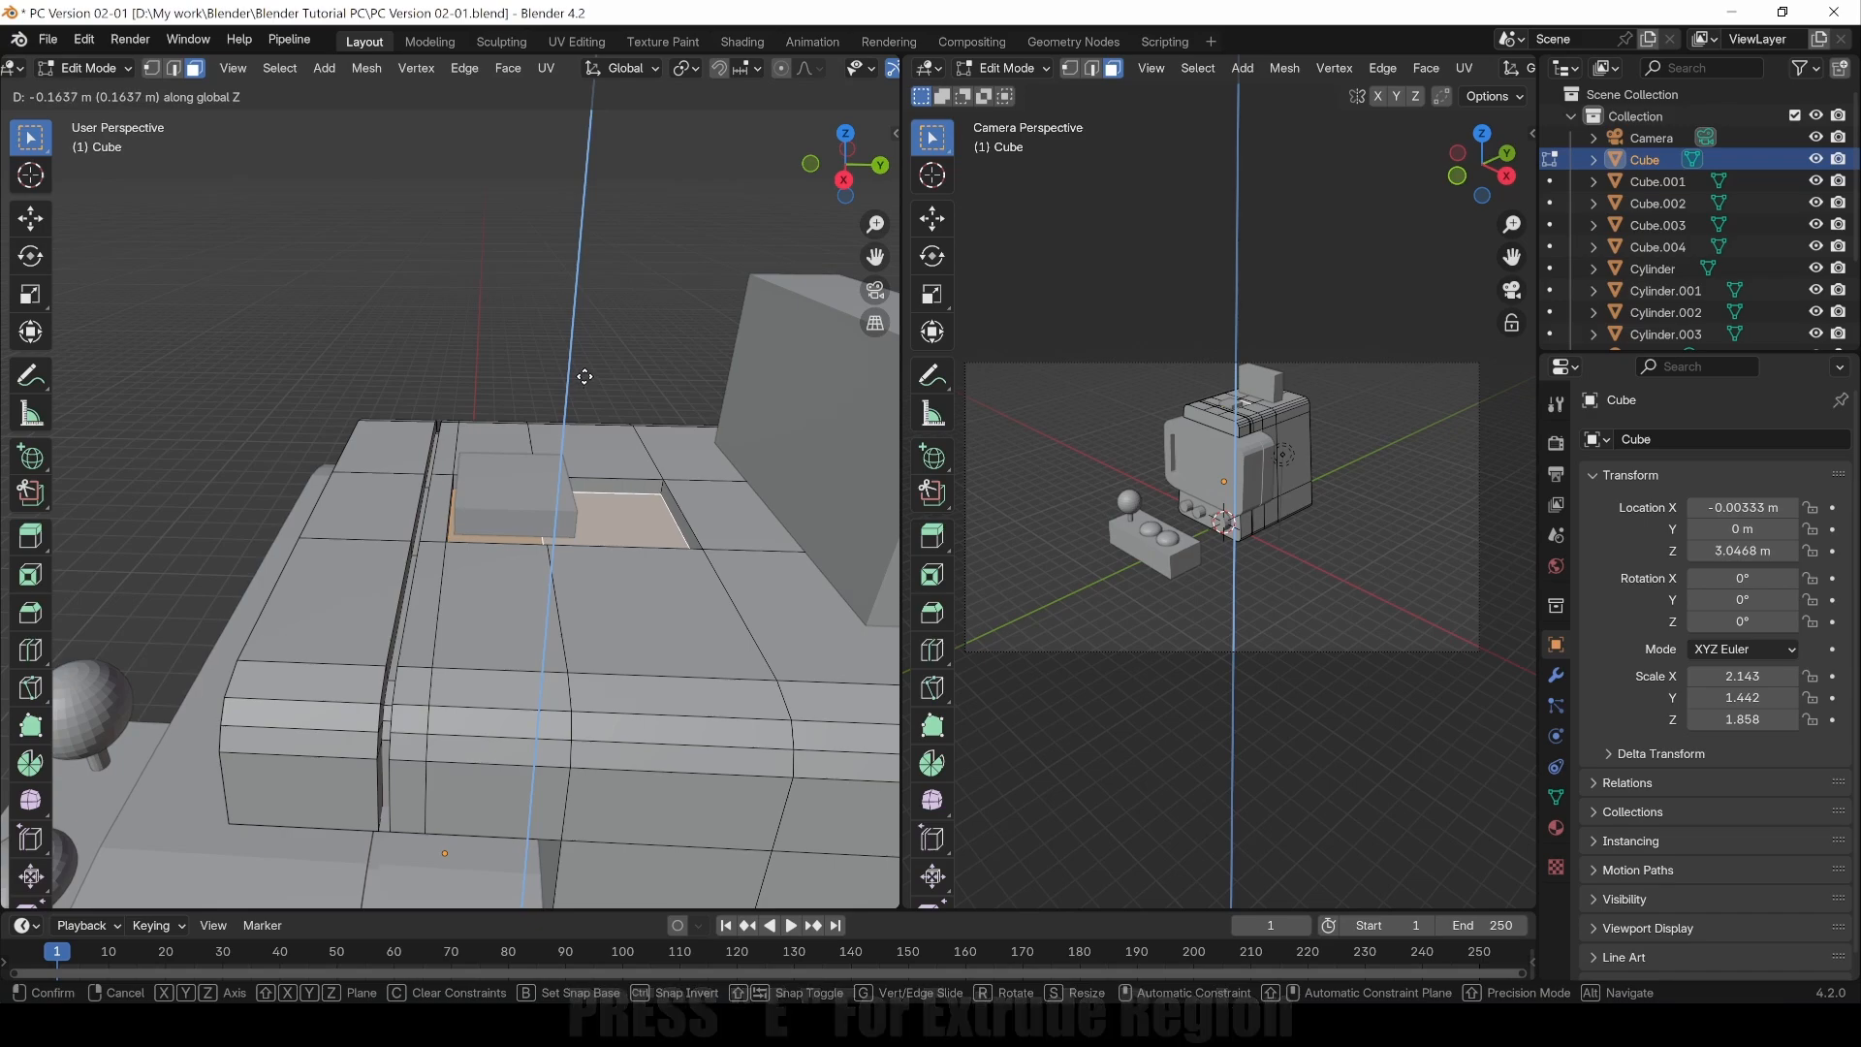
{"action": "left_click", "coordinate": [584, 378]}
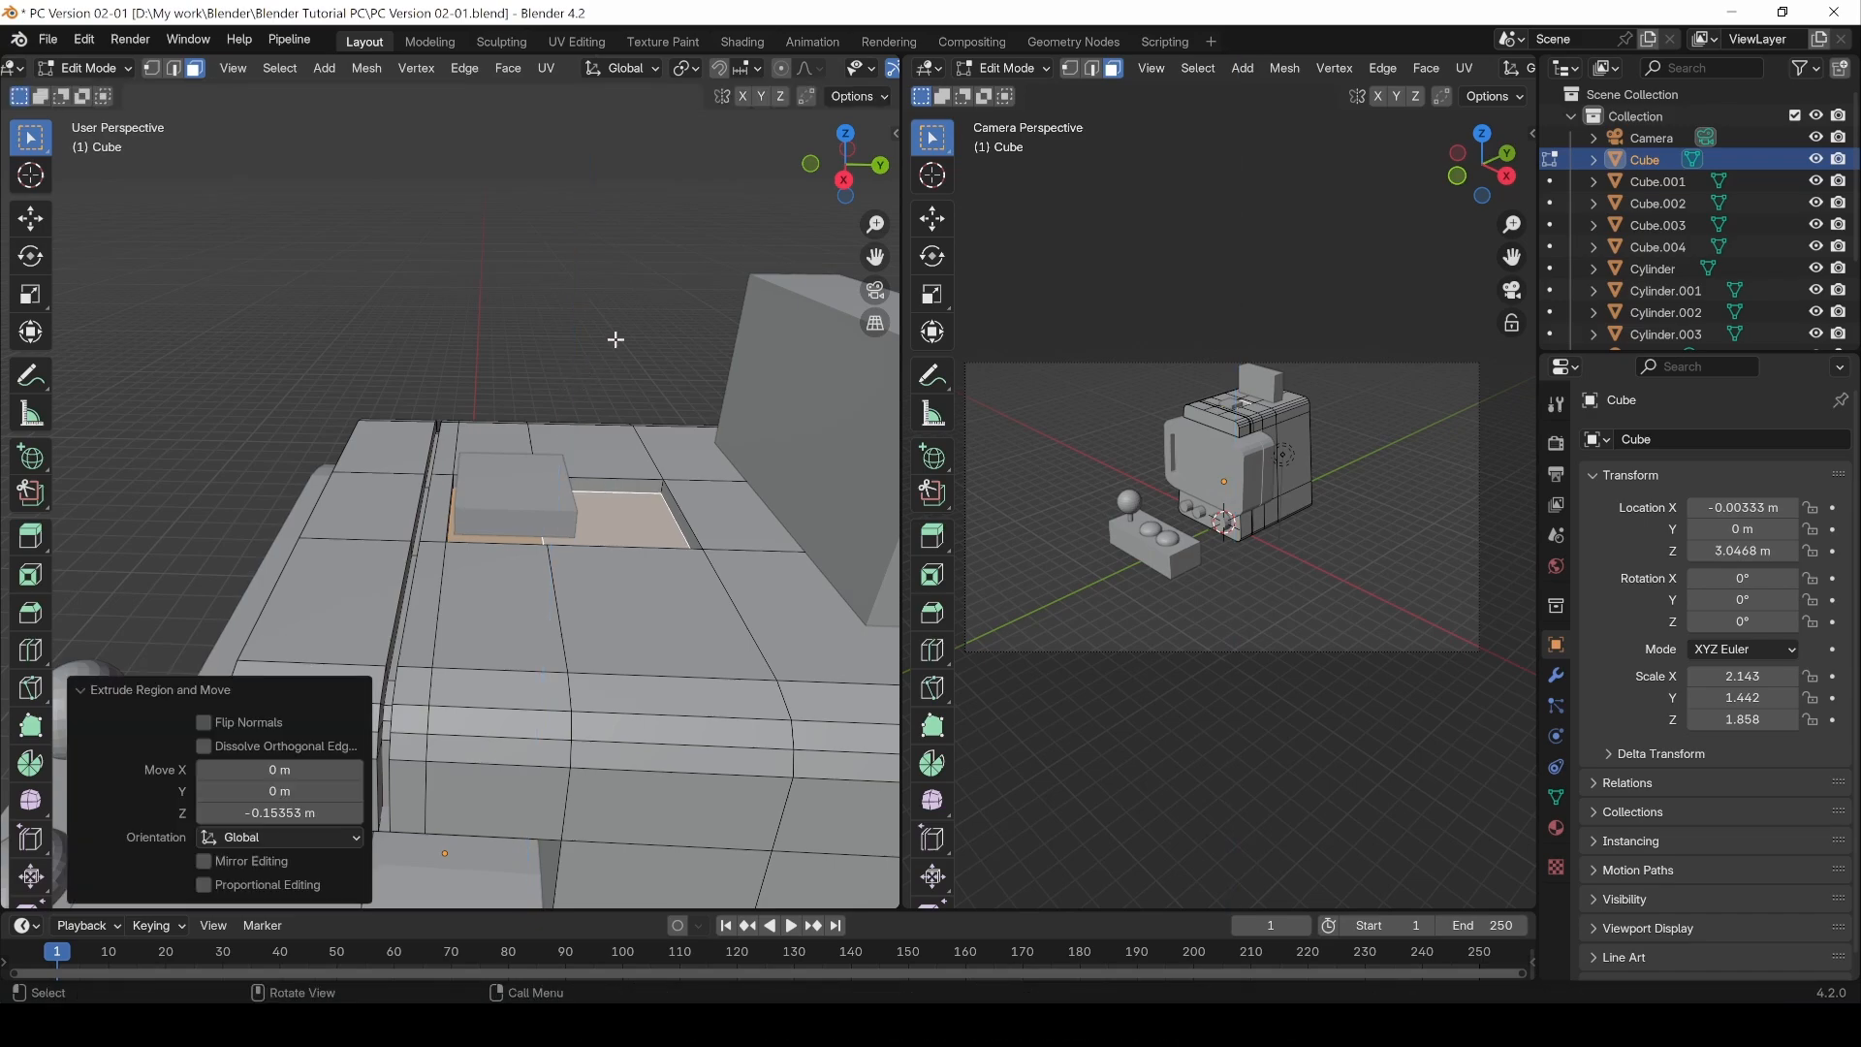
Step: Switch to Object Mode, select Cube.003 and move it down about 0.14 m along Z into the recess
{"action": "left_click", "coordinate": [514, 311]}
{"action": "middle_click_drag", "start_coordinate": [511, 312], "coordinate": [561, 361]}
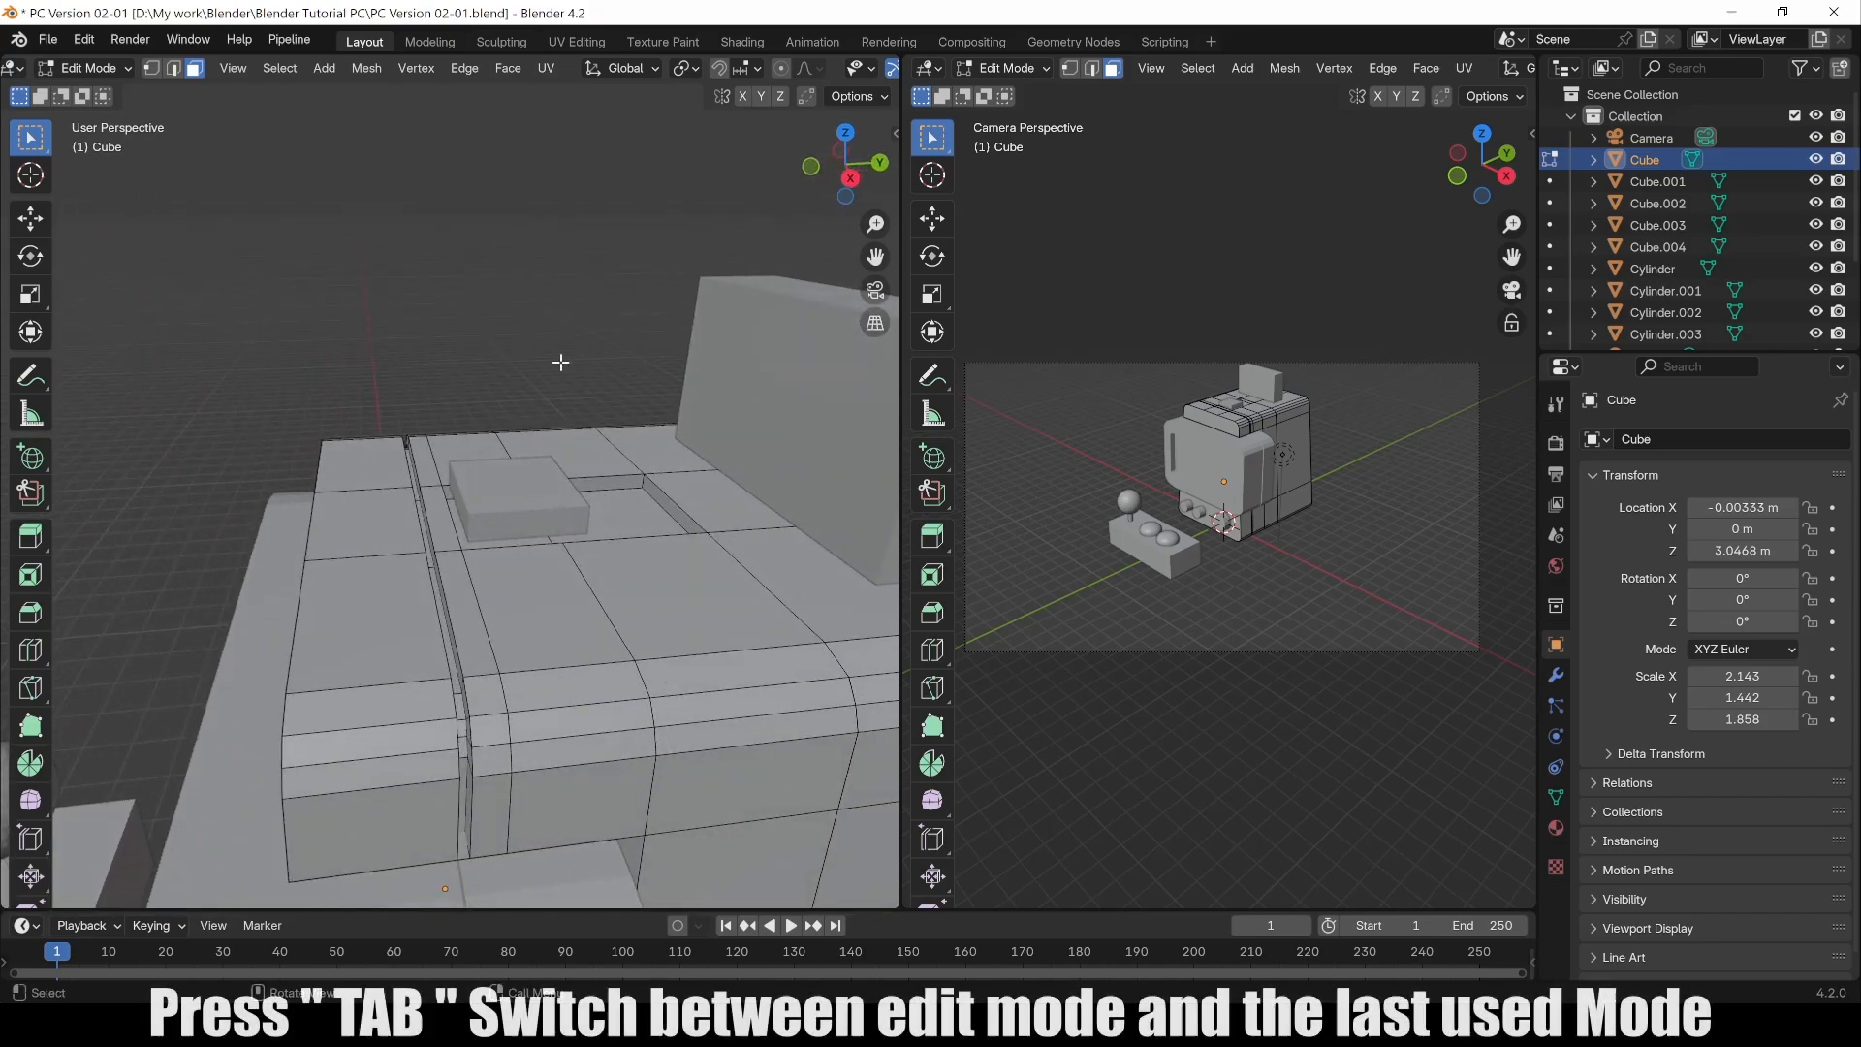
{"action": "key", "text": "Tab"}
{"action": "left_click", "coordinate": [517, 464]}
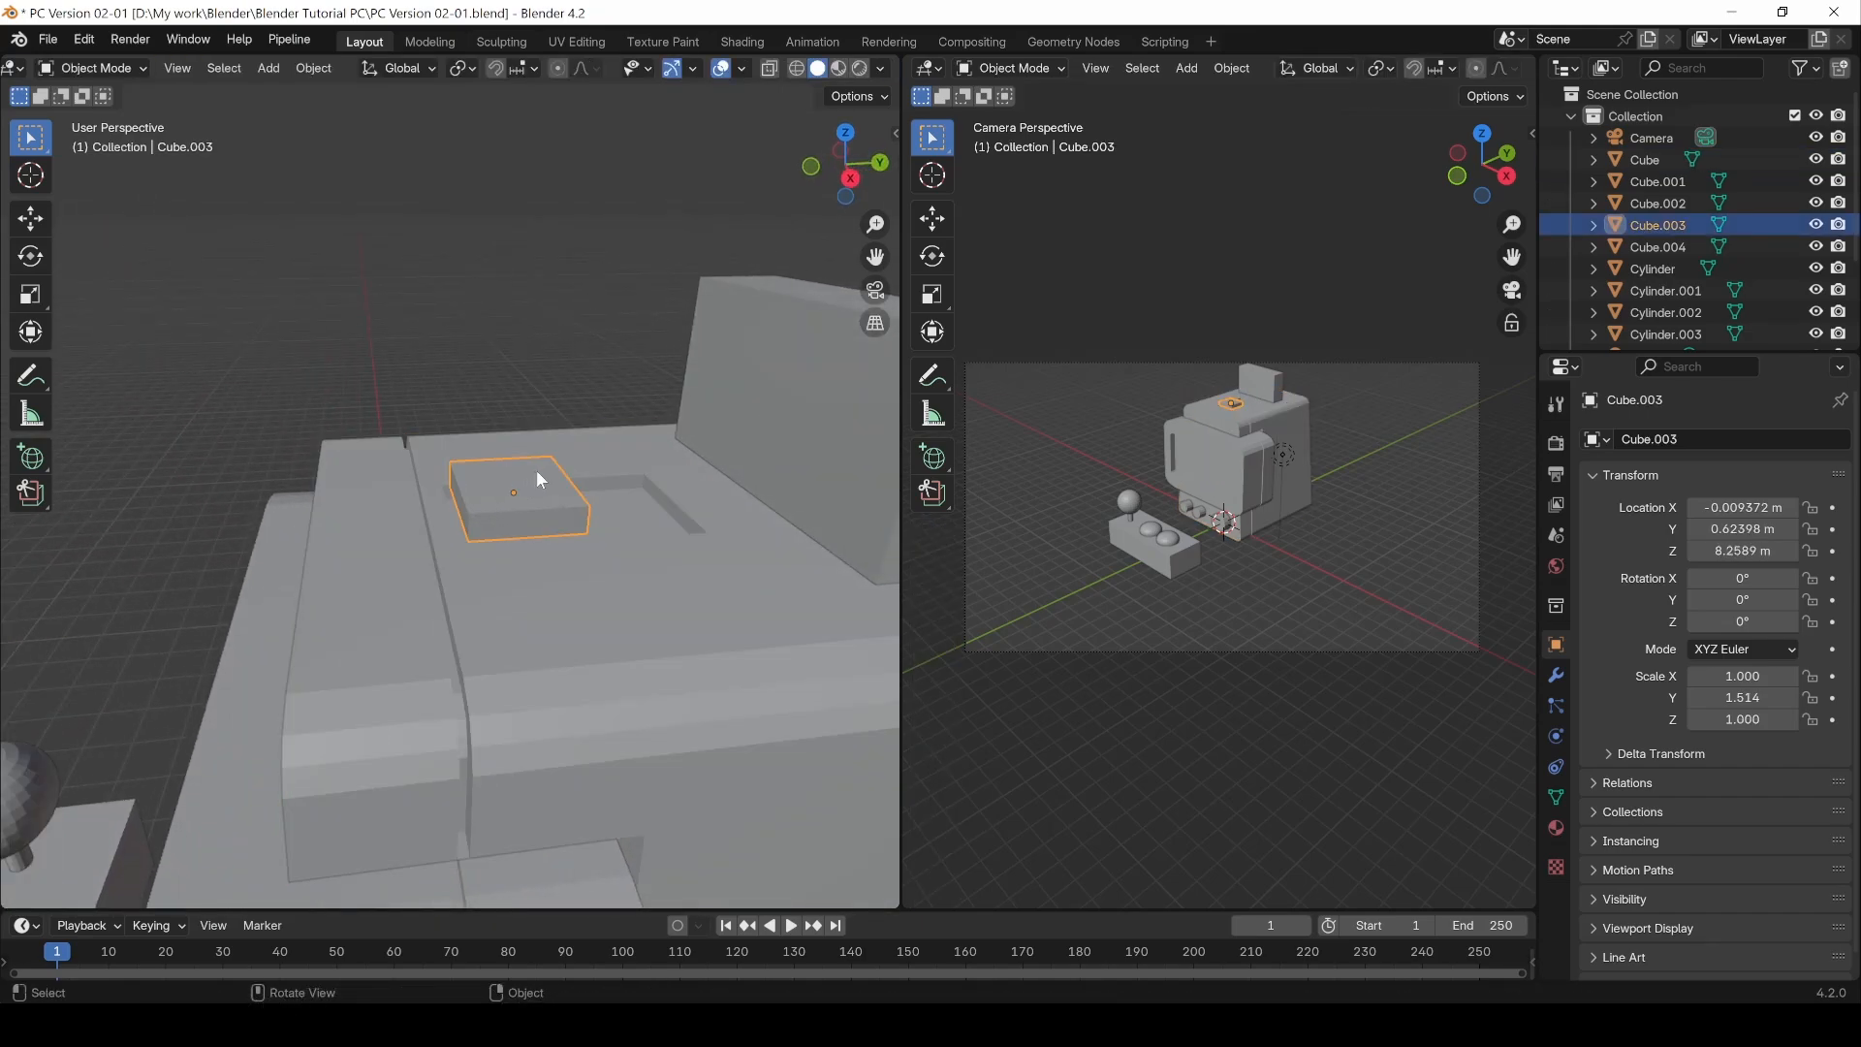
{"action": "key", "text": "g"}
{"action": "key", "text": "z"}
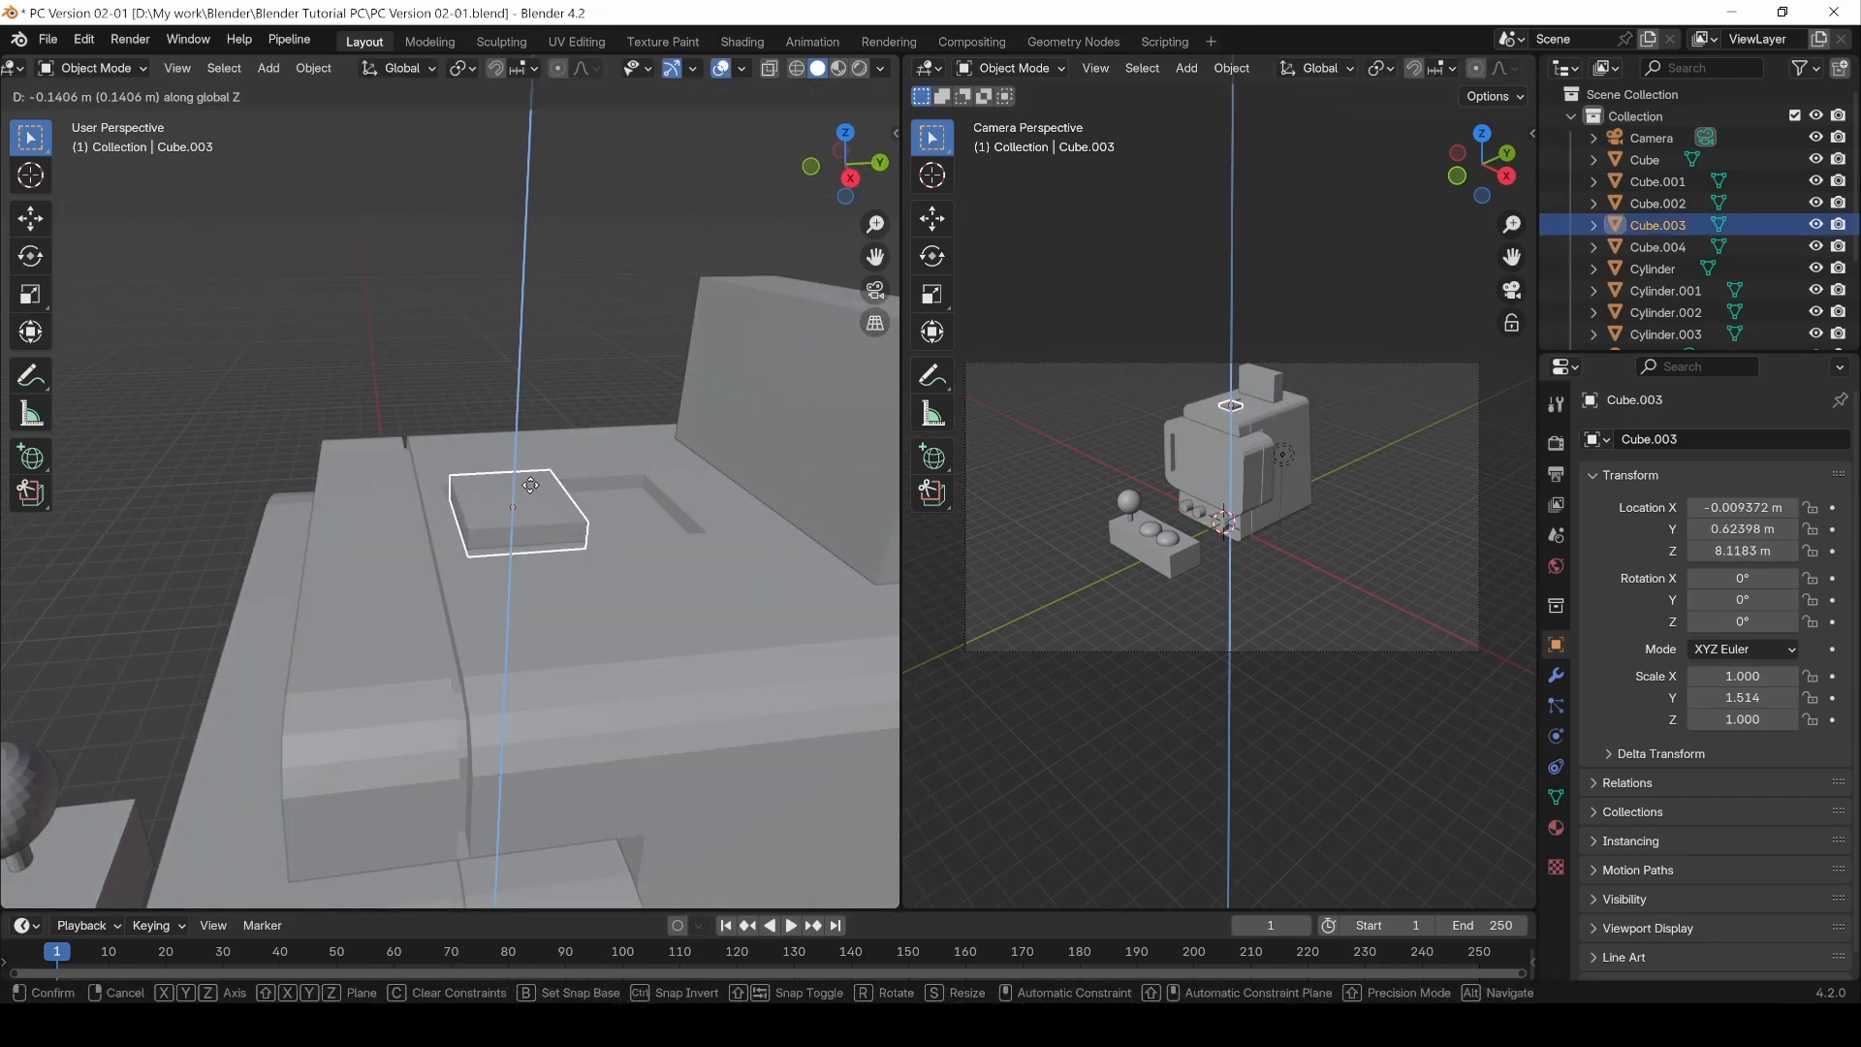
{"action": "left_click", "coordinate": [530, 485]}
Step: In Cube.003's Edit Mode, raise its selected faces about 0.047 m along Z, then return to Object Mode
{"action": "key", "text": "Tab"}
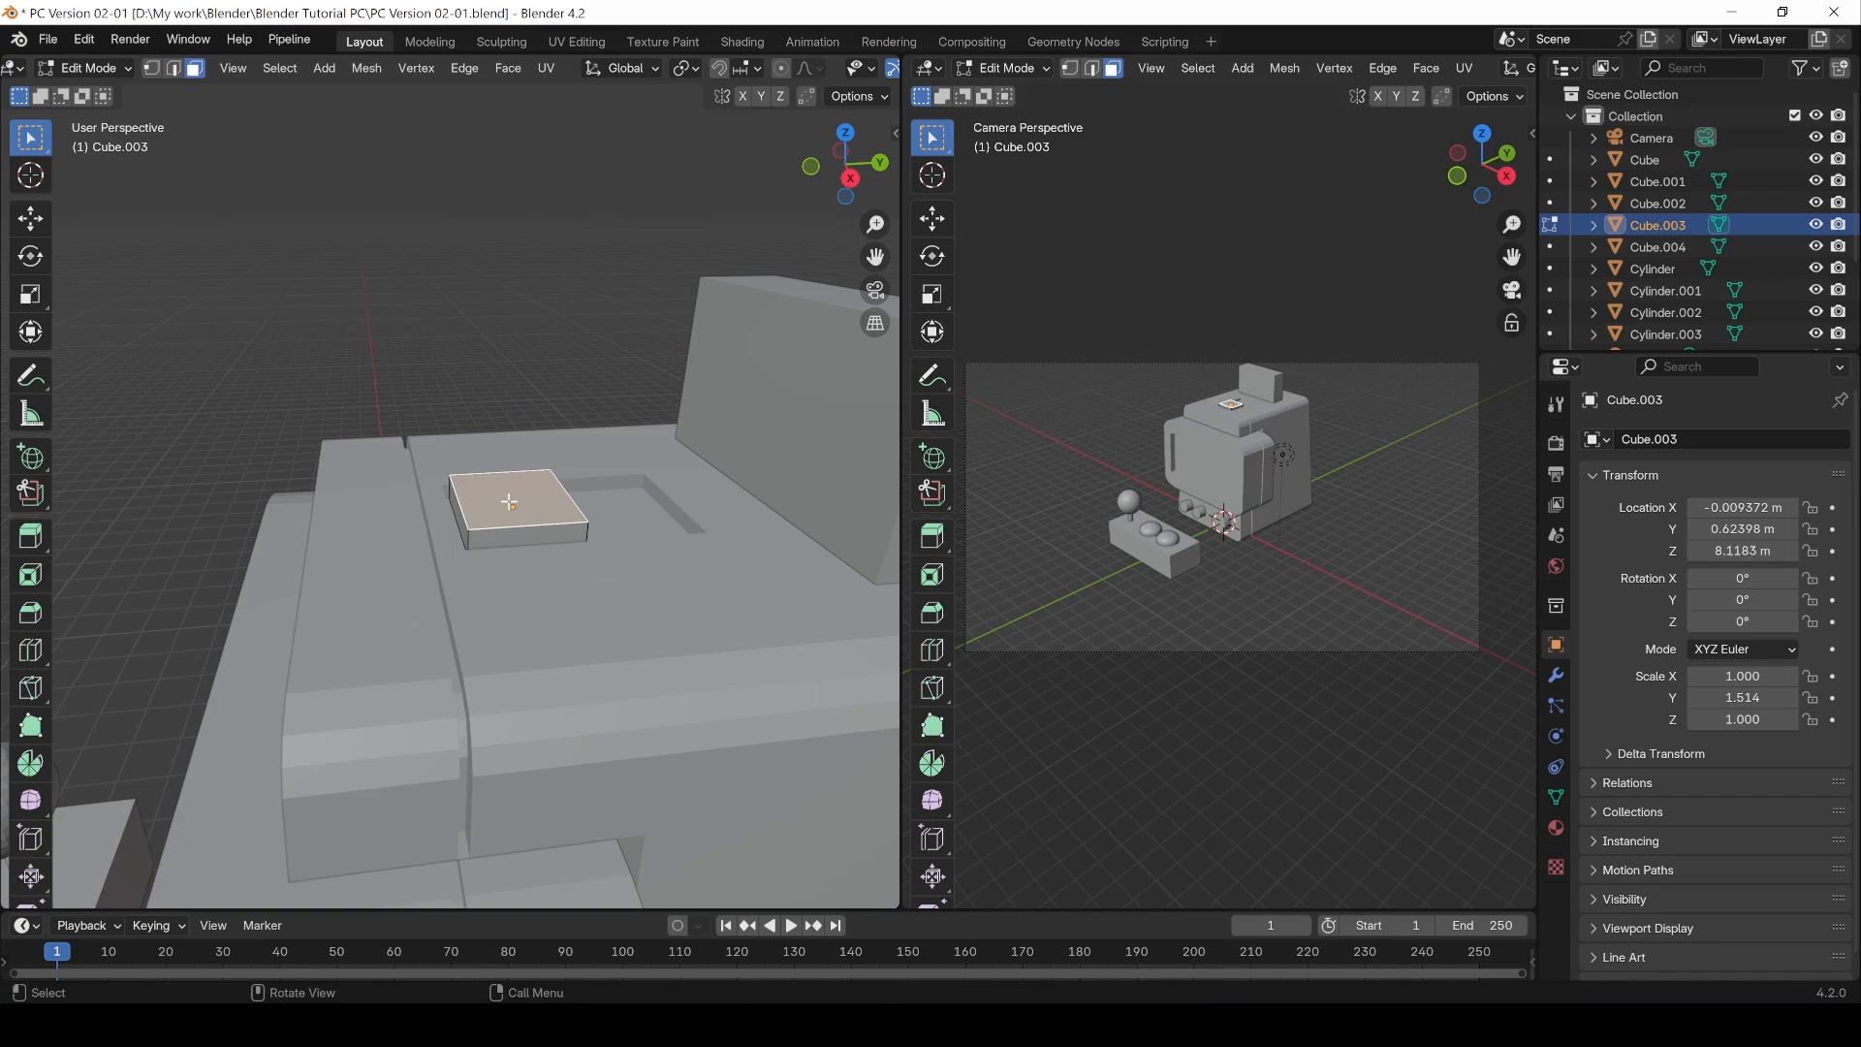
{"action": "key", "text": "g"}
{"action": "key", "text": "z"}
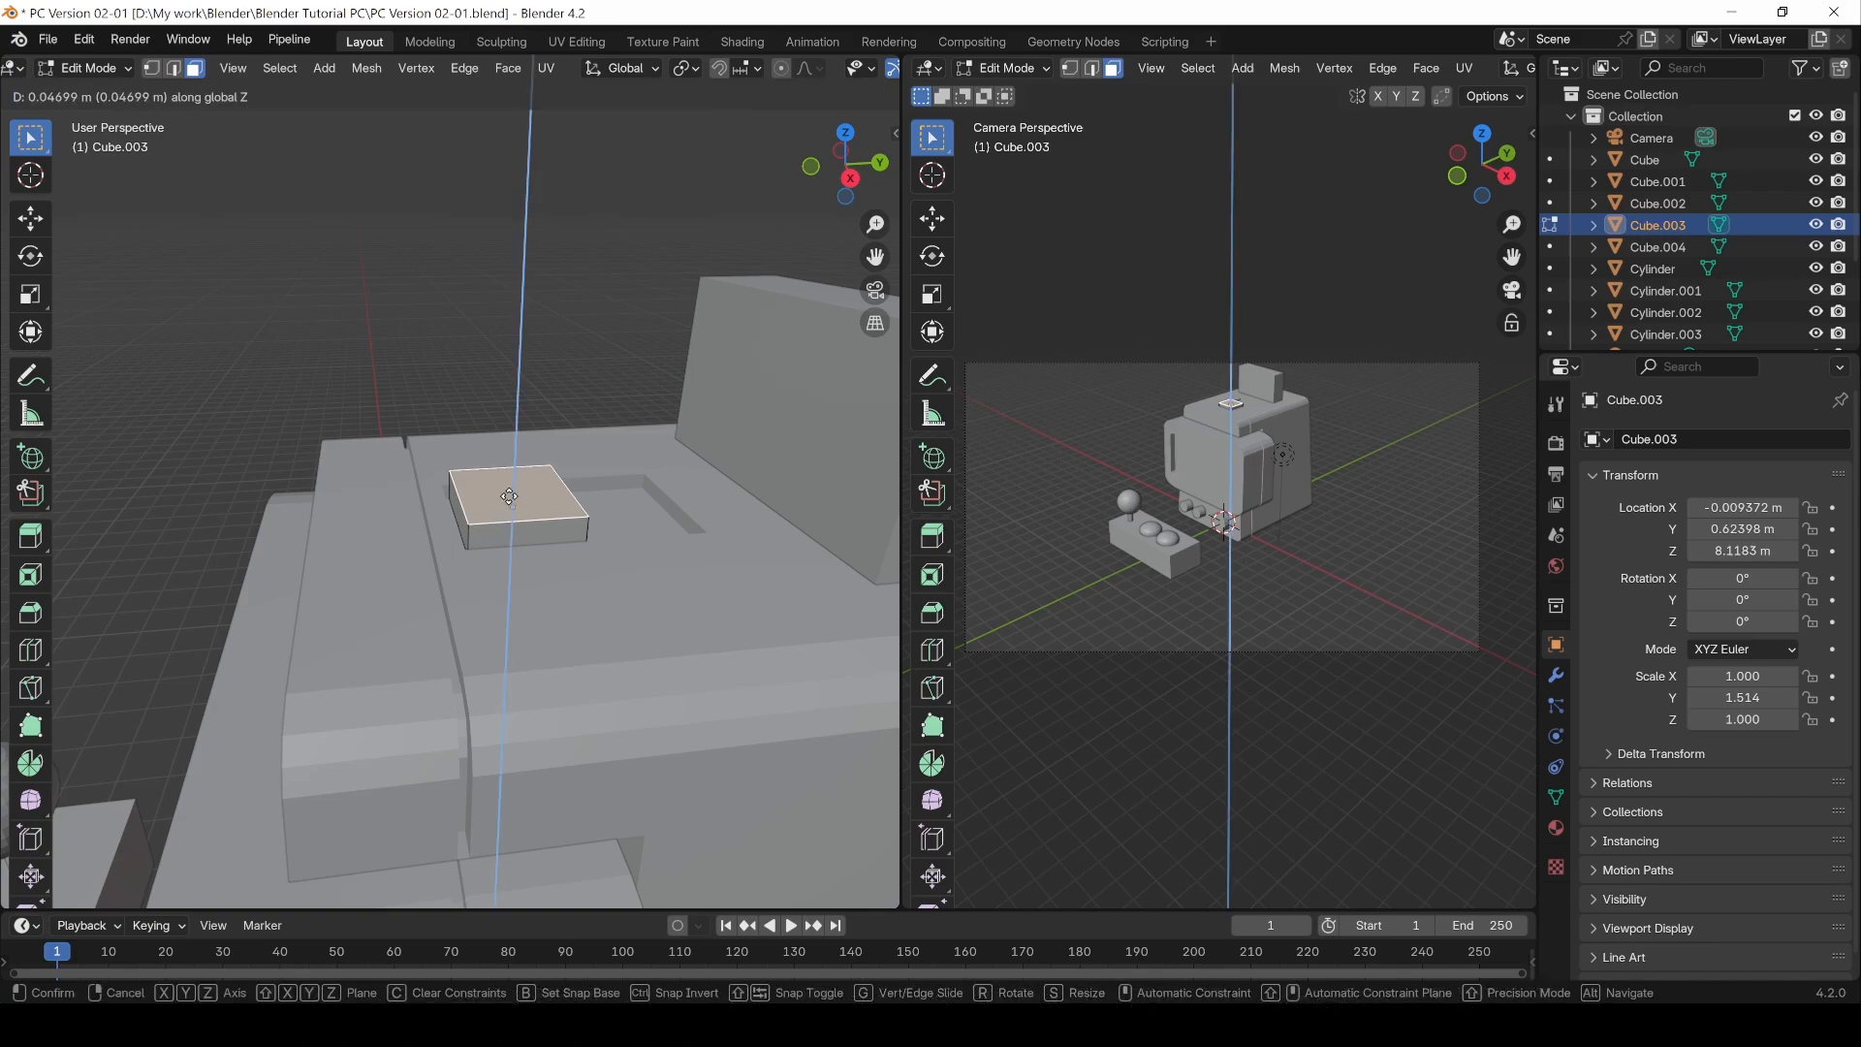
{"action": "left_click", "coordinate": [508, 497]}
{"action": "left_click", "coordinate": [436, 354]}
{"action": "middle_click_drag", "start_coordinate": [578, 408], "coordinate": [529, 503]}
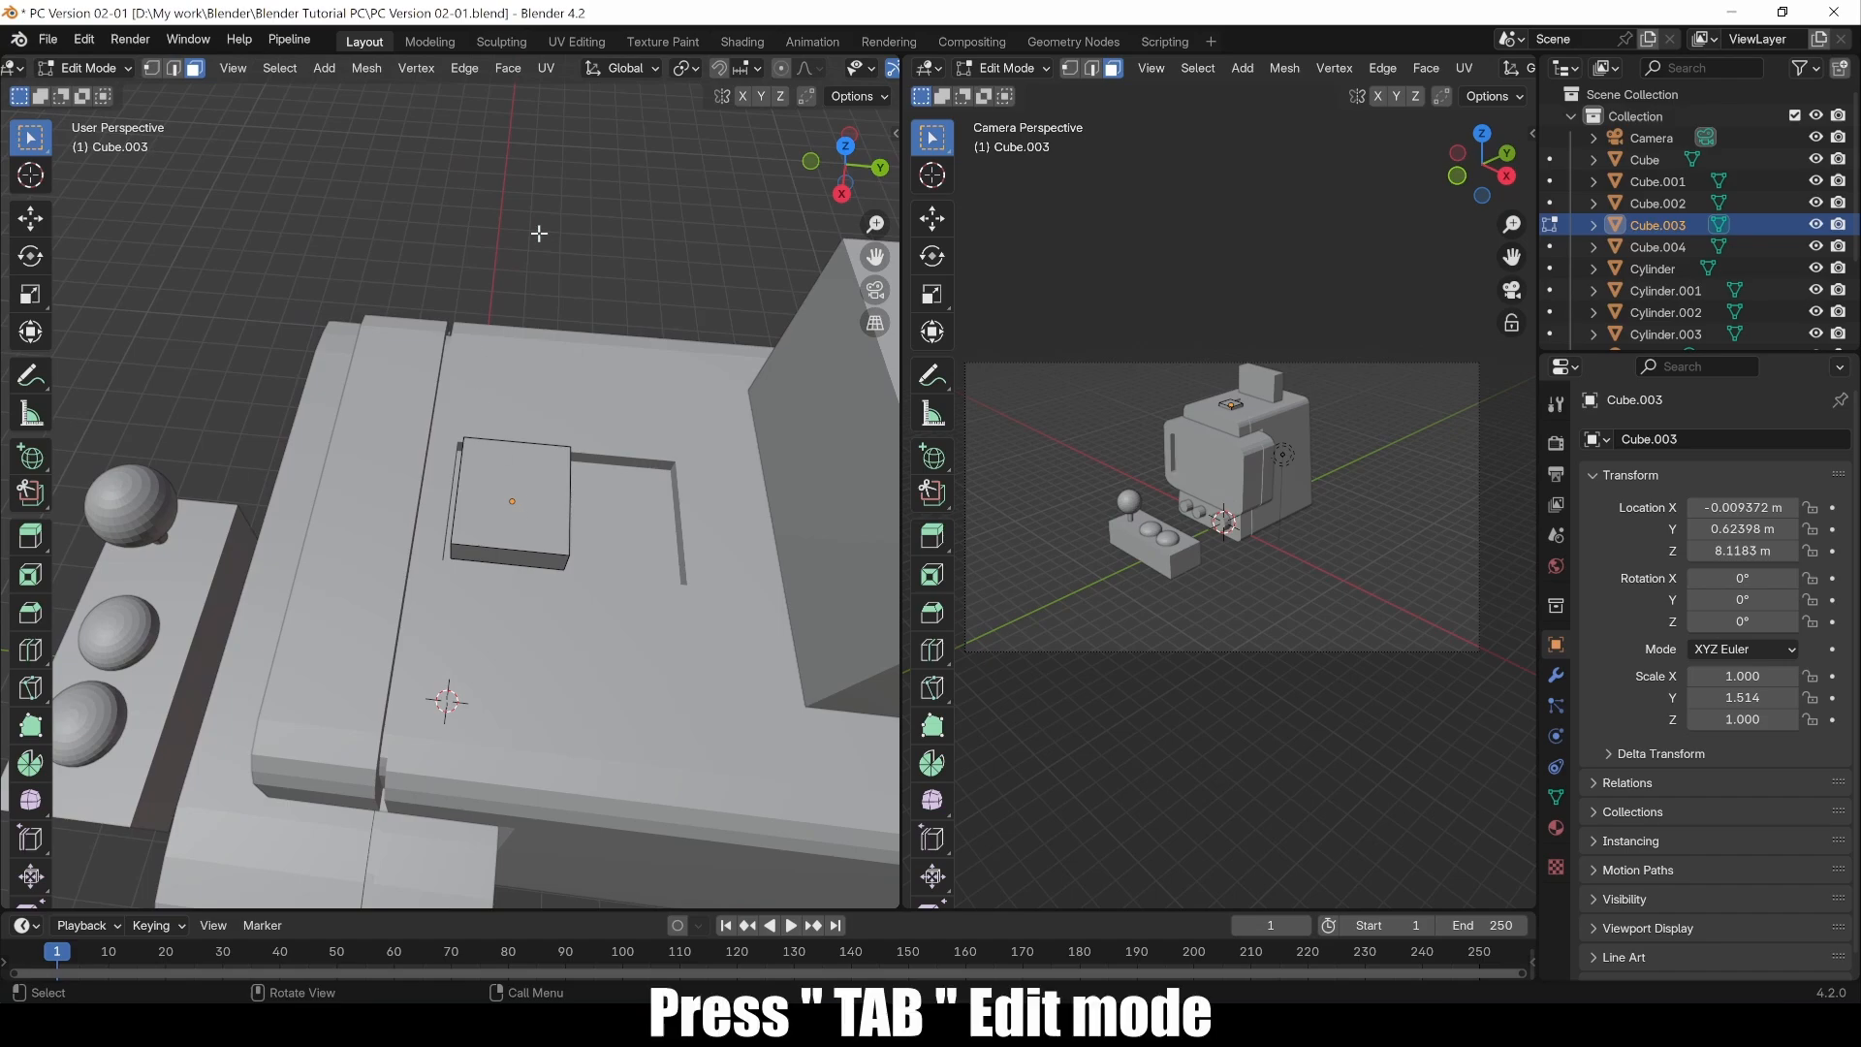
{"action": "key", "text": "Tab"}
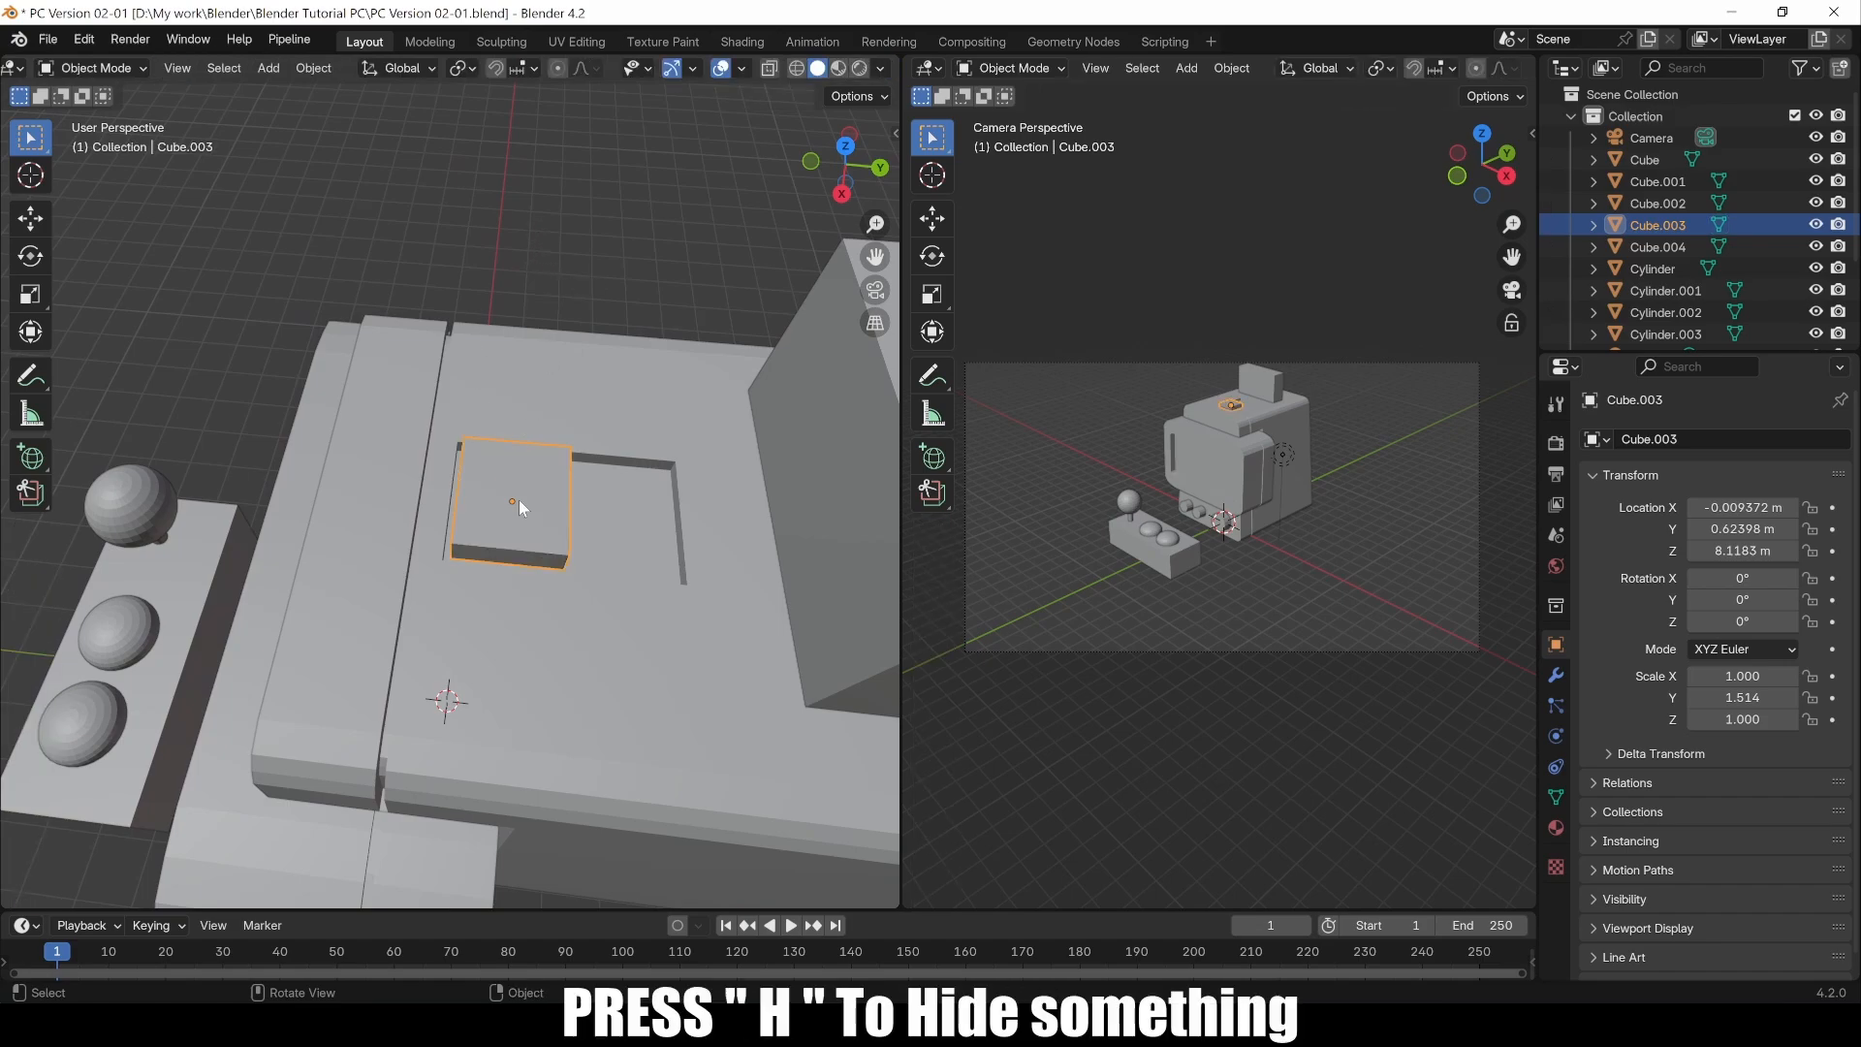
Step: Hide Cube.003, then select Cube and enter its Edit Mode to inspect the recessed area on top
{"action": "key", "text": "h"}
{"action": "left_click", "coordinate": [570, 504]}
{"action": "key", "text": "Tab"}
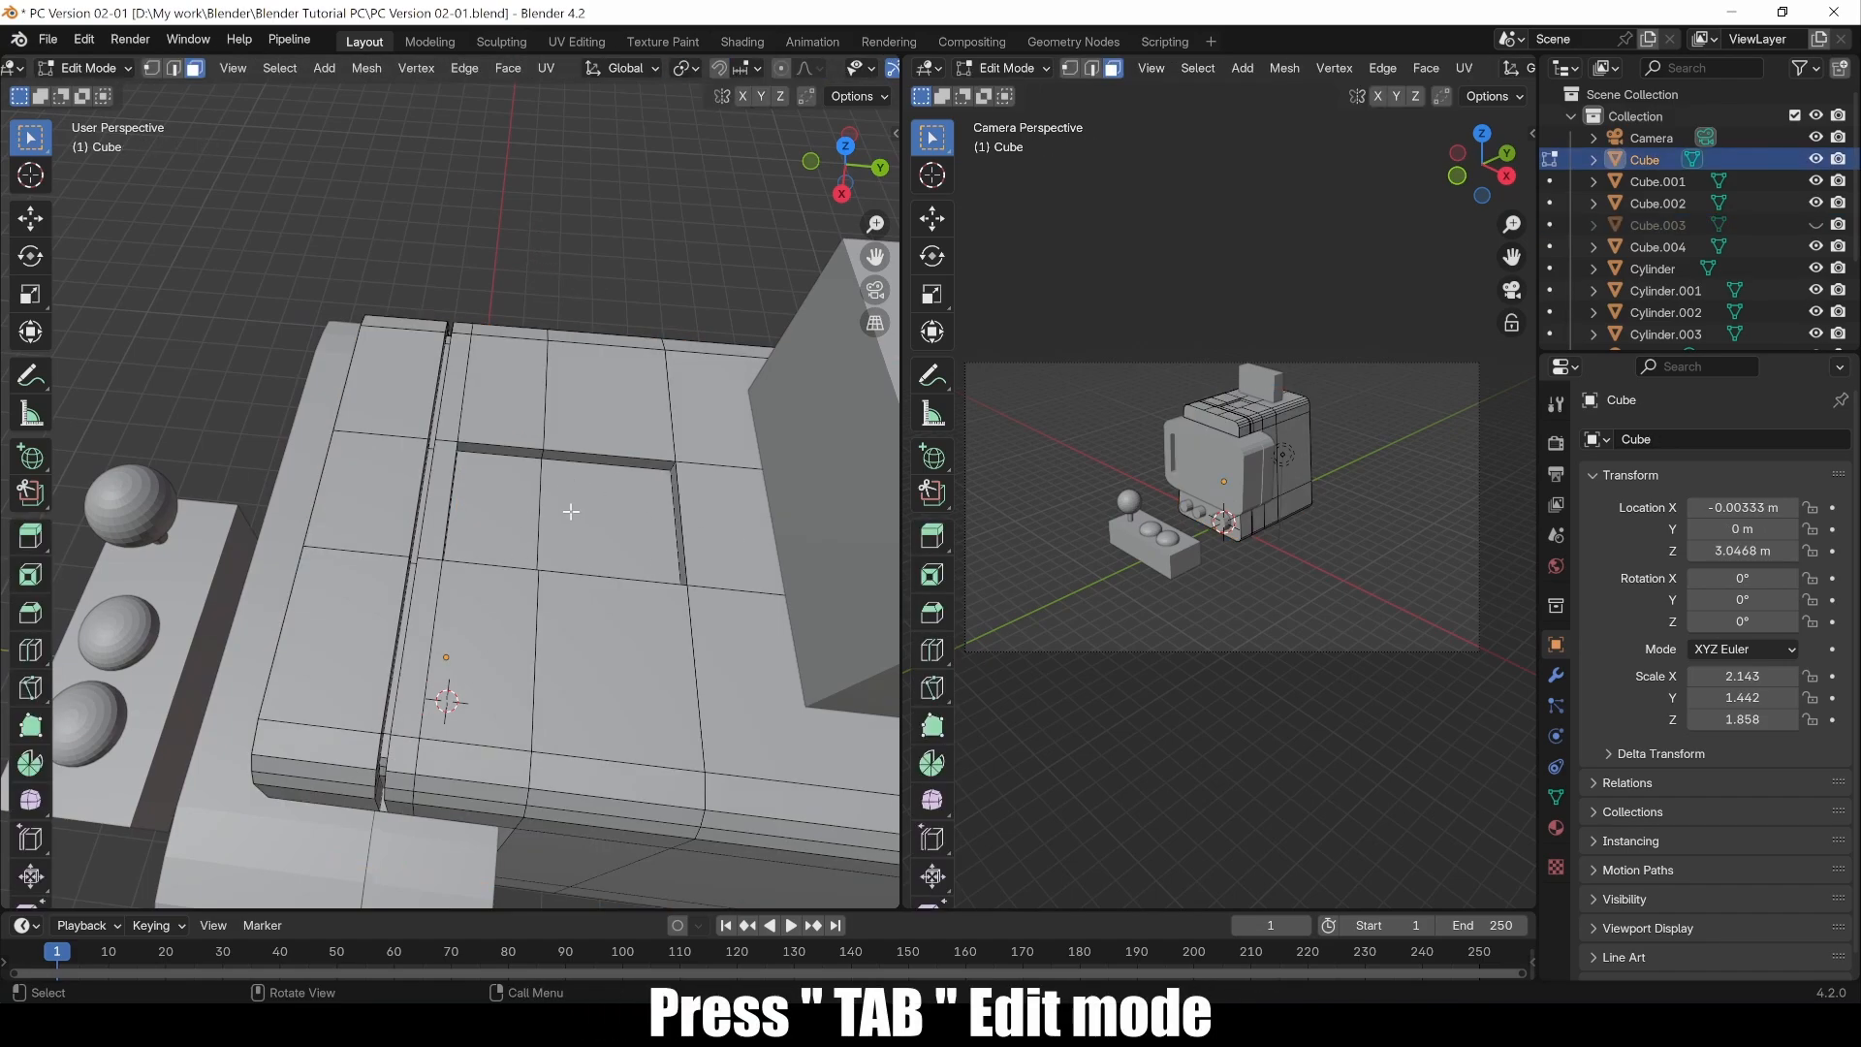
{"action": "scroll", "coordinate": [571, 516], "scroll_direction": "up", "scroll_amount": 3}
{"action": "middle_click_drag", "start_coordinate": [741, 528], "coordinate": [662, 527], "text": "shift"}
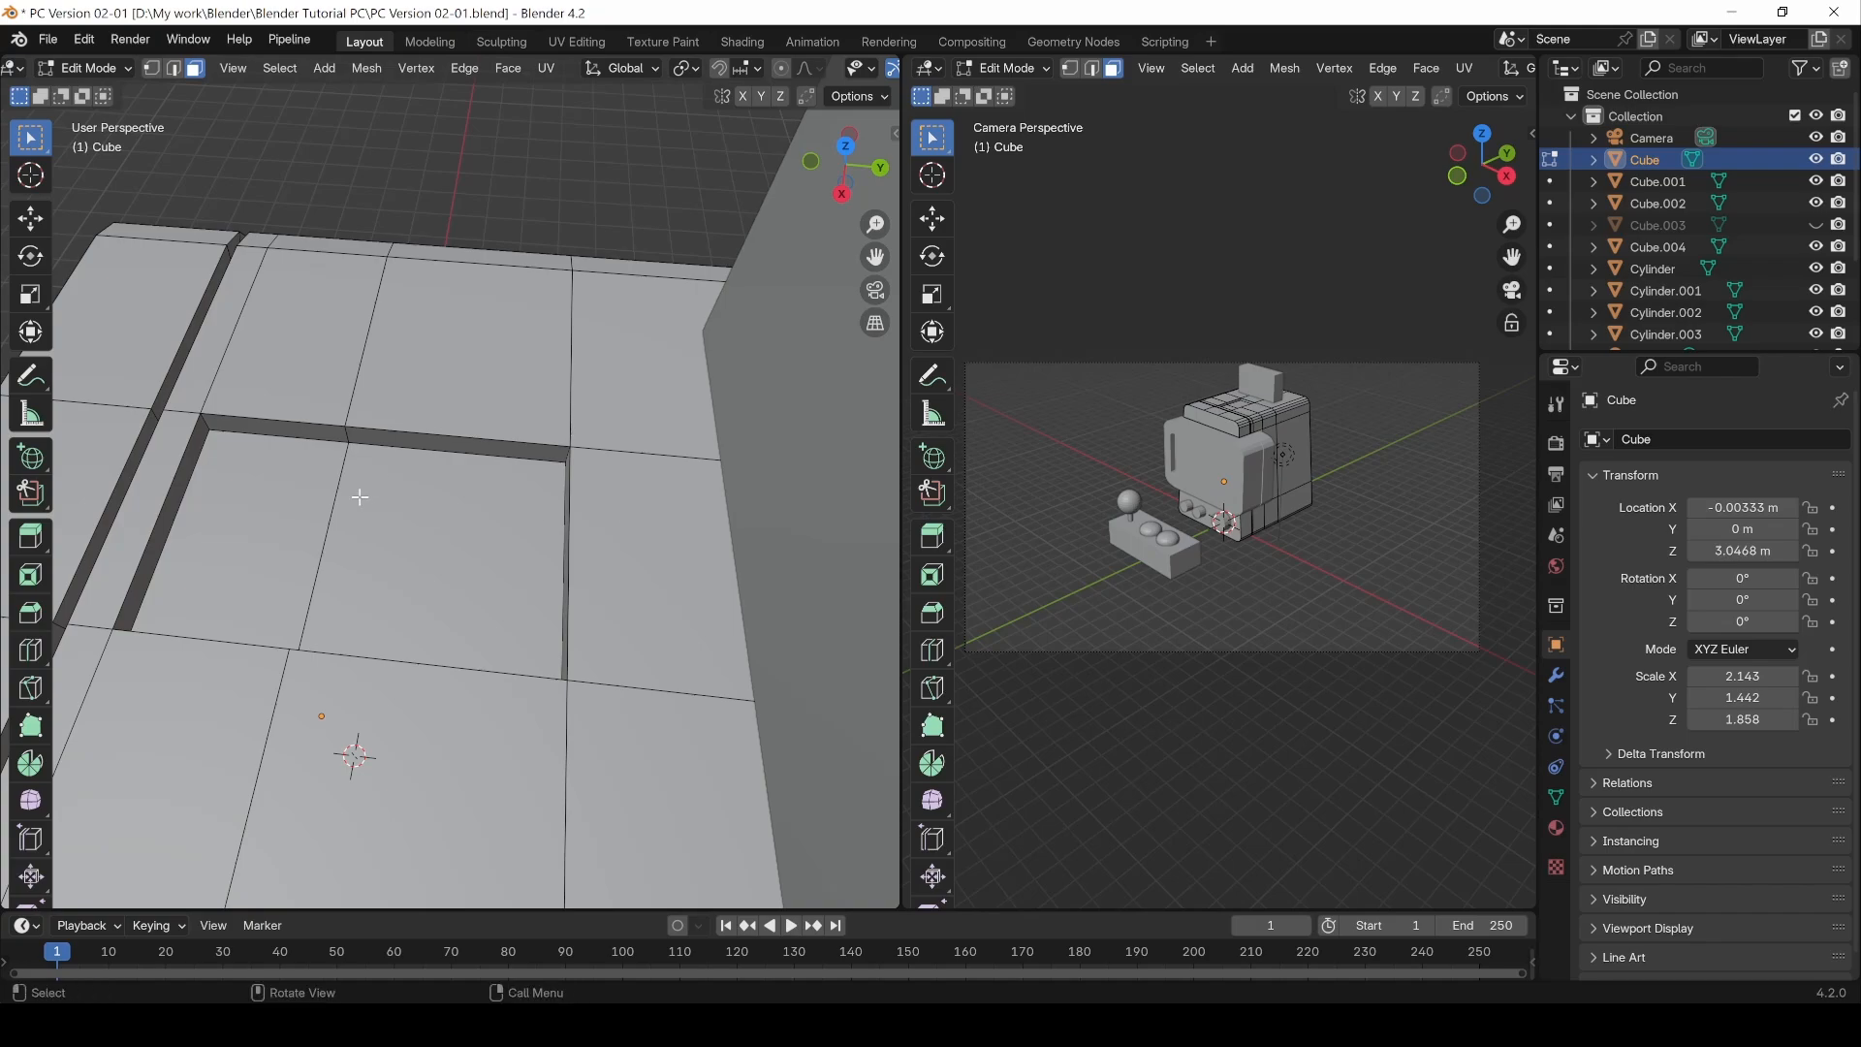
{"action": "middle_click_drag", "start_coordinate": [361, 494], "coordinate": [205, 523]}
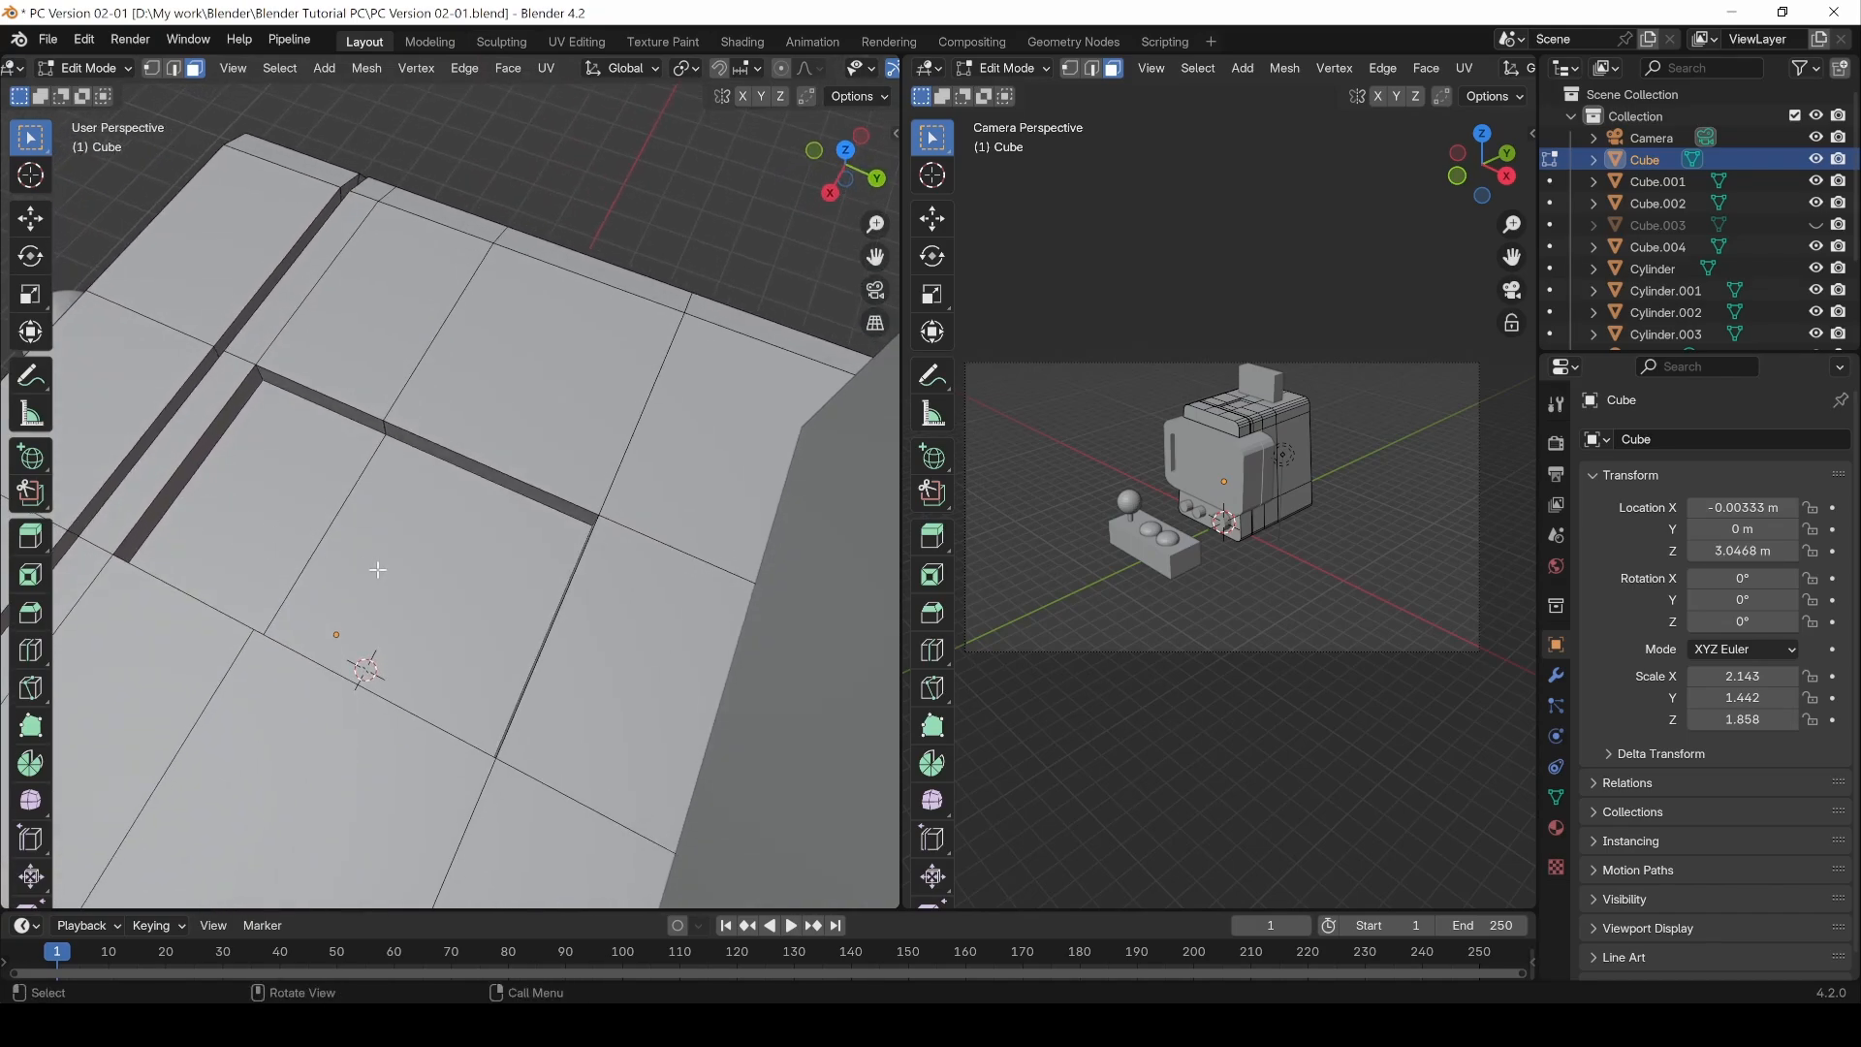
{"action": "middle_click_drag", "start_coordinate": [456, 636], "coordinate": [535, 565]}
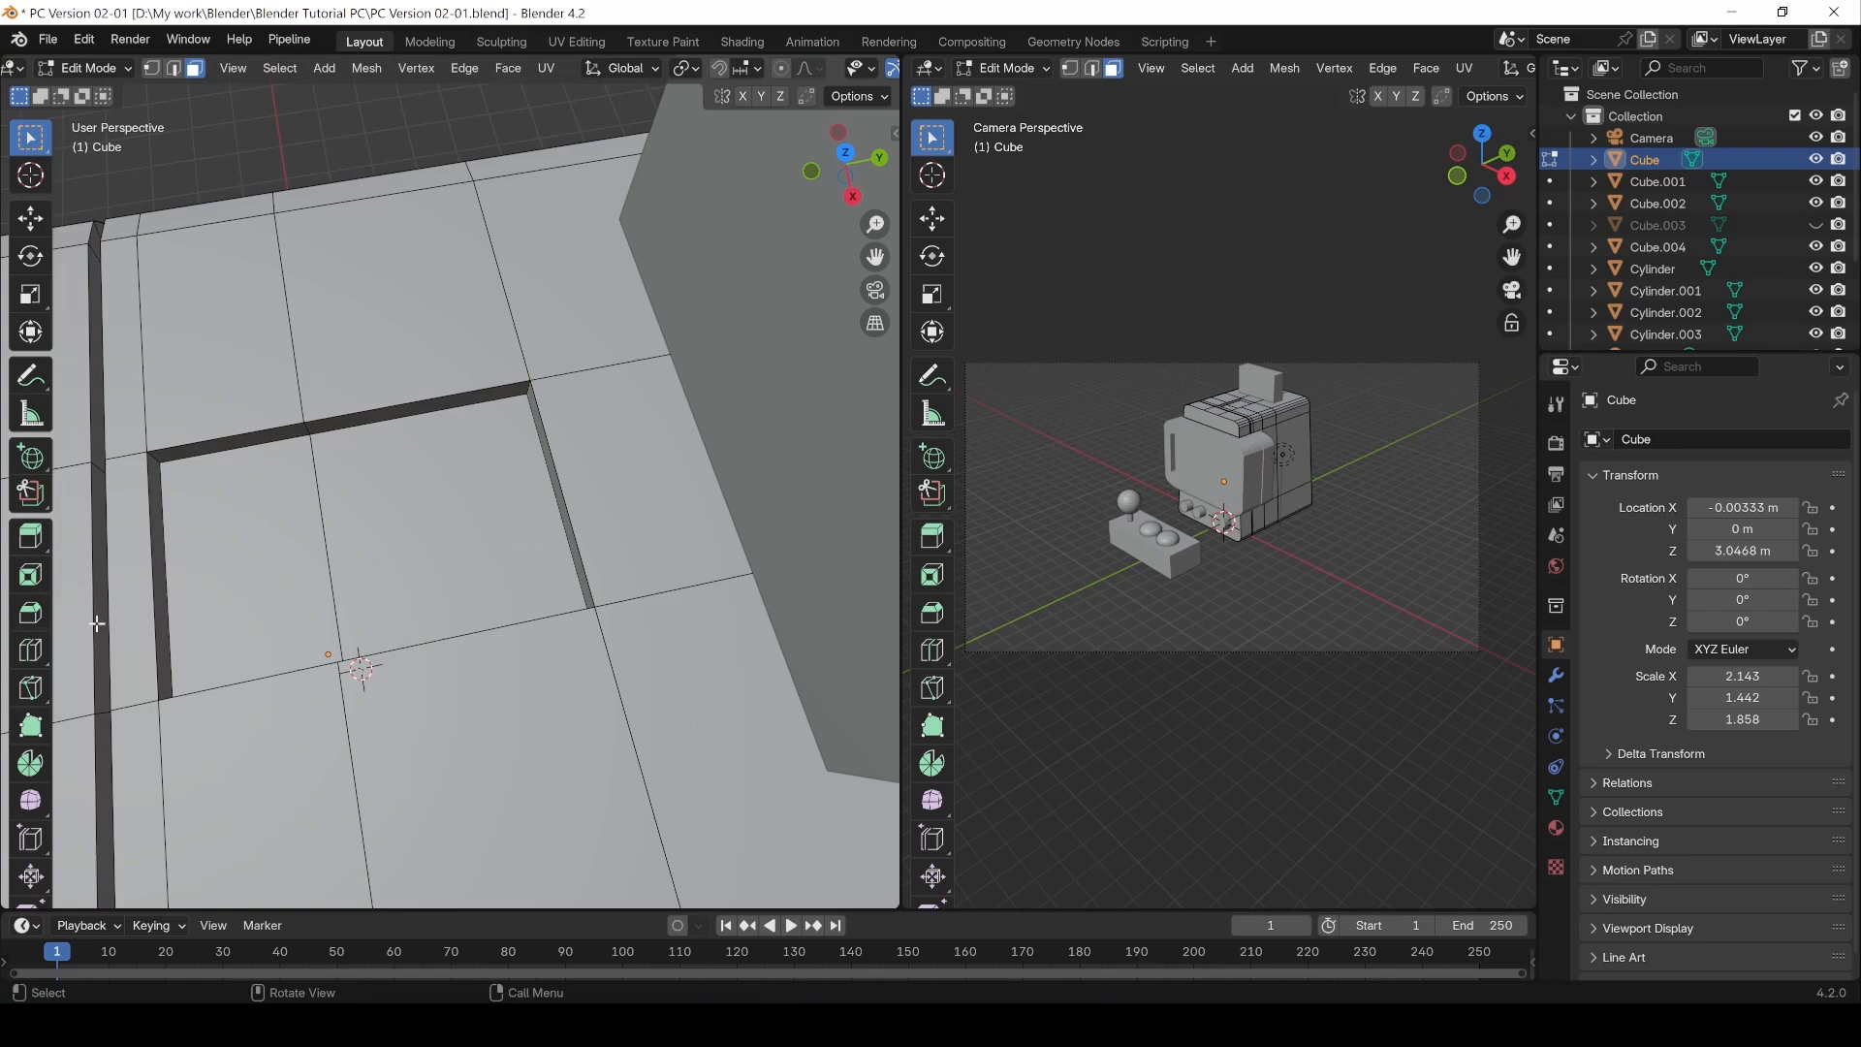
Step: With the Knife tool, cut a straight line across the recessed floor between its two side edges
{"action": "left_click", "coordinate": [37, 691]}
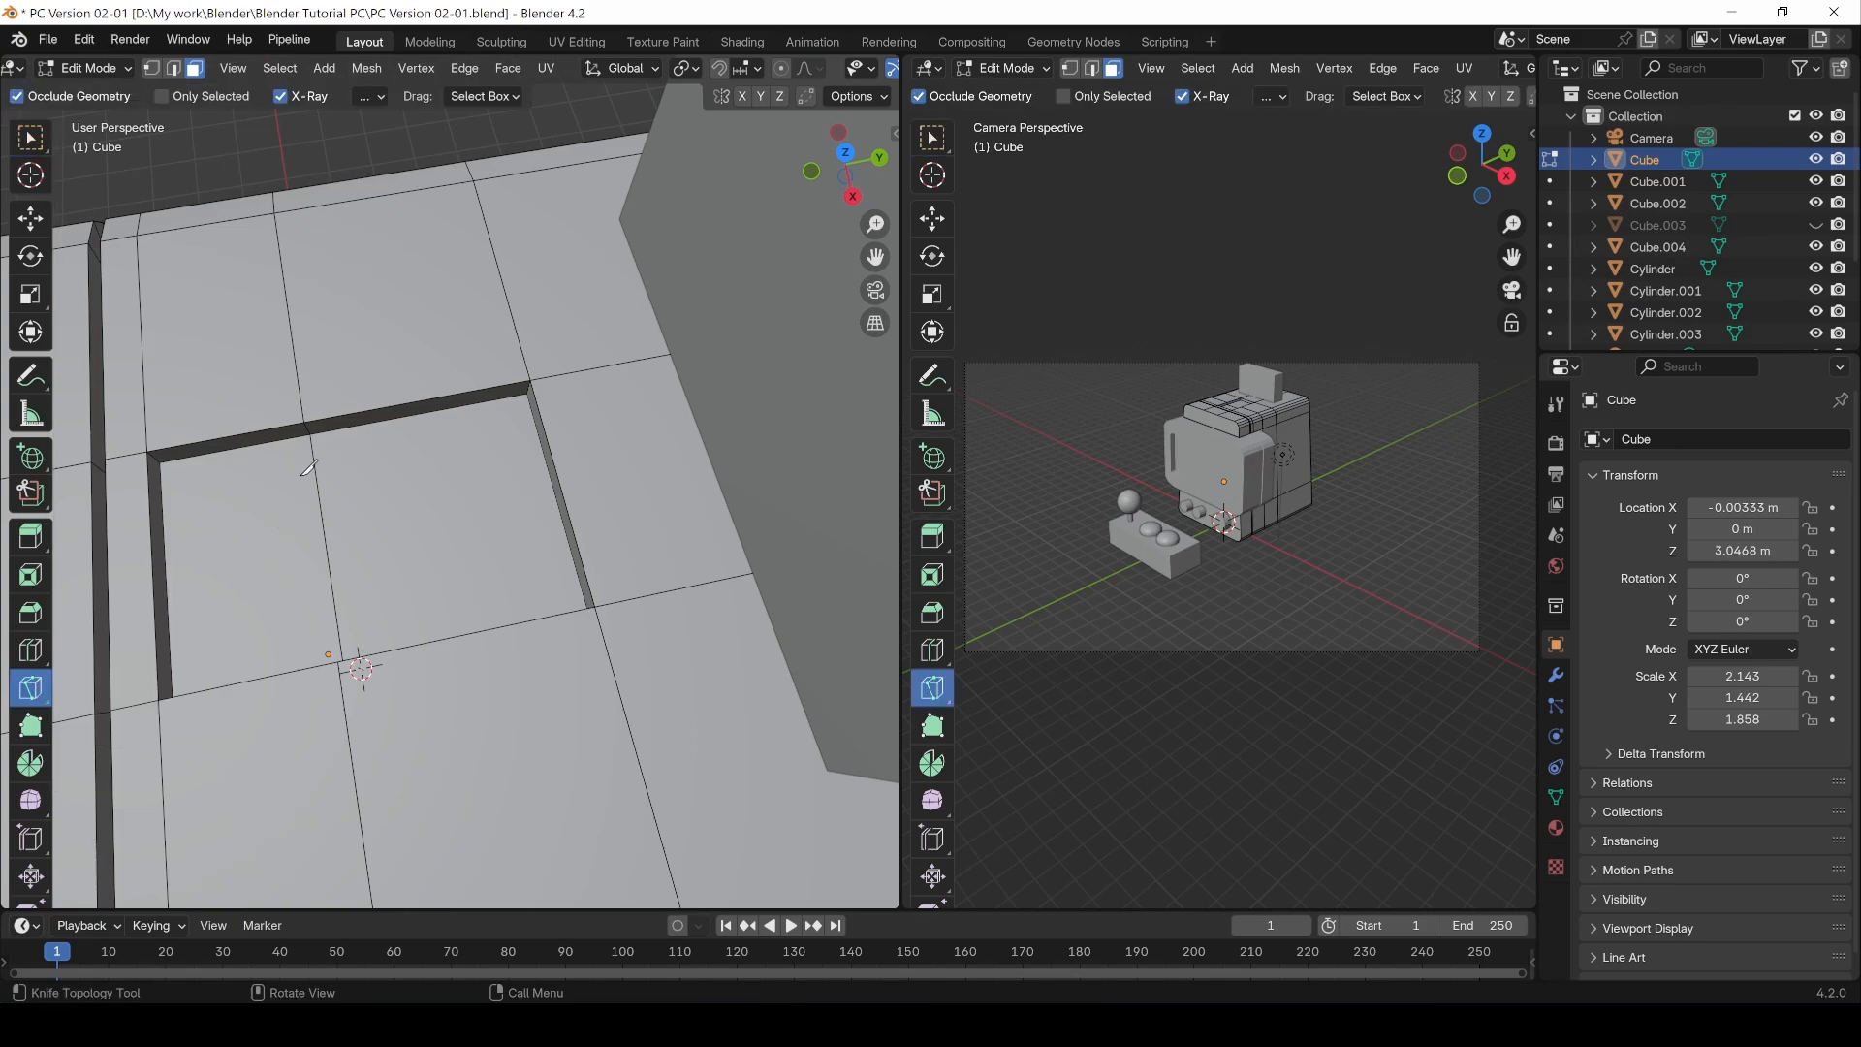
{"action": "left_click", "coordinate": [171, 586]}
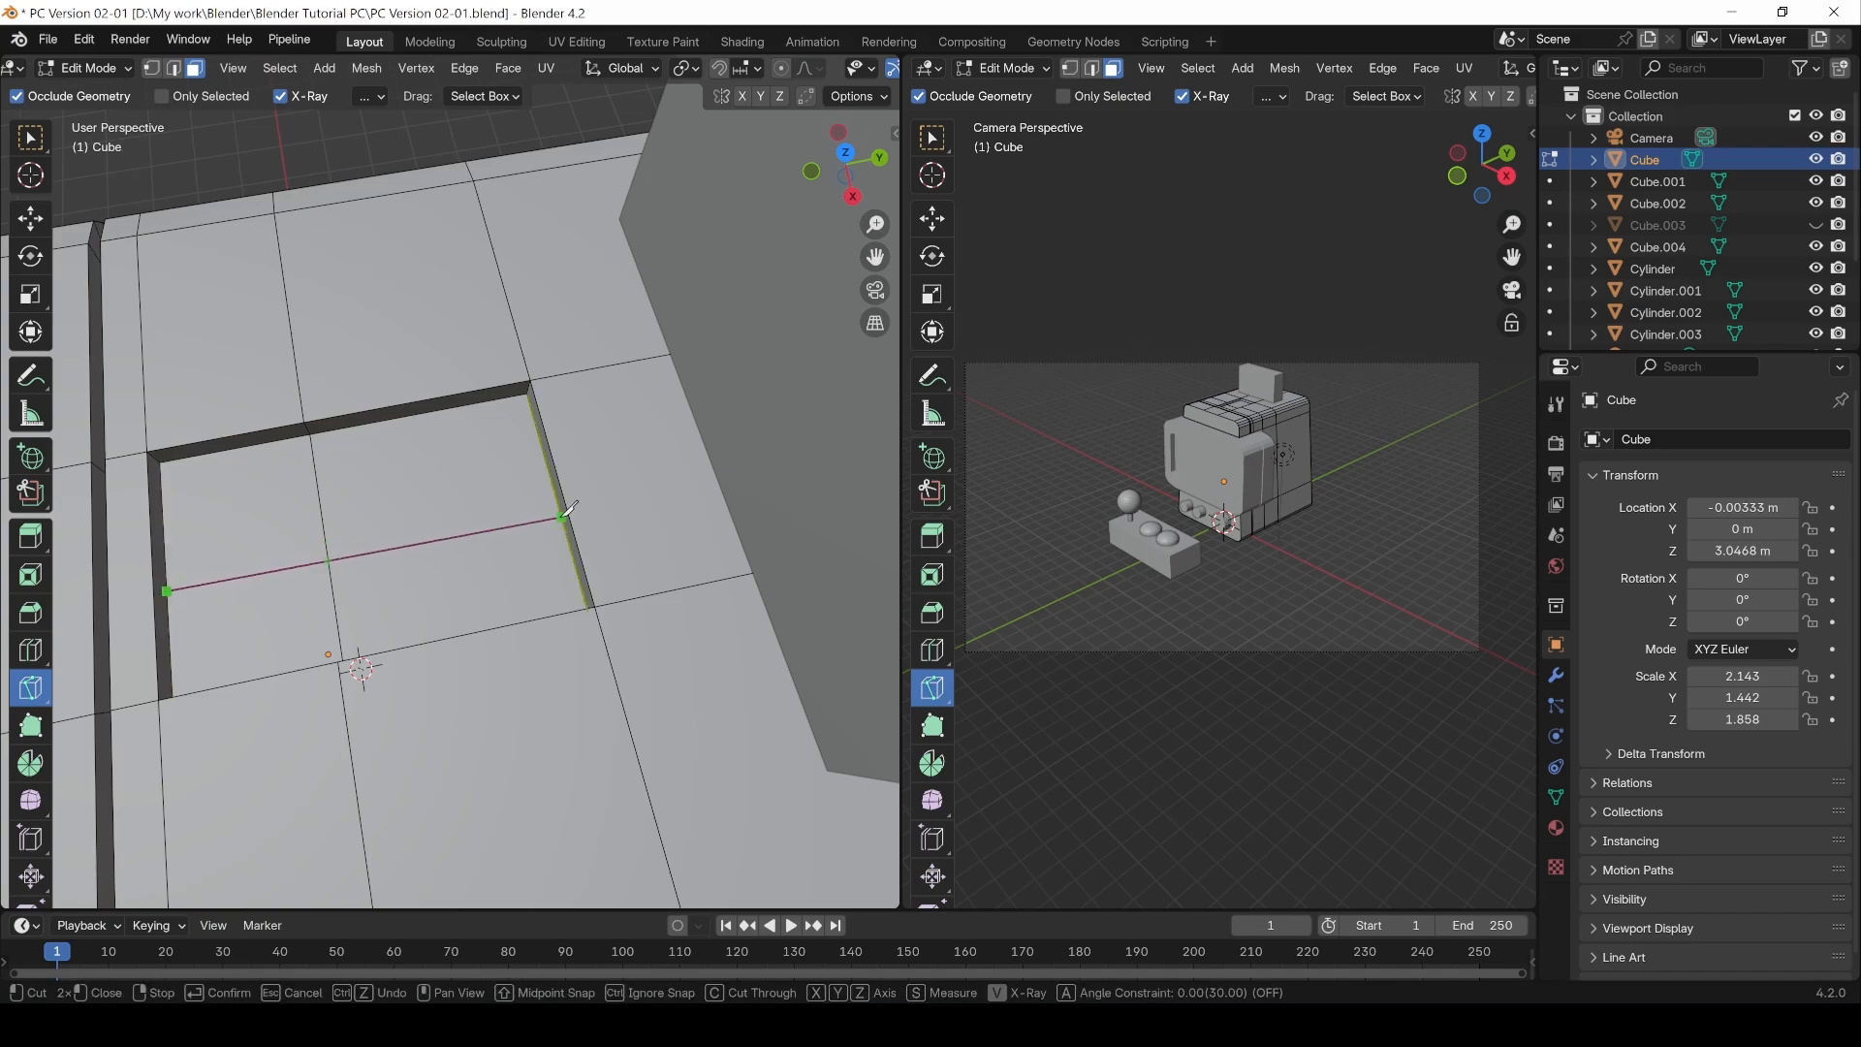
{"action": "key", "text": "ctrl"}
{"action": "left_click", "coordinate": [562, 515]}
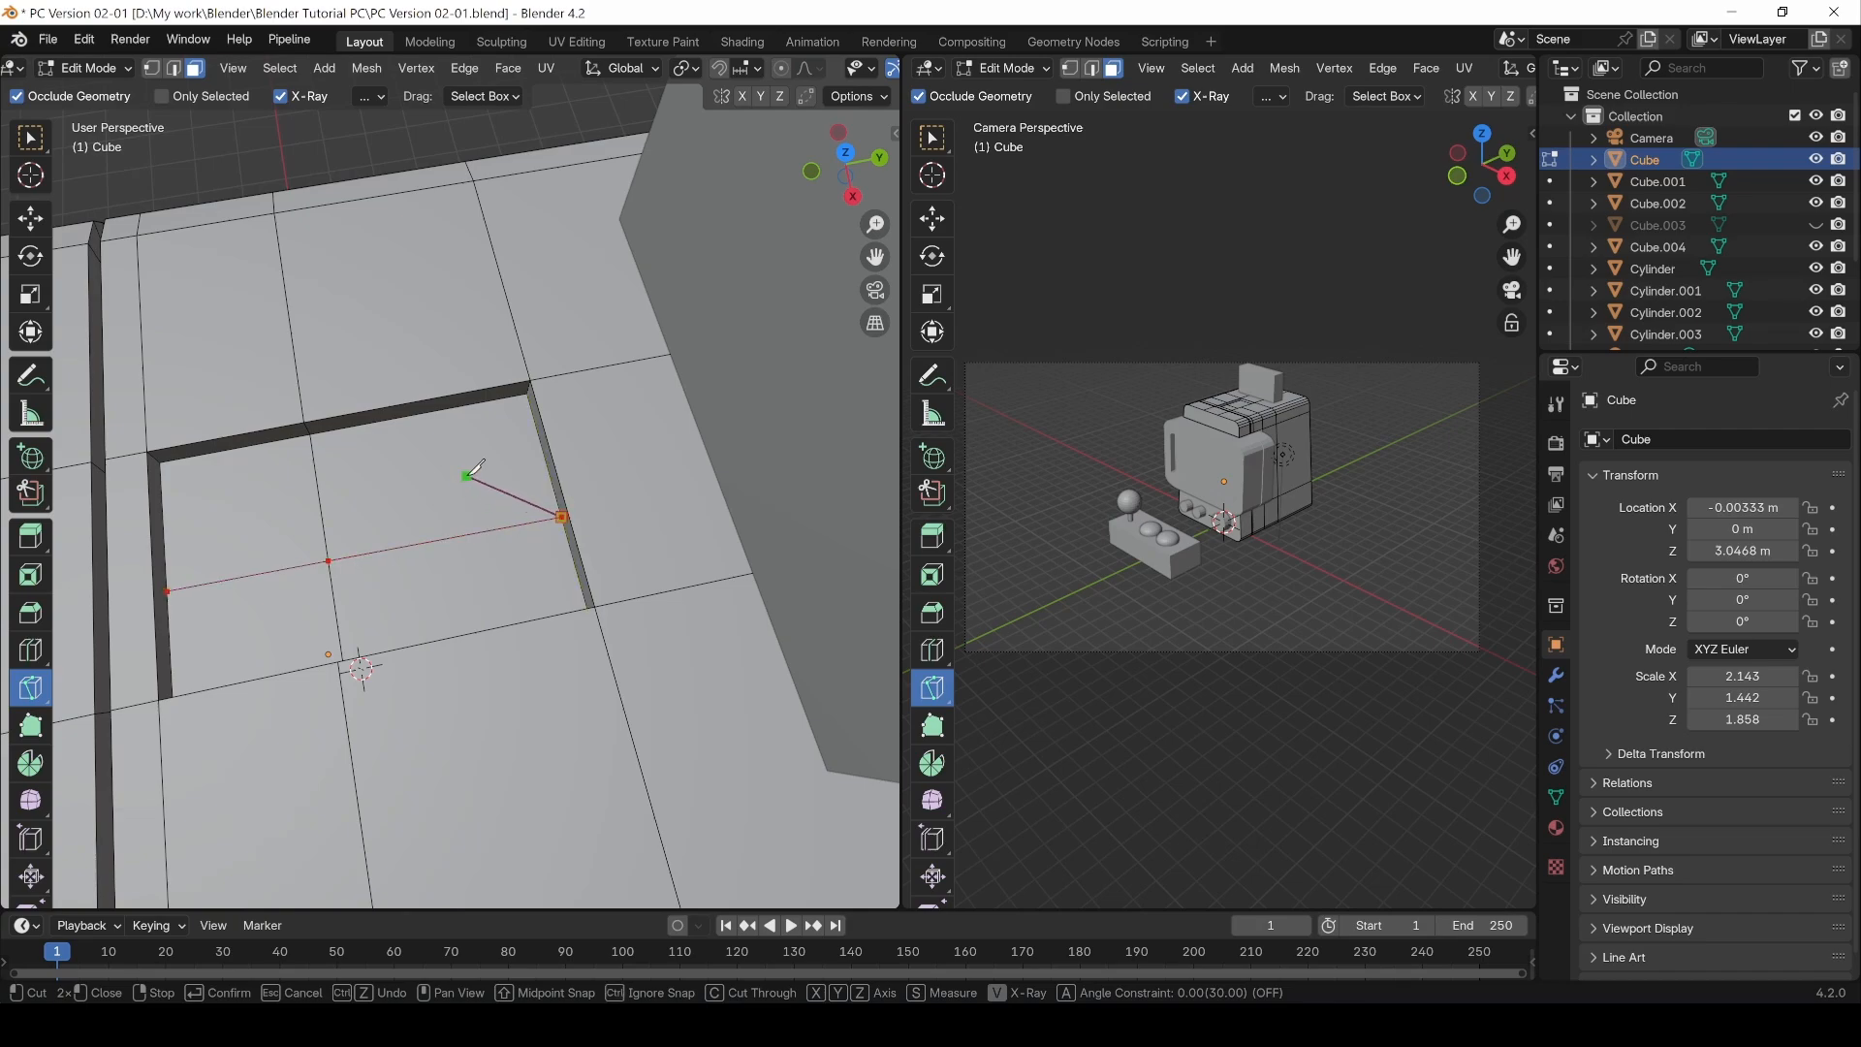
{"action": "key", "text": "Return"}
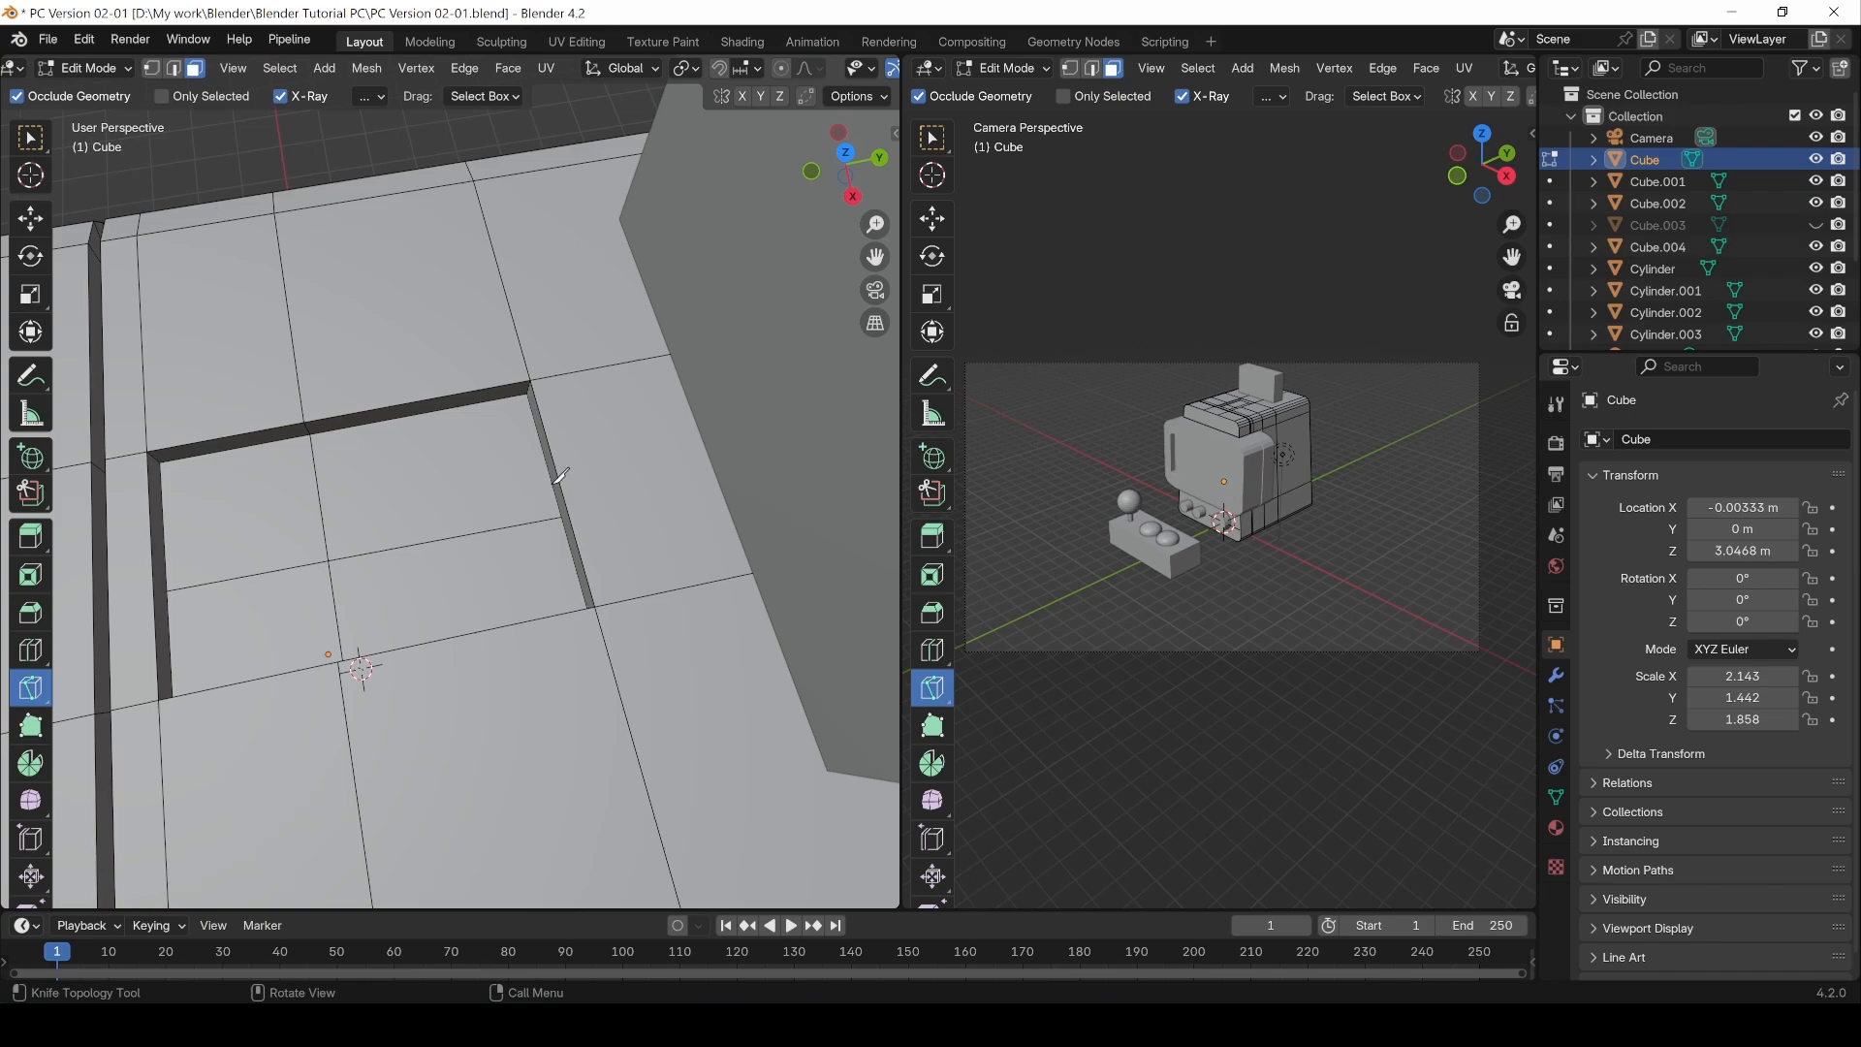
Step: Knife a second parallel line across the recess floor, then return to the Select tool
{"action": "left_click", "coordinate": [556, 481]}
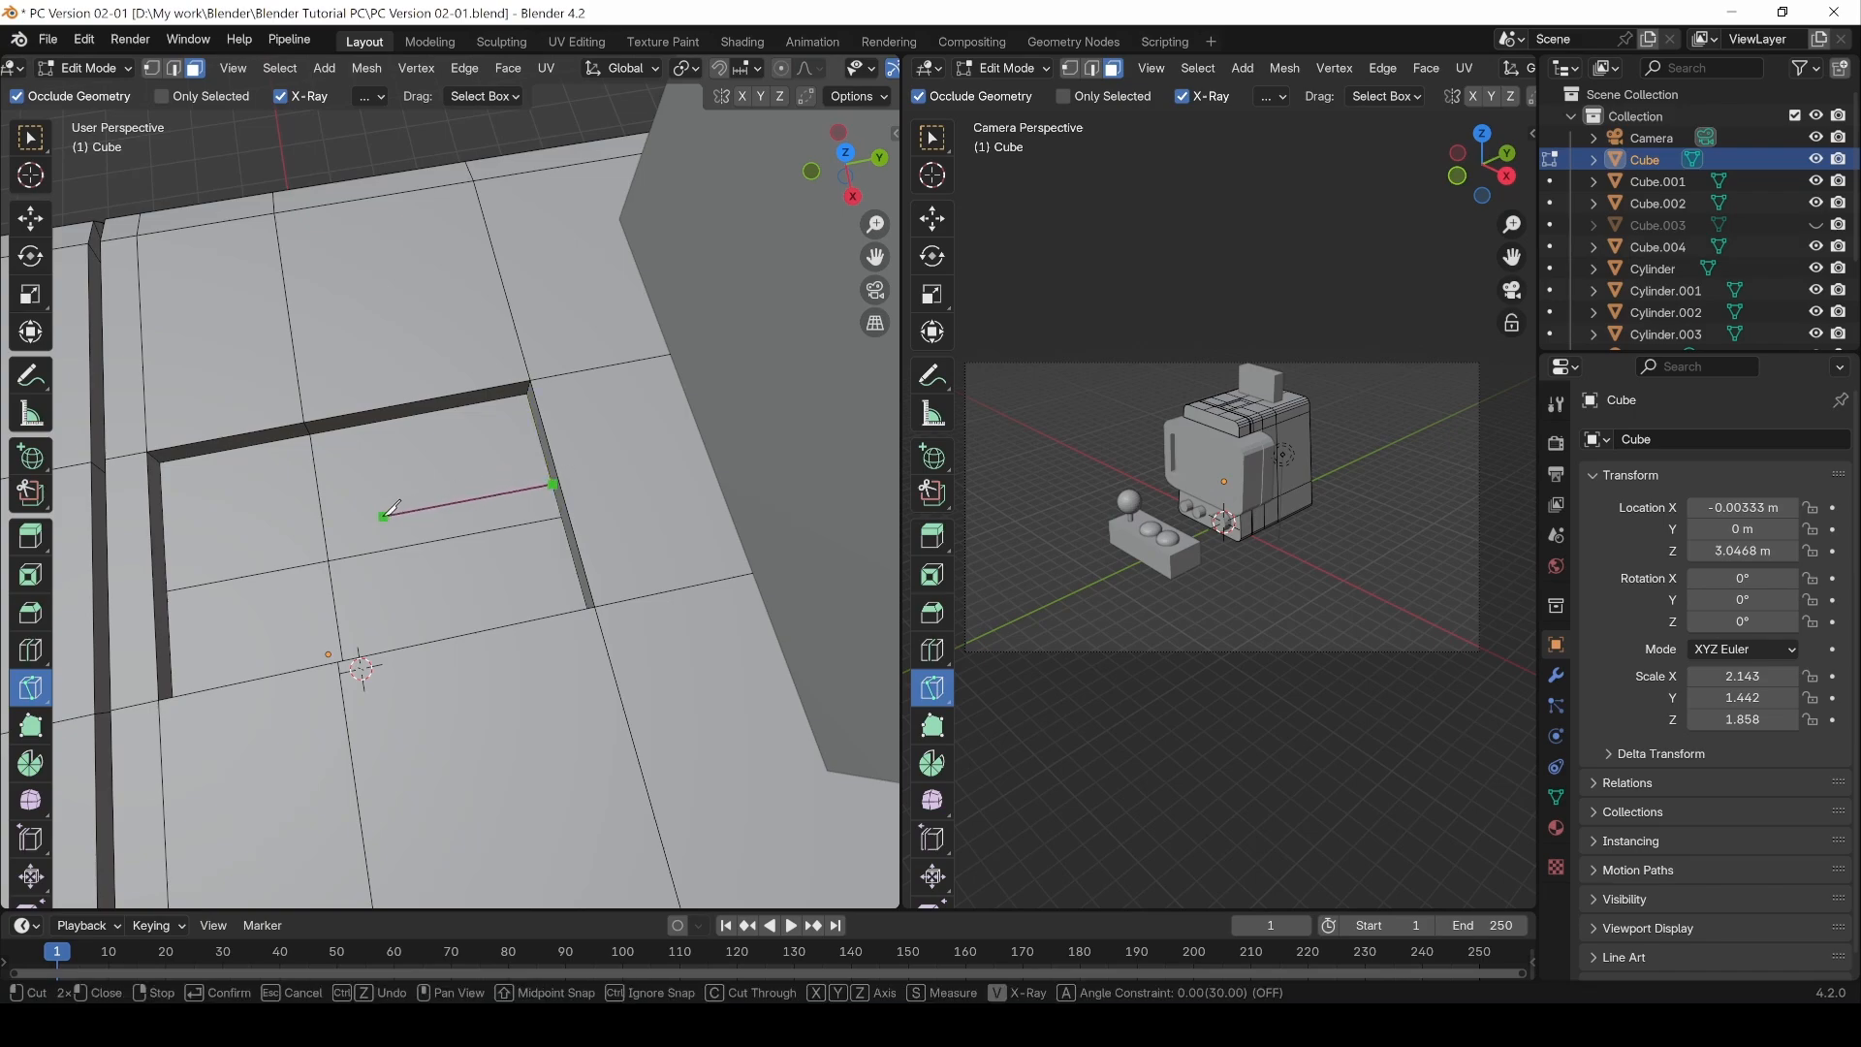
{"action": "left_click", "coordinate": [166, 557]}
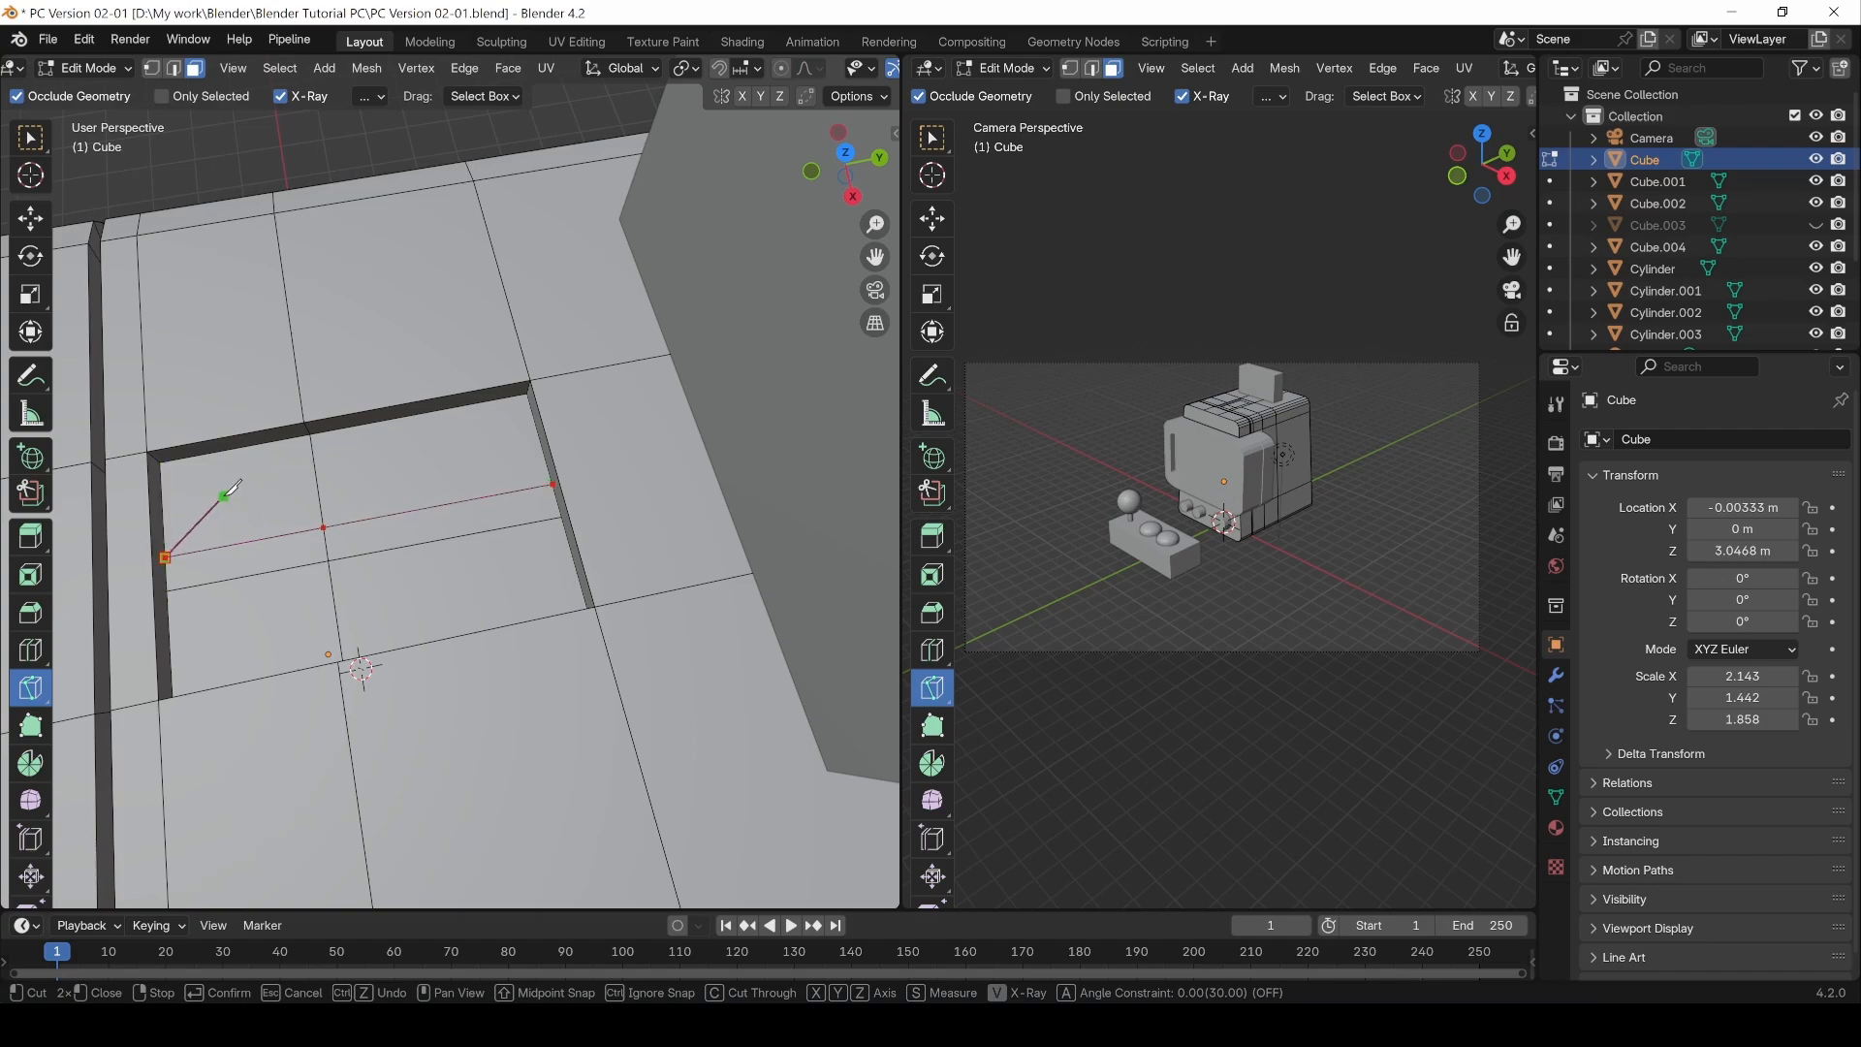
{"action": "key", "text": "Return"}
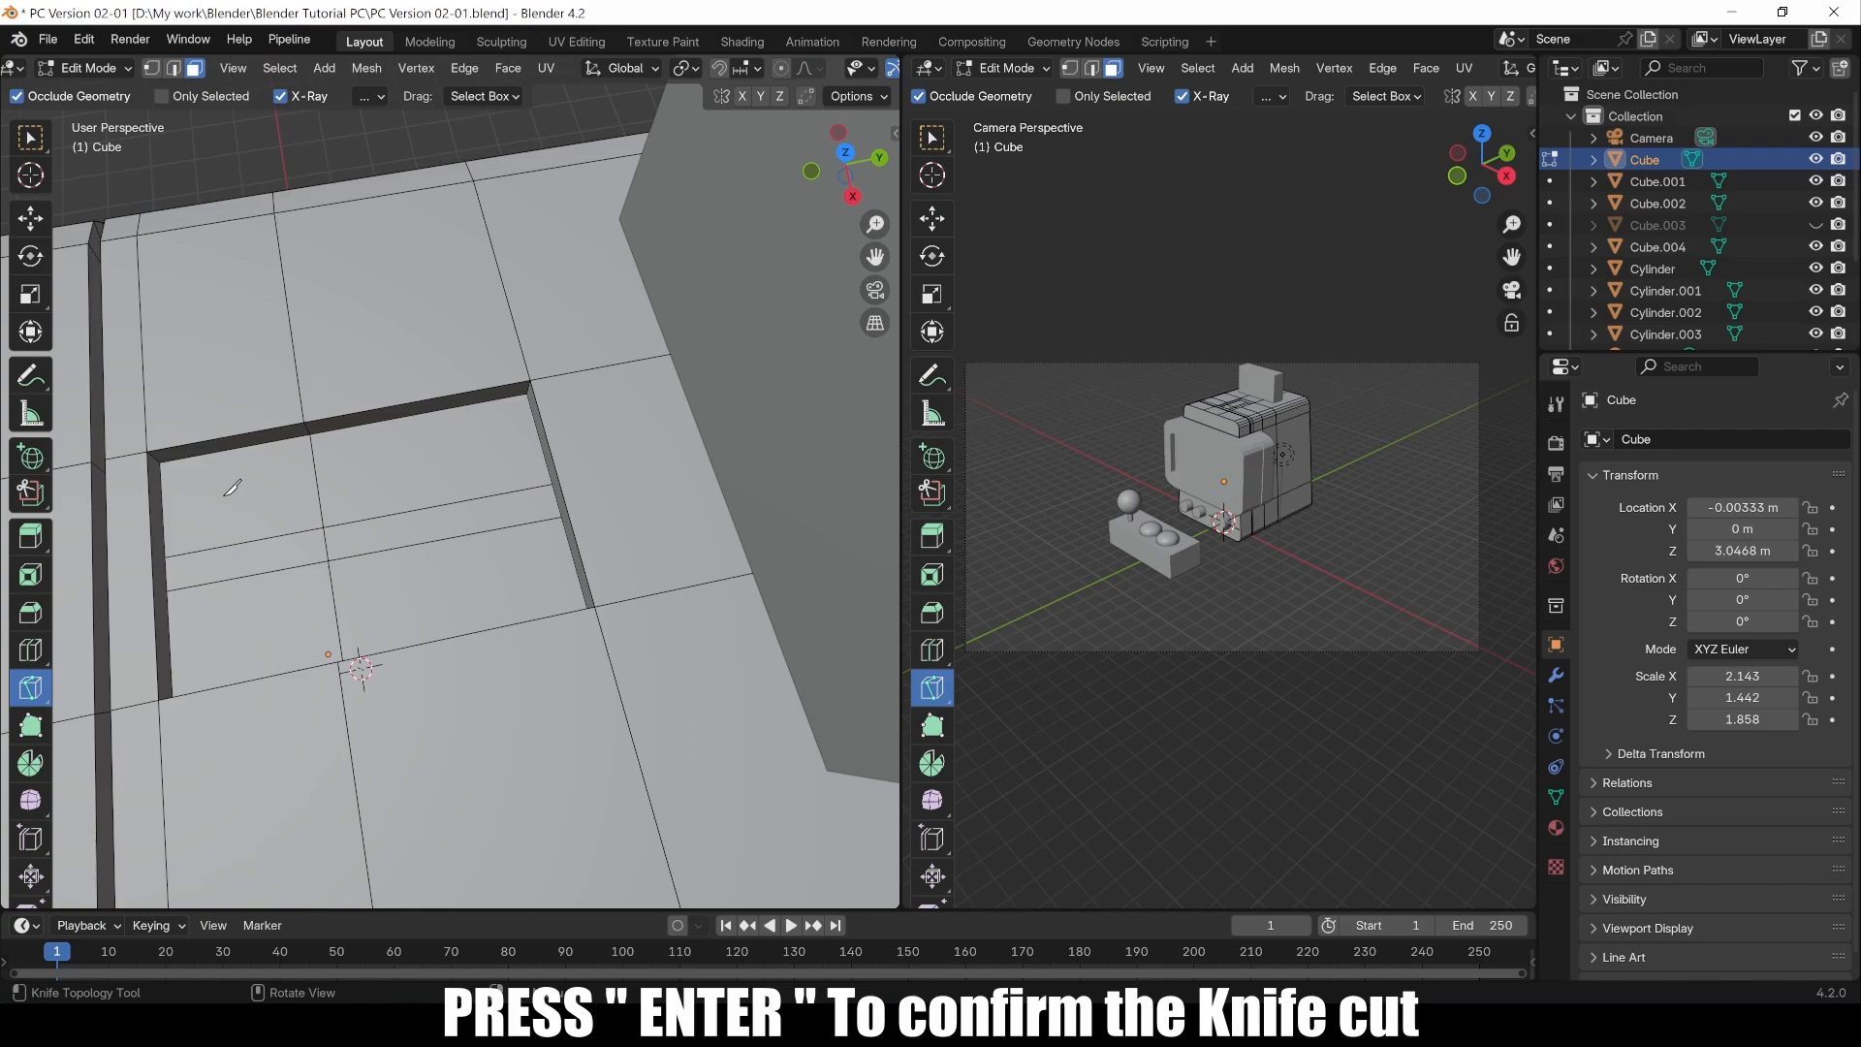
{"action": "left_click", "coordinate": [30, 137]}
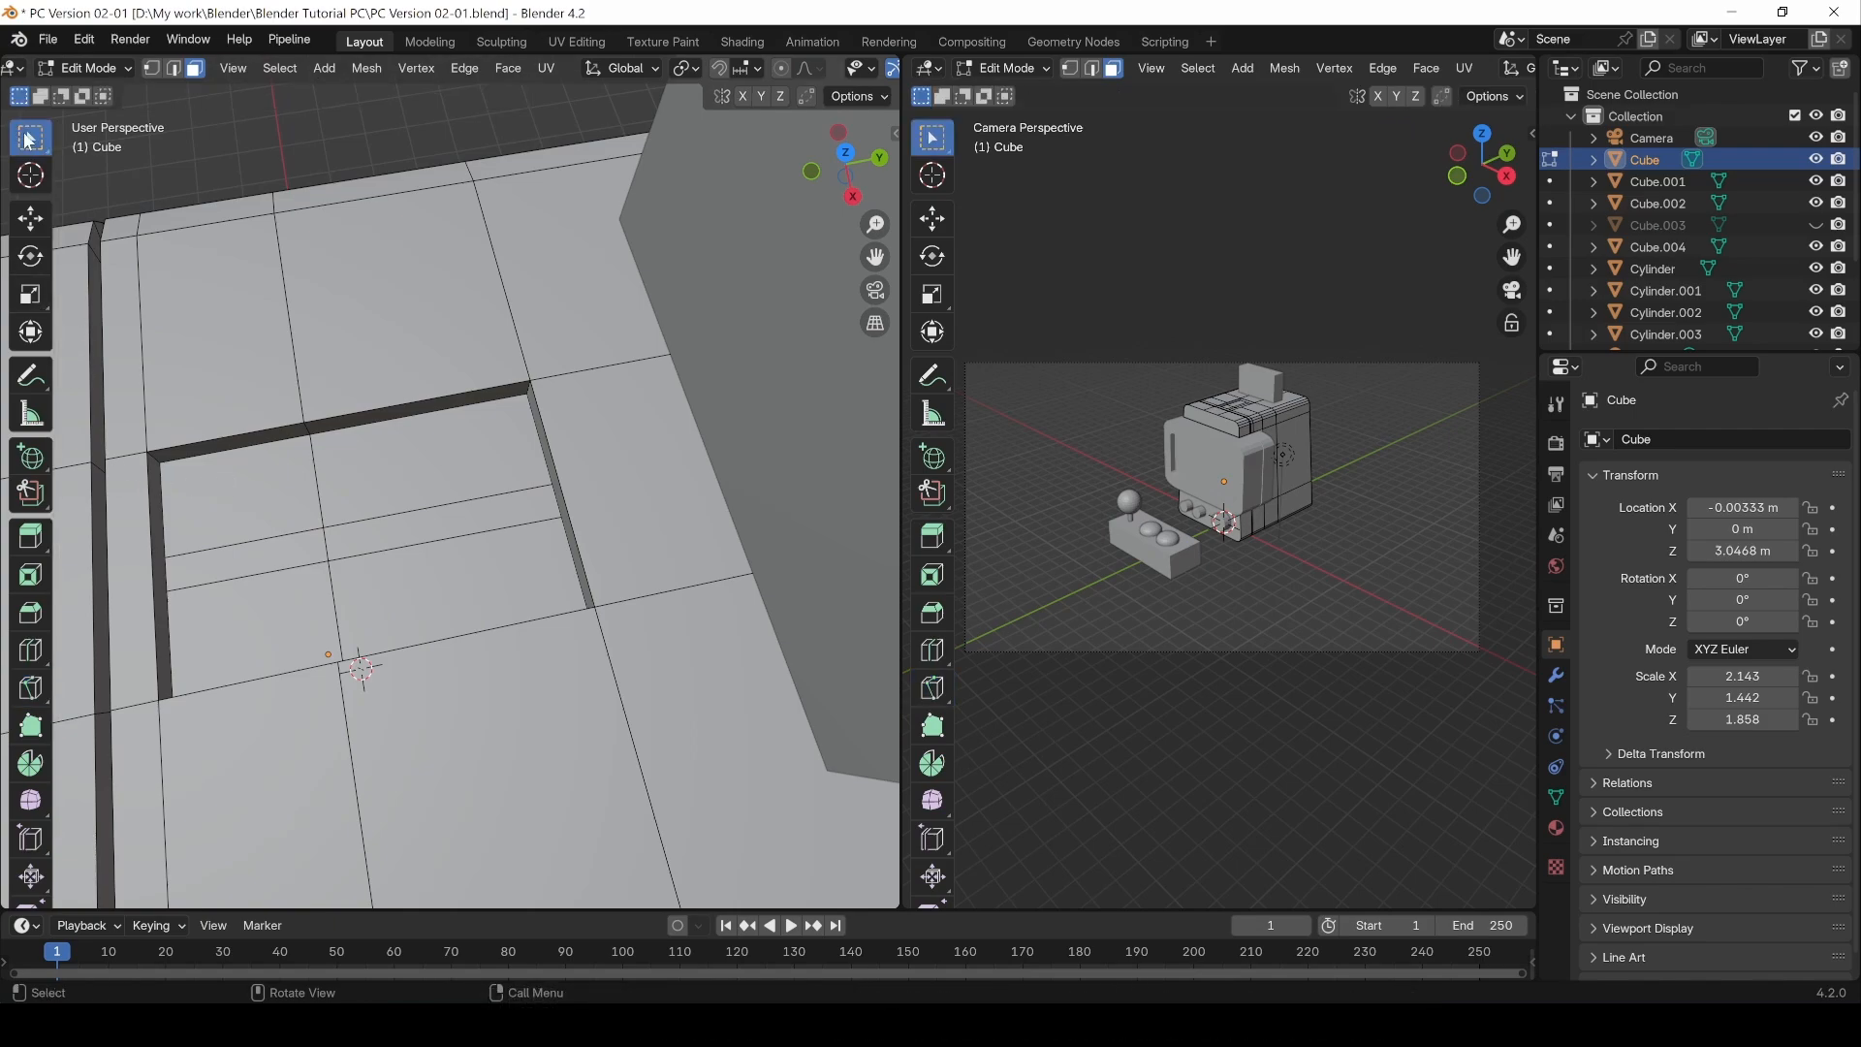
Step: In top view and edge select mode, pick the two vertical edge segments inside the recess and edge-slide them sideways
{"action": "left_click_drag", "start_coordinate": [319, 504], "coordinate": [564, 450], "text": "alt"}
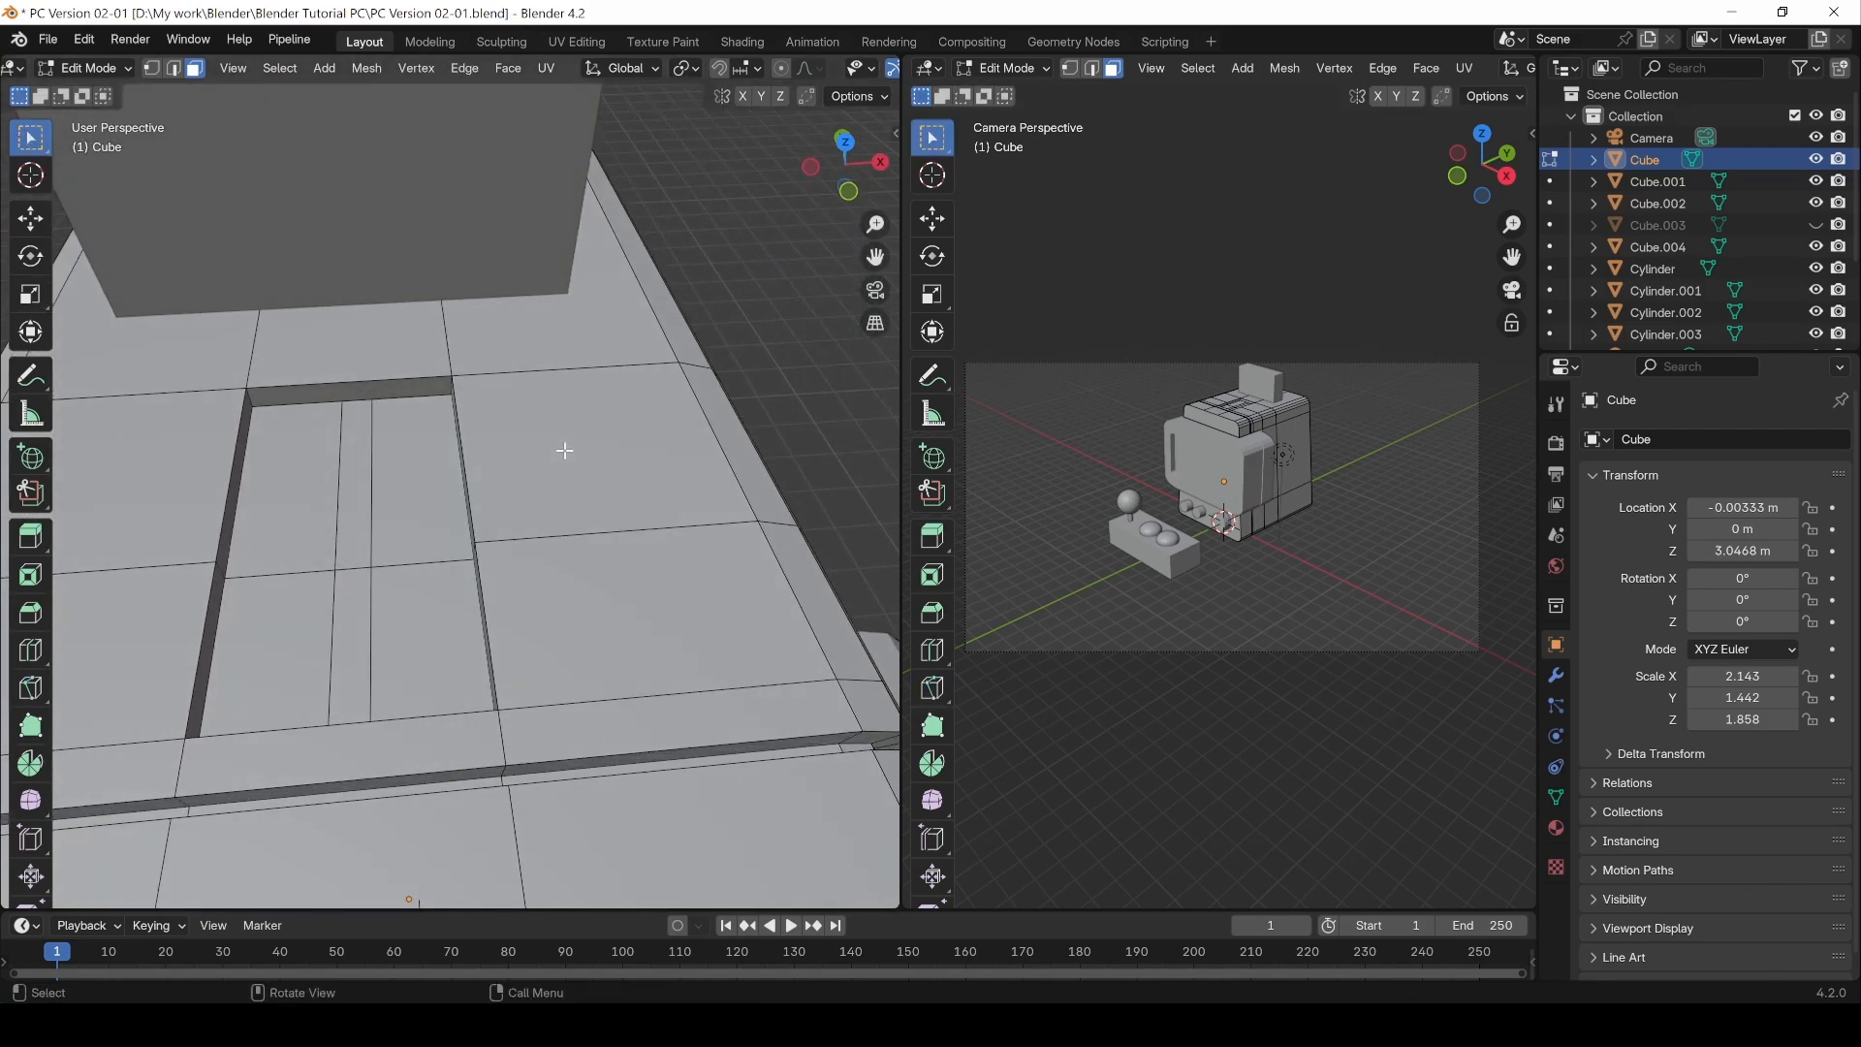
{"action": "key", "text": "KP_7"}
{"action": "scroll", "coordinate": [421, 820], "scroll_direction": "up", "scroll_amount": 4}
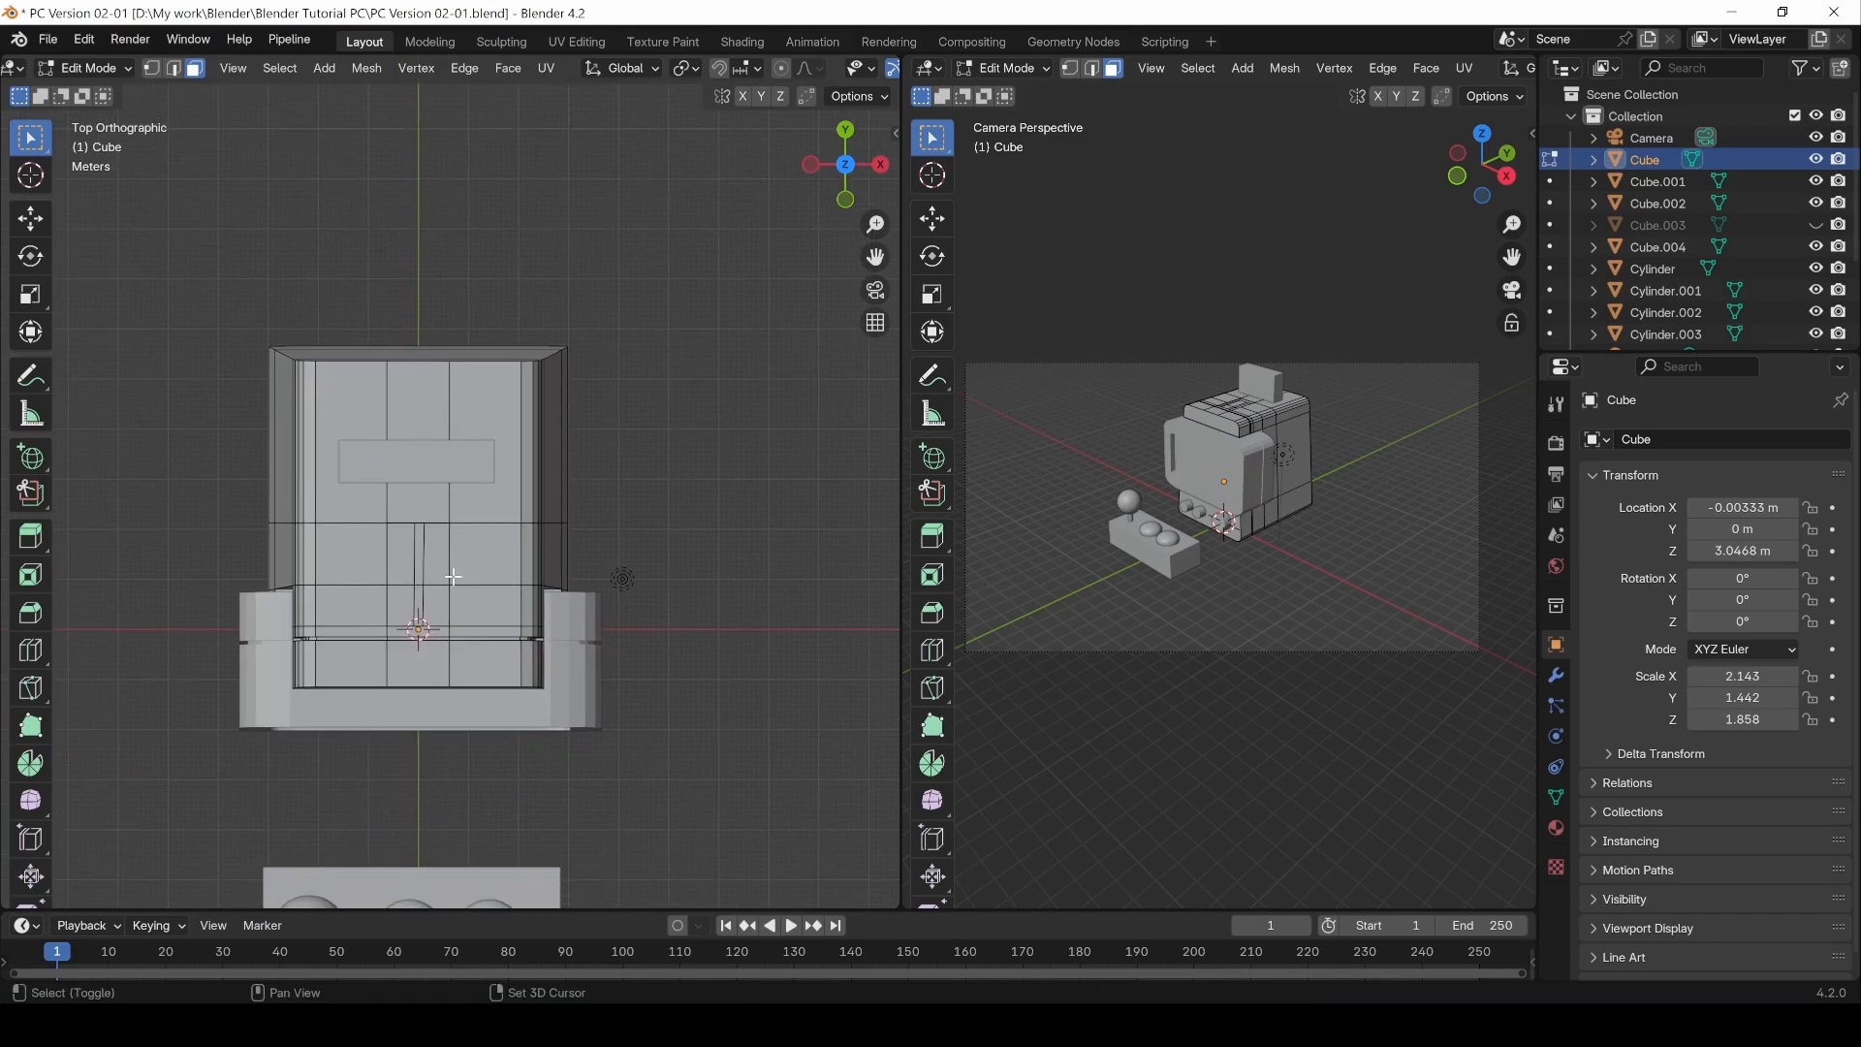
{"action": "scroll", "coordinate": [396, 715], "scroll_direction": "up", "scroll_amount": 3}
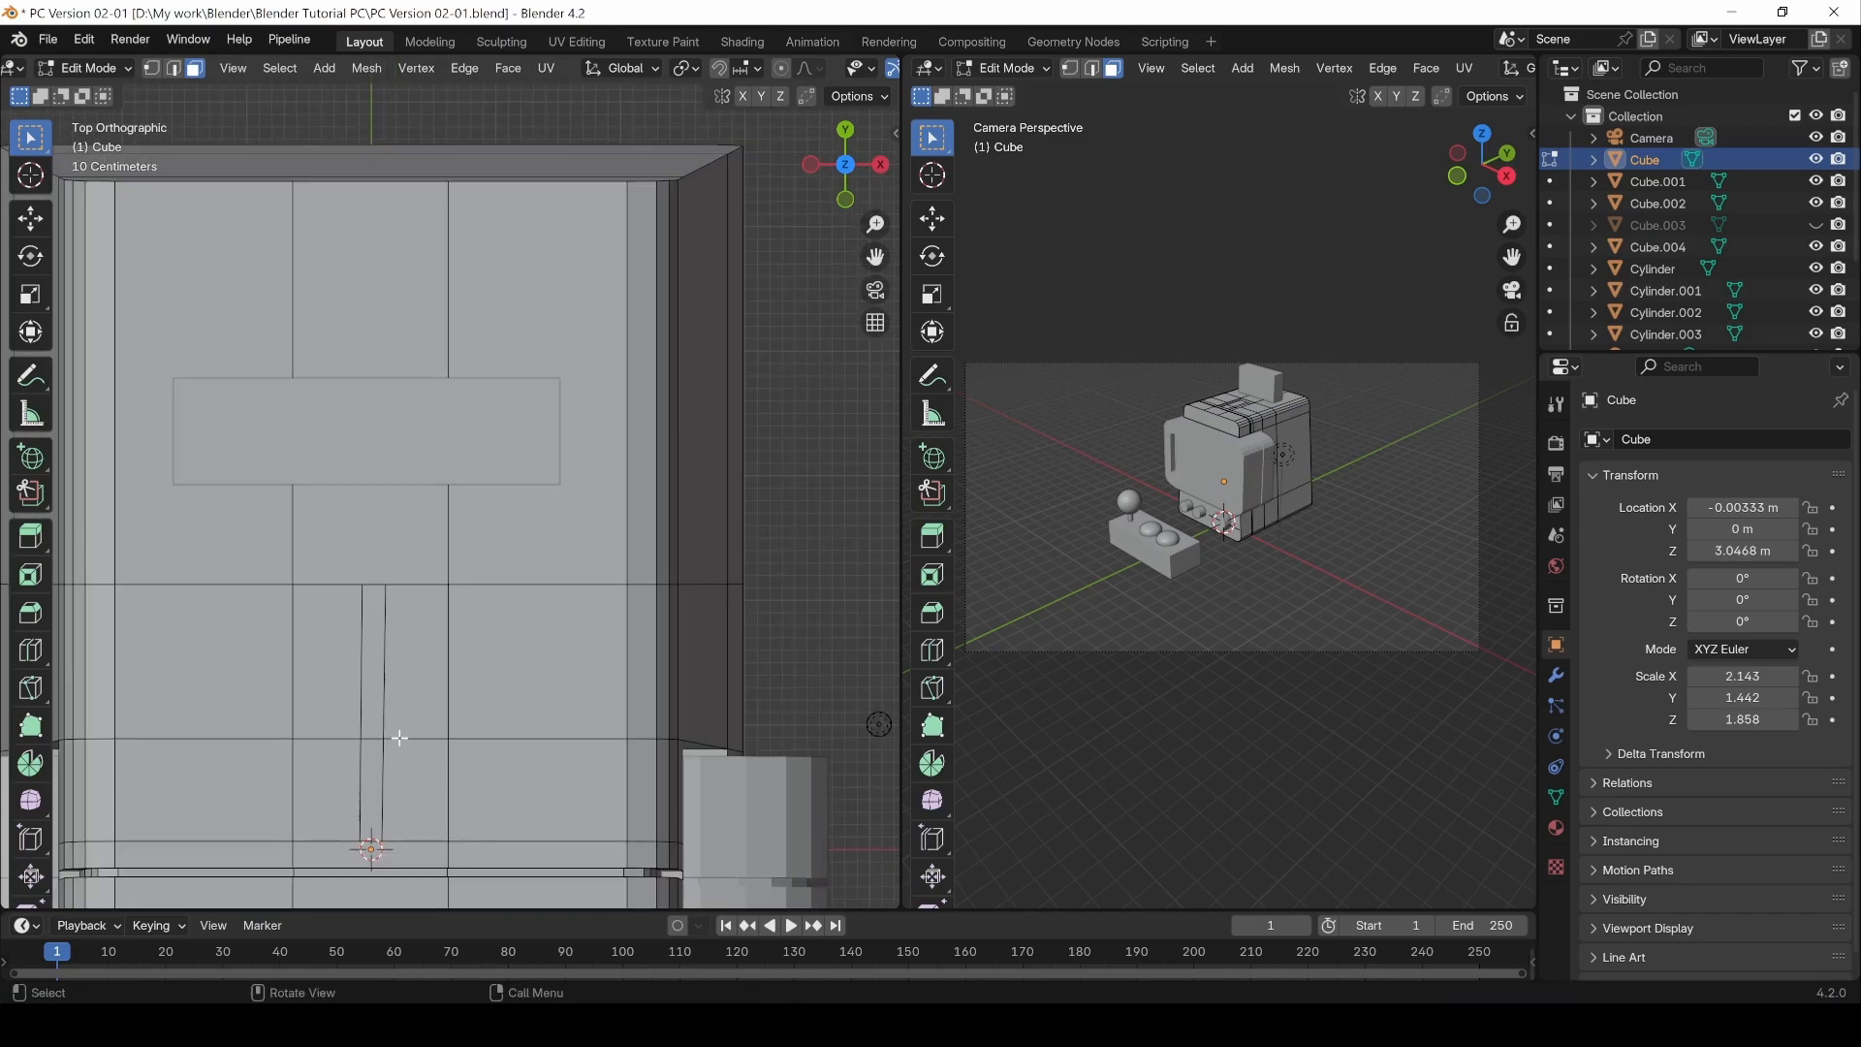
{"action": "middle_click_drag", "start_coordinate": [391, 735], "coordinate": [449, 530], "text": "shift"}
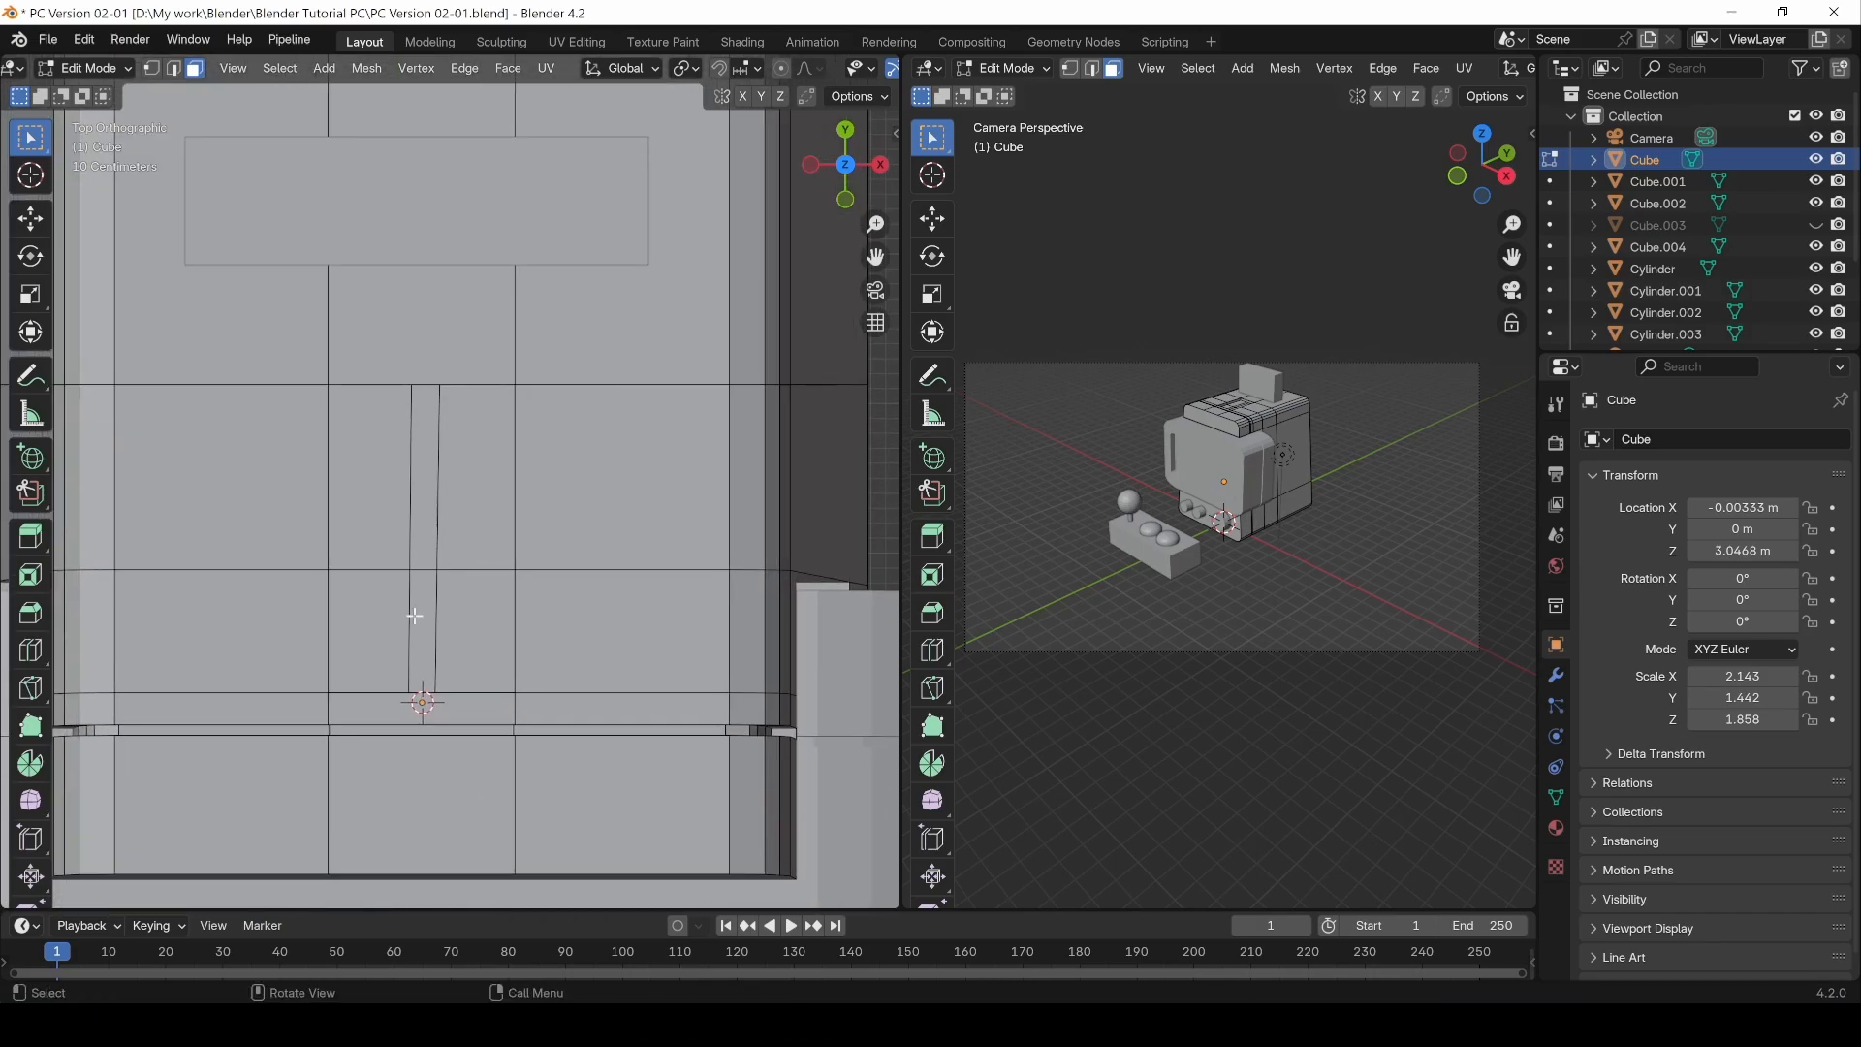
{"action": "left_click", "coordinate": [419, 622]}
{"action": "key", "text": "2"}
{"action": "left_click", "coordinate": [410, 512]}
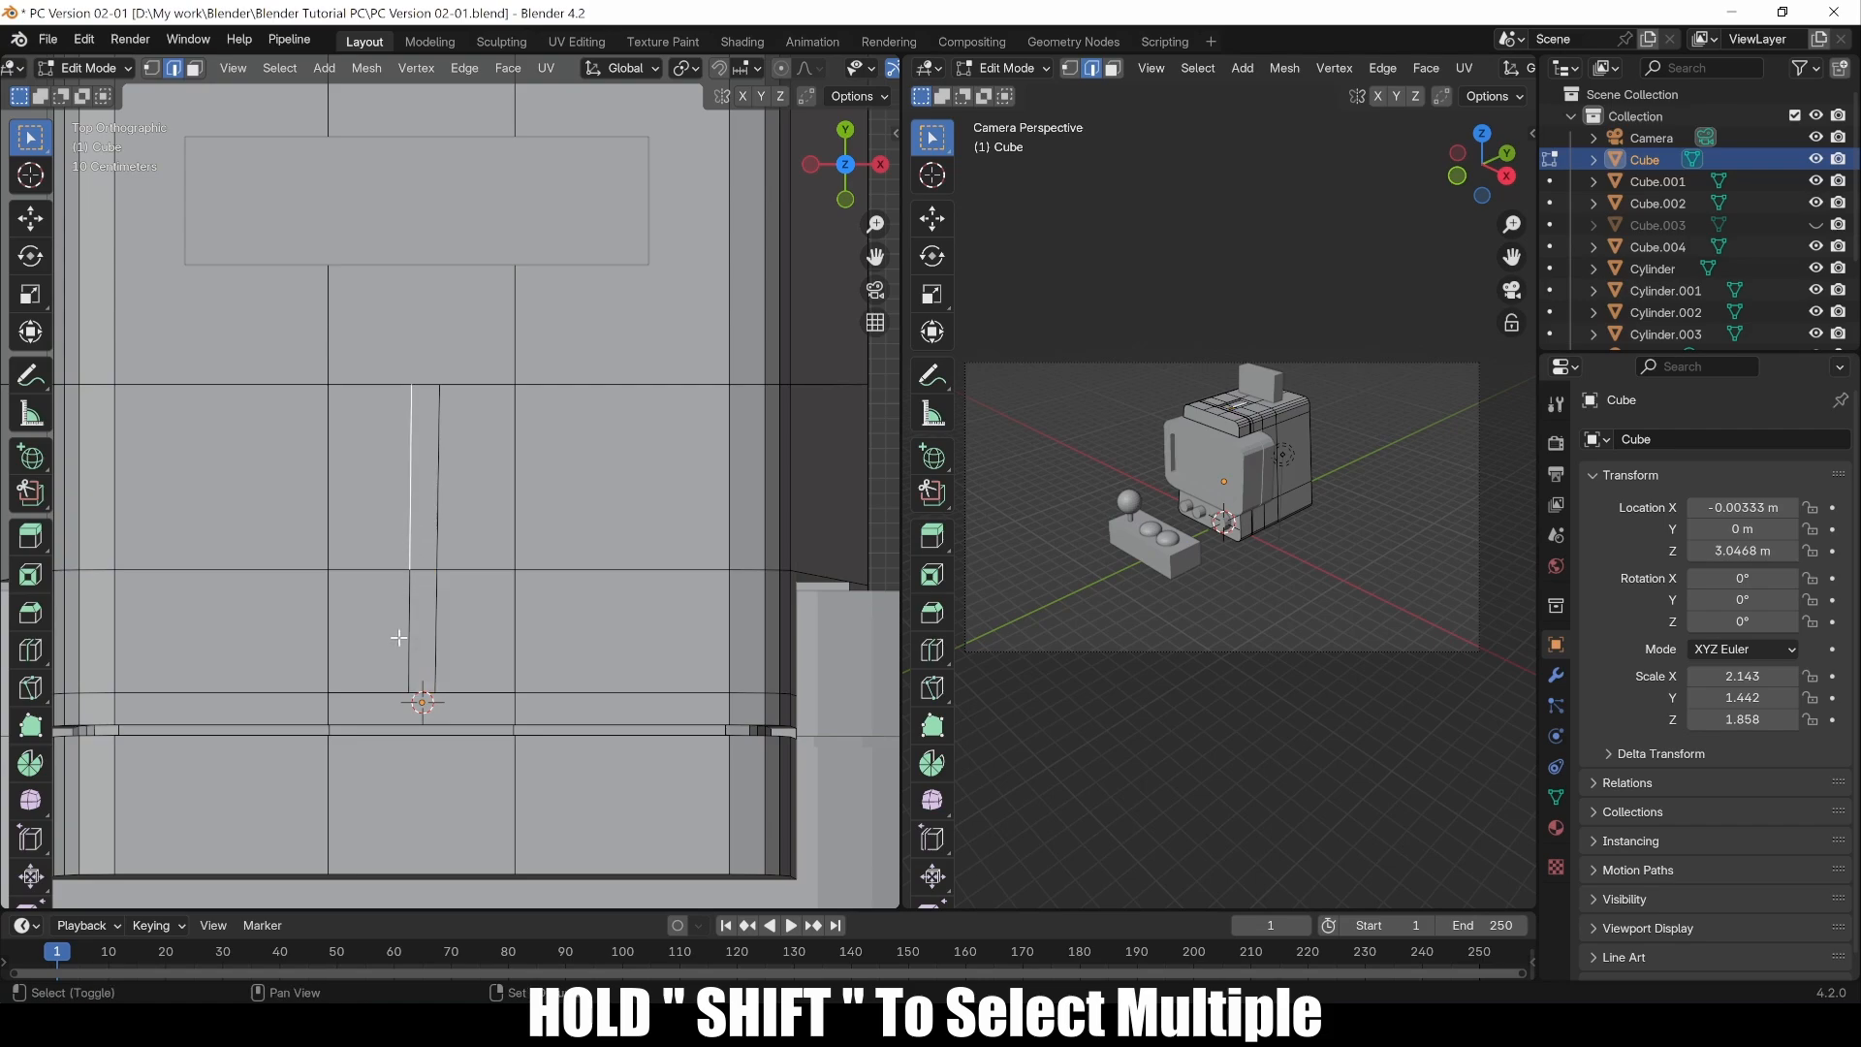
{"action": "left_click", "coordinate": [407, 624], "text": "shift"}
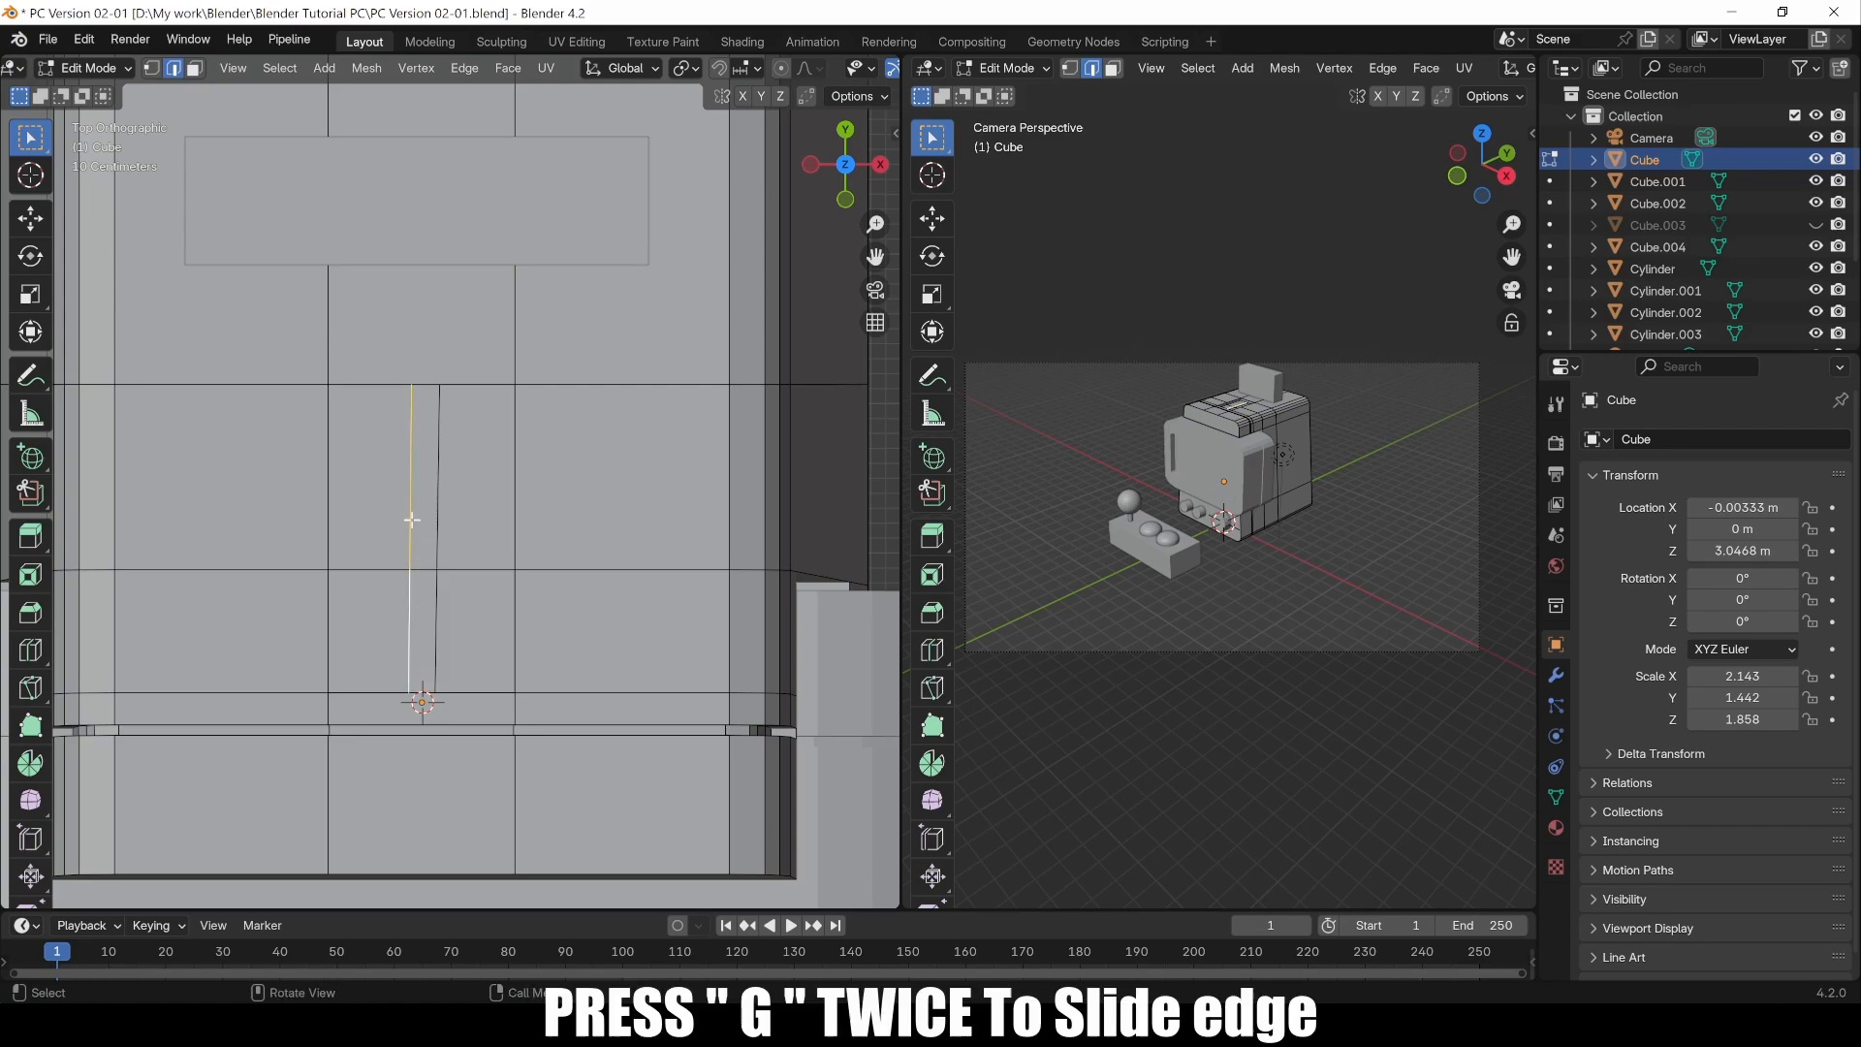
{"action": "key", "text": "g"}
{"action": "key", "text": "g"}
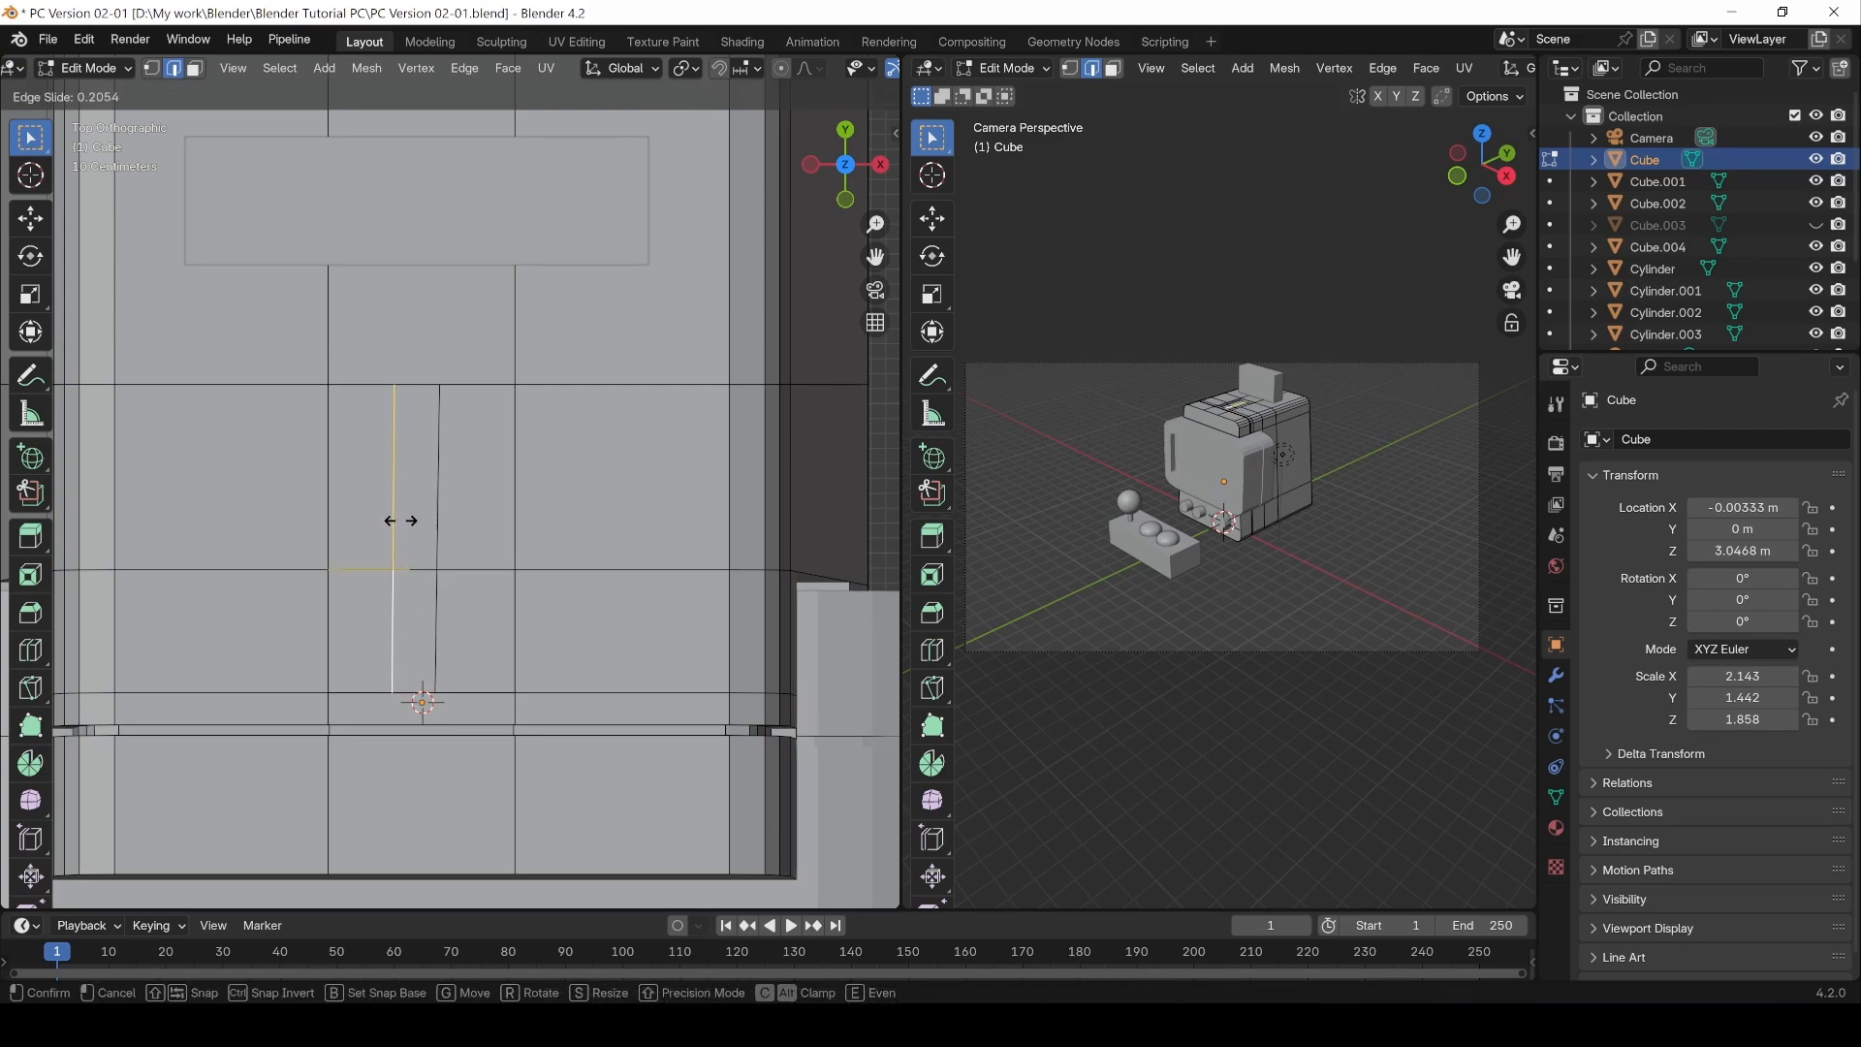
{"action": "left_click", "coordinate": [404, 524]}
Step: In face select mode, select the two thin strip faces in the recess and extrude them down about 0.098 m
{"action": "middle_click_drag", "start_coordinate": [373, 409], "coordinate": [426, 388]}
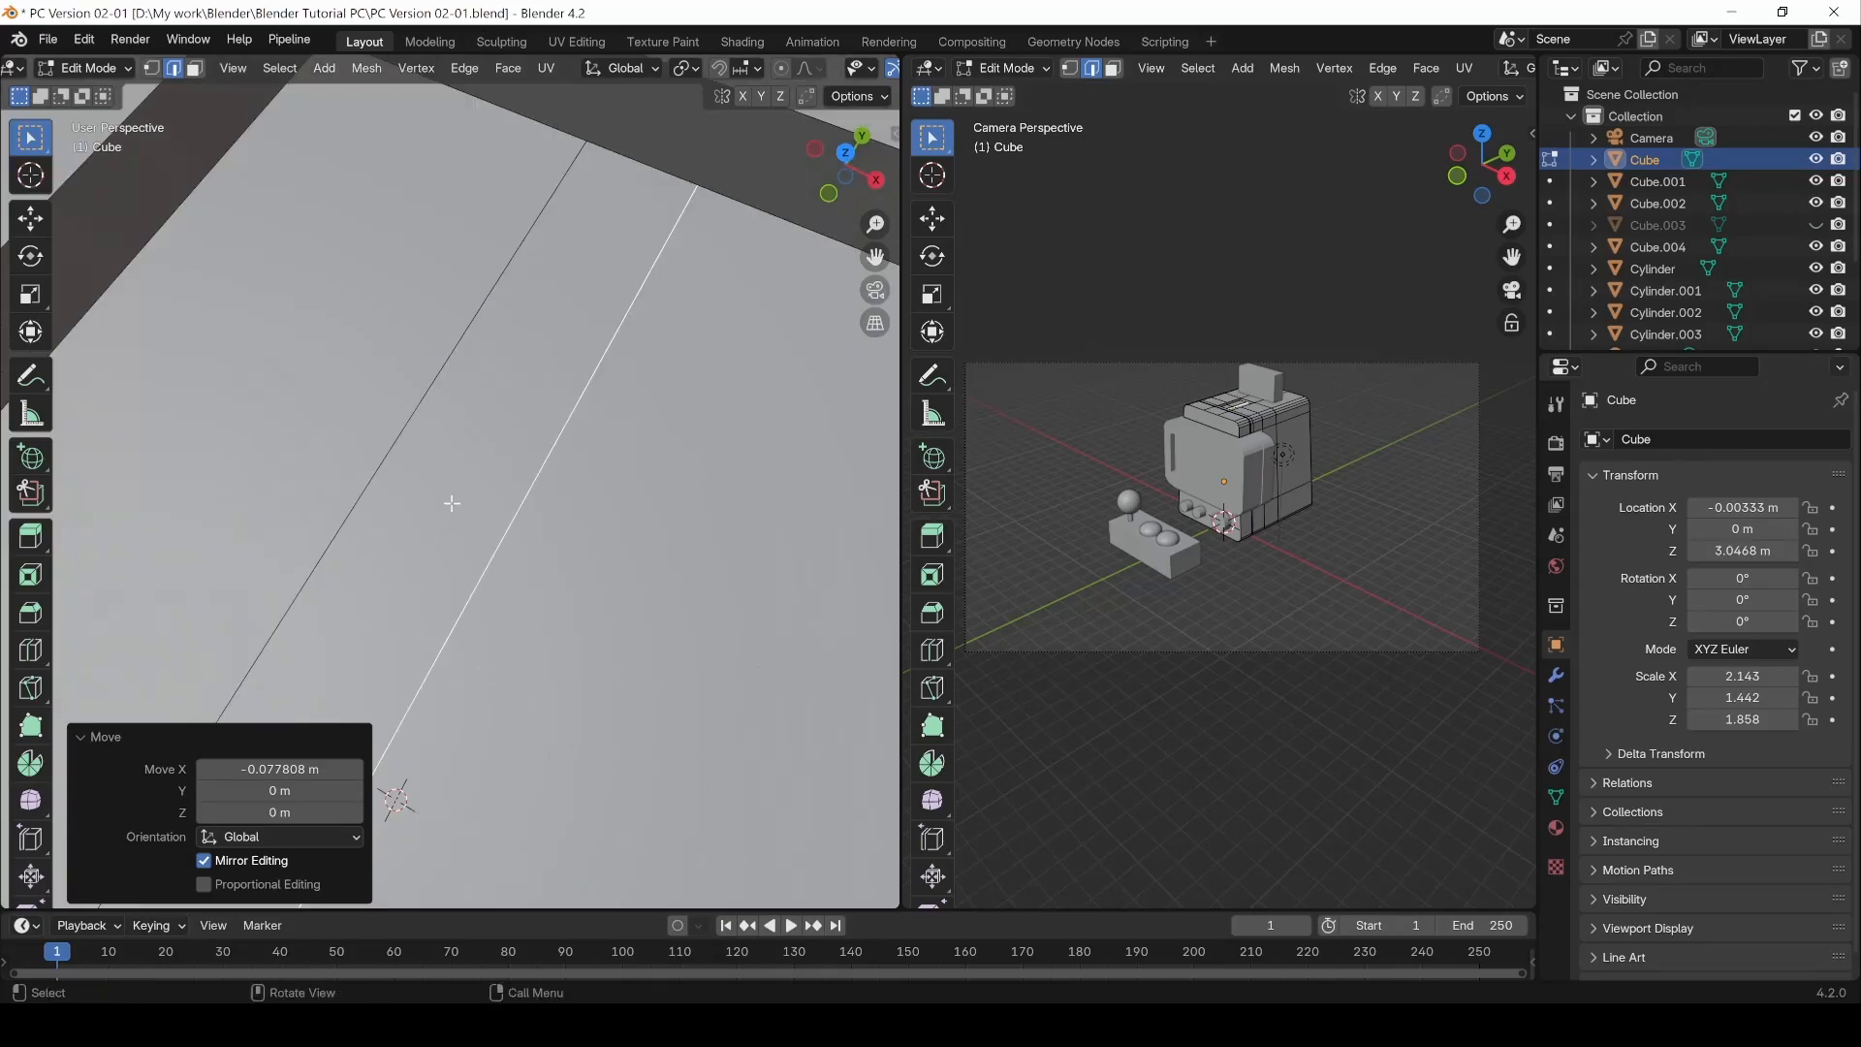
{"action": "scroll", "coordinate": [451, 503], "scroll_direction": "down", "scroll_amount": 5}
{"action": "key", "text": "3"}
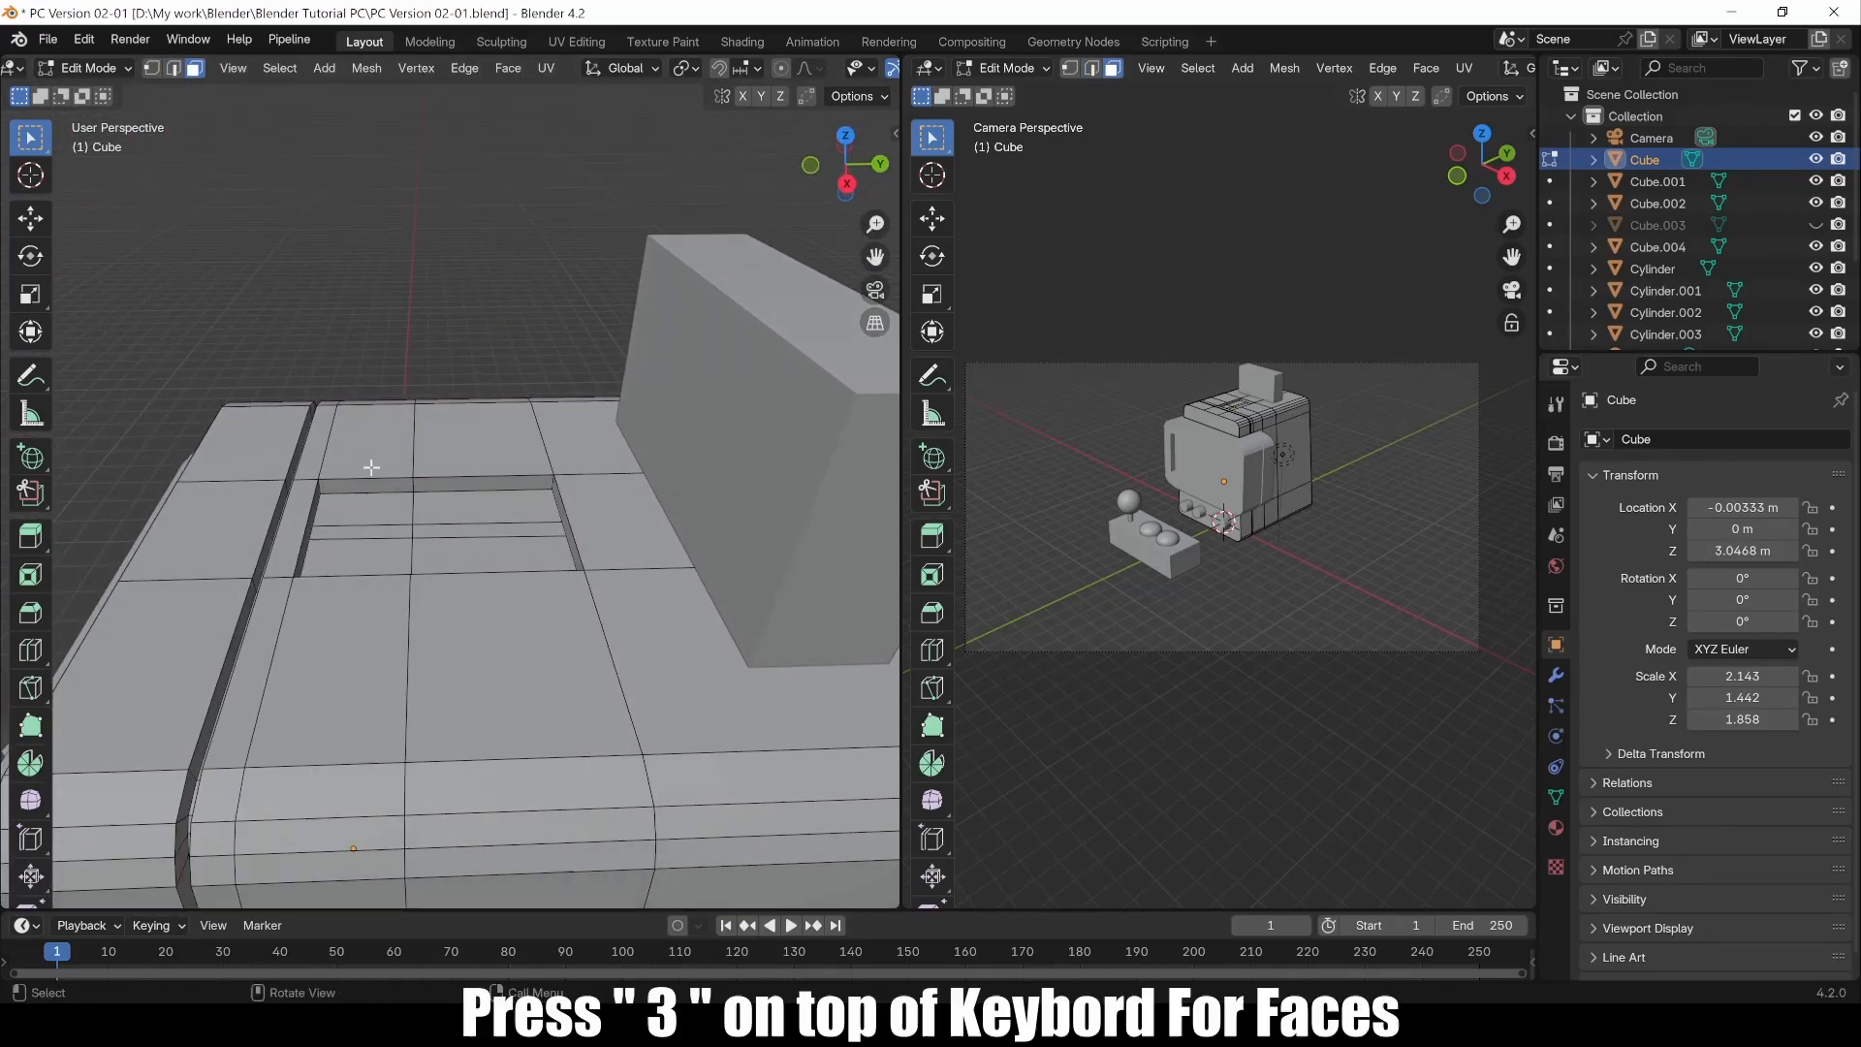
{"action": "left_click", "coordinate": [364, 531]}
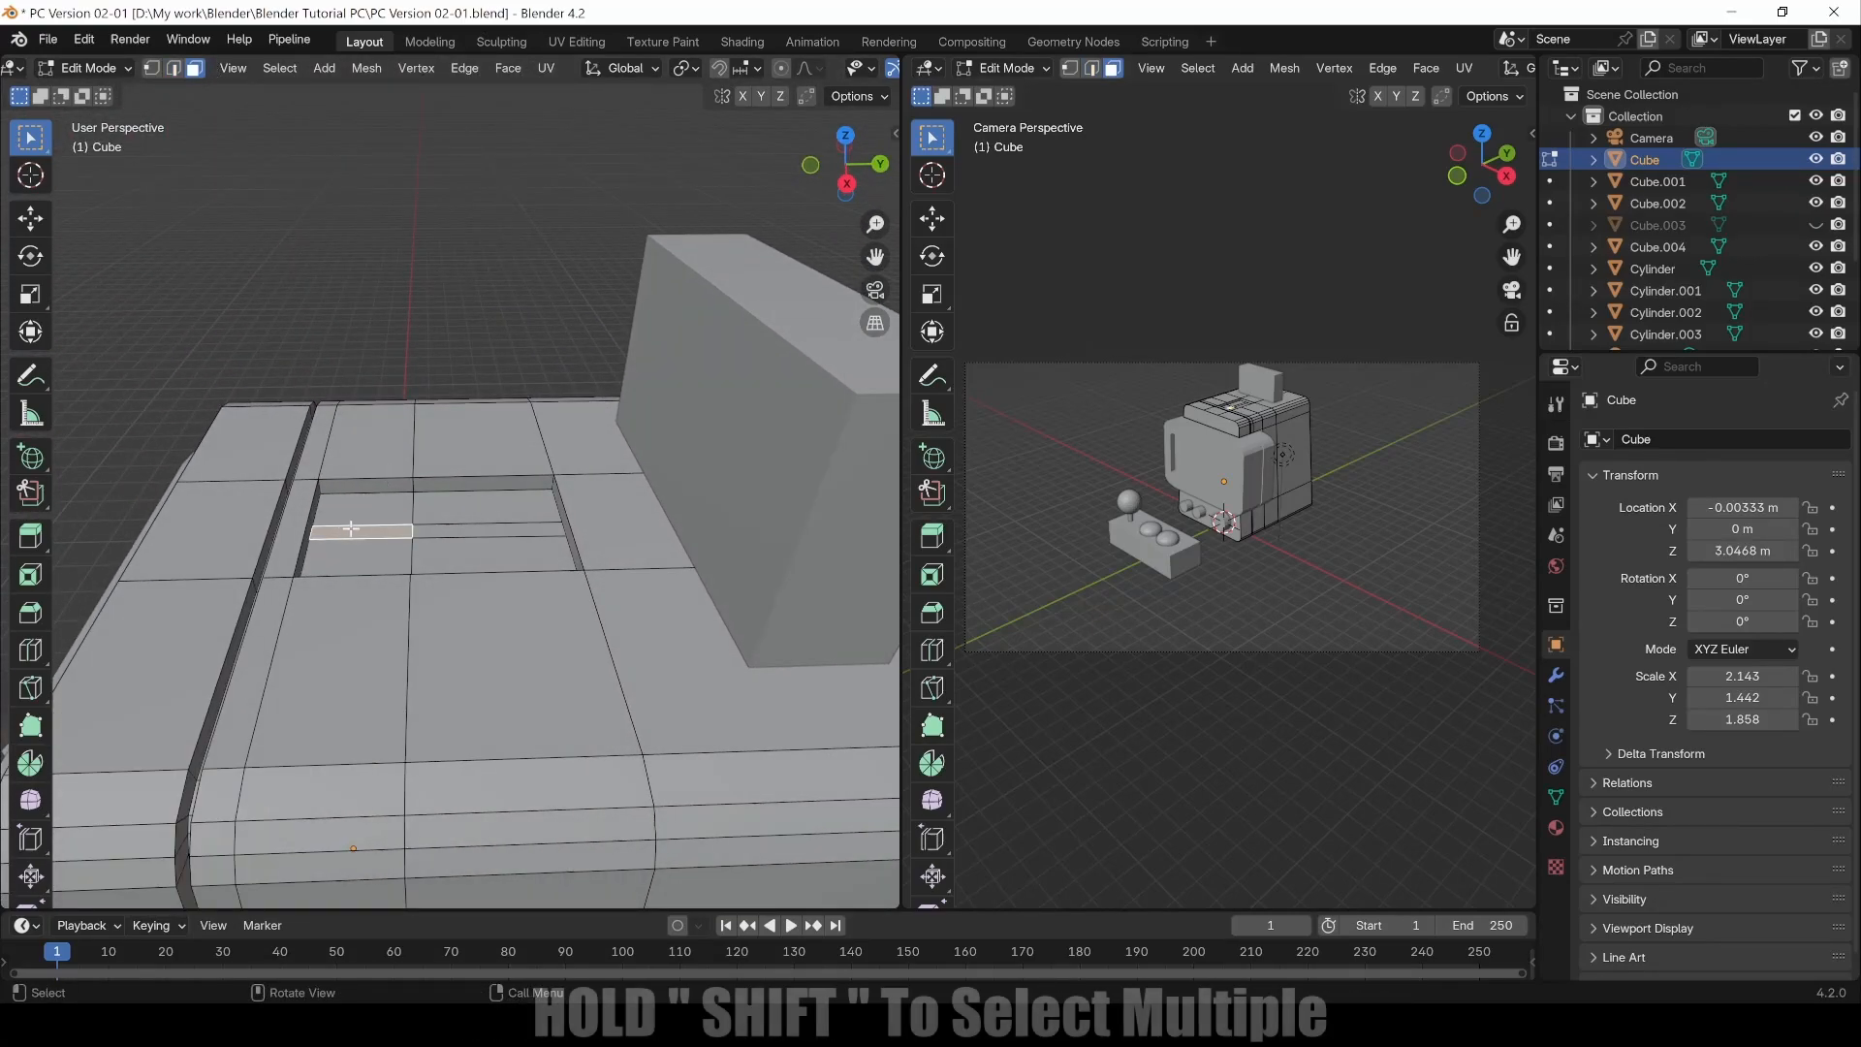
{"action": "left_click", "coordinate": [492, 529], "text": "shift"}
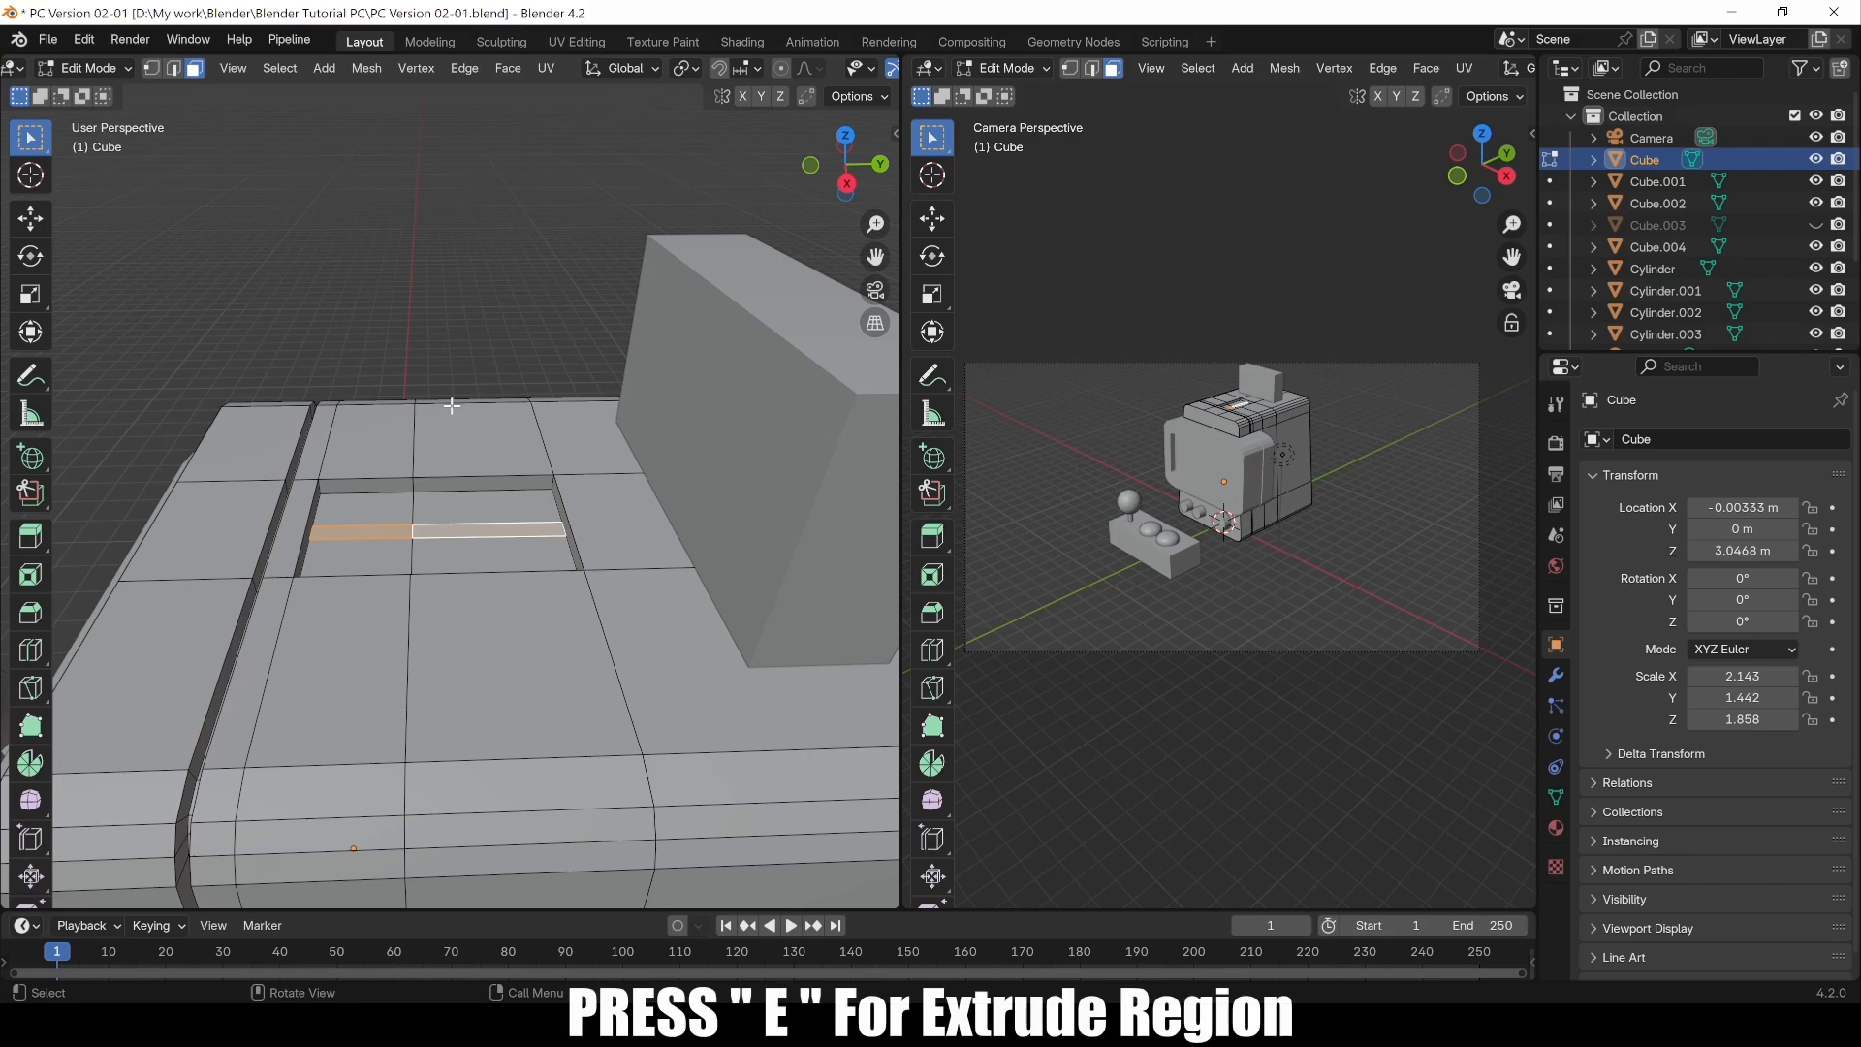
{"action": "key", "text": "e"}
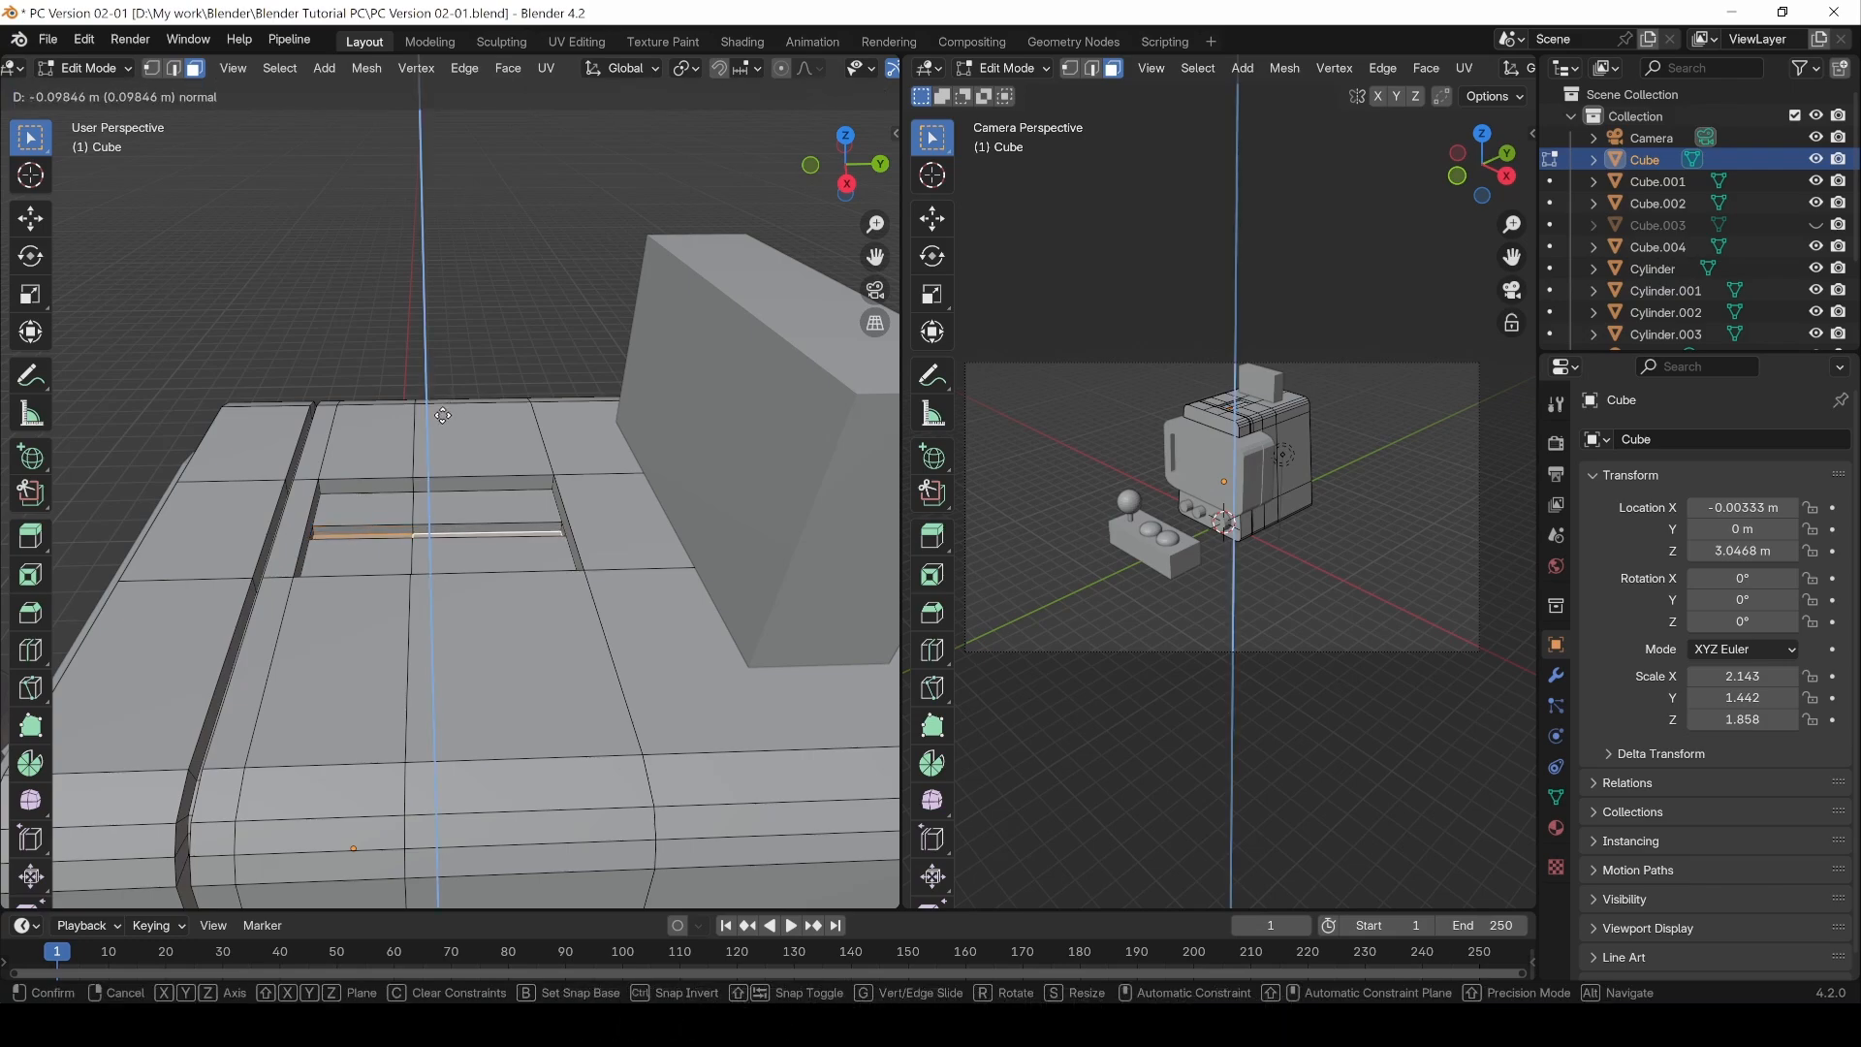
{"action": "left_click", "coordinate": [442, 416]}
Step: In vertex mode, select a slot corner vertex and a recess corner vertex and join them with Connect Vertex Path
{"action": "middle_click_drag", "start_coordinate": [442, 416], "coordinate": [527, 556]}
{"action": "key", "text": "1"}
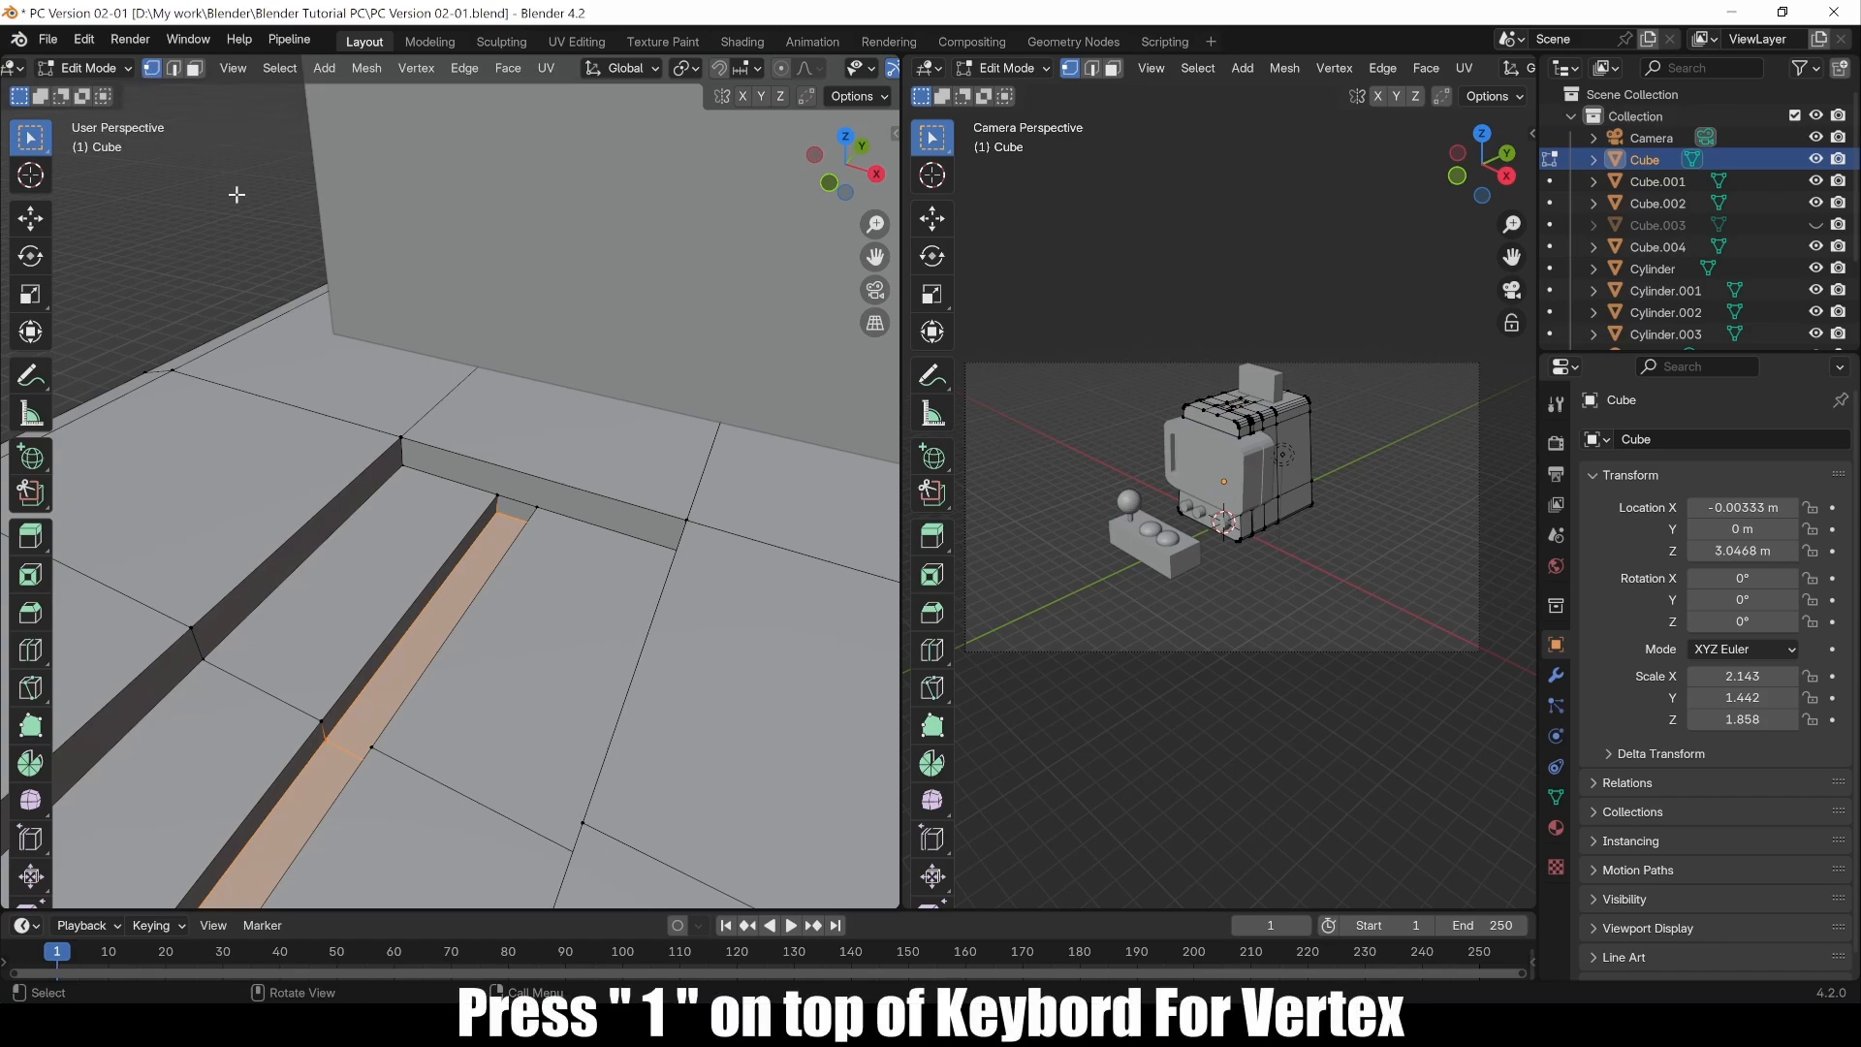
{"action": "left_click", "coordinate": [492, 492]}
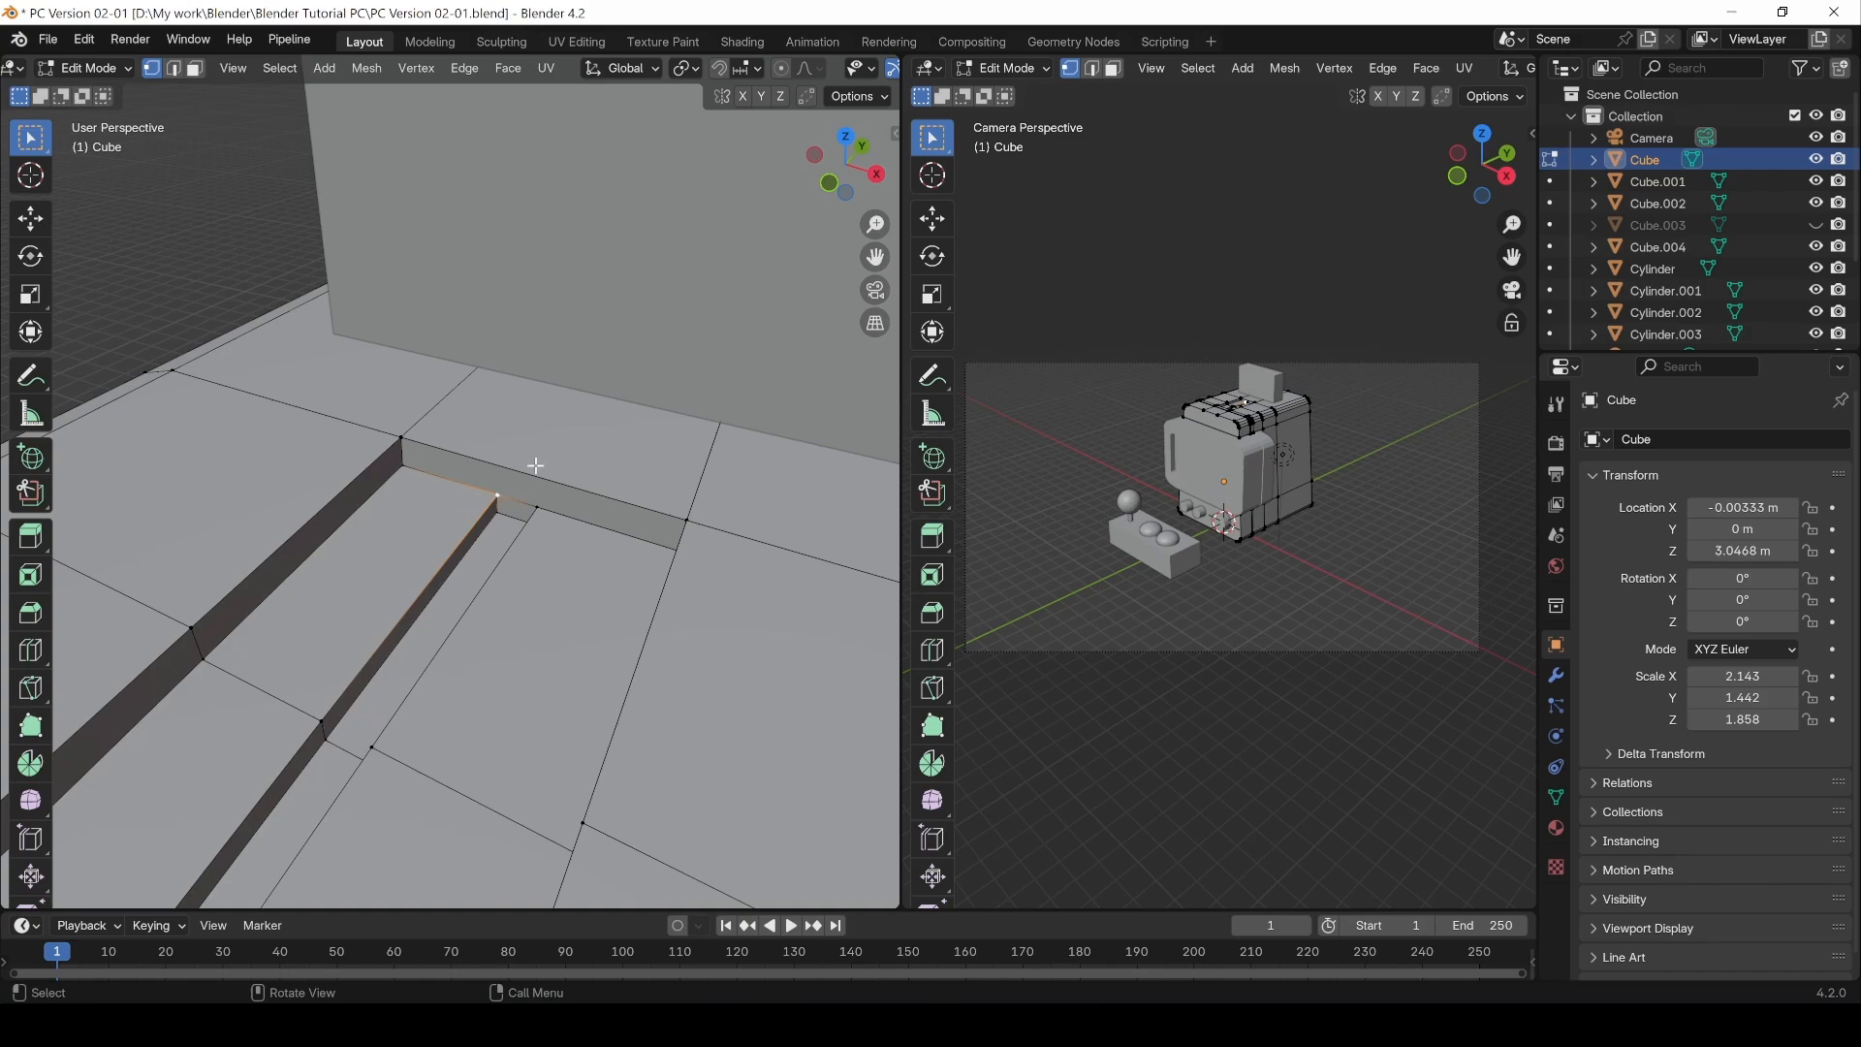
{"action": "left_click", "coordinate": [545, 514], "text": "alt"}
{"action": "mouse_move", "coordinate": [566, 536]}
{"action": "middle_mouse_down"}
{"action": "mouse_move", "coordinate": [644, 527]}
{"action": "mouse_move", "coordinate": [547, 506]}
{"action": "middle_mouse_up"}
{"action": "left_click", "coordinate": [683, 478], "text": "alt+shift"}
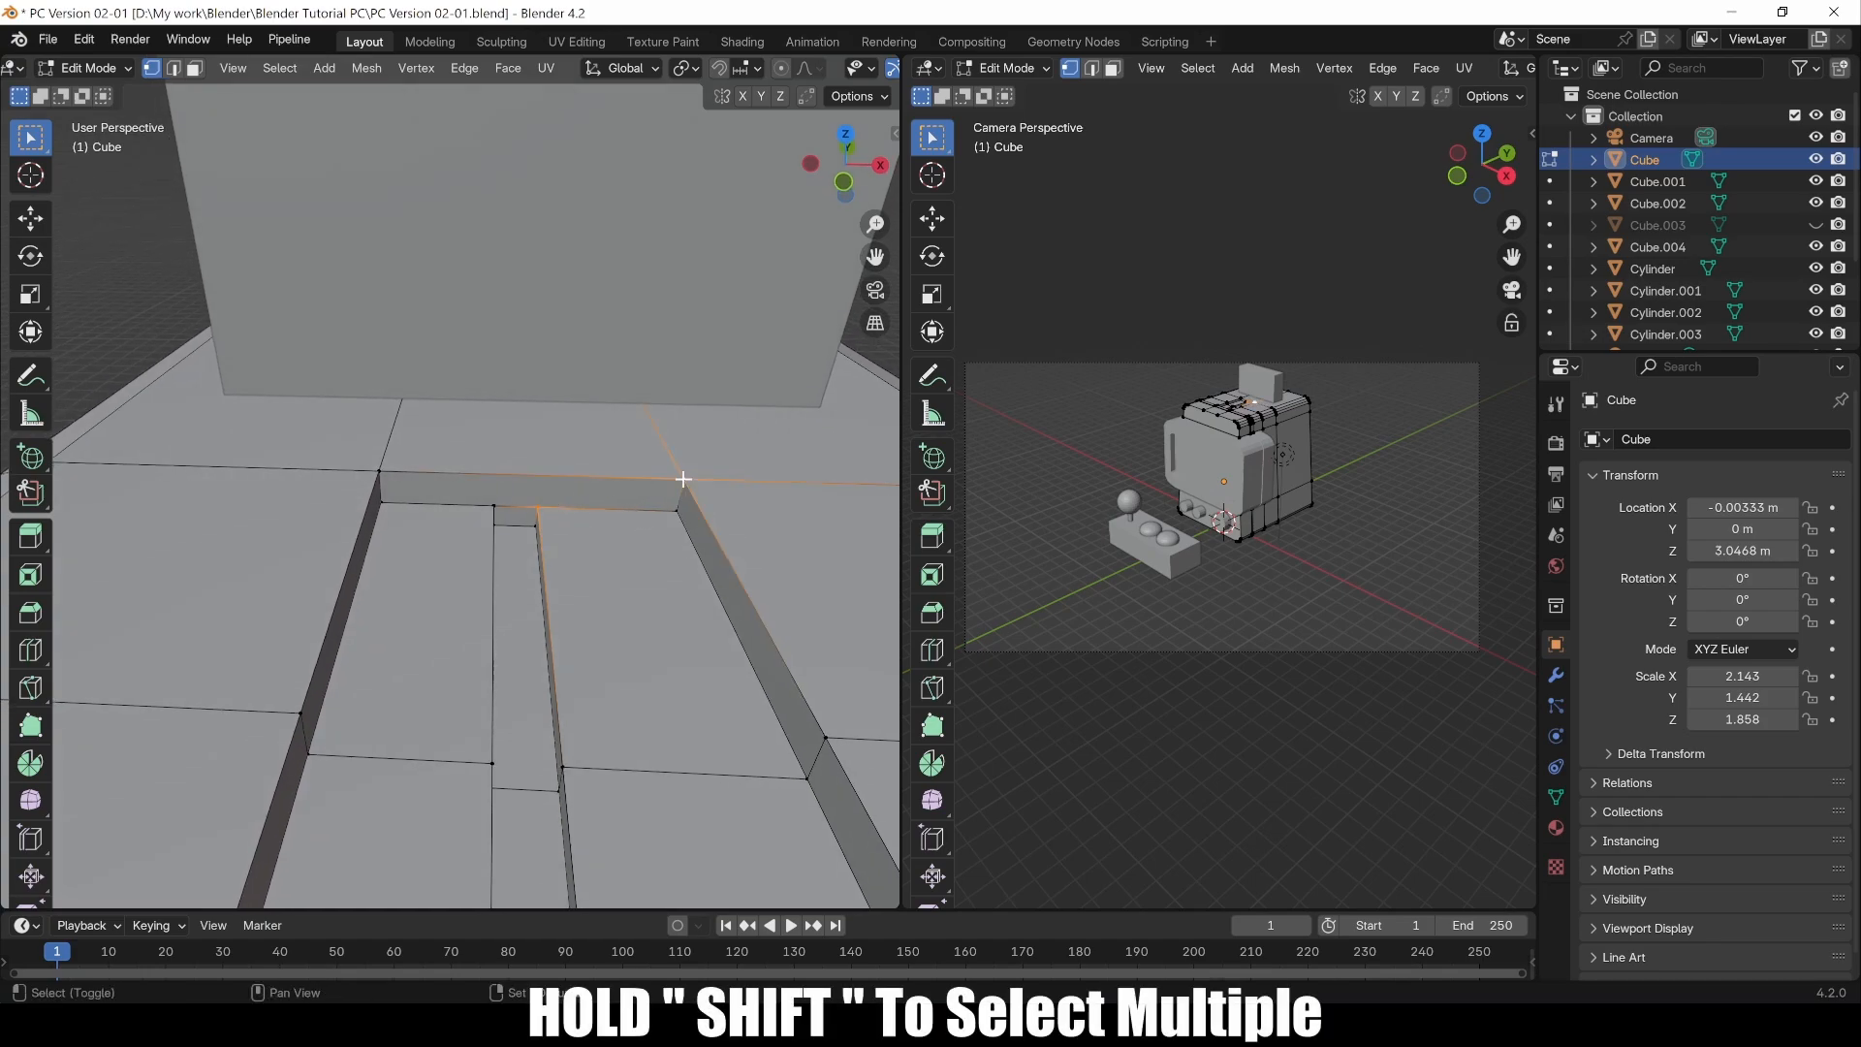
{"action": "right_click", "coordinate": [595, 490]}
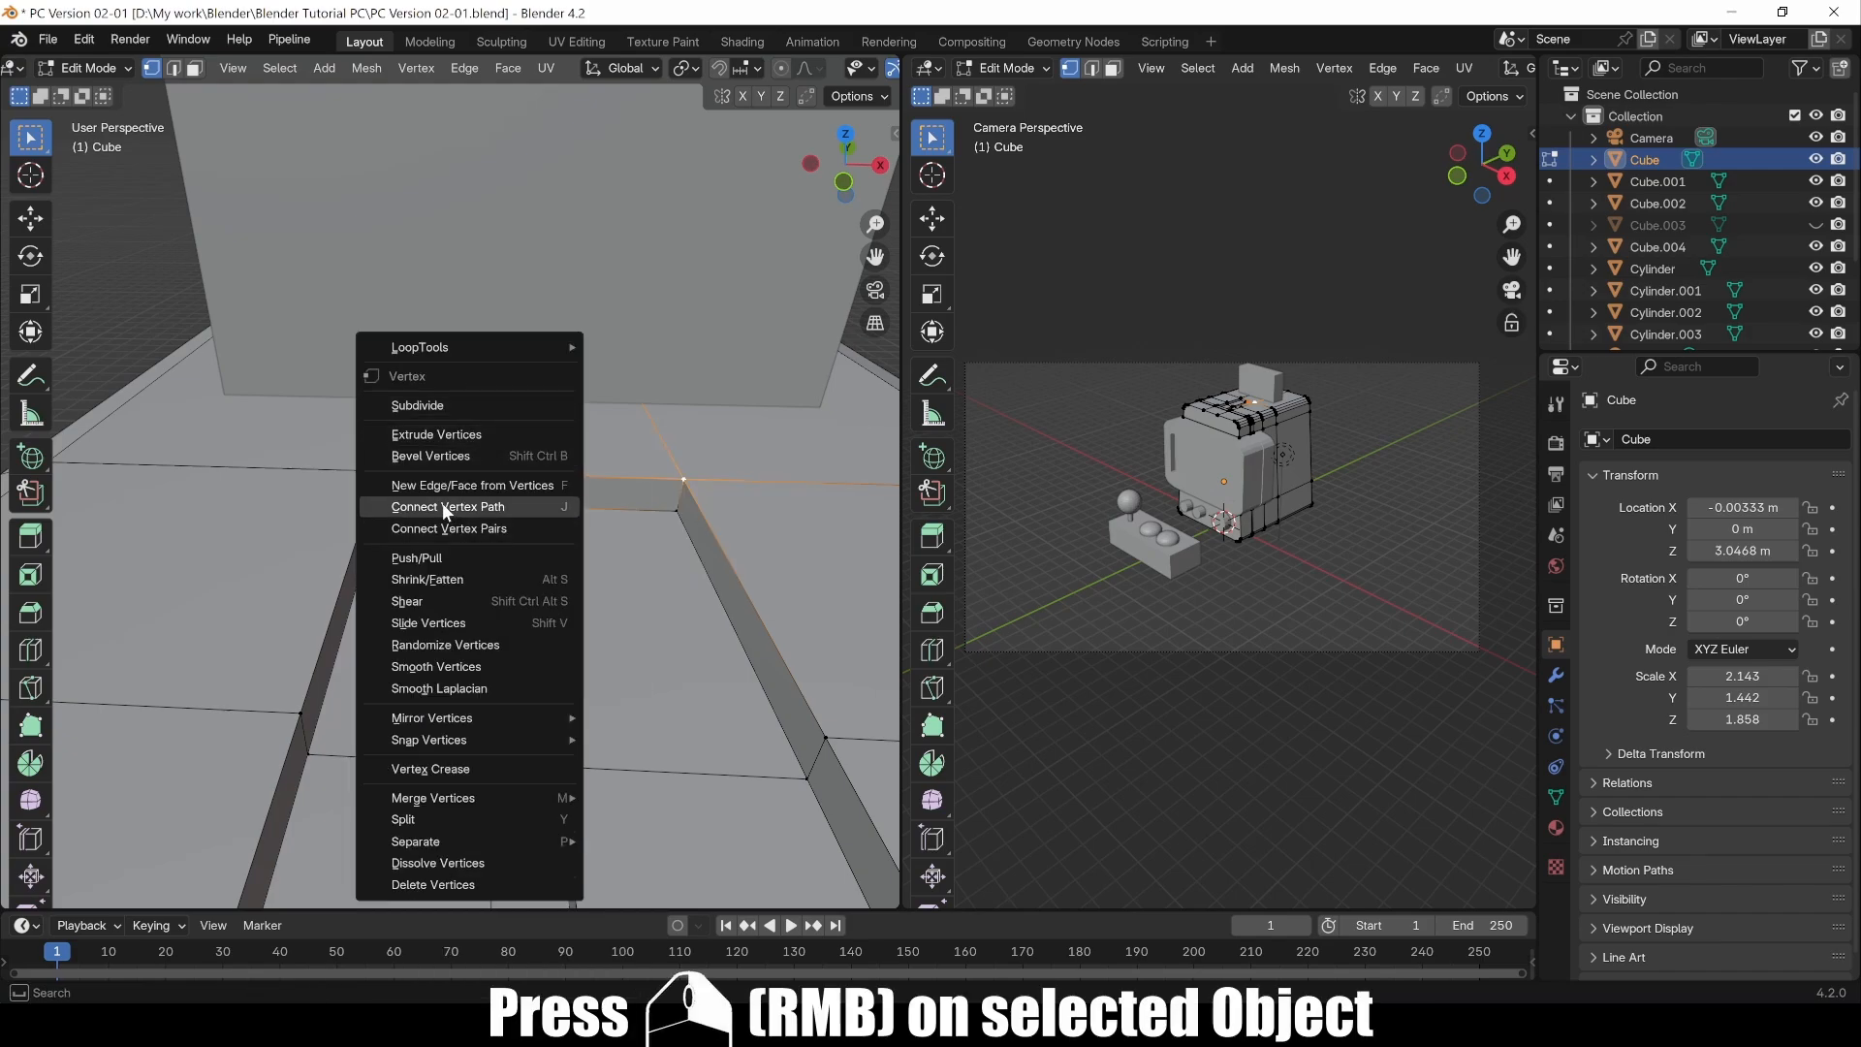
{"action": "left_click", "coordinate": [512, 504]}
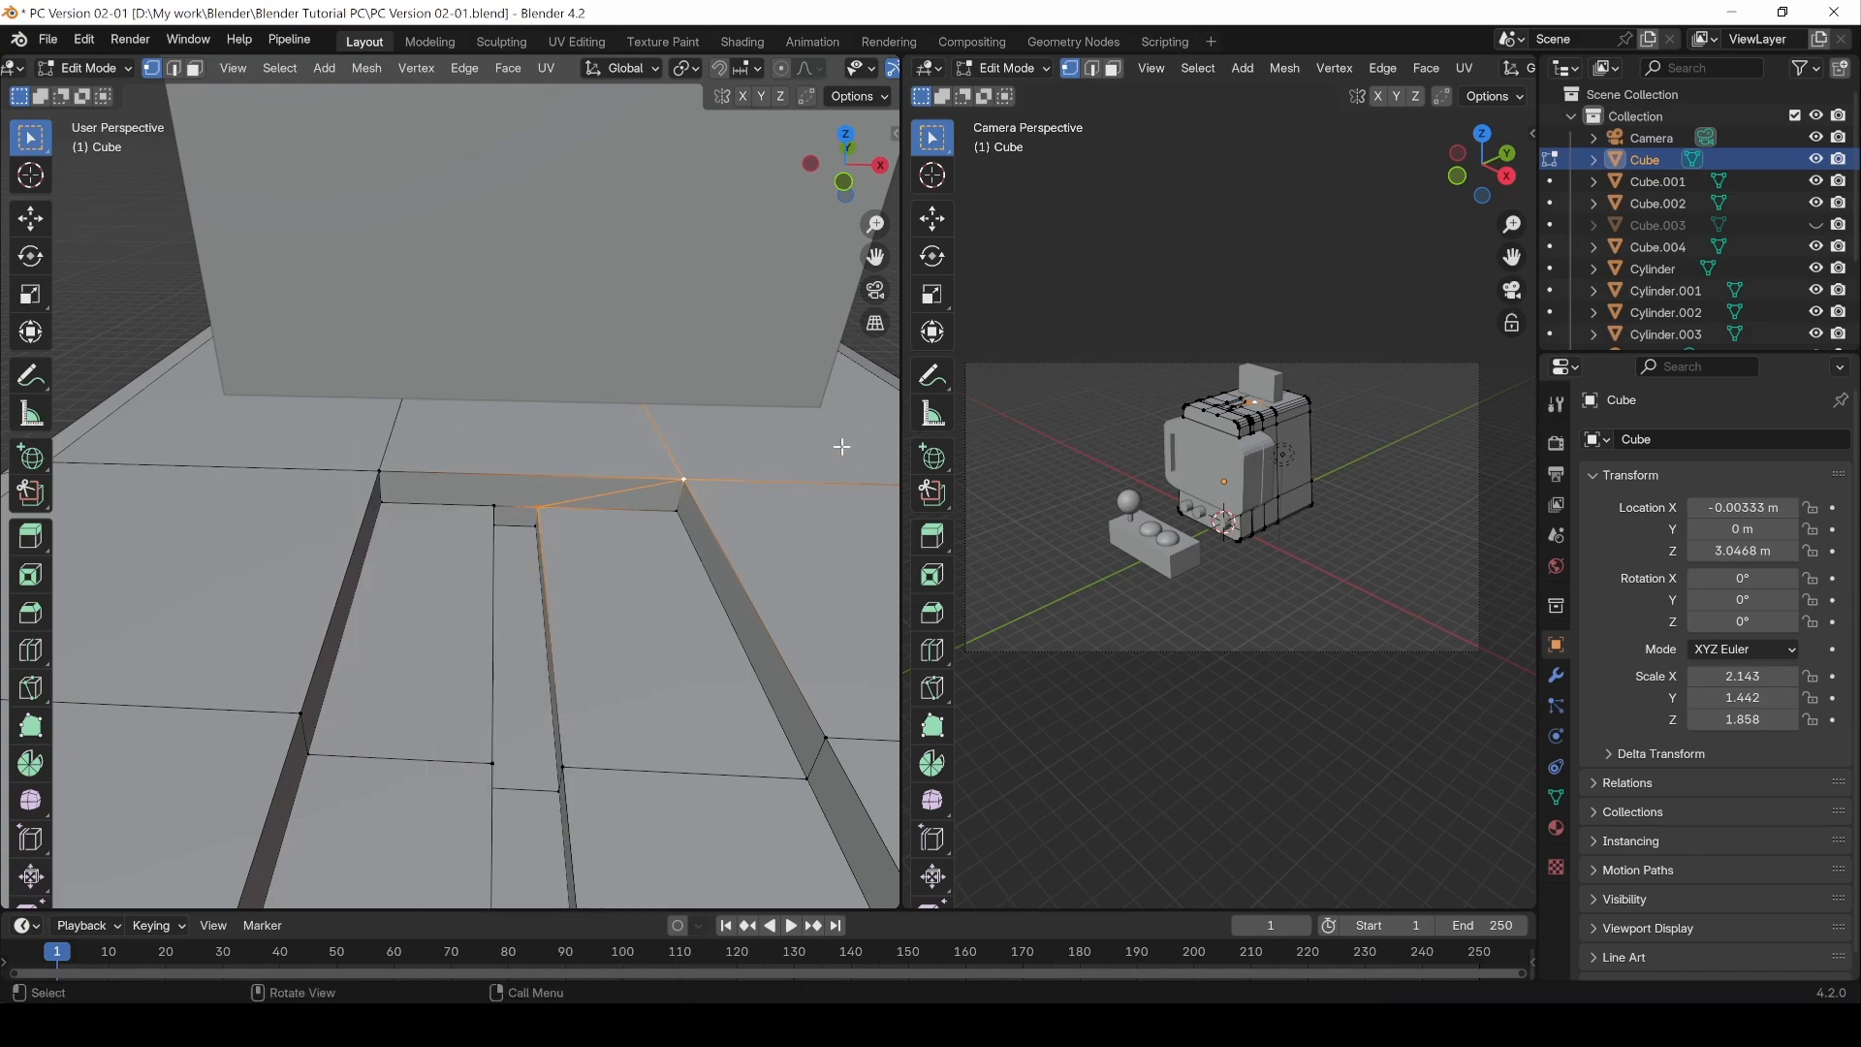
Step: Select the slot's other corner and the neighbouring recess corners, then join them with Connect Vertex Path
{"action": "left_click", "coordinate": [491, 506]}
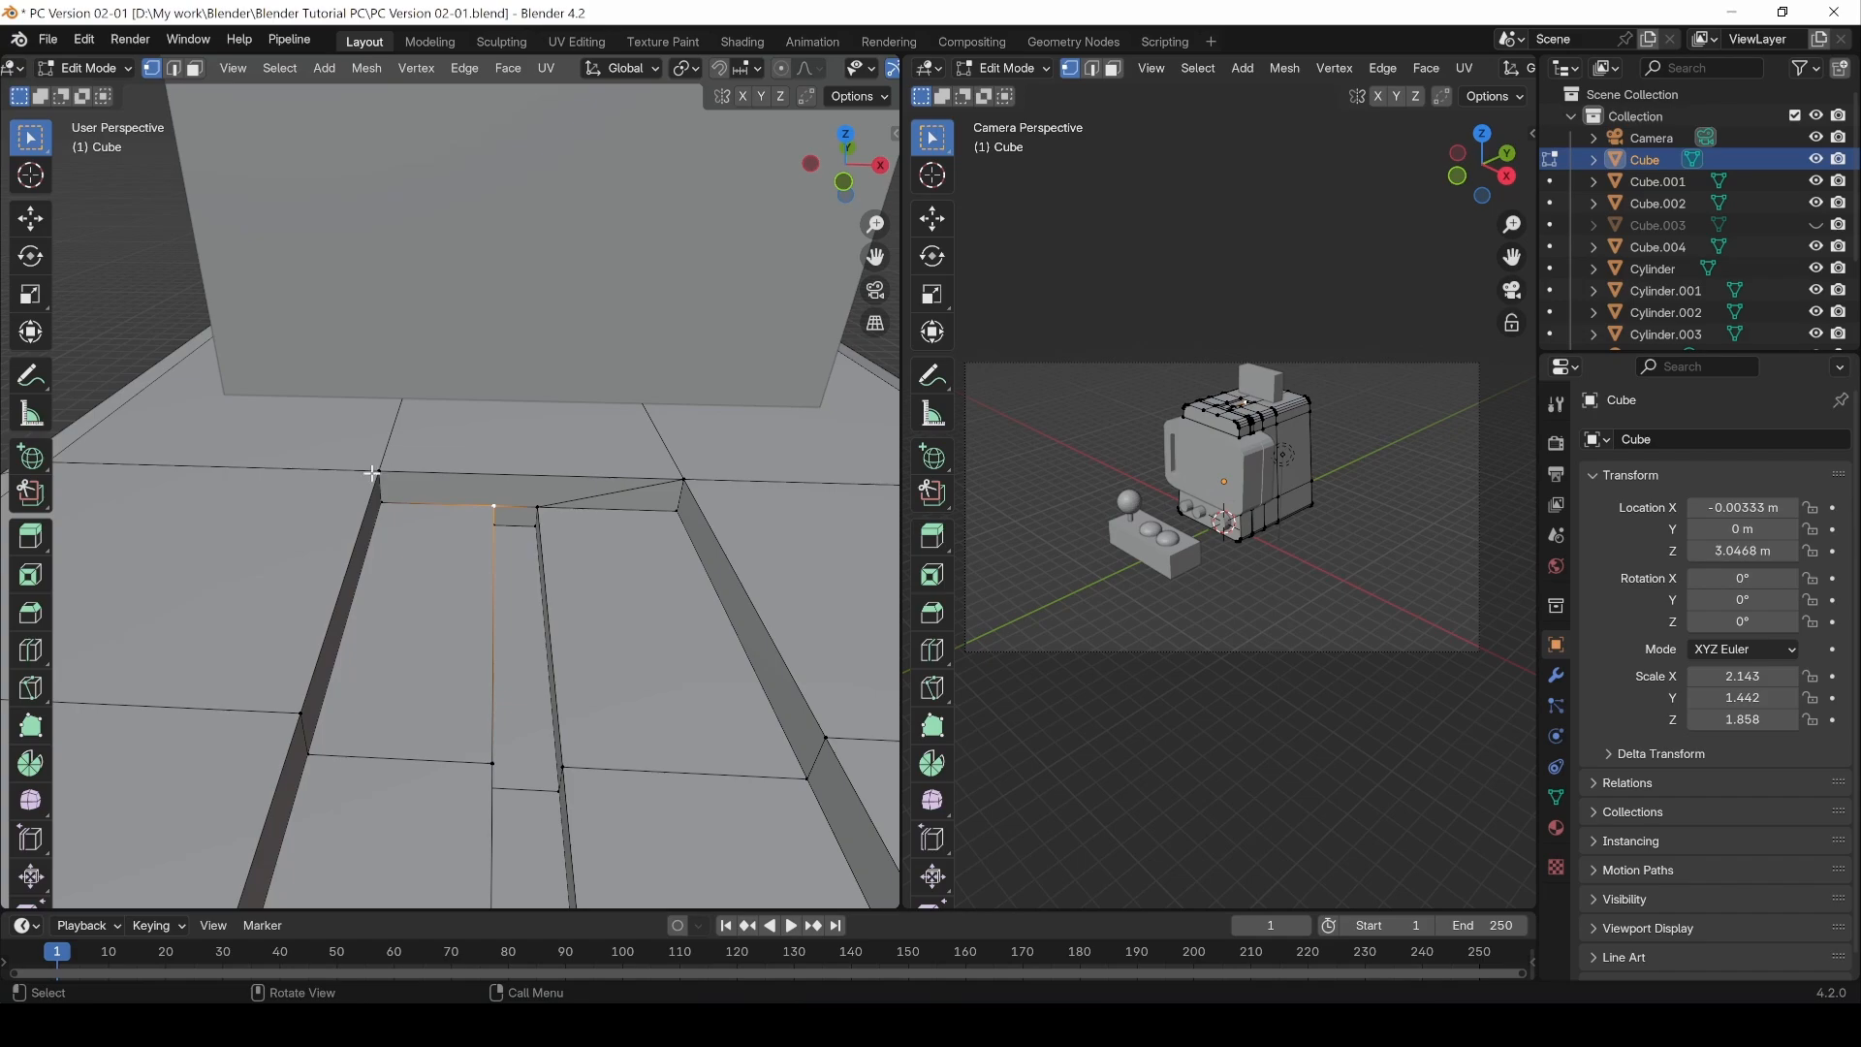
{"action": "left_click", "coordinate": [379, 471], "text": "shift"}
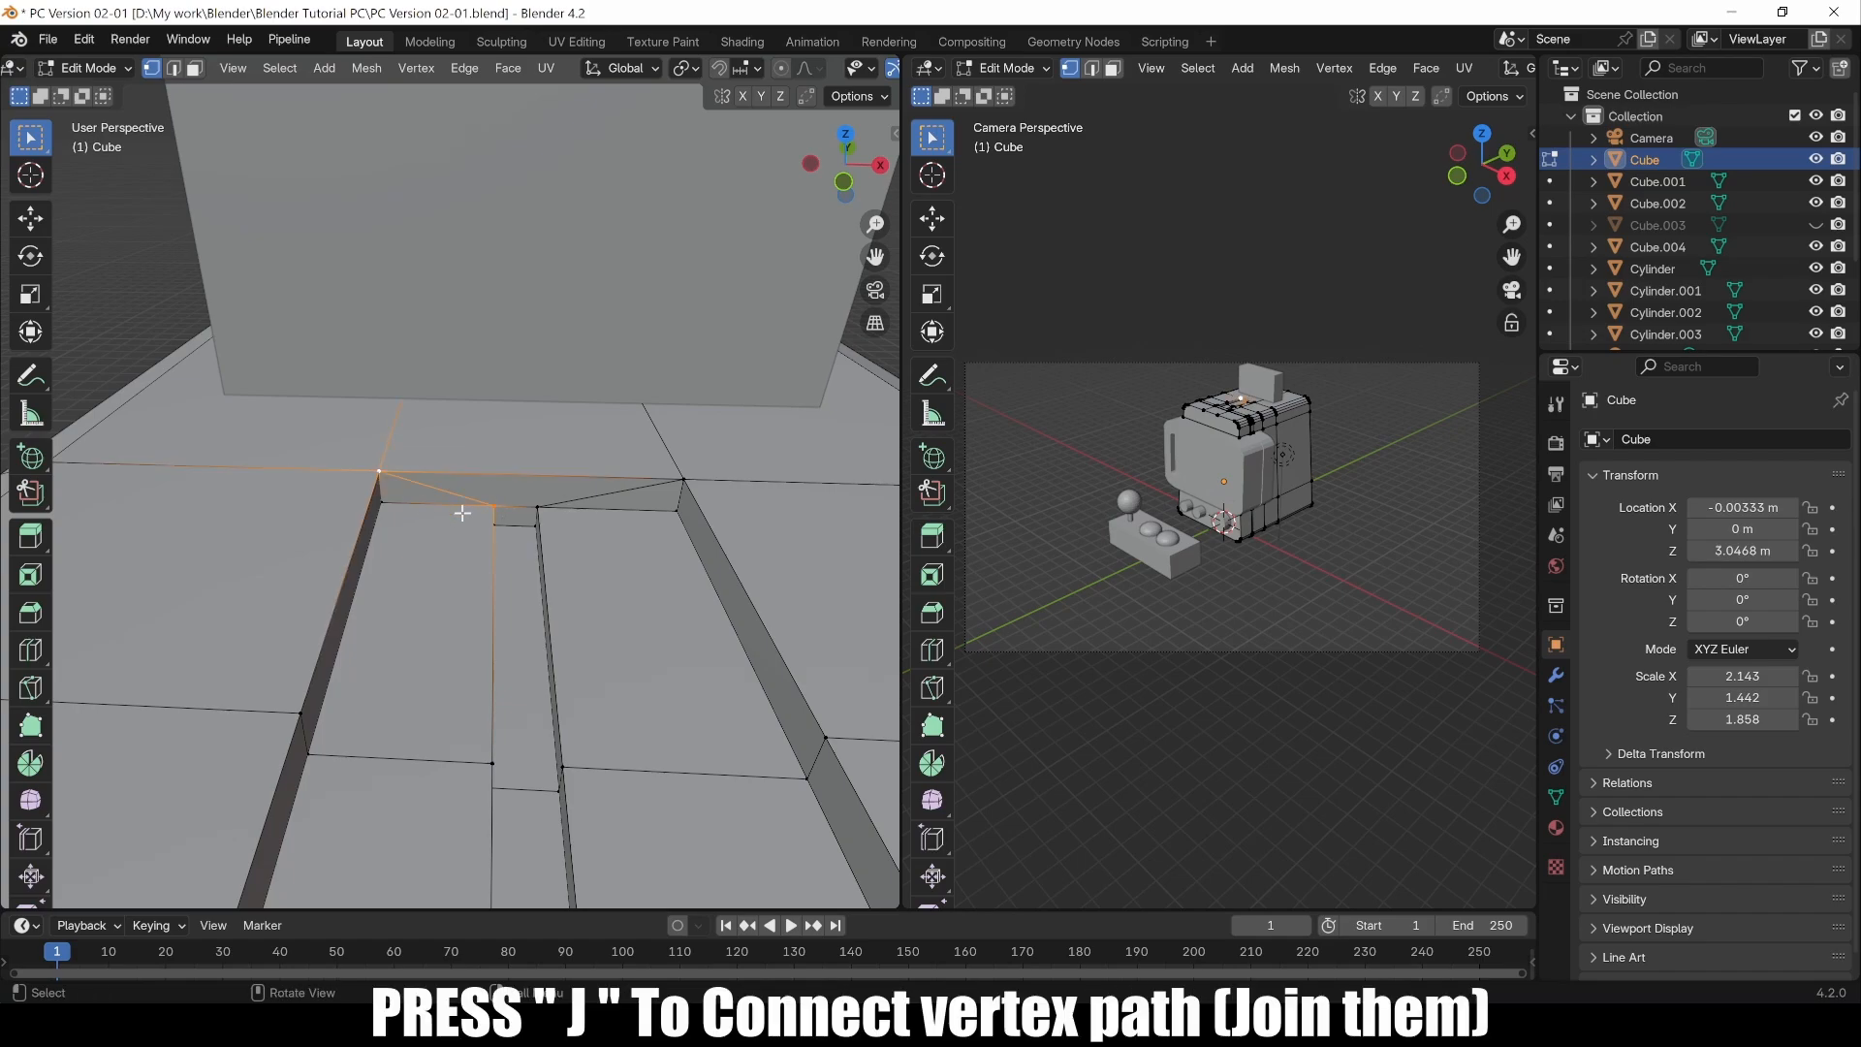
{"action": "middle_click_drag", "start_coordinate": [507, 555], "coordinate": [690, 484]}
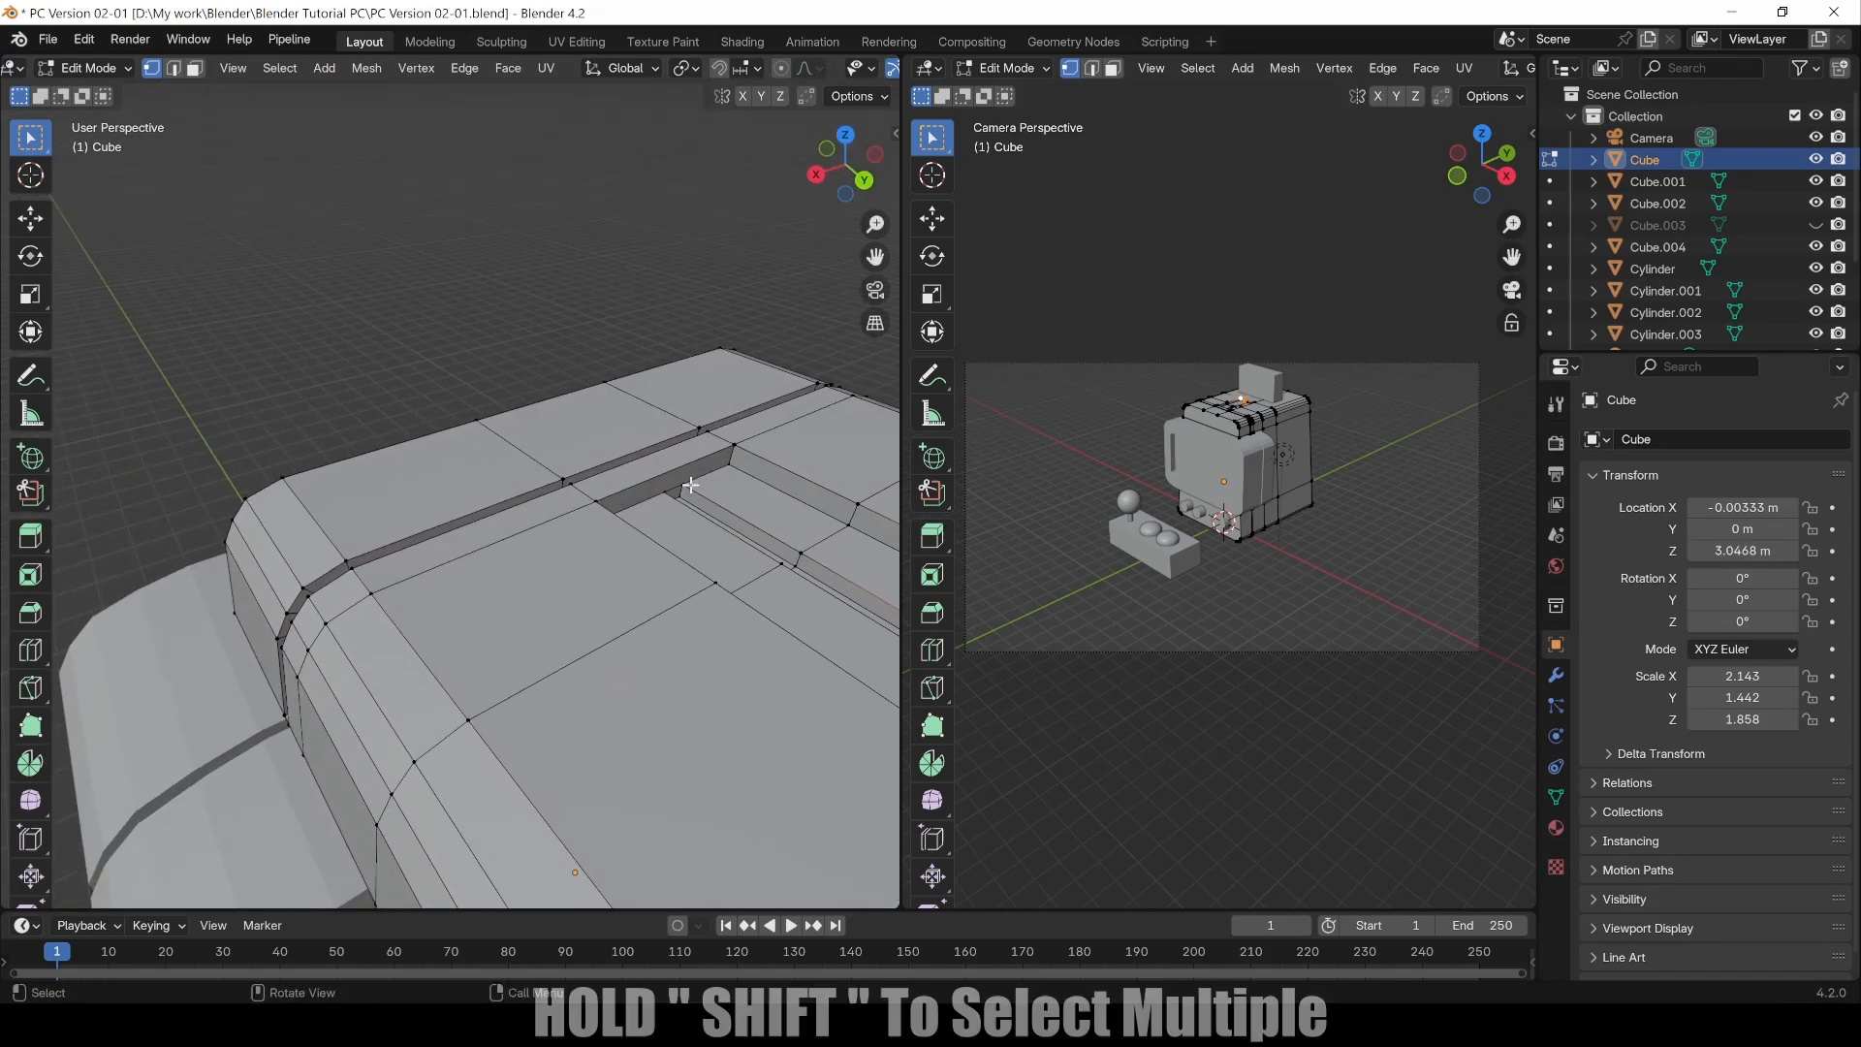
{"action": "left_click", "coordinate": [733, 445], "text": "shift"}
{"action": "right_click", "coordinate": [732, 446]}
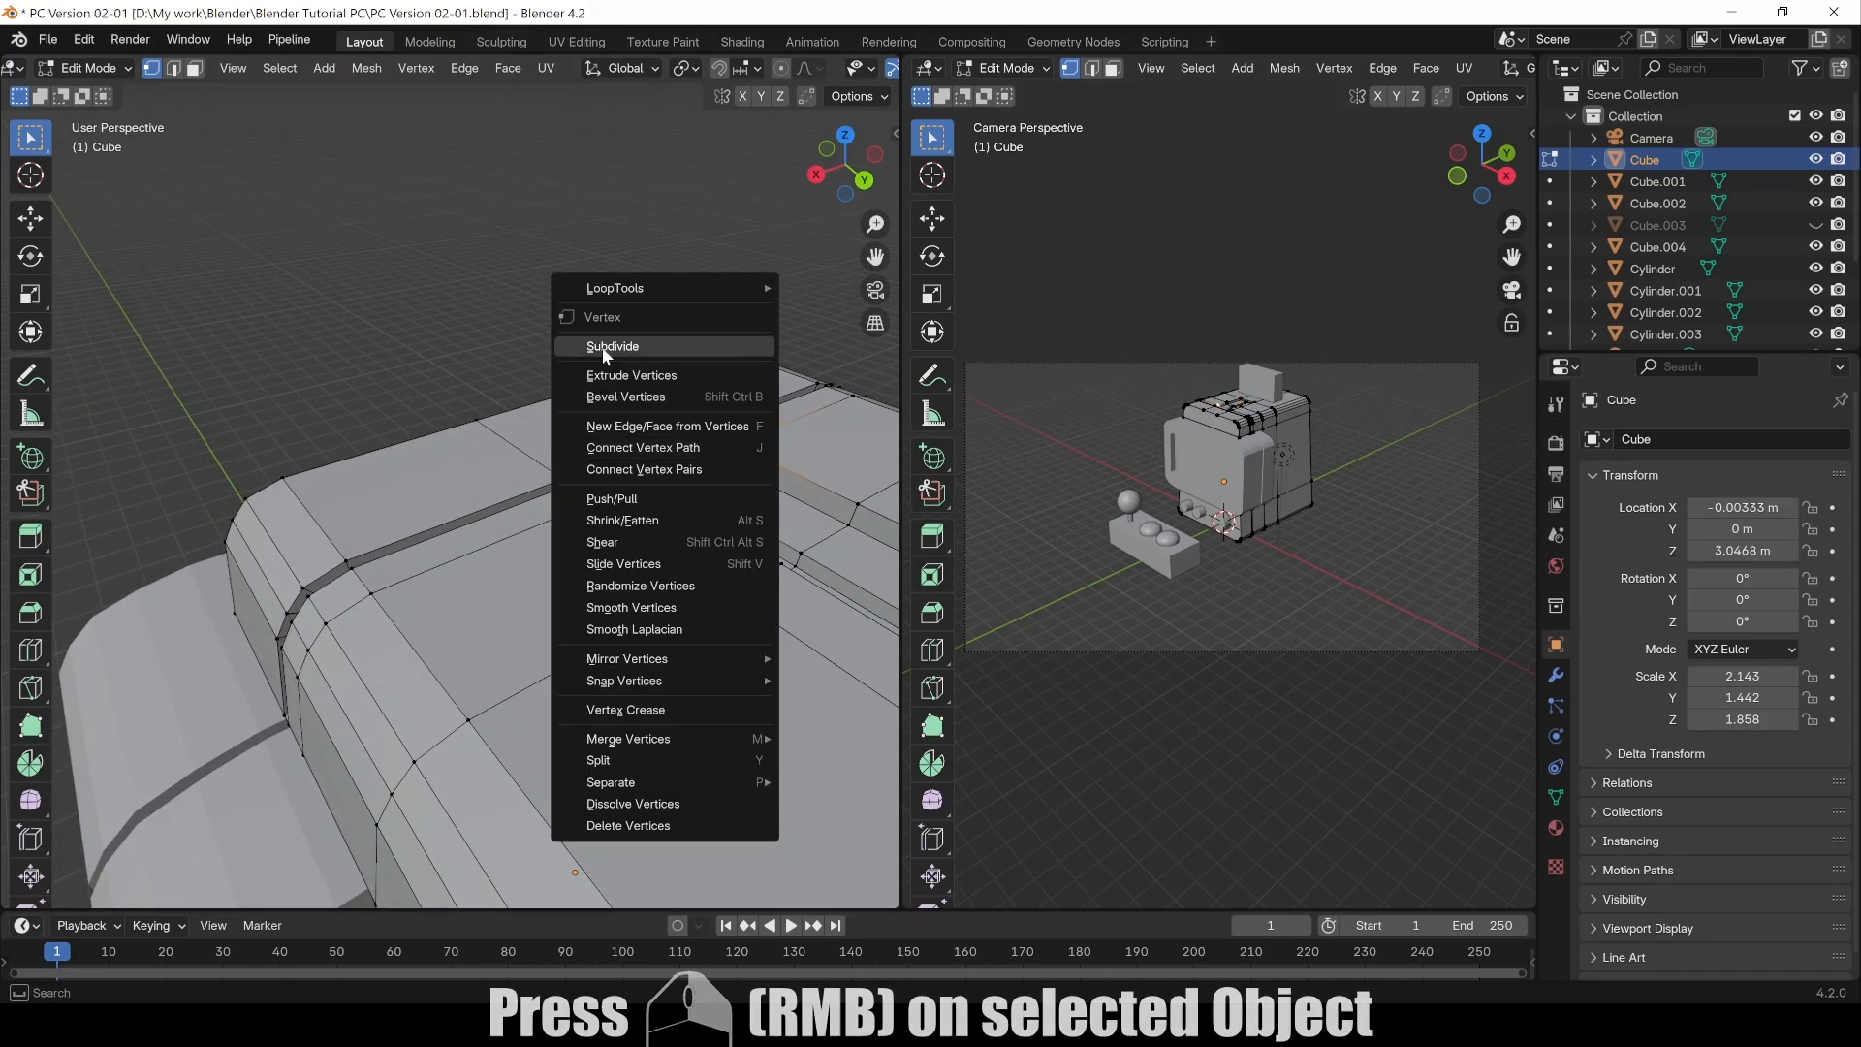
{"action": "left_click", "coordinate": [676, 449]}
Step: Add another recess corner vertex to the selection and join it with Connect Vertex Path
{"action": "middle_click_drag", "start_coordinate": [727, 449], "coordinate": [647, 438]}
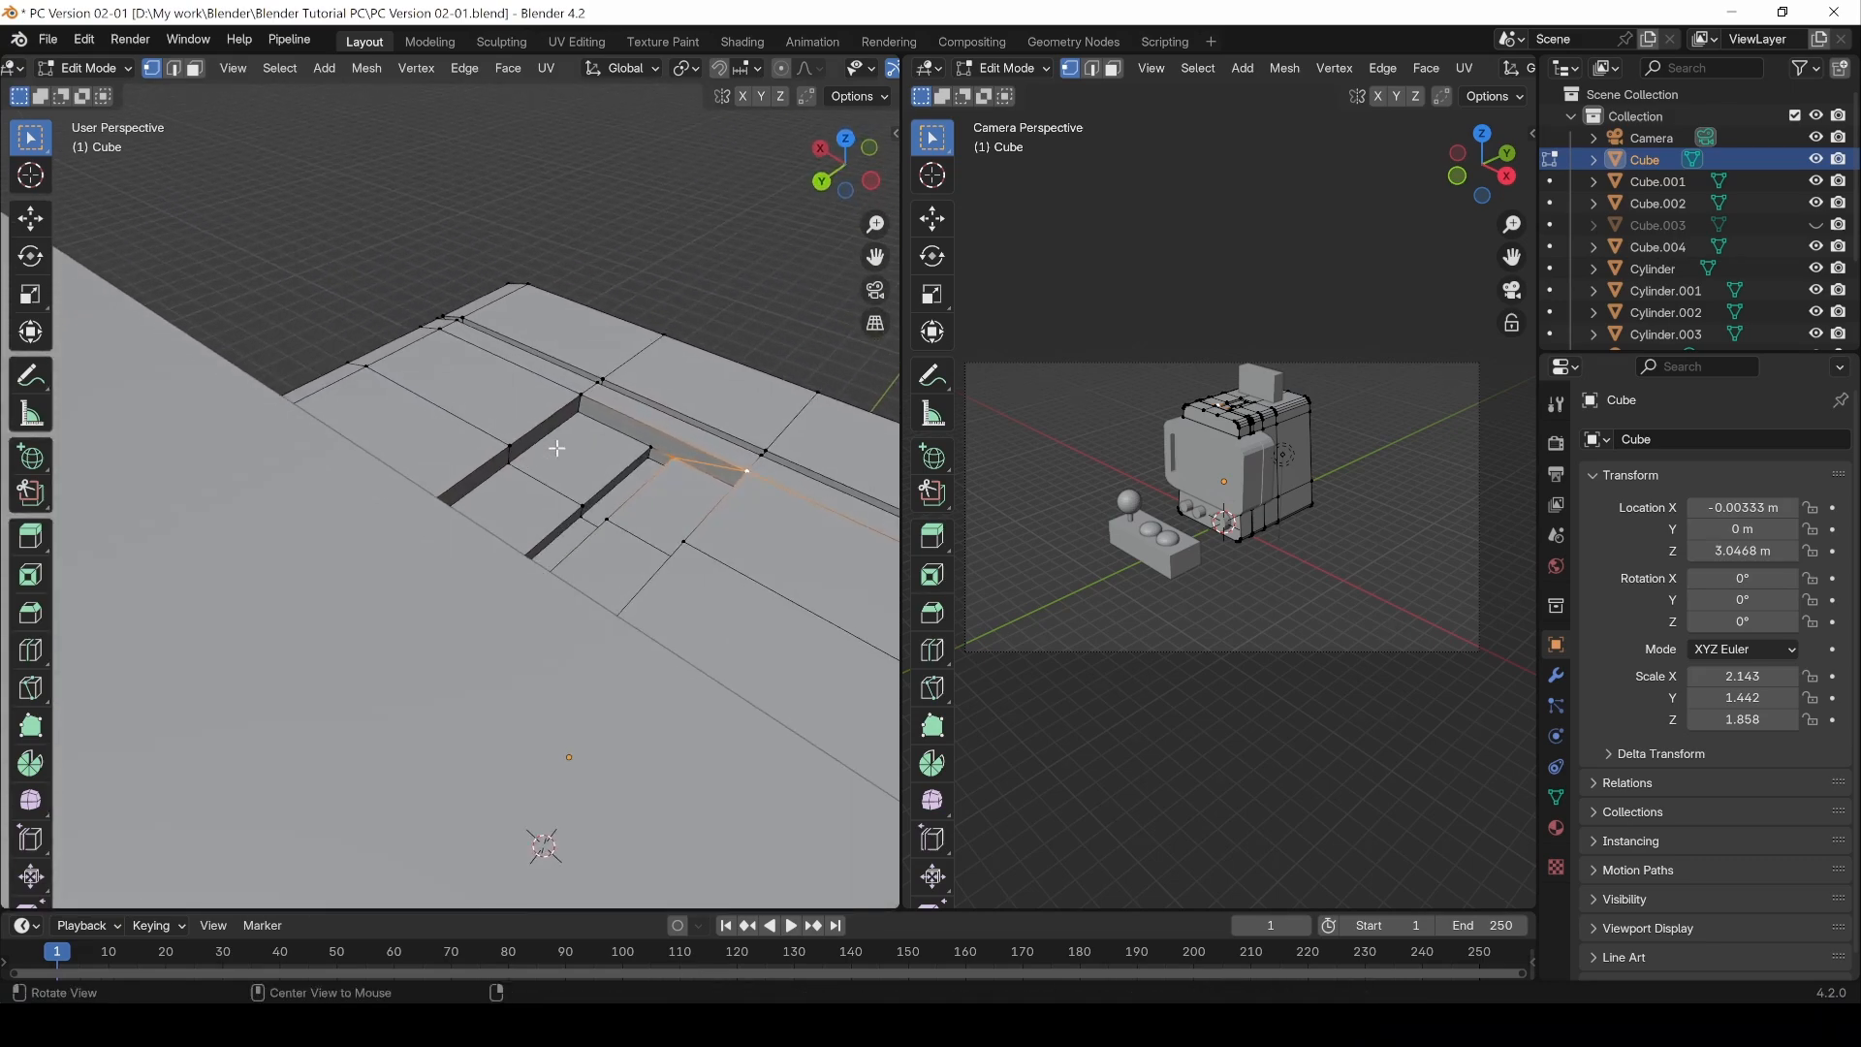
{"action": "left_click", "coordinate": [580, 397], "text": "shift"}
{"action": "right_click", "coordinate": [581, 397]}
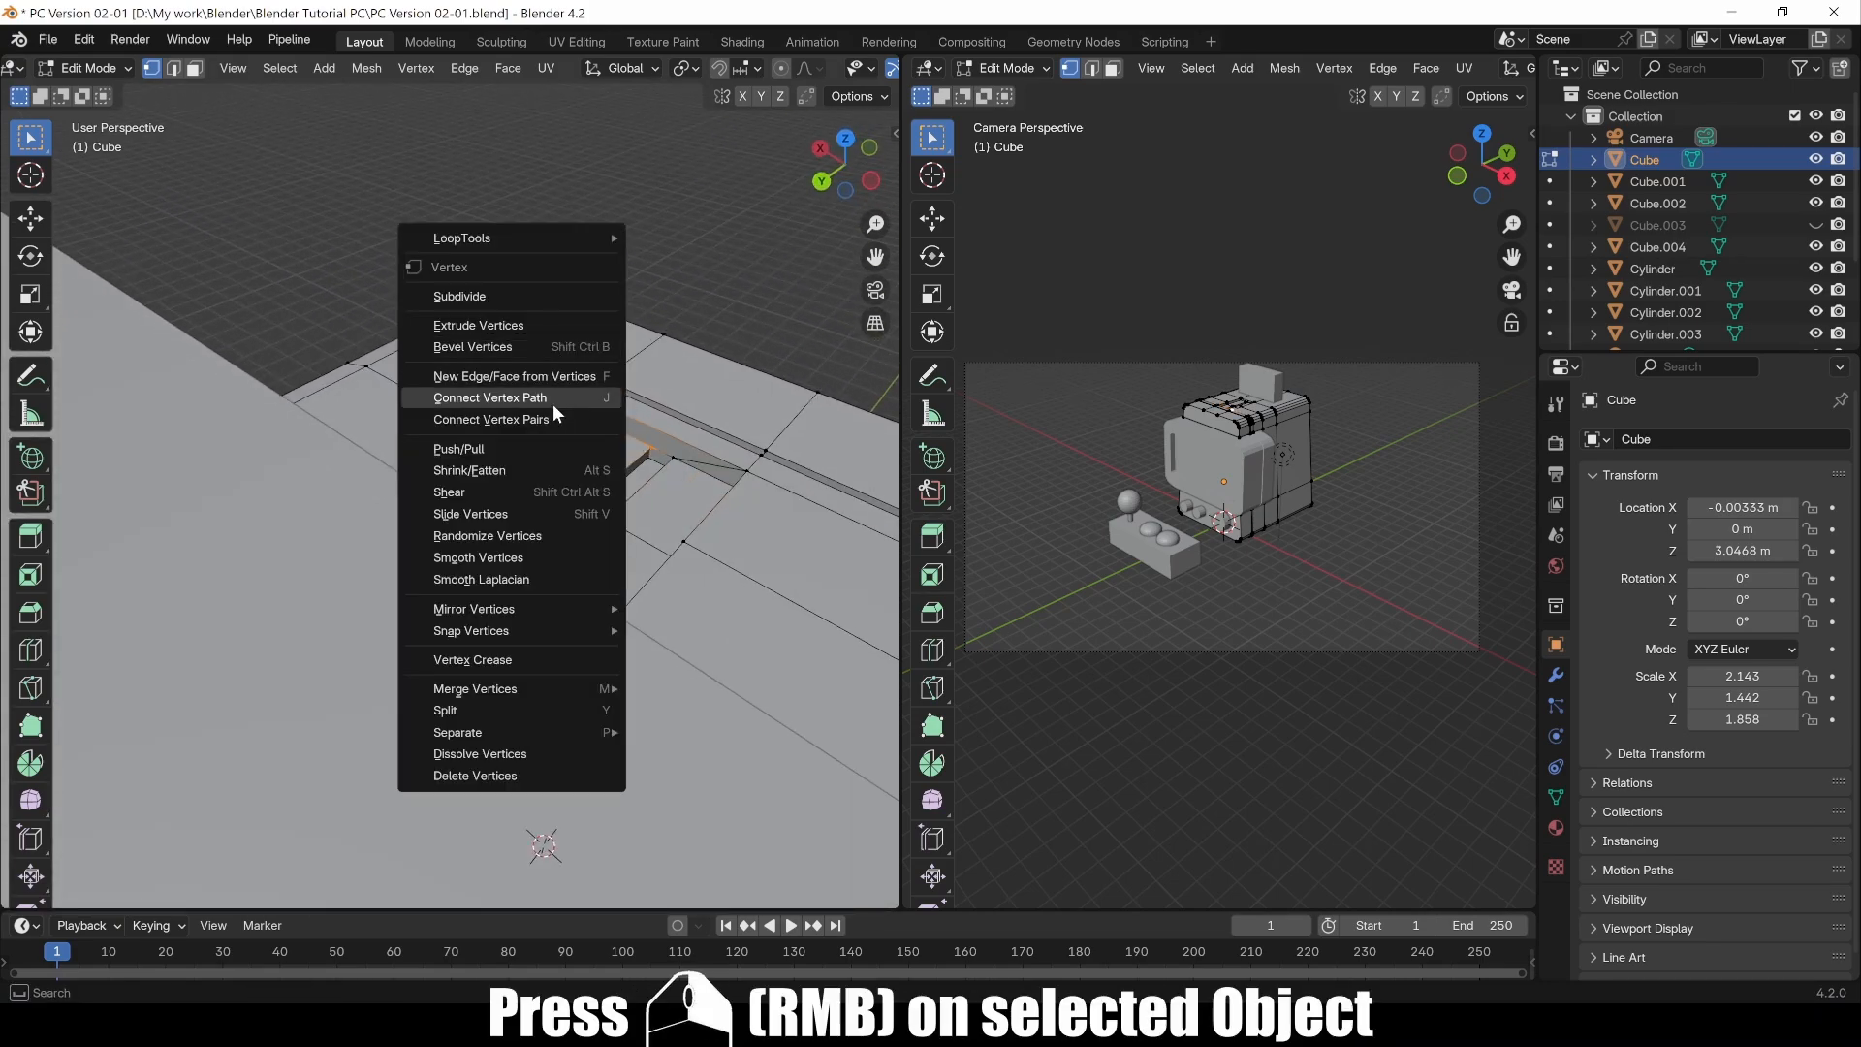
{"action": "left_click", "coordinate": [549, 397]}
Step: In top view, add a loop cut across Cube's top near the marquee, sliding it to a factor of 0.585
{"action": "middle_click_drag", "start_coordinate": [703, 502], "coordinate": [538, 540]}
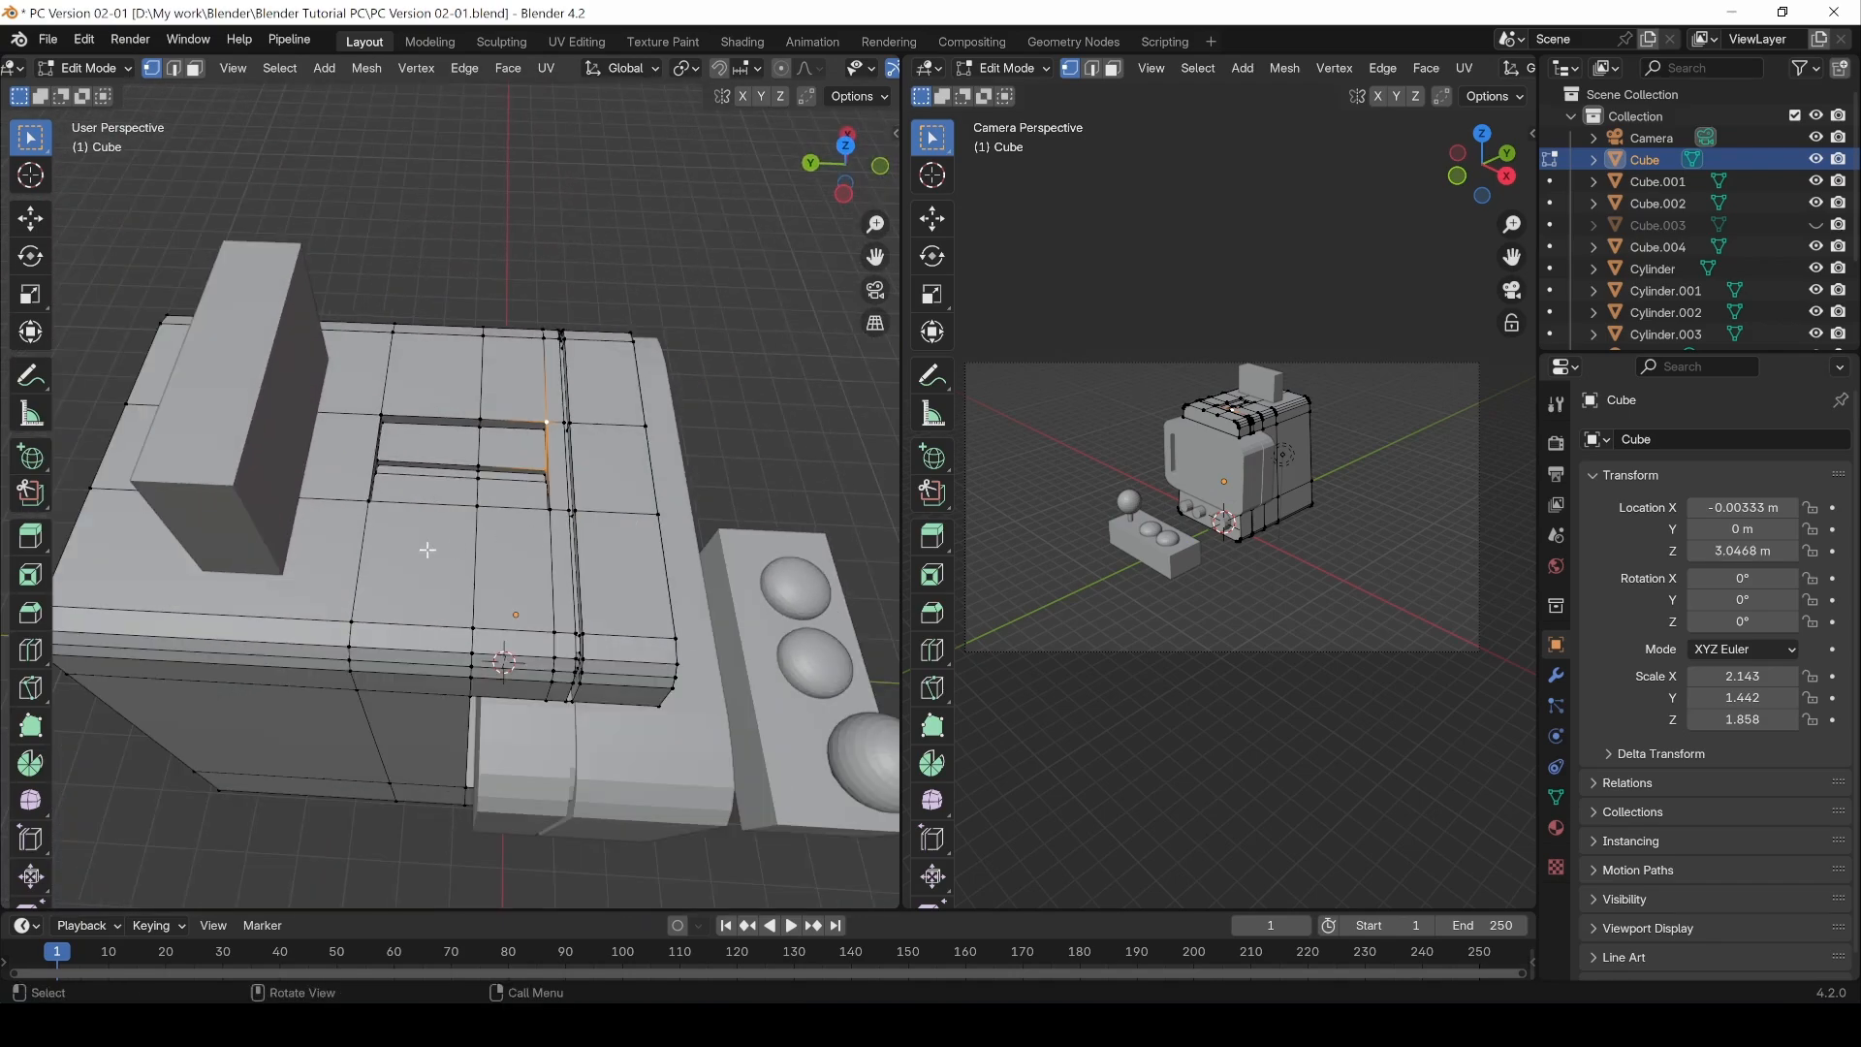
{"action": "left_click", "coordinate": [365, 620]}
{"action": "middle_click_drag", "start_coordinate": [417, 537], "coordinate": [411, 385]}
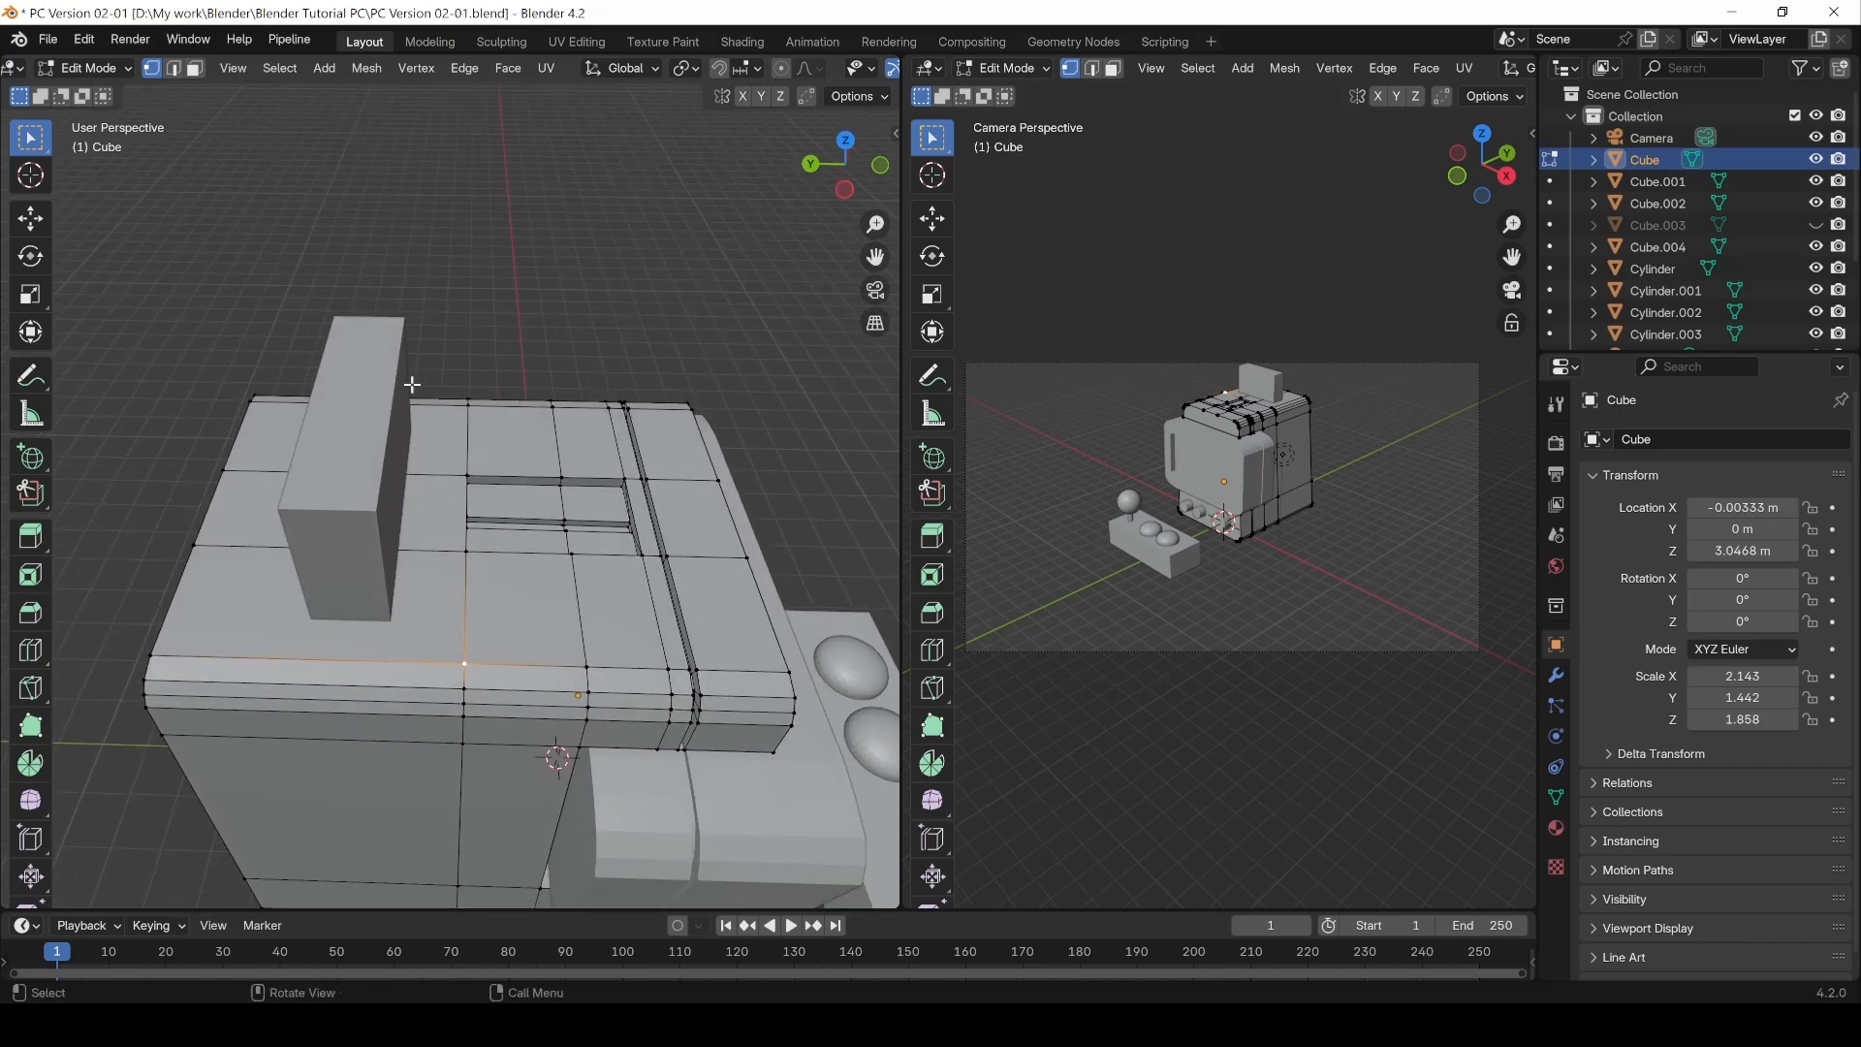
{"action": "key", "text": "KP_7"}
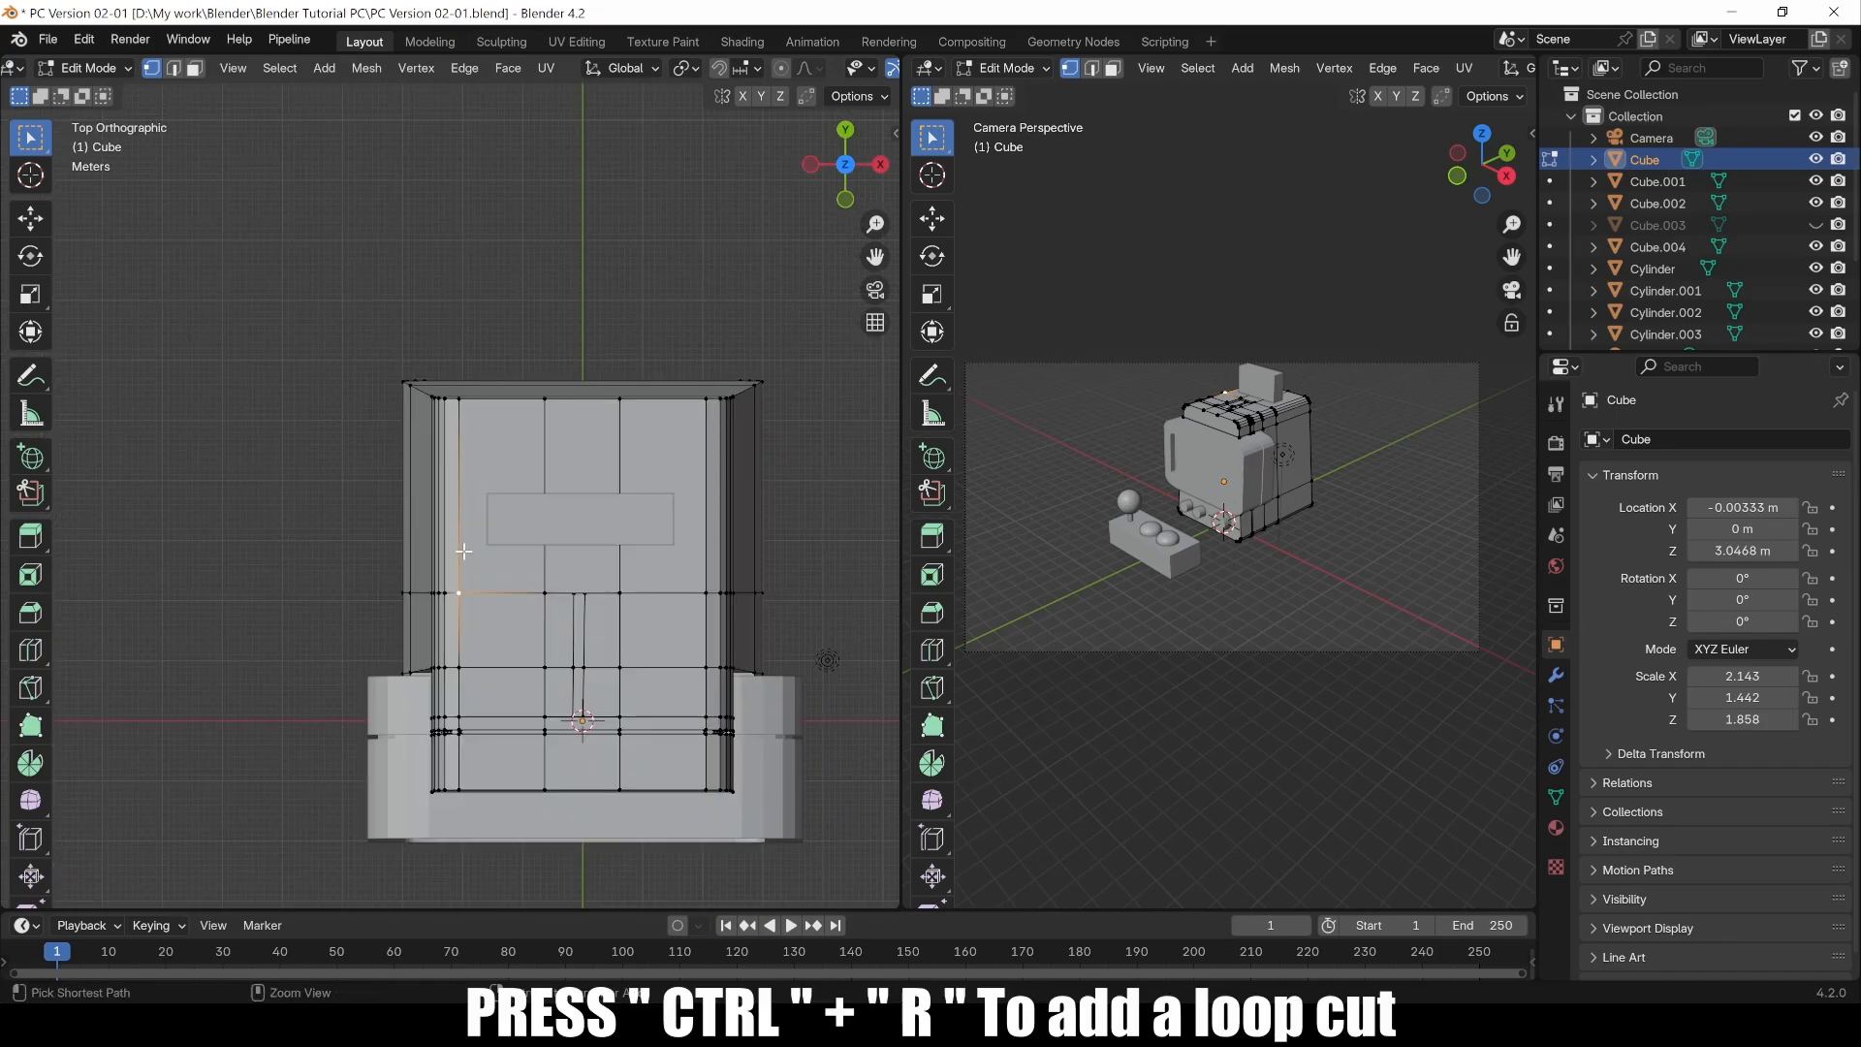
{"action": "key", "text": "ctrl+r"}
{"action": "left_click", "coordinate": [463, 550]}
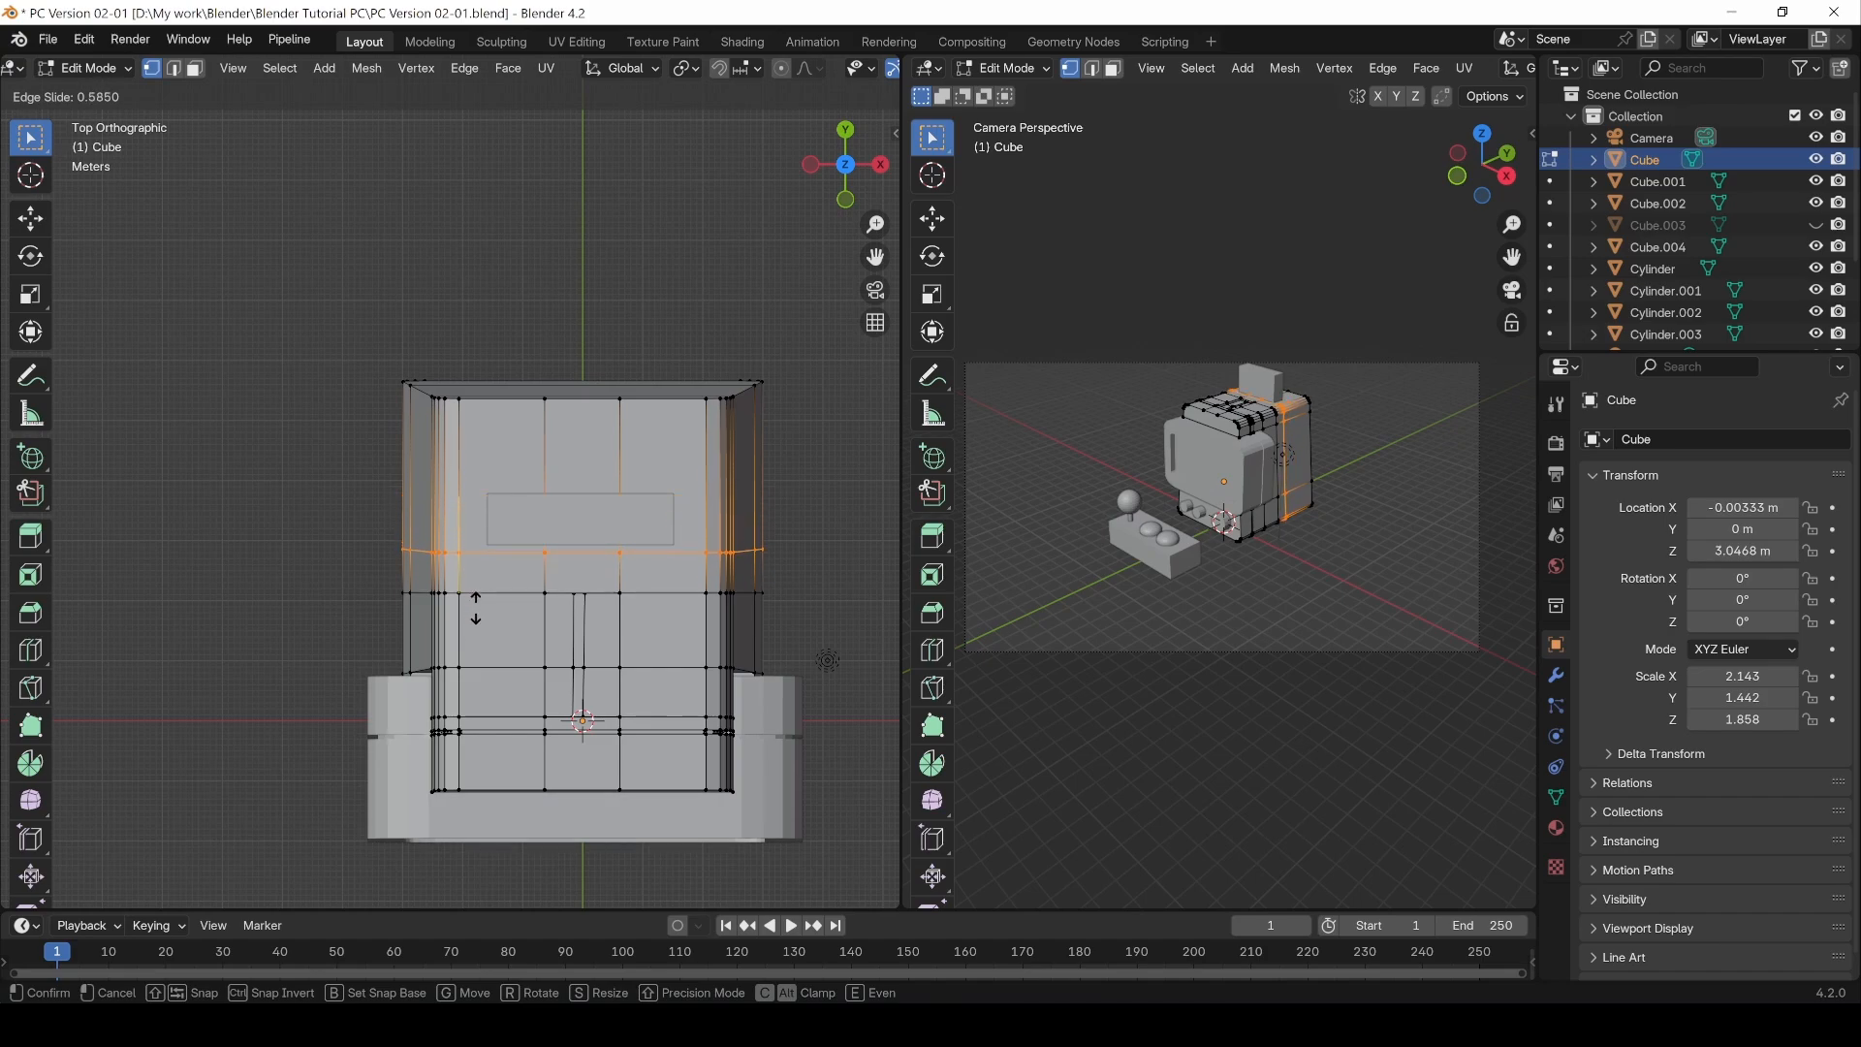
{"action": "left_click", "coordinate": [476, 608]}
Step: Slide the newly added edge loop on the cabinet top to a factor of -0.007
{"action": "middle_click_drag", "start_coordinate": [476, 609], "coordinate": [707, 352]}
{"action": "middle_click_drag", "start_coordinate": [715, 354], "coordinate": [707, 376]}
{"action": "key", "text": "g"}
{"action": "key", "text": "g"}
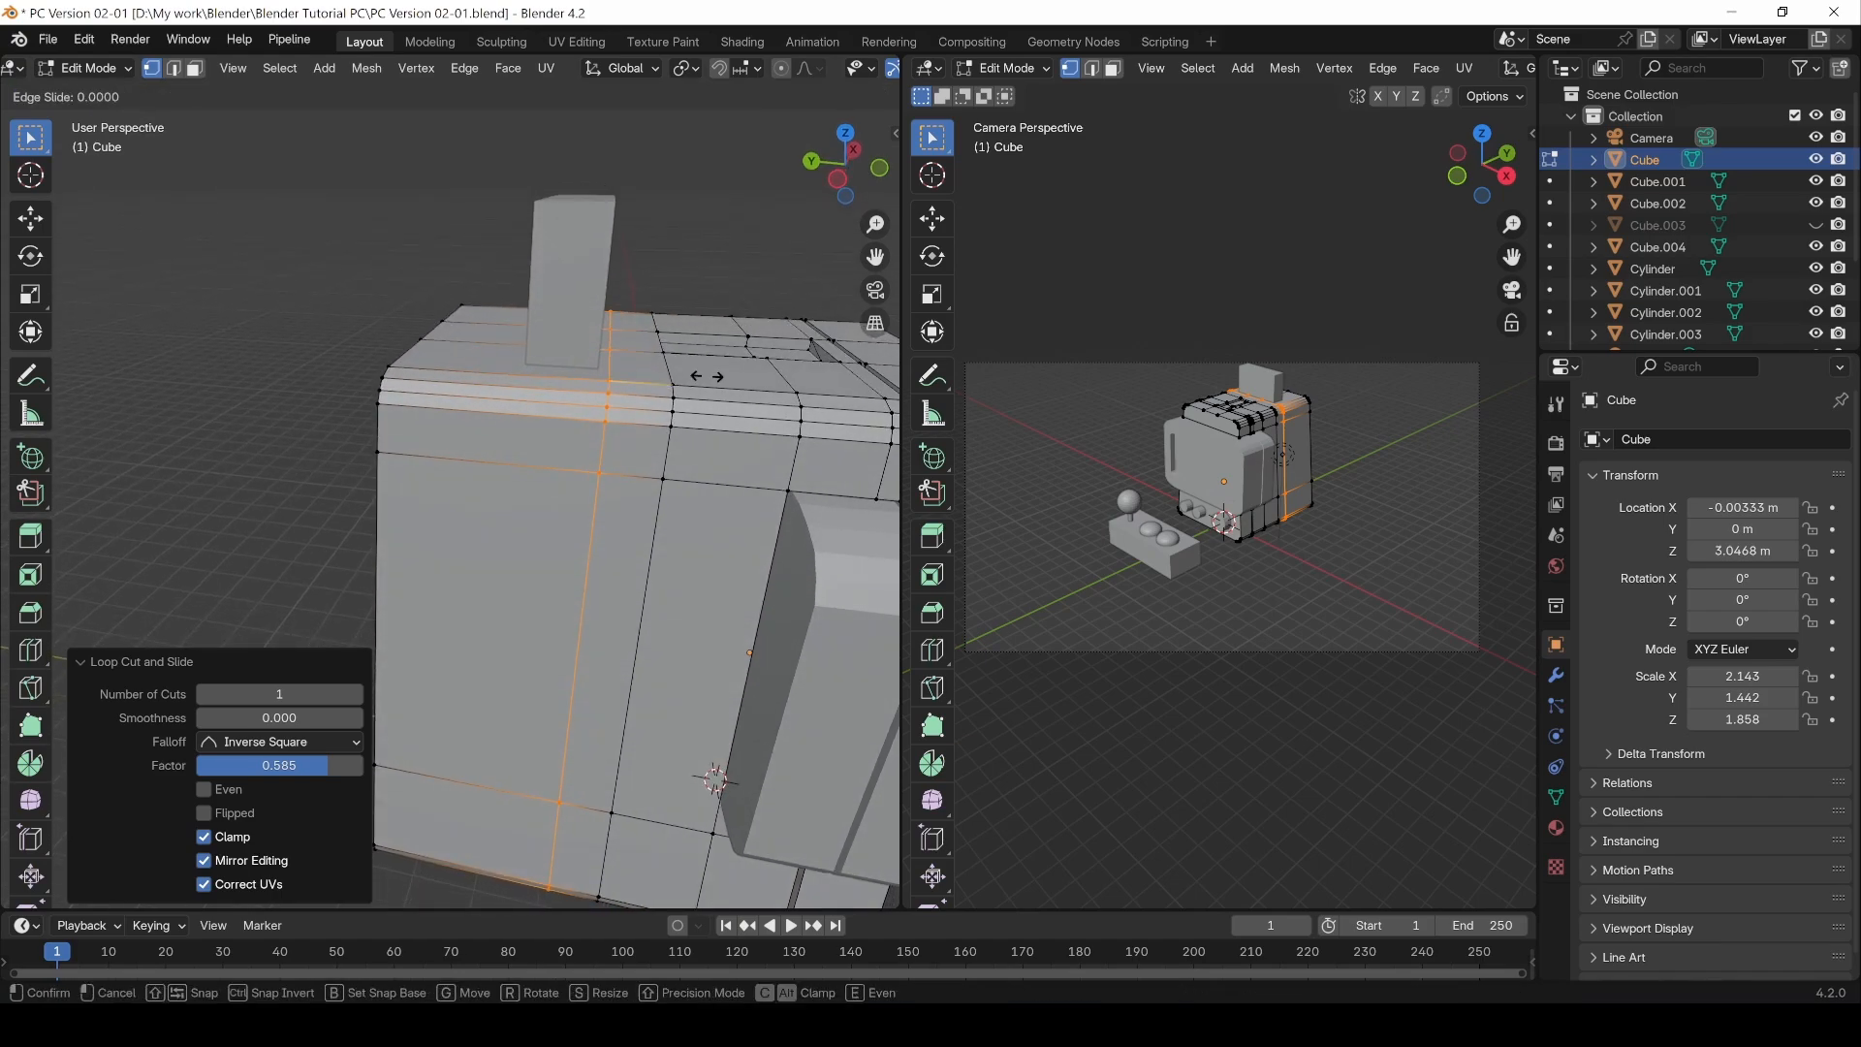
{"action": "left_click", "coordinate": [705, 377]}
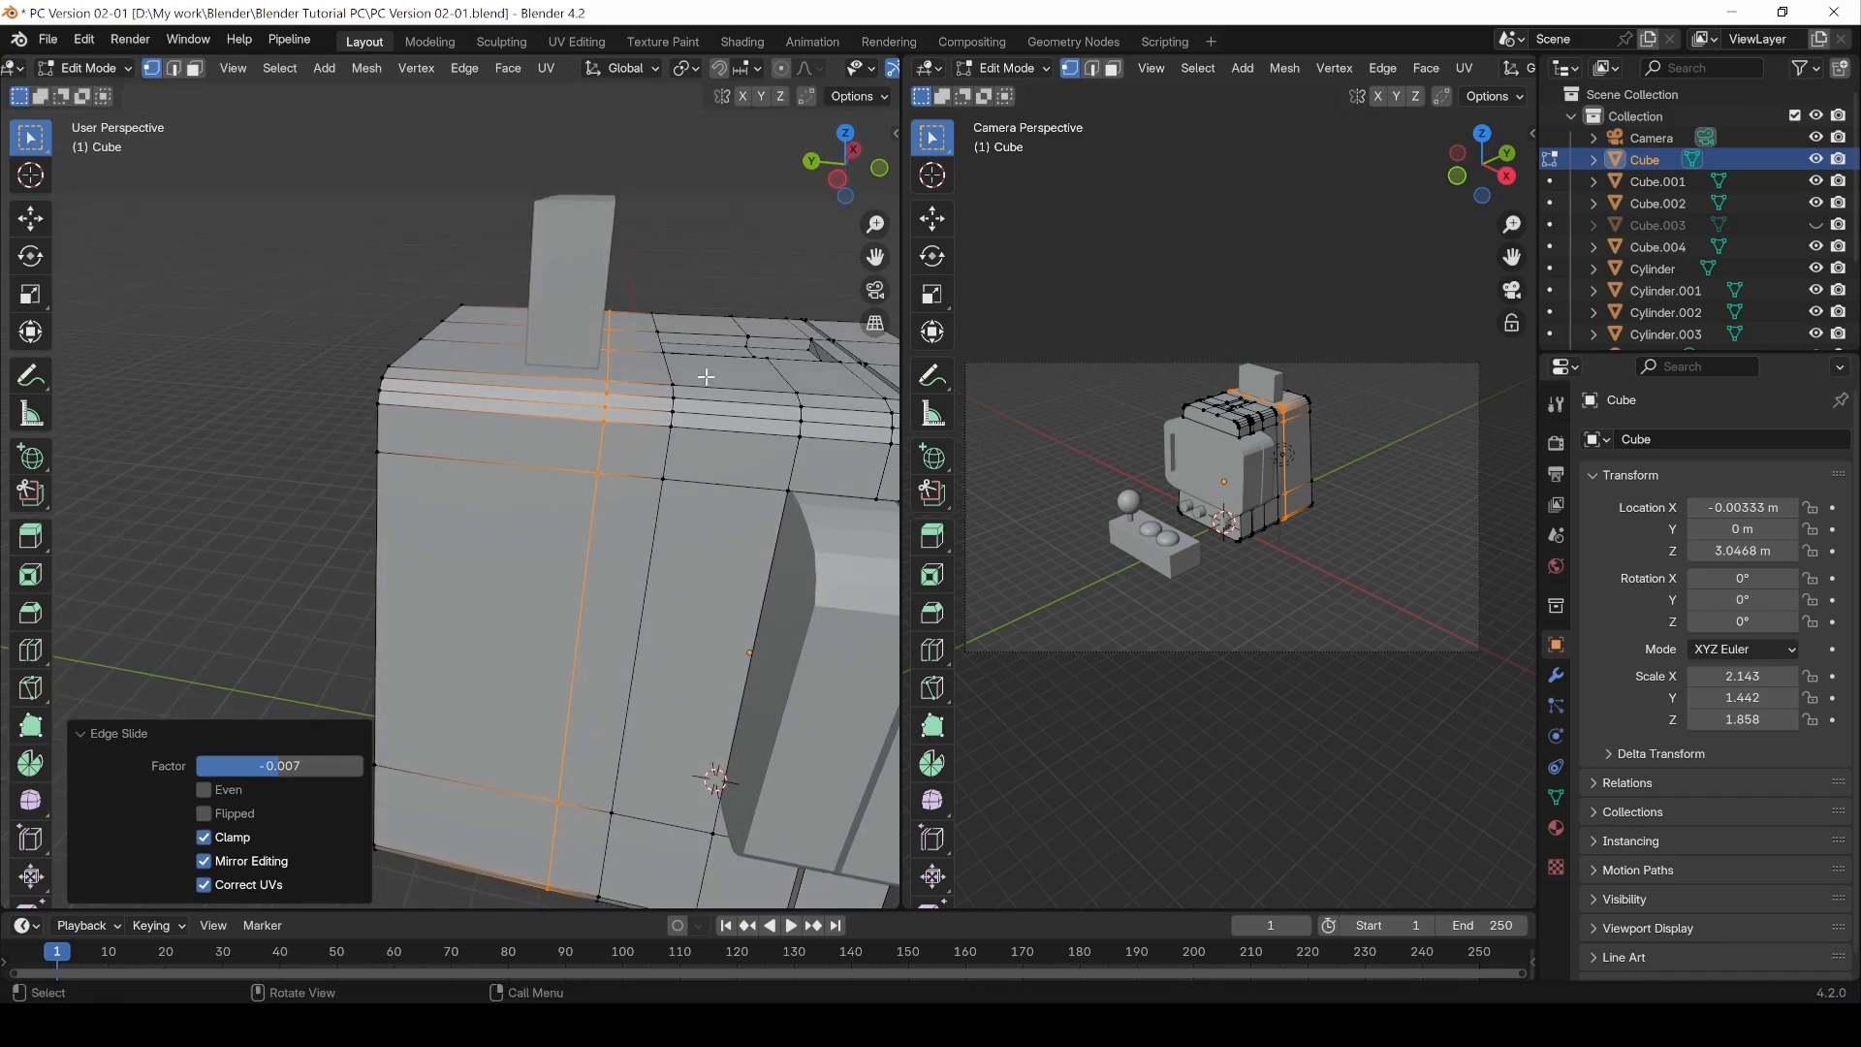
Step: Add a loop cut across the cabinet top near its front edge, sliding it to a factor of about 0.13
{"action": "key", "text": "ctrl+r"}
{"action": "left_click", "coordinate": [497, 374]}
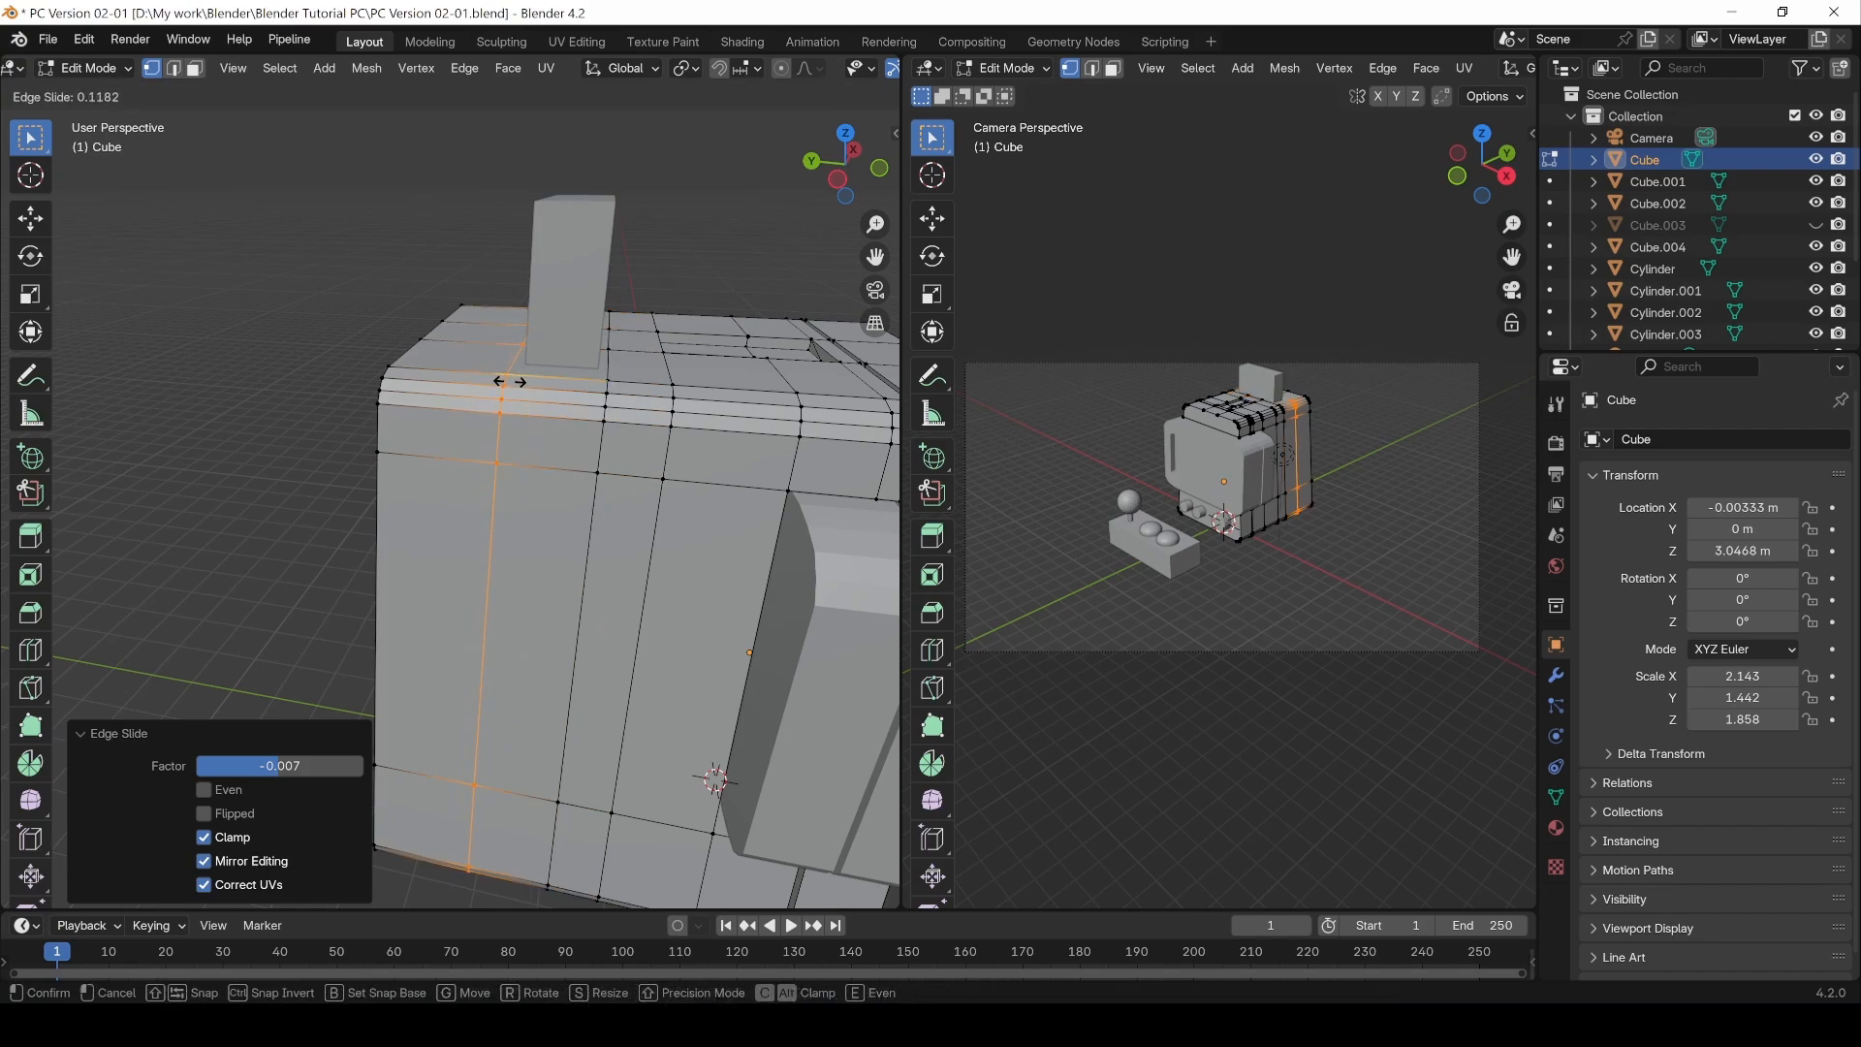
{"action": "left_click", "coordinate": [511, 382]}
{"action": "middle_click_drag", "start_coordinate": [511, 382], "coordinate": [542, 507]}
Step: Add a loop cut along the cabinet top's side, sliding it to a factor of -0.507
{"action": "key", "text": "ctrl+r"}
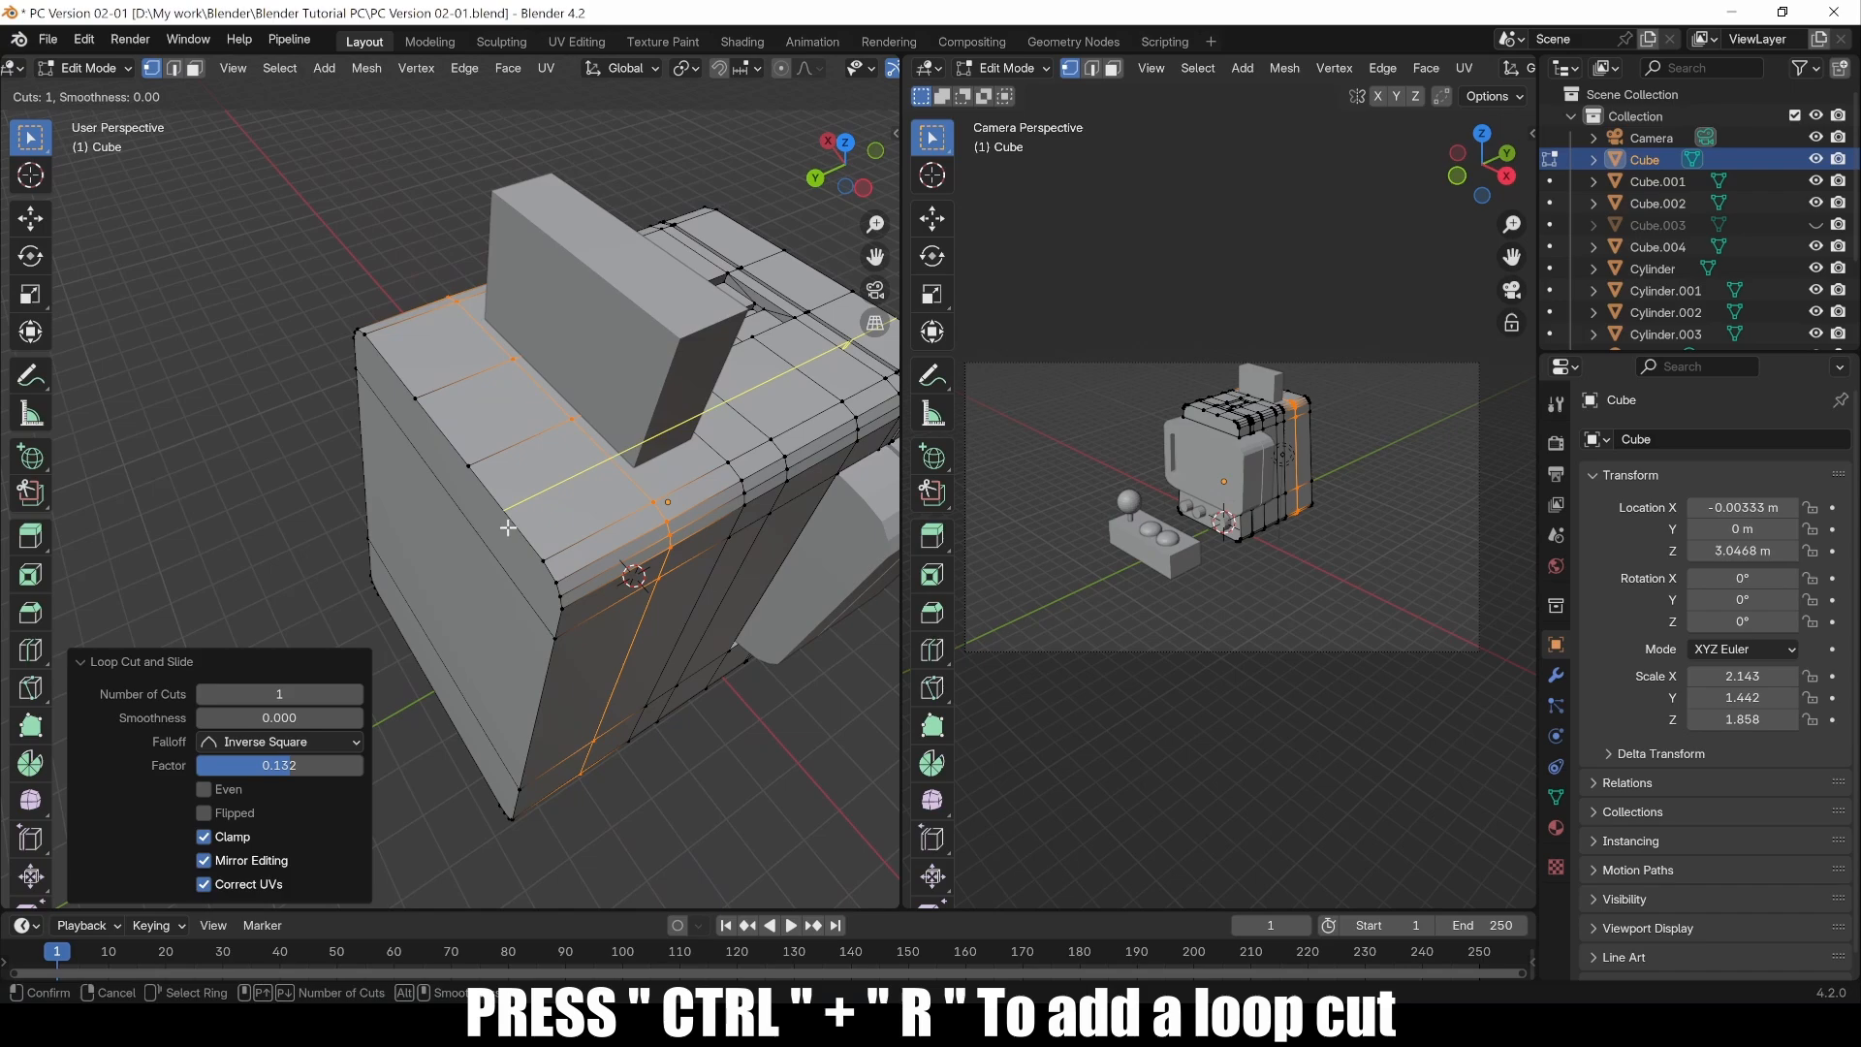
{"action": "left_click", "coordinate": [508, 527]}
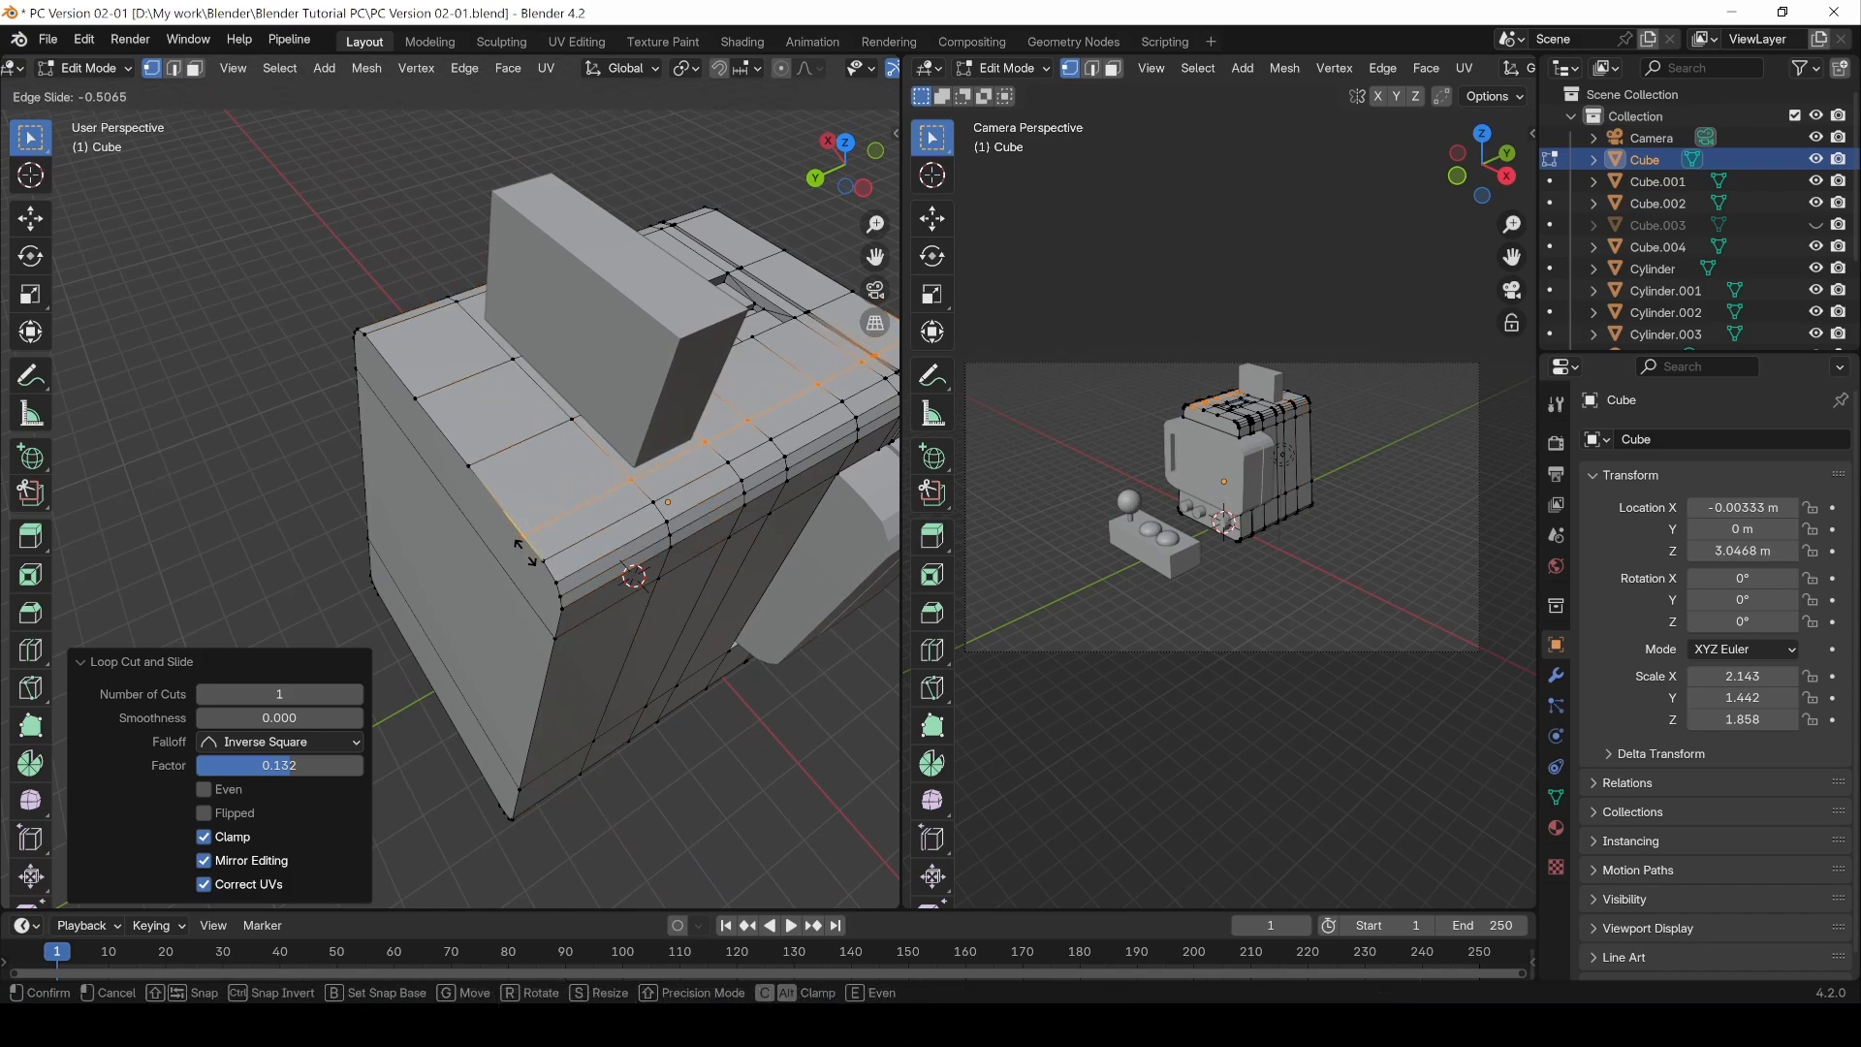
{"action": "left_click", "coordinate": [525, 552]}
Step: Add another loop cut across the cabinet top near its back edge at a factor of 0.405
{"action": "middle_click_drag", "start_coordinate": [481, 479], "coordinate": [593, 543]}
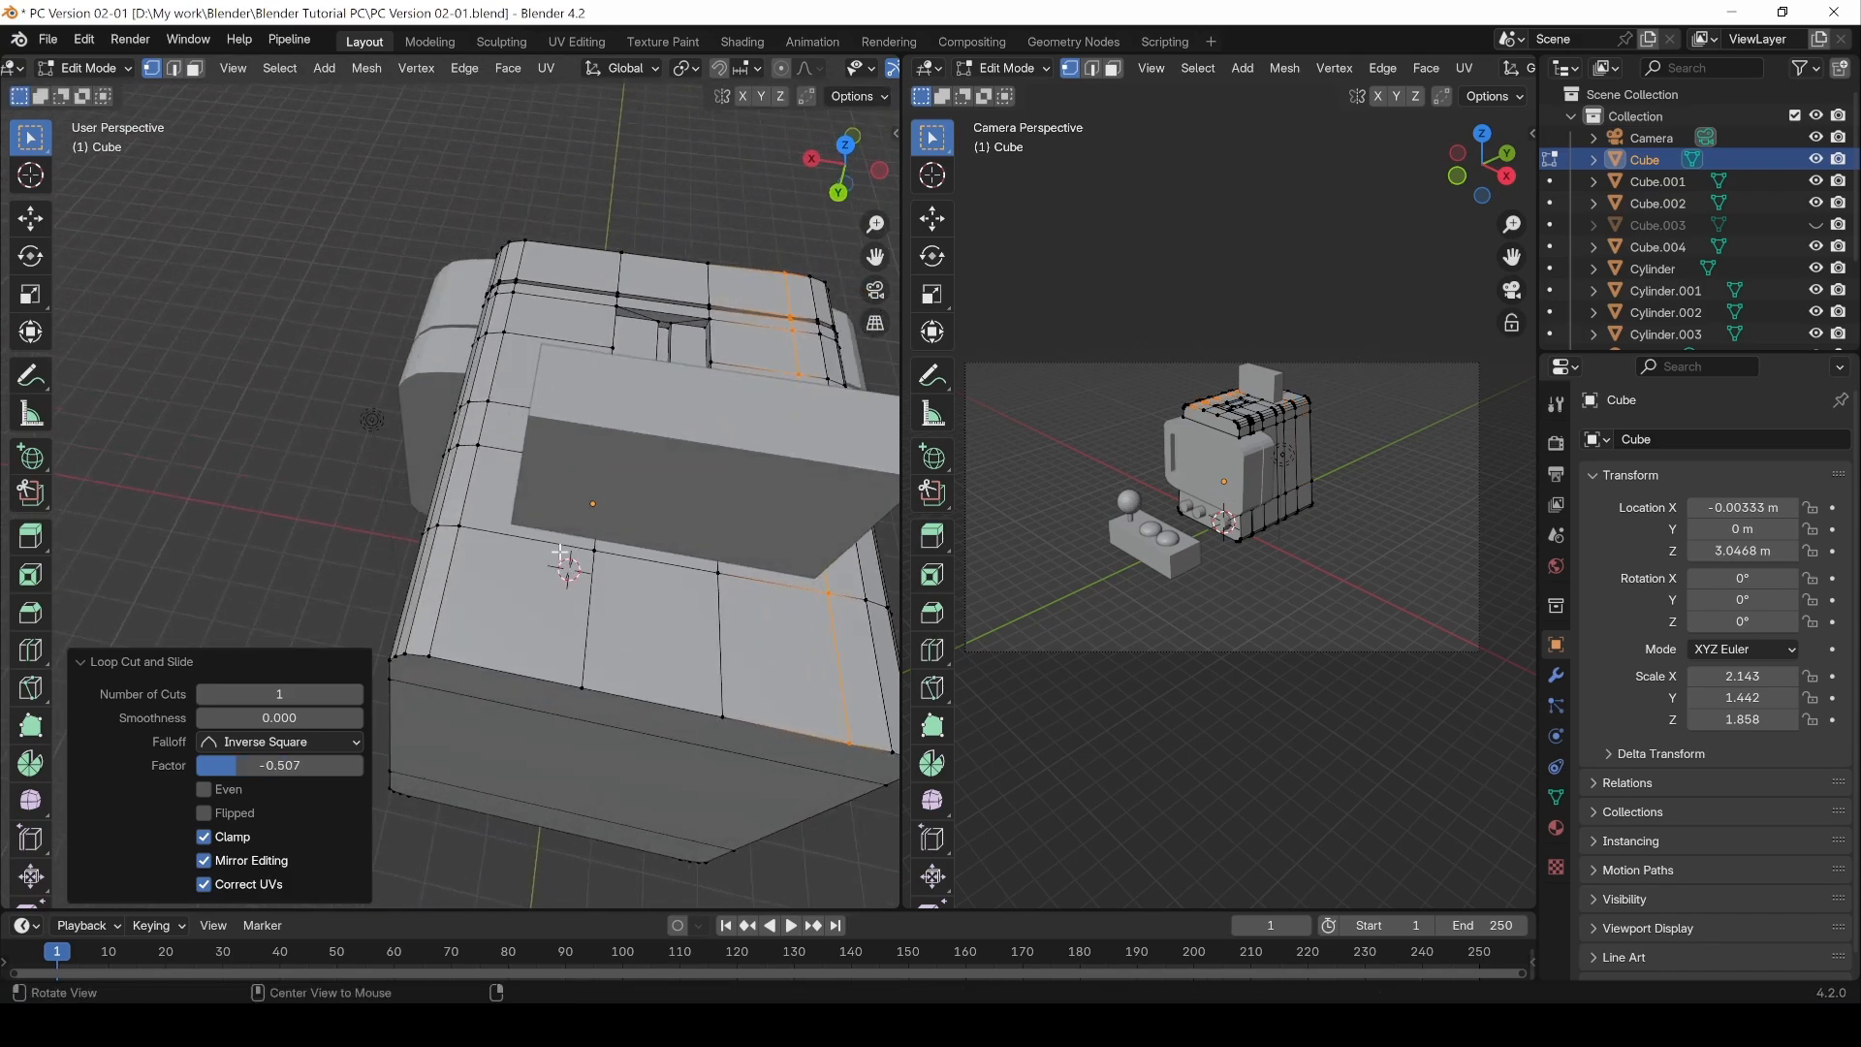
{"action": "key", "text": "ctrl+r"}
{"action": "left_click", "coordinate": [473, 669]}
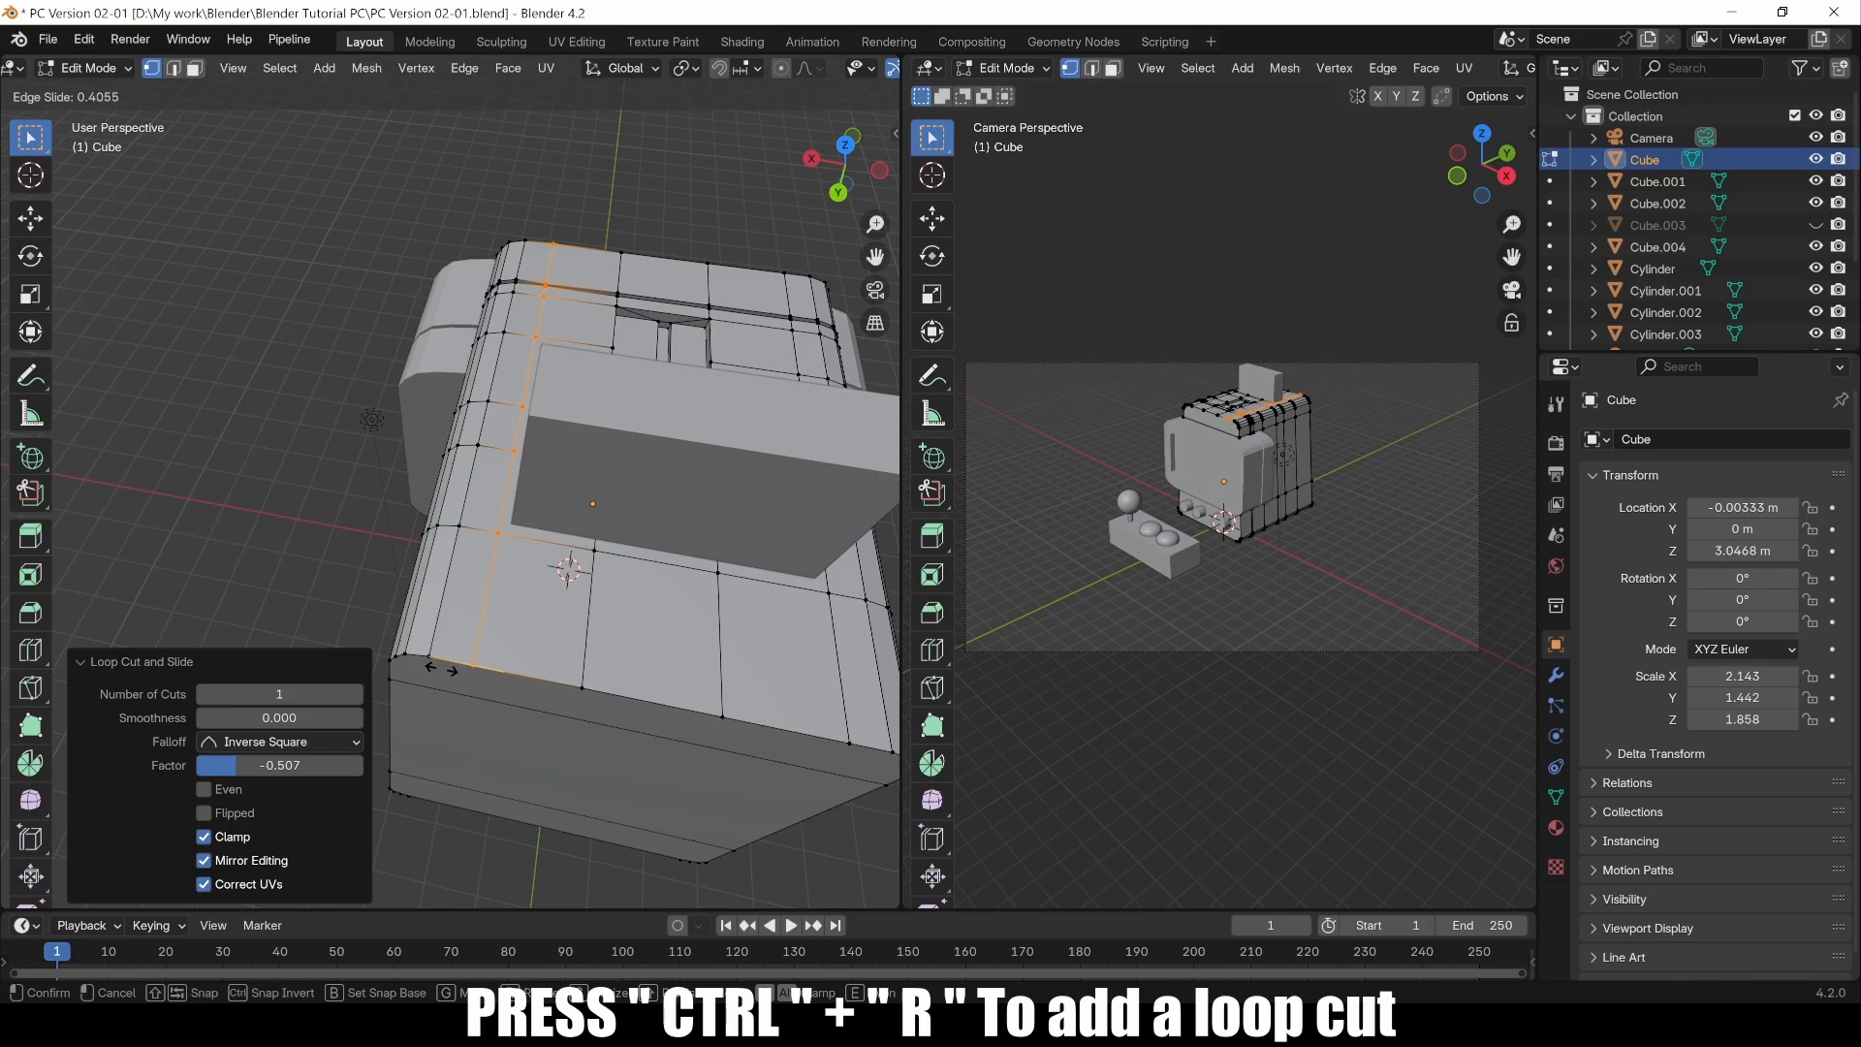
{"action": "left_click", "coordinate": [441, 668]}
Step: Switch to Object Mode and hide the Cube.002 object in the outliner
{"action": "middle_click_drag", "start_coordinate": [660, 569], "coordinate": [403, 449]}
{"action": "middle_click_drag", "start_coordinate": [481, 528], "coordinate": [462, 528]}
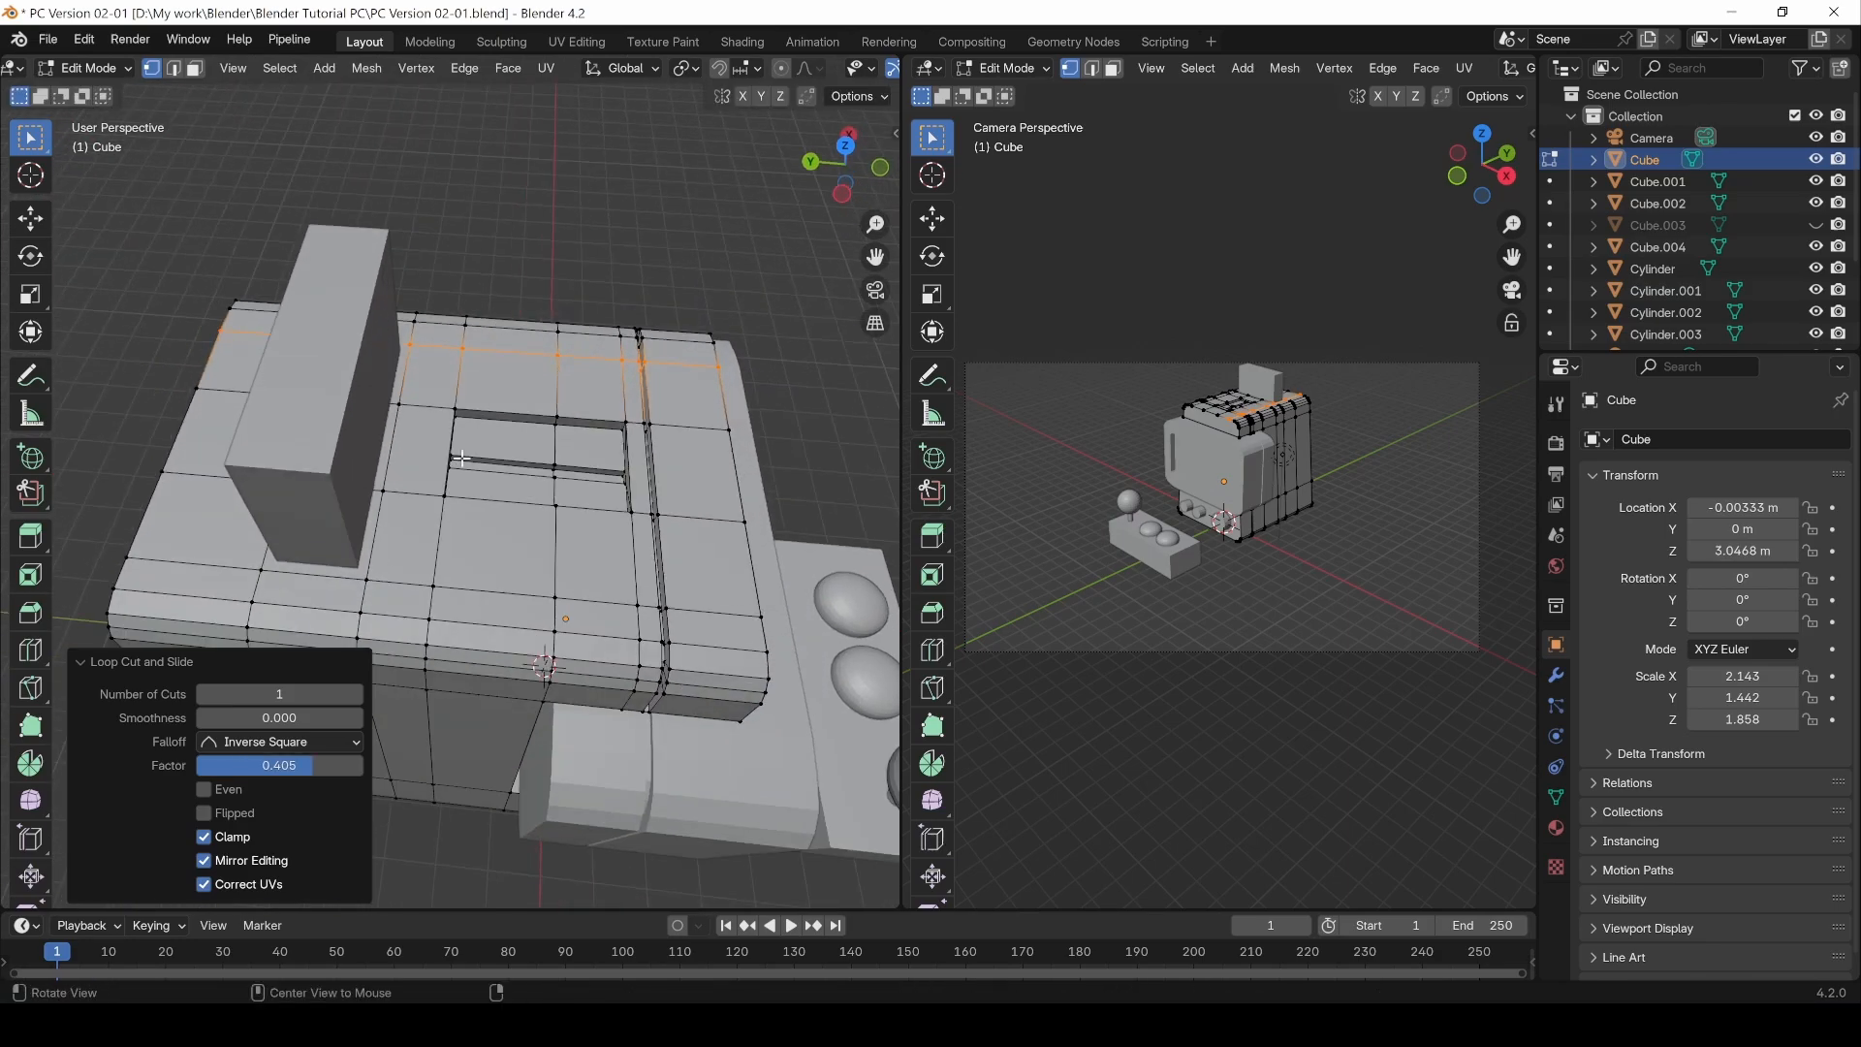
{"action": "key", "text": "Tab"}
{"action": "left_click", "coordinate": [348, 358]}
{"action": "left_click", "coordinate": [1815, 203]}
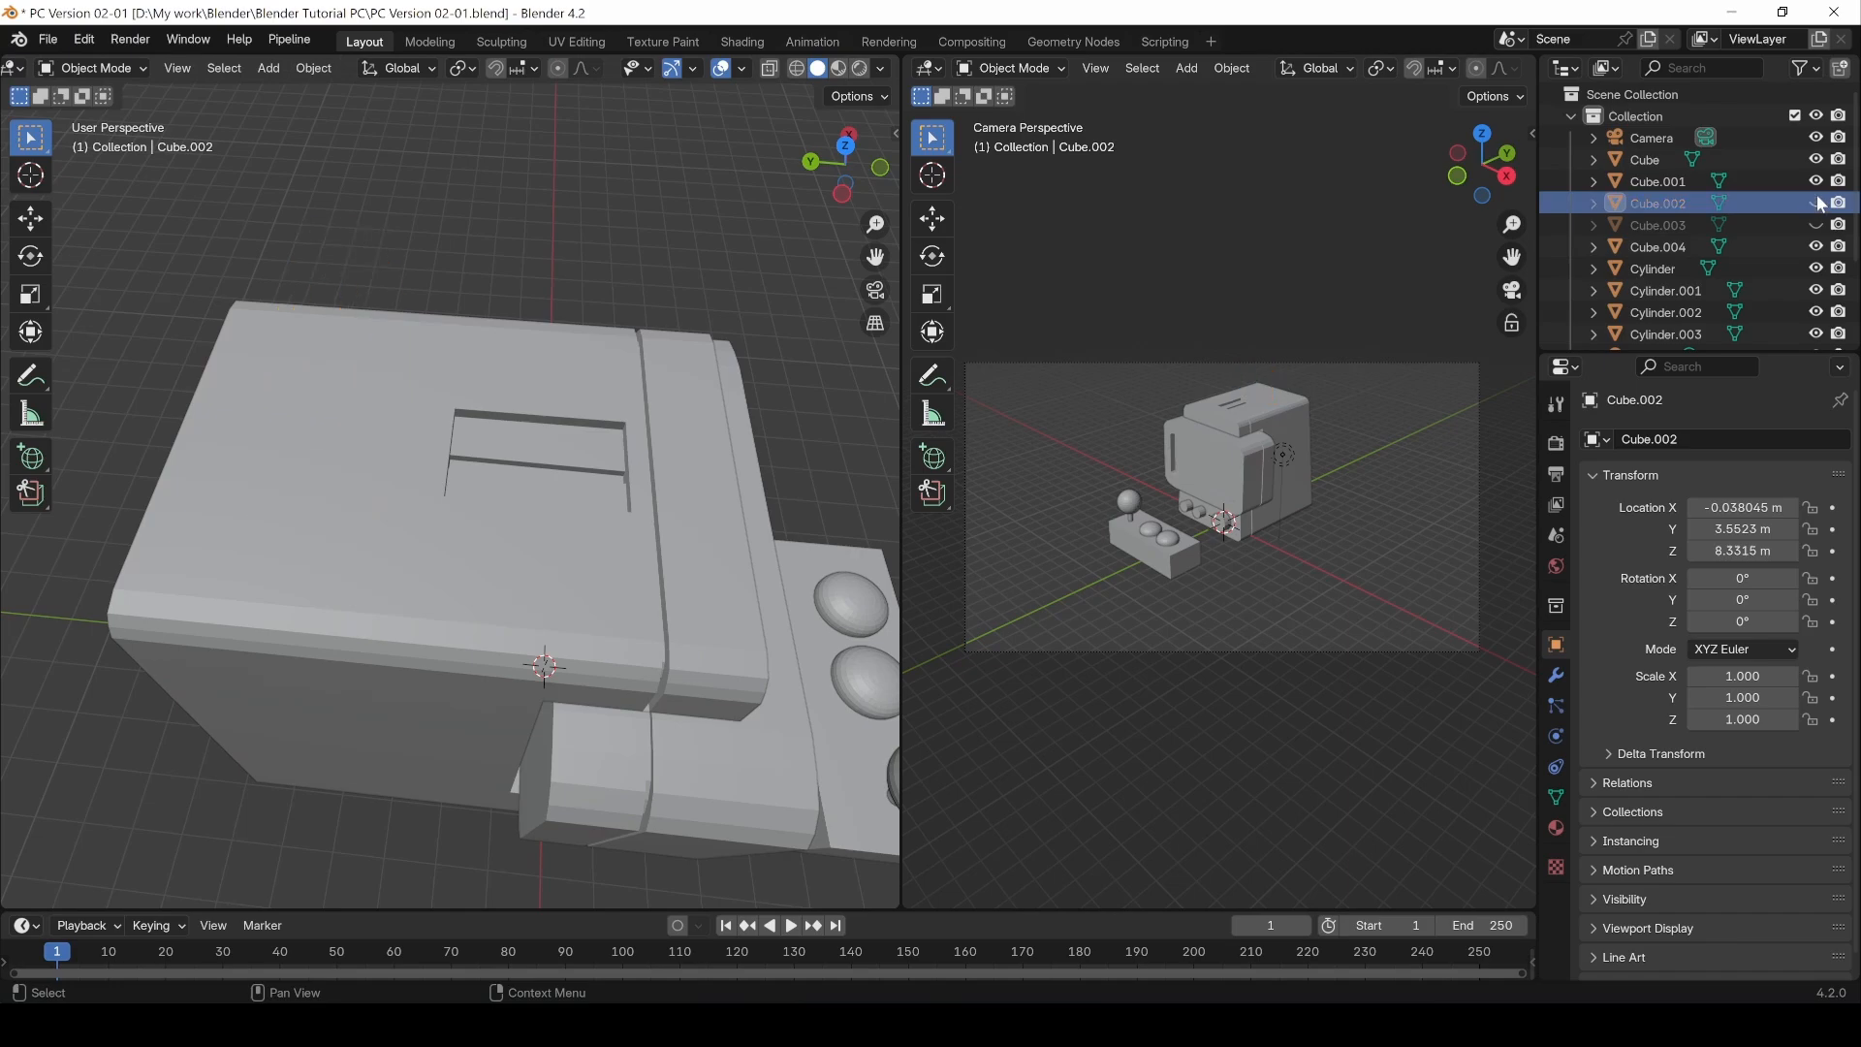
Step: Re-enter Edit Mode on Cube, select top faces in face mode and extrude them down -0.29078 m into a recess
{"action": "left_click", "coordinate": [346, 445]}
{"action": "key", "text": "Tab"}
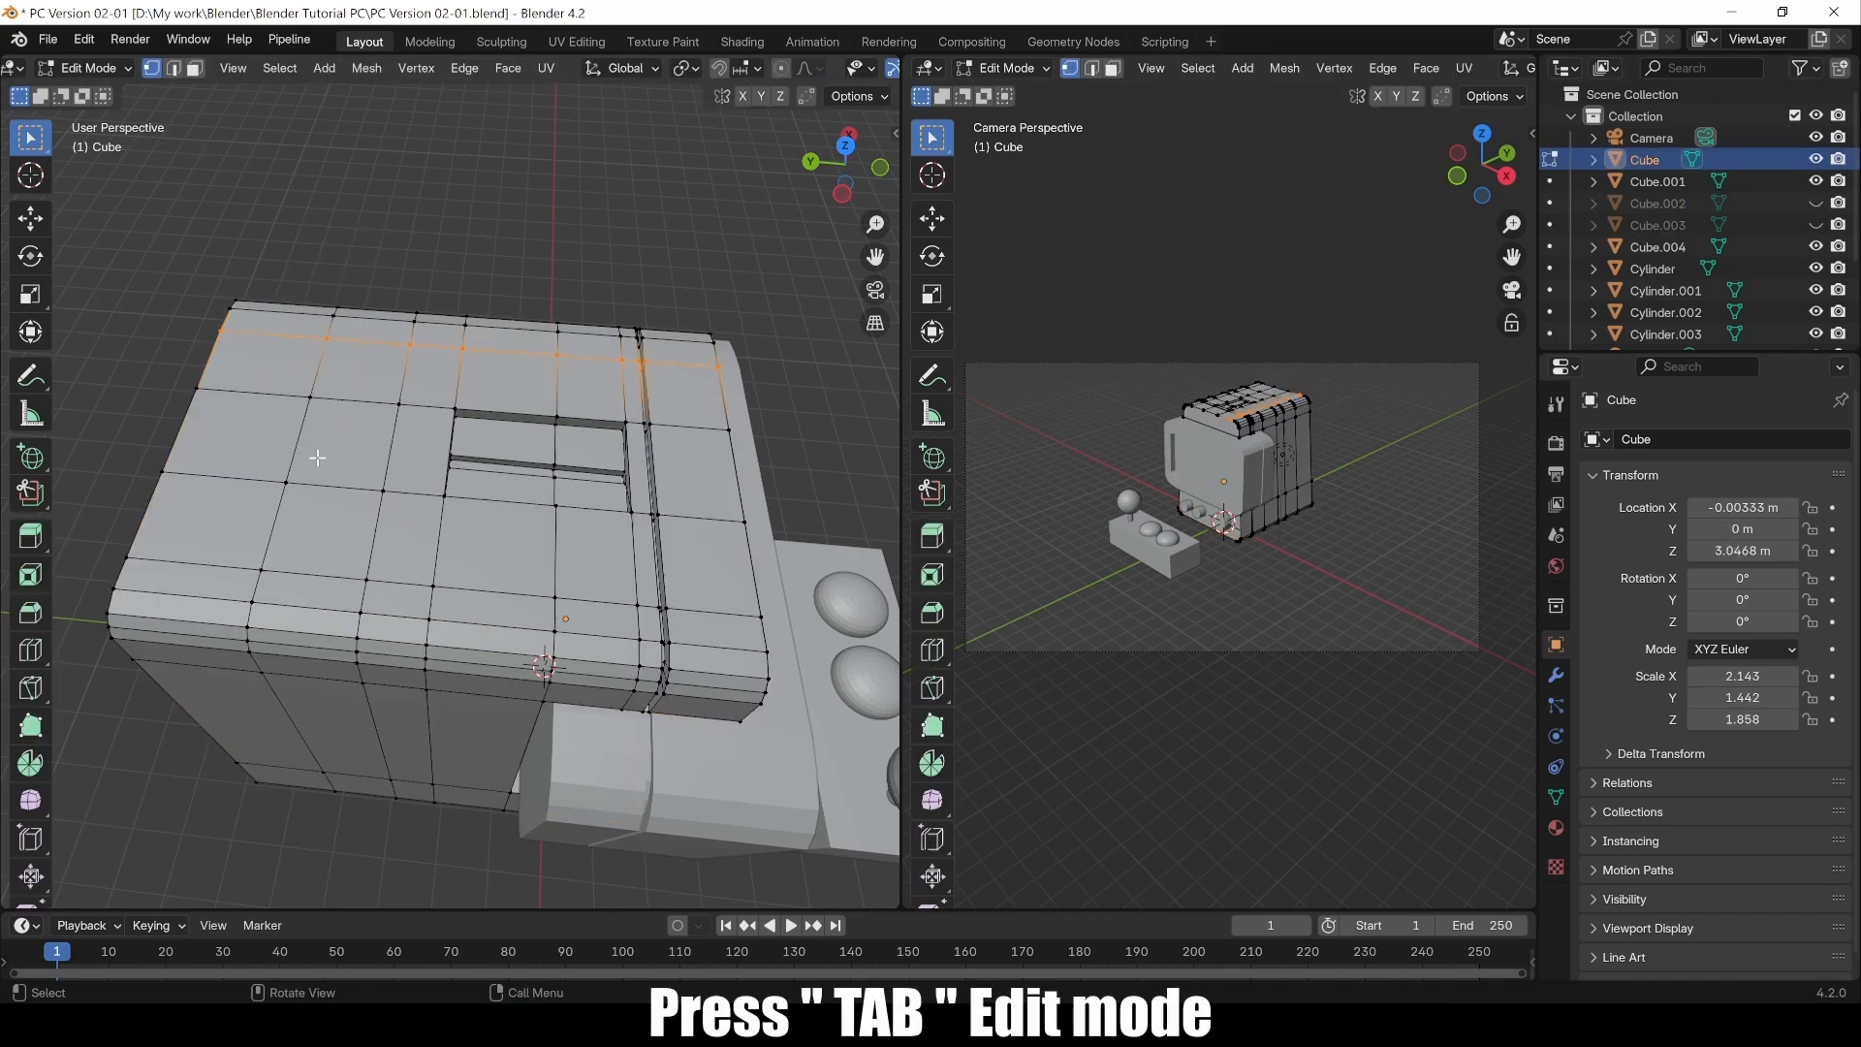
{"action": "key", "text": "3"}
{"action": "left_click", "coordinate": [360, 372]}
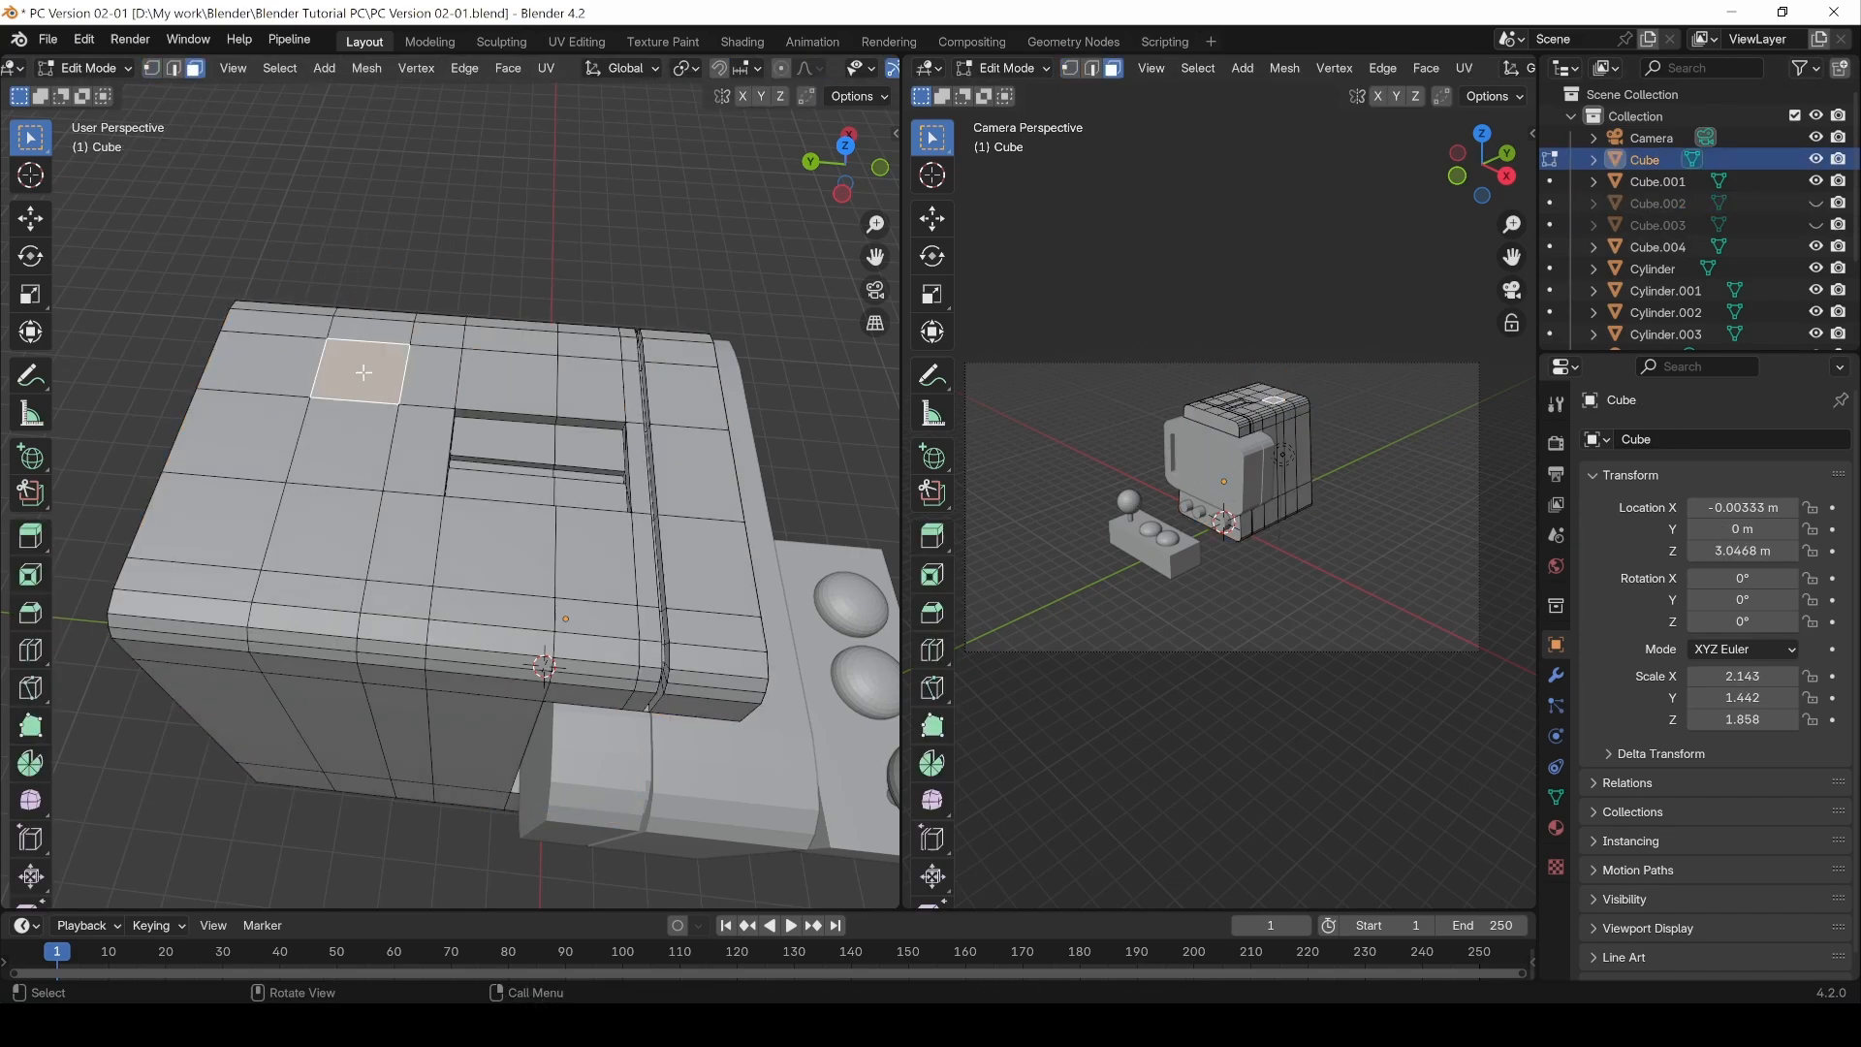
{"action": "left_click", "coordinate": [366, 439], "text": "shift"}
{"action": "left_click", "coordinate": [331, 523], "text": "shift"}
{"action": "middle_click_drag", "start_coordinate": [373, 468], "coordinate": [212, 467]}
{"action": "key", "text": "e"}
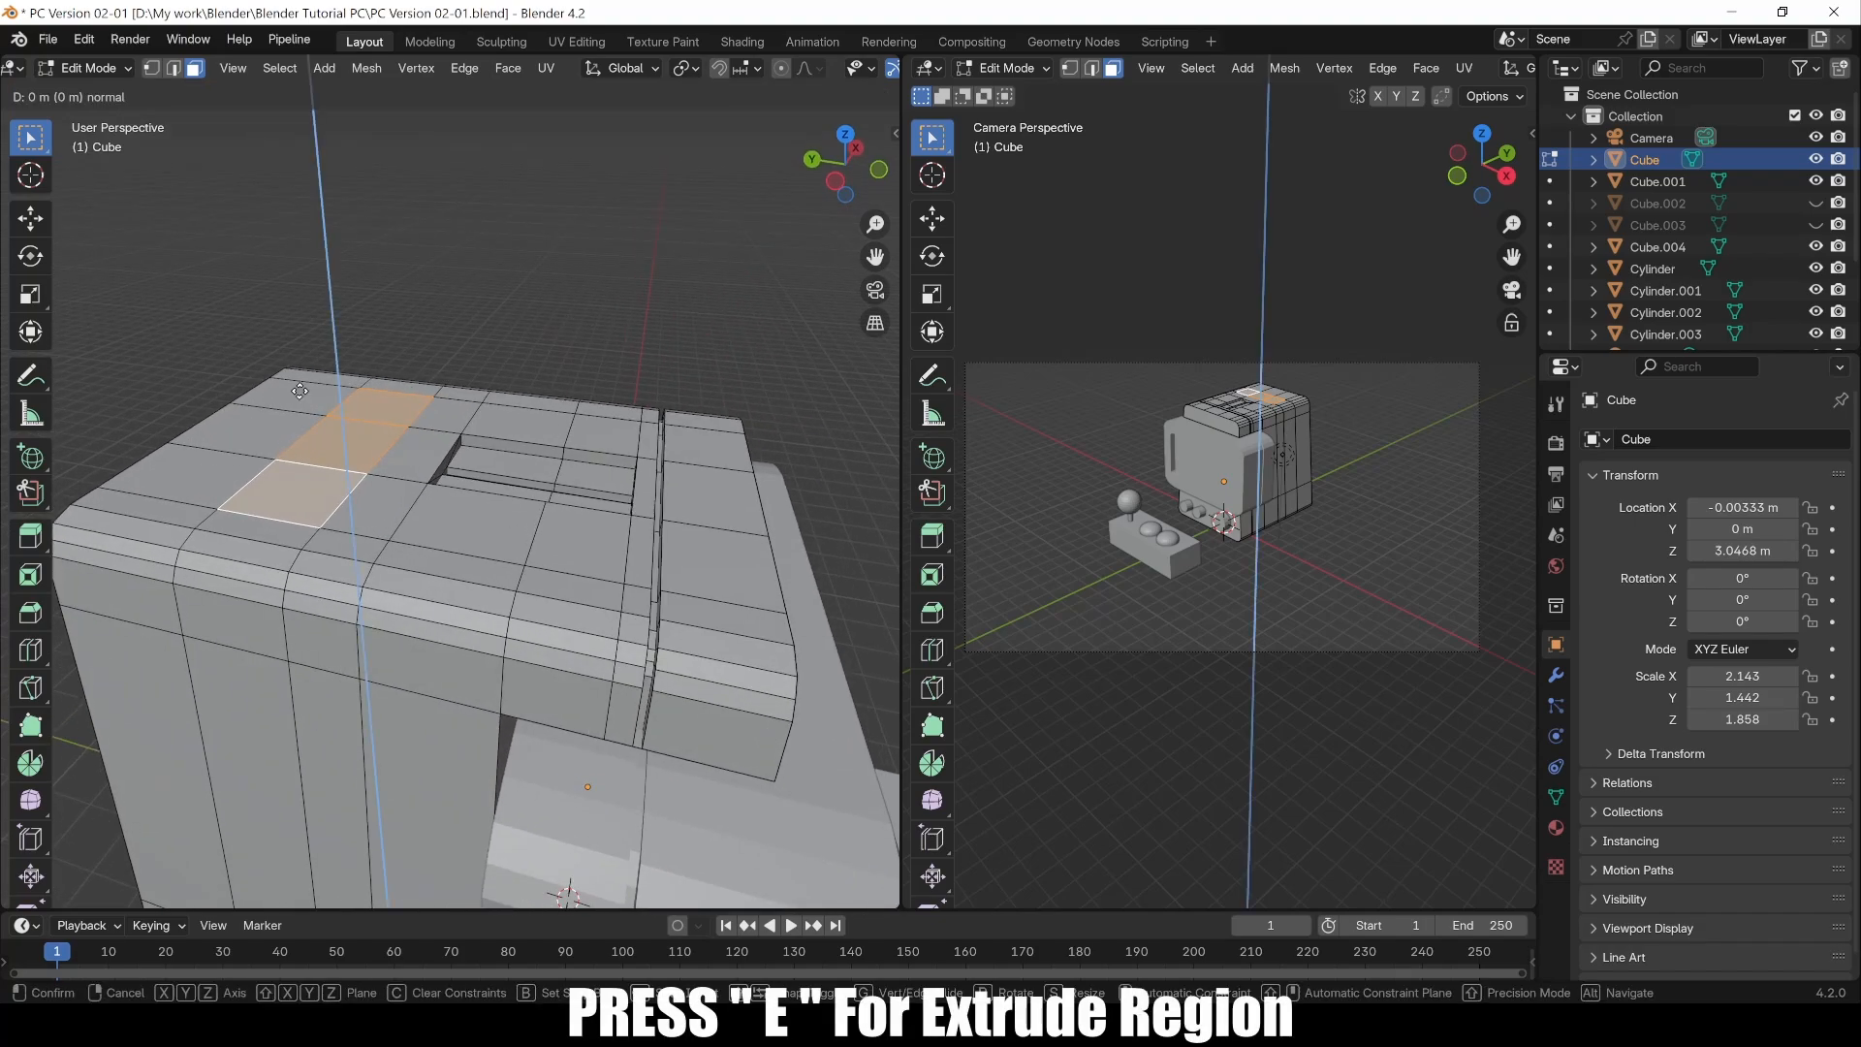
{"action": "left_click", "coordinate": [302, 413]}
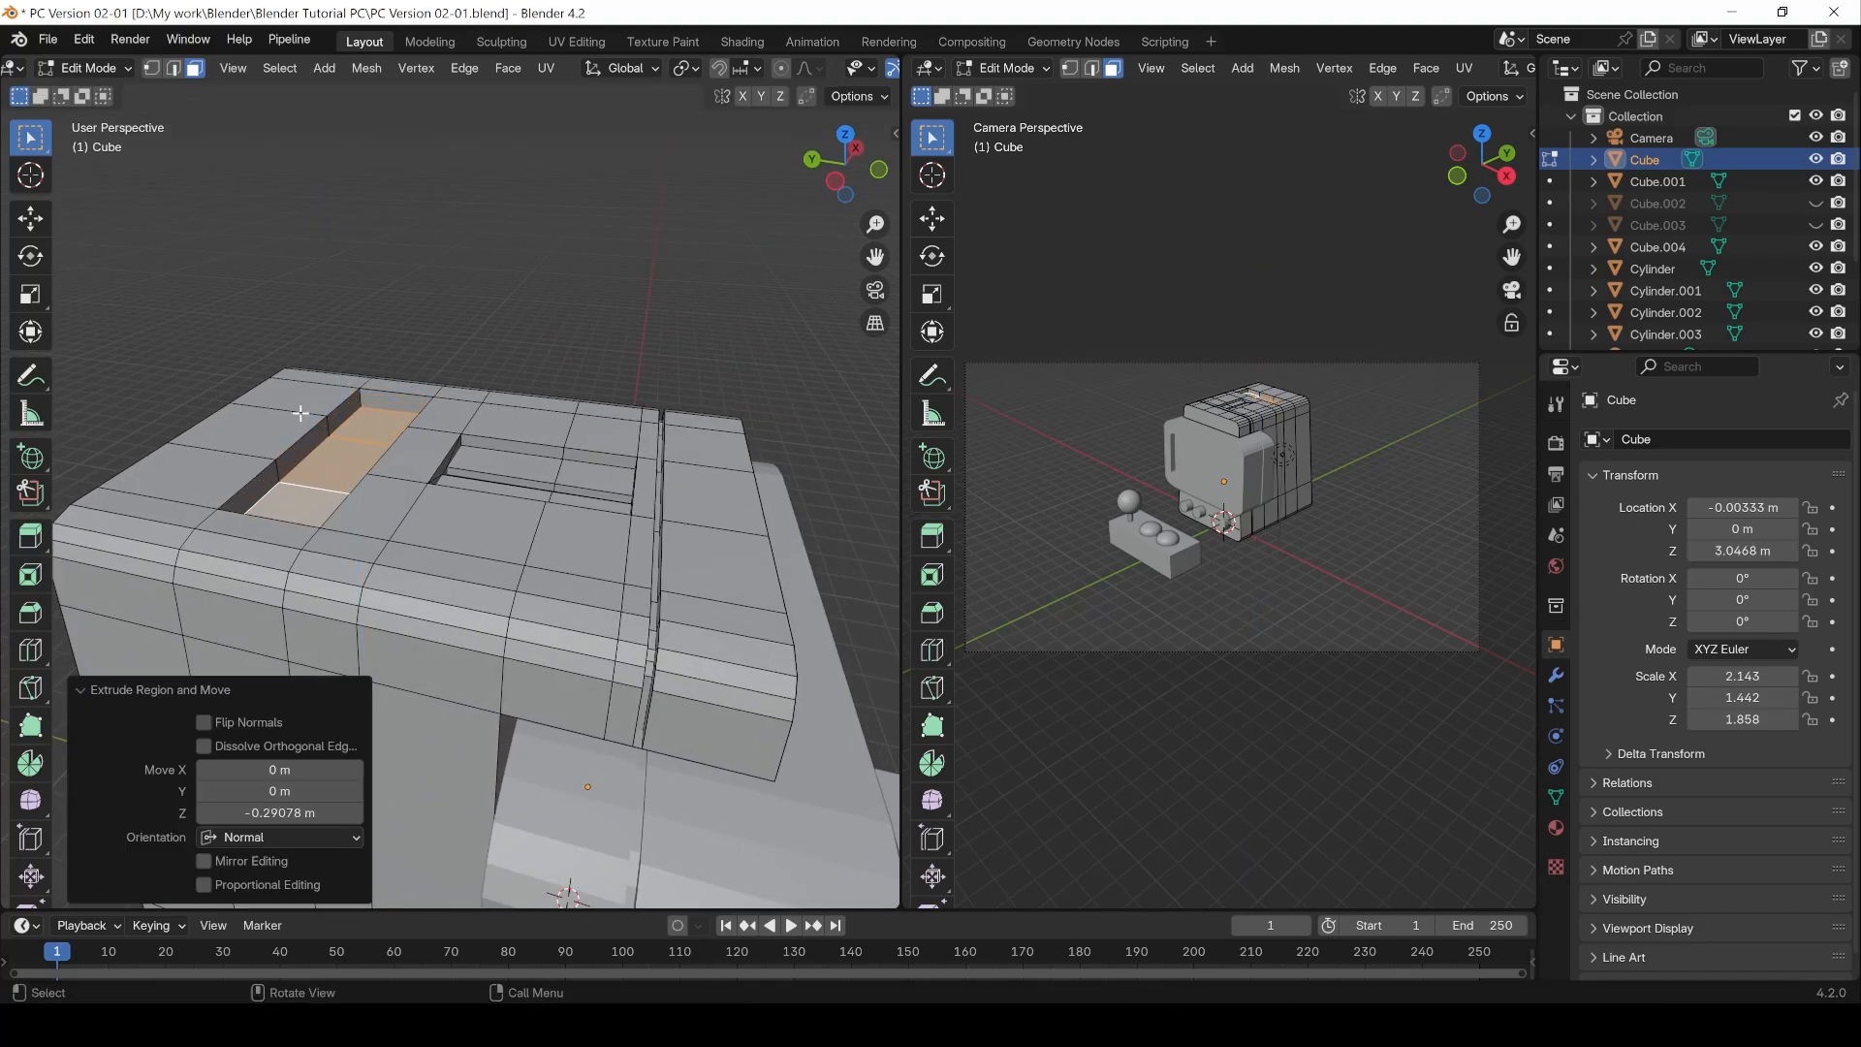
Step: In edge mode, select the edge loop around the new recess and bevel it with a 0.0266 m offset
{"action": "middle_click_drag", "start_coordinate": [320, 417], "coordinate": [282, 450]}
{"action": "key", "text": "2"}
{"action": "left_click", "coordinate": [242, 502]}
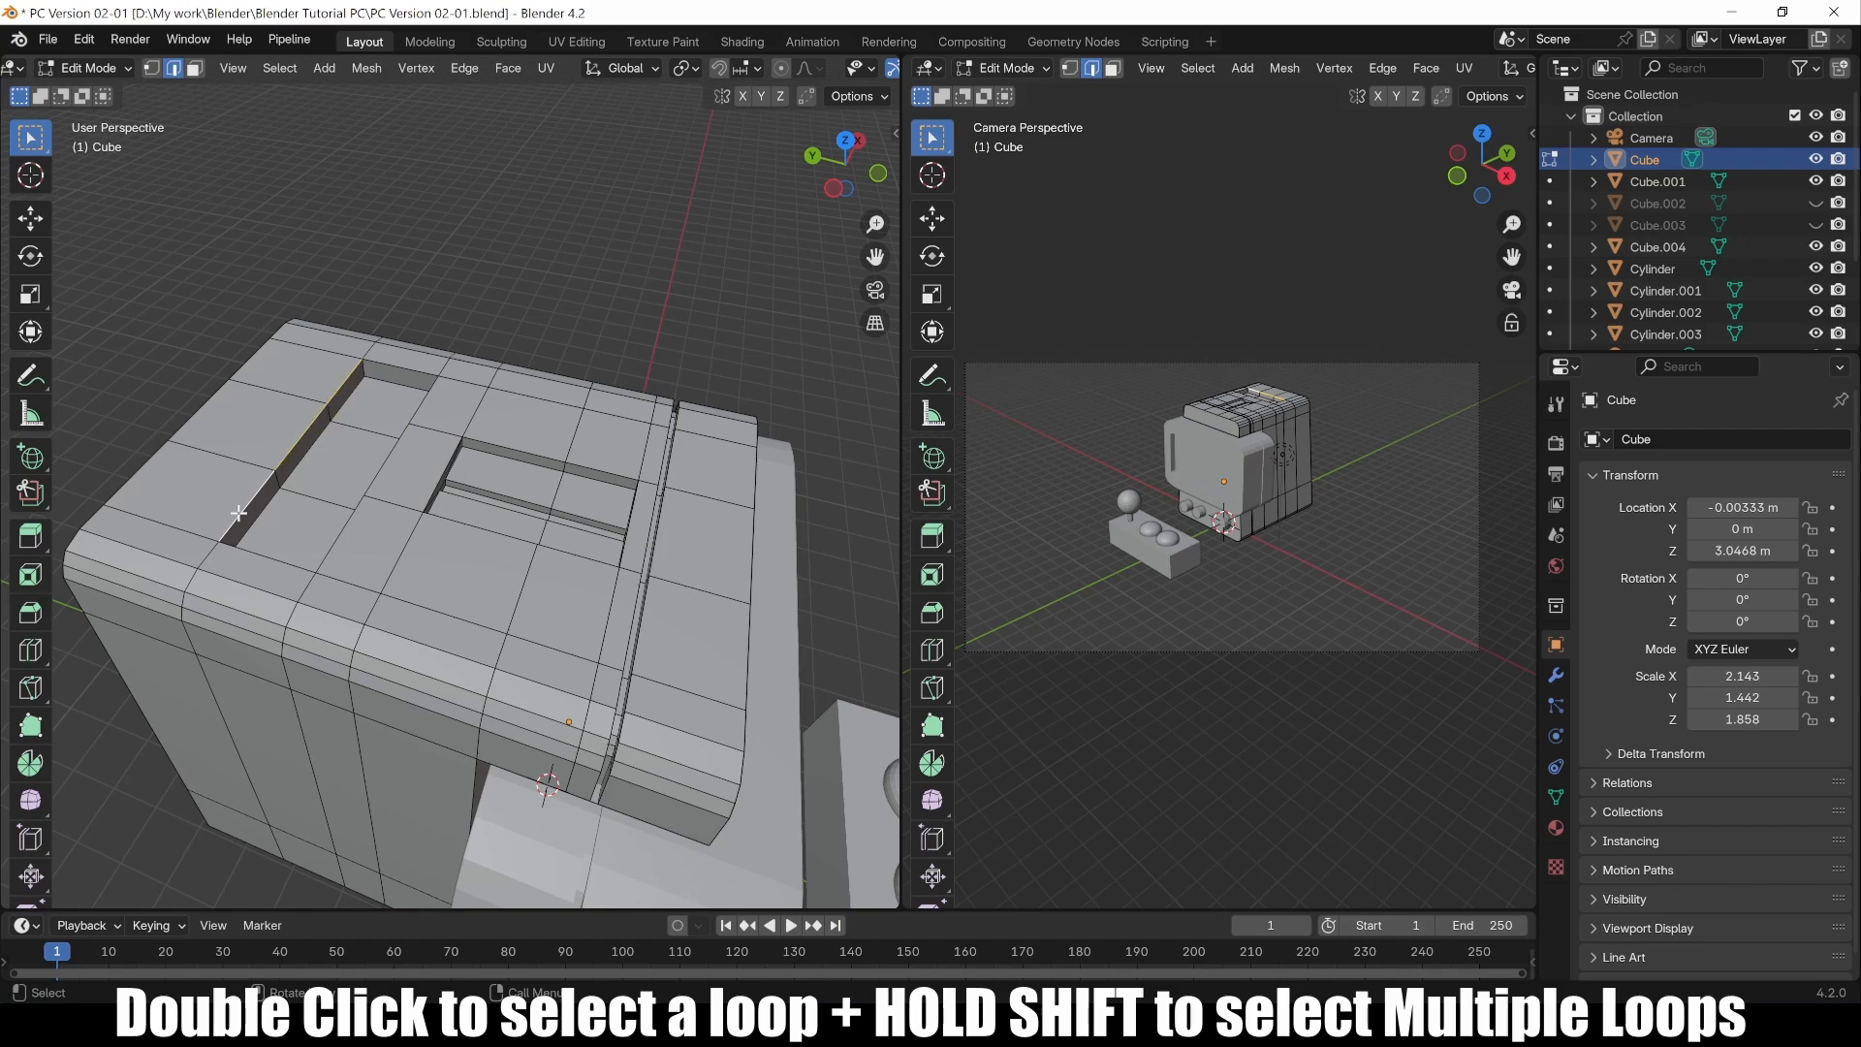
{"action": "double_click", "coordinate": [426, 397], "text": "shift"}
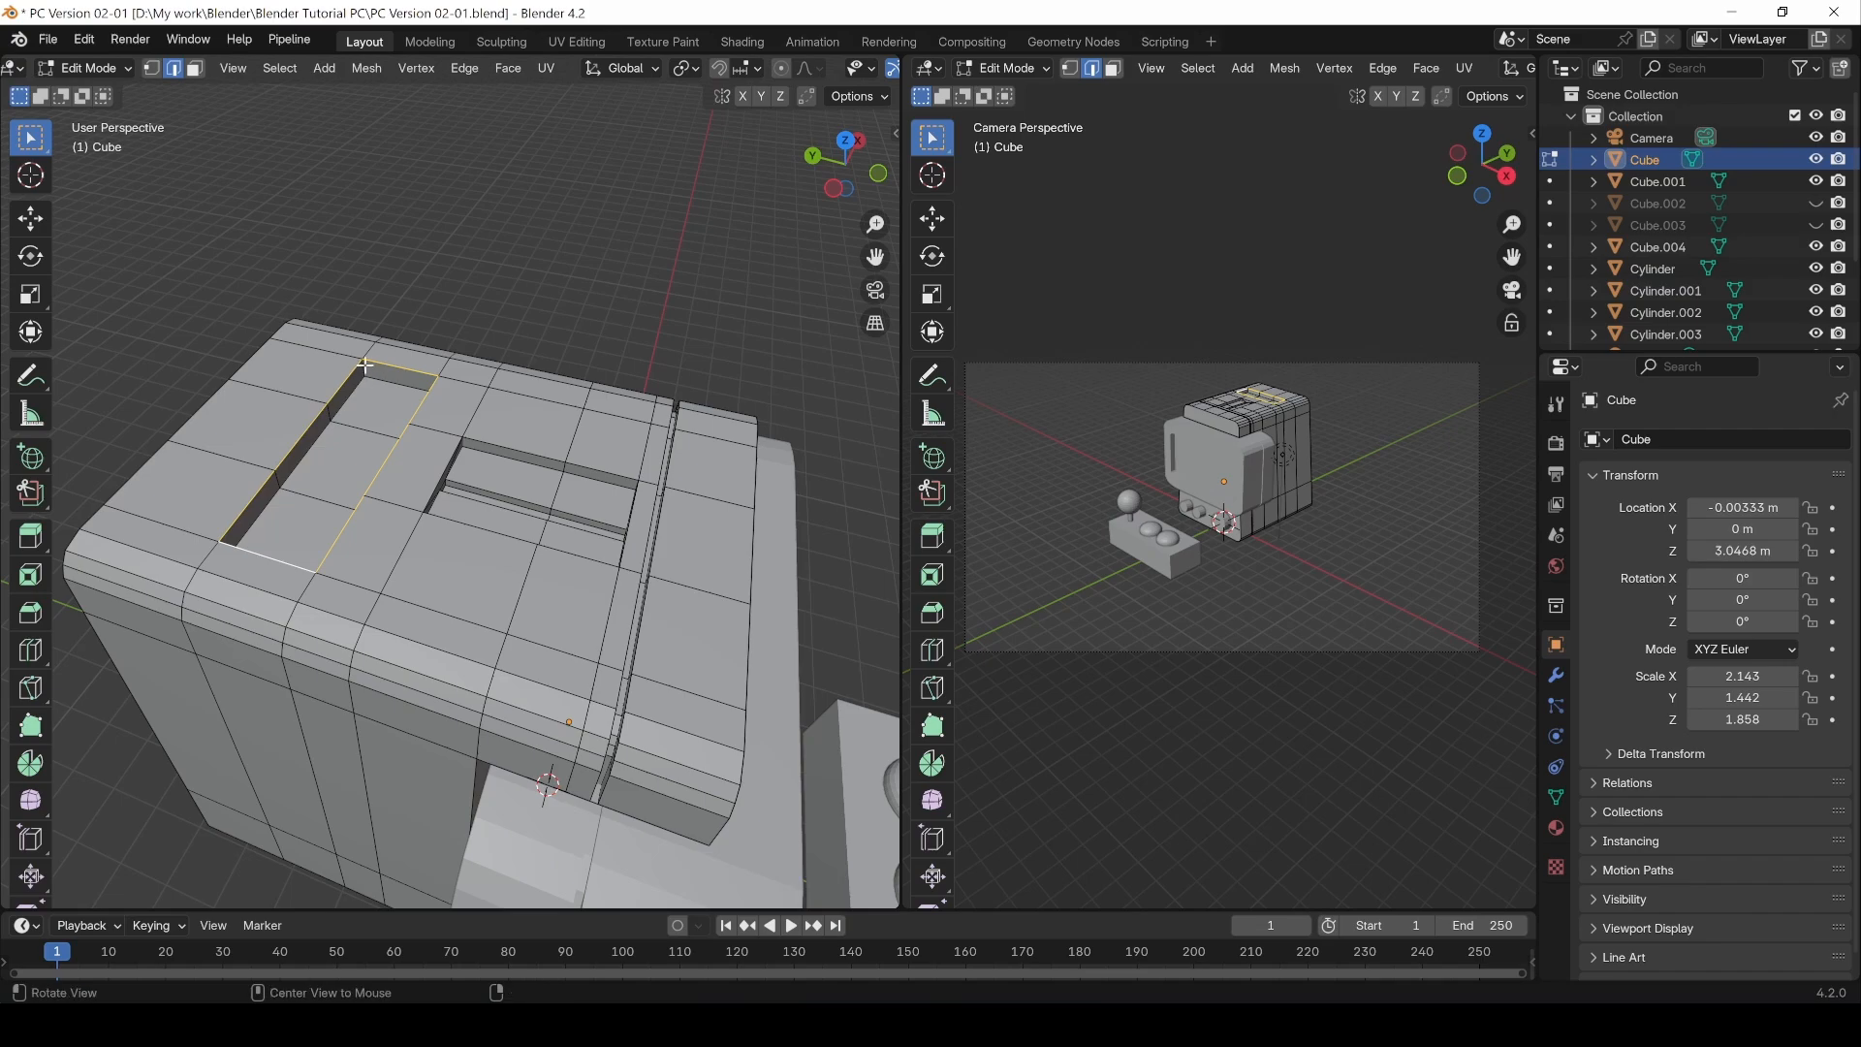
{"action": "middle_click_drag", "start_coordinate": [369, 378], "coordinate": [394, 316]}
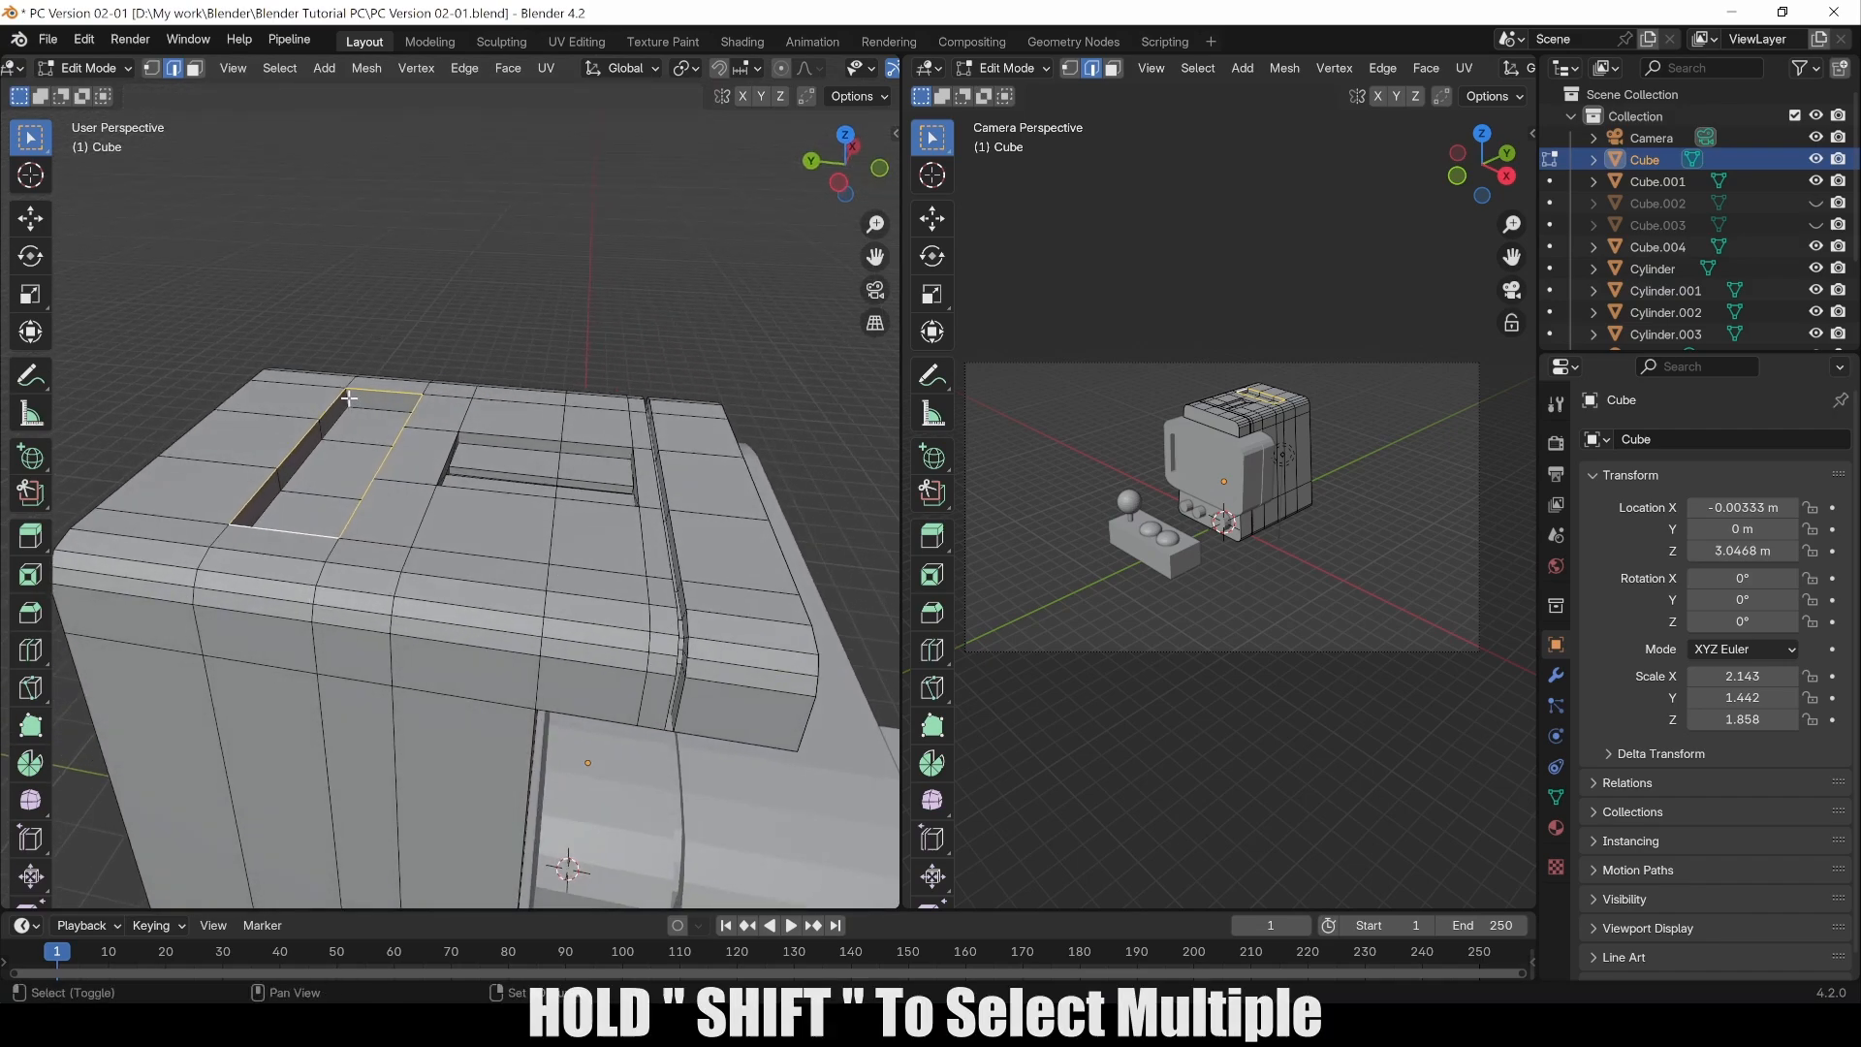
{"action": "middle_click_drag", "start_coordinate": [343, 430], "coordinate": [376, 387]}
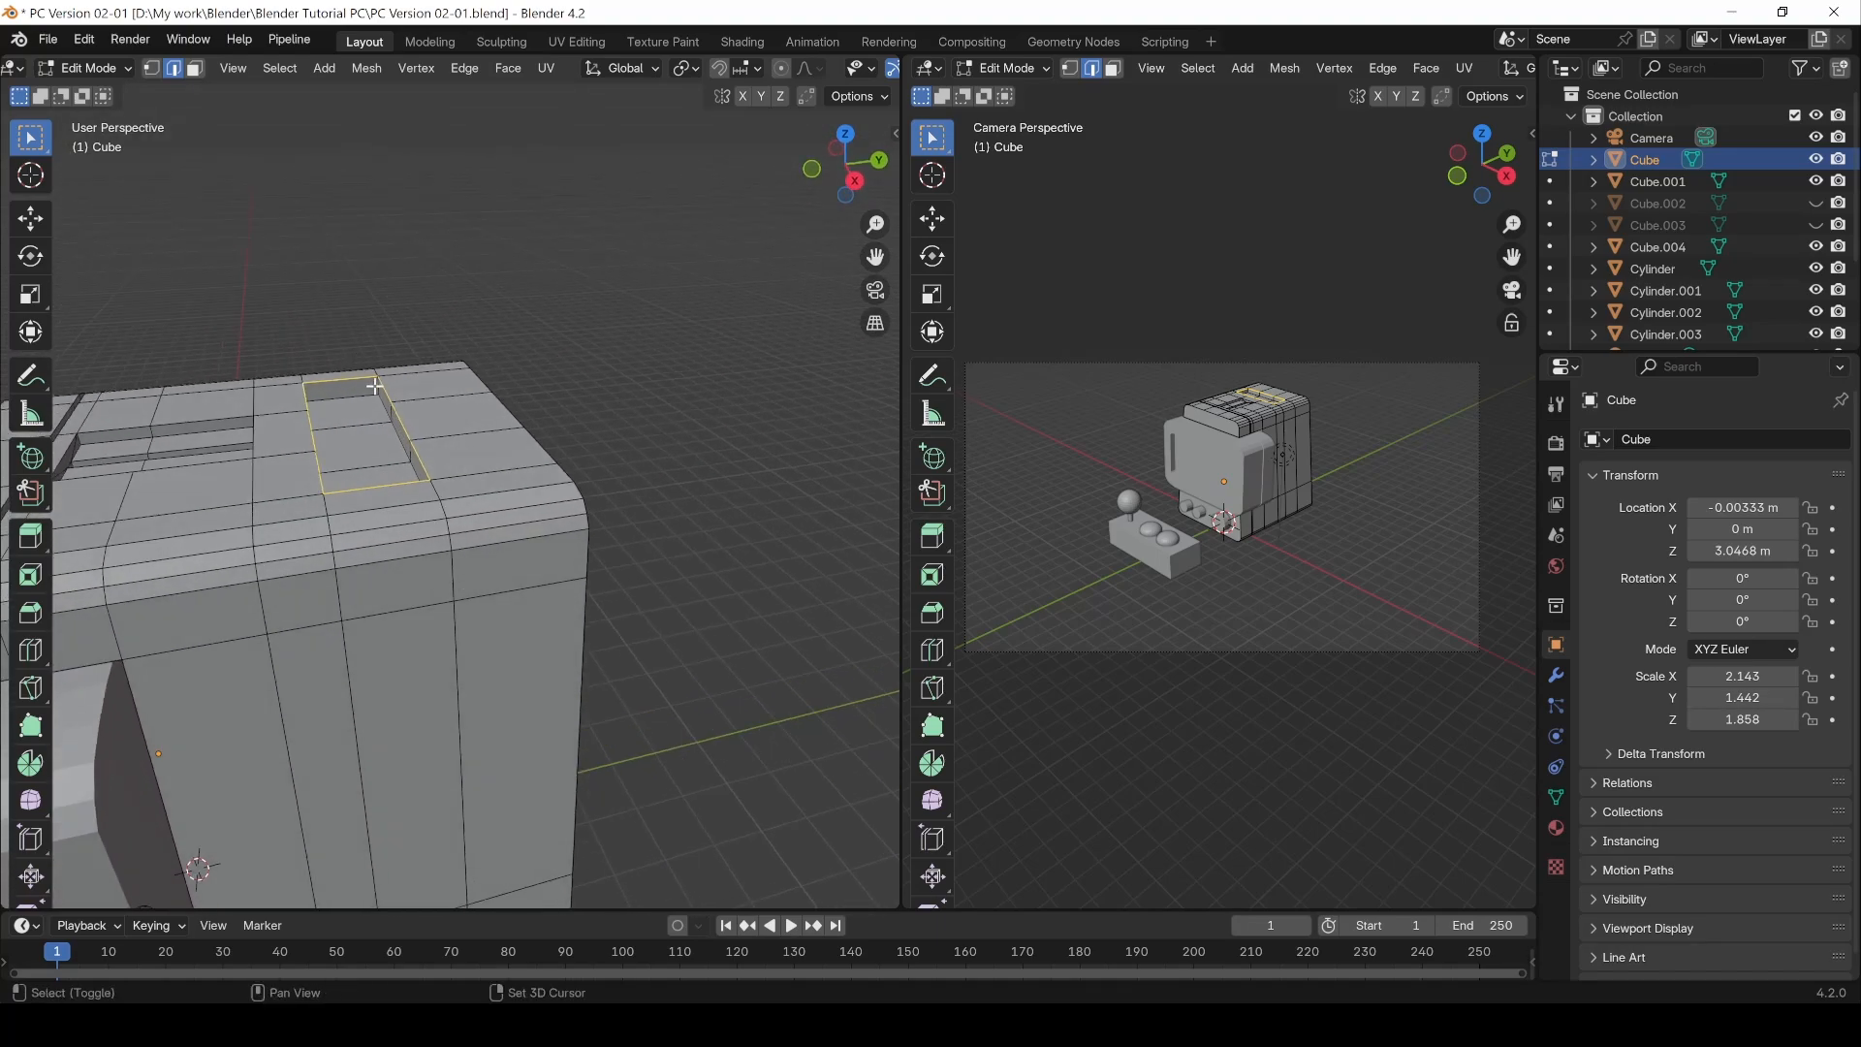
{"action": "middle_click_drag", "start_coordinate": [473, 345], "coordinate": [368, 382]}
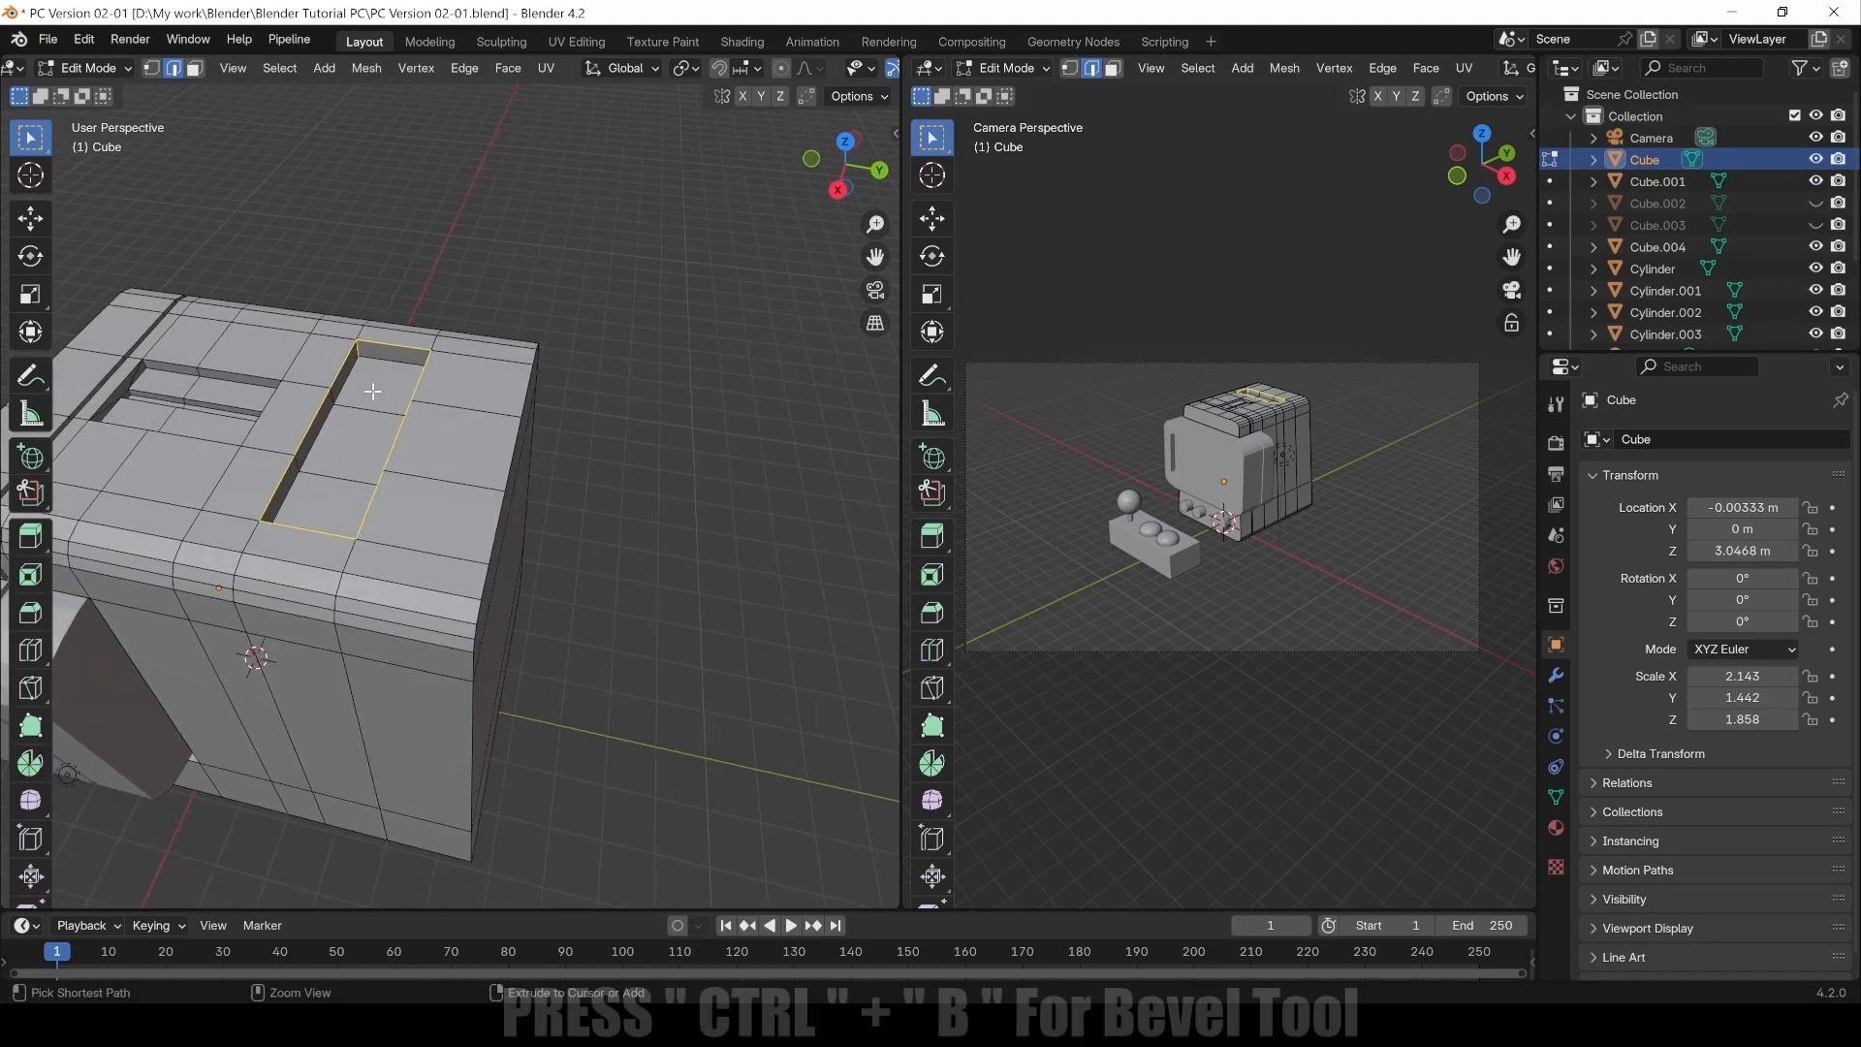
{"action": "key", "text": "ctrl+b"}
{"action": "scroll", "coordinate": [336, 371], "scroll_direction": "down", "scroll_amount": 3}
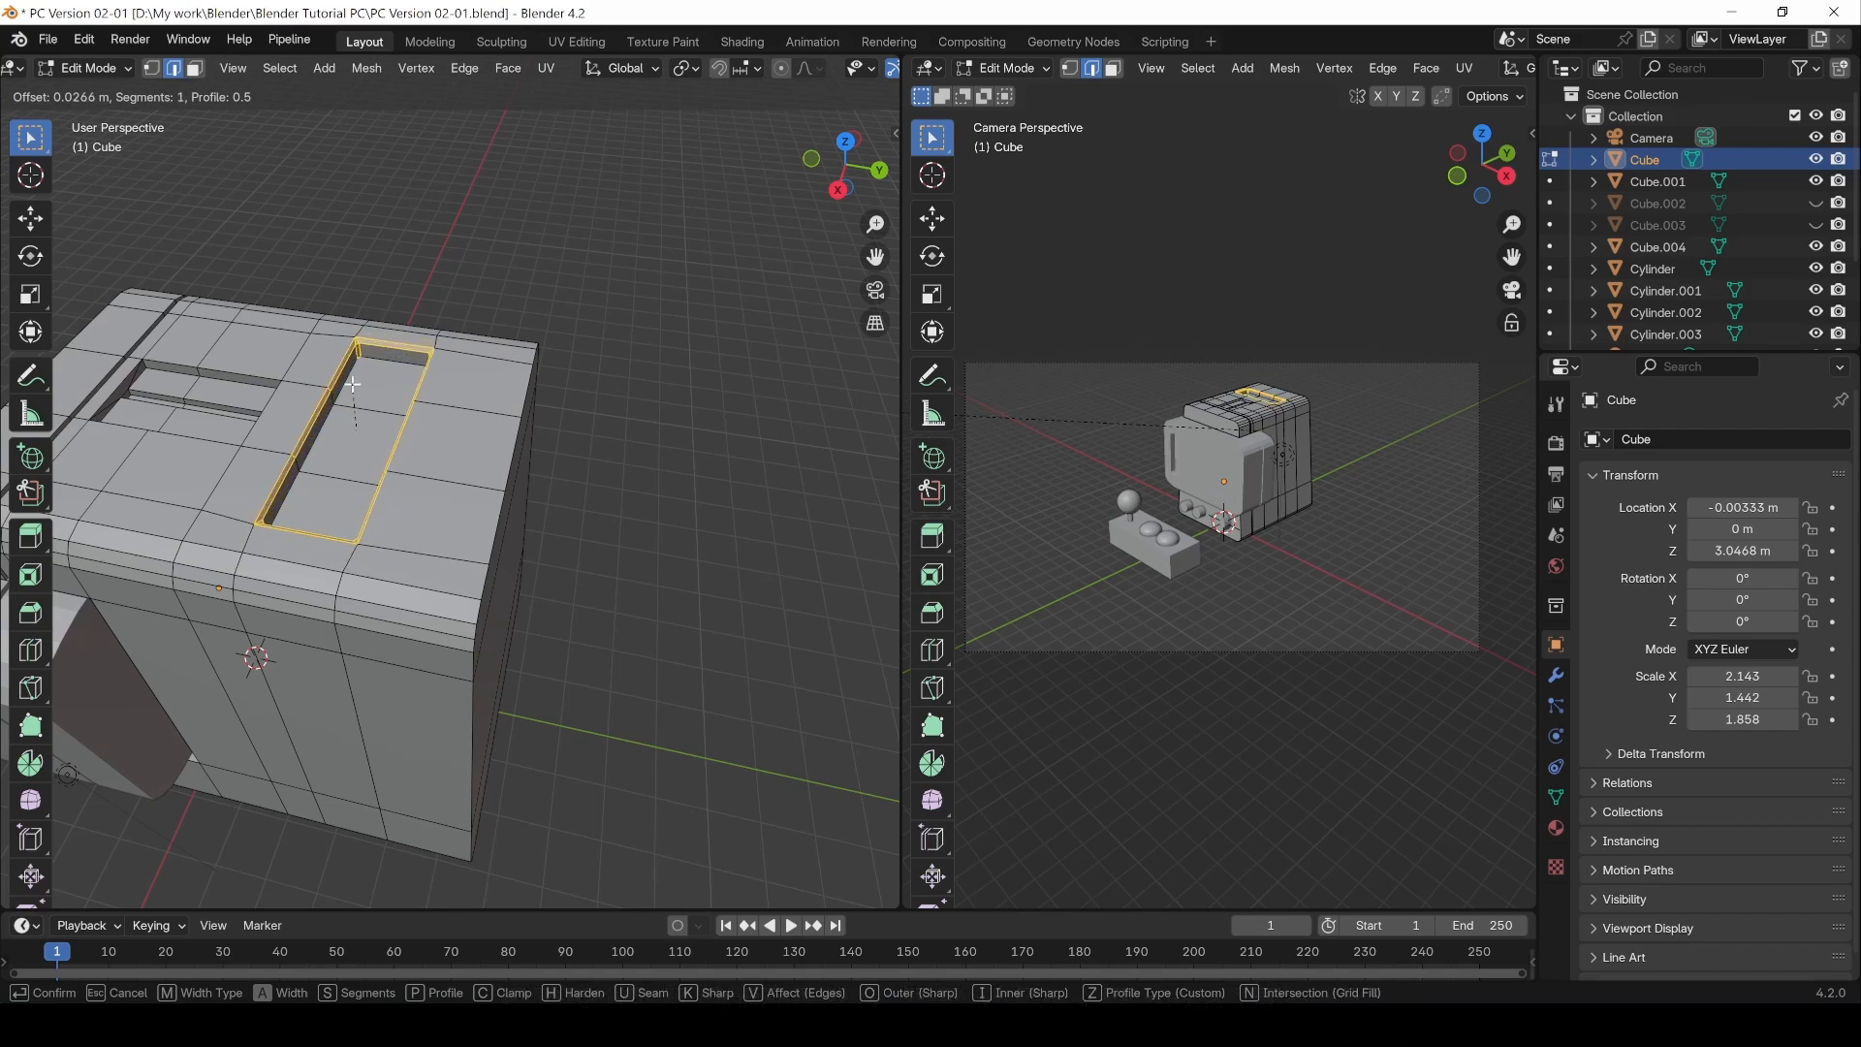
{"action": "left_click", "coordinate": [353, 384]}
{"action": "left_click", "coordinate": [469, 267]}
Step: Select the edge loop around the slot recess and bevel it with a 0.019 m offset
{"action": "middle_click_drag", "start_coordinate": [413, 415], "coordinate": [477, 424]}
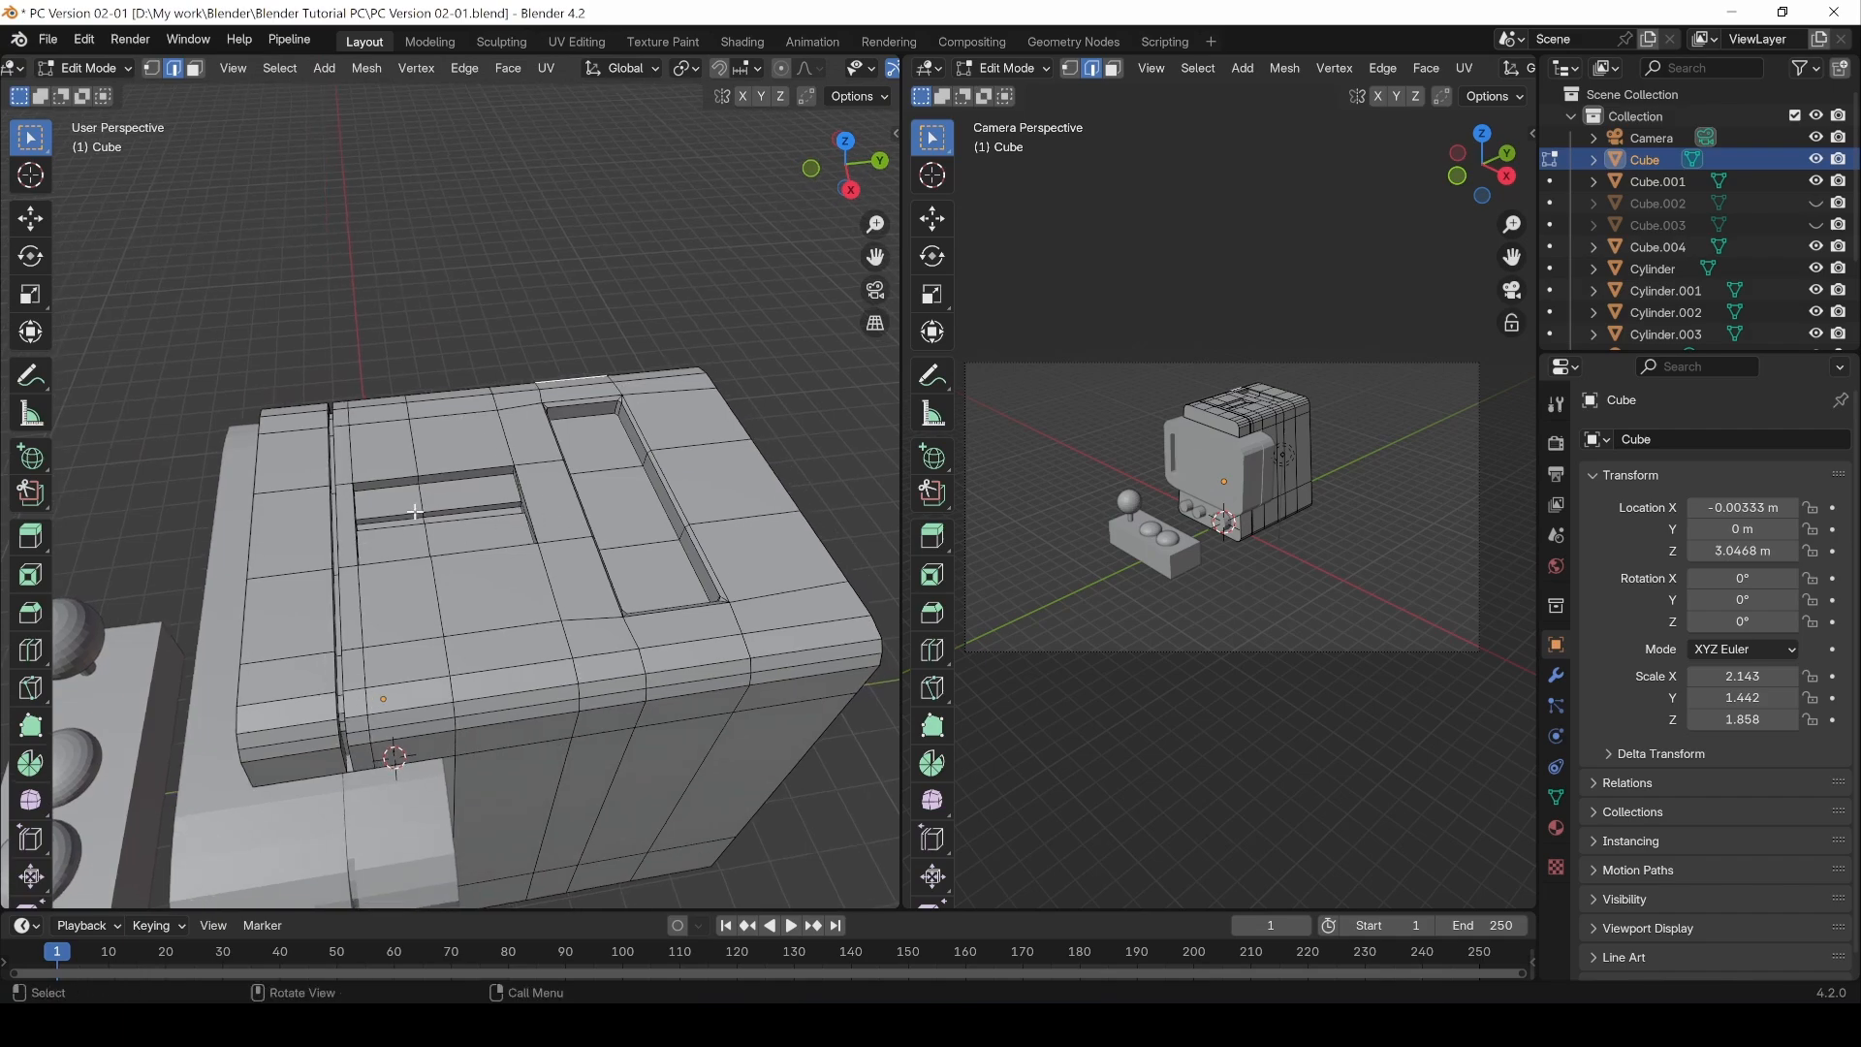
{"action": "scroll", "coordinate": [521, 550], "scroll_direction": "up", "scroll_amount": 1}
{"action": "left_click", "coordinate": [502, 572]}
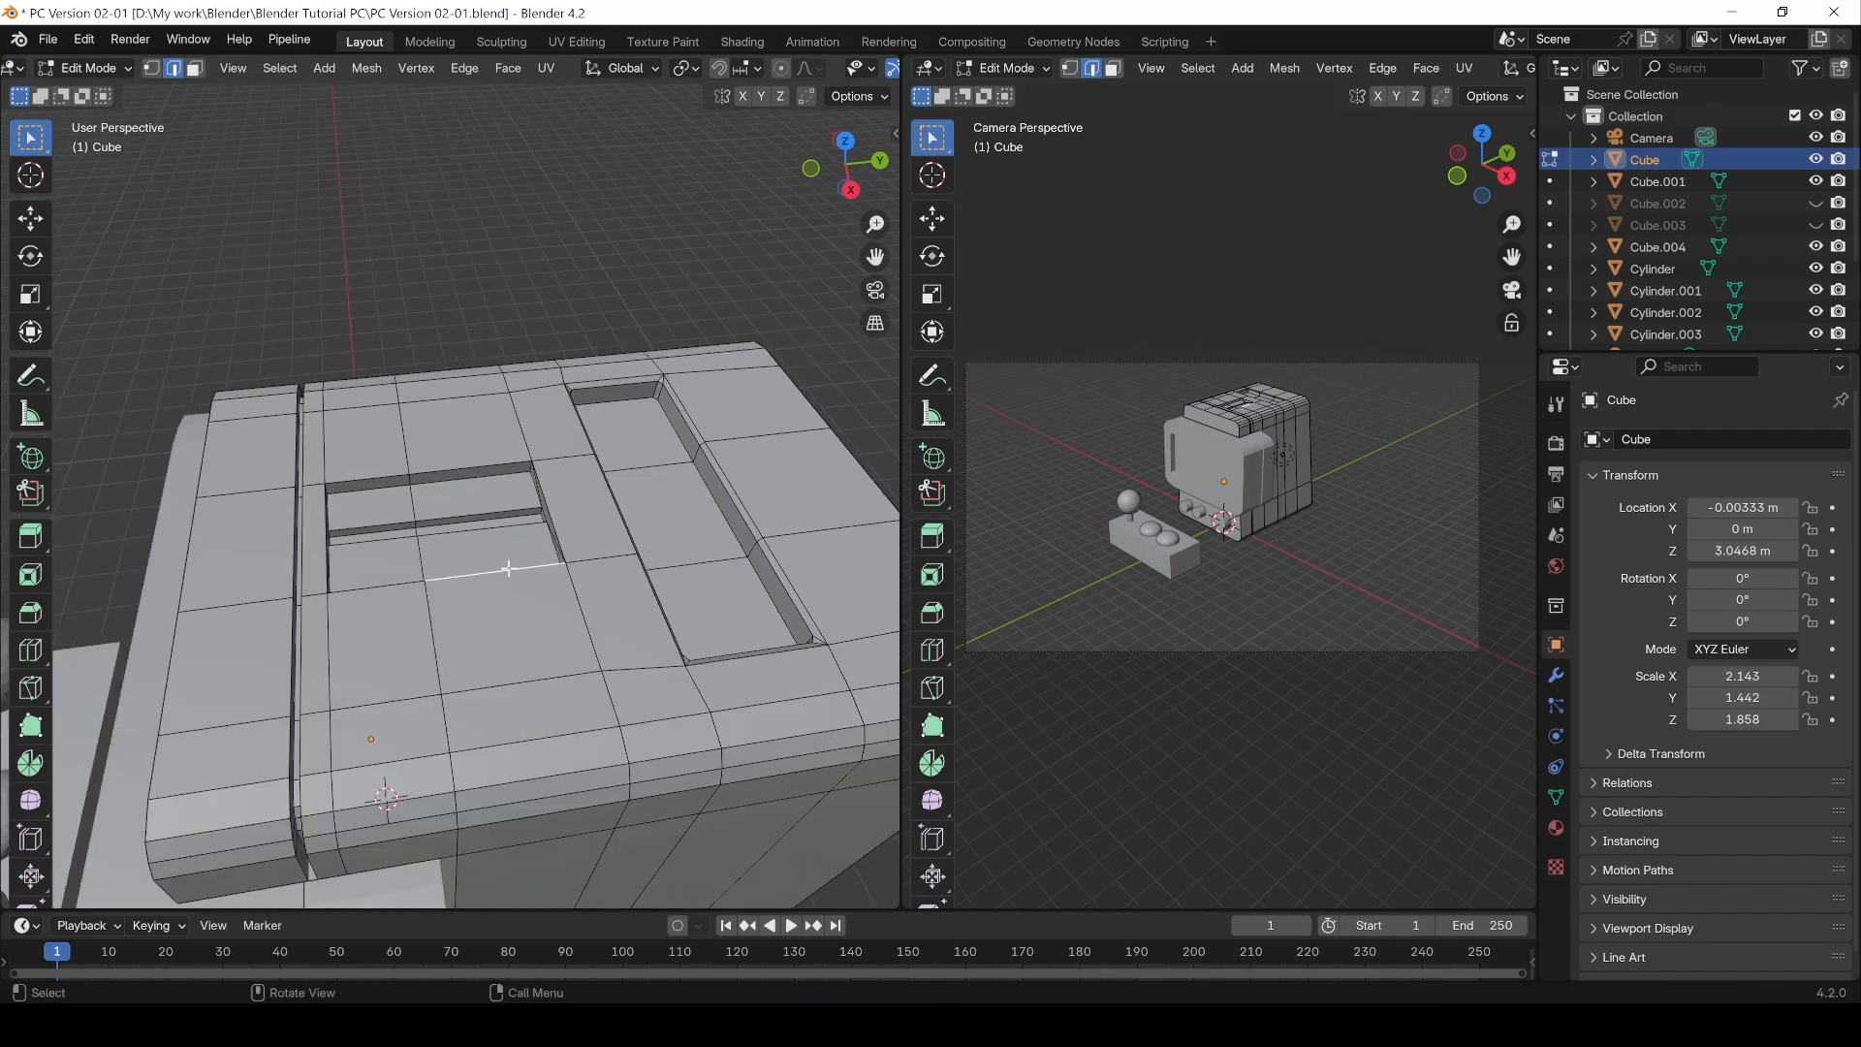
{"action": "double_click", "coordinate": [502, 572]}
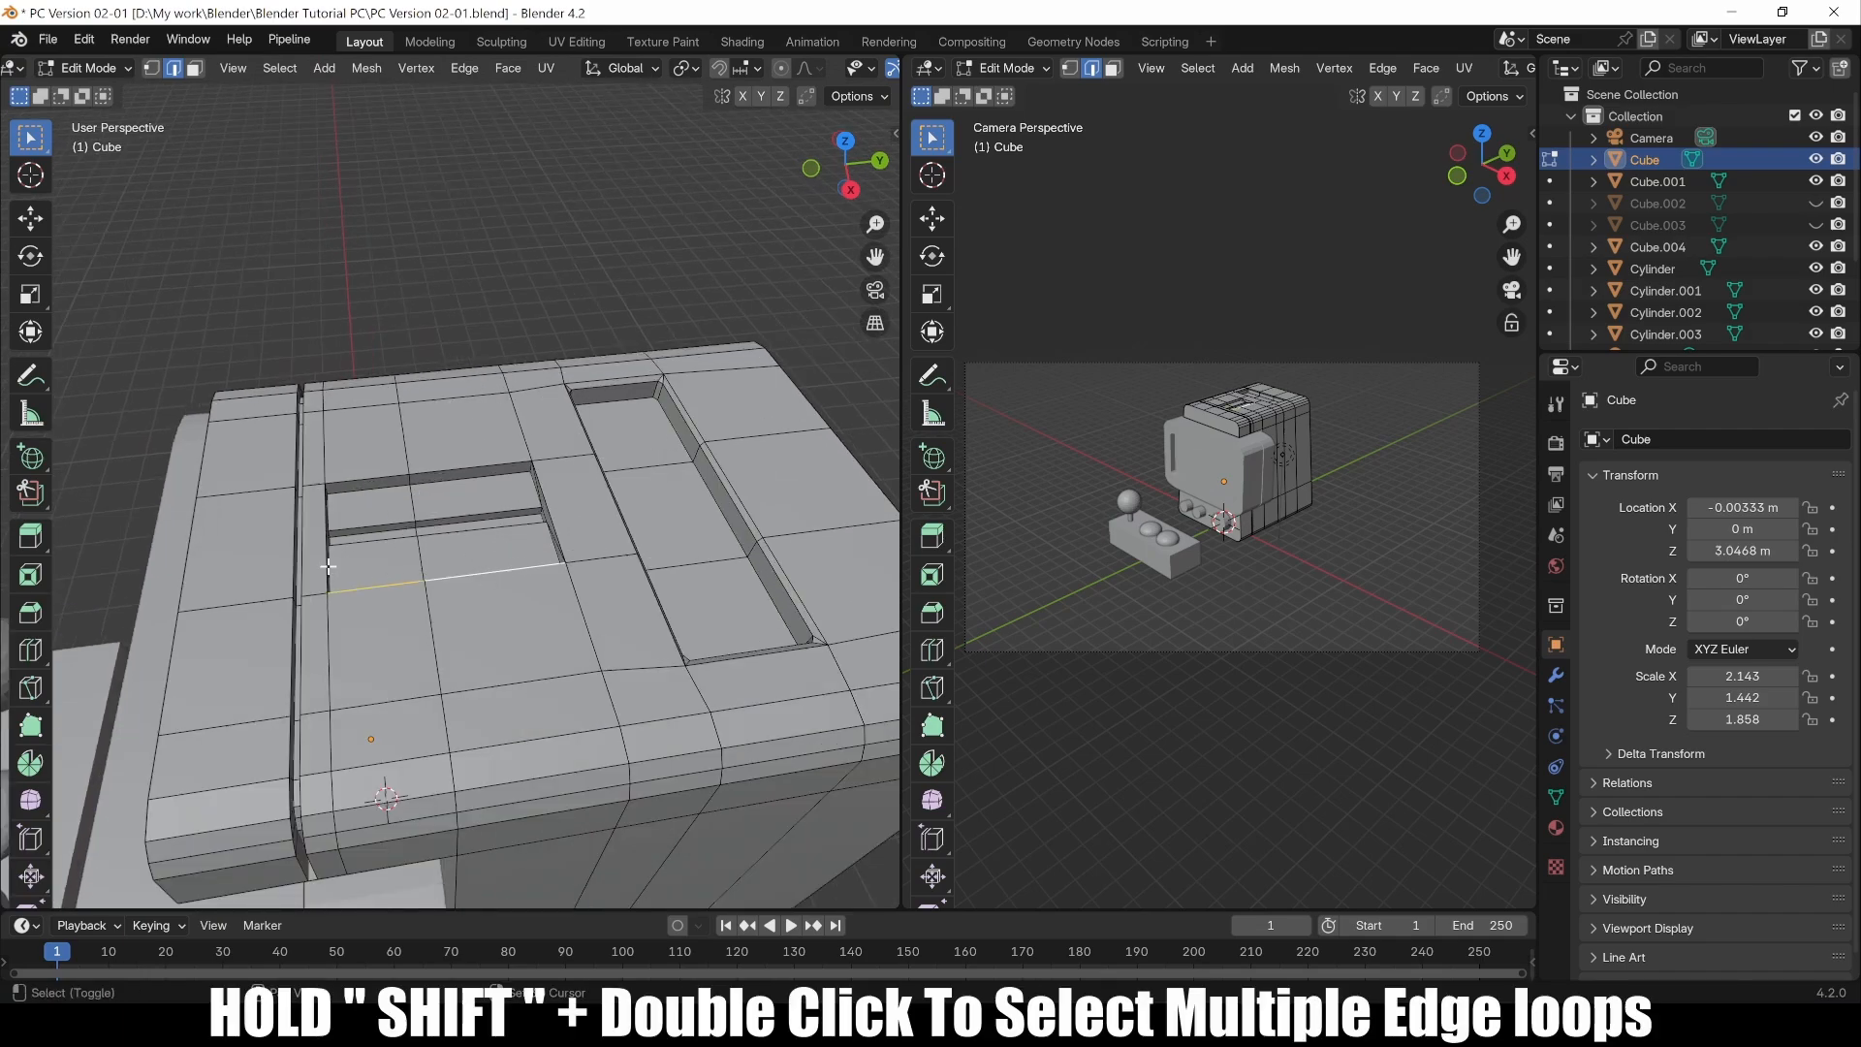
{"action": "middle_click_drag", "start_coordinate": [321, 510], "coordinate": [358, 527]}
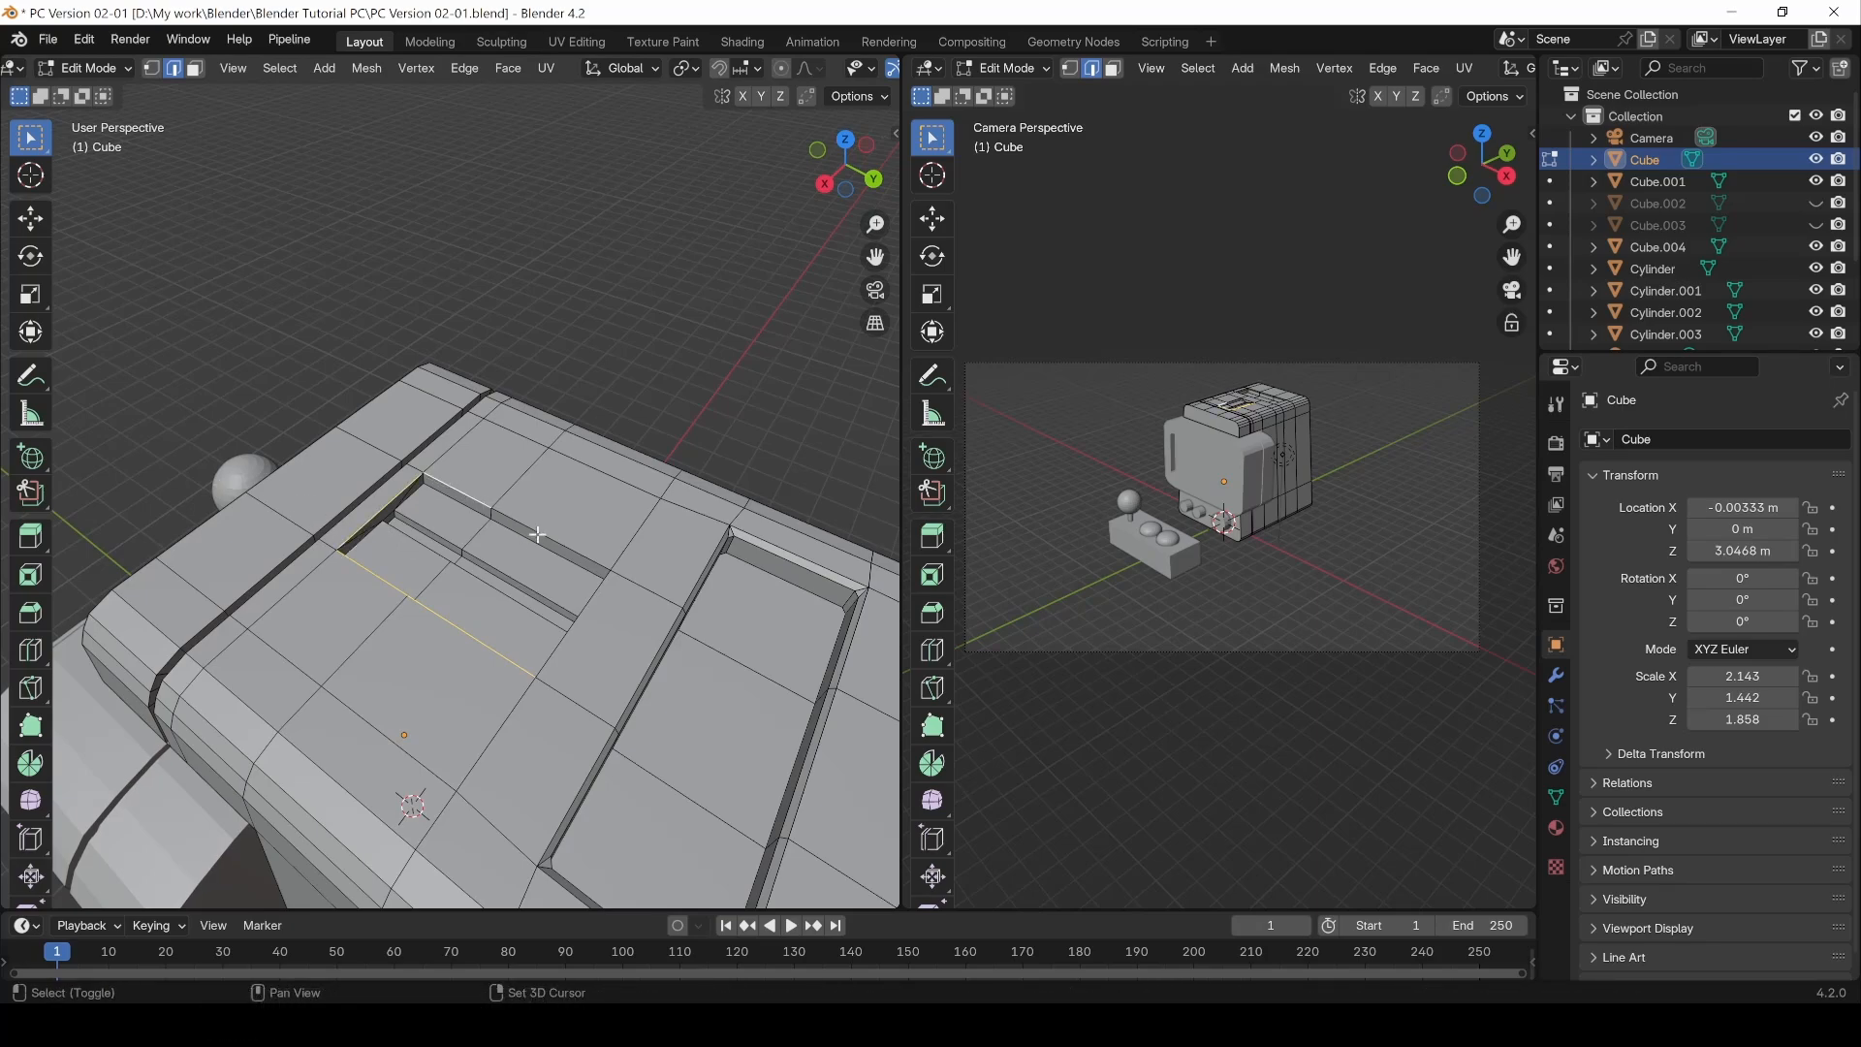
{"action": "left_click", "coordinate": [610, 574], "text": "shift"}
{"action": "middle_click_drag", "start_coordinate": [457, 651], "coordinate": [397, 503]}
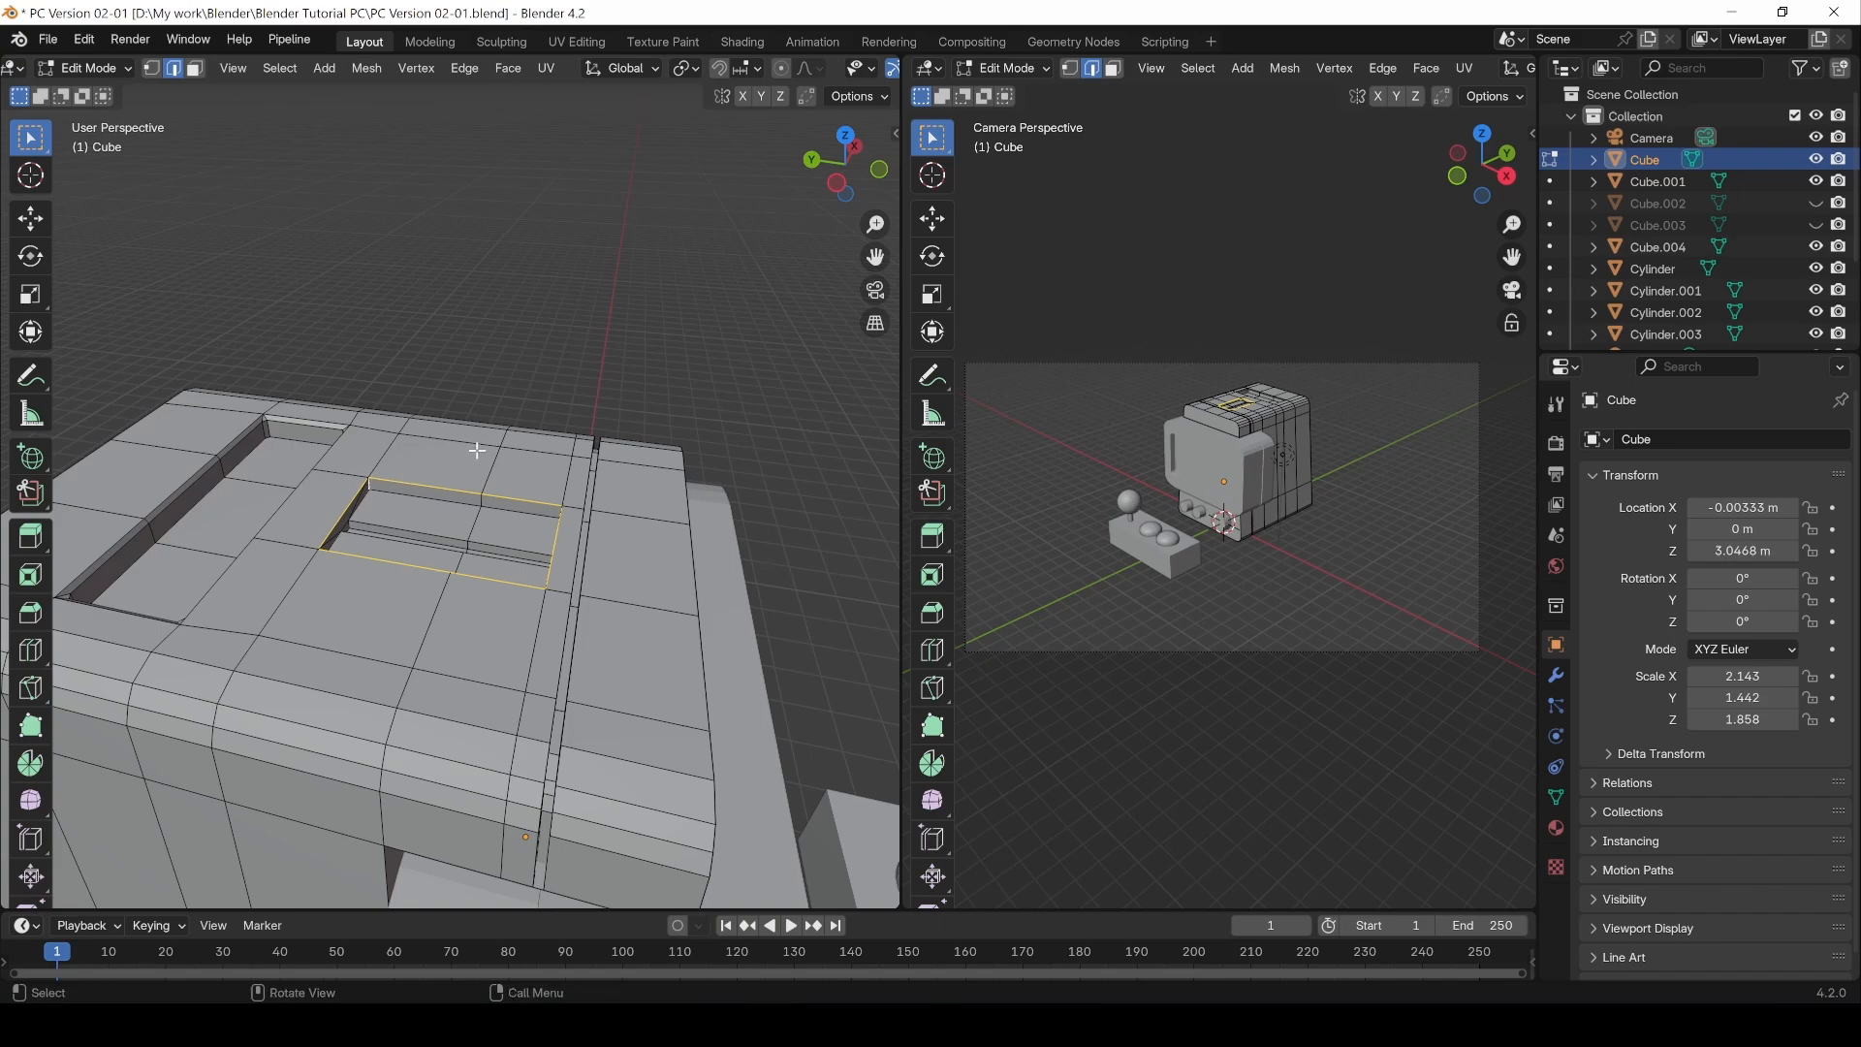
{"action": "key", "text": "ctrl+b"}
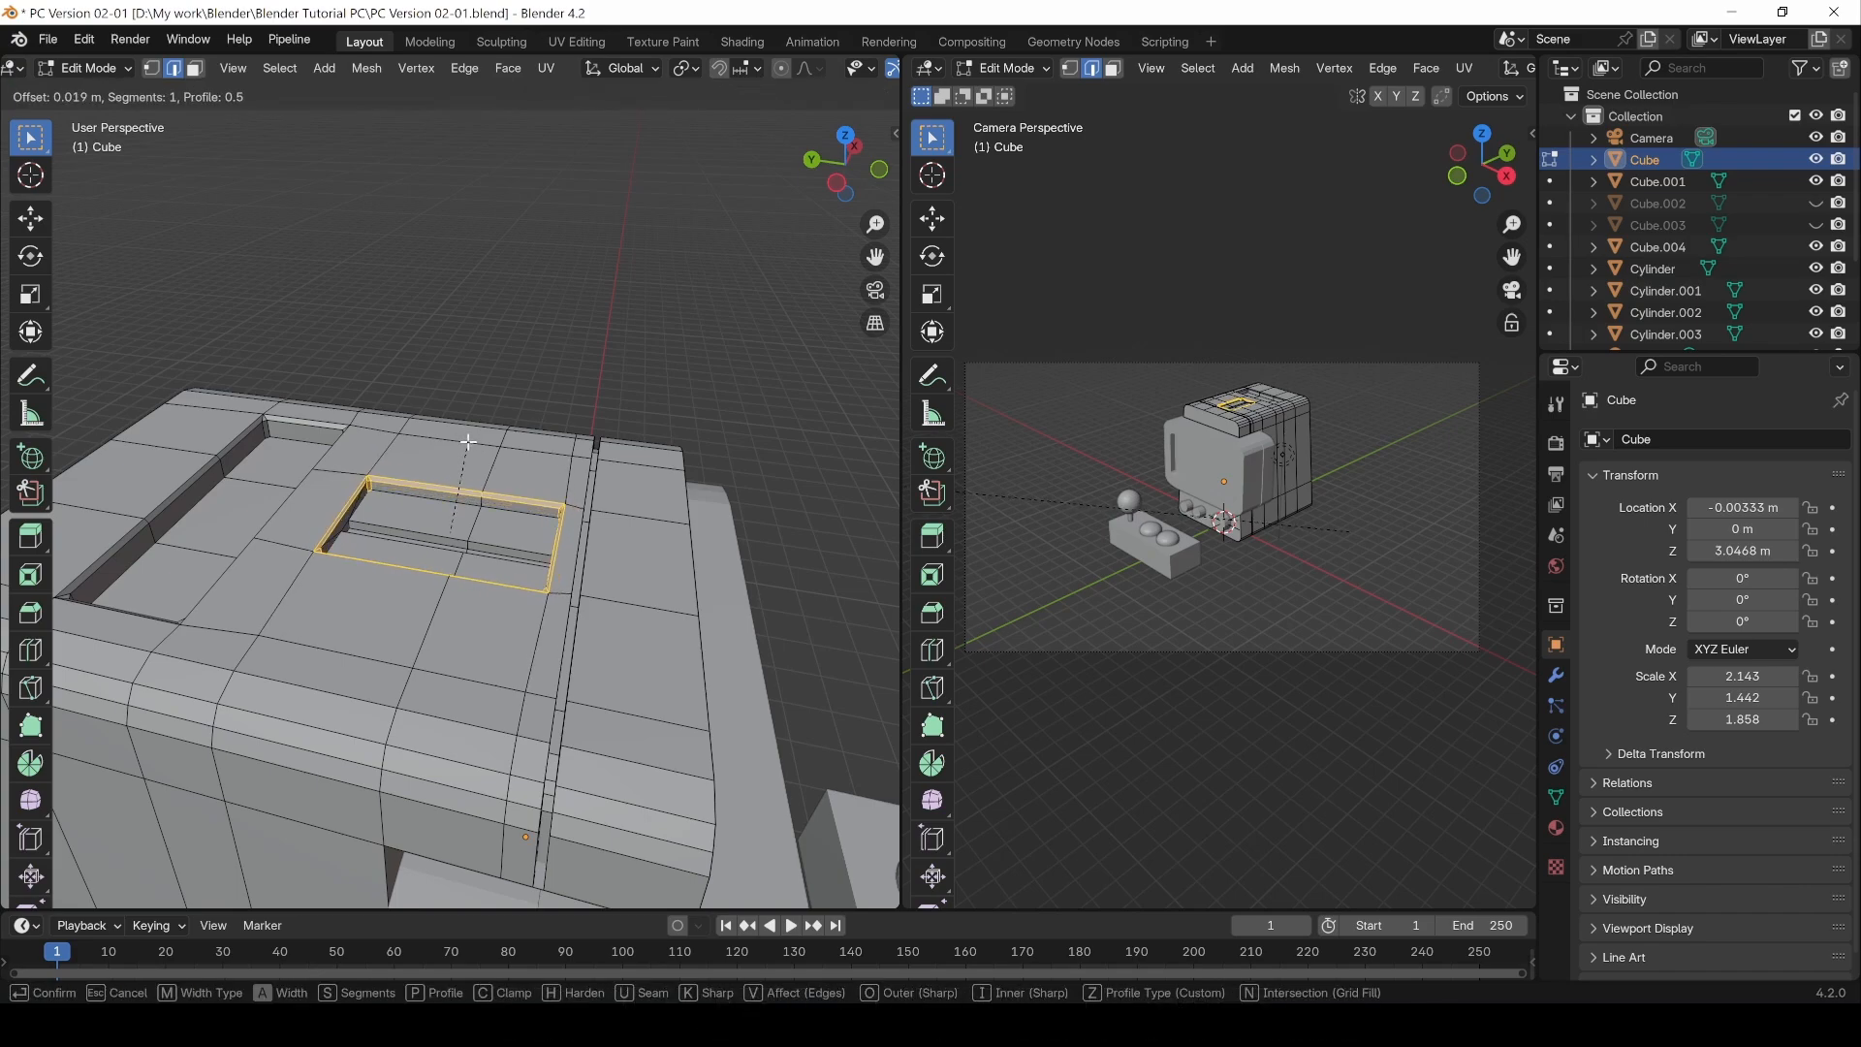
{"action": "left_click", "coordinate": [468, 441]}
Step: Return to Object Mode and unhide Cube.002 and Cube.003 in the outliner
{"action": "key", "text": "Tab"}
{"action": "middle_click_drag", "start_coordinate": [623, 333], "coordinate": [461, 427]}
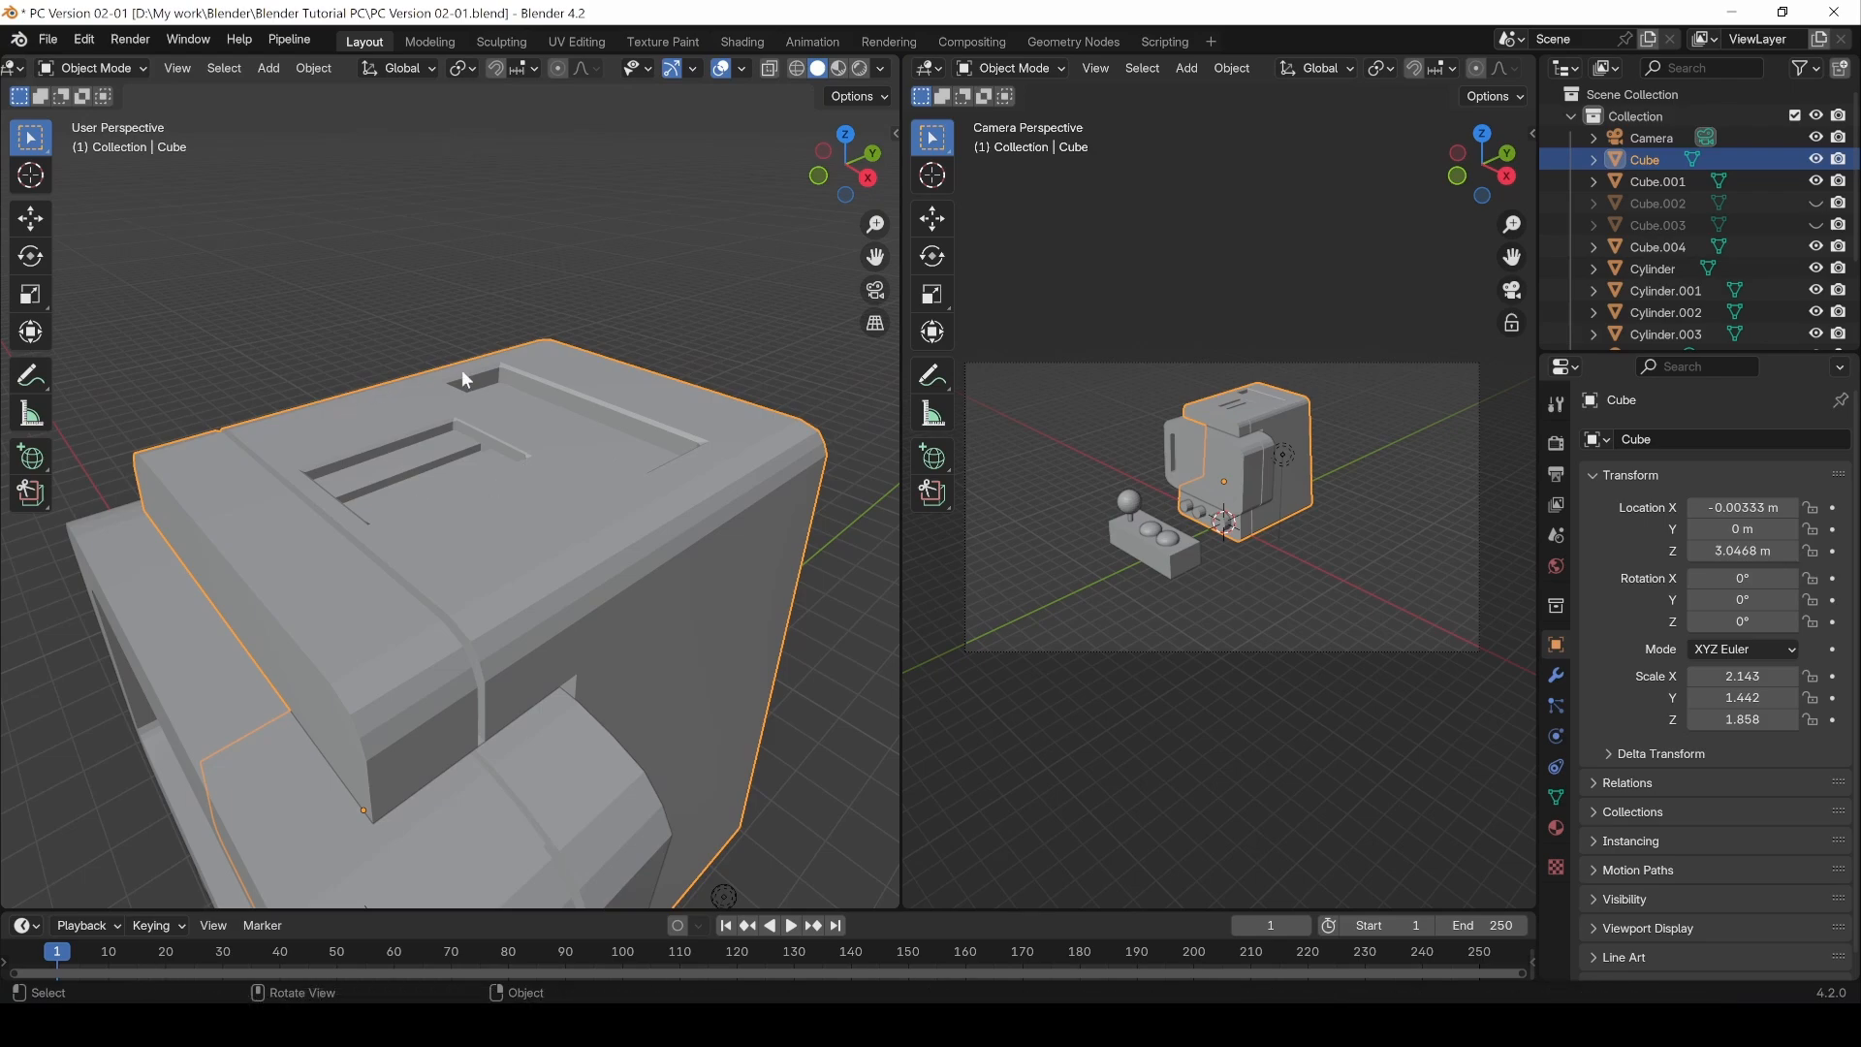
{"action": "left_click", "coordinate": [1816, 205]}
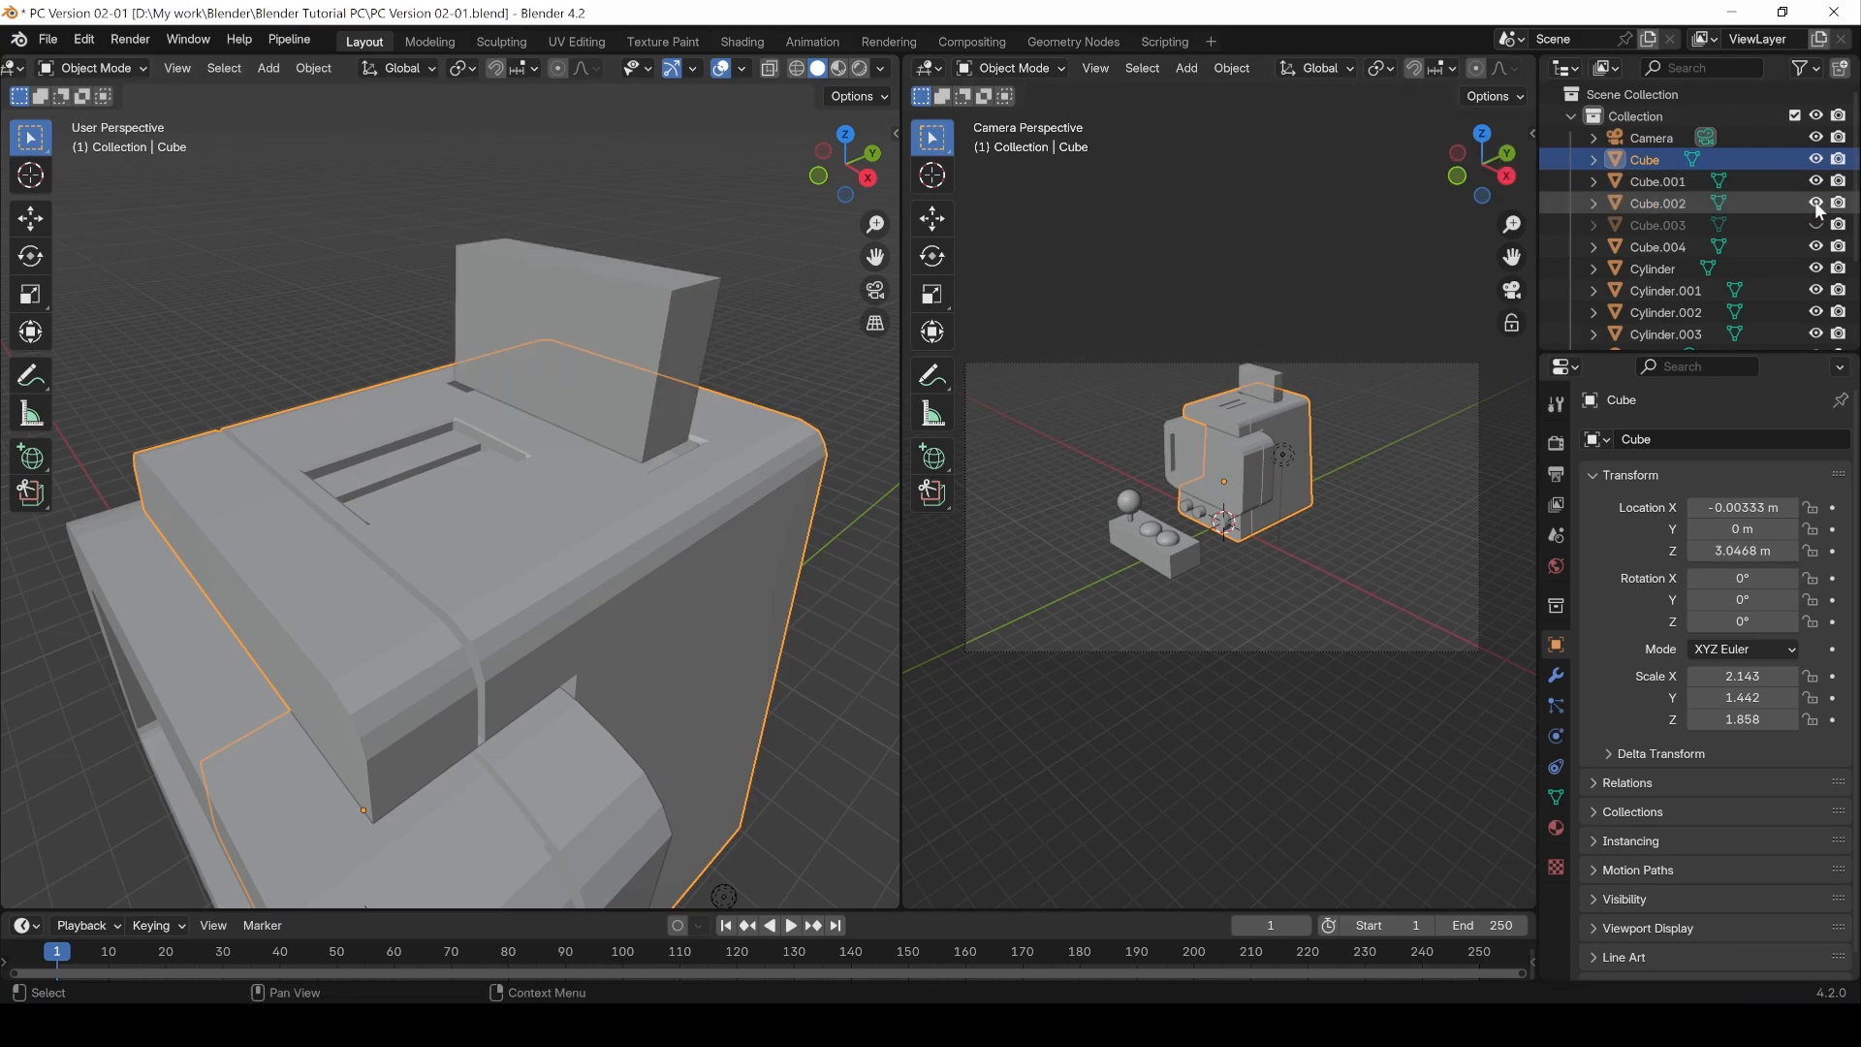
{"action": "left_click", "coordinate": [1816, 225]}
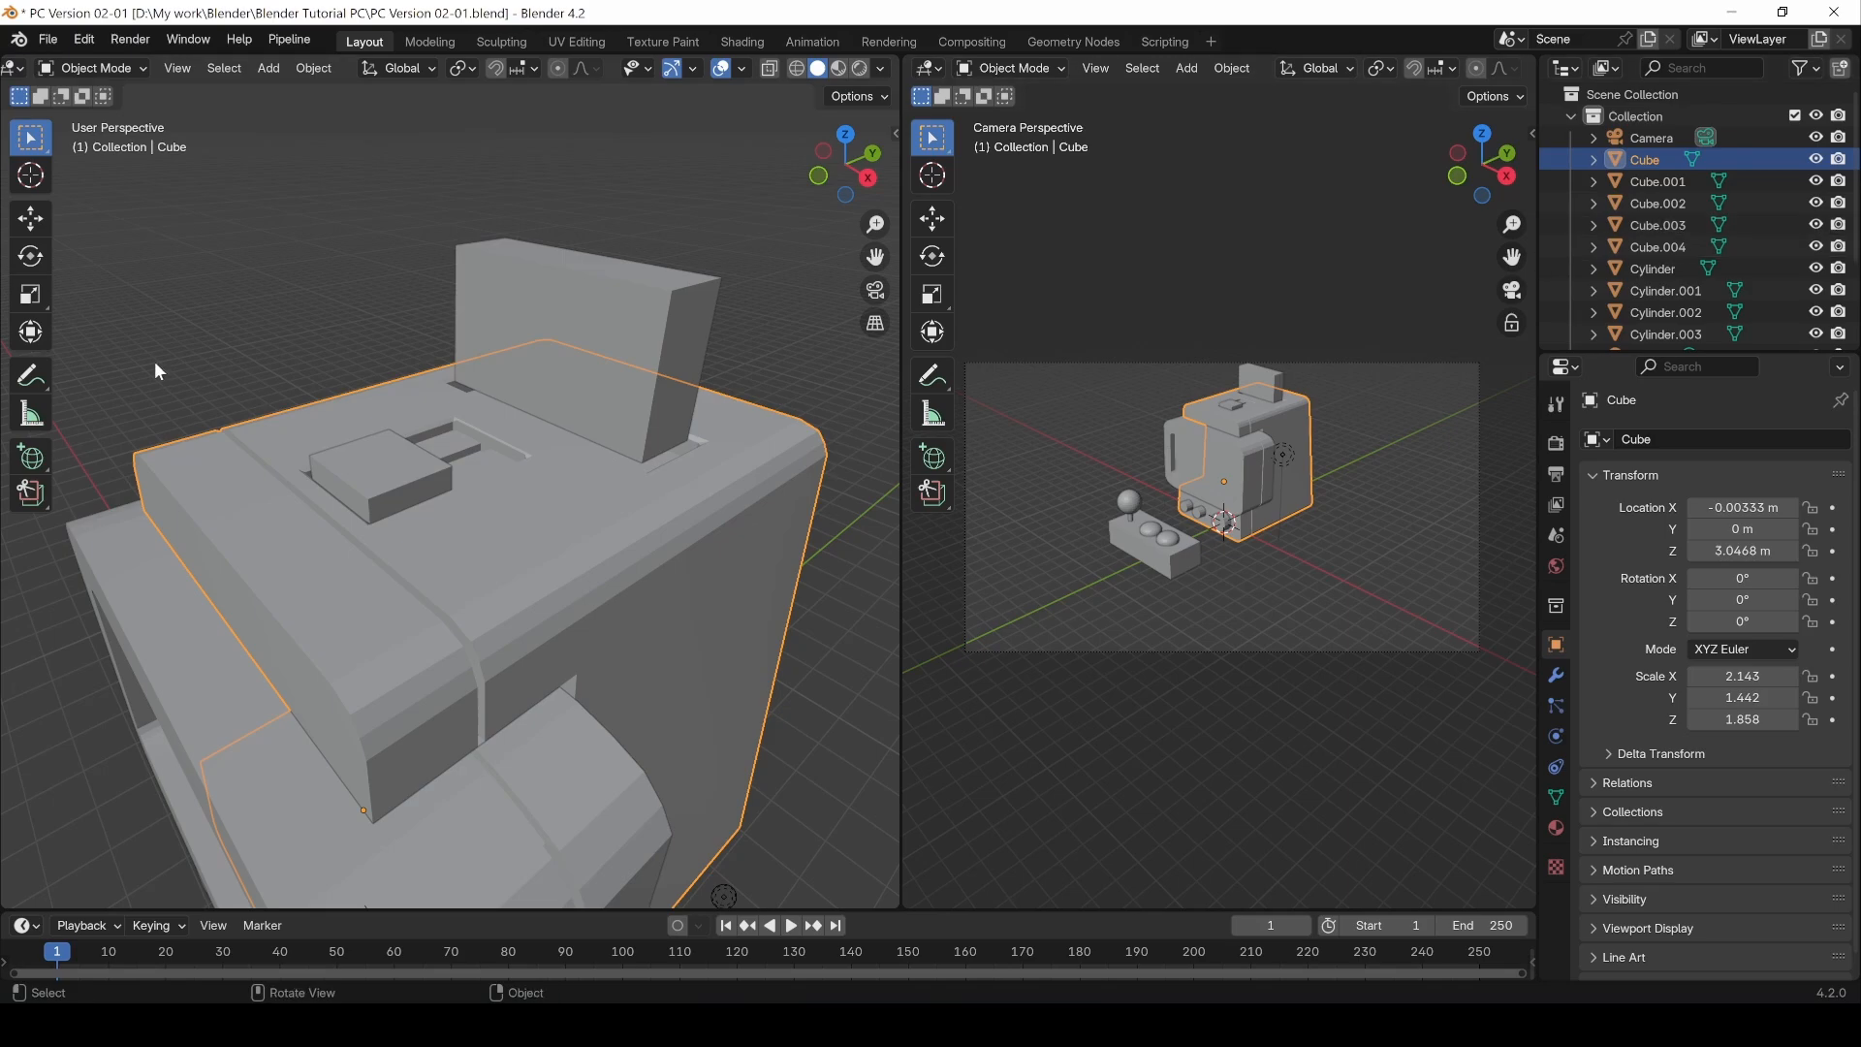
Step: Select Cube.003, enter Edit Mode and add a loop cut across the block at a factor of about -0.22
{"action": "middle_click_drag", "start_coordinate": [154, 360], "coordinate": [549, 595]}
{"action": "left_click", "coordinate": [376, 473]}
{"action": "scroll", "coordinate": [533, 638], "scroll_direction": "up", "scroll_amount": 3}
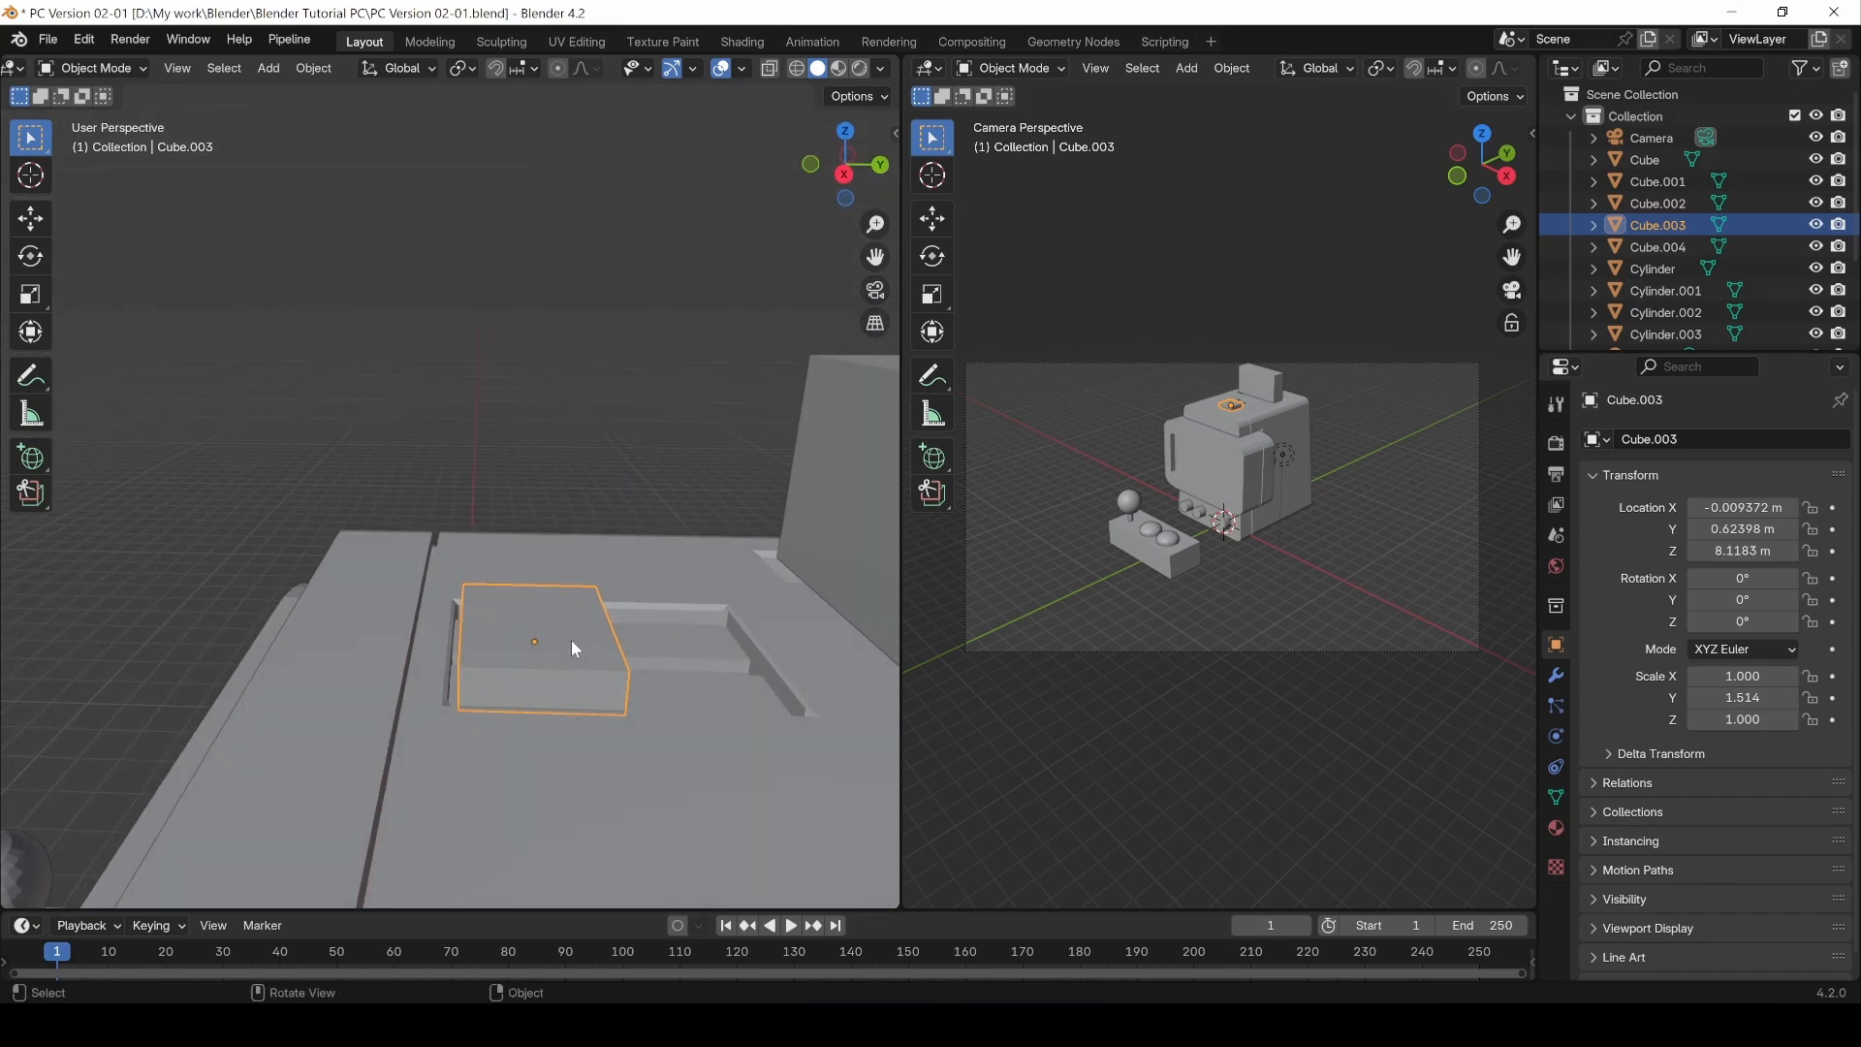
{"action": "key", "text": "Tab"}
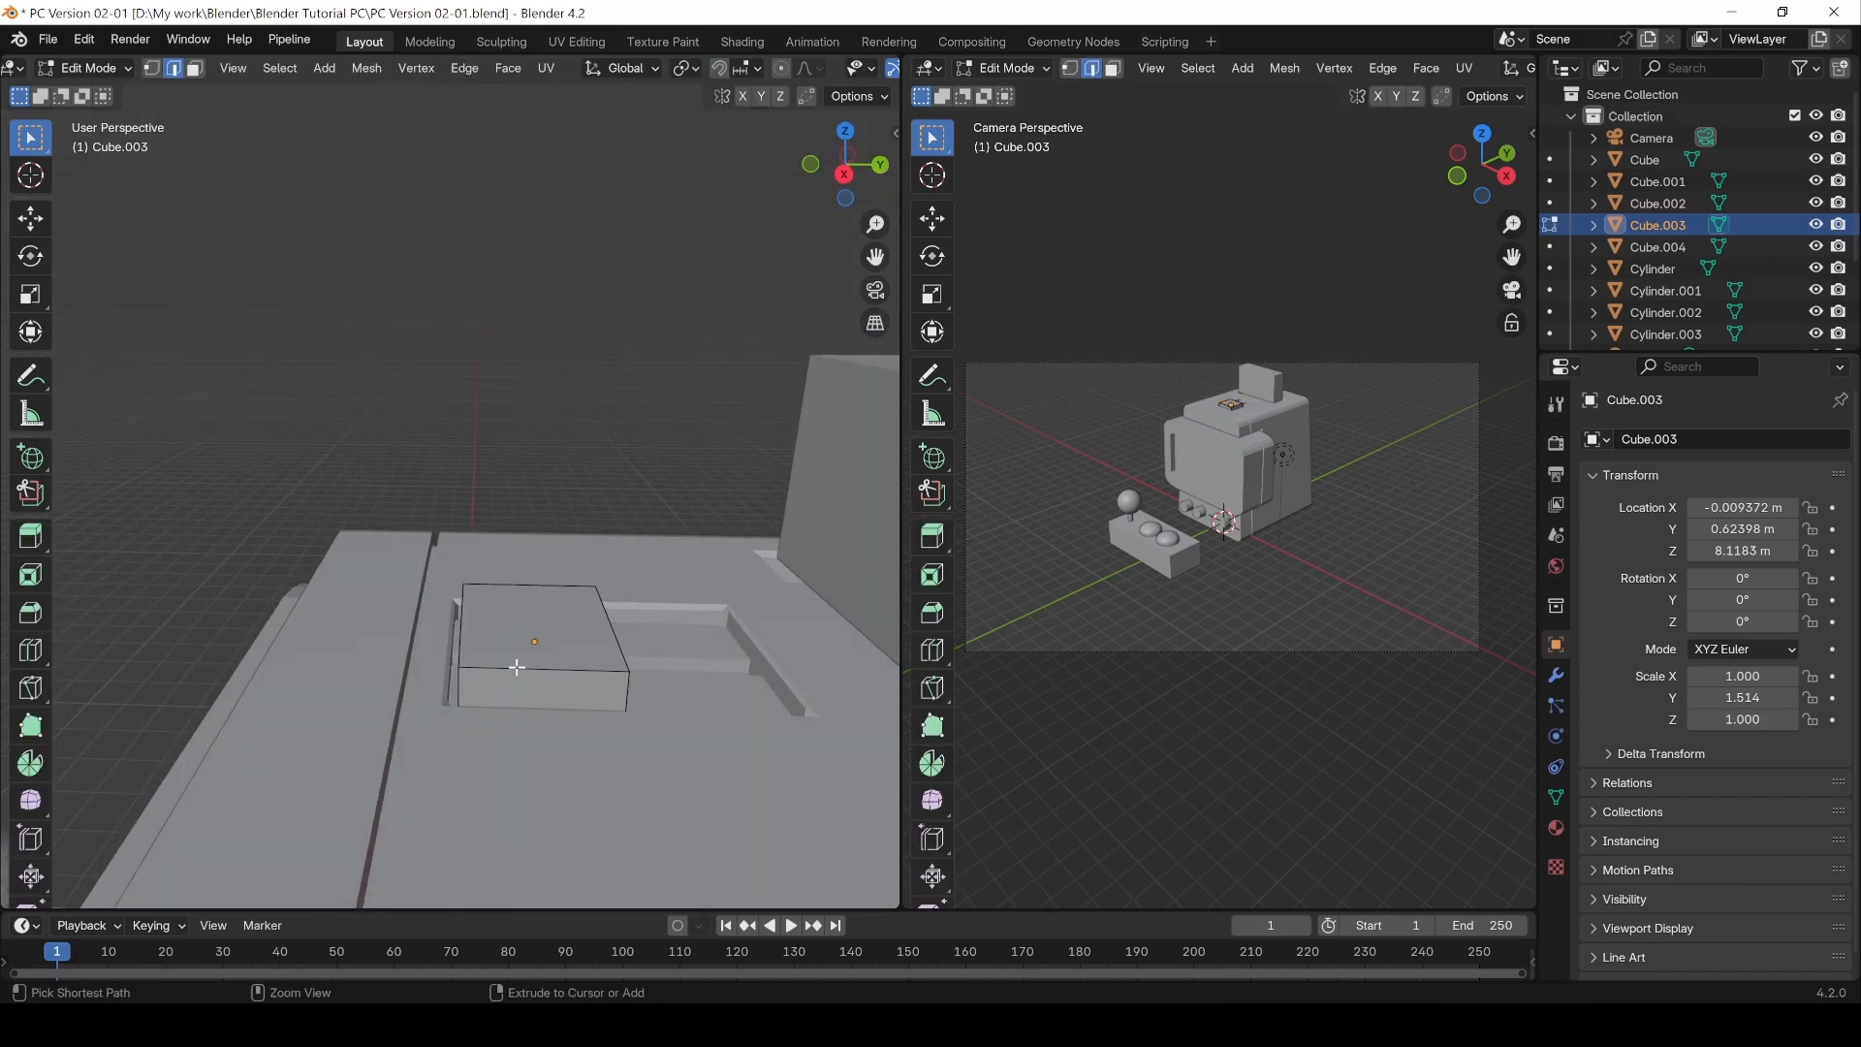
{"action": "key", "text": "ctrl+r"}
{"action": "left_click", "coordinate": [517, 667]}
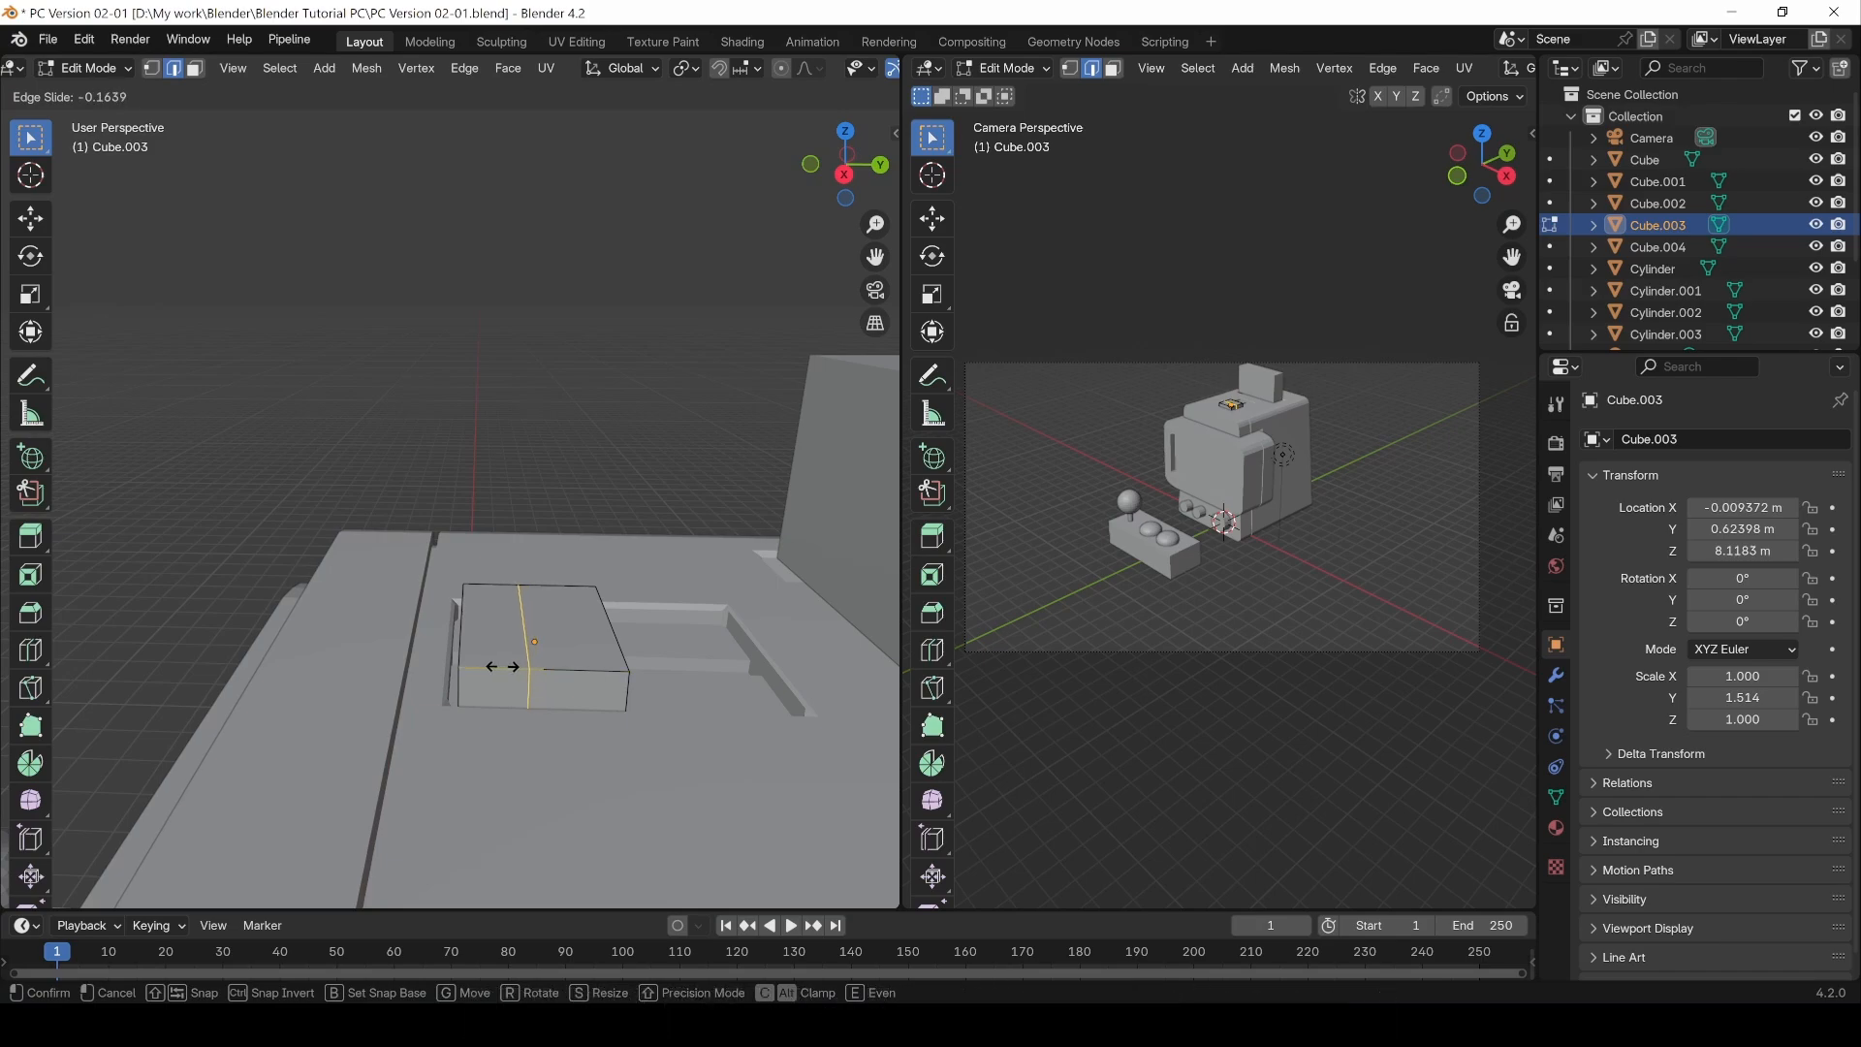
{"action": "left_click", "coordinate": [514, 675]}
Step: Add a second loop cut across the block, dividing it into three sections
{"action": "key", "text": "ctrl+r"}
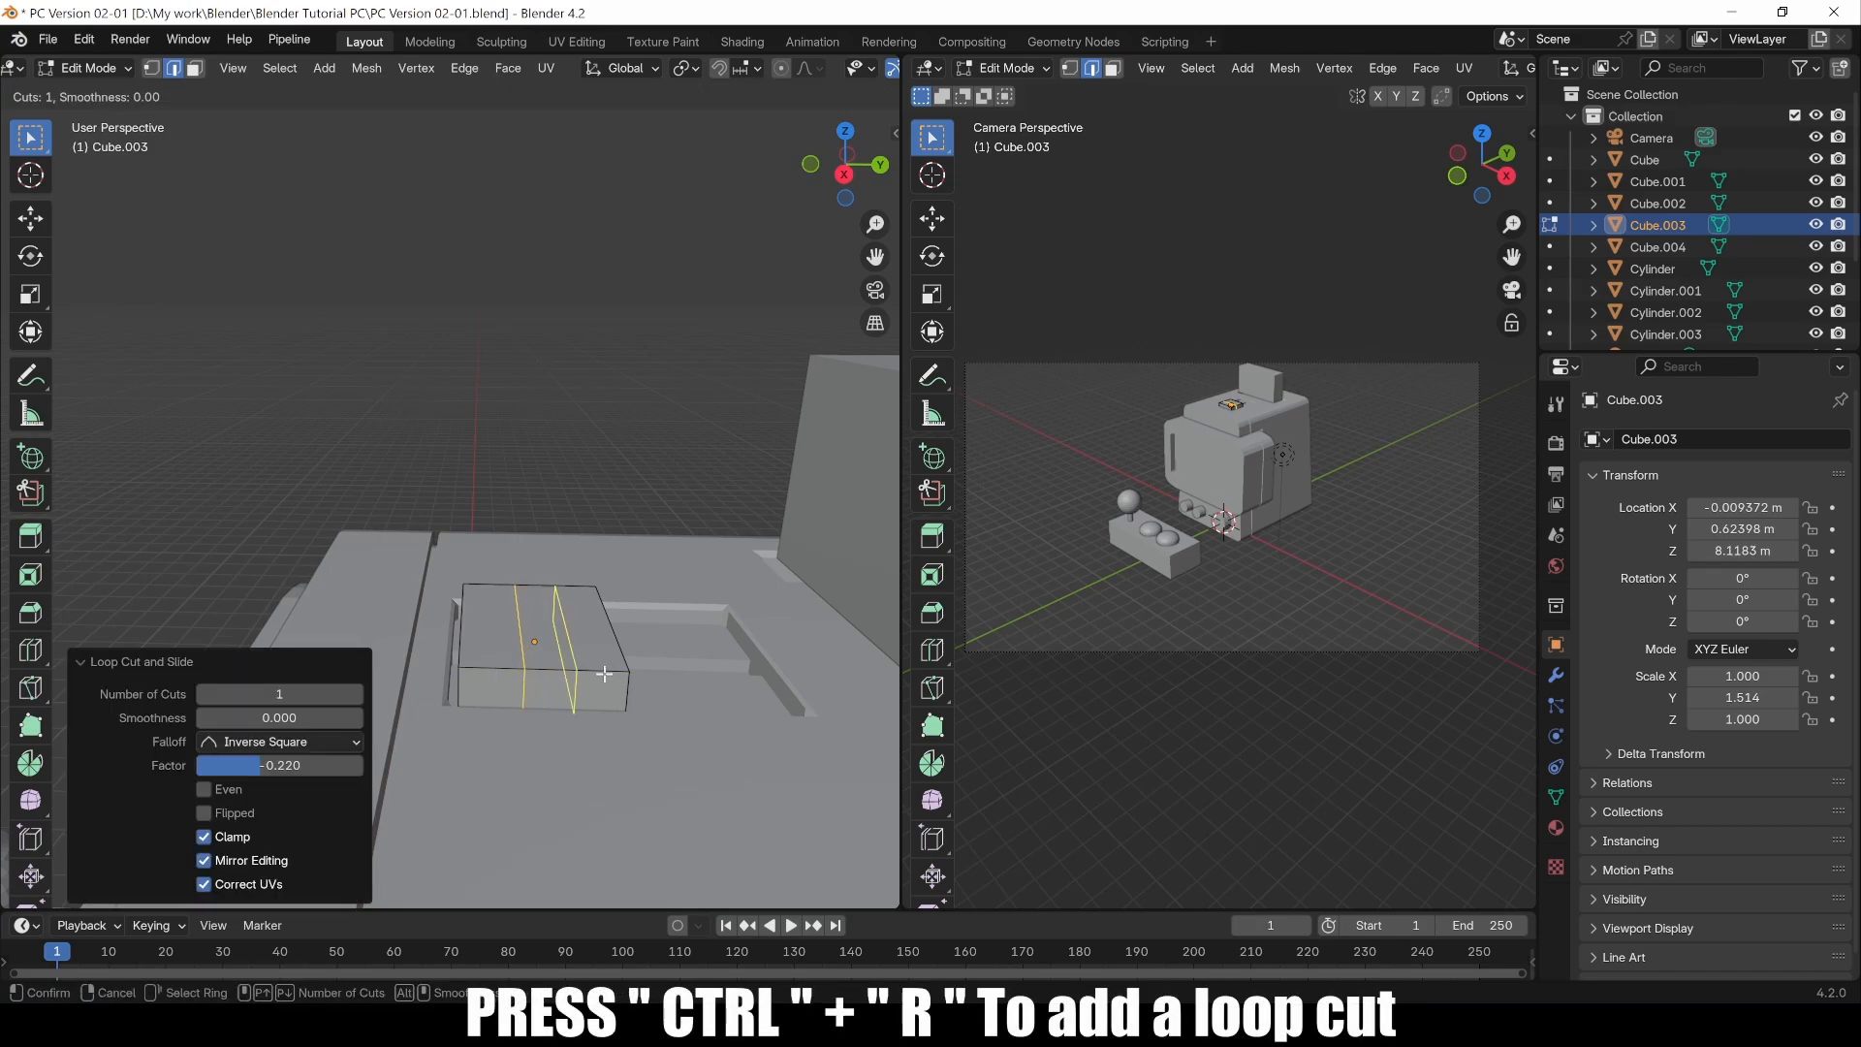
{"action": "left_click", "coordinate": [601, 673]}
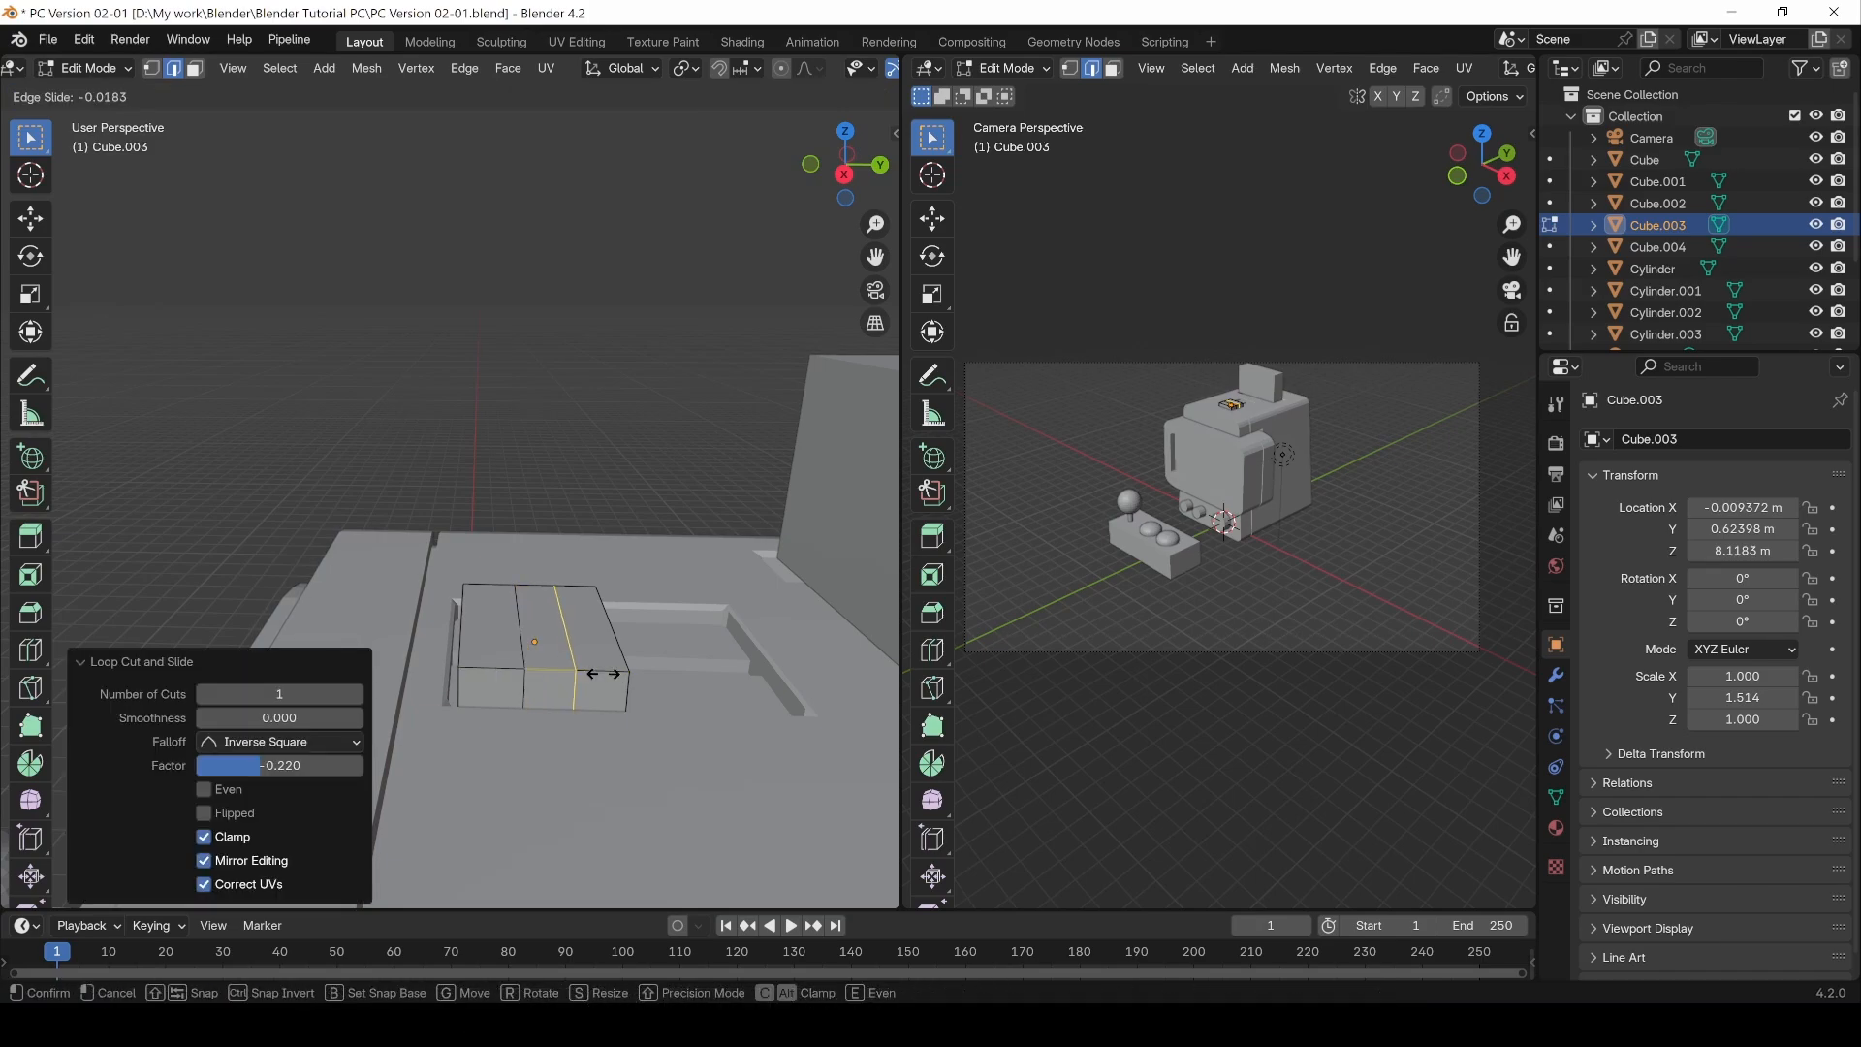
{"action": "left_click", "coordinate": [603, 673]}
Step: Switch to face selection and extrude the block's middle face upward about 0.389 m
{"action": "left_click", "coordinate": [195, 69]}
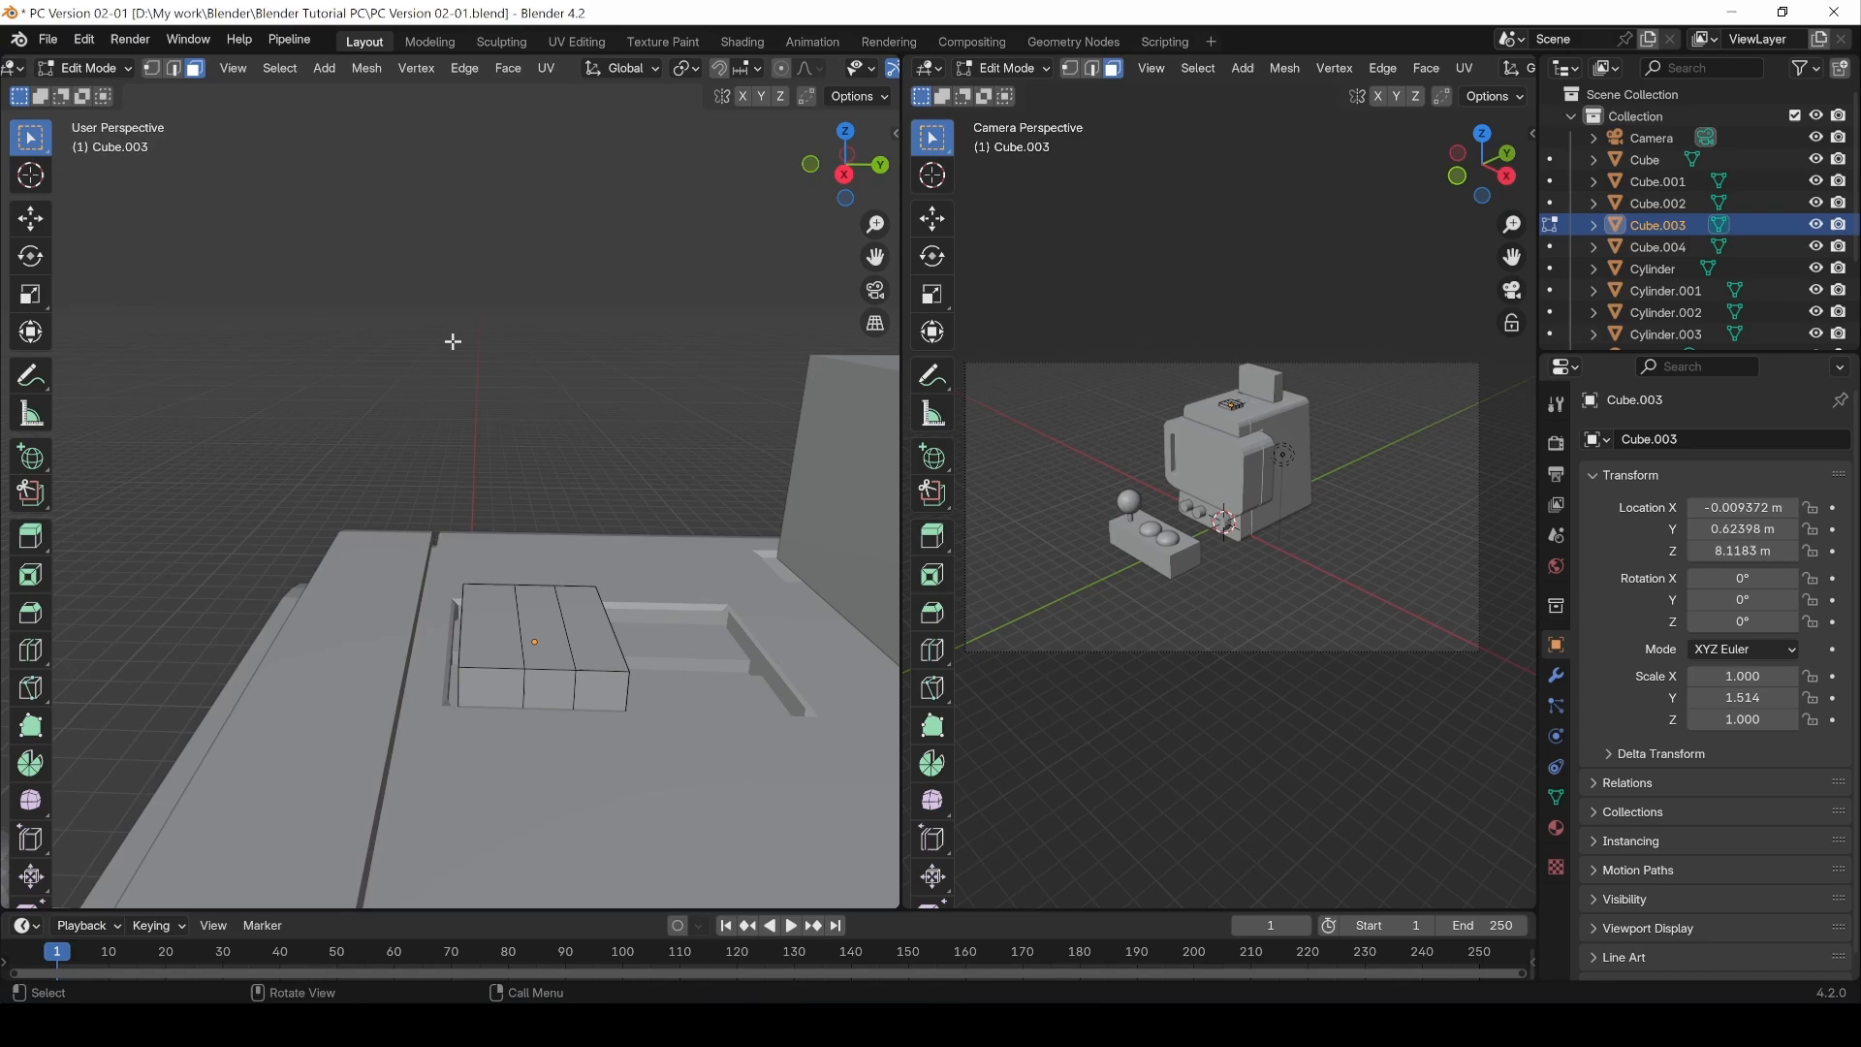
{"action": "left_click", "coordinate": [544, 629]}
{"action": "key", "text": "e"}
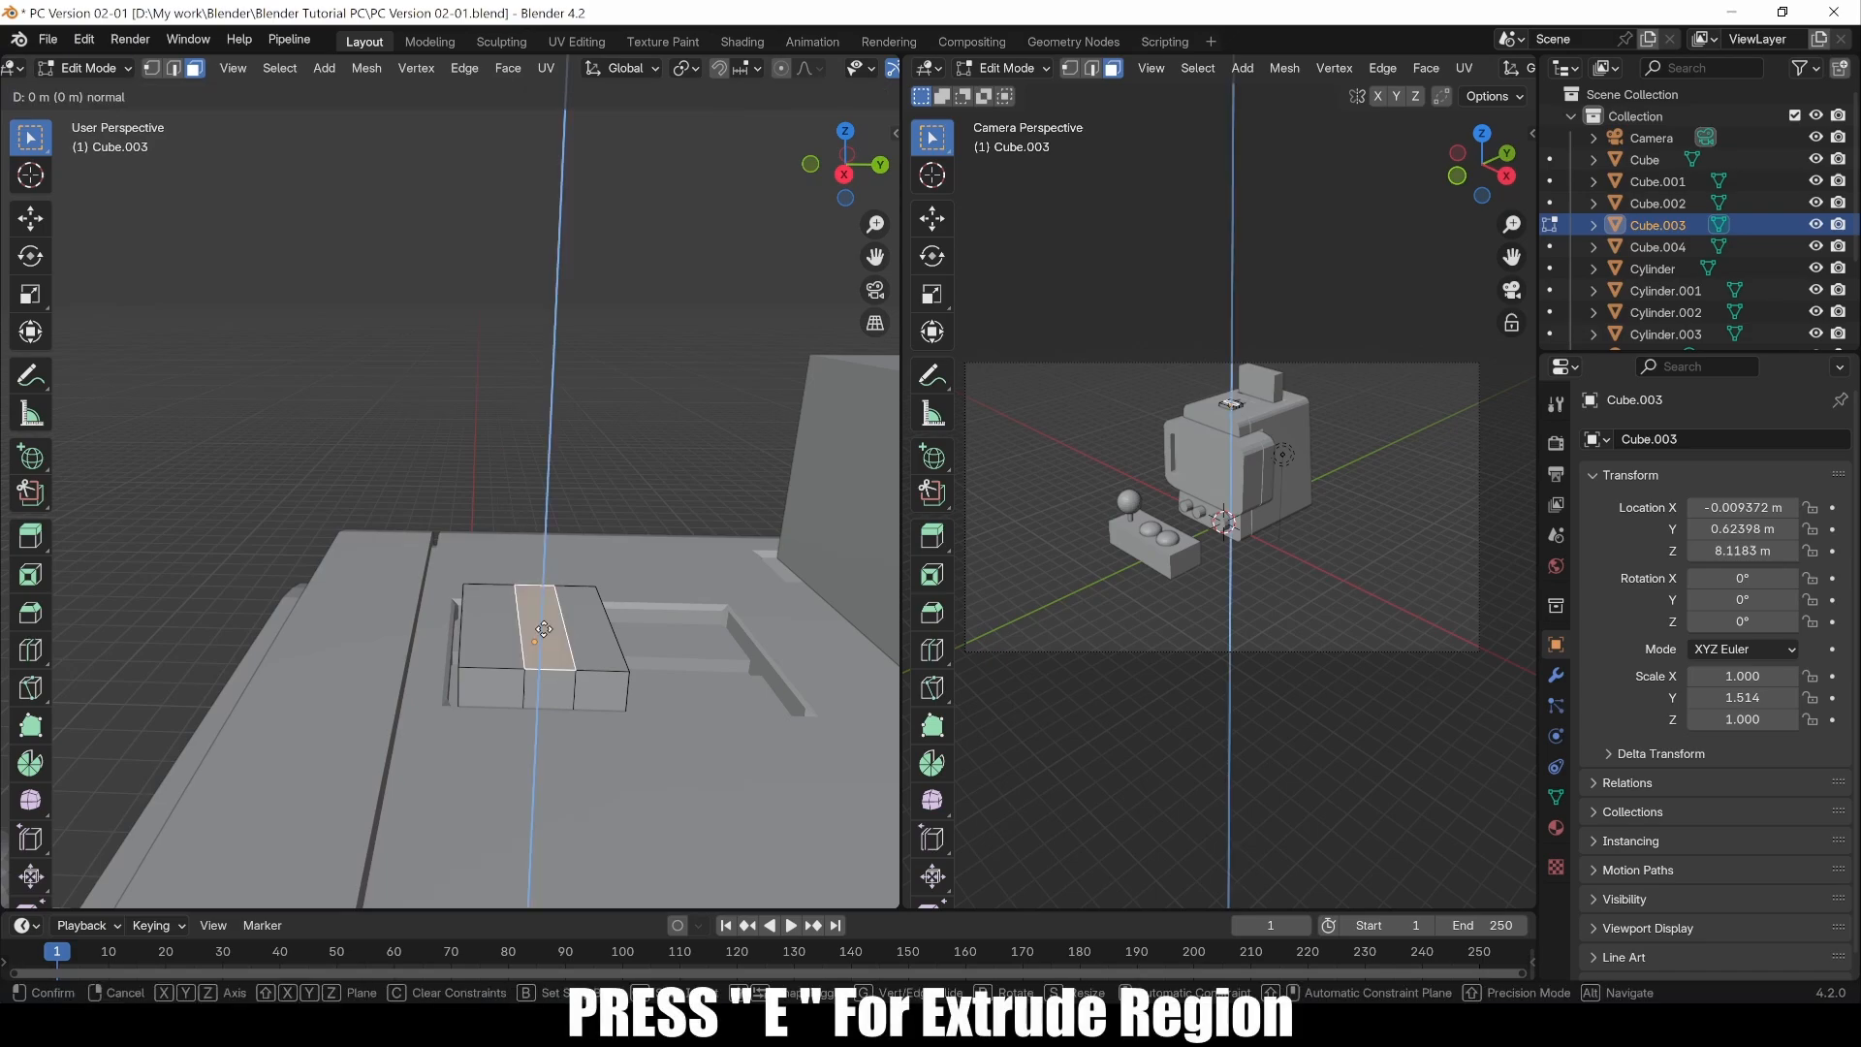
{"action": "left_click", "coordinate": [553, 575]}
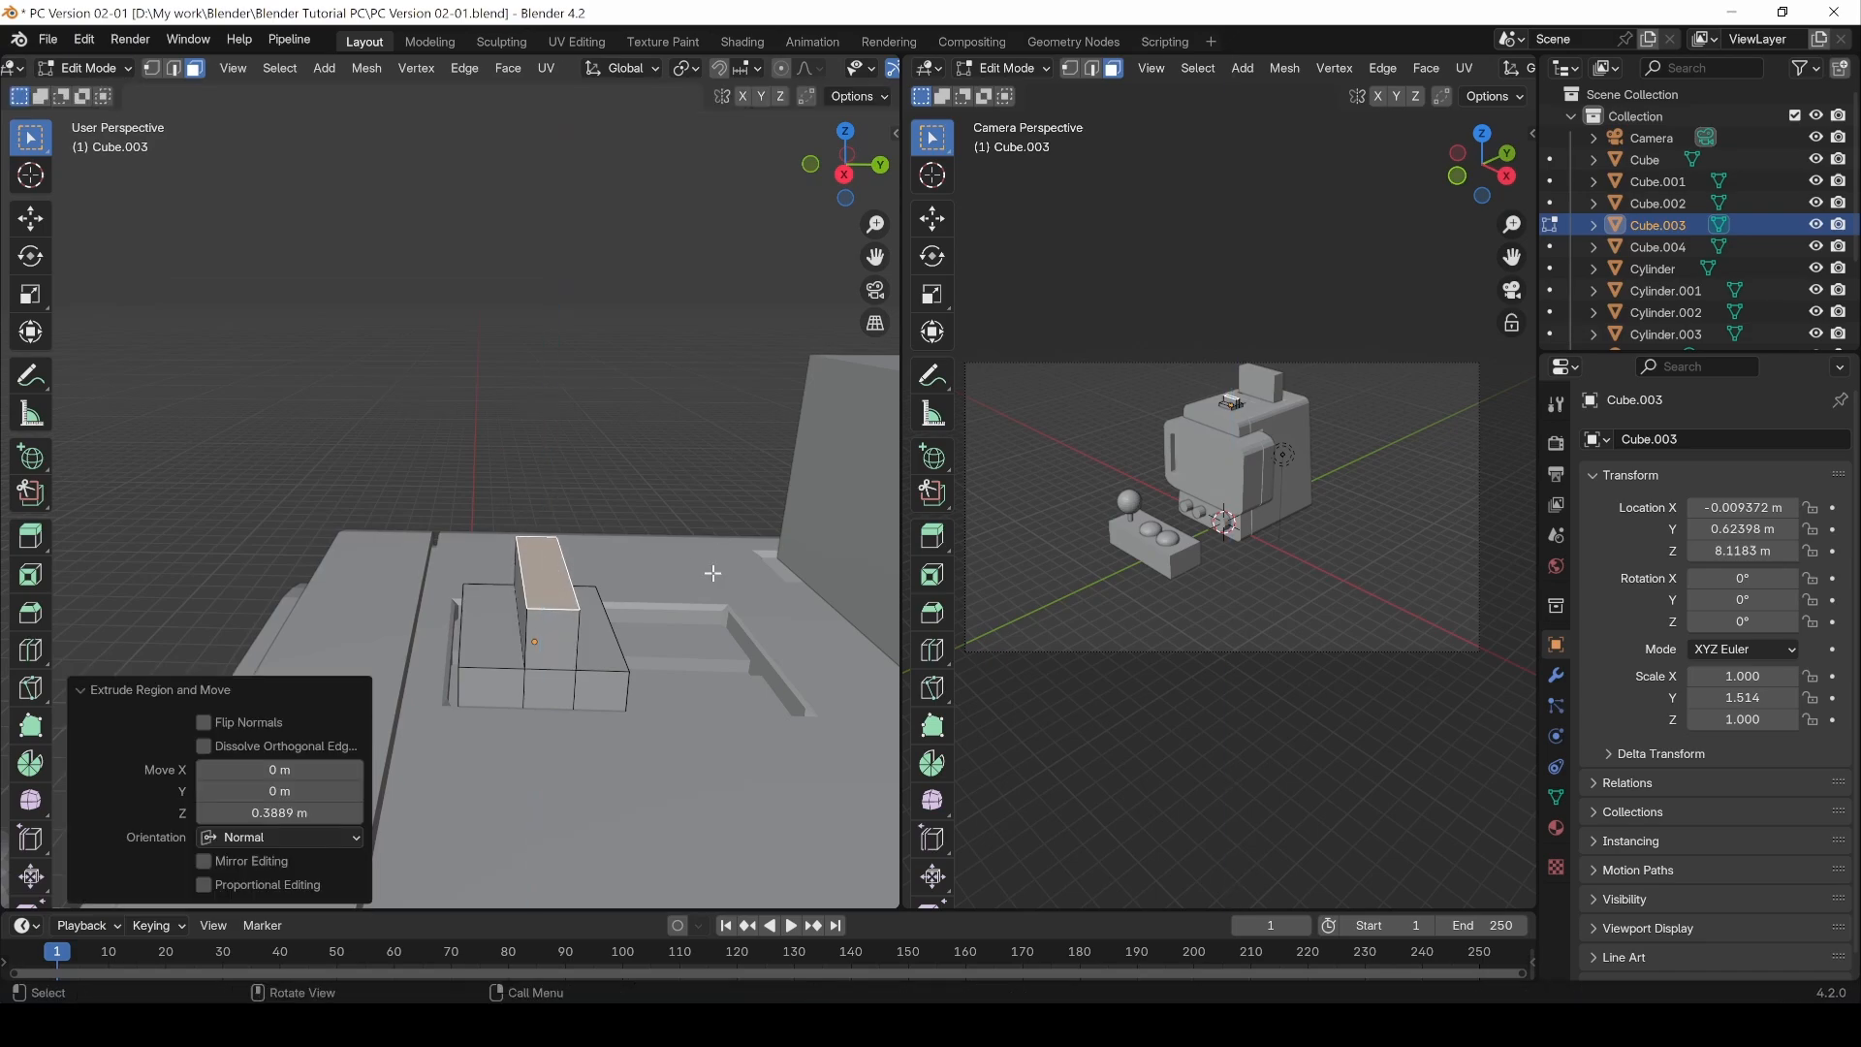
Step: Scale the extruded top face down slightly, to about 0.94
{"action": "key", "text": "s"}
{"action": "left_click", "coordinate": [712, 573]}
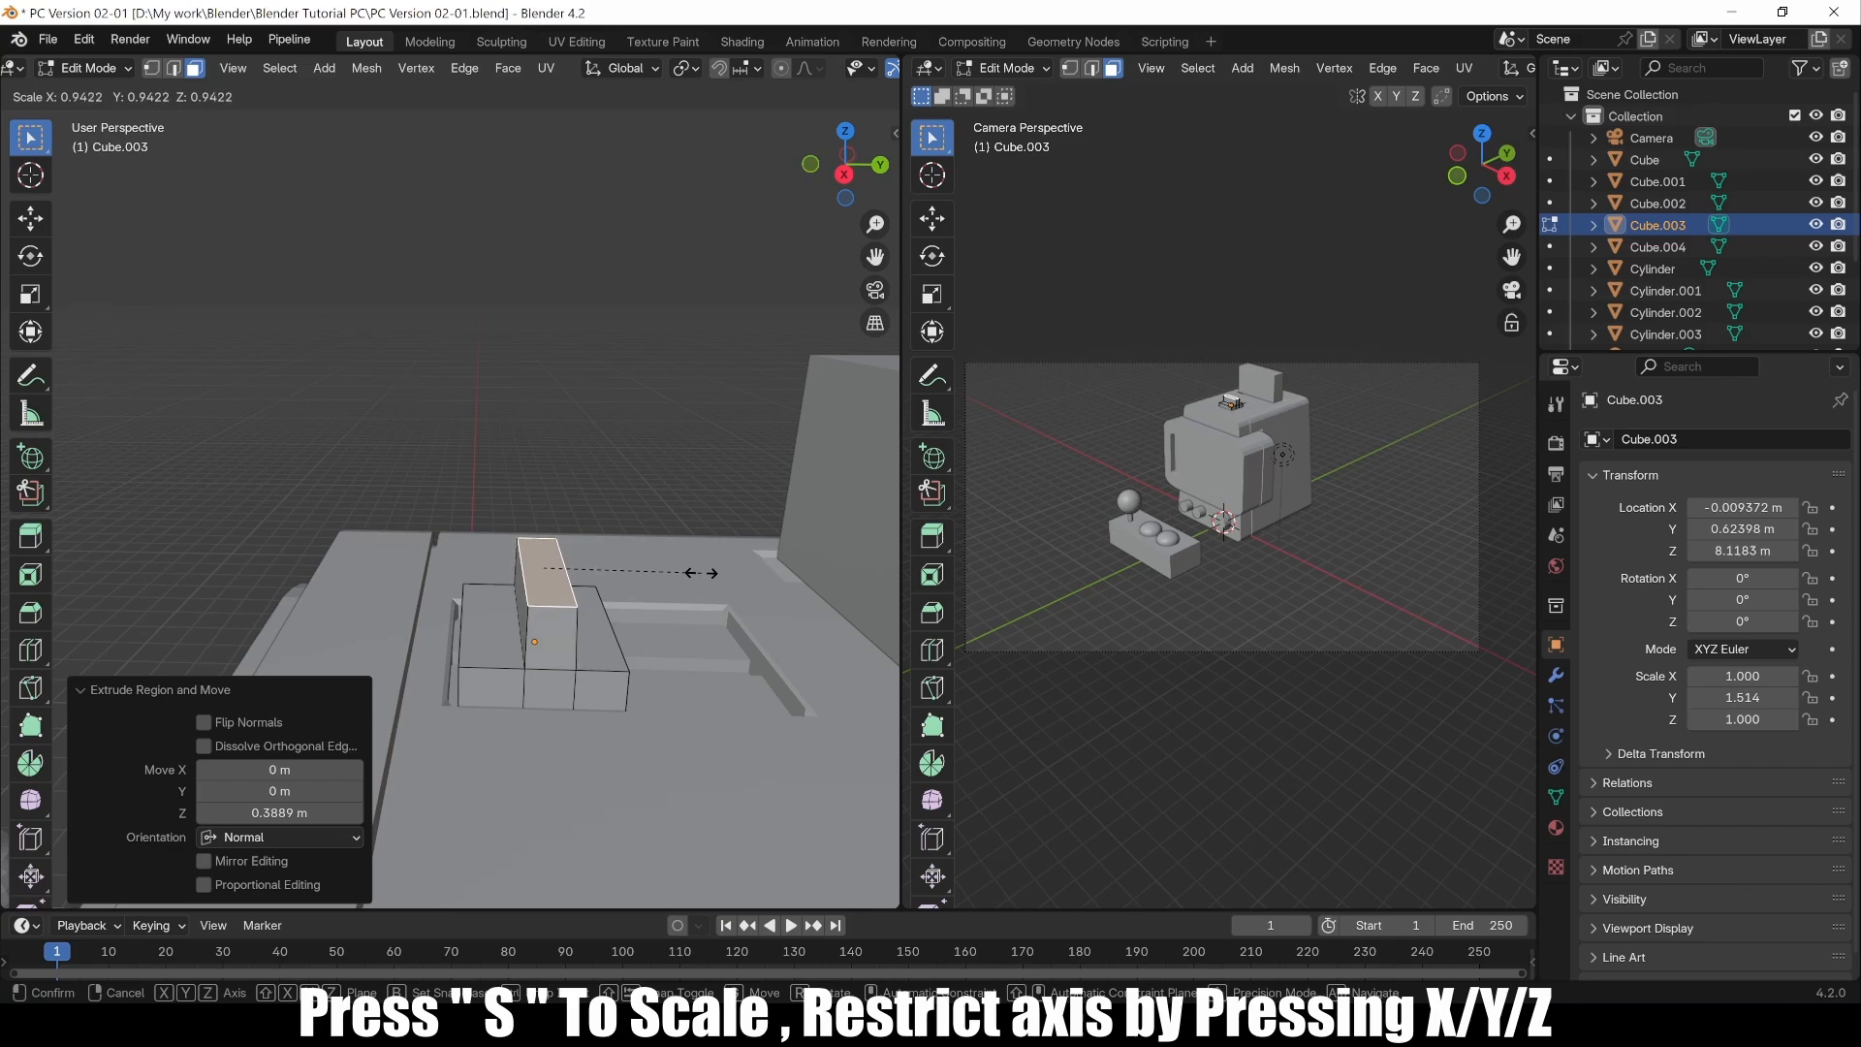
{"action": "middle_click_drag", "start_coordinate": [712, 573], "coordinate": [678, 533]}
Step: Select the block's two outer top faces and move them down along Z by about 0.036 m
{"action": "left_click", "coordinate": [589, 645]}
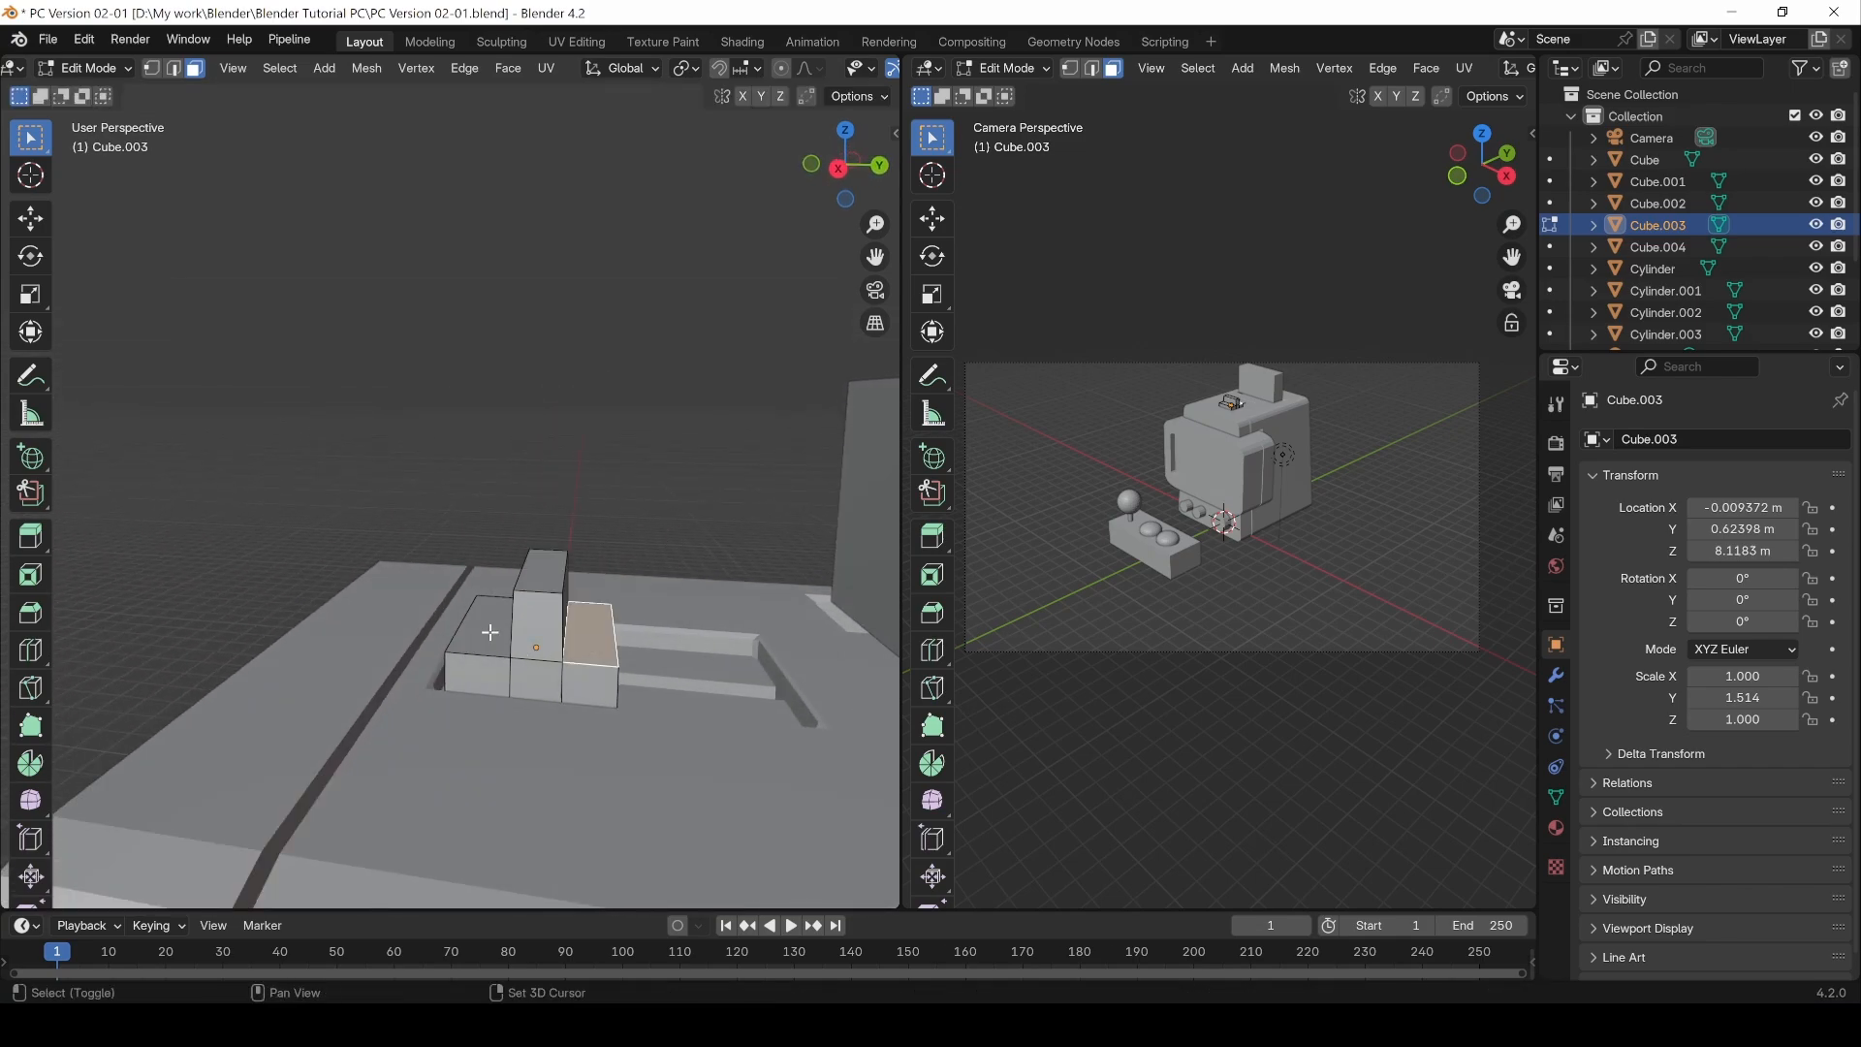
{"action": "left_click", "coordinate": [490, 632], "text": "shift"}
{"action": "key", "text": "g"}
{"action": "key", "text": "z"}
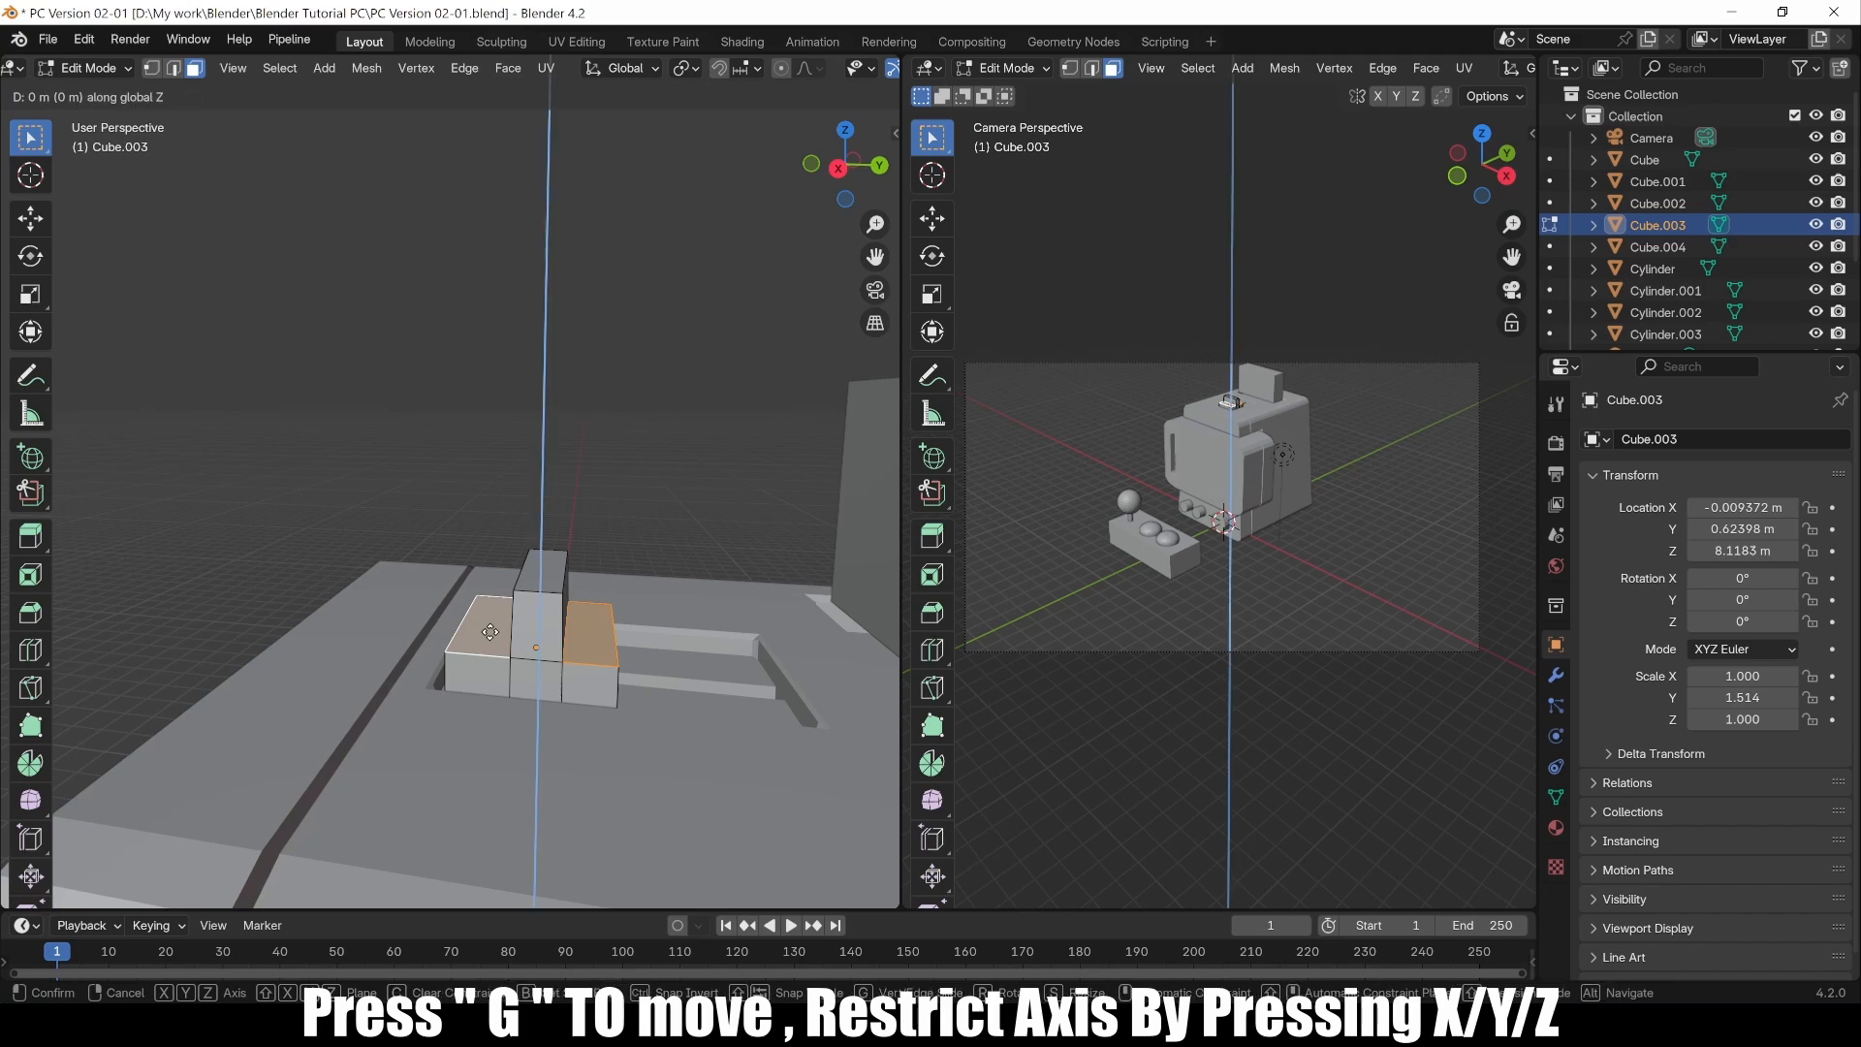
{"action": "left_click", "coordinate": [490, 631]}
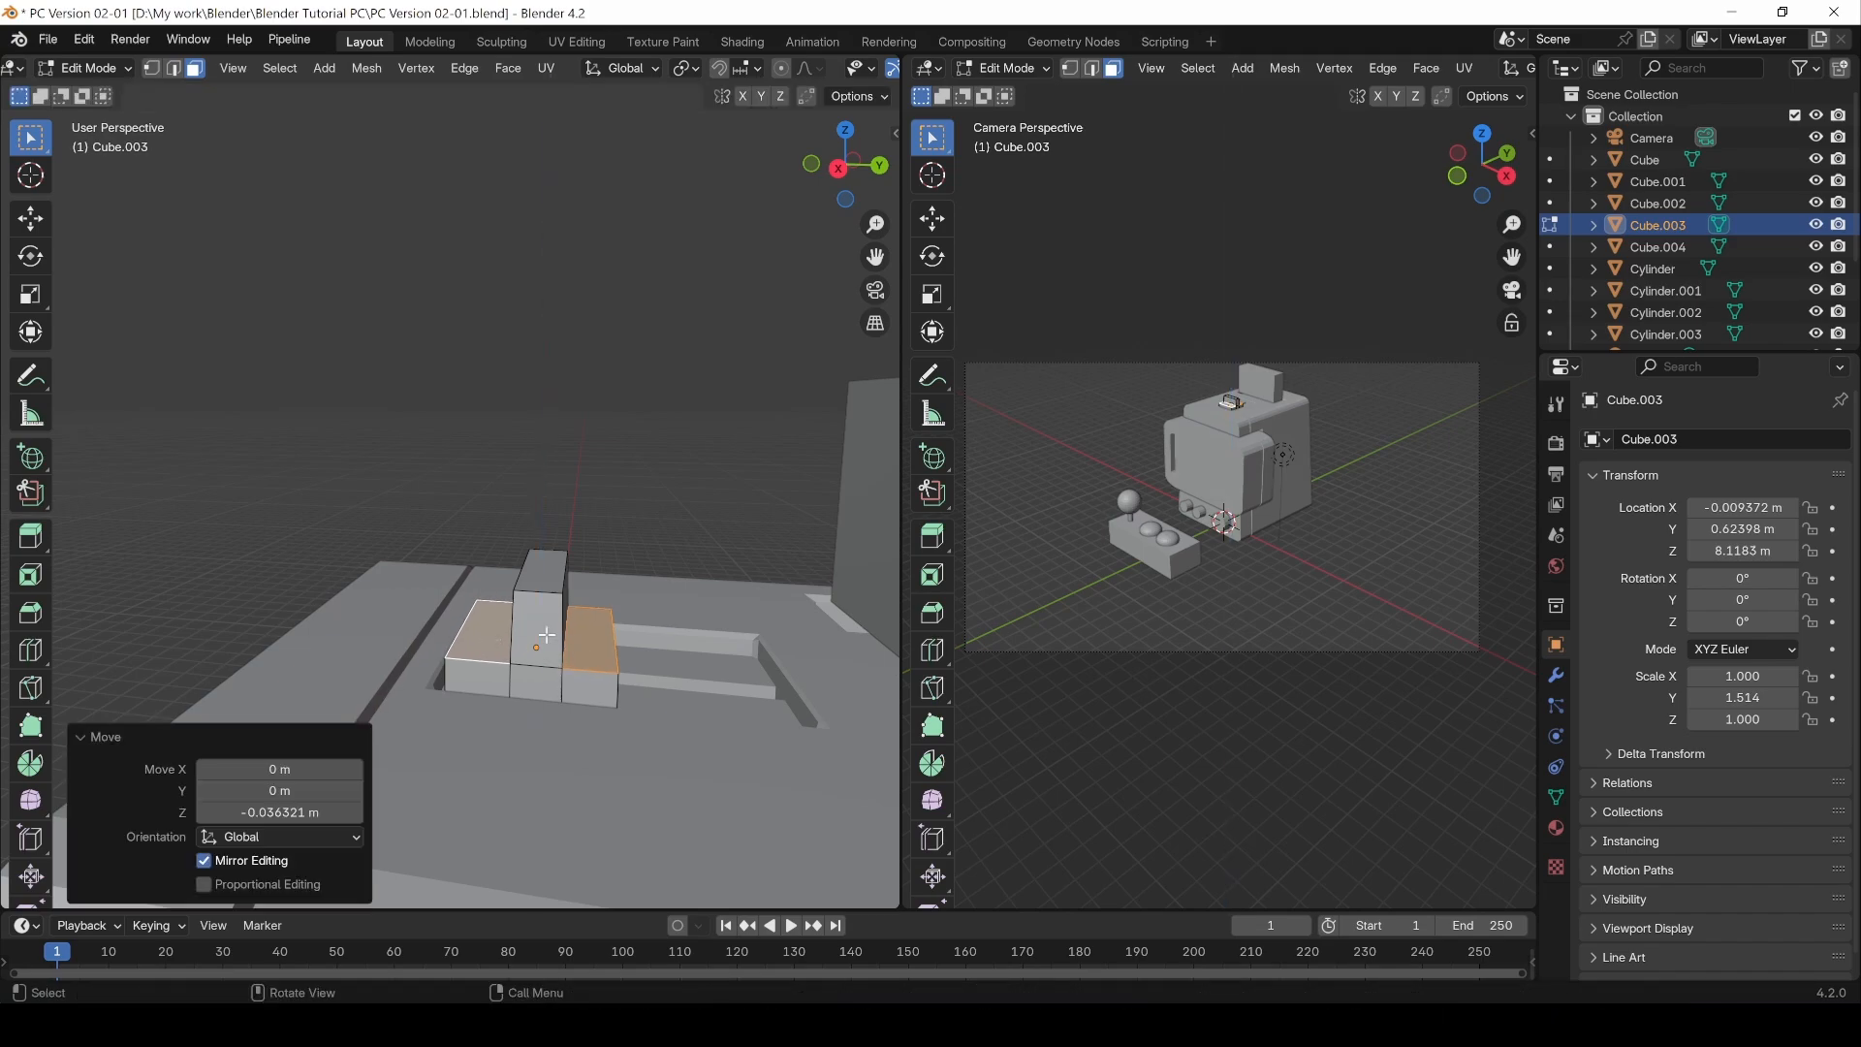
Step: Switch to edge selection and bevel the raised middle section's top edges with several segments to round it
{"action": "middle_click_drag", "start_coordinate": [490, 632], "coordinate": [620, 596]}
{"action": "key", "text": "2"}
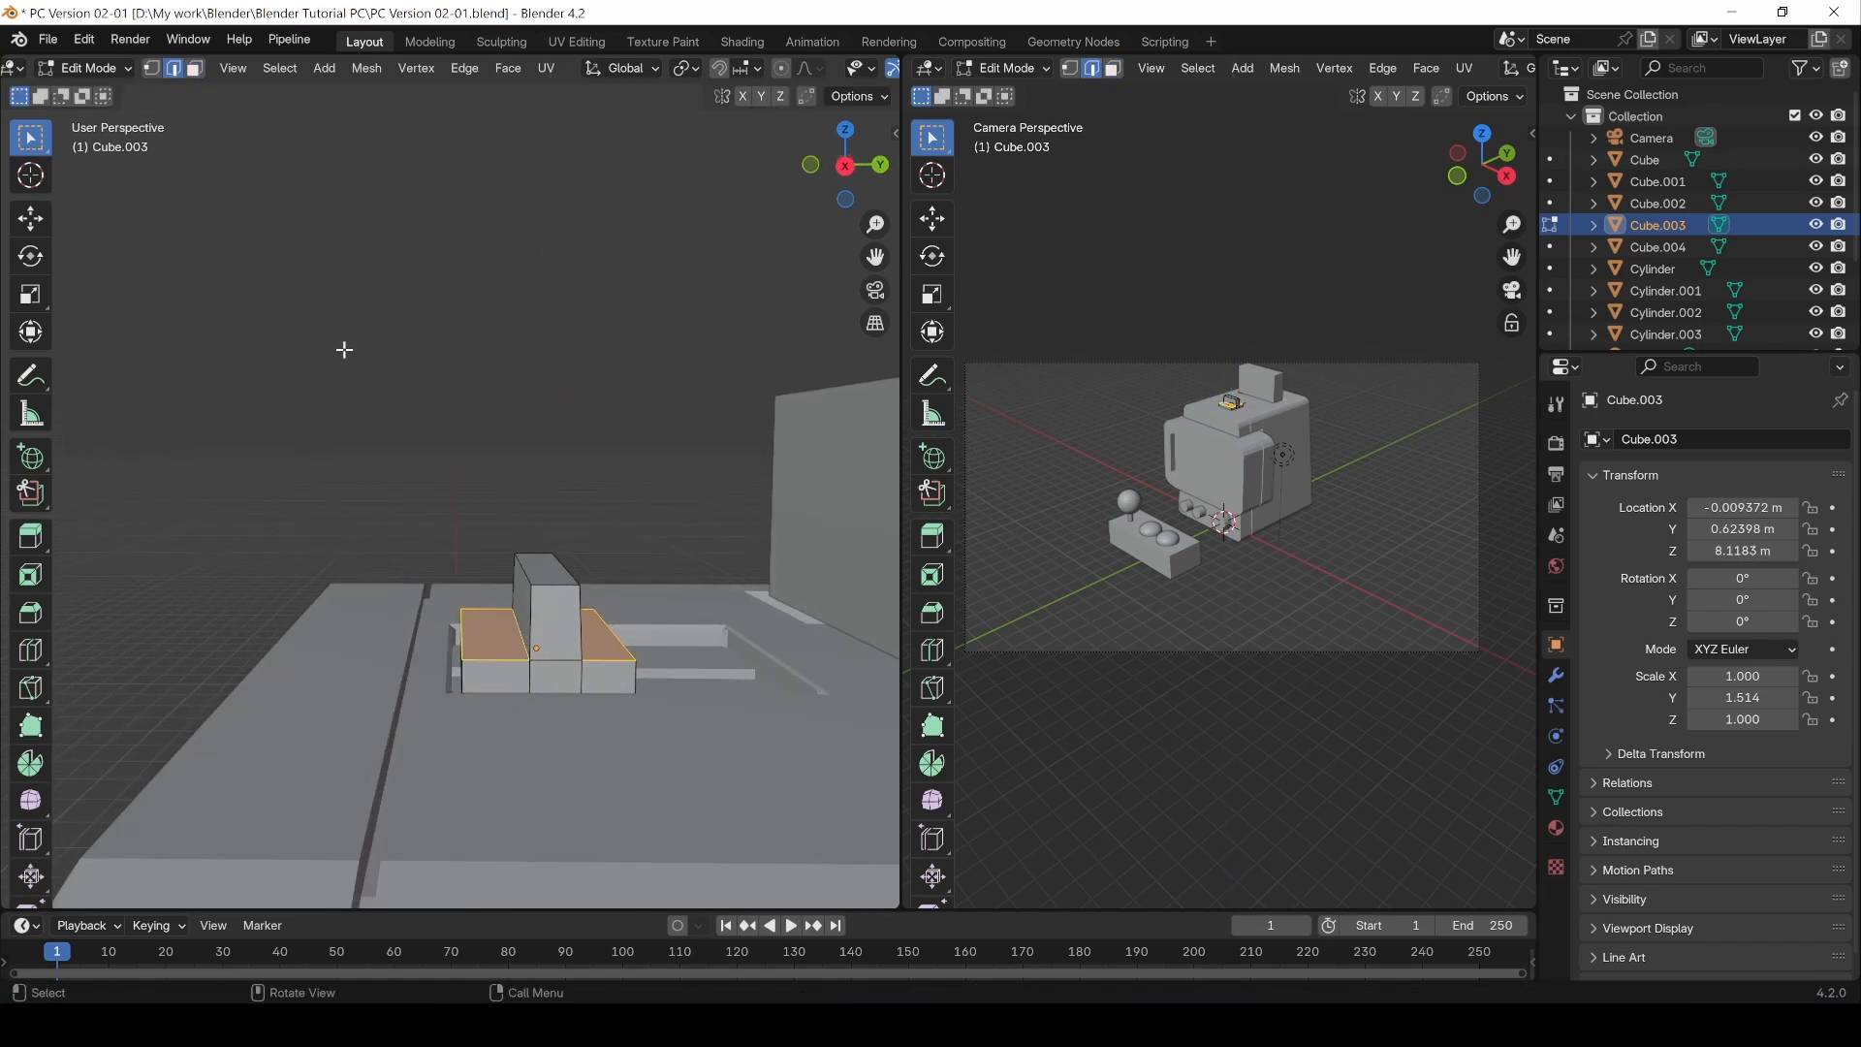
{"action": "key", "text": "alt+a"}
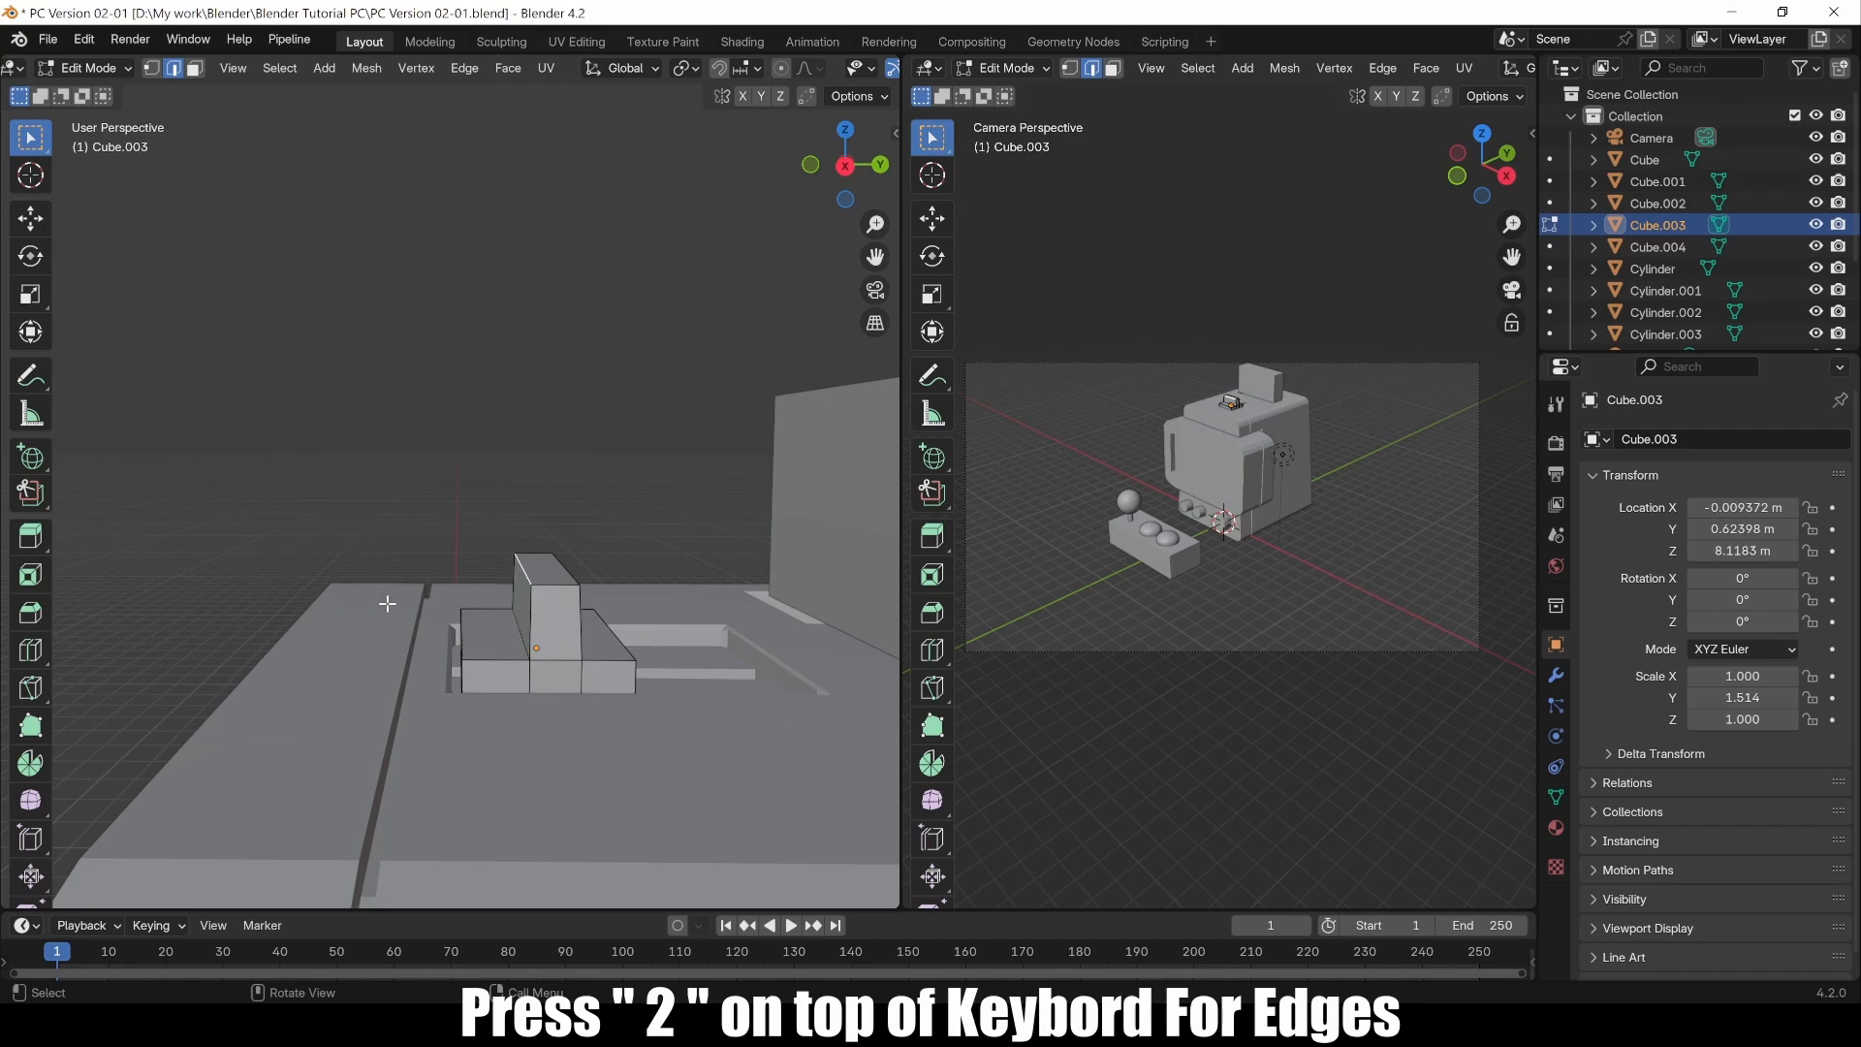
{"action": "key", "text": "ctrl+b"}
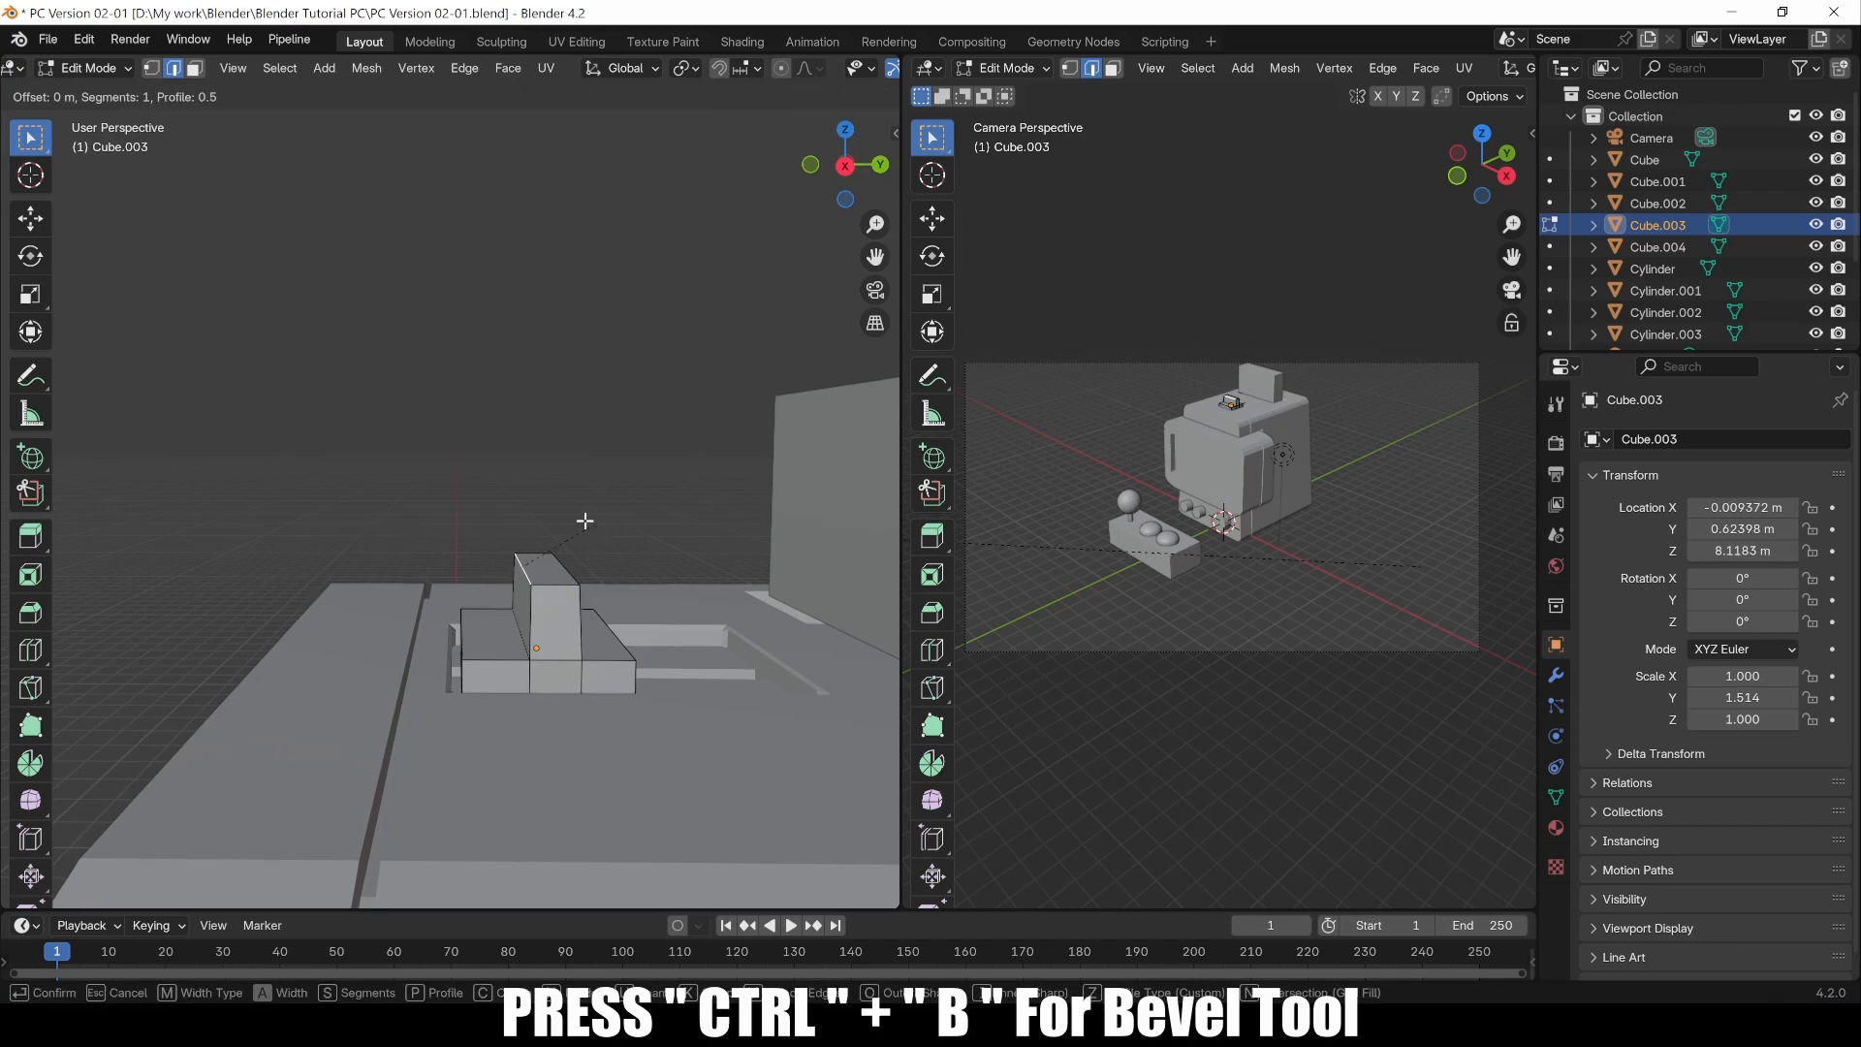
{"action": "scroll", "coordinate": [418, 542], "scroll_direction": "up", "scroll_amount": 1}
{"action": "left_click", "coordinate": [418, 542]}
{"action": "left_click", "coordinate": [528, 324]}
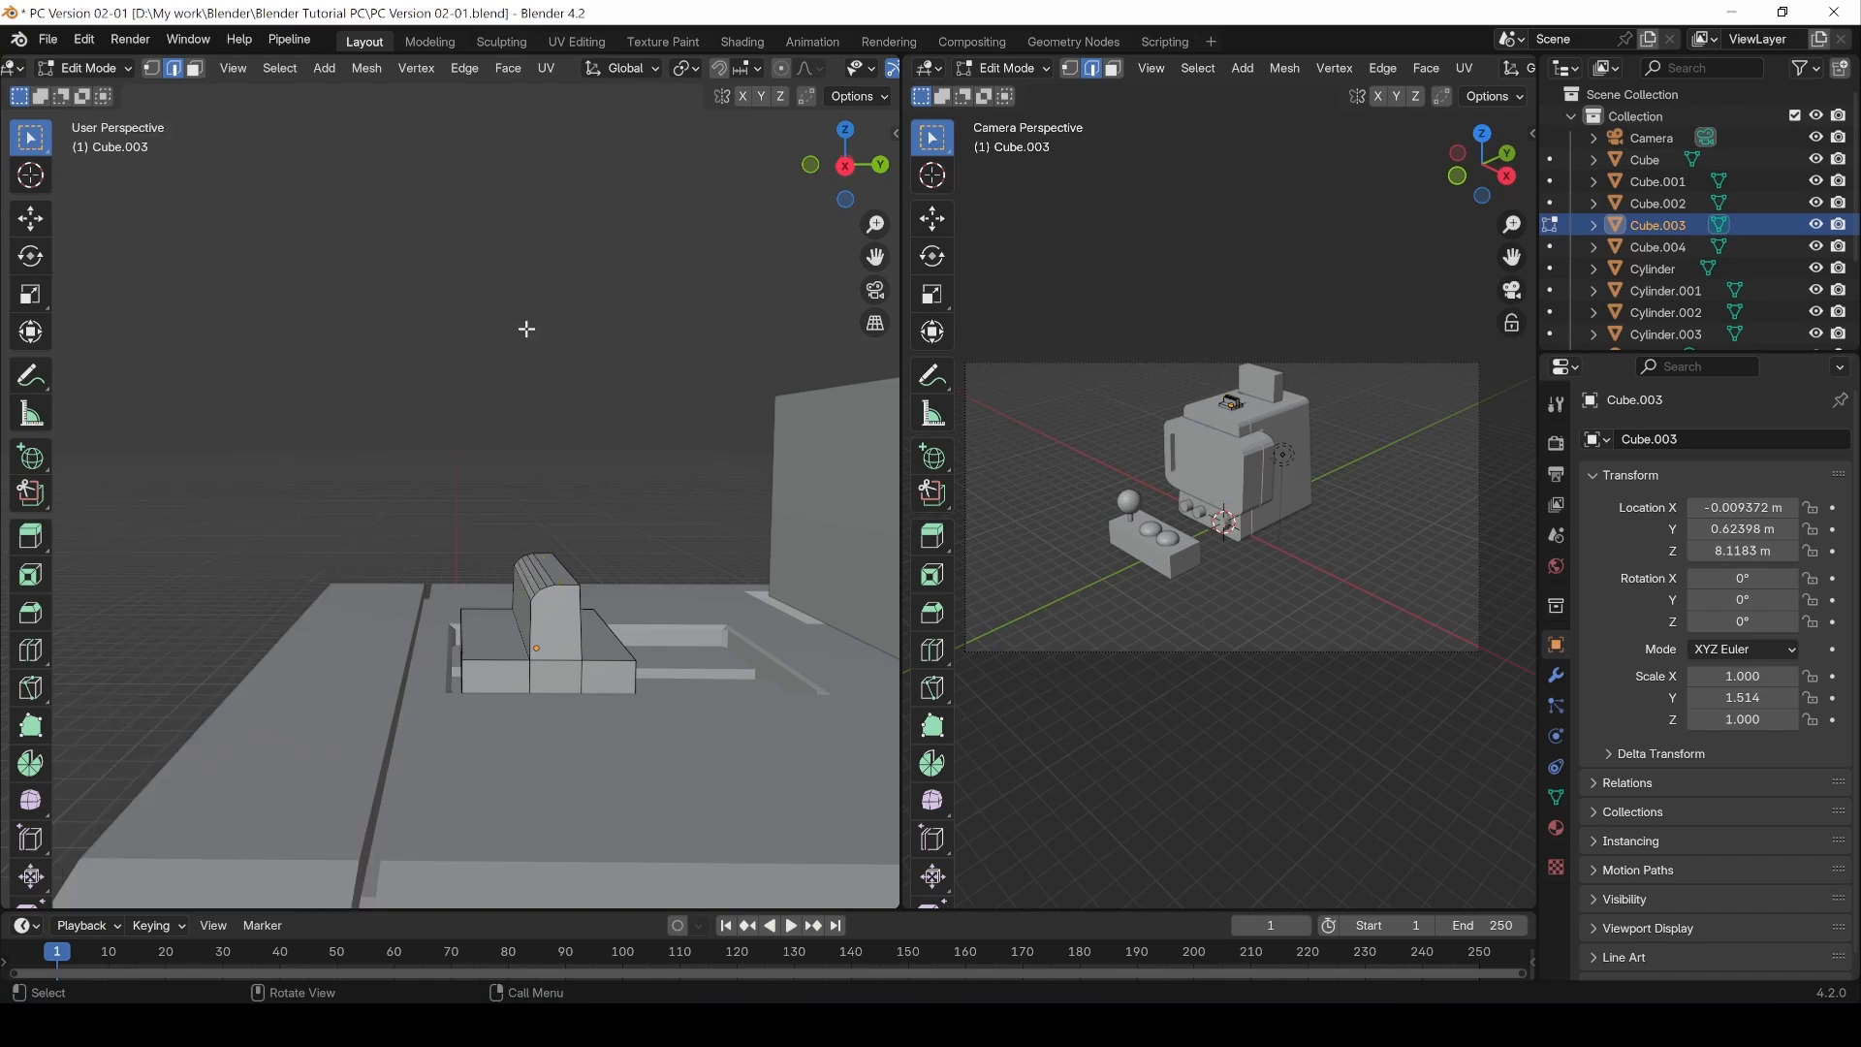
Step: Return to Object Mode, select the main Cube of the cabinet and enter Edit Mode on it
{"action": "middle_click_drag", "start_coordinate": [570, 365], "coordinate": [577, 556]}
{"action": "key", "text": "Tab"}
{"action": "left_click", "coordinate": [473, 380]}
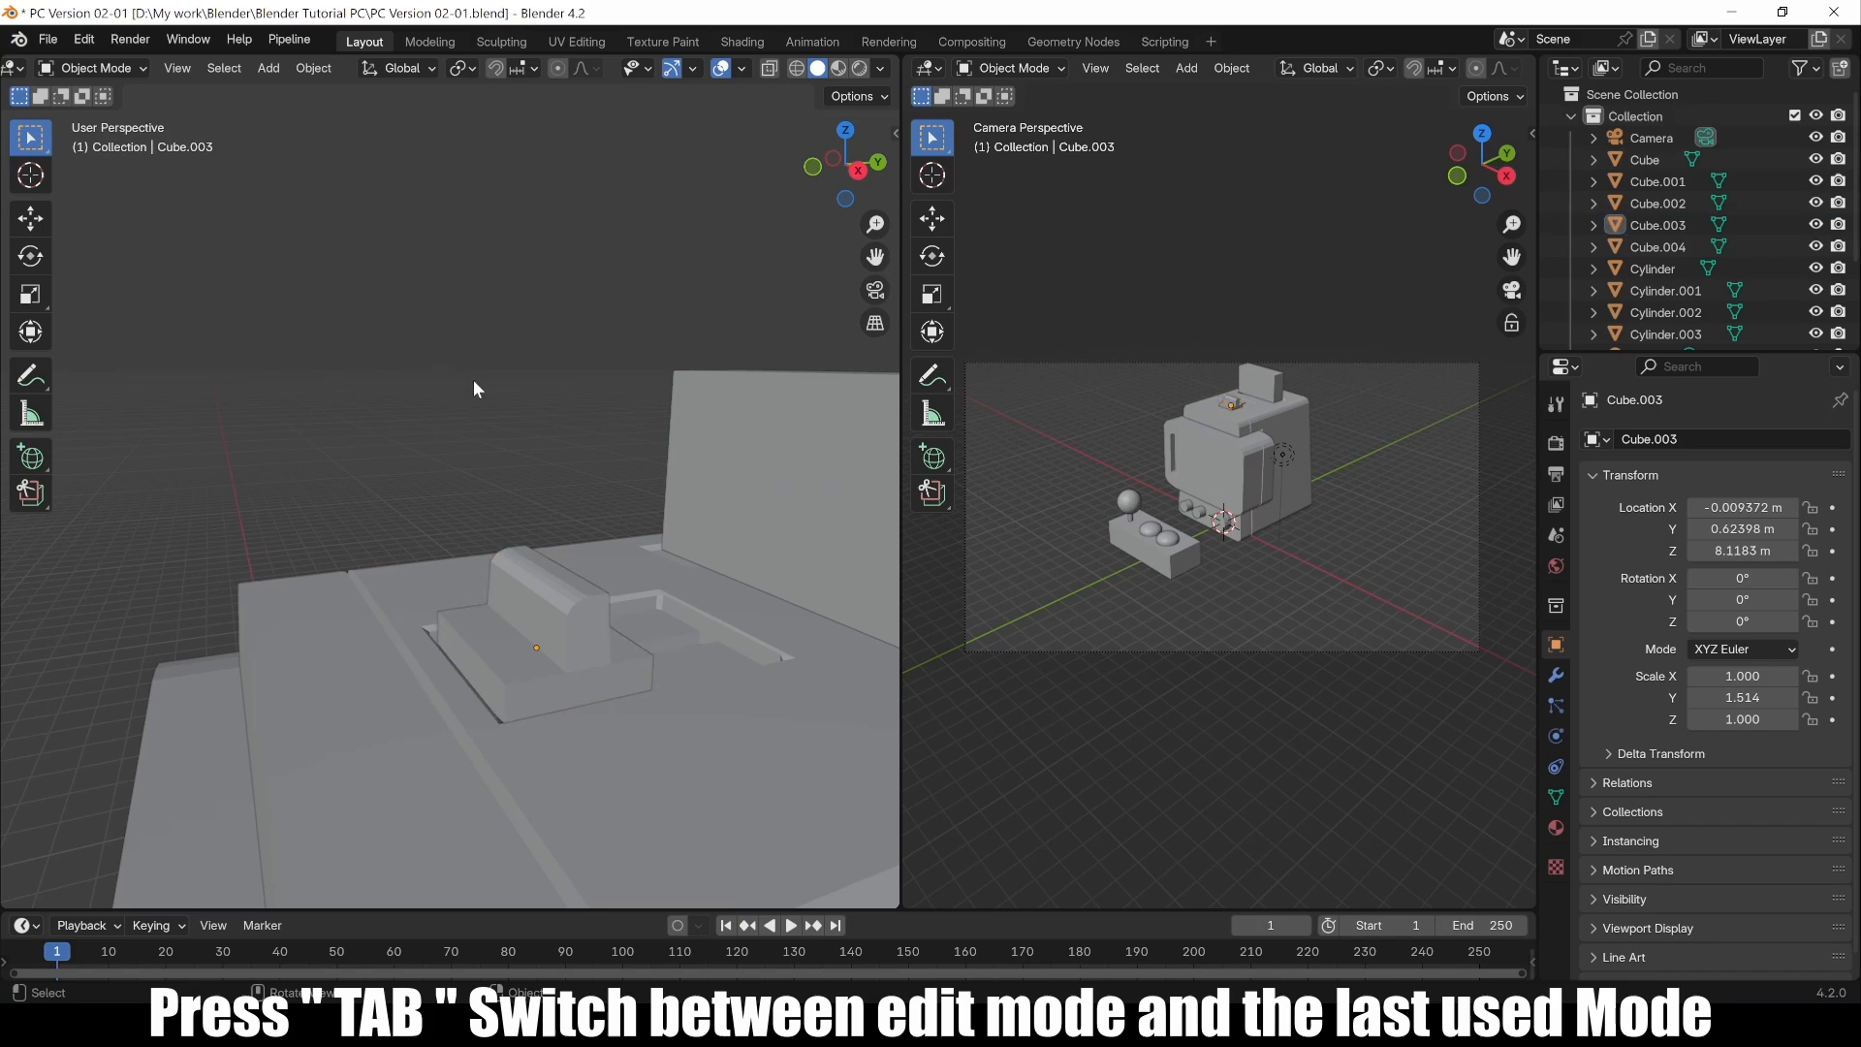
{"action": "scroll", "coordinate": [452, 453], "scroll_direction": "down", "scroll_amount": 3}
{"action": "middle_click_drag", "start_coordinate": [452, 454], "coordinate": [550, 615]}
{"action": "left_click", "coordinate": [485, 609]}
{"action": "key", "text": "Tab"}
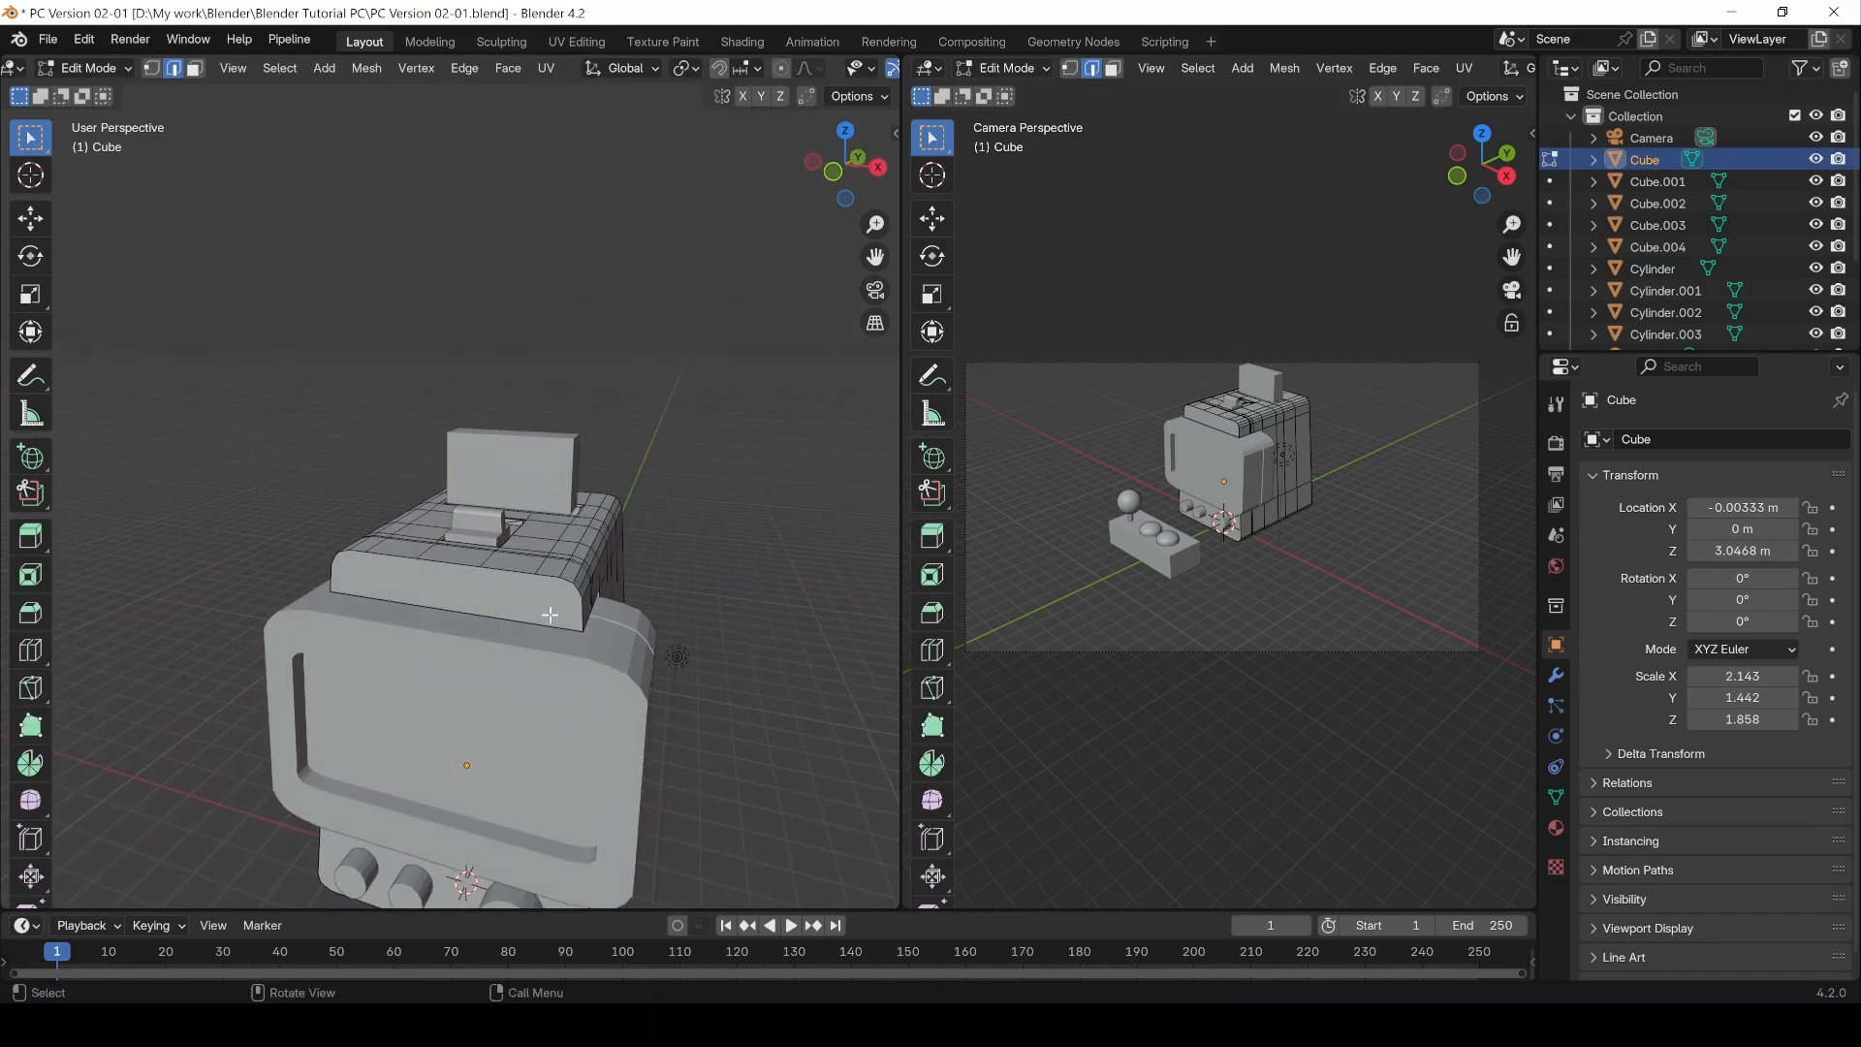
Step: In front view, cut a rectangular outline with the Knife tool on the front face of the cabinet's upper section
{"action": "scroll", "coordinate": [549, 602], "scroll_direction": "up", "scroll_amount": 3}
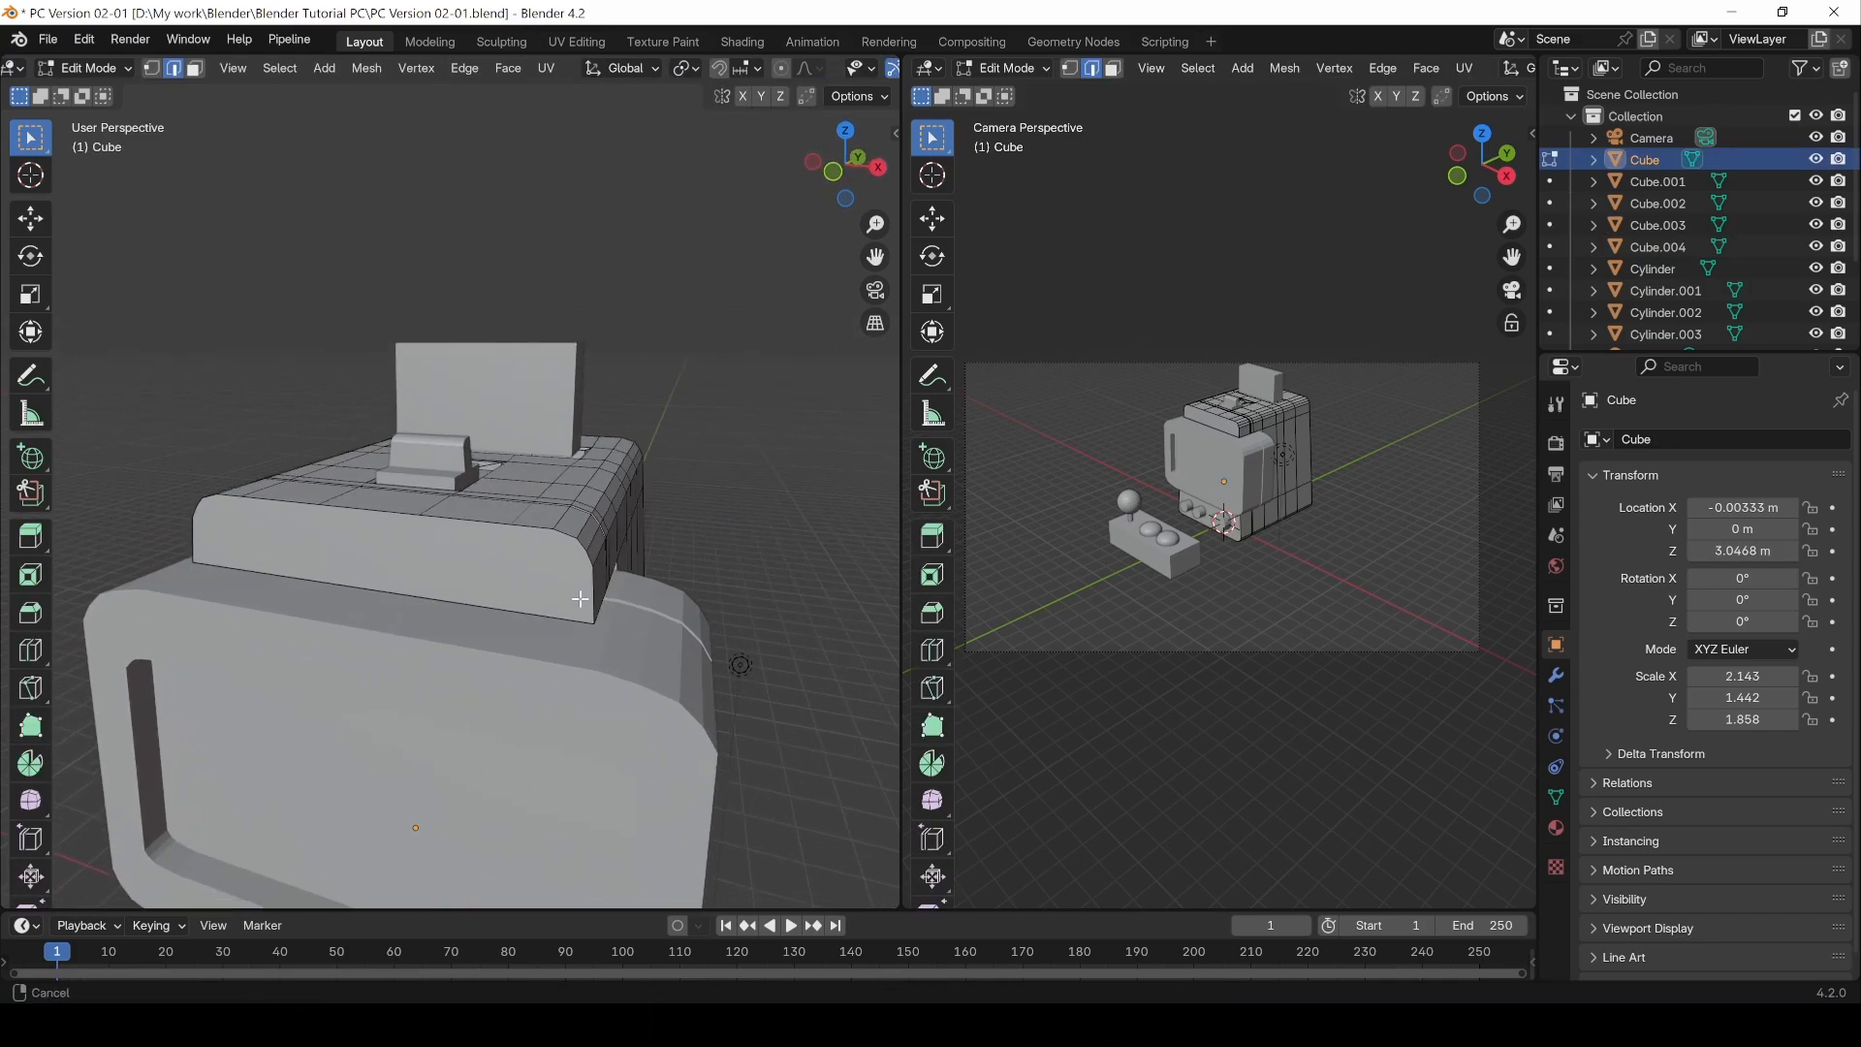
{"action": "key", "text": "KP_1"}
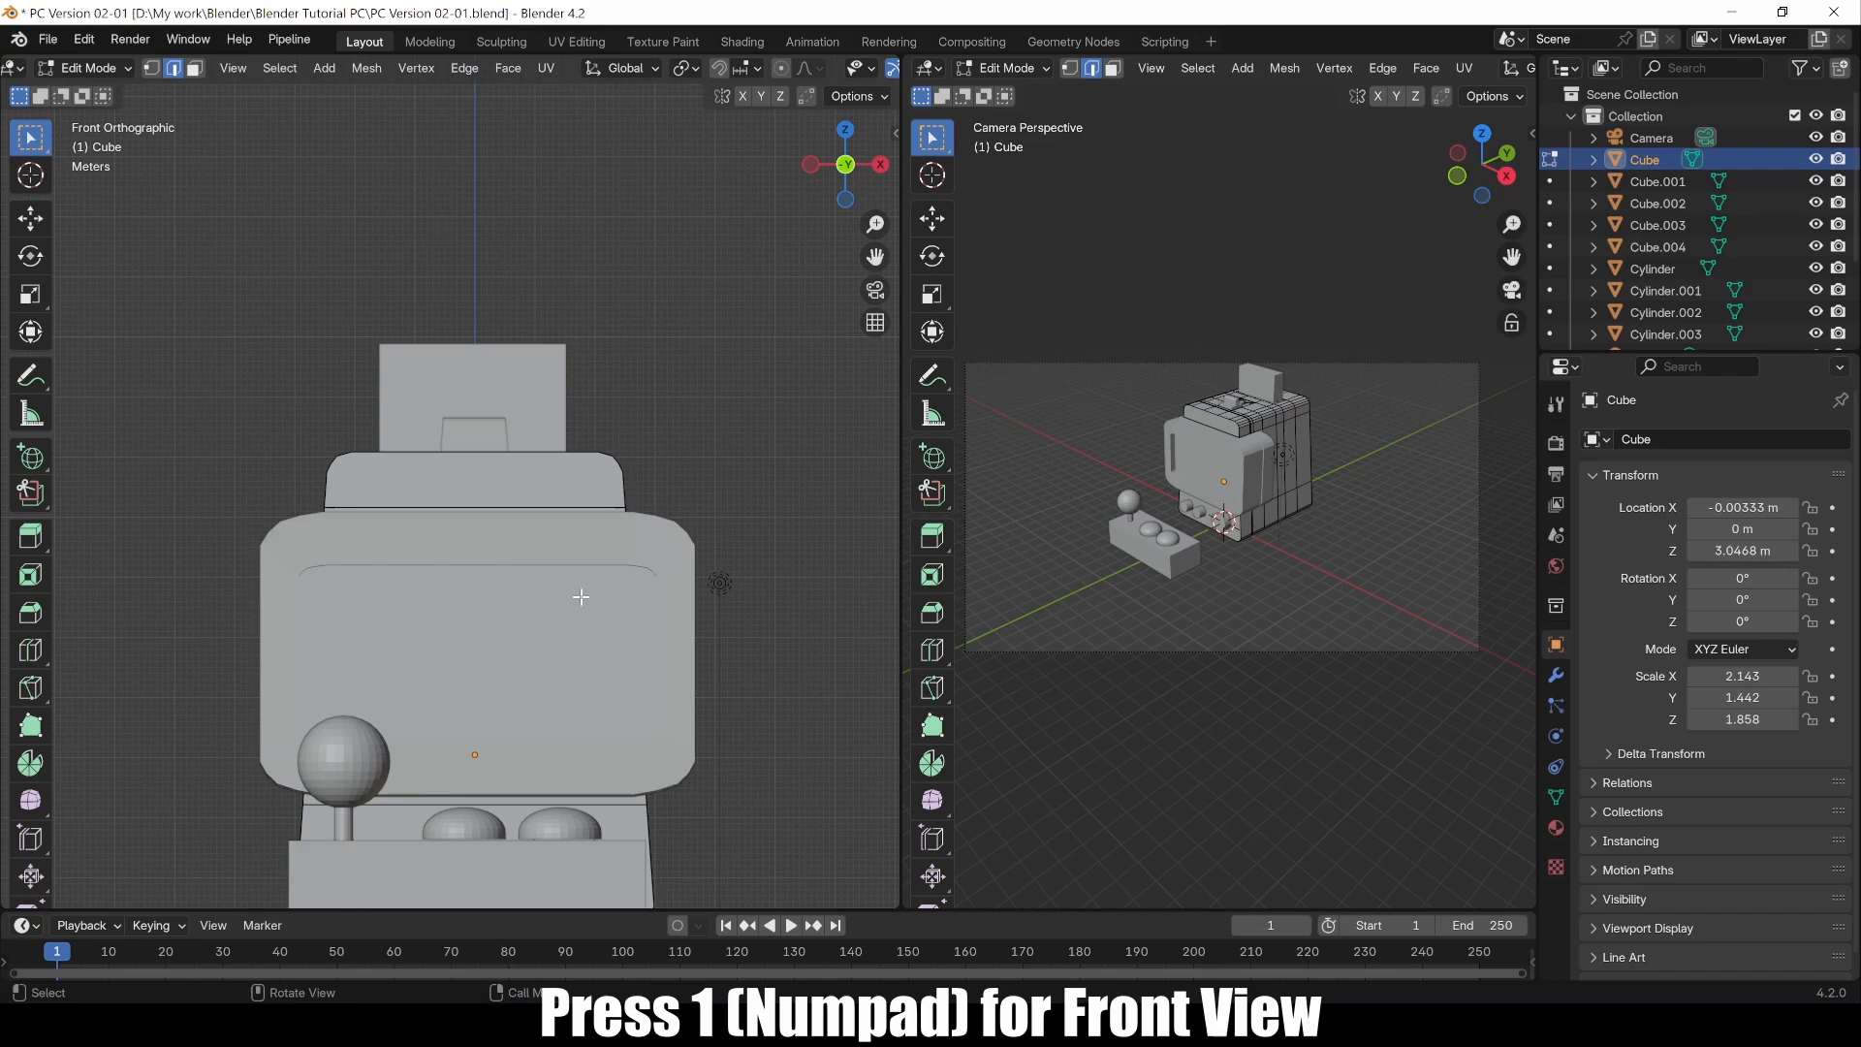
{"action": "scroll", "coordinate": [607, 491], "scroll_direction": "up", "scroll_amount": 5}
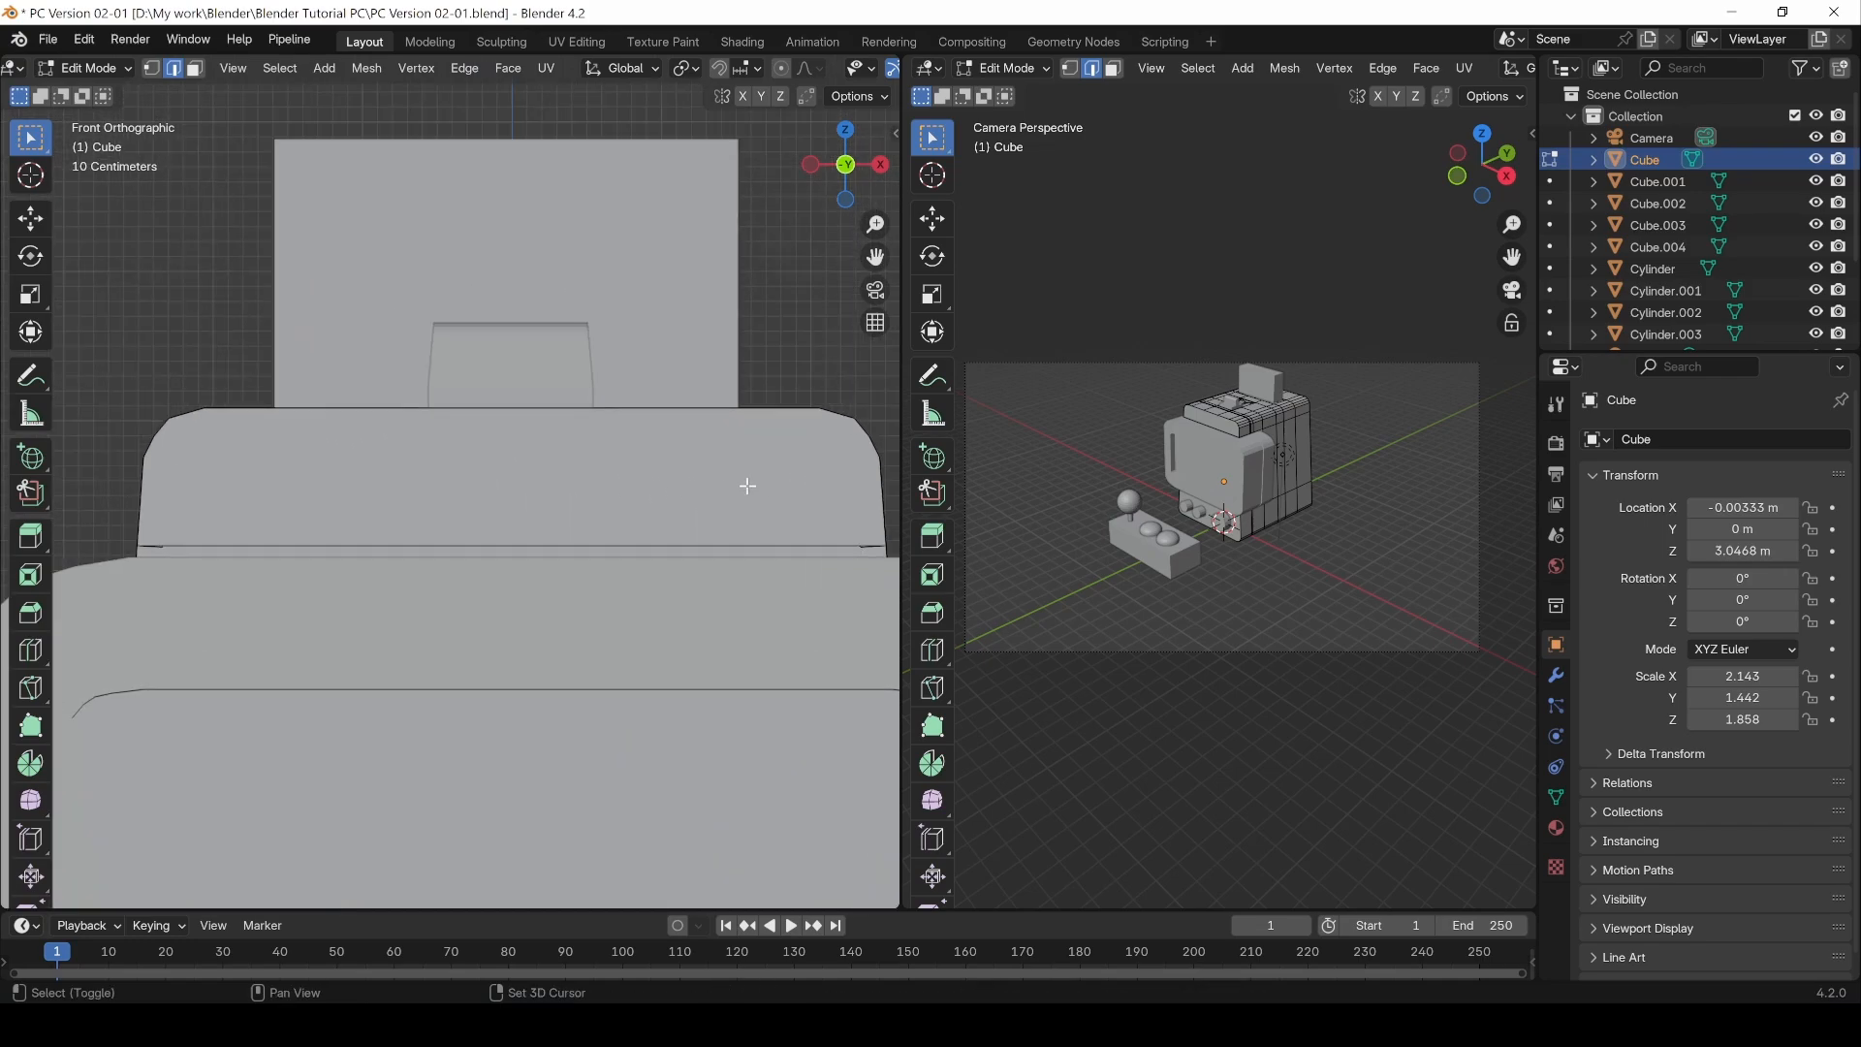
{"action": "middle_click_drag", "start_coordinate": [747, 486], "coordinate": [532, 528], "text": "shift"}
{"action": "scroll", "coordinate": [580, 521], "scroll_direction": "up", "scroll_amount": 3}
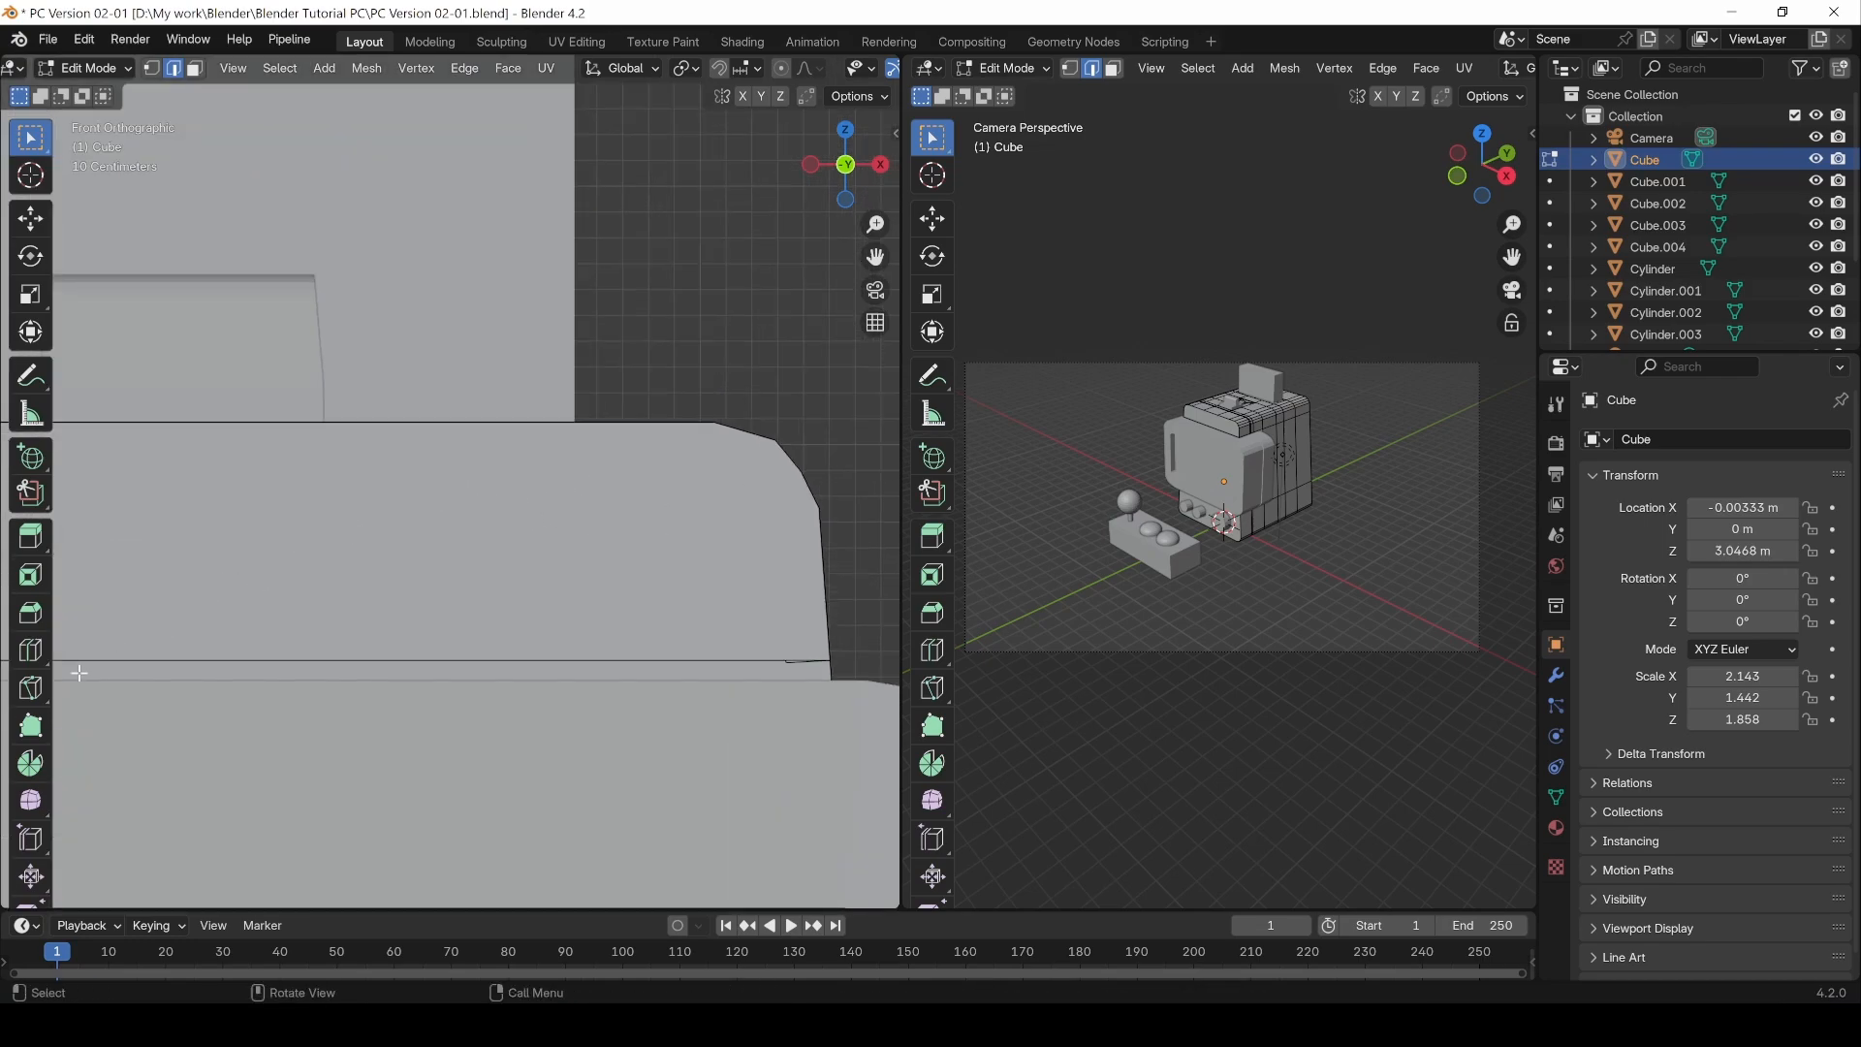
{"action": "left_click", "coordinate": [32, 692]}
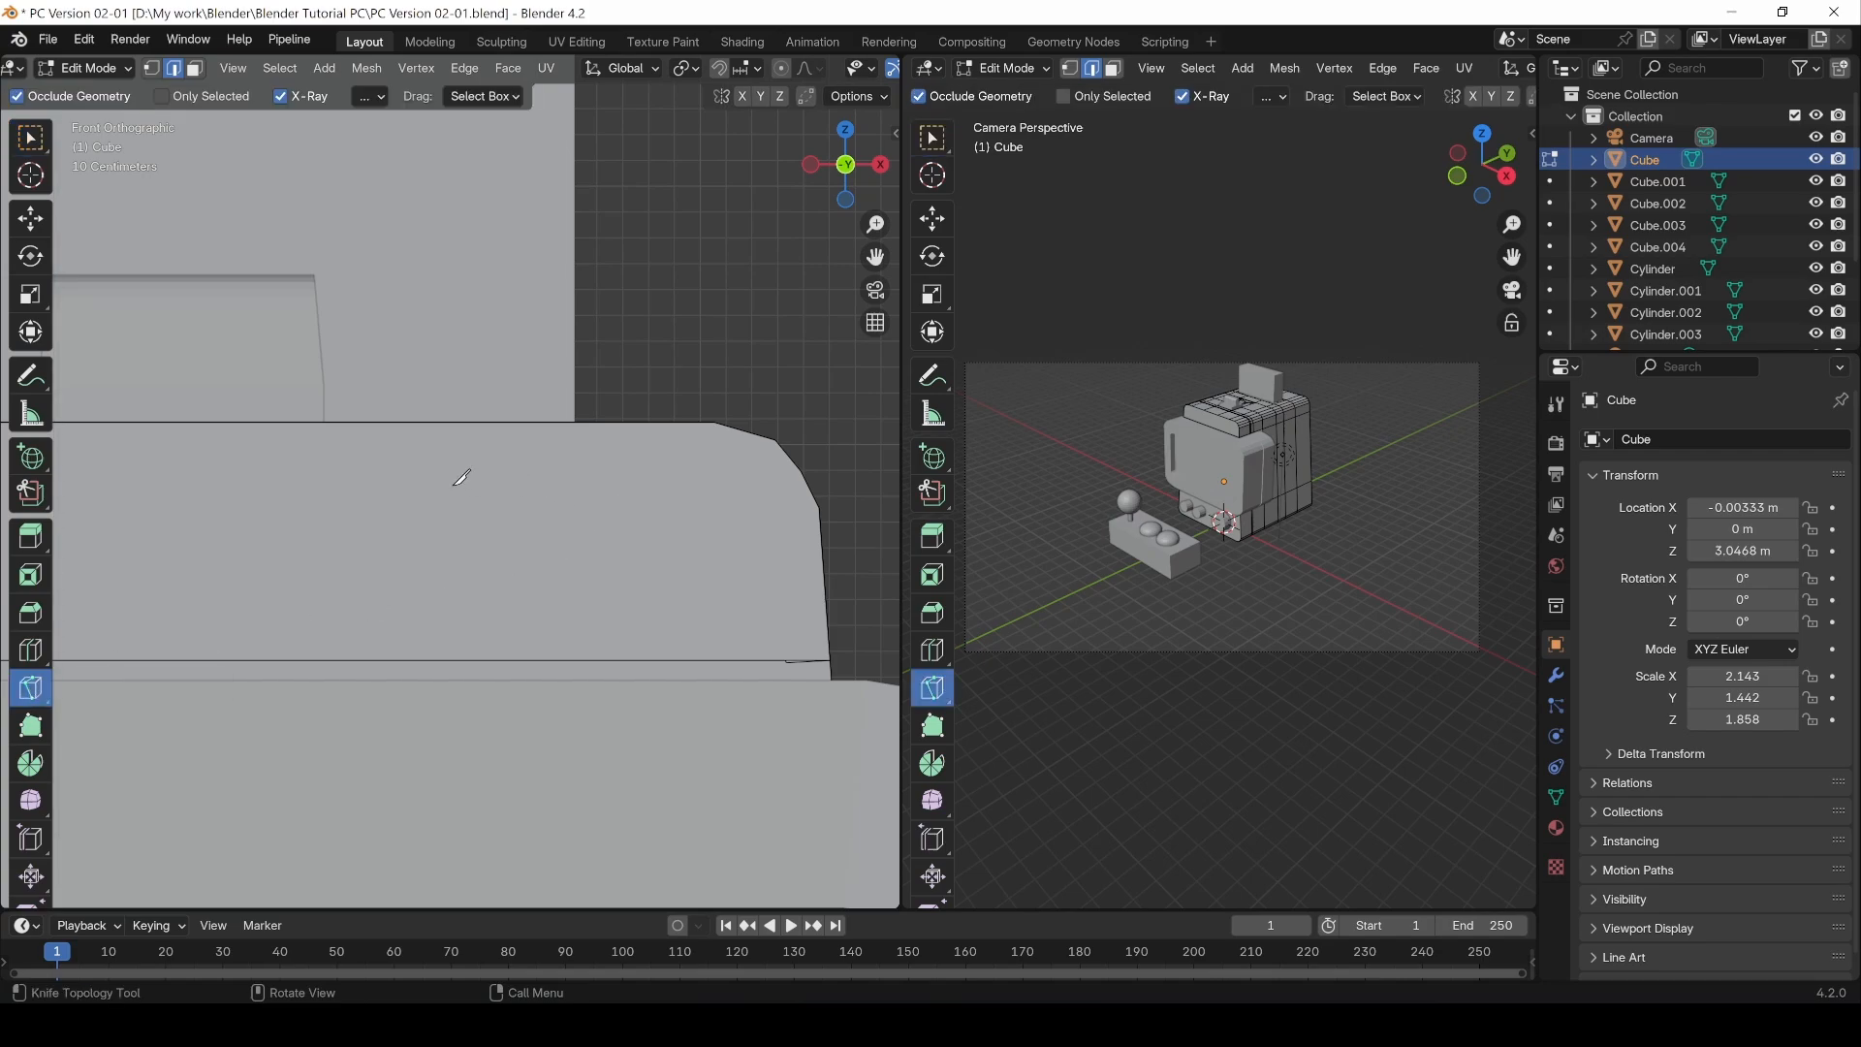
{"action": "left_click", "coordinate": [475, 485]}
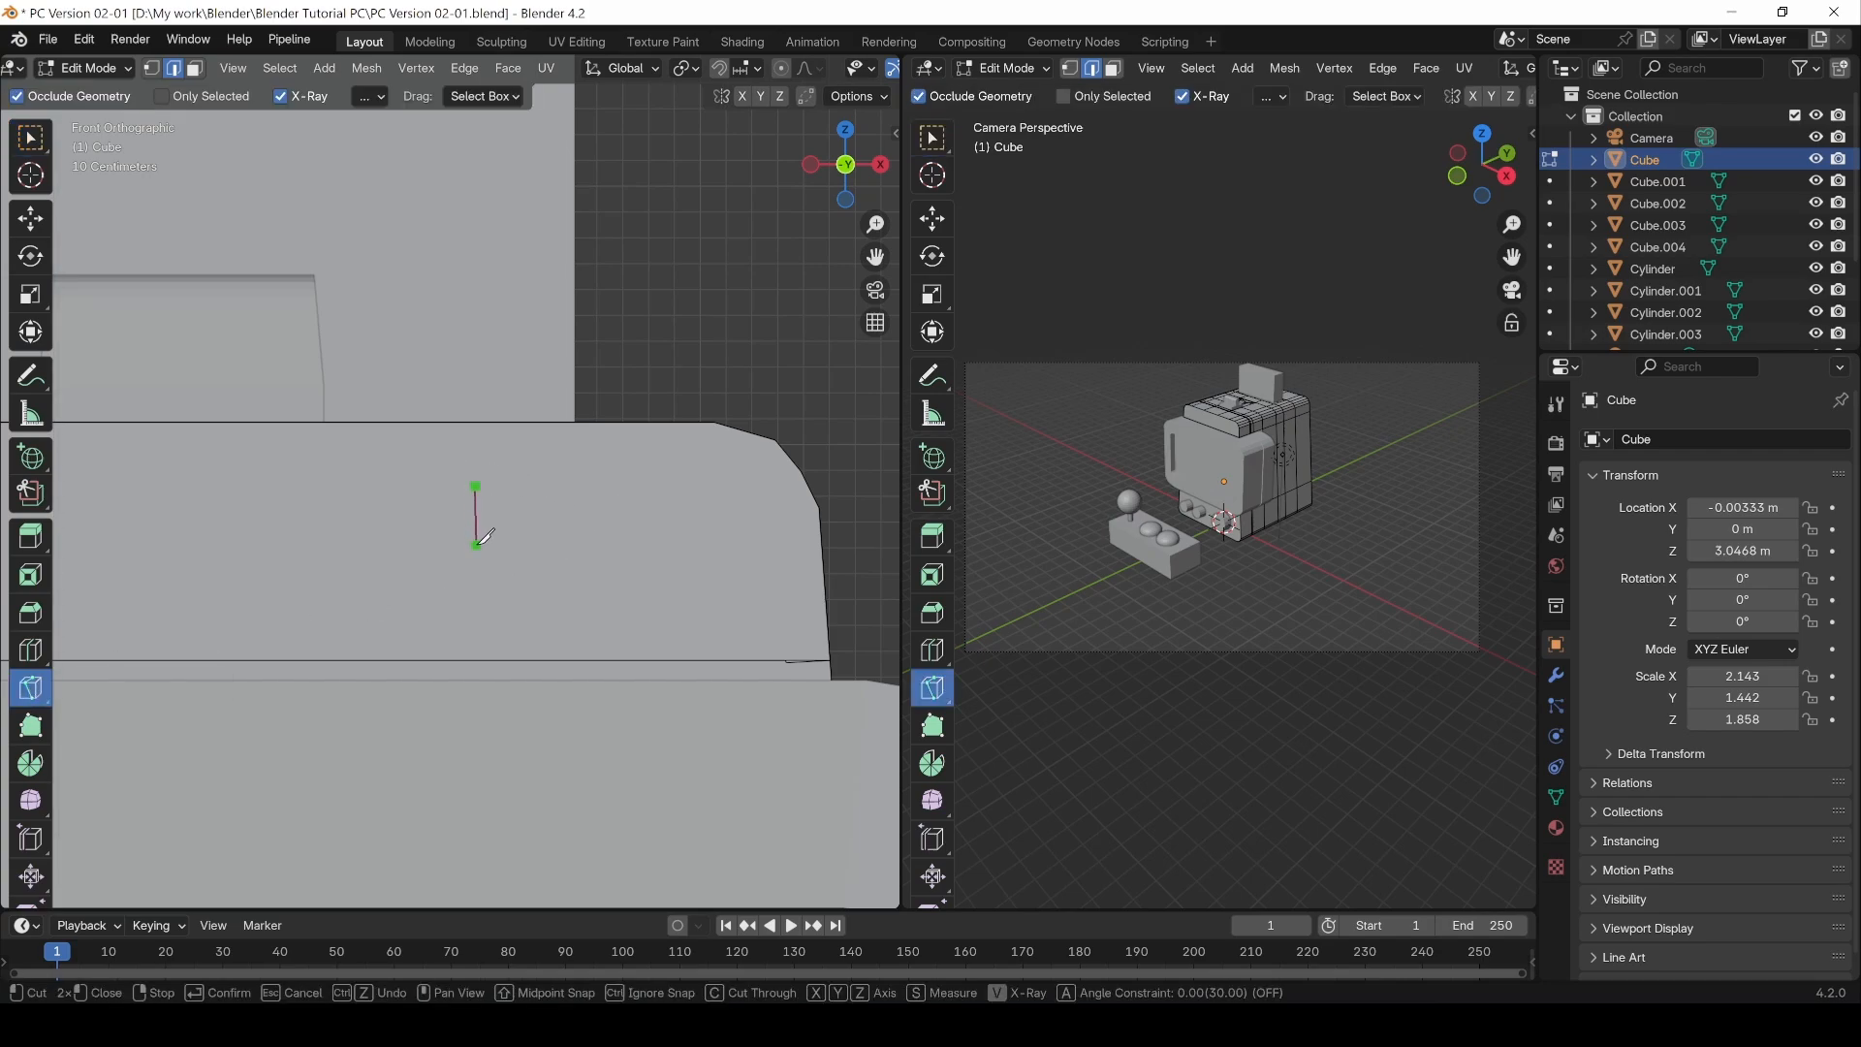
{"action": "left_click", "coordinate": [475, 547]}
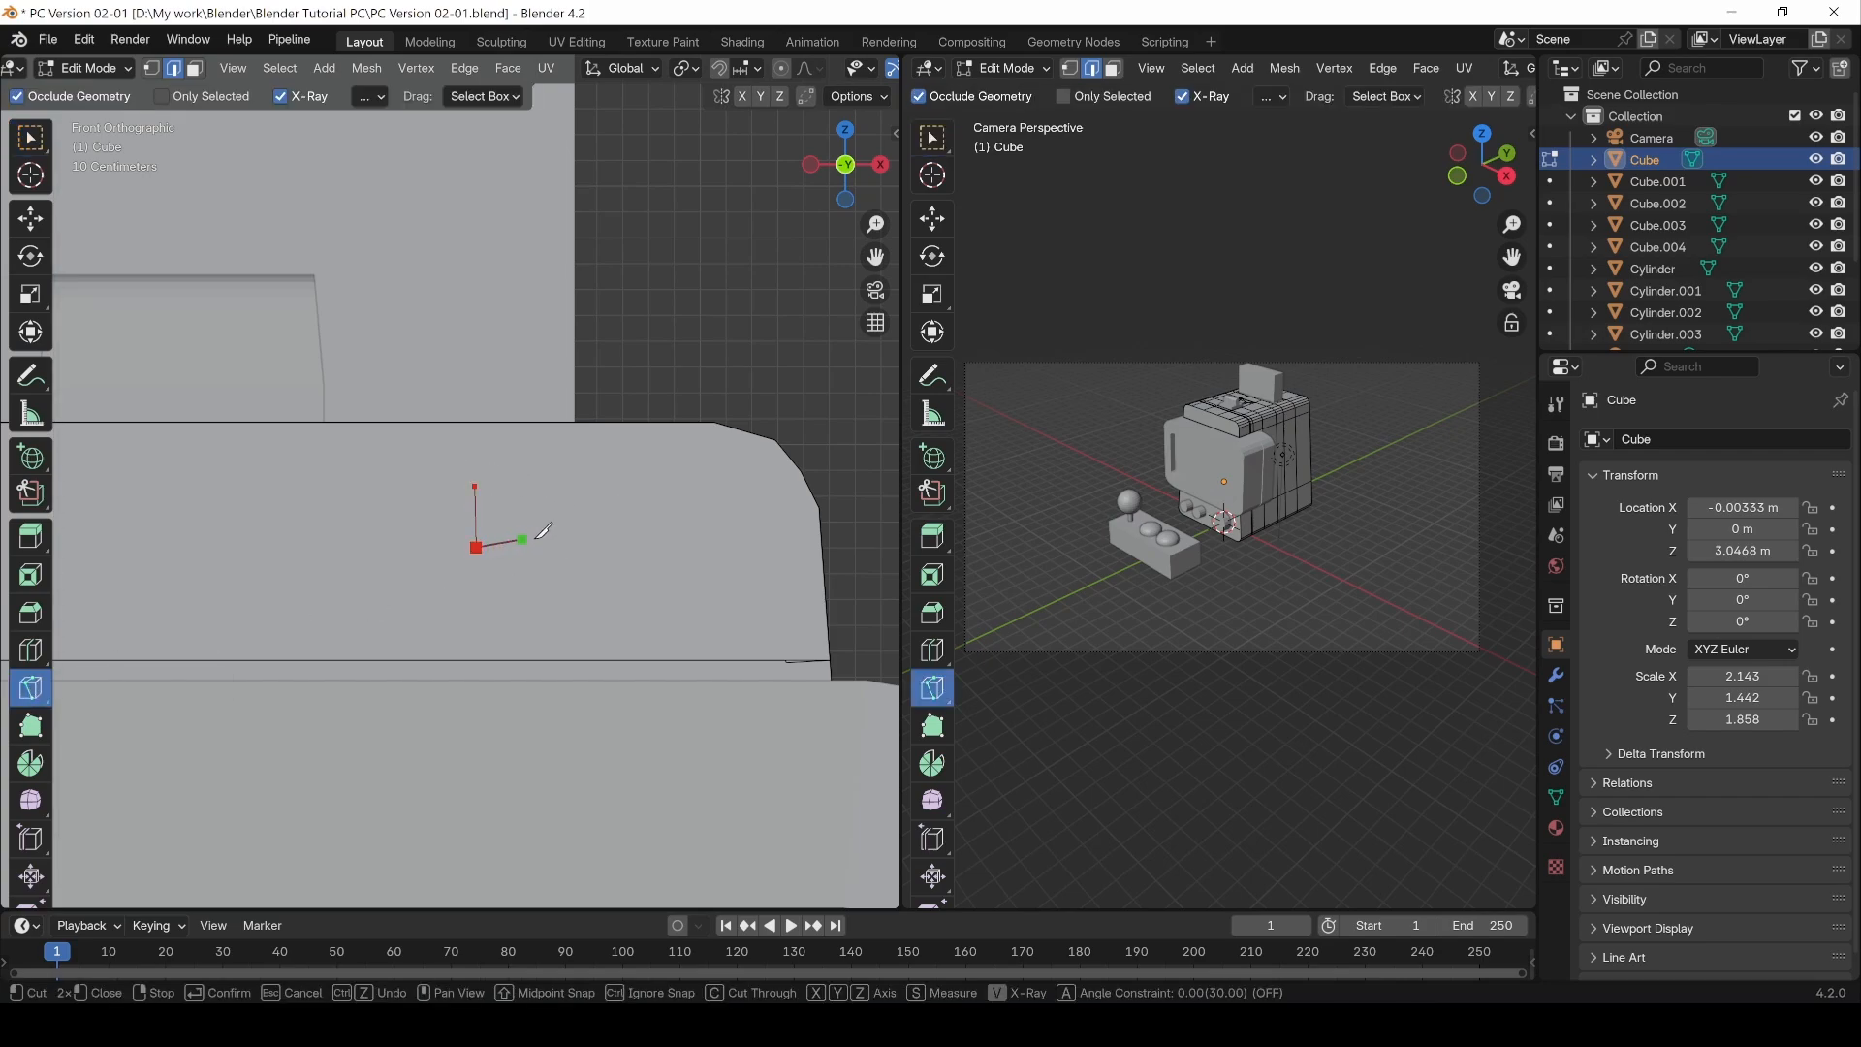
{"action": "left_click", "coordinate": [732, 547]}
{"action": "left_click", "coordinate": [732, 490]}
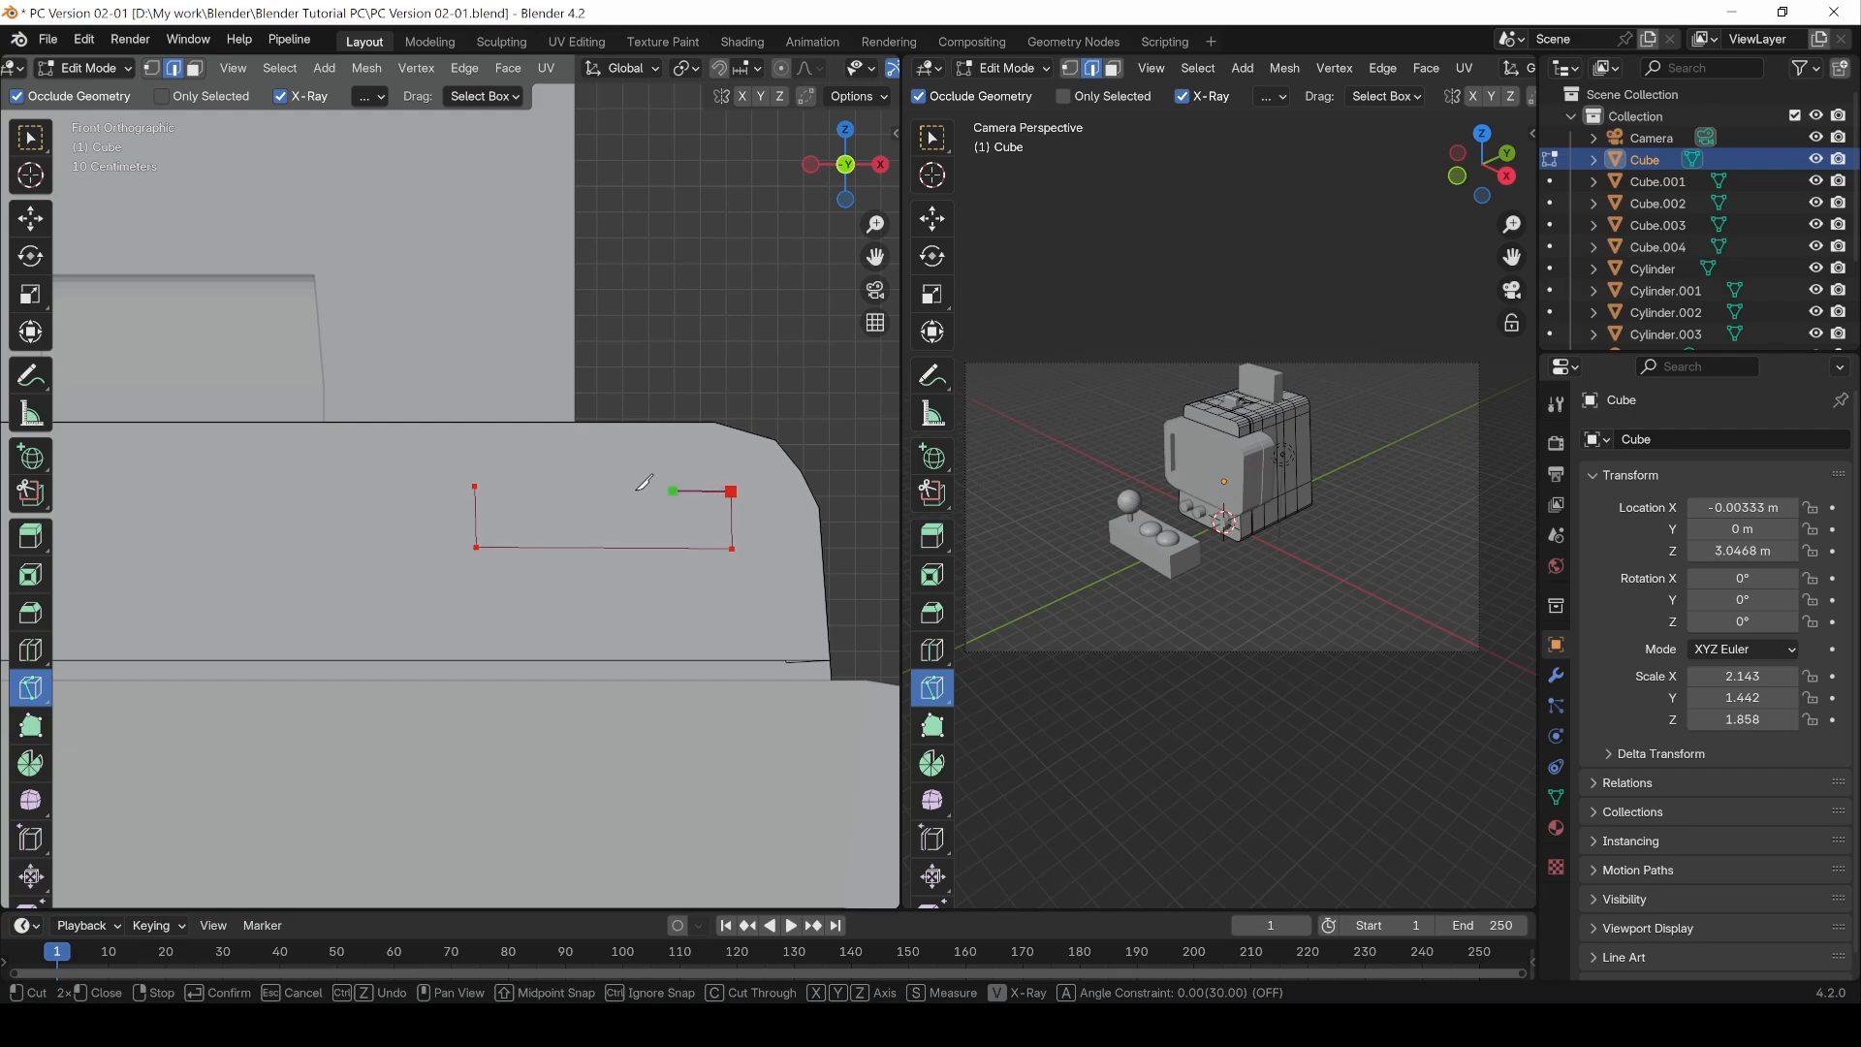
{"action": "left_click", "coordinate": [475, 485]}
{"action": "key", "text": "Return"}
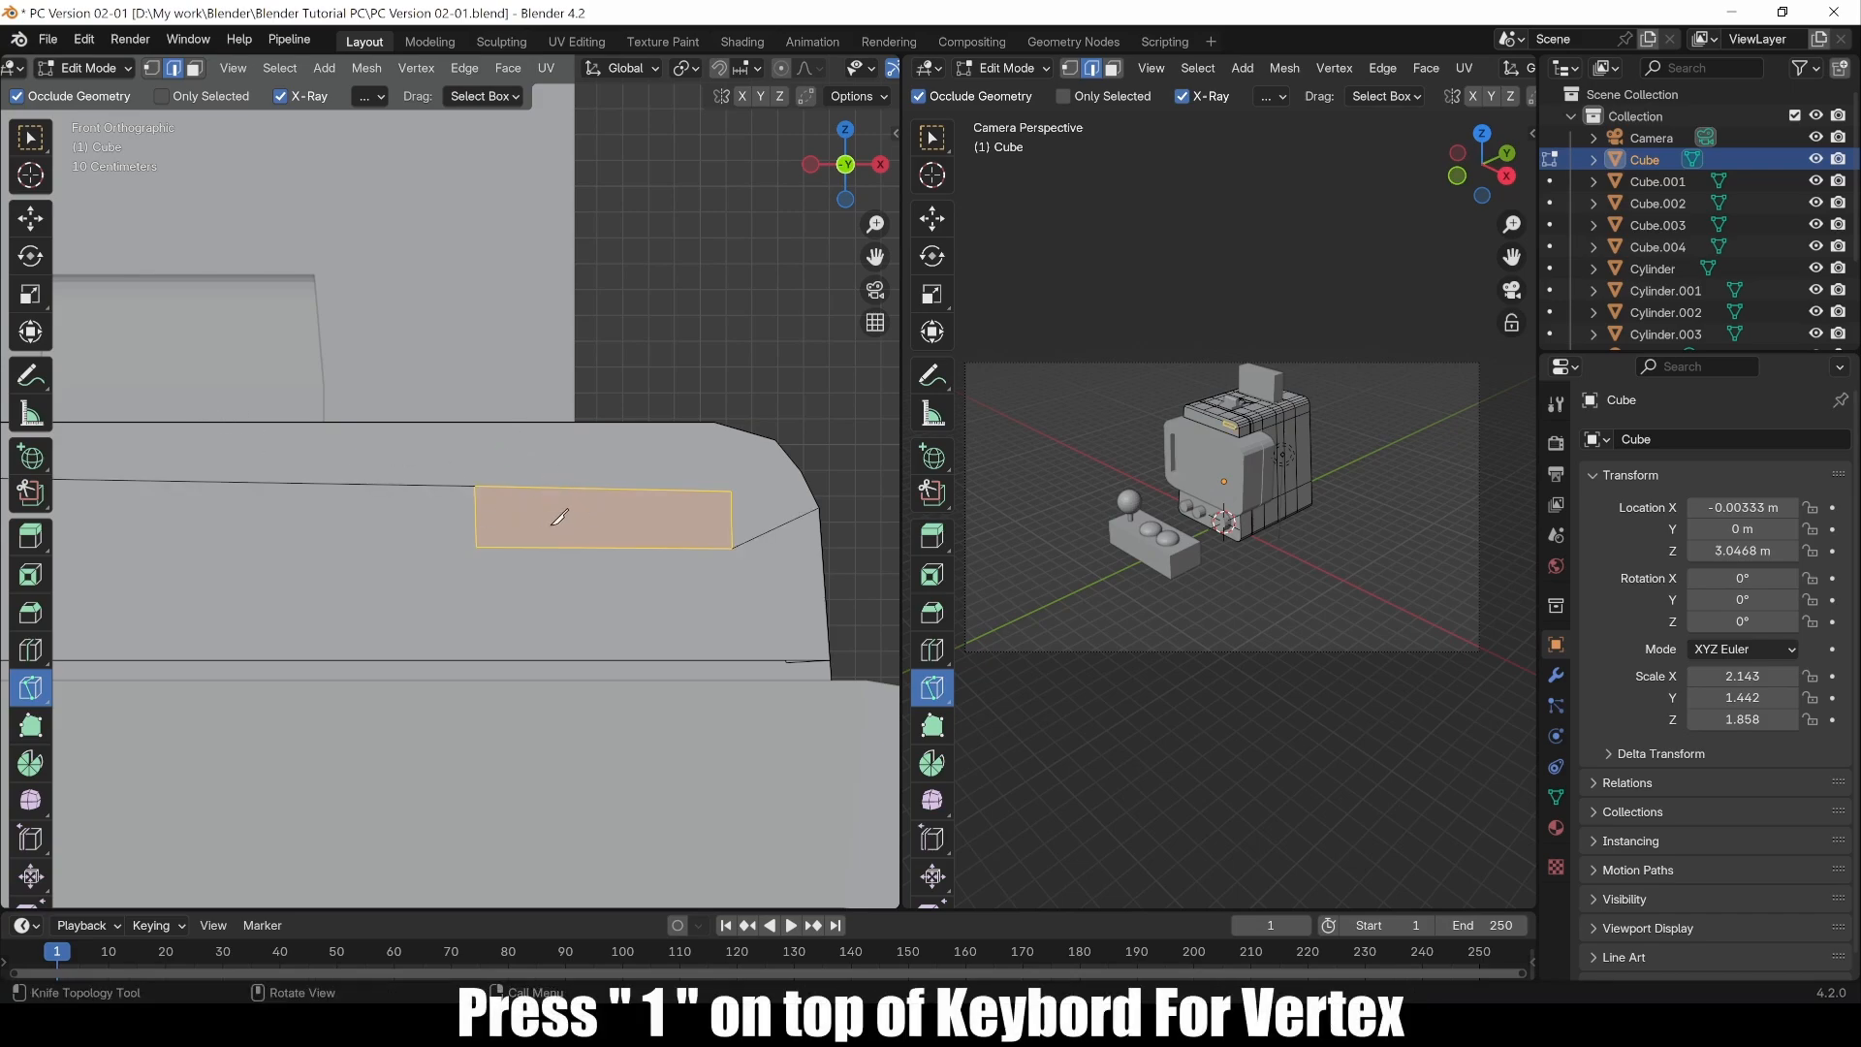
Step: In vertex selection, straighten the rectangle's top and bottom edges by scaling each vertex pair to zero along Z
{"action": "left_click", "coordinate": [152, 71]}
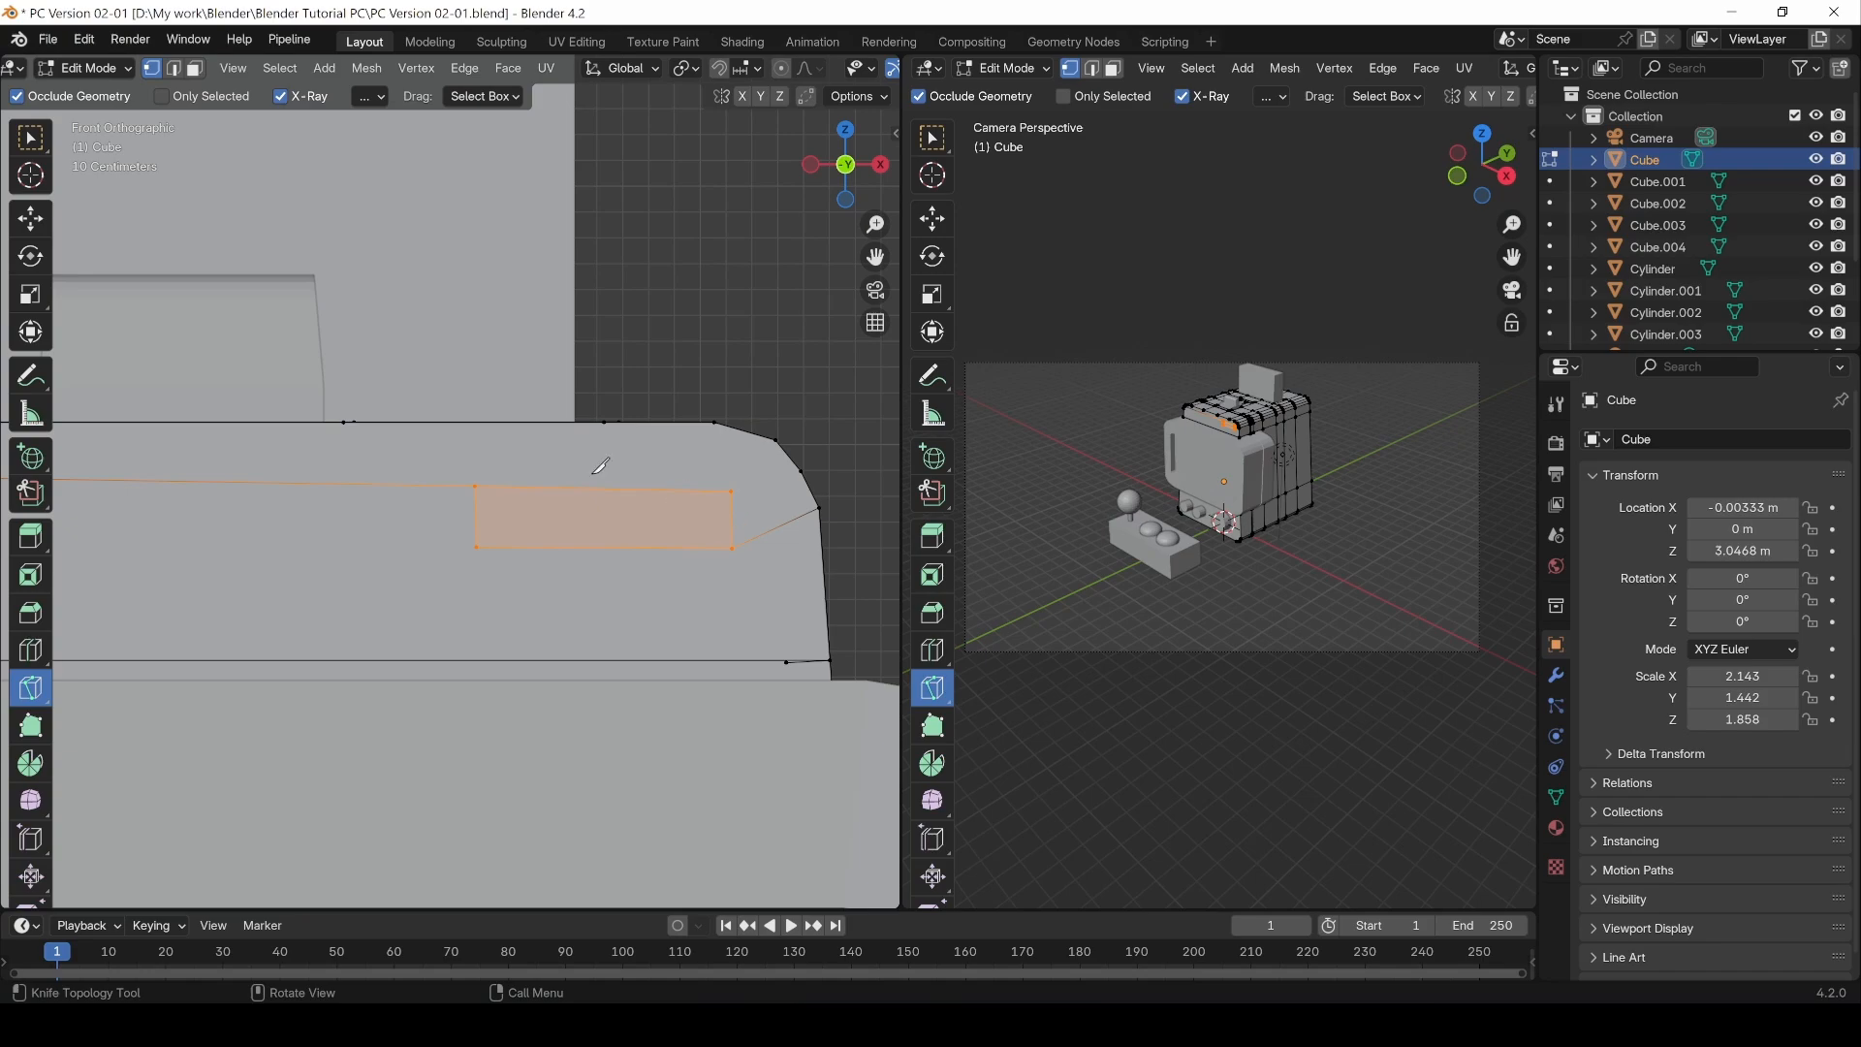
{"action": "left_click", "coordinate": [30, 143]}
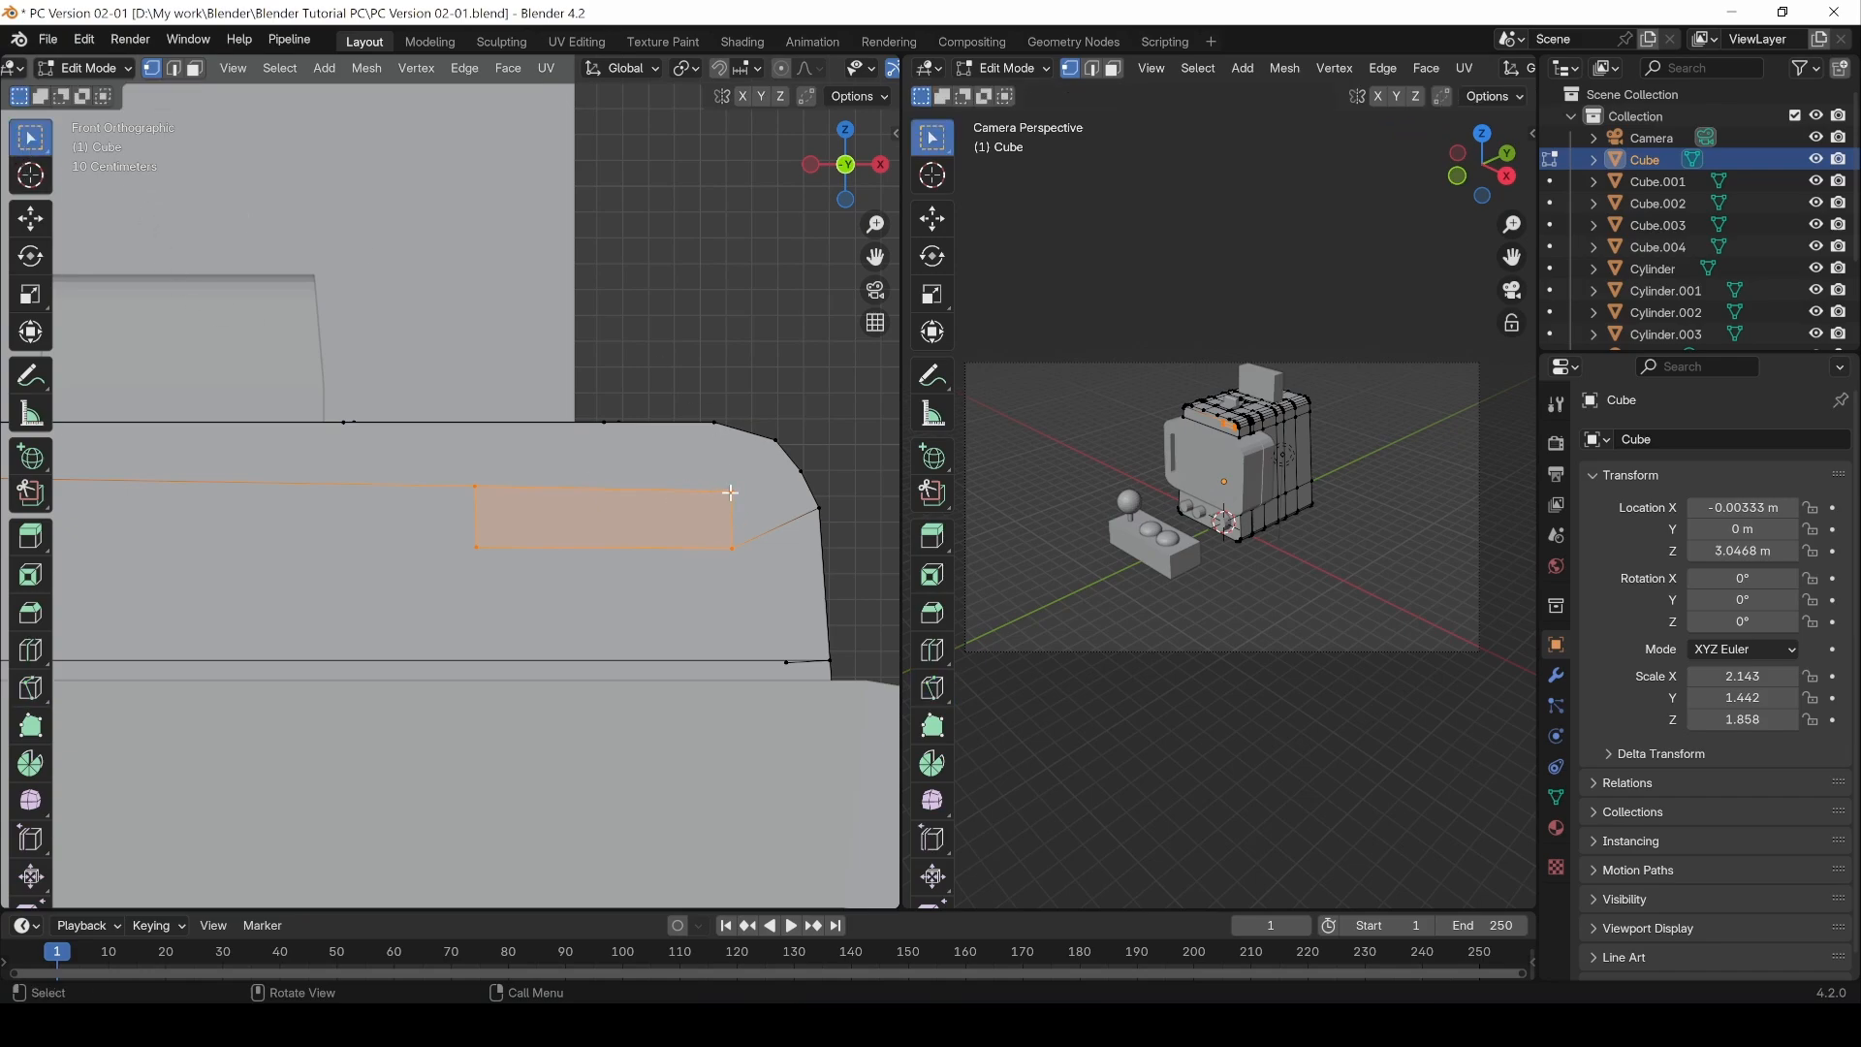
{"action": "left_click", "coordinate": [727, 493]}
{"action": "left_click", "coordinate": [475, 487], "text": "shift"}
{"action": "key", "text": "s"}
{"action": "key", "text": "z"}
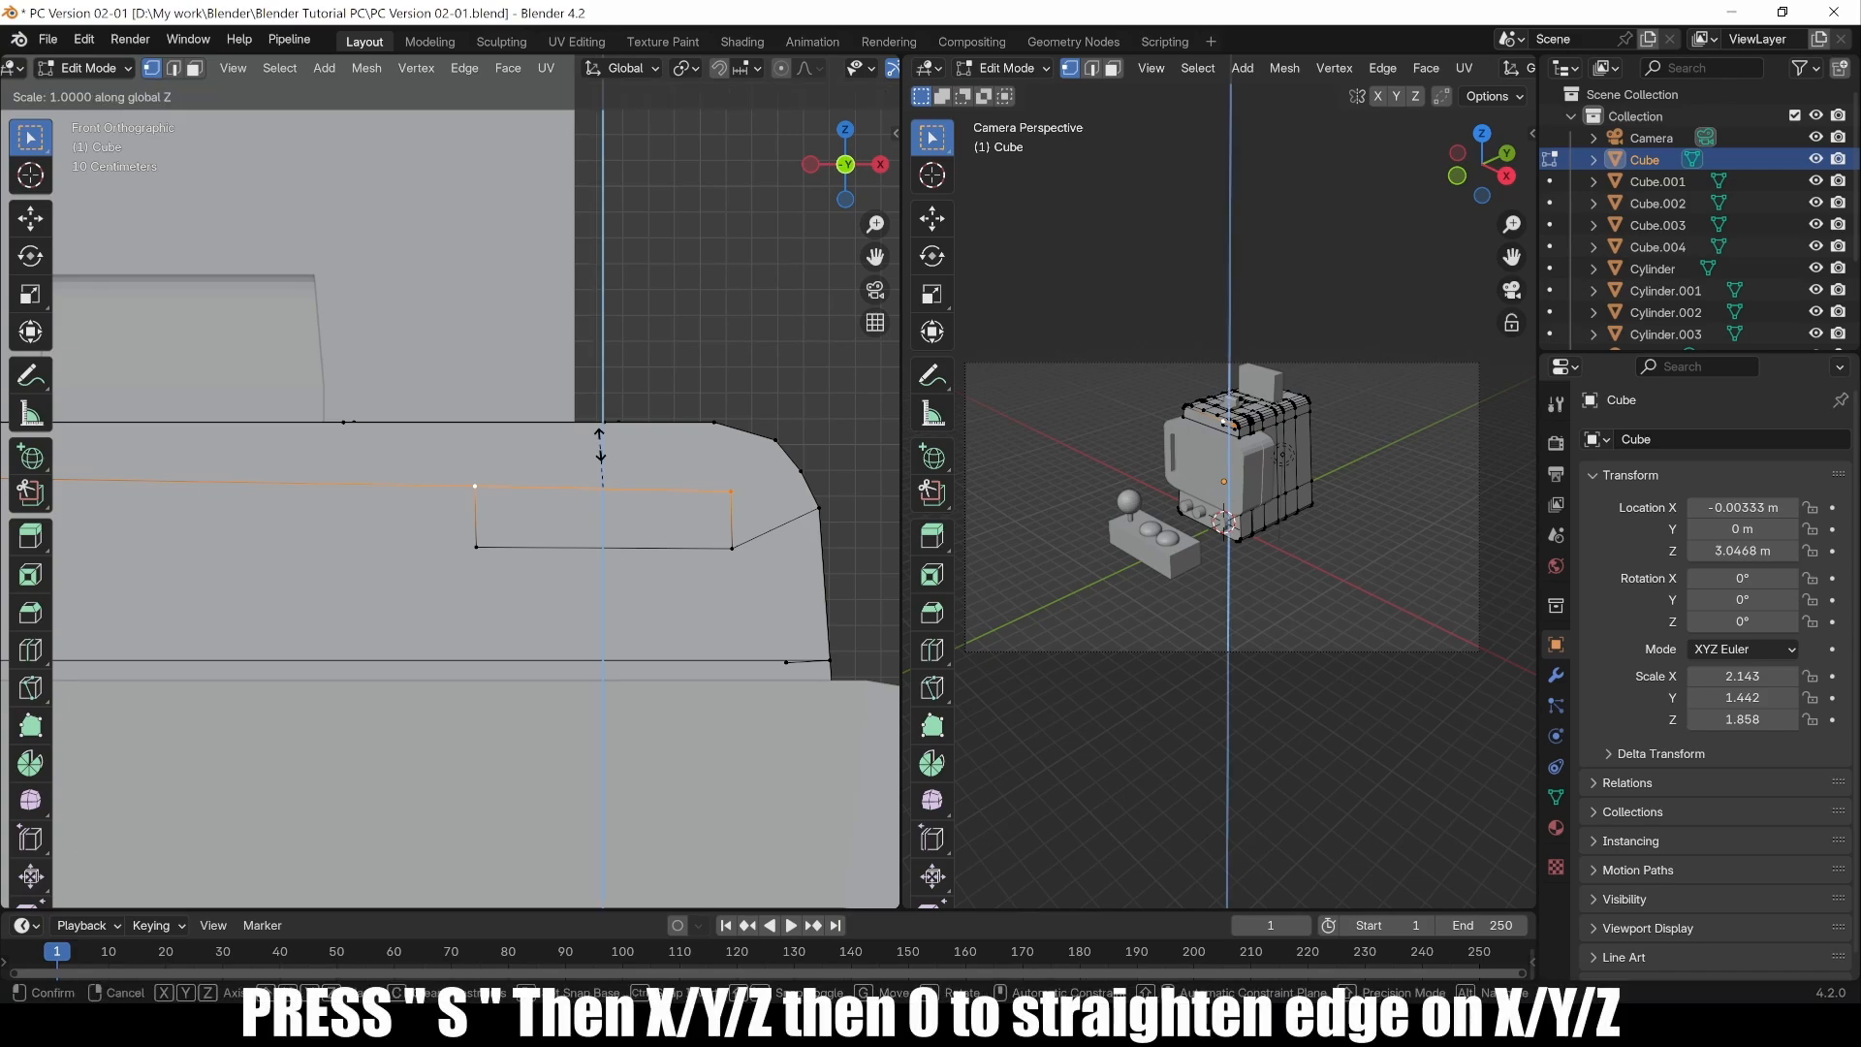
{"action": "key", "text": "0"}
{"action": "key", "text": "Return"}
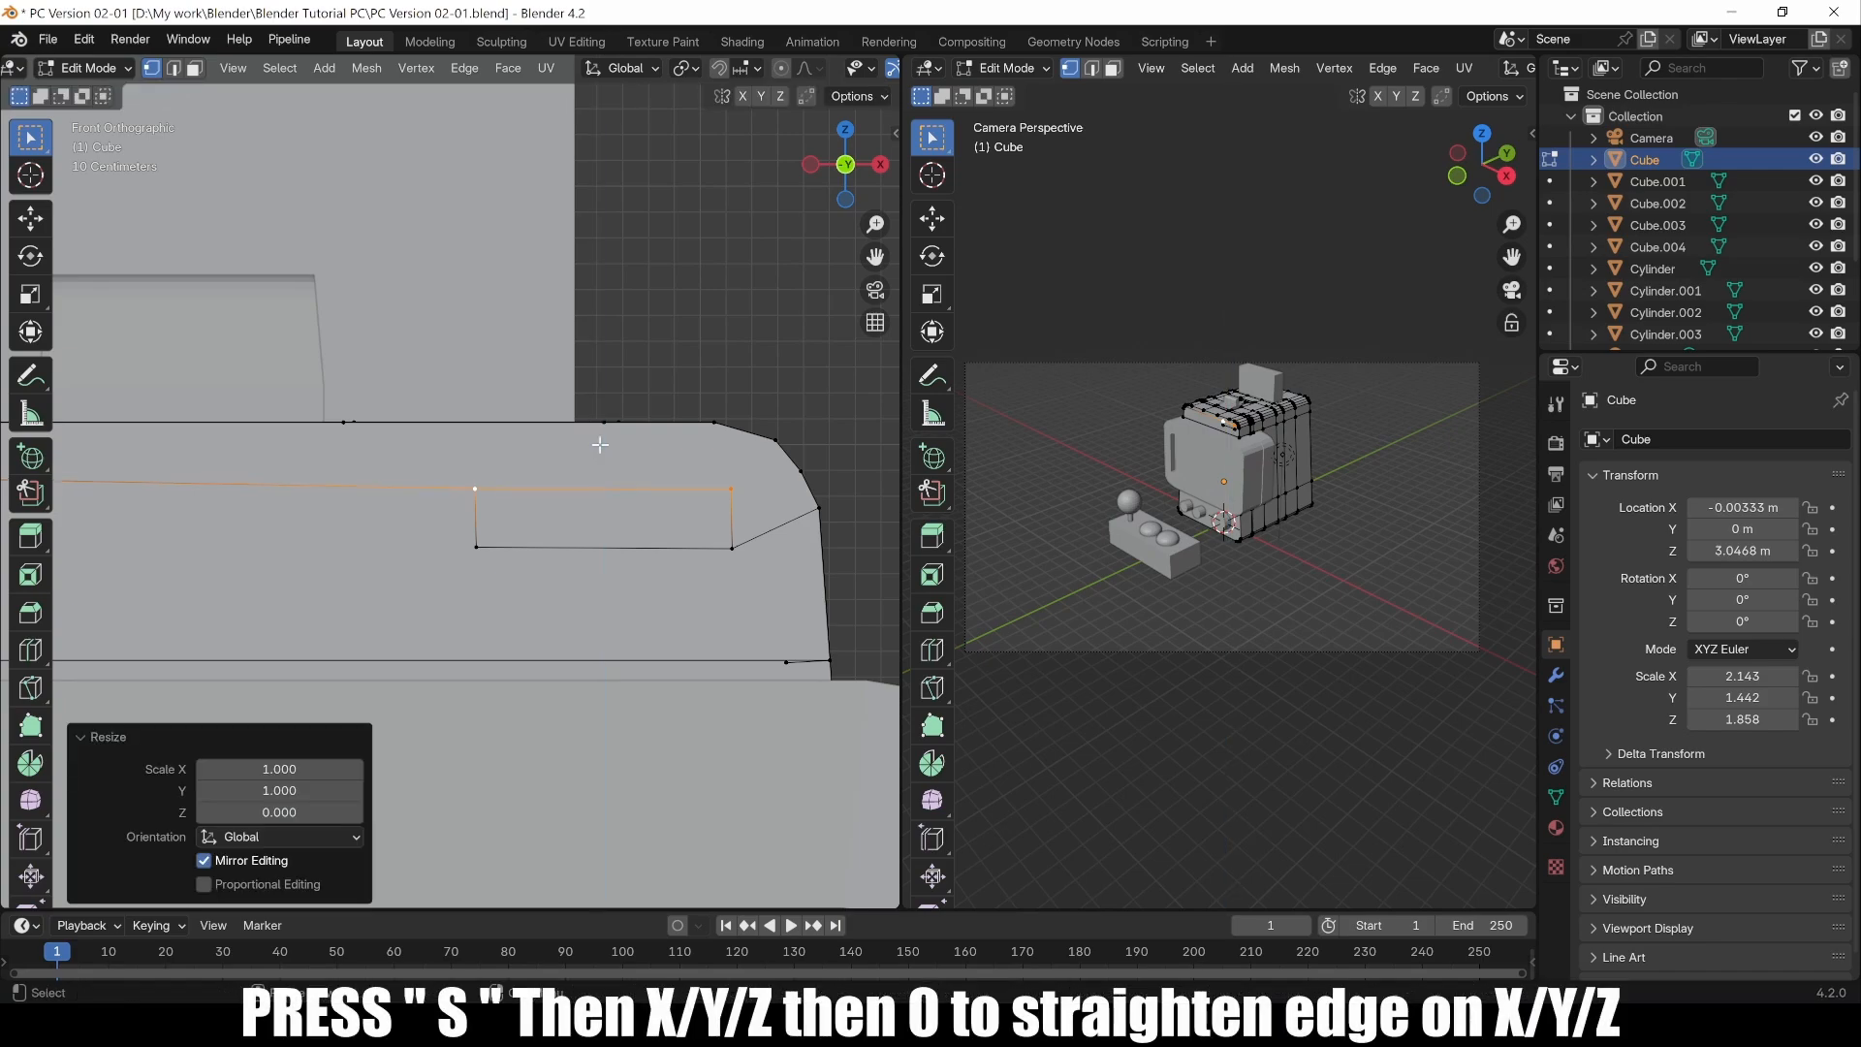
{"action": "left_click", "coordinate": [475, 547]}
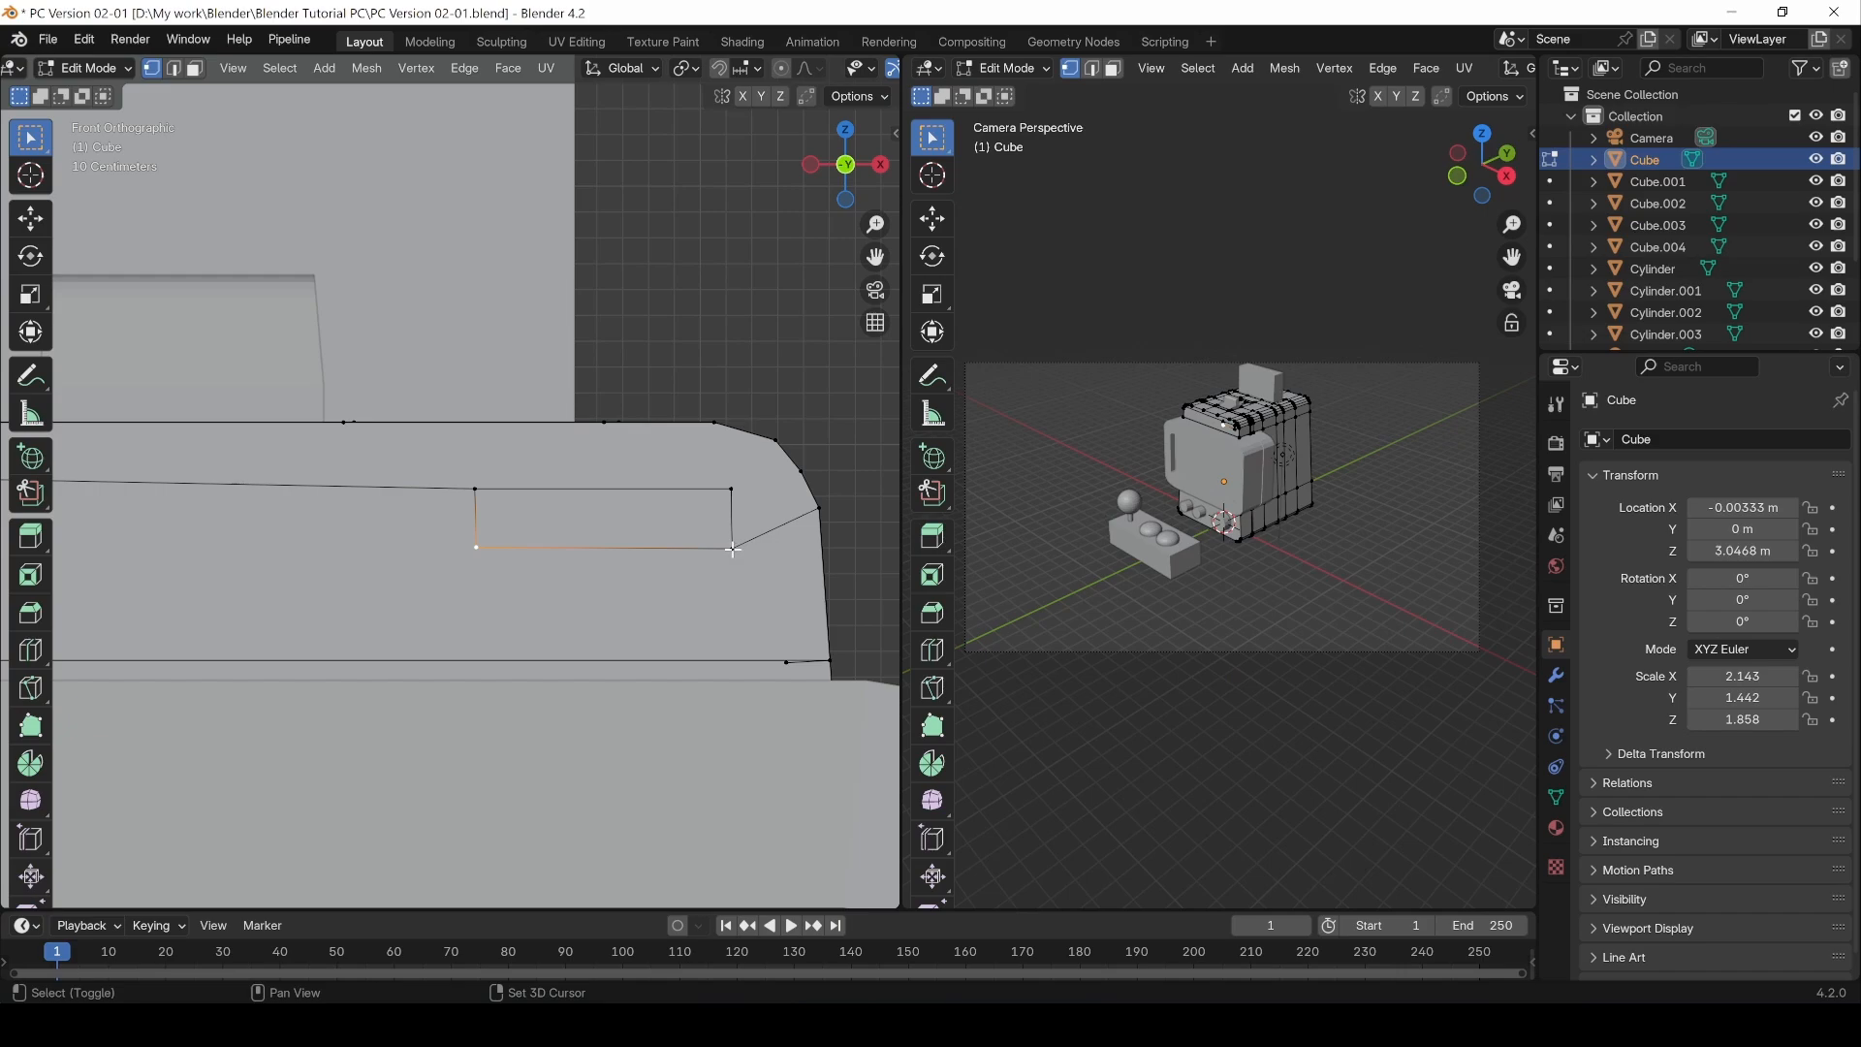
{"action": "left_click", "coordinate": [731, 548], "text": "shift"}
{"action": "key", "text": "s"}
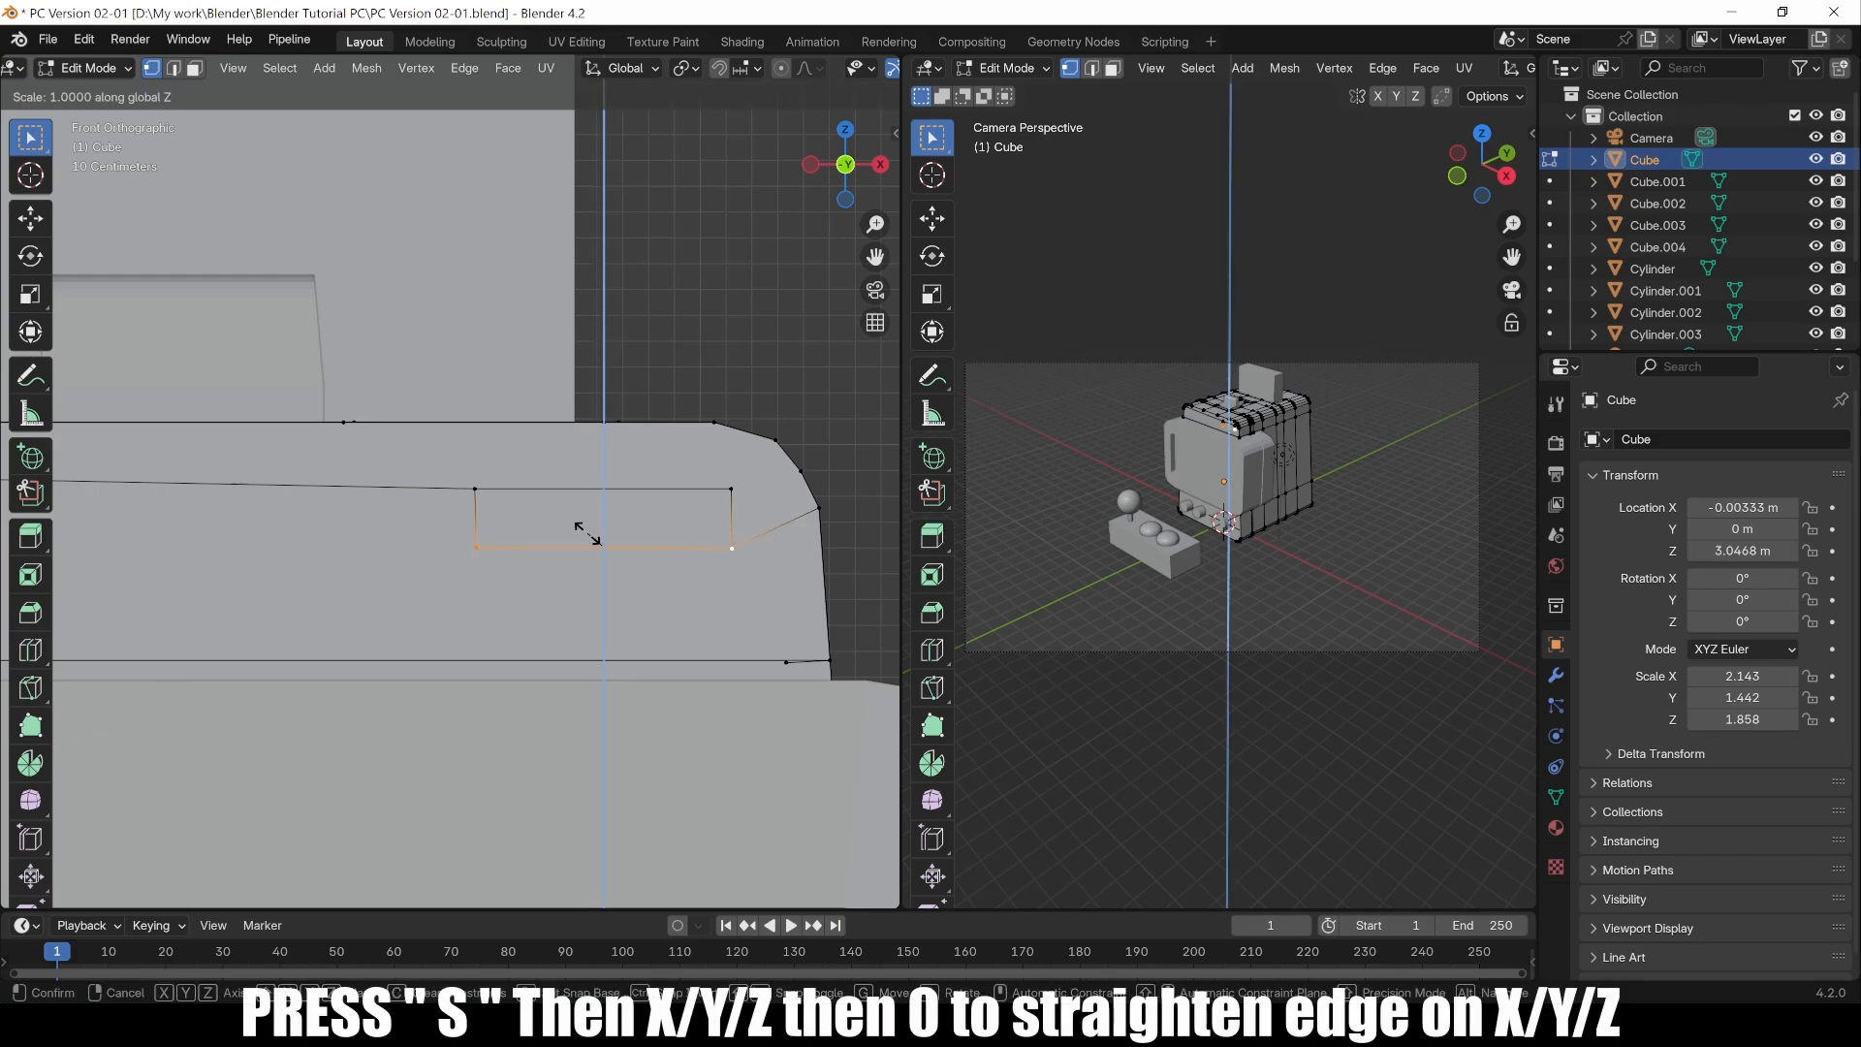
{"action": "key", "text": "Return"}
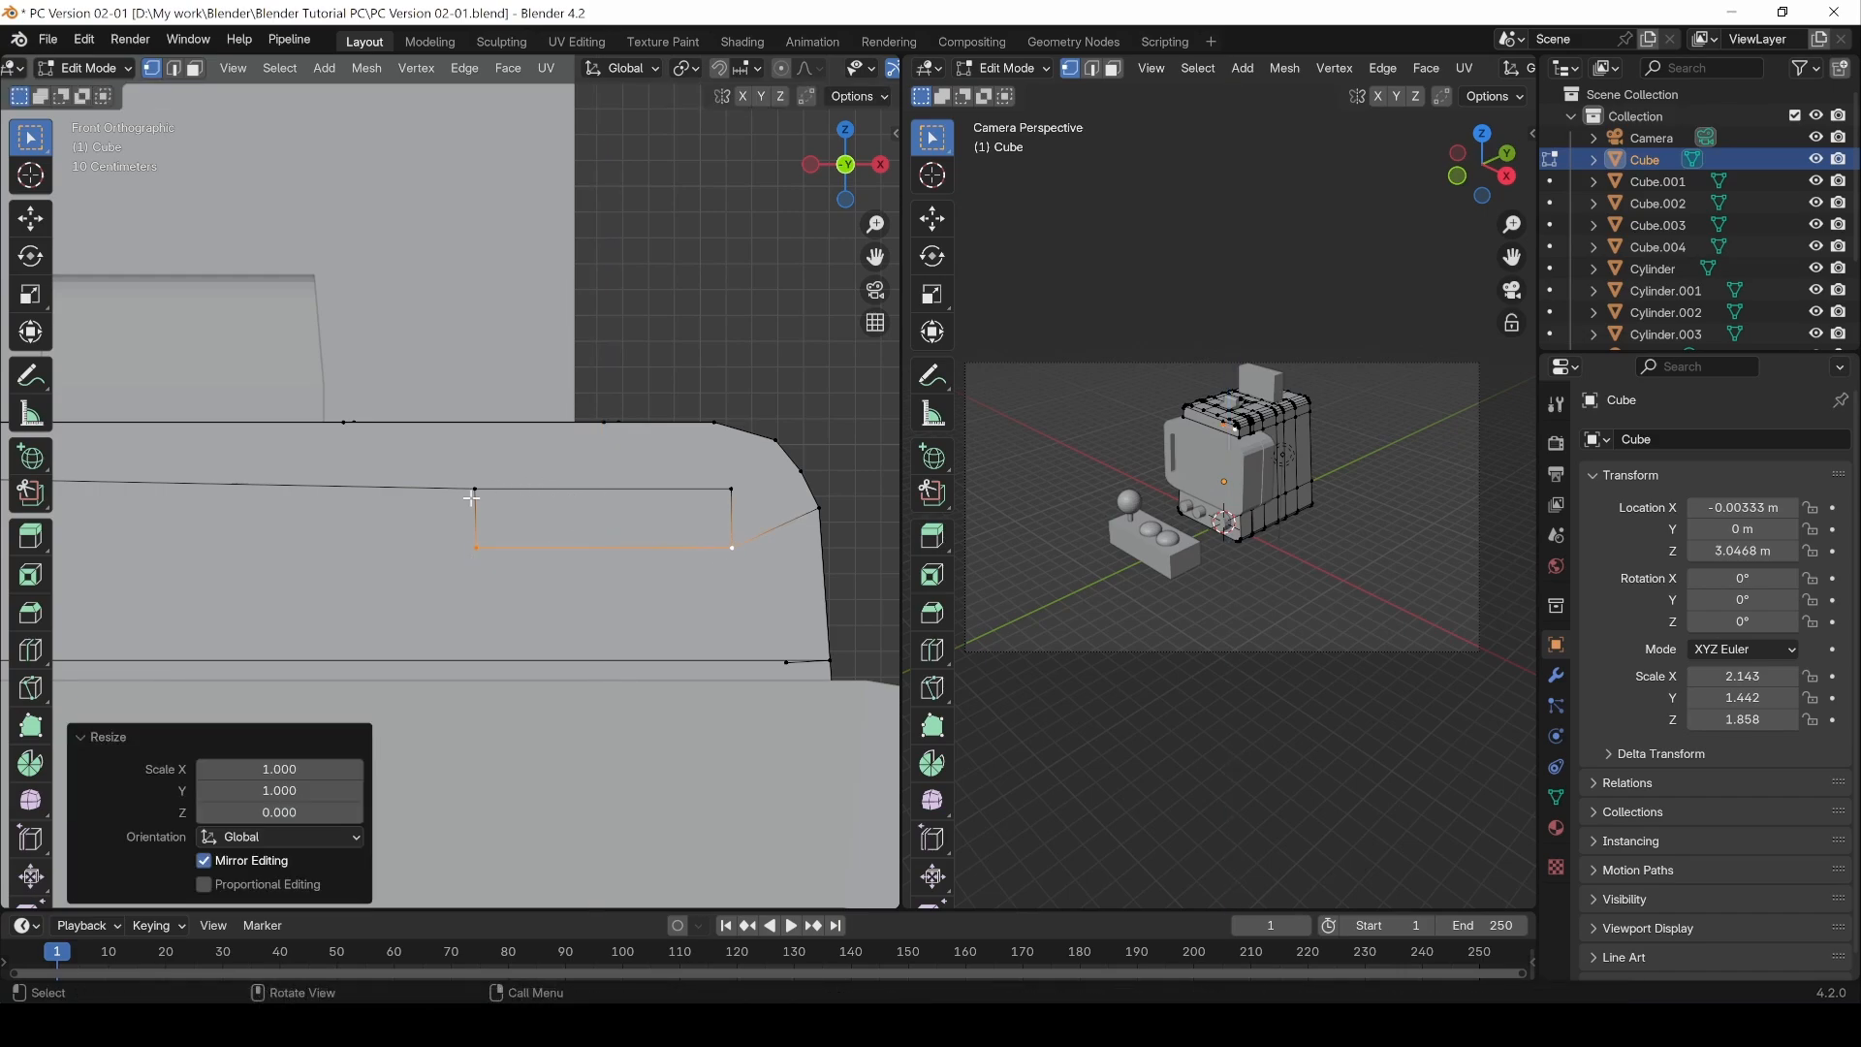
Step: Straighten the rectangle's left and right edges by scaling each vertex pair to zero along Y, then switch to face selection
{"action": "left_click", "coordinate": [476, 531]}
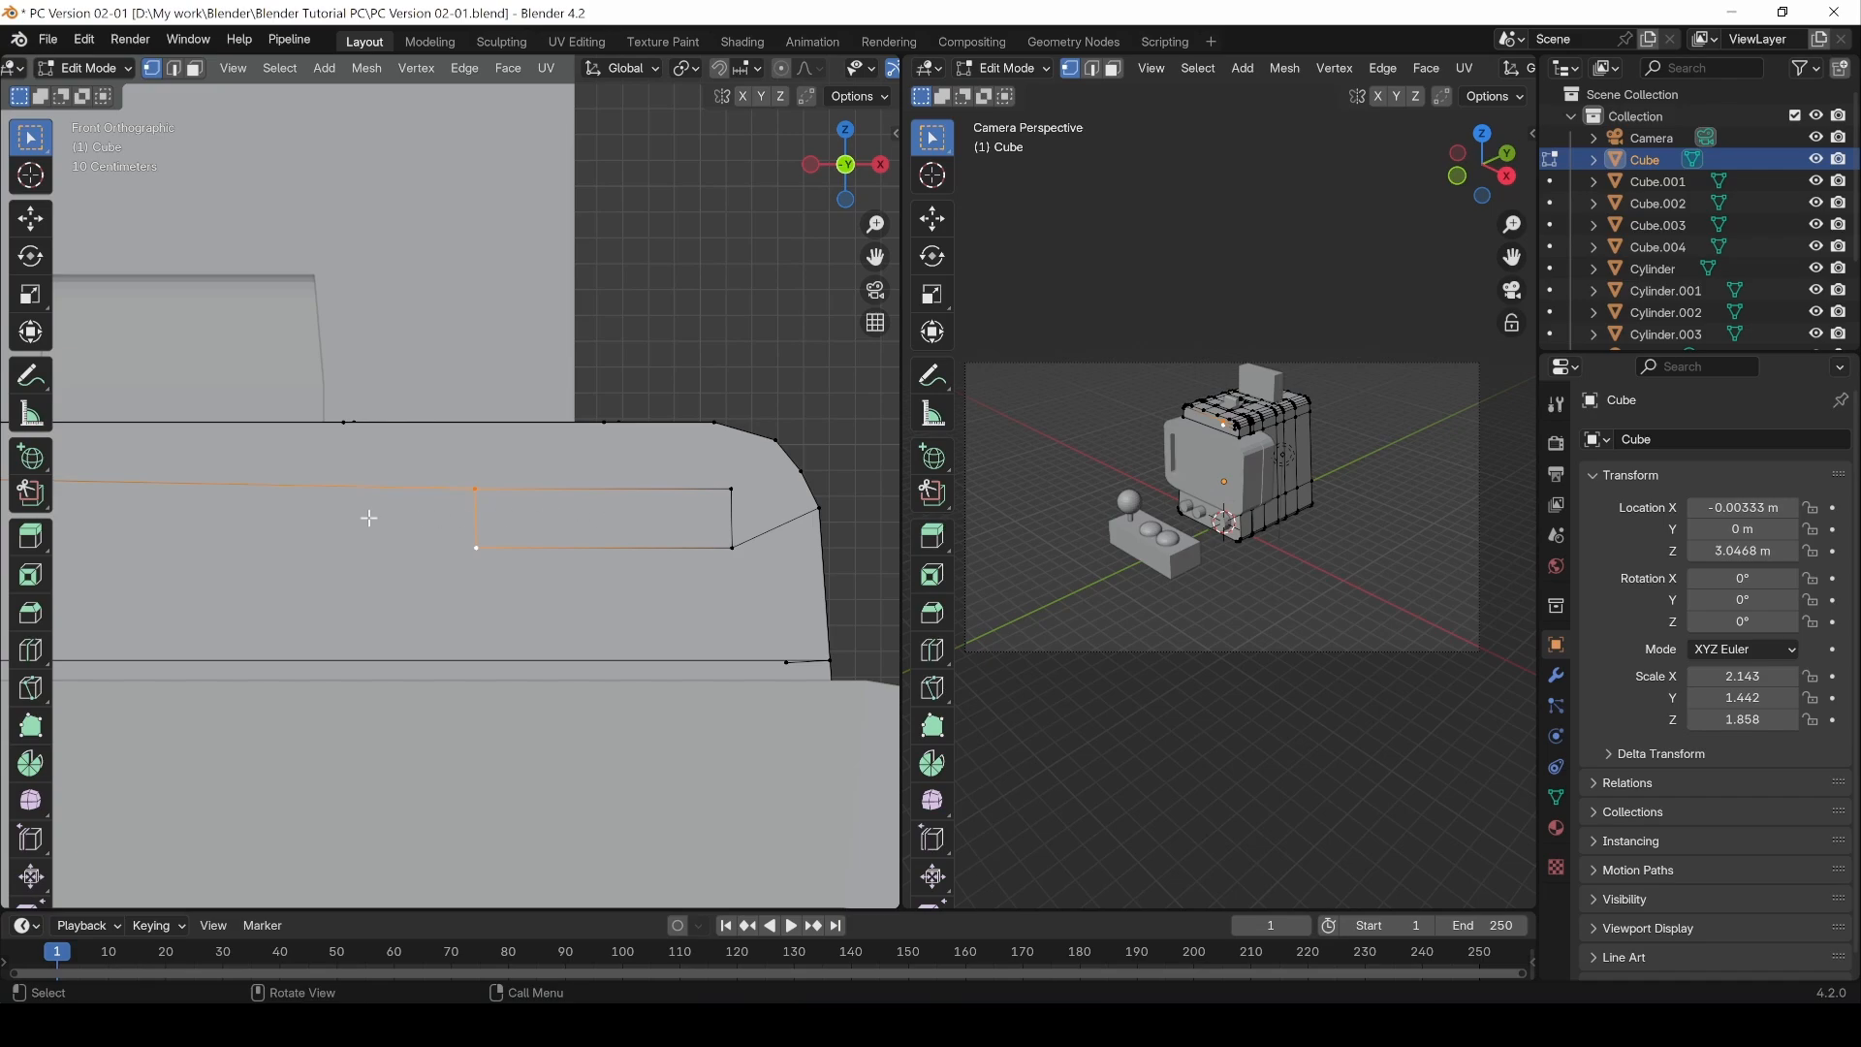
{"action": "key", "text": "s"}
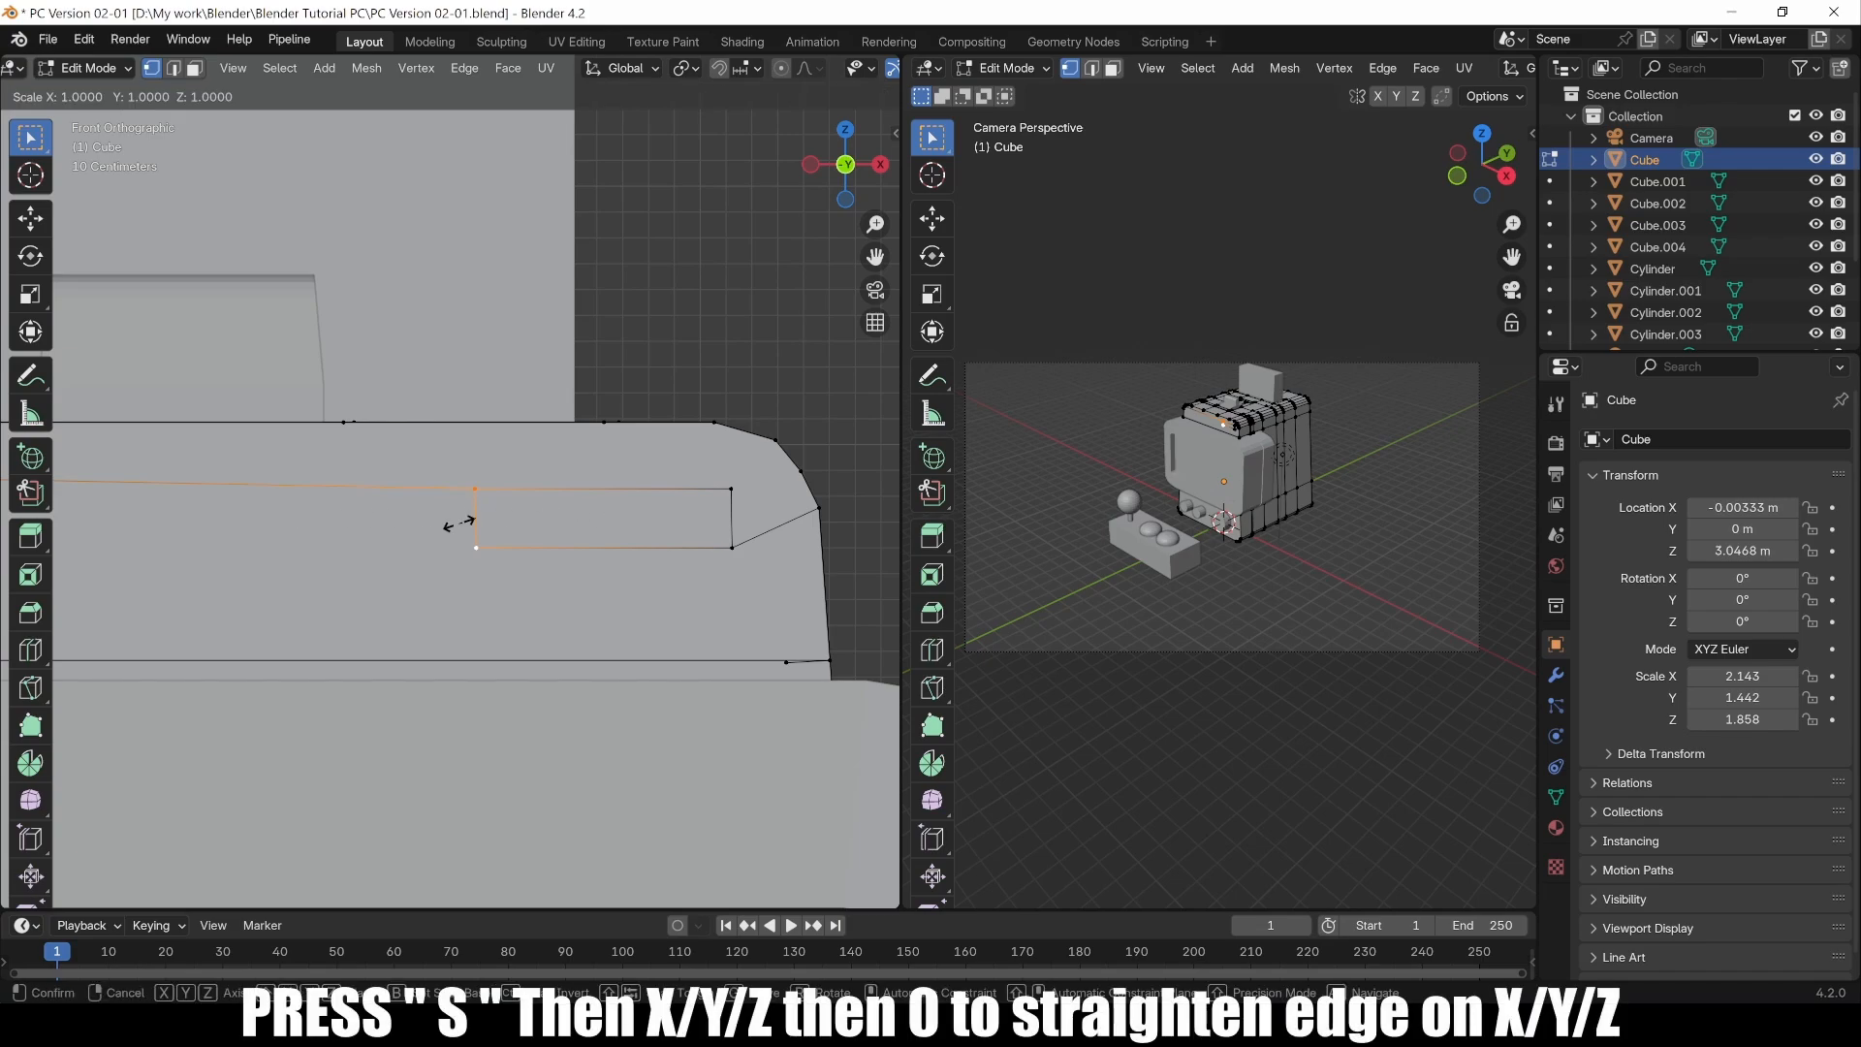
{"action": "key", "text": "y"}
{"action": "key", "text": "Return"}
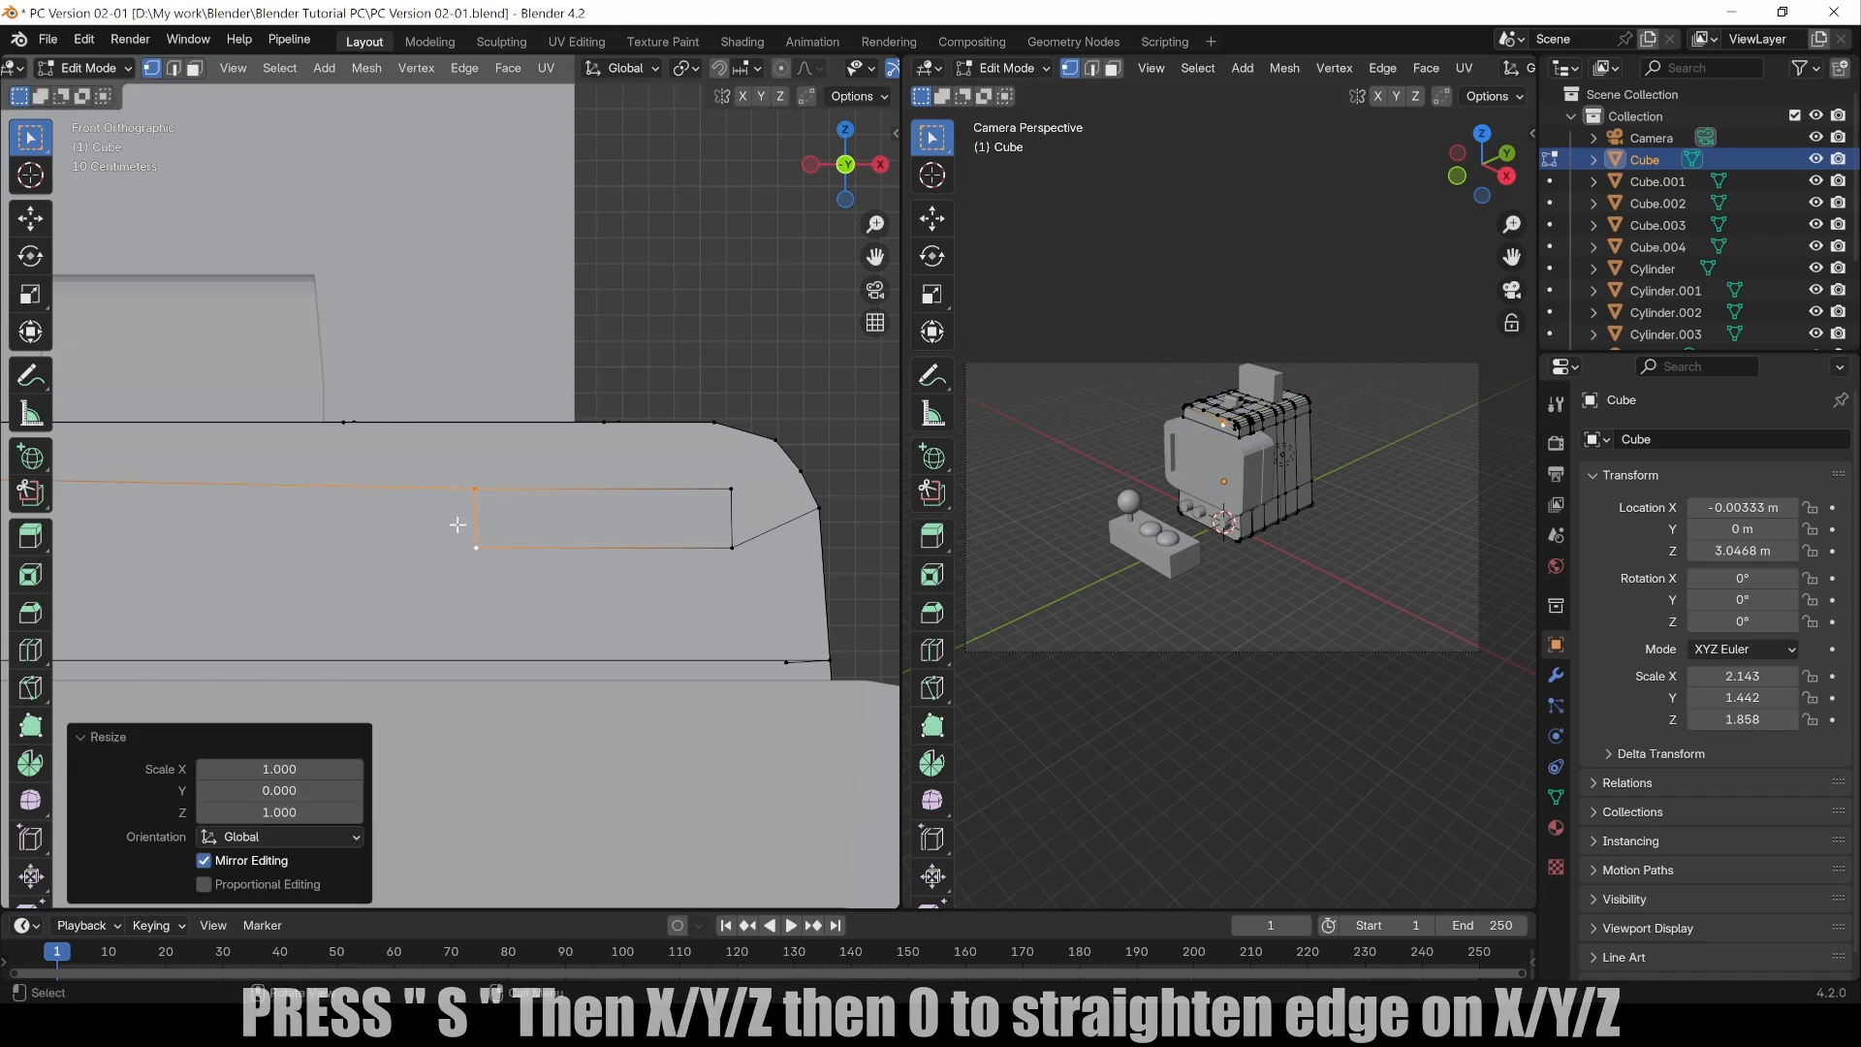
{"action": "left_click", "coordinate": [732, 489]}
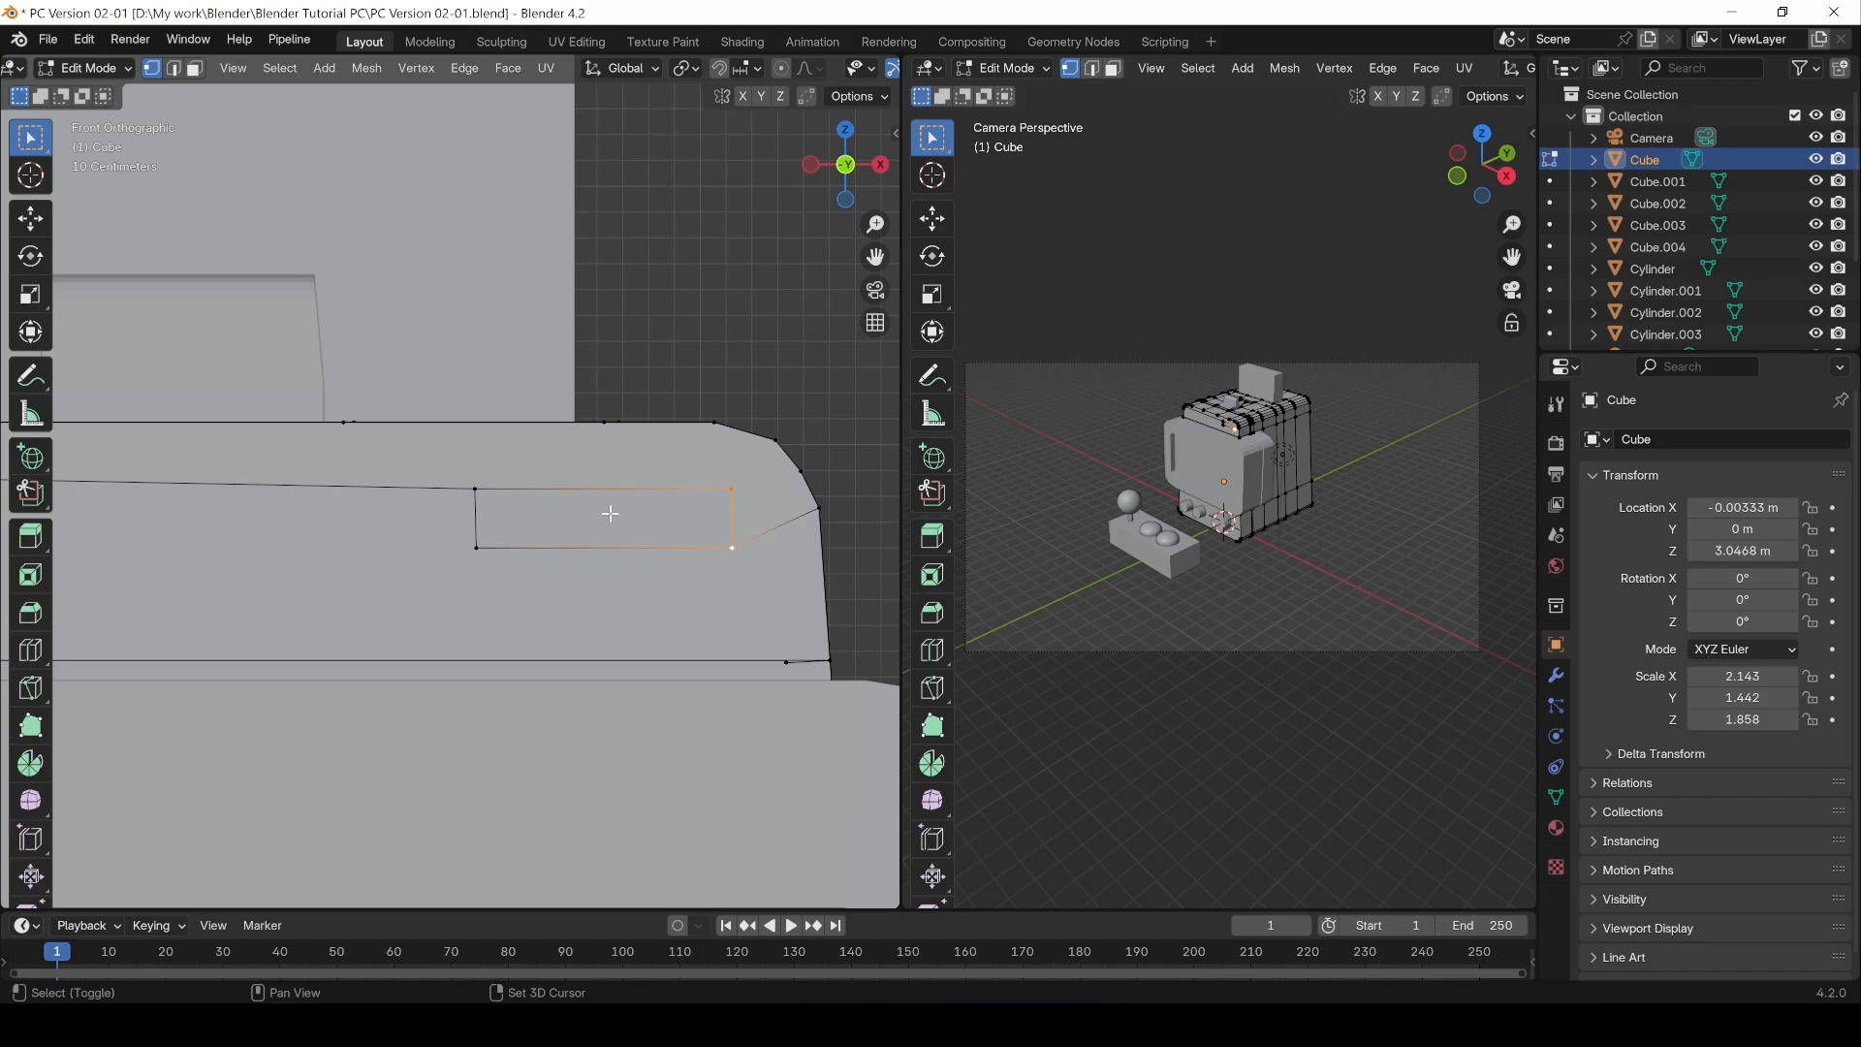
{"action": "key", "text": "s"}
{"action": "key", "text": "y"}
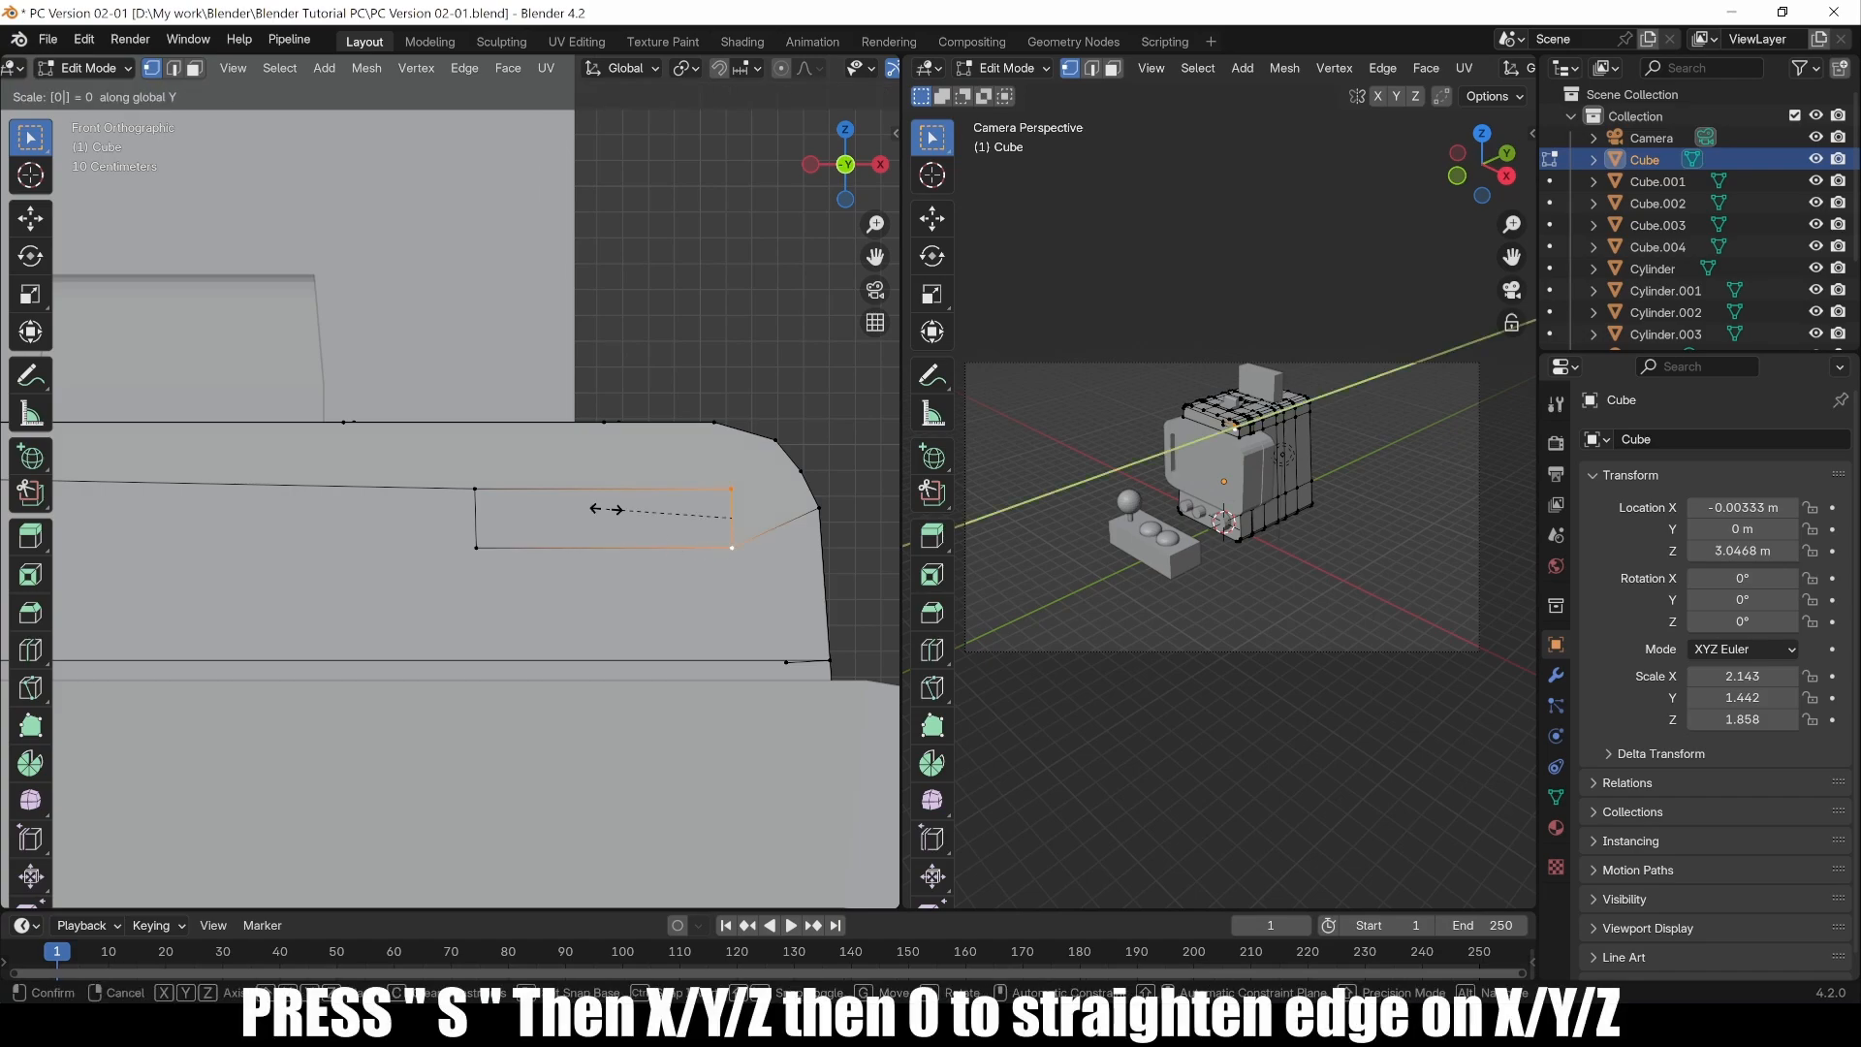
{"action": "key", "text": "Return"}
{"action": "left_click", "coordinate": [615, 519]}
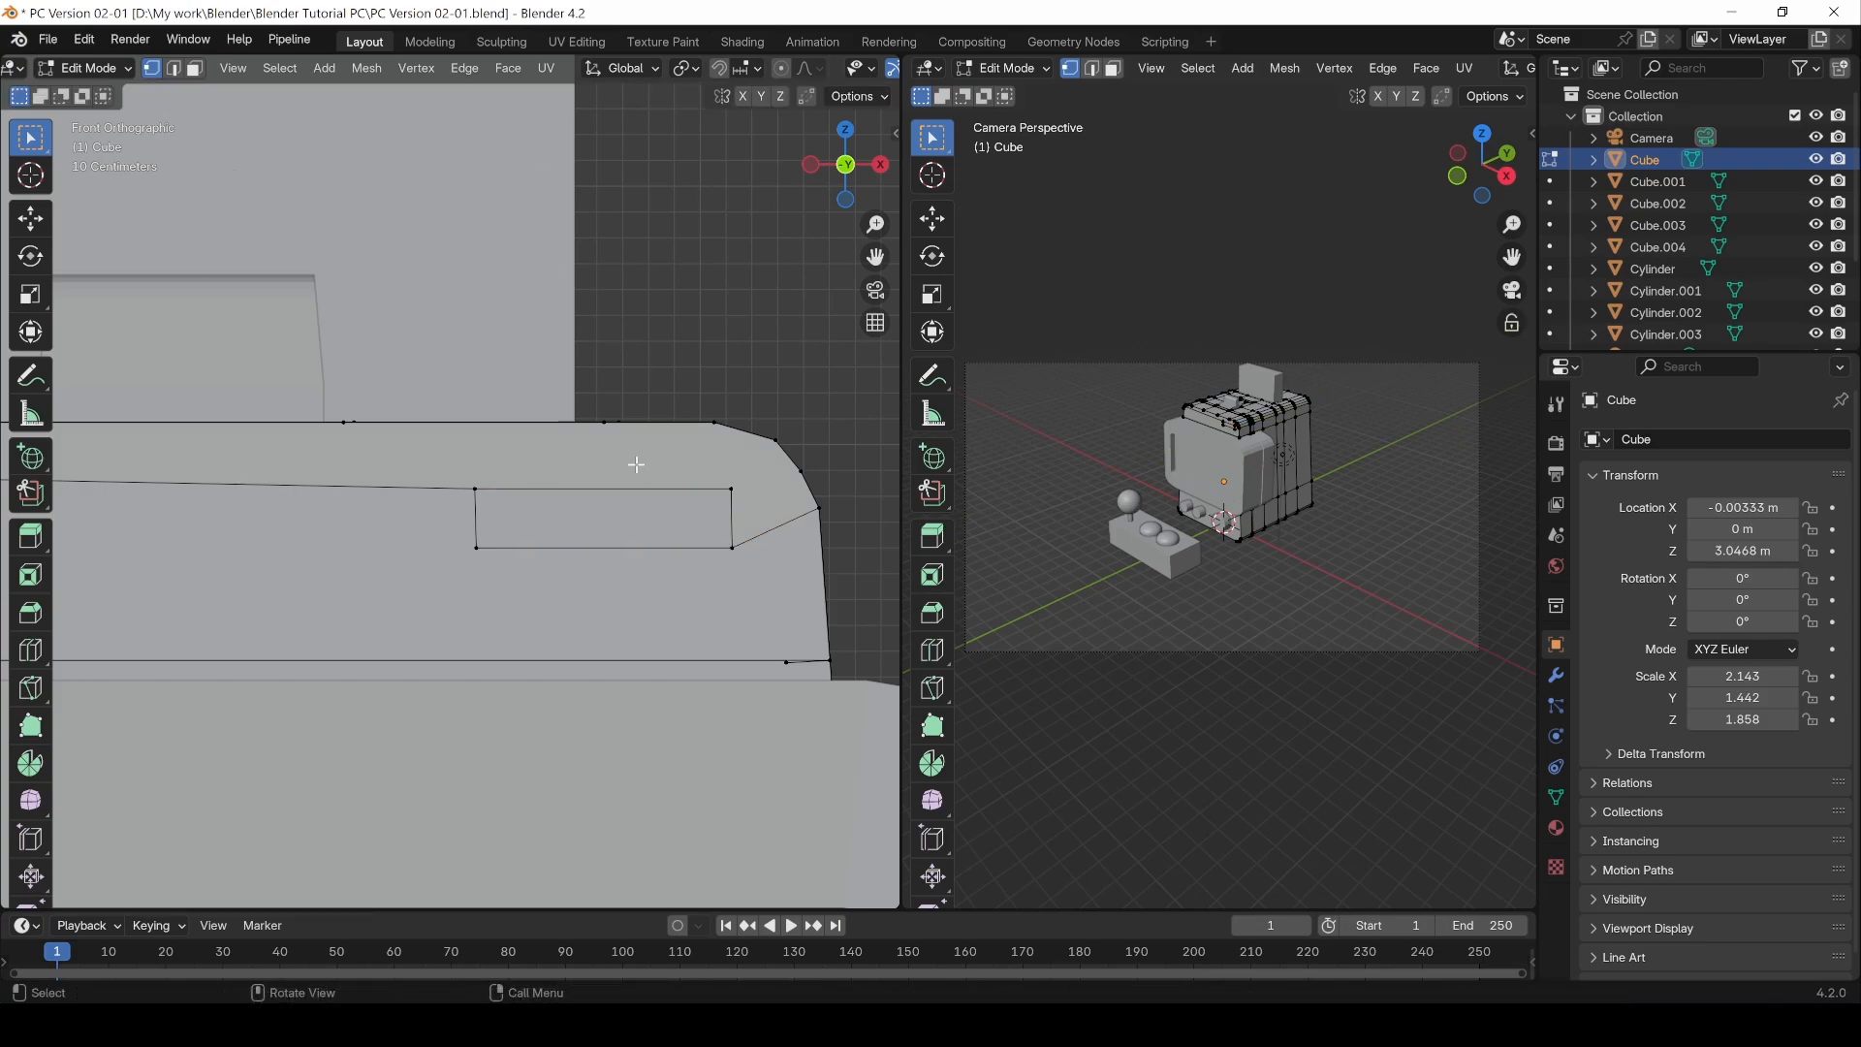
{"action": "key", "text": "3"}
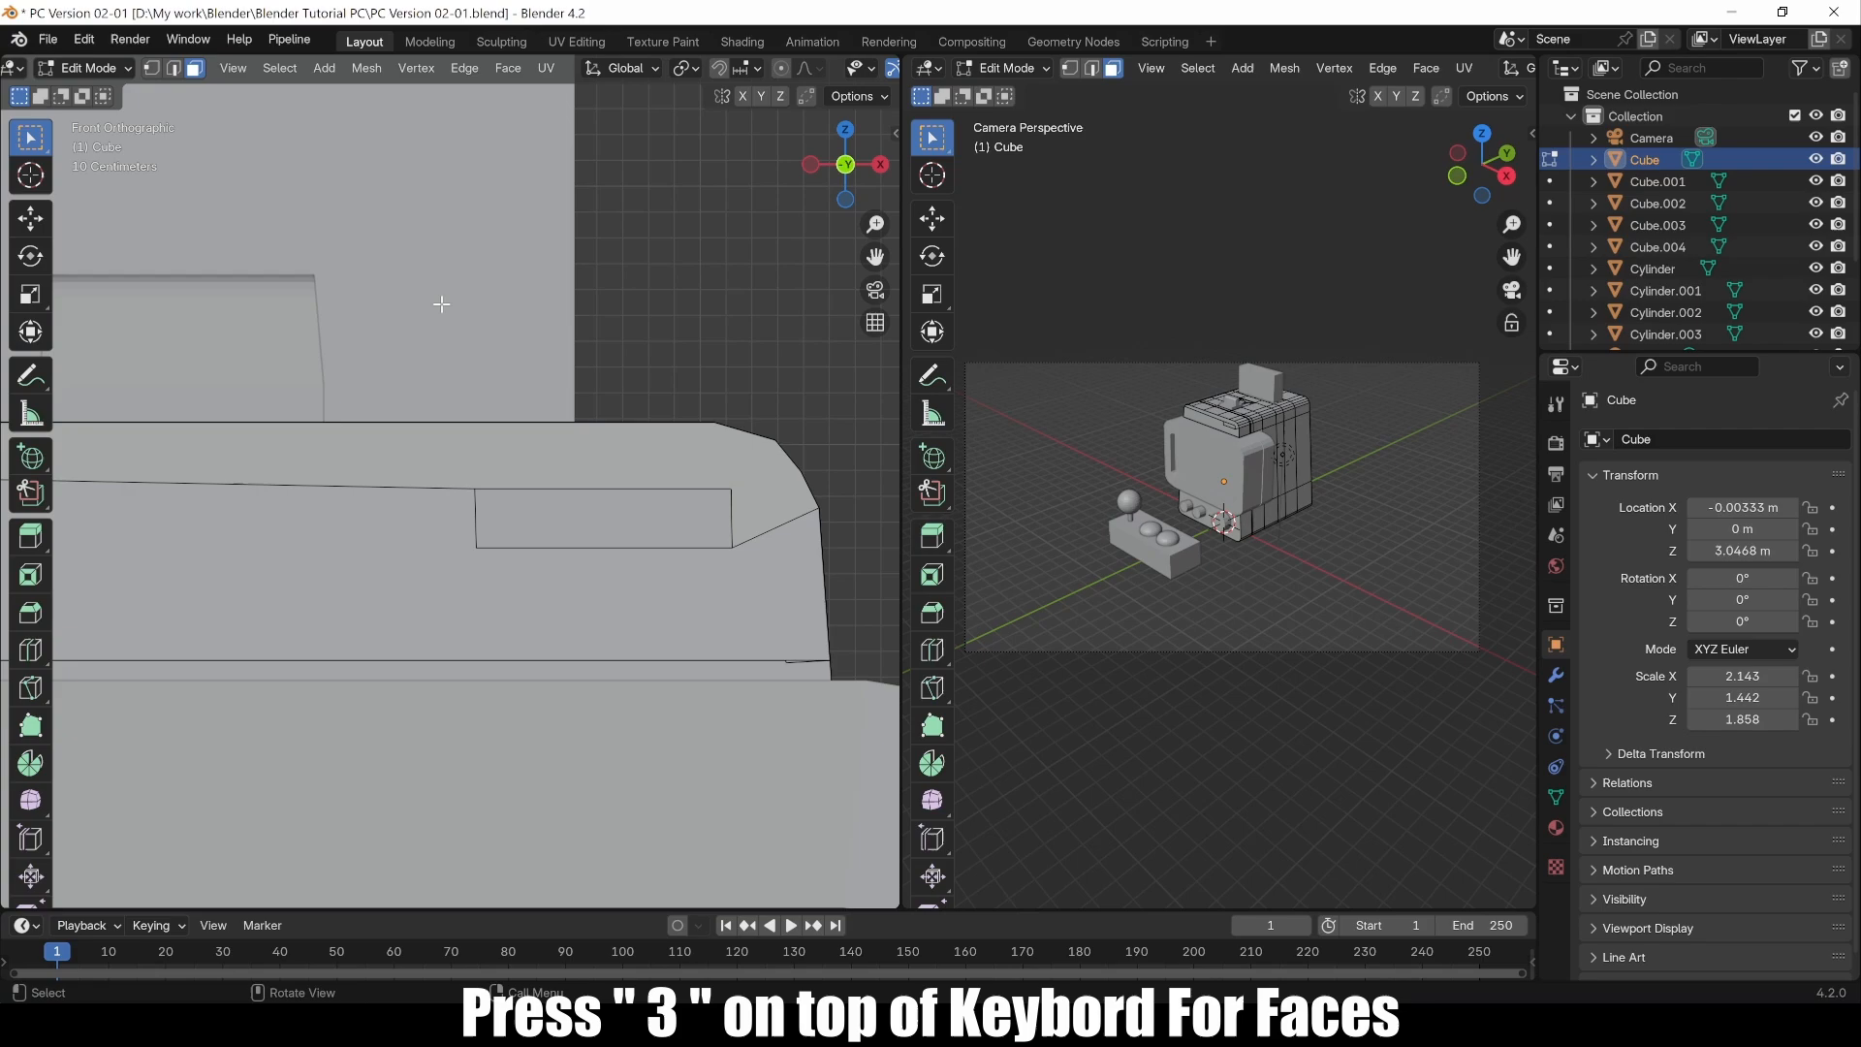
Step: Select the knife-cut rectangle on the upper front face and shift its edges 0.21943 m along X
{"action": "left_click", "coordinate": [625, 513]}
{"action": "middle_click_drag", "start_coordinate": [726, 382], "coordinate": [482, 489]}
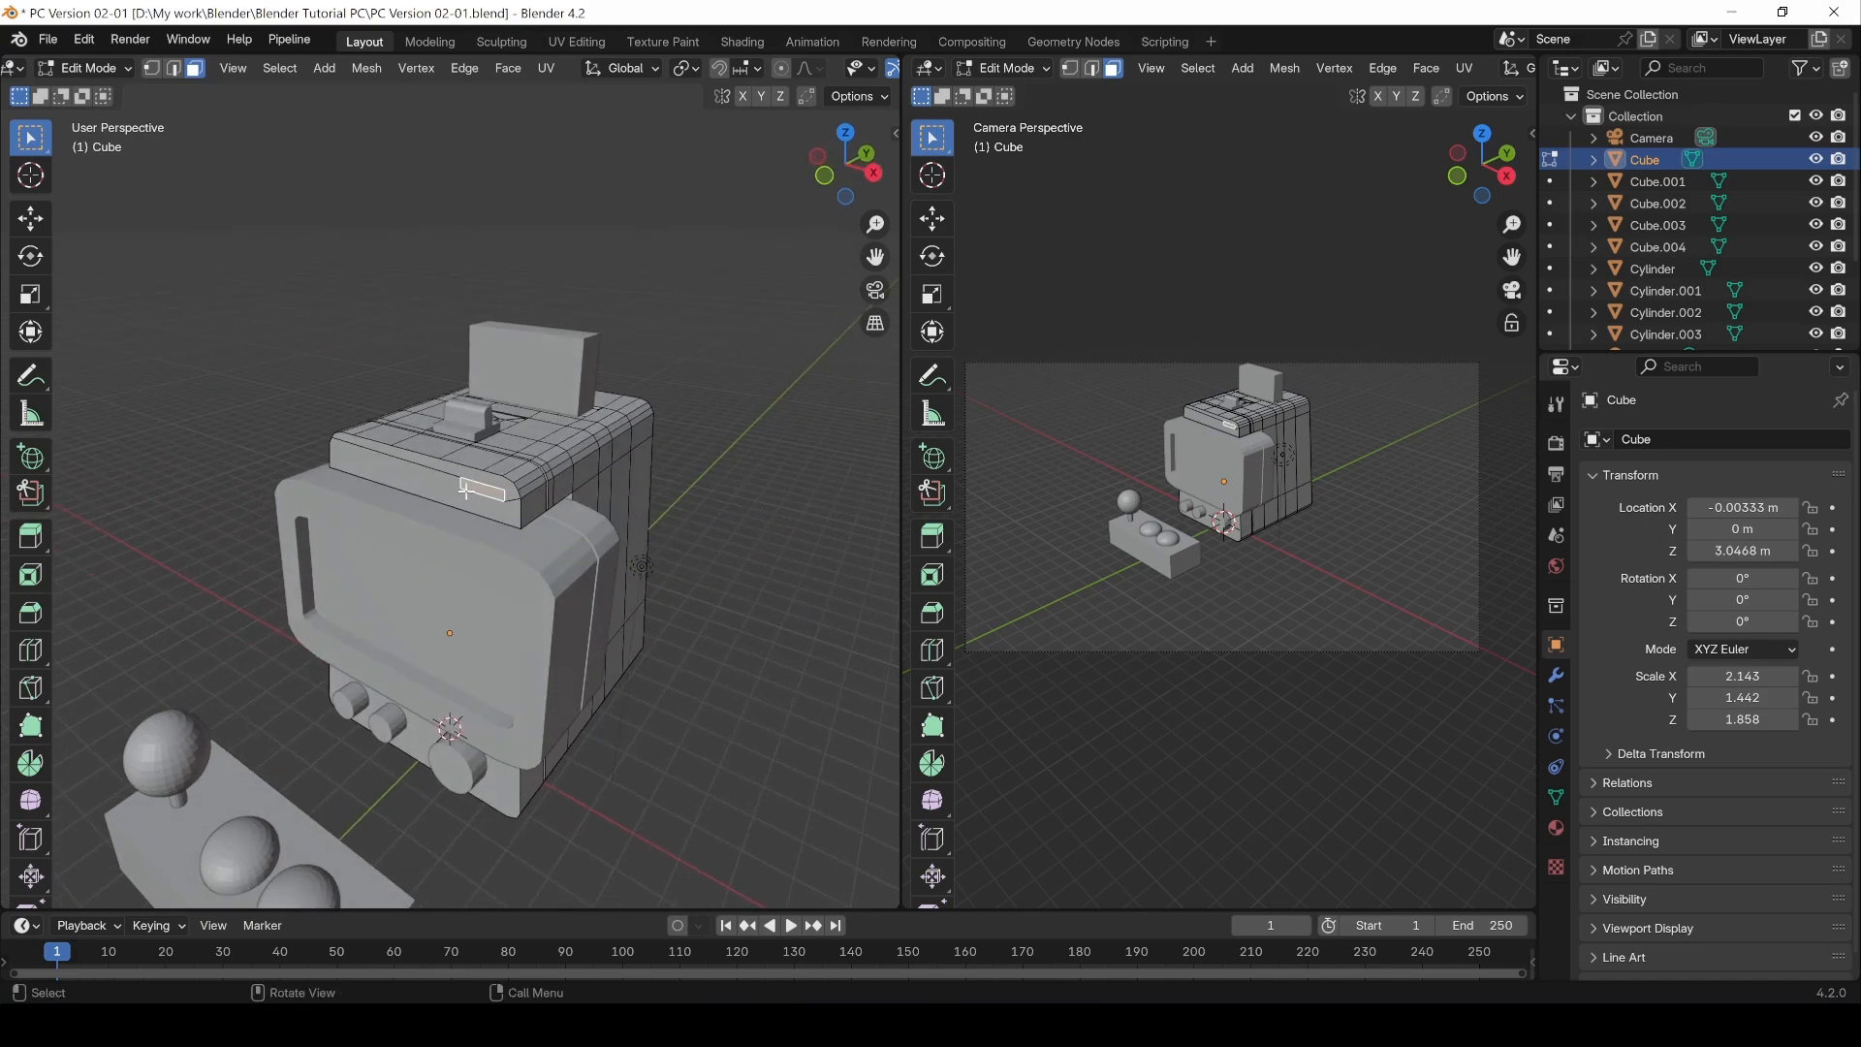
{"action": "scroll", "coordinate": [442, 494], "scroll_direction": "up", "scroll_amount": 5}
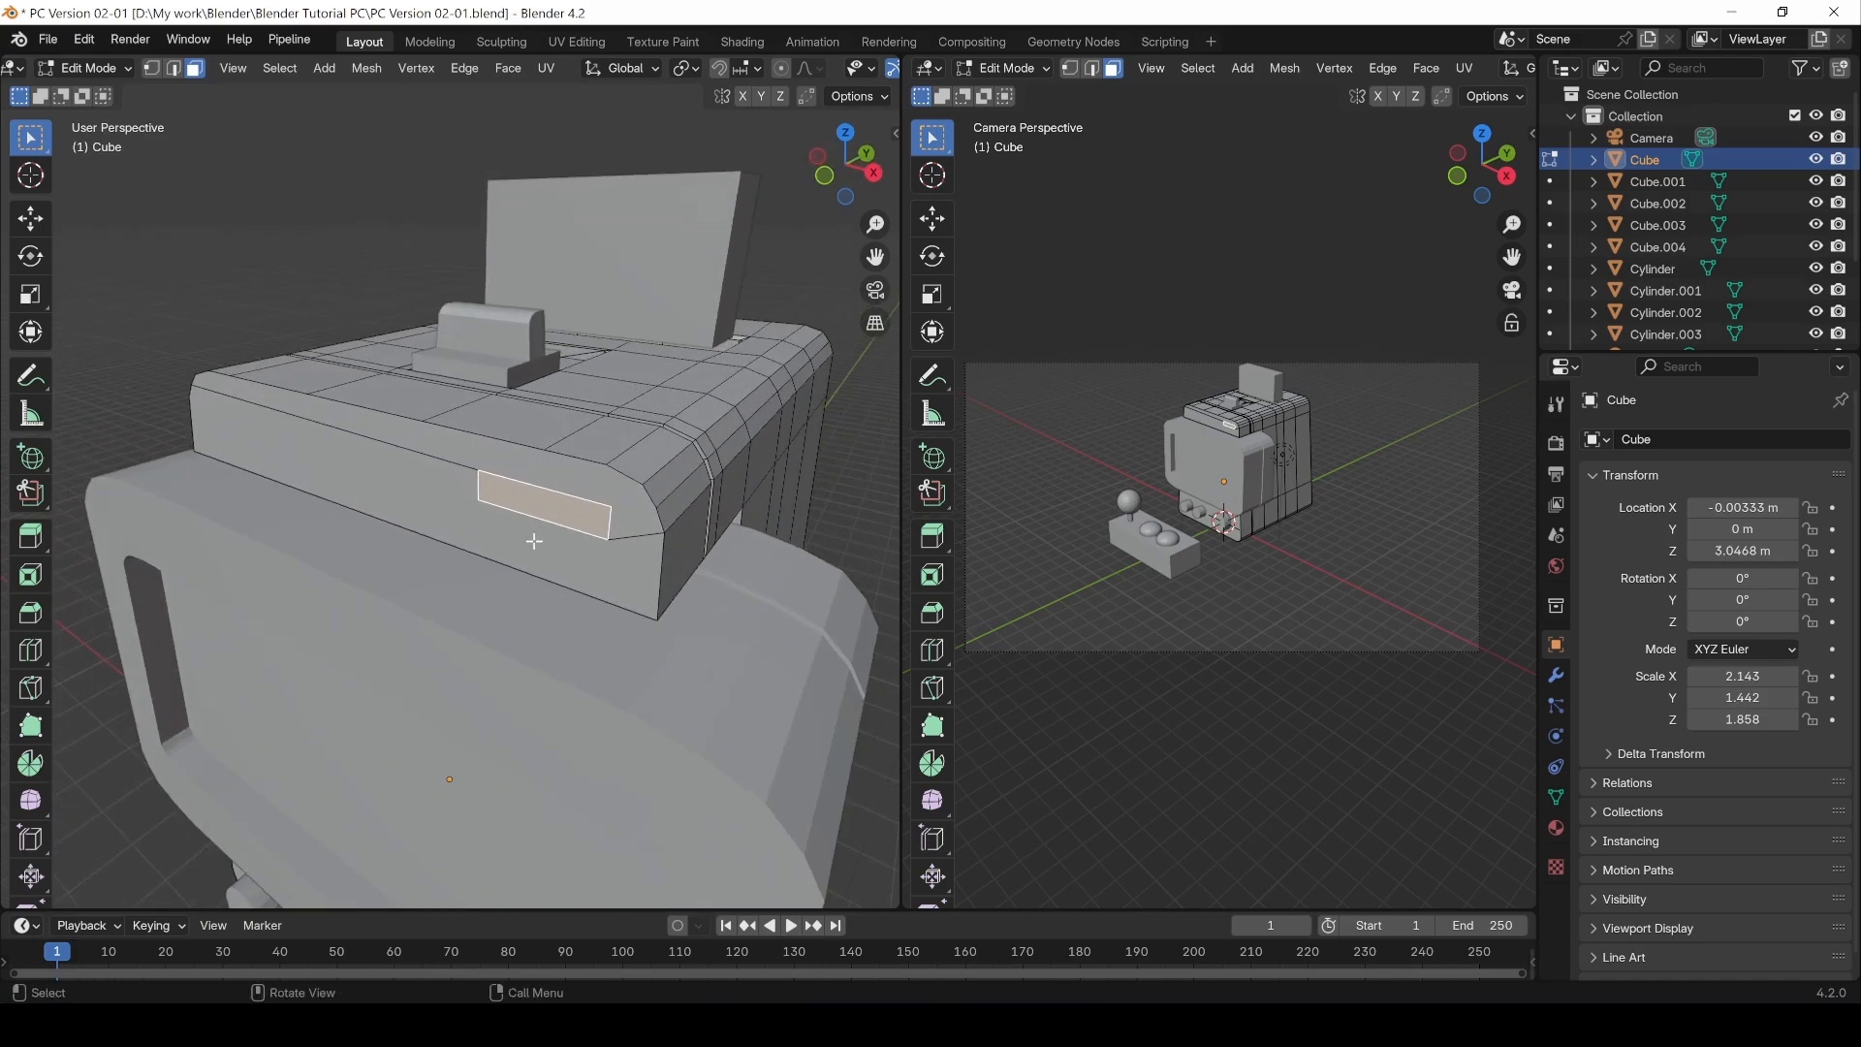
{"action": "key", "text": "2"}
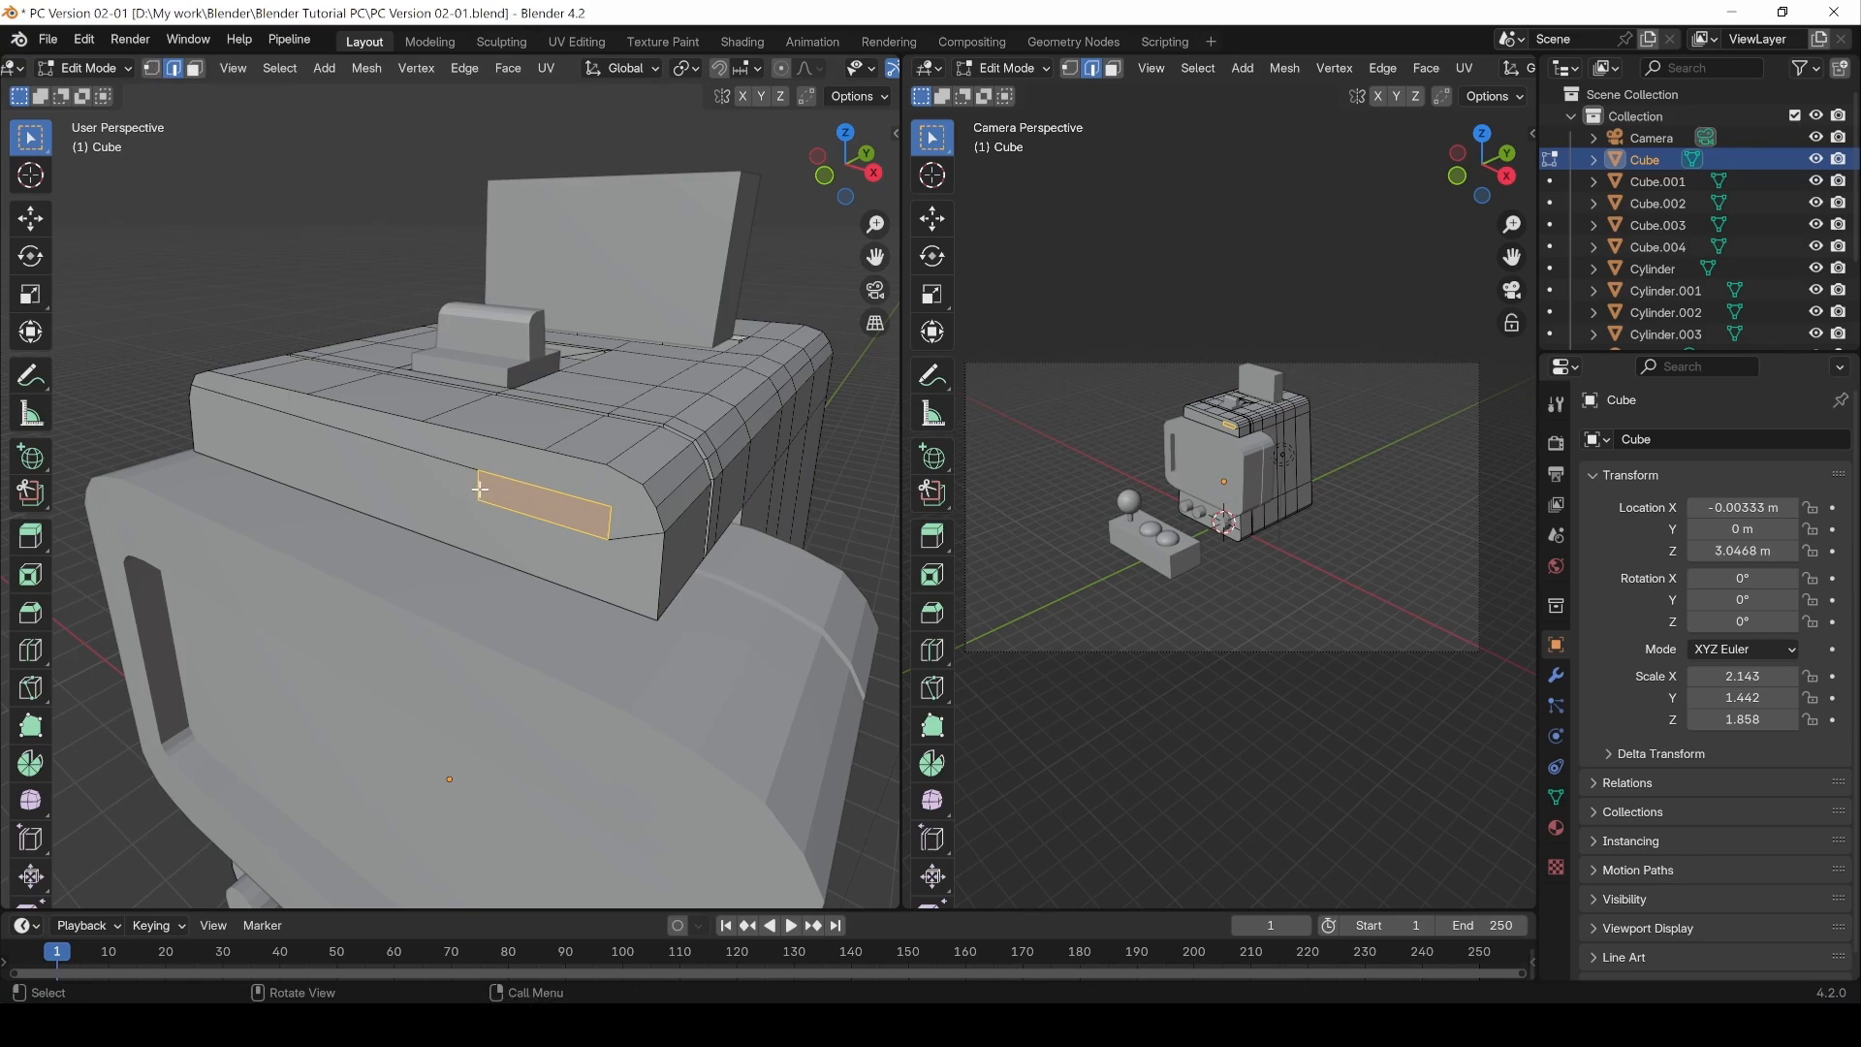
{"action": "key", "text": "g"}
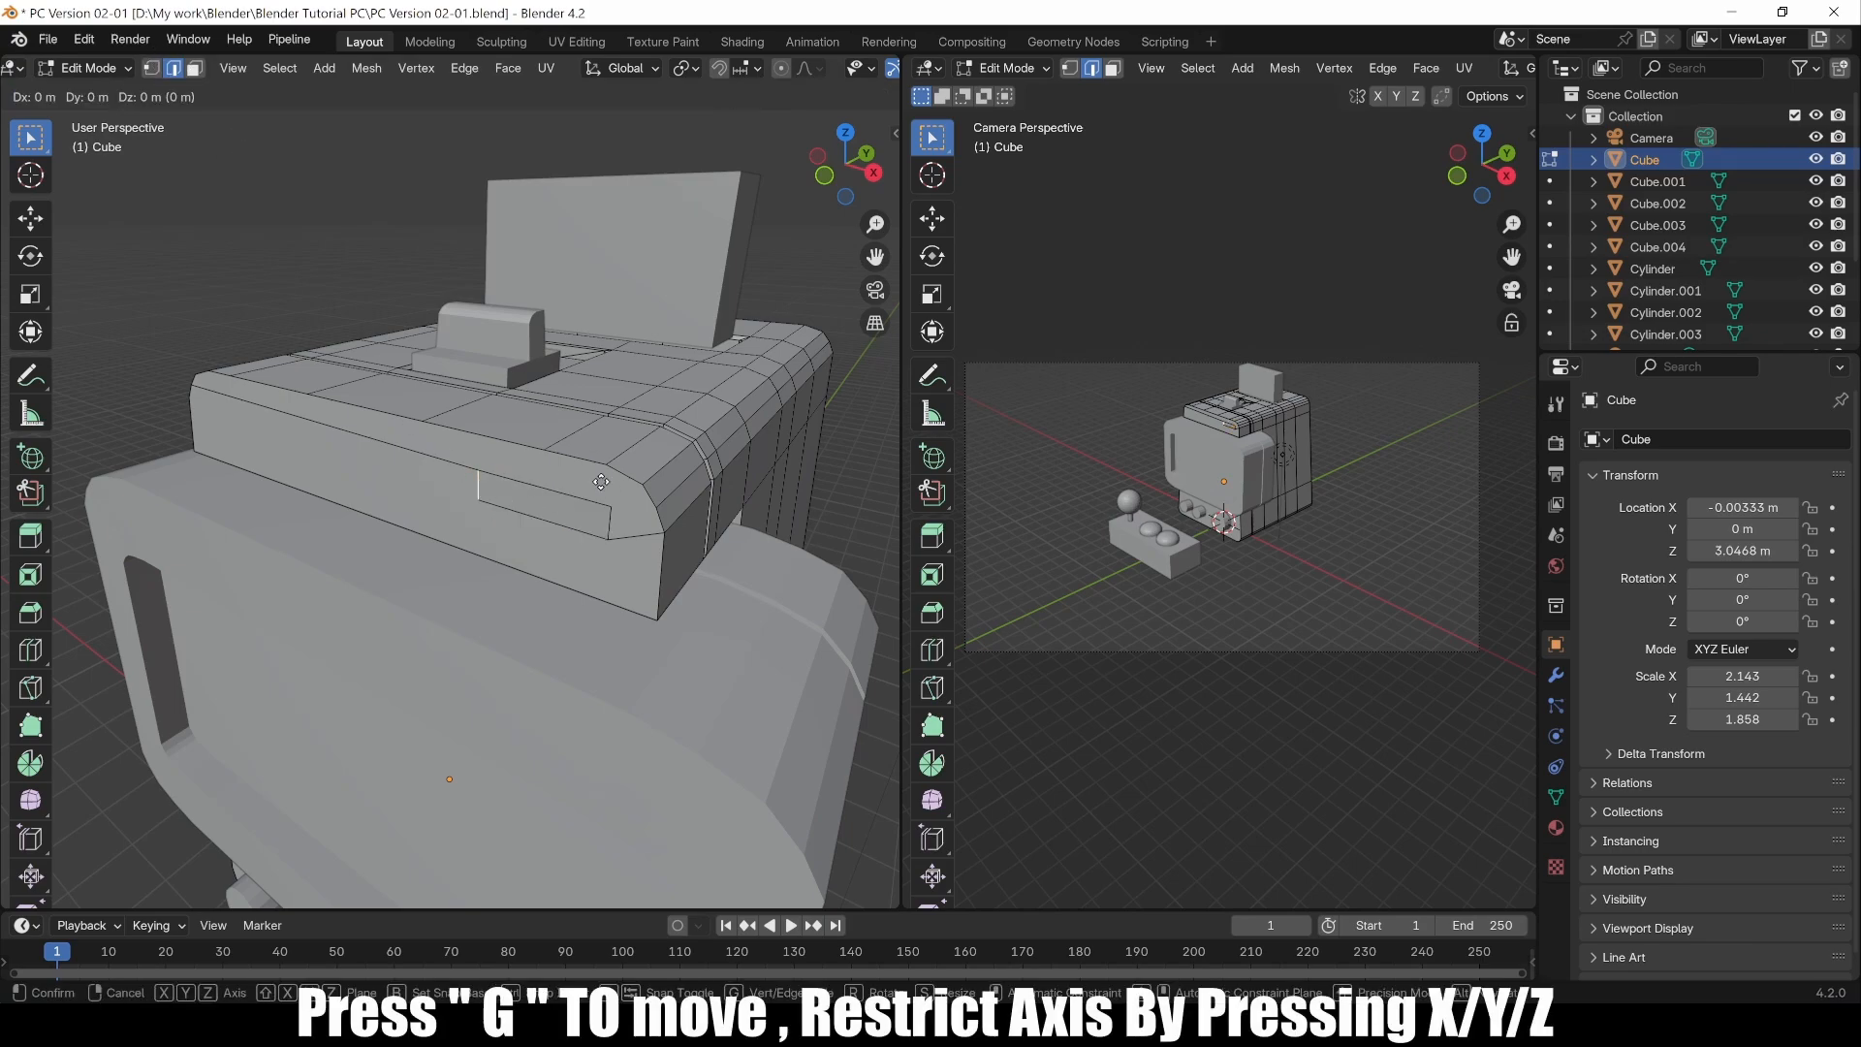
{"action": "key", "text": "y"}
{"action": "key", "text": "x"}
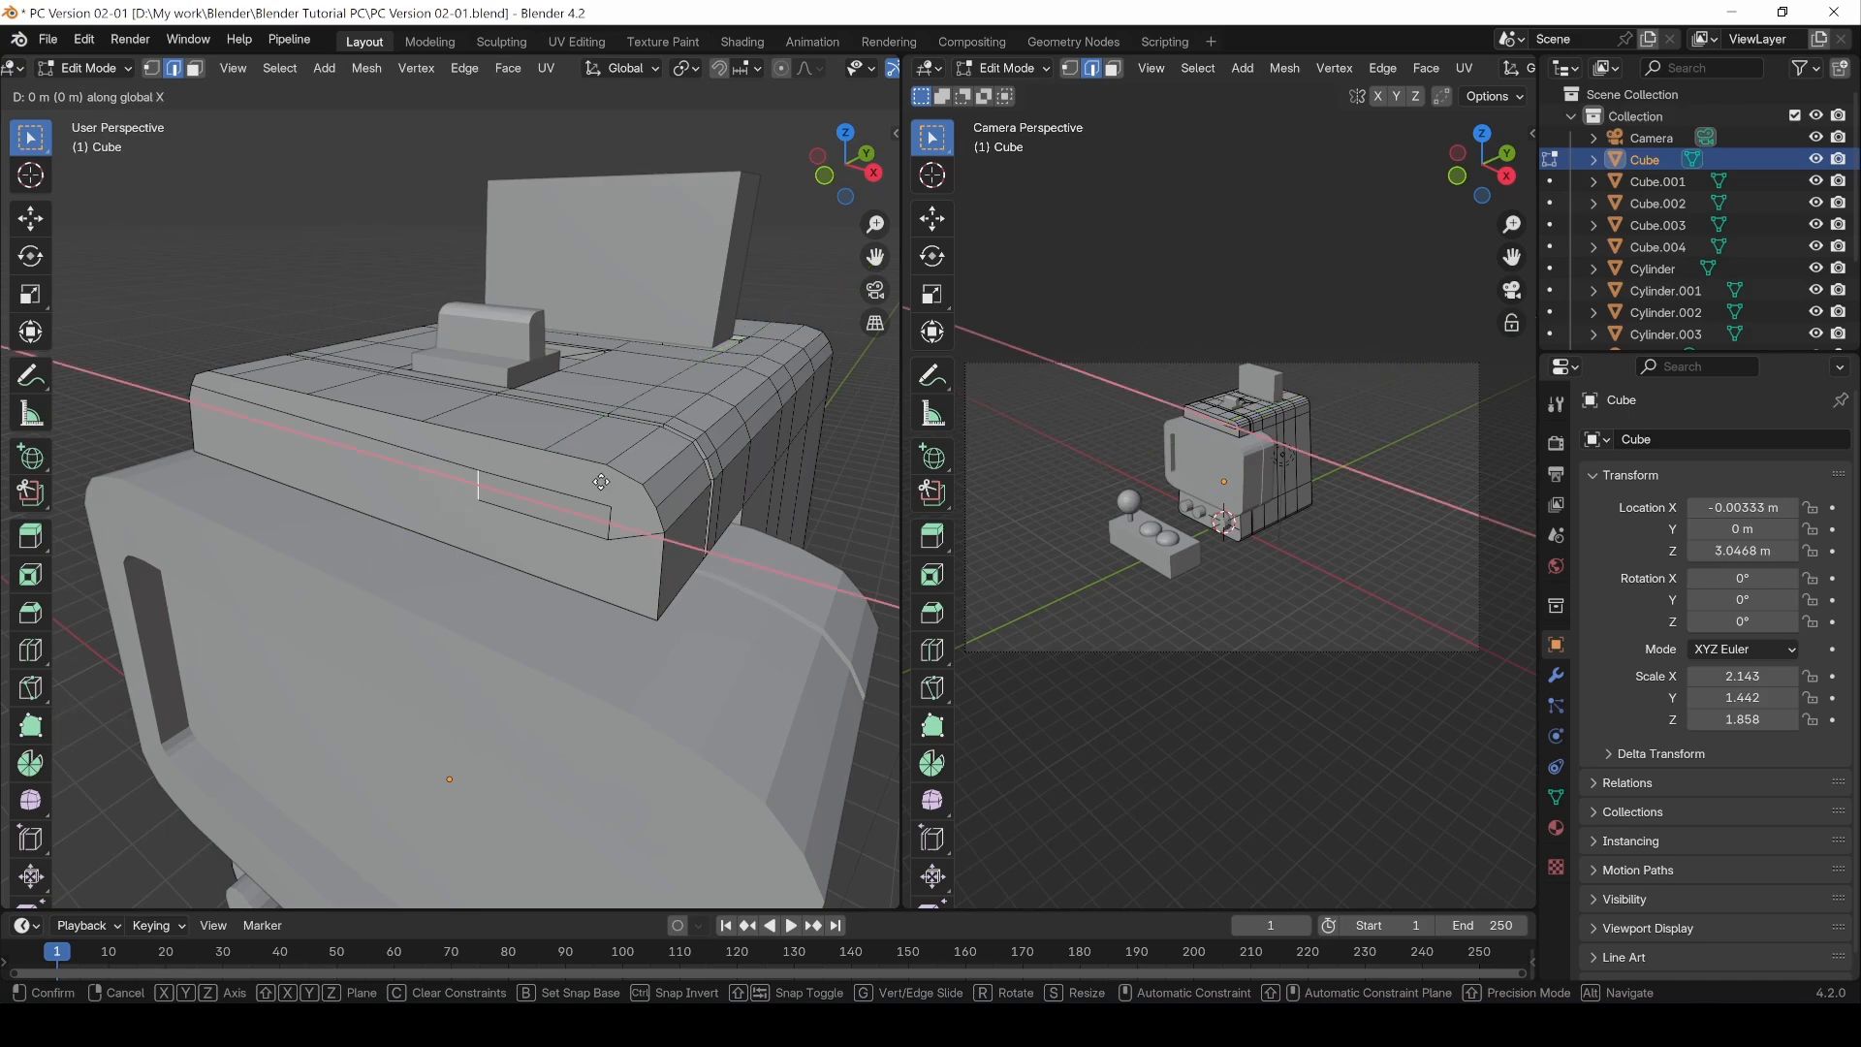
{"action": "left_click", "coordinate": [624, 494]}
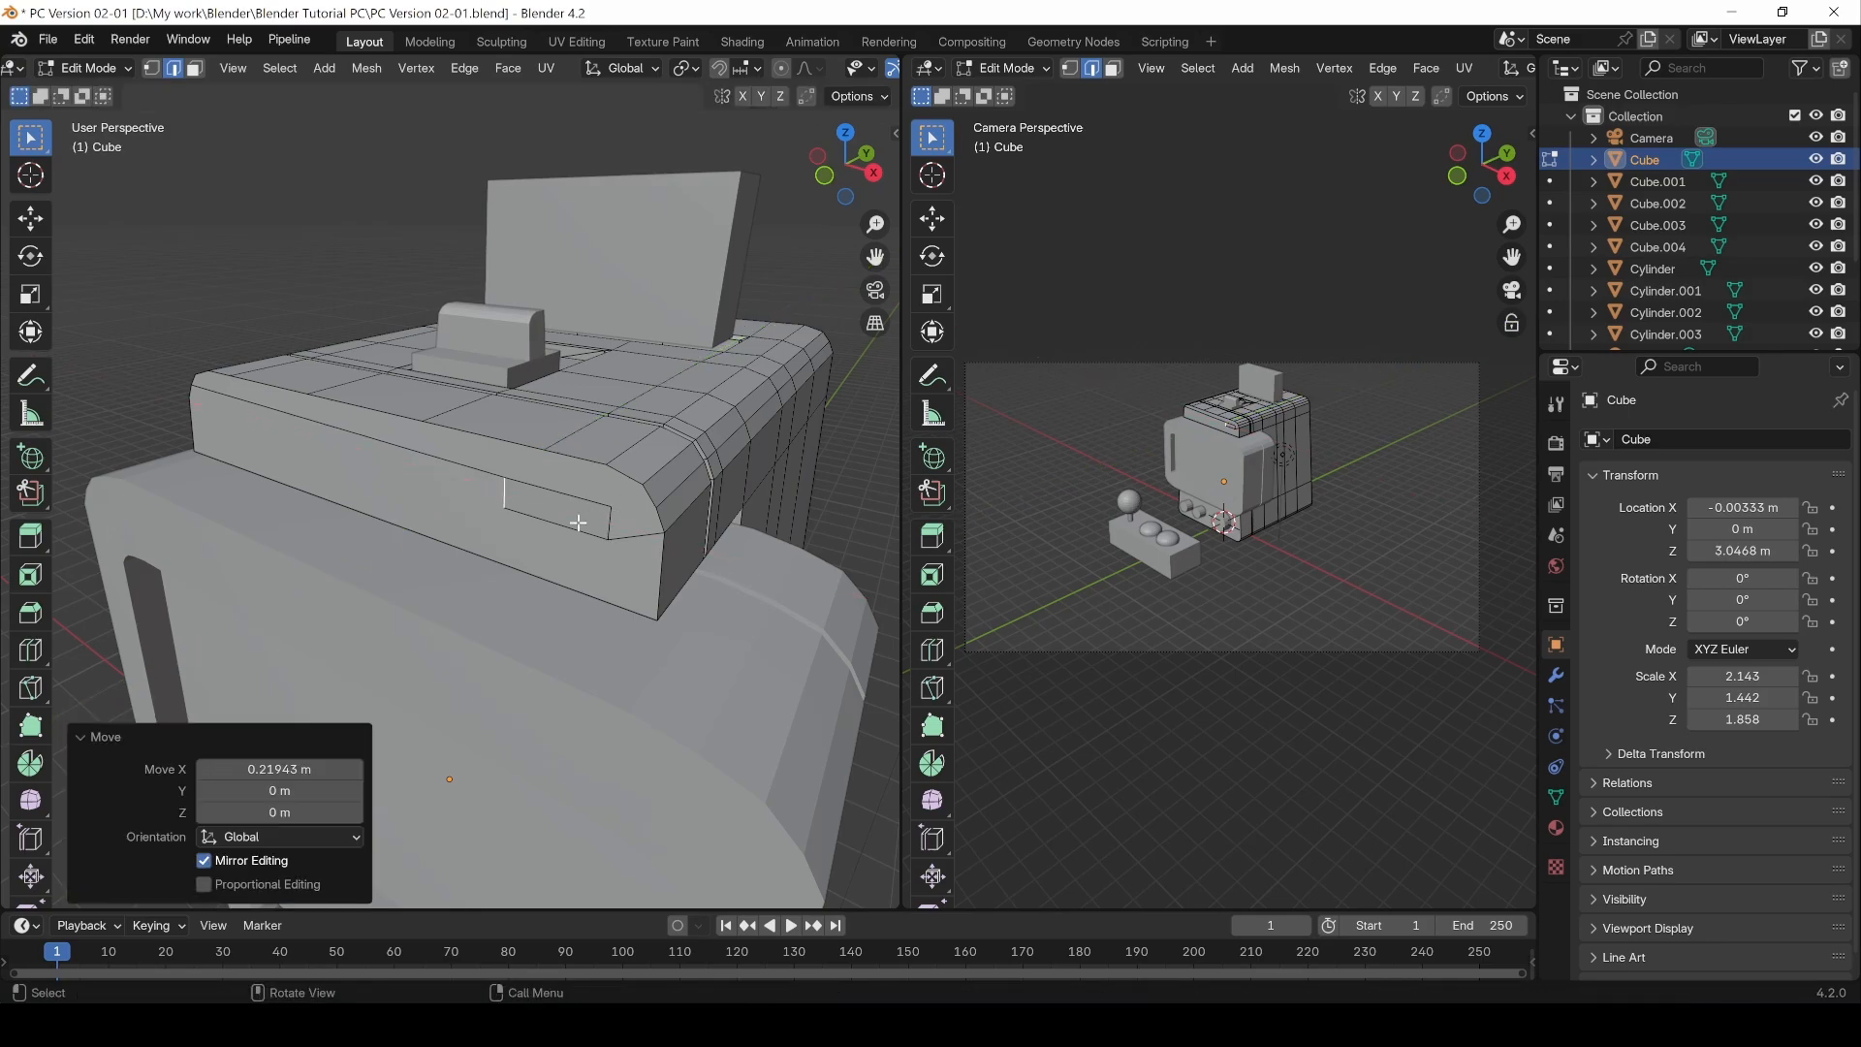
Step: Move the rectangle's top edge -0.063111 m along Z
{"action": "left_click", "coordinate": [582, 494]}
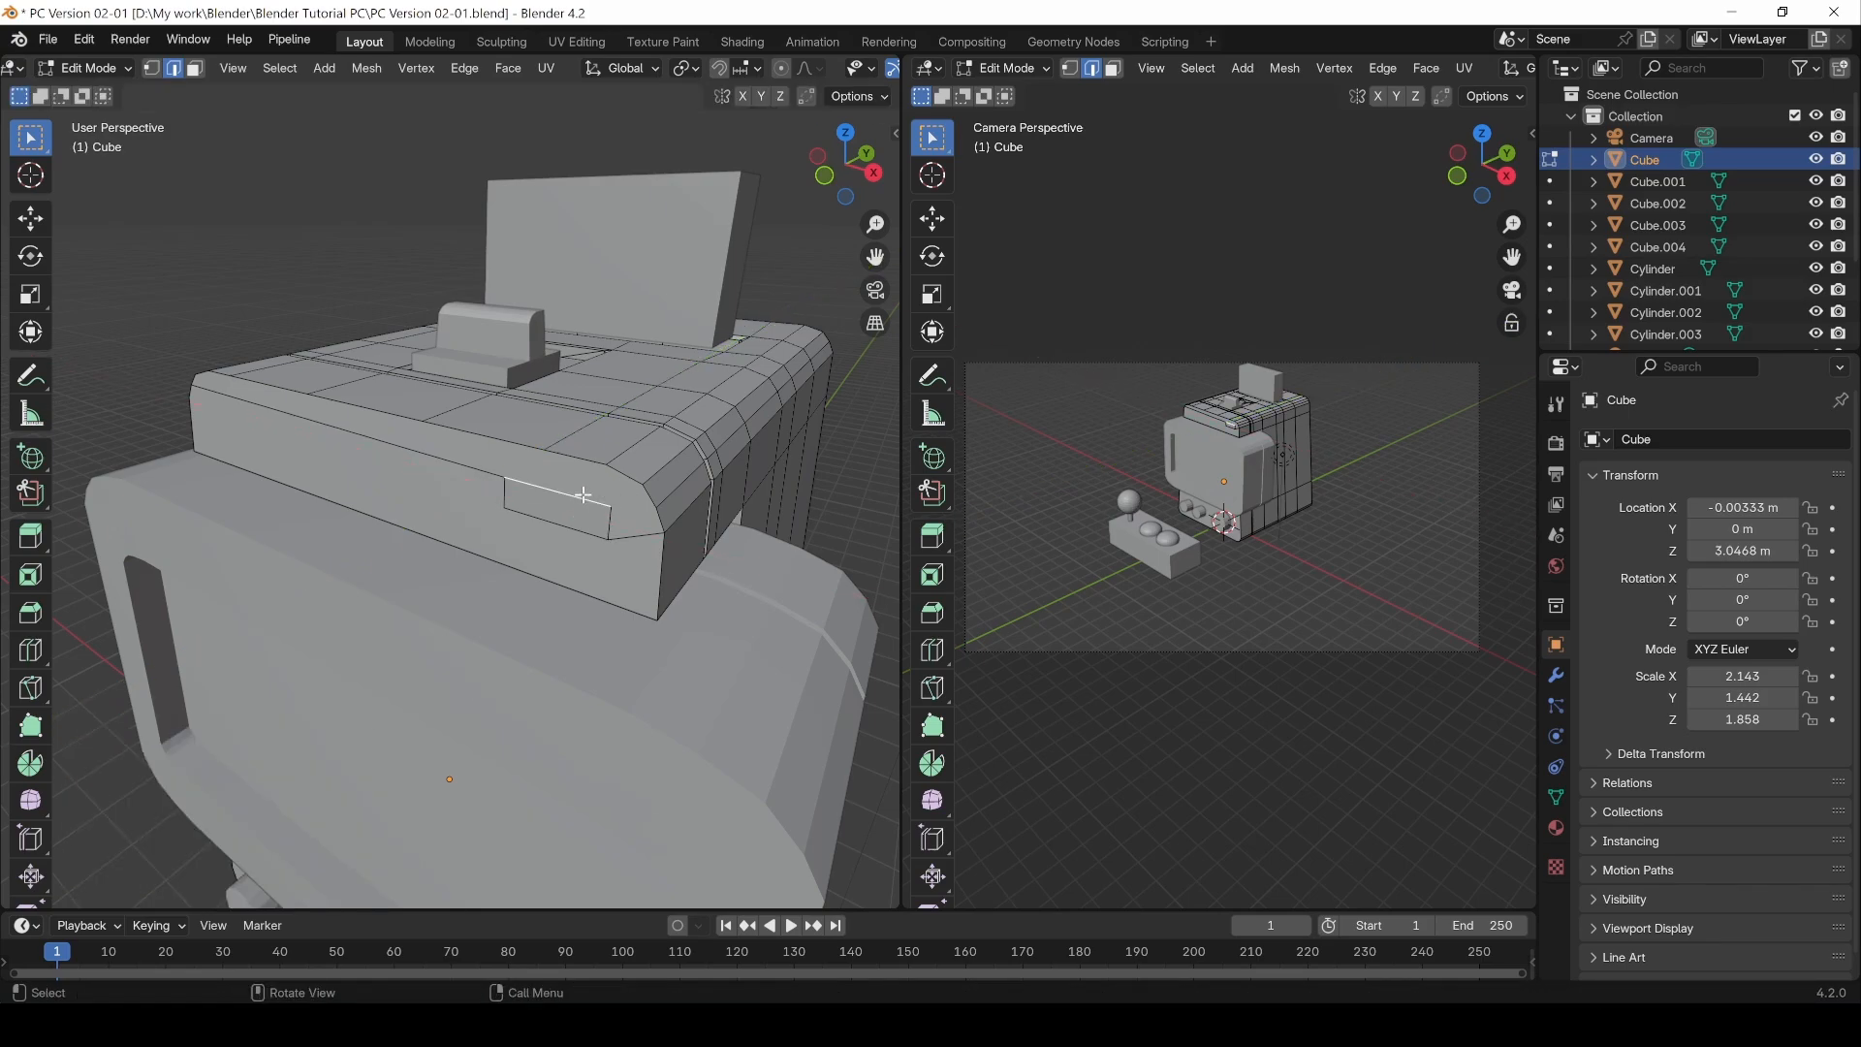
{"action": "key", "text": "g"}
{"action": "key", "text": "z"}
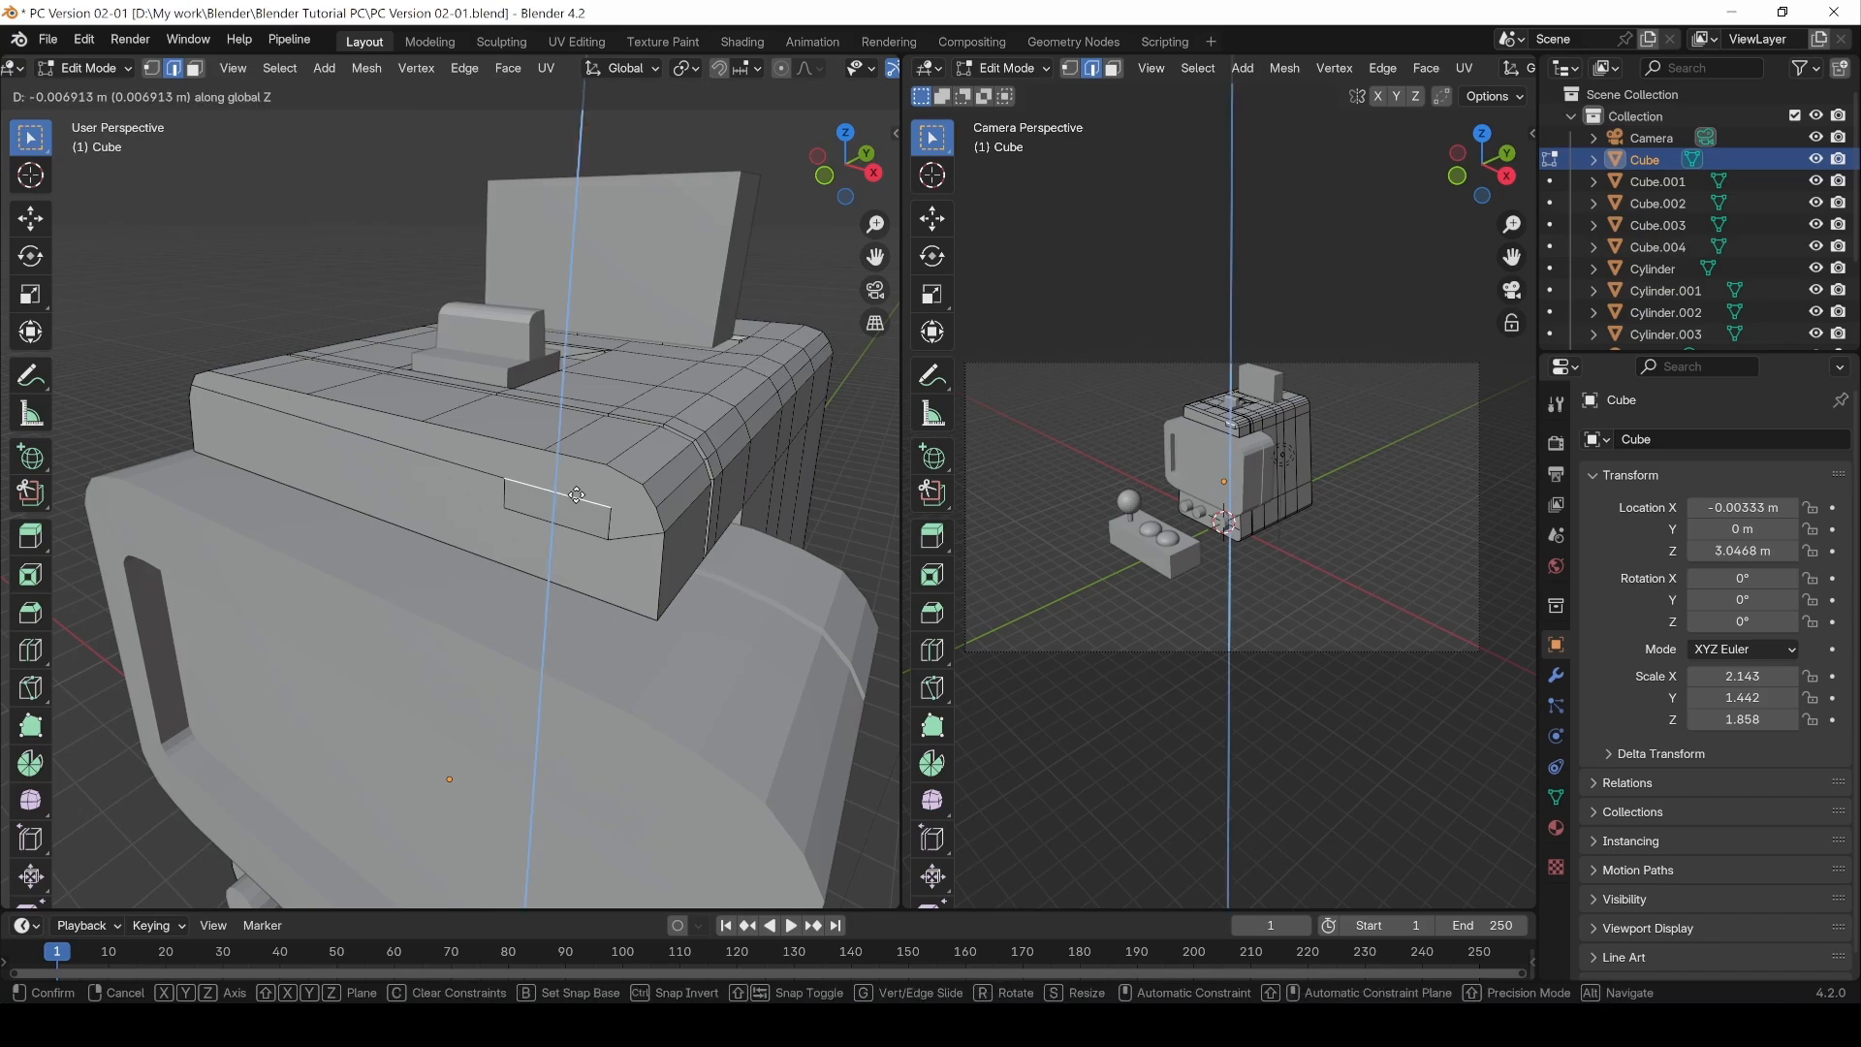
{"action": "left_click", "coordinate": [574, 502]}
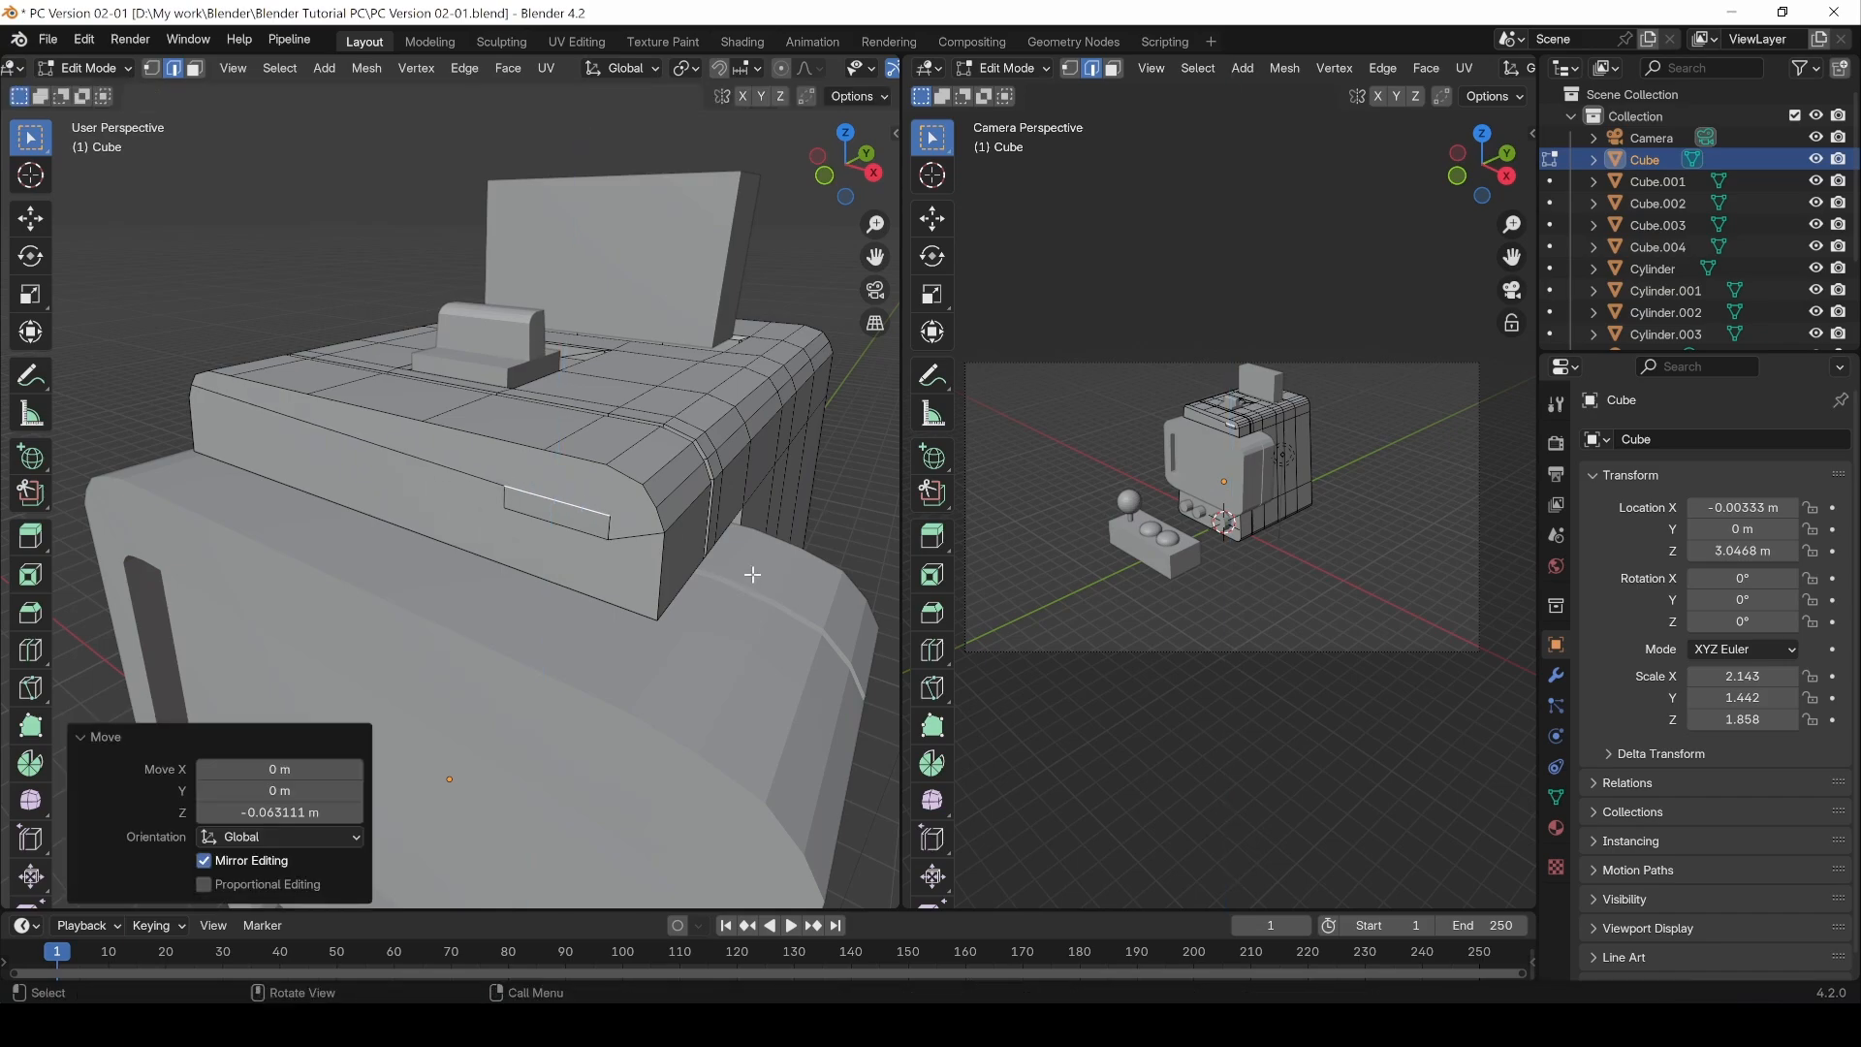
Step: Extrude the rectangle face inward about 0.114 m along its normal to form a recess
{"action": "key", "text": "3"}
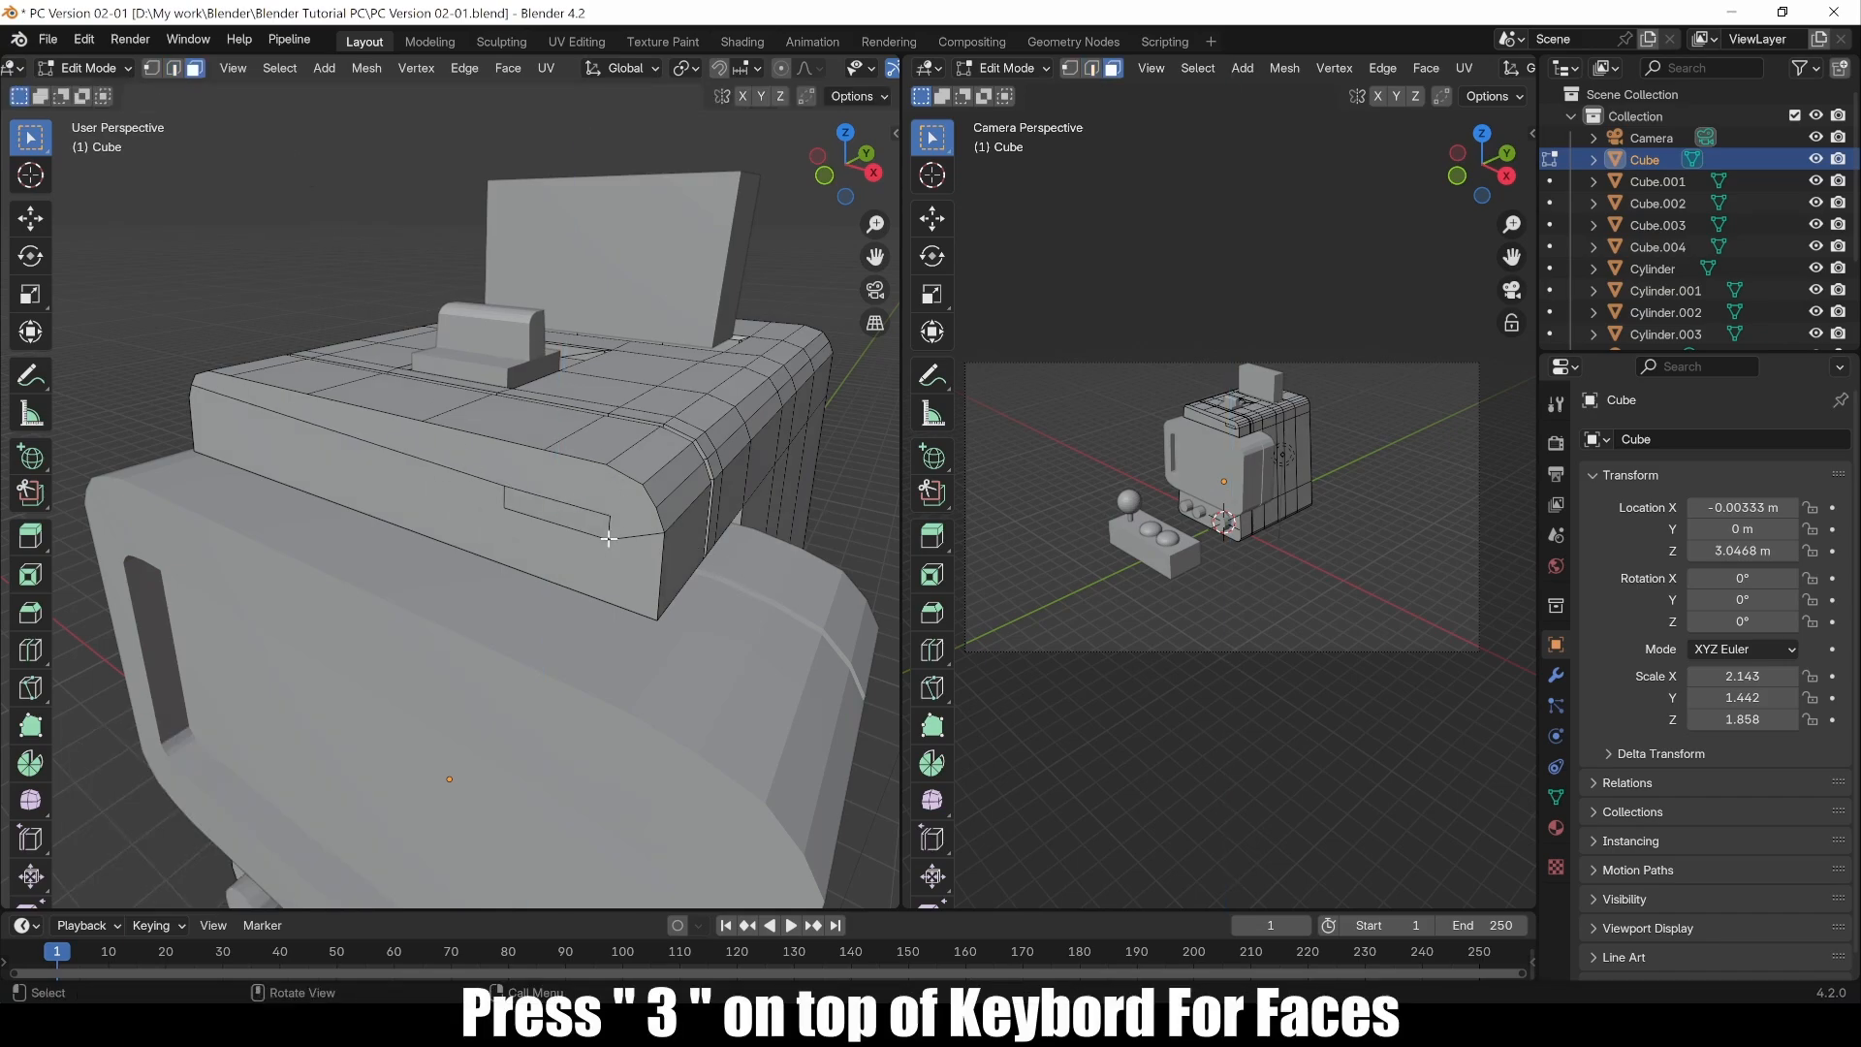
{"action": "left_click", "coordinate": [568, 520]}
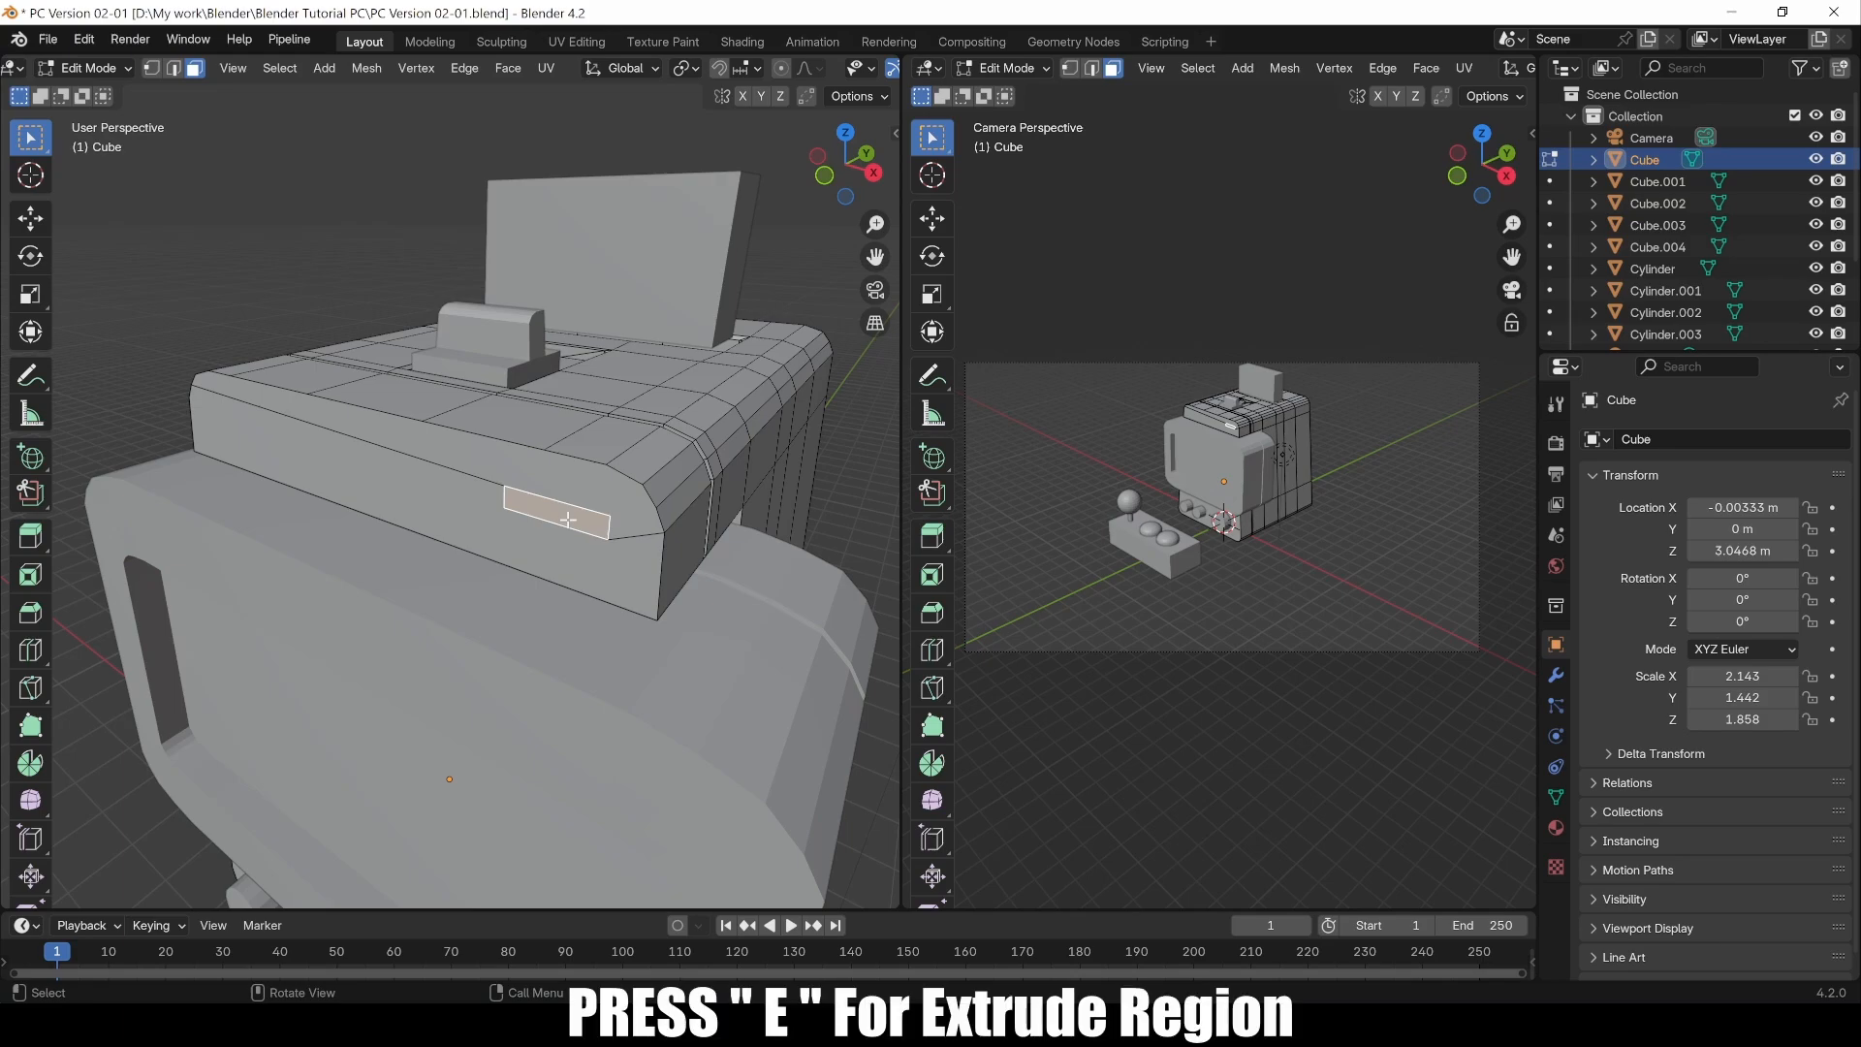
{"action": "key", "text": "e"}
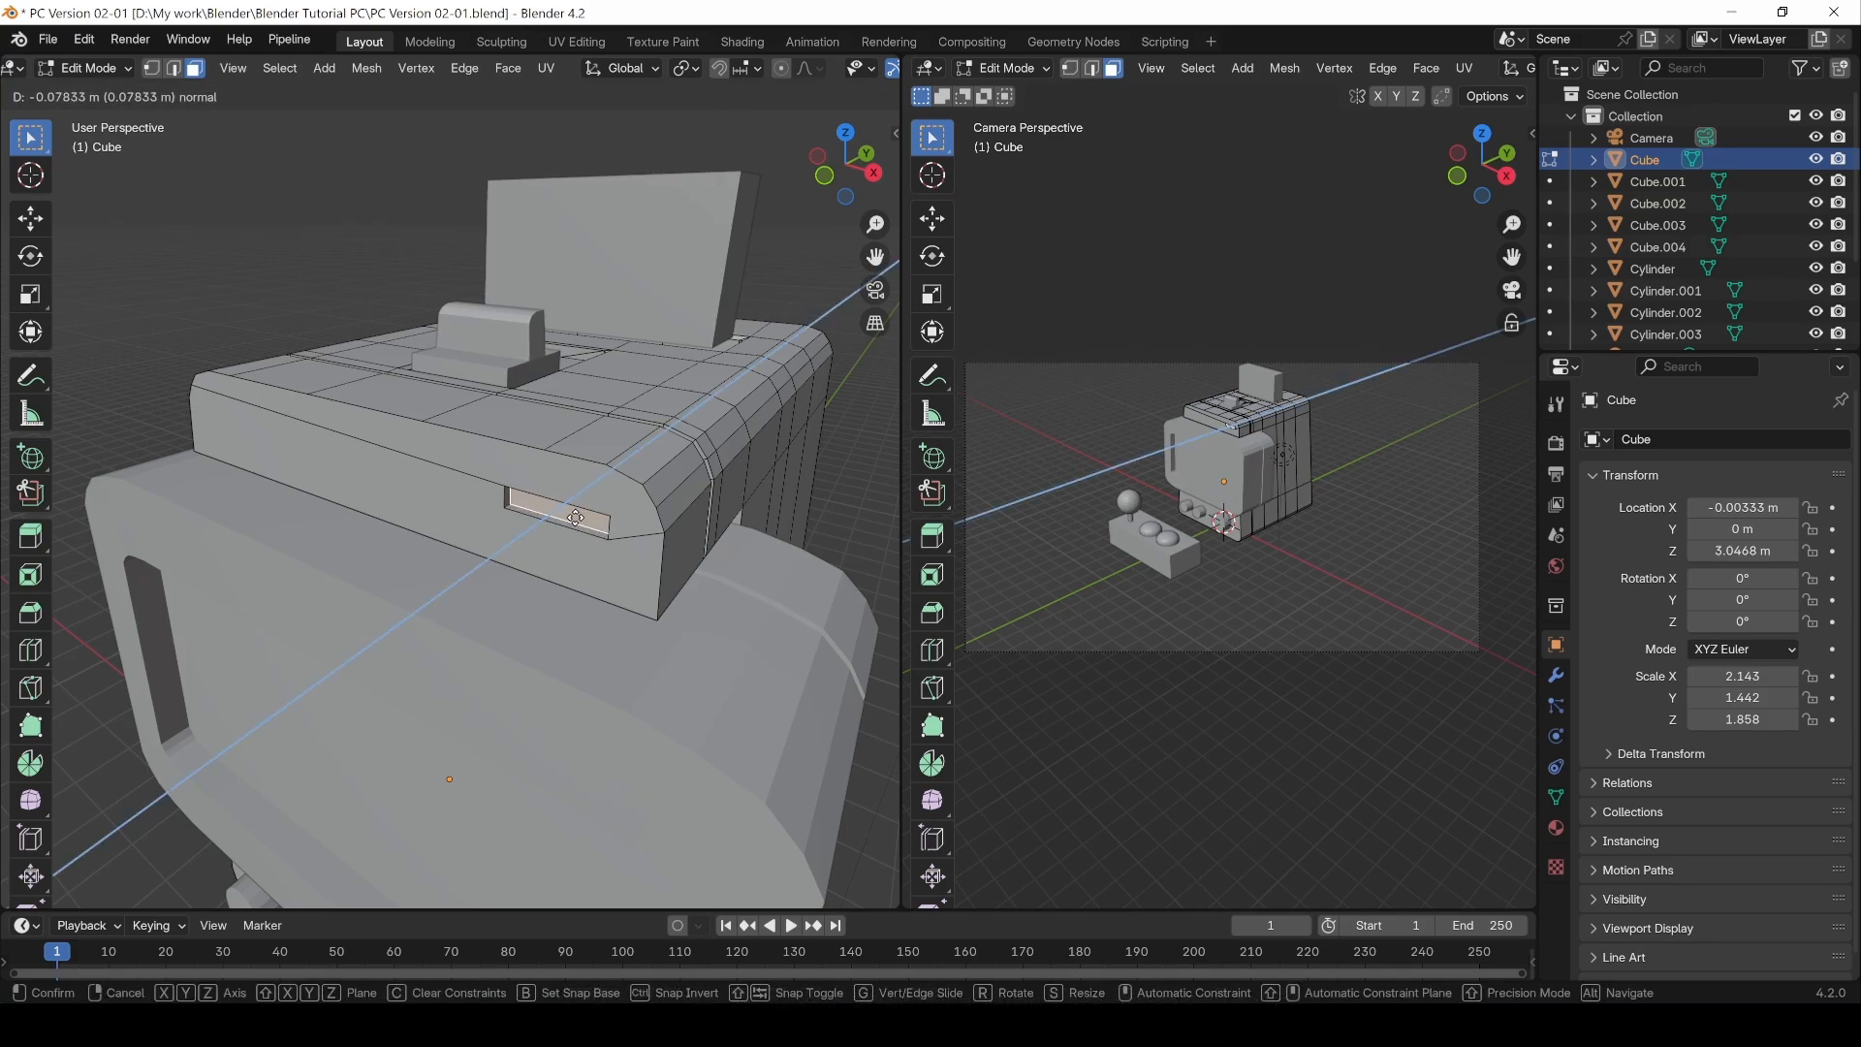
{"action": "left_click", "coordinate": [574, 521]}
{"action": "scroll", "coordinate": [524, 532], "scroll_direction": "up", "scroll_amount": 1}
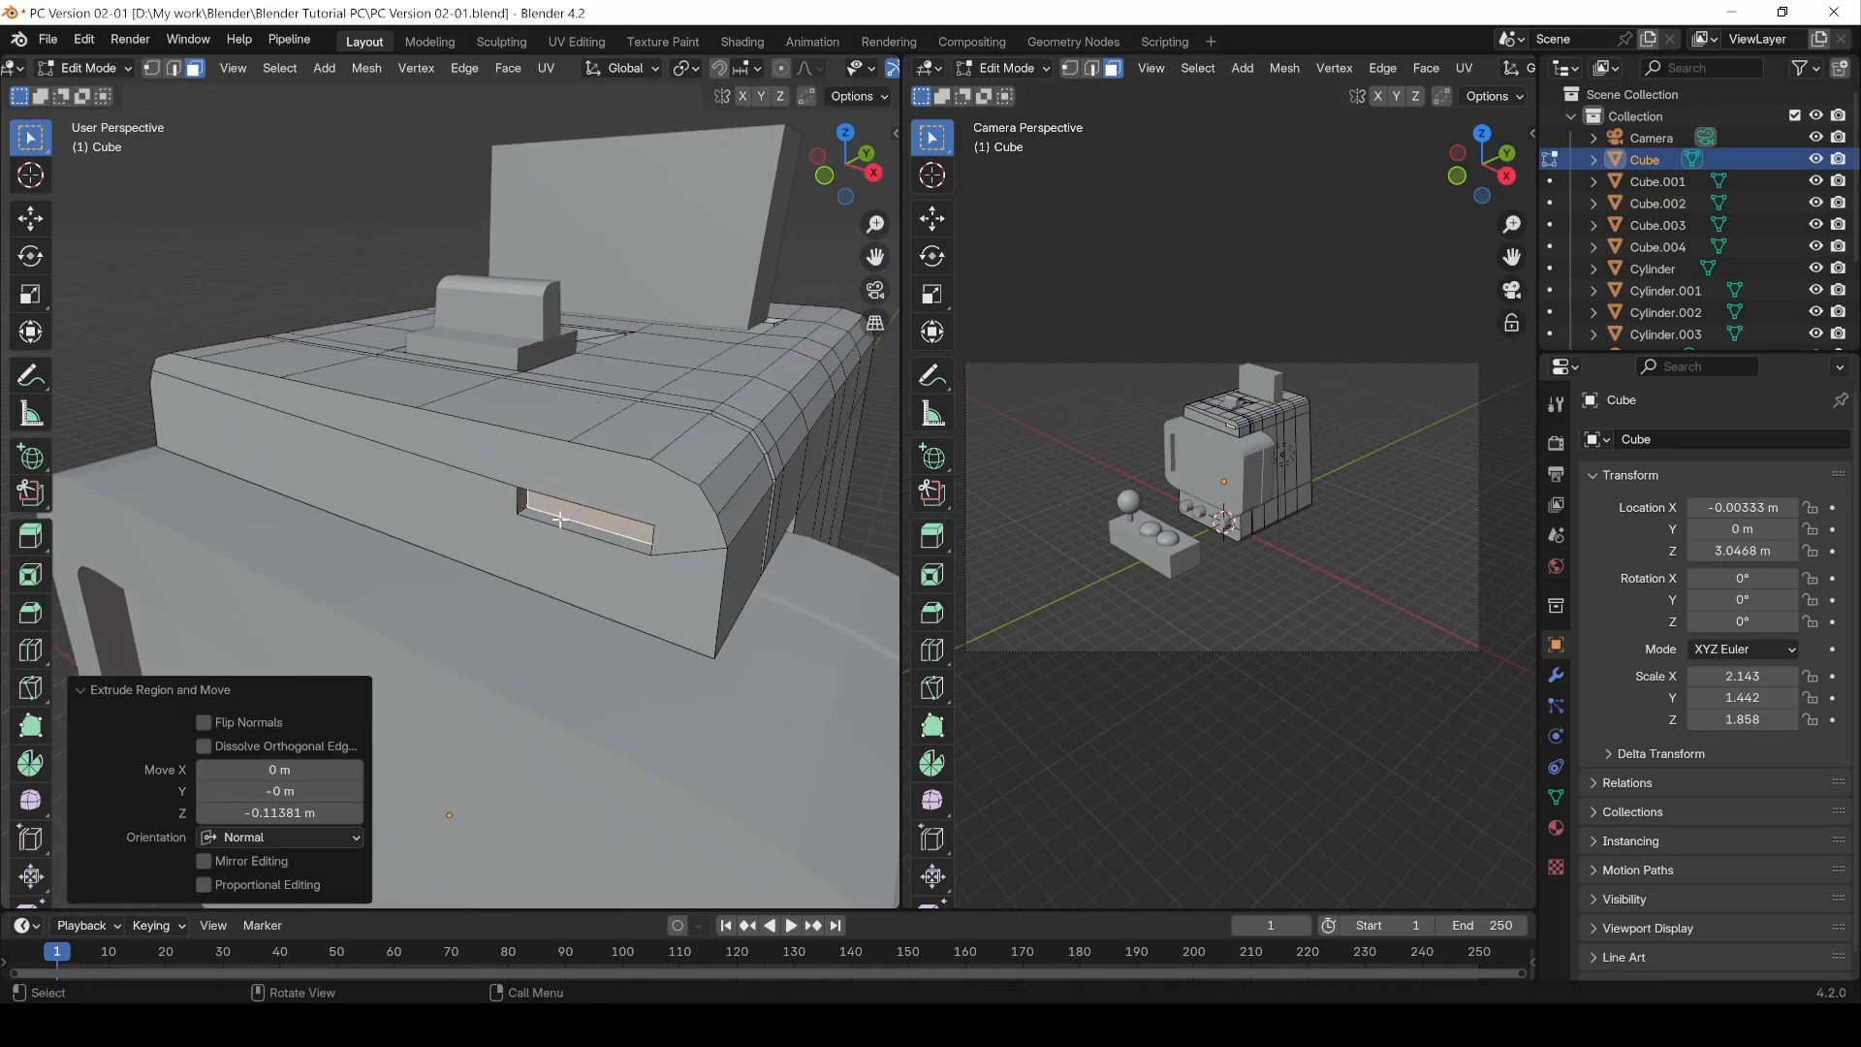
Step: Bevel the recess's ring of depth edges with a 0.0254 m width and 2 segments
{"action": "key", "text": "2"}
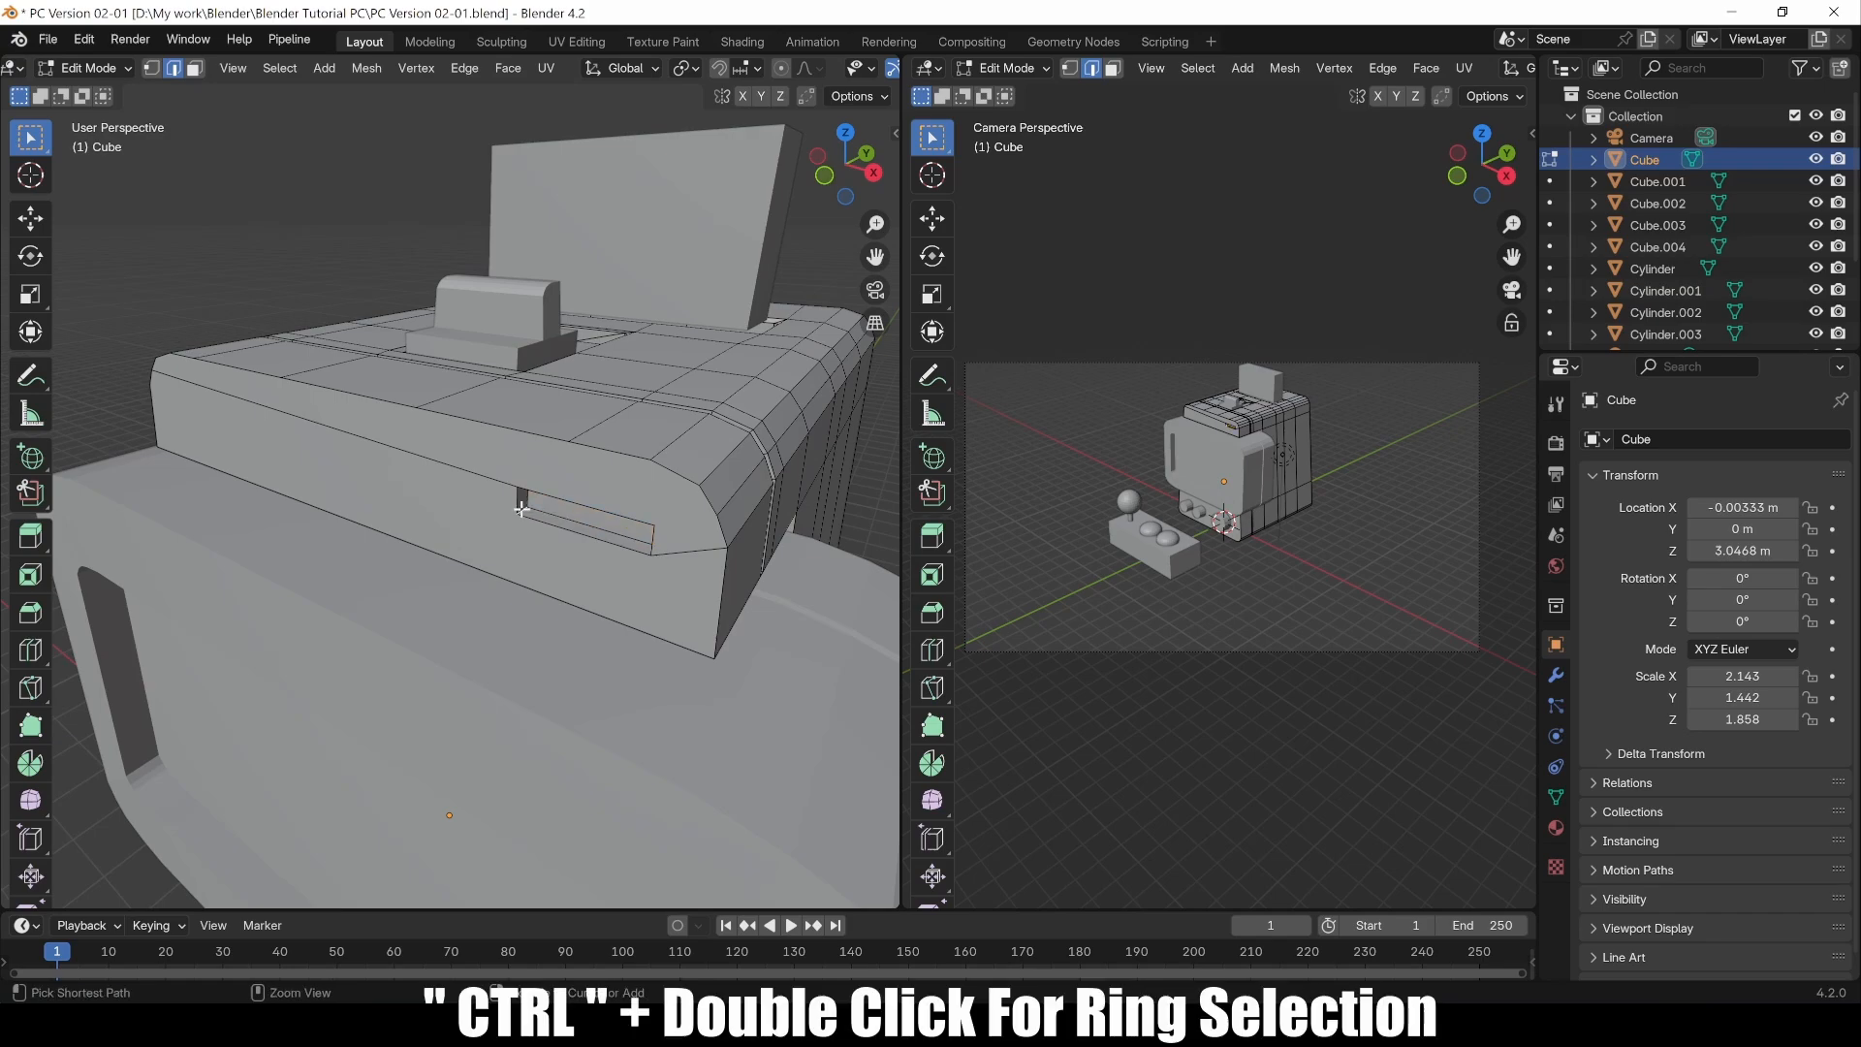
{"action": "middle_click_drag", "start_coordinate": [521, 509], "coordinate": [586, 507]}
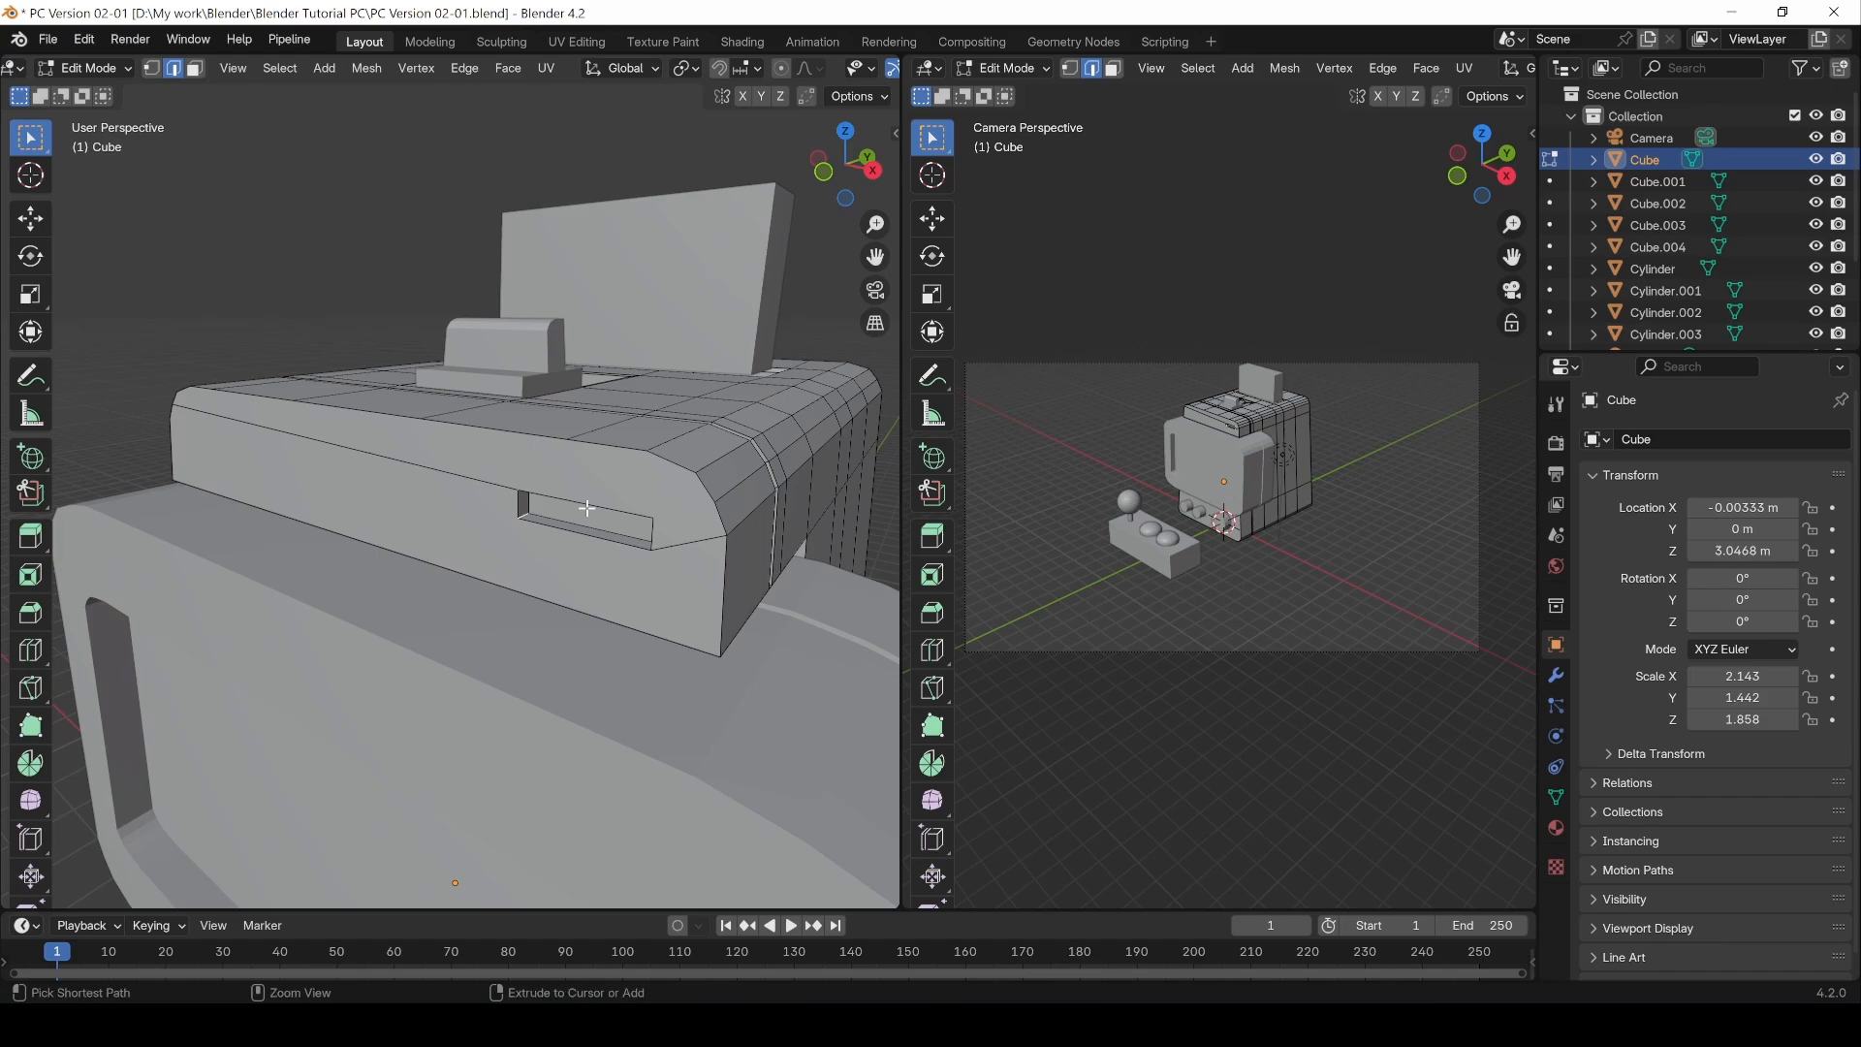
{"action": "key", "text": "ctrl+b"}
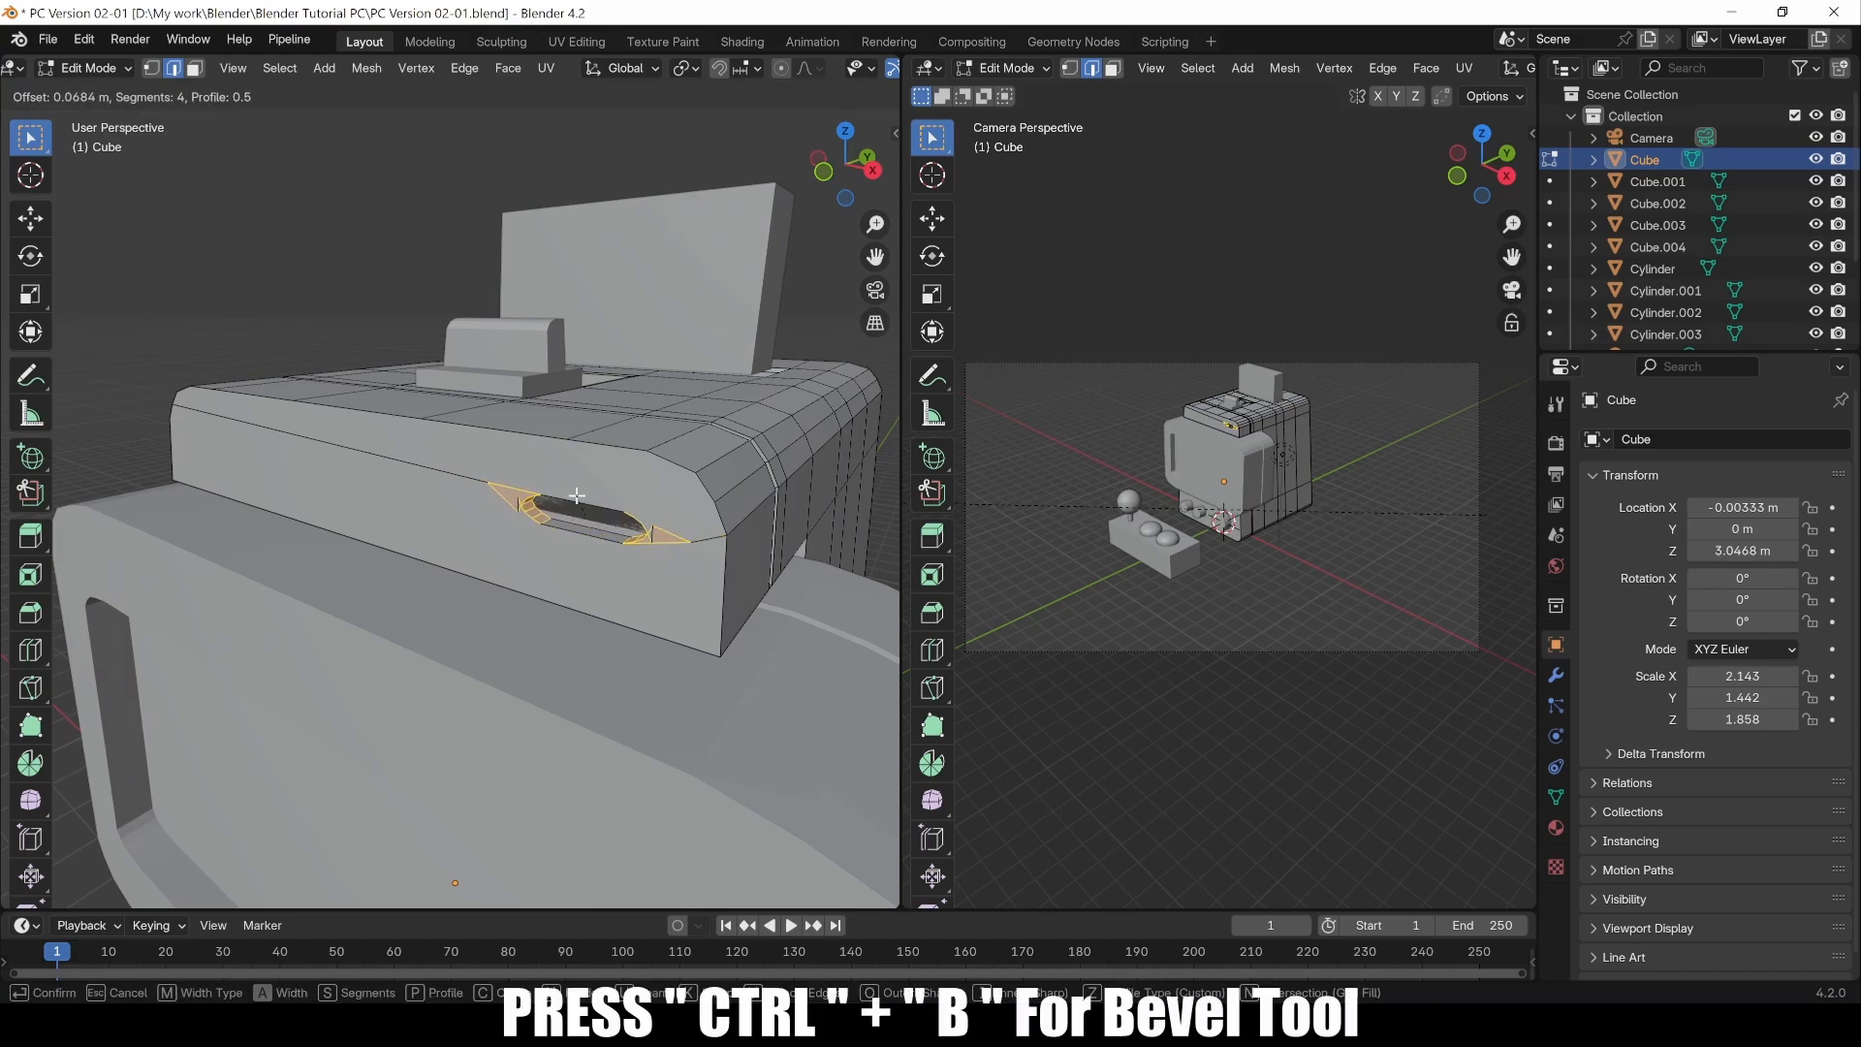
{"action": "scroll", "coordinate": [577, 495], "scroll_direction": "down", "scroll_amount": 2}
{"action": "left_click", "coordinate": [582, 501]}
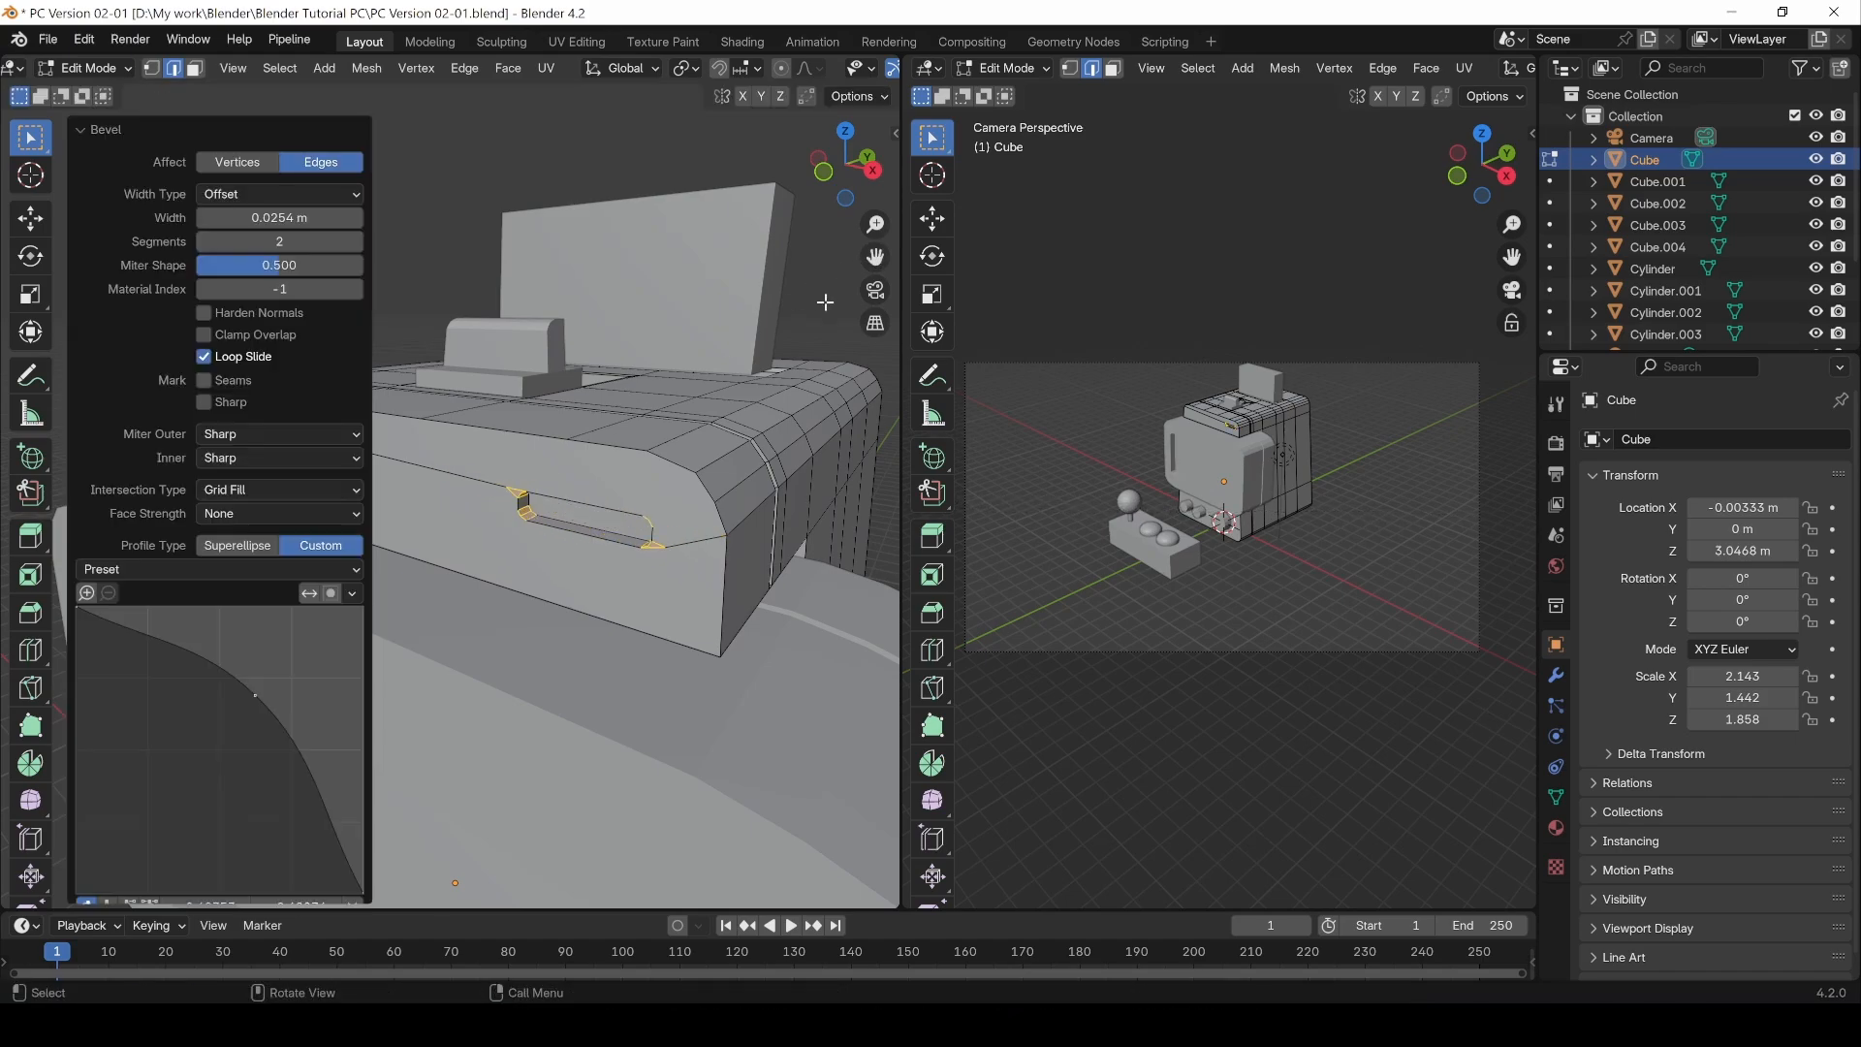
Step: Return to Object Mode and select the large cylindrical button on the cabinet's lower front
{"action": "key", "text": "Tab"}
{"action": "scroll", "coordinate": [590, 514], "scroll_direction": "down", "scroll_amount": 4}
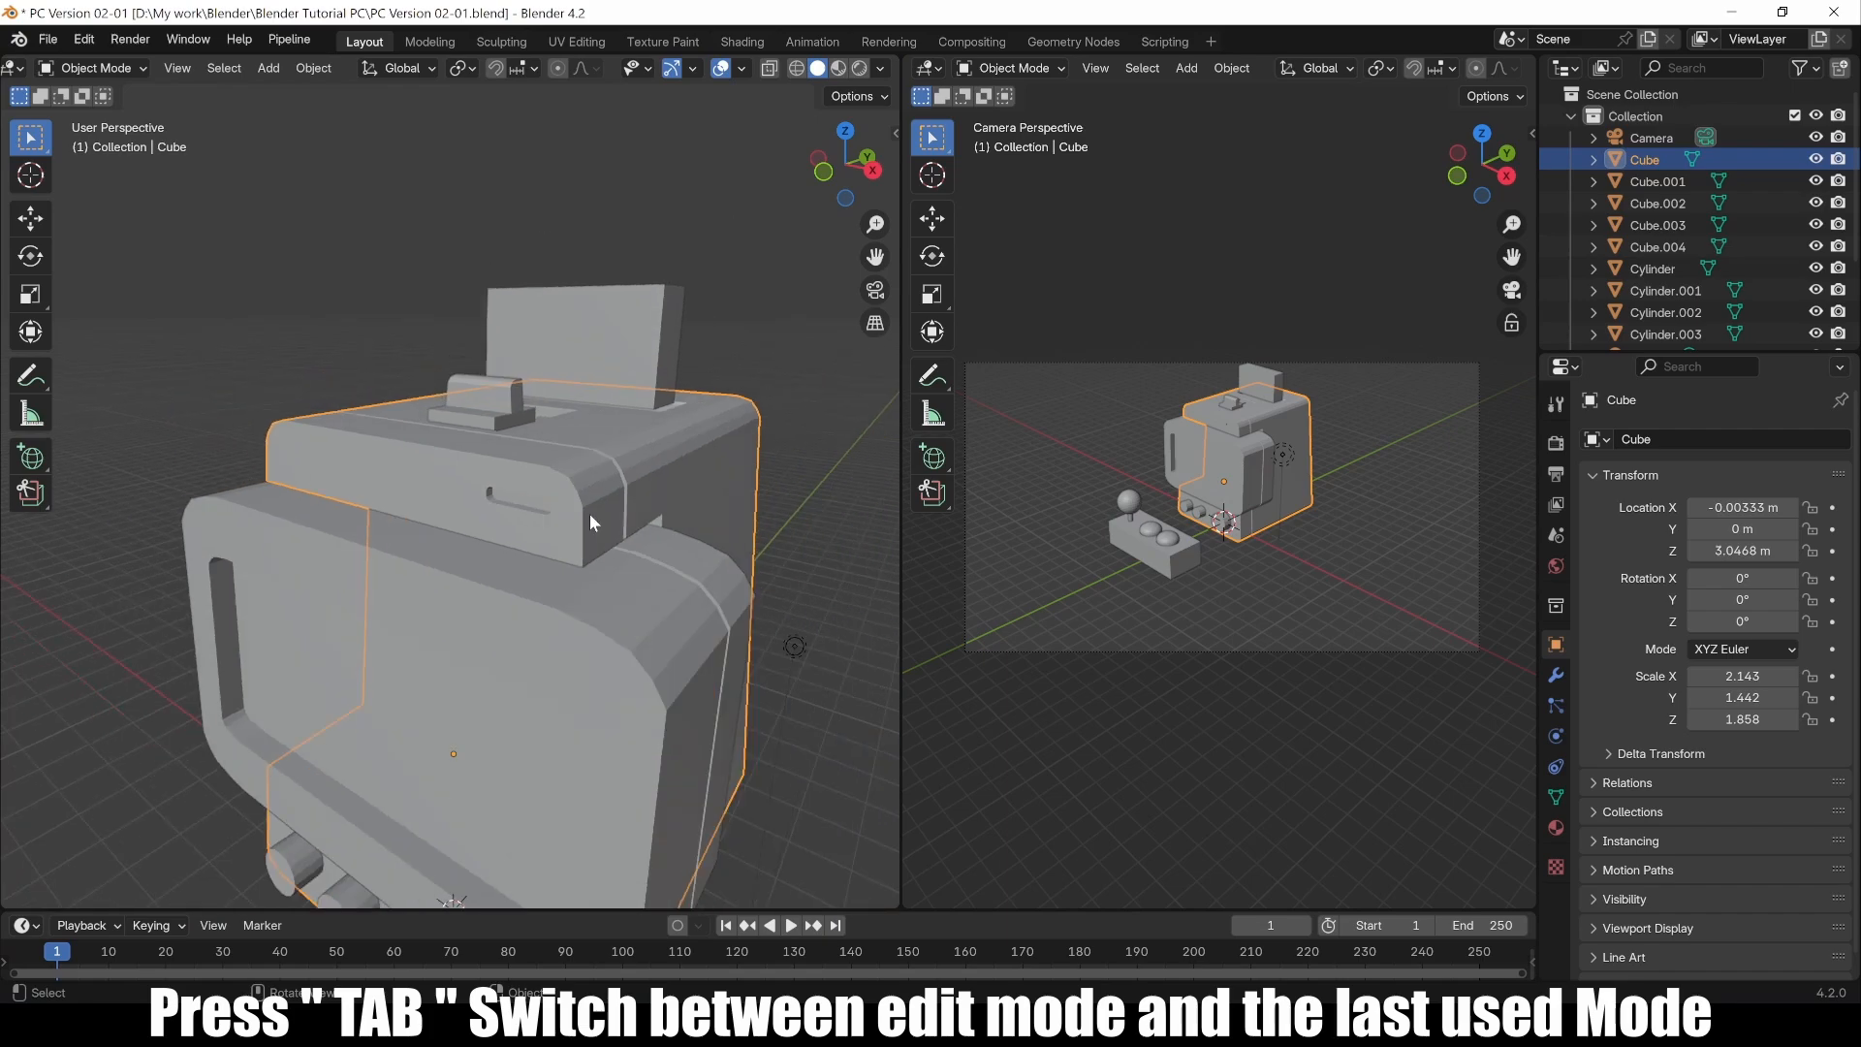
{"action": "middle_click_drag", "start_coordinate": [526, 521], "coordinate": [416, 669]}
{"action": "left_click", "coordinate": [282, 383]}
{"action": "left_click", "coordinate": [416, 669]}
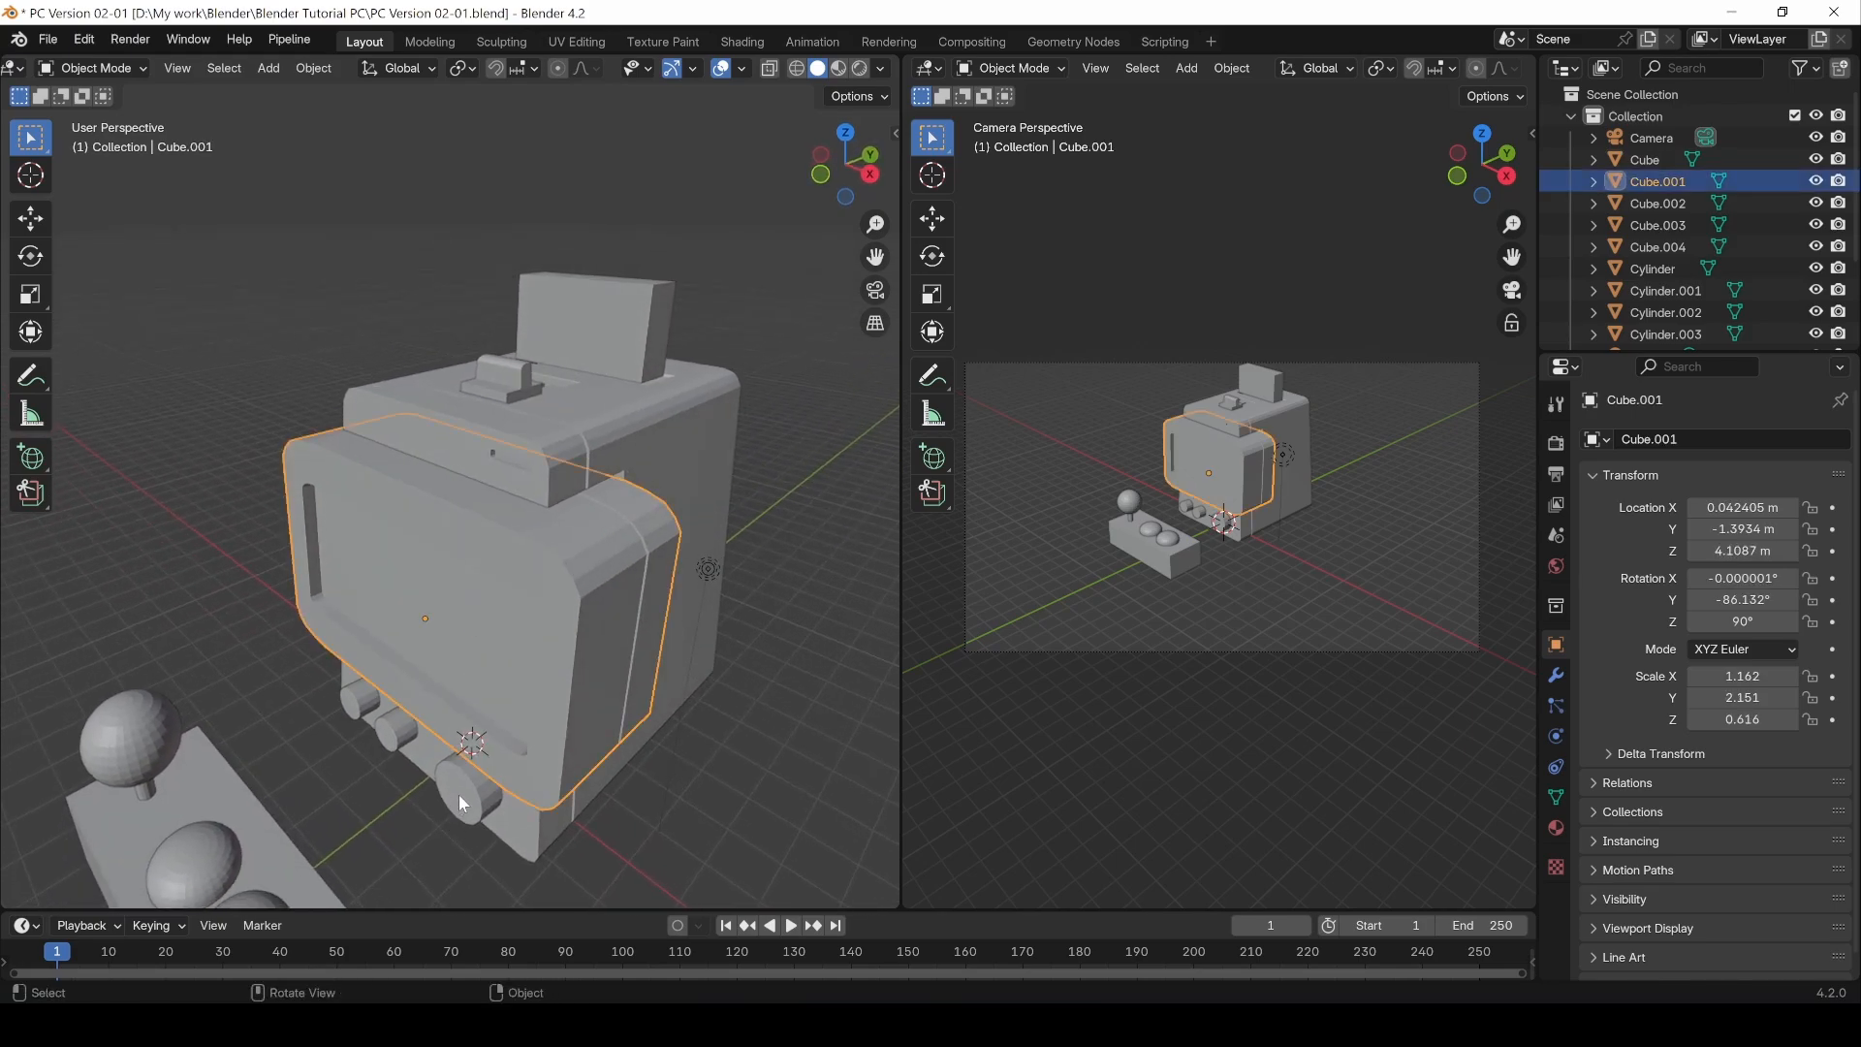
{"action": "left_click", "coordinate": [457, 794]}
{"action": "middle_click_drag", "start_coordinate": [340, 793], "coordinate": [525, 702]}
{"action": "scroll", "coordinate": [547, 783], "scroll_direction": "up", "scroll_amount": 5}
{"action": "middle_click_drag", "start_coordinate": [546, 783], "coordinate": [539, 727]}
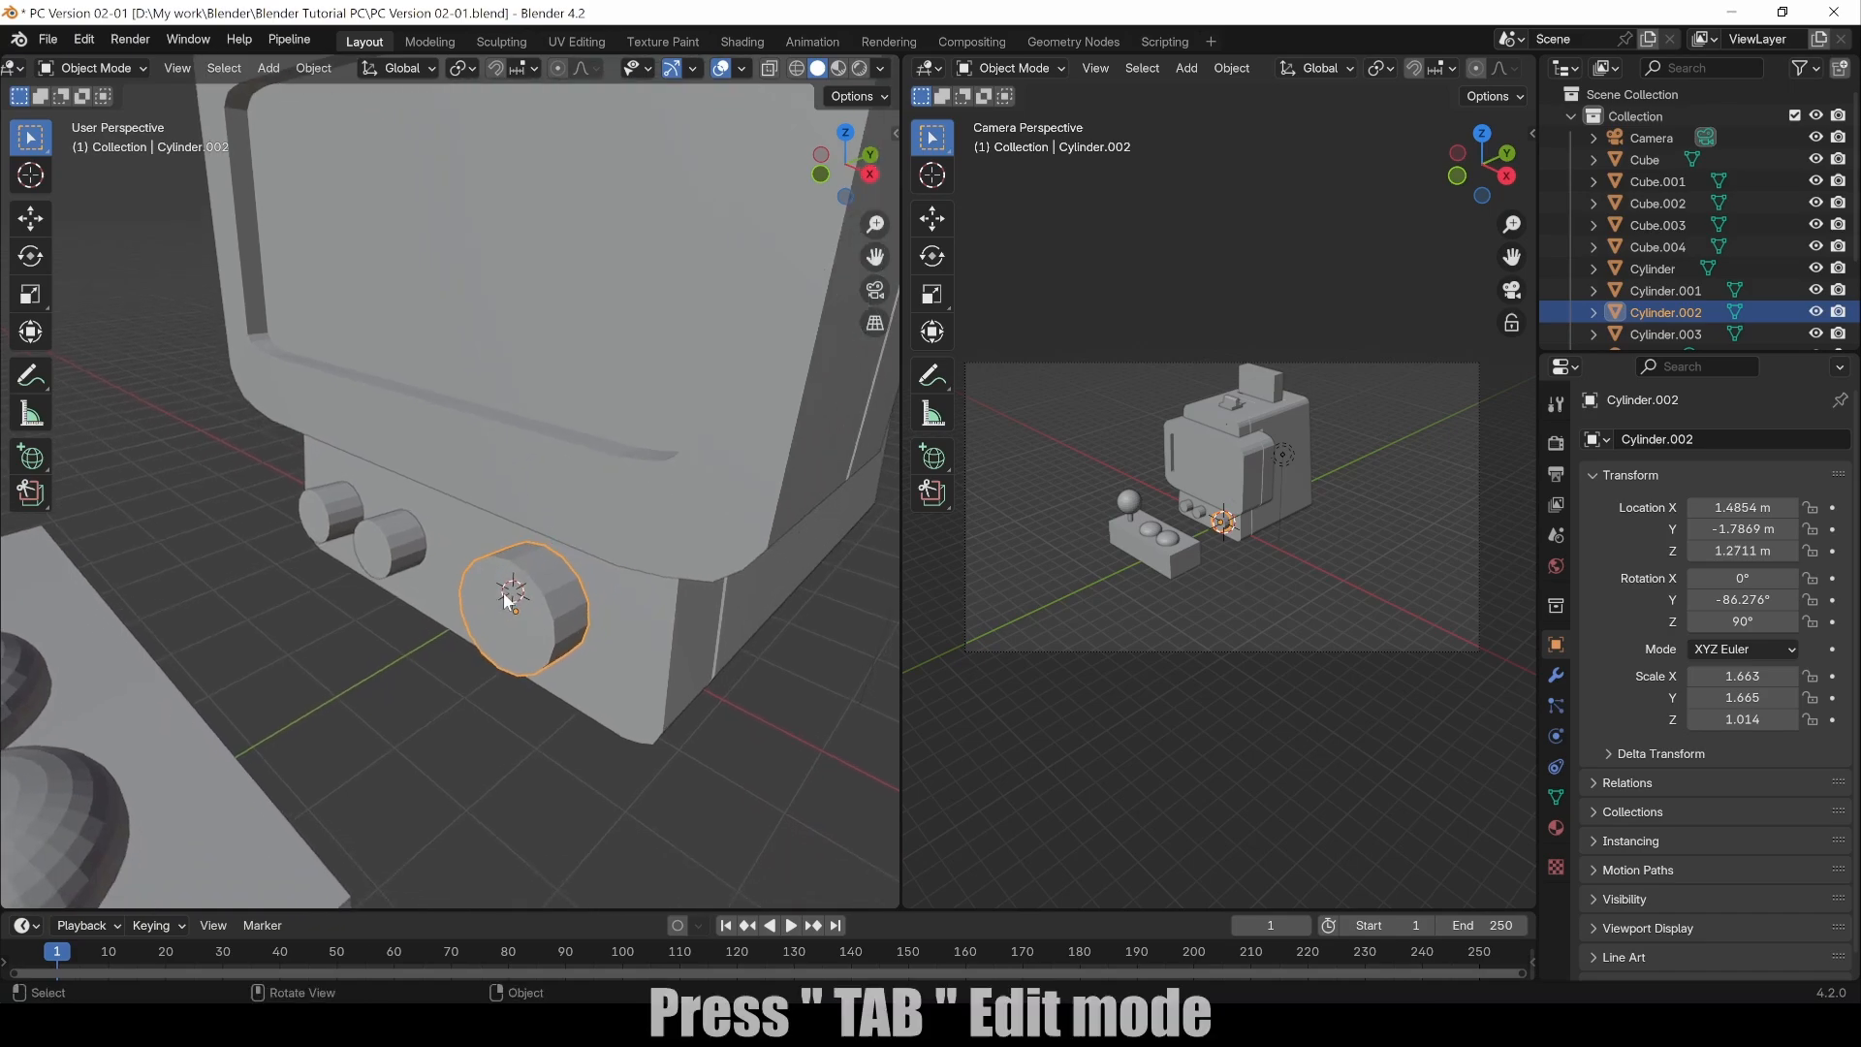
Step: Enter Edit Mode on the button and connect two opposite front-face vertices with Connect Vertex Path
{"action": "key", "text": "Tab"}
{"action": "scroll", "coordinate": [483, 715], "scroll_direction": "up", "scroll_amount": 2}
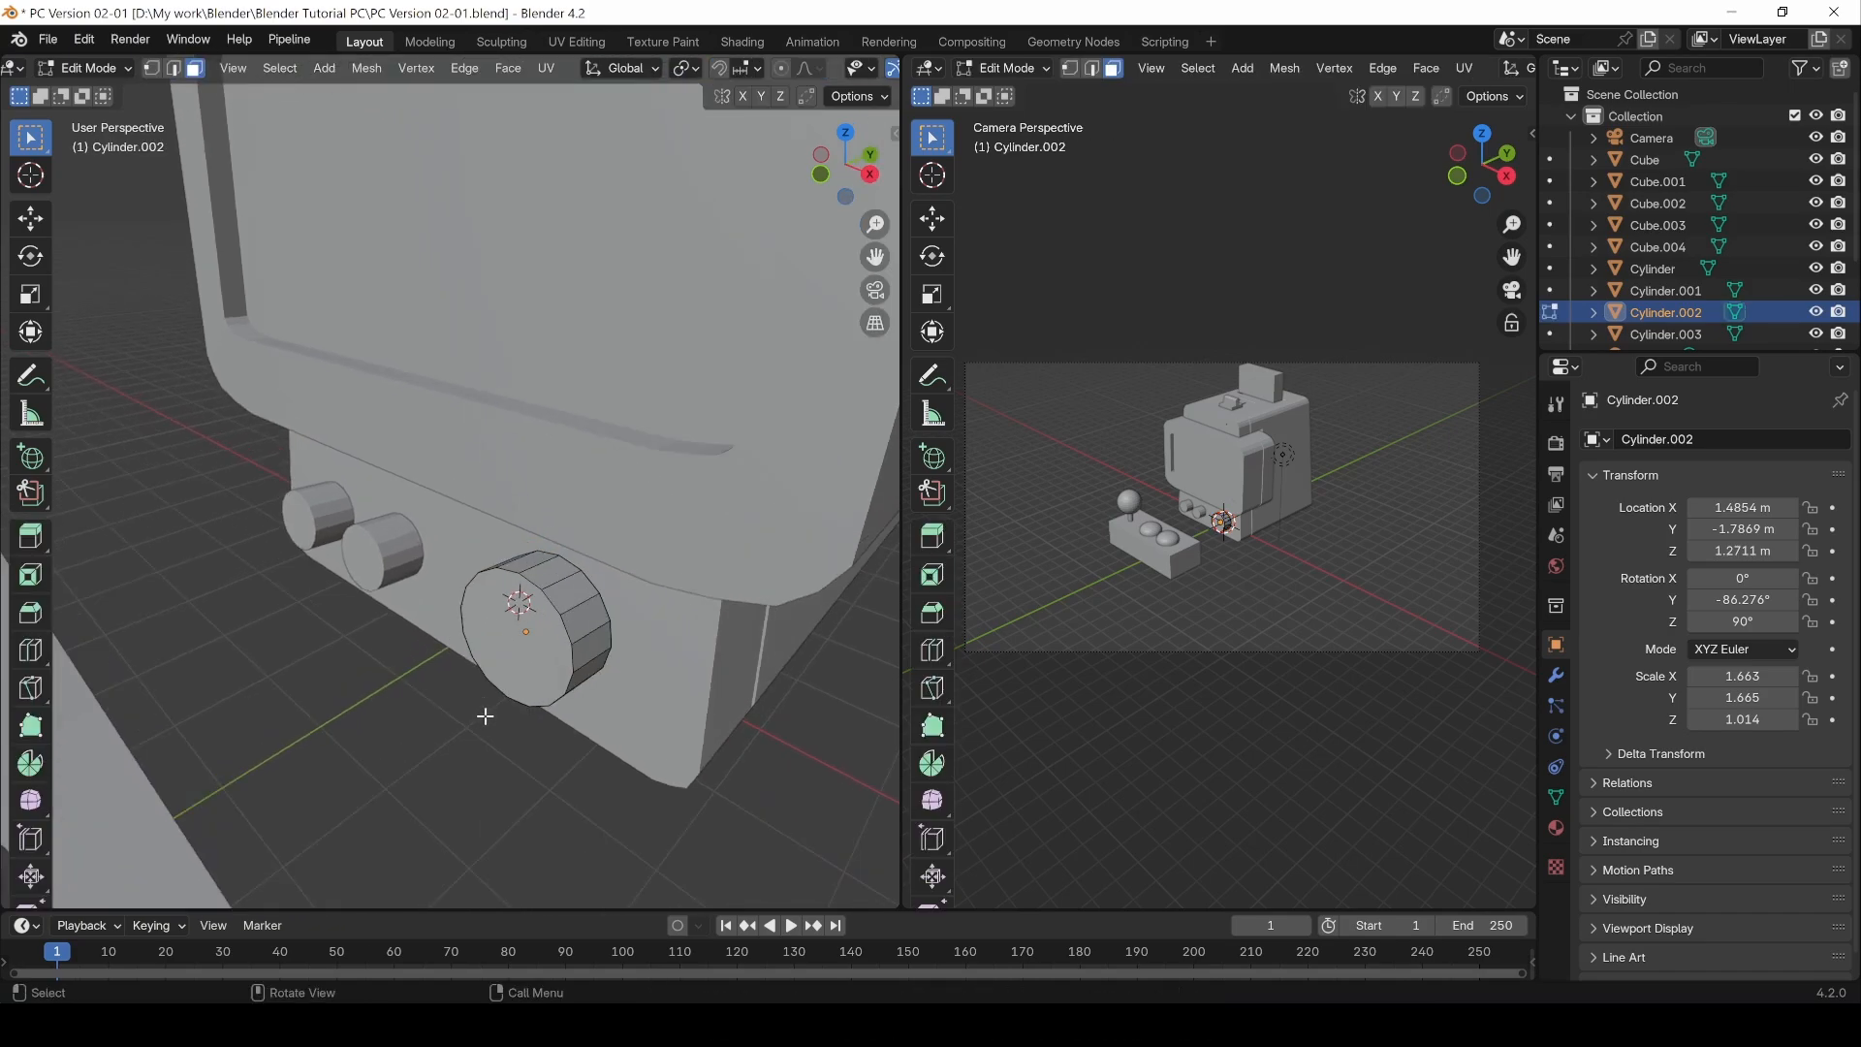
{"action": "middle_click_drag", "start_coordinate": [529, 723], "coordinate": [493, 663], "text": "shift"}
{"action": "key", "text": "1"}
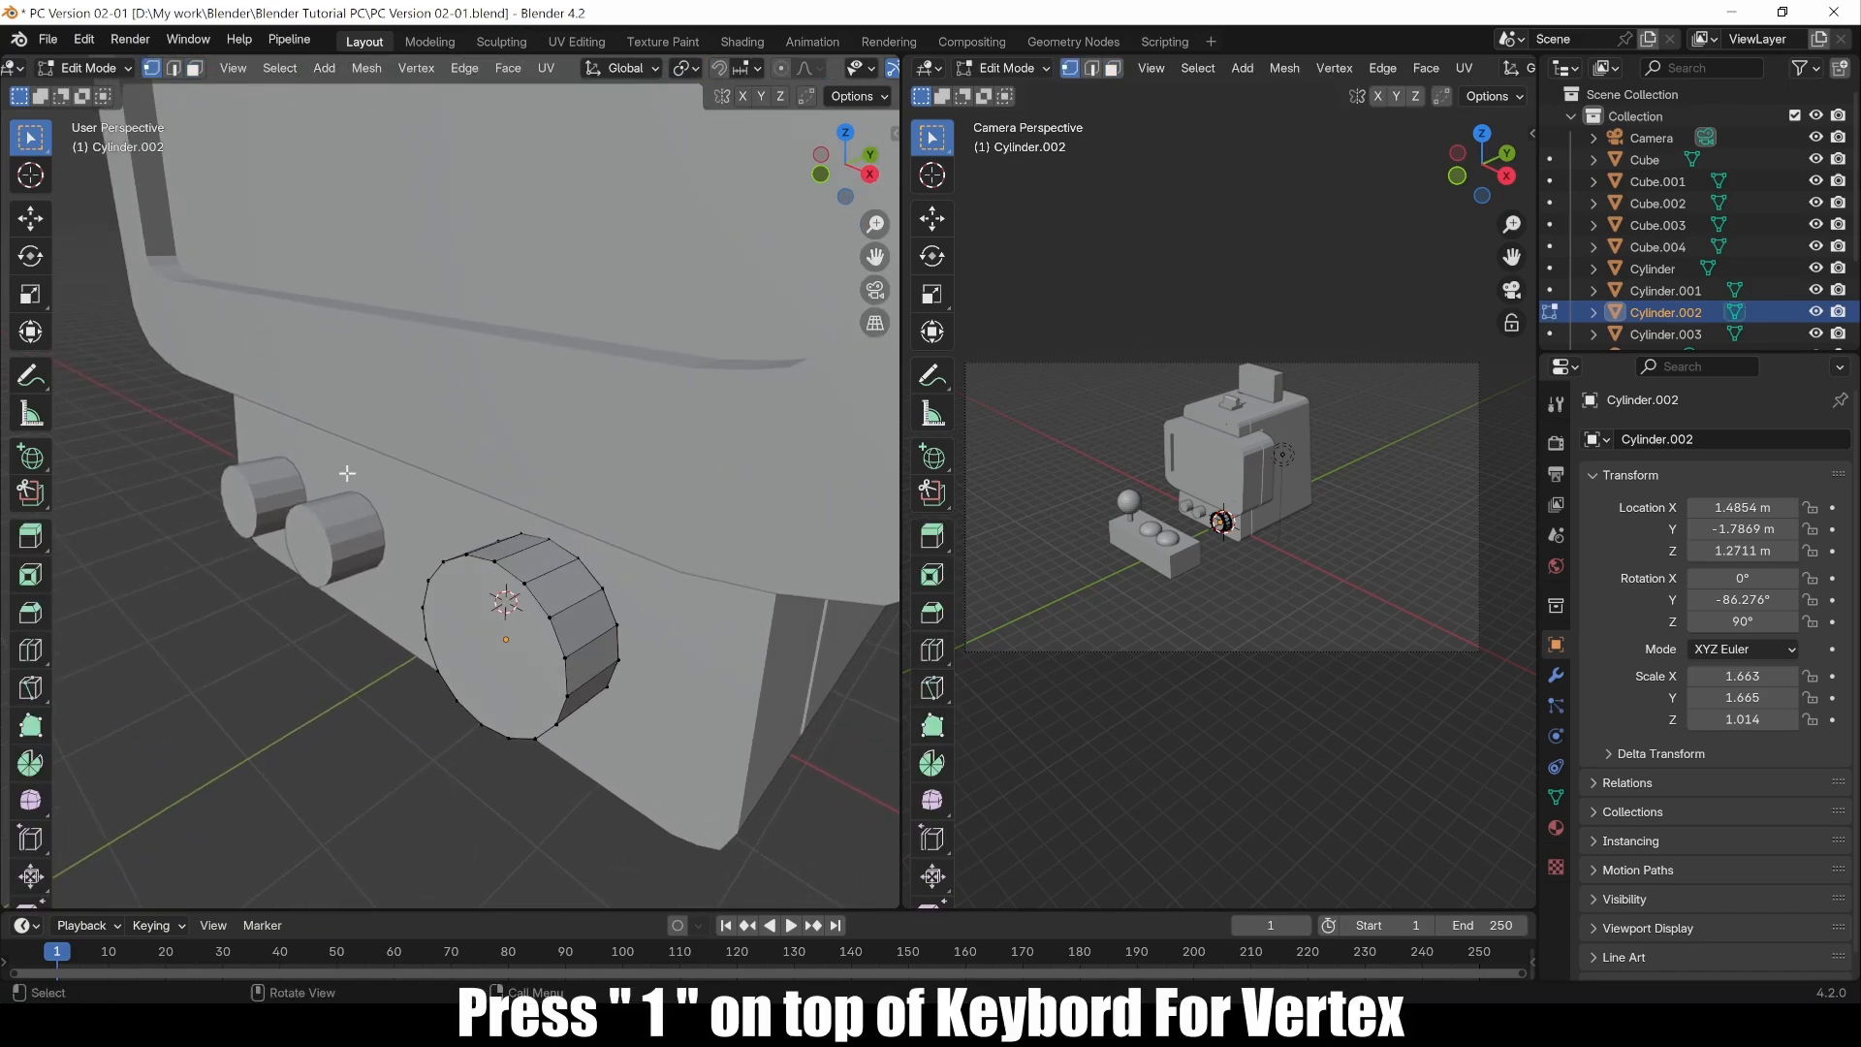
{"action": "middle_click_drag", "start_coordinate": [384, 630], "coordinate": [624, 657]}
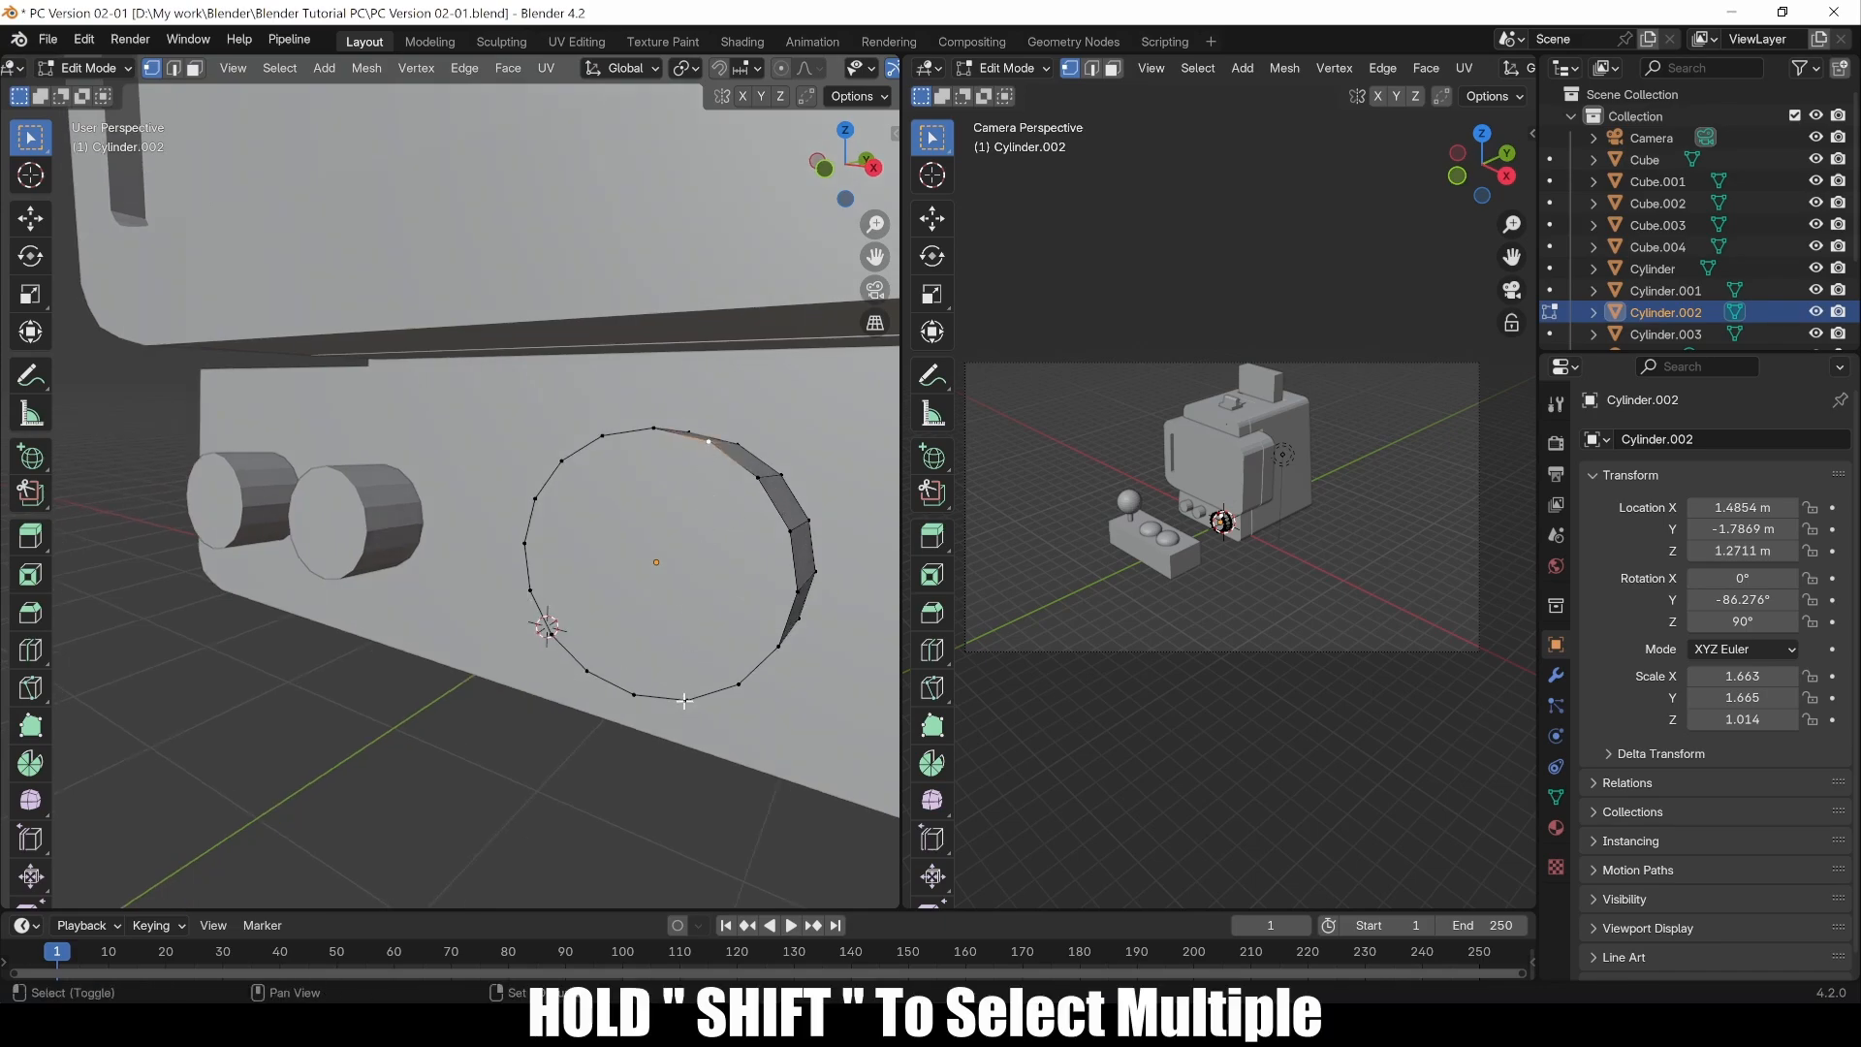
{"action": "right_click", "coordinate": [667, 700]}
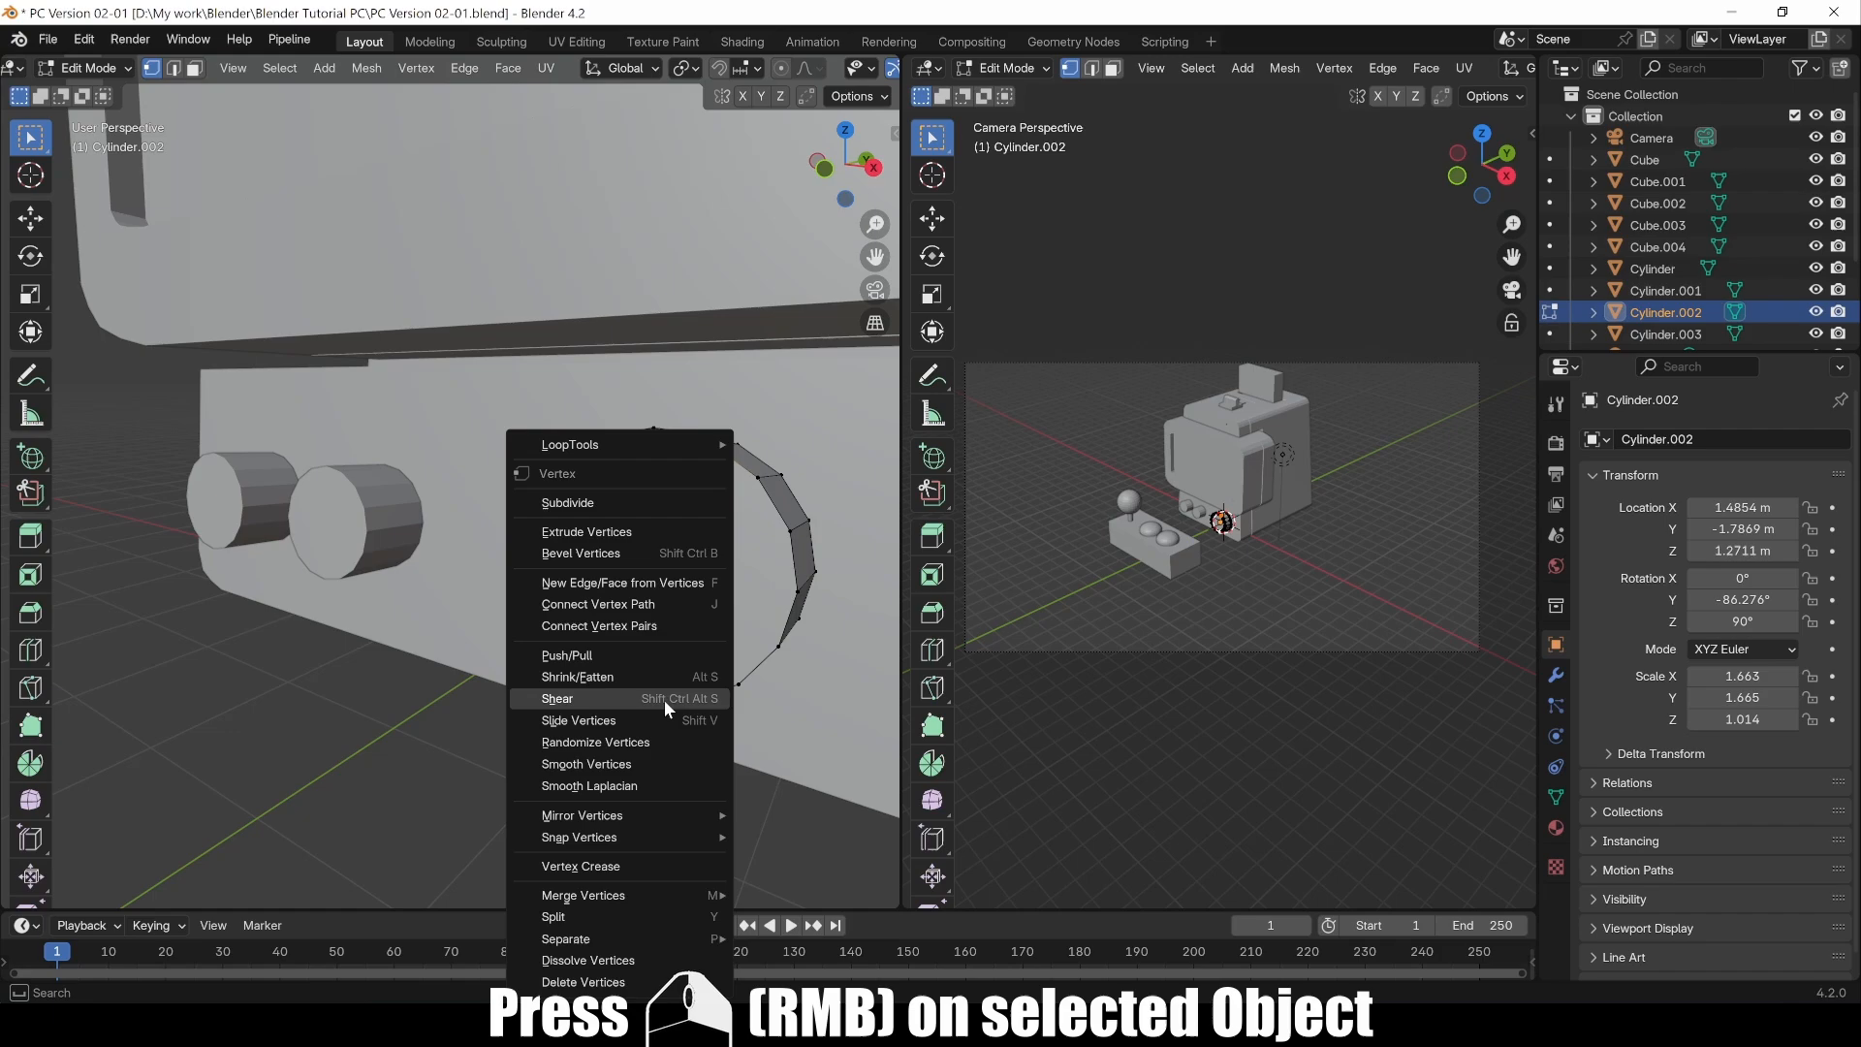
{"action": "left_click", "coordinate": [619, 605]}
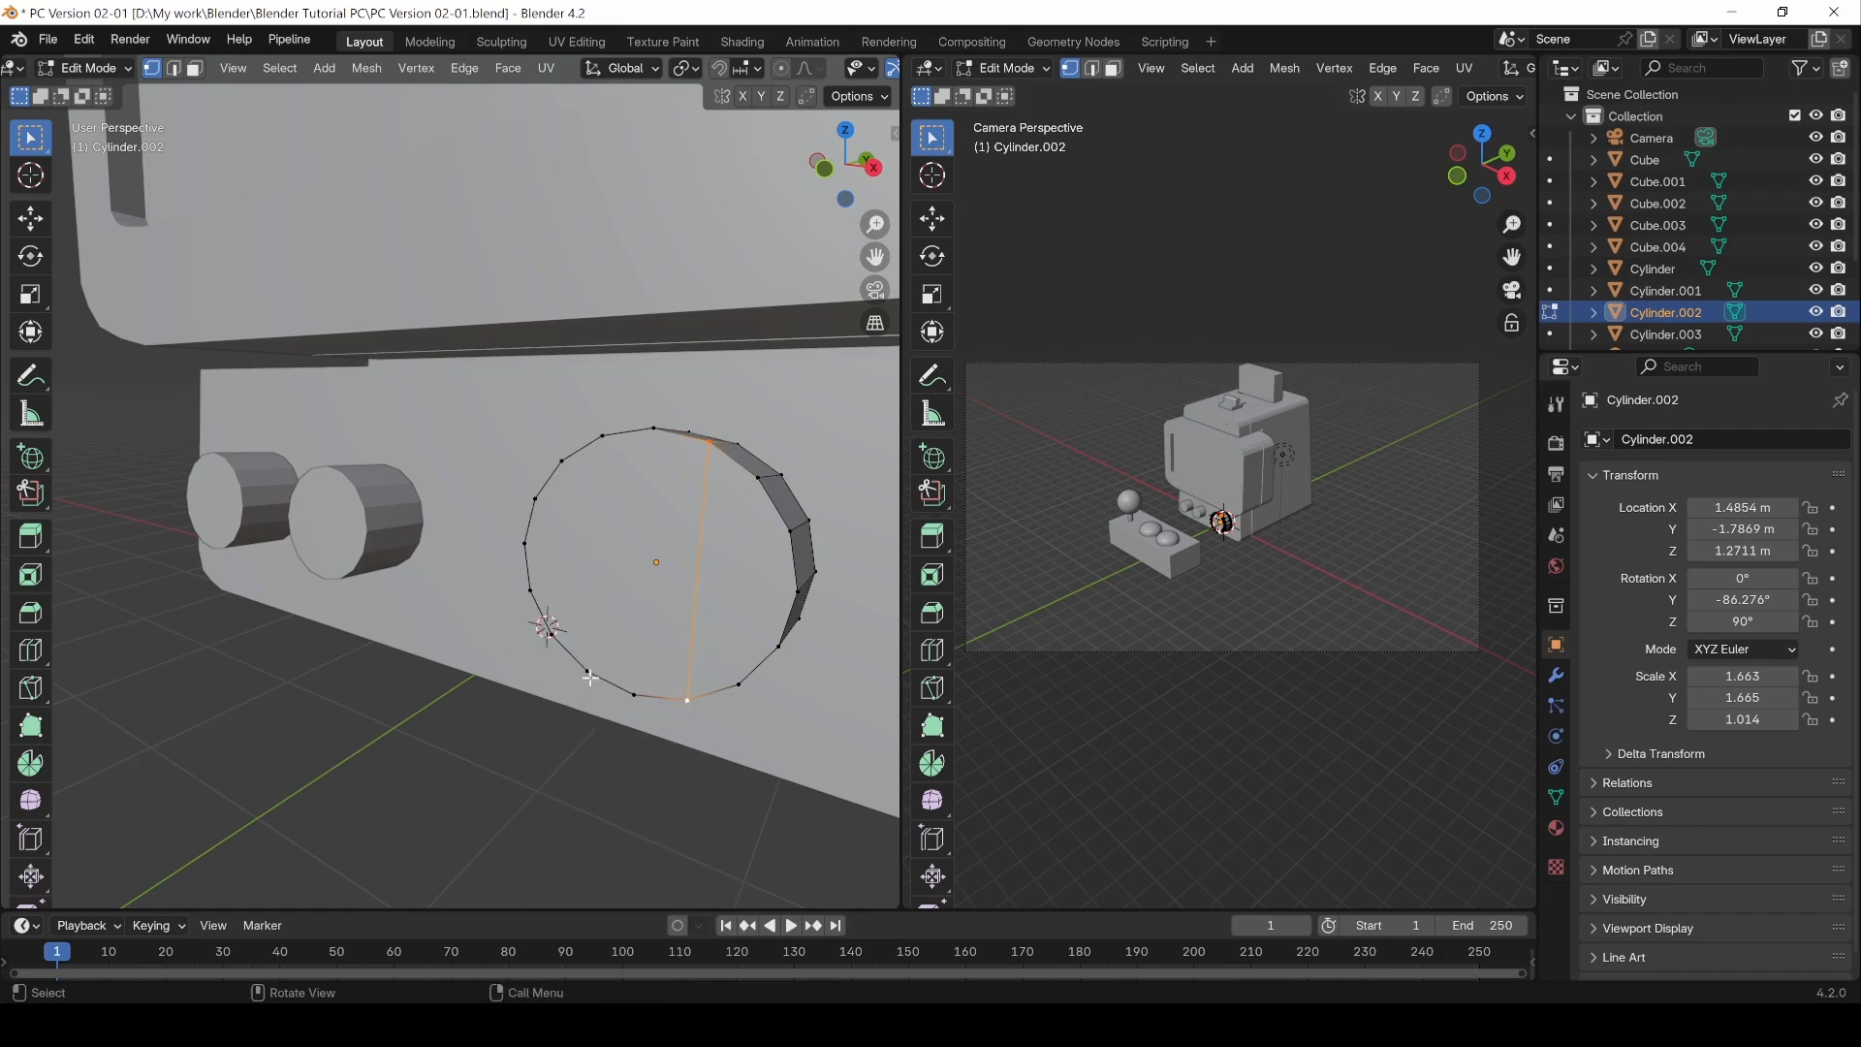
Step: Select the new face strip on the button's front and extrude it about 0.3 m outward along Y
{"action": "left_click", "coordinate": [587, 674]}
{"action": "key", "text": "3"}
{"action": "left_click", "coordinate": [644, 550]}
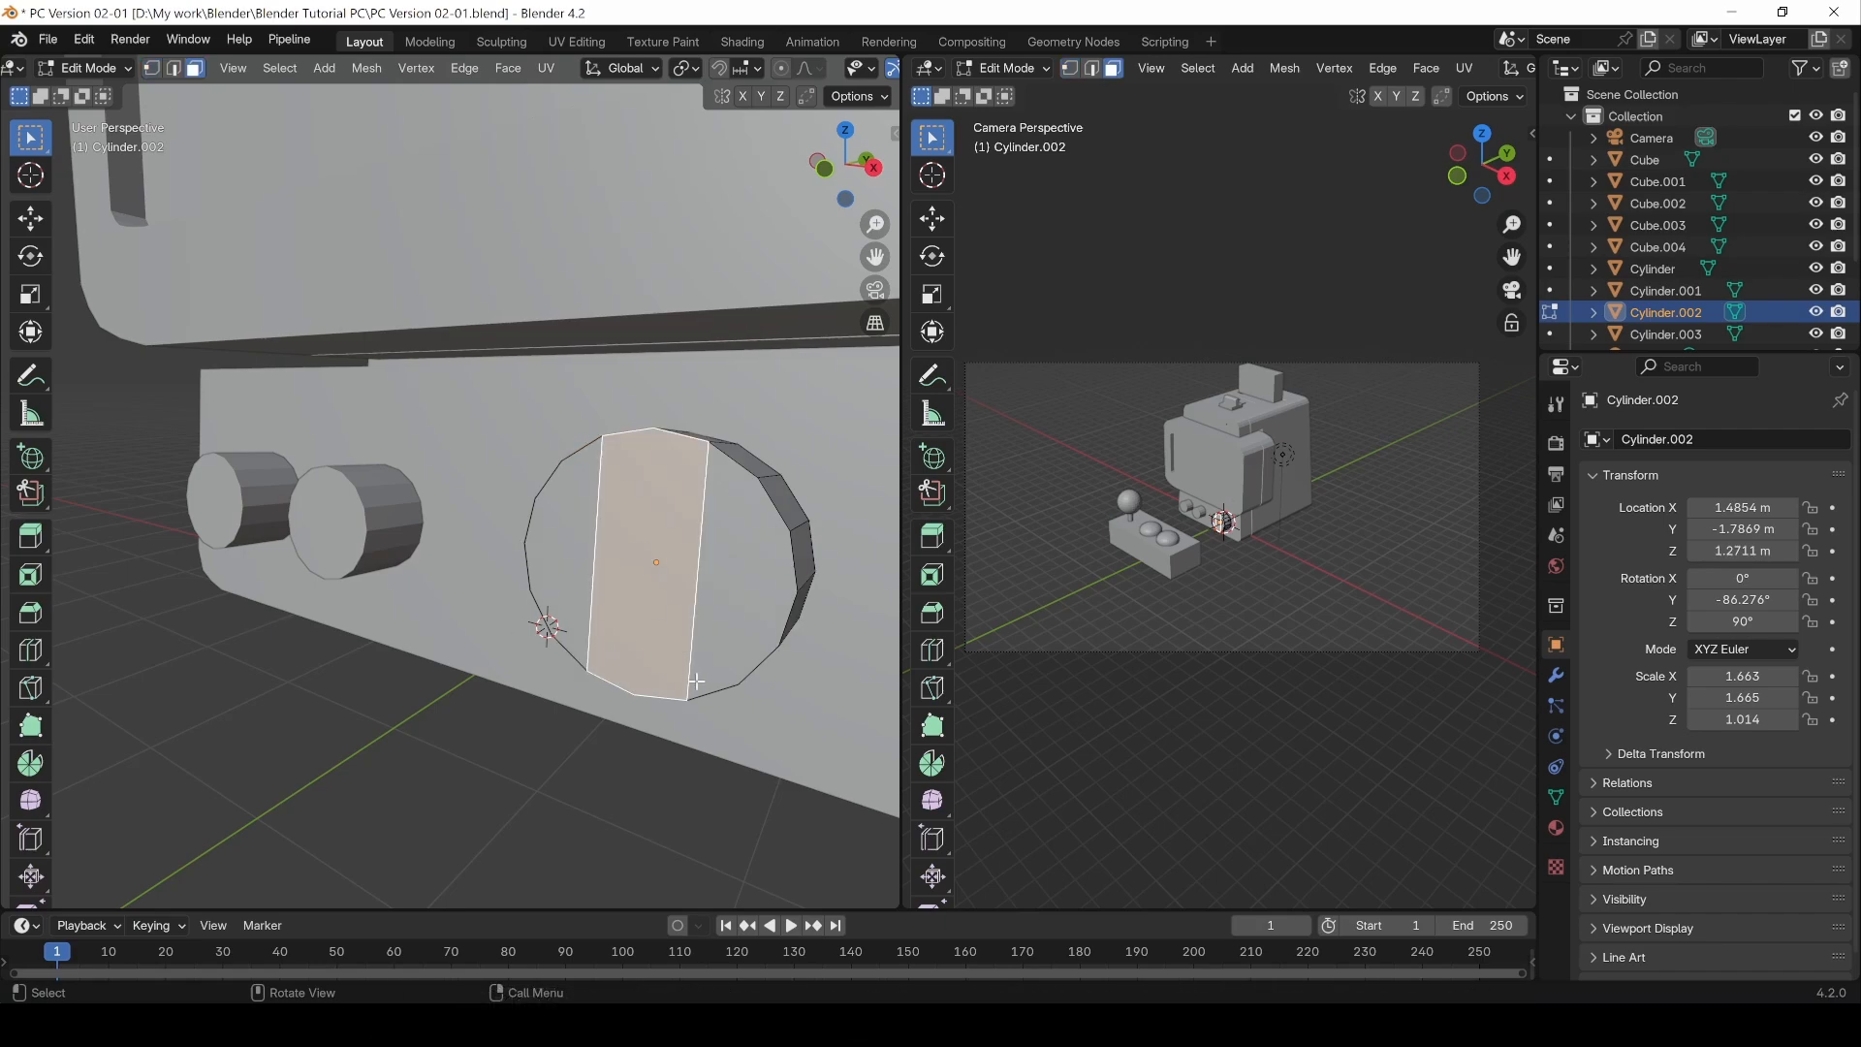
{"action": "middle_click_drag", "start_coordinate": [644, 550], "coordinate": [516, 624]}
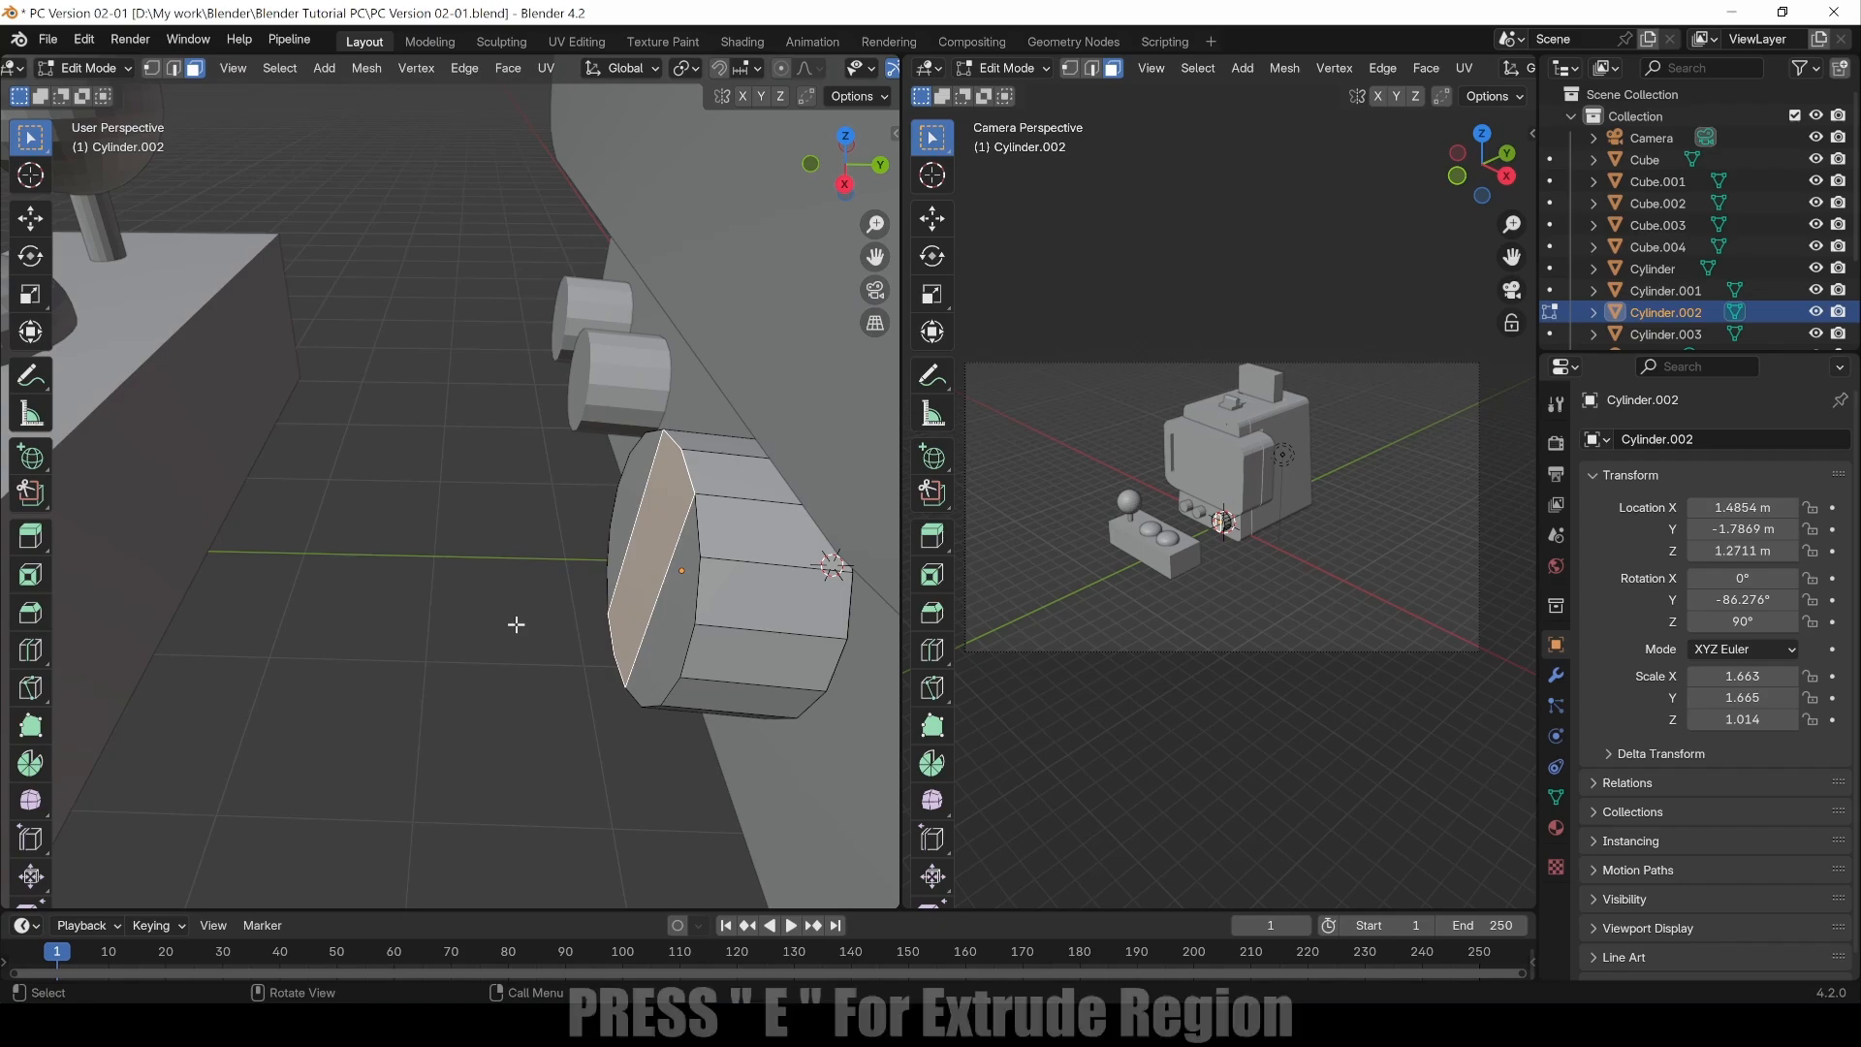
{"action": "key", "text": "e"}
{"action": "key", "text": "y"}
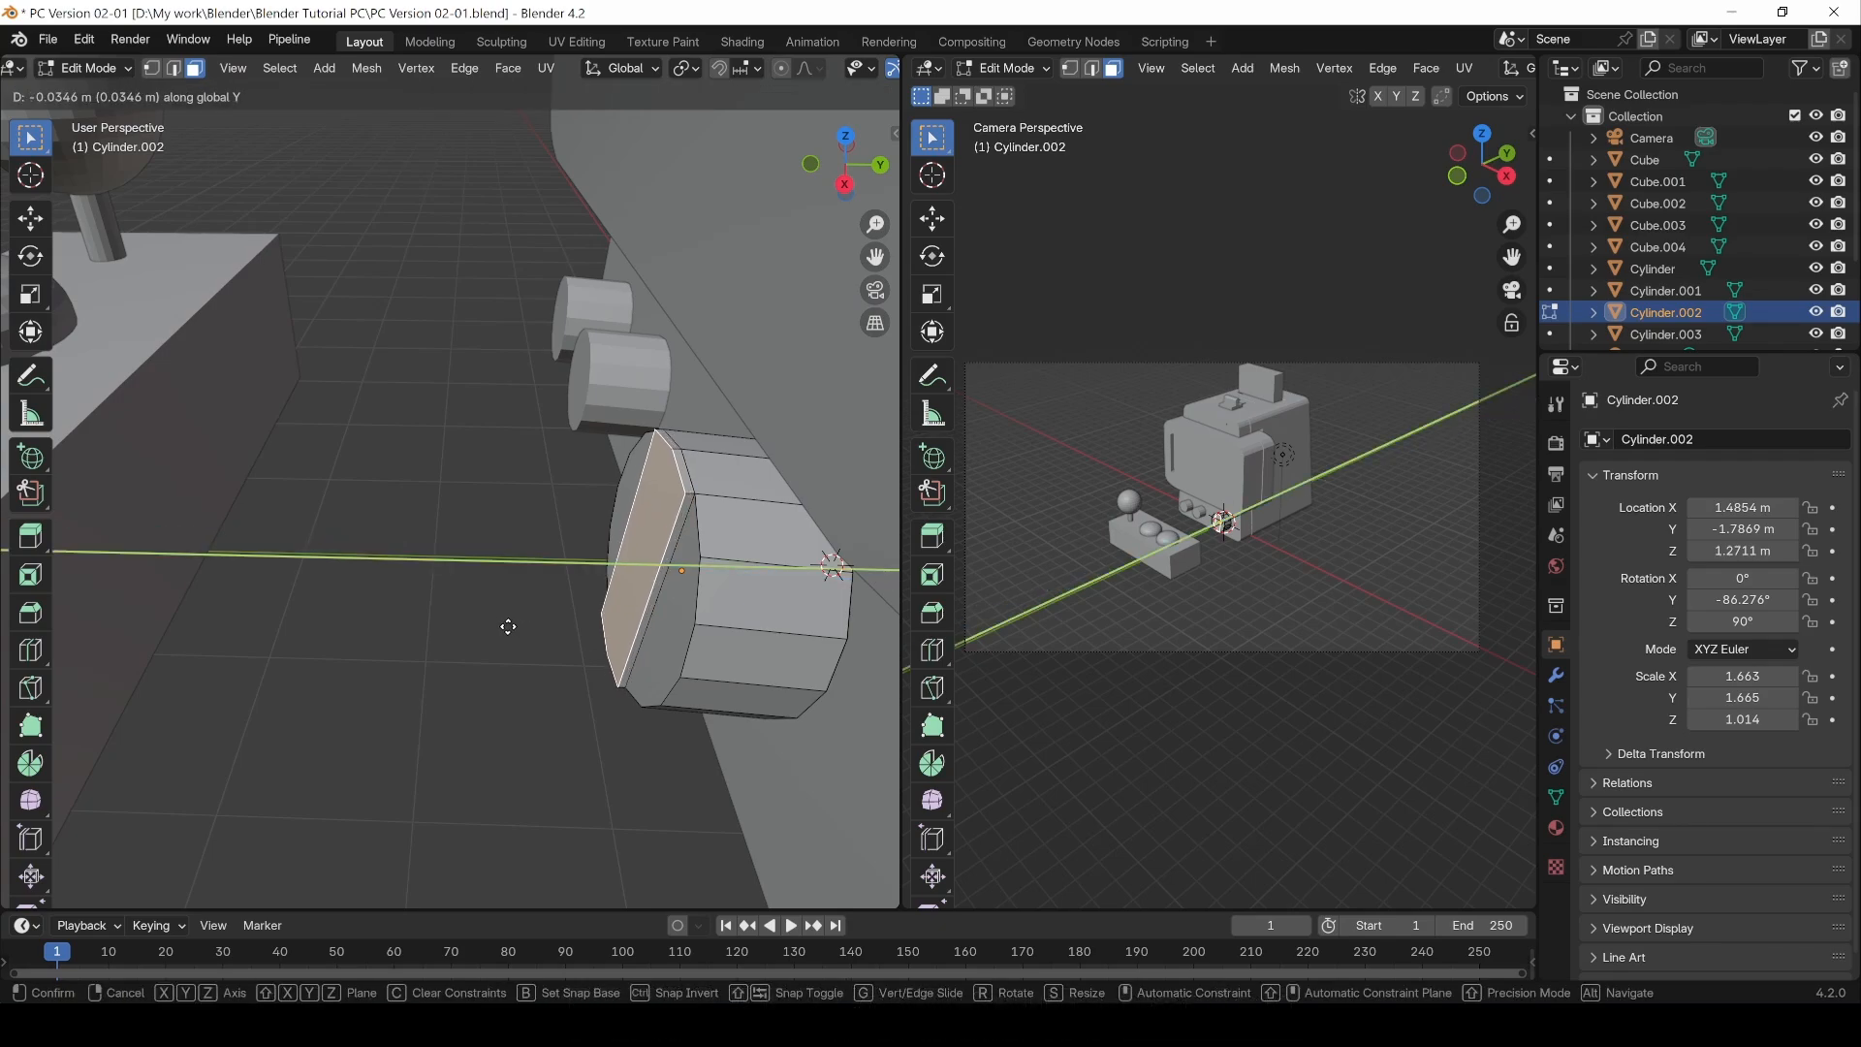
{"action": "left_click", "coordinate": [449, 624]}
Step: Scale the extruded strip's end face to 0.554 along X
{"action": "middle_click_drag", "start_coordinate": [635, 652], "coordinate": [697, 623]}
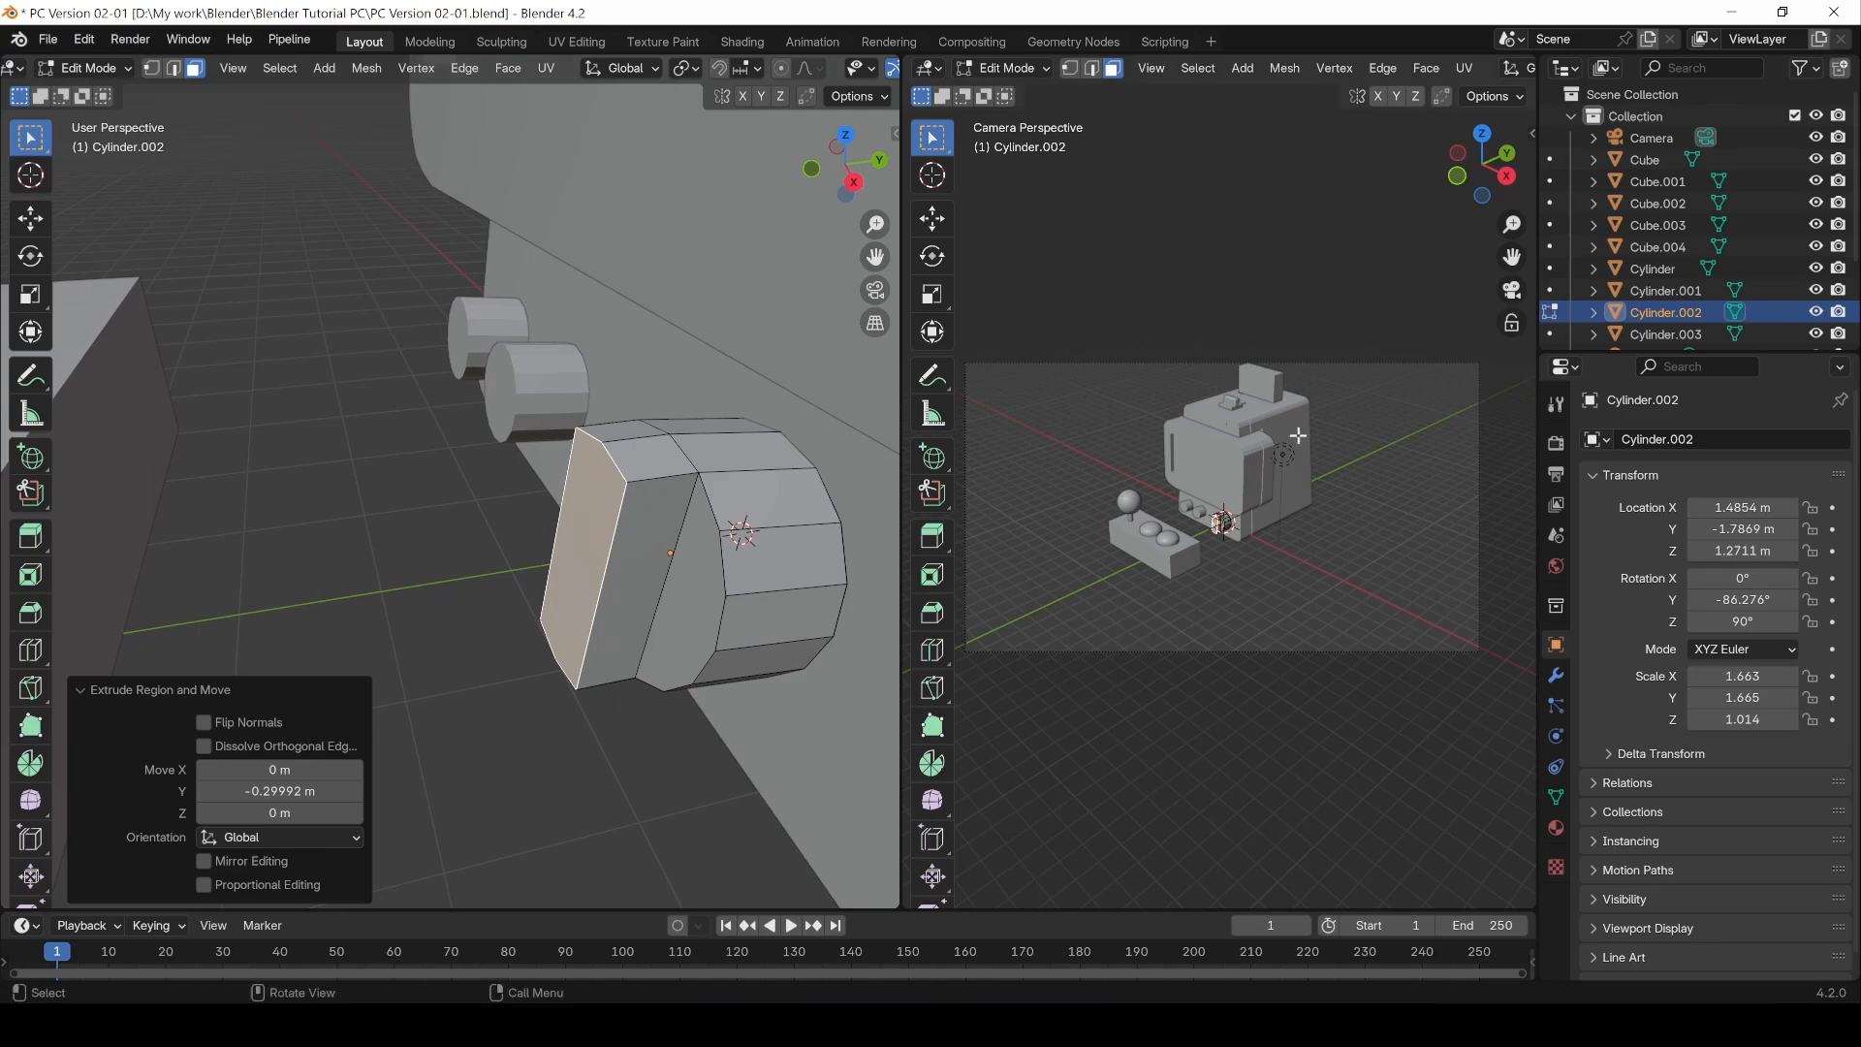
{"action": "left_click", "coordinate": [1244, 595]}
{"action": "scroll", "coordinate": [1255, 567], "scroll_direction": "up", "scroll_amount": 6}
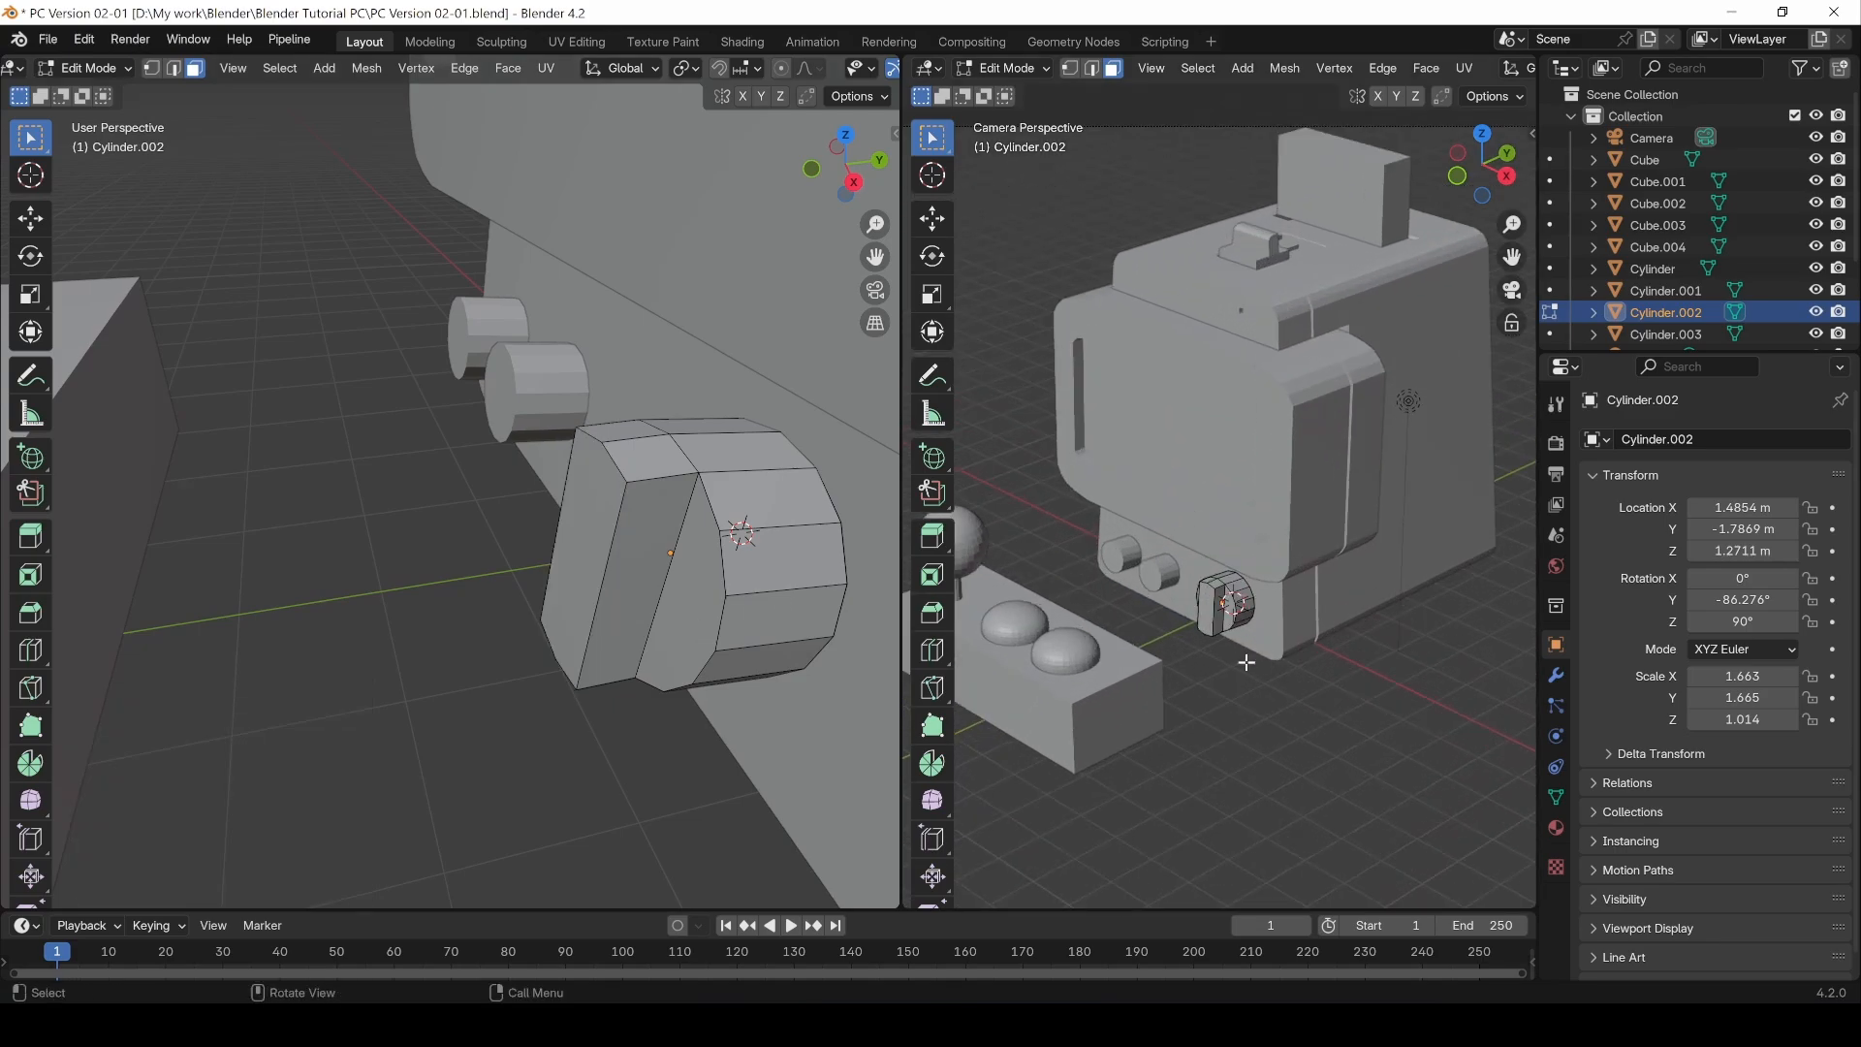
{"action": "scroll", "coordinate": [1246, 662], "scroll_direction": "down", "scroll_amount": 2}
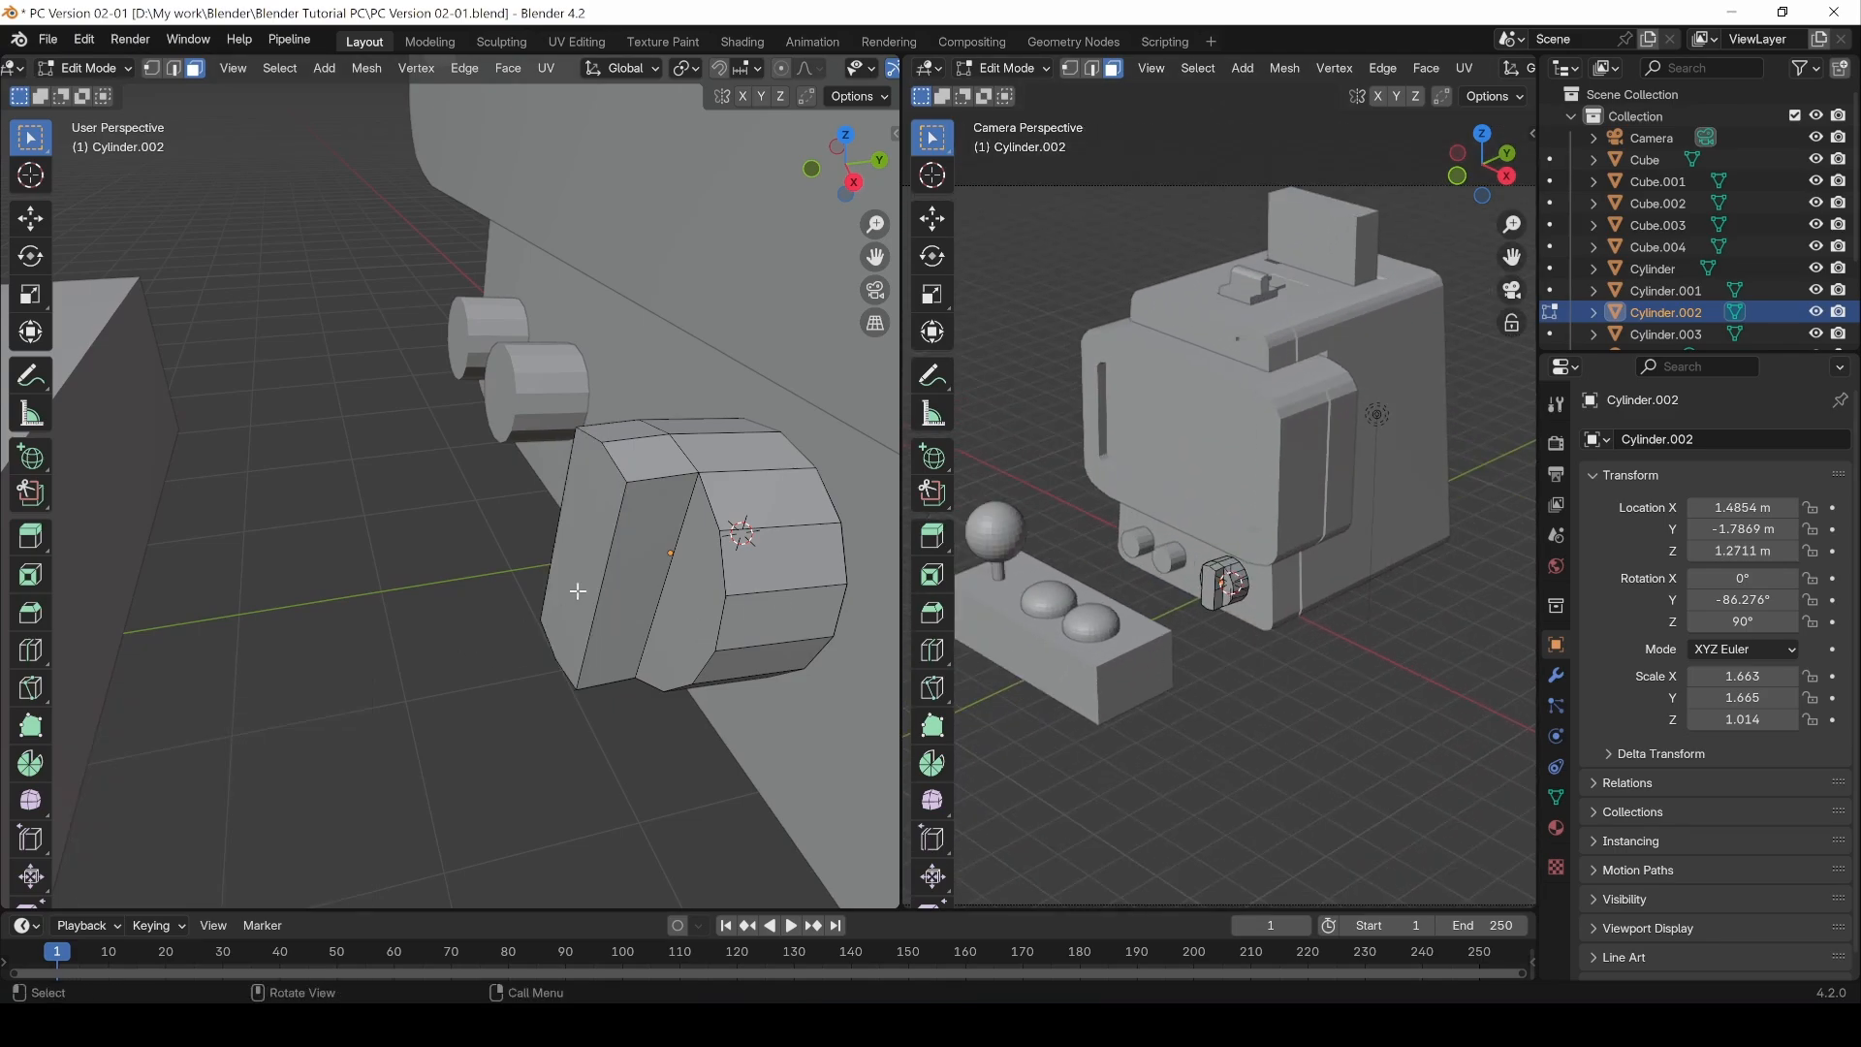
{"action": "middle_click_drag", "start_coordinate": [480, 693], "coordinate": [596, 607]}
{"action": "left_click", "coordinate": [583, 555]}
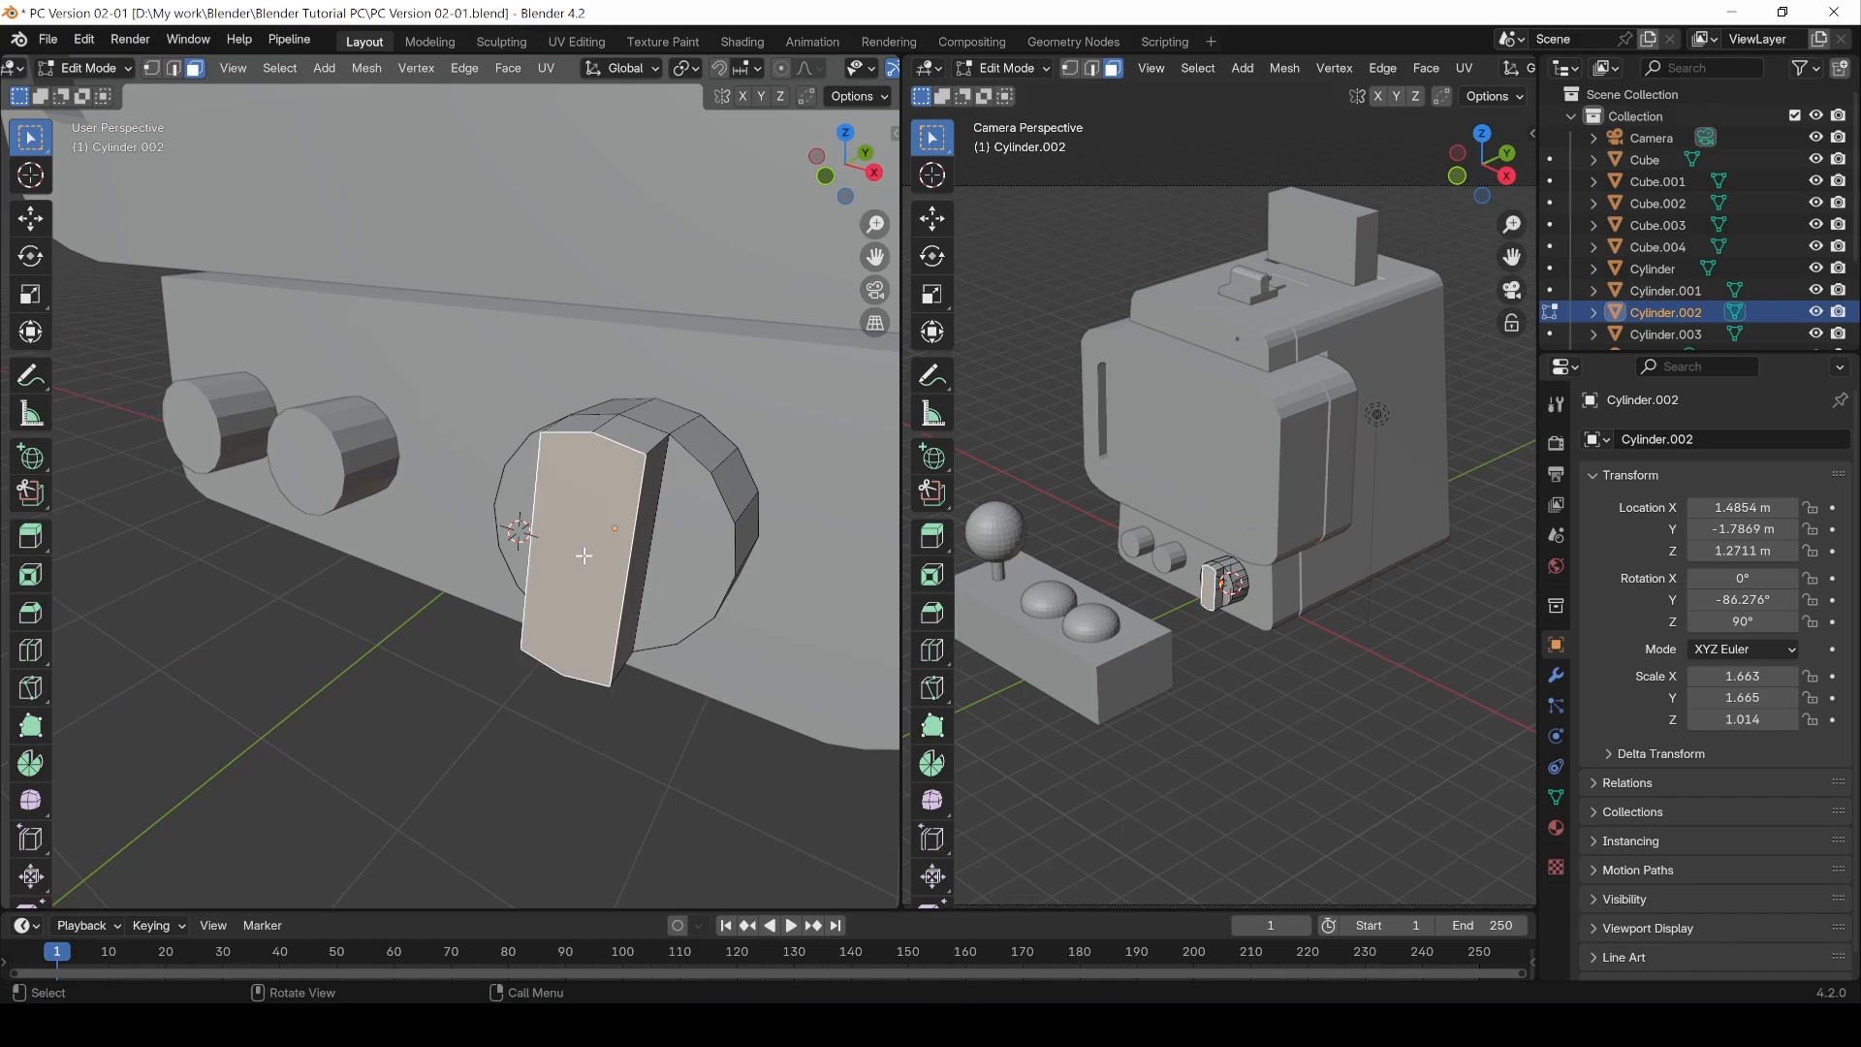
{"action": "key", "text": "s"}
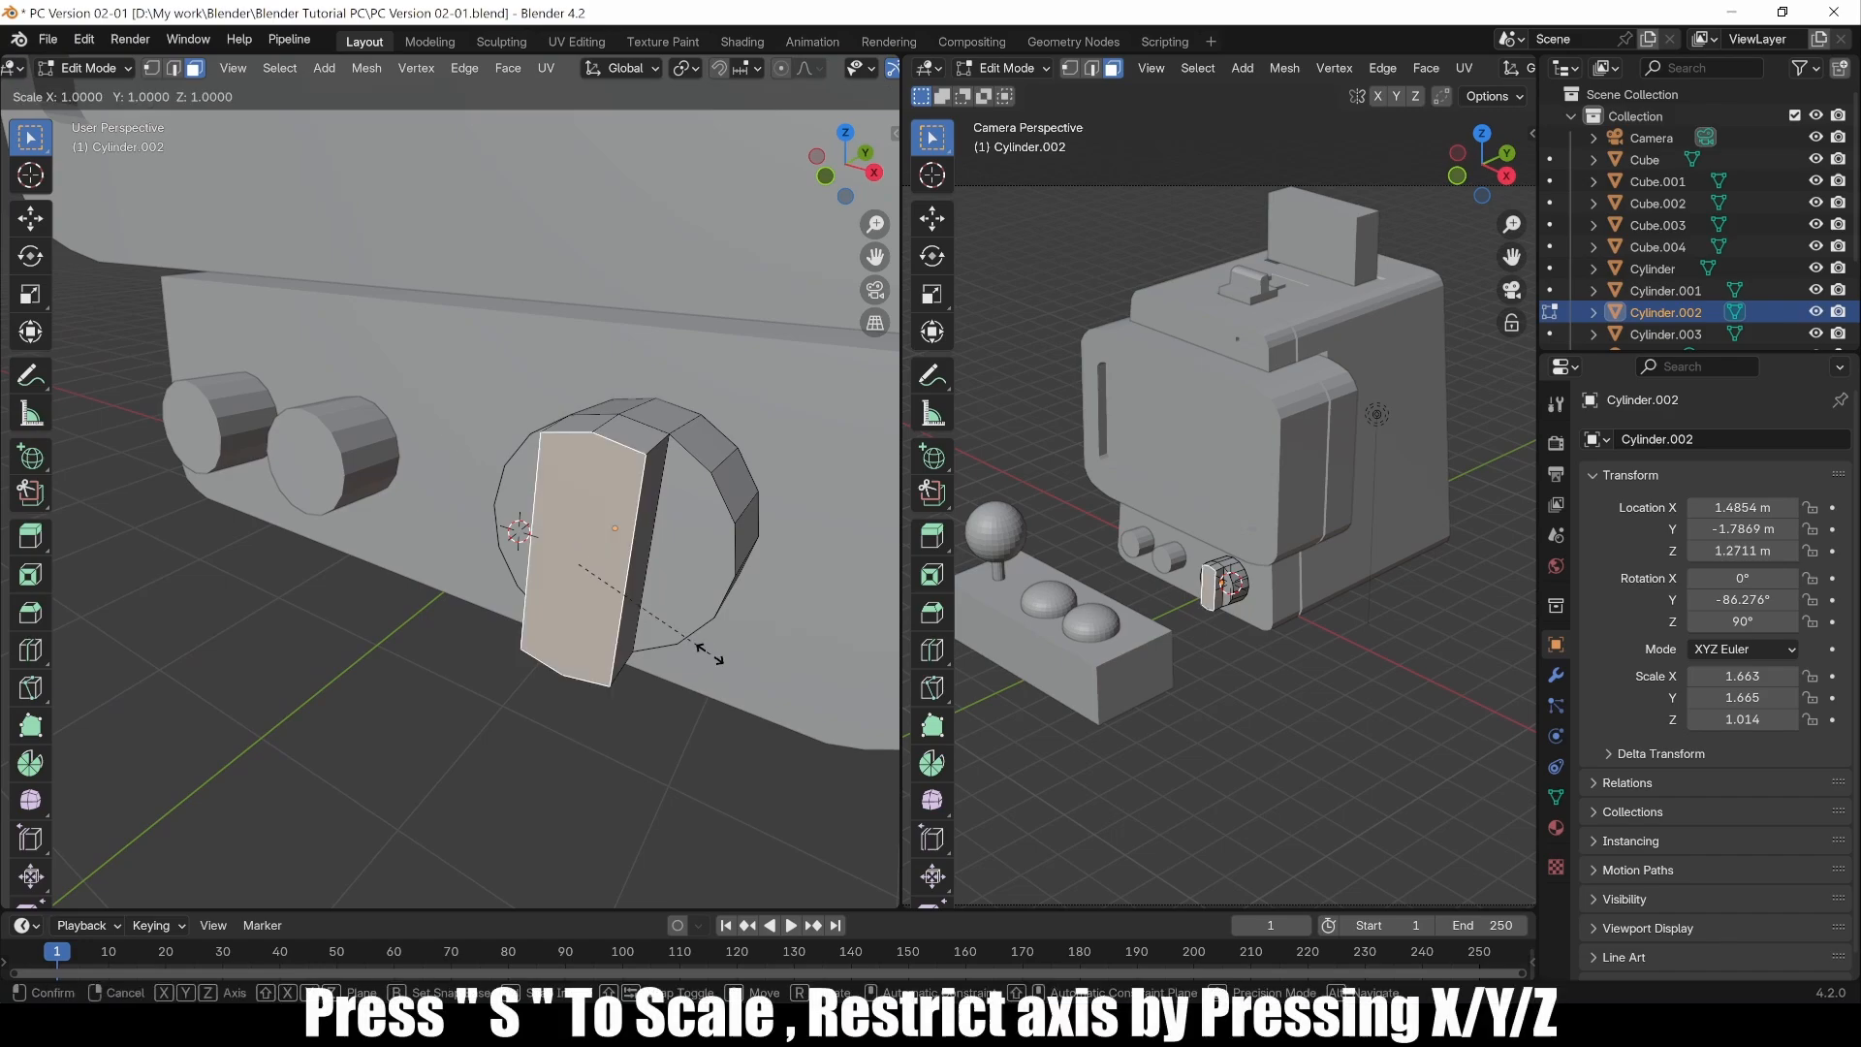
{"action": "key", "text": "x"}
{"action": "left_click", "coordinate": [590, 701]}
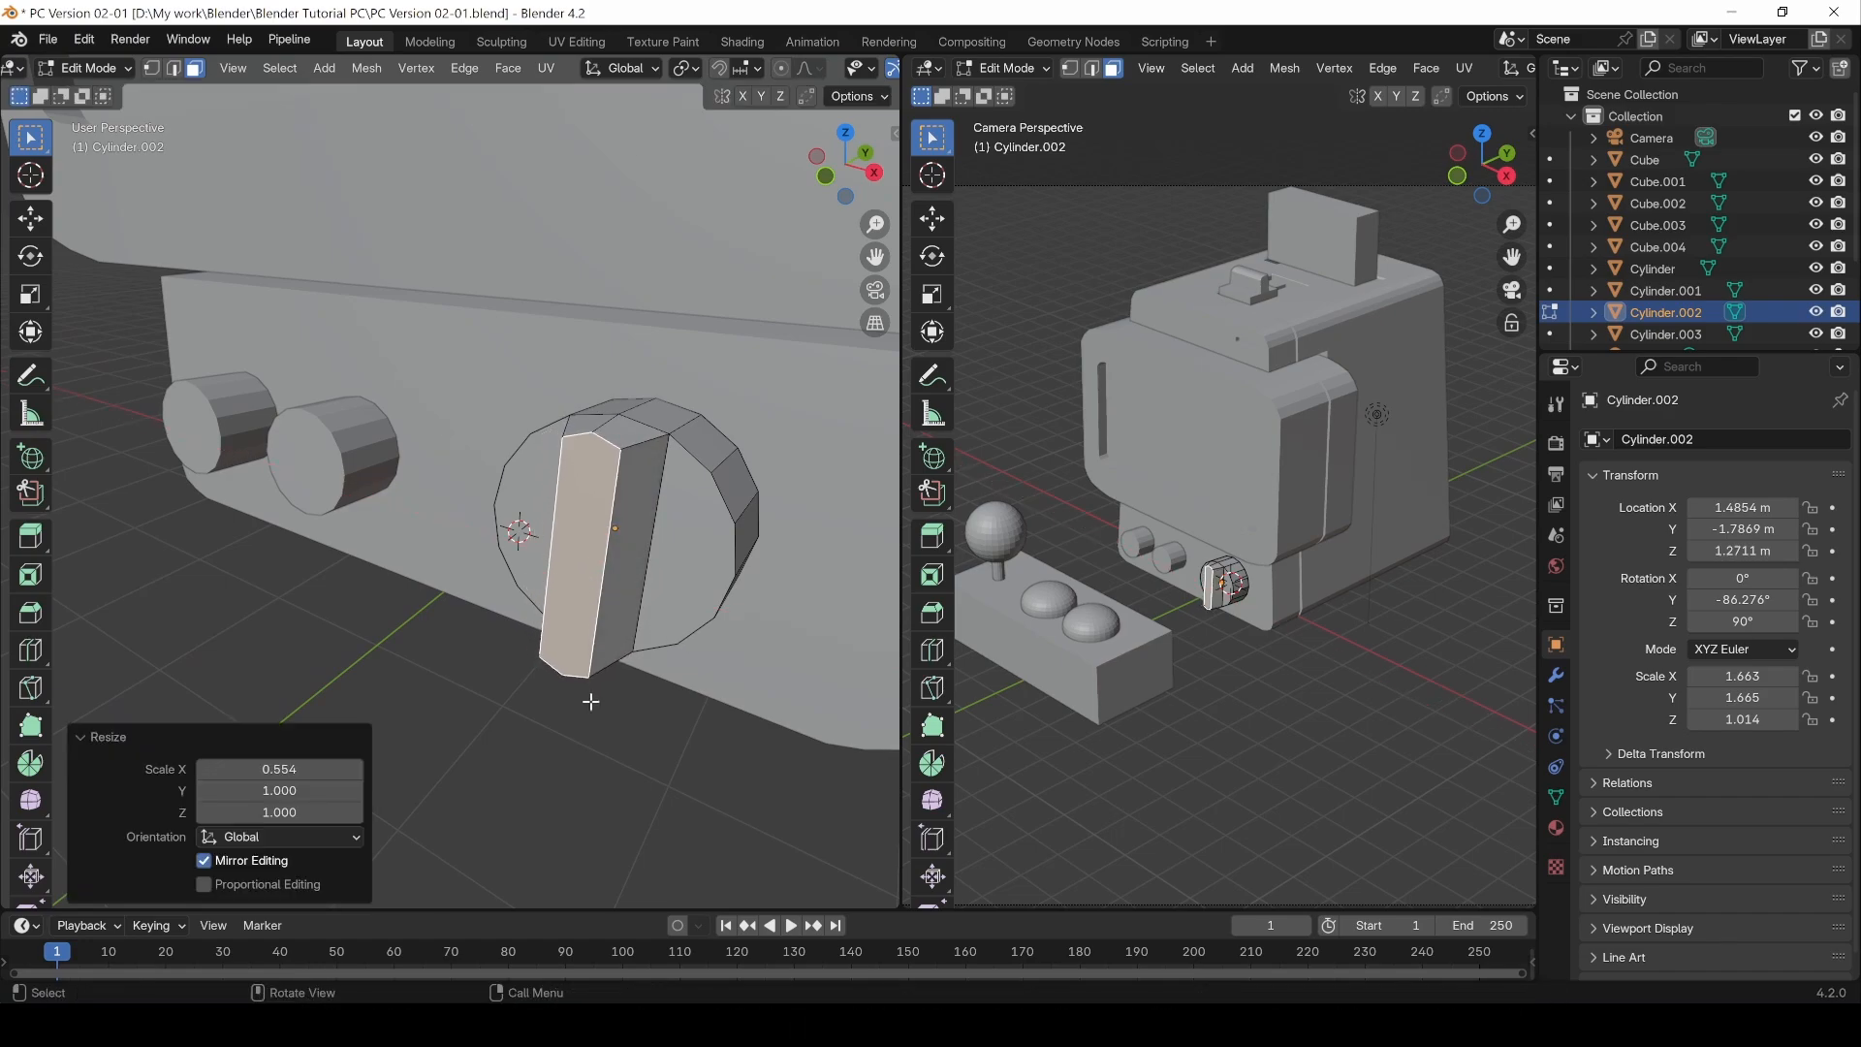
Step: Scale the extruded strip's end face to 0.895 along Z
{"action": "key", "text": "s"}
{"action": "key", "text": "z"}
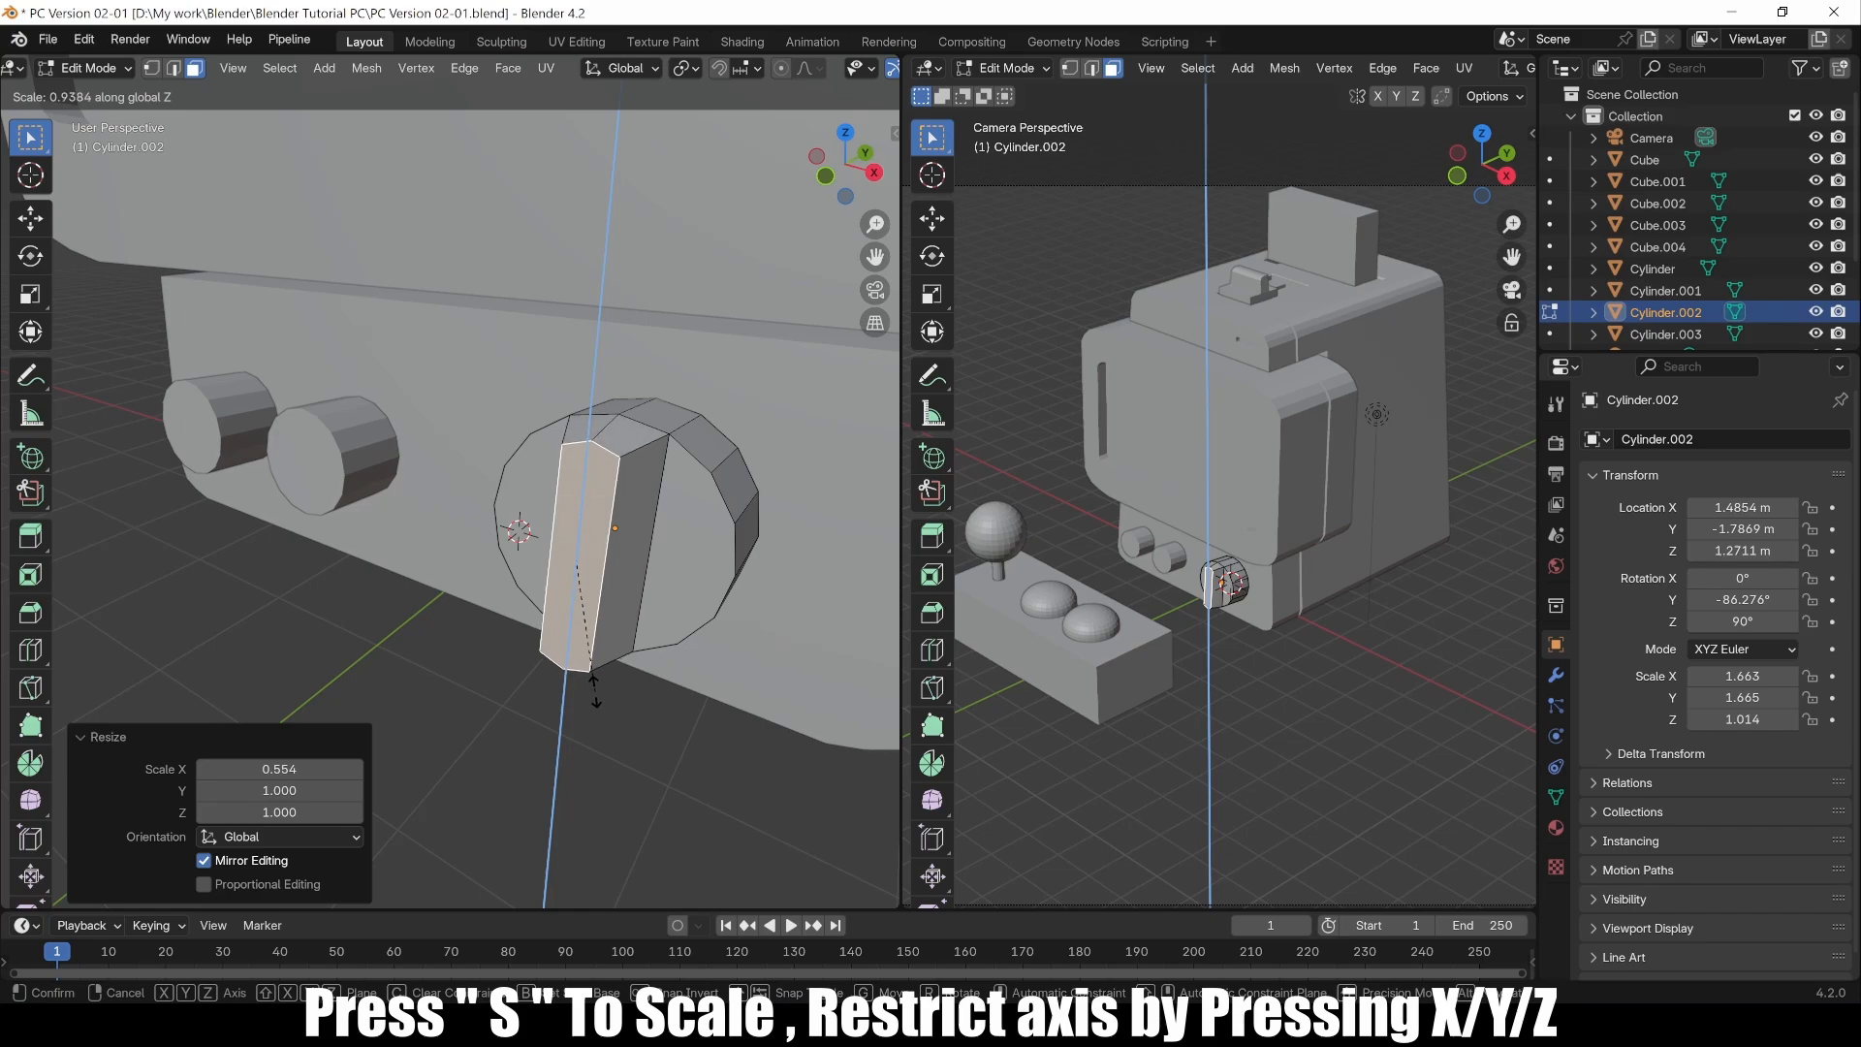
{"action": "left_click", "coordinate": [593, 685]}
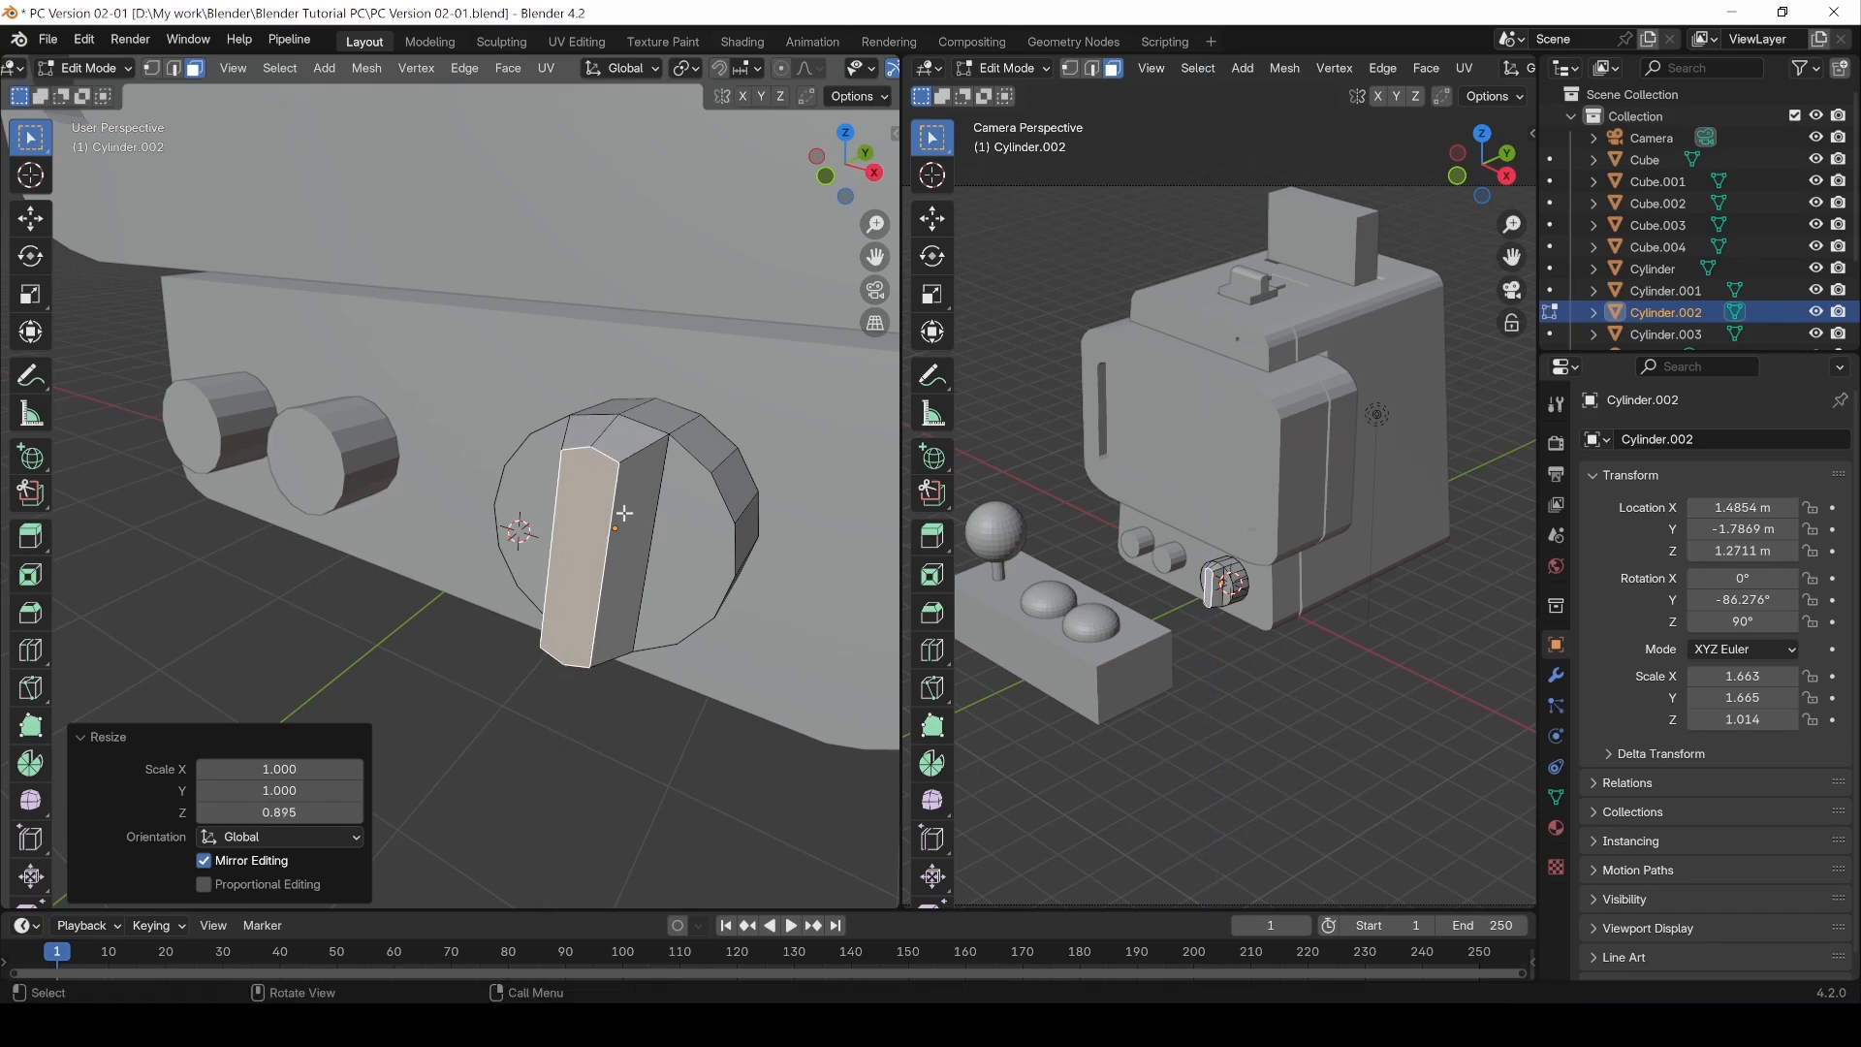
Step: Select a vertex at the strip's lower end and move it along Z
{"action": "mouse_move", "coordinate": [624, 514]}
{"action": "middle_mouse_down"}
{"action": "mouse_move", "coordinate": [644, 561]}
{"action": "mouse_move", "coordinate": [652, 490]}
{"action": "mouse_move", "coordinate": [652, 507]}
{"action": "middle_mouse_up"}
{"action": "left_click", "coordinate": [676, 665]}
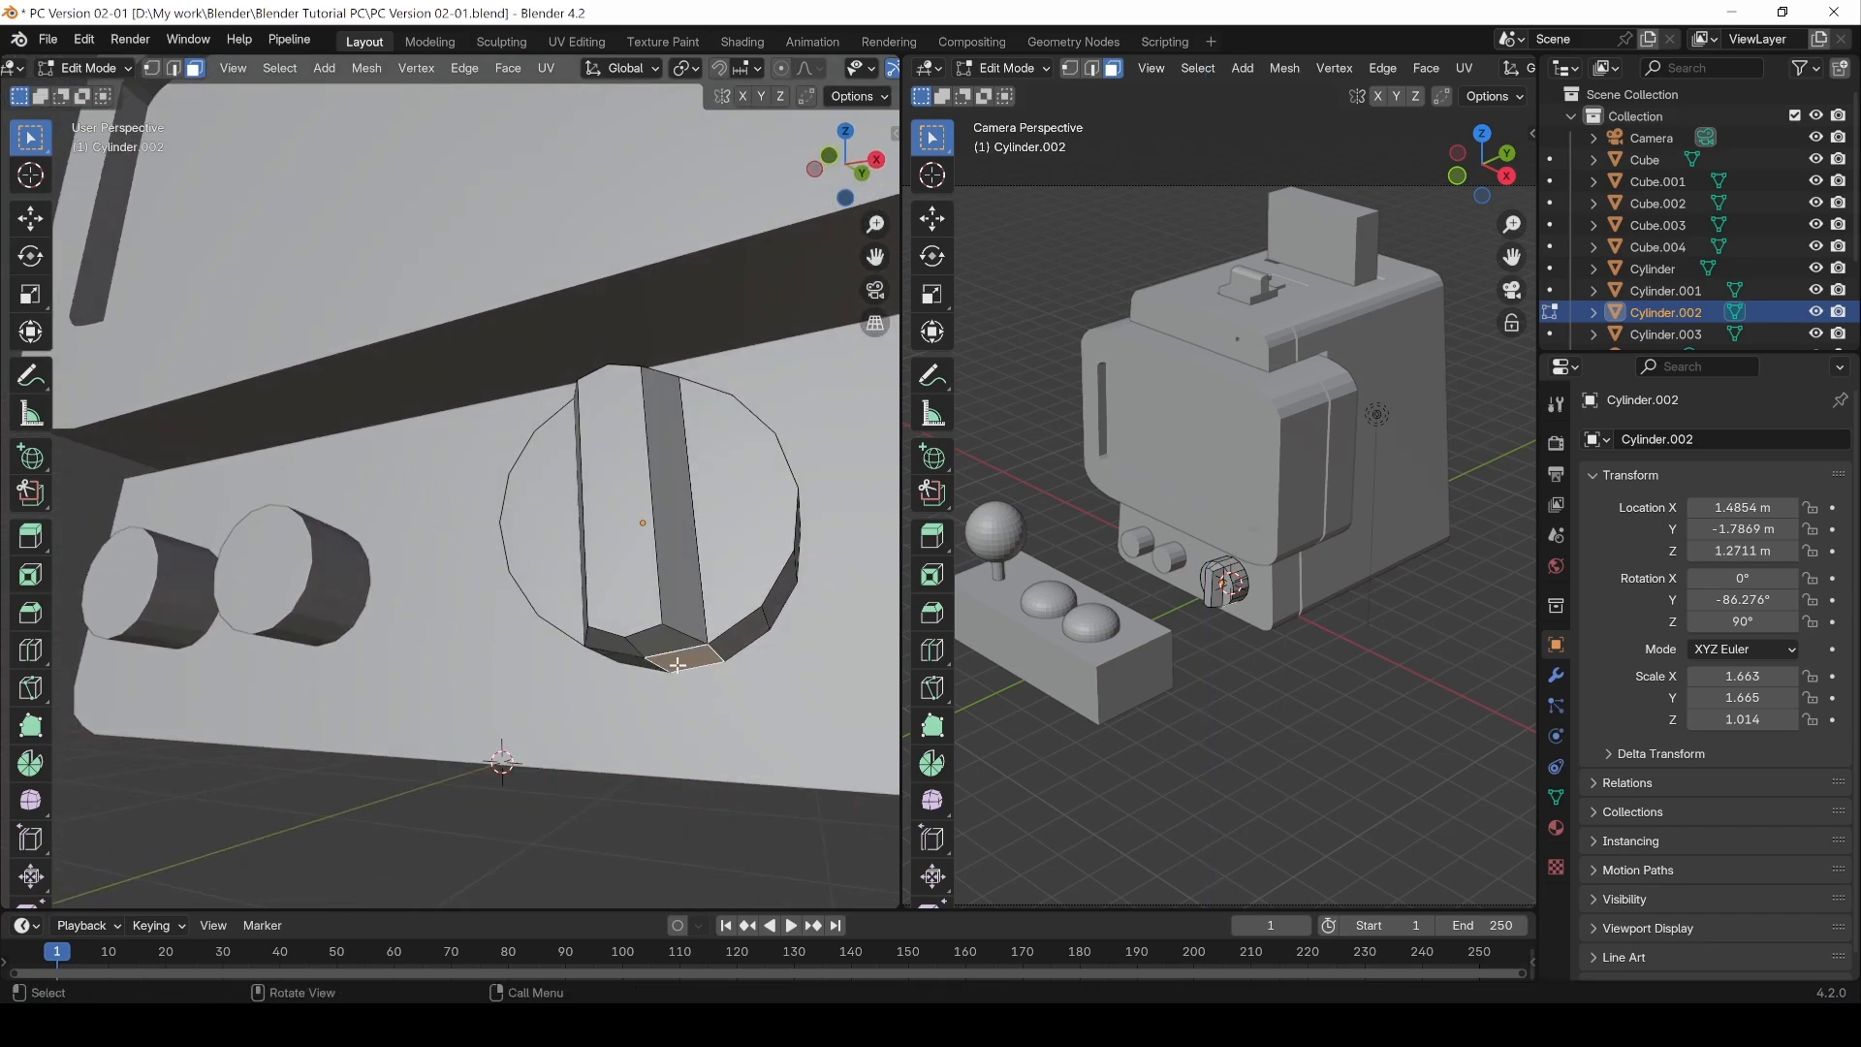
{"action": "middle_click_drag", "start_coordinate": [643, 671], "coordinate": [630, 637]}
{"action": "left_click", "coordinate": [638, 666], "text": "shift"}
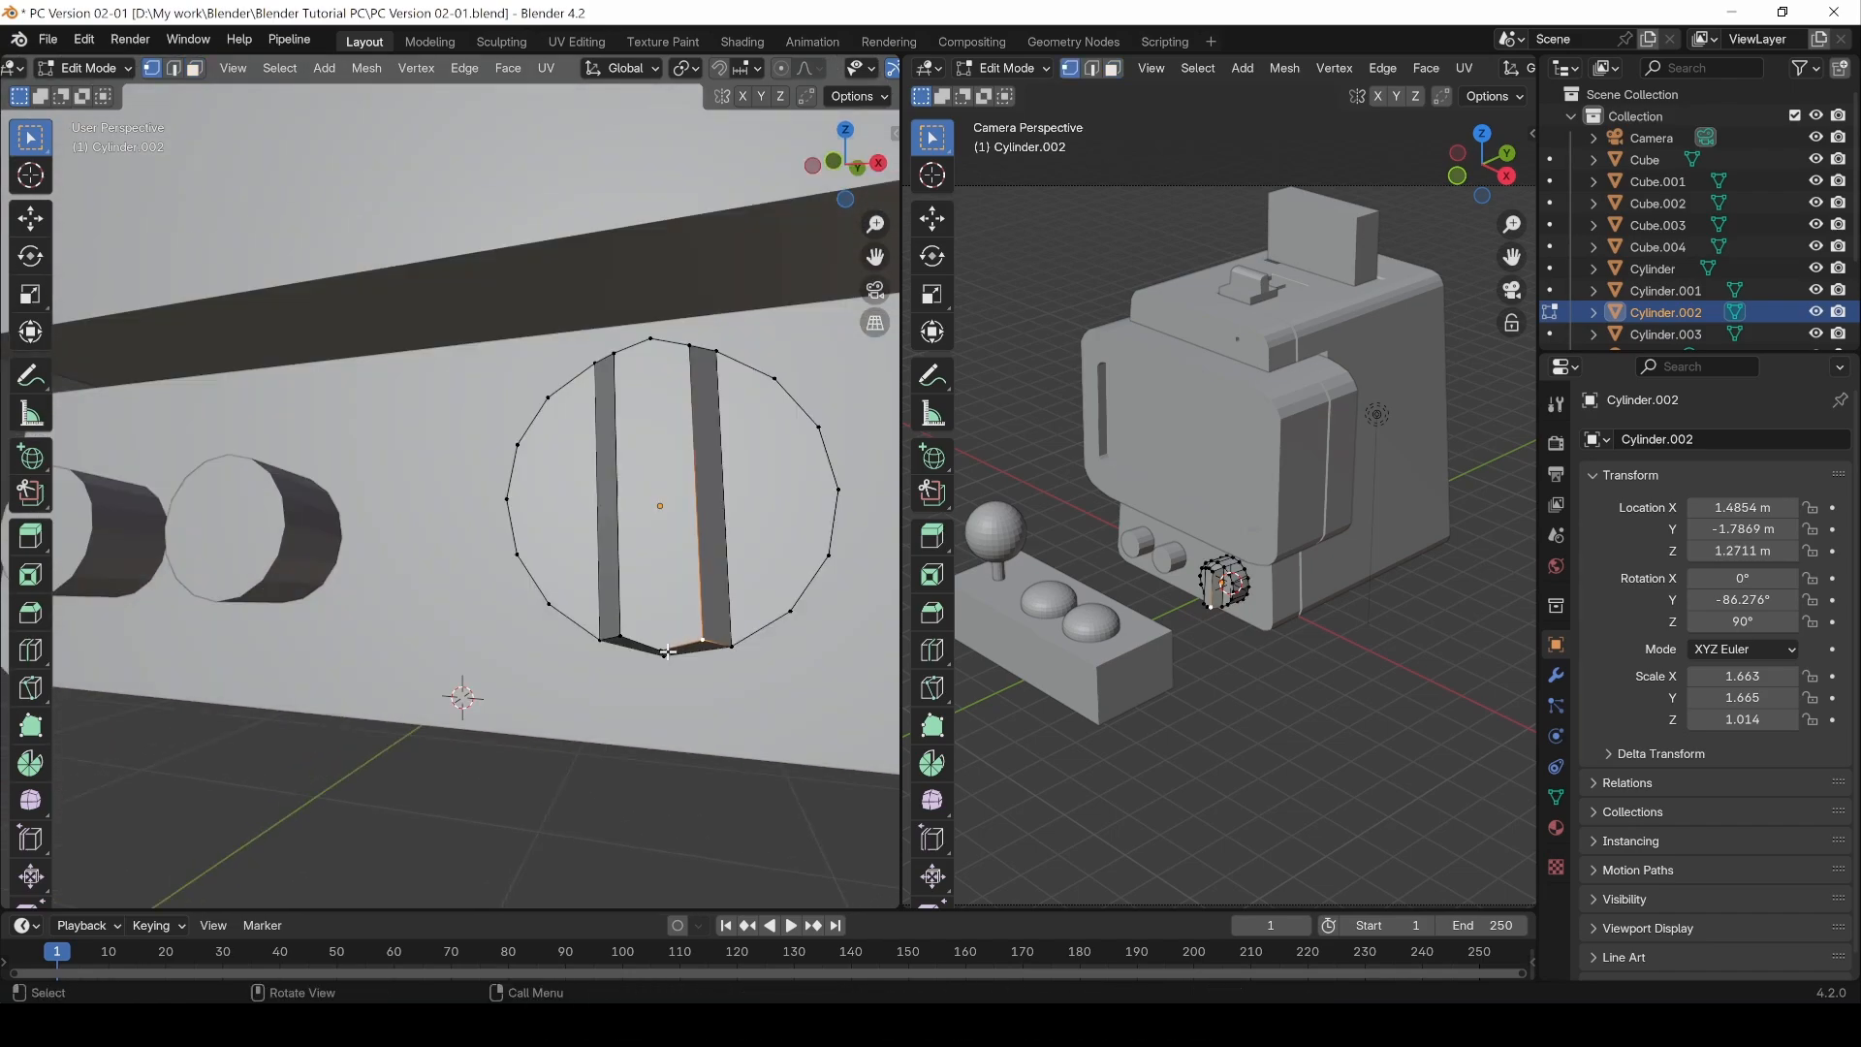
{"action": "key", "text": "1"}
{"action": "key", "text": "g"}
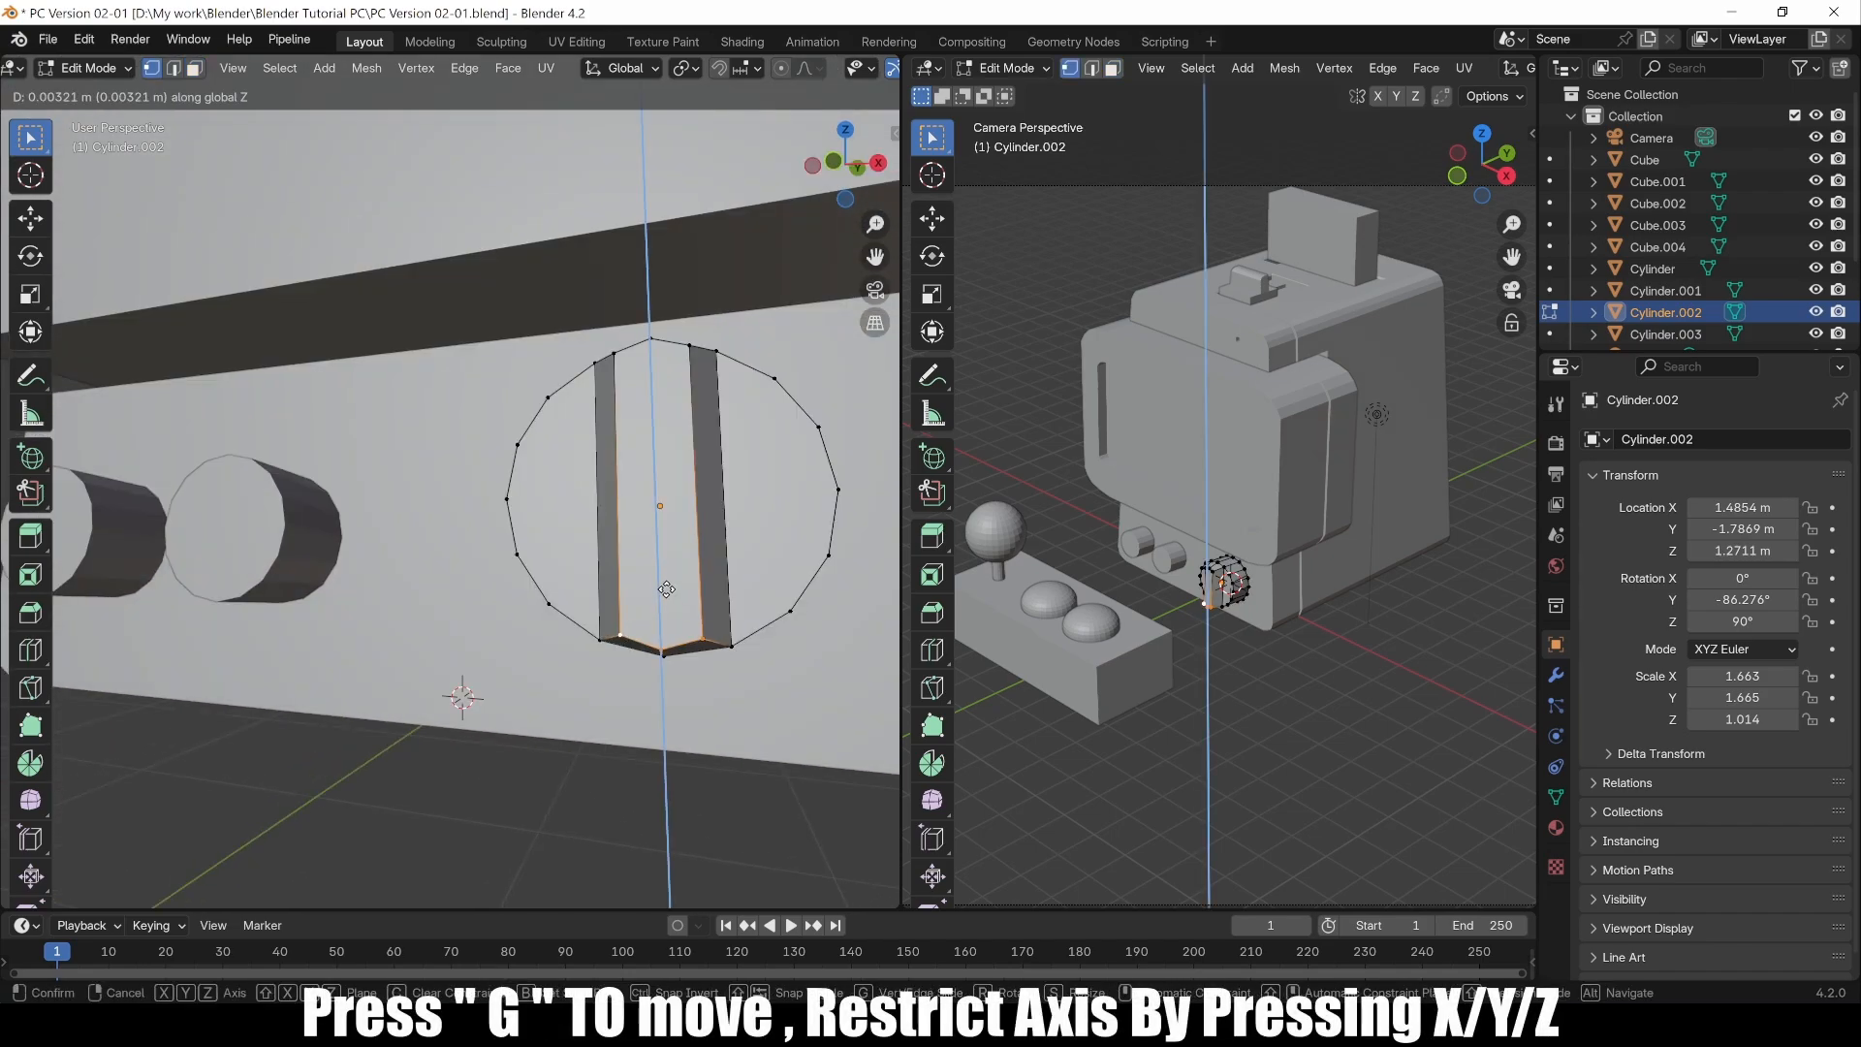
{"action": "key", "text": "z"}
{"action": "left_click", "coordinate": [700, 666]}
Step: Move the two lower vertices of the strip about 0.031 m up along Z
{"action": "left_click", "coordinate": [733, 647]}
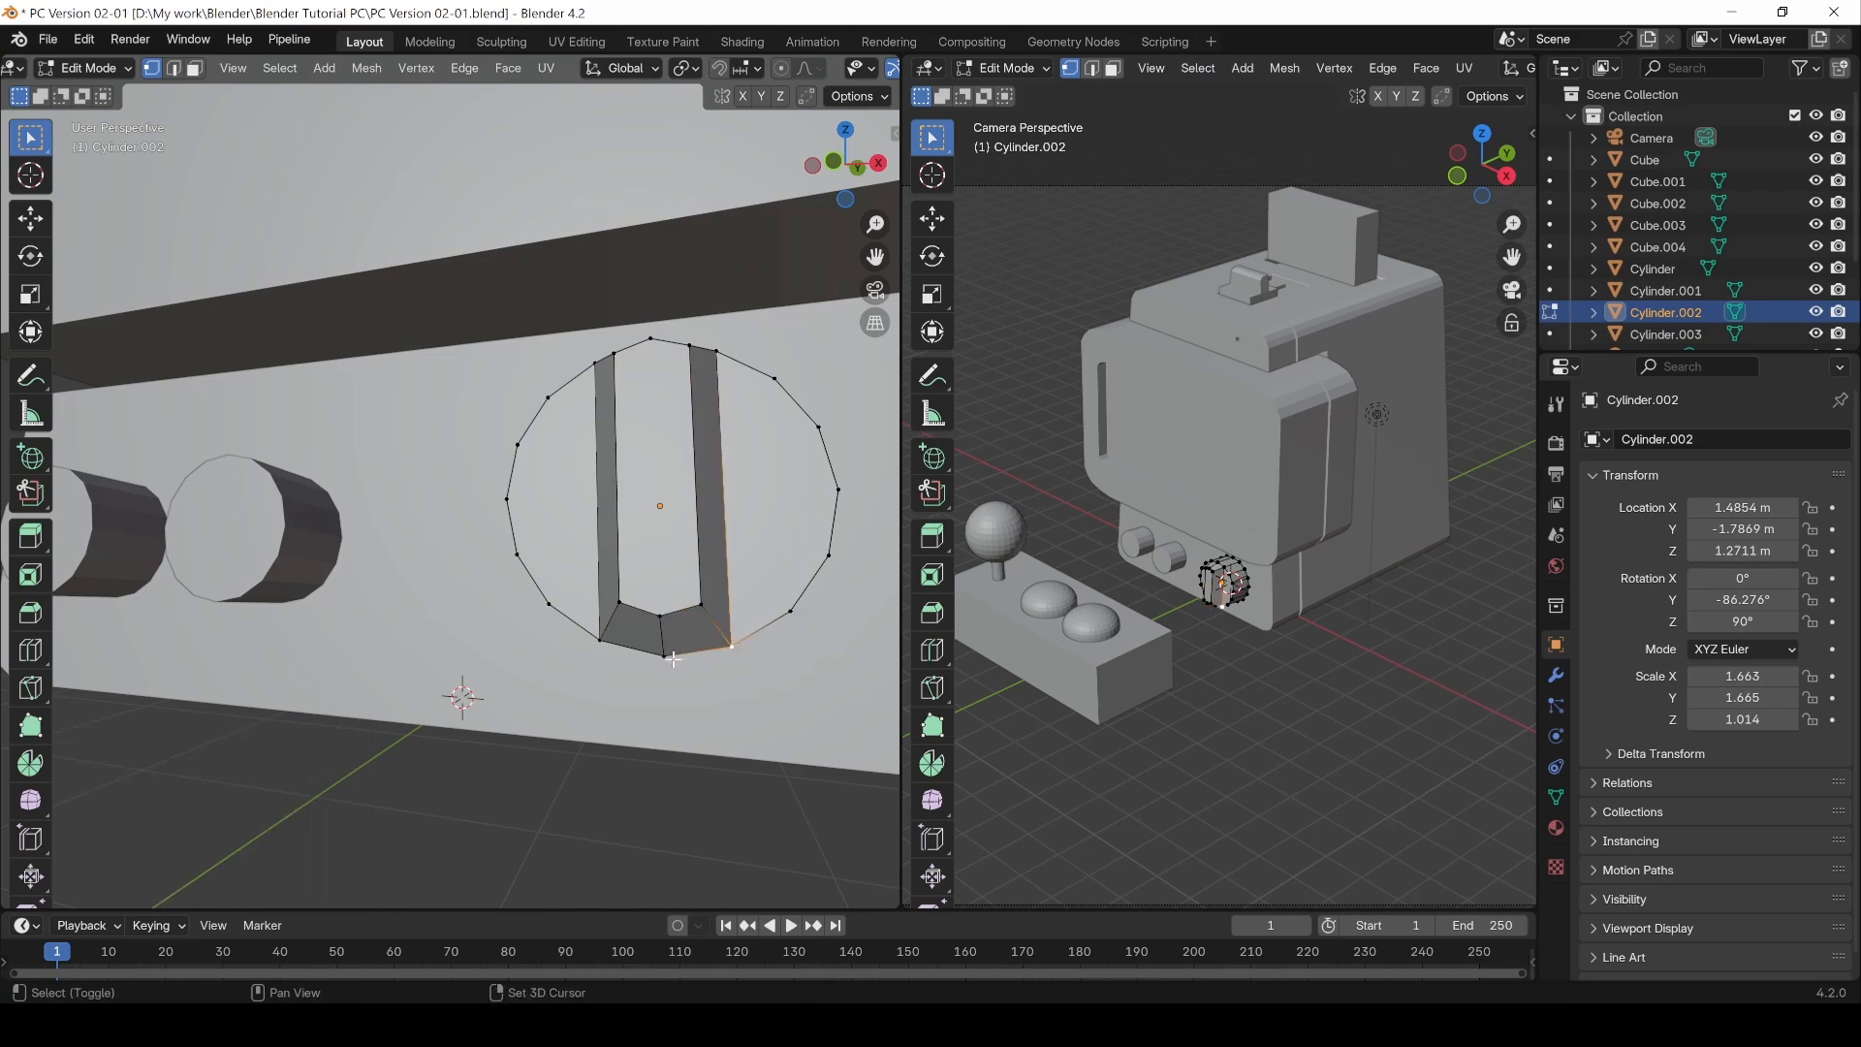
{"action": "key", "text": "g"}
{"action": "key", "text": "z"}
{"action": "left_click", "coordinate": [590, 629]}
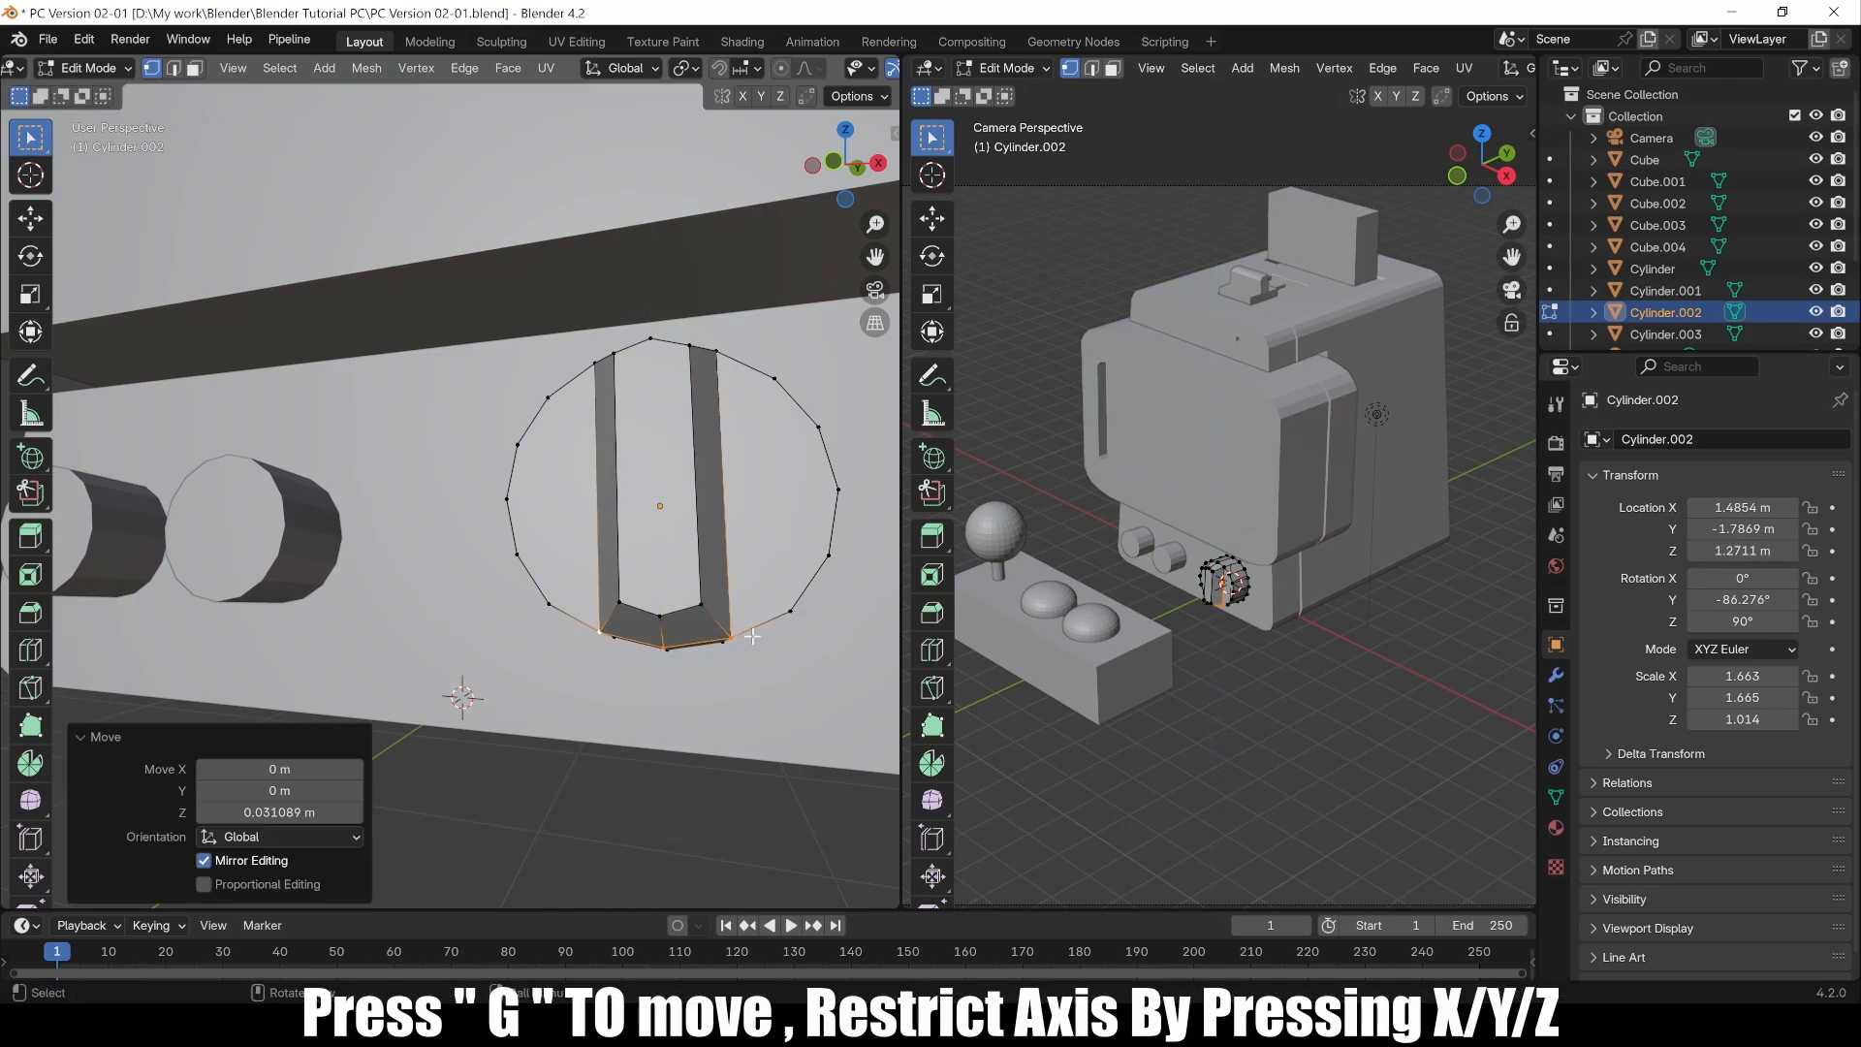
{"action": "left_click", "coordinate": [737, 639]}
Step: Select a face at the strip's lower end and move it along Z
{"action": "middle_click_drag", "start_coordinate": [669, 569], "coordinate": [690, 504]}
{"action": "key", "text": "3"}
{"action": "left_click", "coordinate": [710, 669]}
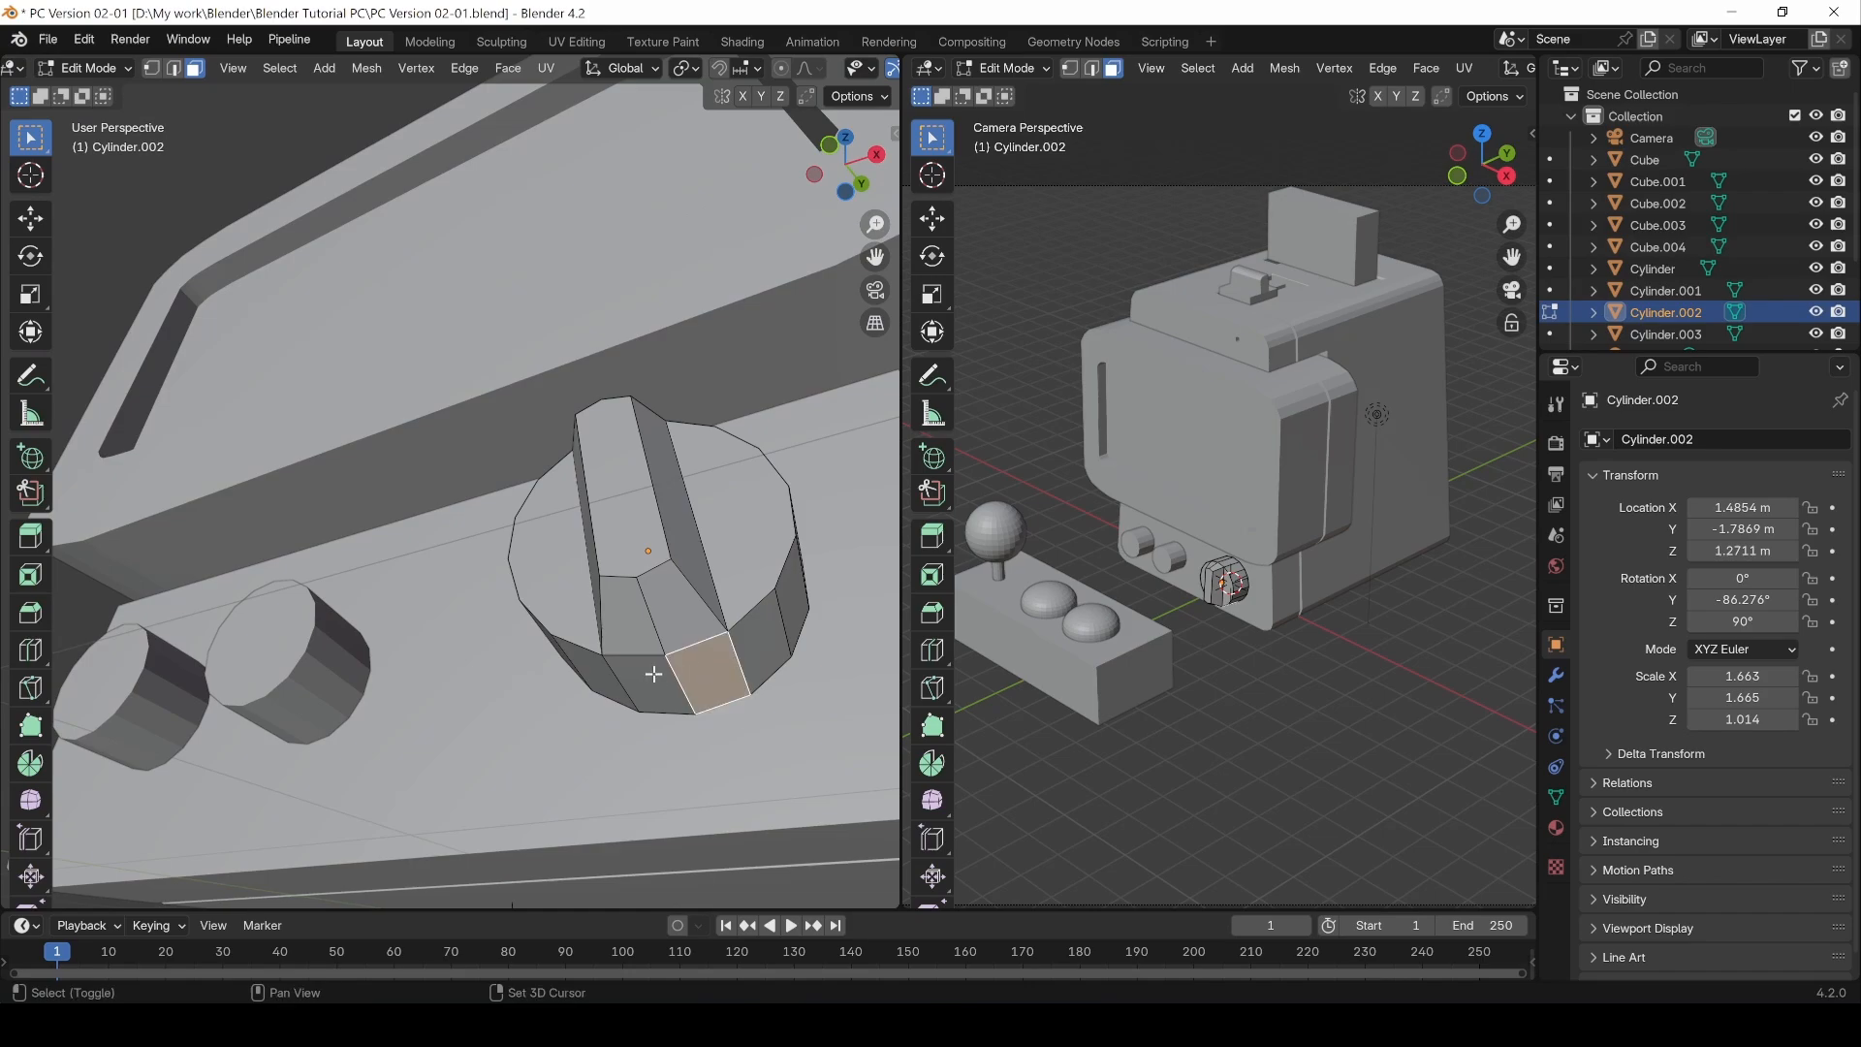
{"action": "left_click", "coordinate": [635, 679], "text": "shift"}
{"action": "middle_click_drag", "start_coordinate": [635, 679], "coordinate": [599, 734]}
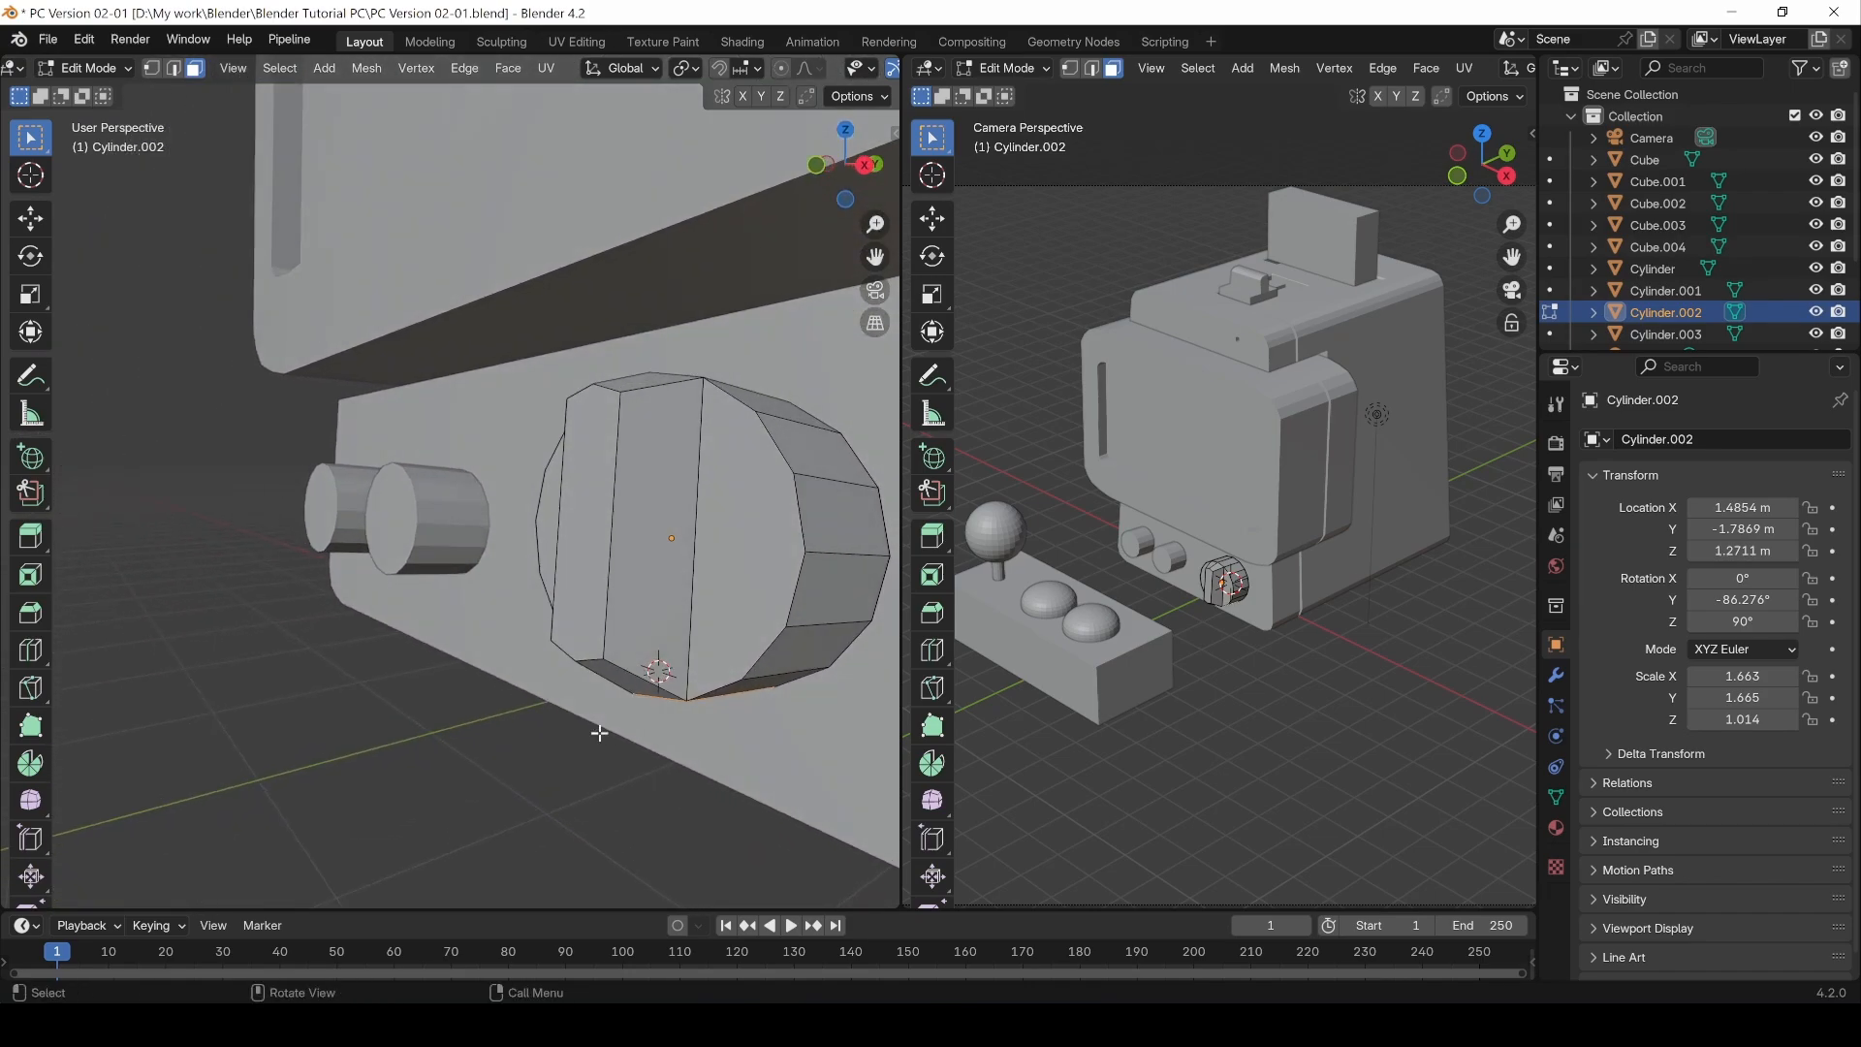
{"action": "key", "text": "g"}
{"action": "key", "text": "z"}
{"action": "left_click", "coordinate": [761, 691]}
Step: Move the strip's lower edges about 0.014 m down along Z
{"action": "key", "text": "2"}
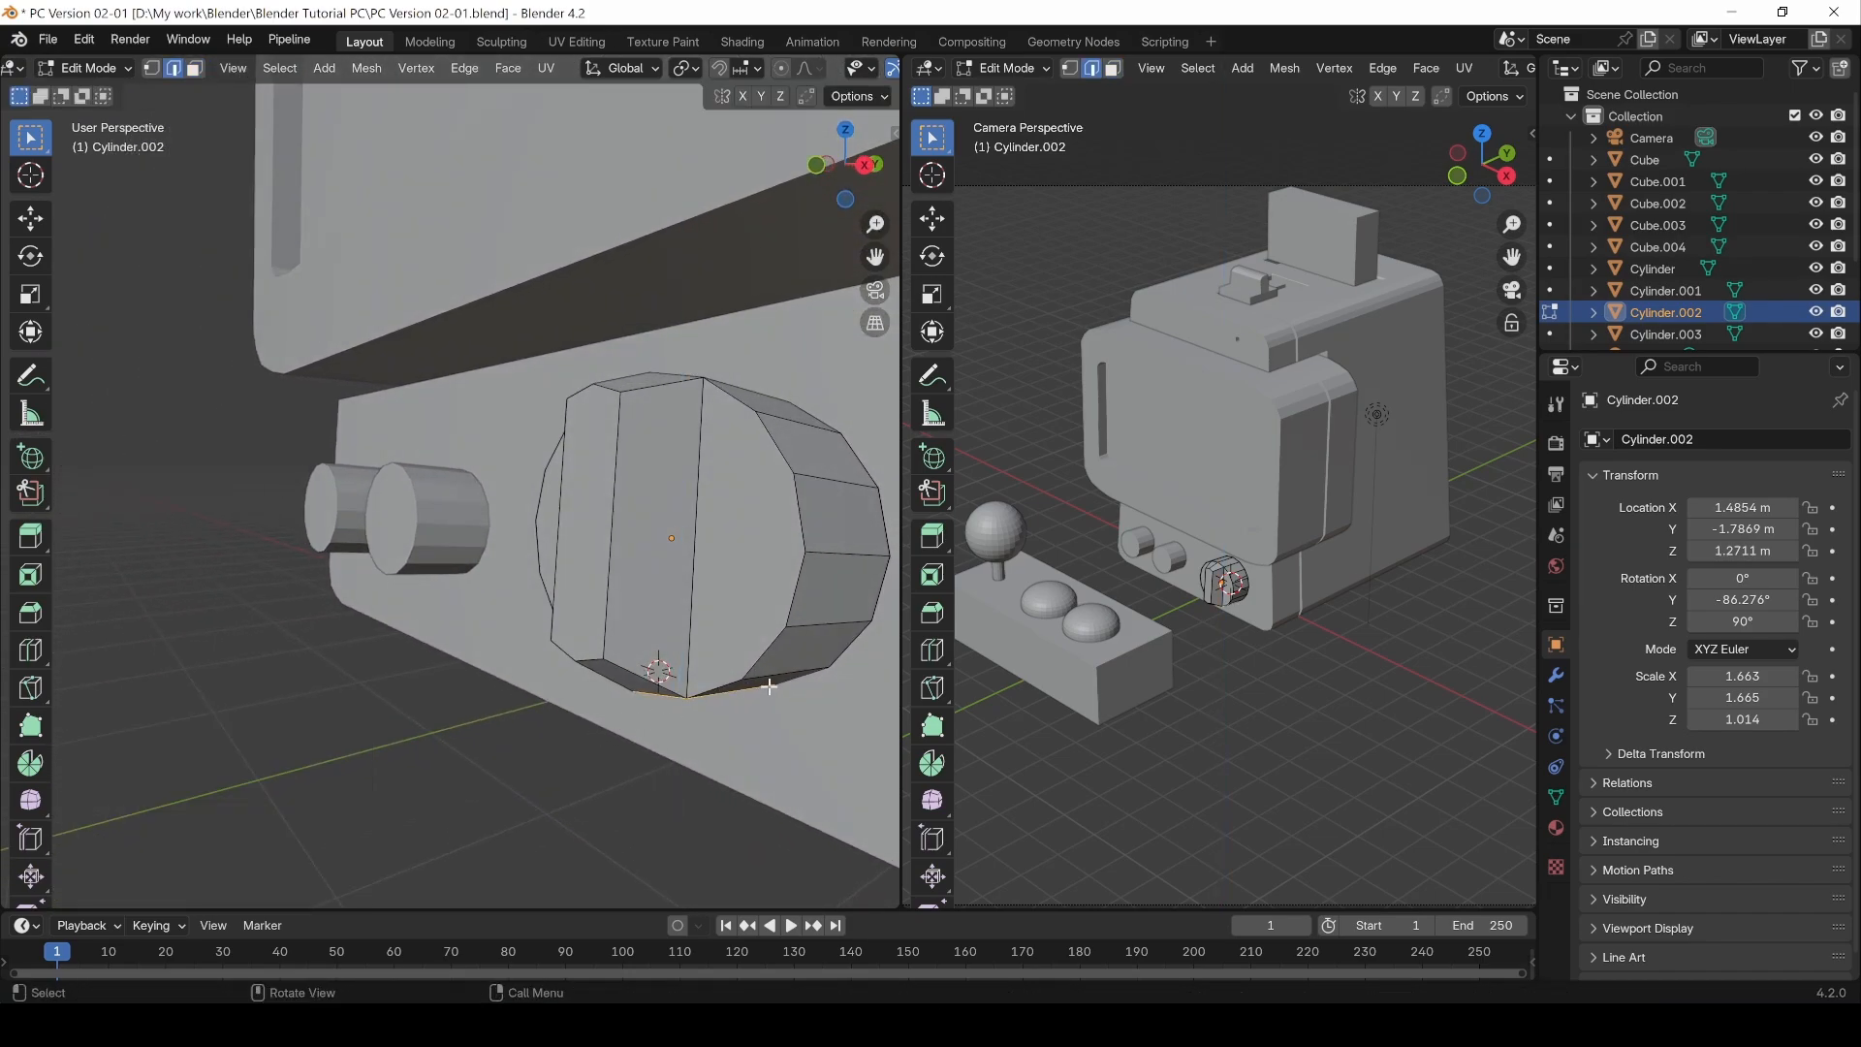
{"action": "left_click", "coordinate": [770, 684]}
{"action": "left_click", "coordinate": [774, 678]}
{"action": "middle_click_drag", "start_coordinate": [691, 683], "coordinate": [554, 692]}
{"action": "left_click", "coordinate": [553, 633], "text": "shift"}
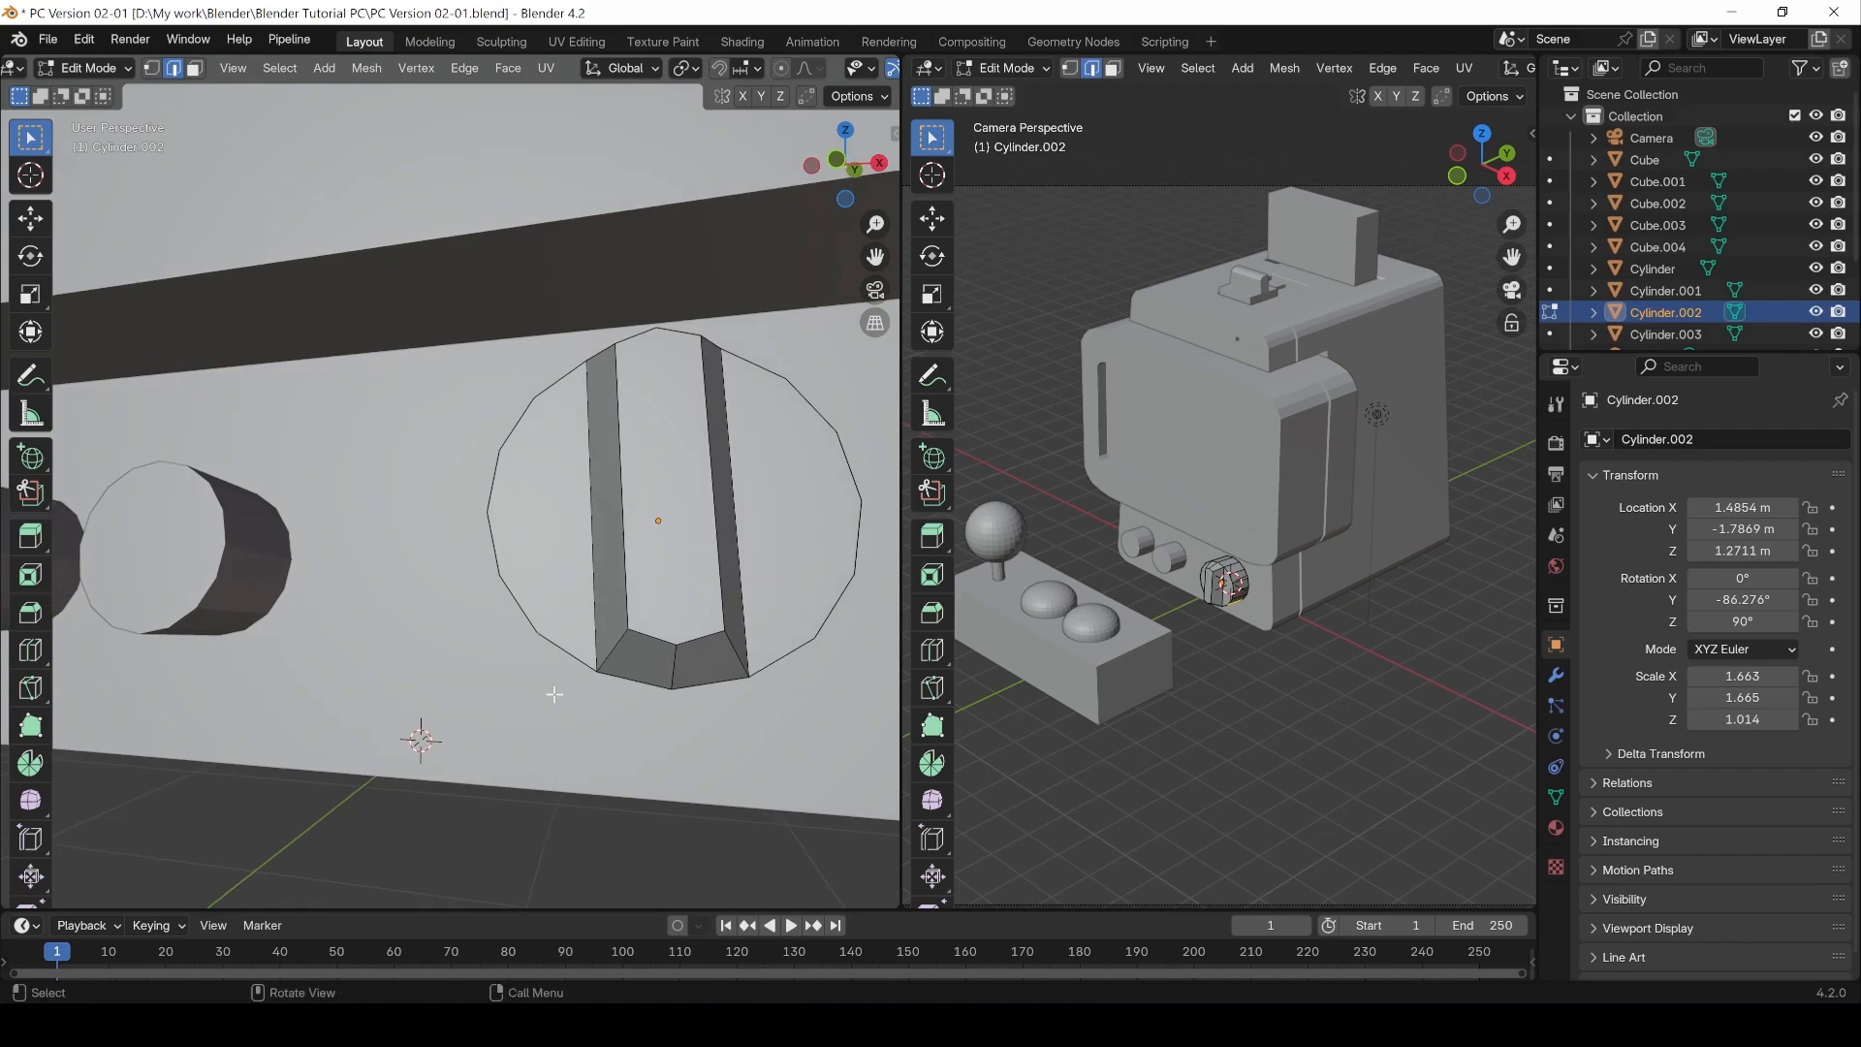
{"action": "key", "text": "g"}
{"action": "key", "text": "z"}
{"action": "left_click", "coordinate": [550, 697]}
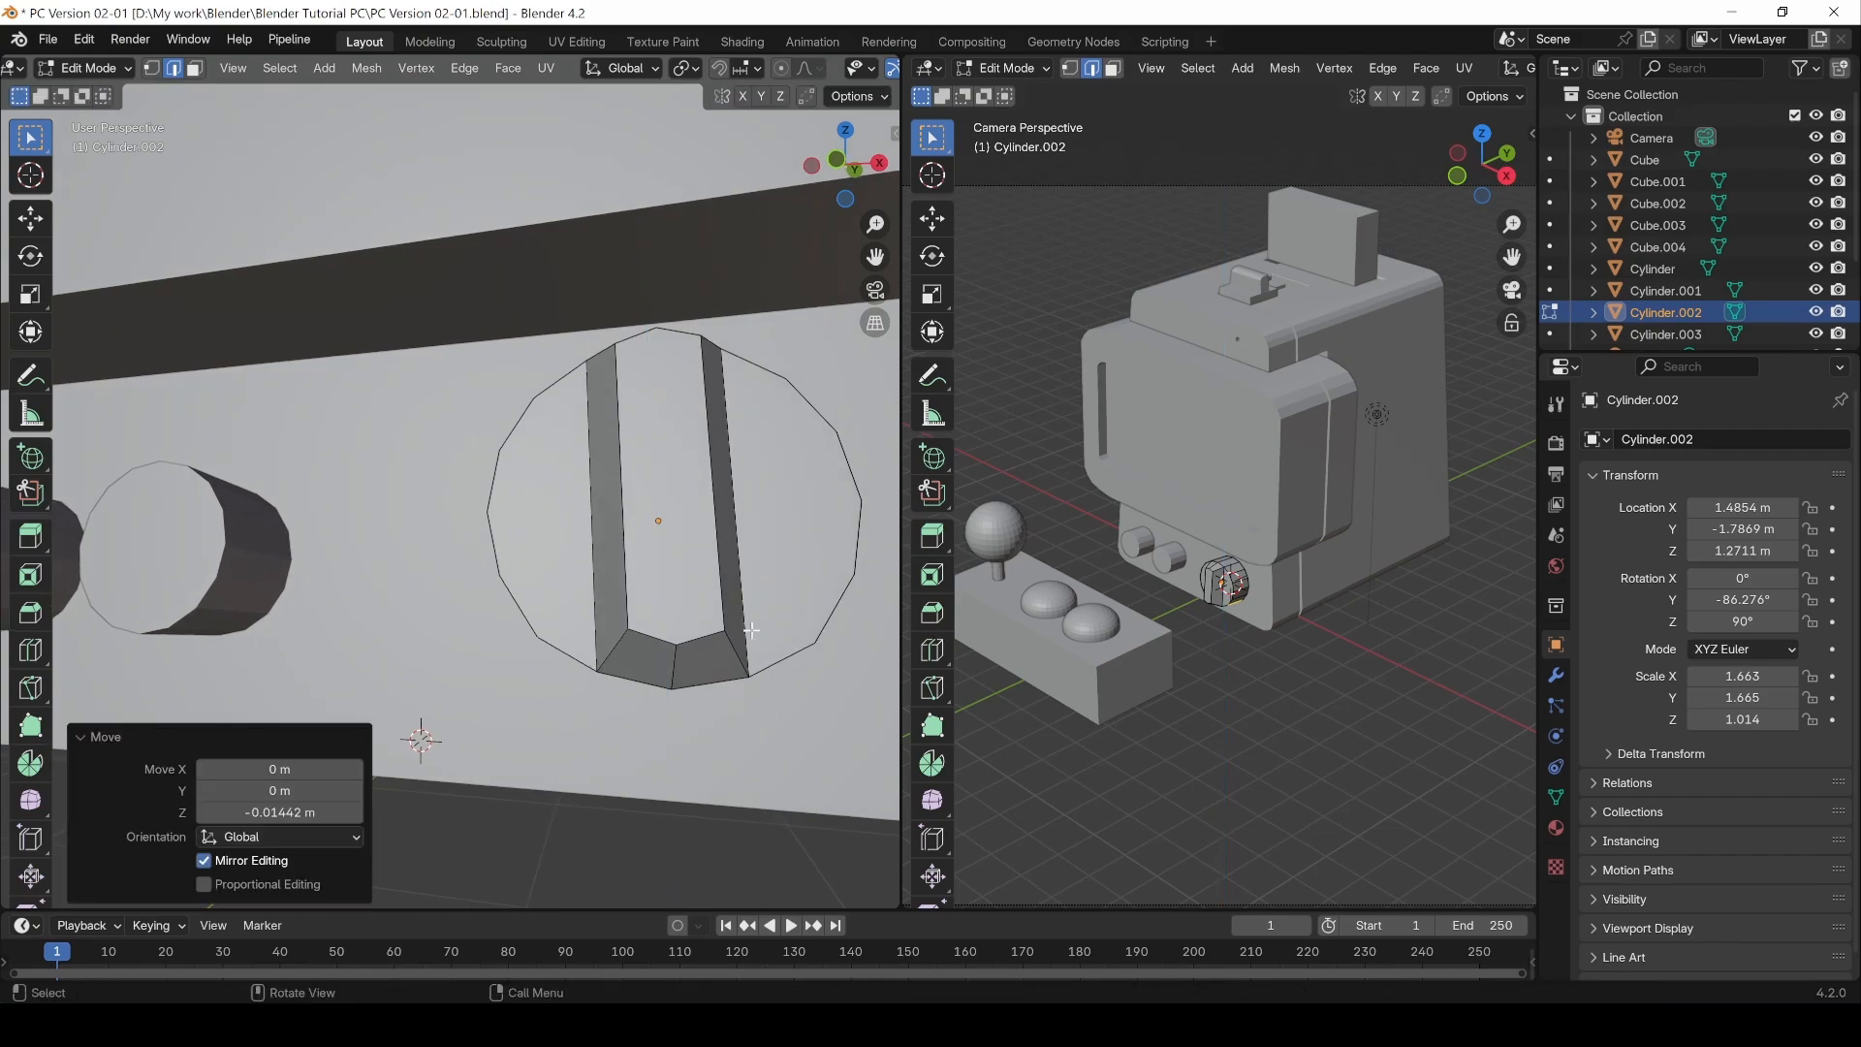
Step: Leave Edit Mode to inspect the button from a wider view, then re-enter Edit Mode
{"action": "left_click_drag", "start_coordinate": [750, 631], "coordinate": [598, 661], "text": "alt"}
{"action": "scroll", "coordinate": [630, 652], "scroll_direction": "down", "scroll_amount": 8}
{"action": "mouse_move", "coordinate": [517, 599]}
{"action": "middle_mouse_down"}
{"action": "mouse_move", "coordinate": [577, 660]}
{"action": "mouse_move", "coordinate": [506, 574]}
{"action": "middle_mouse_up"}
{"action": "key", "text": "Tab"}
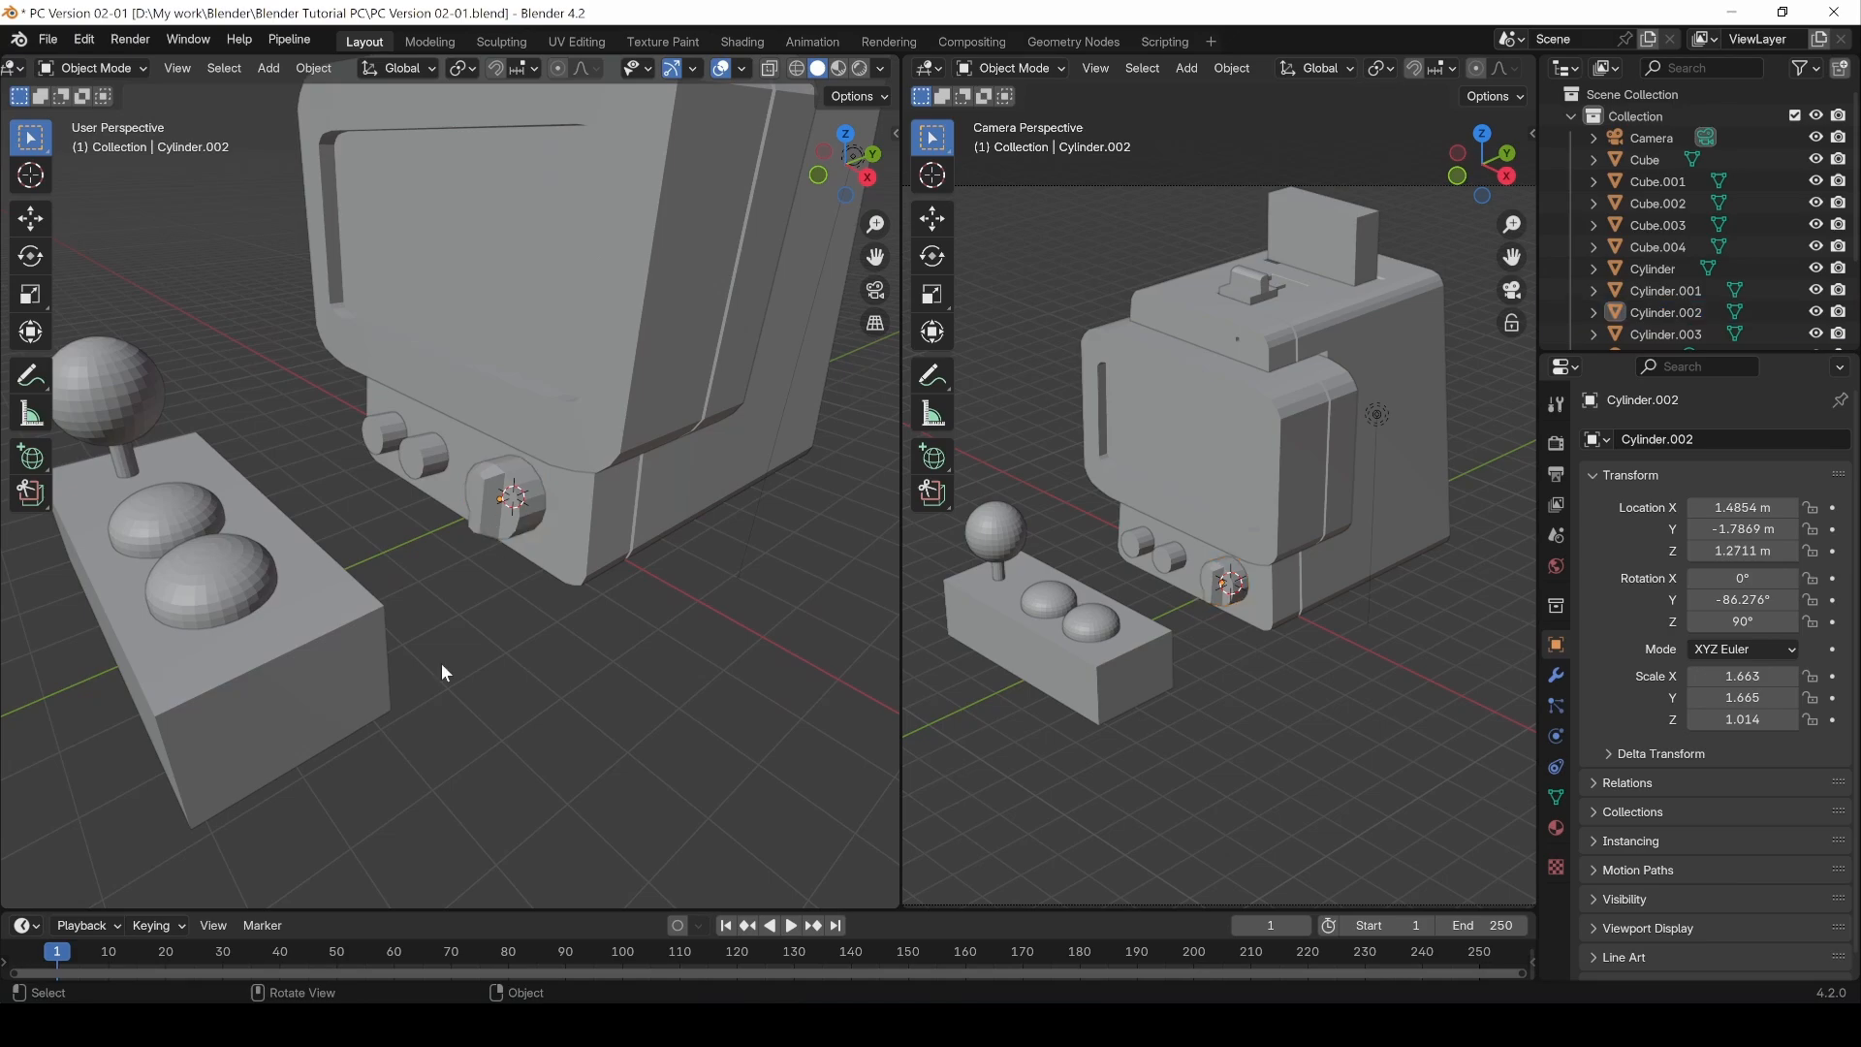
{"action": "middle_click_drag", "start_coordinate": [440, 663], "coordinate": [607, 568]}
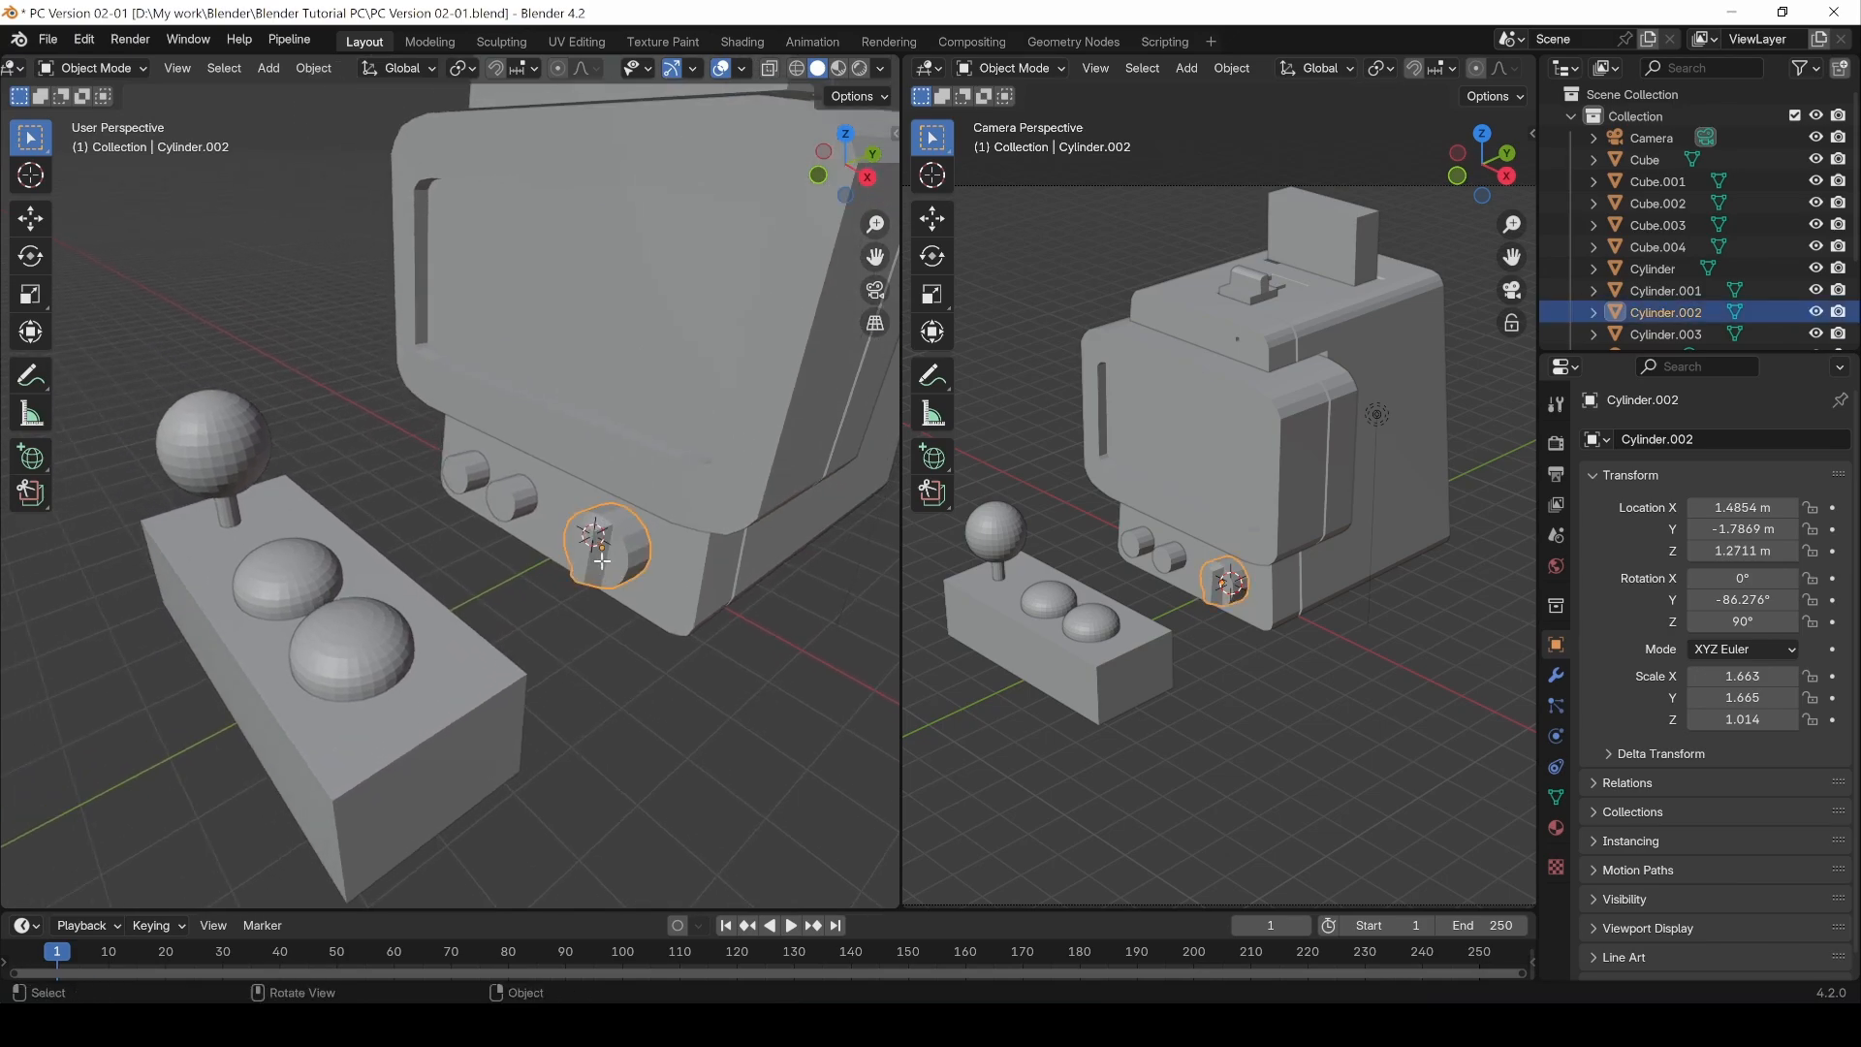
{"action": "key", "text": "Tab"}
{"action": "scroll", "coordinate": [602, 560], "scroll_direction": "up", "scroll_amount": 5}
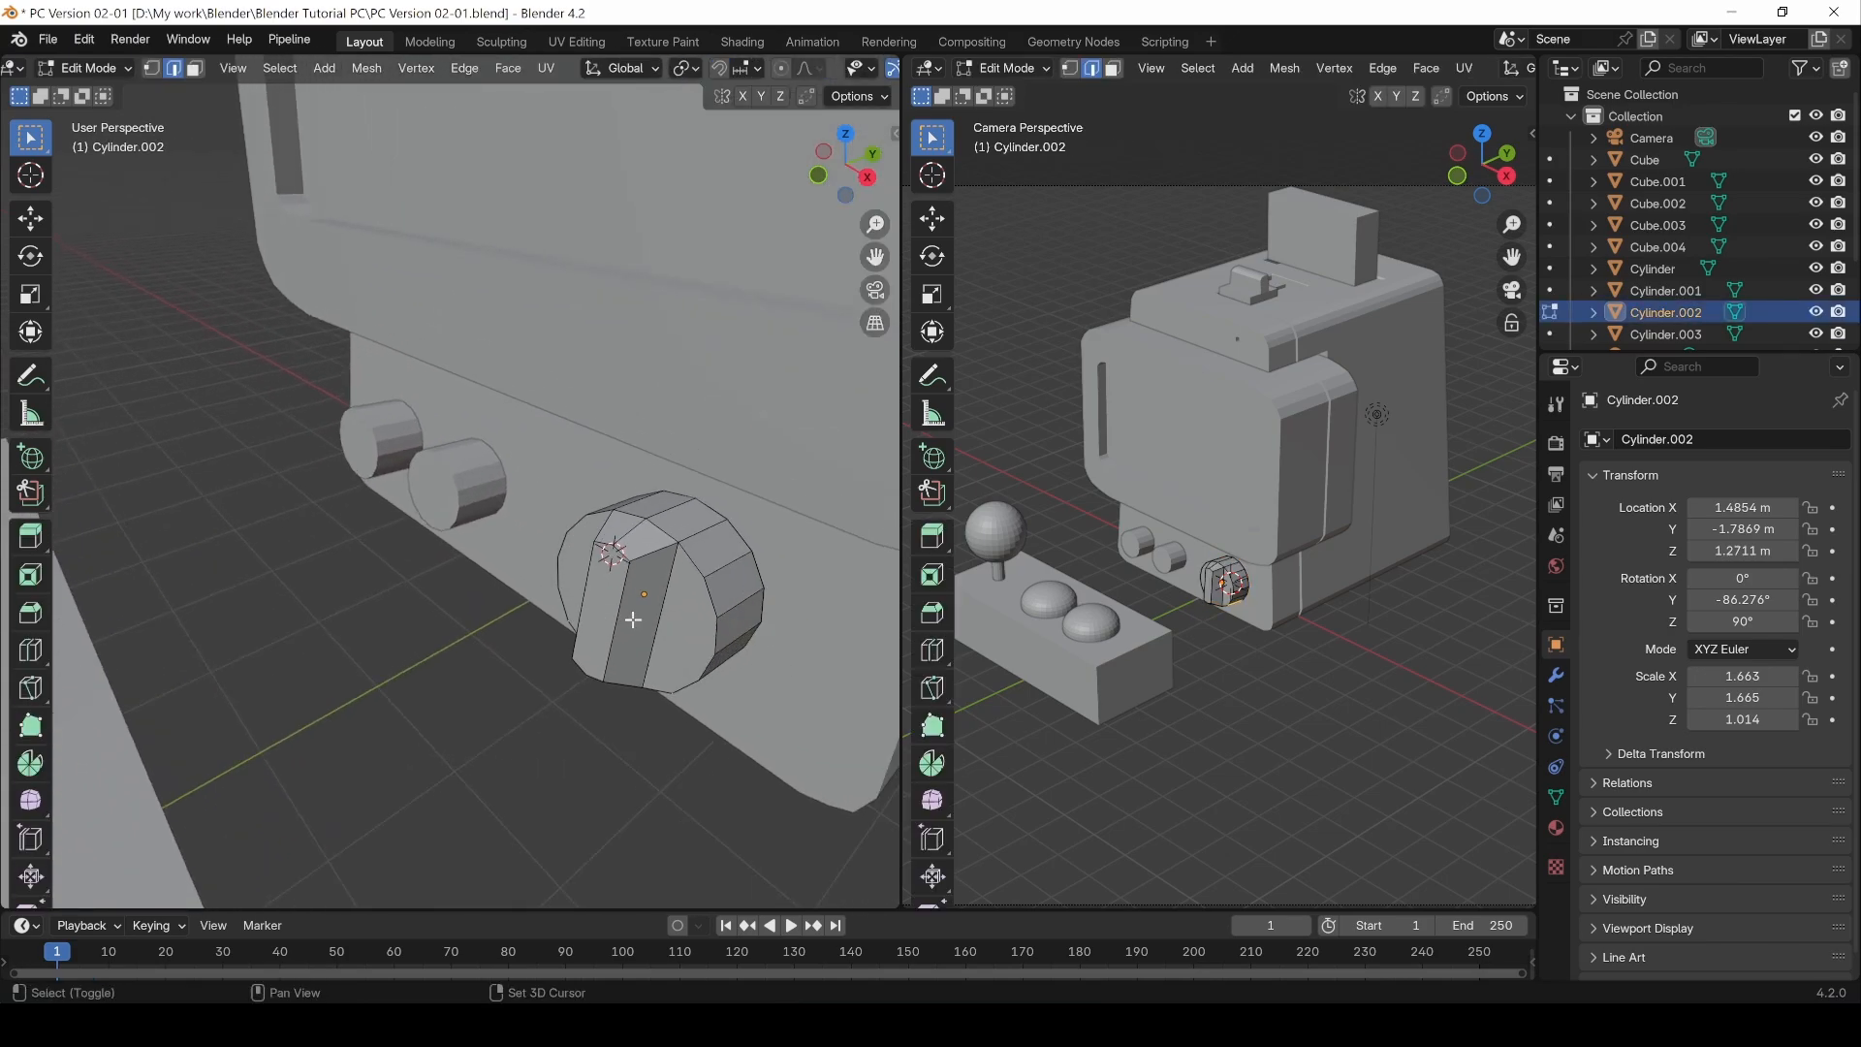
Step: Scale the strip's upper end face down slightly, then to 0.851 along X
{"action": "key", "text": "3"}
{"action": "left_click", "coordinate": [609, 602]}
{"action": "key", "text": "s"}
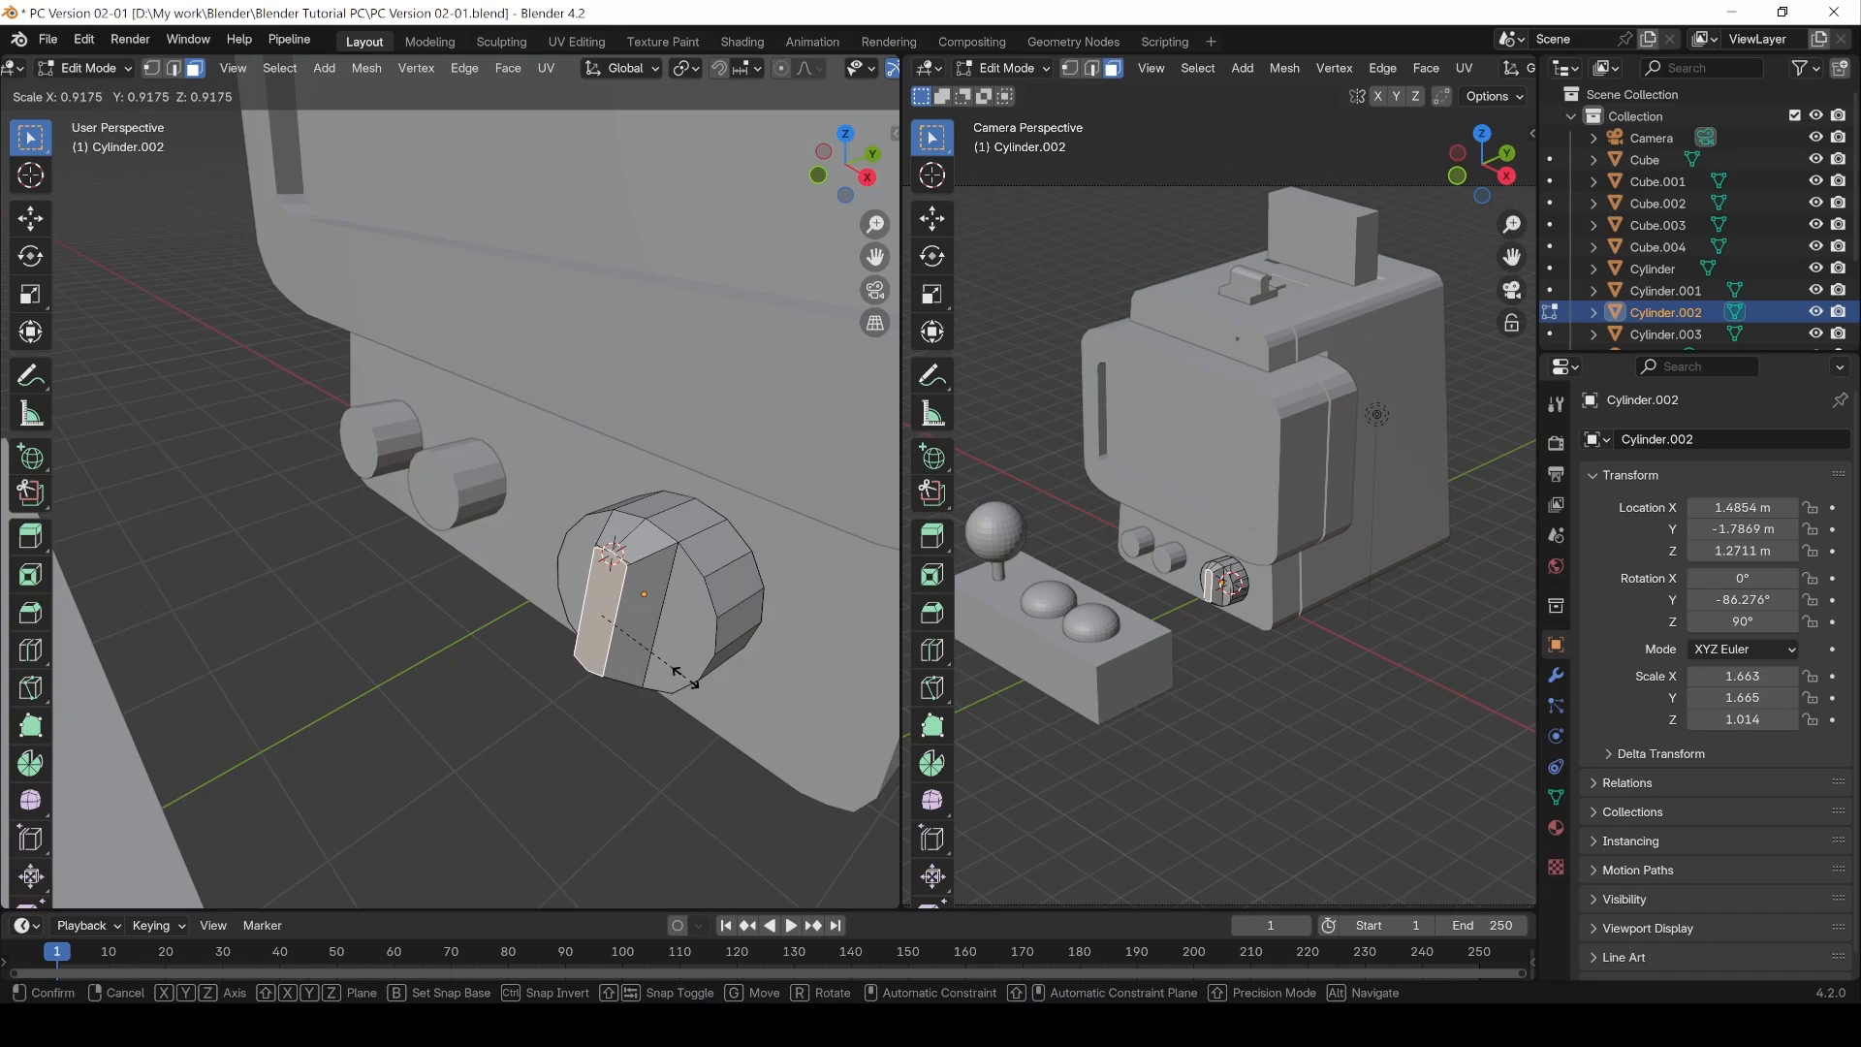
{"action": "left_click", "coordinate": [686, 678]}
{"action": "key", "text": "s"}
{"action": "key", "text": "x"}
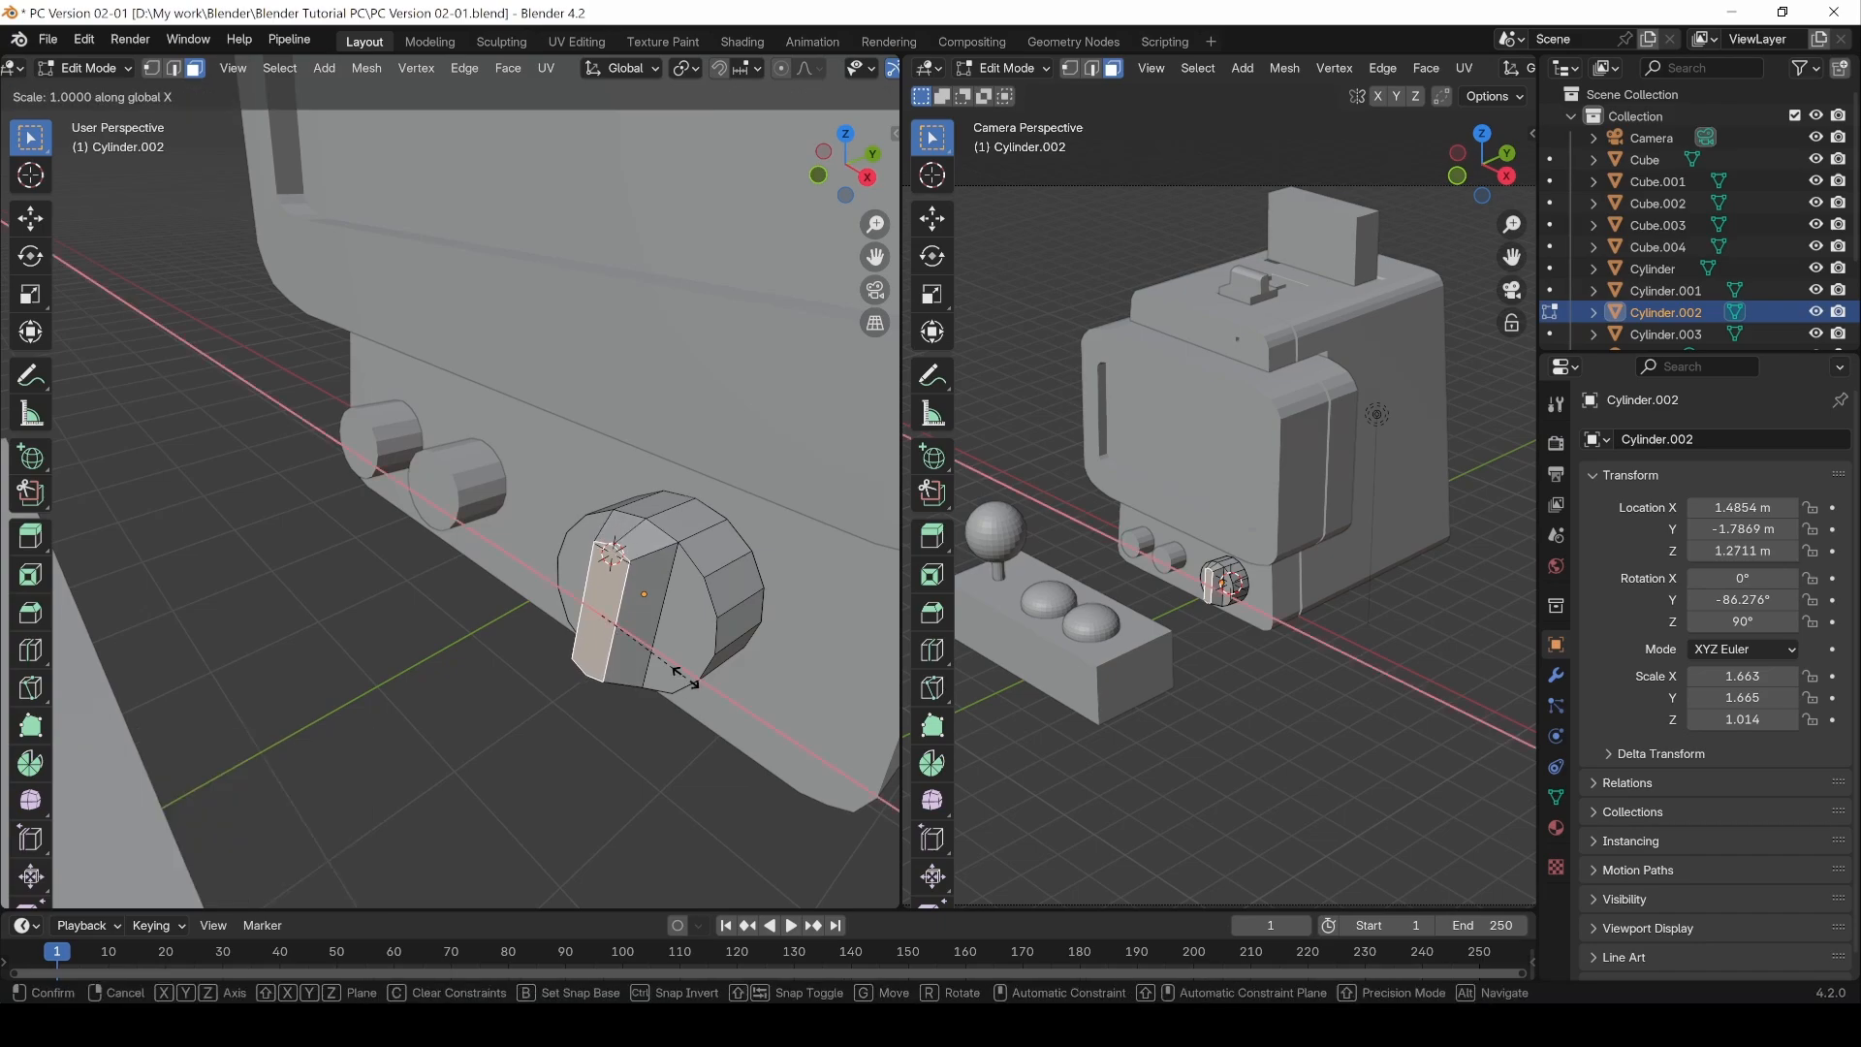
{"action": "left_click", "coordinate": [672, 668]}
Step: Move the vertices at the strip's upper end about 0.038 m down along Z
{"action": "middle_click_drag", "start_coordinate": [647, 477], "coordinate": [679, 533]}
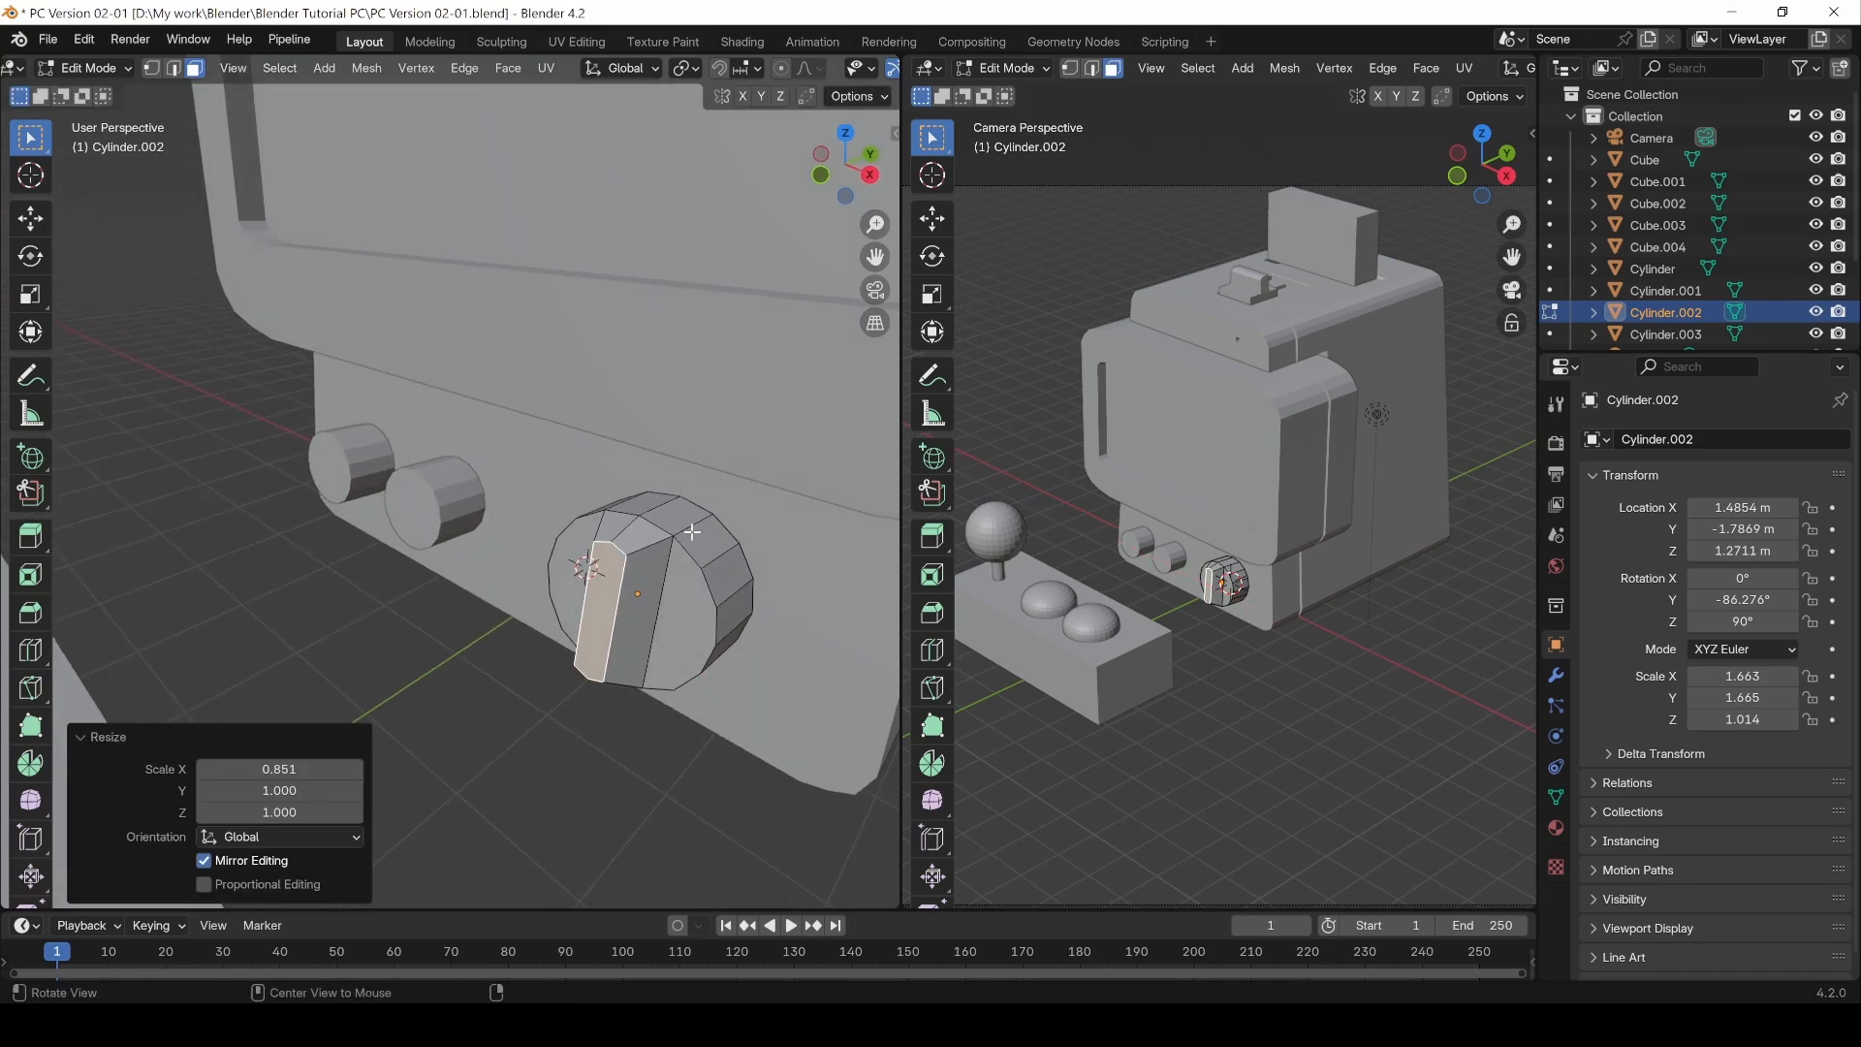
{"action": "left_click", "coordinate": [653, 528]}
{"action": "key", "text": "1"}
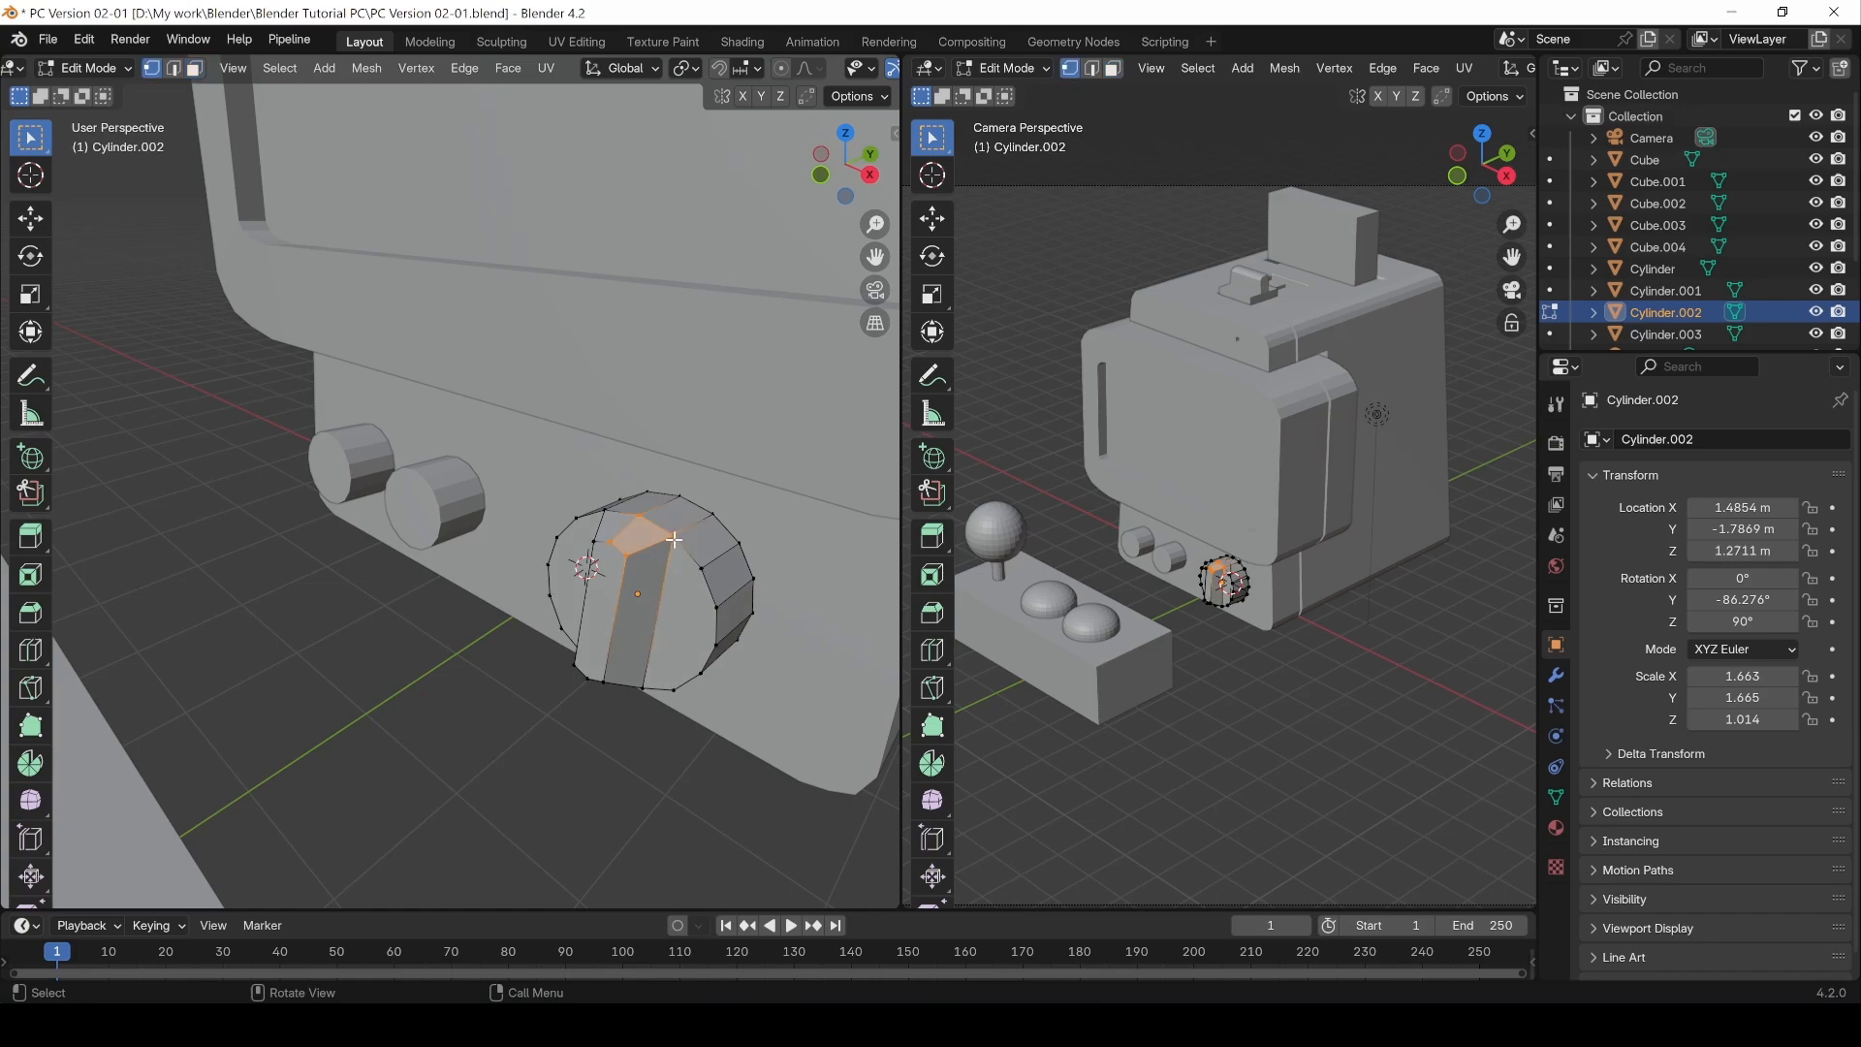
{"action": "left_click", "coordinate": [668, 535]}
{"action": "left_click", "coordinate": [639, 515], "text": "shift"}
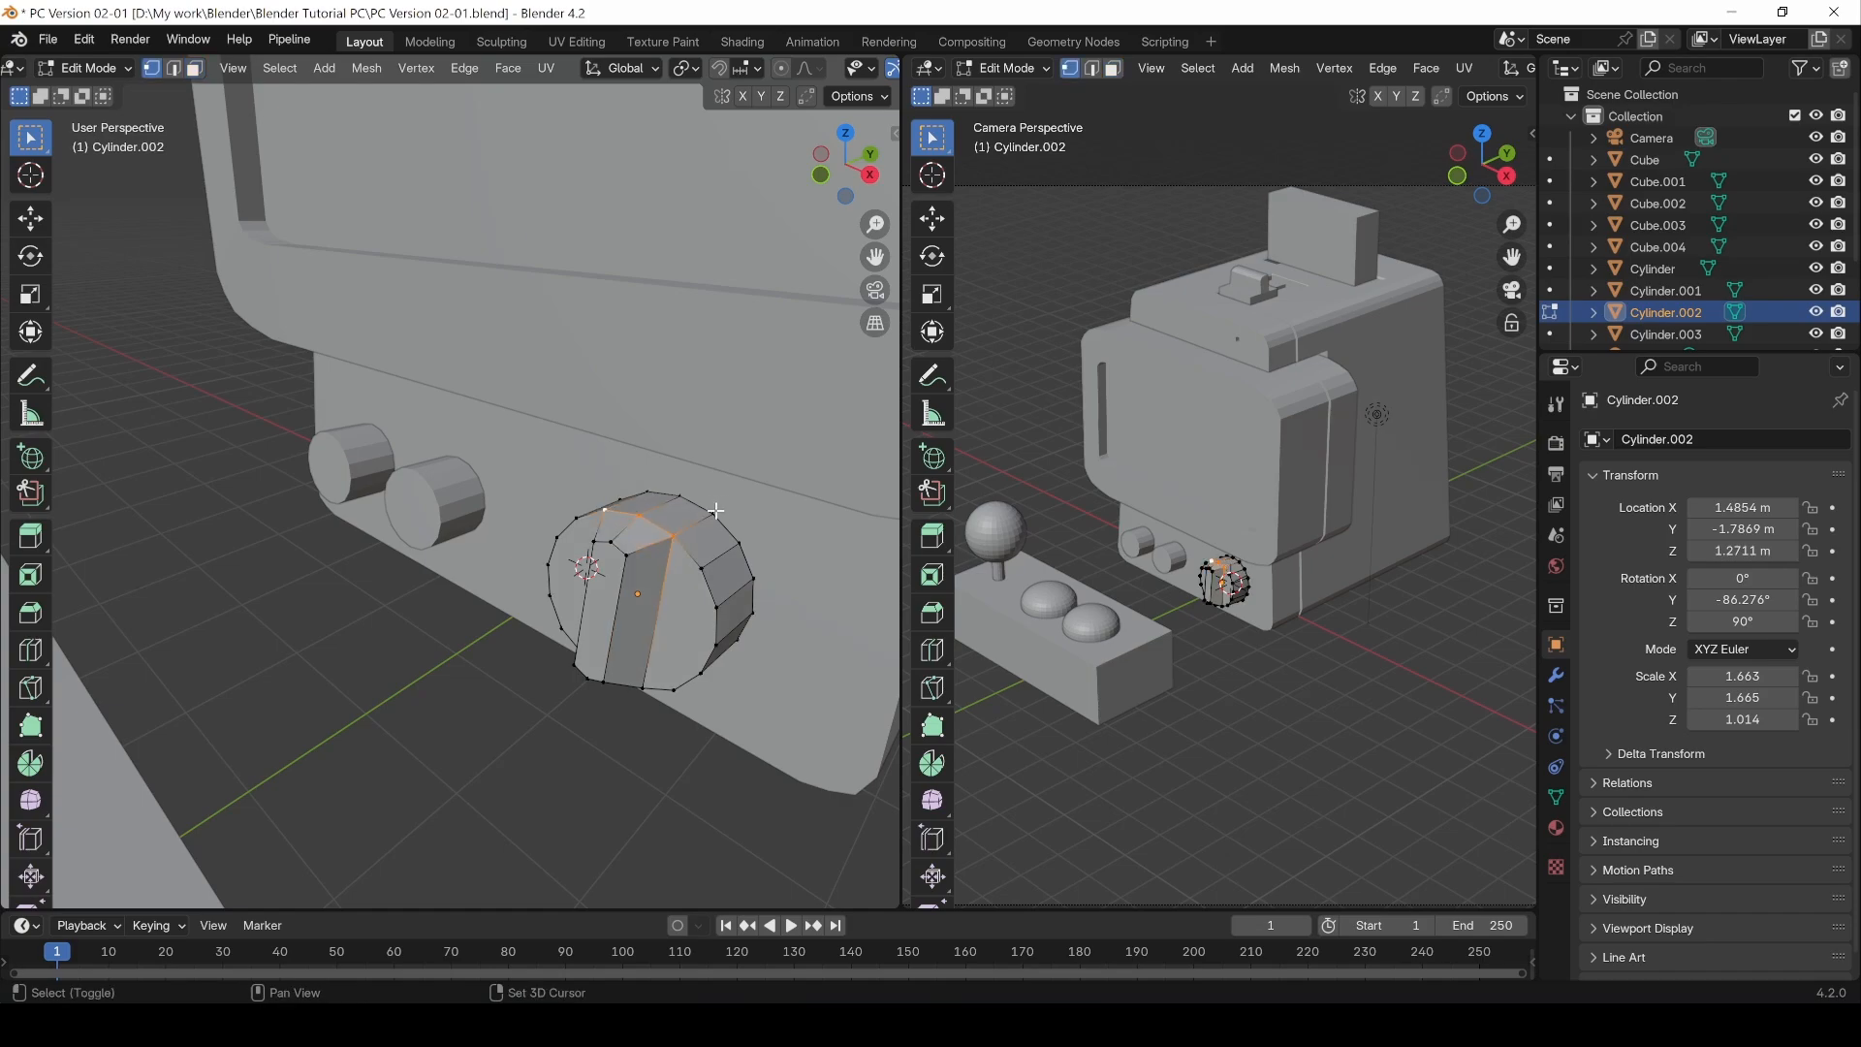
{"action": "left_click", "coordinate": [681, 495], "text": "shift"}
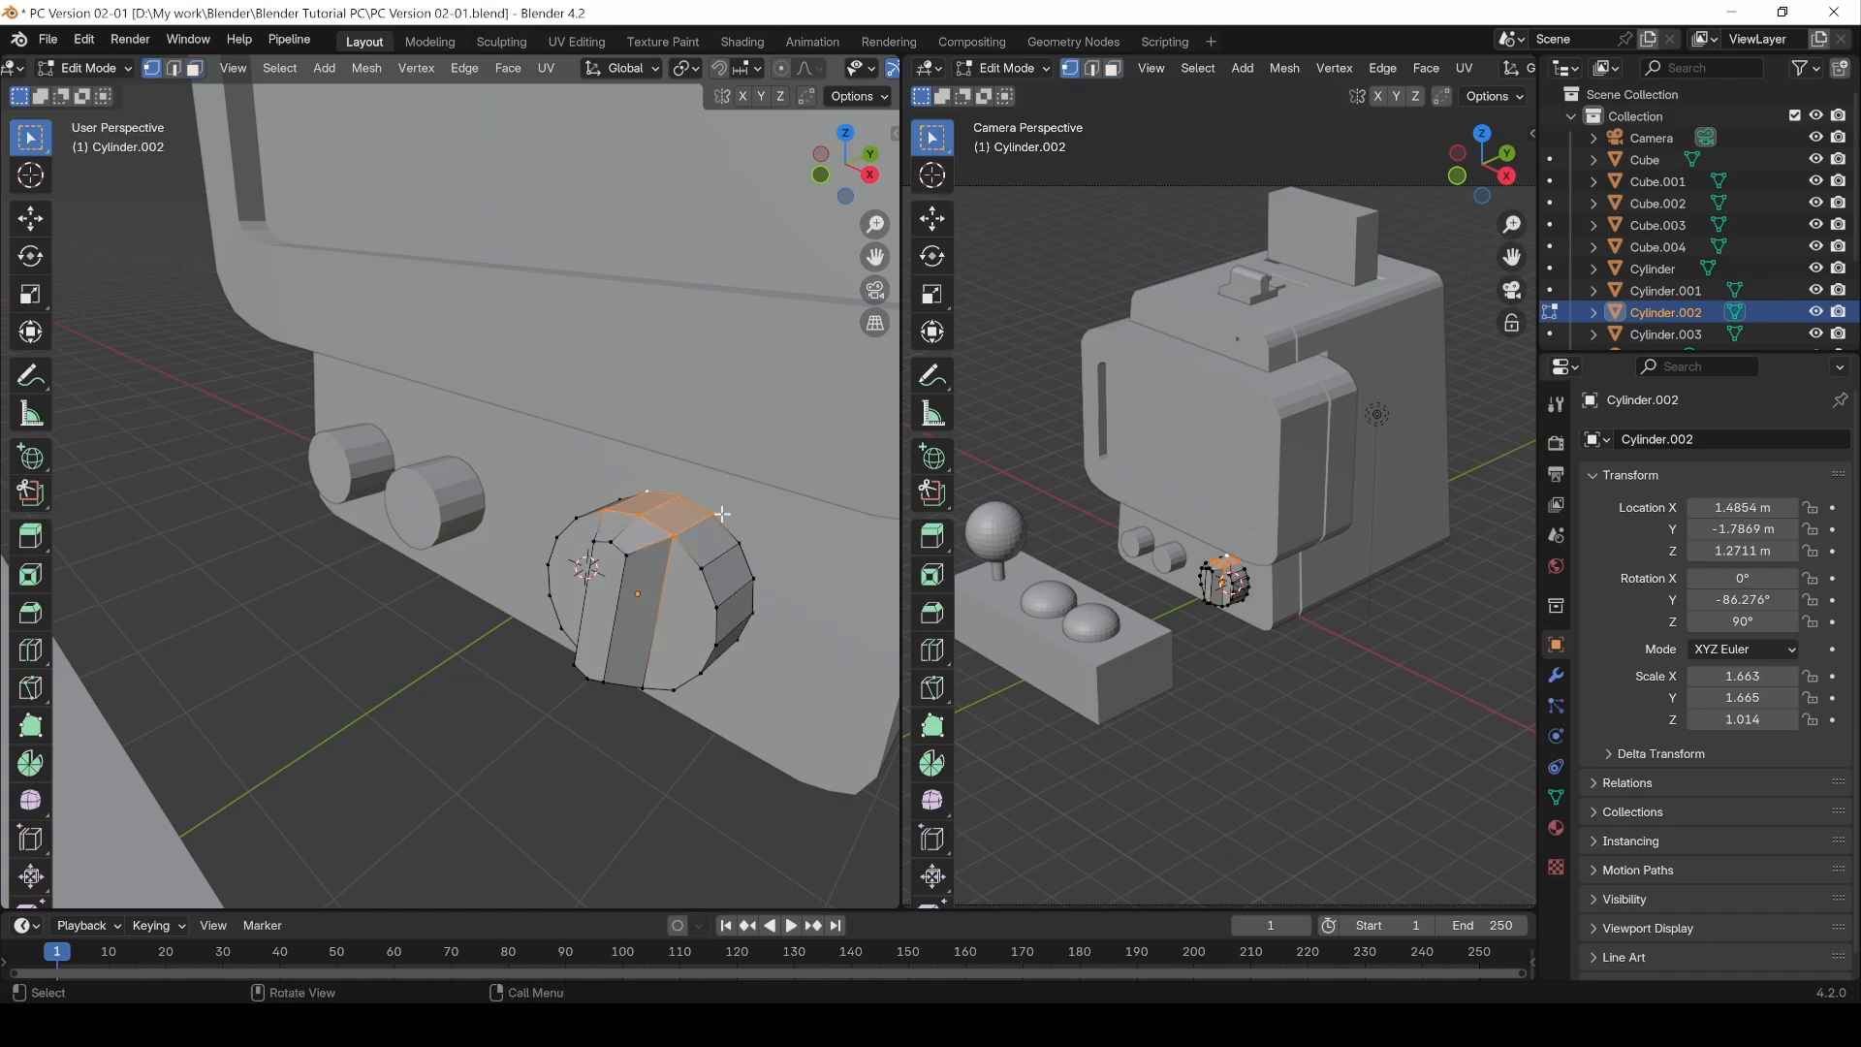
{"action": "key", "text": "g"}
{"action": "key", "text": "z"}
{"action": "left_click", "coordinate": [707, 560]}
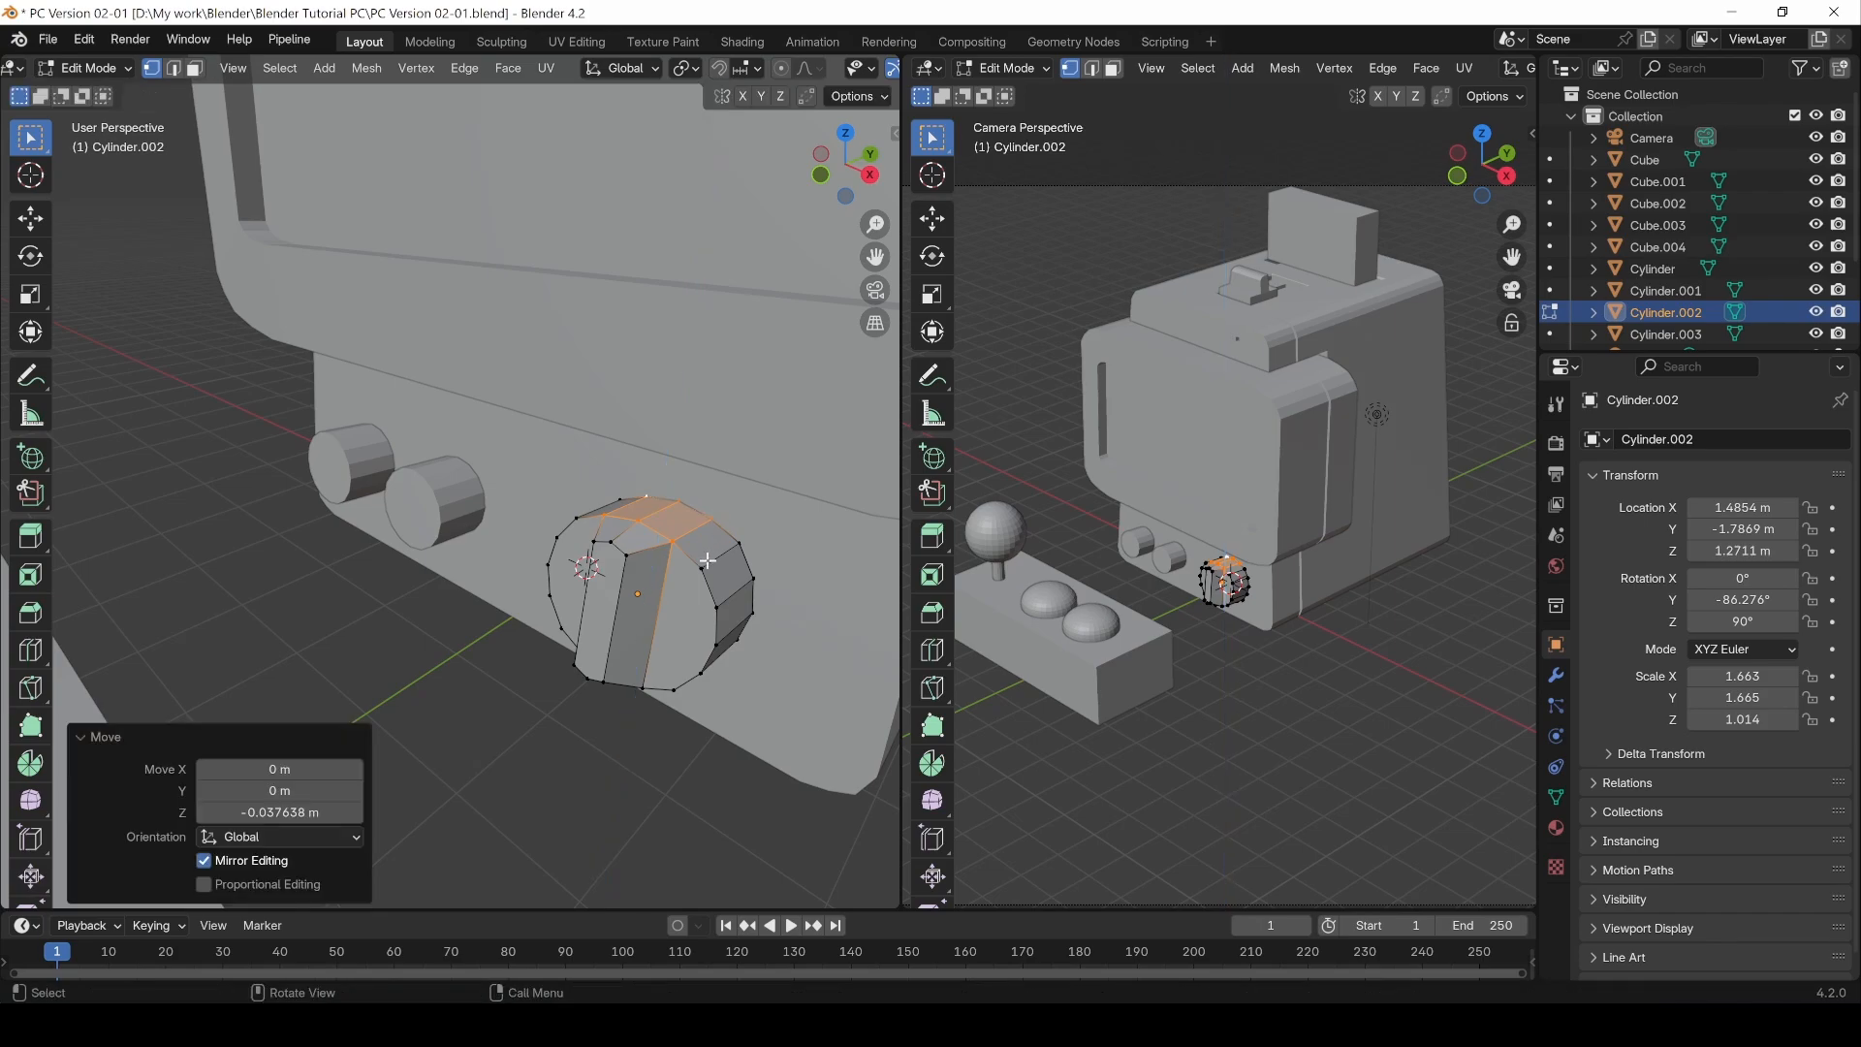
Step: Return to Object Mode and apply Shade Auto Smooth to the button
{"action": "key", "text": "2"}
{"action": "left_click", "coordinate": [726, 559]}
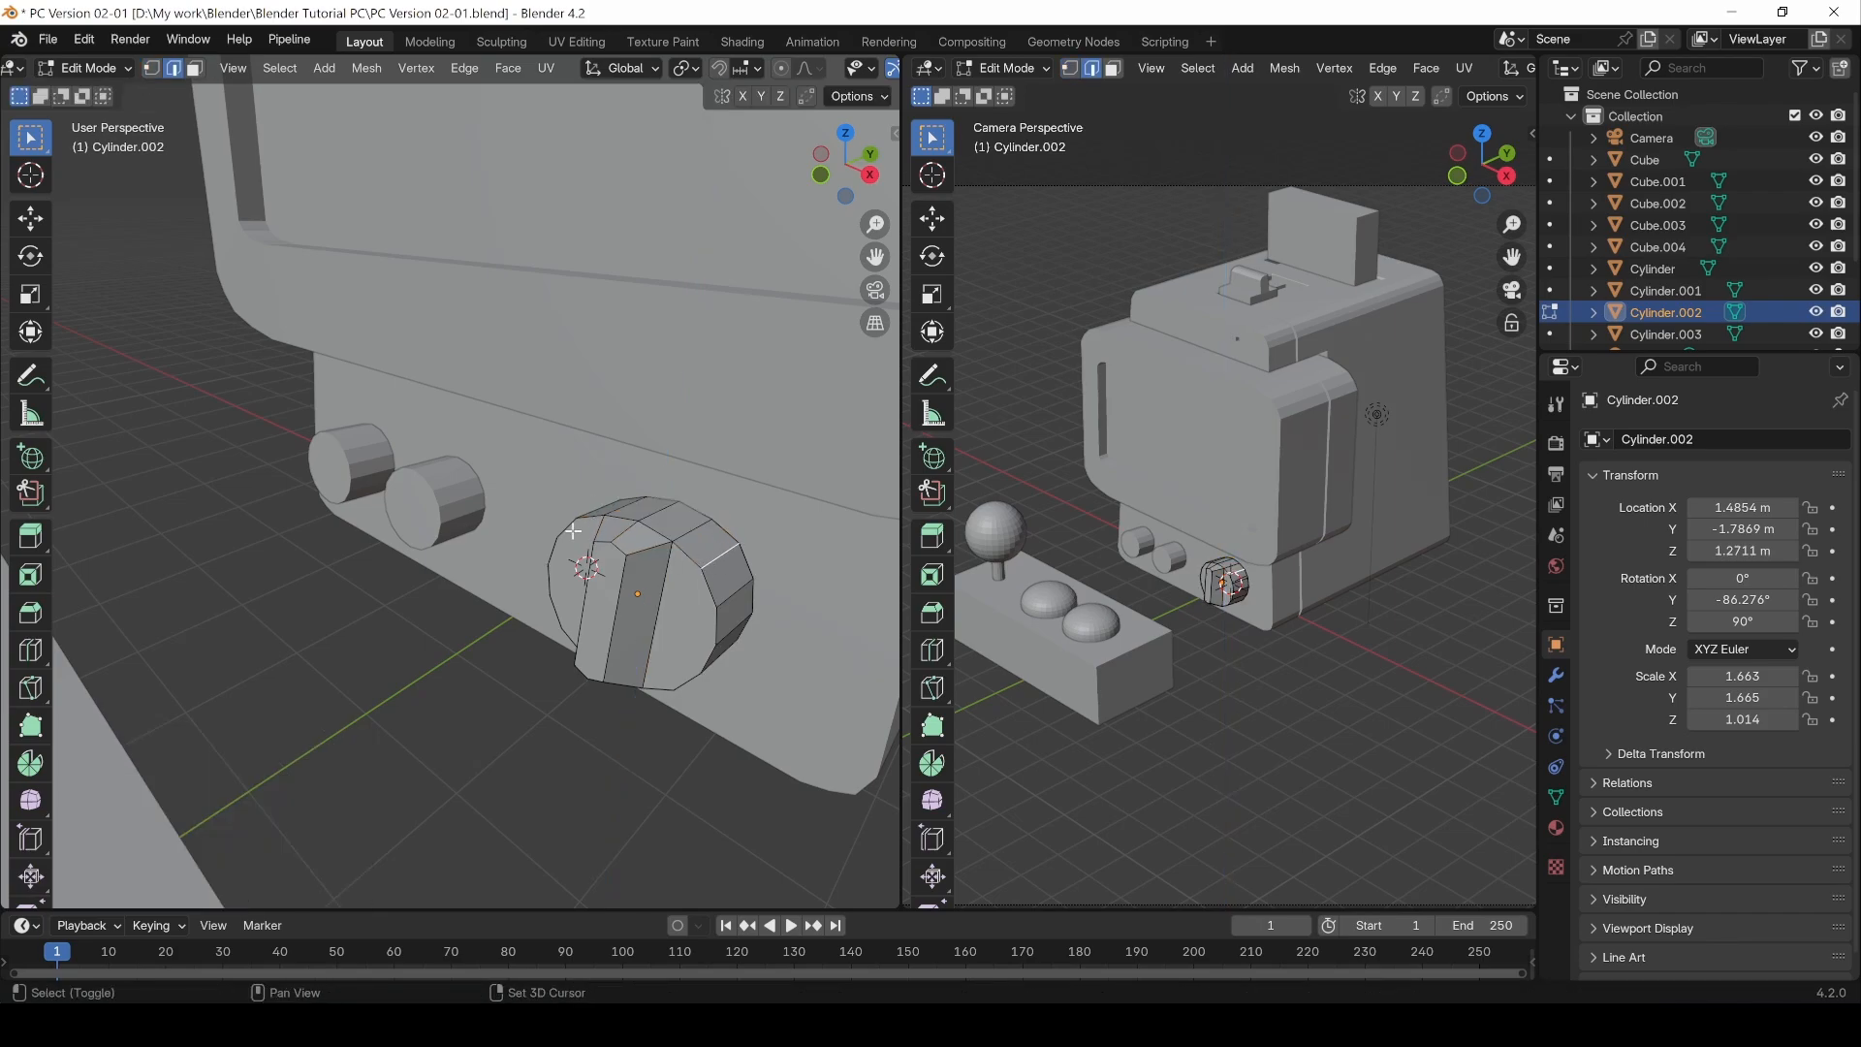
{"action": "middle_click_drag", "start_coordinate": [673, 514], "coordinate": [519, 540]}
{"action": "scroll", "coordinate": [572, 562], "scroll_direction": "down", "scroll_amount": 5}
{"action": "left_click", "coordinate": [562, 695]}
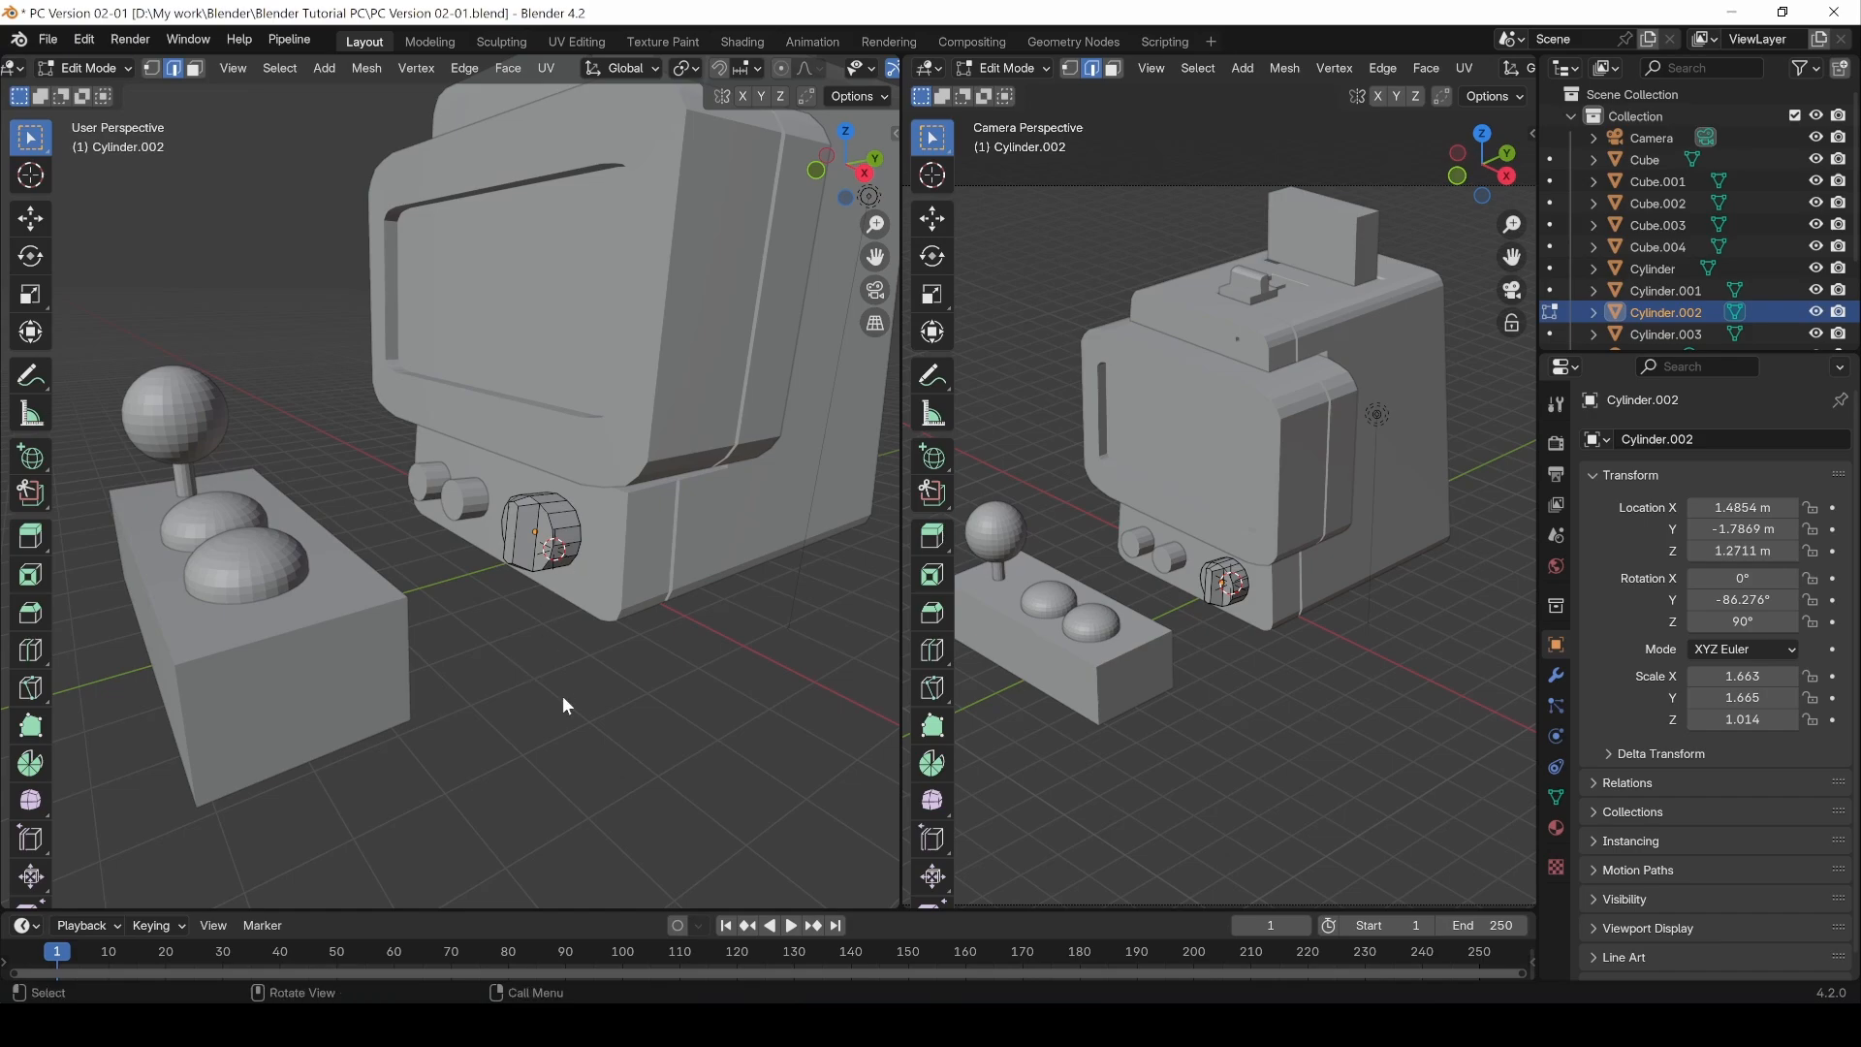
{"action": "key", "text": "Tab"}
{"action": "middle_click_drag", "start_coordinate": [479, 619], "coordinate": [514, 561]}
{"action": "right_click", "coordinate": [513, 561]}
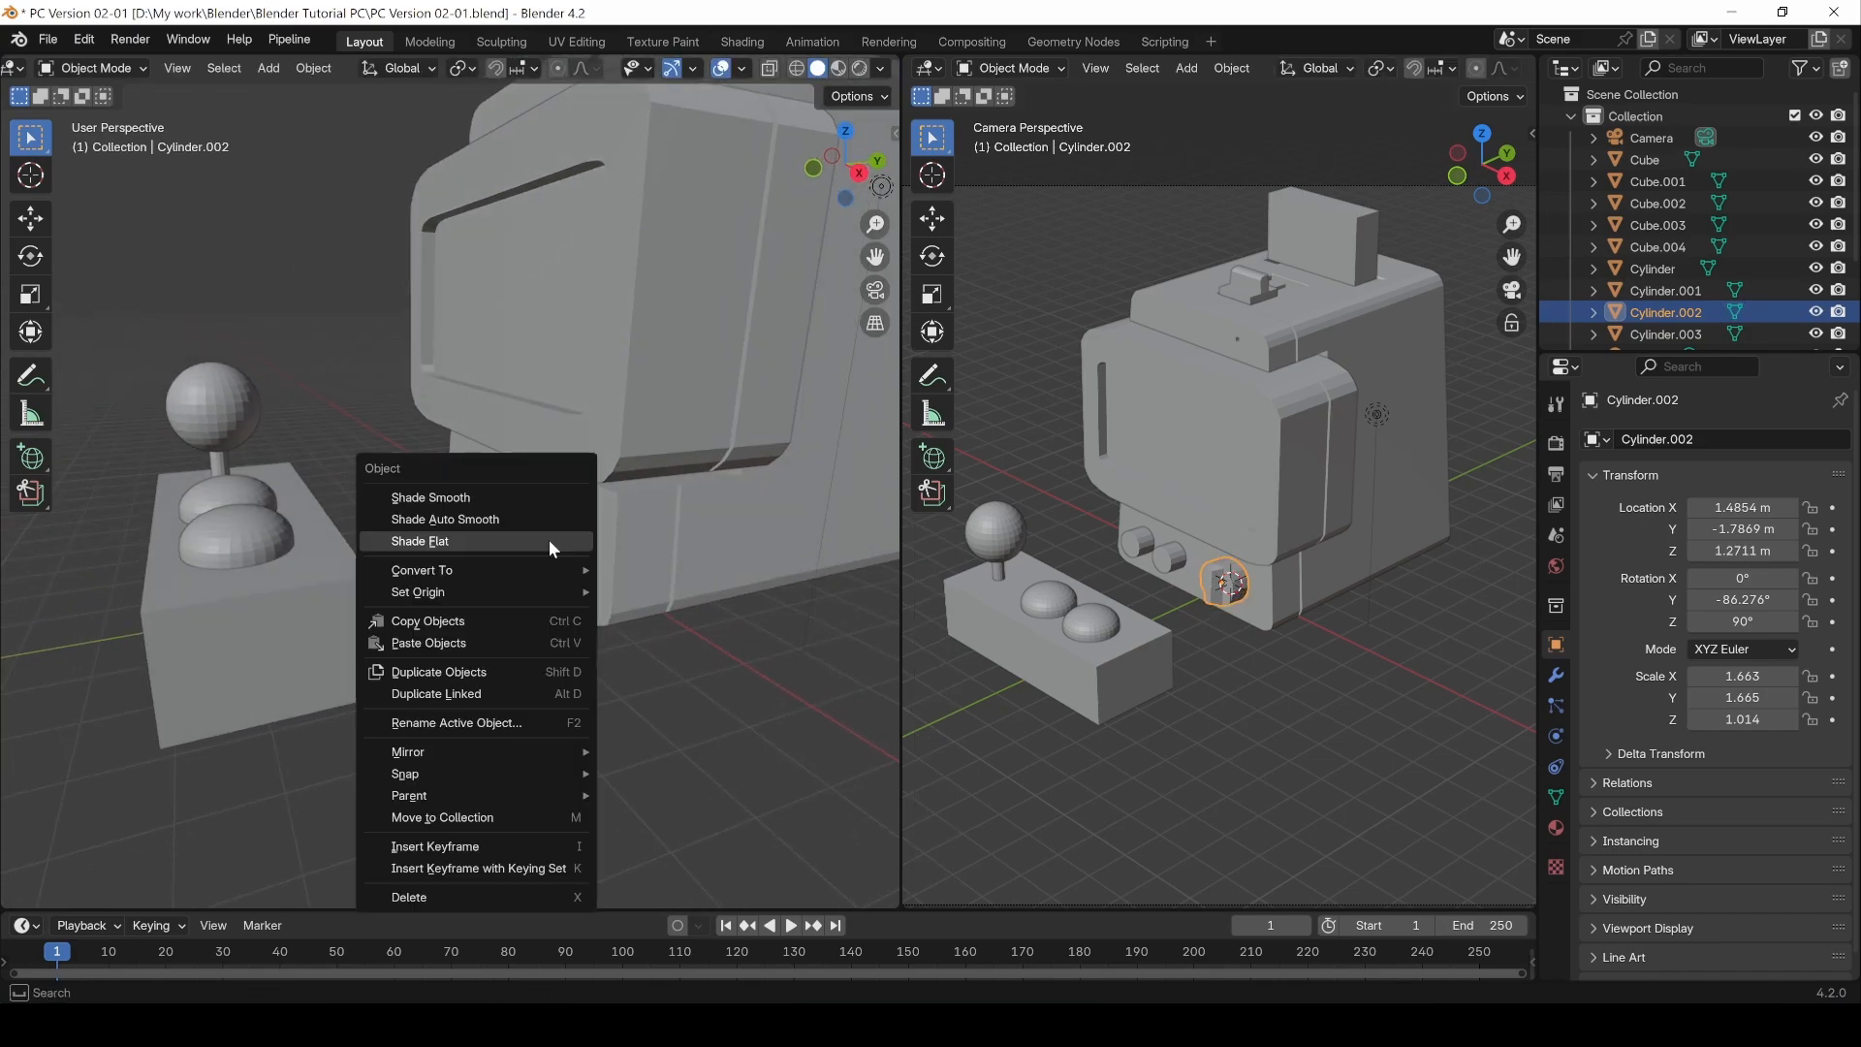
{"action": "left_click", "coordinate": [473, 520]}
{"action": "mouse_move", "coordinate": [448, 717]}
{"action": "middle_mouse_down"}
{"action": "mouse_move", "coordinate": [619, 648]}
{"action": "mouse_move", "coordinate": [446, 684]}
{"action": "mouse_move", "coordinate": [480, 704]}
{"action": "middle_mouse_up"}
{"action": "left_click", "coordinate": [475, 703]}
{"action": "middle_click_drag", "start_coordinate": [351, 669], "coordinate": [544, 509]}
{"action": "scroll", "coordinate": [1217, 485], "scroll_direction": "down", "scroll_amount": 4}
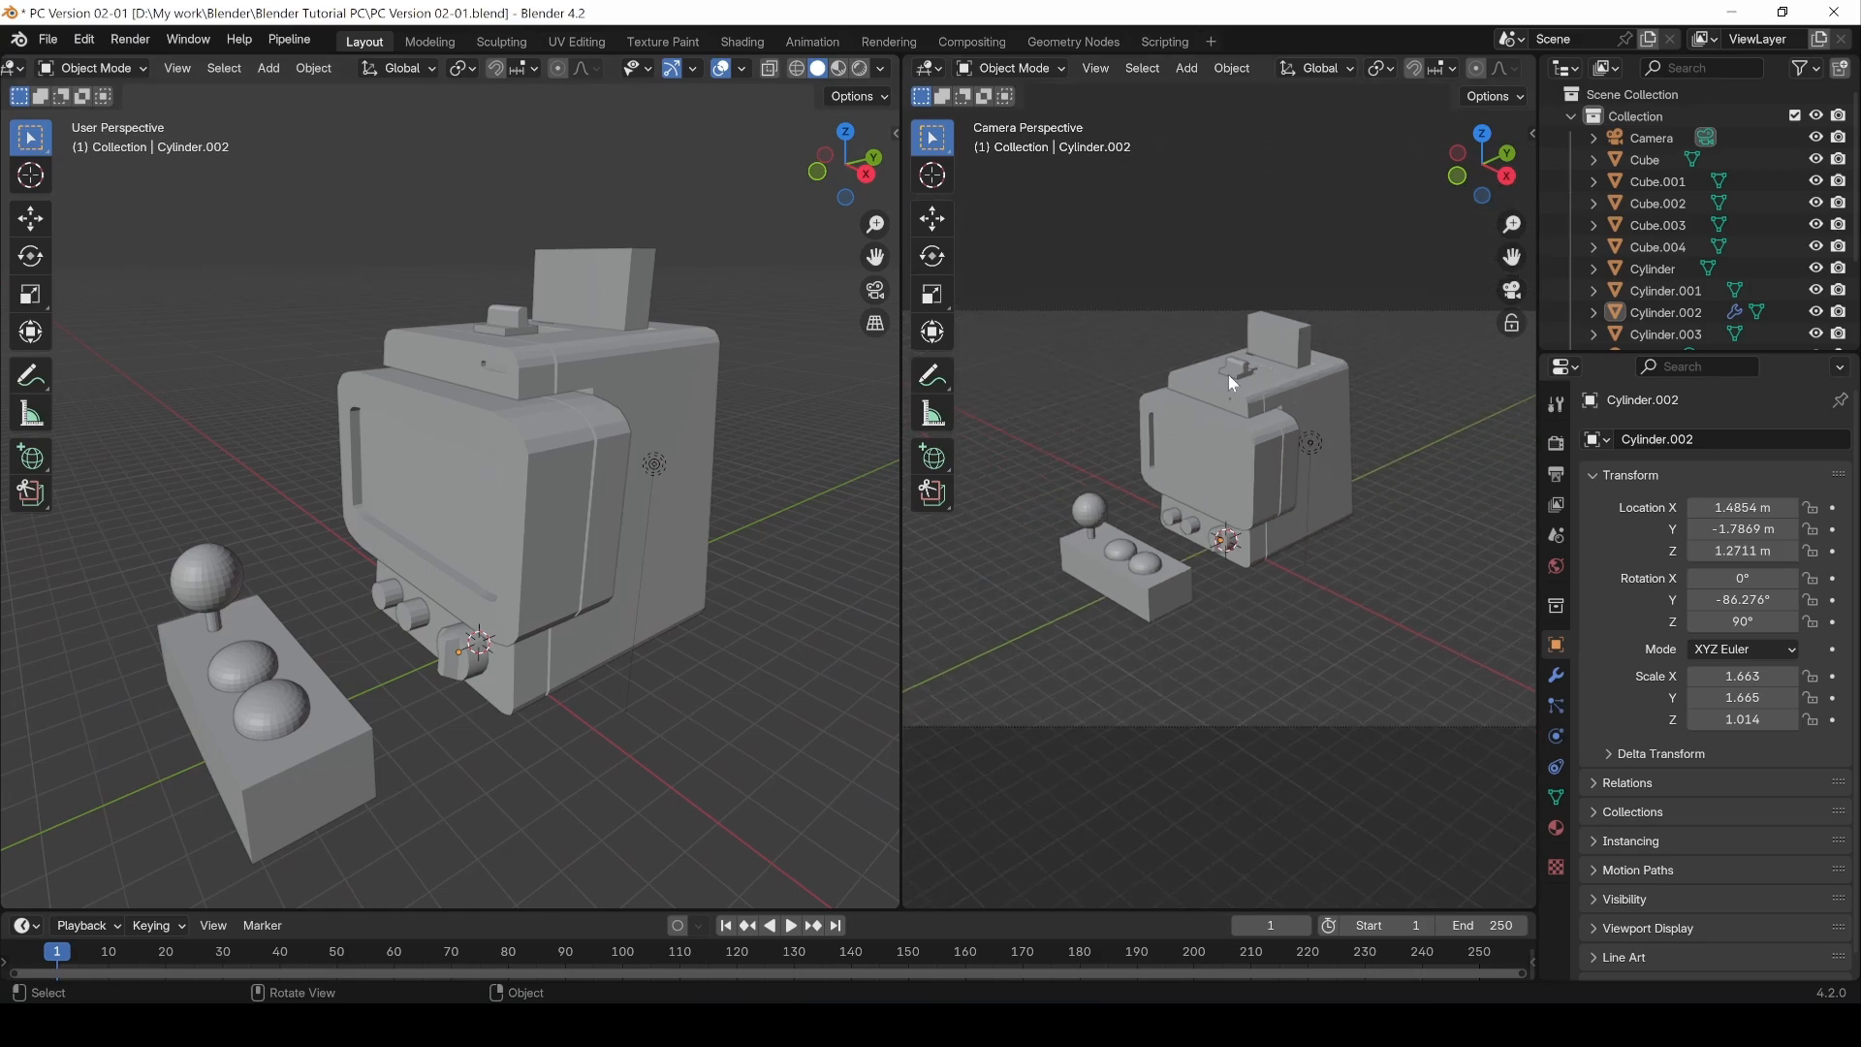
Step: Switch the camera viewport to Rendered shading and enable Raytracing in the render settings
{"action": "middle_click_drag", "start_coordinate": [1504, 73], "coordinate": [1223, 70]}
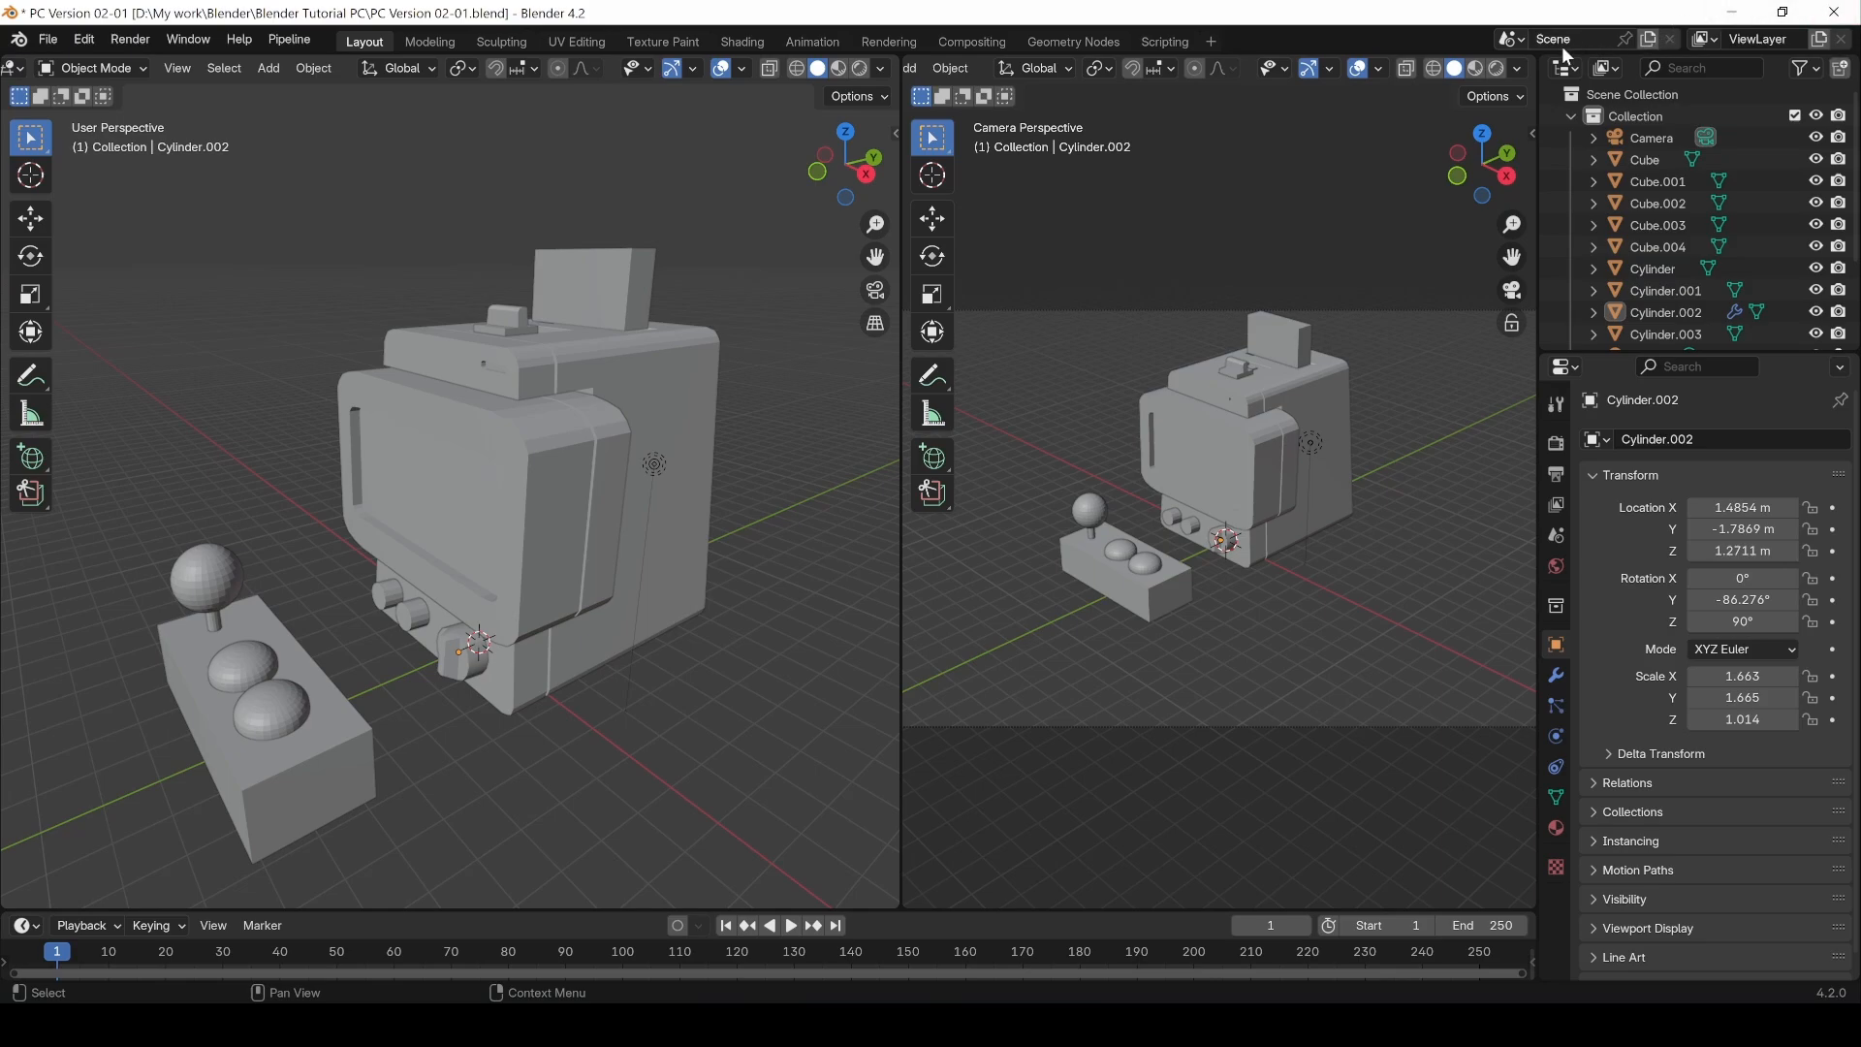
{"action": "left_click", "coordinate": [1496, 68]}
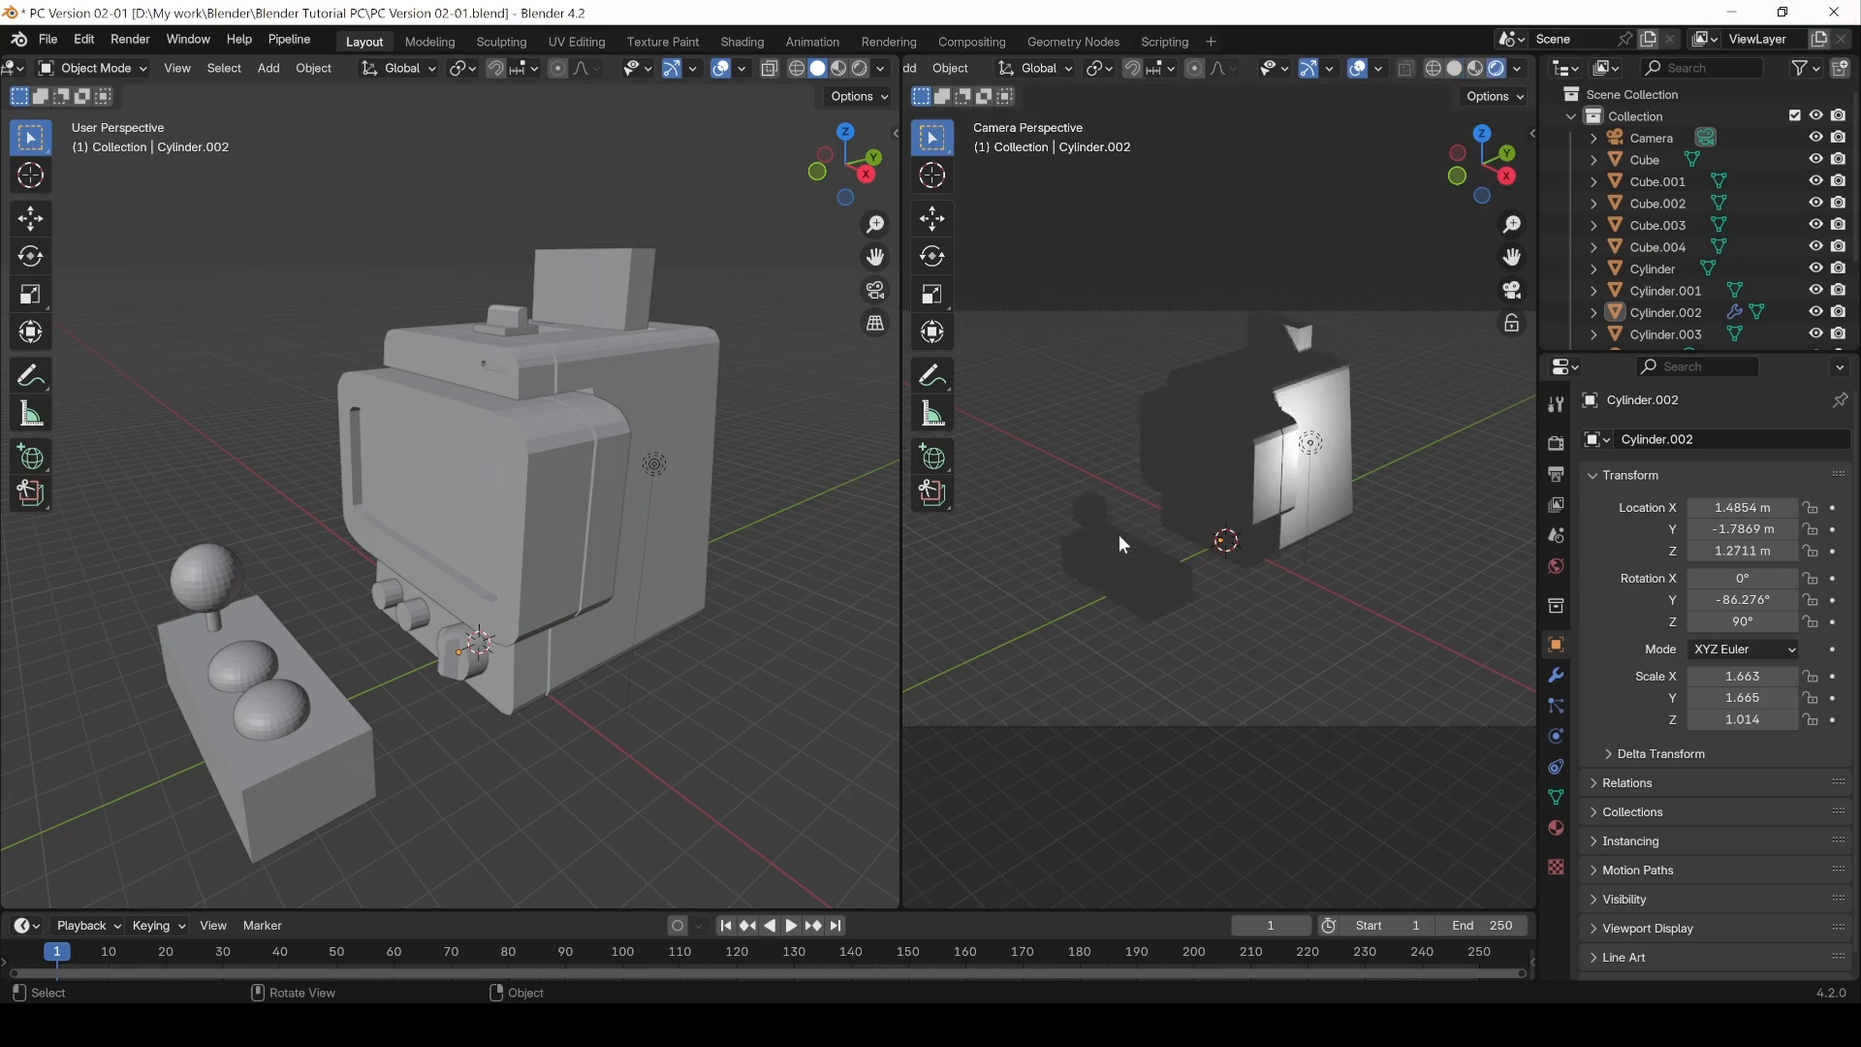
{"action": "left_click", "coordinate": [1556, 406]}
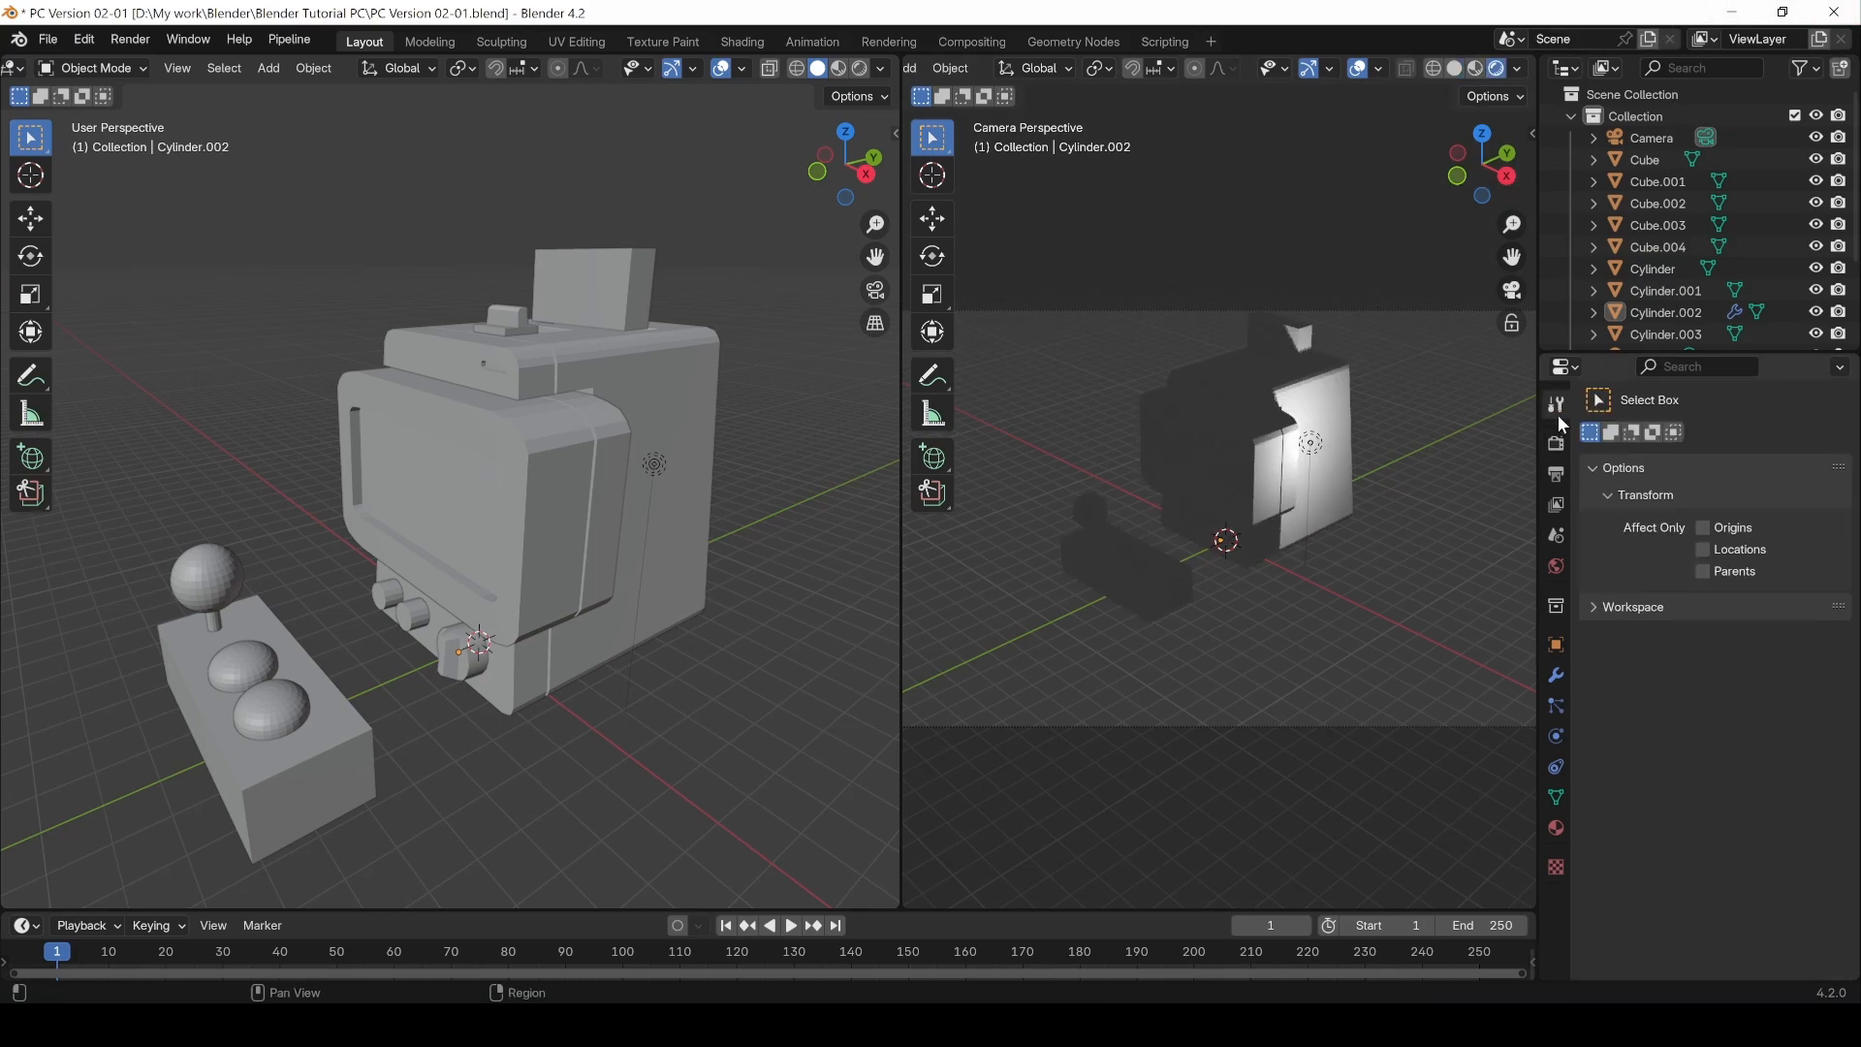
{"action": "left_click", "coordinate": [1553, 442]}
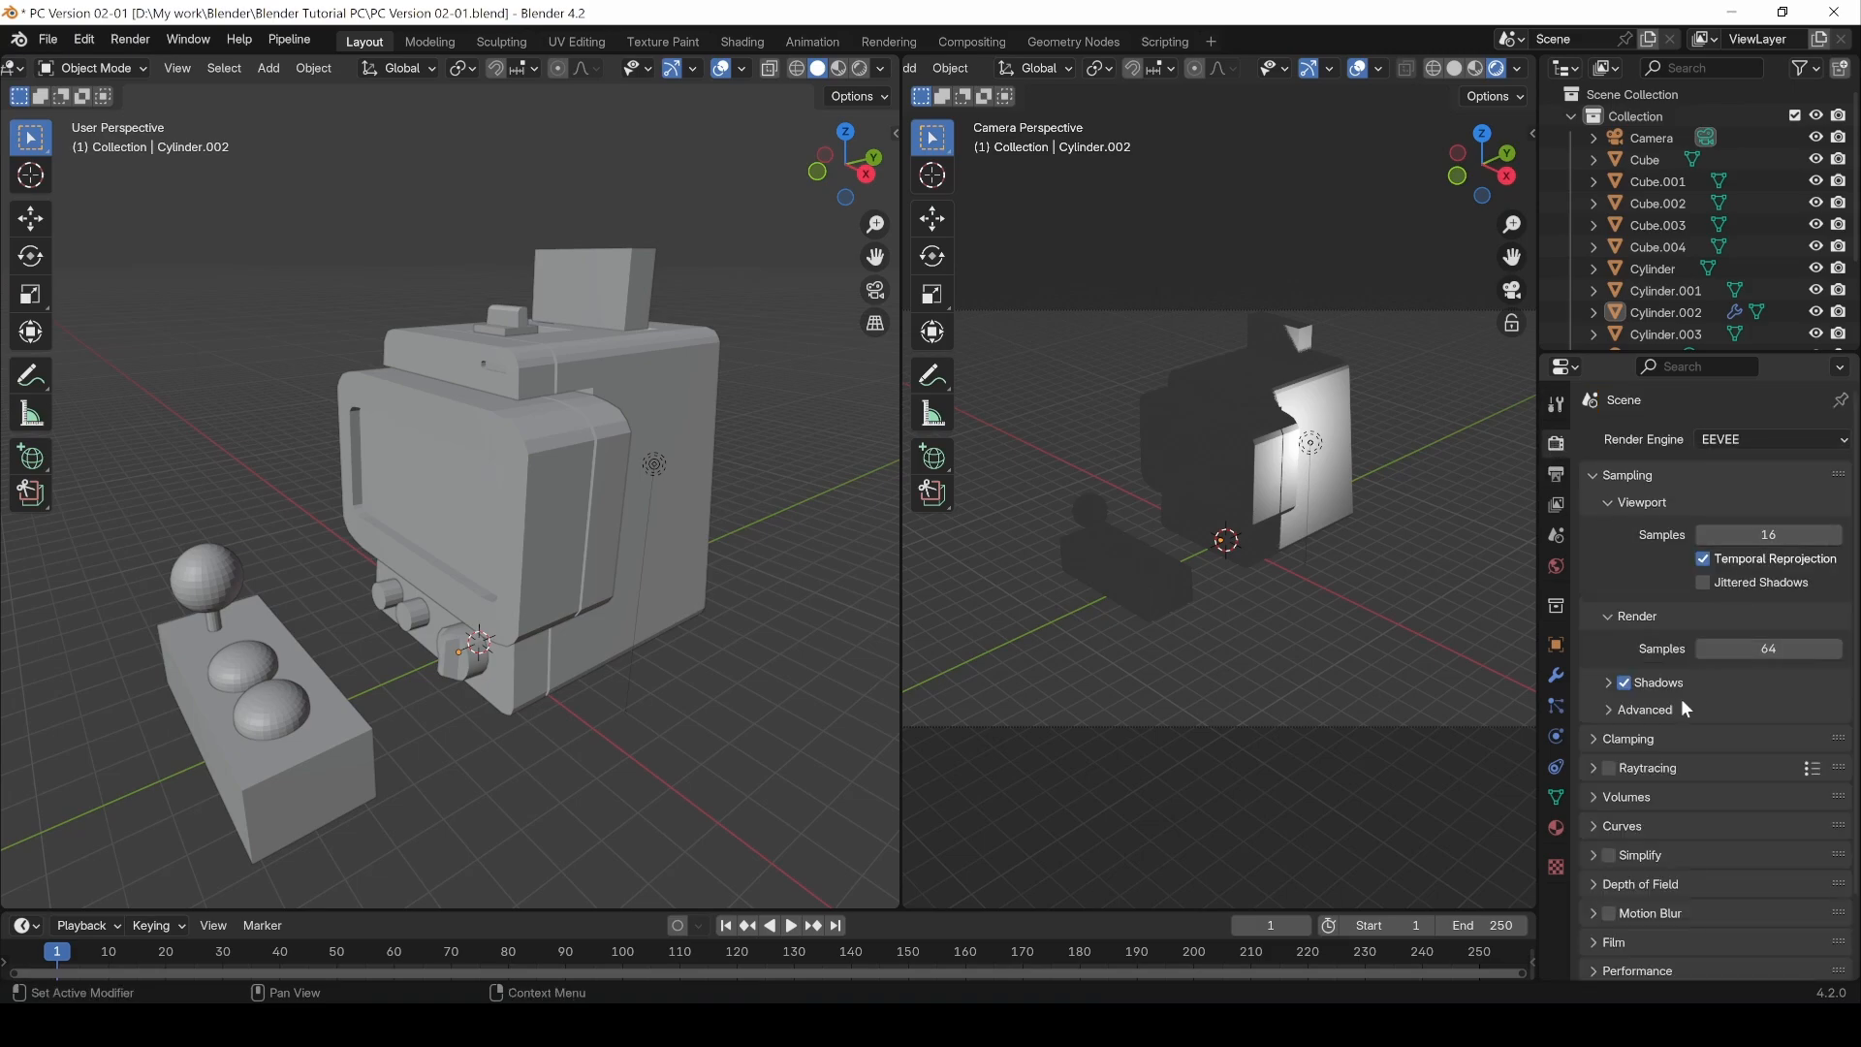
{"action": "left_click", "coordinate": [1608, 767]}
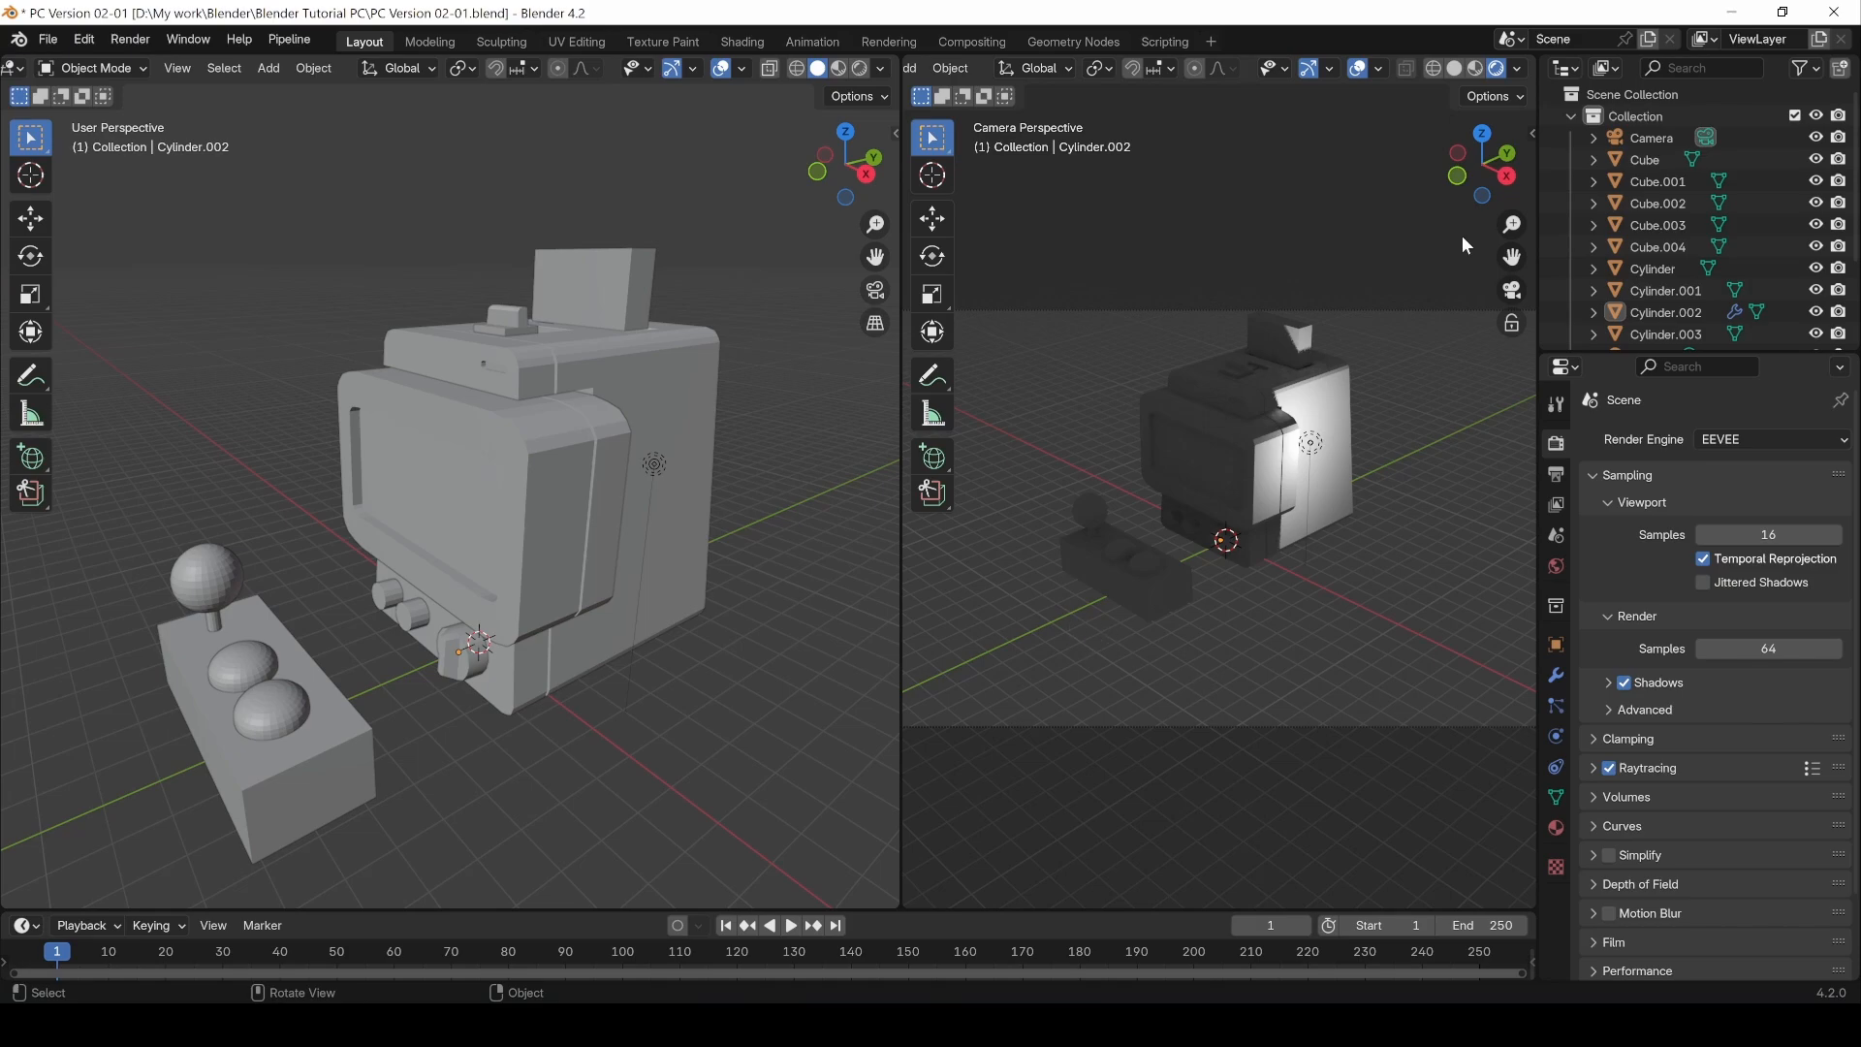
Step: Disable Scene World in the viewport shading options and lower the environment strength
{"action": "left_click", "coordinate": [1378, 68]}
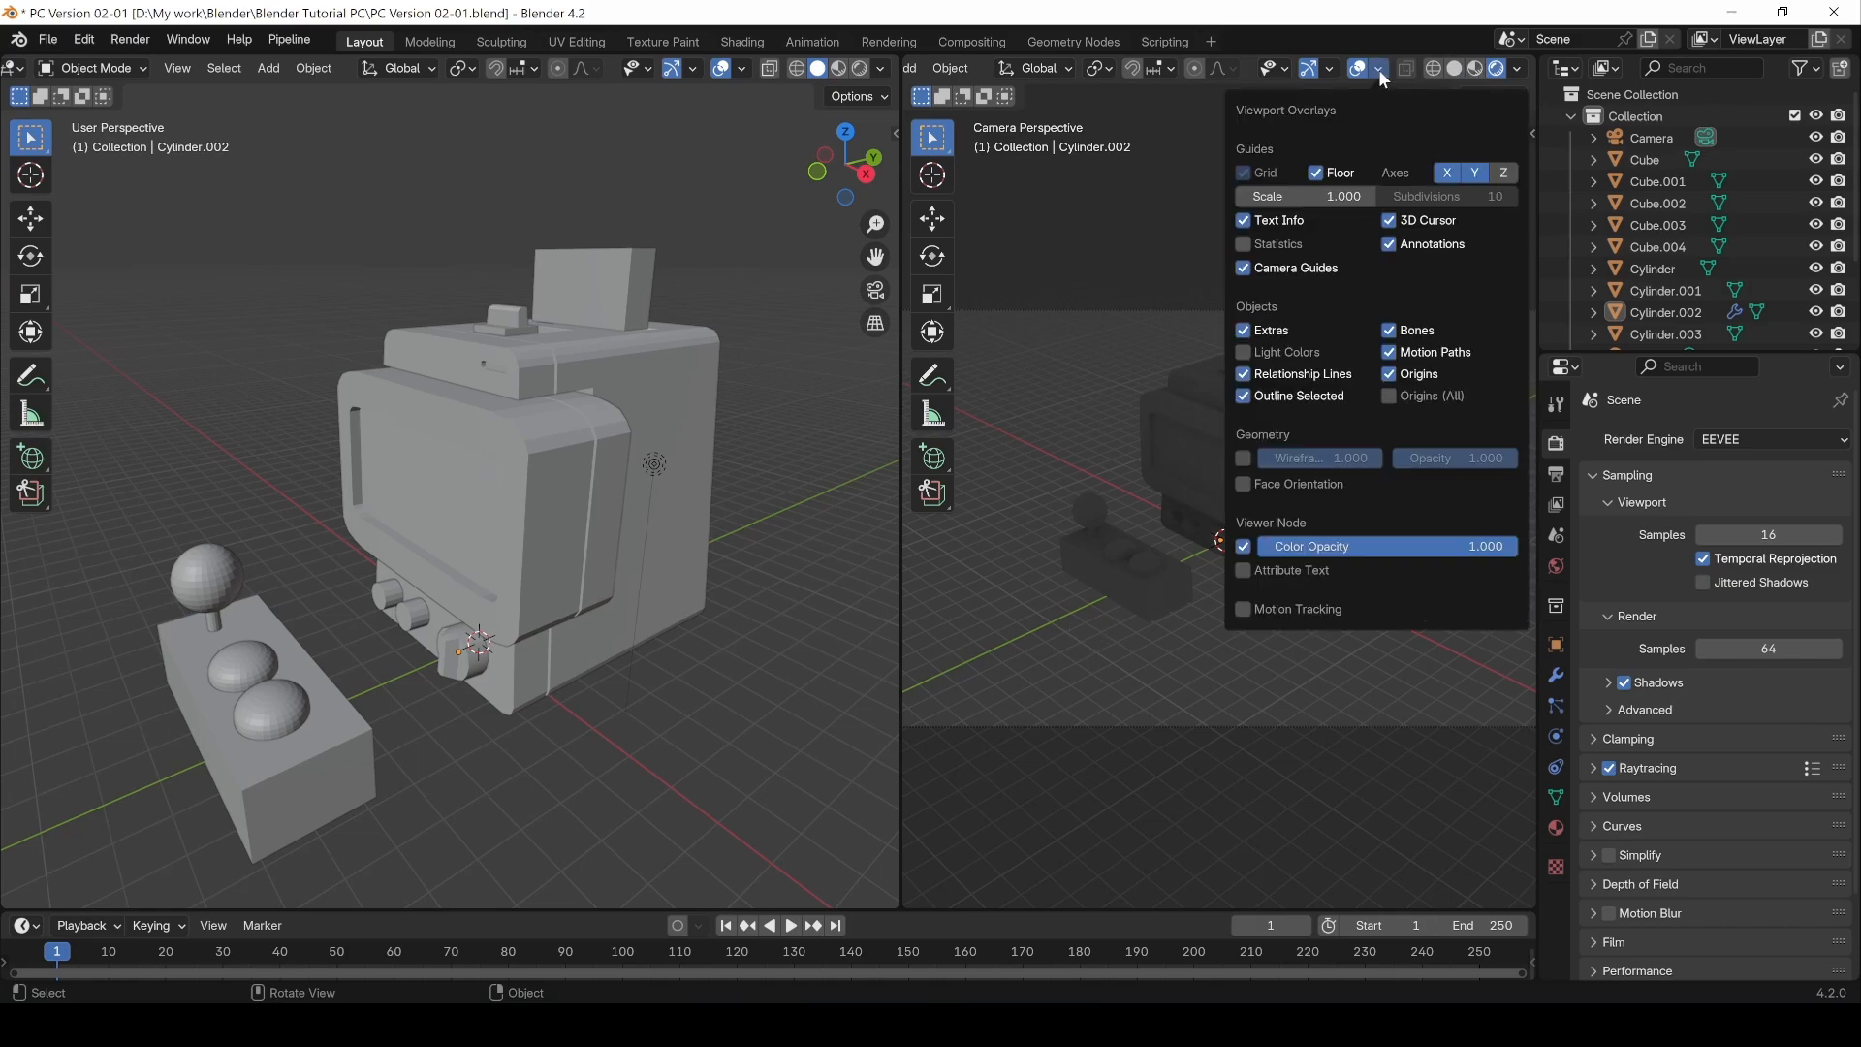
{"action": "left_click", "coordinate": [1378, 68]}
{"action": "left_click", "coordinate": [1515, 71]}
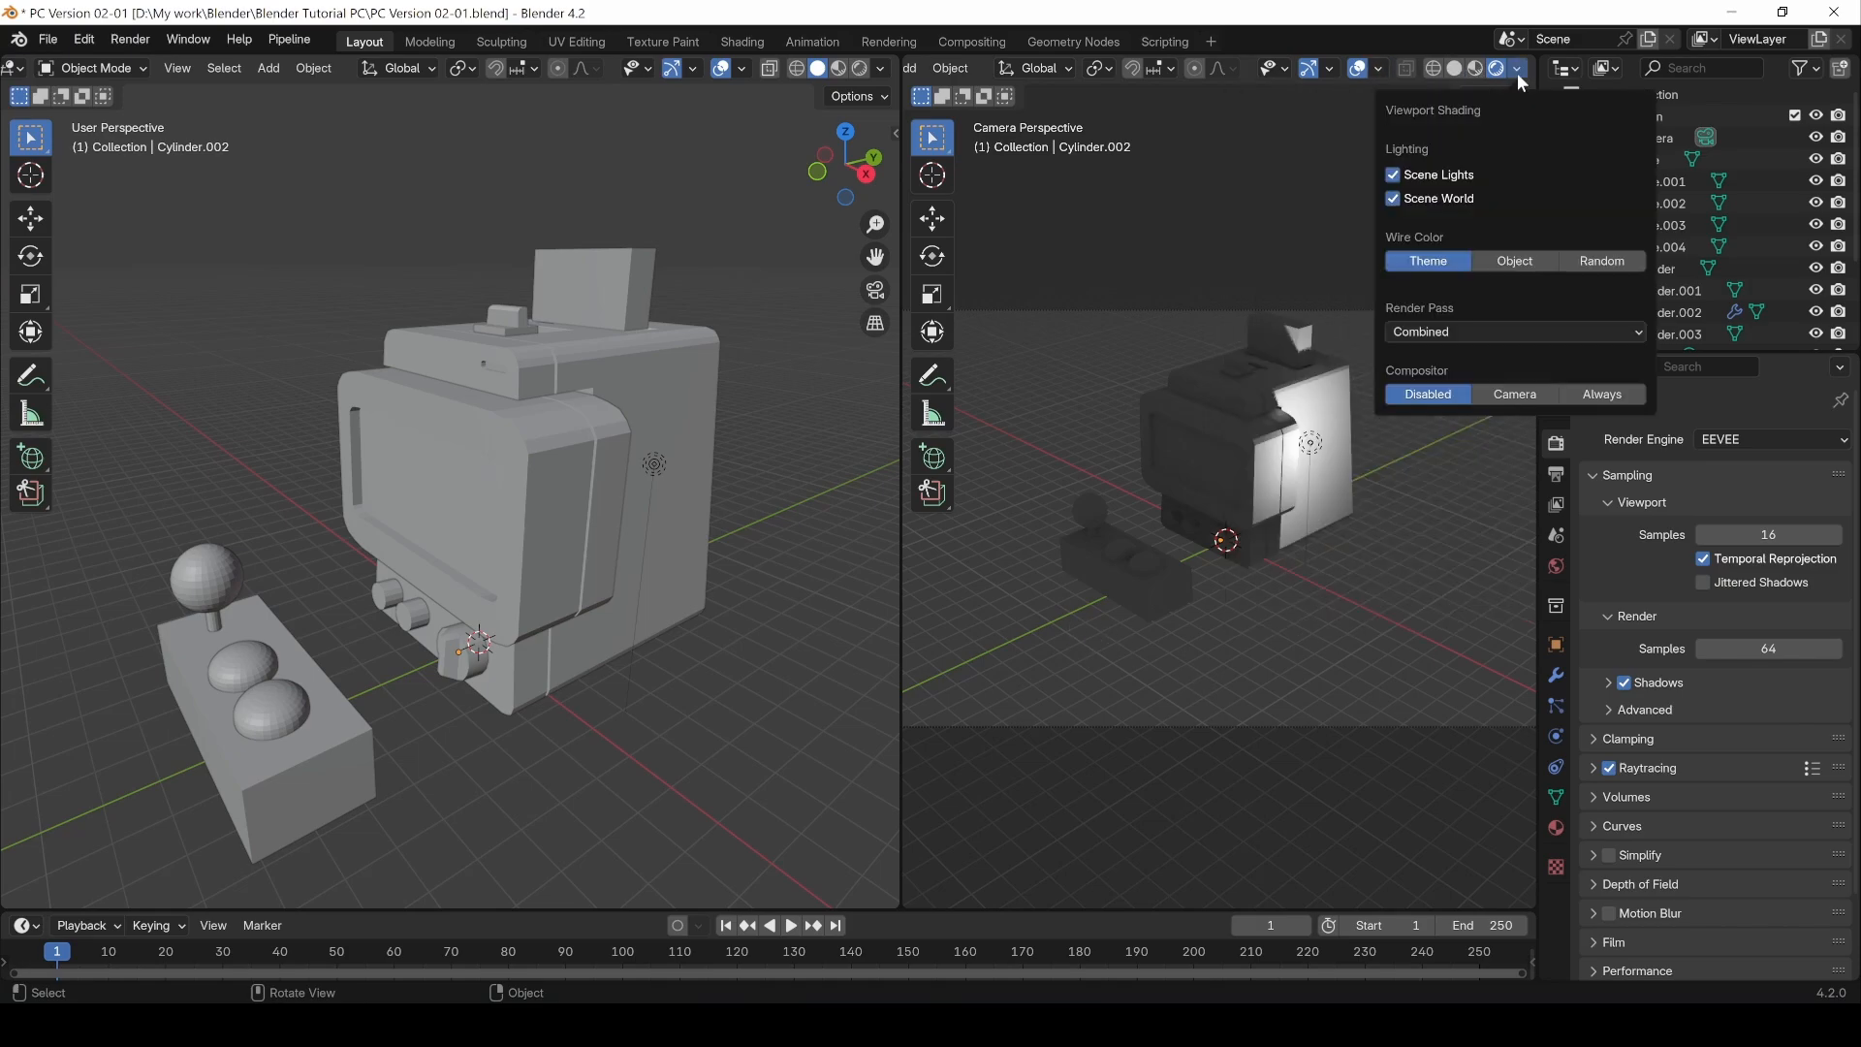
{"action": "left_click", "coordinate": [1395, 200]}
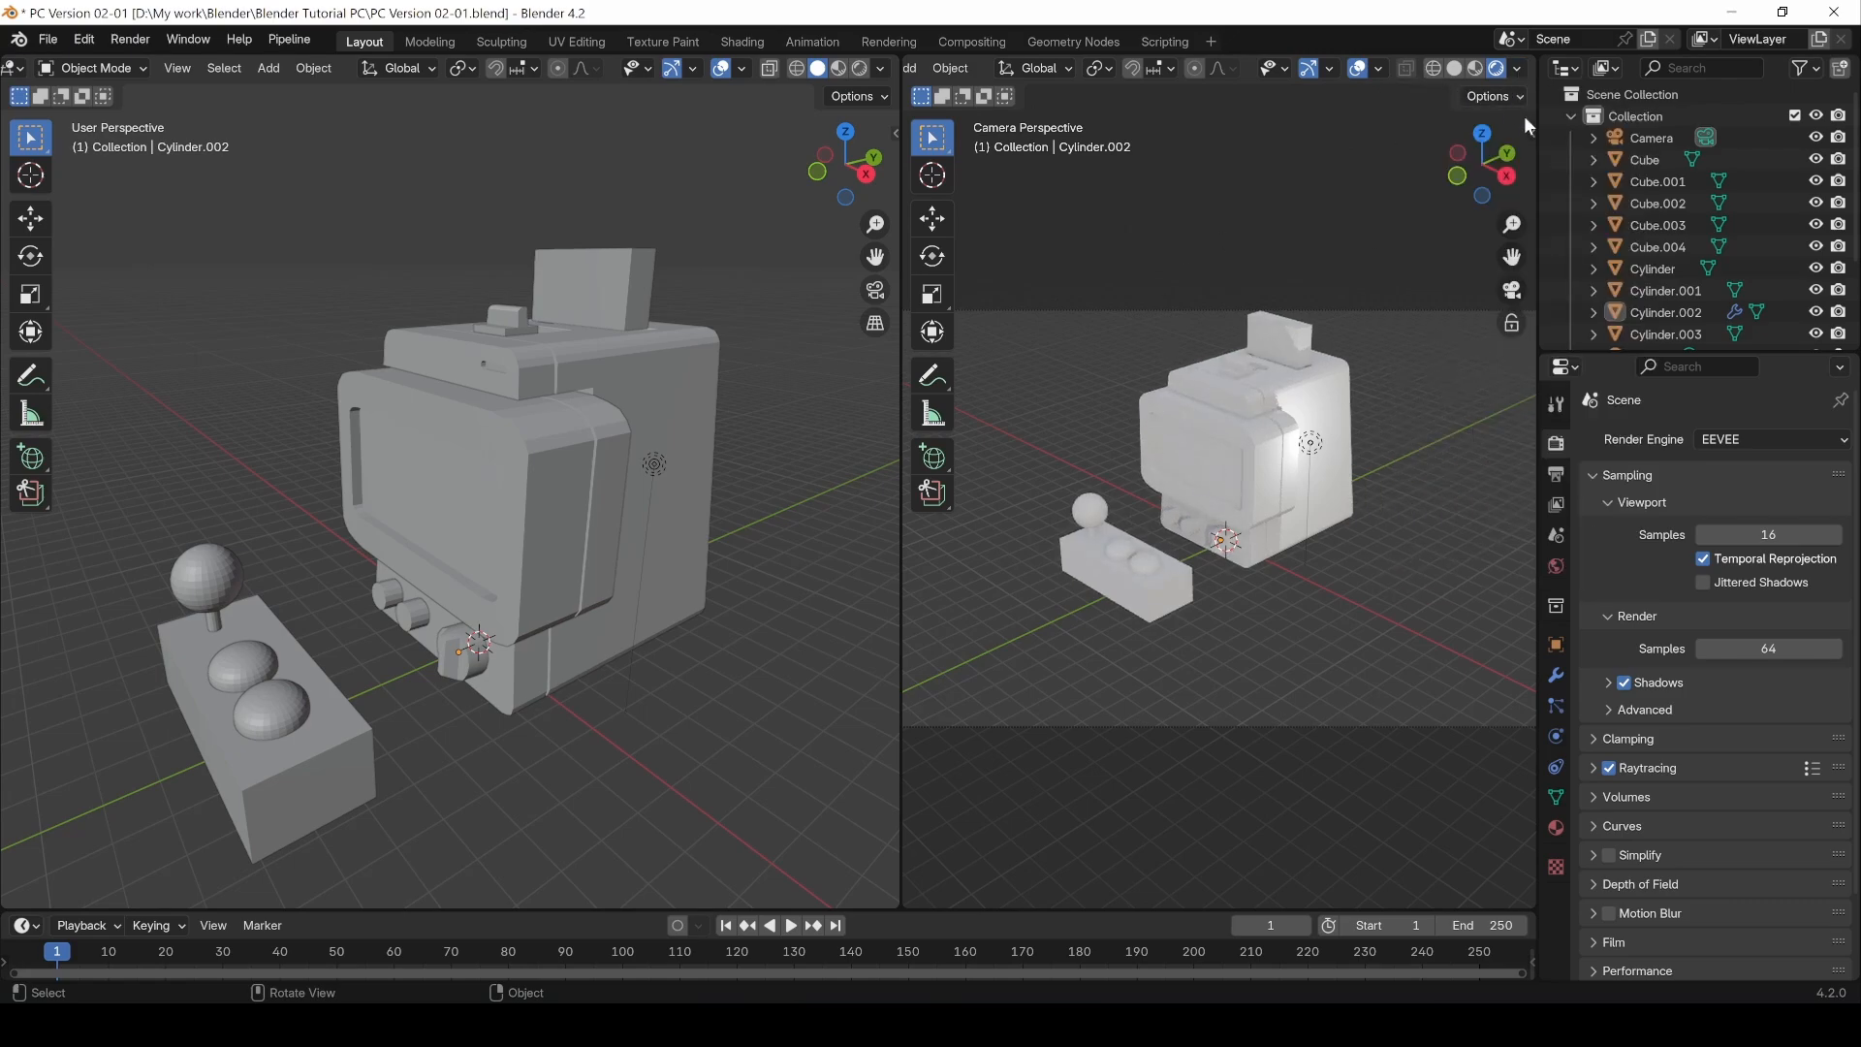
{"action": "left_click", "coordinate": [1518, 68]}
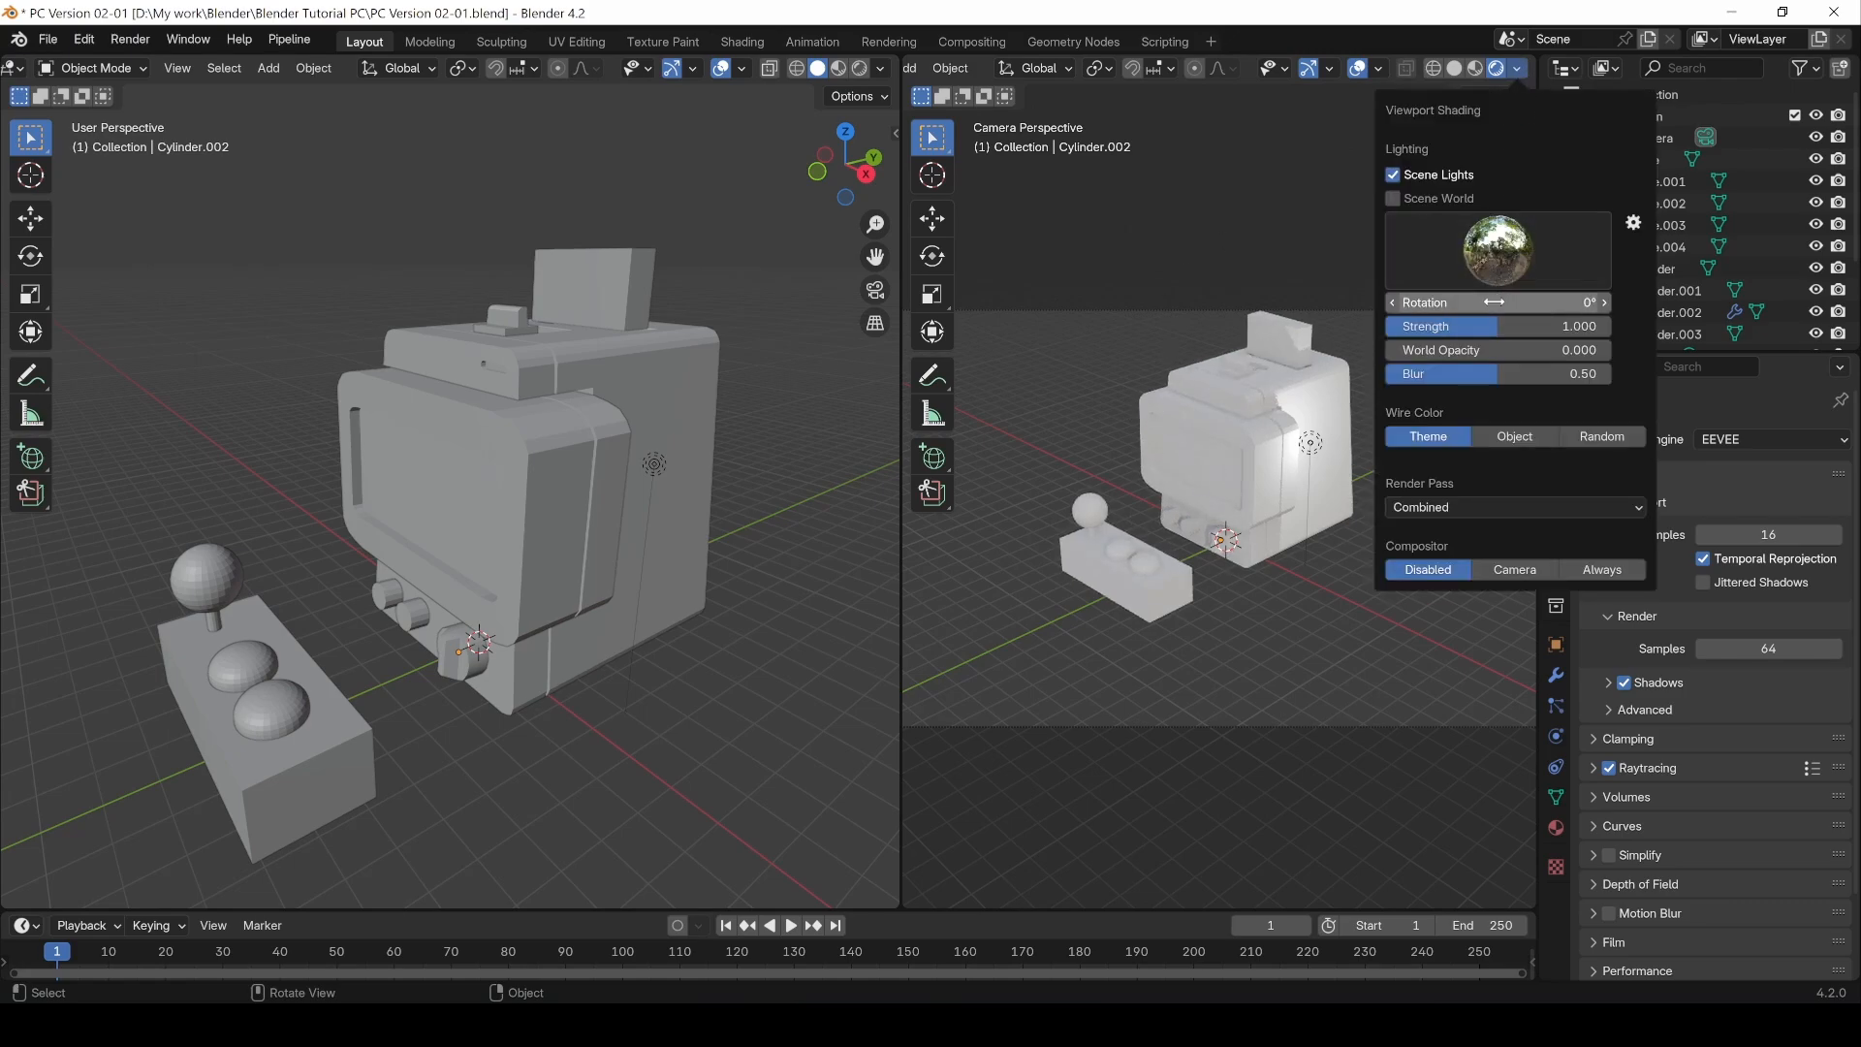
{"action": "left_click_drag", "start_coordinate": [1495, 327], "coordinate": [1410, 327]}
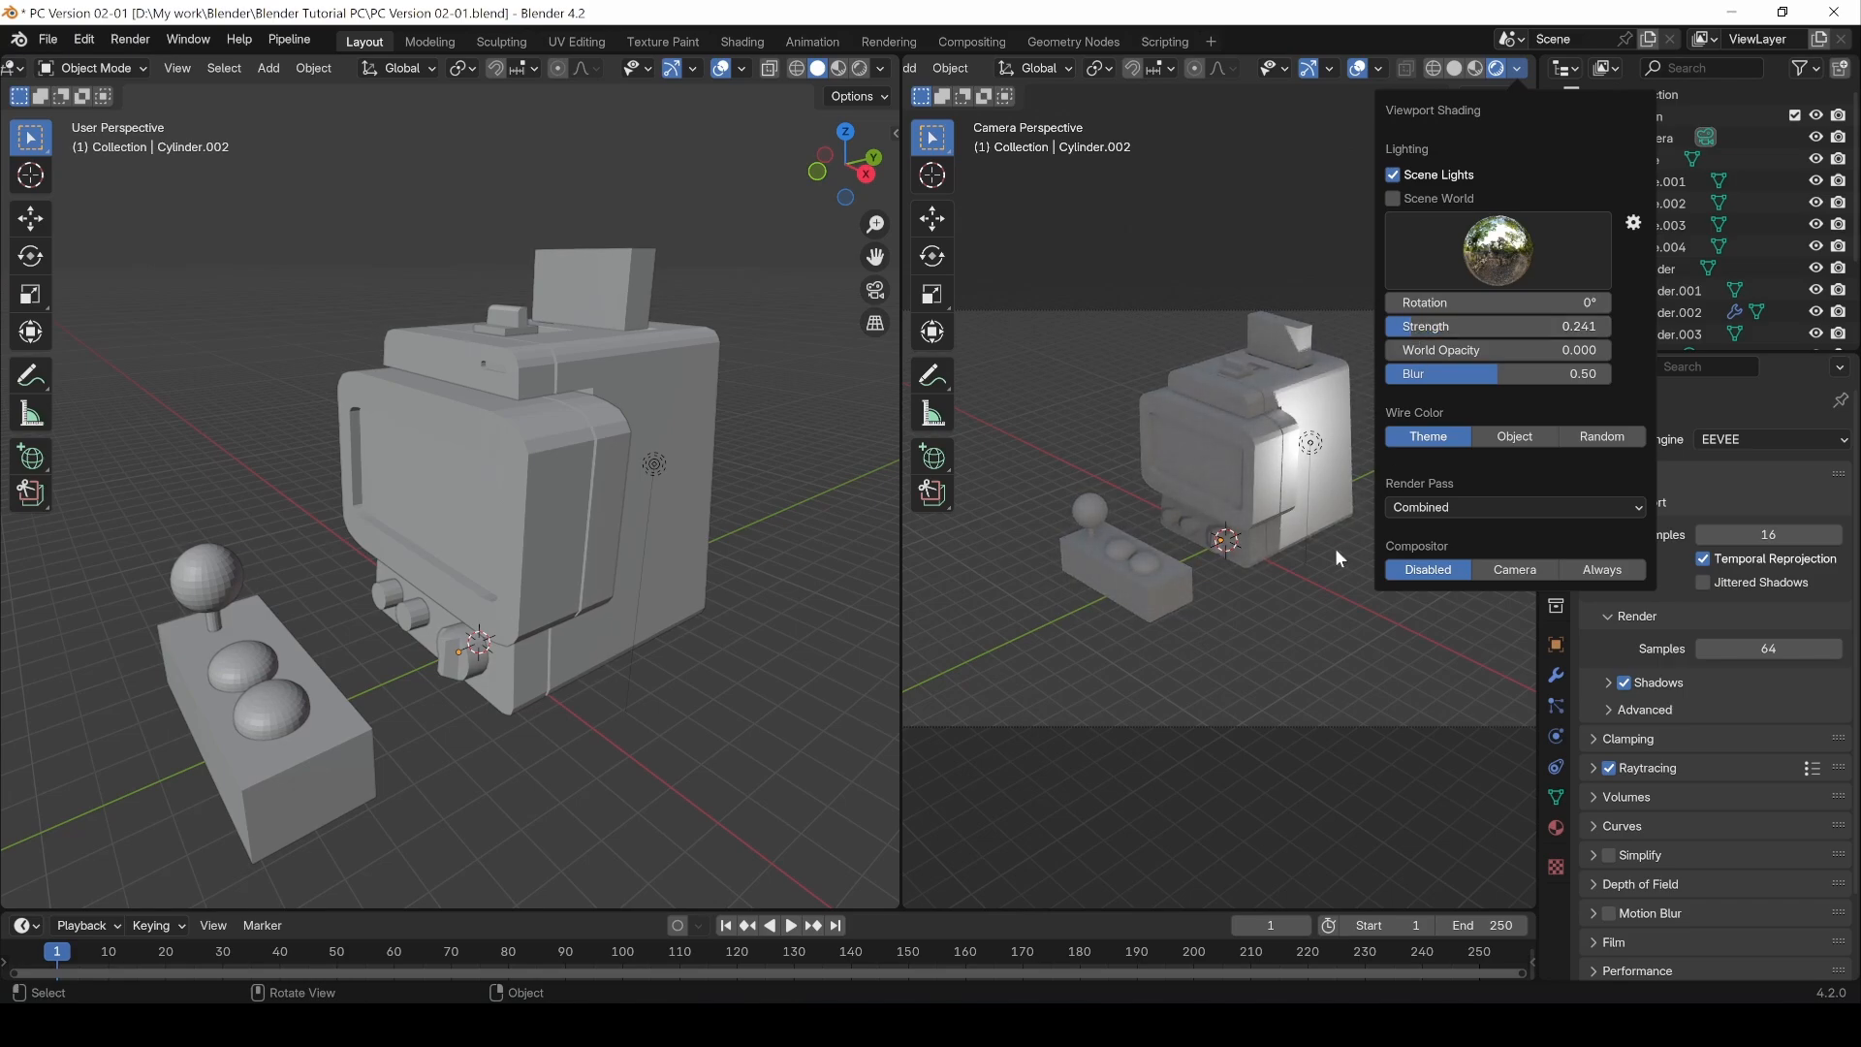
Step: Move the light about 8.1 m along X and about 6.5 m up along Z
{"action": "left_click", "coordinate": [1310, 443]}
{"action": "key", "text": "g"}
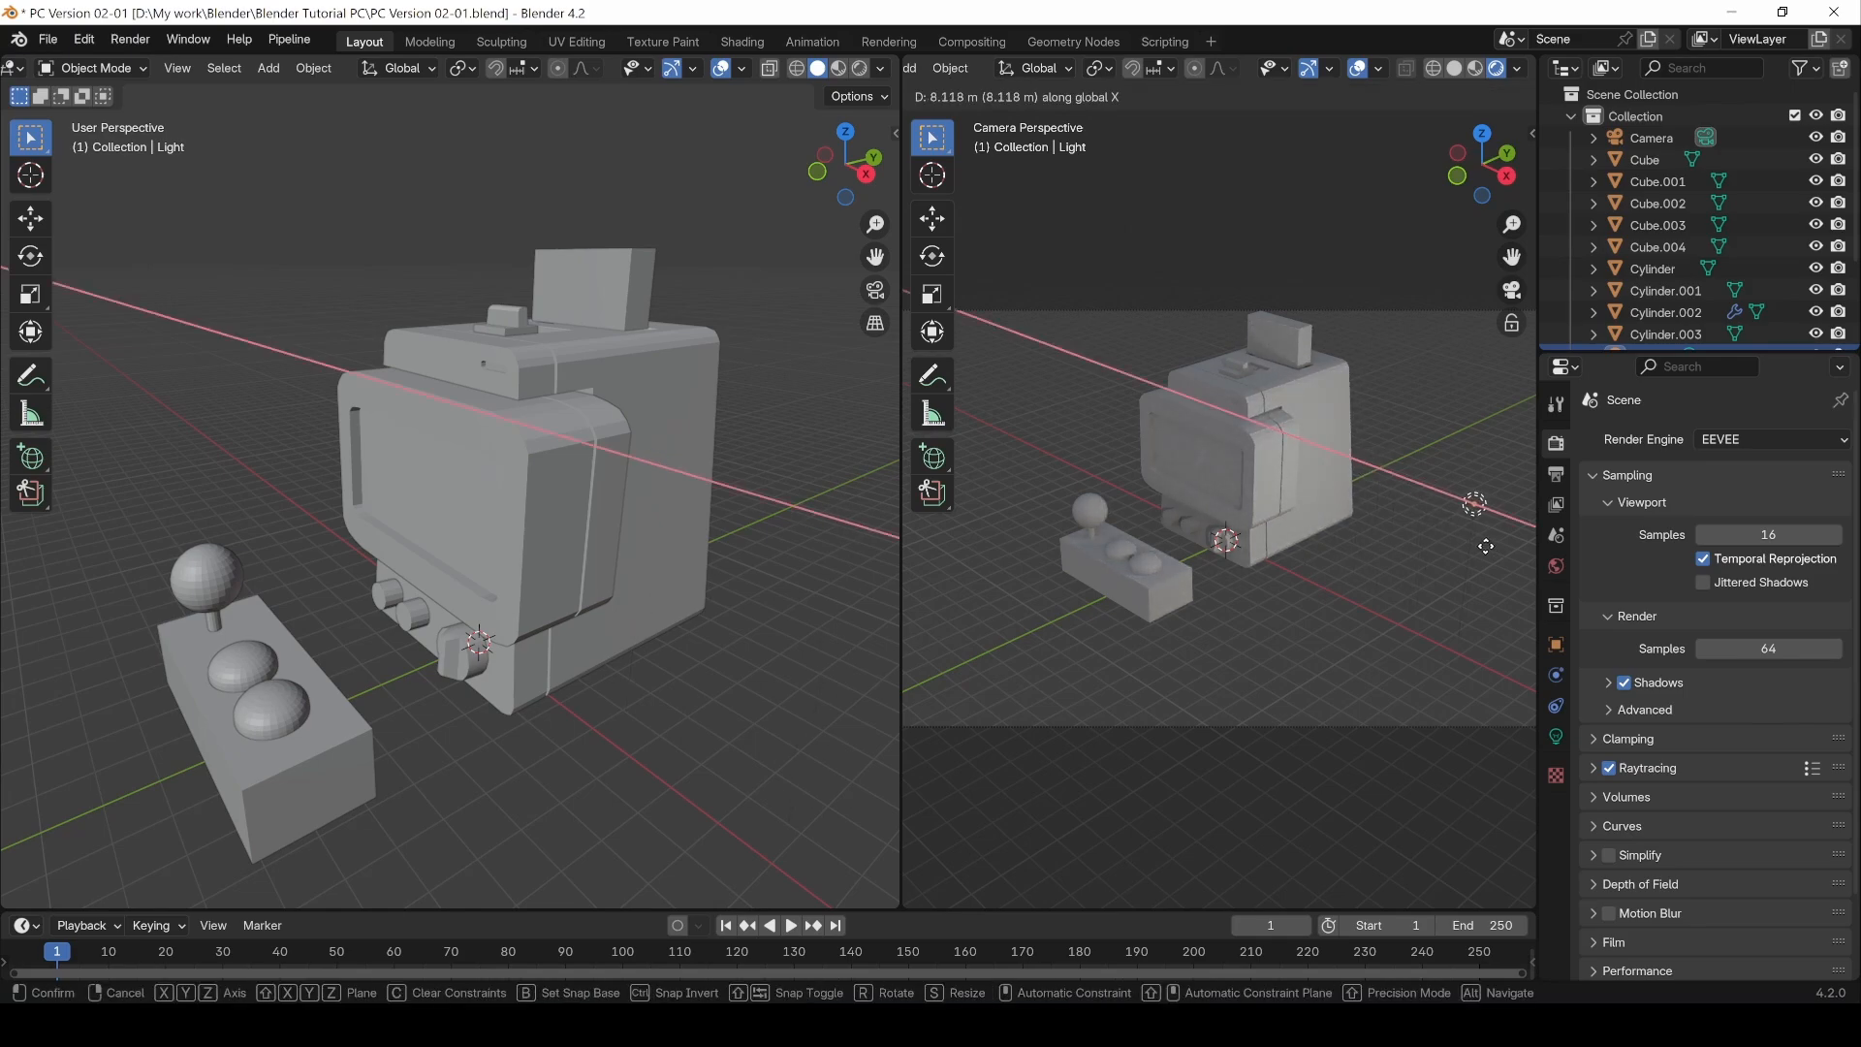
{"action": "left_click", "coordinate": [1475, 505]}
{"action": "key", "text": "g"}
{"action": "key", "text": "z"}
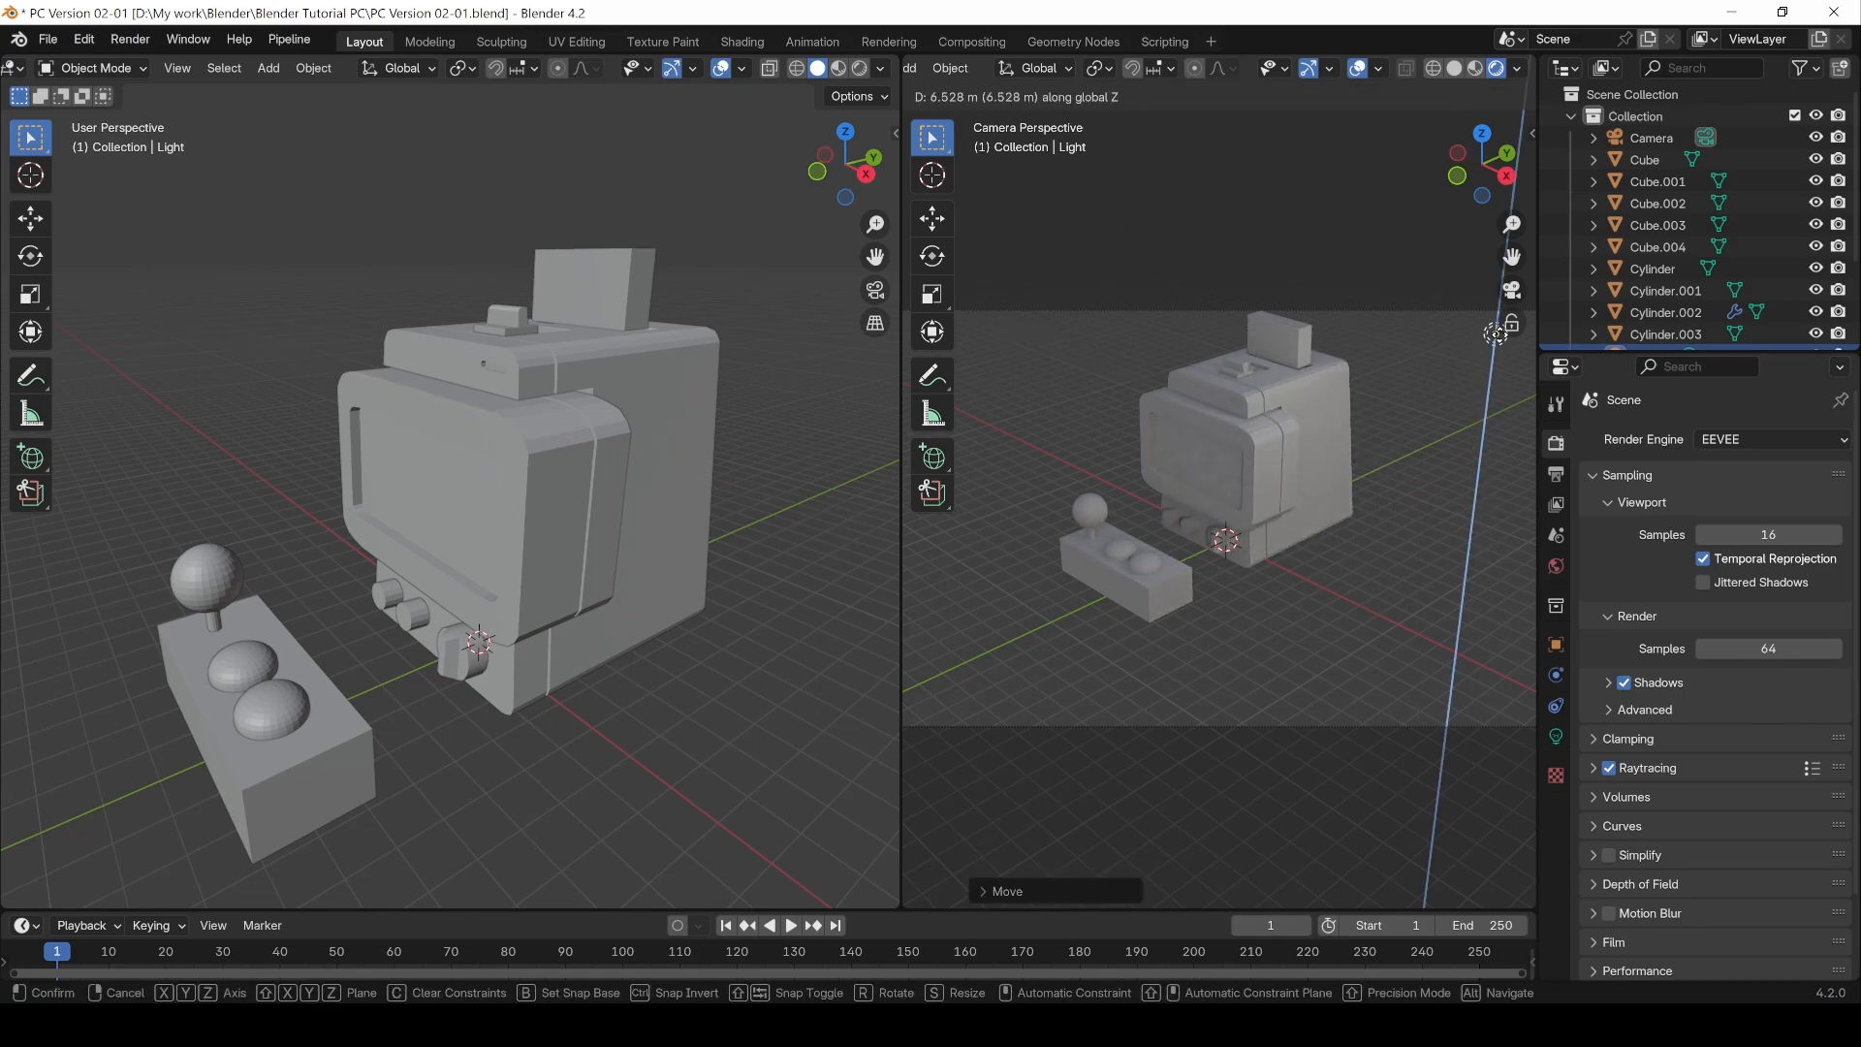
{"action": "left_click", "coordinate": [1499, 320]}
{"action": "left_click", "coordinate": [1349, 646]}
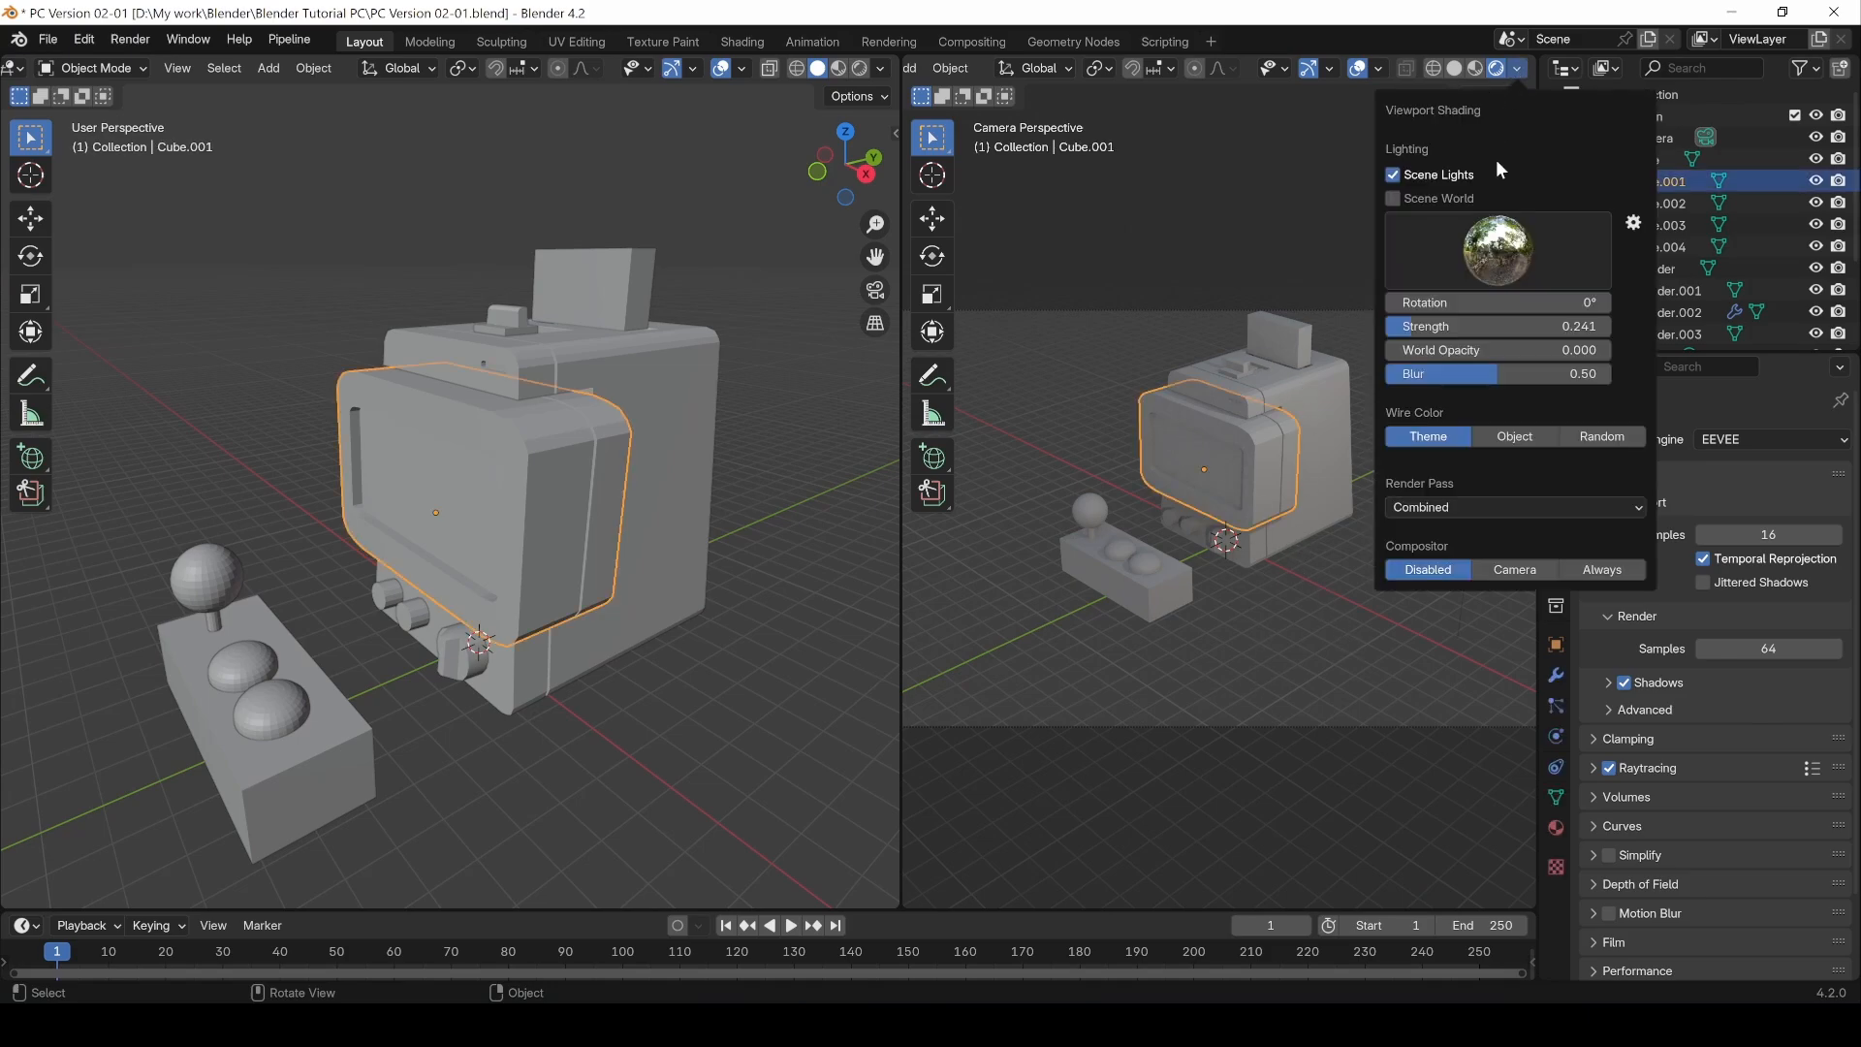
{"action": "left_click_drag", "start_coordinate": [1497, 326], "coordinate": [1526, 326]}
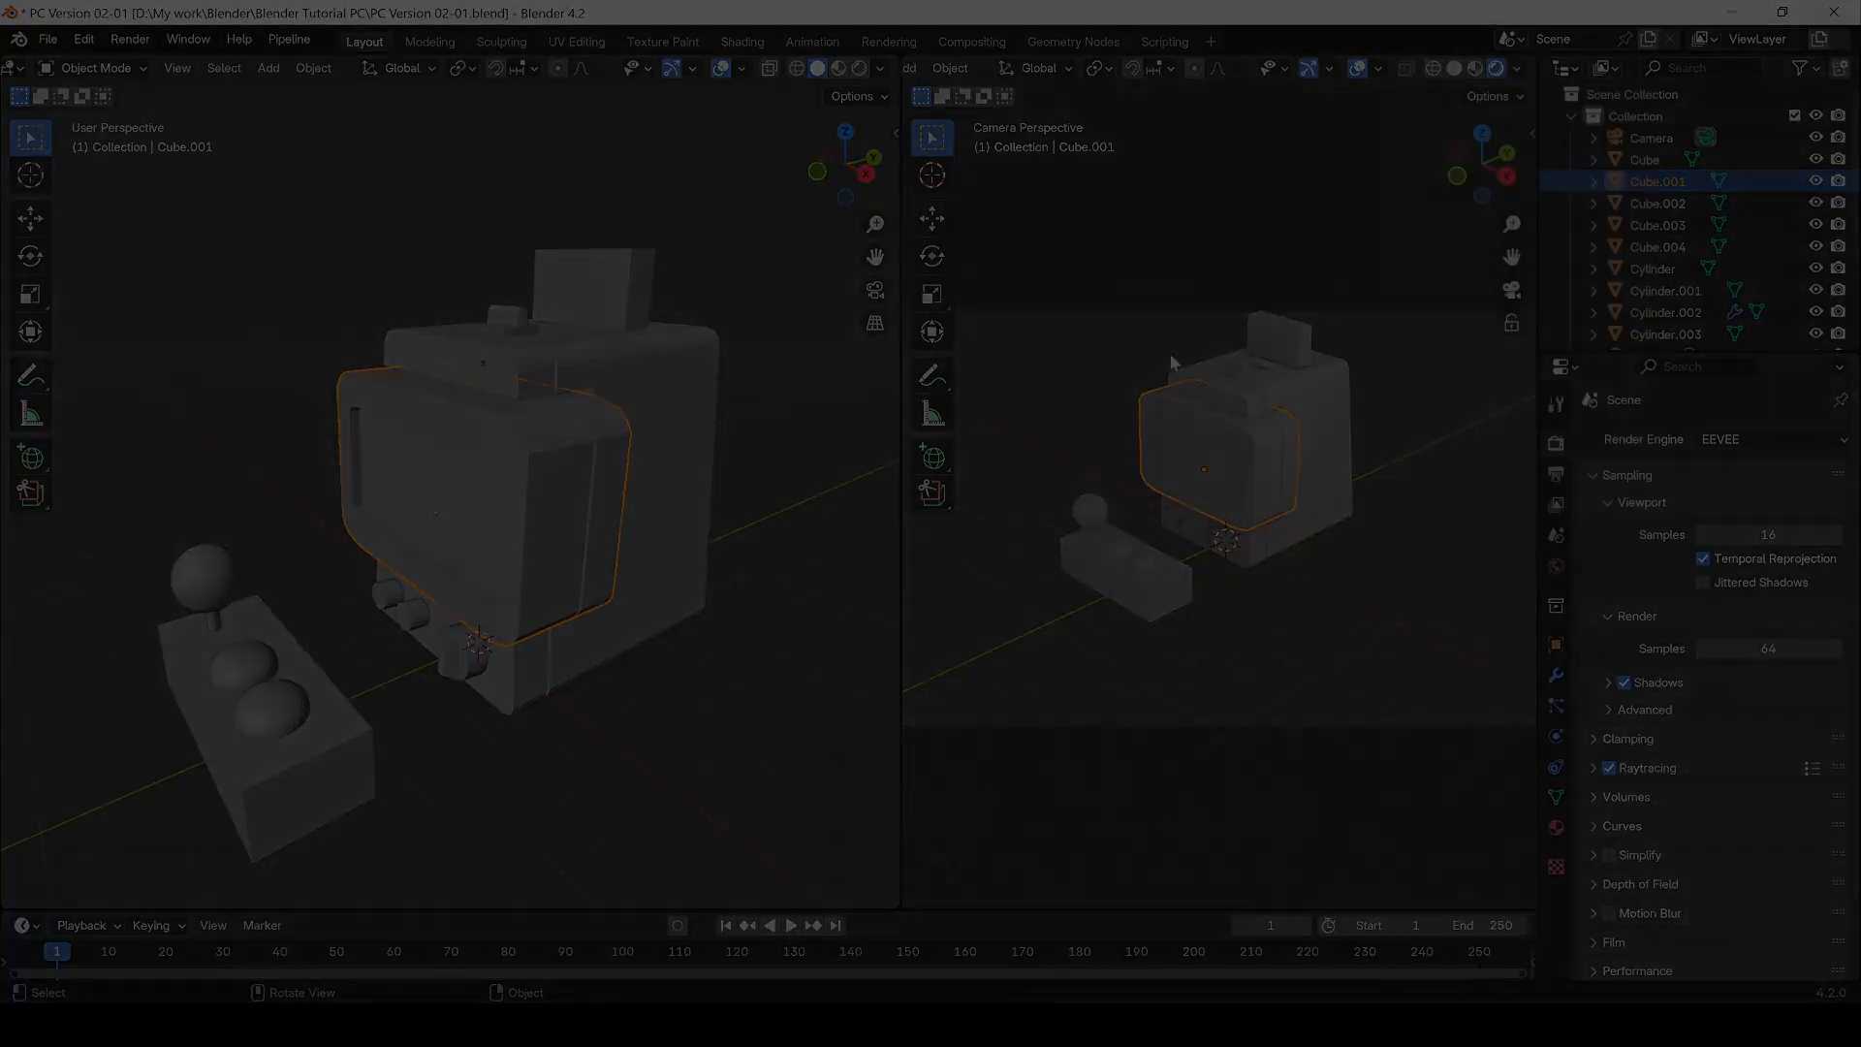